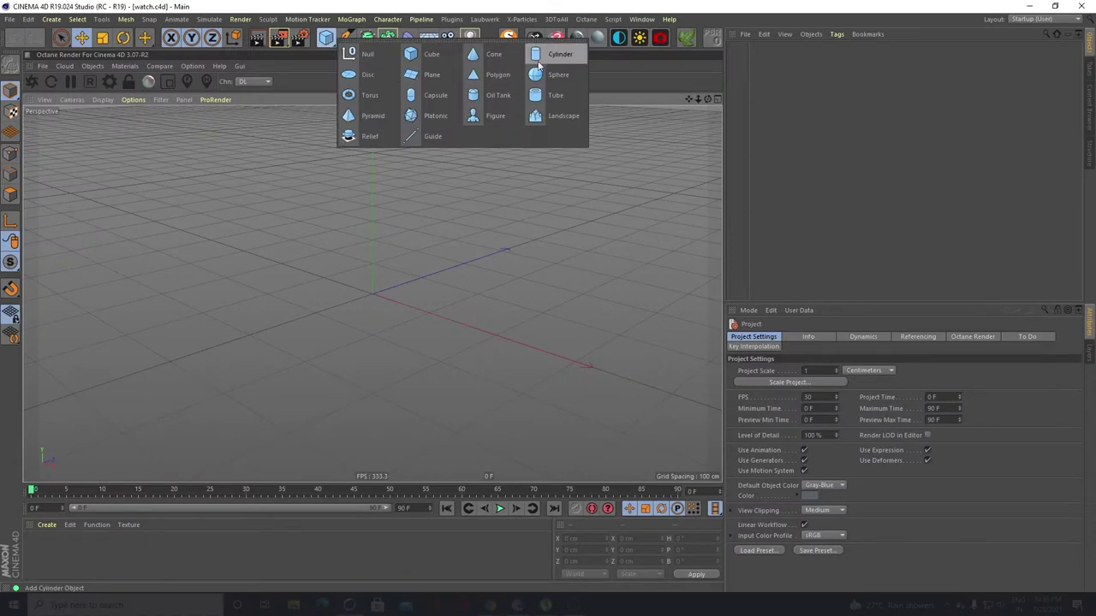
# Add a cylinder with a radius of 2.5 cm and a height of 1 cm
pyautogui.click(548, 56)
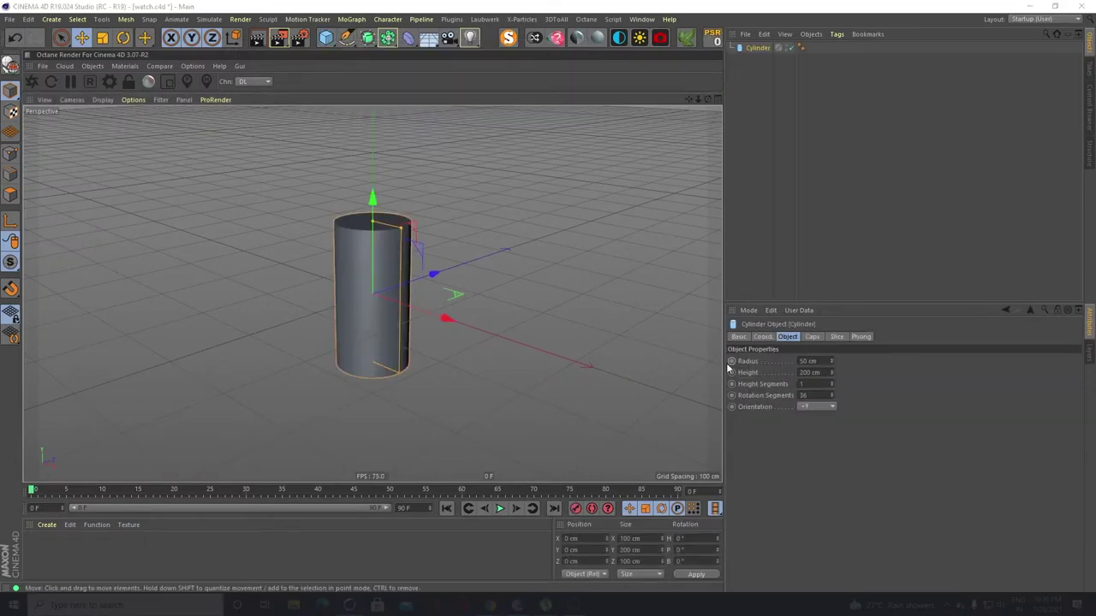
pyautogui.click(808, 360)
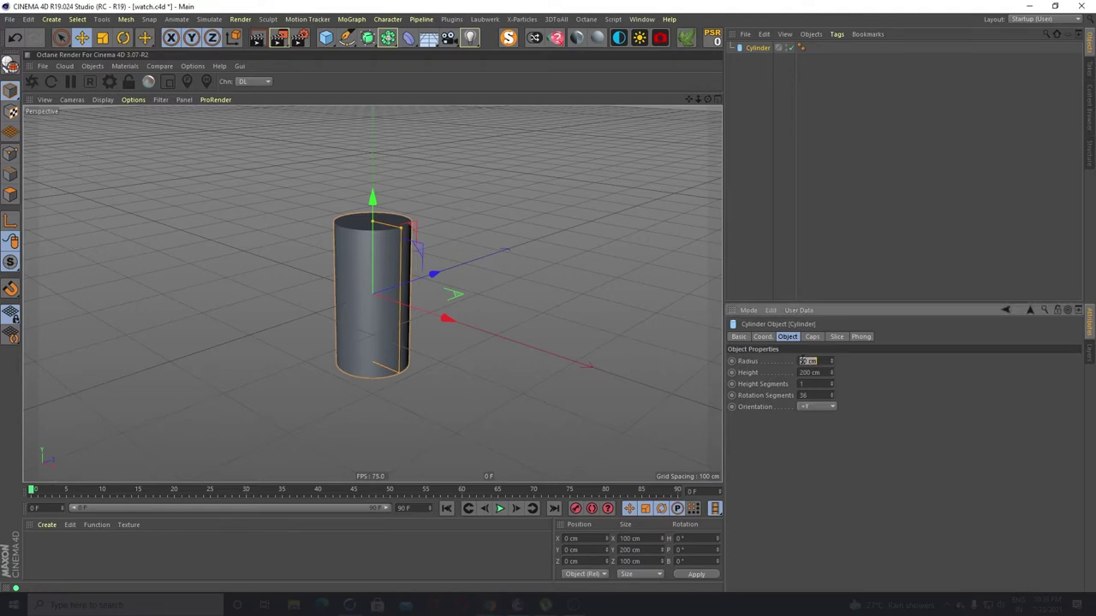
pyautogui.press('Return')
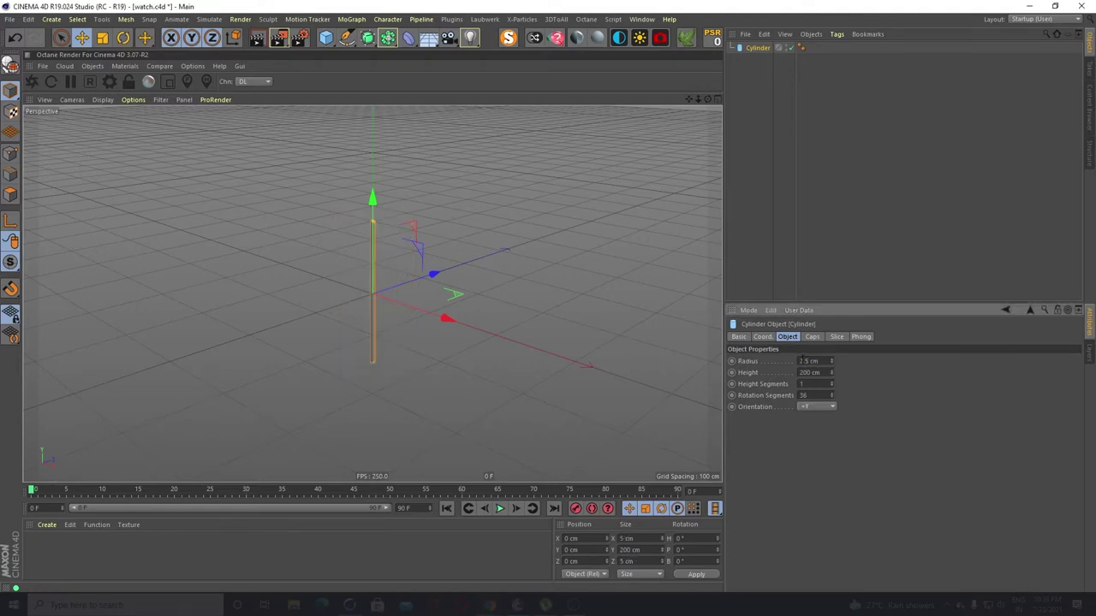
pyautogui.click(809, 370)
pyautogui.write('1')
pyautogui.press('Return')
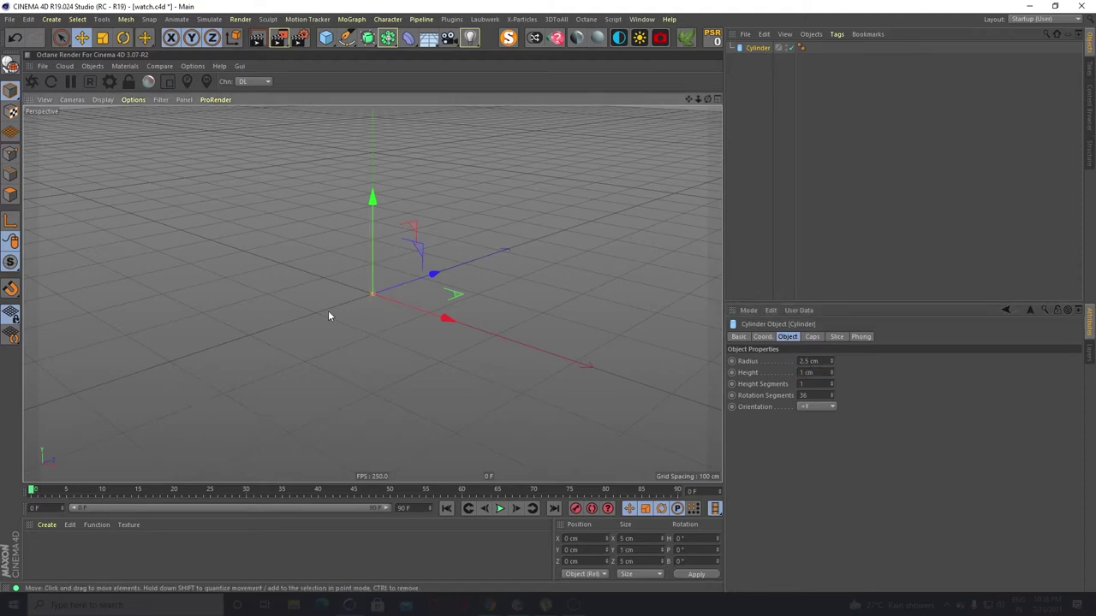
# Display the cylinder's segment lines over its shading in the perspective view
pyautogui.press('h')
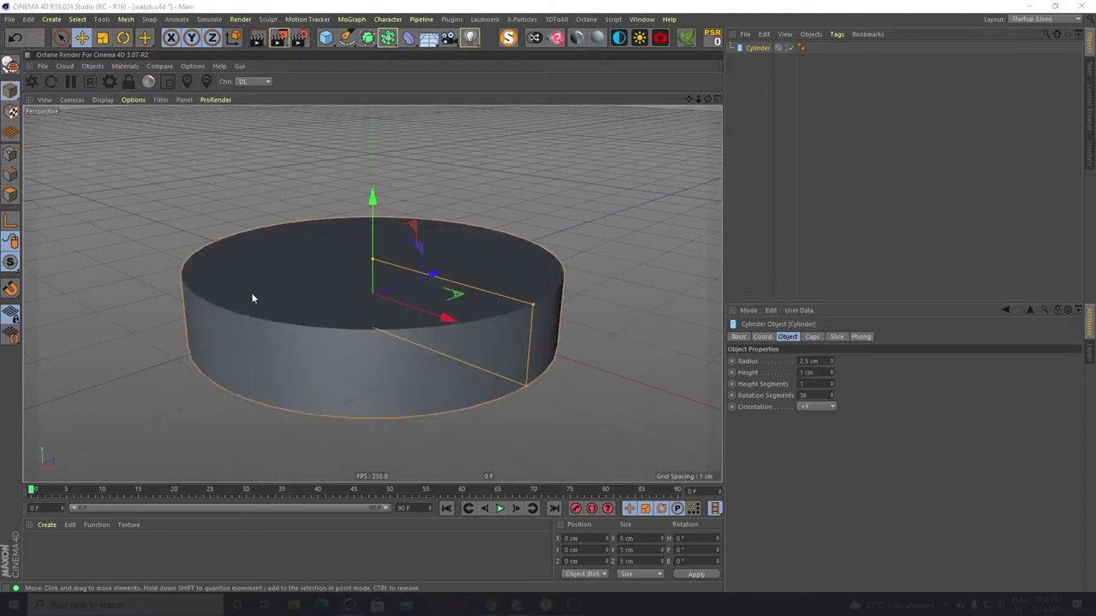
pyautogui.click(103, 99)
pyautogui.click(124, 126)
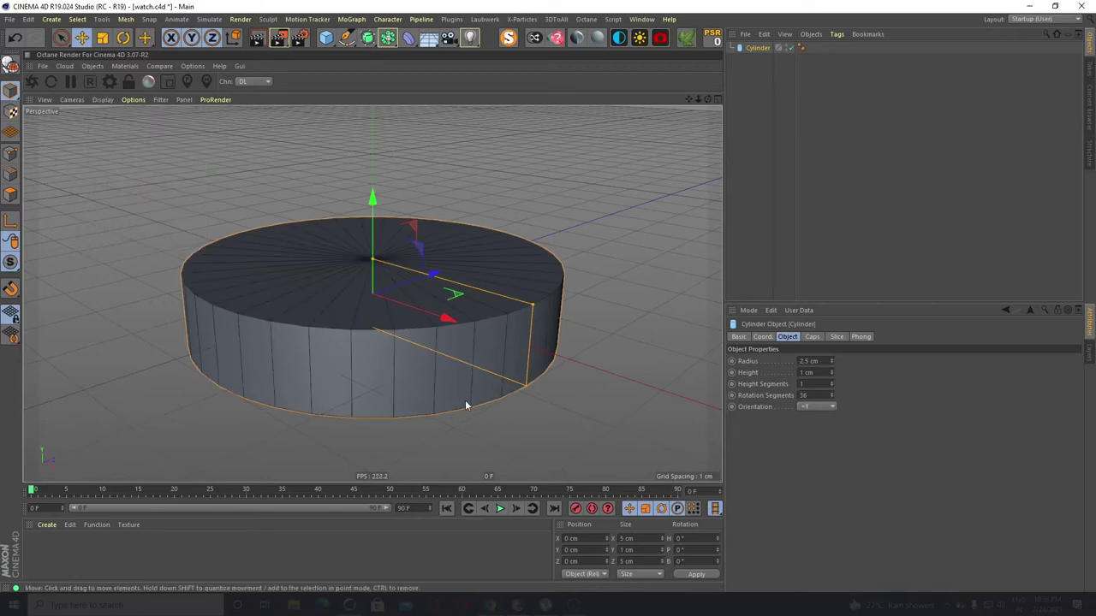
pyautogui.scroll(2, 428, 272)
pyautogui.scroll(-5, 403, 335)
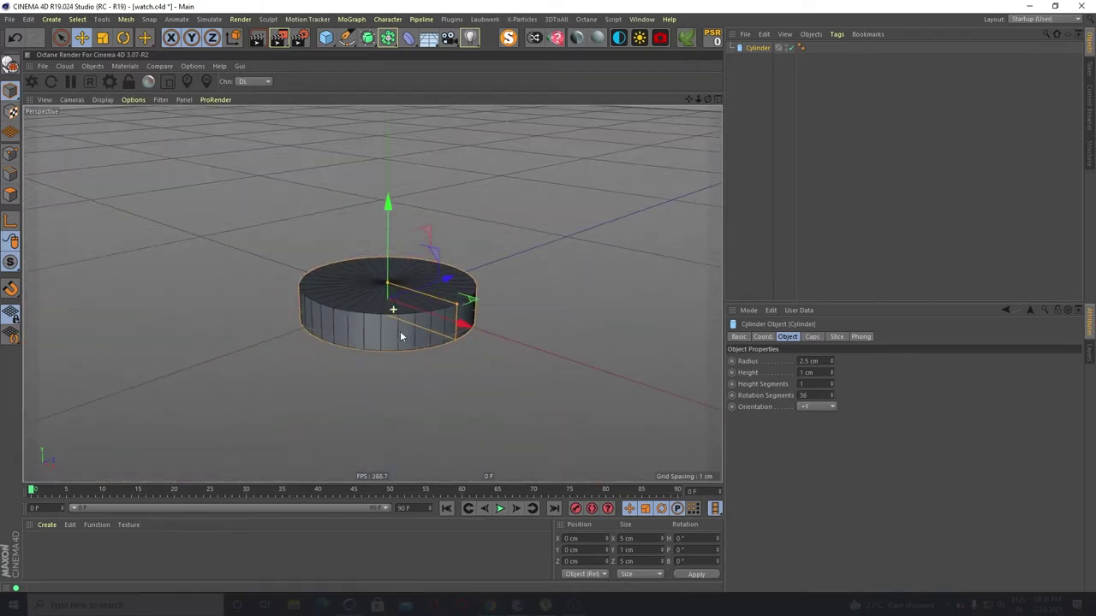
pyautogui.scroll(4, 422, 317)
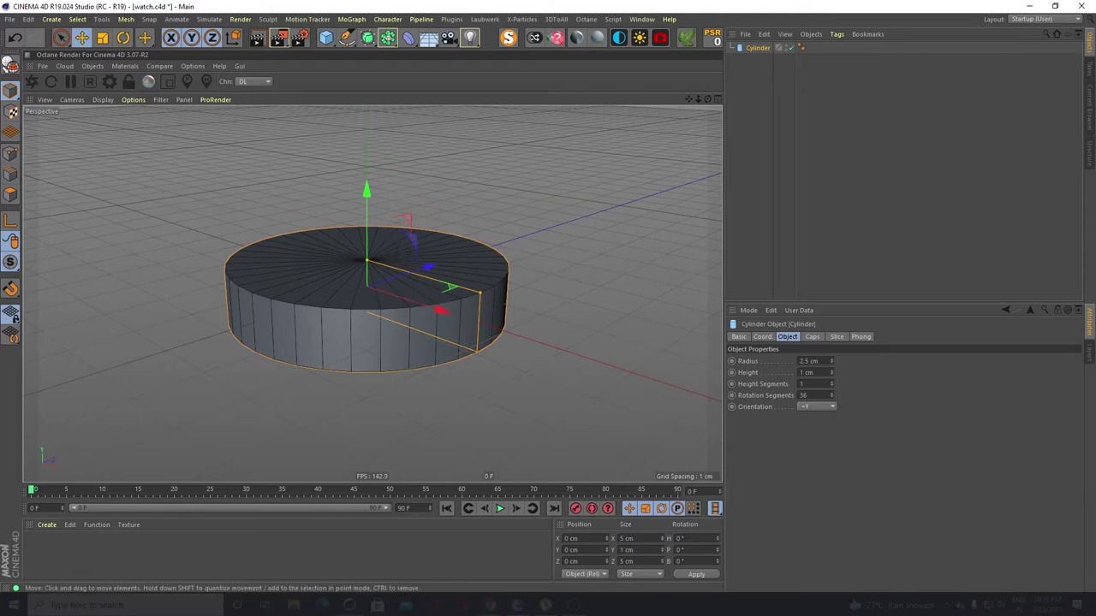
# Switch to Chrome and search Google Images for "watch reference"
pyautogui.click(124, 604)
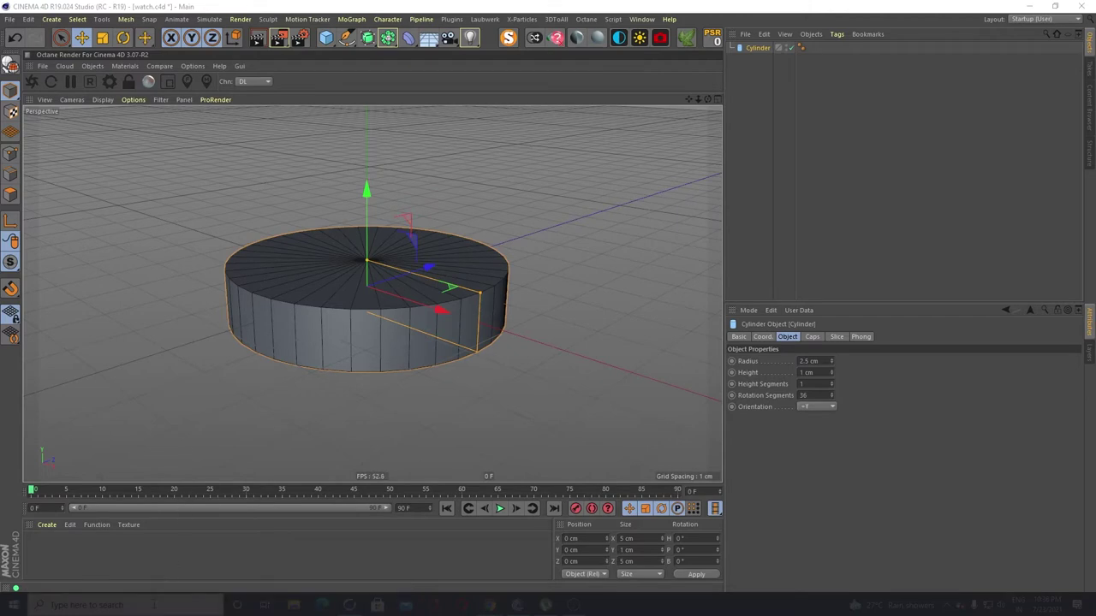
pyautogui.click(105, 386)
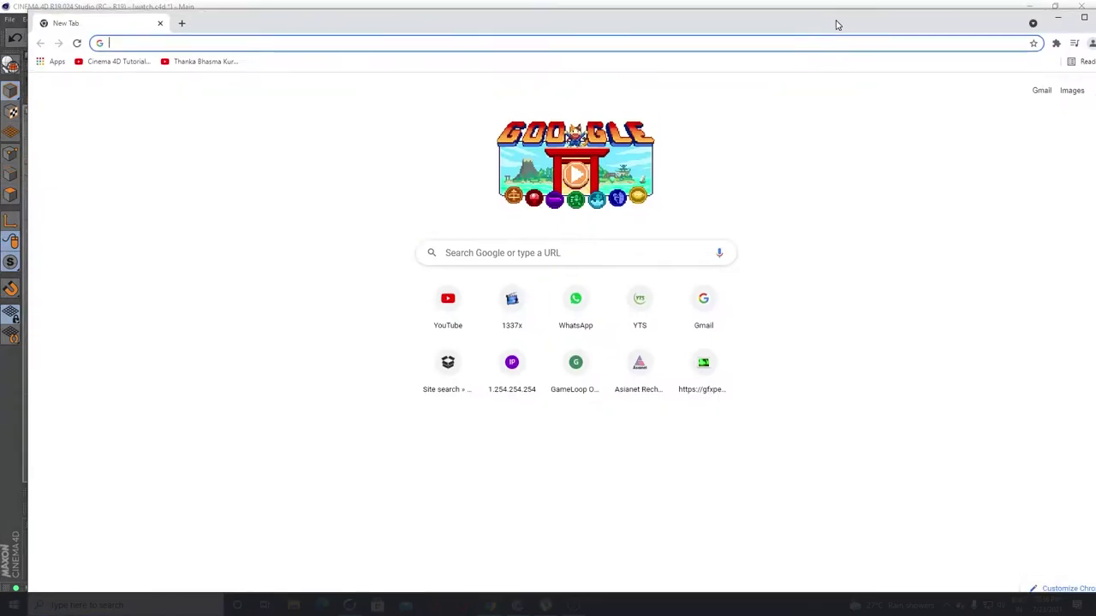
pyautogui.click(519, 237)
pyautogui.write('watch')
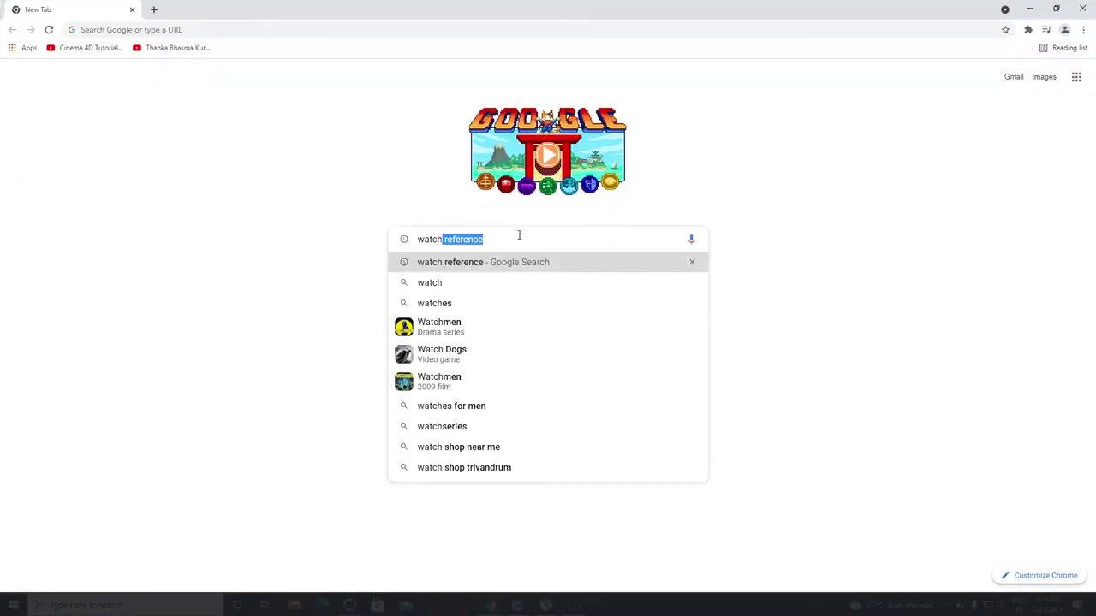
pyautogui.press('Return')
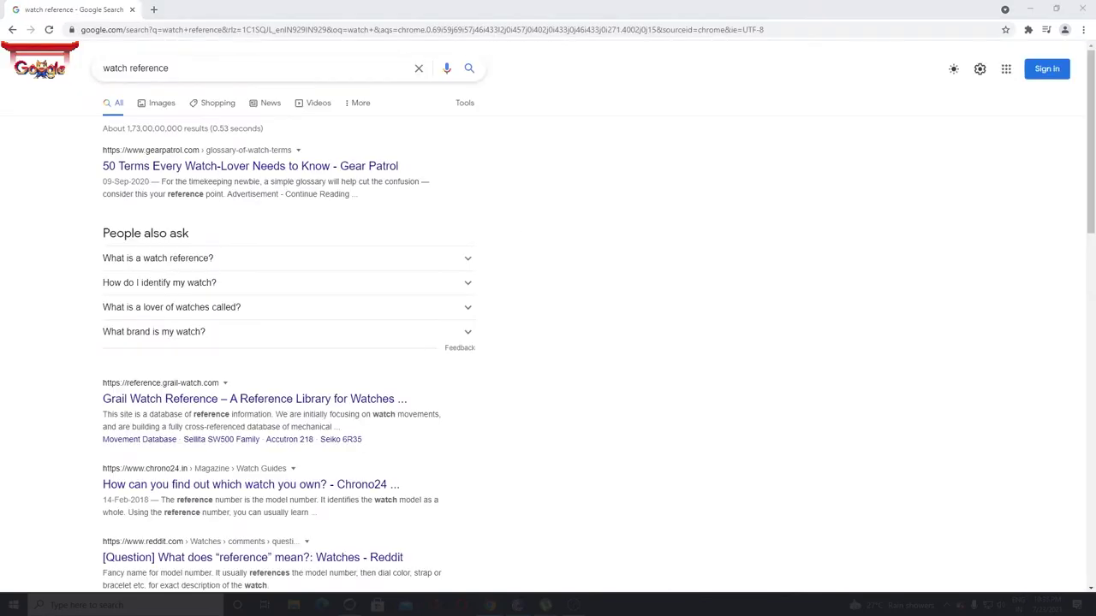
pyautogui.click(144, 111)
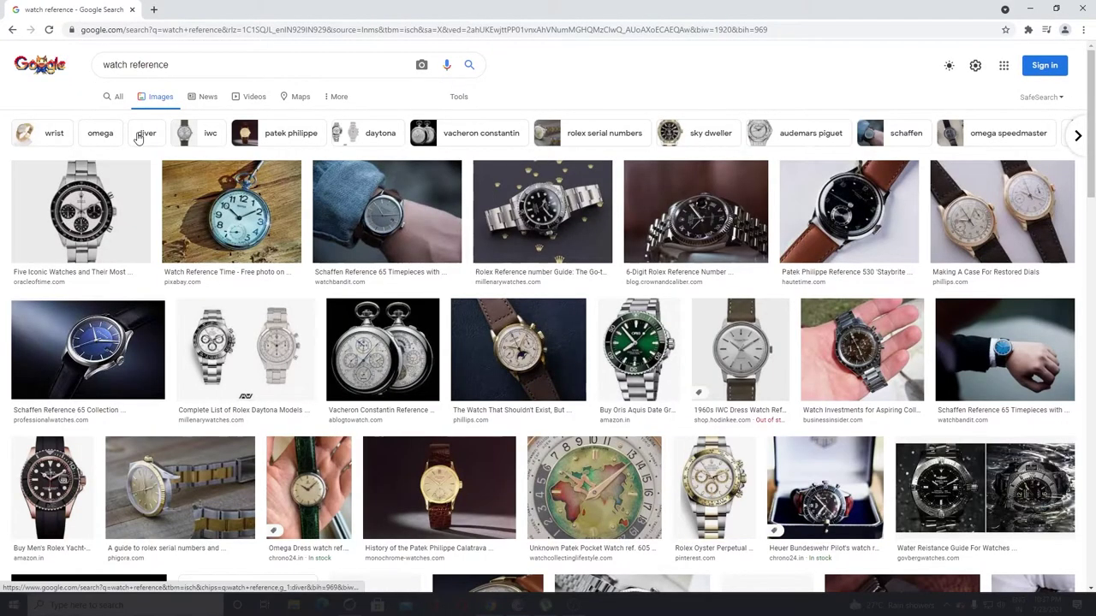
# Browse the image results and preview the watch sketch to study the case and bracelet shape
pyautogui.scroll(-1, 892, 246)
pyautogui.scroll(-3, 892, 246)
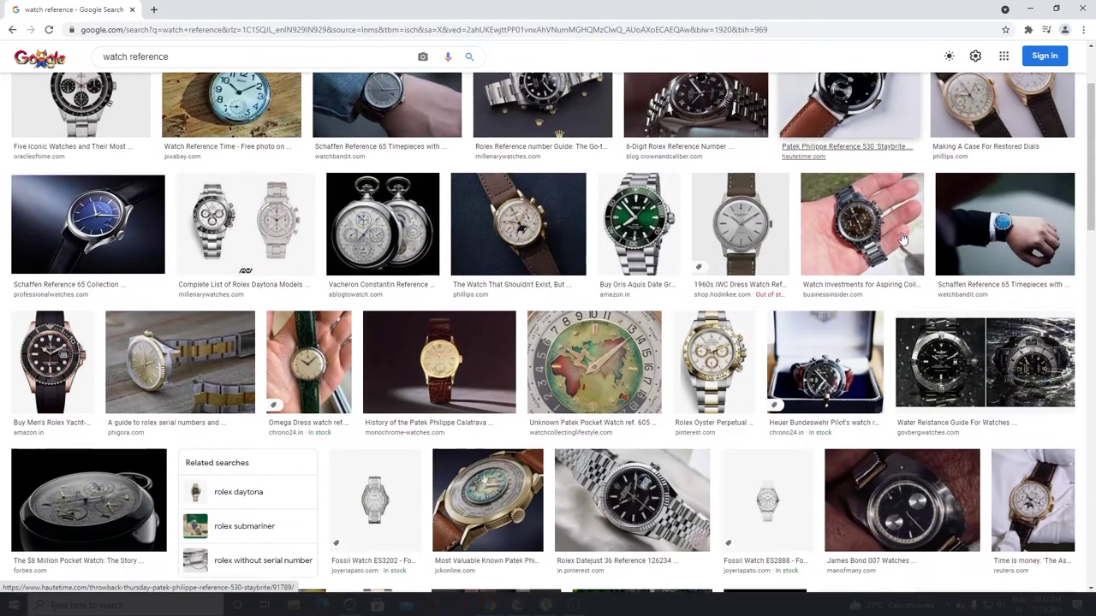
pyautogui.scroll(-6, 898, 212)
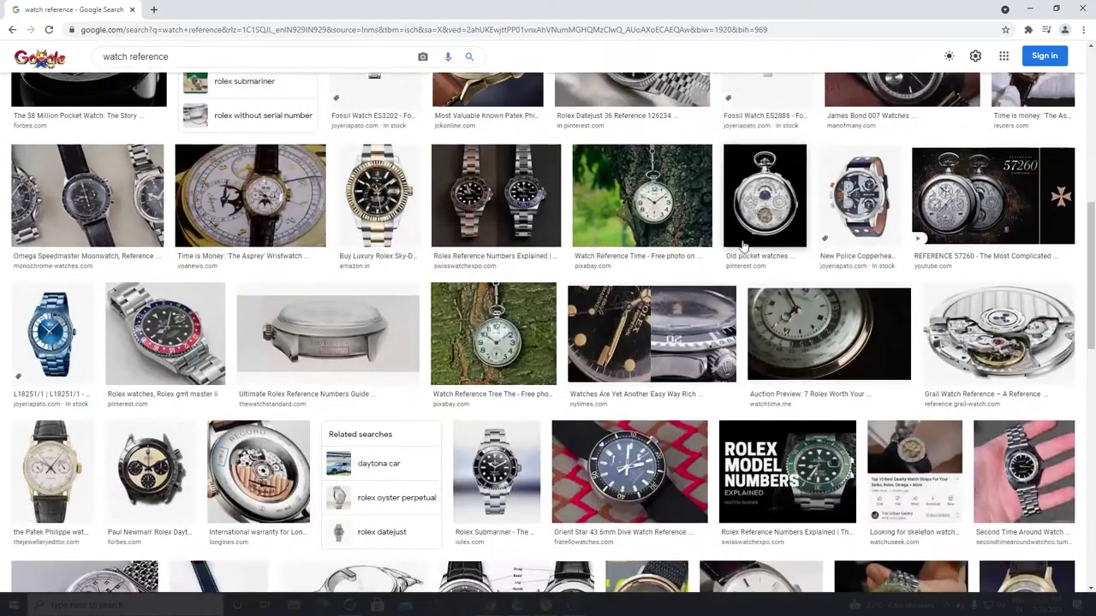
pyautogui.scroll(-1, 564, 266)
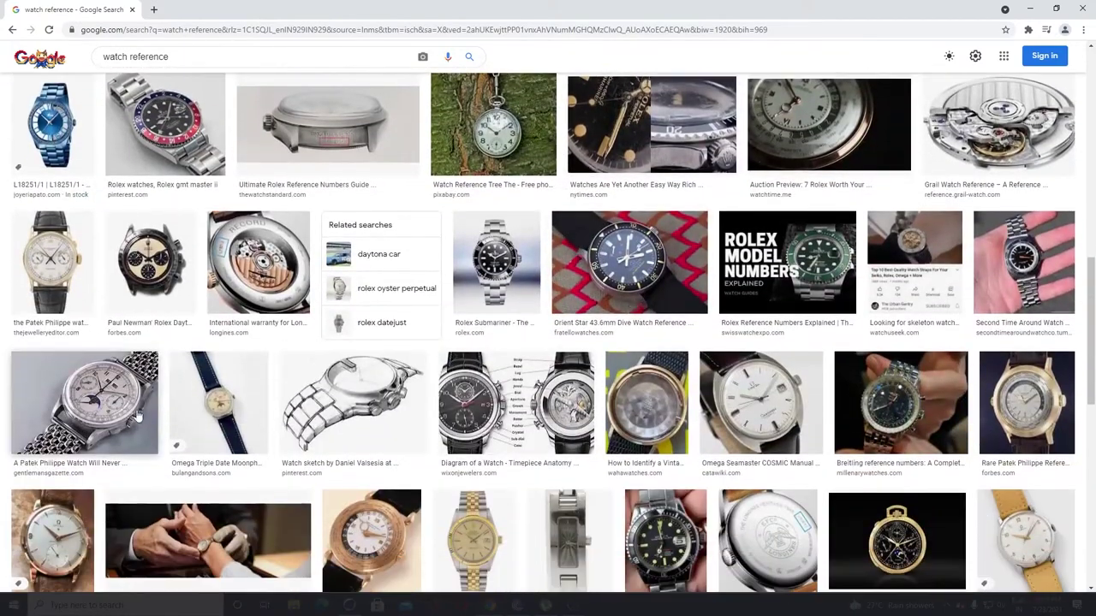
pyautogui.click(366, 391)
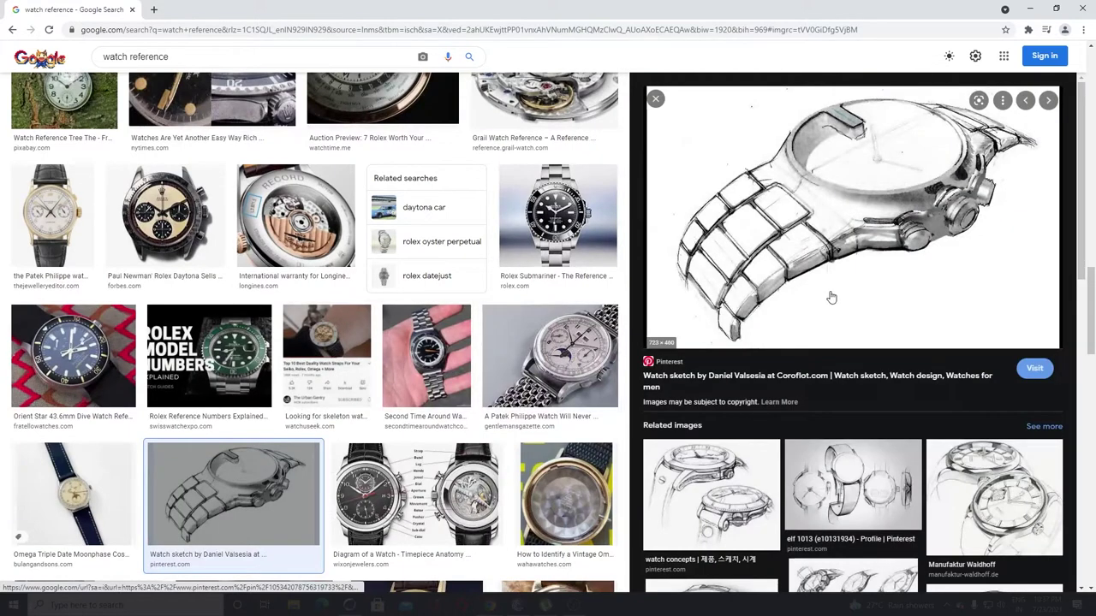
pyautogui.scroll(-5, 400, 277)
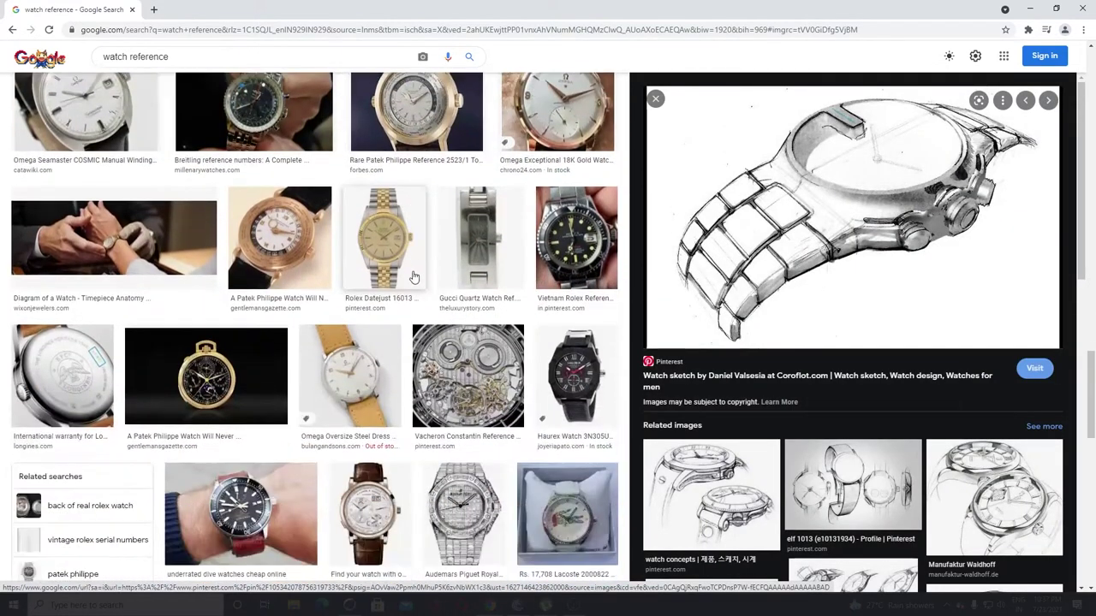
pyautogui.scroll(-3, 569, 344)
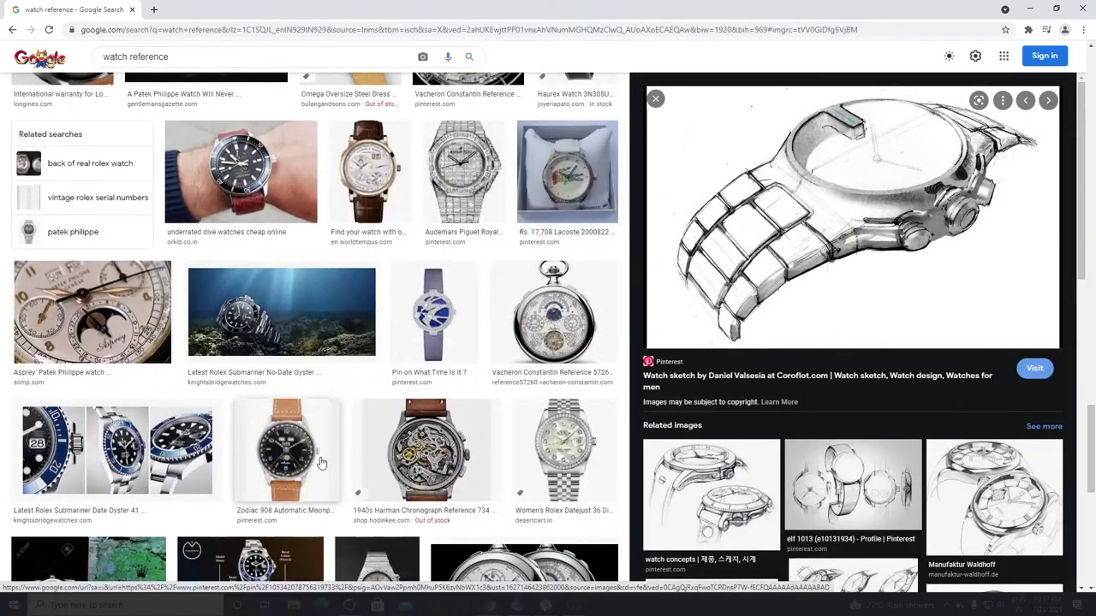
# Preview the Rolex Datejust 36, IWC pilot's watch and yellow gold Rolex Oyster Perpetual images to compare case and strap designs
pyautogui.click(593, 459)
pyautogui.scroll(-4, 571, 411)
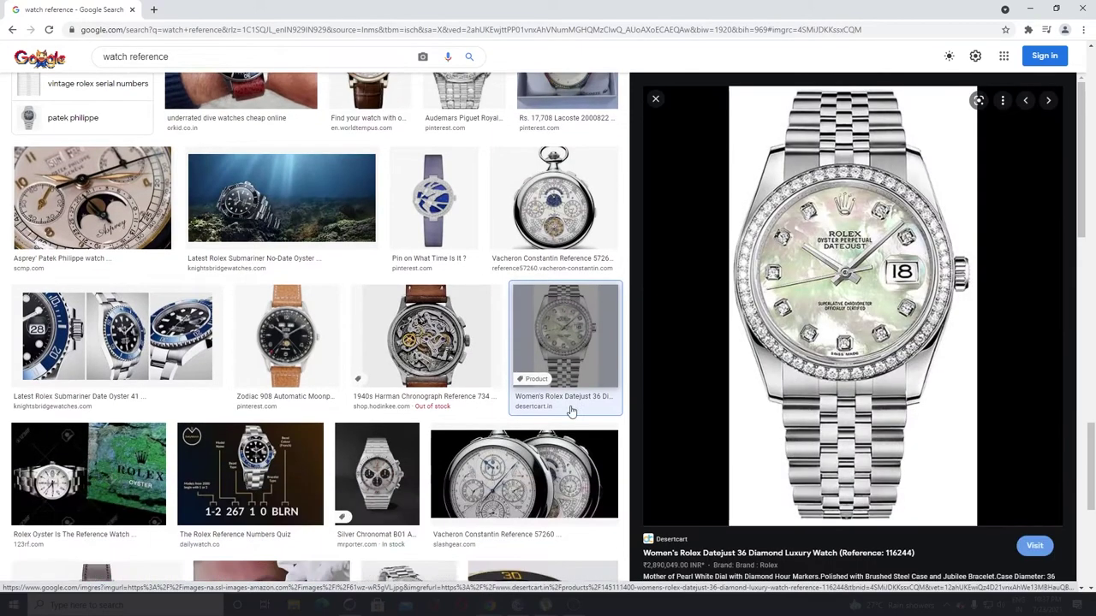
pyautogui.scroll(-3, 248, 382)
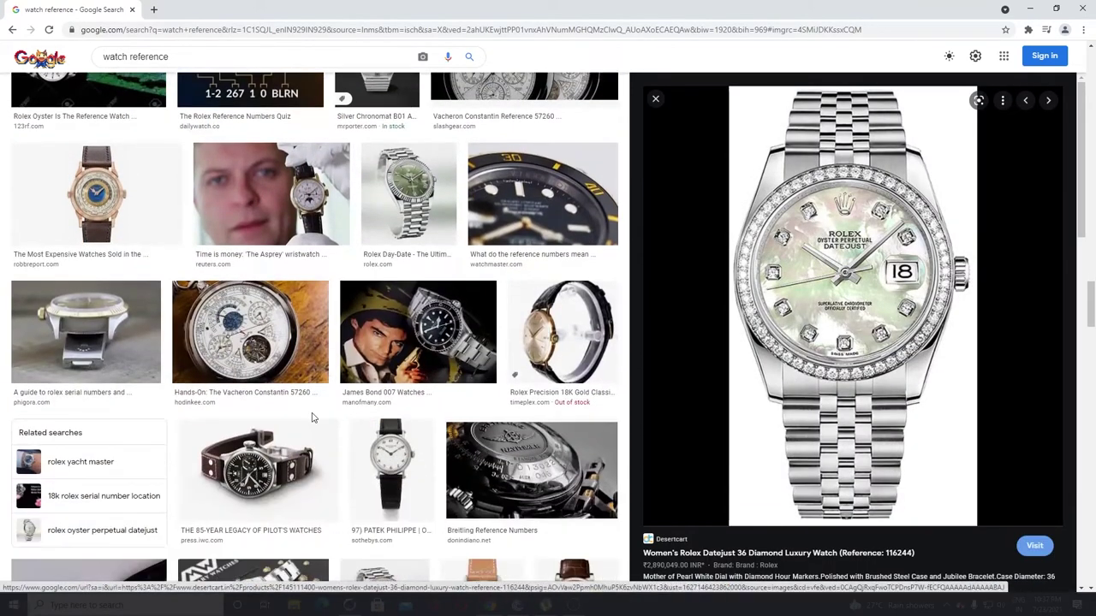
pyautogui.click(242, 491)
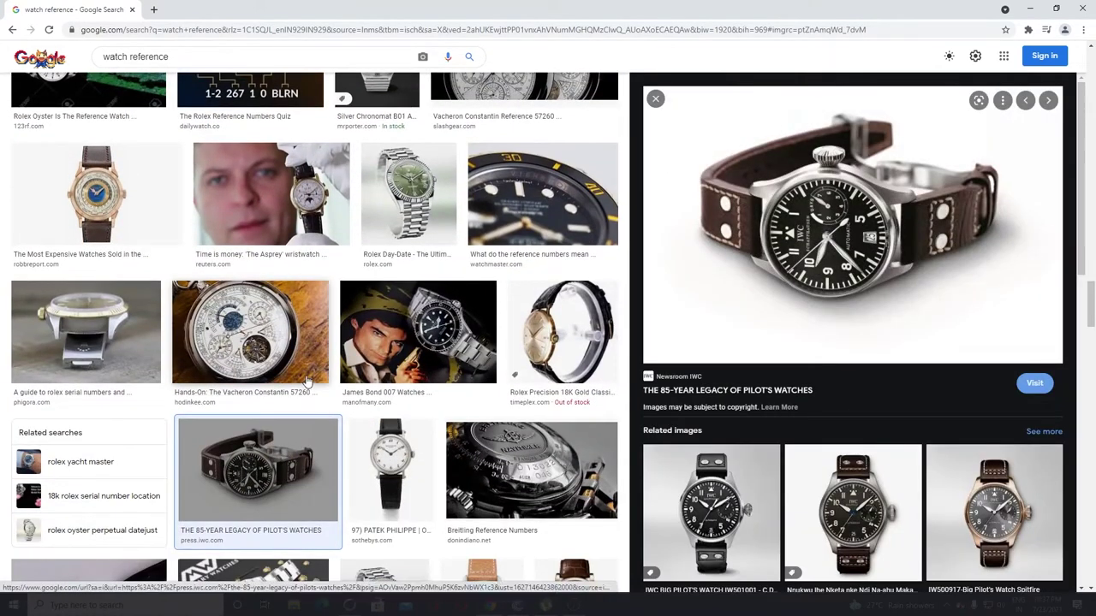
pyautogui.scroll(-3, 311, 384)
pyautogui.click(81, 381)
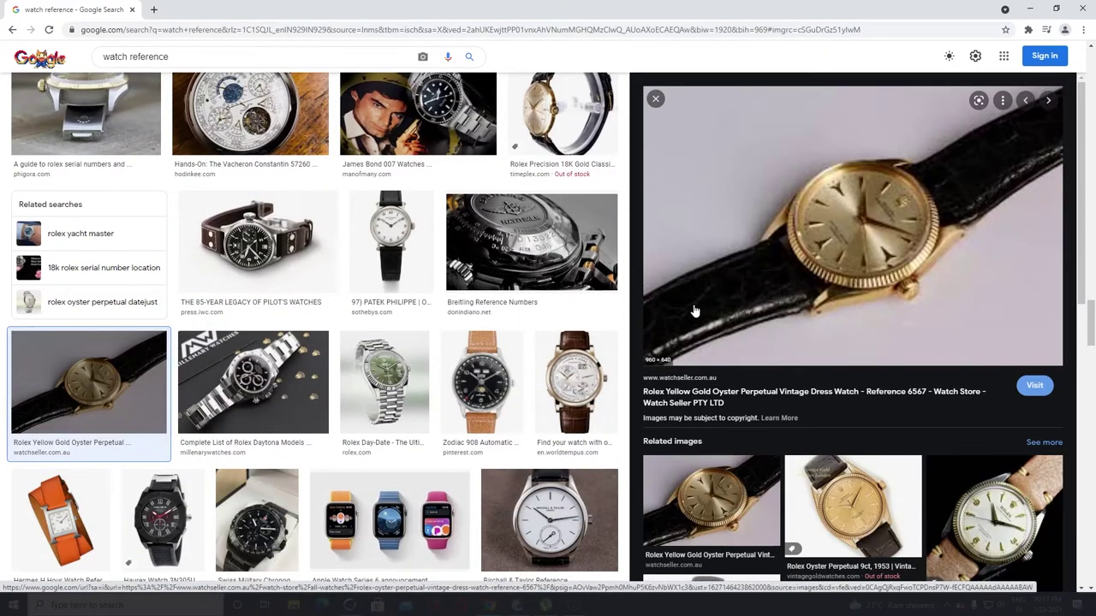
pyautogui.scroll(-2, 808, 385)
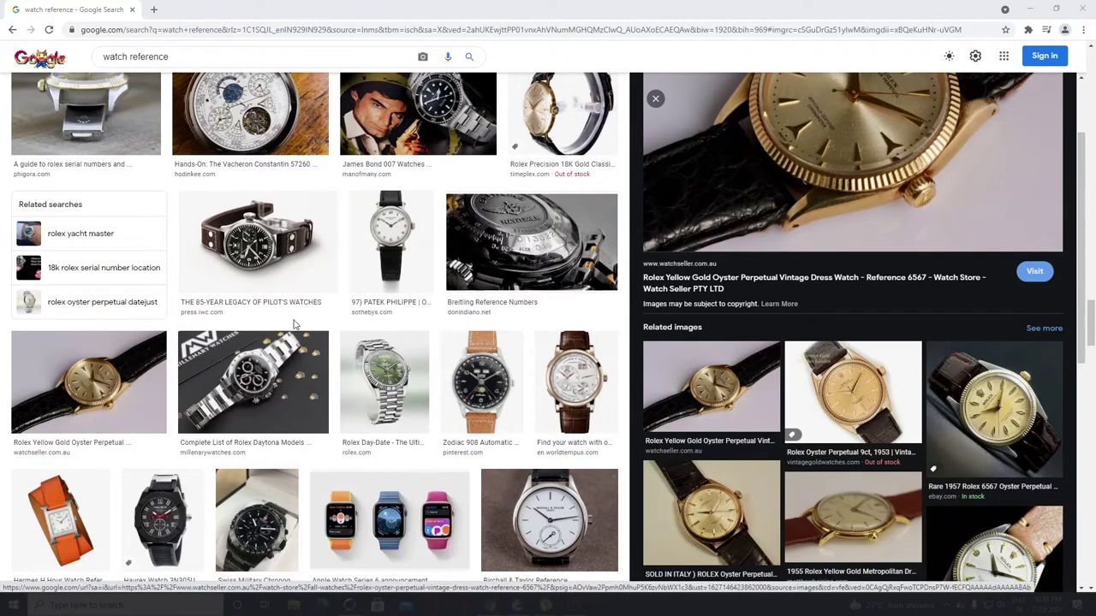
# Preview the blue Patek Philippe Ladies' Minute Repeater and the black-dial two-tone Rolex as further references
pyautogui.scroll(-3, 298, 323)
pyautogui.scroll(-1, 311, 313)
pyautogui.click(276, 377)
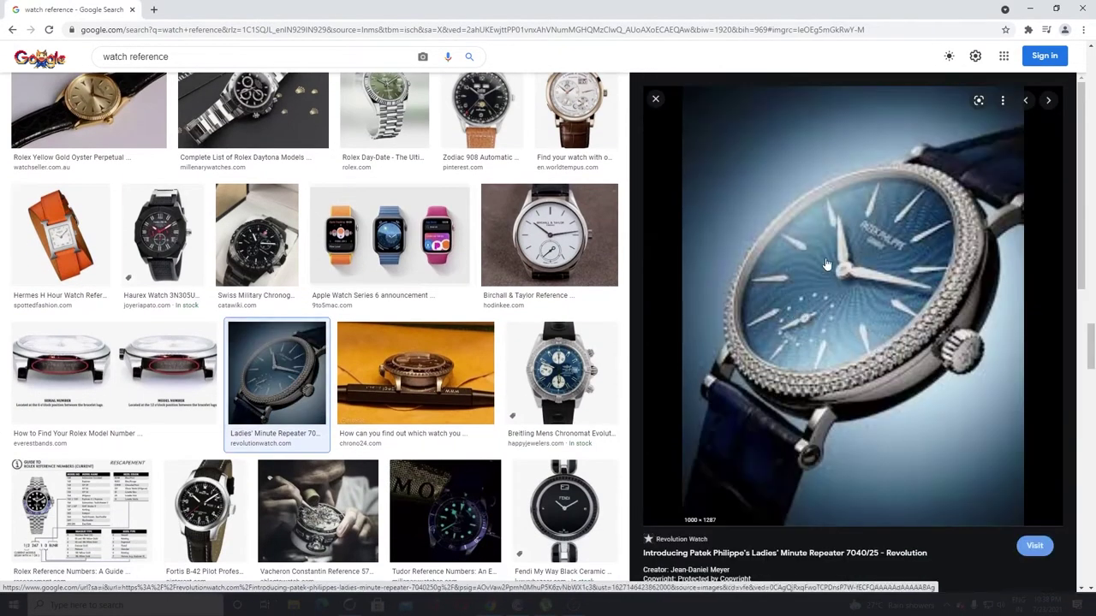
pyautogui.scroll(-3, 604, 292)
pyautogui.scroll(-5, 663, 299)
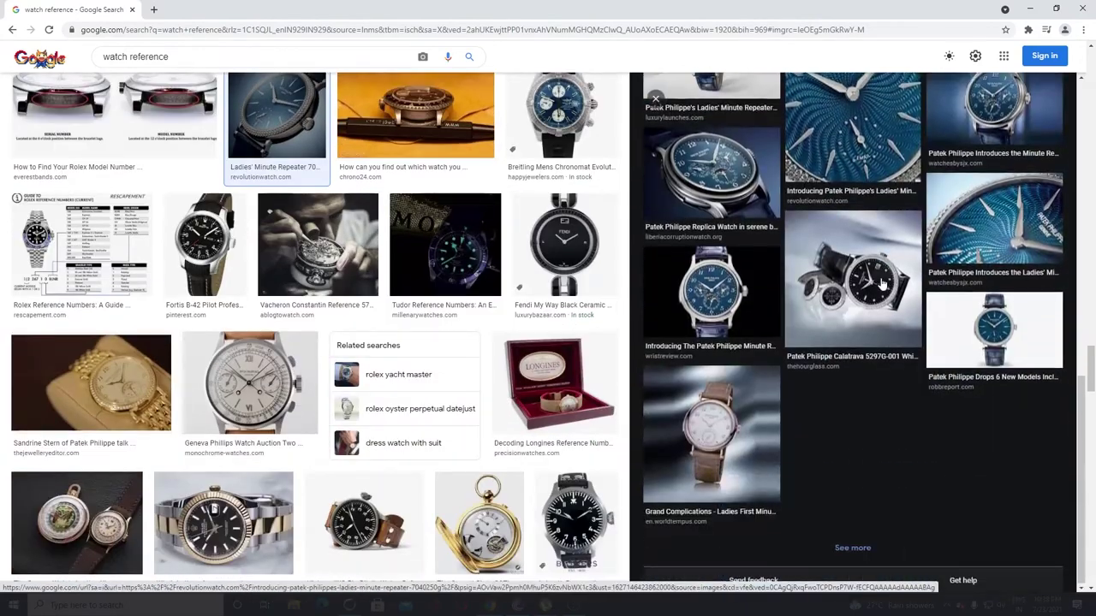
pyautogui.scroll(-3, 521, 324)
pyautogui.click(227, 261)
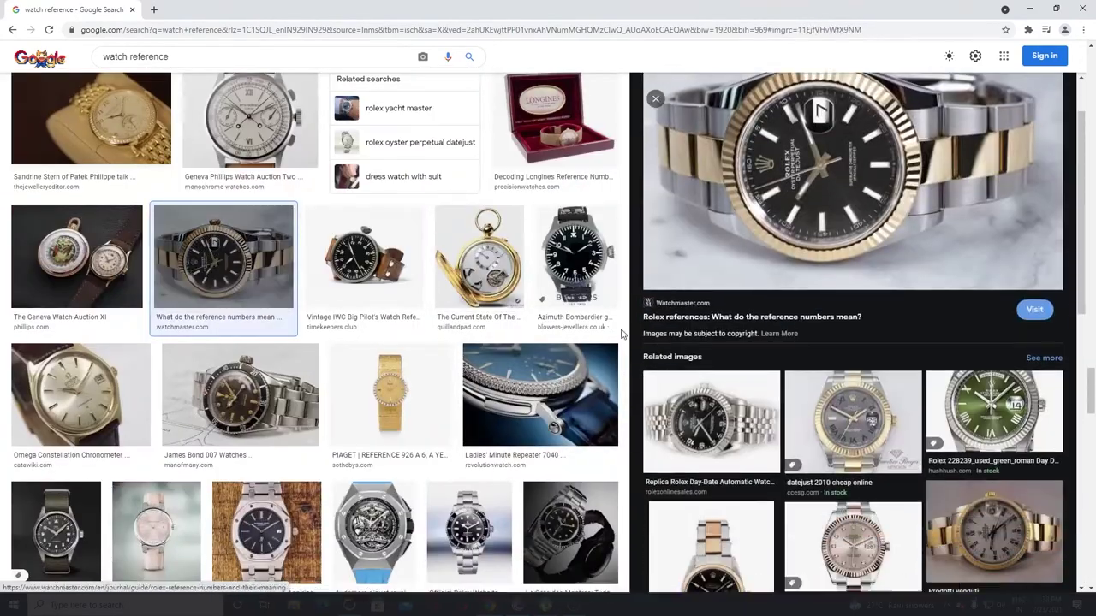
# Examine the Tudor diver's watch and the Schaffen watch with blue hands, then return to Cinema 4D
pyautogui.scroll(-2, 490, 420)
pyautogui.click(570, 419)
pyautogui.scroll(-2, 428, 333)
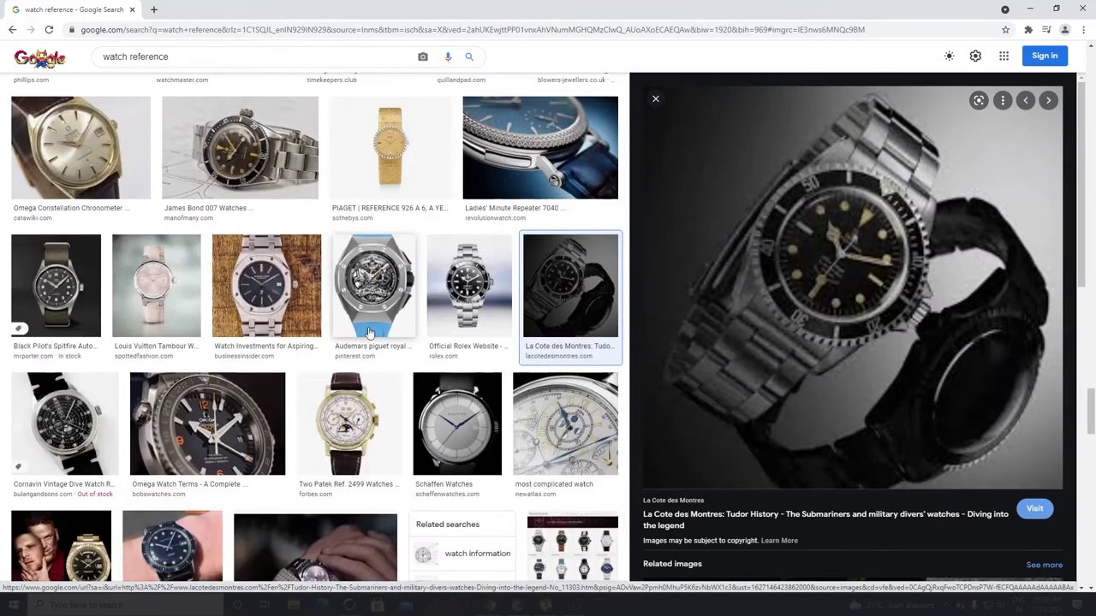
pyautogui.click(452, 431)
pyautogui.scroll(-2, 454, 428)
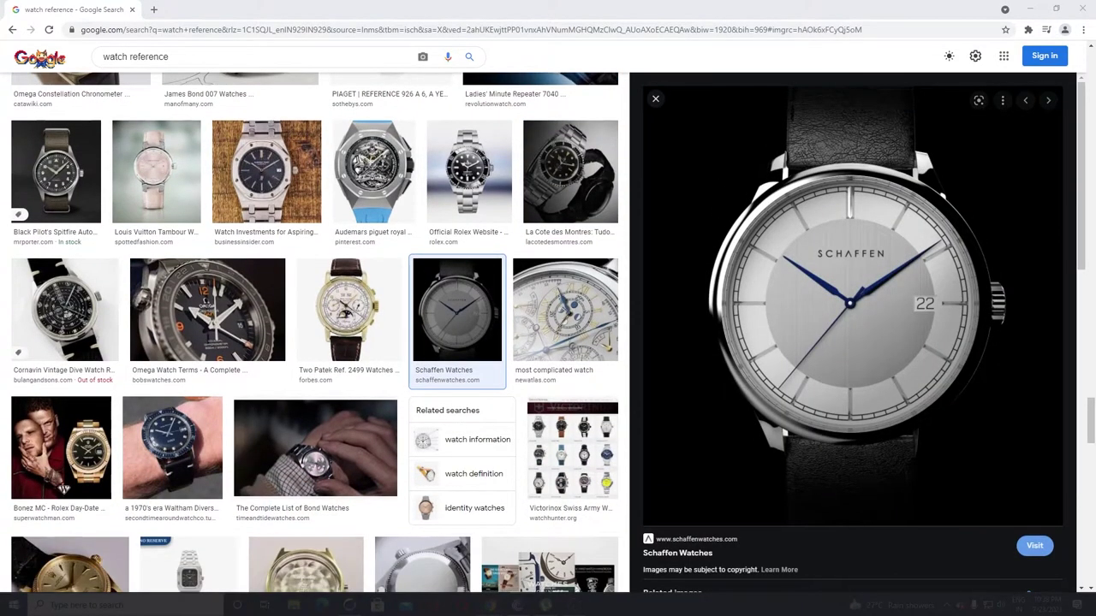
pyautogui.scroll(-2, 314, 332)
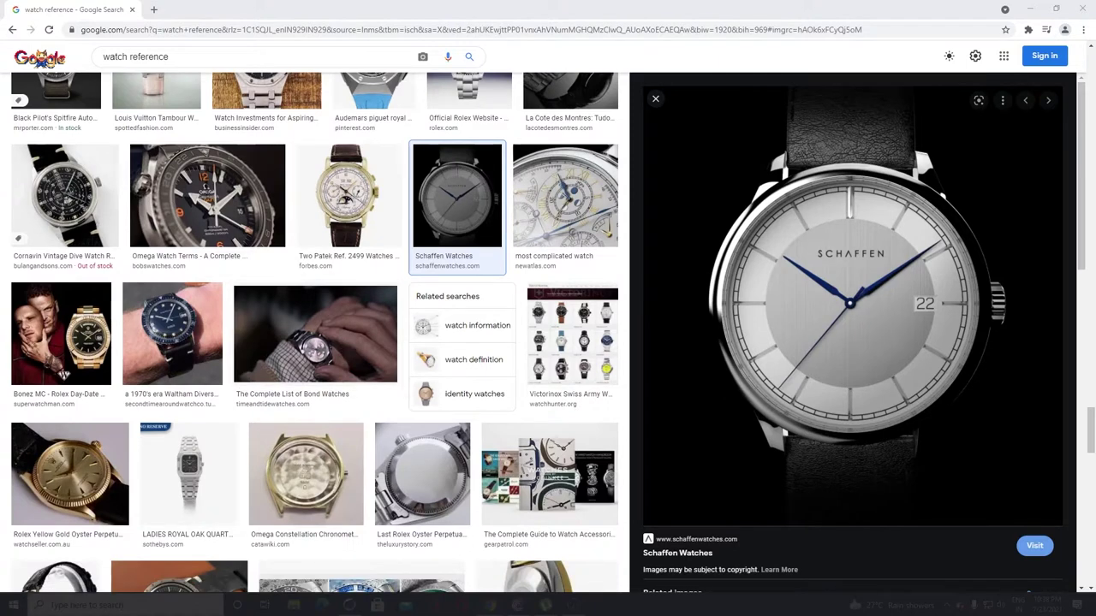
pyautogui.click(1030, 8)
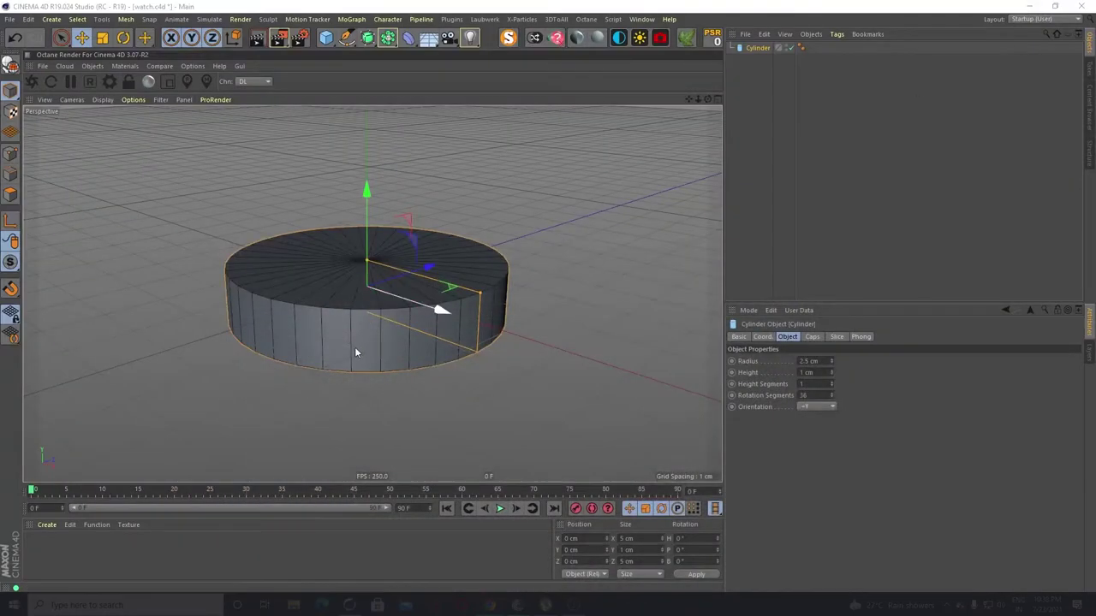
# Inspect the cylinder's outline in the Top view, deselect it, and return to the Perspective view
pyautogui.doubleClick(802, 396)
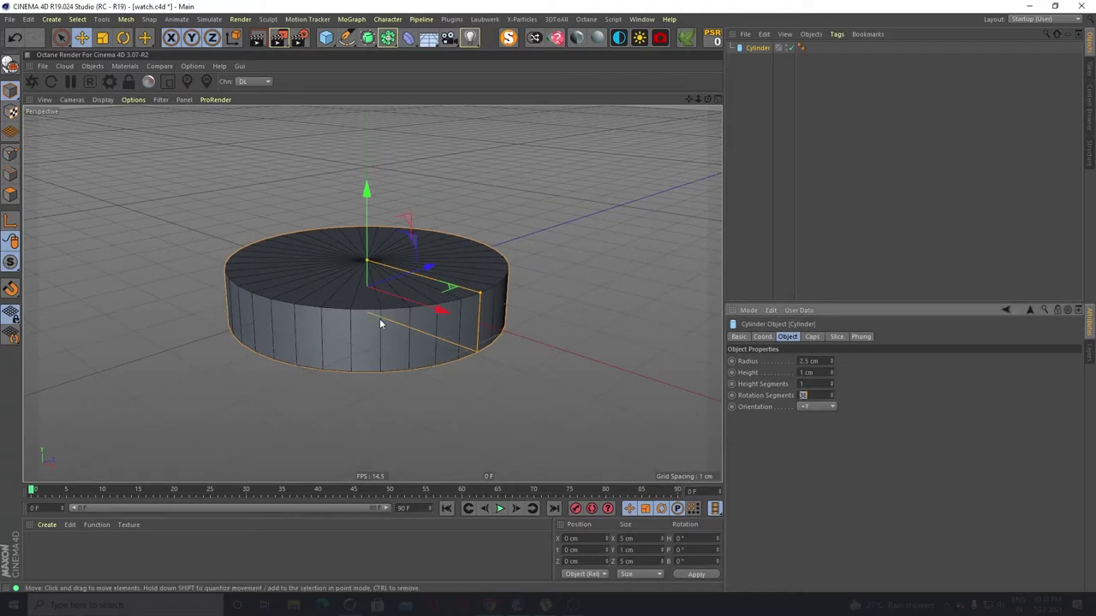
pyautogui.middleClick(486, 273)
pyautogui.middleClick(528, 211)
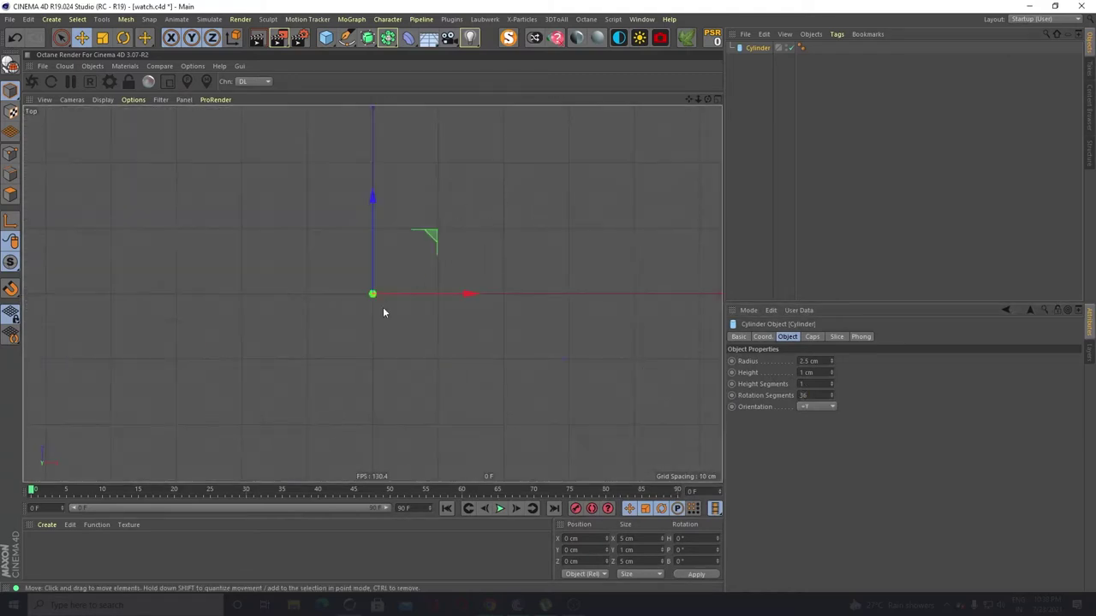
pyautogui.scroll(10, 383, 309)
pyautogui.scroll(-4, 377, 291)
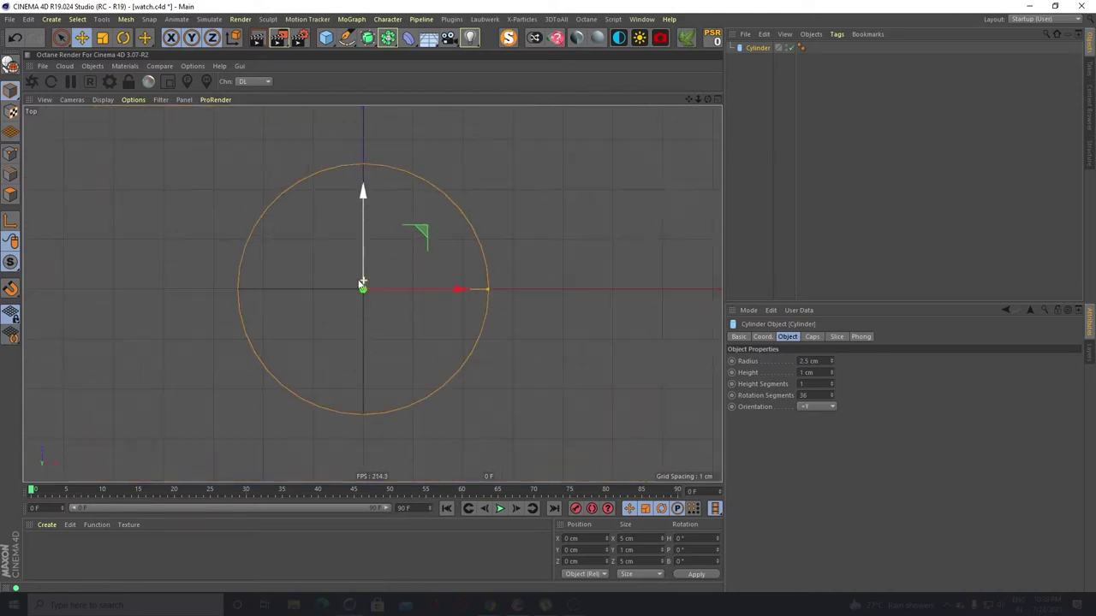
pyautogui.scroll(-3, 362, 285)
pyautogui.click(545, 223)
pyautogui.middleClick(545, 224)
pyautogui.middleClick(218, 216)
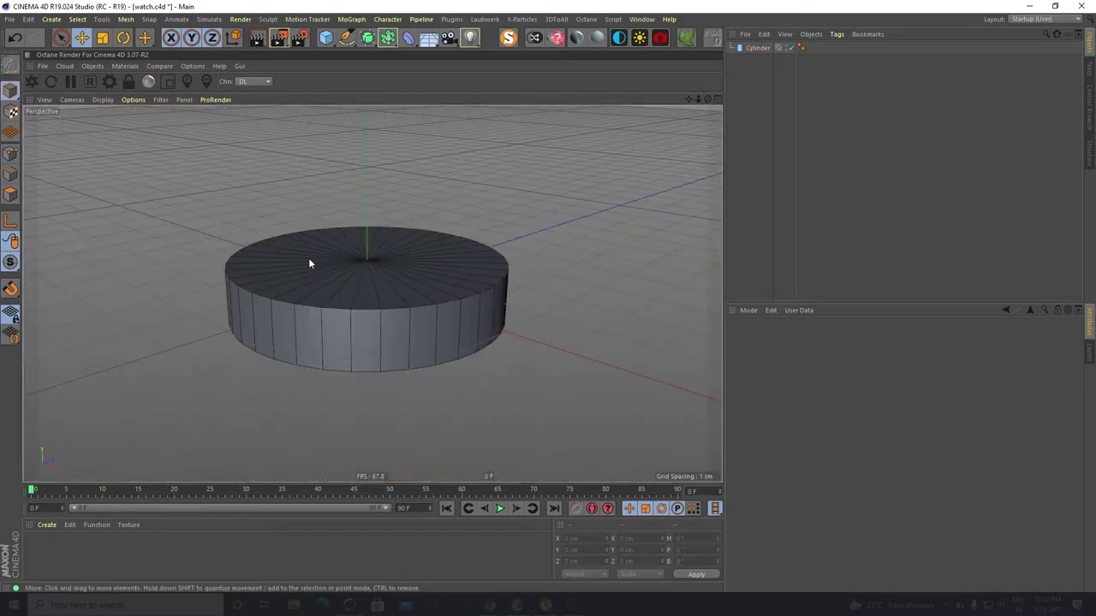
# Set the cylinder's rotation segments to 40
pyautogui.keyDown('alt'); pyautogui.moveTo(374, 334); pyautogui.dragTo(381, 437); pyautogui.keyUp('alt')
pyautogui.scroll(4, 324, 175)
pyautogui.scroll(-3, 324, 174)
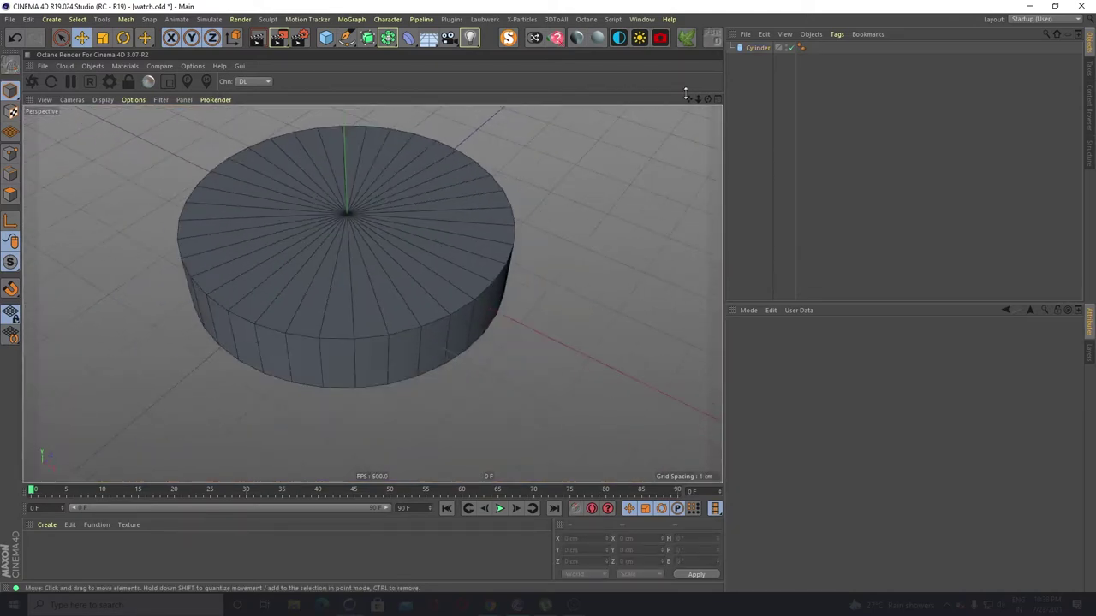
pyautogui.click(755, 49)
pyautogui.click(809, 395)
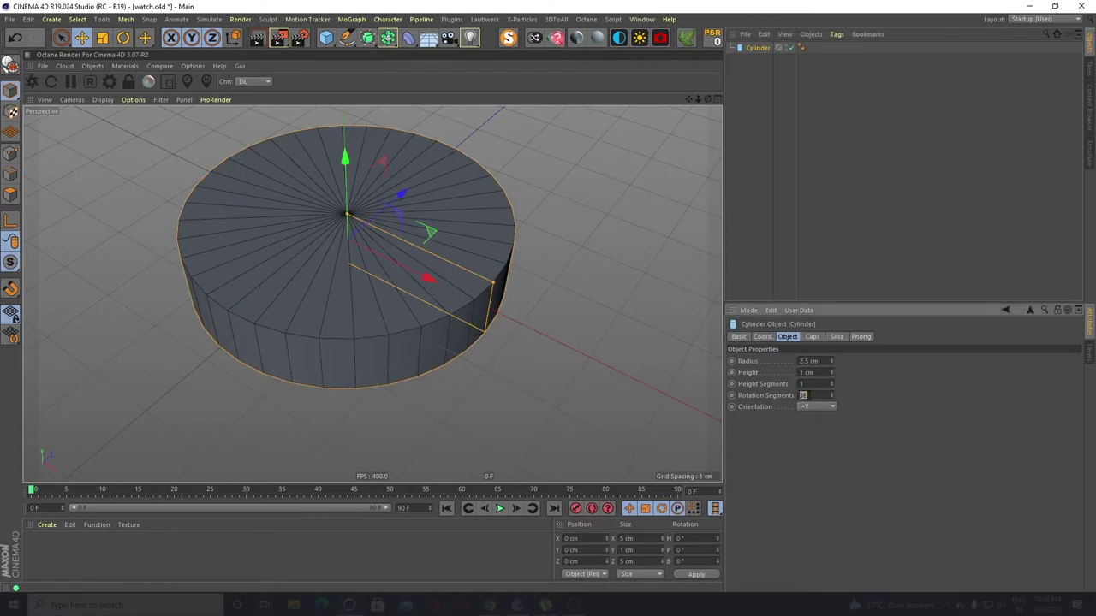
pyautogui.click(831, 393)
pyautogui.click(831, 393)
pyautogui.click(832, 393)
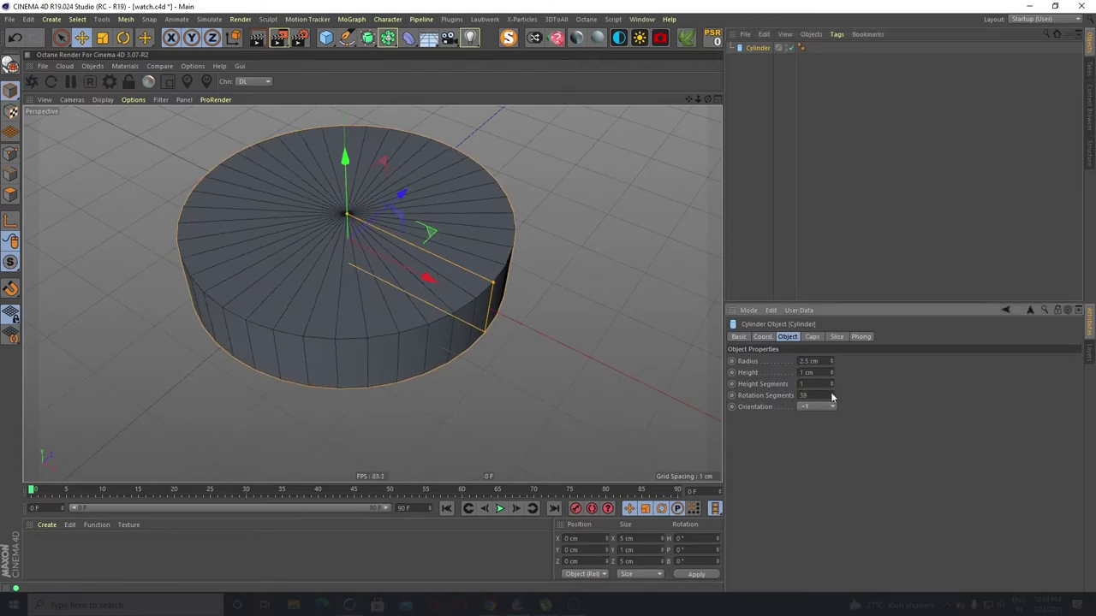
pyautogui.click(831, 393)
pyautogui.write('40')
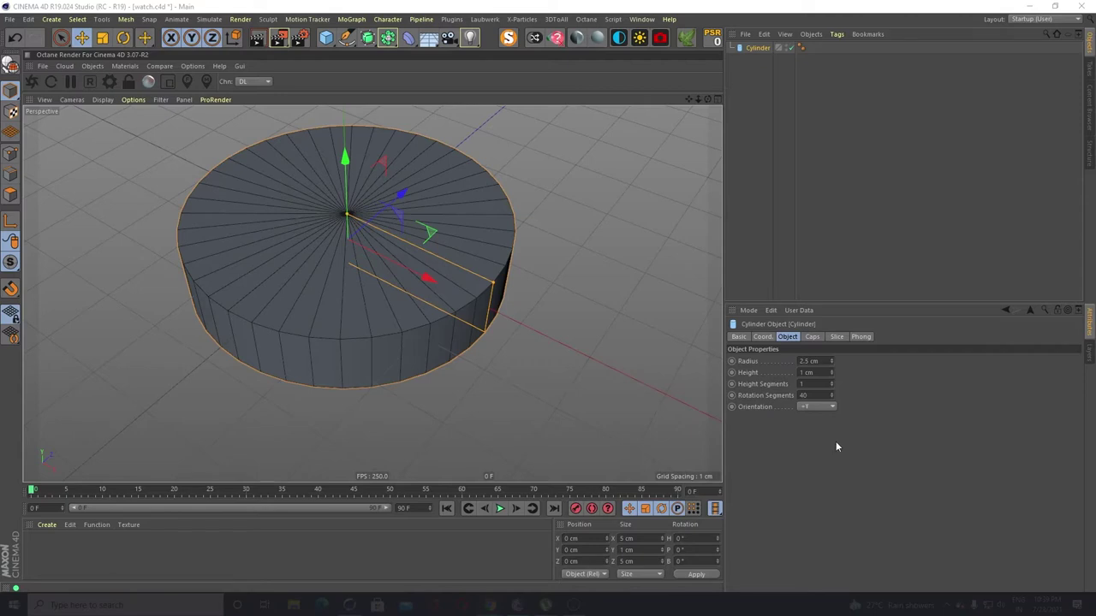
# Convert the cylinder to an editable polygon object and switch to editing its points
pyautogui.click(11, 65)
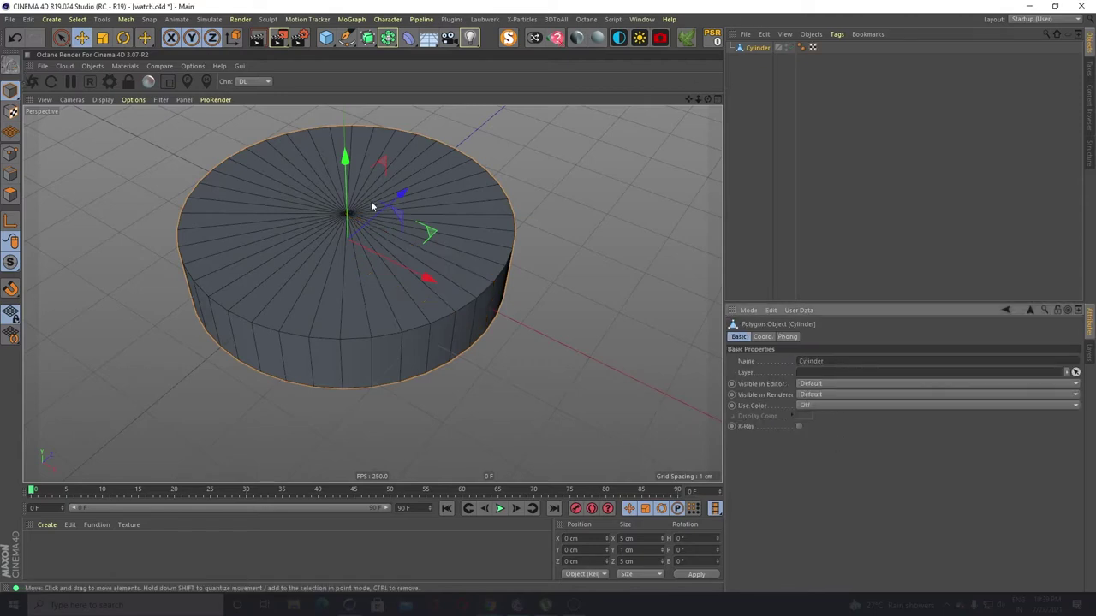
pyautogui.keyDown('alt'); pyautogui.moveTo(357, 285); pyautogui.dragTo(369, 347); pyautogui.keyUp('alt')
pyautogui.keyDown('alt'); pyautogui.moveTo(333, 236); pyautogui.dragTo(424, 284, button='middle'); pyautogui.keyUp('alt')
pyautogui.keyDown('alt'); pyautogui.moveTo(424, 283); pyautogui.dragTo(371, 362, button='right'); pyautogui.keyUp('alt')
pyautogui.keyDown('alt'); pyautogui.moveTo(371, 366); pyautogui.dragTo(392, 346); pyautogui.keyUp('alt')
pyautogui.click(12, 196)
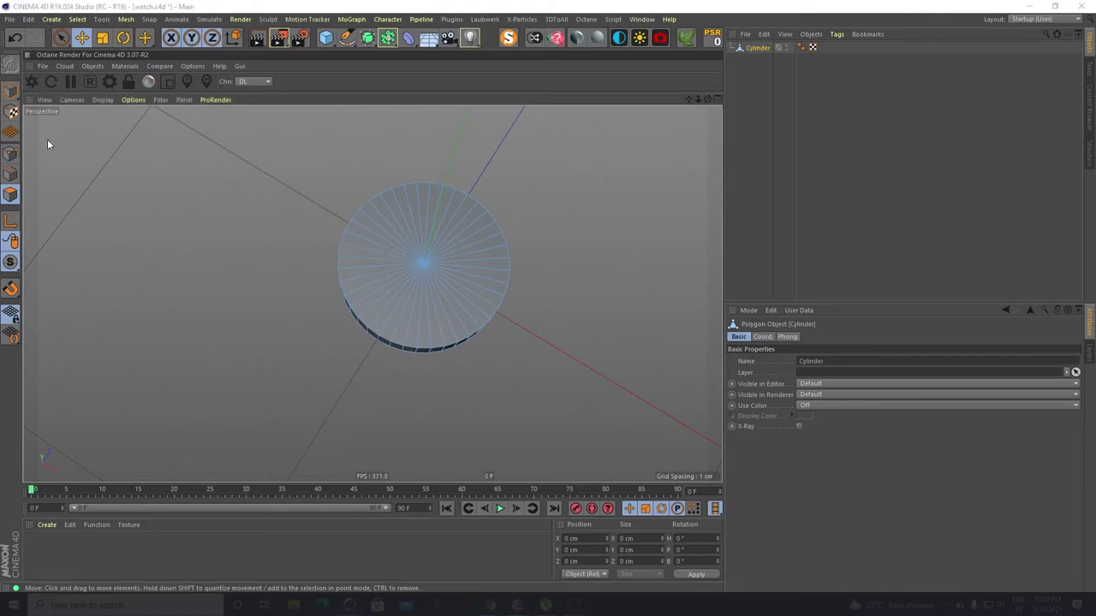
pyautogui.click(9, 154)
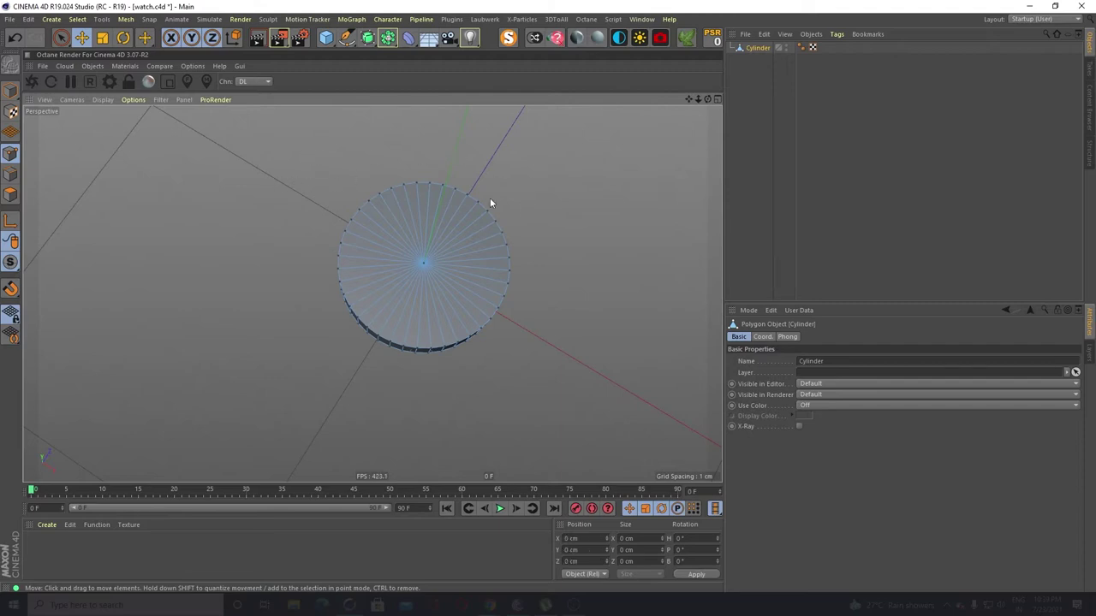
# Use Rectangle Selection to delete the cylinder's points around its far half, leaving a fan-shaped front portion
pyautogui.moveTo(65, 37); pyautogui.dragTo(99, 70)
pyautogui.moveTo(370, 146); pyautogui.dragTo(531, 199)
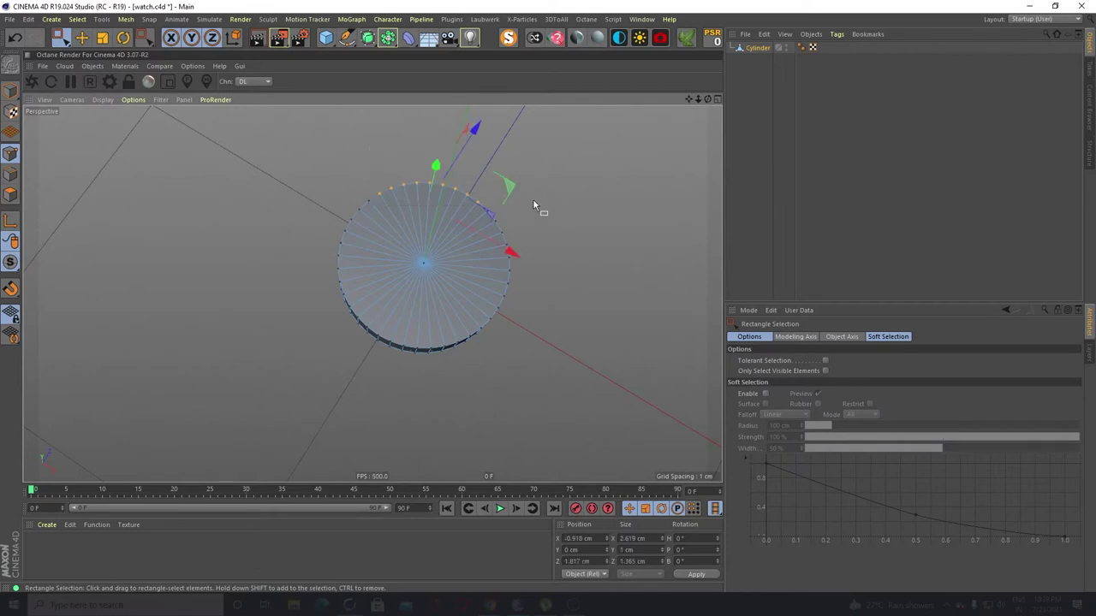
pyautogui.press('Delete')
pyautogui.moveTo(444, 178); pyautogui.dragTo(576, 239)
pyautogui.press('Delete')
pyautogui.moveTo(467, 213); pyautogui.dragTo(496, 302)
pyautogui.press('Delete')
pyautogui.press('Delete')
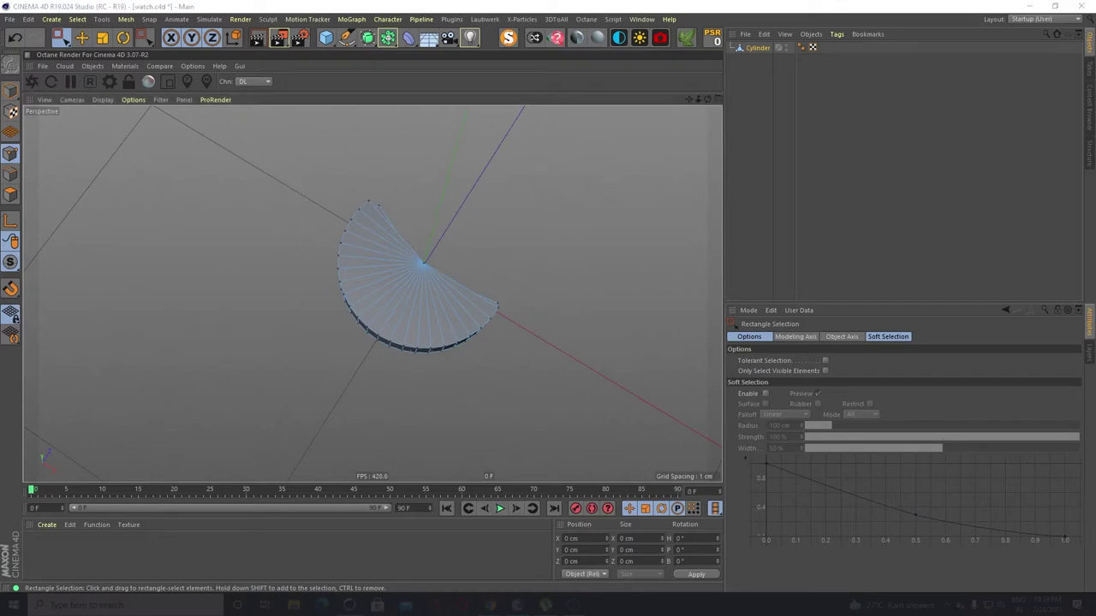
pyautogui.moveTo(282, 164); pyautogui.dragTo(402, 269)
pyautogui.press('Delete')
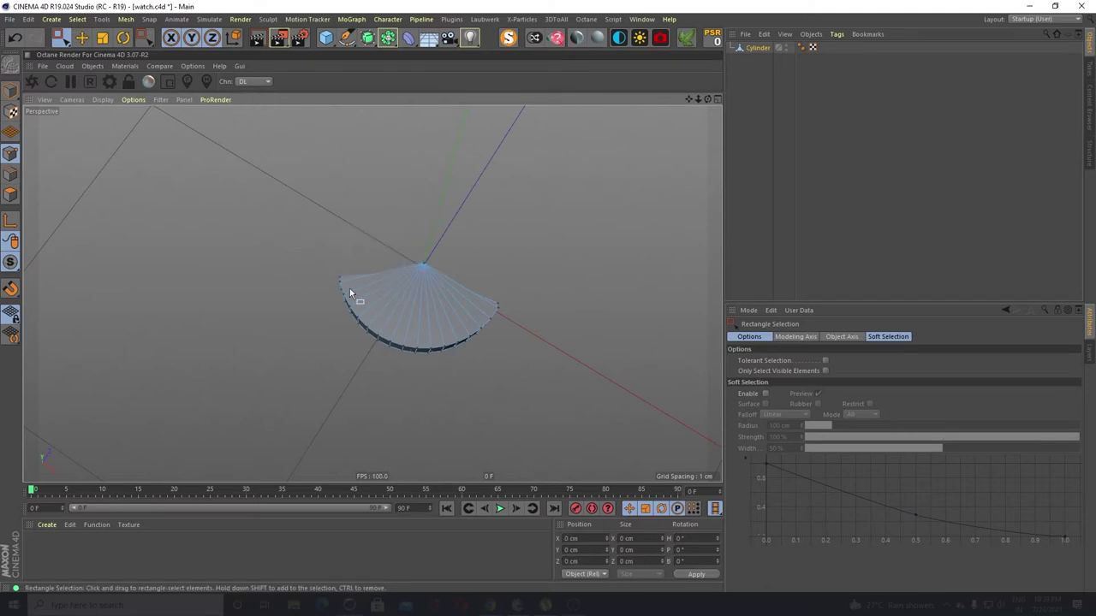
pyautogui.moveTo(292, 210); pyautogui.dragTo(380, 352)
pyautogui.press('Delete')
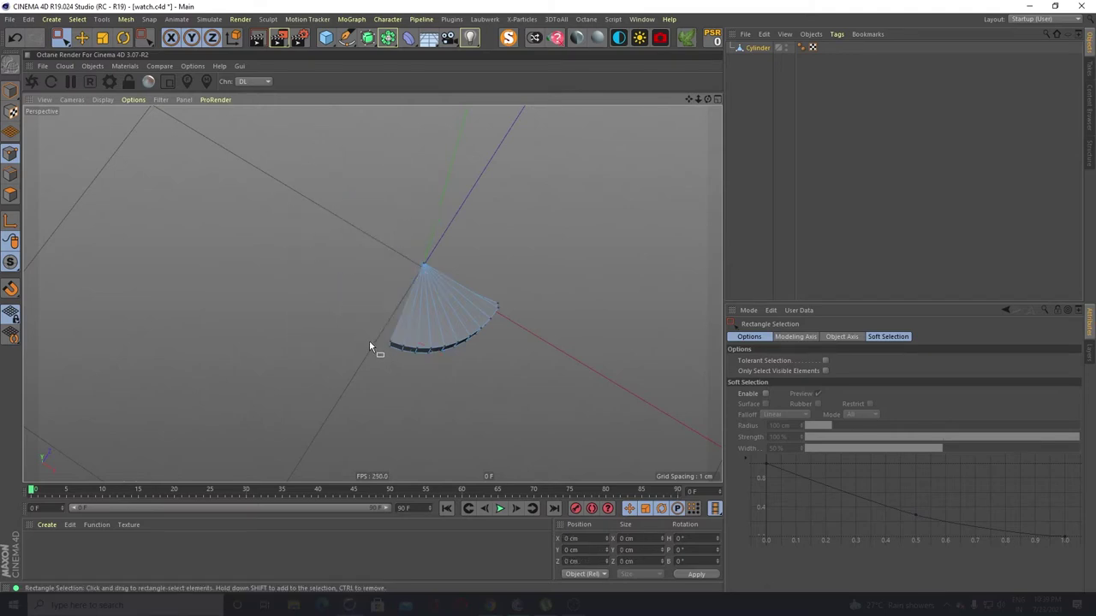
pyautogui.hotkey('ctrl', 'z')
# Delete the remaining rim points on the negative X side so the cylinder ends at the Z axis
pyautogui.click(290, 217)
pyautogui.keyDown('alt'); pyautogui.moveTo(327, 267); pyautogui.dragTo(342, 314); pyautogui.keyUp('alt')
pyautogui.moveTo(311, 229); pyautogui.dragTo(377, 373)
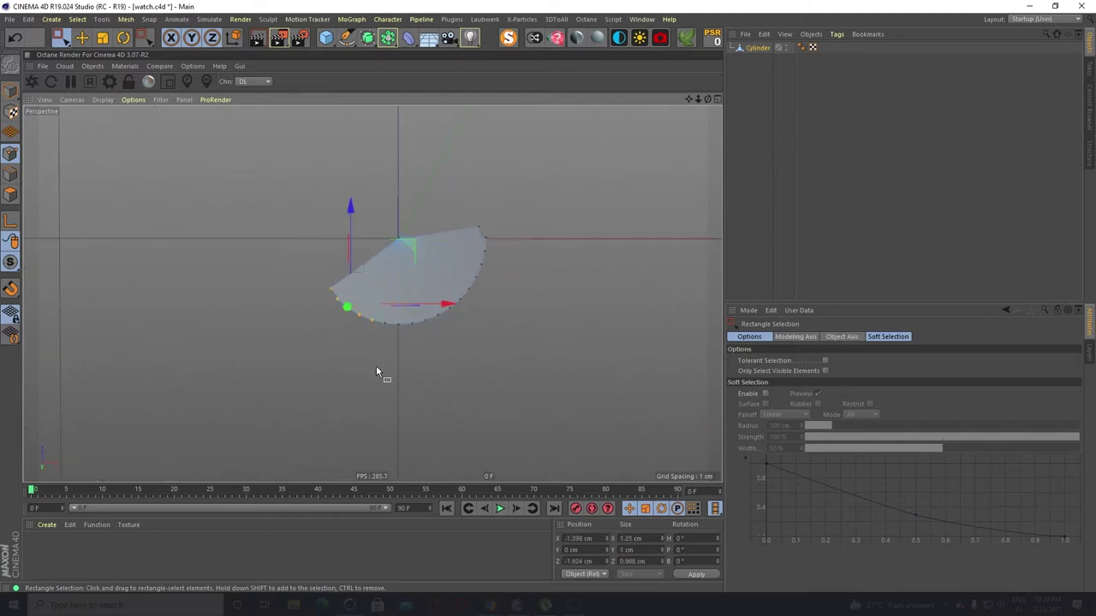
pyautogui.rightClick(376, 367)
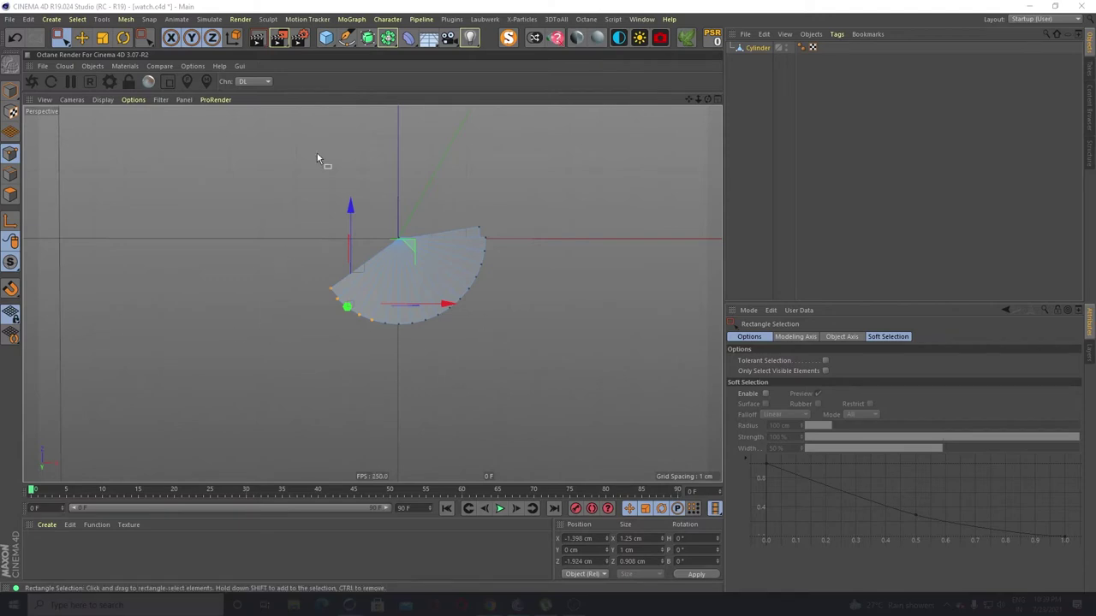
pyautogui.press('Delete')
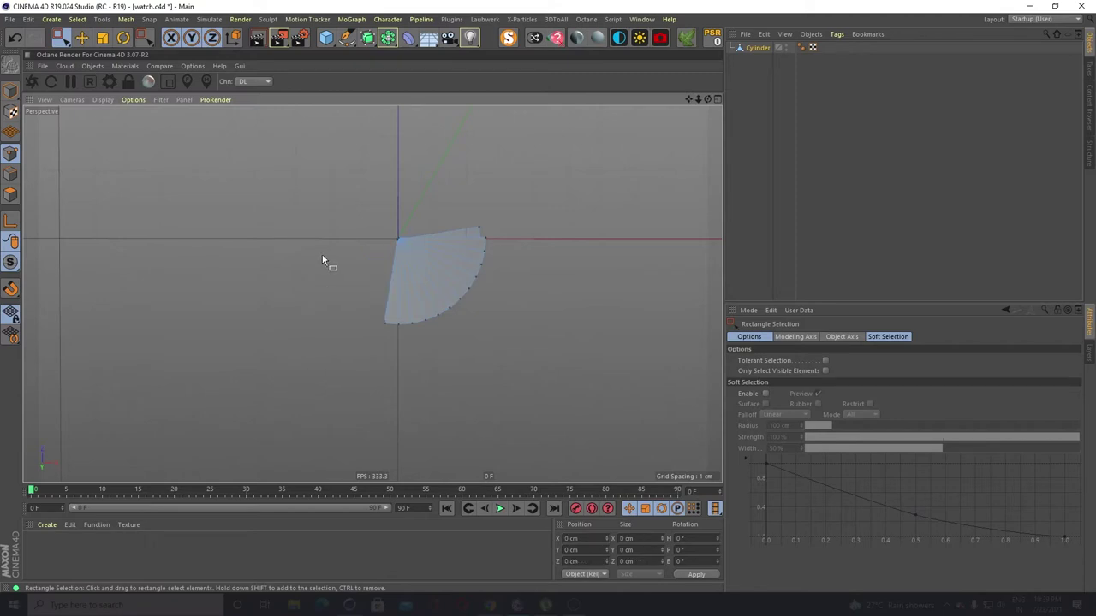
pyautogui.scroll(3, 345, 258)
pyautogui.moveTo(365, 295); pyautogui.dragTo(402, 387)
pyautogui.press('Delete')
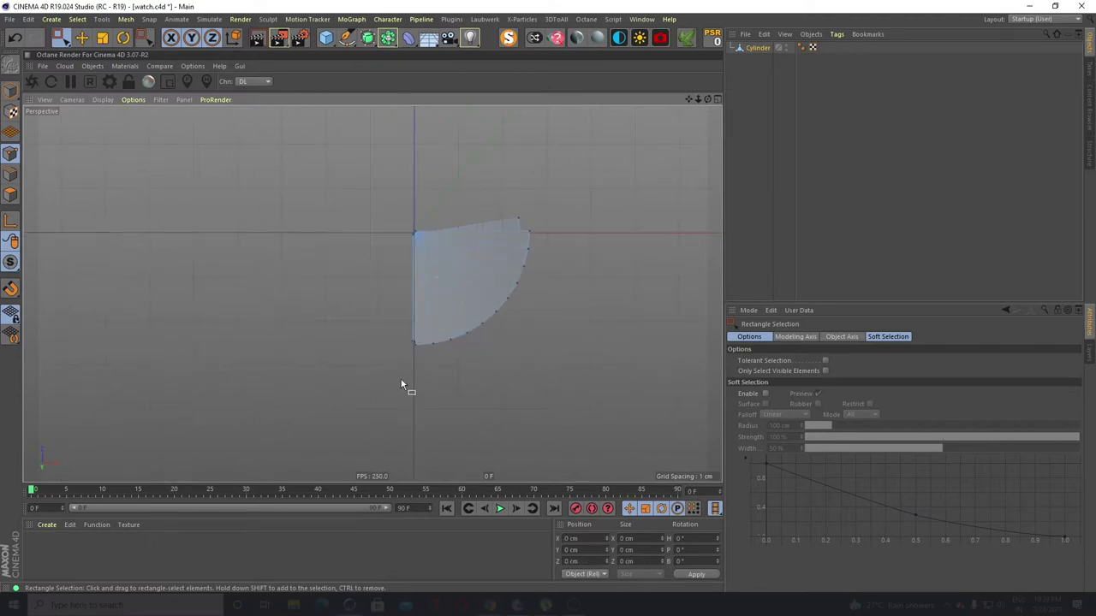
# Delete the leftover rim points beyond the X axis to reduce the cylinder to a clean quarter
pyautogui.moveTo(480, 188); pyautogui.dragTo(558, 227)
pyautogui.press('Delete')
pyautogui.scroll(5, 479, 219)
pyautogui.scroll(-3, 457, 219)
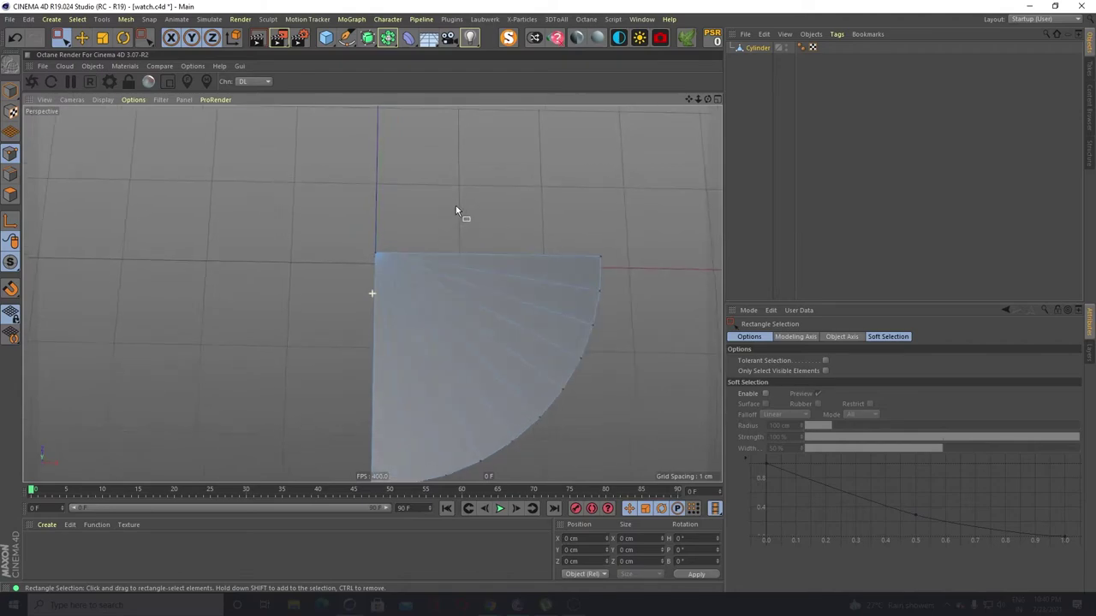
# Add a Symmetry object and make the quarter cylinder its child to mirror it across the ZY plane
pyautogui.keyDown('alt'); pyautogui.moveTo(455, 211); pyautogui.dragTo(133, 418); pyautogui.keyUp('alt')
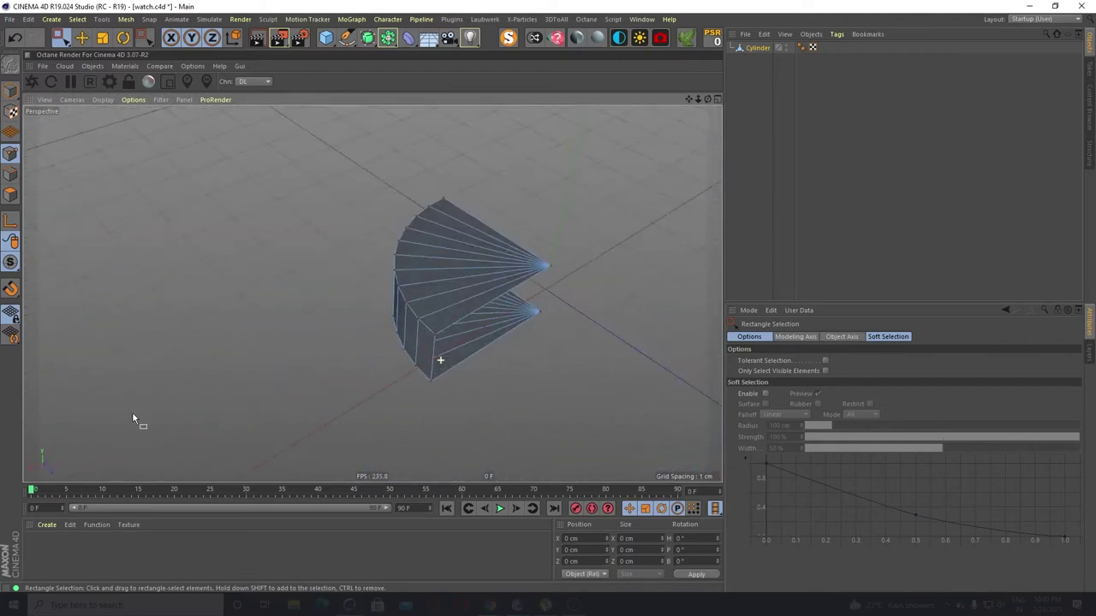
pyautogui.scroll(6, 613, 252)
pyautogui.scroll(-4, 305, 297)
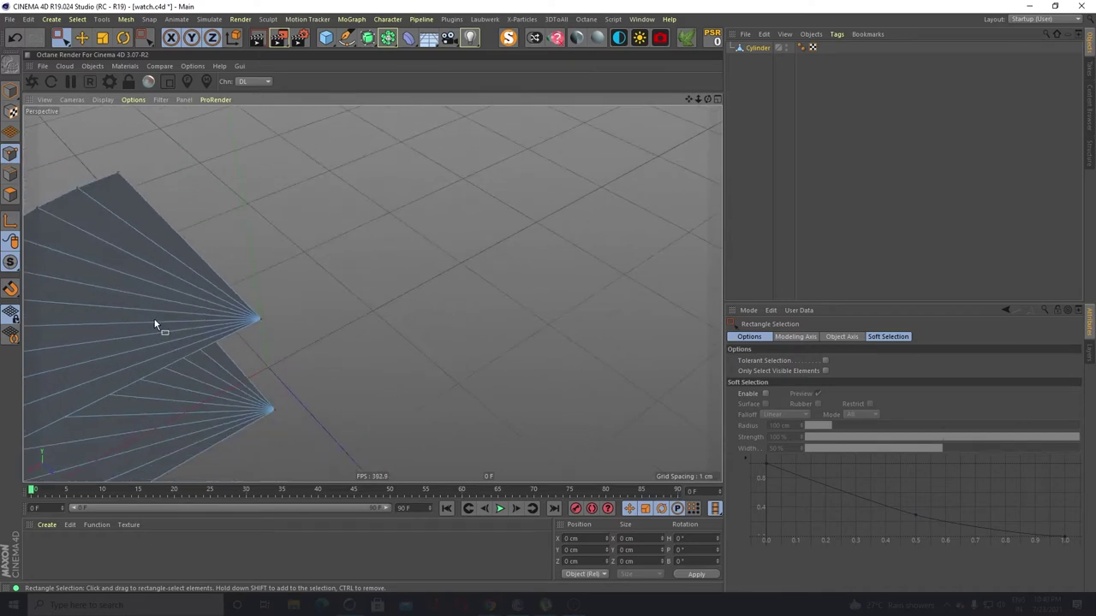
pyautogui.keyDown('alt'); pyautogui.moveTo(156, 326); pyautogui.dragTo(496, 281); pyautogui.keyUp('alt')
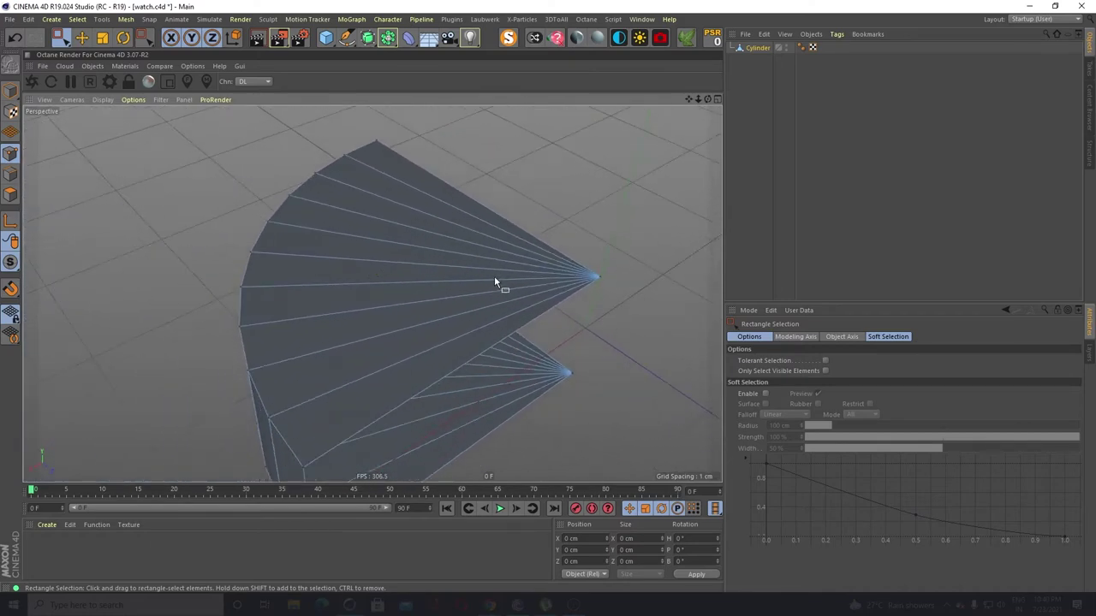
pyautogui.click(393, 44)
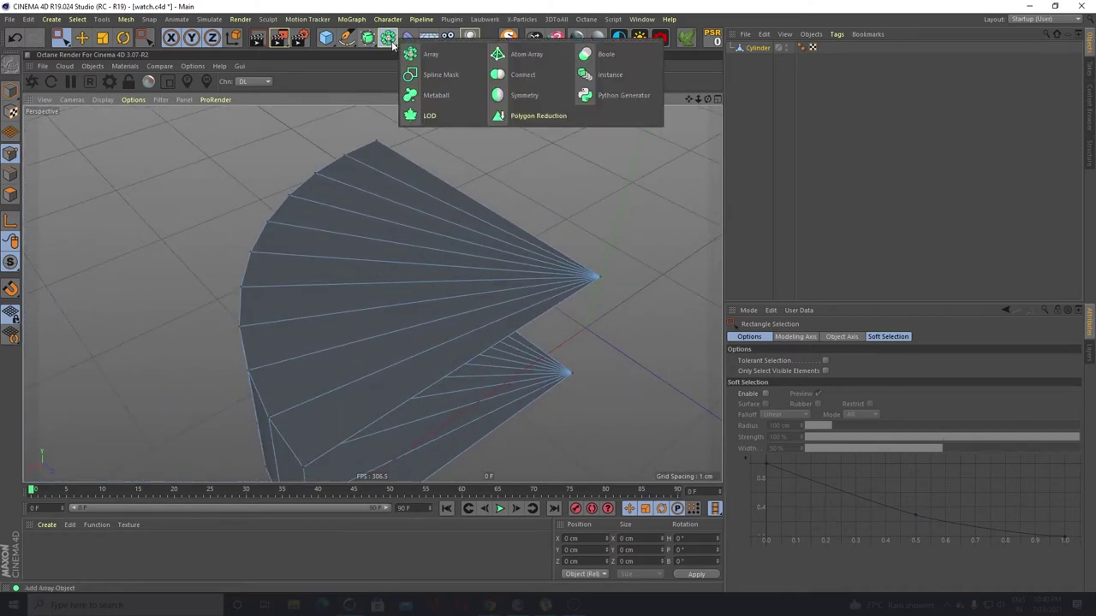
pyautogui.keyDown('alt'); pyautogui.click(514, 95); pyautogui.keyUp('alt')
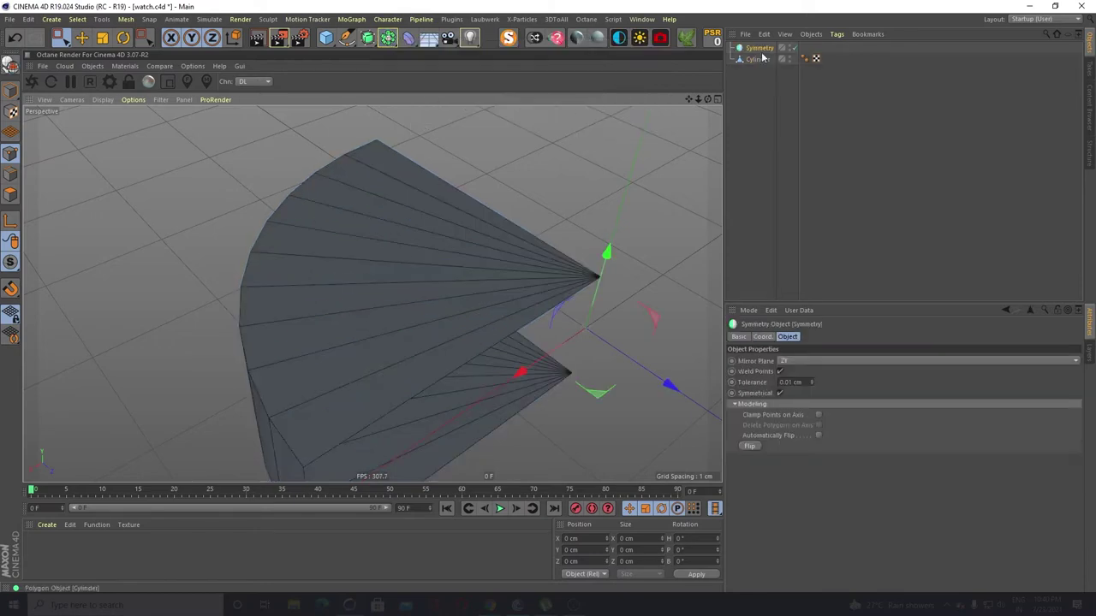
pyautogui.moveTo(761, 63); pyautogui.dragTo(760, 52)
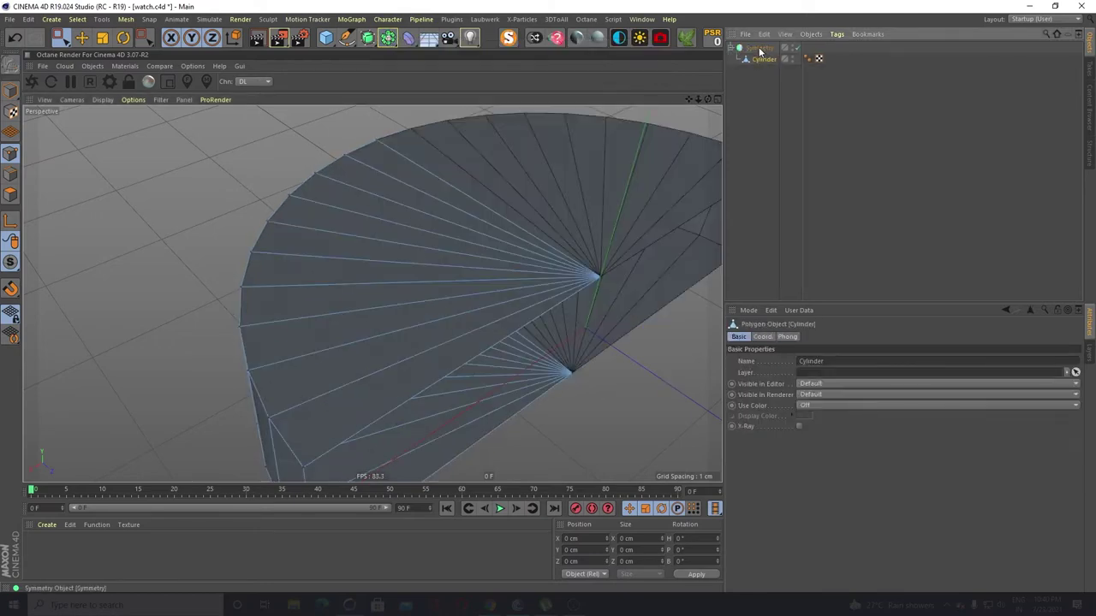
pyautogui.scroll(-5, 576, 175)
pyautogui.keyDown('alt'); pyautogui.moveTo(437, 242); pyautogui.dragTo(270, 308); pyautogui.keyUp('alt')
pyautogui.moveTo(472, 273)
pyautogui.keyDown('alt'); pyautogui.mouseDown()
pyautogui.moveTo(285, 205)
pyautogui.moveTo(138, 202)
pyautogui.moveTo(486, 270)
pyautogui.mouseUp(); pyautogui.keyUp('alt')
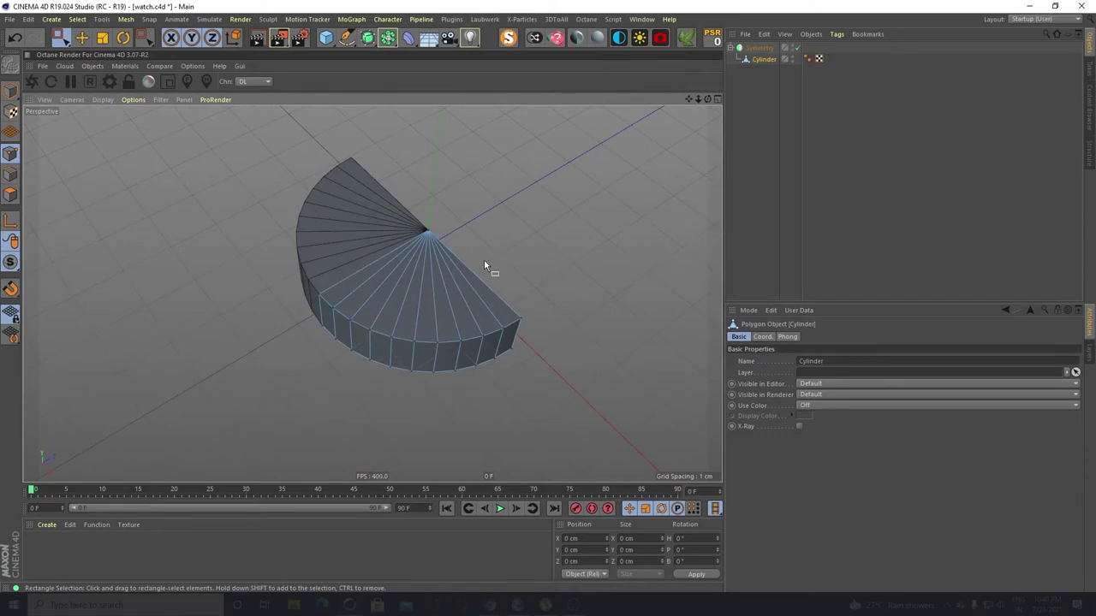
# Add a second Symmetry object as the parent of the first one
pyautogui.click(759, 47)
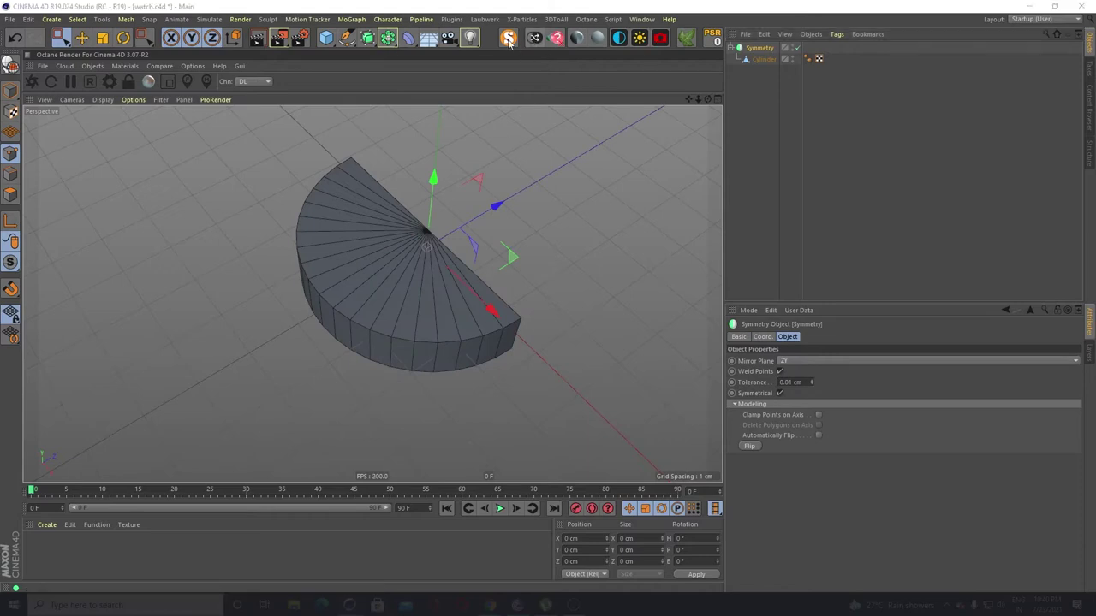
pyautogui.click(376, 40)
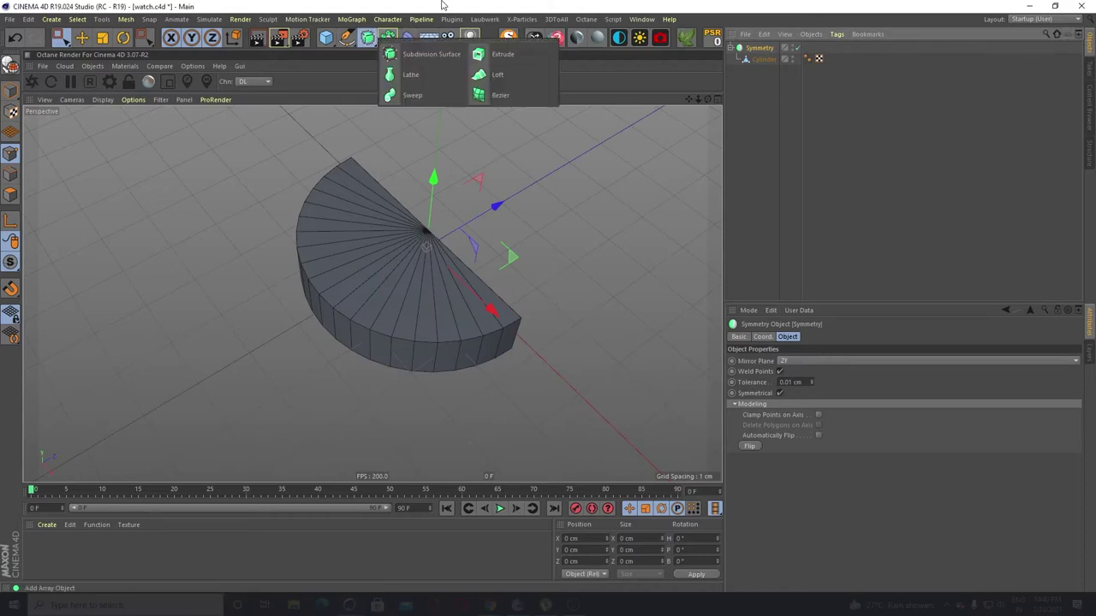
pyautogui.click(388, 38)
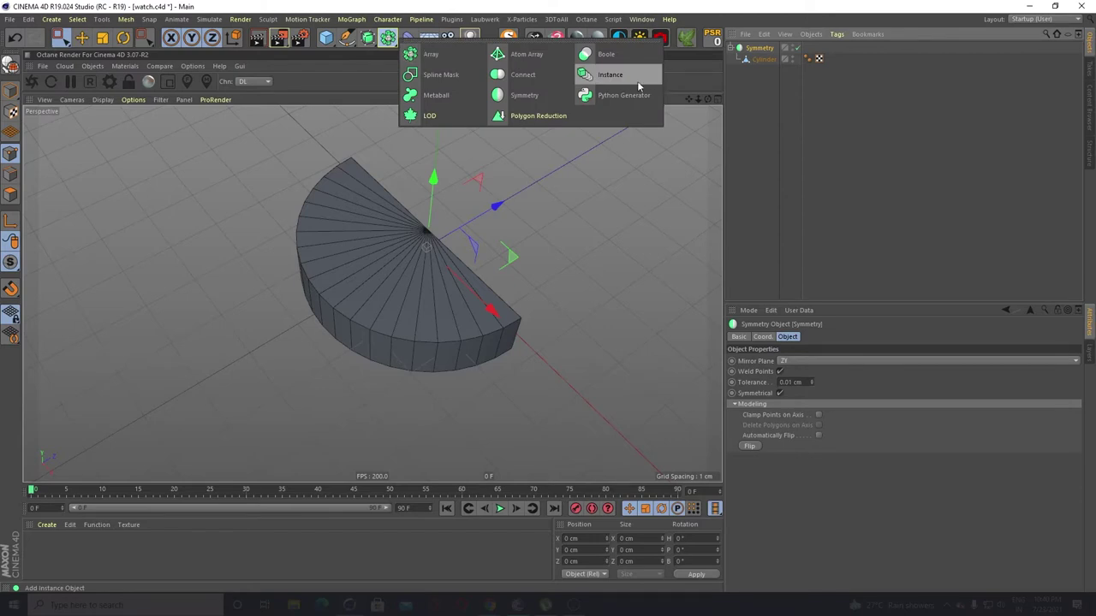
pyautogui.keyDown('alt'); pyautogui.click(524, 95); pyautogui.keyUp('alt')
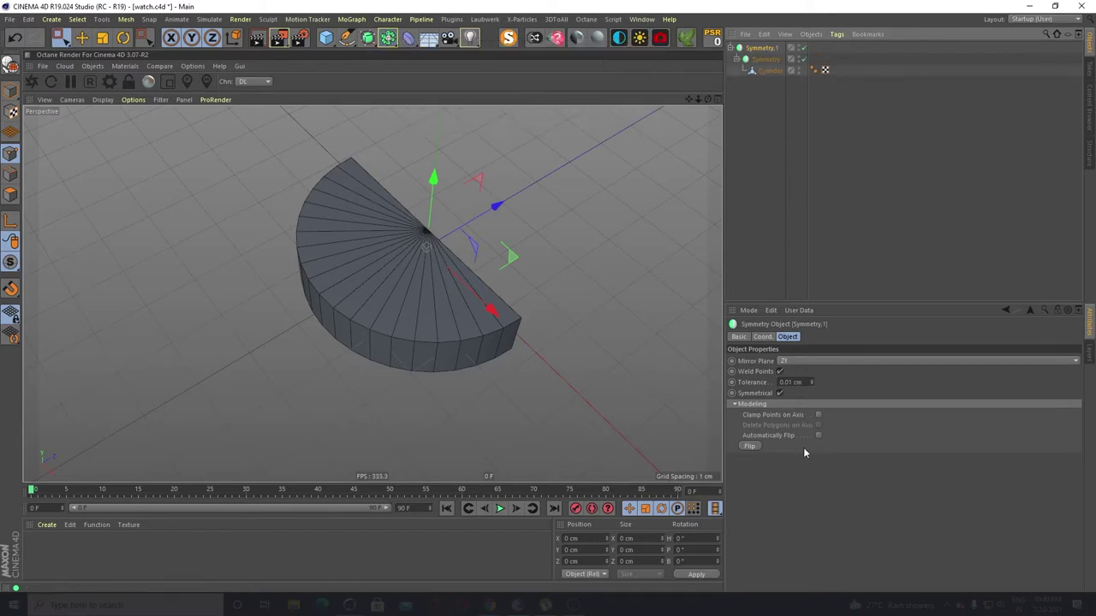
# Set the outer Symmetry object's mirror plane to XY to complete the full disc
pyautogui.click(792, 362)
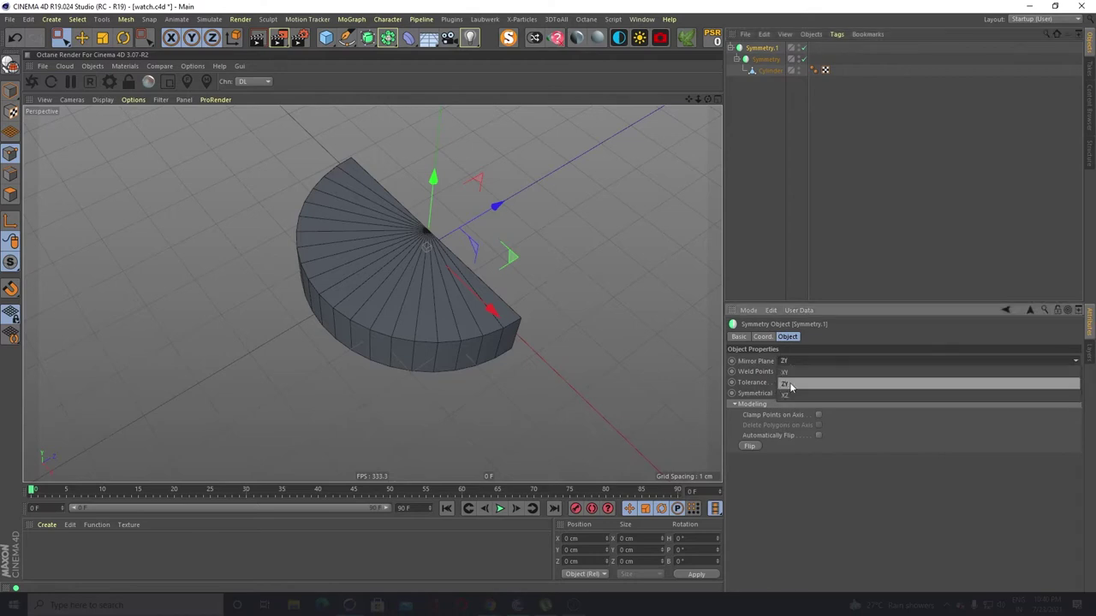
pyautogui.click(791, 385)
pyautogui.click(798, 361)
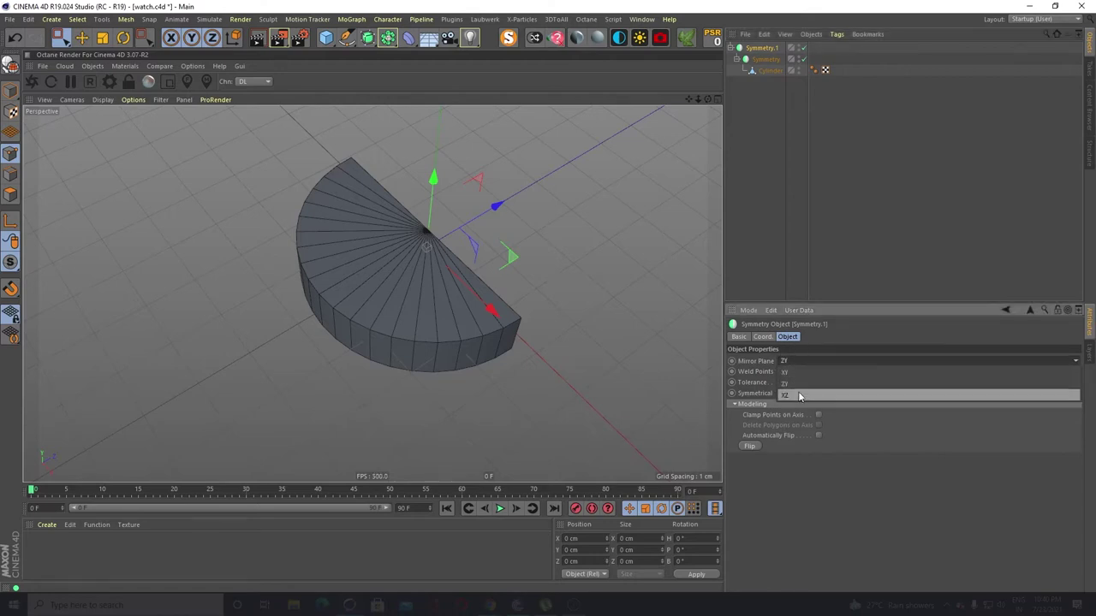
pyautogui.click(798, 394)
pyautogui.click(804, 362)
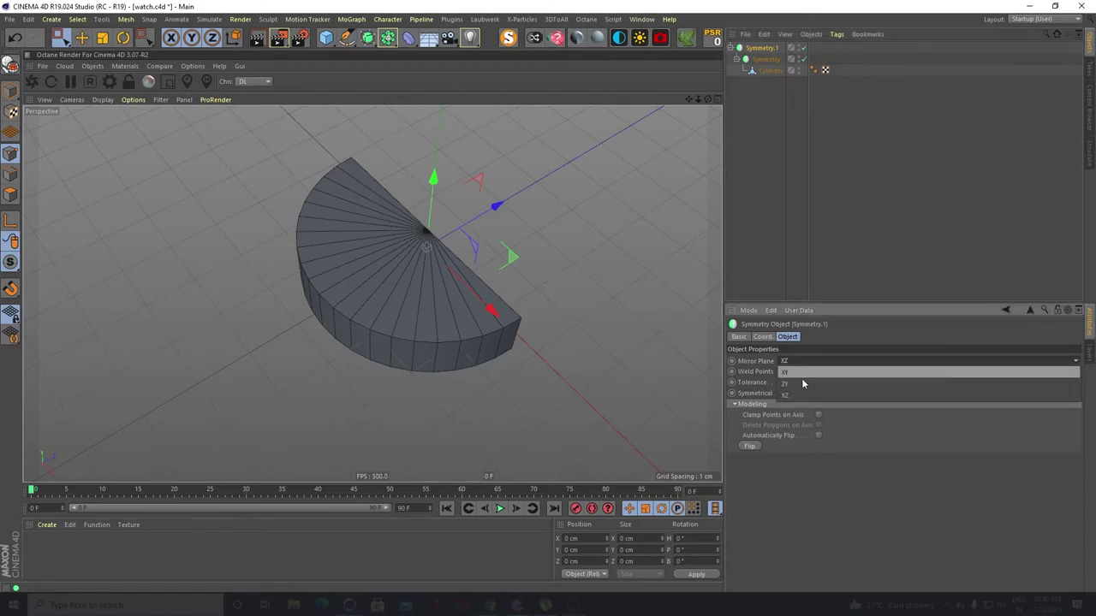
pyautogui.click(803, 372)
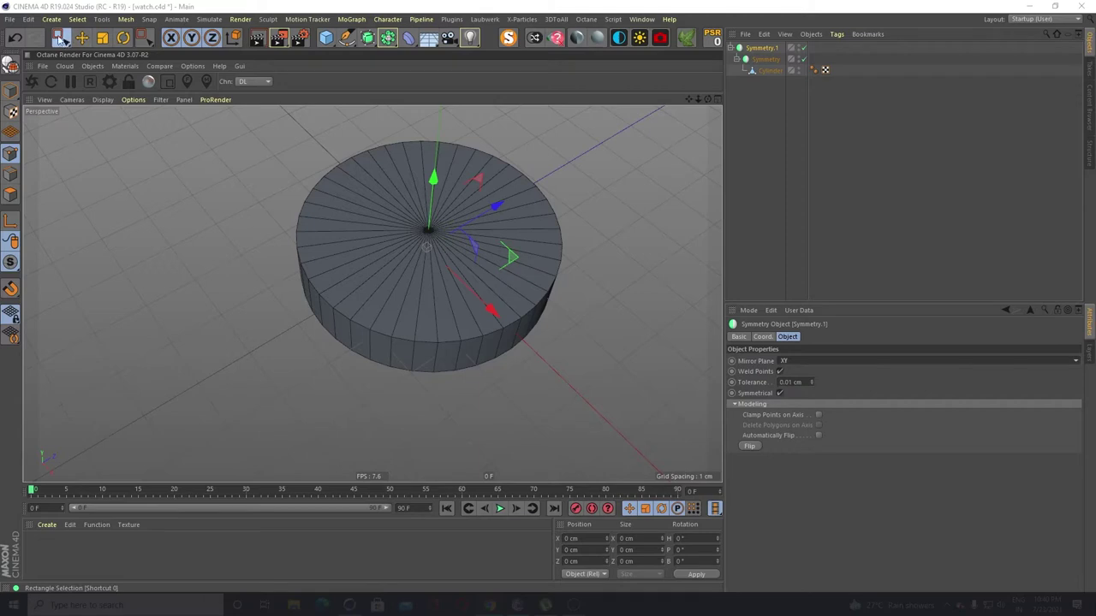
# Select the quarter cylinder's side polygon next to the X axis with Live Selection, try extruding it outward, and undo the extrusion
pyautogui.moveTo(69, 42); pyautogui.dragTo(101, 51)
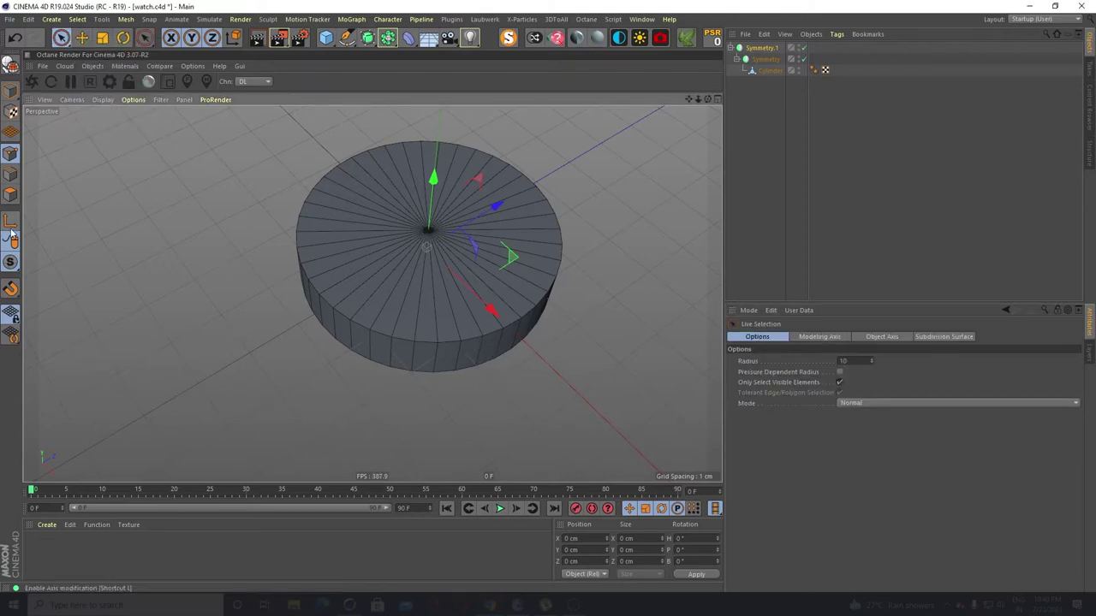
pyautogui.click(11, 194)
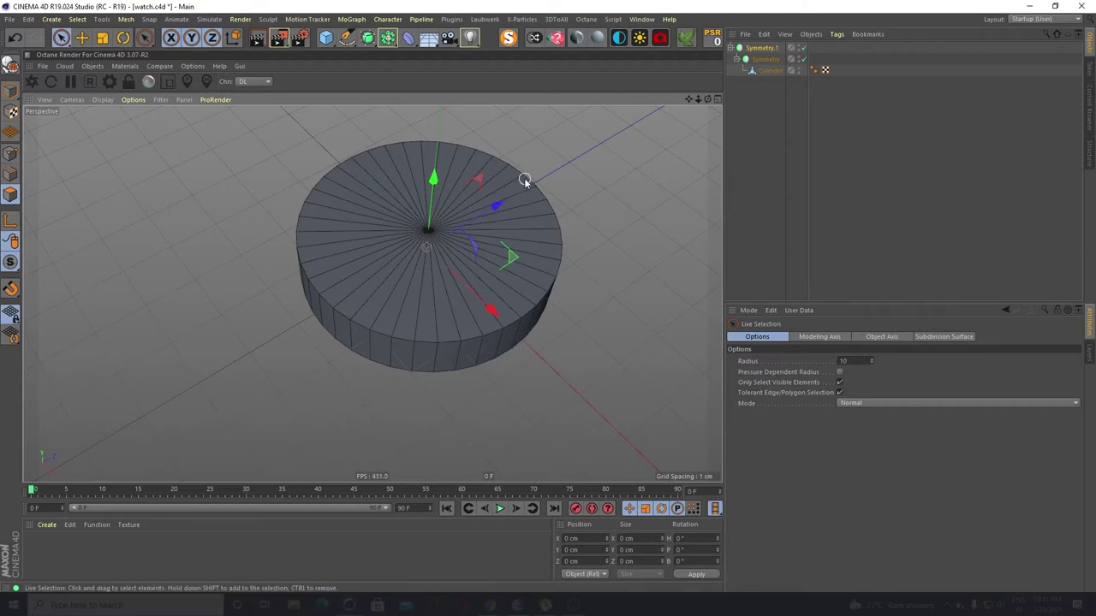
pyautogui.click(768, 70)
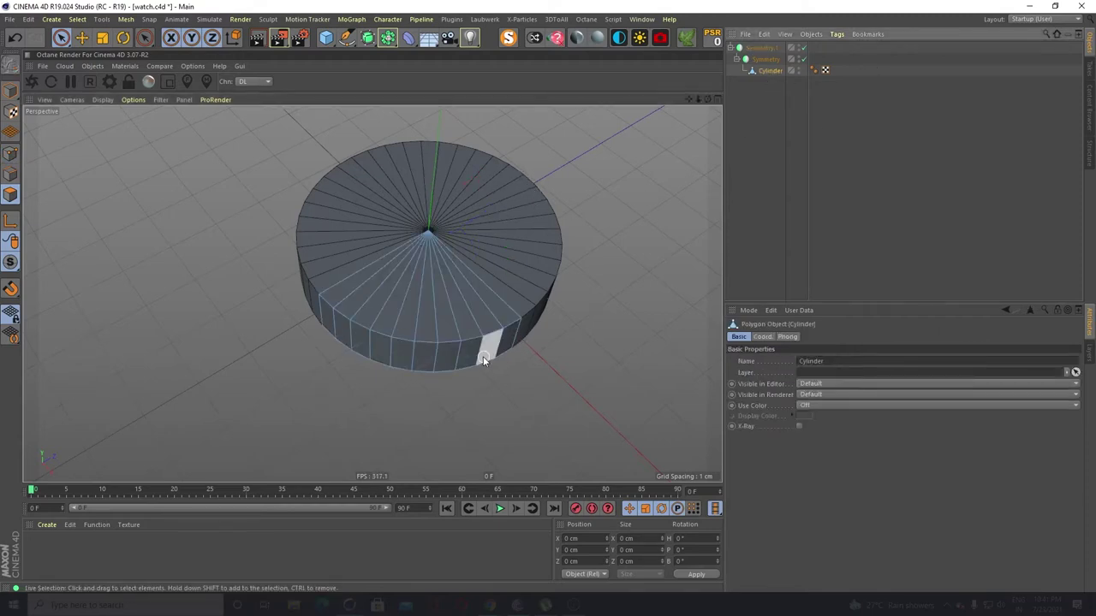
pyautogui.click(509, 350)
pyautogui.keyDown('ctrl'); pyautogui.moveTo(572, 408); pyautogui.dragTo(614, 450); pyautogui.keyUp('ctrl')
pyautogui.hotkey('ctrl', 'z')
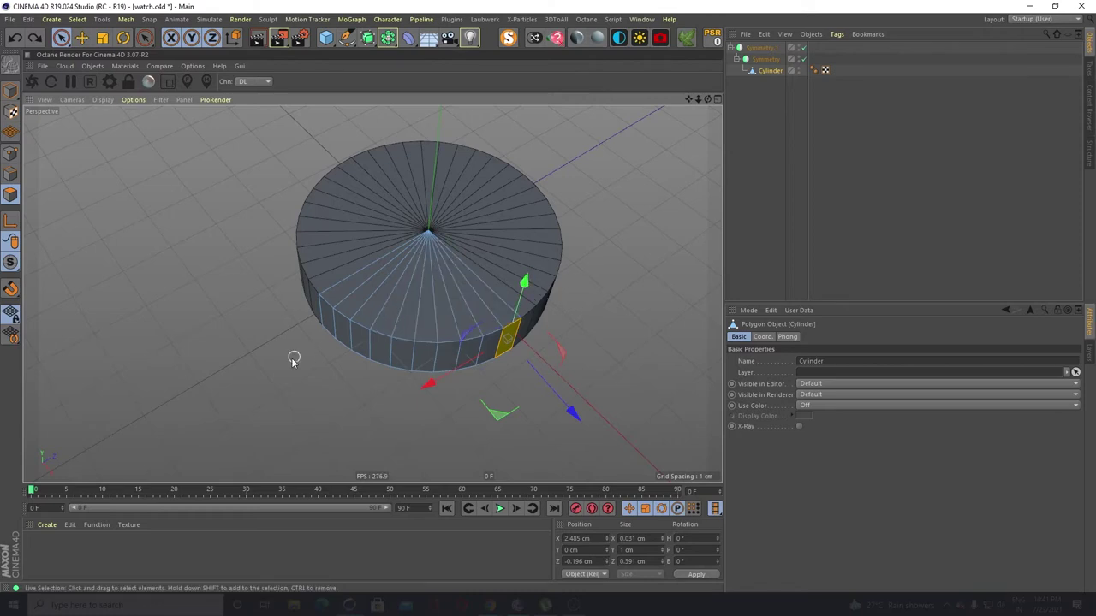
# Switch to the Chrome browser to examine the Schaffen watch reference image, then return to the Cinema 4D model
pyautogui.keyDown('alt'); pyautogui.moveTo(292, 359); pyautogui.dragTo(321, 383); pyautogui.keyUp('alt')
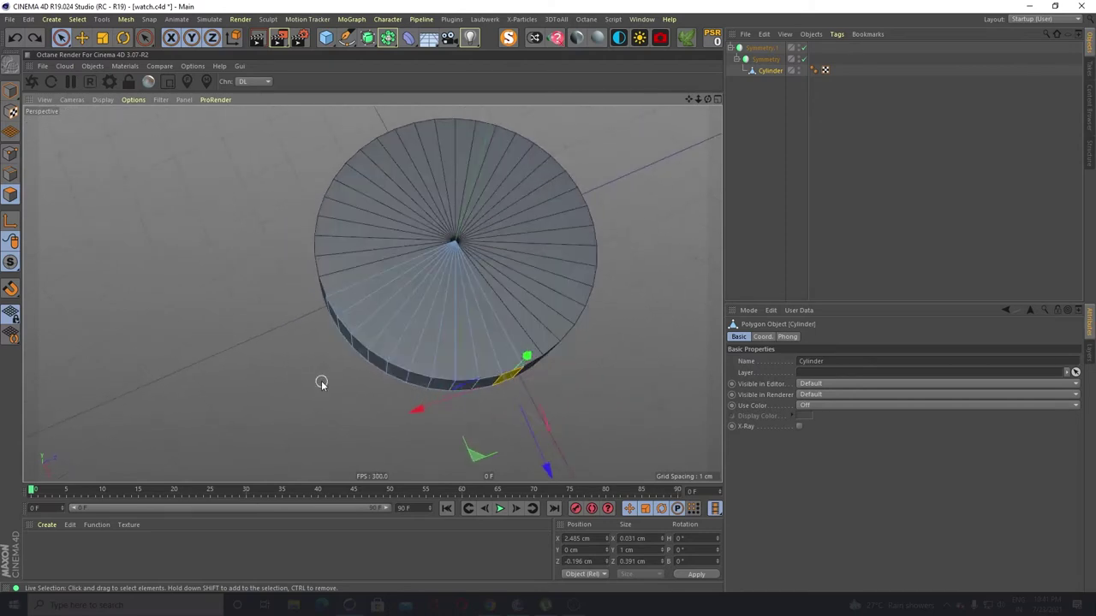
pyautogui.scroll(1, 415, 330)
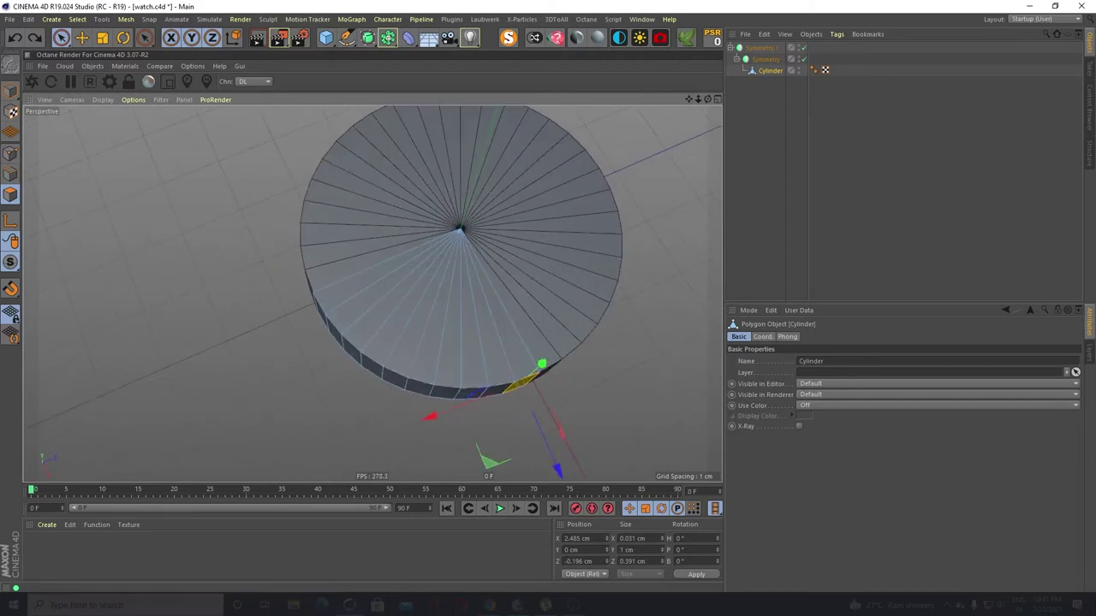
pyautogui.moveTo(496, 604)
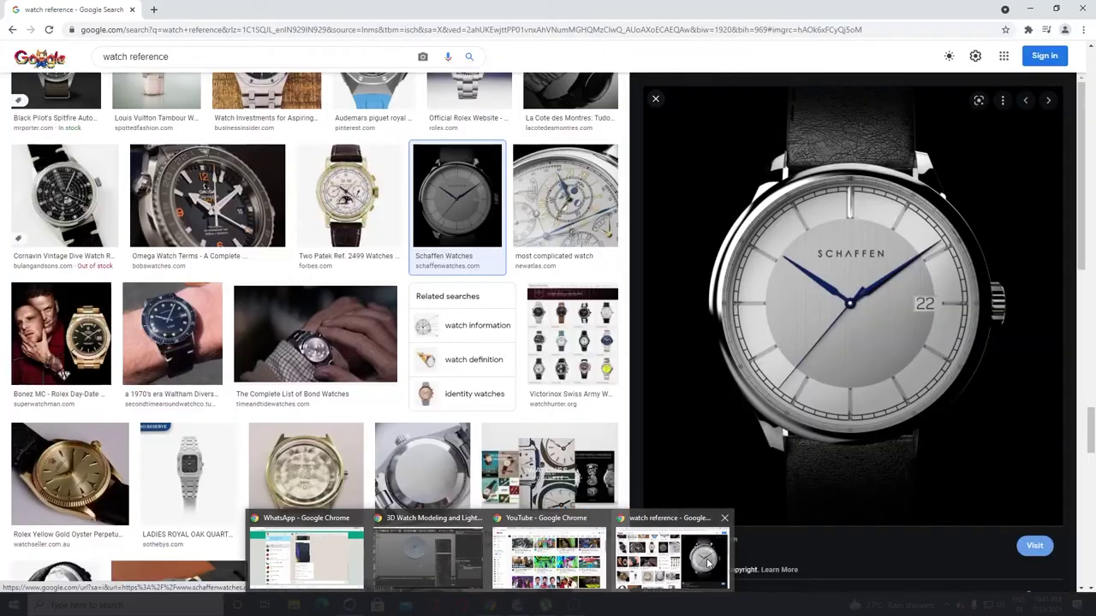
pyautogui.moveTo(703, 561)
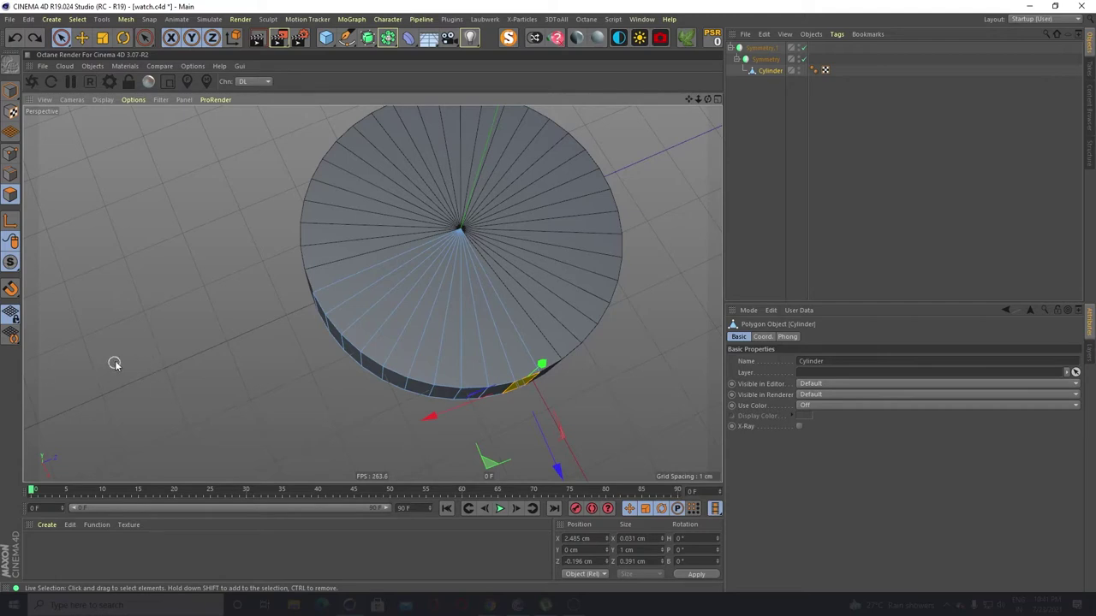
# Deselect the side polygon and scale the quarter cylinder down along Y in Model mode to a height of 0.5 cm
pyautogui.keyDown('alt'); pyautogui.moveTo(115, 364); pyautogui.dragTo(132, 291); pyautogui.keyUp('alt')
pyautogui.press('t')
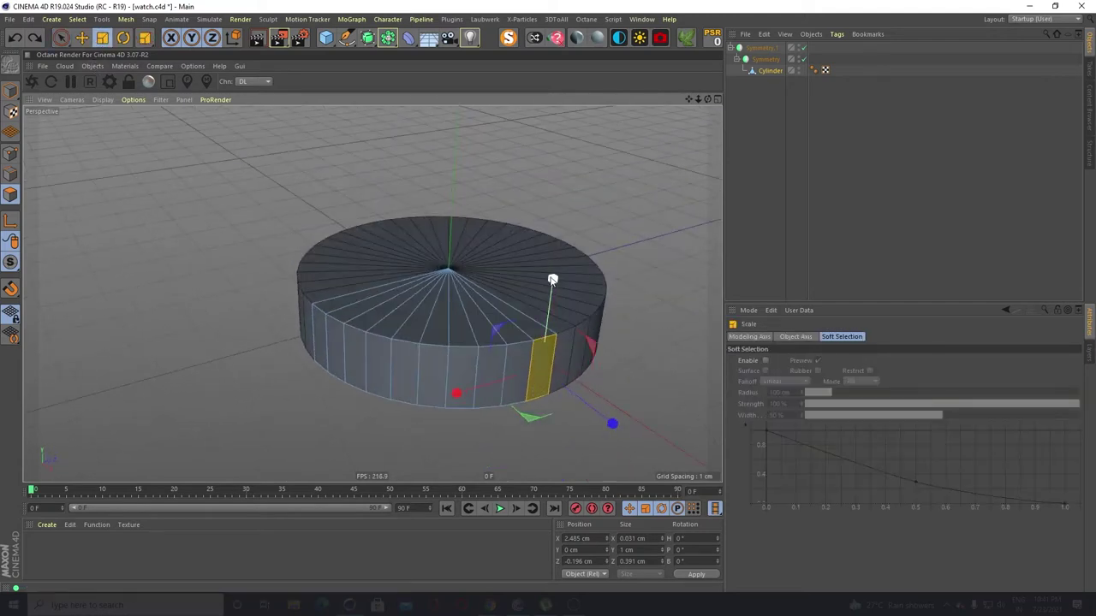
pyautogui.click(149, 283)
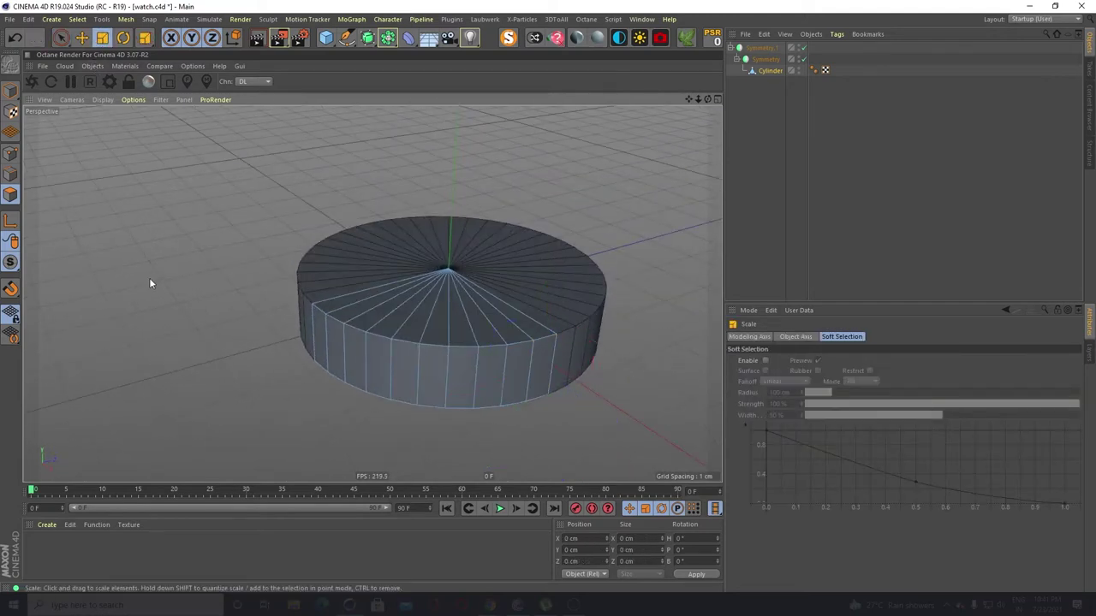
pyautogui.click(763, 50)
pyautogui.click(769, 71)
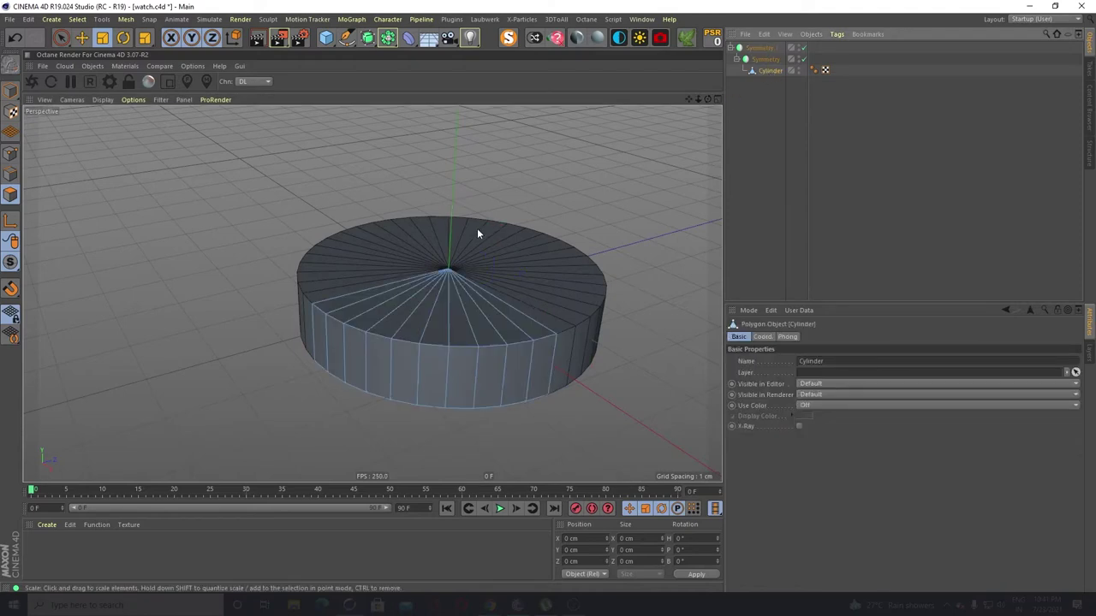
pyautogui.click(103, 38)
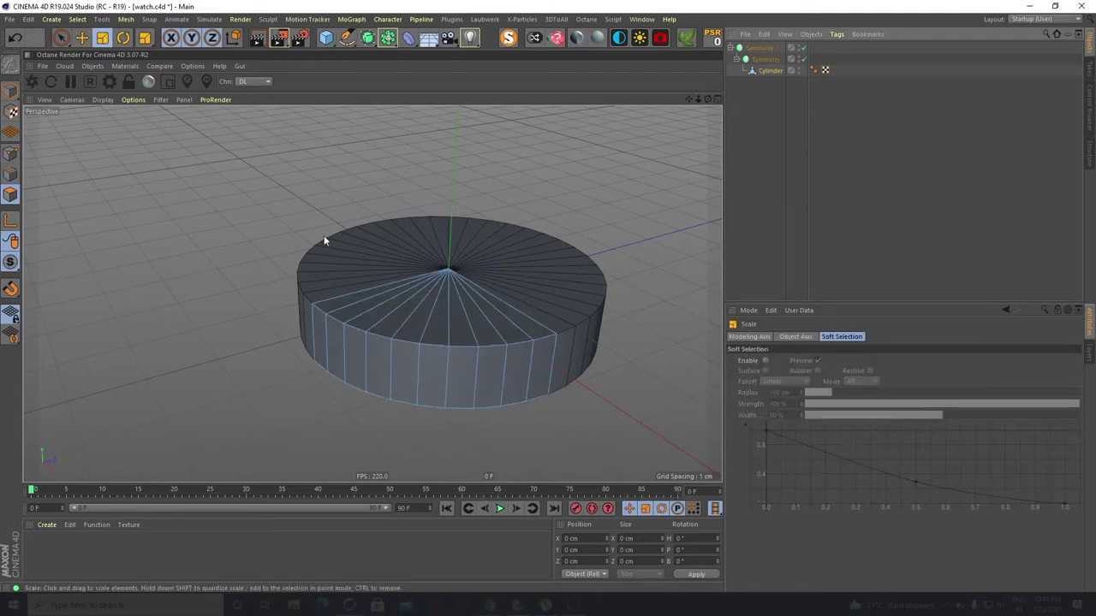
pyautogui.click(10, 90)
pyautogui.moveTo(451, 198); pyautogui.dragTo(460, 231)
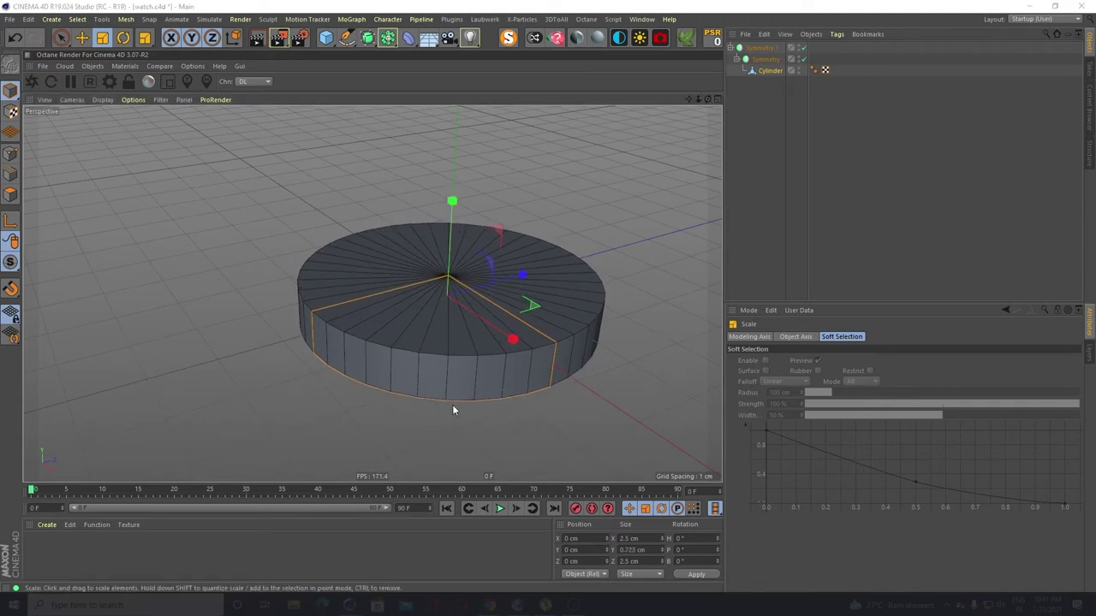
pyautogui.keyDown('alt'); pyautogui.moveTo(452, 404); pyautogui.dragTo(456, 344); pyautogui.keyUp('alt')
pyautogui.moveTo(440, 223); pyautogui.dragTo(459, 254)
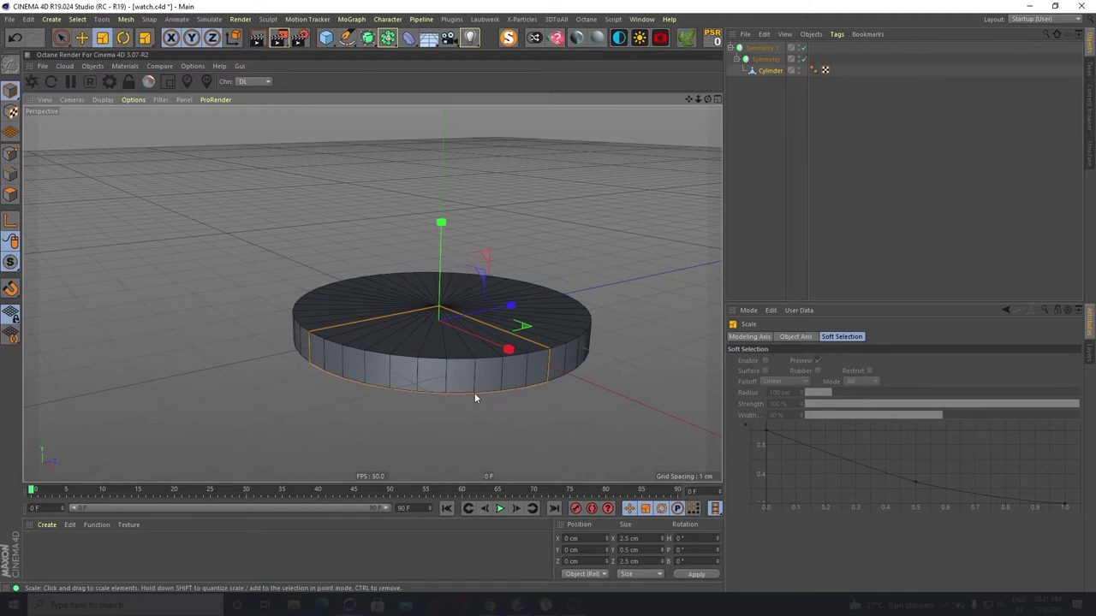
# Select a side polygon about midway along the quarter cylinder's rim in Polygon mode
pyautogui.click(16, 196)
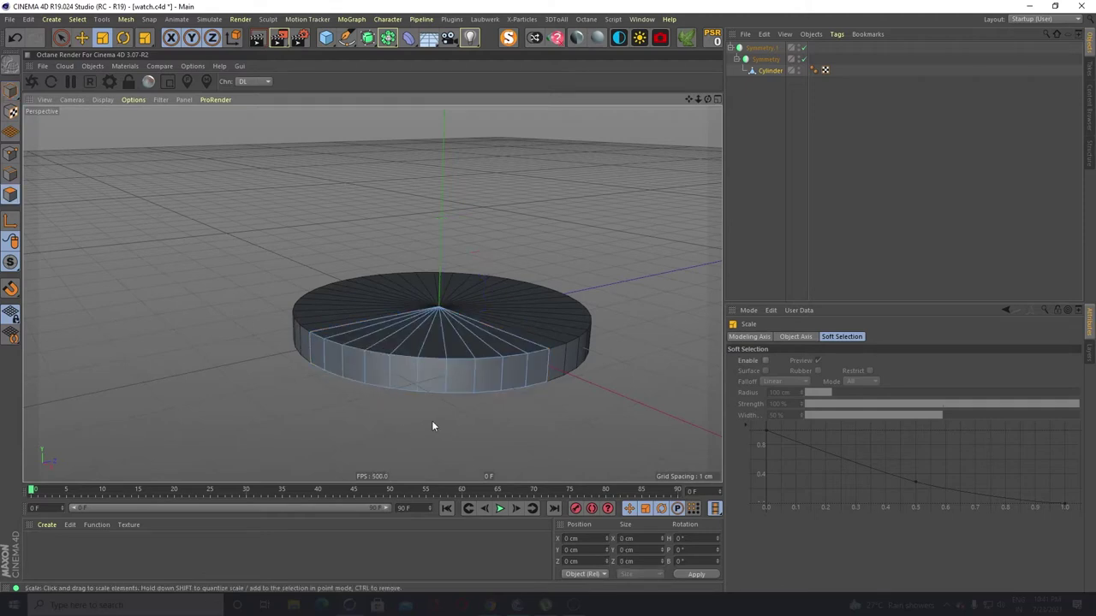
pyautogui.click(374, 373)
pyautogui.keyDown('alt'); pyautogui.moveTo(375, 373); pyautogui.dragTo(347, 469); pyautogui.keyUp('alt')
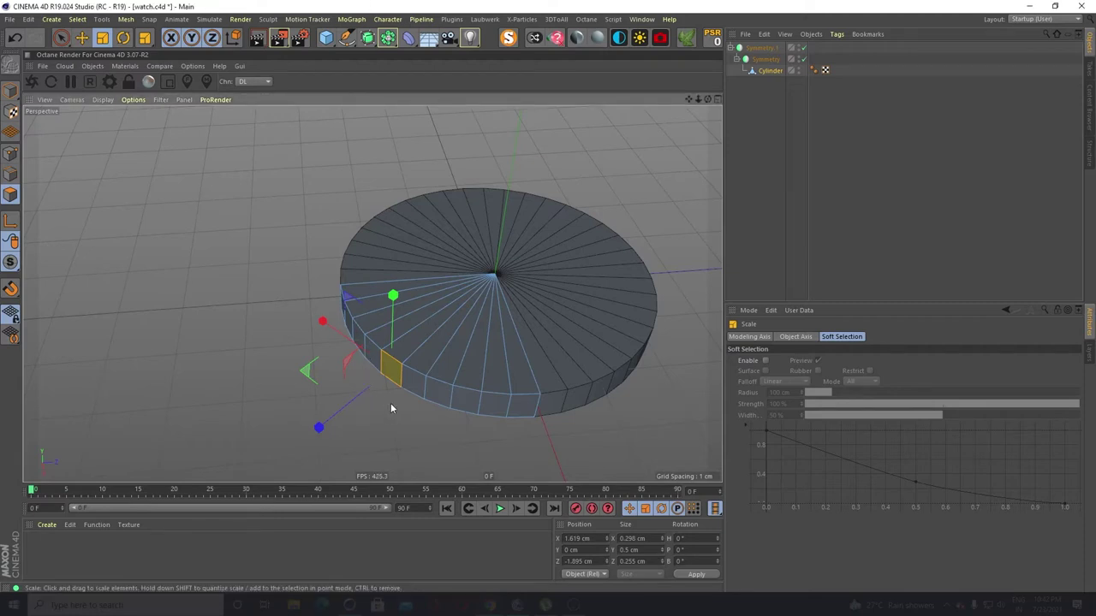
# Try to extrude the selected rim polygon straight outward by about 1.45 cm, then undo it
pyautogui.press('m')
pyautogui.press('t')
pyautogui.moveTo(393, 321); pyautogui.dragTo(414, 351)
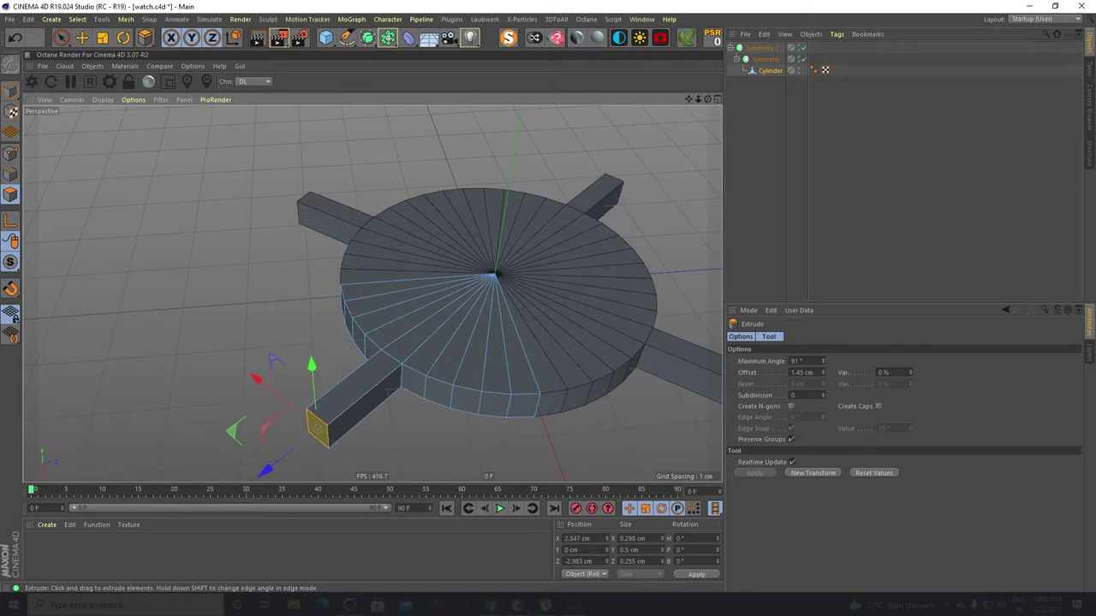
pyautogui.hotkey('ctrl', 'z')
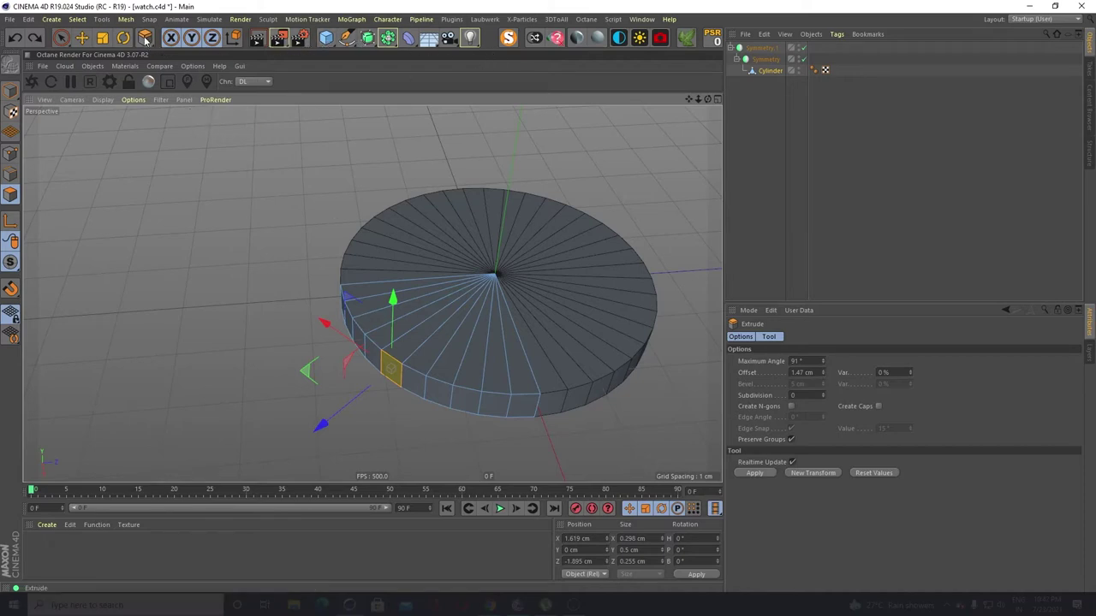
# Switch the Extrude tool to world coordinates, try extruding the rim polygon by about 2.4 cm, and undo that extrusion
pyautogui.click(234, 39)
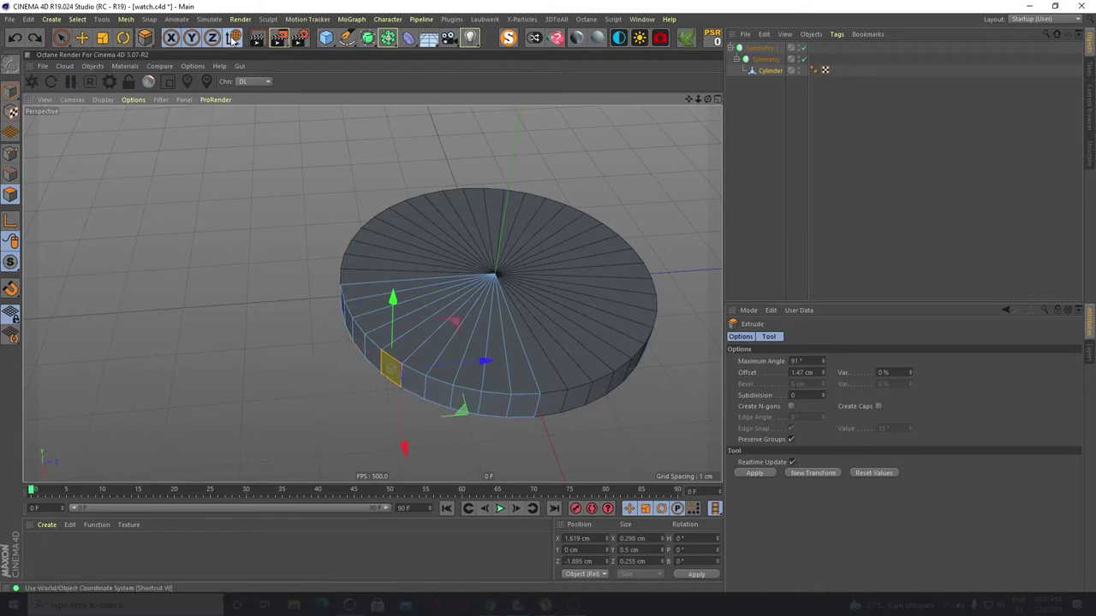
pyautogui.moveTo(334, 442); pyautogui.dragTo(261, 462)
pyautogui.scroll(-3, 287, 316)
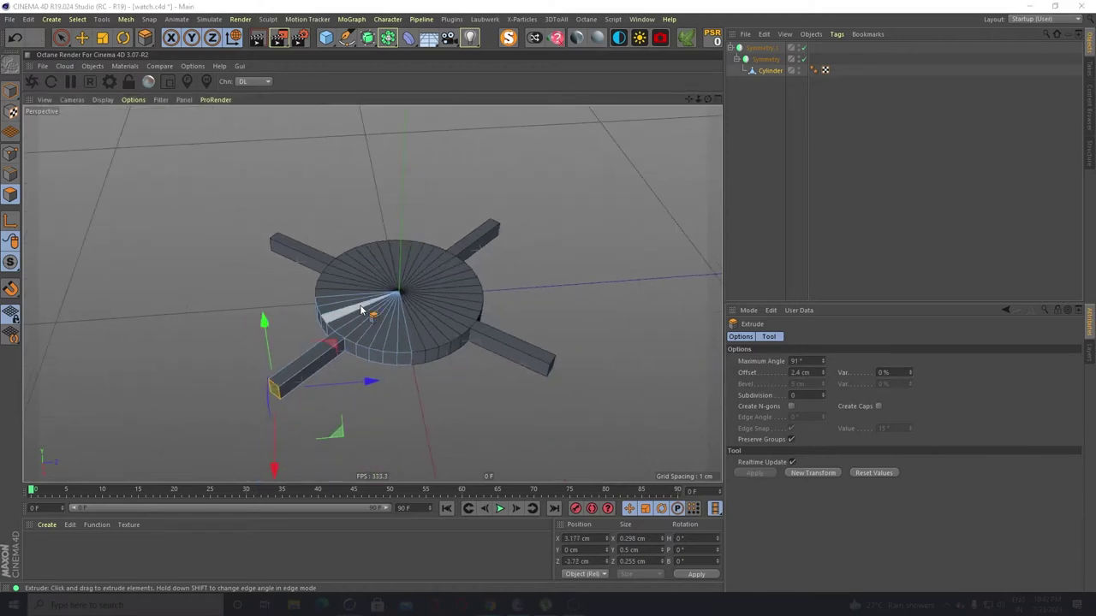
pyautogui.keyDown('alt'); pyautogui.moveTo(267, 293); pyautogui.dragTo(444, 462); pyautogui.keyUp('alt')
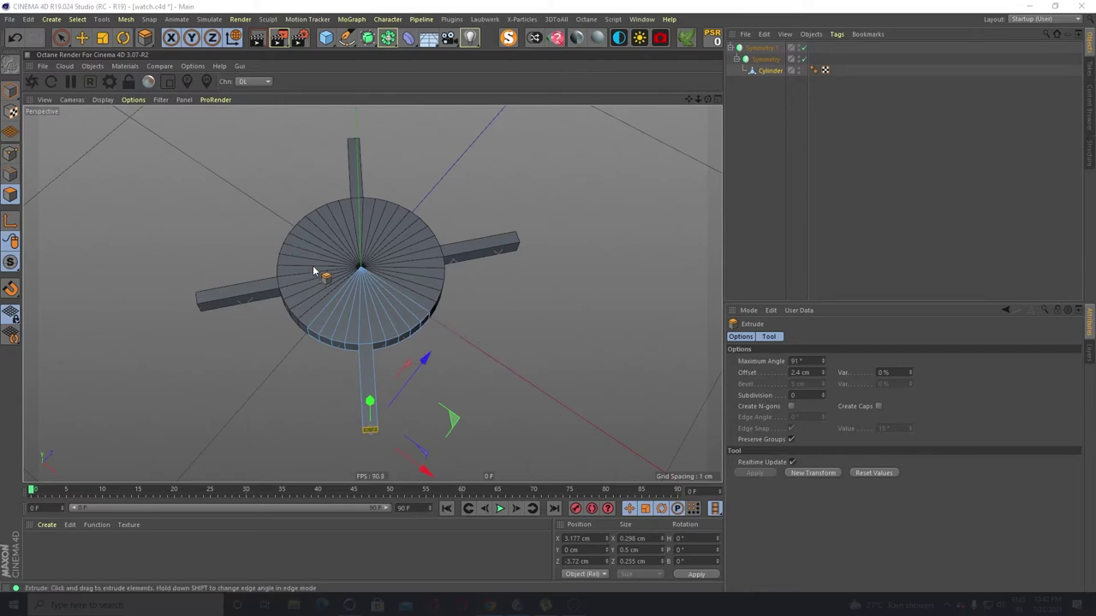
pyautogui.hotkey('ctrl', 'z')
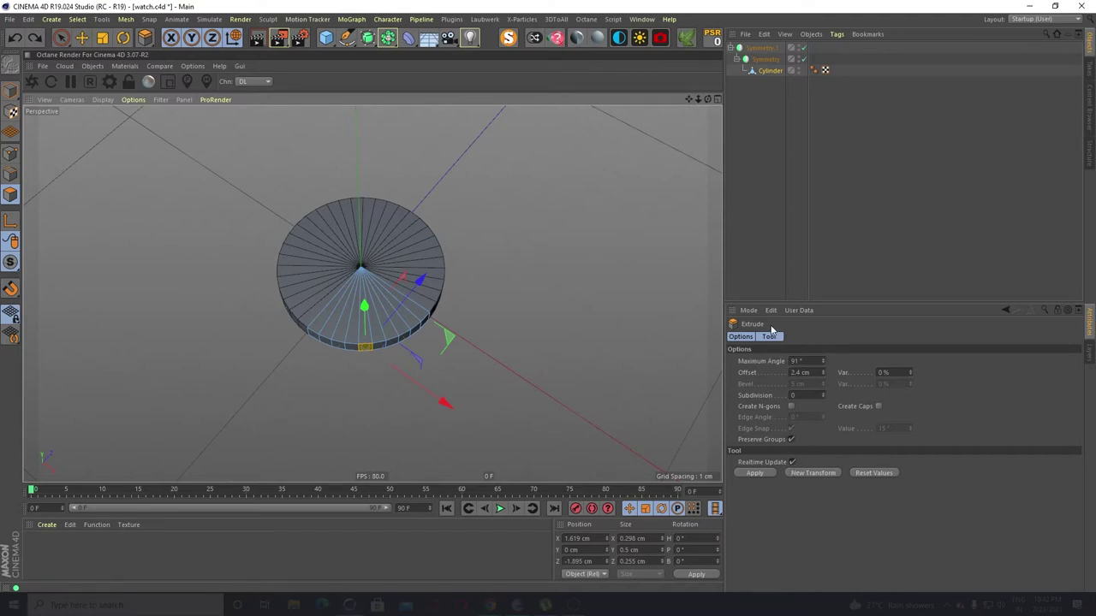
# Set the Move tool's modeling axis orientation to World
pyautogui.click(82, 37)
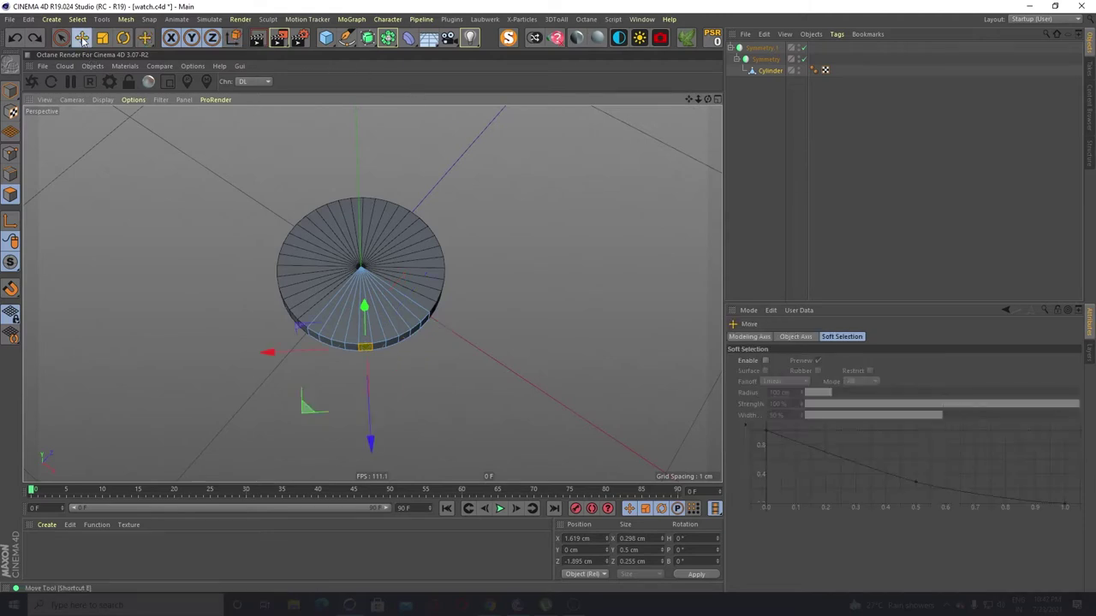
pyautogui.click(749, 337)
pyautogui.click(906, 362)
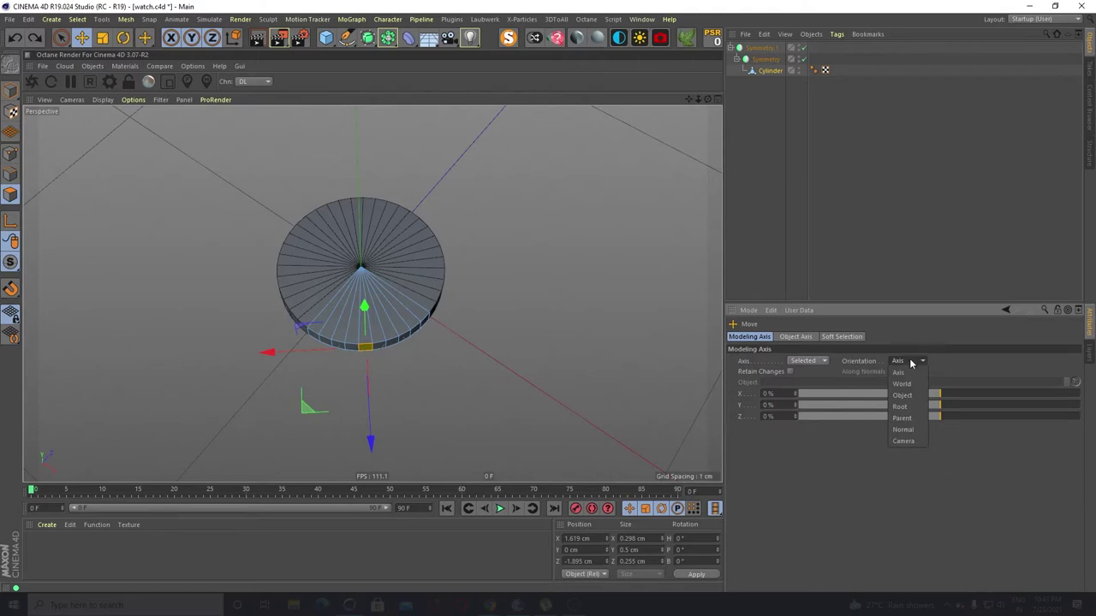
pyautogui.click(917, 386)
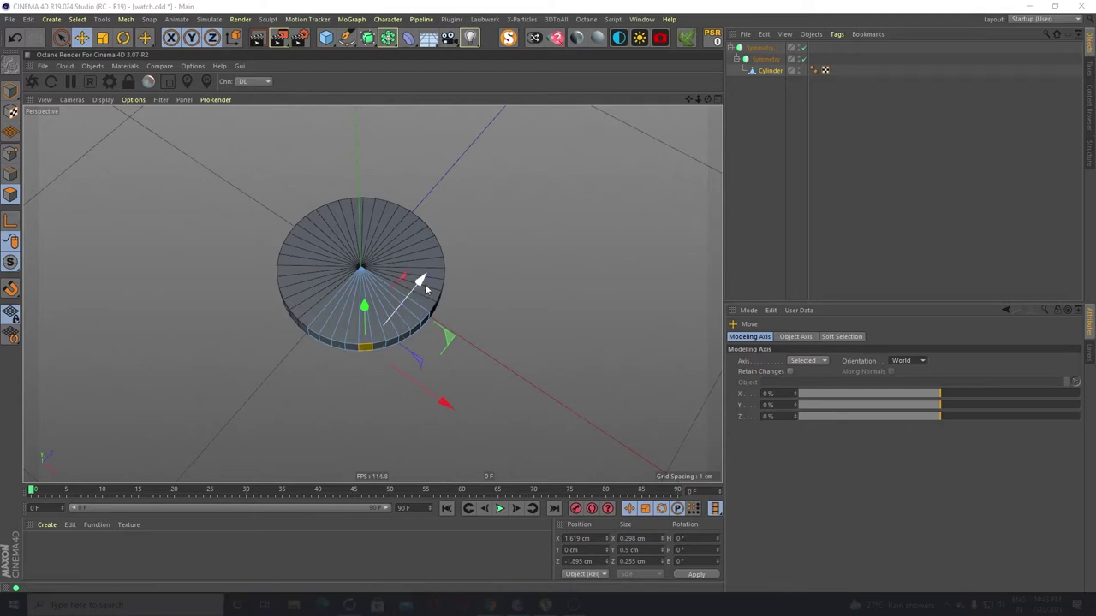
# Try to extrude the rim polygon along the world Z axis with the Move tool, then undo it
pyautogui.keyDown('ctrl'); pyautogui.moveTo(422, 283); pyautogui.dragTo(408, 300); pyautogui.keyUp('ctrl')
pyautogui.hotkey('ctrl', 'z')
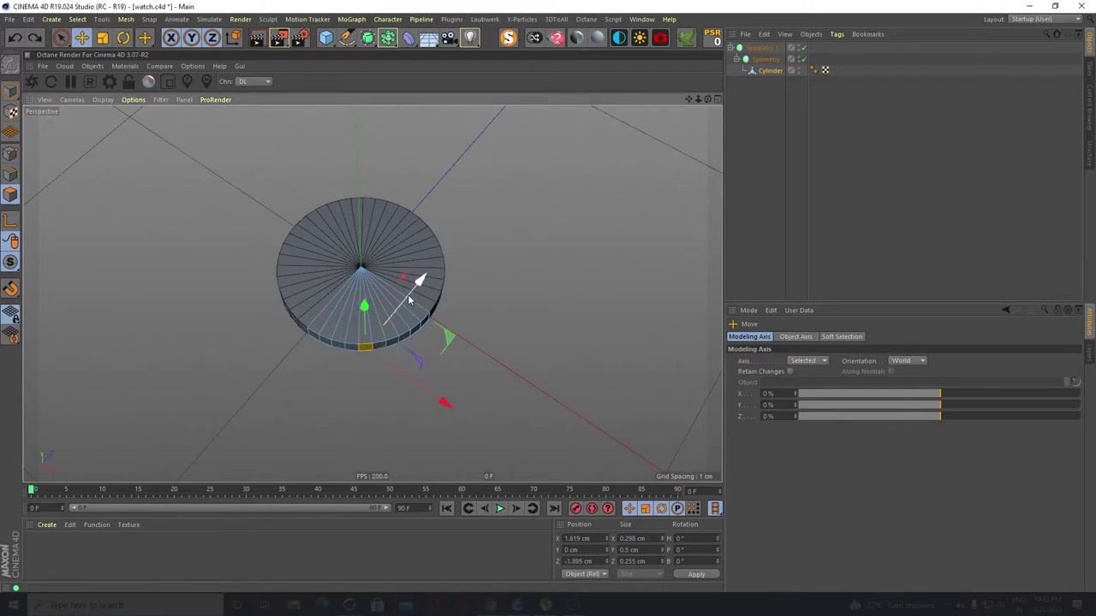
pyautogui.rightClick(410, 299)
pyautogui.press('Escape')
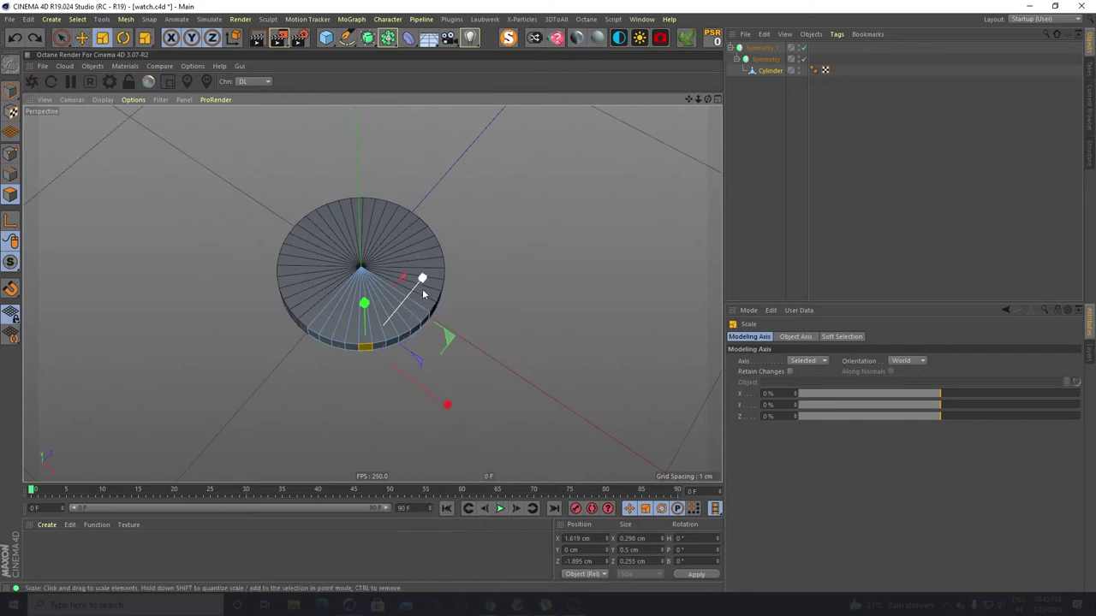
pyautogui.click(102, 38)
pyautogui.click(82, 38)
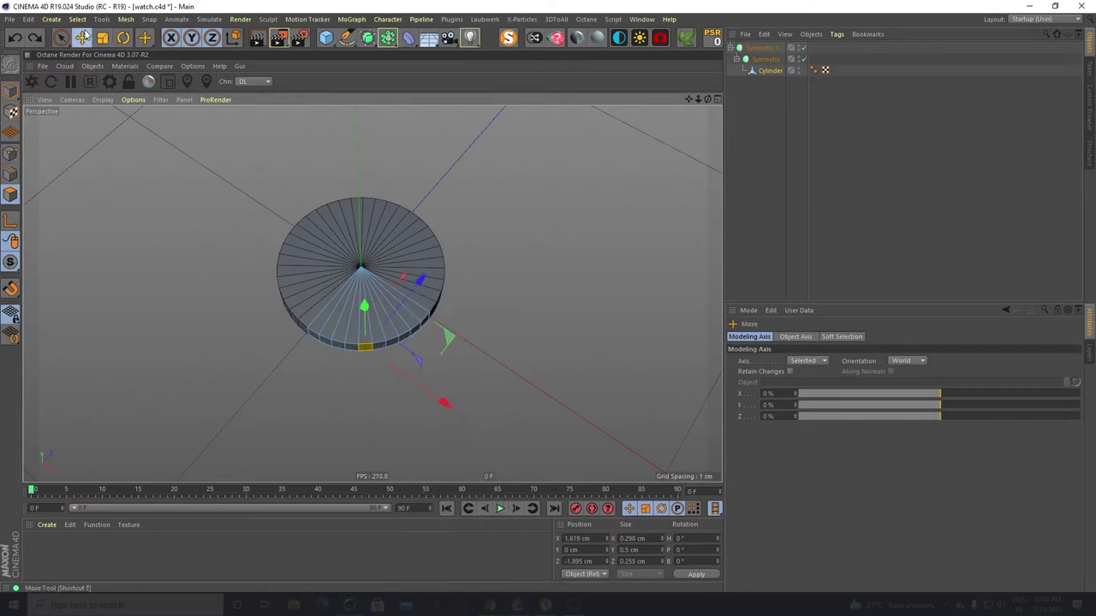
# Try extruding the rim polygon again with the Extrude tool by about 1.7 cm, then undo it
pyautogui.press('m')
pyautogui.press('t')
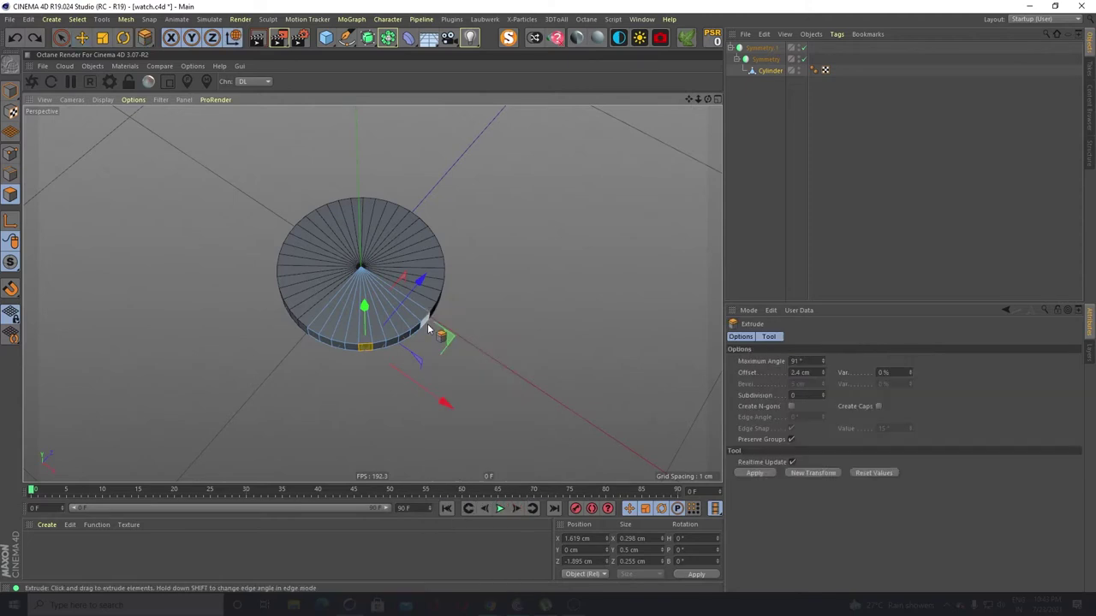
pyautogui.moveTo(484, 300); pyautogui.dragTo(543, 299)
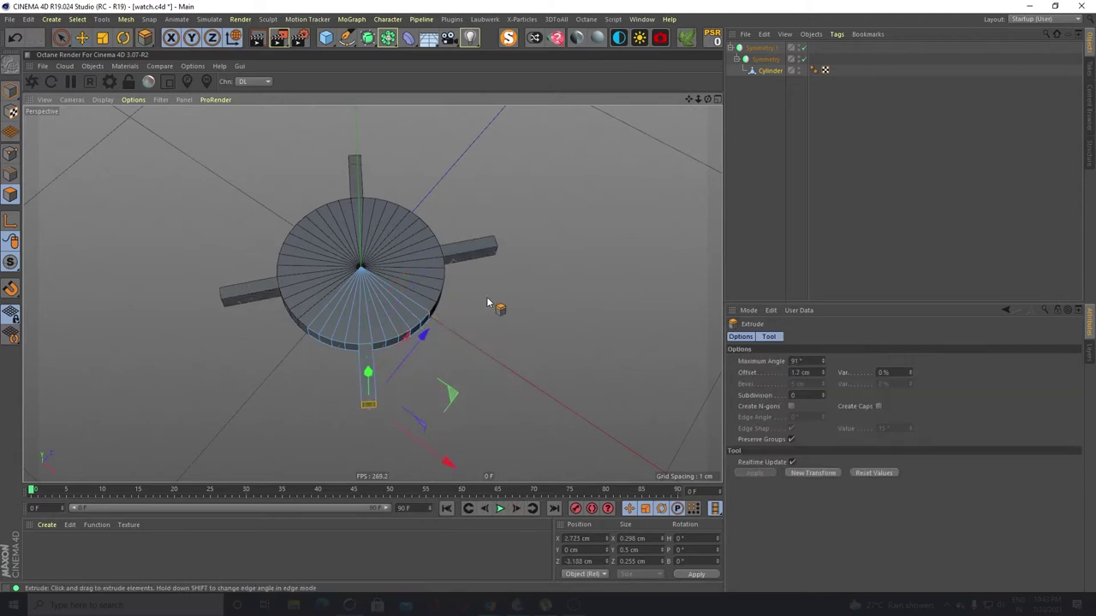
pyautogui.hotkey('ctrl', 'z')
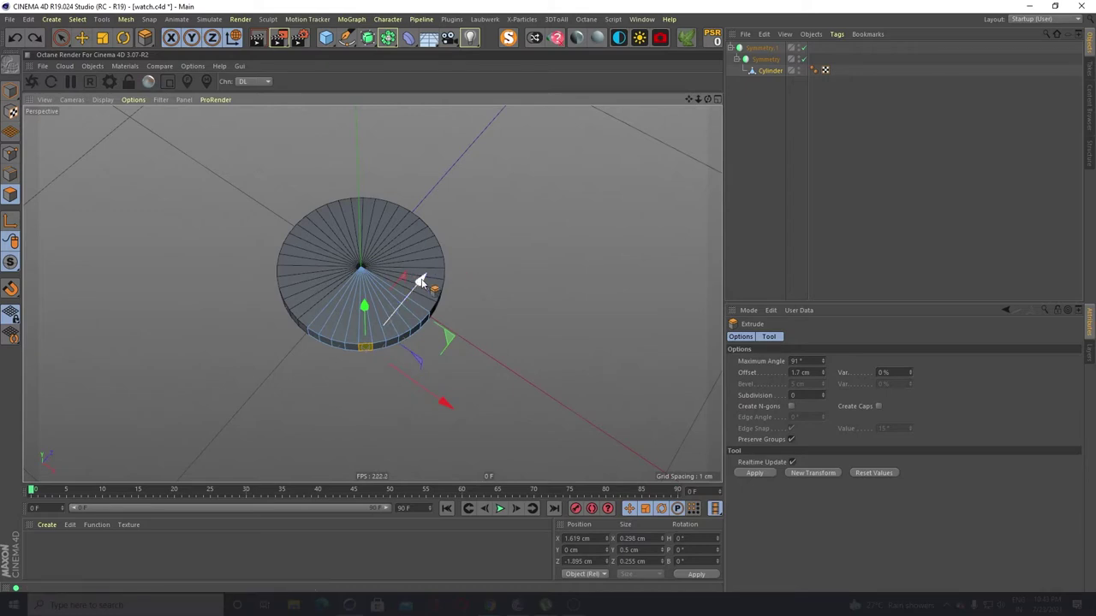
pyautogui.hotkey('ctrl', 'y')
pyautogui.hotkey('ctrl', 'z')
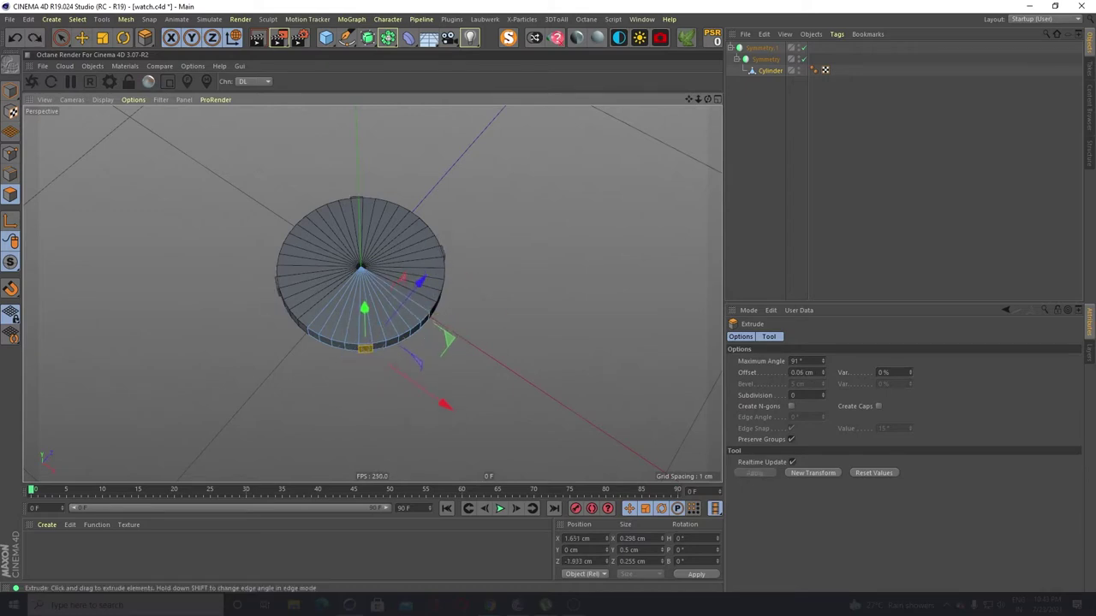
# Extrude the rim polygon by 0.06 cm and pull the new face along world Z to about -3.68 cm to form the lugs
pyautogui.moveTo(384, 328)
pyautogui.mouseDown()
pyautogui.moveTo(421, 287)
pyautogui.moveTo(376, 347)
pyautogui.mouseUp()
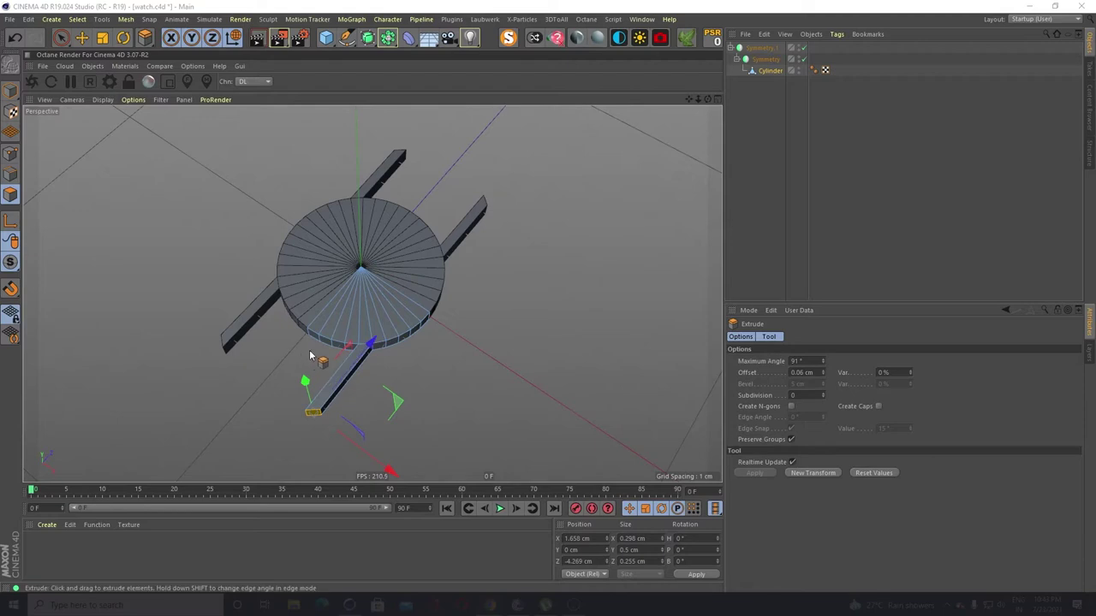
pyautogui.moveTo(370, 344); pyautogui.dragTo(393, 341)
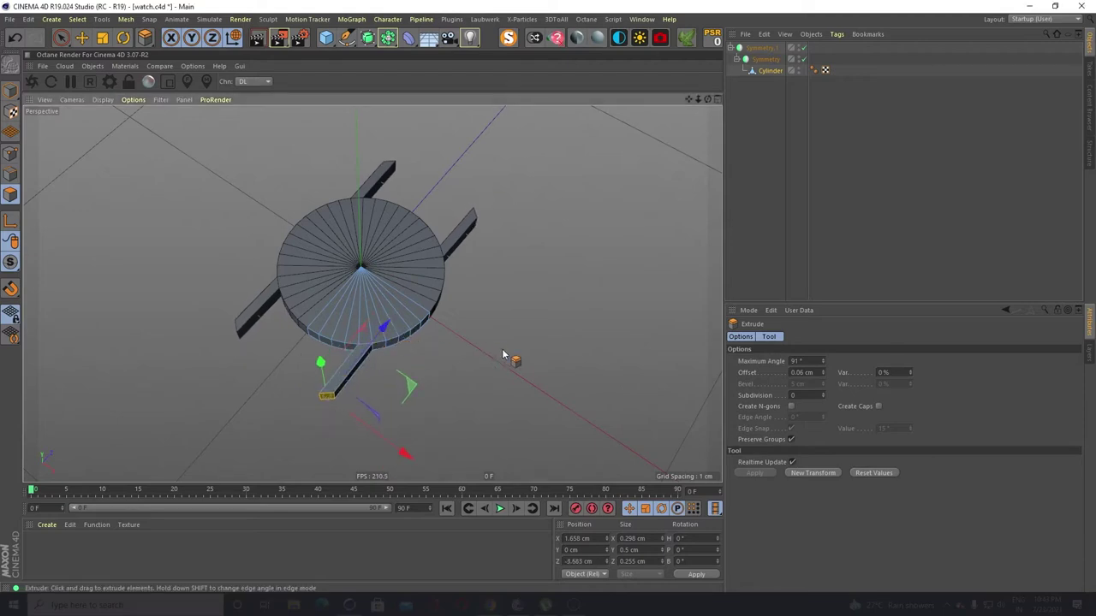
pyautogui.keyDown('alt'); pyautogui.moveTo(505, 354); pyautogui.dragTo(513, 299); pyautogui.keyUp('alt')
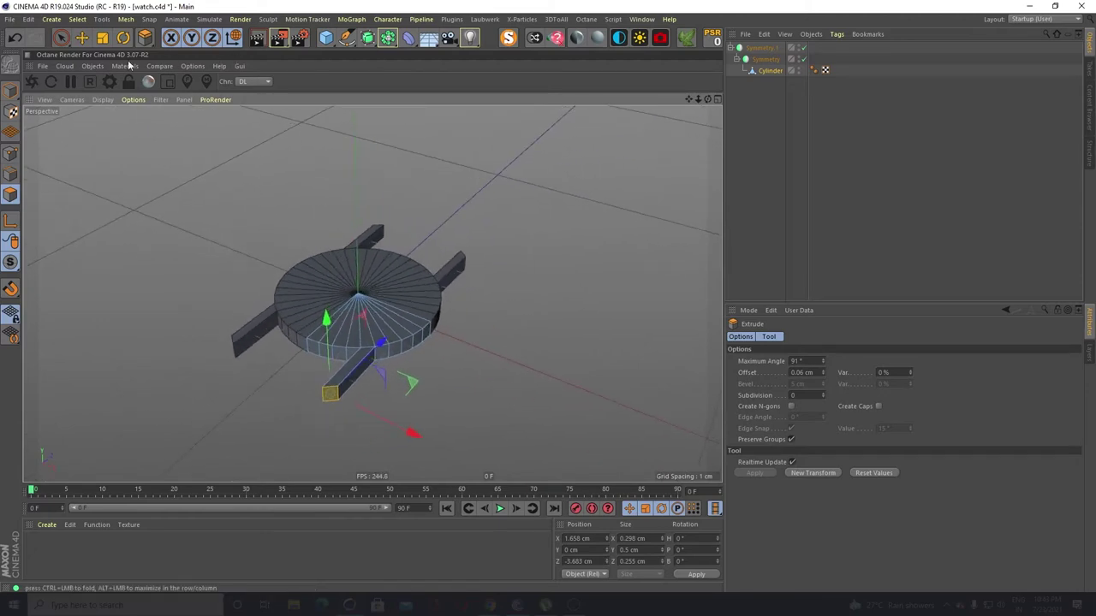
# Square off the lug's end face by setting its inner vertical edge to Z -3.556 cm, level with the outer edge
pyautogui.click(82, 37)
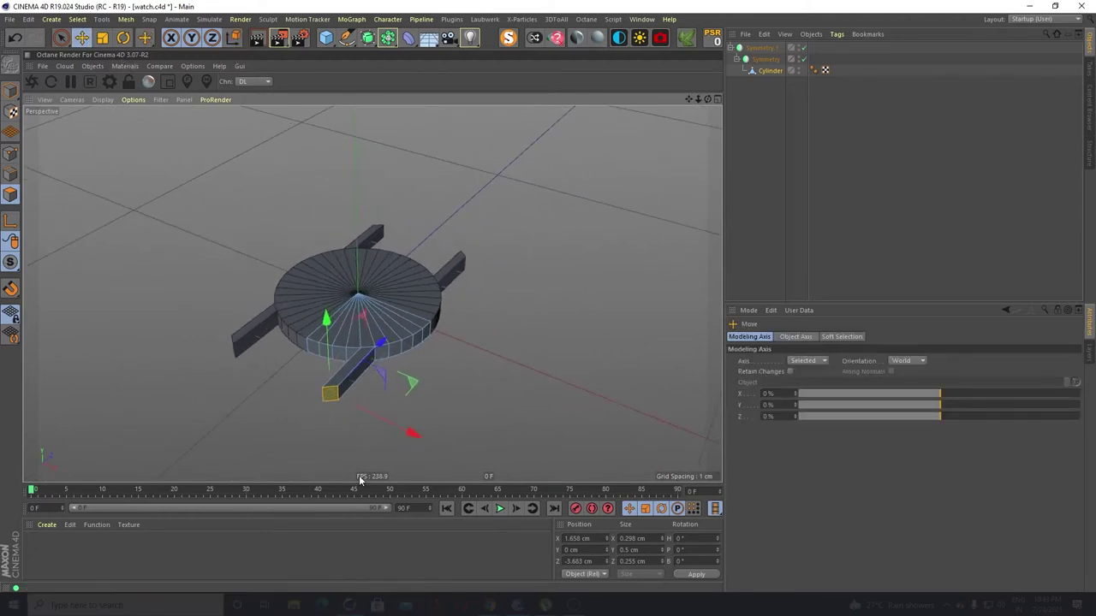
pyautogui.scroll(2, 349, 384)
pyautogui.click(329, 396)
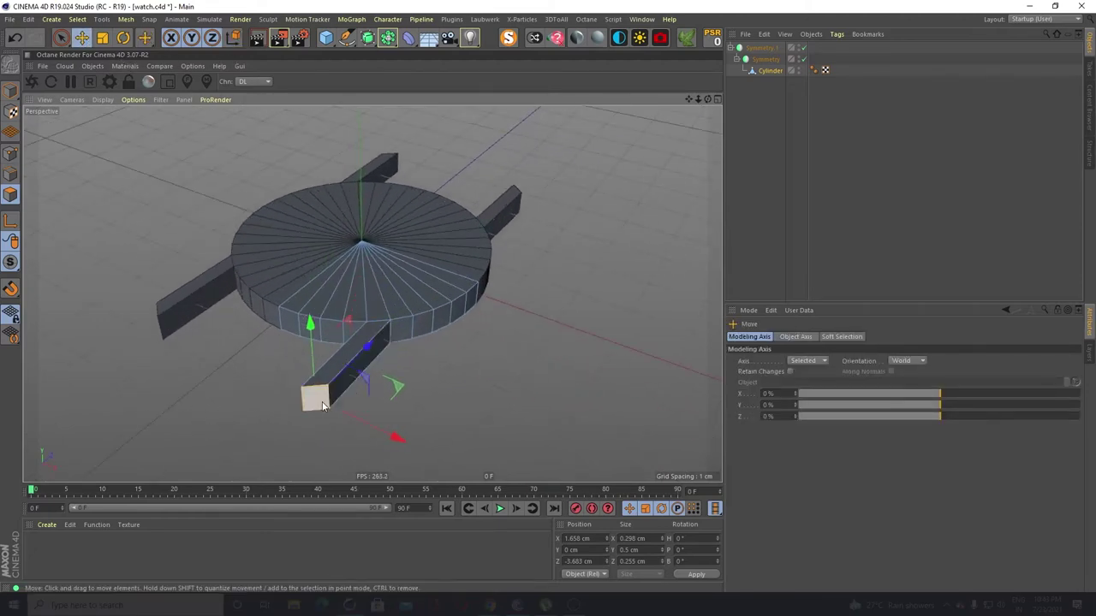
pyautogui.click(11, 176)
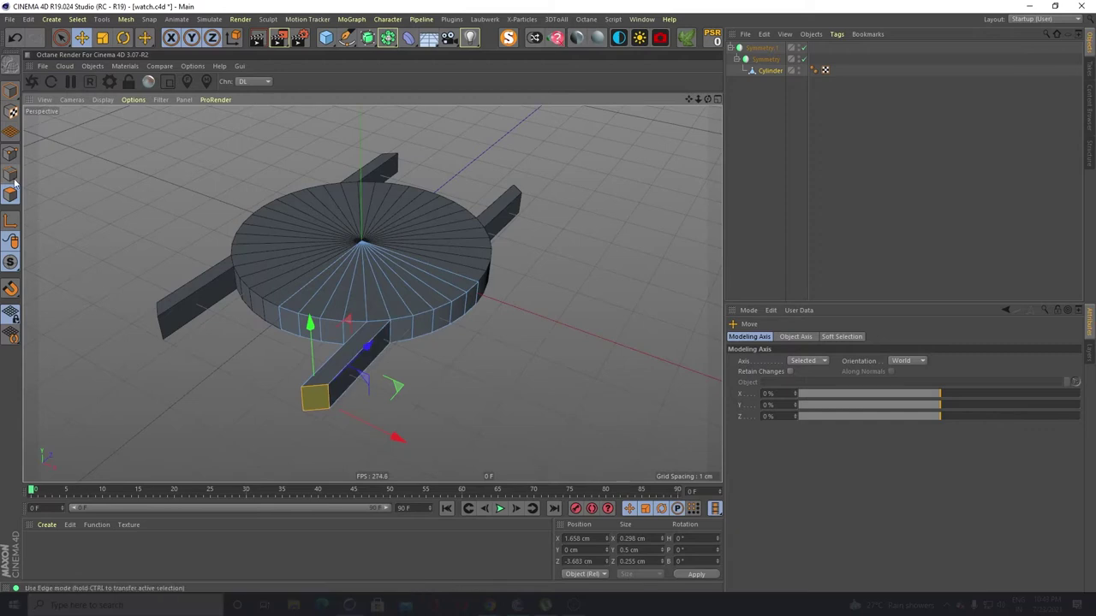
pyautogui.click(327, 399)
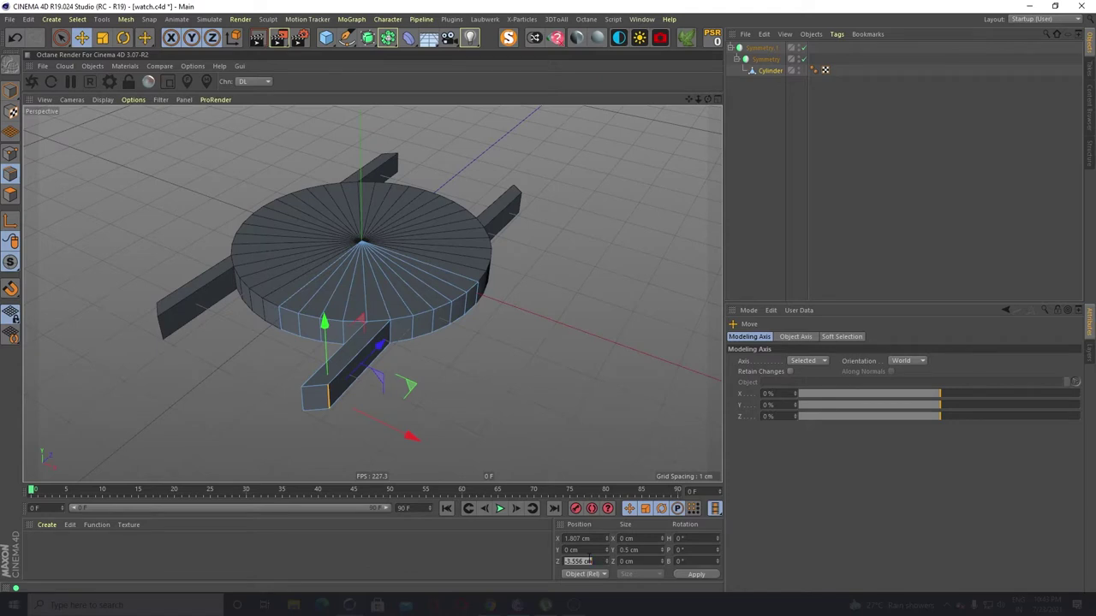
pyautogui.click(302, 401)
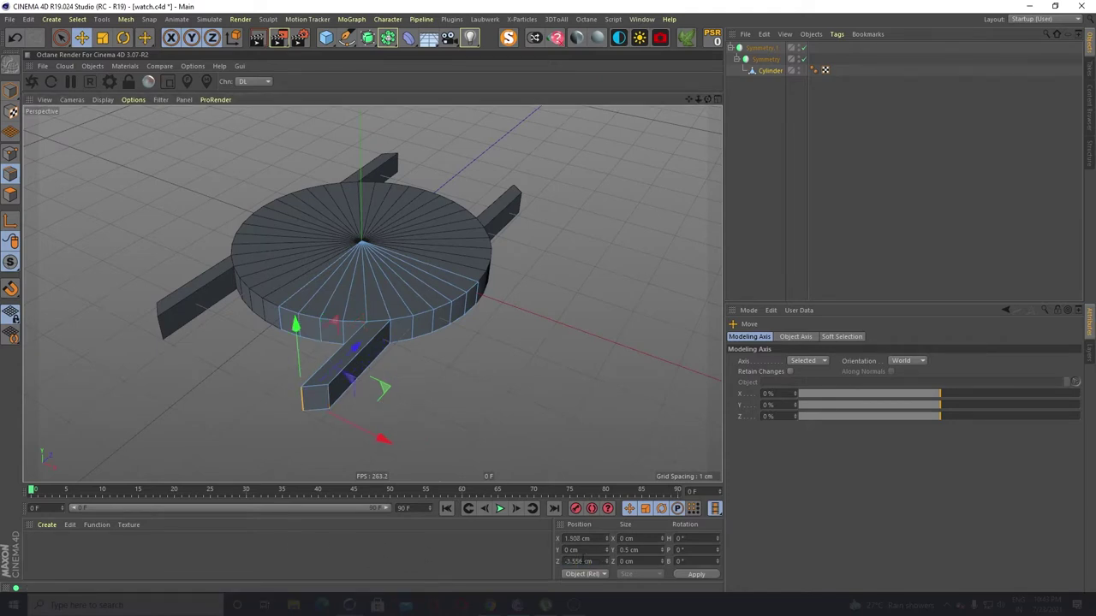
pyautogui.press('Return')
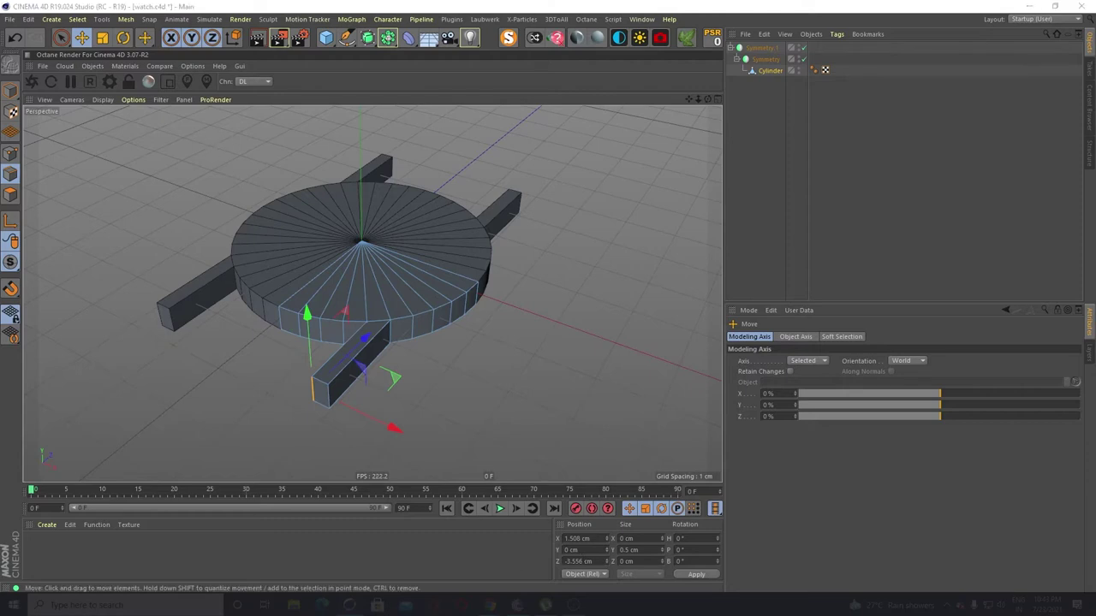
# Select all top wedge polygons of the original case quarter in polygon mode with Live Selection
pyautogui.keyDown('alt'); pyautogui.moveTo(454, 237); pyautogui.dragTo(415, 360); pyautogui.keyUp('alt')
pyautogui.scroll(-2, 432, 256)
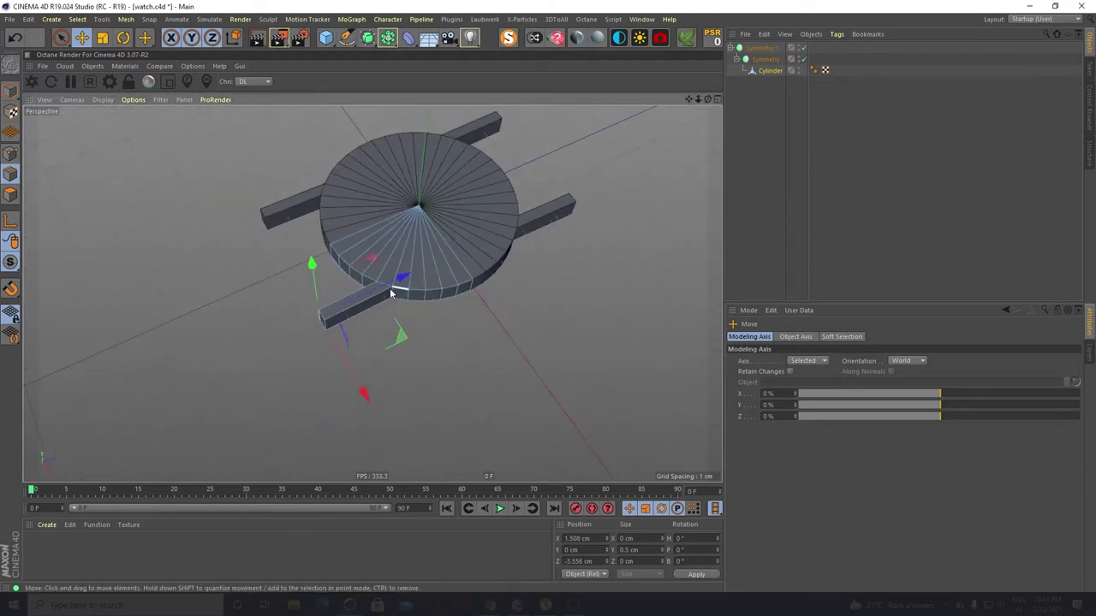
pyautogui.click(11, 195)
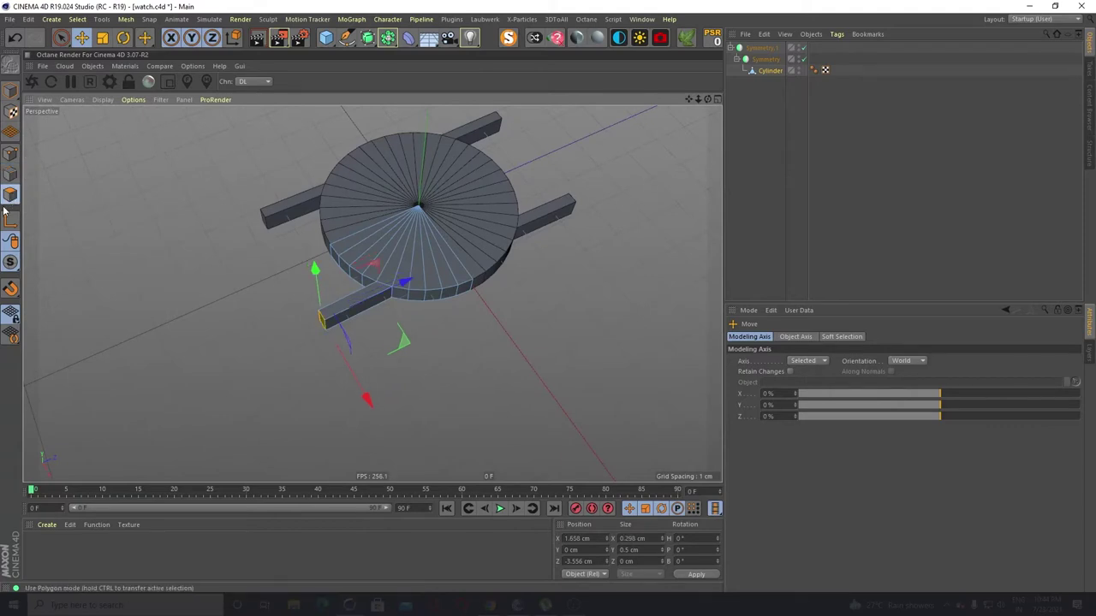
pyautogui.moveTo(349, 248); pyautogui.dragTo(375, 254)
pyautogui.hotkey('ctrl', 'z')
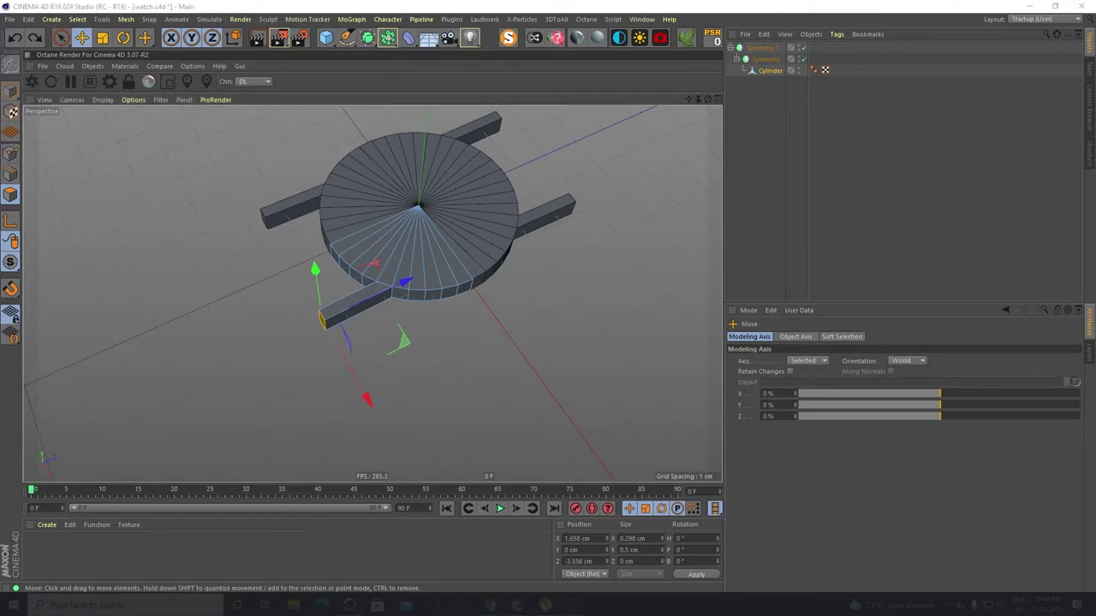
pyautogui.click(62, 37)
pyautogui.moveTo(353, 234); pyautogui.dragTo(441, 261)
pyautogui.keyDown('alt'); pyautogui.moveTo(406, 300); pyautogui.dragTo(392, 262); pyautogui.keyUp('alt')
pyautogui.scroll(3, 402, 215)
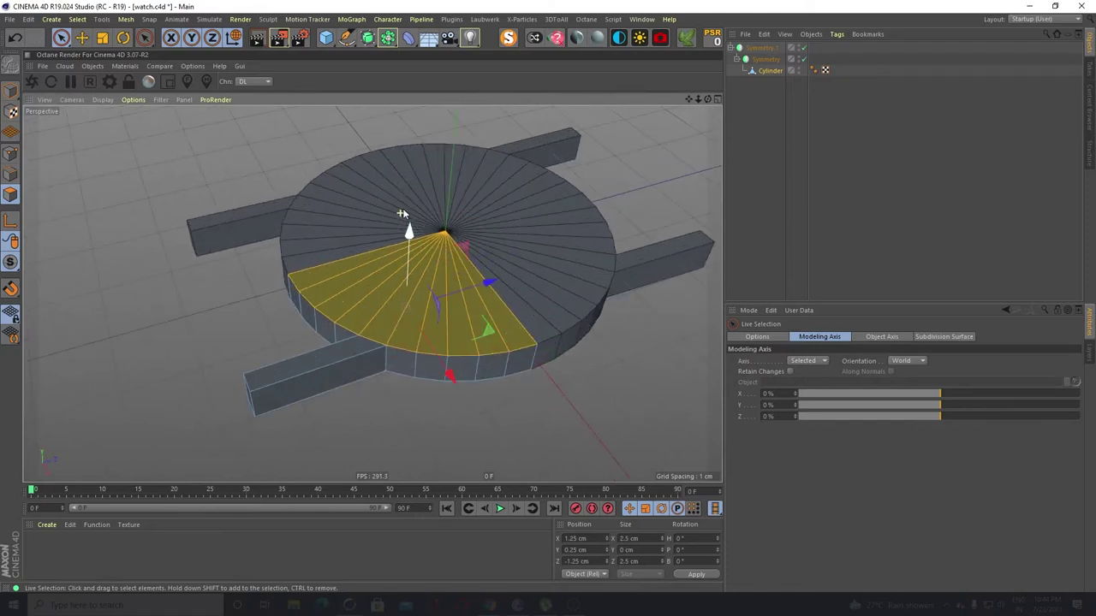
# Extrude the selected top polygons by 0.13 cm and lower them along Y to 0.325 cm
pyautogui.press('m')
pyautogui.press('t')
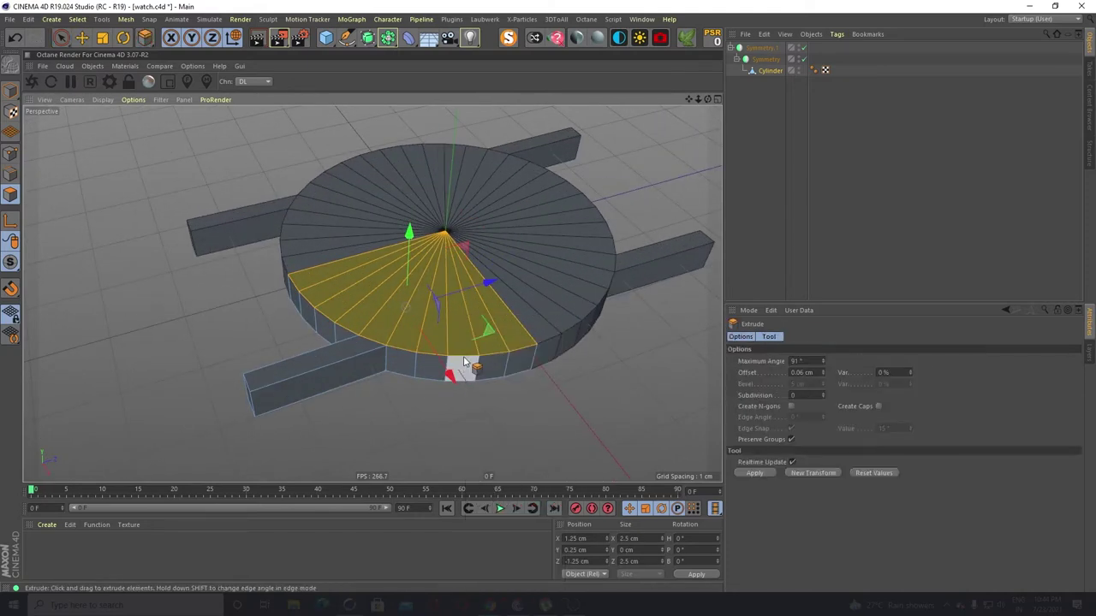
pyautogui.moveTo(484, 426); pyautogui.dragTo(541, 358)
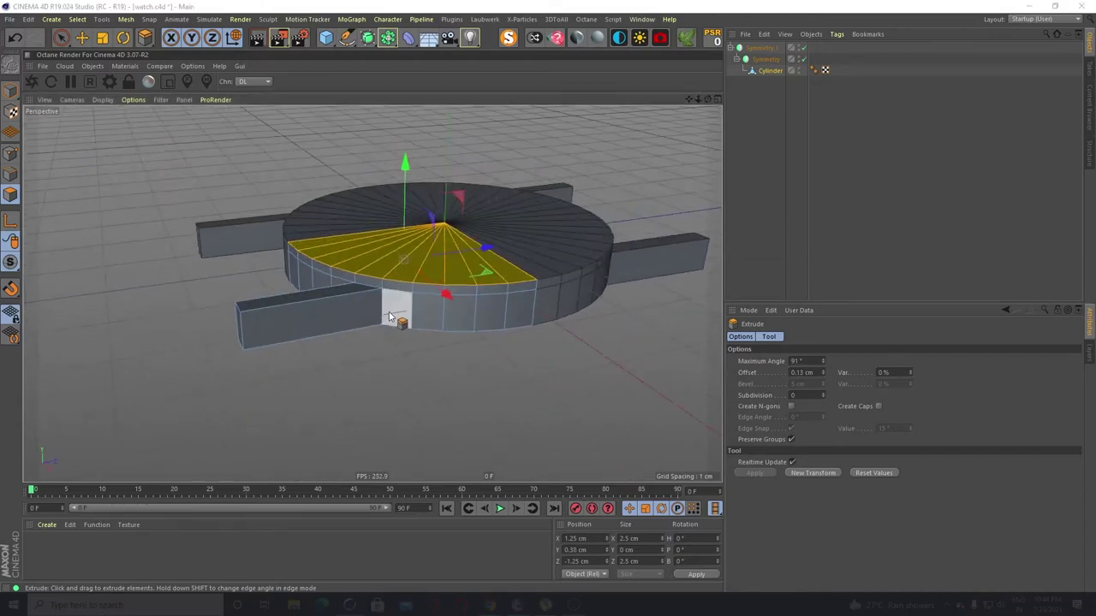
pyautogui.scroll(5, 470, 220)
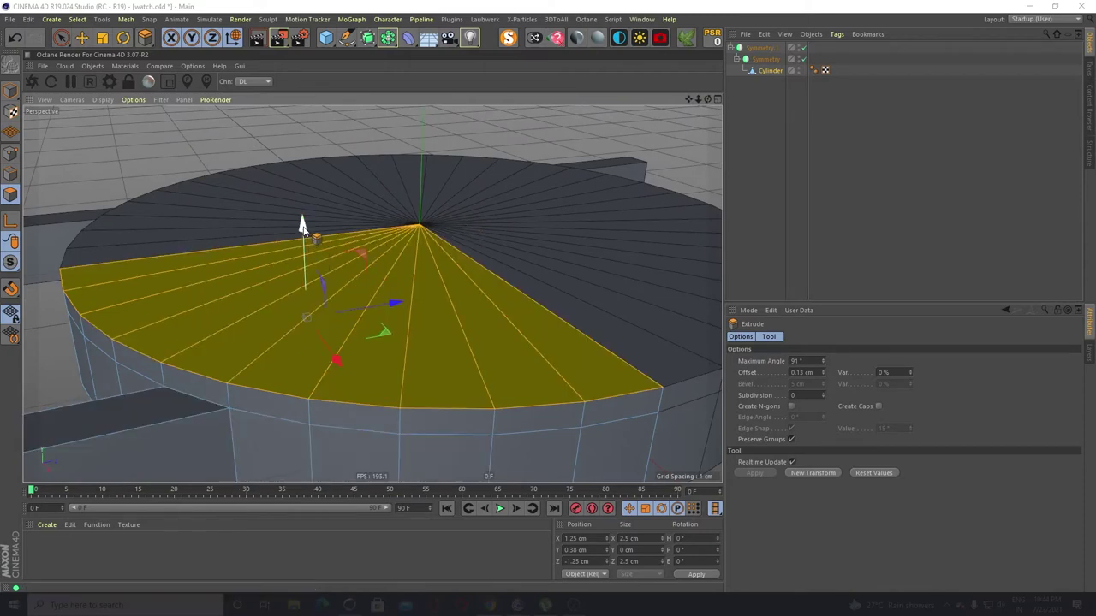
pyautogui.moveTo(303, 225); pyautogui.dragTo(304, 235)
pyautogui.scroll(-5, 342, 220)
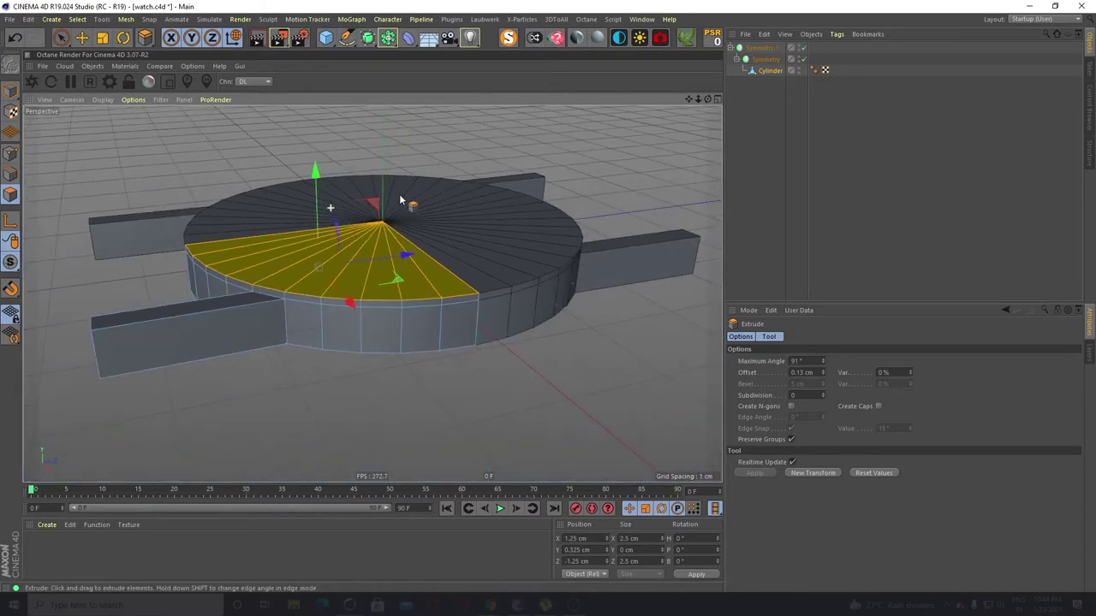
# Inspect the extruded quarter's inner sides with both Symmetry objects switched off temporarily
pyautogui.click(804, 58)
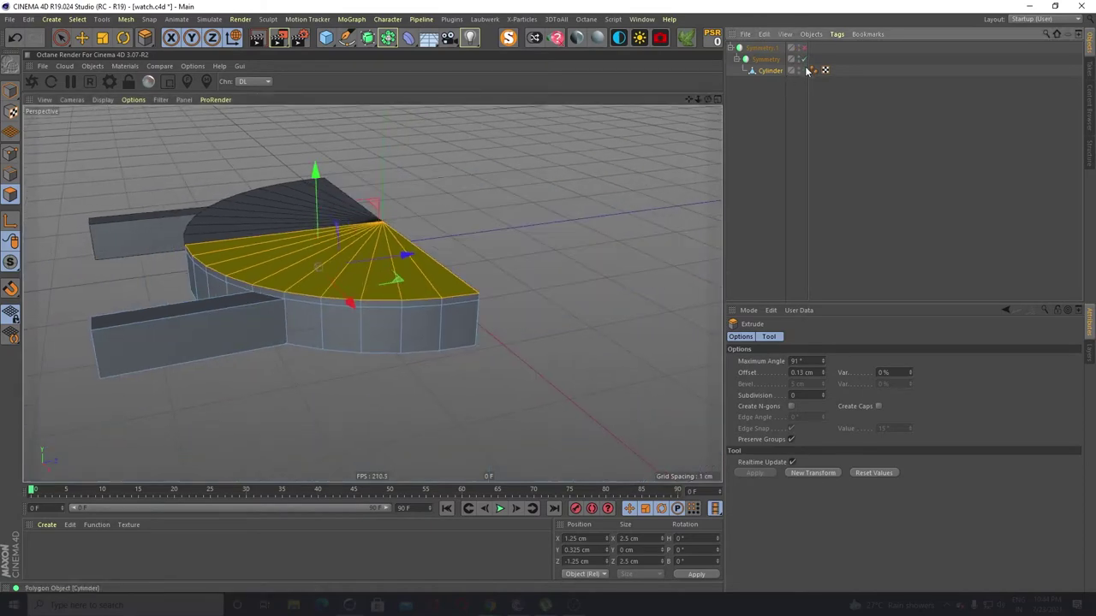
pyautogui.keyDown('alt'); pyautogui.moveTo(447, 265); pyautogui.dragTo(352, 260); pyautogui.keyUp('alt')
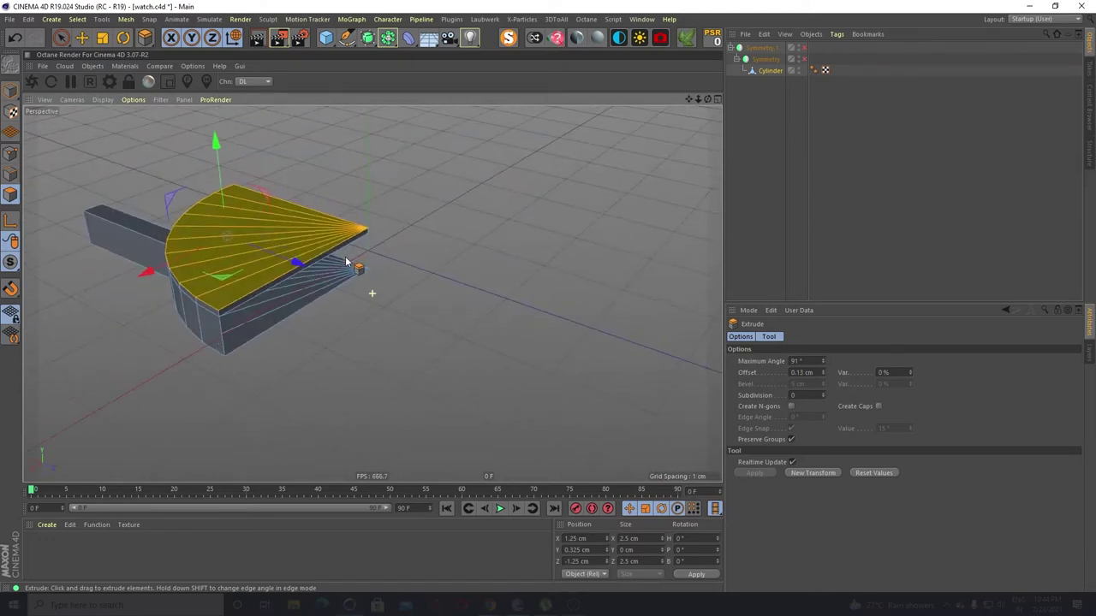
pyautogui.click(804, 58)
pyautogui.click(804, 47)
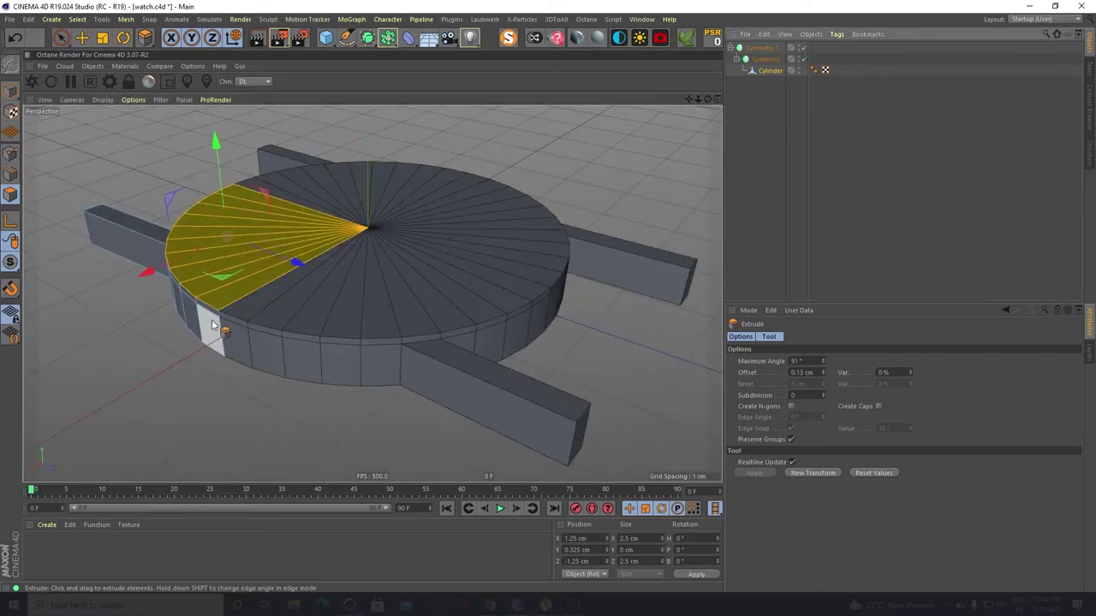
pyautogui.keyDown('alt'); pyautogui.moveTo(102, 342); pyautogui.dragTo(176, 355); pyautogui.keyUp('alt')
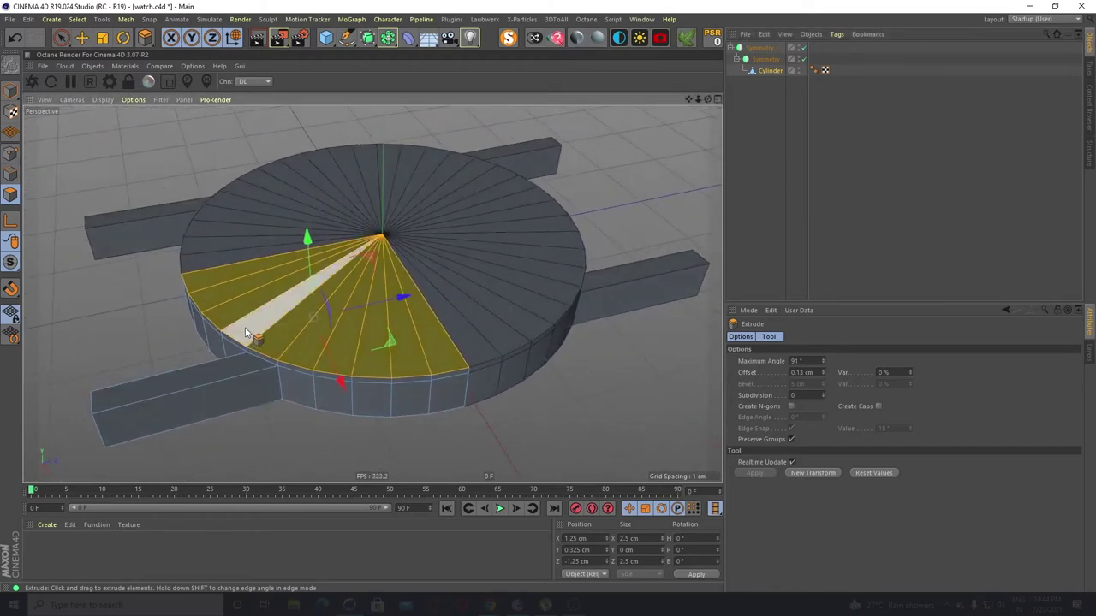
# Activate Loop/Path Cut over the top face's rim and change to edge mode
pyautogui.scroll(5, 245, 336)
pyautogui.keyDown('alt'); pyautogui.moveTo(235, 406); pyautogui.dragTo(221, 419); pyautogui.keyUp('alt')
pyautogui.press('m')
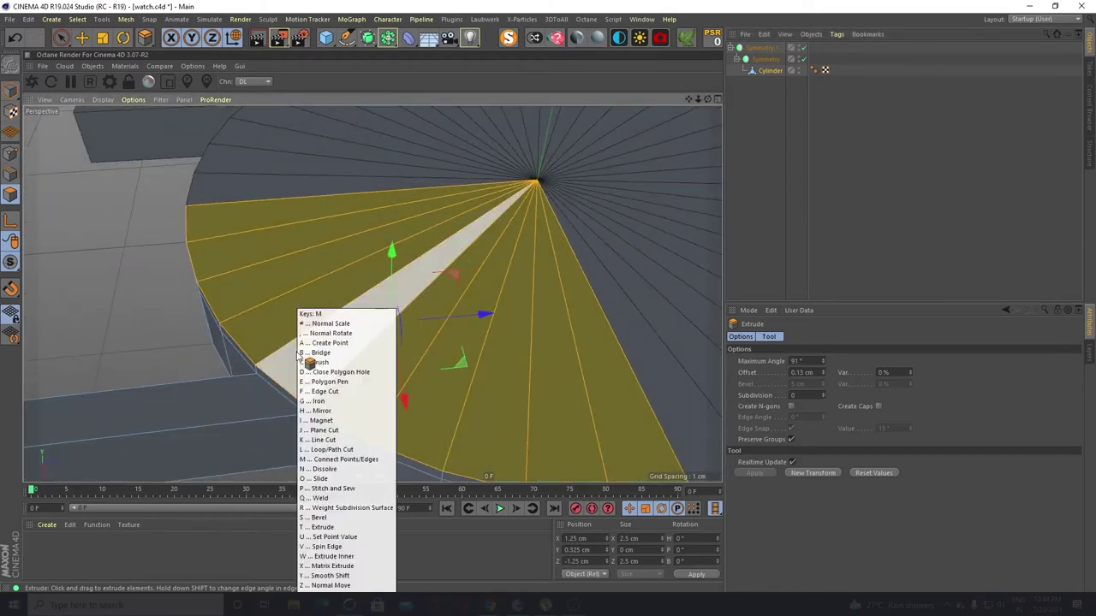
pyautogui.press('t')
pyautogui.press('k')
pyautogui.press('l')
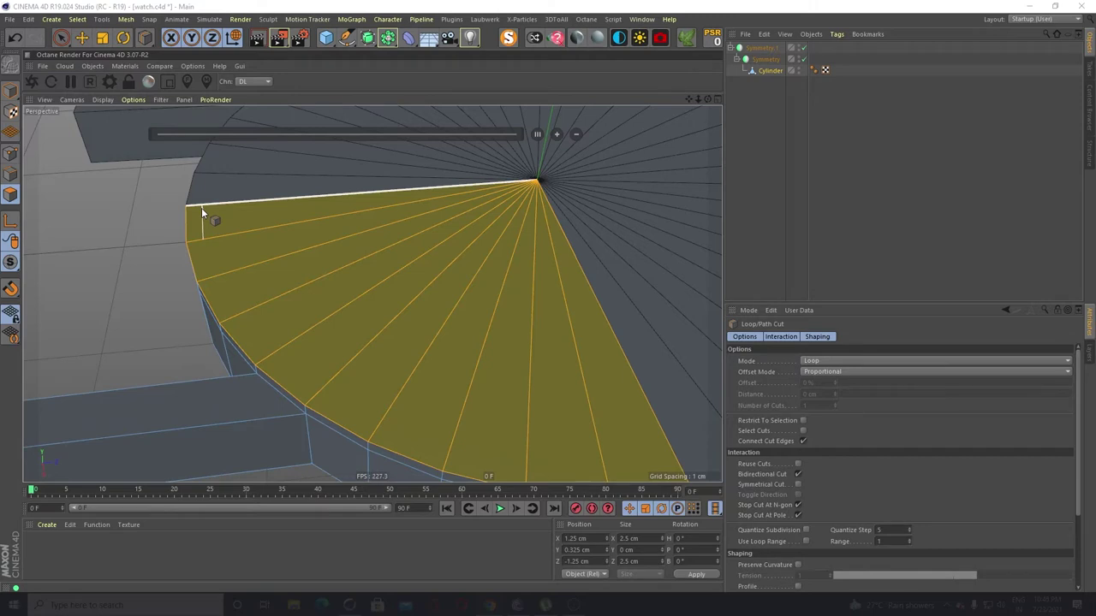
pyautogui.click(10, 174)
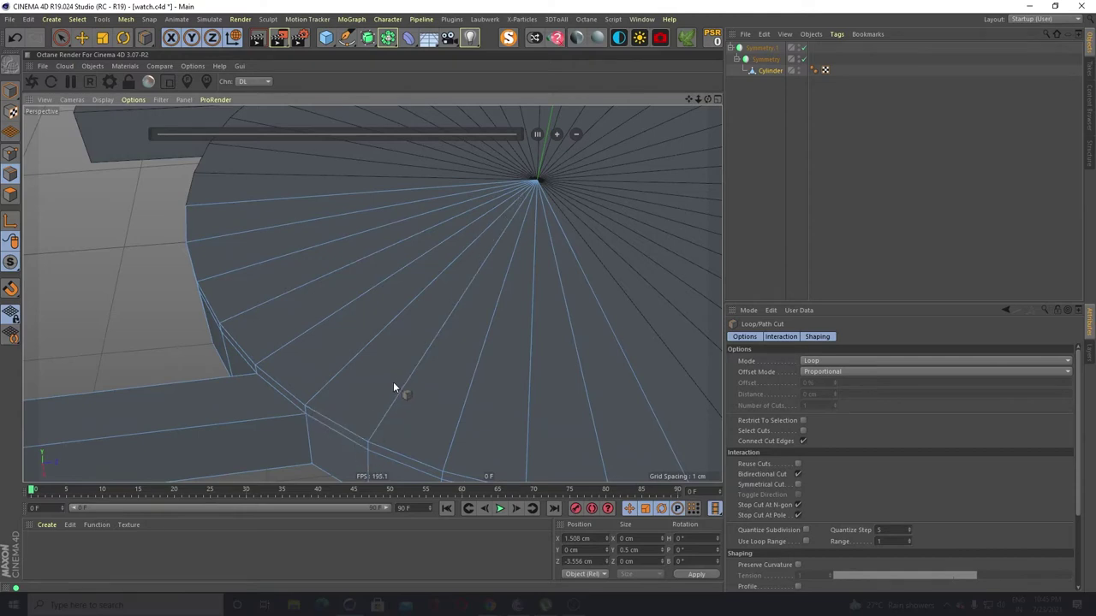
# Switch off both Symmetry objects and delete the inner wall strips the extrusion left along the two mirror planes
pyautogui.click(803, 49)
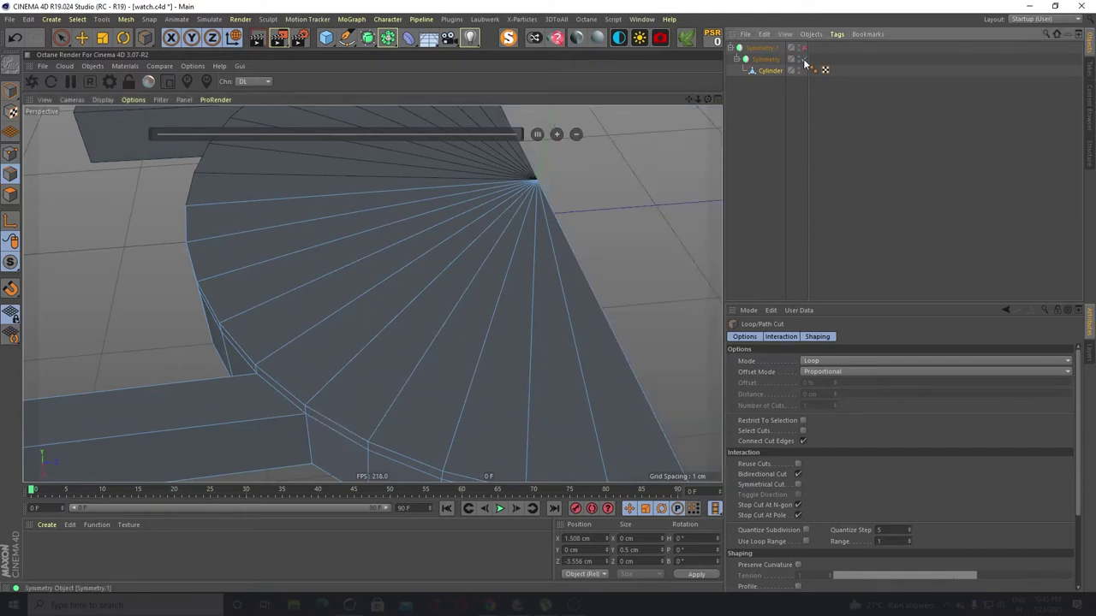
pyautogui.press('space')
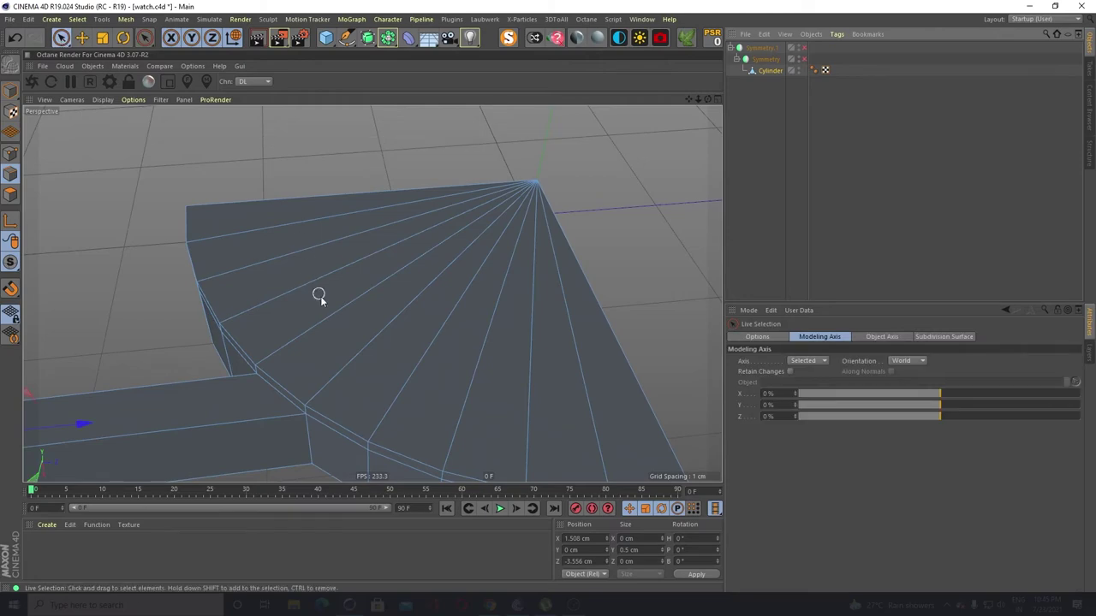
pyautogui.keyDown('alt'); pyautogui.moveTo(281, 345); pyautogui.dragTo(449, 366); pyautogui.keyUp('alt')
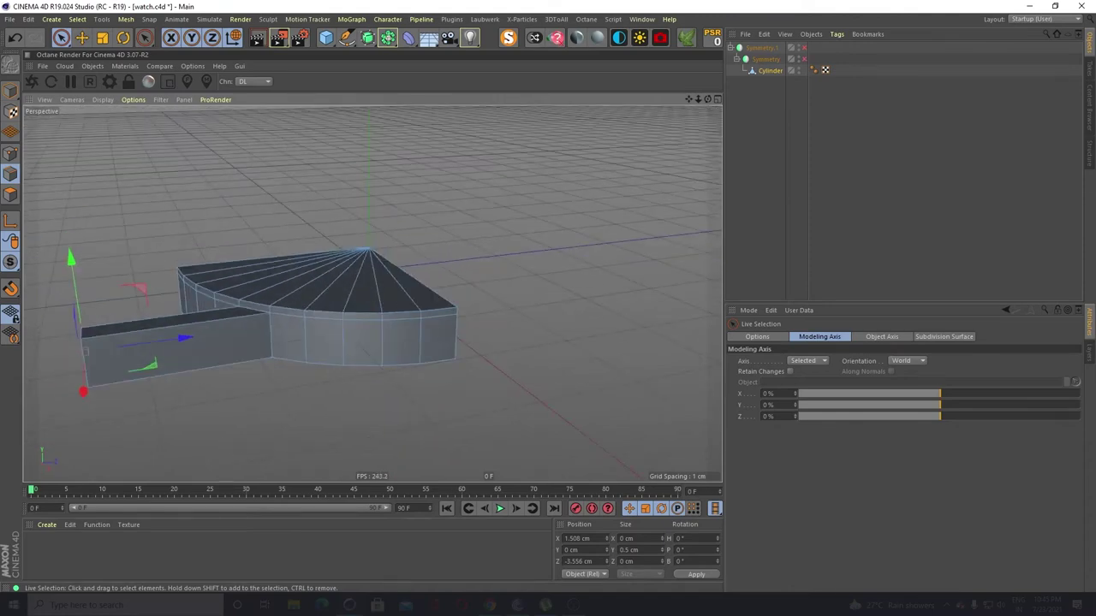
pyautogui.keyDown('alt'); pyautogui.moveTo(416, 288); pyautogui.dragTo(306, 274); pyautogui.keyUp('alt')
pyautogui.scroll(3, 580, 291)
pyautogui.scroll(3, 296, 306)
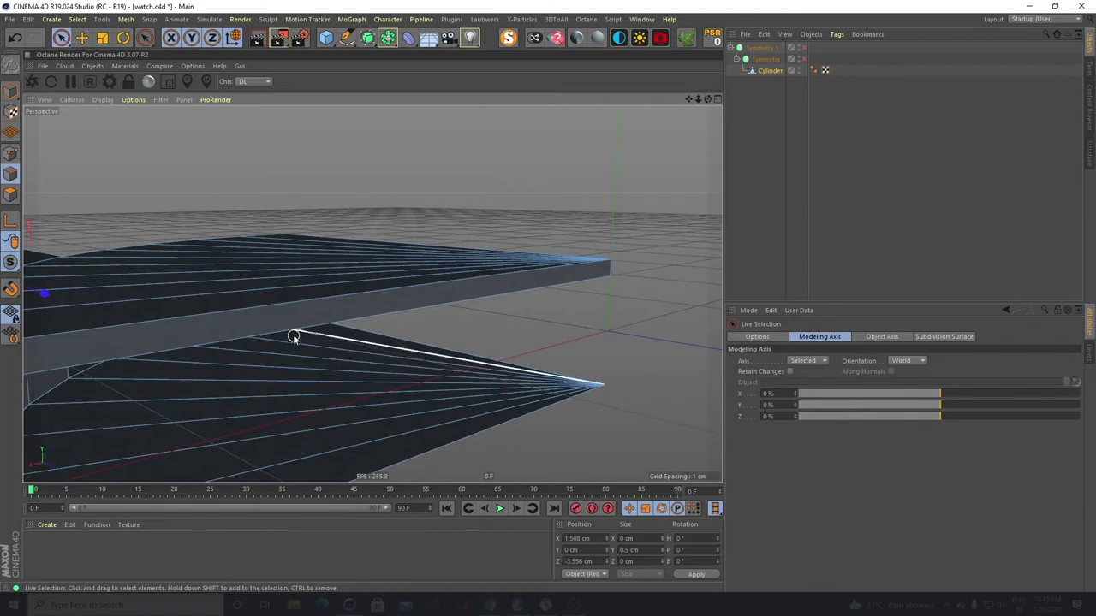
pyautogui.moveTo(293, 337)
pyautogui.keyDown('alt'); pyautogui.mouseDown()
pyautogui.moveTo(208, 399)
pyautogui.moveTo(86, 374)
pyautogui.moveTo(142, 343)
pyautogui.moveTo(281, 391)
pyautogui.moveTo(323, 325)
pyautogui.moveTo(300, 384)
pyautogui.moveTo(317, 443)
pyautogui.moveTo(326, 407)
pyautogui.moveTo(313, 420)
pyautogui.moveTo(298, 398)
pyautogui.moveTo(300, 431)
pyautogui.mouseUp(); pyautogui.keyUp('alt')
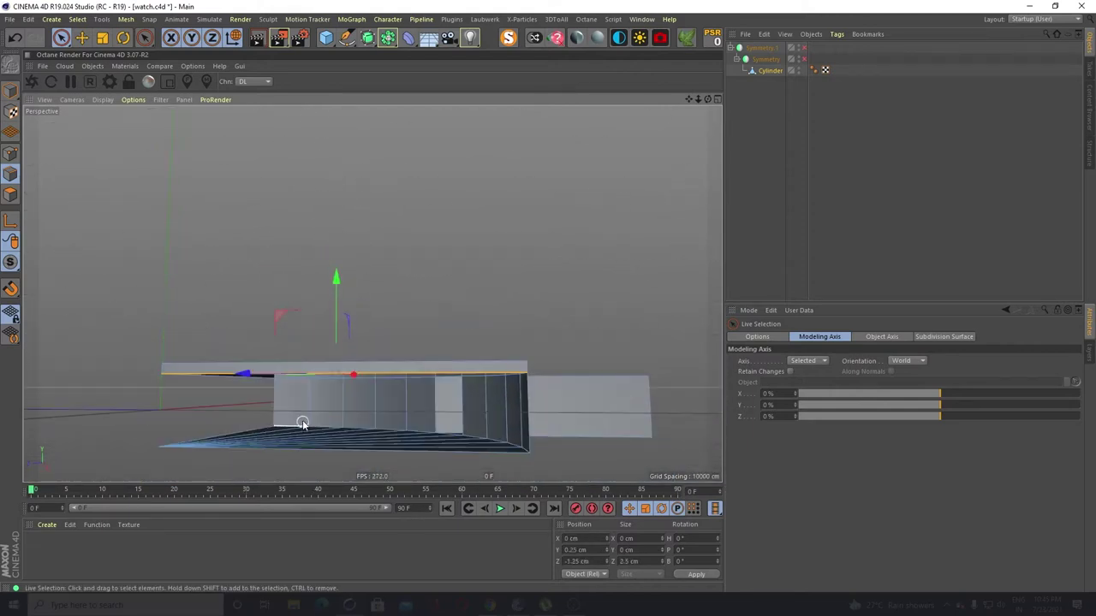
pyautogui.click(303, 420)
pyautogui.click(217, 383)
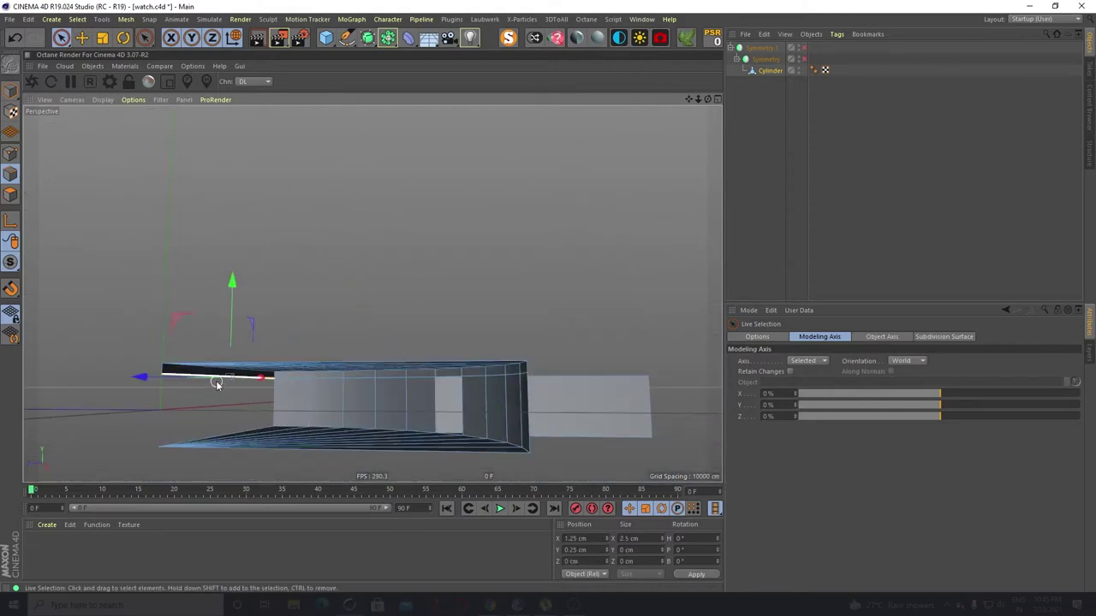
pyautogui.click(189, 408)
# Try a loop cut around the quarter's top face close to its outer rim
pyautogui.keyDown('alt'); pyautogui.moveTo(447, 372); pyautogui.dragTo(256, 432); pyautogui.keyUp('alt')
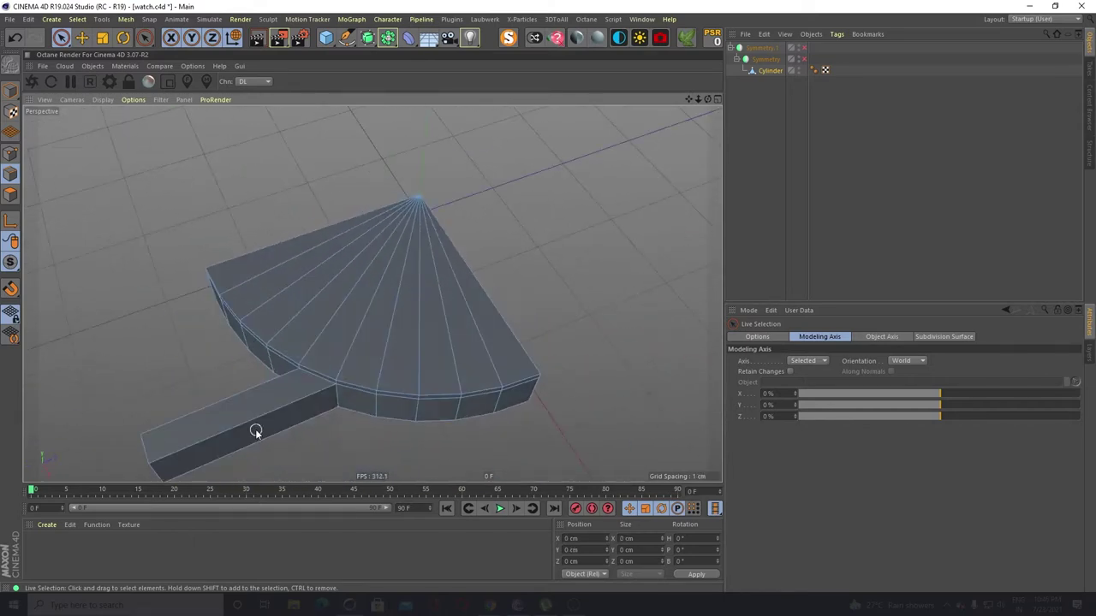
pyautogui.rightClick(336, 338)
pyautogui.click(336, 339)
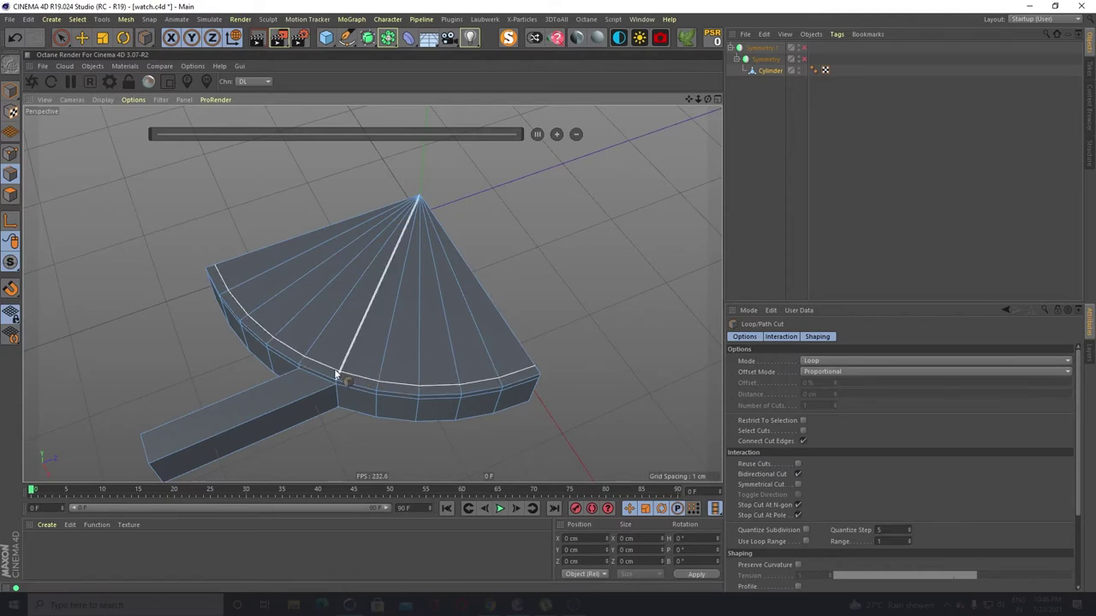
pyautogui.click(336, 374)
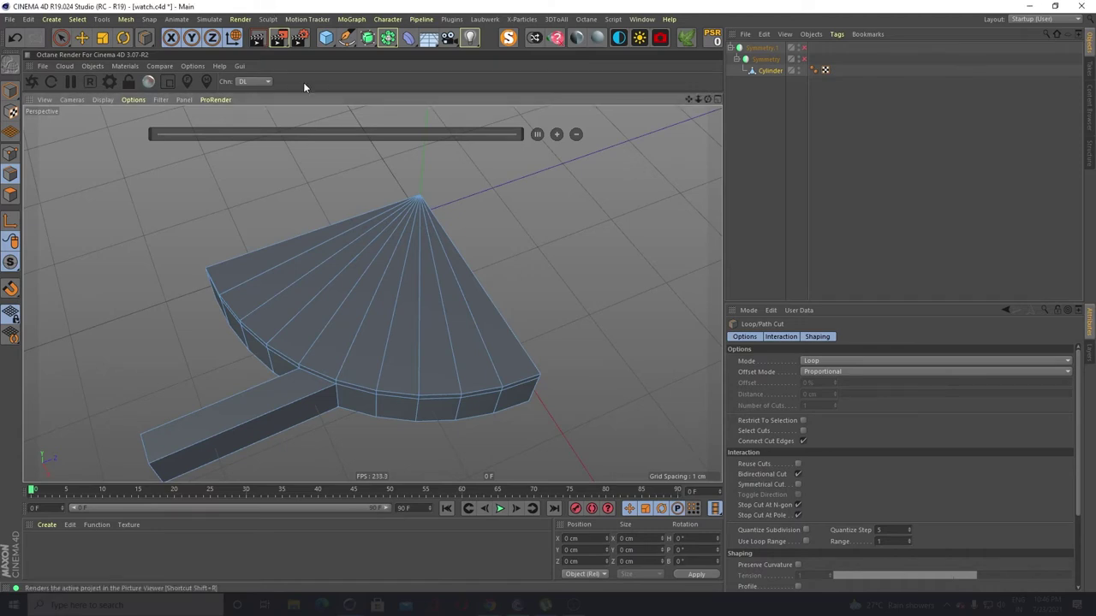
# Switch both Symmetry objects back on to show the complete case
pyautogui.keyDown('alt'); pyautogui.moveTo(384, 329); pyautogui.dragTo(366, 375); pyautogui.keyUp('alt')
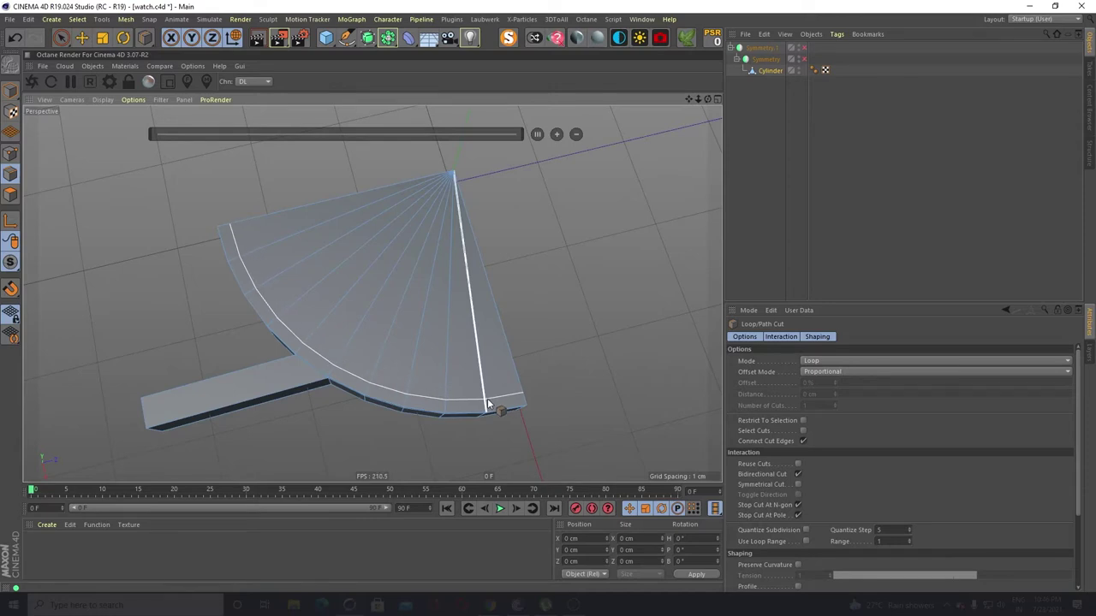
pyautogui.click(804, 48)
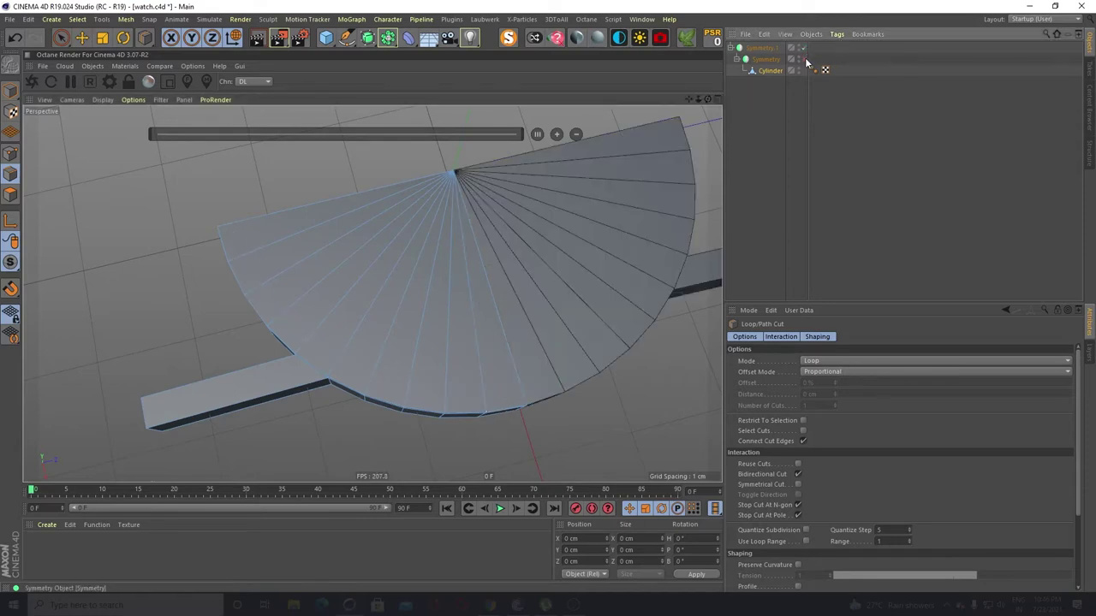
pyautogui.click(804, 59)
# Cut an edge loop around the case's top face near the rim at an offset of about 87.9%
pyautogui.keyDown('alt'); pyautogui.moveTo(486, 331); pyautogui.dragTo(441, 321); pyautogui.keyUp('alt')
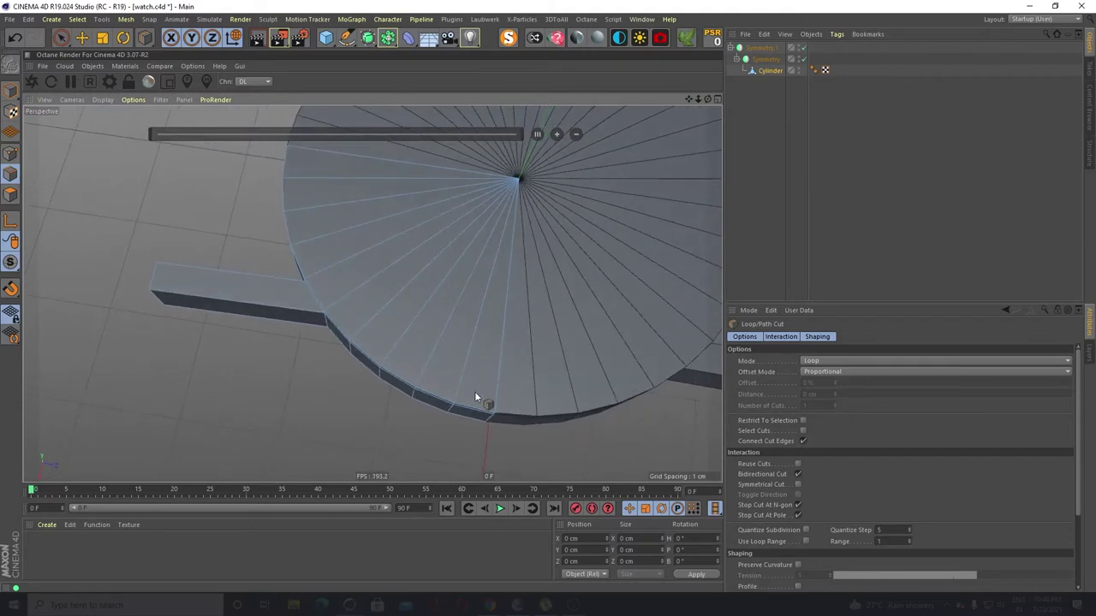
pyautogui.scroll(-5, 476, 321)
pyautogui.keyDown('alt'); pyautogui.moveTo(476, 322); pyautogui.dragTo(418, 355, button='middle'); pyautogui.keyUp('alt')
pyautogui.scroll(3, 411, 354)
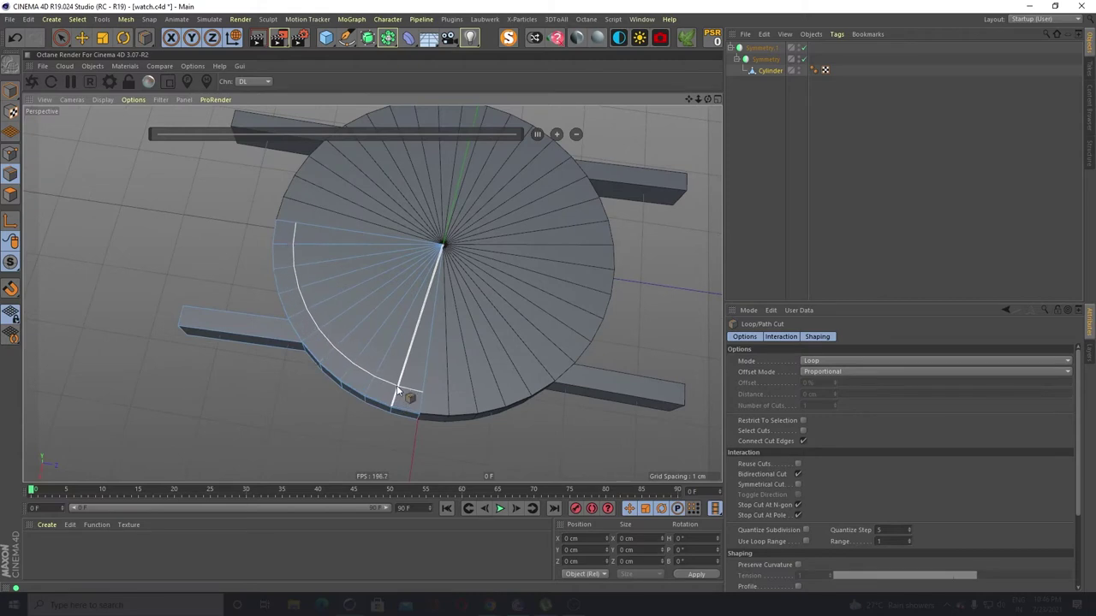
pyautogui.click(396, 390)
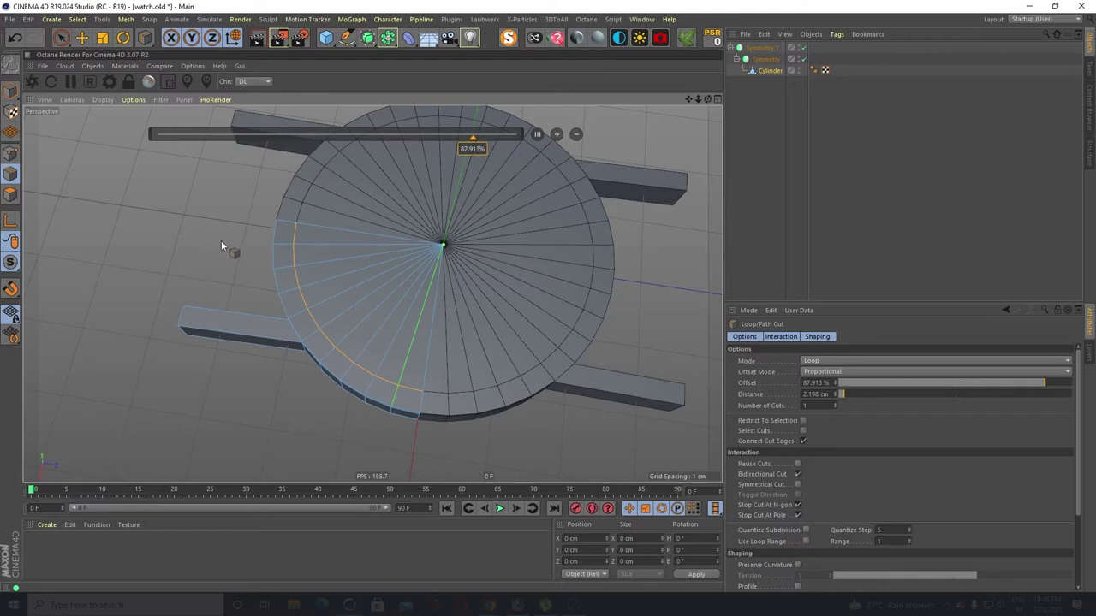
# Select the quarter's top-face edges inside the rim loop and raise them to a Y position of 0.515 cm
pyautogui.click(61, 37)
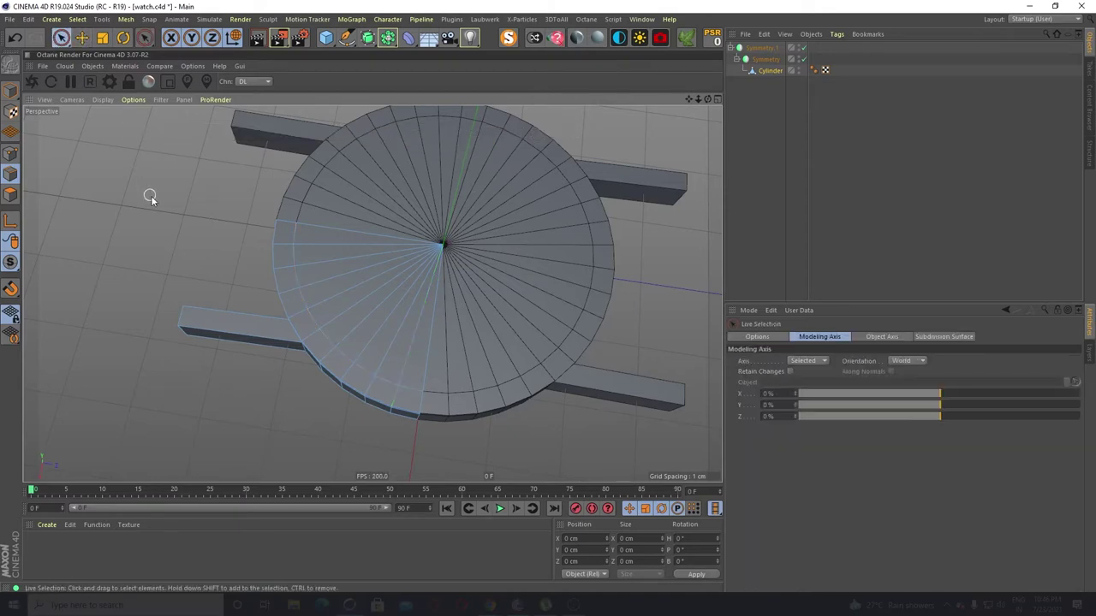
pyautogui.moveTo(298, 230)
pyautogui.mouseDown()
pyautogui.moveTo(314, 308)
pyautogui.moveTo(337, 330)
pyautogui.moveTo(316, 309)
pyautogui.moveTo(325, 331)
pyautogui.mouseUp()
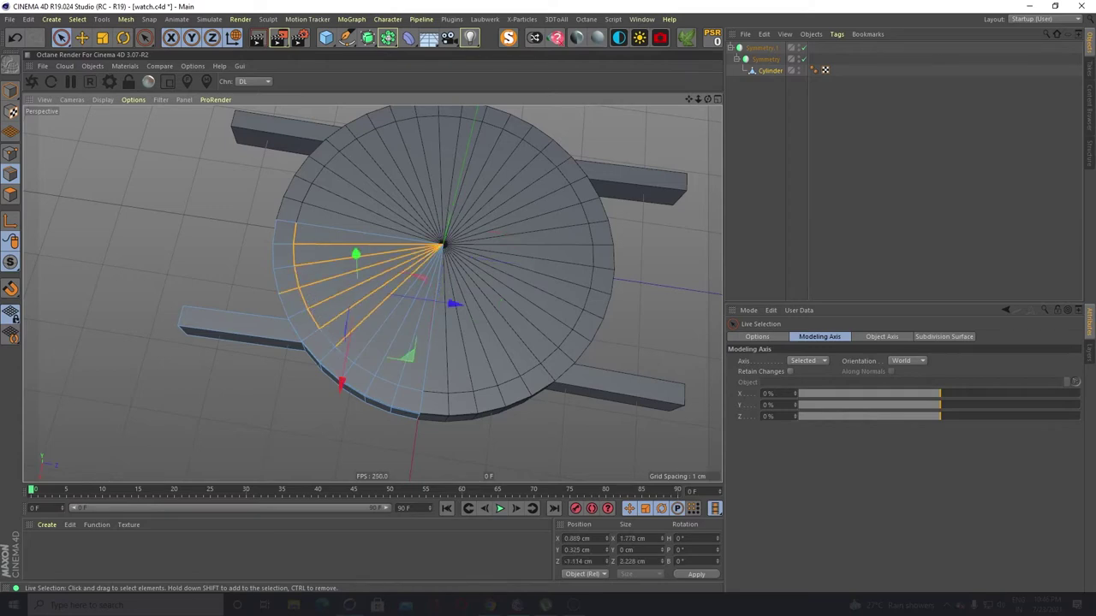
pyautogui.click(329, 329)
pyautogui.moveTo(334, 340)
pyautogui.mouseDown()
pyautogui.moveTo(297, 237)
pyautogui.moveTo(425, 306)
pyautogui.mouseUp()
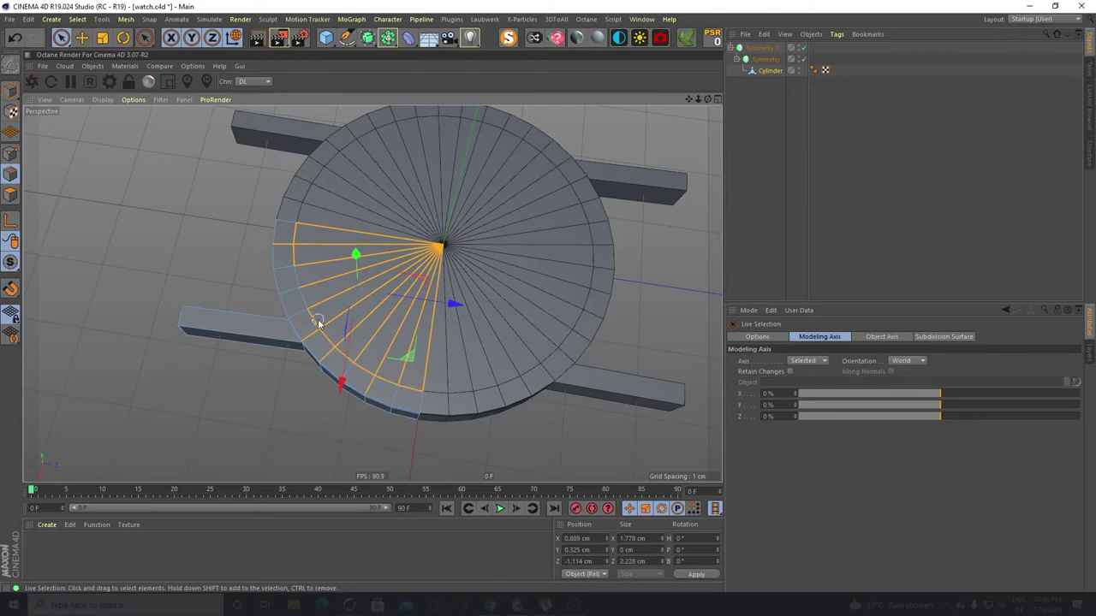
pyautogui.moveTo(300, 246); pyautogui.dragTo(285, 244)
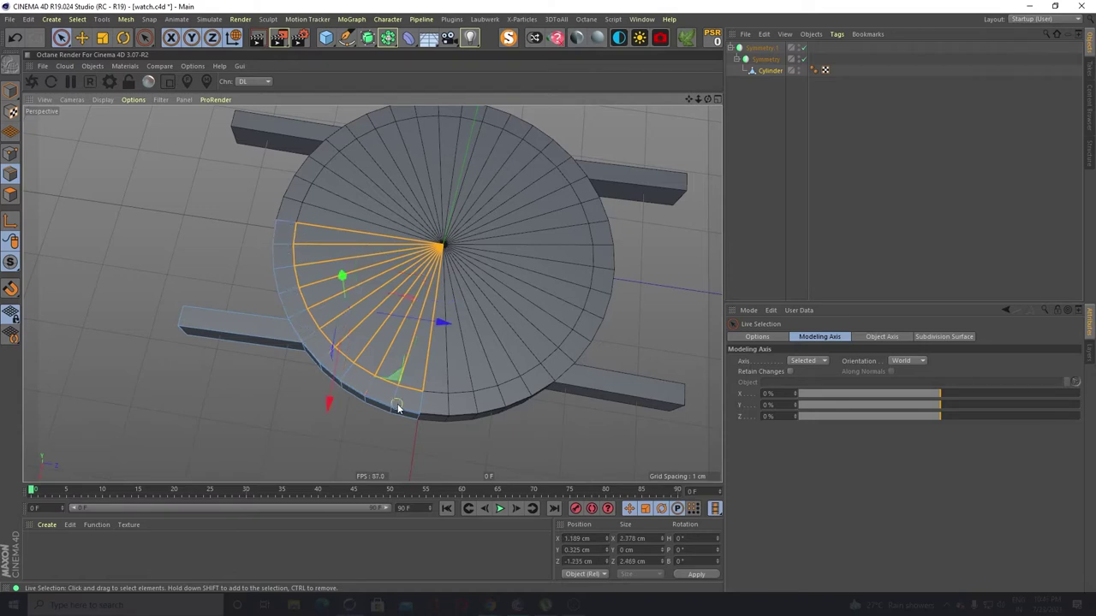
pyautogui.keyDown('ctrl'); pyautogui.moveTo(451, 416); pyautogui.dragTo(452, 416); pyautogui.keyUp('ctrl')
pyautogui.keyDown('alt'); pyautogui.moveTo(602, 396); pyautogui.dragTo(347, 170); pyautogui.keyUp('alt')
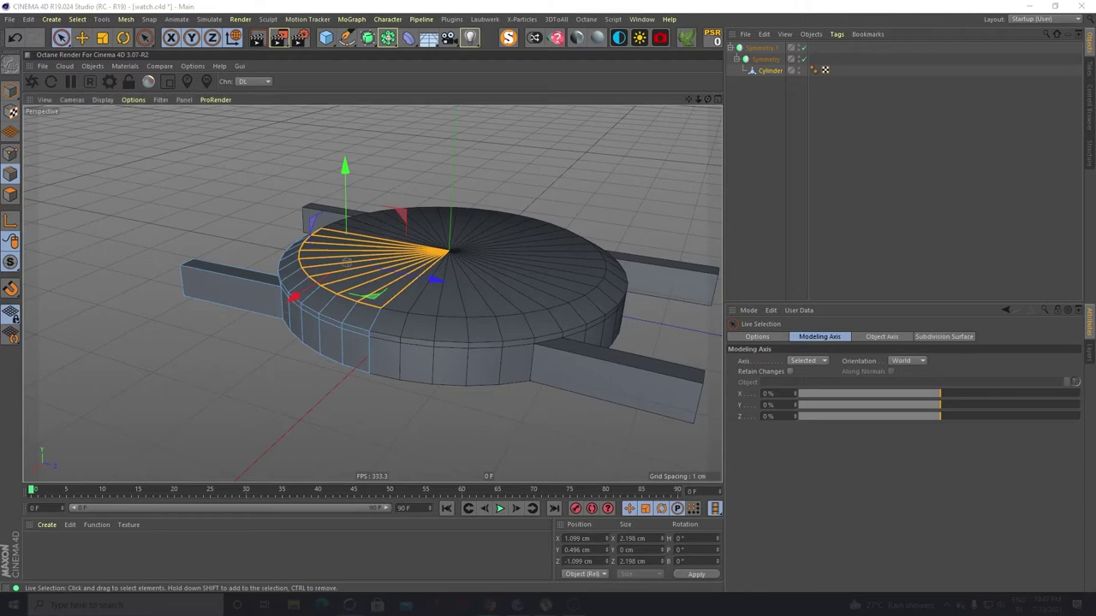
pyautogui.keyDown('alt'); pyautogui.moveTo(269, 410); pyautogui.dragTo(282, 368); pyautogui.keyUp('alt')
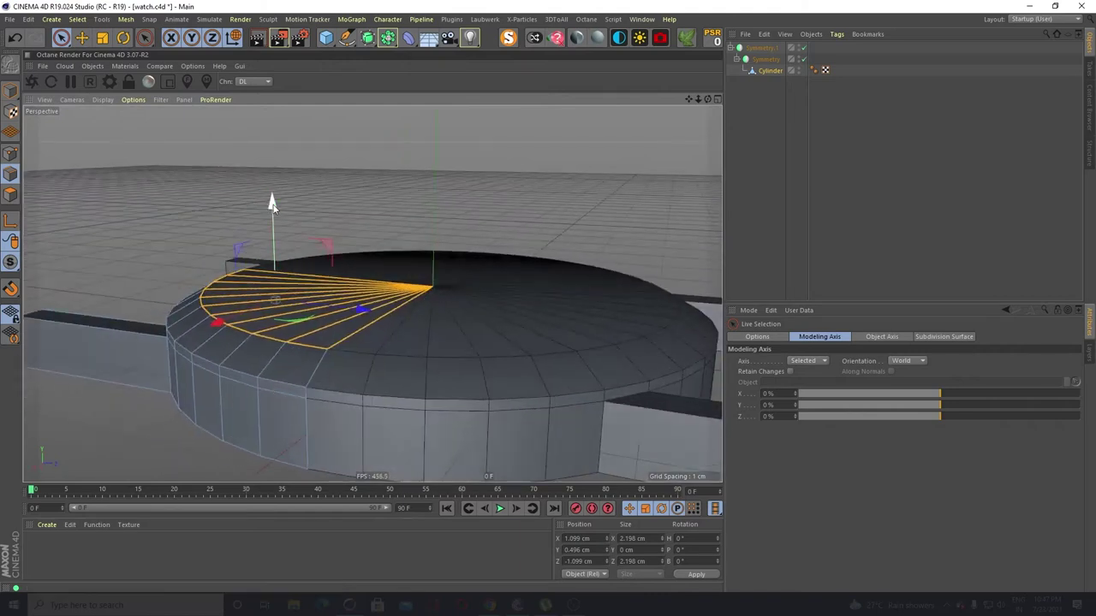
pyautogui.moveTo(274, 207); pyautogui.dragTo(272, 283)
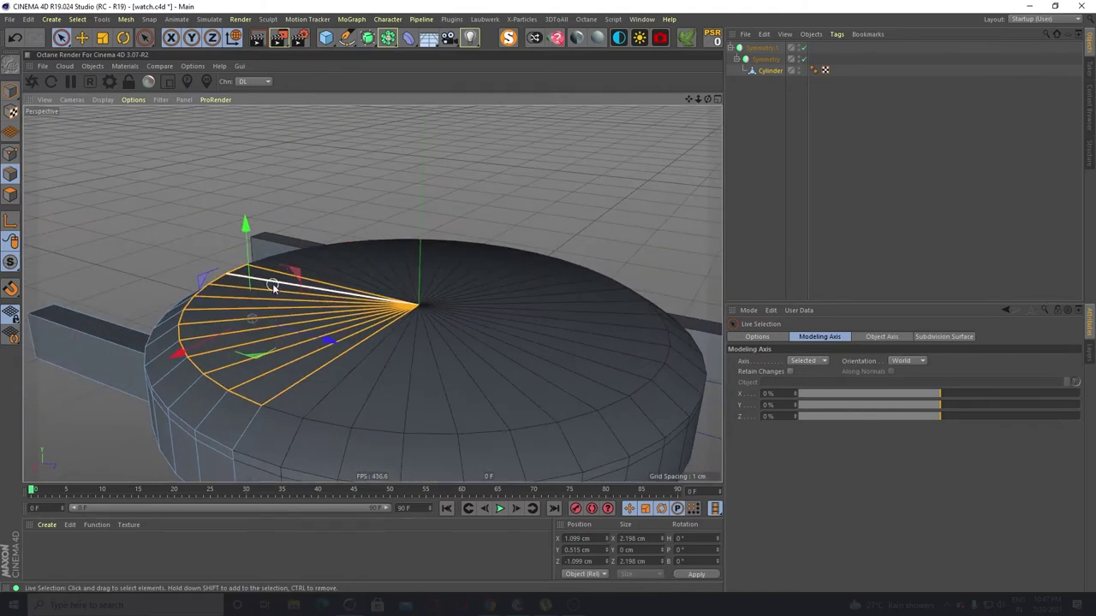
# Try extruding the selected inner top edges with offsets of -0.3 cm and 0.52 cm
pyautogui.rightClick(319, 322)
pyautogui.press('d')
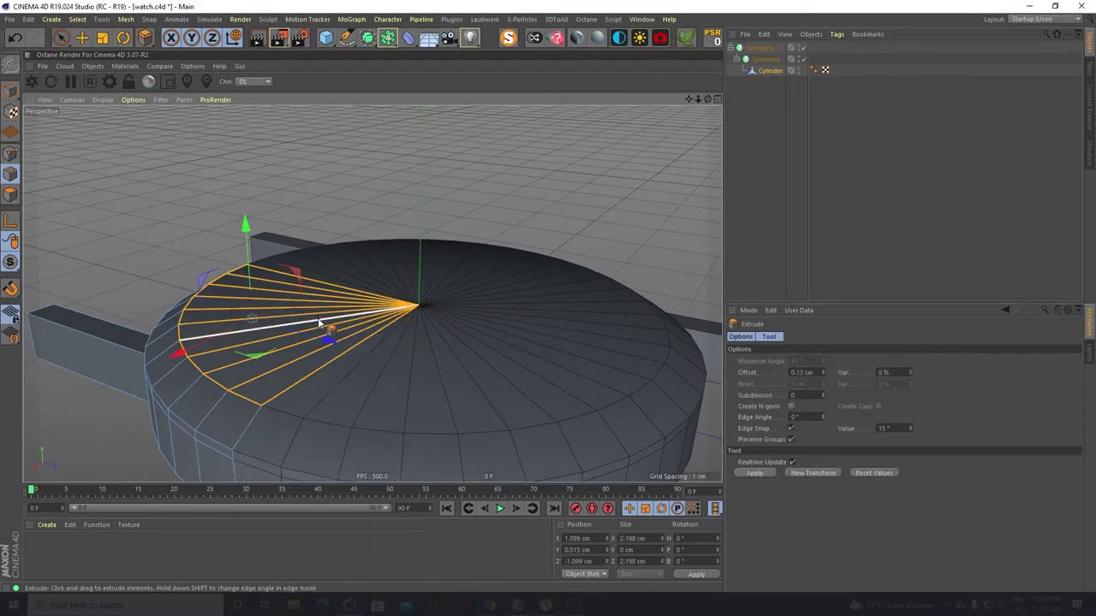
pyautogui.moveTo(319, 322); pyautogui.dragTo(319, 322)
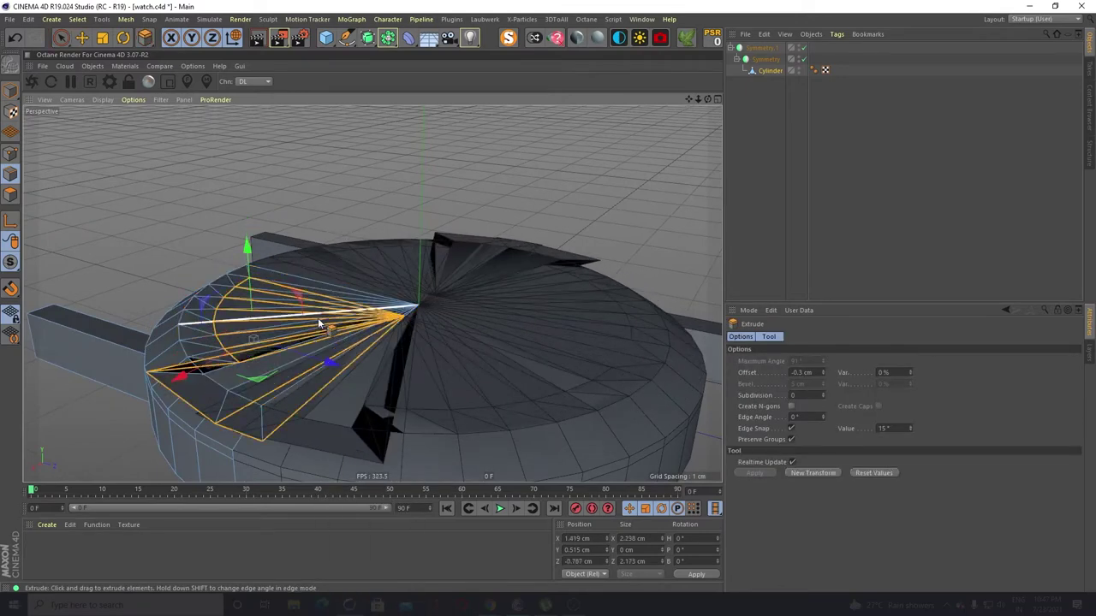
pyautogui.hotkey('ctrl', 'z')
pyautogui.scroll(-2, 317, 313)
pyautogui.keyDown('alt'); pyautogui.moveTo(283, 367); pyautogui.dragTo(293, 351); pyautogui.keyUp('alt')
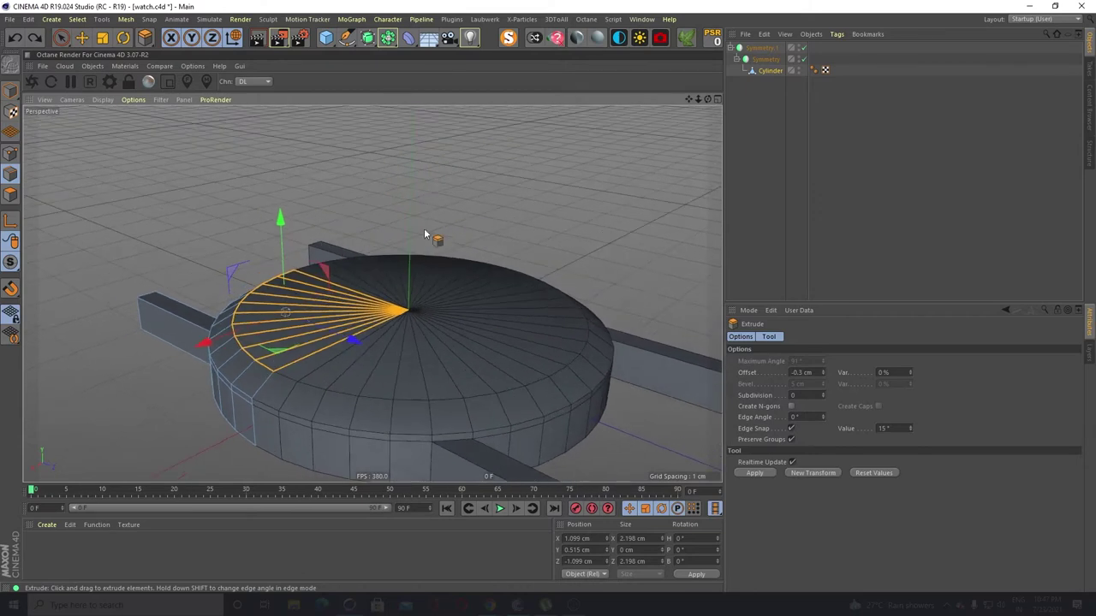
pyautogui.moveTo(425, 232); pyautogui.dragTo(443, 219)
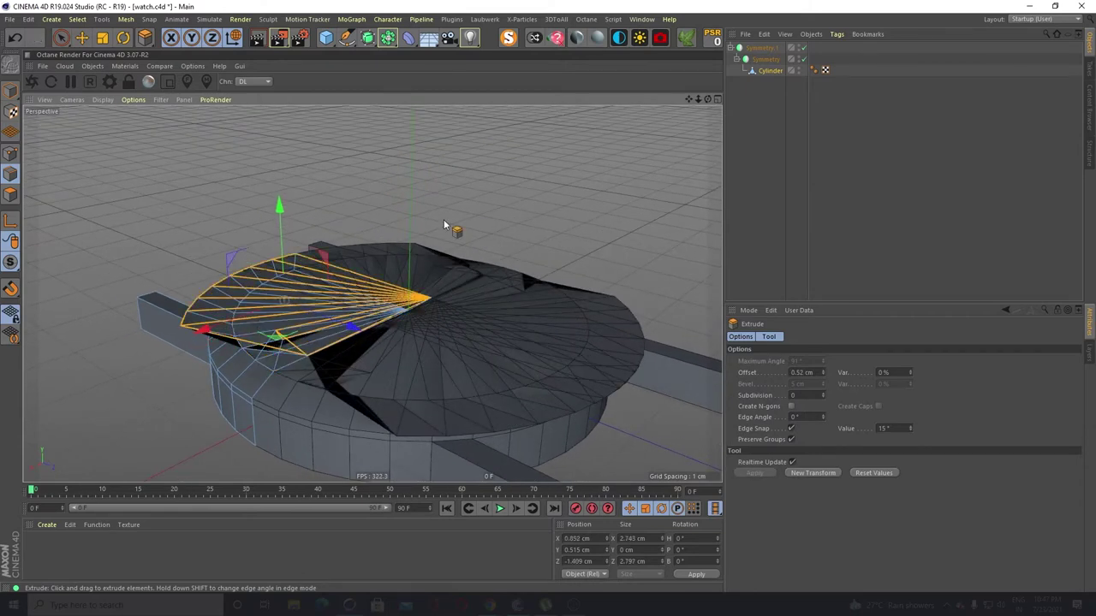
pyautogui.hotkey('ctrl', 'z')
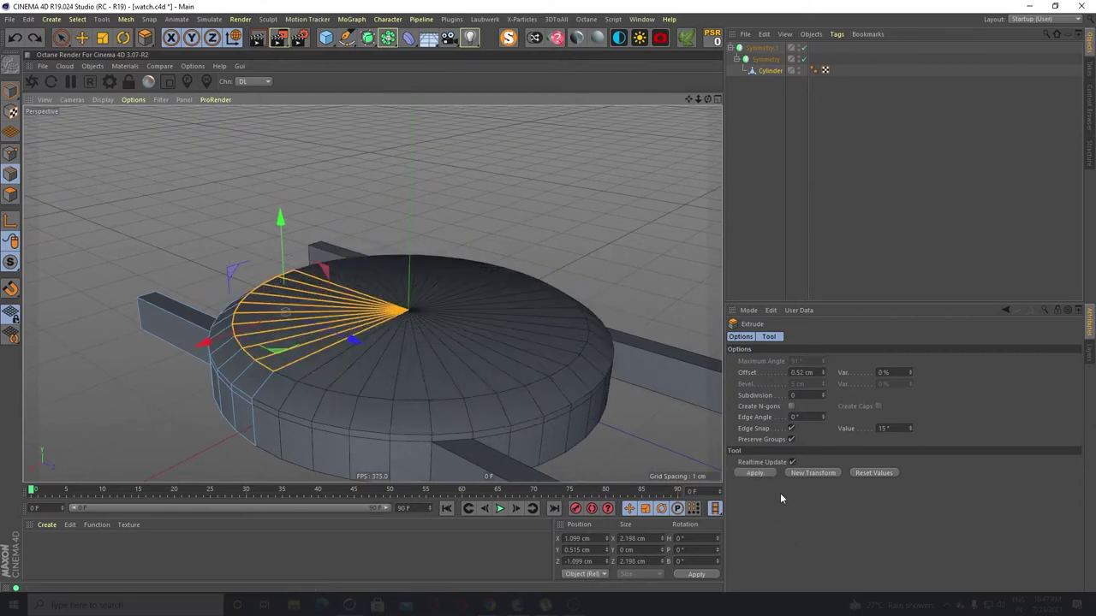
# Turn off Preserve Groups and try extruding the inner top edges again with an offset of about 0.48 cm
pyautogui.click(791, 439)
pyautogui.moveTo(559, 237); pyautogui.dragTo(581, 228)
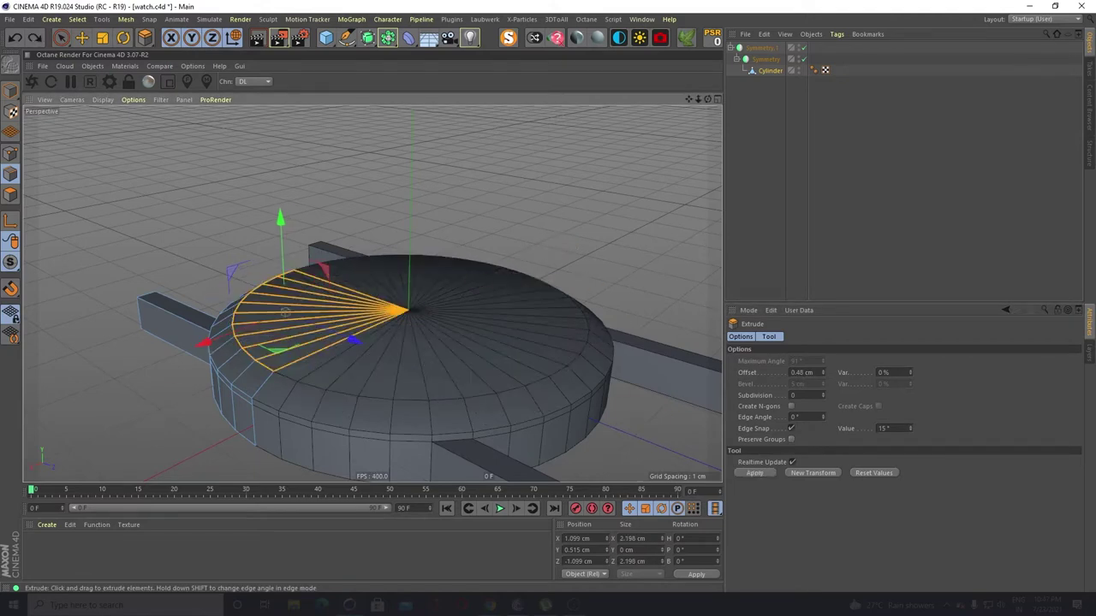
pyautogui.moveTo(305, 235)
pyautogui.mouseDown()
pyautogui.moveTo(289, 223)
pyautogui.moveTo(284, 237)
pyautogui.mouseUp()
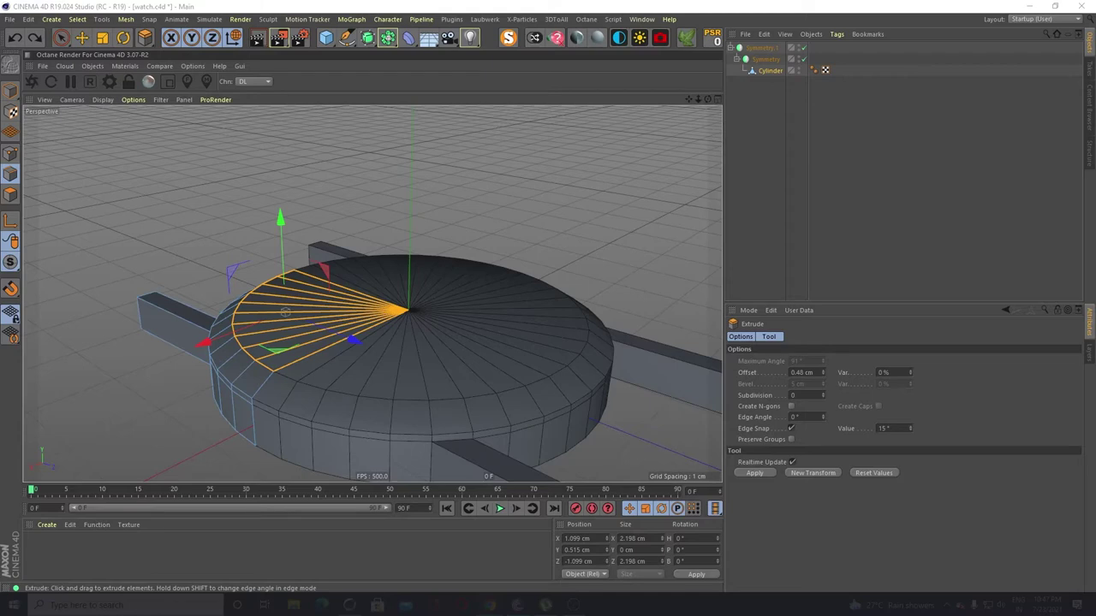
# Switch to polygon editing and select only the quarter's top faces that lie inside the rim loop
pyautogui.click(11, 195)
pyautogui.keyDown('alt'); pyautogui.moveTo(73, 261); pyautogui.dragTo(107, 313); pyautogui.keyUp('alt')
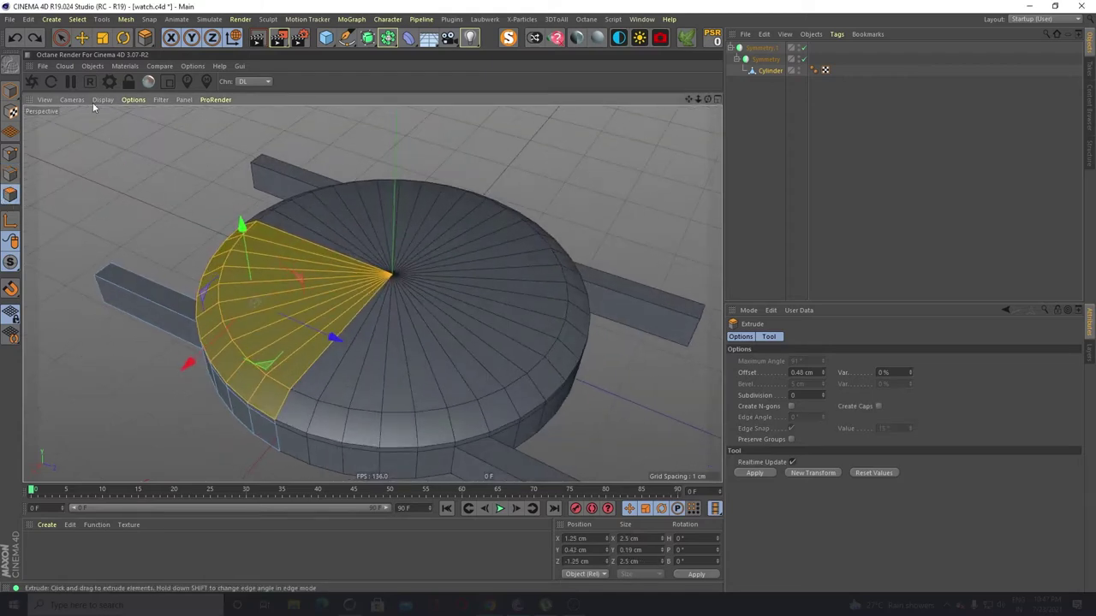
pyautogui.click(61, 37)
pyautogui.moveTo(298, 260); pyautogui.dragTo(323, 319)
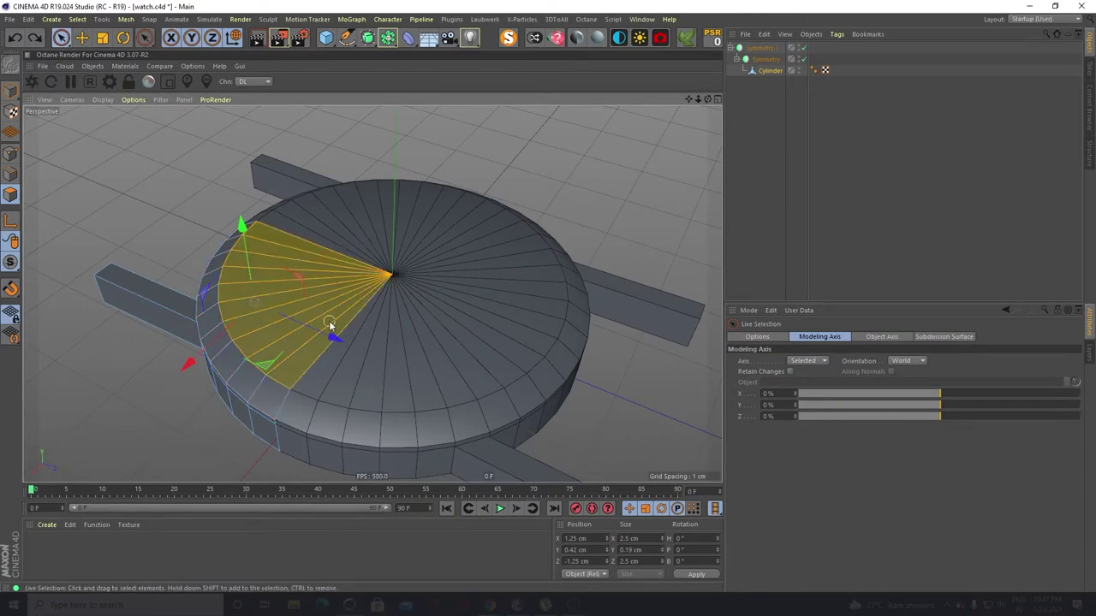
pyautogui.keyDown('alt'); pyautogui.moveTo(60, 332); pyautogui.dragTo(76, 303); pyautogui.keyUp('alt')
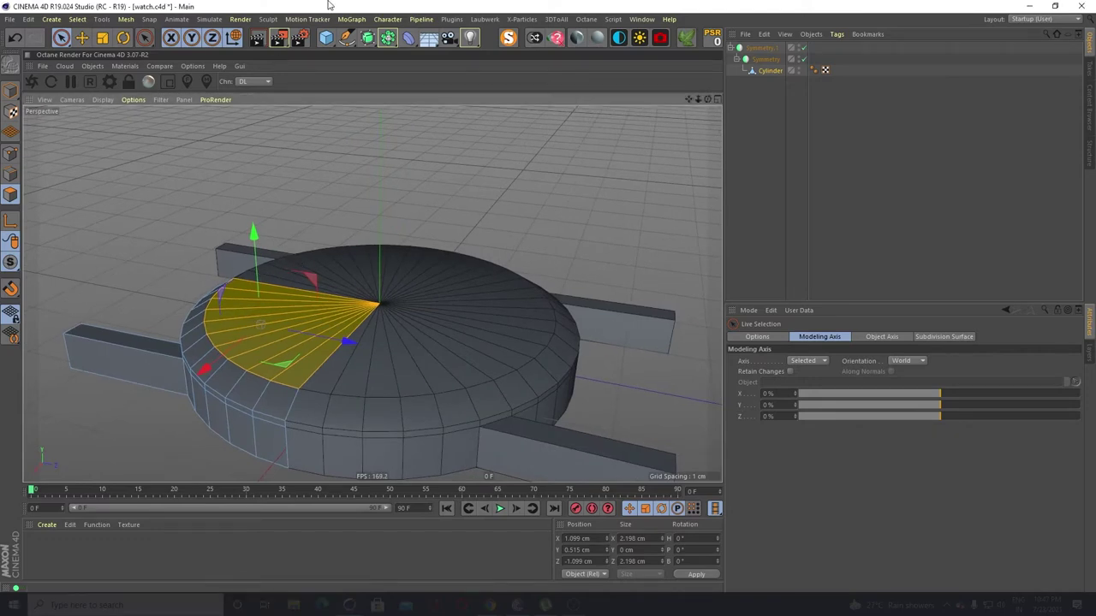
# Try extruding the selected top faces with Preserve Groups off, using offsets of 0.27 cm, -0.18 cm and -0.11 cm
pyautogui.press('m')
pyautogui.press('Escape')
pyautogui.press('t')
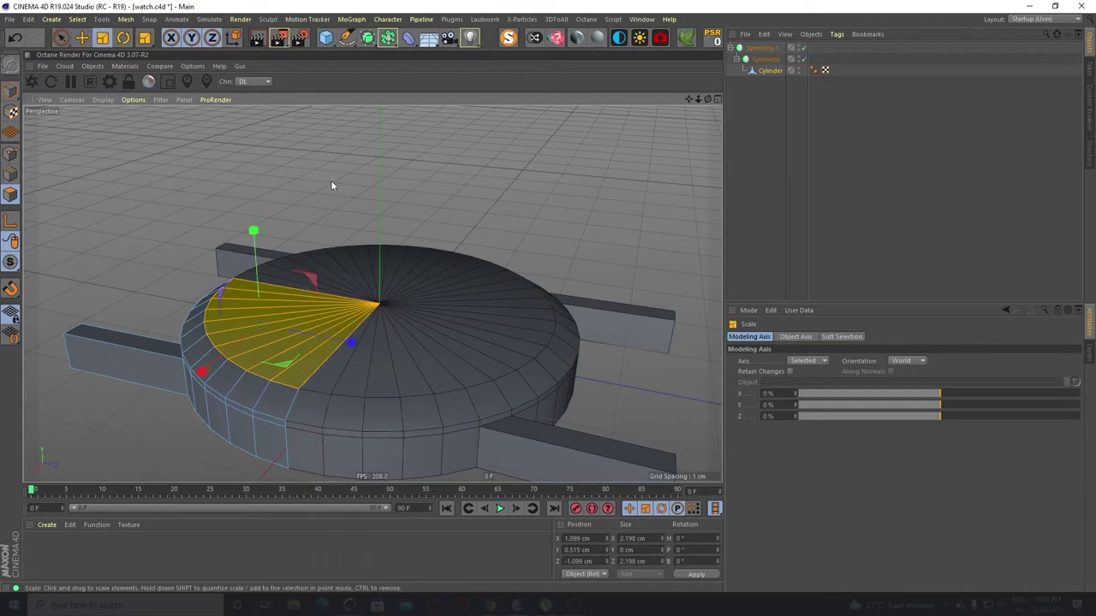
pyautogui.press('m')
pyautogui.press('t')
pyautogui.moveTo(331, 181); pyautogui.dragTo(368, 182)
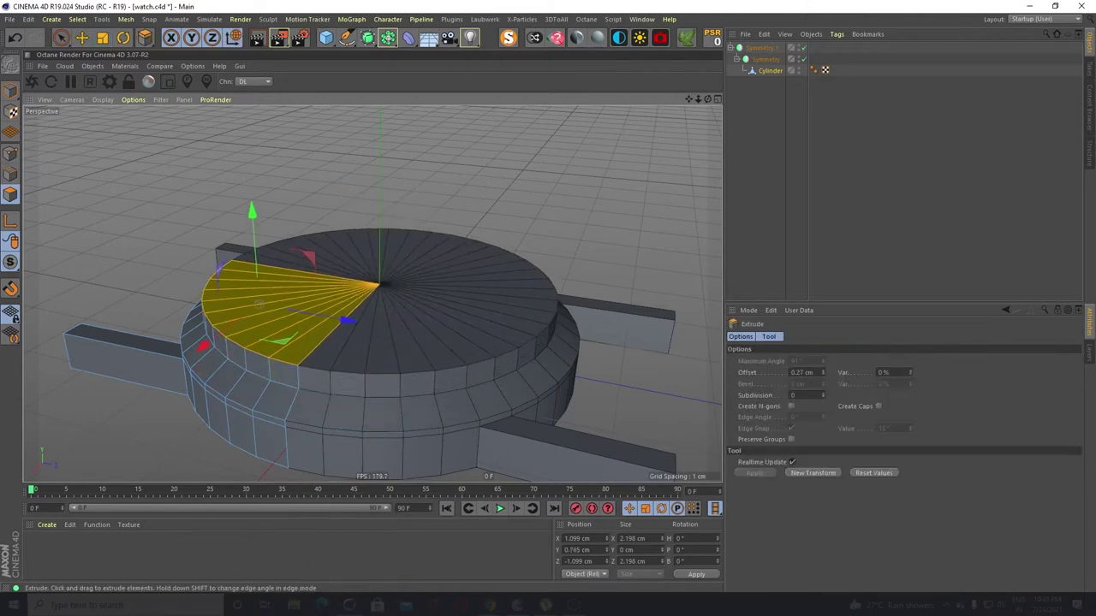
pyautogui.moveTo(257, 303); pyautogui.dragTo(251, 402)
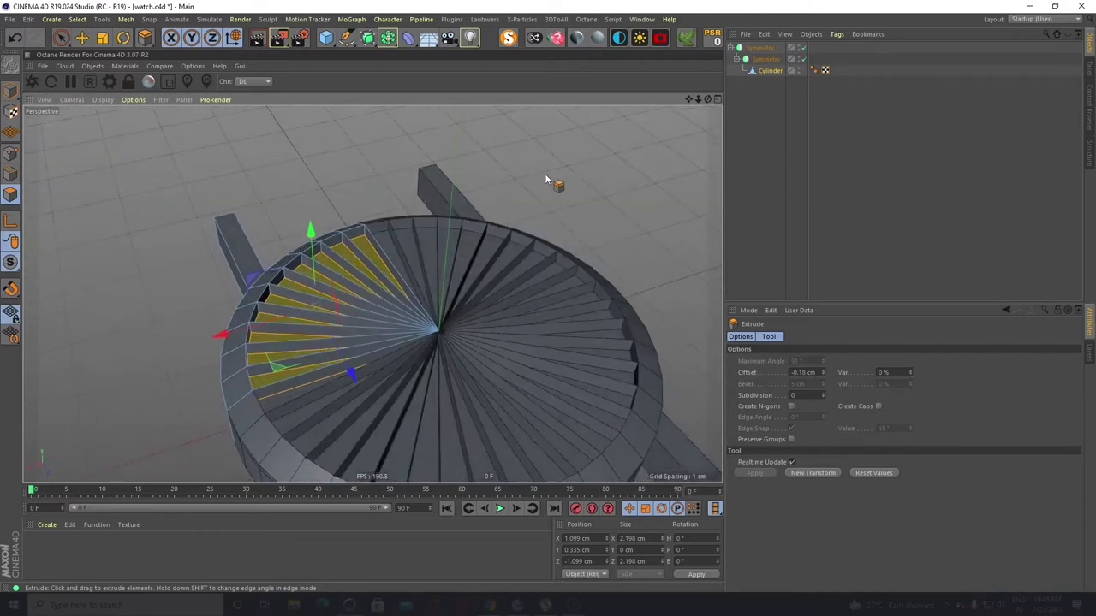
pyautogui.hotkey('ctrl', 'z')
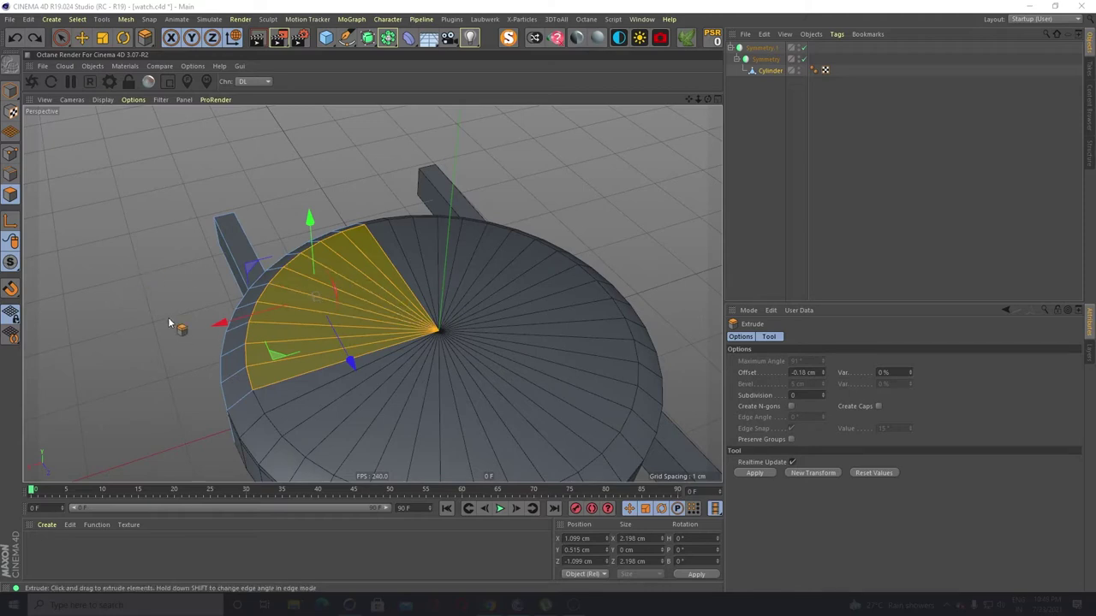
pyautogui.keyDown('alt'); pyautogui.moveTo(128, 299); pyautogui.dragTo(128, 260); pyautogui.keyUp('alt')
pyautogui.moveTo(315, 221)
pyautogui.mouseDown()
pyautogui.moveTo(340, 227)
pyautogui.moveTo(301, 227)
pyautogui.mouseUp()
pyautogui.hotkey('ctrl', 'z')
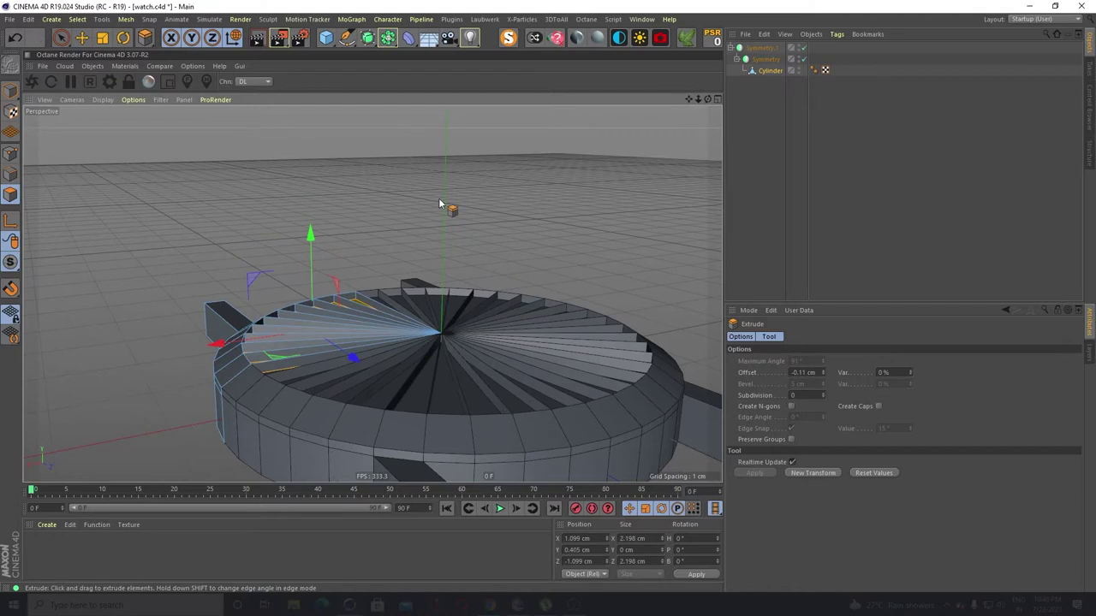
pyautogui.hotkey('ctrl', 'z')
# Recess the selected top faces with Preserve Groups on and an Extrude offset of -0.18 cm, adjusting them to Y 0.332 cm
pyautogui.click(793, 441)
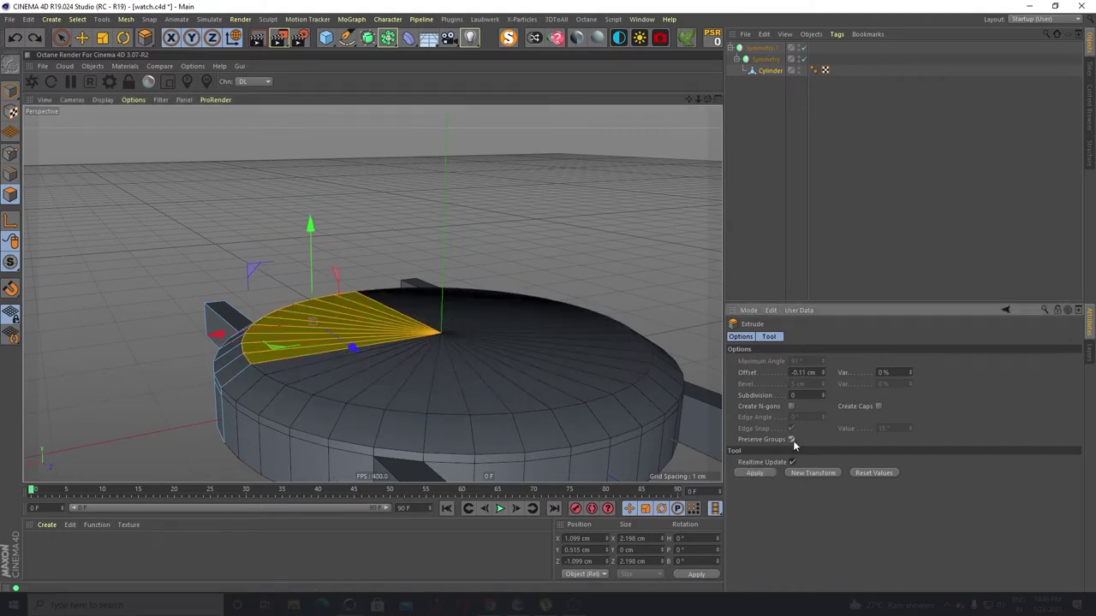
pyautogui.moveTo(483, 261)
pyautogui.mouseDown()
pyautogui.moveTo(500, 261)
pyautogui.moveTo(456, 261)
pyautogui.moveTo(483, 267)
pyautogui.mouseUp()
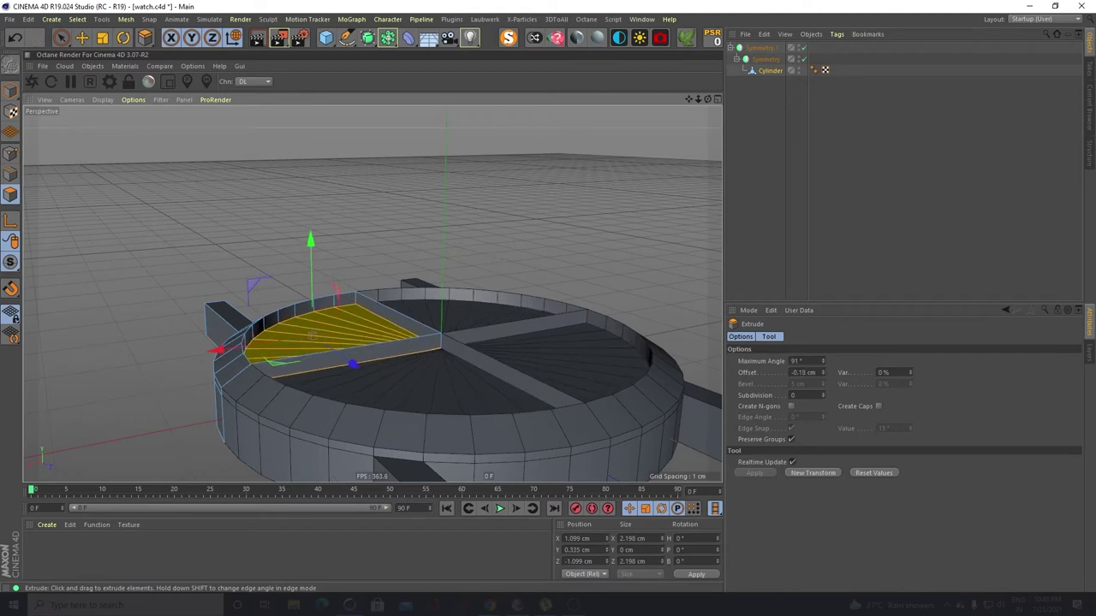
pyautogui.click(537, 223)
pyautogui.moveTo(310, 247)
pyautogui.mouseDown()
pyautogui.moveTo(315, 257)
pyautogui.moveTo(315, 244)
pyautogui.mouseUp()
# Delete the two inner wall strips that the inward extrusion left along the mirror planes
pyautogui.keyDown('alt'); pyautogui.moveTo(245, 312); pyautogui.dragTo(232, 345); pyautogui.keyUp('alt')
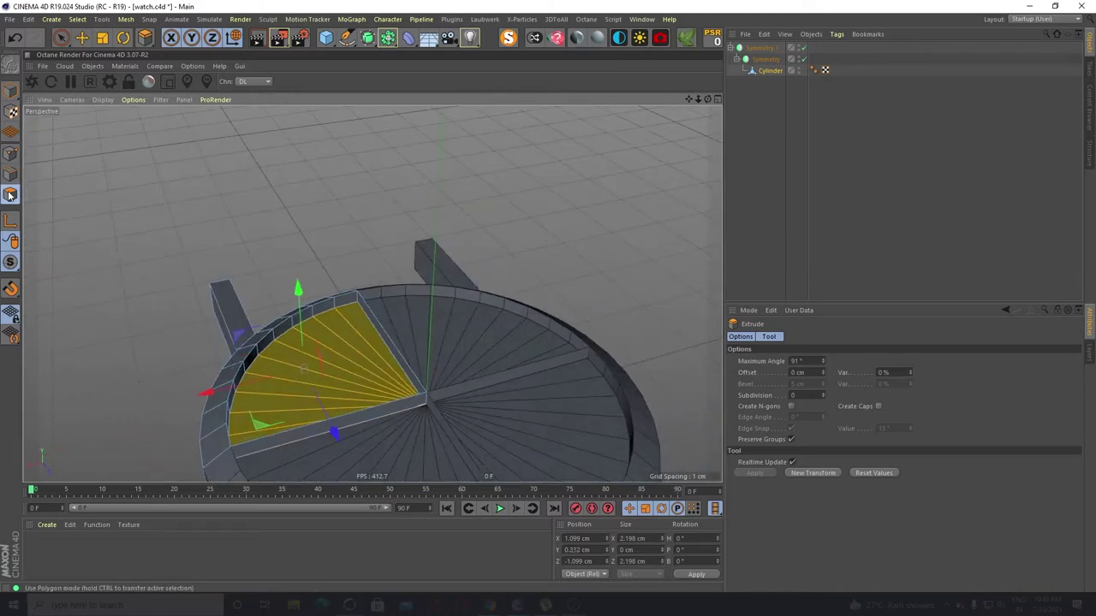
pyautogui.click(60, 37)
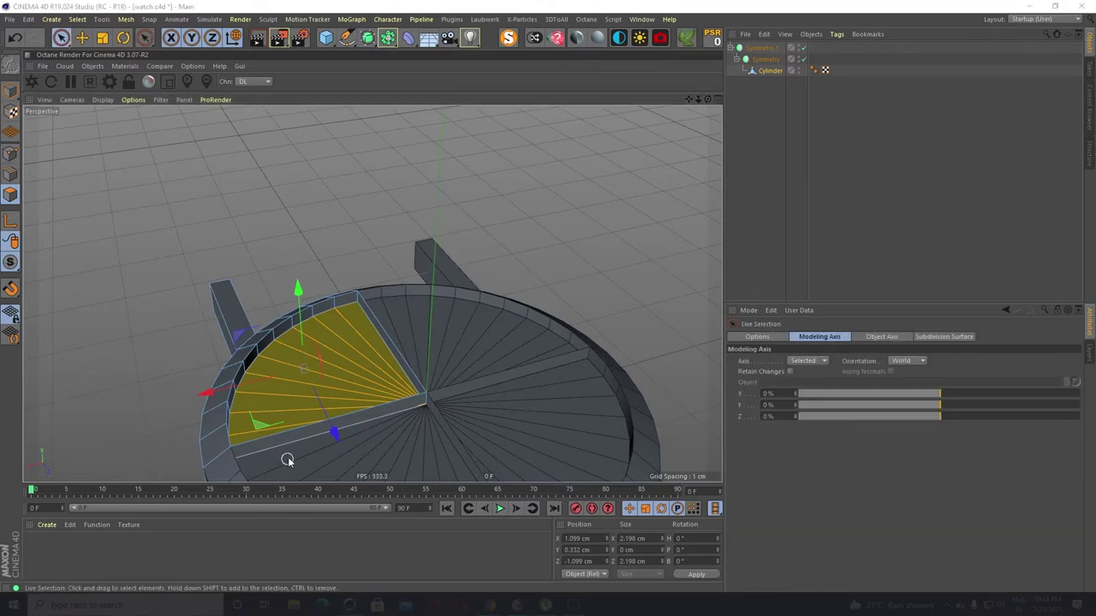
pyautogui.click(372, 414)
pyautogui.click(625, 161)
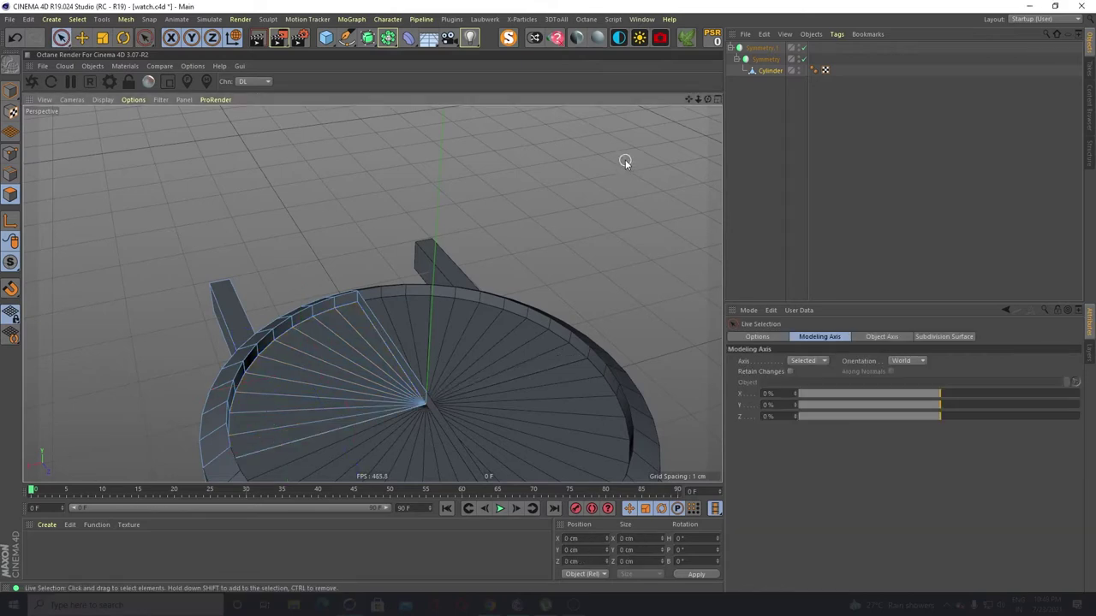
pyautogui.click(393, 341)
pyautogui.click(413, 202)
# Select the quarter's recessed dial faces and try shifting them vertically
pyautogui.scroll(-5, 413, 202)
pyautogui.keyDown('alt'); pyautogui.moveTo(305, 318); pyautogui.dragTo(363, 320); pyautogui.keyUp('alt')
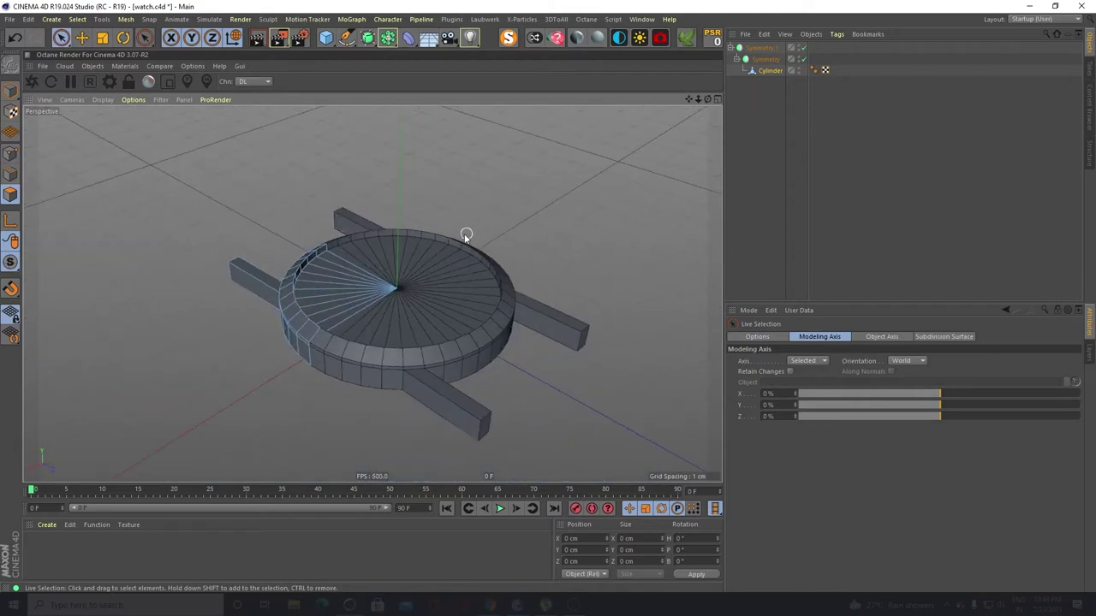
pyautogui.keyDown('alt'); pyautogui.moveTo(465, 236); pyautogui.dragTo(327, 210); pyautogui.keyUp('alt')
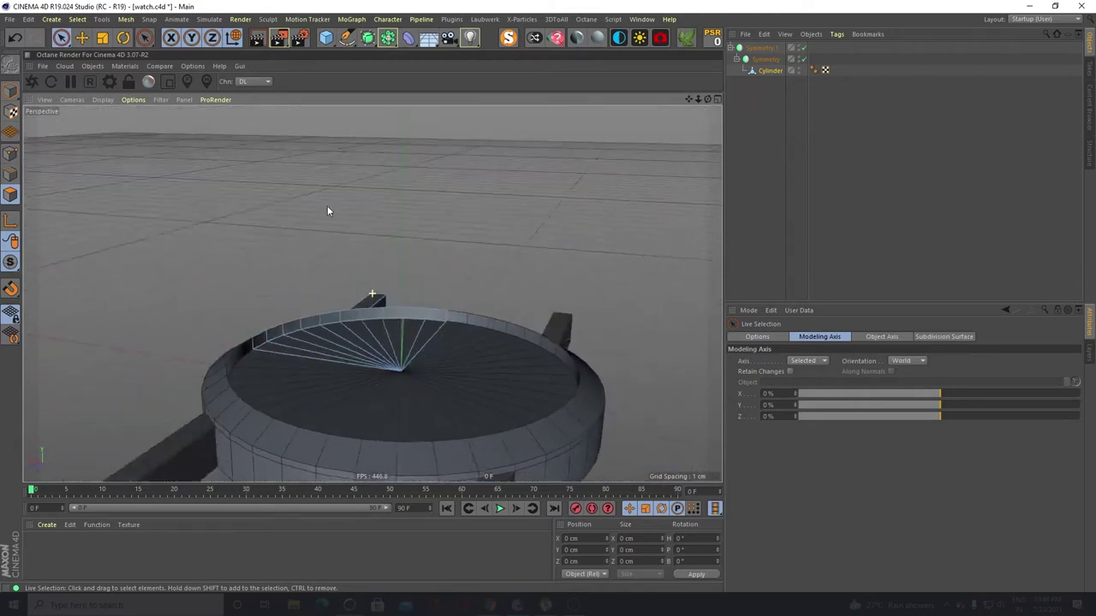
pyautogui.keyDown('alt'); pyautogui.moveTo(547, 335); pyautogui.dragTo(676, 327); pyautogui.keyUp('alt')
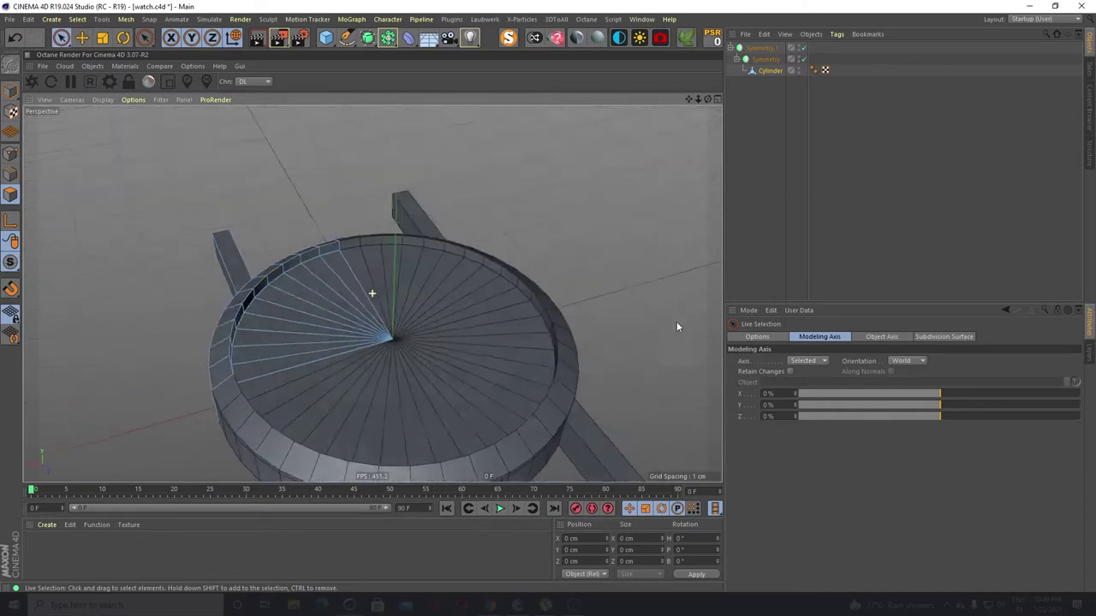
pyautogui.moveTo(343, 277)
pyautogui.mouseDown()
pyautogui.moveTo(338, 265)
pyautogui.moveTo(286, 349)
pyautogui.moveTo(320, 288)
pyautogui.moveTo(395, 258)
pyautogui.moveTo(377, 254)
pyautogui.mouseUp()
pyautogui.moveTo(283, 232); pyautogui.dragTo(290, 239)
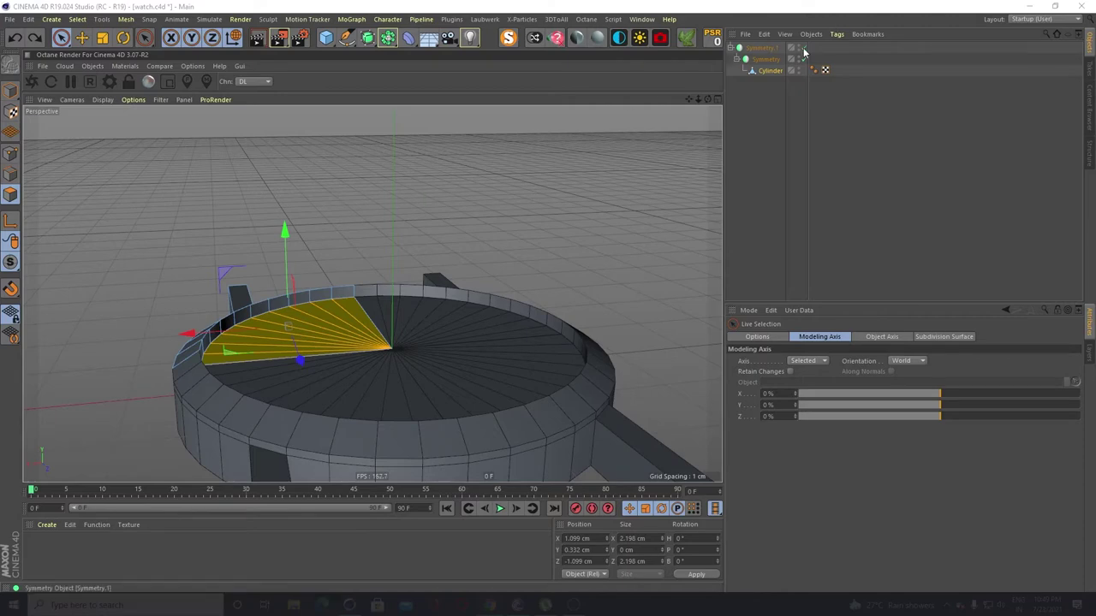
# Switch off both Symmetry objects, clear the face selection and inspect the open inside of the case quarter
pyautogui.keyDown('alt'); pyautogui.moveTo(600, 146); pyautogui.dragTo(479, 330); pyautogui.keyUp('alt')
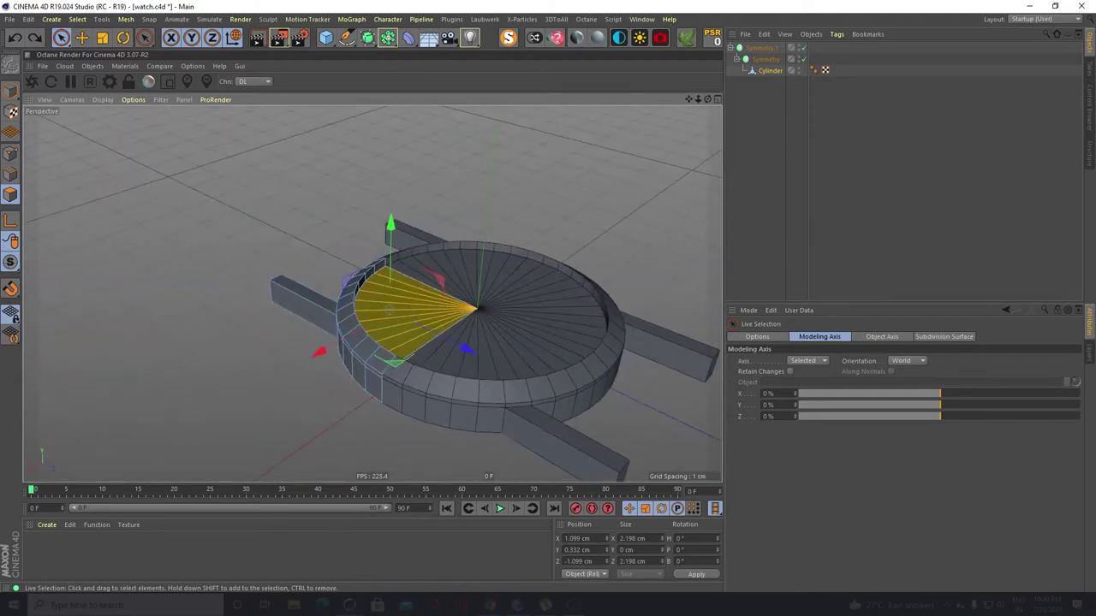
pyautogui.keyDown('alt'); pyautogui.moveTo(283, 360); pyautogui.dragTo(449, 304); pyautogui.keyUp('alt')
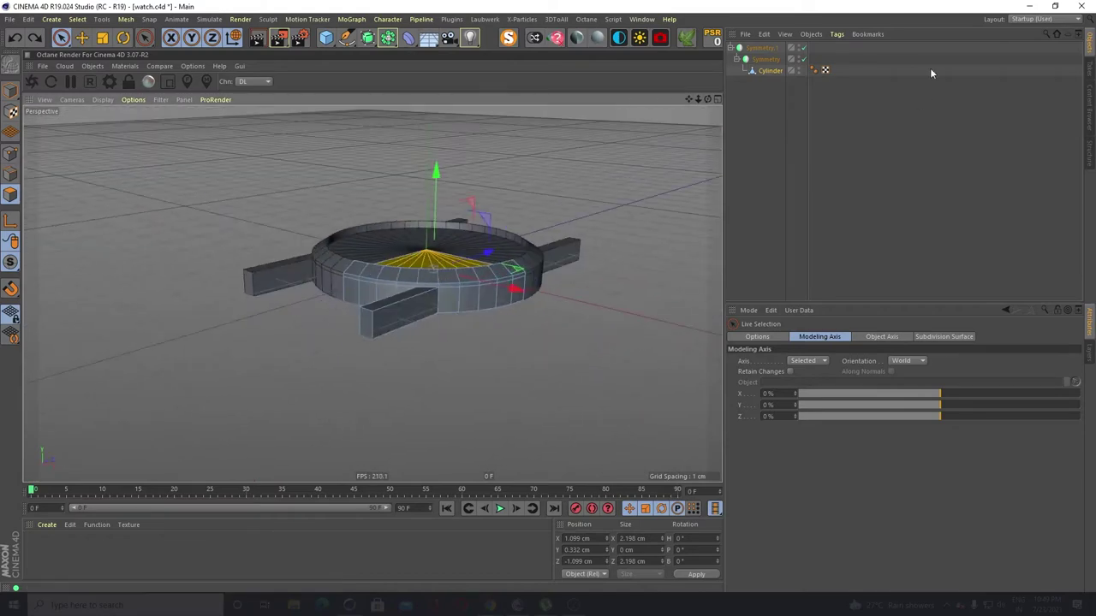
pyautogui.click(804, 58)
pyautogui.click(804, 47)
pyautogui.keyDown('alt'); pyautogui.moveTo(497, 256); pyautogui.dragTo(262, 300); pyautogui.keyUp('alt')
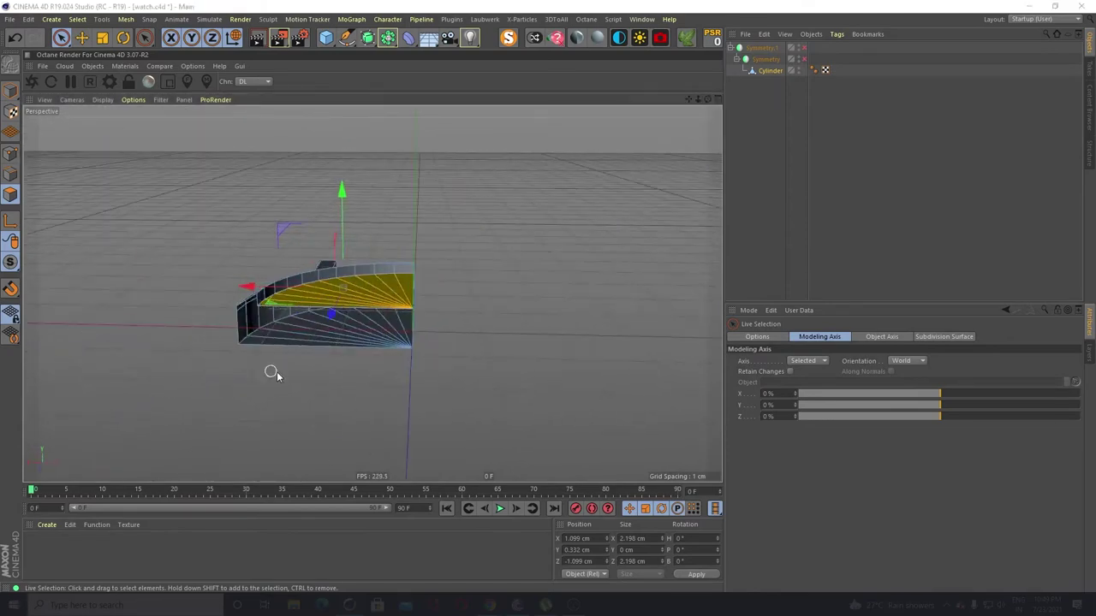
pyautogui.scroll(4, 327, 323)
pyautogui.click(649, 220)
pyautogui.keyDown('alt'); pyautogui.moveTo(371, 293); pyautogui.dragTo(599, 315); pyautogui.keyUp('alt')
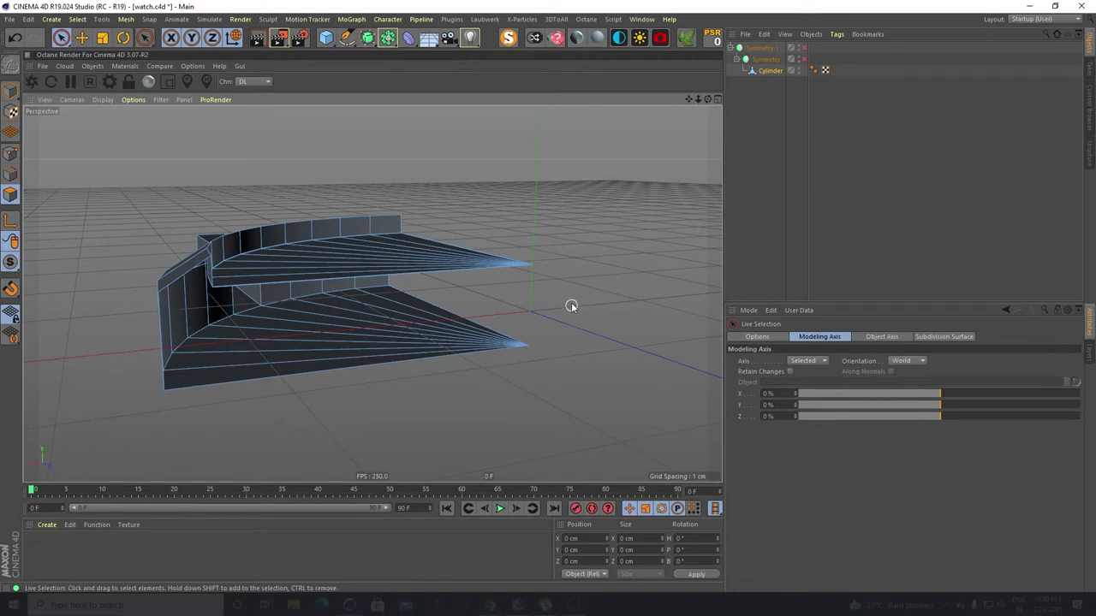
# Add a loop cut across the case quarter's underside faces near the outer rim, at about 88.5% offset
pyautogui.scroll(-5, 528, 296)
pyautogui.scroll(5, 301, 216)
pyautogui.scroll(-1, 562, 339)
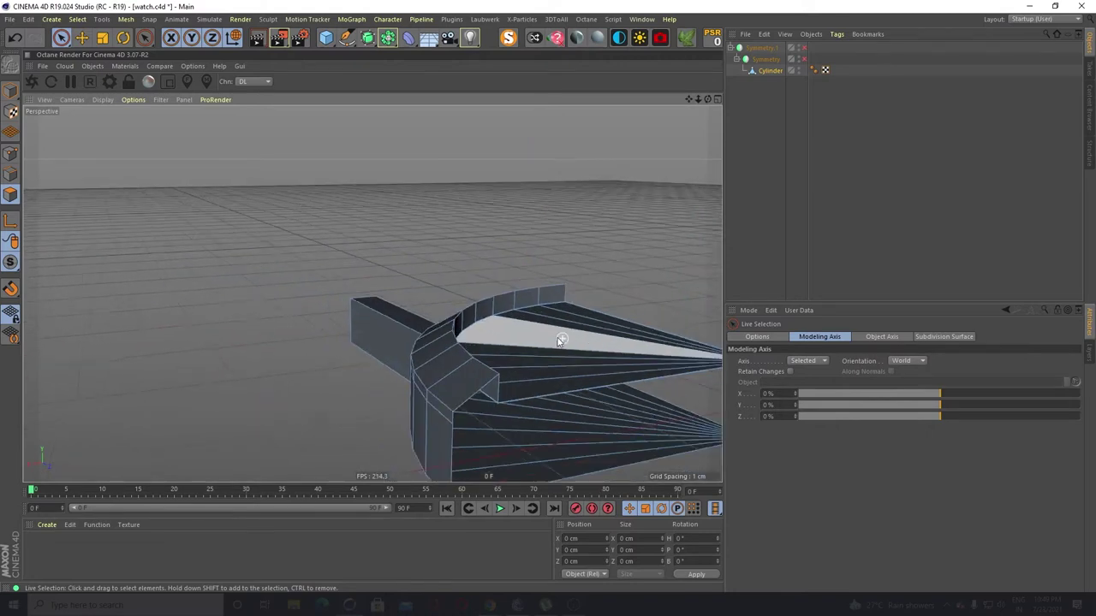
pyautogui.scroll(-2, 558, 341)
pyautogui.rightClick(531, 328)
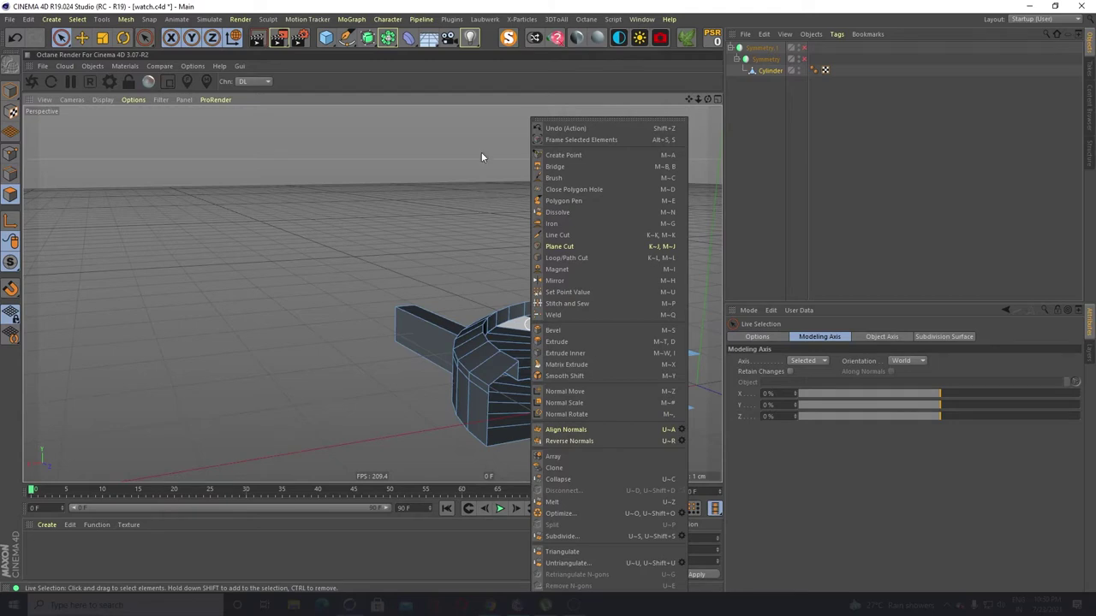
pyautogui.click(453, 167)
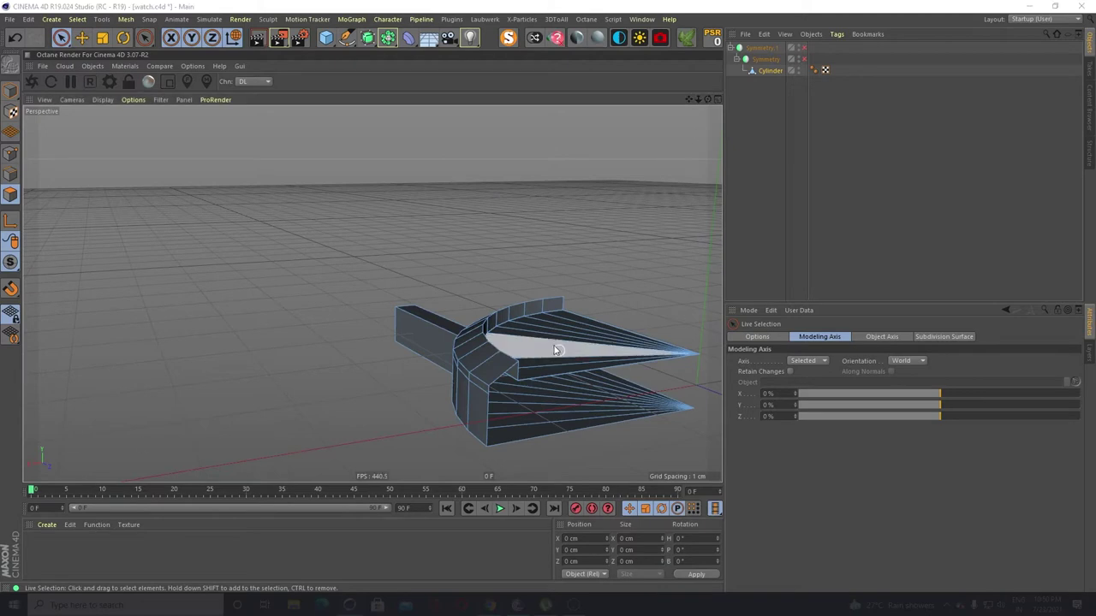
pyautogui.keyDown('alt'); pyautogui.moveTo(320, 387); pyautogui.dragTo(332, 306); pyautogui.keyUp('alt')
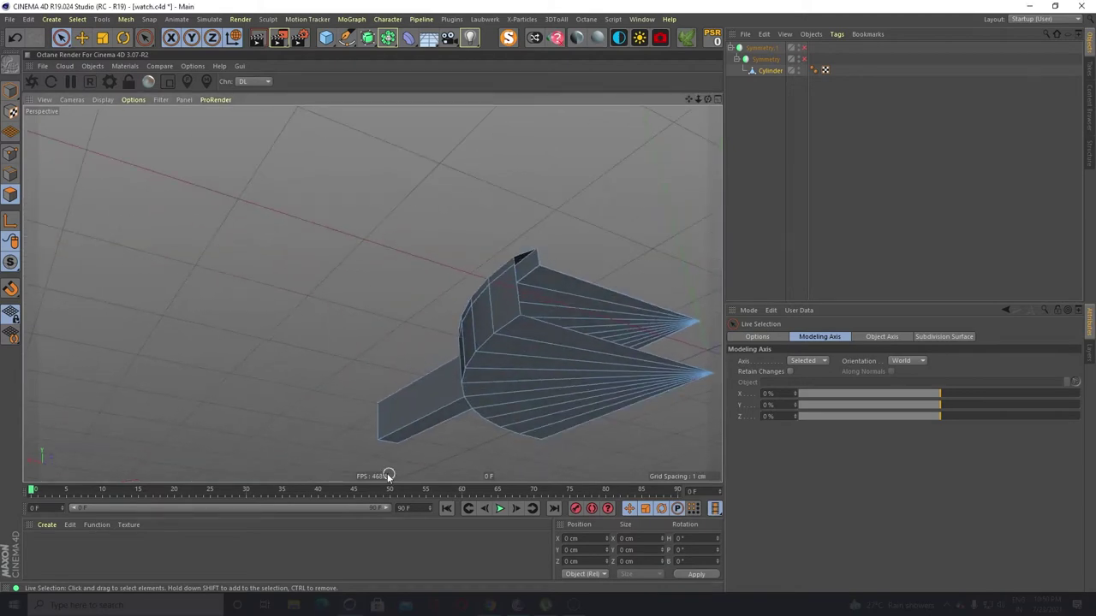
pyautogui.keyDown('alt'); pyautogui.moveTo(384, 471); pyautogui.dragTo(363, 441); pyautogui.keyUp('alt')
pyautogui.rightClick(521, 356)
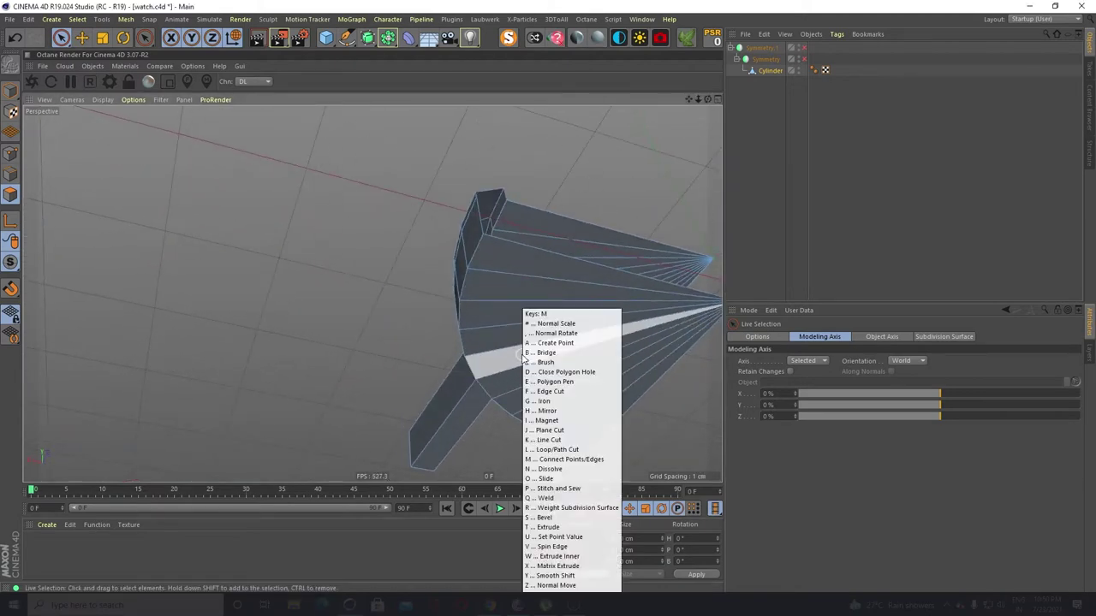
pyautogui.click(522, 355)
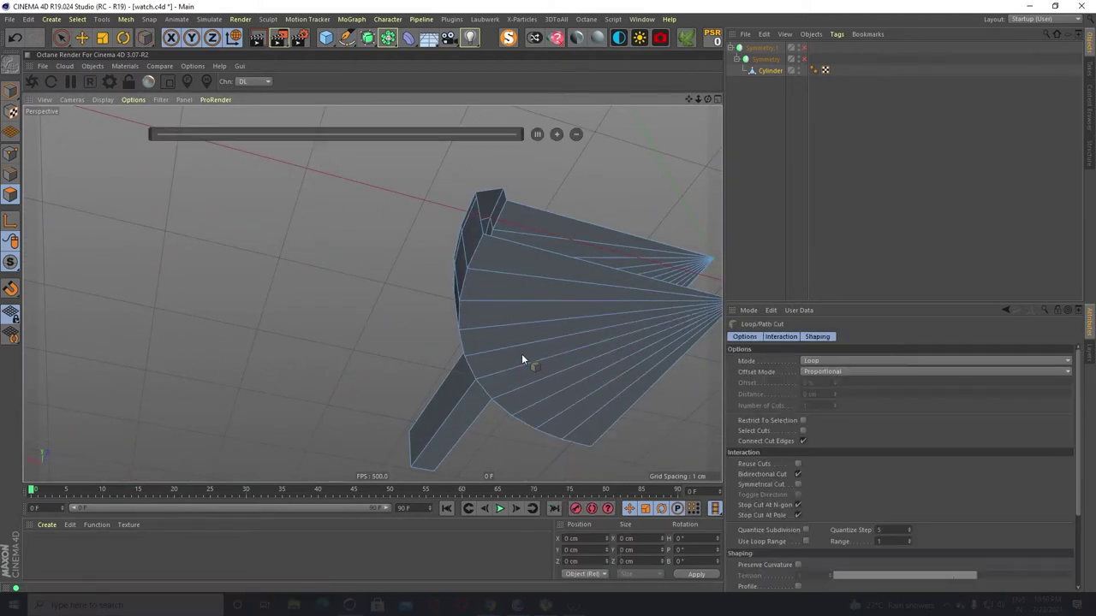
pyautogui.click(491, 323)
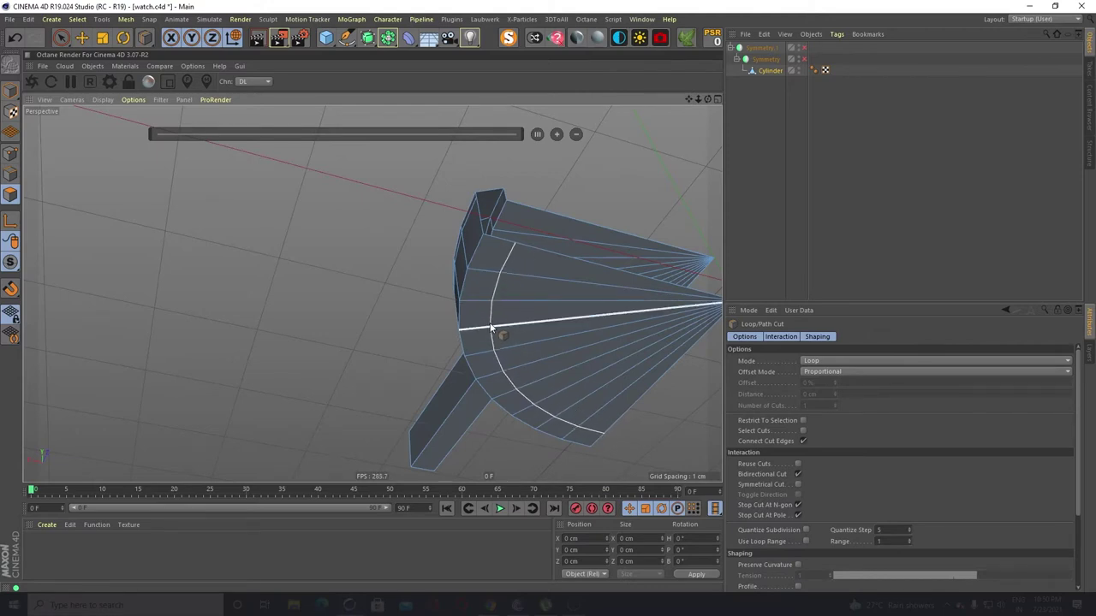
pyautogui.keyDown('alt'); pyautogui.moveTo(490, 323); pyautogui.dragTo(250, 314); pyautogui.keyUp('alt')
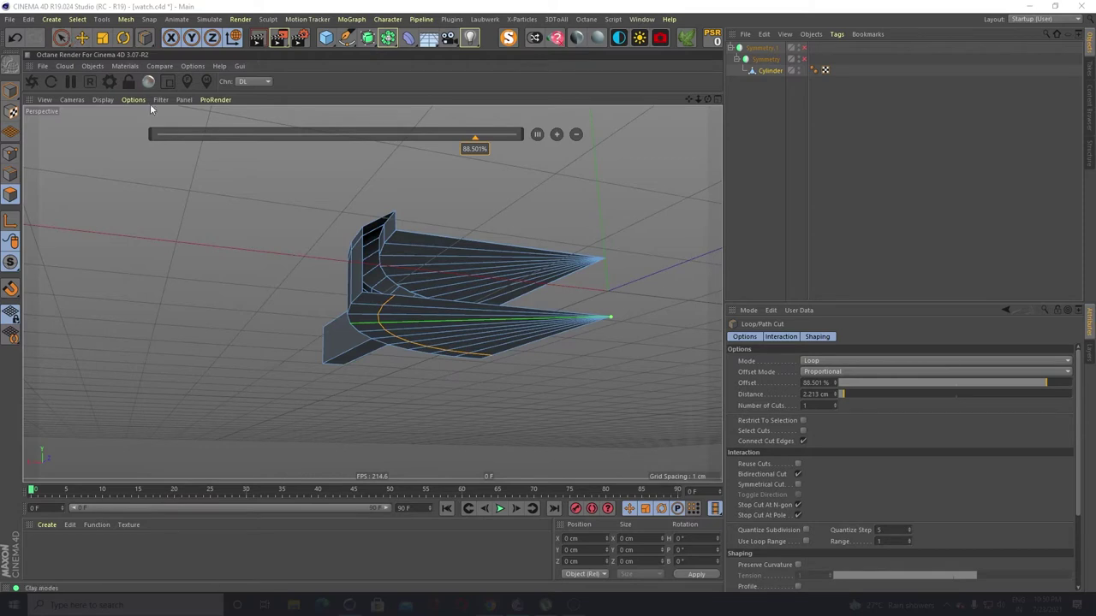
# Select all underside faces inside the new loop and lower them to about Y -0.391 cm
pyautogui.click(61, 38)
pyautogui.keyDown('alt'); pyautogui.moveTo(359, 380); pyautogui.dragTo(344, 335); pyautogui.keyUp('alt')
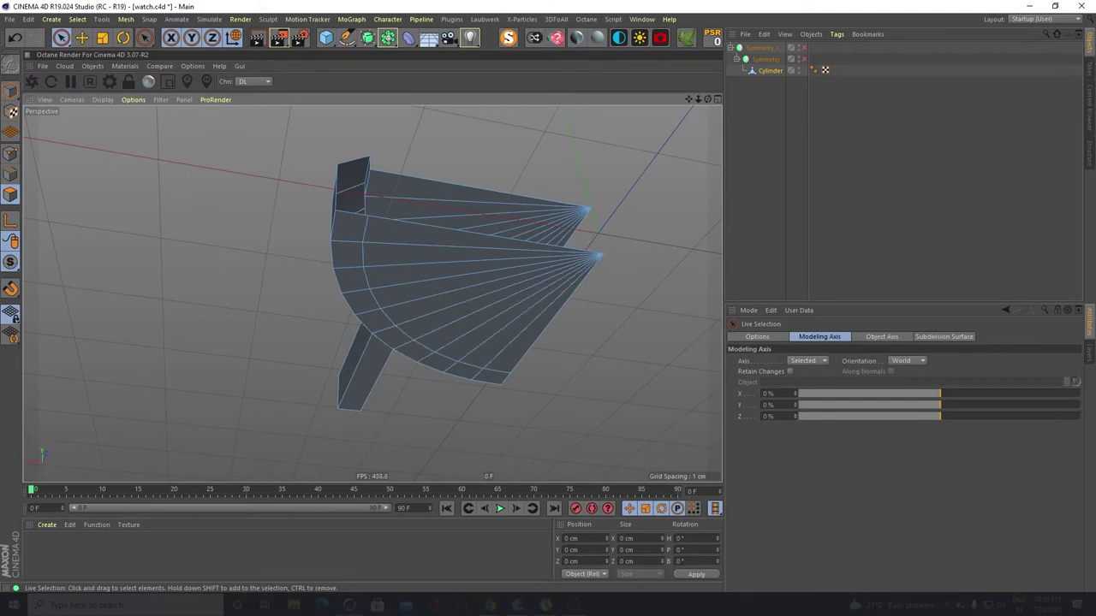
pyautogui.keyDown('alt'); pyautogui.moveTo(458, 318); pyautogui.dragTo(448, 302); pyautogui.keyUp('alt')
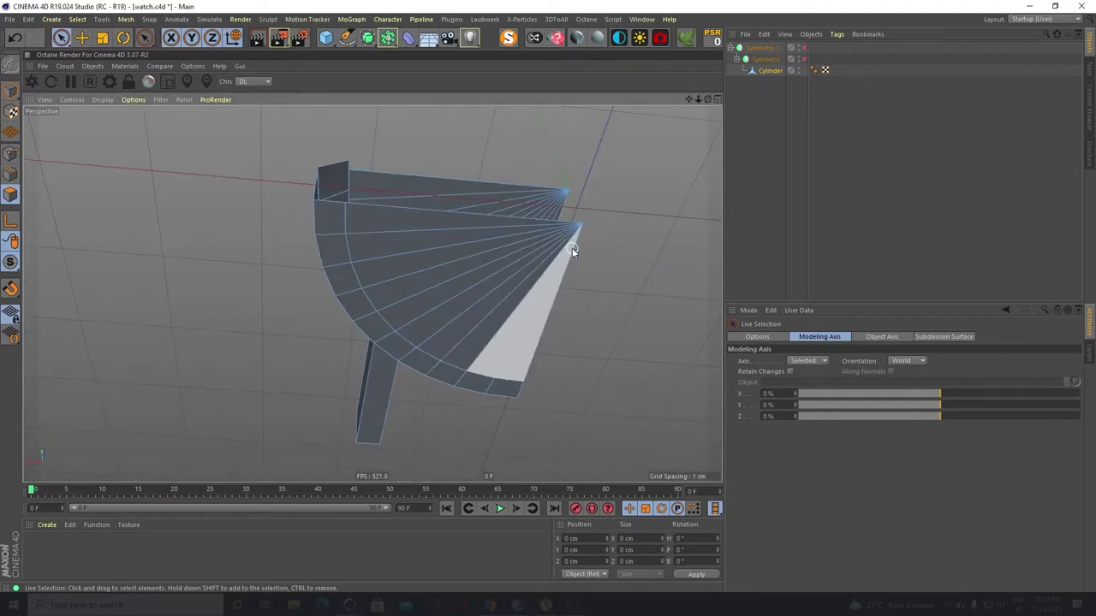
pyautogui.moveTo(566, 248); pyautogui.dragTo(543, 229)
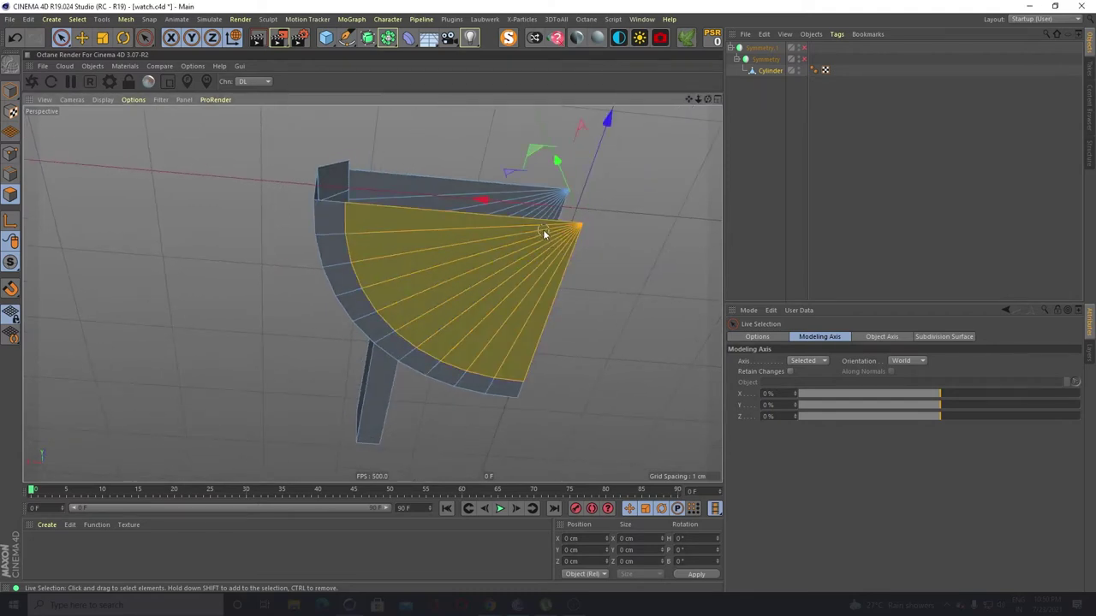
pyautogui.keyDown('alt'); pyautogui.moveTo(446, 280); pyautogui.dragTo(345, 419); pyautogui.keyUp('alt')
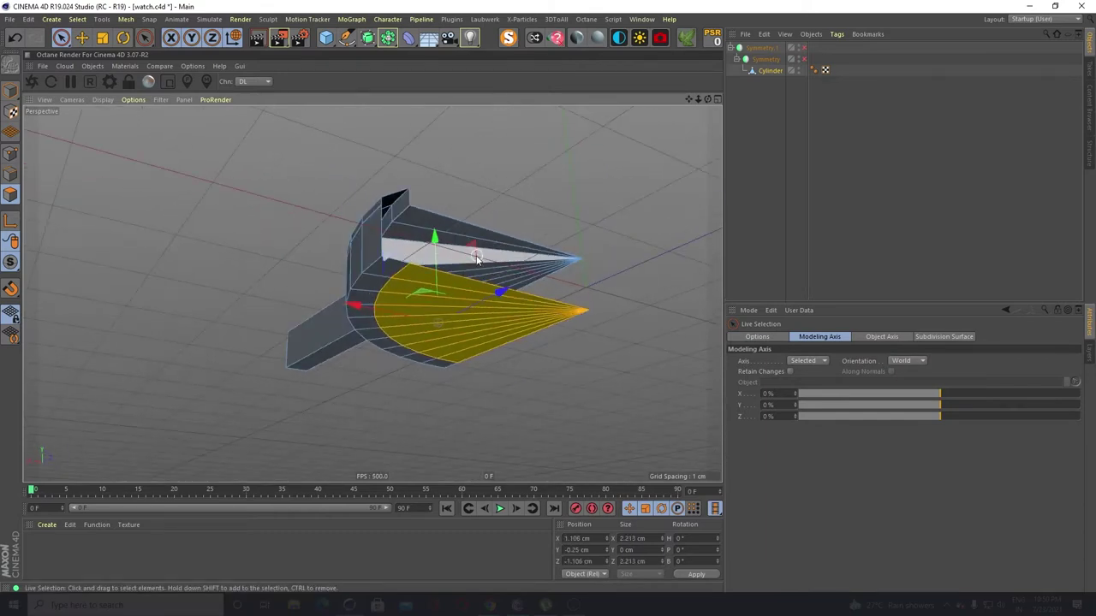
pyautogui.moveTo(434, 238); pyautogui.dragTo(440, 246)
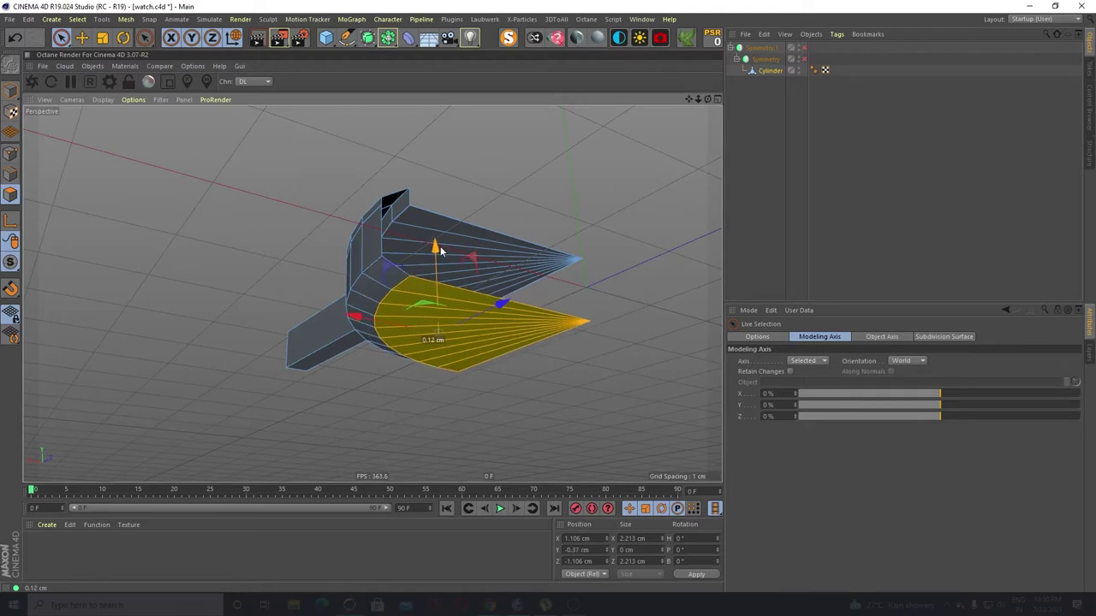
pyautogui.keyDown('alt'); pyautogui.moveTo(350, 339); pyautogui.dragTo(454, 383); pyautogui.keyUp('alt')
pyautogui.scroll(10, 454, 384)
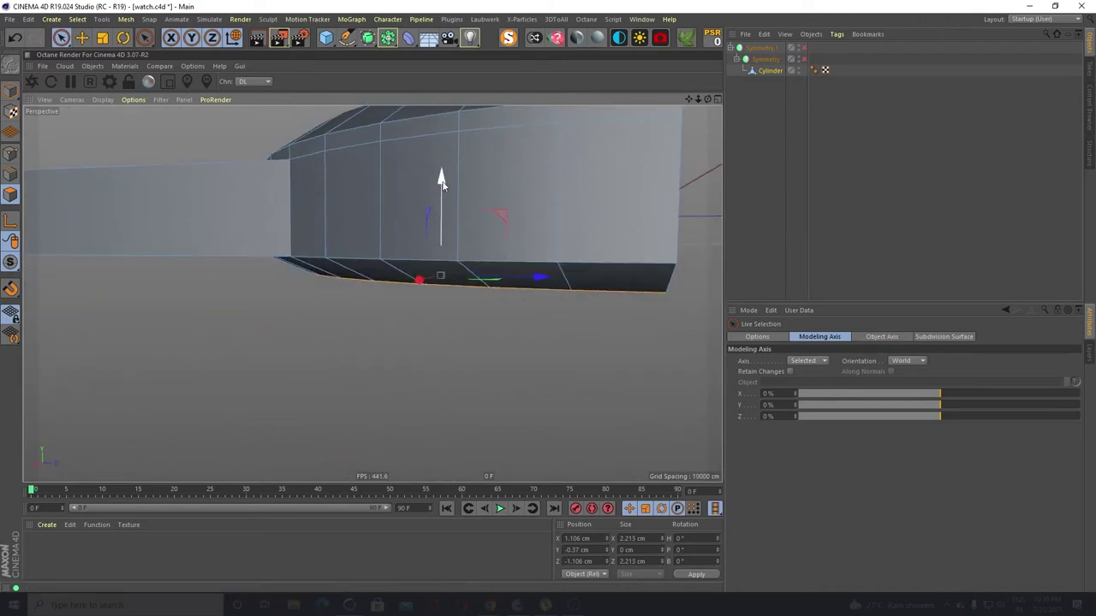
pyautogui.moveTo(442, 180); pyautogui.dragTo(441, 185)
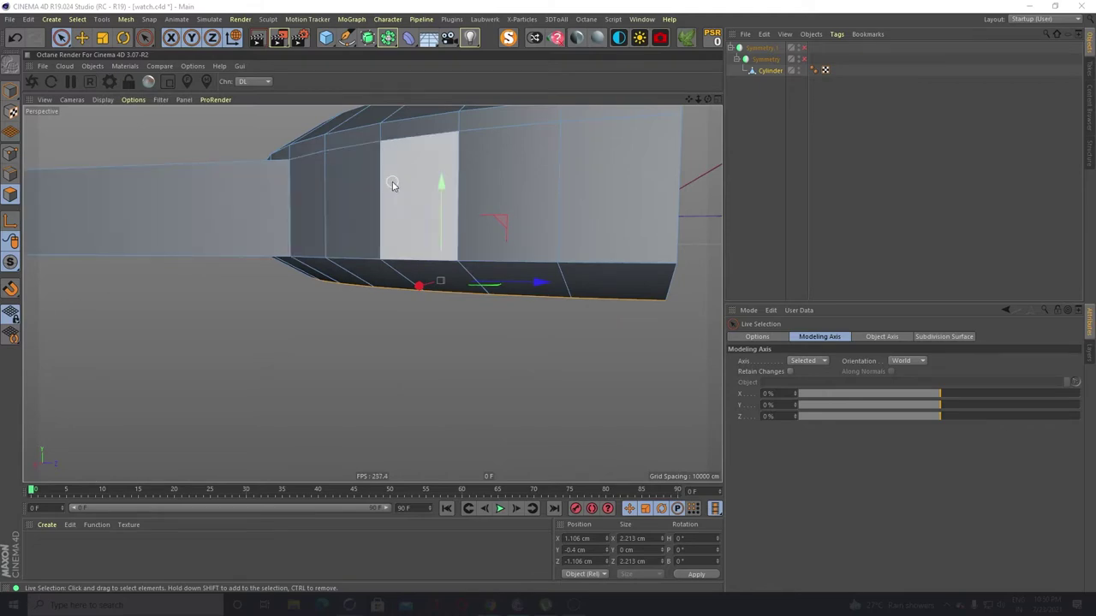
pyautogui.moveTo(440, 182); pyautogui.dragTo(441, 183)
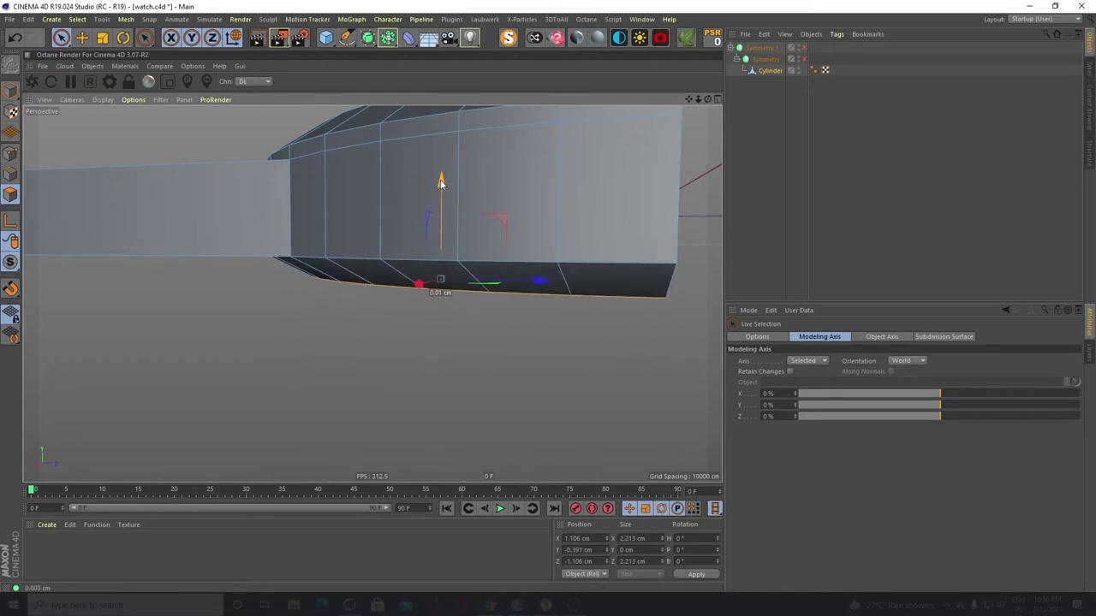
# Switch both Symmetry objects back on and inspect the complete case from its side, underside and top
pyautogui.keyDown('alt'); pyautogui.moveTo(461, 325); pyautogui.dragTo(479, 351); pyautogui.keyUp('alt')
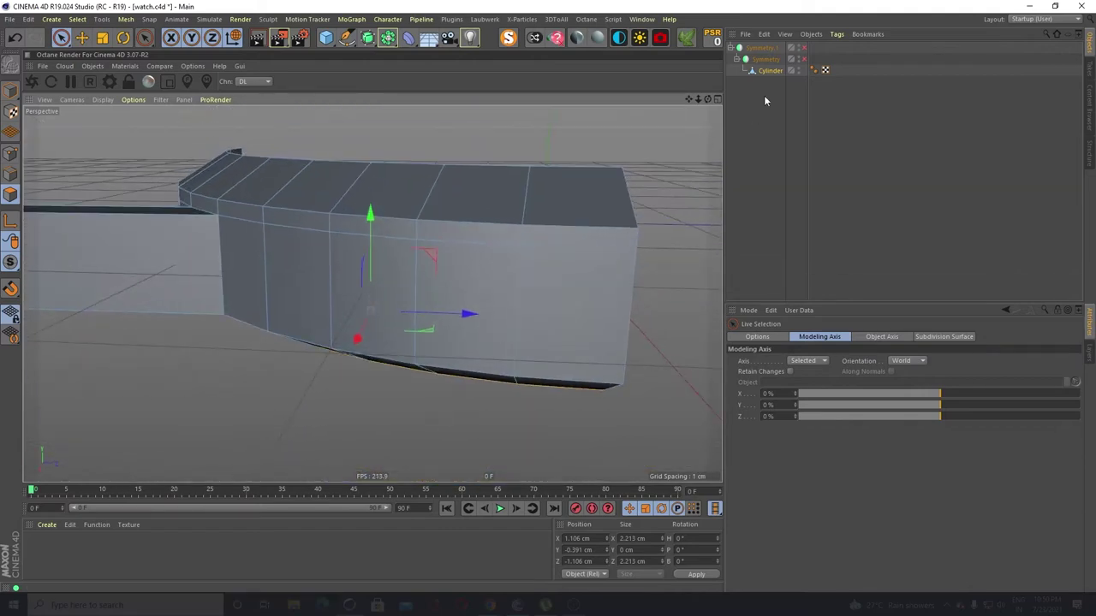
pyautogui.click(804, 59)
pyautogui.click(804, 48)
pyautogui.scroll(-6, 600, 178)
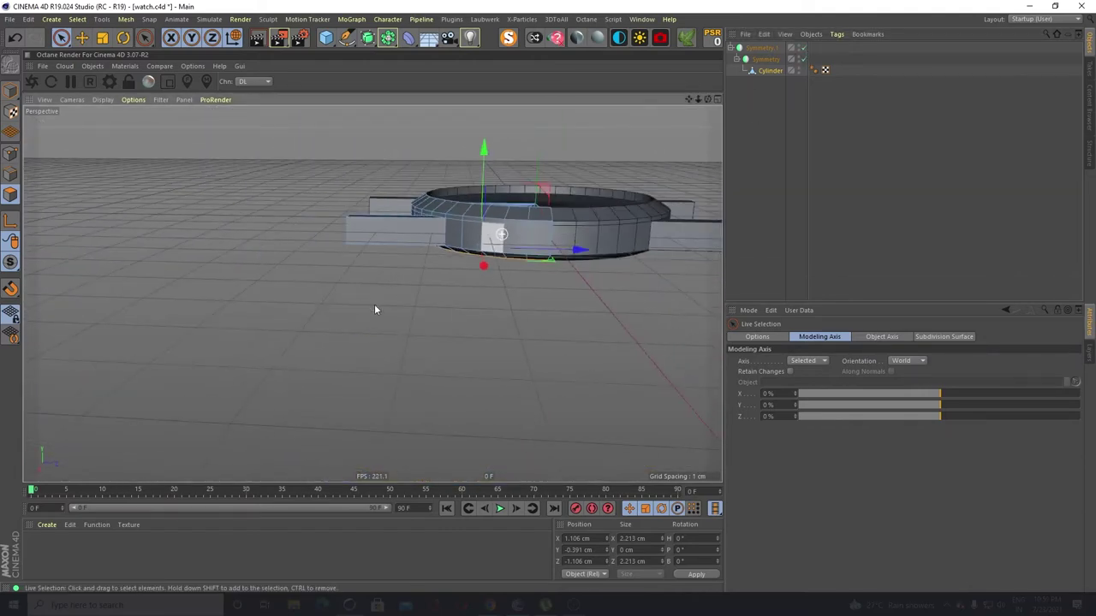
pyautogui.keyDown('alt'); pyautogui.moveTo(374, 309); pyautogui.dragTo(465, 354); pyautogui.keyUp('alt')
pyautogui.scroll(3, 396, 349)
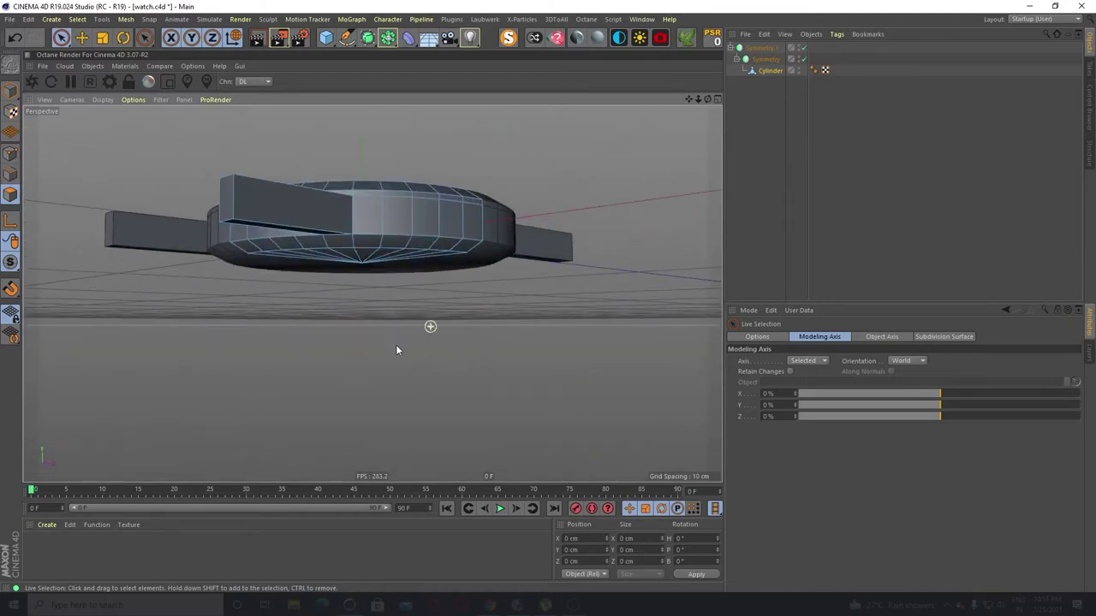
pyautogui.scroll(2, 396, 350)
pyautogui.keyDown('alt'); pyautogui.moveTo(404, 340); pyautogui.dragTo(369, 344); pyautogui.keyUp('alt')
pyautogui.keyDown('alt'); pyautogui.moveTo(397, 273); pyautogui.dragTo(411, 463, button='middle'); pyautogui.keyUp('alt')
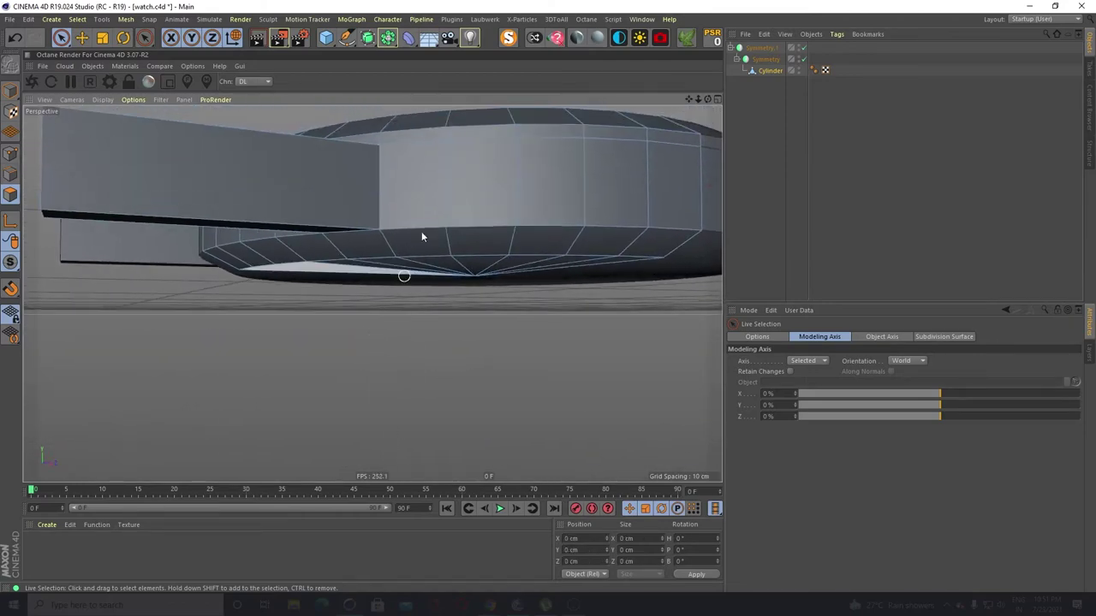
pyautogui.scroll(-3, 425, 164)
pyautogui.keyDown('alt'); pyautogui.moveTo(459, 271); pyautogui.dragTo(440, 369); pyautogui.keyUp('alt')
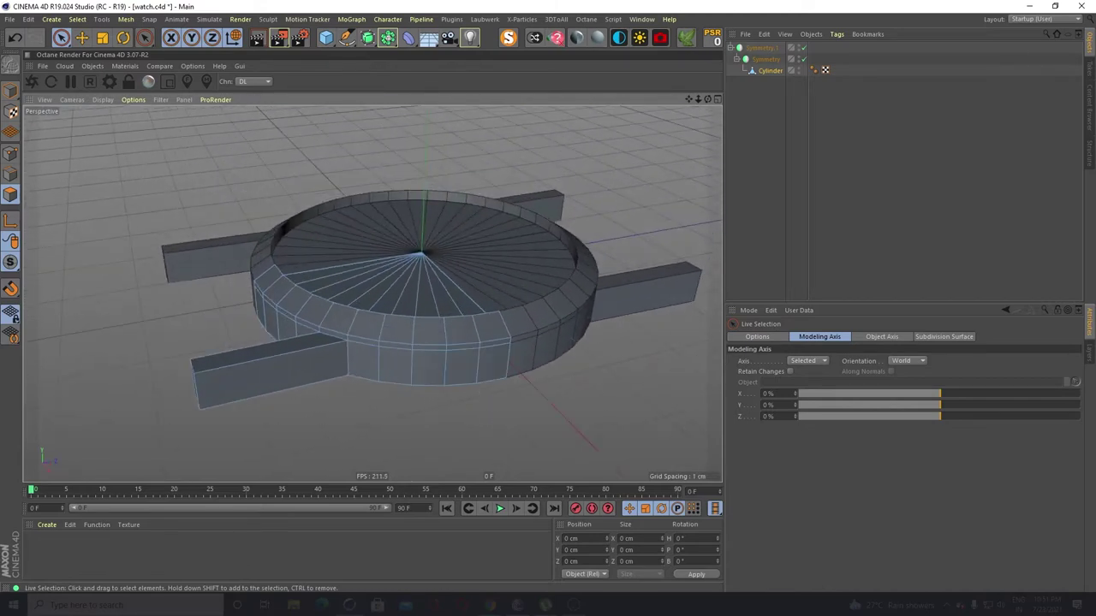
# Place the mirrored case under a Subdivision Surface with Subdivision Editor set to 3 and check the smoothed dial mesh
pyautogui.click(765, 50)
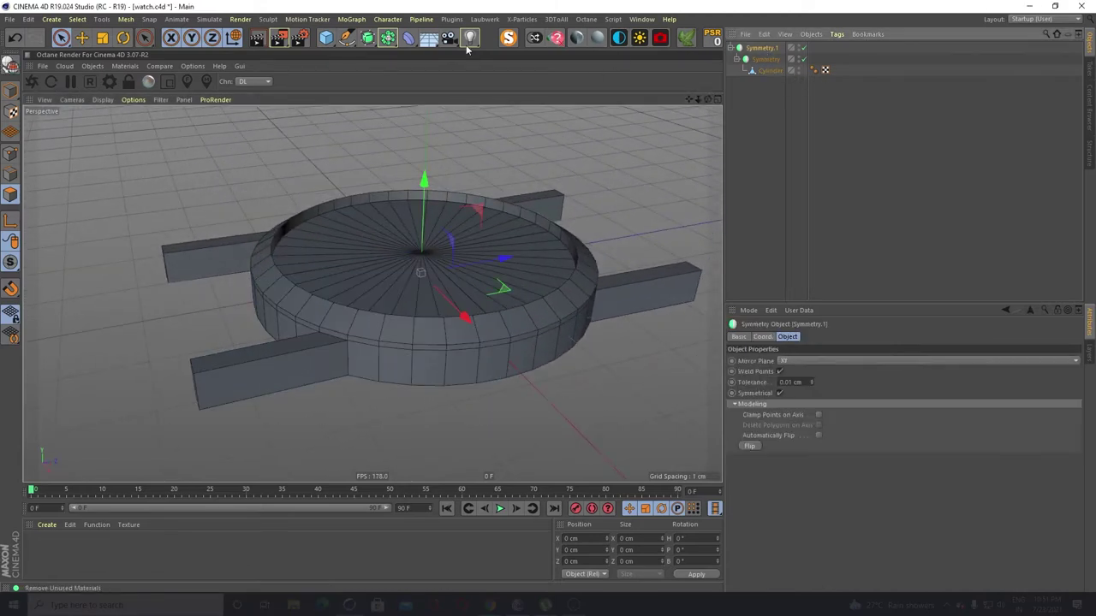
pyautogui.click(367, 37)
pyautogui.keyDown('alt'); pyautogui.click(420, 54); pyautogui.keyUp('alt')
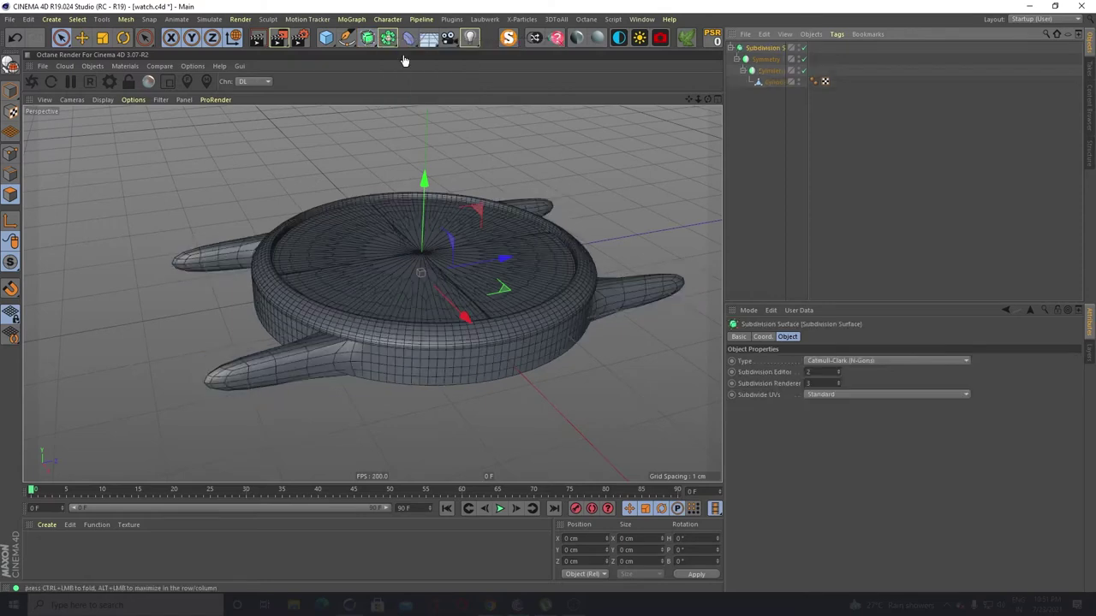
pyautogui.doubleClick(808, 372)
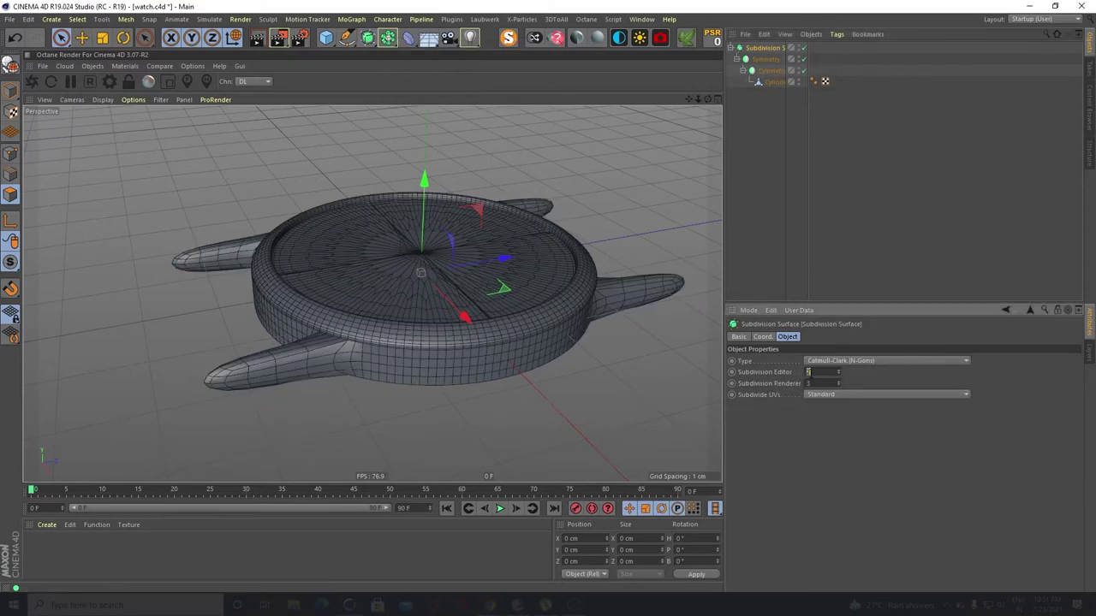
pyautogui.write('3')
pyautogui.press('Return')
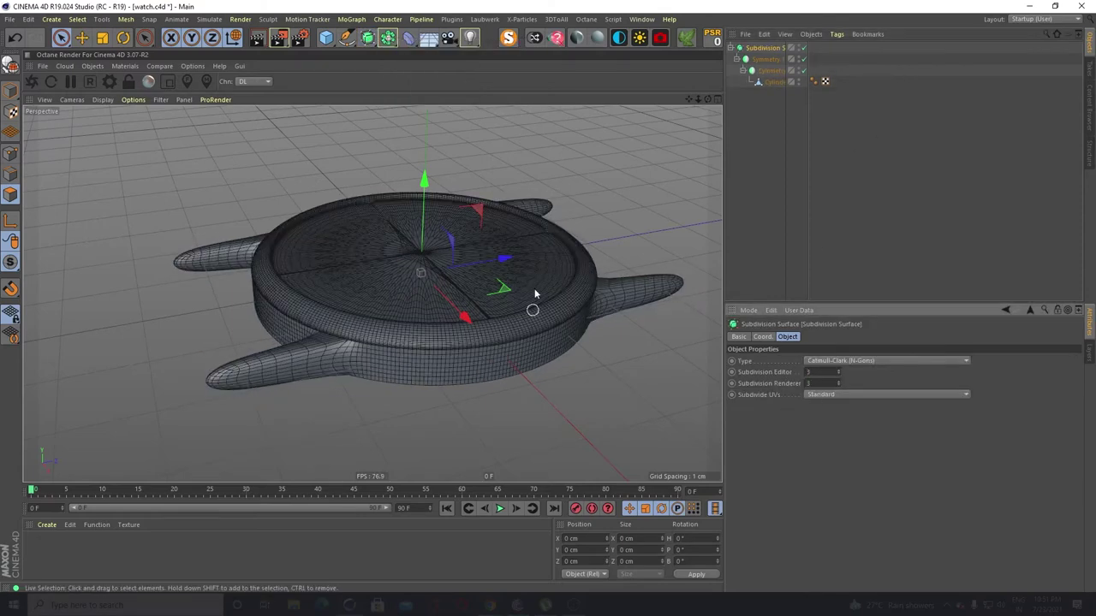
pyautogui.scroll(4, 509, 227)
pyautogui.scroll(2, 508, 226)
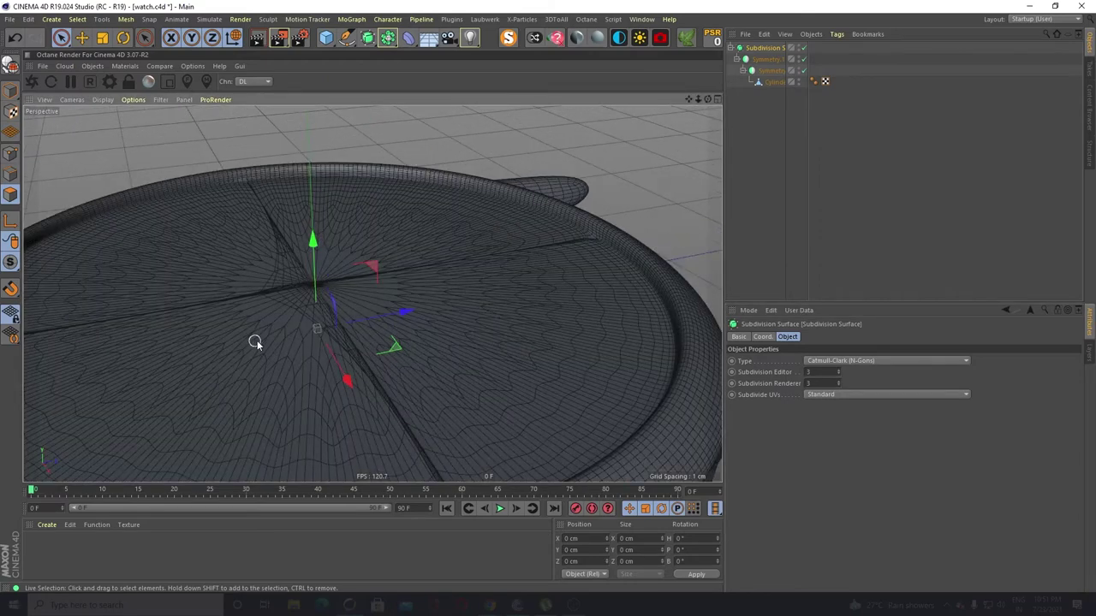
pyautogui.scroll(-5, 301, 304)
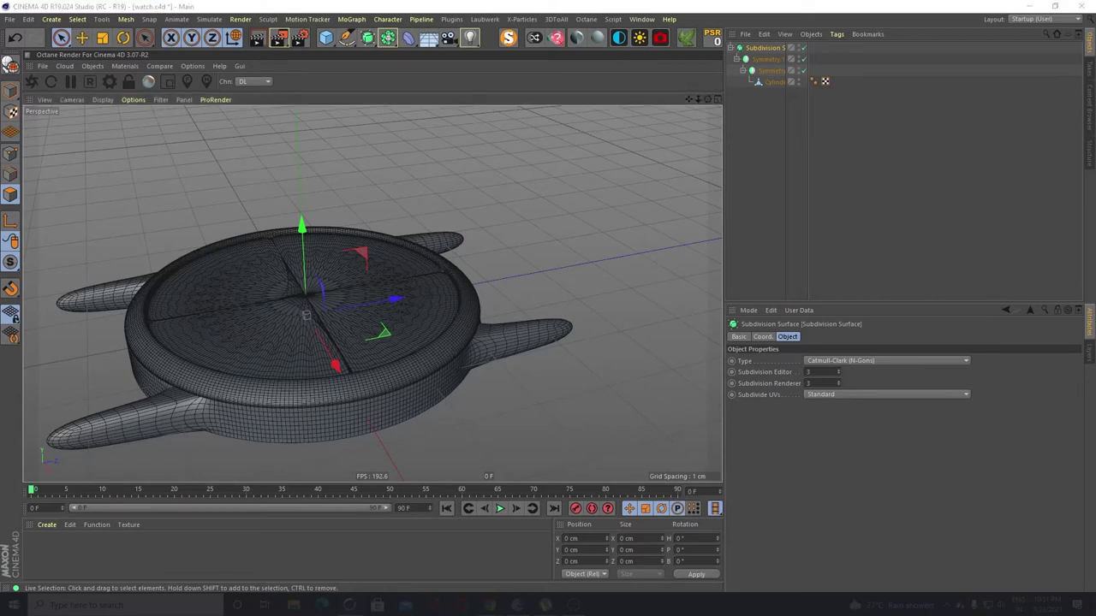
# Switch off the Subdivision Surface and both Symmetry objects, and compare the case quarter's open edges with and without smoothing
pyautogui.click(804, 49)
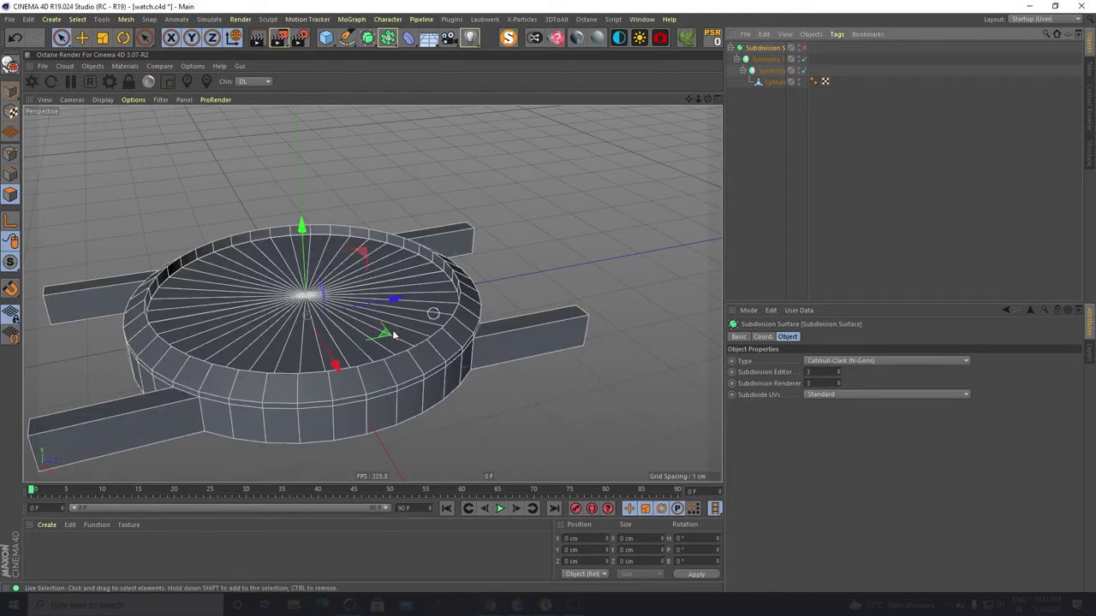
pyautogui.click(803, 59)
pyautogui.click(804, 70)
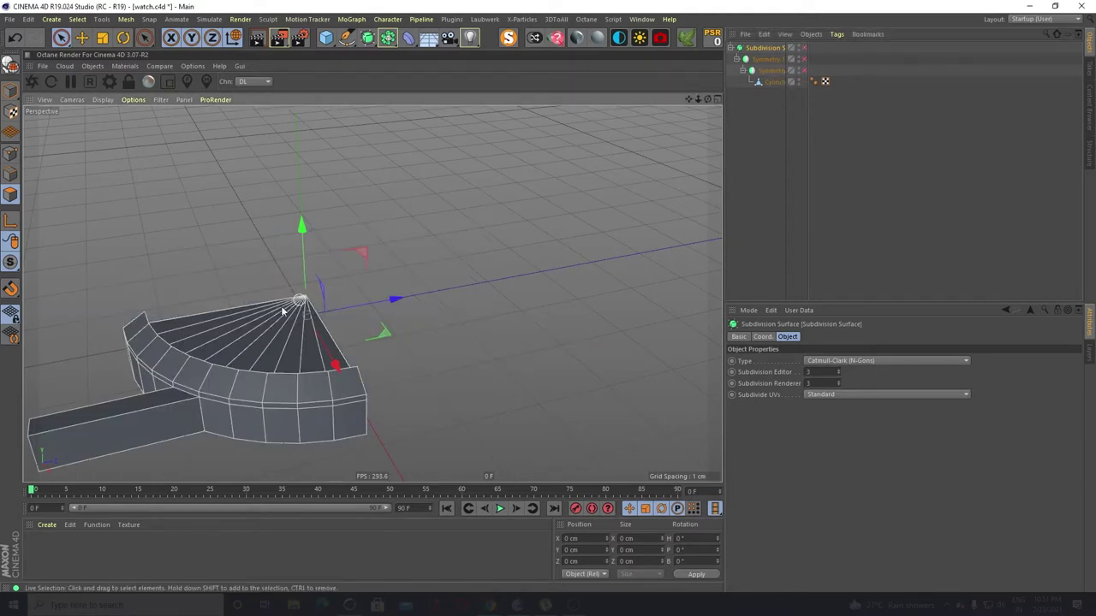
pyautogui.scroll(3, 234, 342)
pyautogui.keyDown('alt'); pyautogui.moveTo(246, 364); pyautogui.dragTo(311, 202); pyautogui.keyUp('alt')
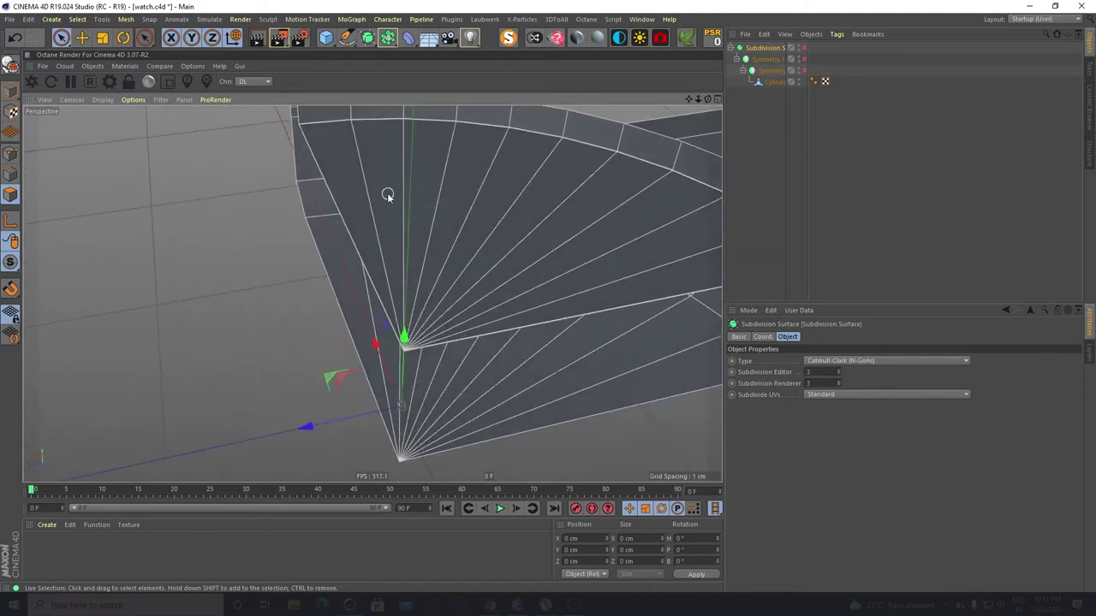
pyautogui.click(803, 49)
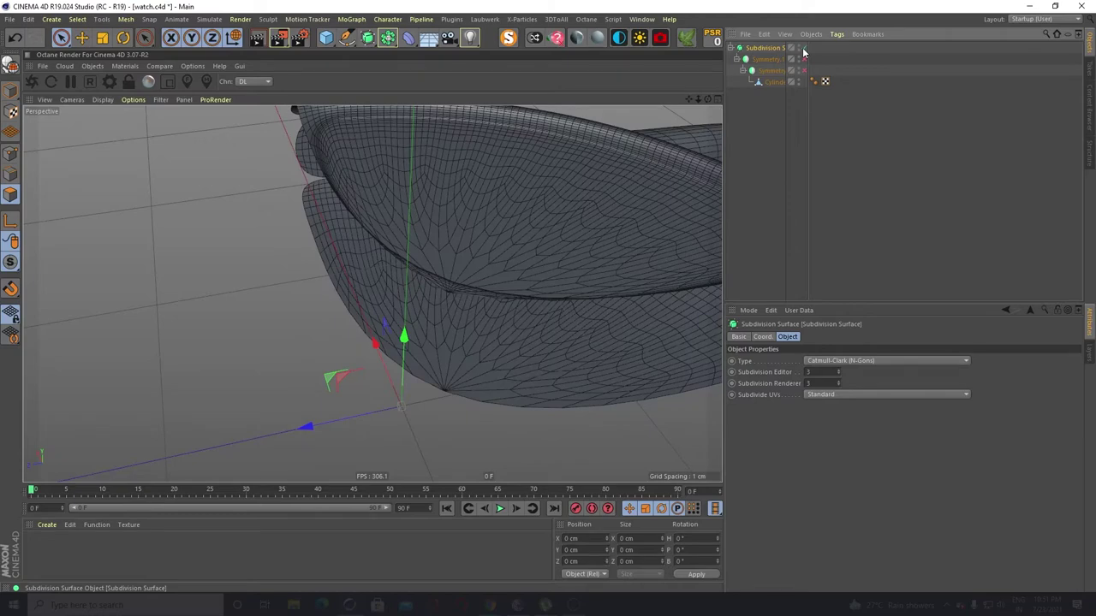
pyautogui.click(803, 49)
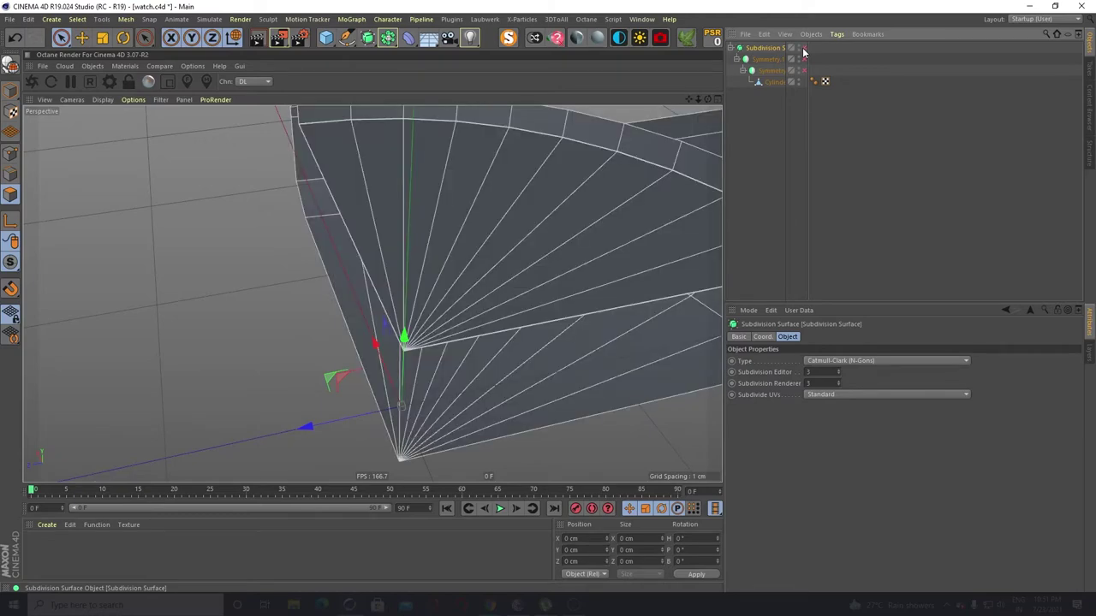
# Re-enable both Symmetry objects and the Subdivision Surface, and examine the mirror seams around the dial centre
pyautogui.click(804, 60)
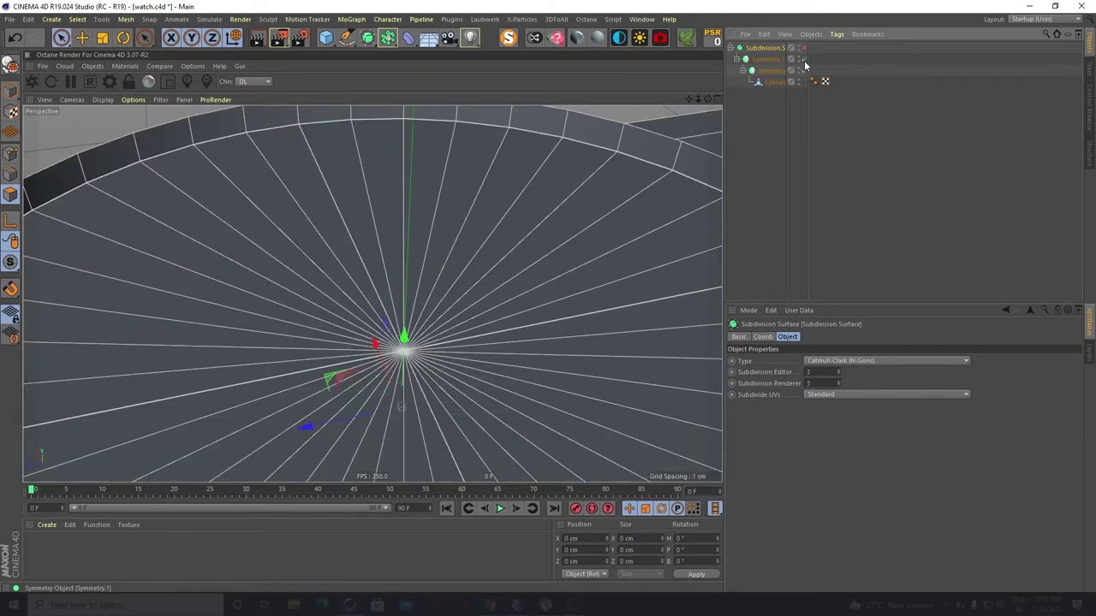
pyautogui.click(803, 49)
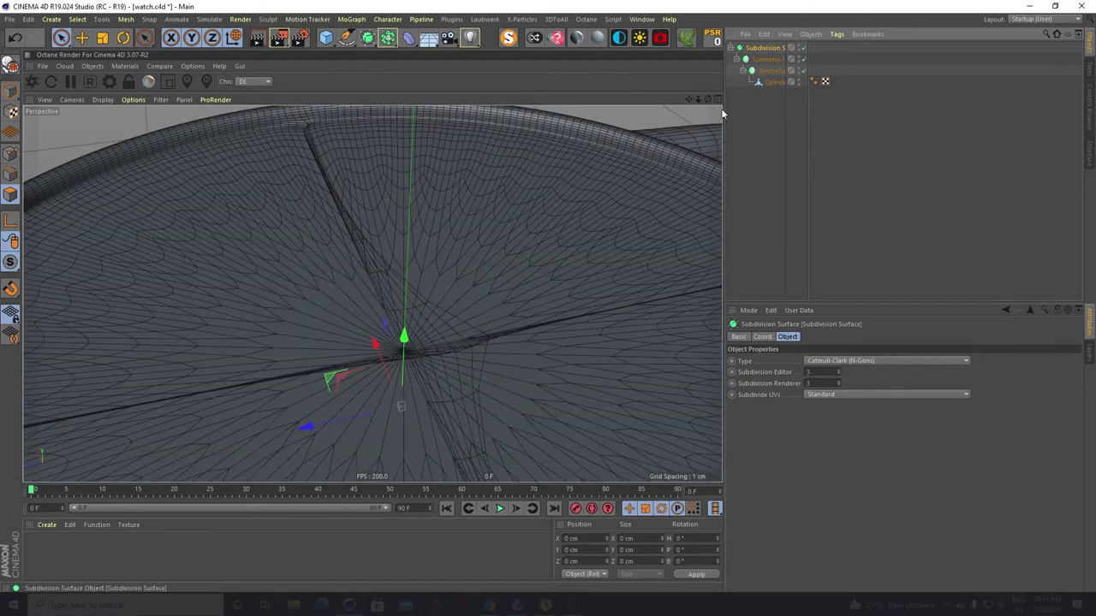
pyautogui.scroll(-6, 464, 258)
pyautogui.keyDown('alt'); pyautogui.moveTo(418, 314); pyautogui.dragTo(405, 386); pyautogui.keyUp('alt')
pyautogui.scroll(10, 458, 340)
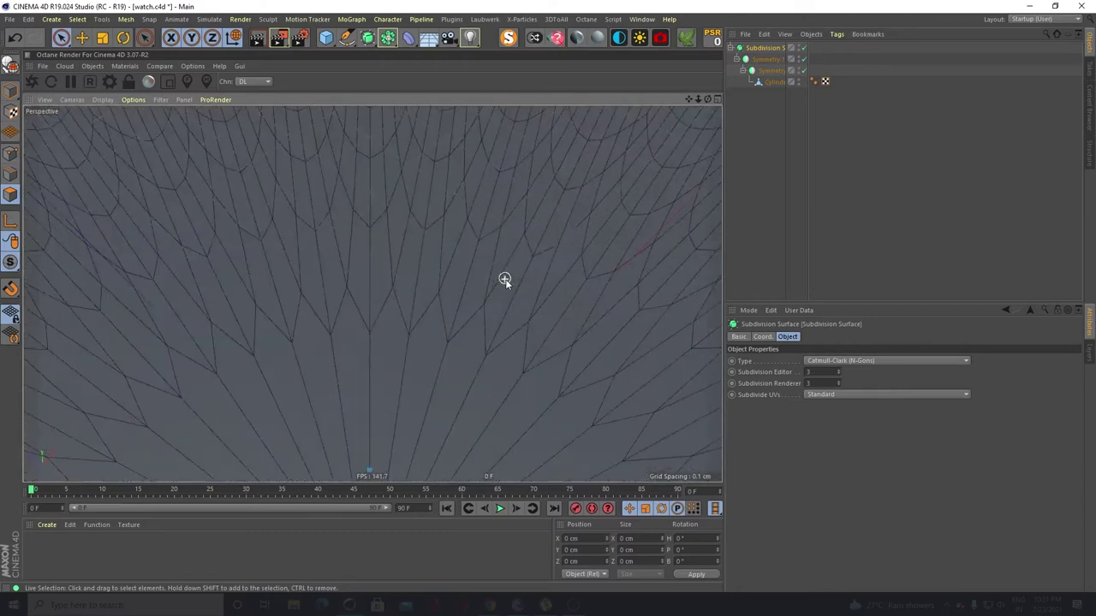
# Compare the Cylinder's control cage with the Subdivision Surface's smoothed mesh around the dial centre, mirror seams and inner rim
pyautogui.scroll(-4, 504, 280)
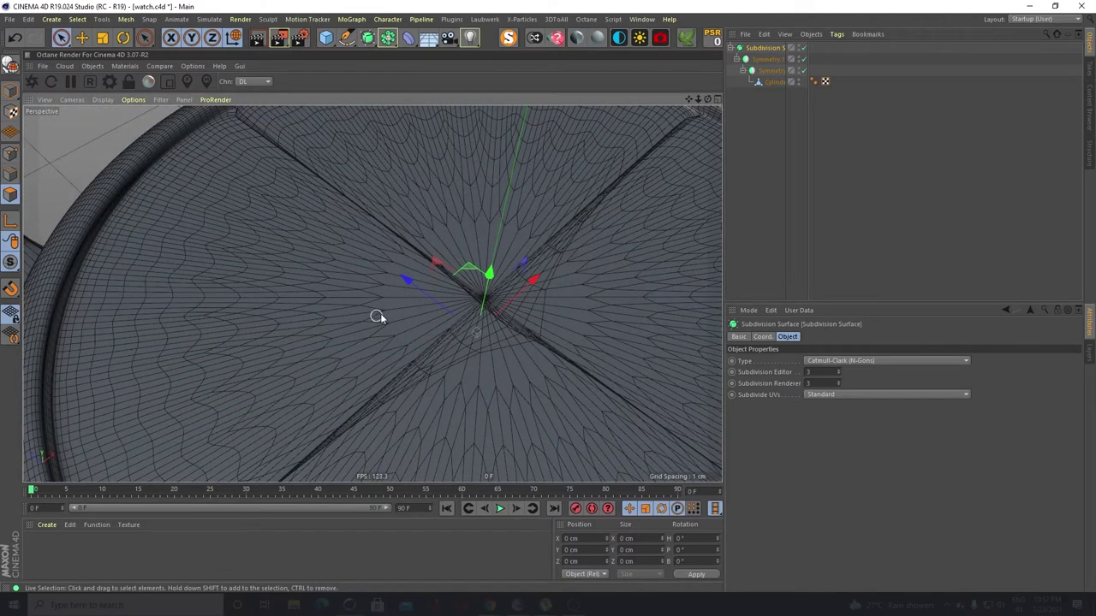
pyautogui.click(778, 86)
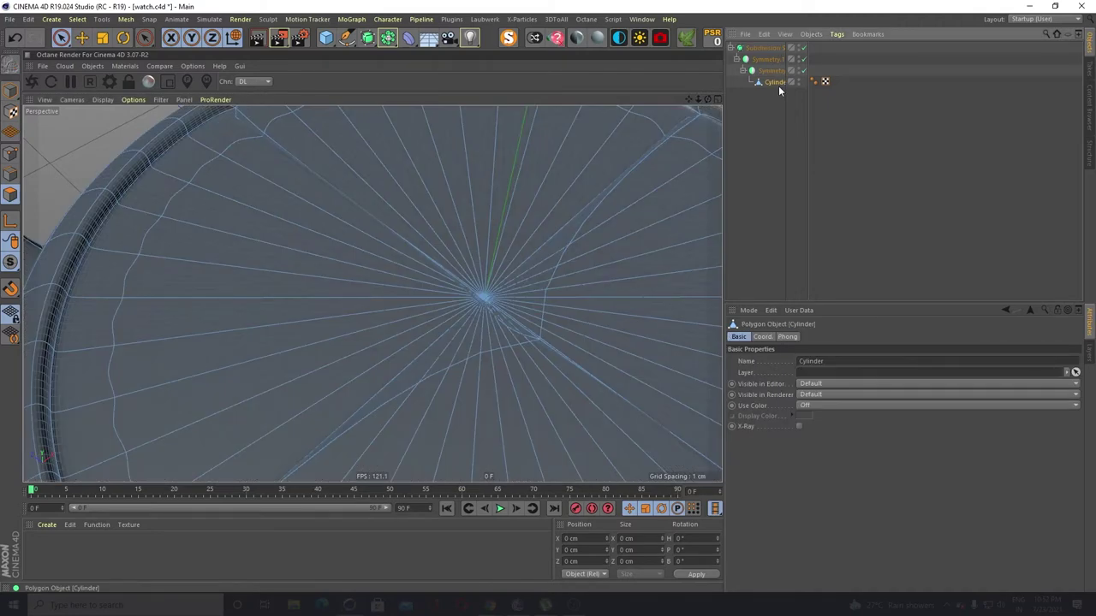
pyautogui.scroll(-6, 548, 282)
pyautogui.keyDown('alt'); pyautogui.moveTo(346, 363); pyautogui.dragTo(351, 390); pyautogui.keyUp('alt')
pyautogui.keyDown('alt'); pyautogui.moveTo(377, 370); pyautogui.dragTo(333, 398, button='middle'); pyautogui.keyUp('alt')
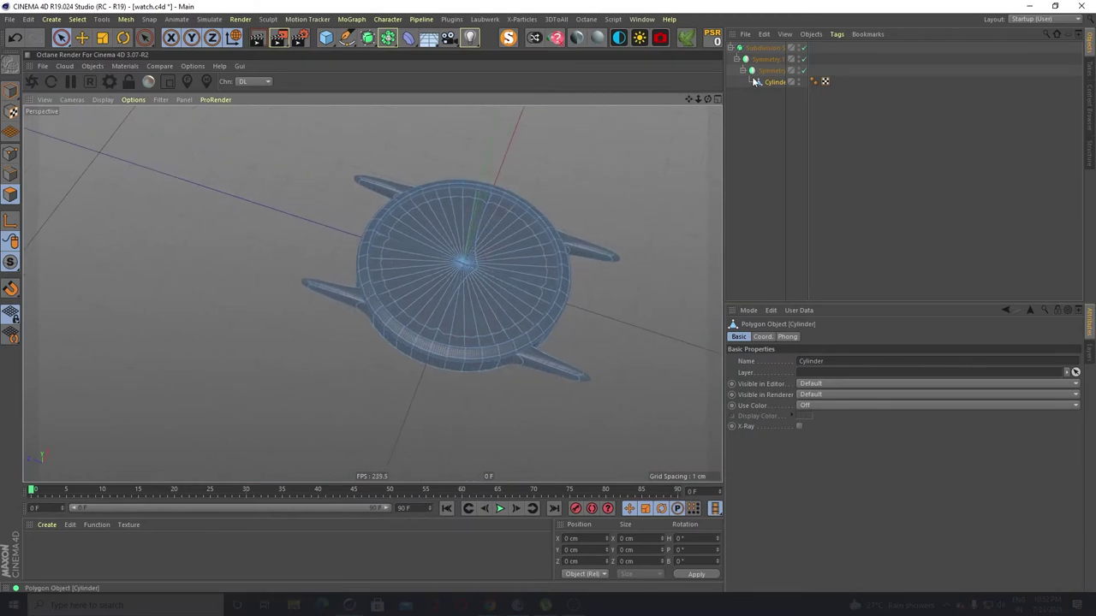
pyautogui.click(764, 48)
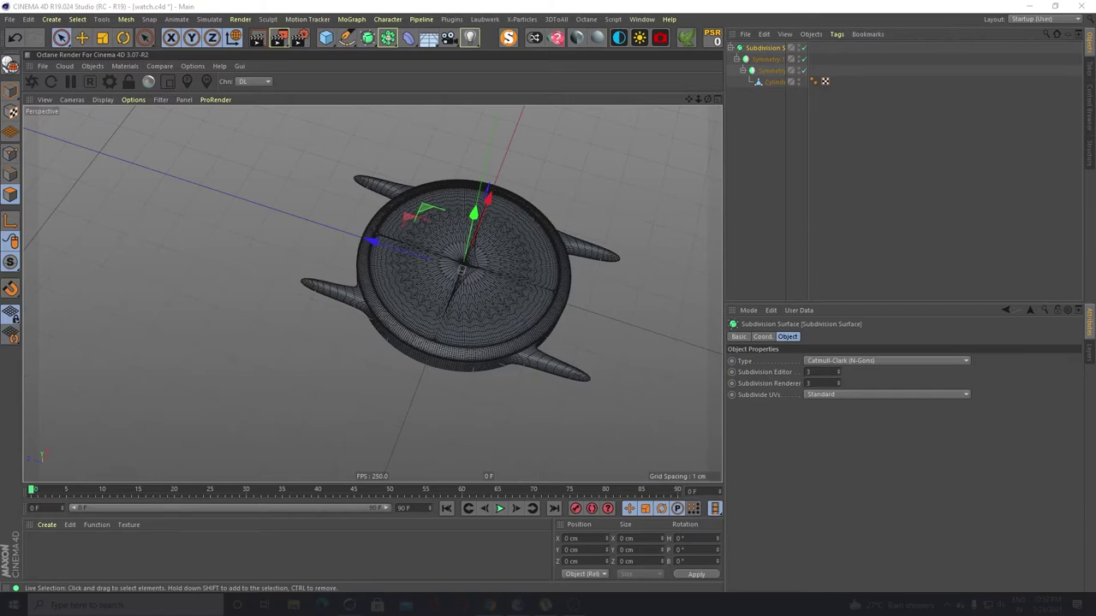
pyautogui.scroll(5, 526, 240)
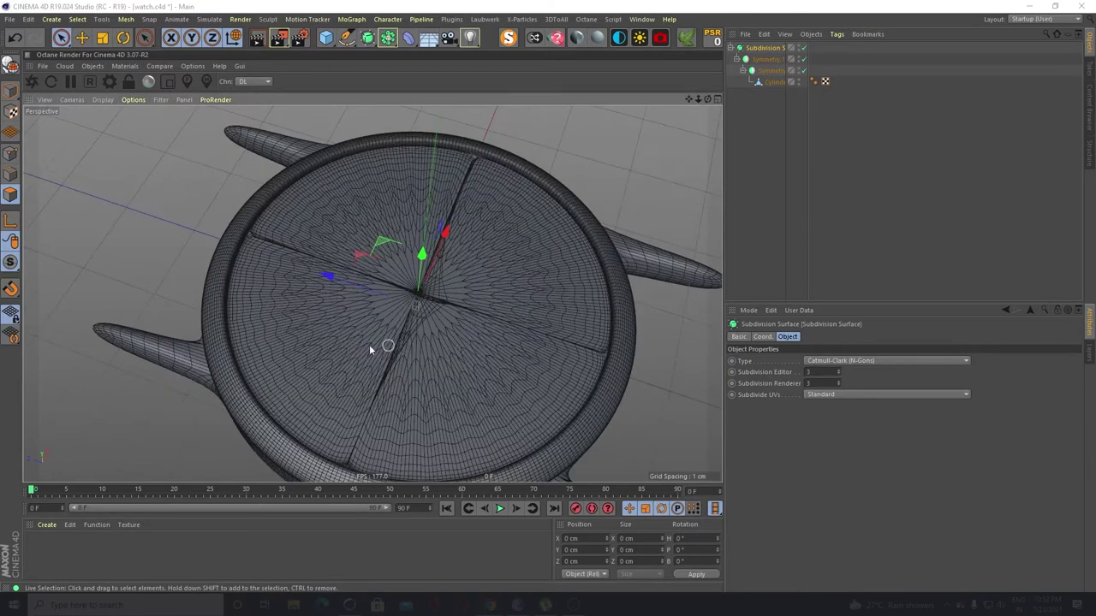
pyautogui.keyDown('alt'); pyautogui.moveTo(333, 347); pyautogui.dragTo(315, 317); pyautogui.keyUp('alt')
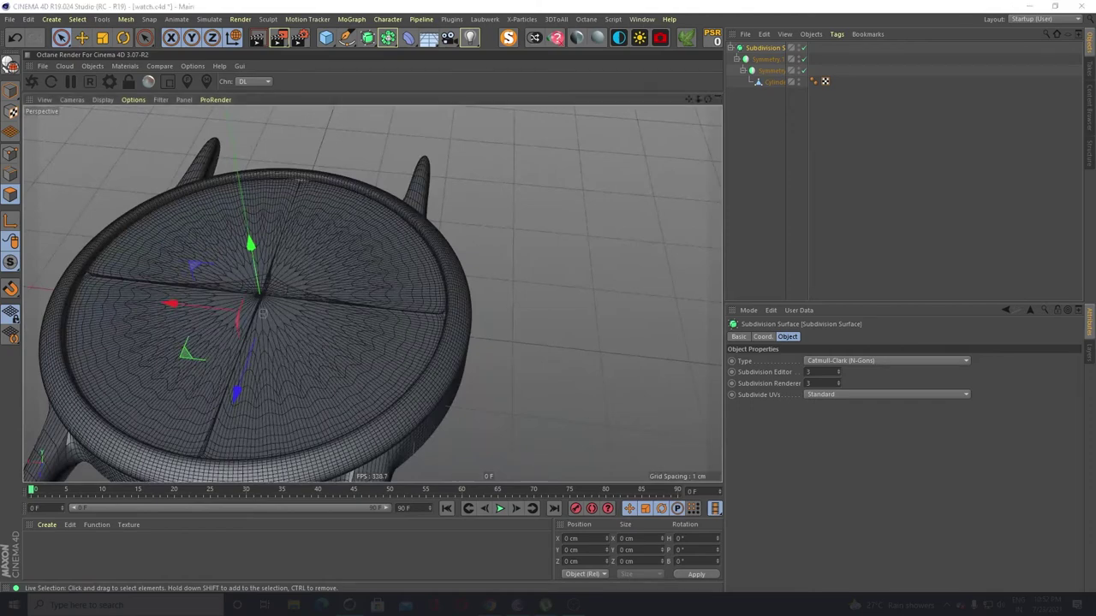
pyautogui.scroll(3, 307, 291)
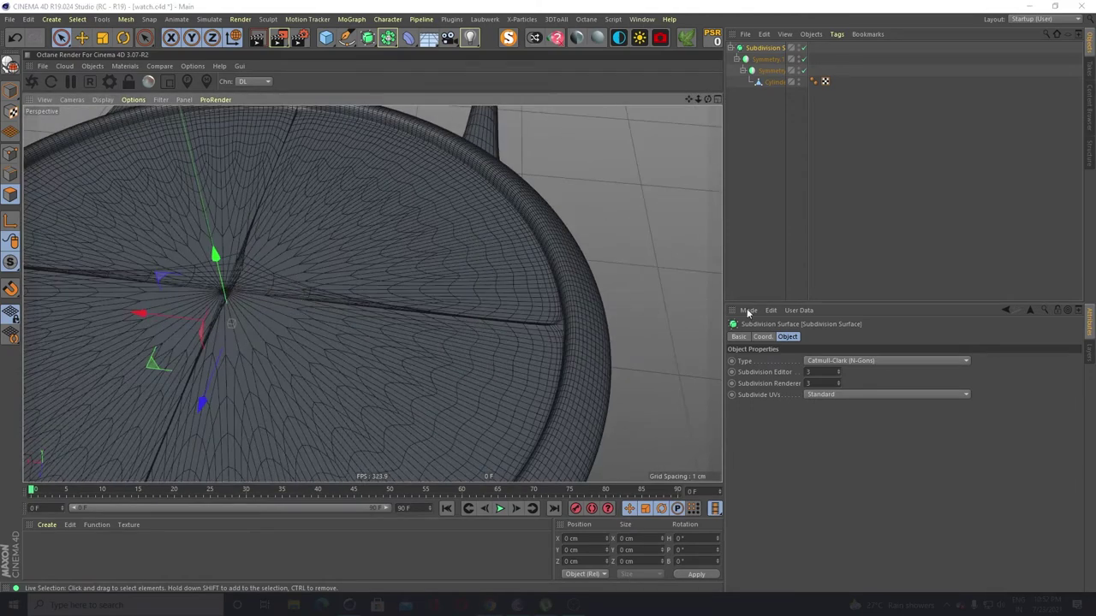
# Switch off the Subdivision Surface and try extruding the Cylinder quarter's dial faces down to Y 0.32 cm
pyautogui.click(802, 48)
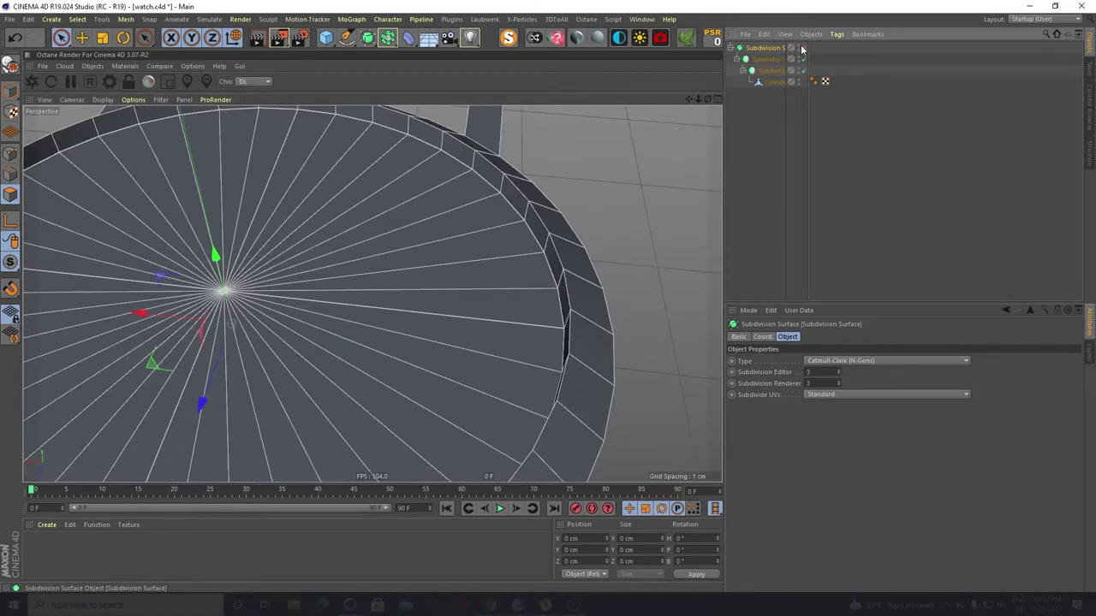
pyautogui.moveTo(411, 306)
pyautogui.keyDown('alt'); pyautogui.mouseDown()
pyautogui.moveTo(368, 386)
pyautogui.moveTo(431, 358)
pyautogui.moveTo(408, 296)
pyautogui.mouseUp(); pyautogui.keyUp('alt')
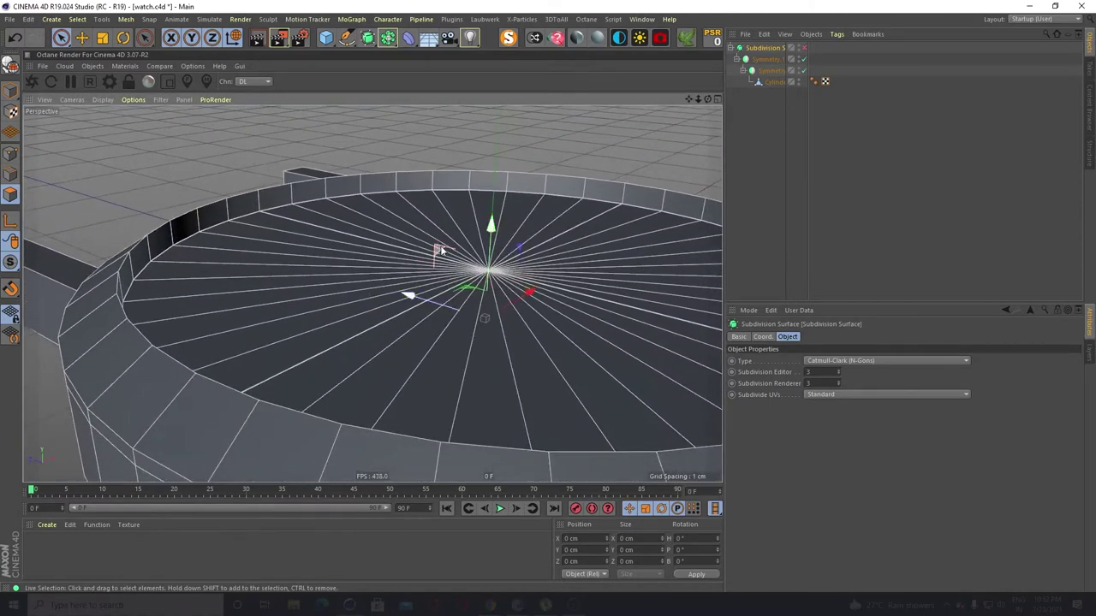
pyautogui.click(782, 83)
pyautogui.keyDown('alt'); pyautogui.moveTo(500, 314); pyautogui.dragTo(347, 325); pyautogui.keyUp('alt')
pyautogui.moveTo(296, 214)
pyautogui.mouseDown()
pyautogui.moveTo(285, 269)
pyautogui.moveTo(410, 300)
pyautogui.mouseUp()
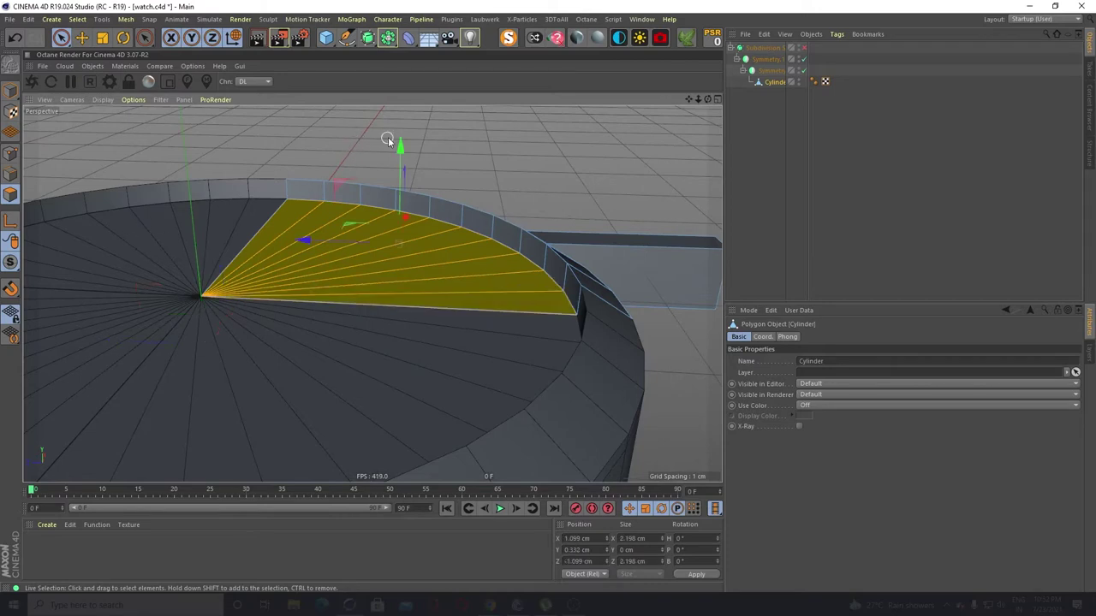
pyautogui.moveTo(399, 147)
pyautogui.mouseDown()
pyautogui.moveTo(406, 155)
pyautogui.moveTo(410, 143)
pyautogui.mouseUp()
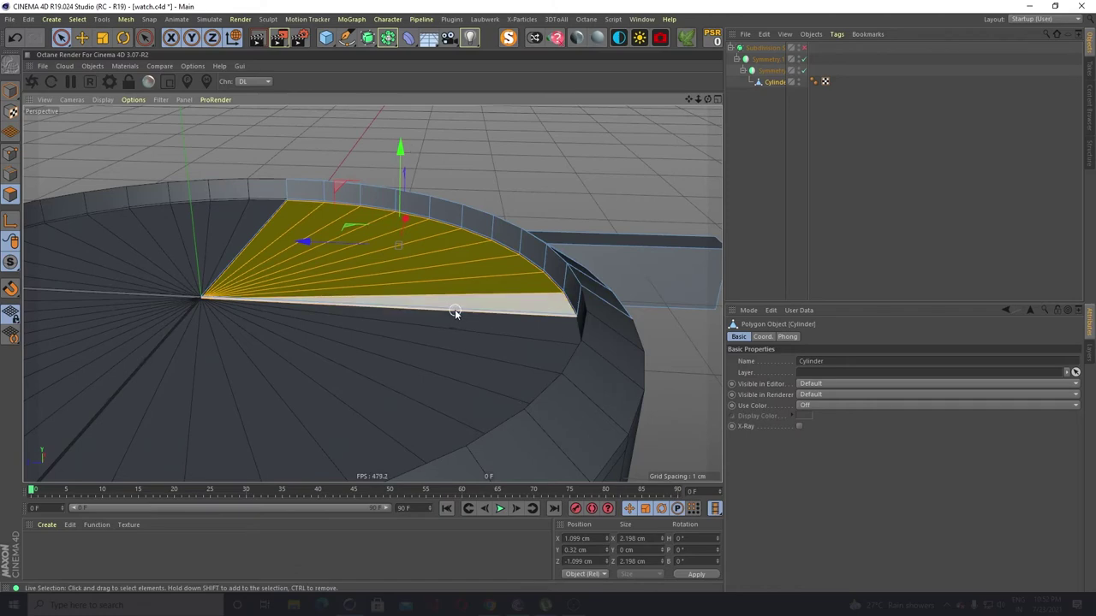
# Inspect the extruded dial wedges along the mirror seam and undo the trial extrusion
pyautogui.click(456, 309)
pyautogui.keyDown('alt'); pyautogui.moveTo(453, 289); pyautogui.dragTo(329, 347); pyautogui.keyUp('alt')
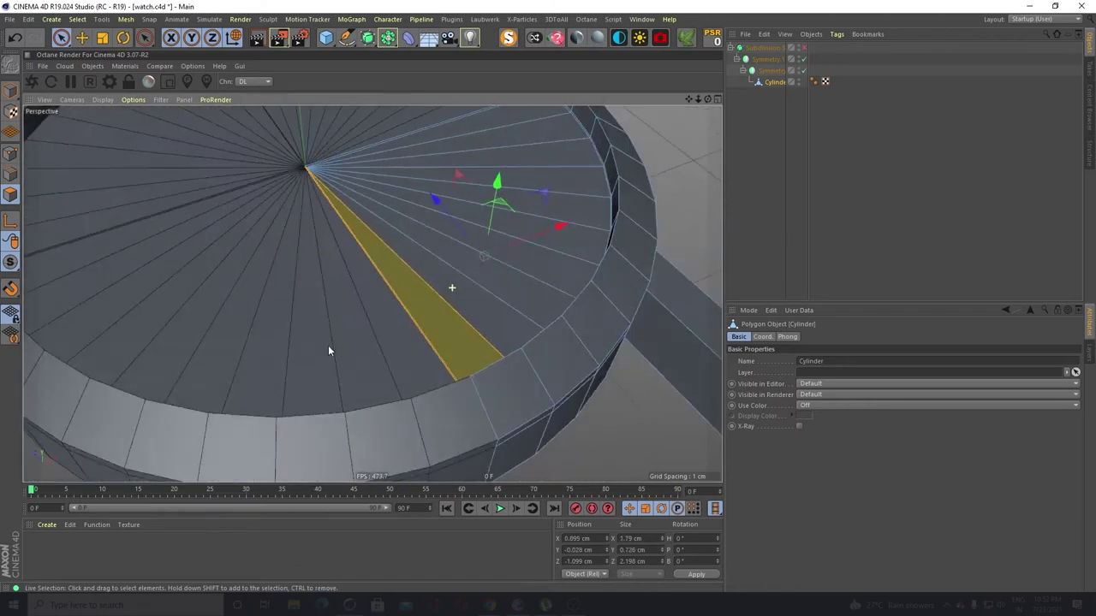
pyautogui.scroll(3, 364, 301)
pyautogui.keyDown('alt'); pyautogui.moveTo(367, 304); pyautogui.dragTo(489, 232); pyautogui.keyUp('alt')
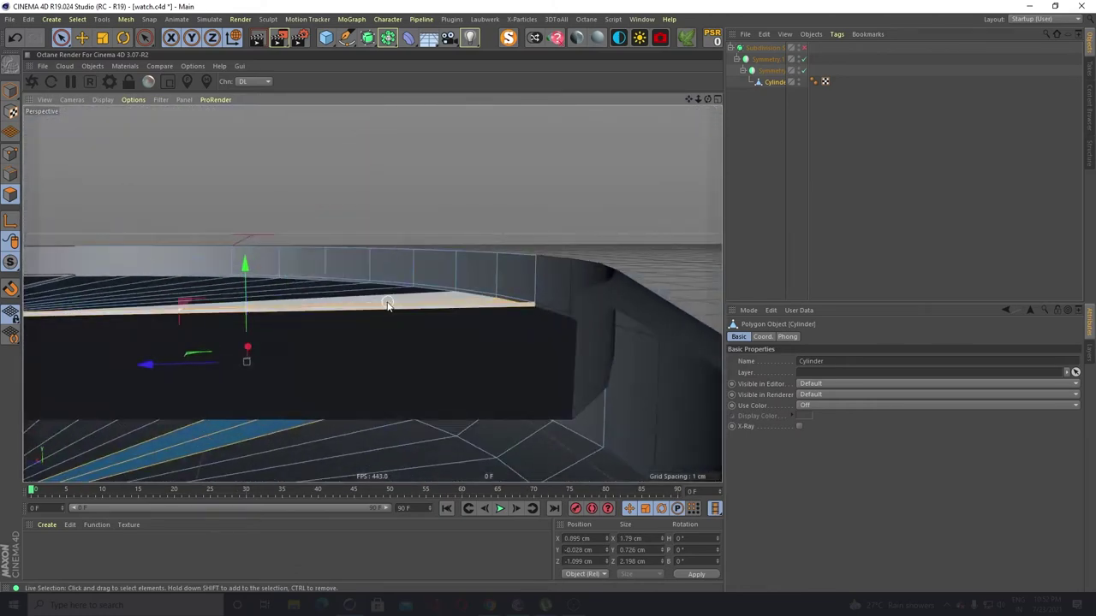
pyautogui.scroll(2, 509, 286)
pyautogui.scroll(-5, 359, 293)
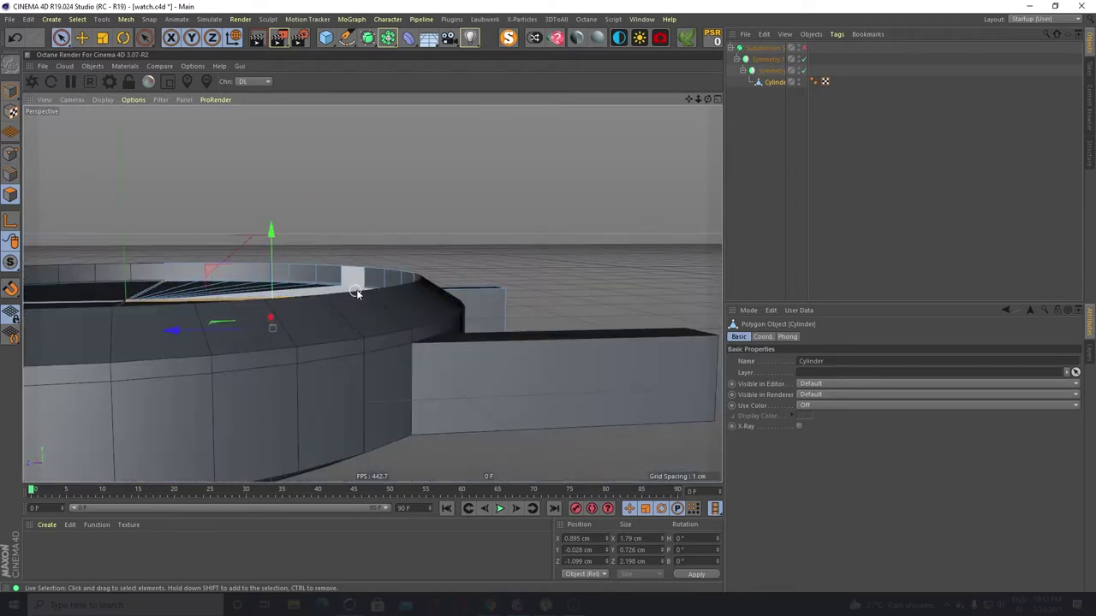
pyautogui.keyDown('alt'); pyautogui.moveTo(340, 308); pyautogui.dragTo(374, 312); pyautogui.keyUp('alt')
pyautogui.click(345, 190)
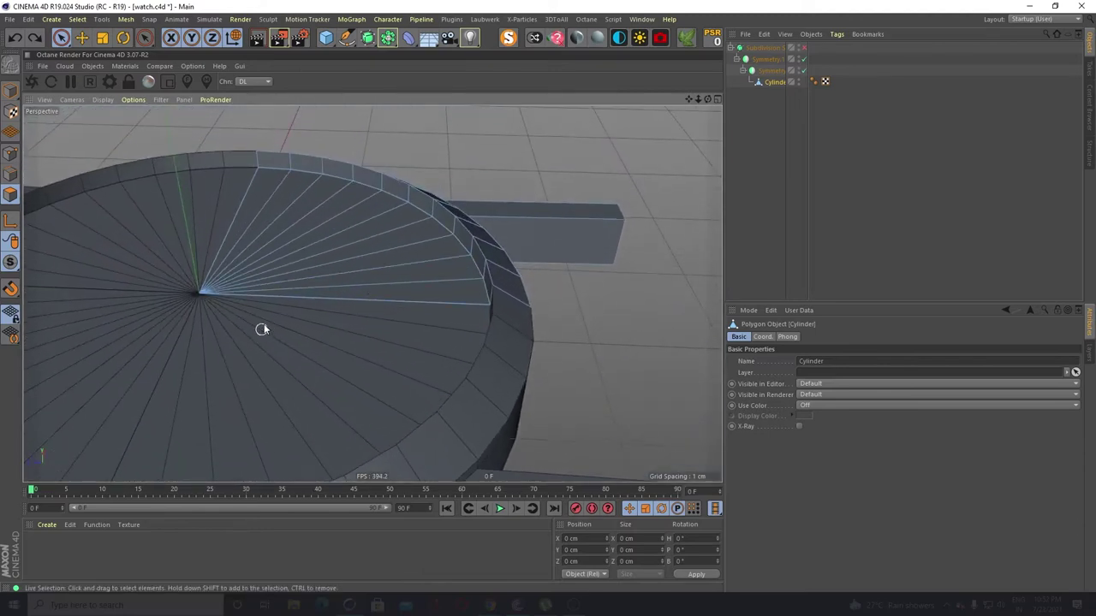
# Select all dial wedge faces of the Cylinder quarter and extrude them downward to Y 0.312 cm
pyautogui.moveTo(263, 212)
pyautogui.mouseDown()
pyautogui.moveTo(289, 234)
pyautogui.moveTo(416, 282)
pyautogui.moveTo(210, 257)
pyautogui.moveTo(443, 380)
pyautogui.moveTo(442, 444)
pyautogui.moveTo(470, 269)
pyautogui.moveTo(440, 472)
pyautogui.mouseUp()
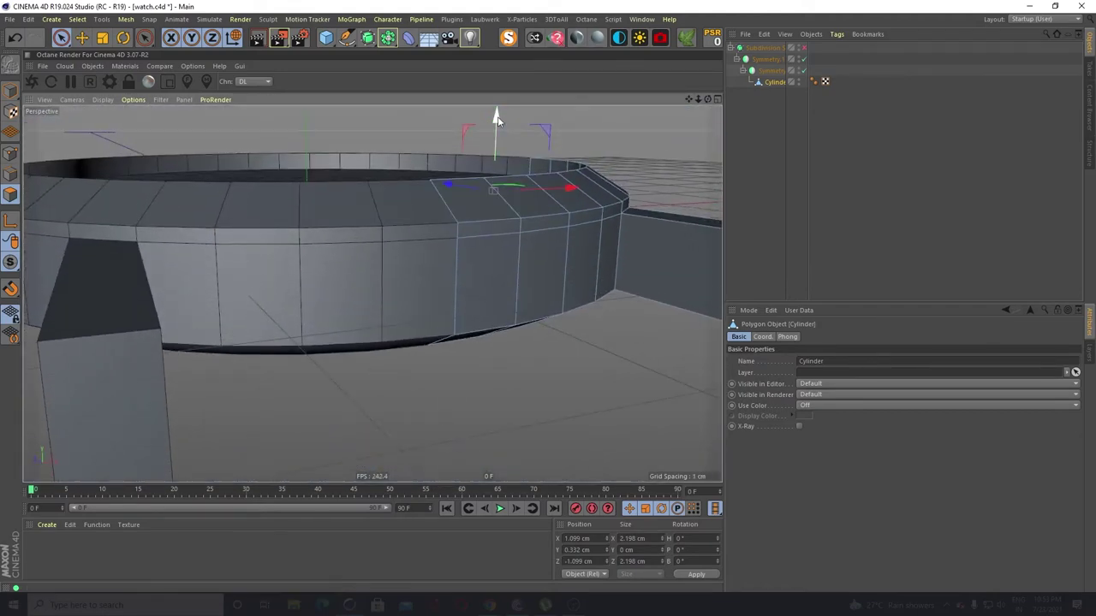
pyautogui.keyDown('alt'); pyautogui.moveTo(466, 195); pyautogui.dragTo(283, 287); pyautogui.keyUp('alt')
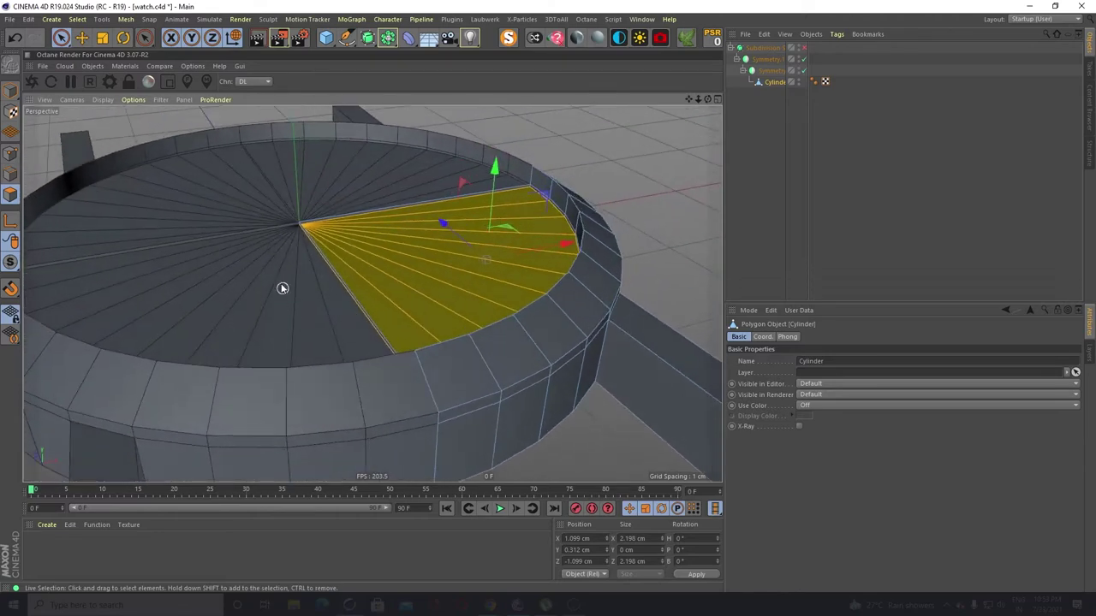
pyautogui.scroll(3, 248, 184)
pyautogui.scroll(3, 382, 246)
pyautogui.scroll(-4, 411, 212)
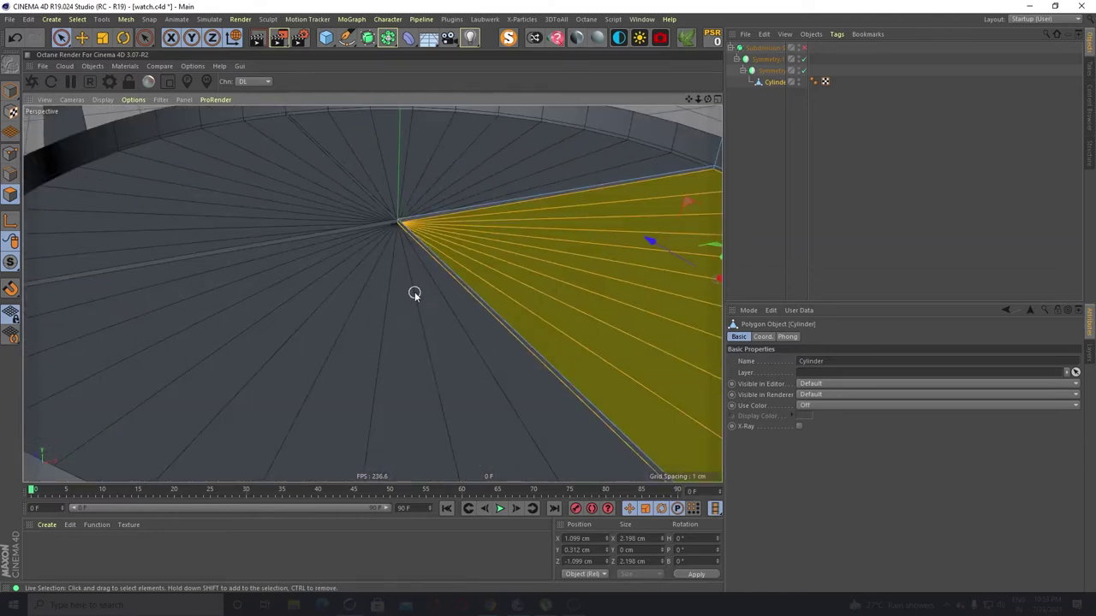
# Delete the two thin side-wall strips that the dial extrusion left along the mirror seams
pyautogui.moveTo(414, 292)
pyautogui.keyDown('alt'); pyautogui.mouseDown()
pyautogui.moveTo(457, 303)
pyautogui.moveTo(541, 278)
pyautogui.moveTo(629, 303)
pyautogui.mouseUp(); pyautogui.keyUp('alt')
pyautogui.scroll(3, 500, 294)
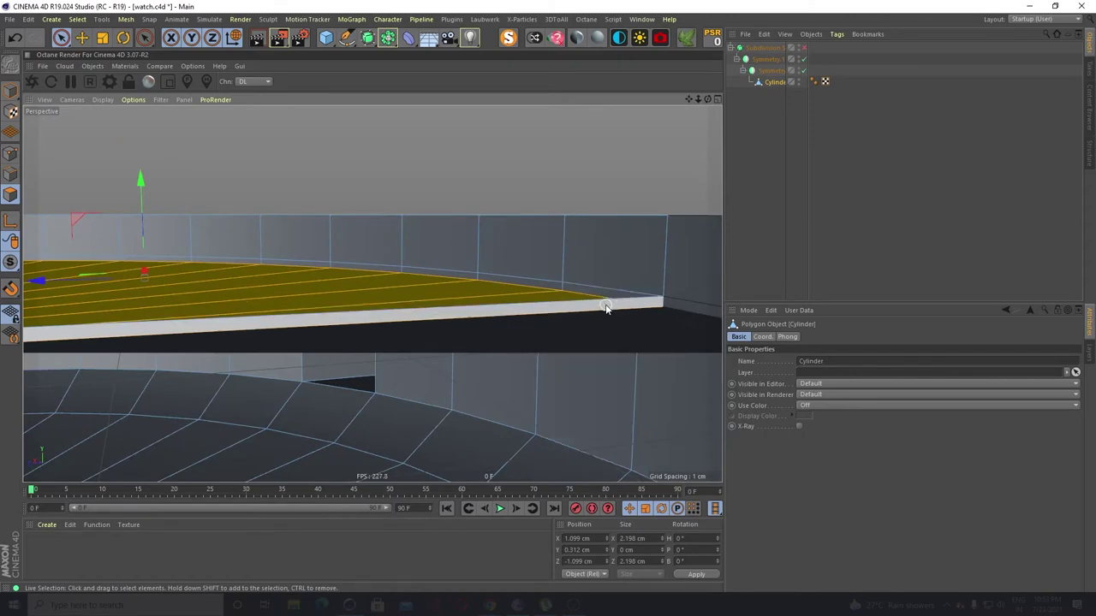
pyautogui.click(616, 300)
pyautogui.moveTo(526, 402)
pyautogui.keyDown('alt'); pyautogui.mouseDown()
pyautogui.moveTo(348, 348)
pyautogui.moveTo(138, 346)
pyautogui.moveTo(151, 323)
pyautogui.moveTo(90, 337)
pyautogui.moveTo(215, 296)
pyautogui.mouseUp(); pyautogui.keyUp('alt')
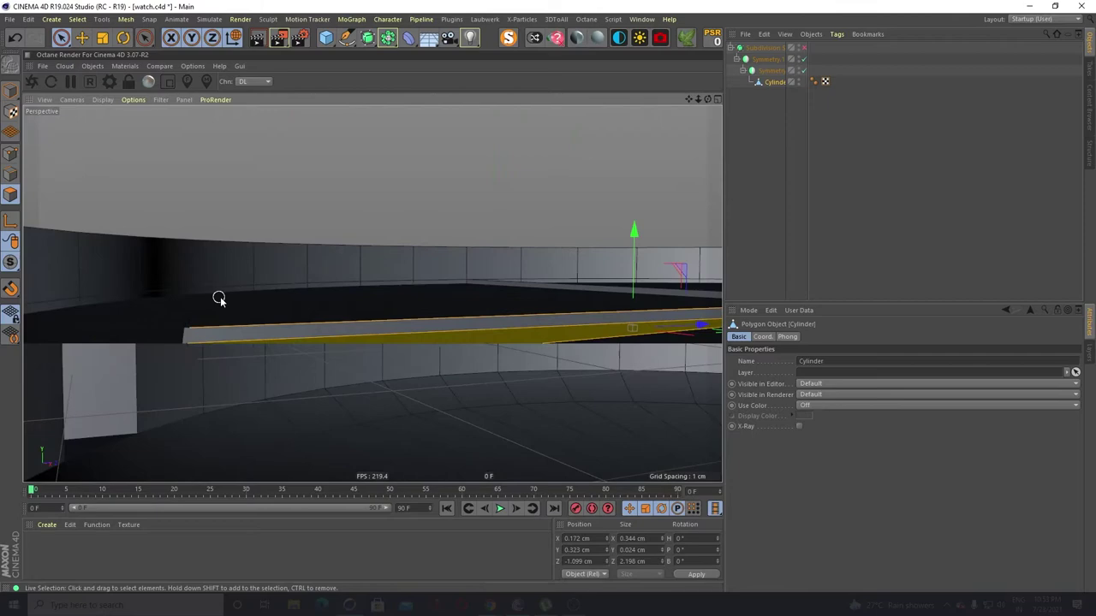
pyautogui.click(314, 324)
pyautogui.keyDown('alt'); pyautogui.moveTo(372, 200); pyautogui.dragTo(545, 247); pyautogui.keyUp('alt')
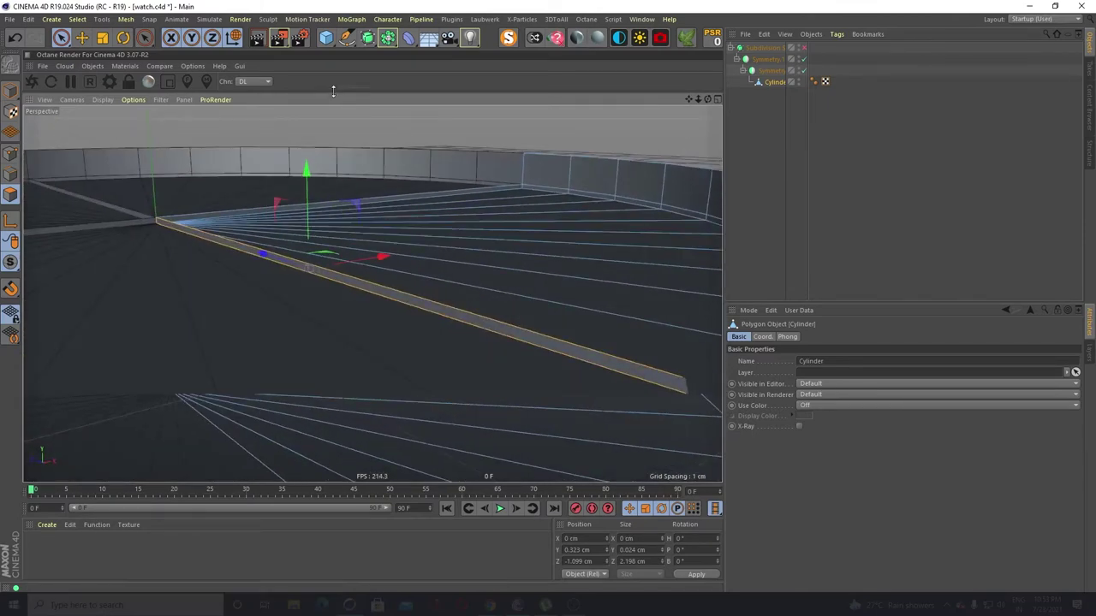
pyautogui.press('Delete')
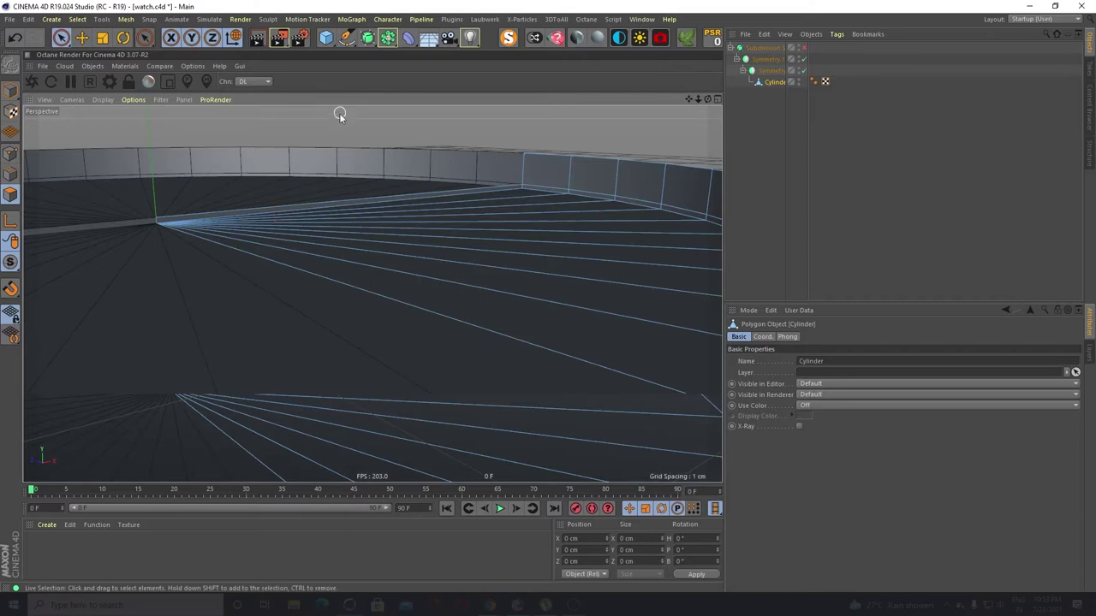
pyautogui.click(294, 203)
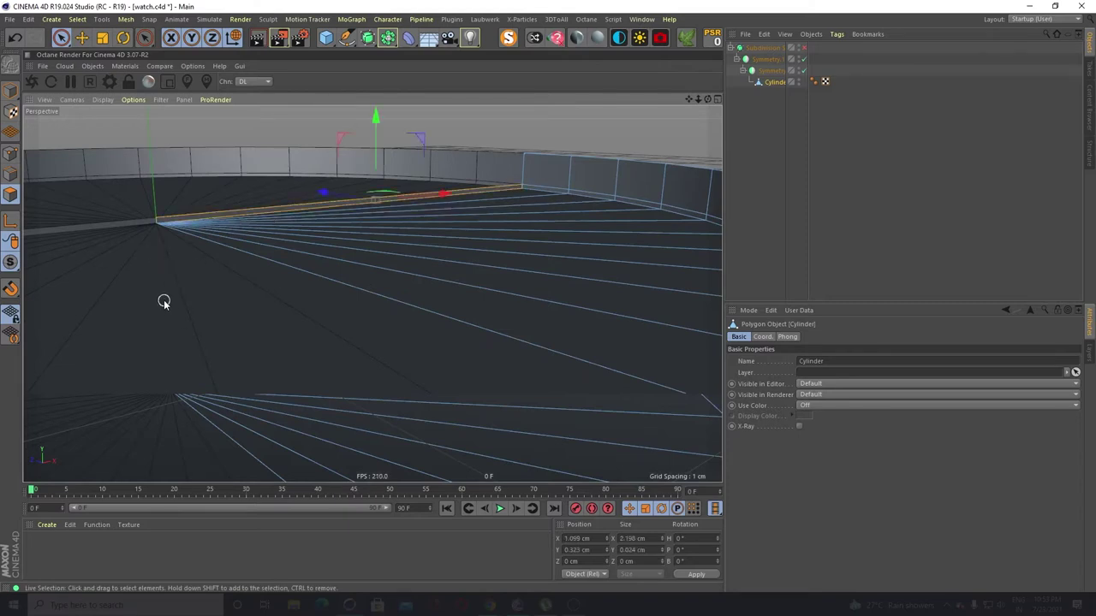
pyautogui.hotkey('ctrl', 'shift', 'a')
# Turn the Subdivision Surface back on and, with nothing selected, check the smoothed dial around its centre and rim
pyautogui.keyDown('alt'); pyautogui.moveTo(238, 206); pyautogui.dragTo(268, 288); pyautogui.keyUp('alt')
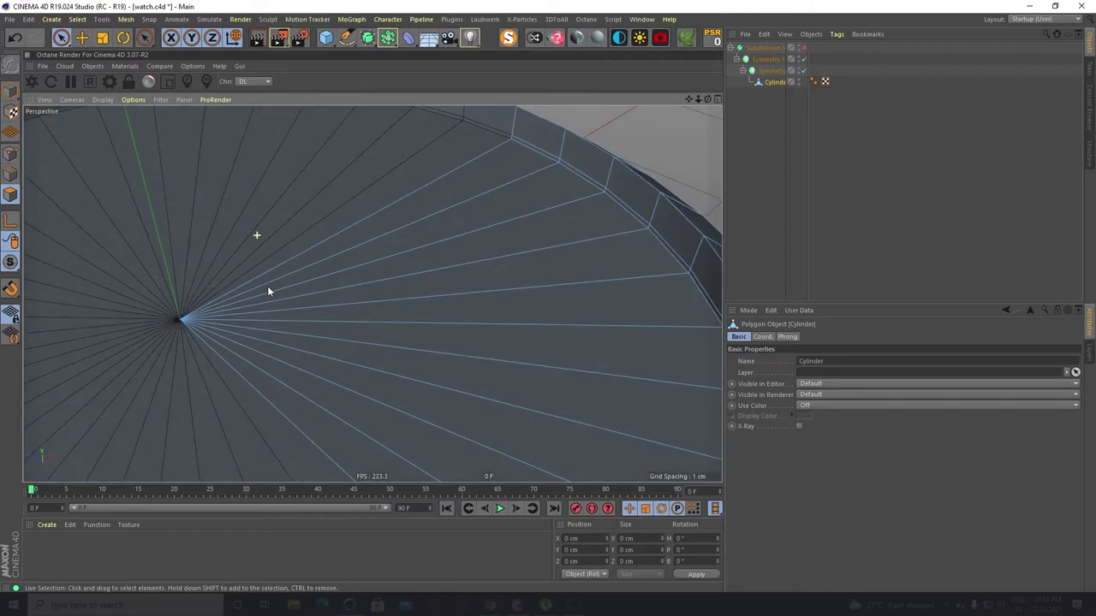
pyautogui.click(804, 48)
pyautogui.scroll(-6, 542, 235)
pyautogui.keyDown('alt'); pyautogui.moveTo(264, 393); pyautogui.dragTo(293, 411); pyautogui.keyUp('alt')
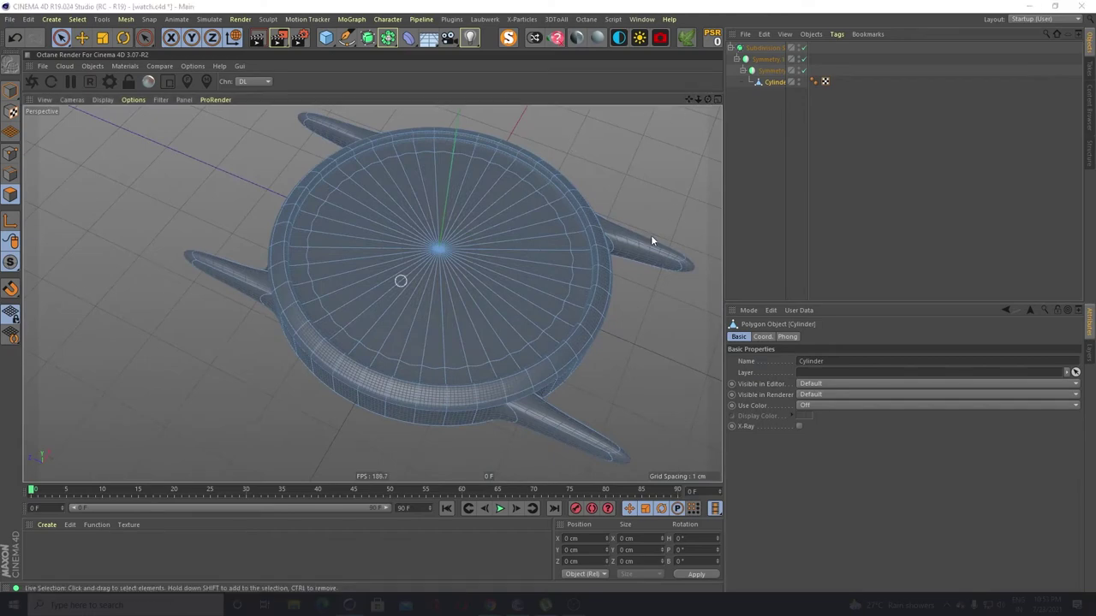
pyautogui.click(757, 107)
pyautogui.scroll(5, 428, 278)
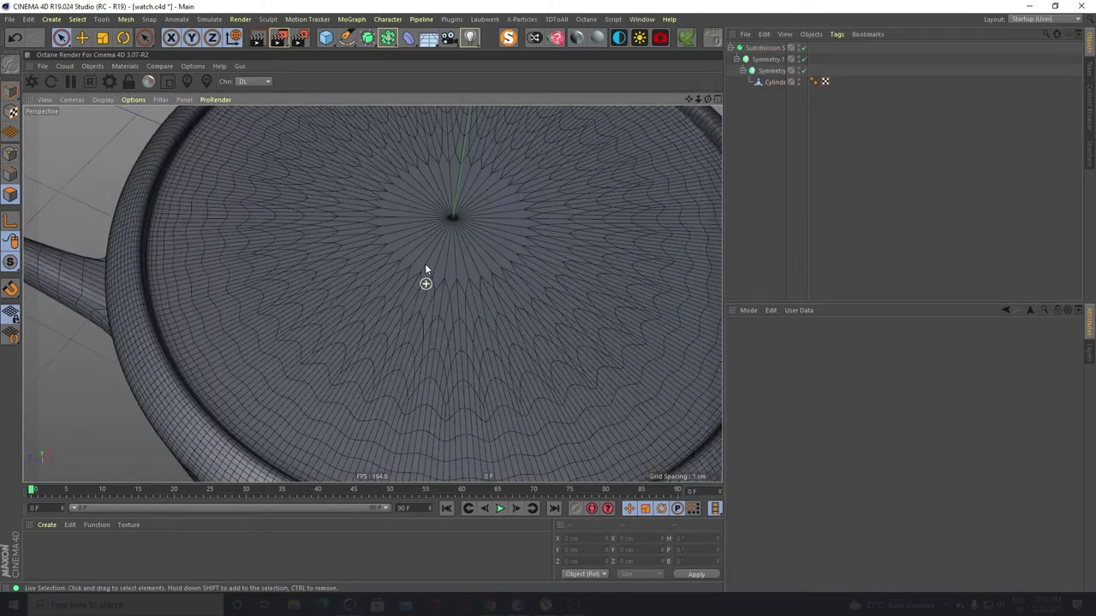
pyautogui.keyDown('alt'); pyautogui.moveTo(426, 271); pyautogui.dragTo(300, 266); pyautogui.keyUp('alt')
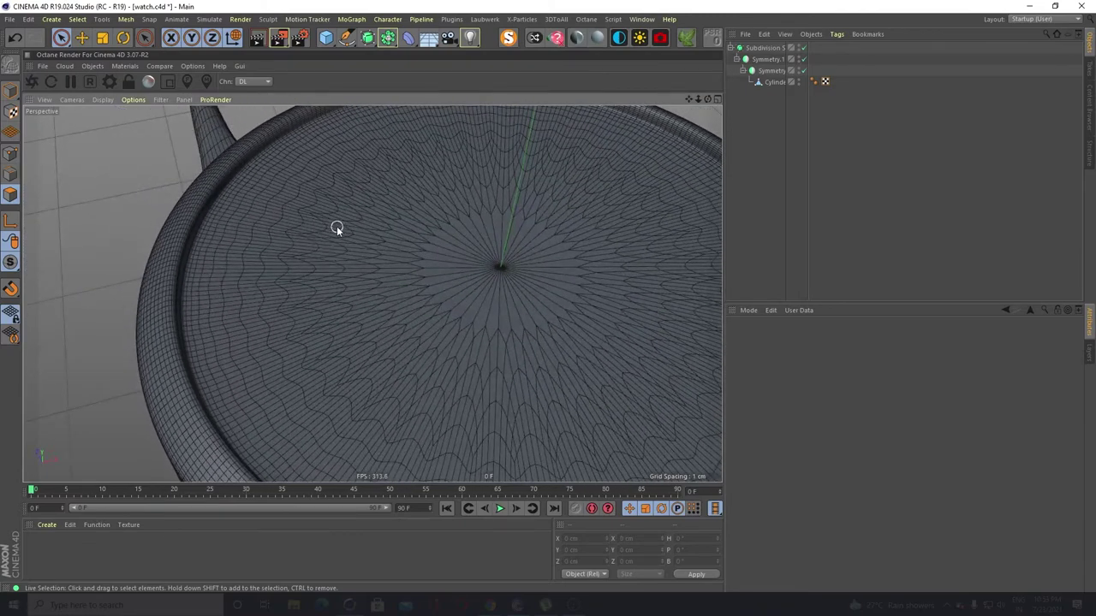
# Switch off the Subdivision Surface, check the unsmoothed dial and rim, and select the Cylinder quarter
pyautogui.click(803, 48)
pyautogui.keyDown('alt'); pyautogui.moveTo(354, 274); pyautogui.dragTo(65, 203); pyautogui.keyUp('alt')
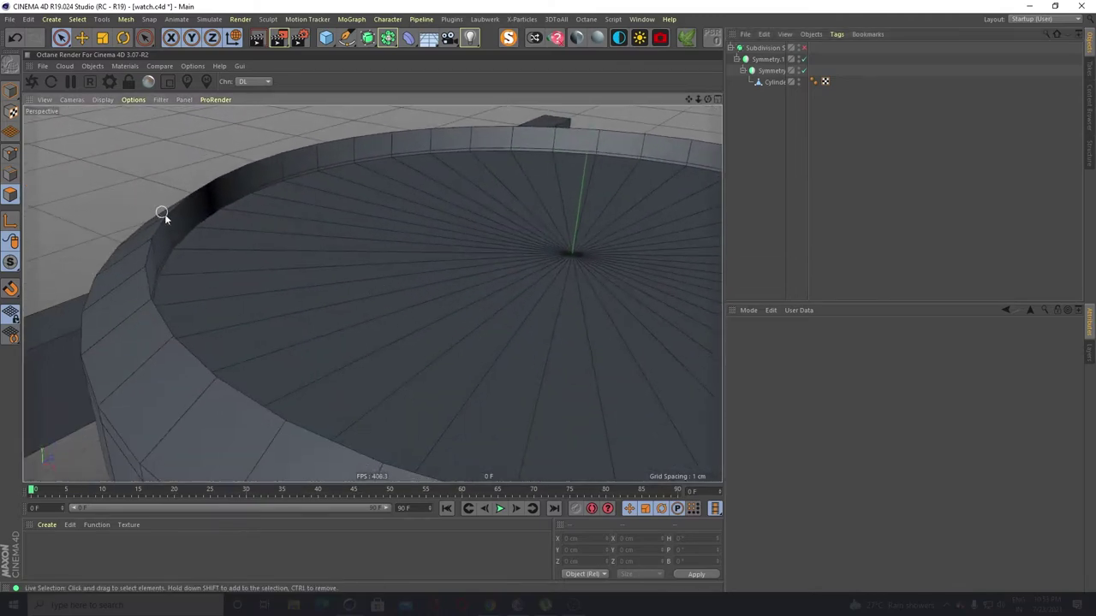
pyautogui.scroll(-3, 436, 292)
pyautogui.keyDown('alt'); pyautogui.moveTo(409, 290); pyautogui.dragTo(582, 338); pyautogui.keyUp('alt')
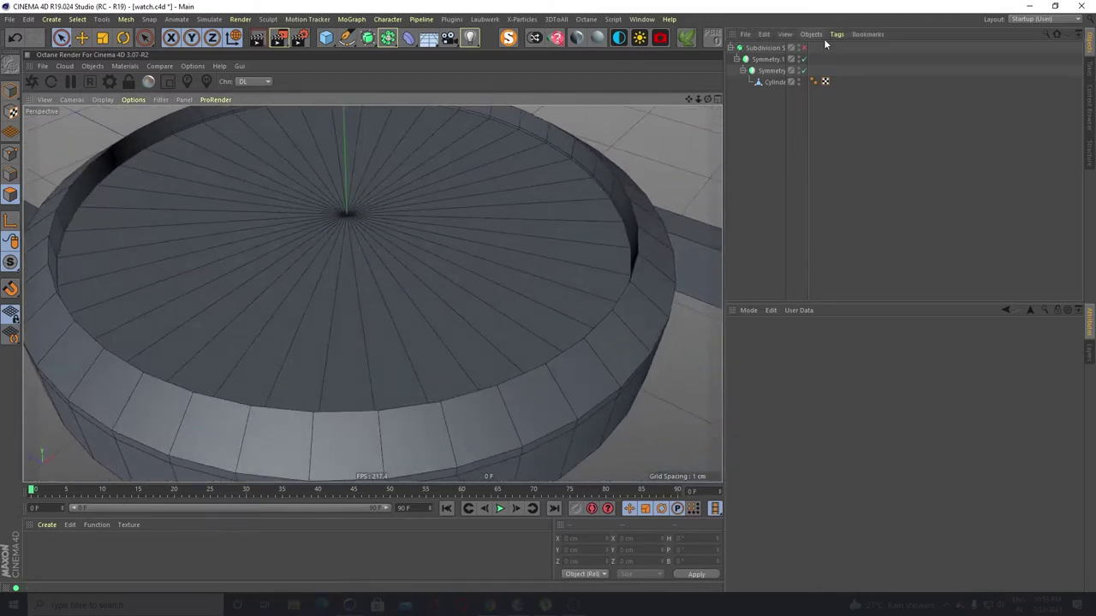
pyautogui.click(774, 83)
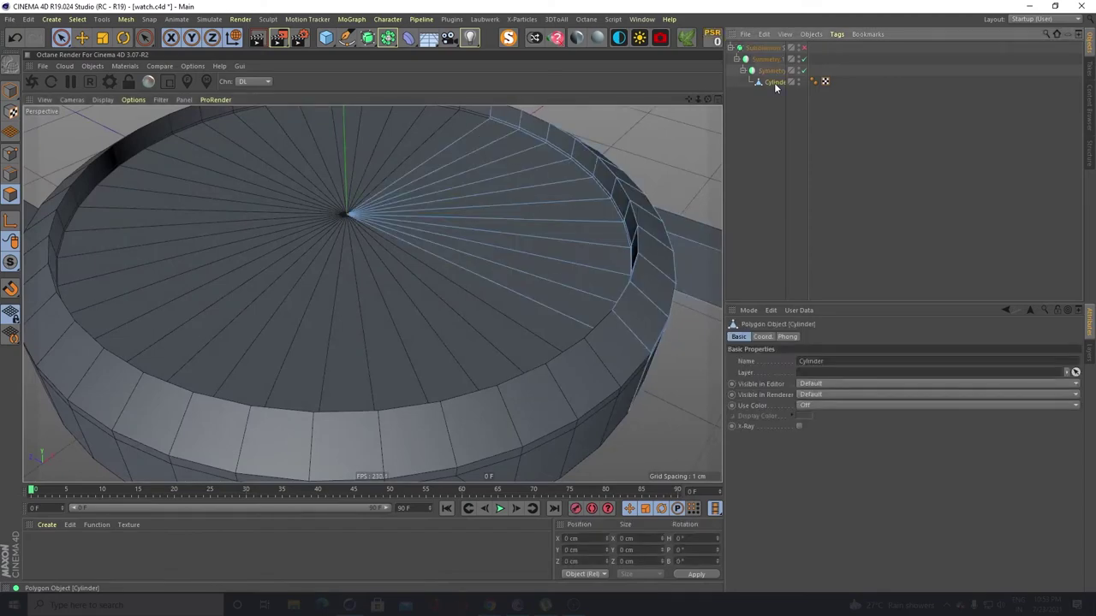
pyautogui.keyDown('alt'); pyautogui.moveTo(230, 413); pyautogui.dragTo(538, 257); pyautogui.keyUp('alt')
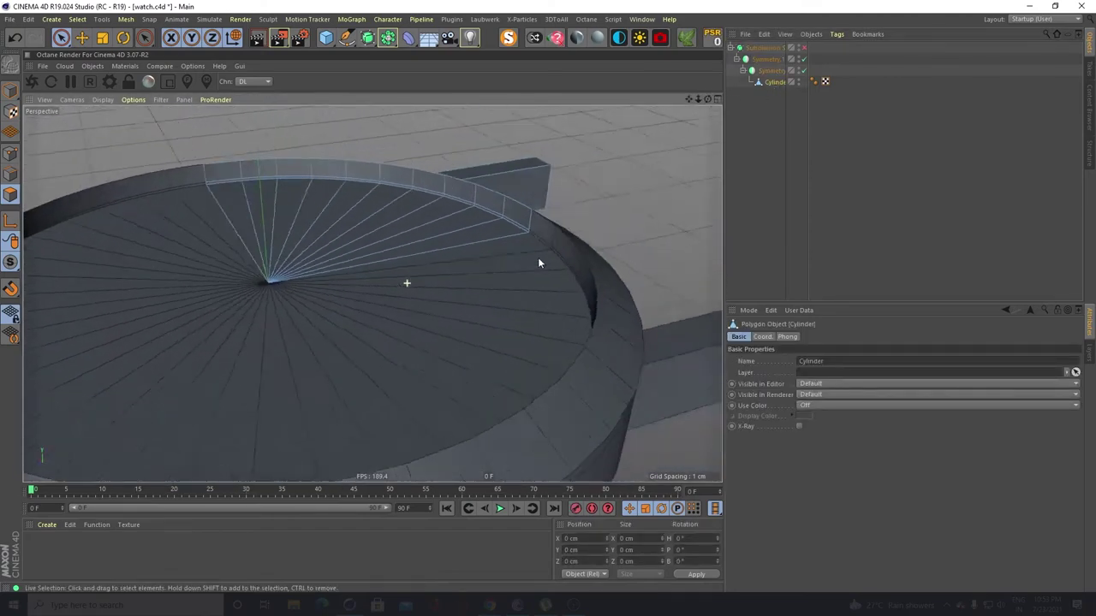
# Examine the Cylinder quarter's dial wedges and the narrow support band where they meet the inner rim
pyautogui.click(322, 210)
pyautogui.scroll(2, 321, 208)
pyautogui.click(249, 208)
pyautogui.scroll(3, 188, 202)
pyautogui.click(166, 263)
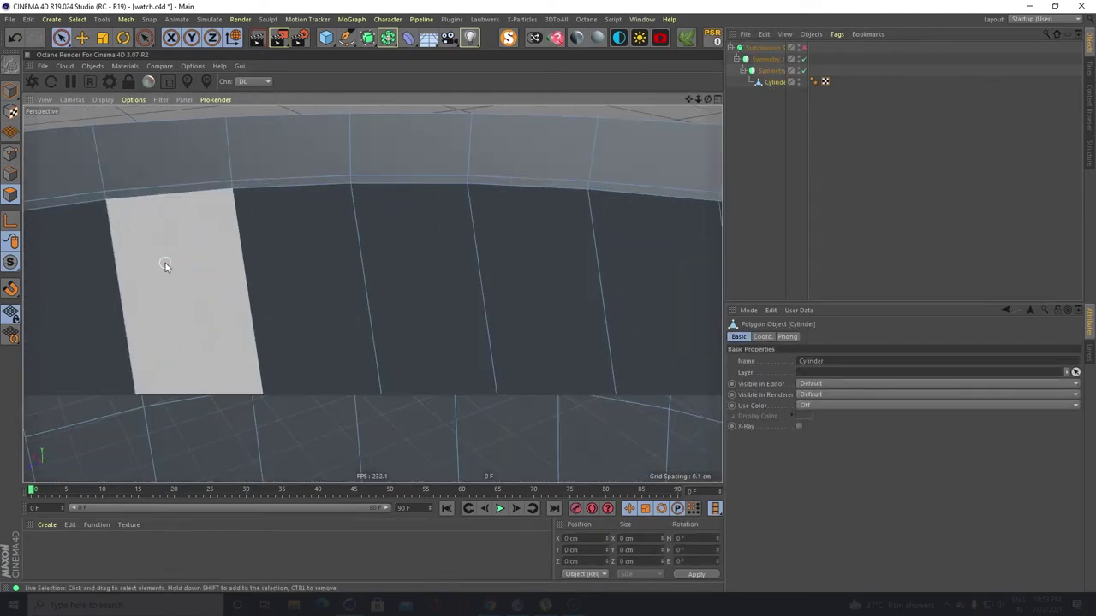
pyautogui.scroll(-3, 234, 260)
pyautogui.click(222, 330)
pyautogui.keyDown('alt'); pyautogui.moveTo(222, 330); pyautogui.dragTo(304, 333); pyautogui.keyUp('alt')
pyautogui.keyDown('alt'); pyautogui.moveTo(371, 294); pyautogui.dragTo(468, 308); pyautogui.keyUp('alt')
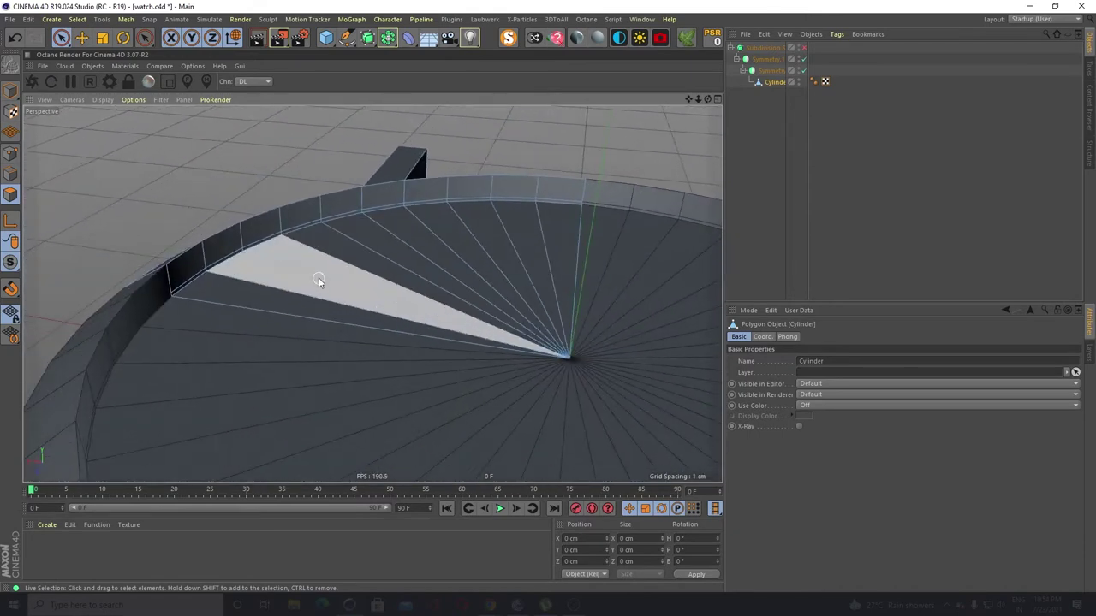
pyautogui.click(309, 303)
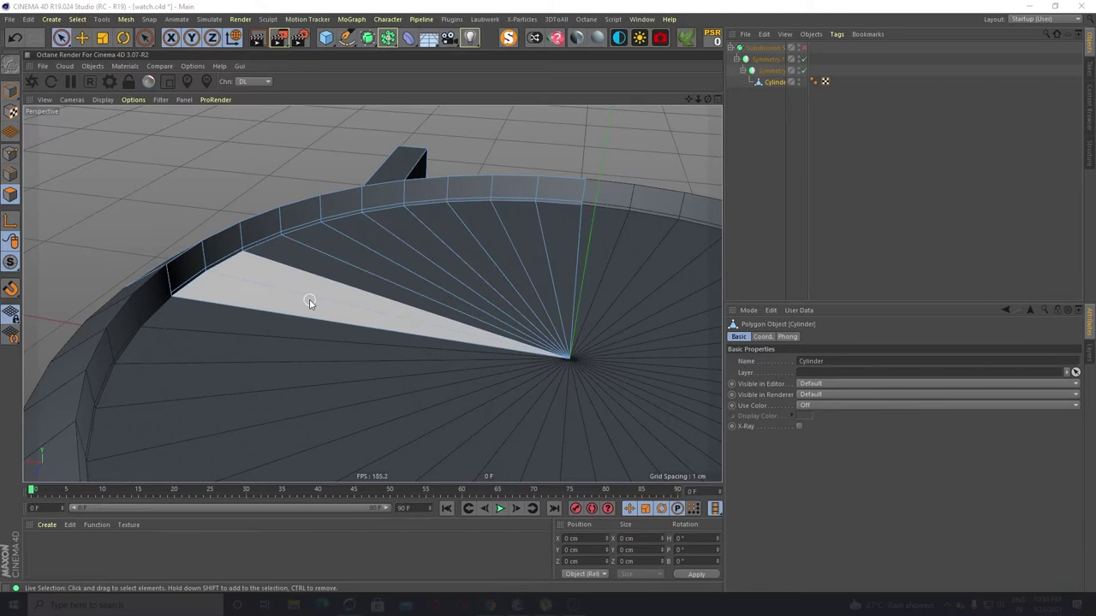
pyautogui.click(203, 281)
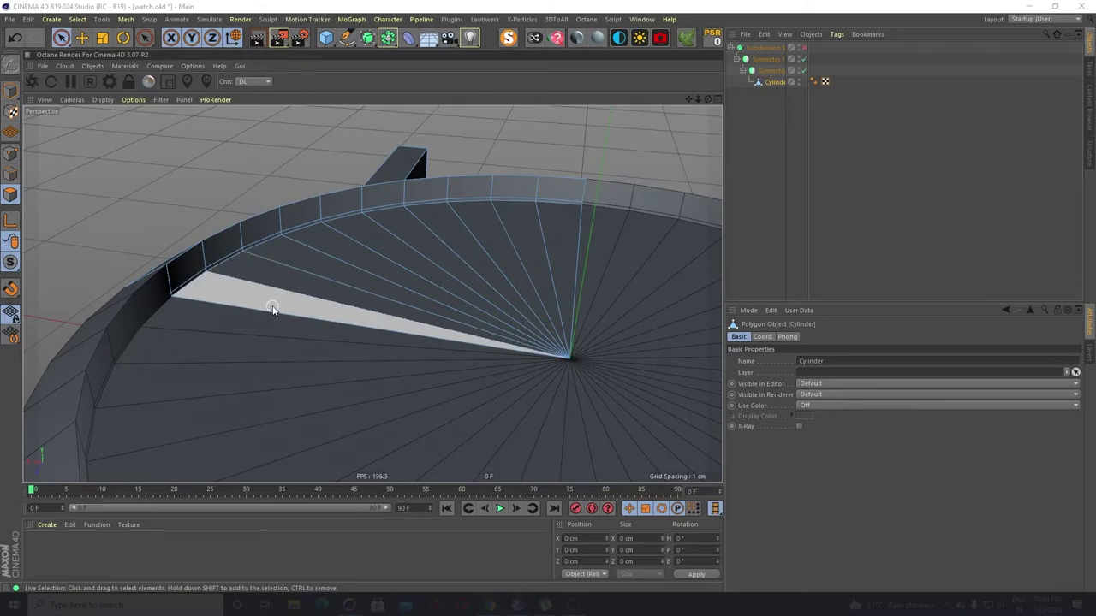
# Add support loop cuts on both sides of the dial's corner: dial outer edge at 99.106% and inner rim wall's base at 3.743%
pyautogui.click(166, 186)
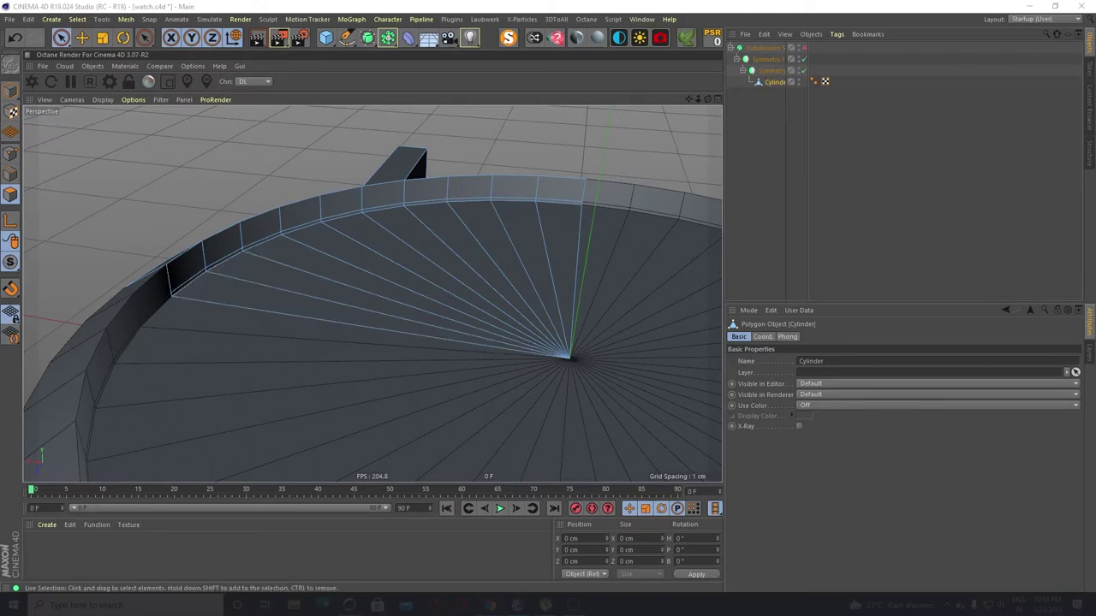
pyautogui.press('m')
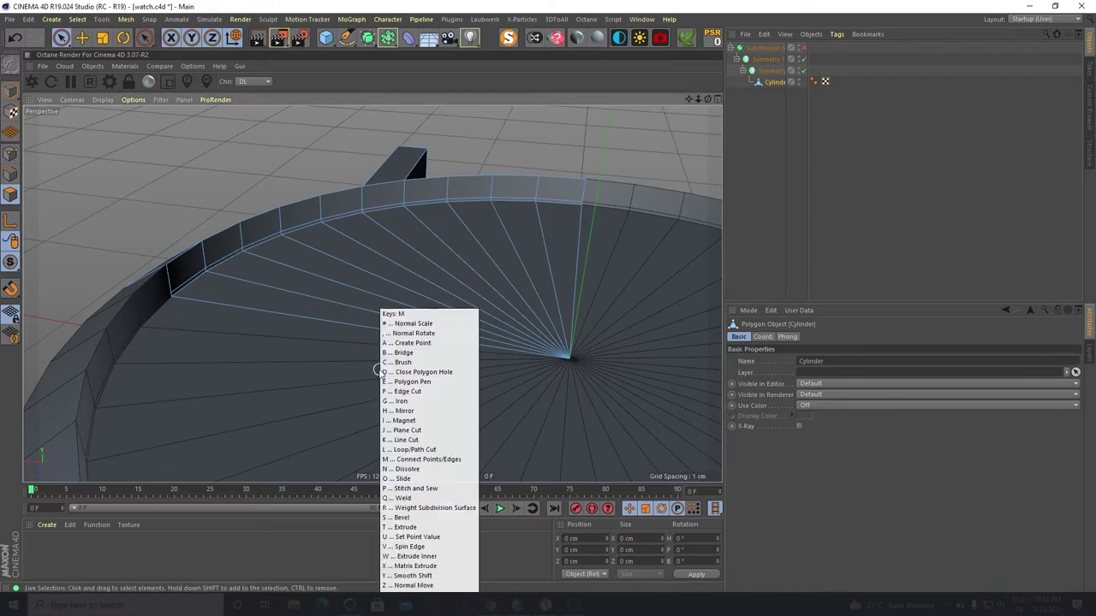
pyautogui.press('l')
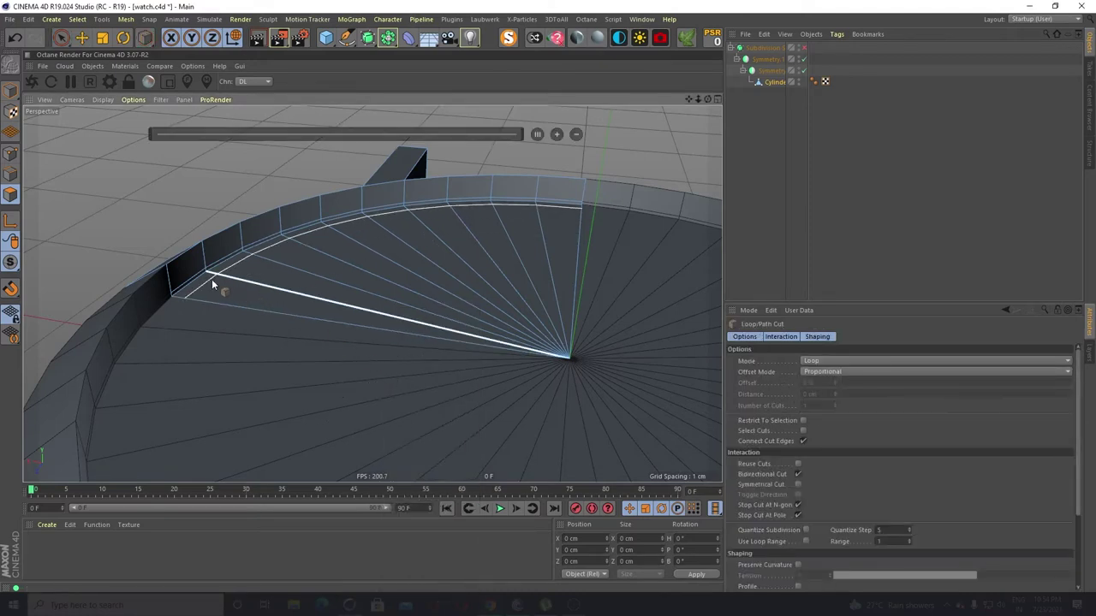
pyautogui.scroll(5, 214, 277)
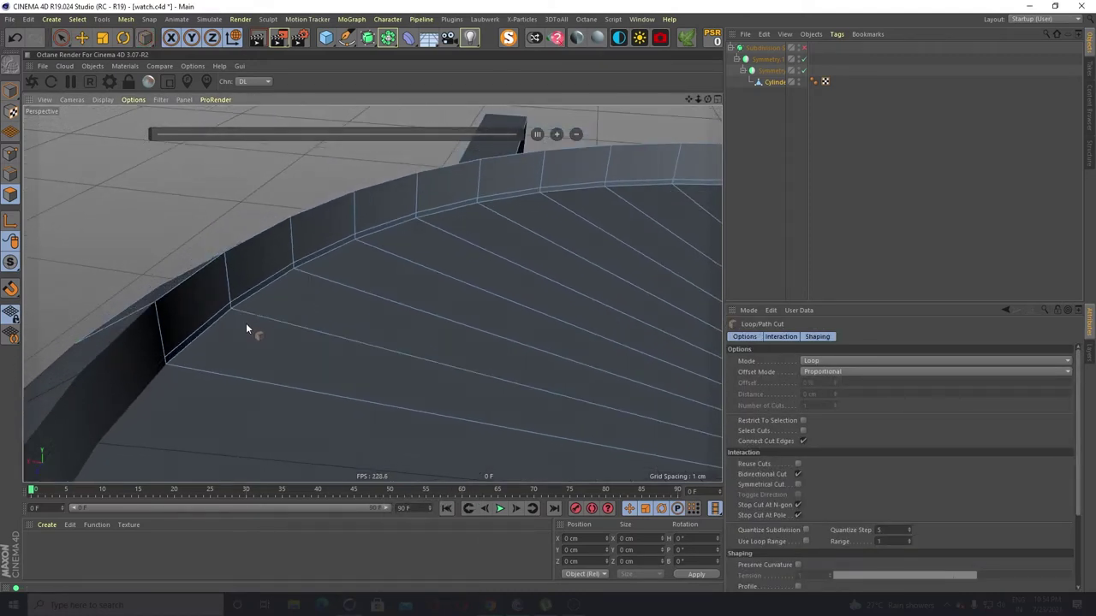
pyautogui.scroll(3, 246, 323)
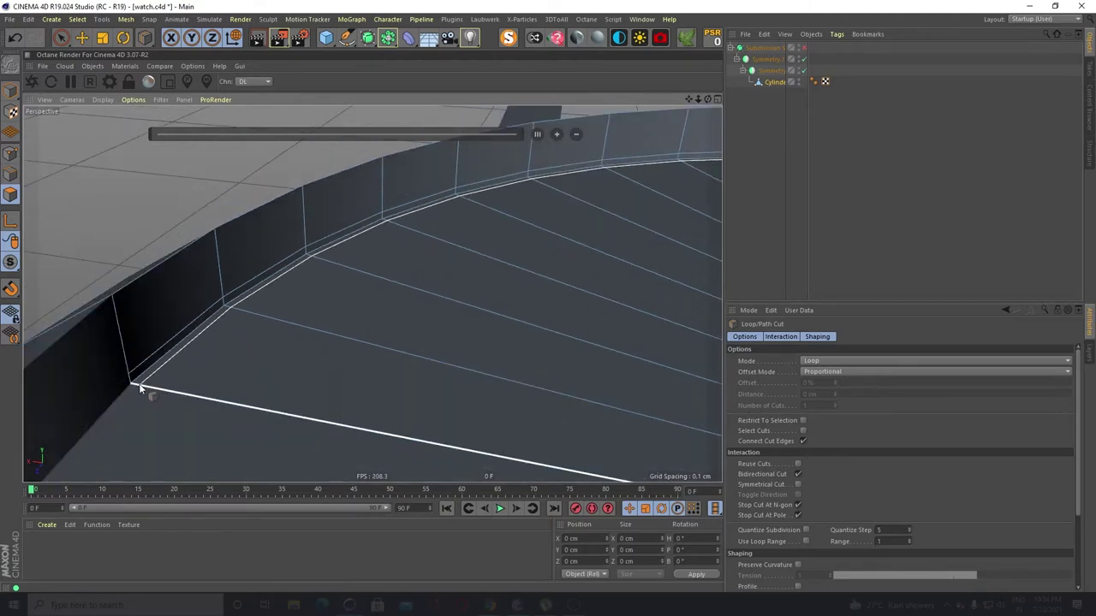
pyautogui.click(141, 388)
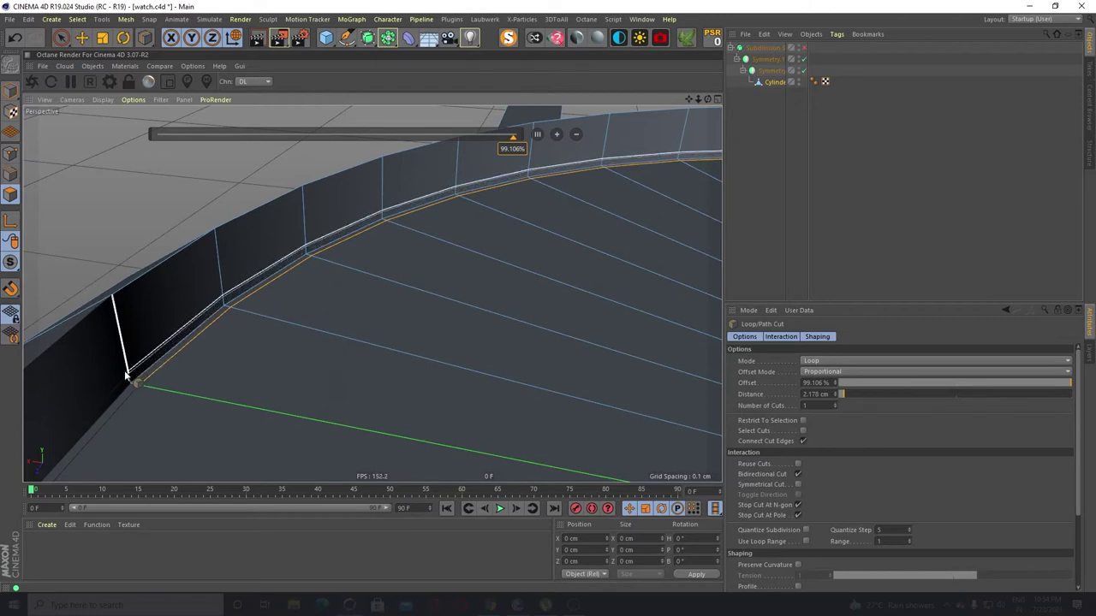
pyautogui.click(125, 375)
# Turn on the Subdivision Surface and, with nothing selected, check the smoothed dial and its corner with the rim
pyautogui.scroll(-5, 176, 301)
pyautogui.click(804, 48)
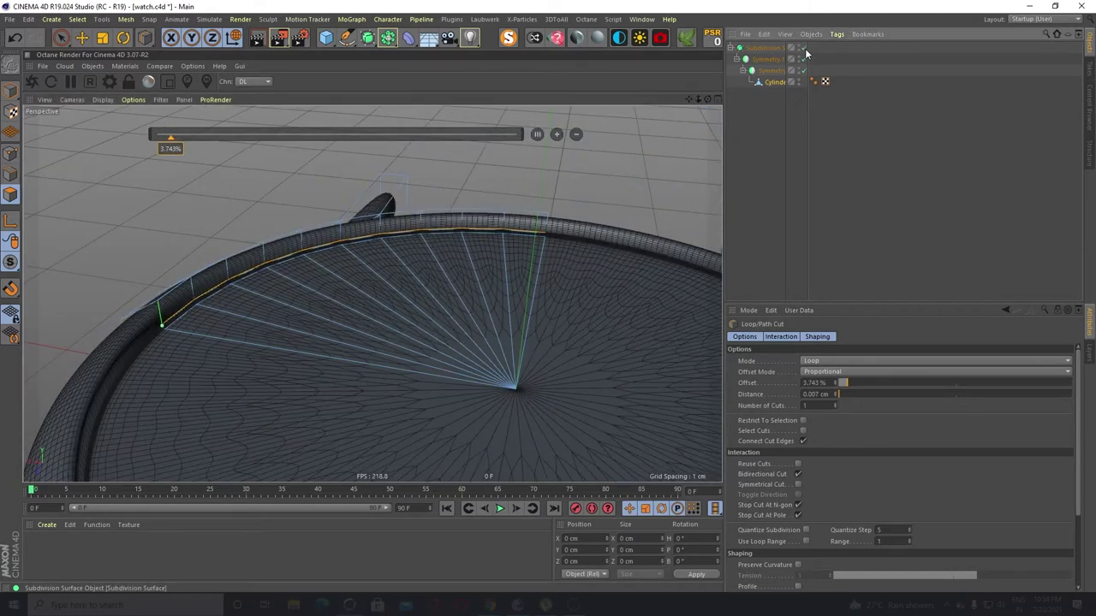
pyautogui.keyDown('alt'); pyautogui.moveTo(549, 202); pyautogui.dragTo(360, 183); pyautogui.keyUp('alt')
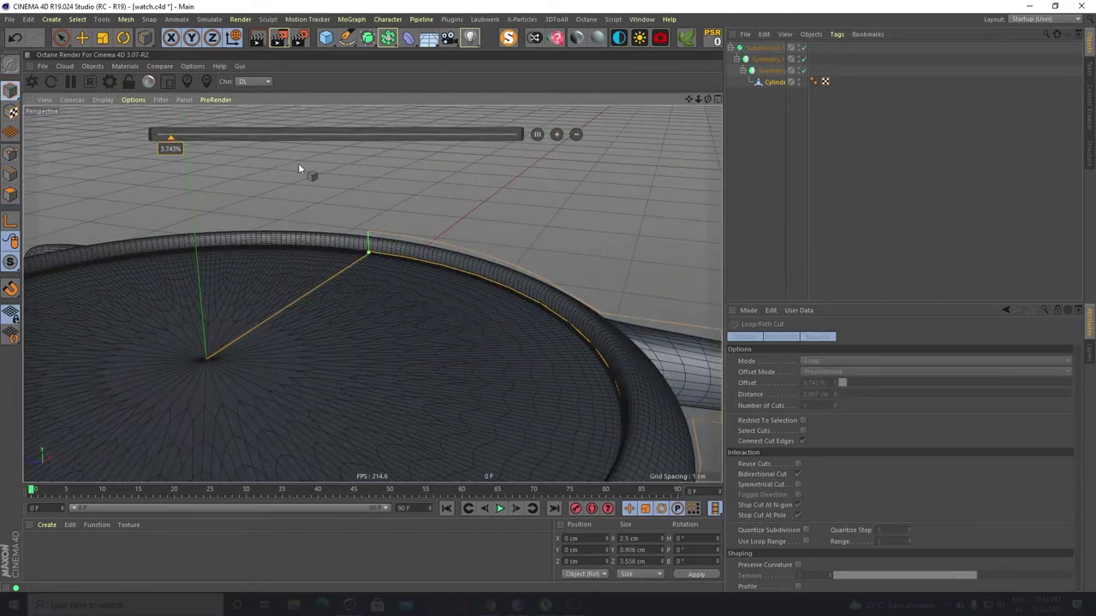
pyautogui.keyDown('alt'); pyautogui.moveTo(300, 164); pyautogui.dragTo(492, 272); pyautogui.keyUp('alt')
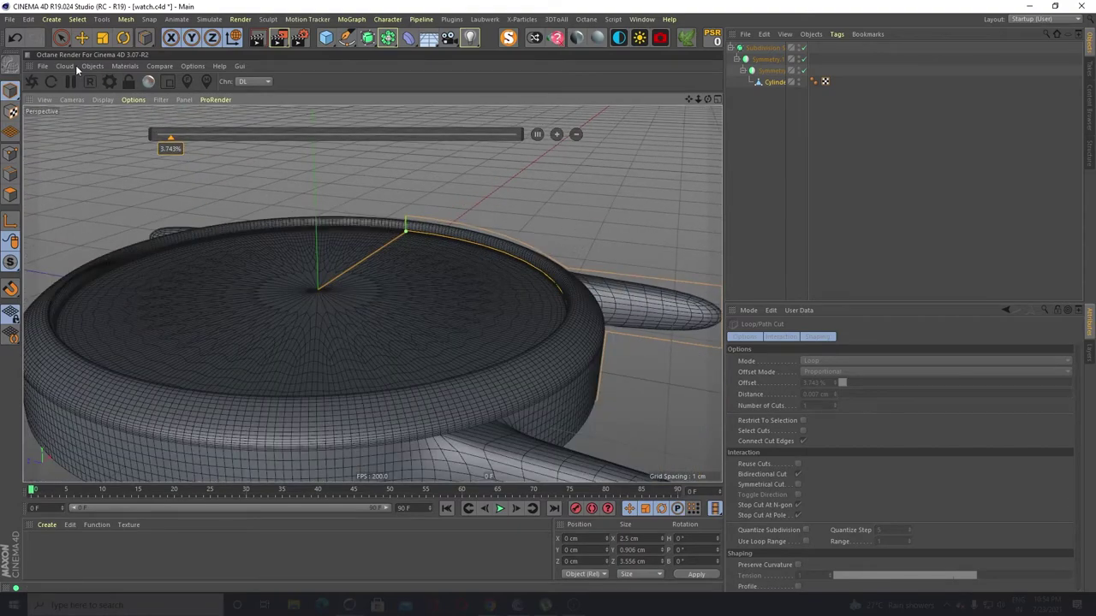
pyautogui.click(60, 37)
pyautogui.keyDown('alt'); pyautogui.moveTo(497, 214); pyautogui.dragTo(391, 341); pyautogui.keyUp('alt')
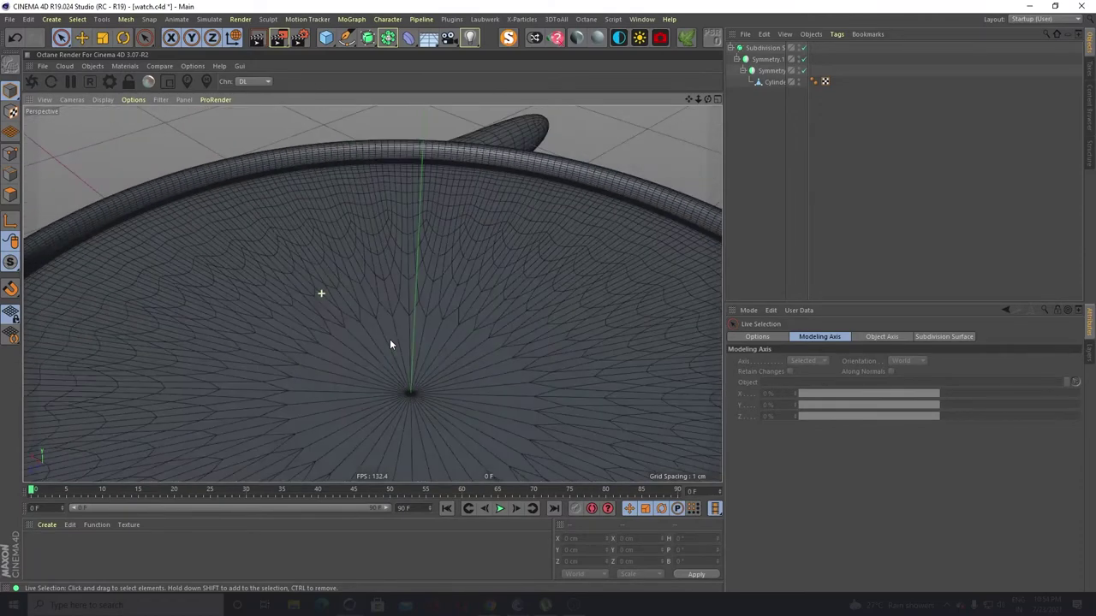
pyautogui.scroll(-3, 326, 277)
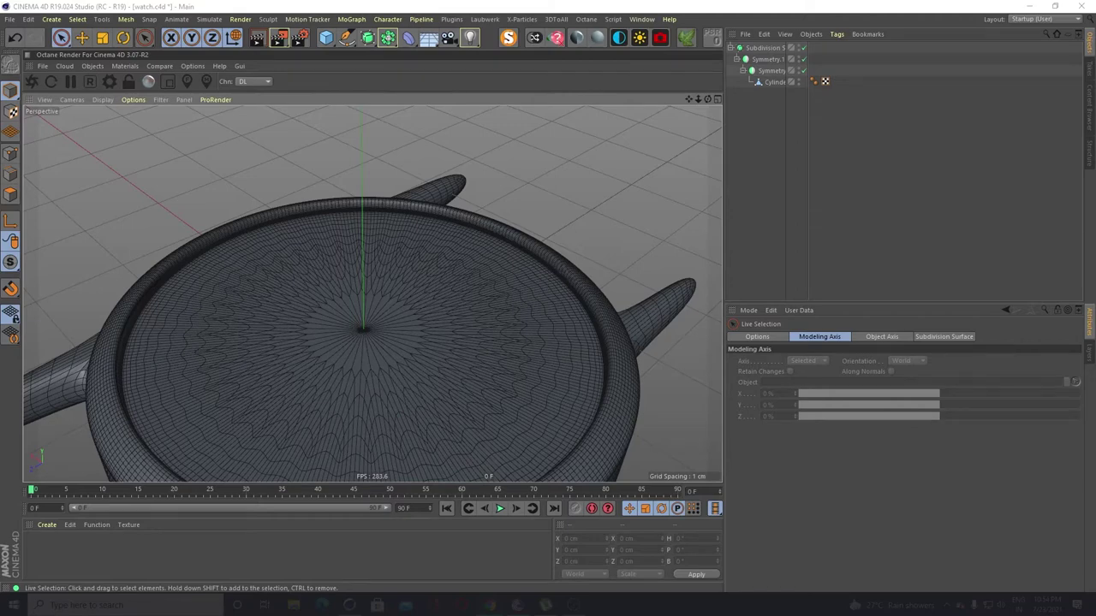
# With the Subdivision Surface off, add two loop cuts to the Cylinder's sloped bezel face, at 83.342% near its inner edge and 22.924% near its outer edge
pyautogui.click(803, 49)
pyautogui.click(776, 82)
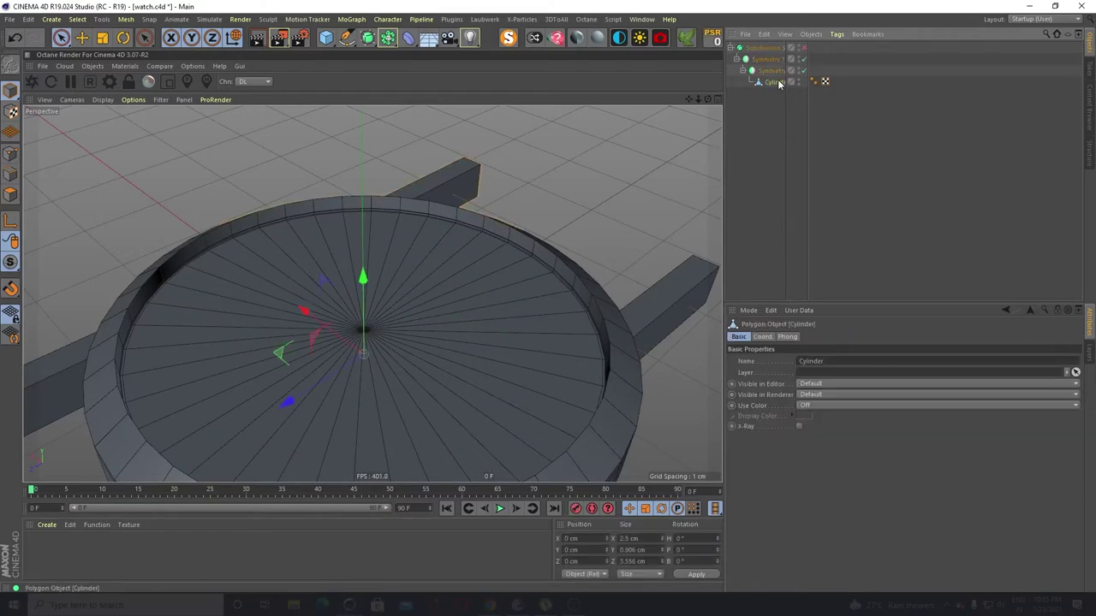
pyautogui.keyDown('alt'); pyautogui.moveTo(526, 313); pyautogui.dragTo(416, 361); pyautogui.keyUp('alt')
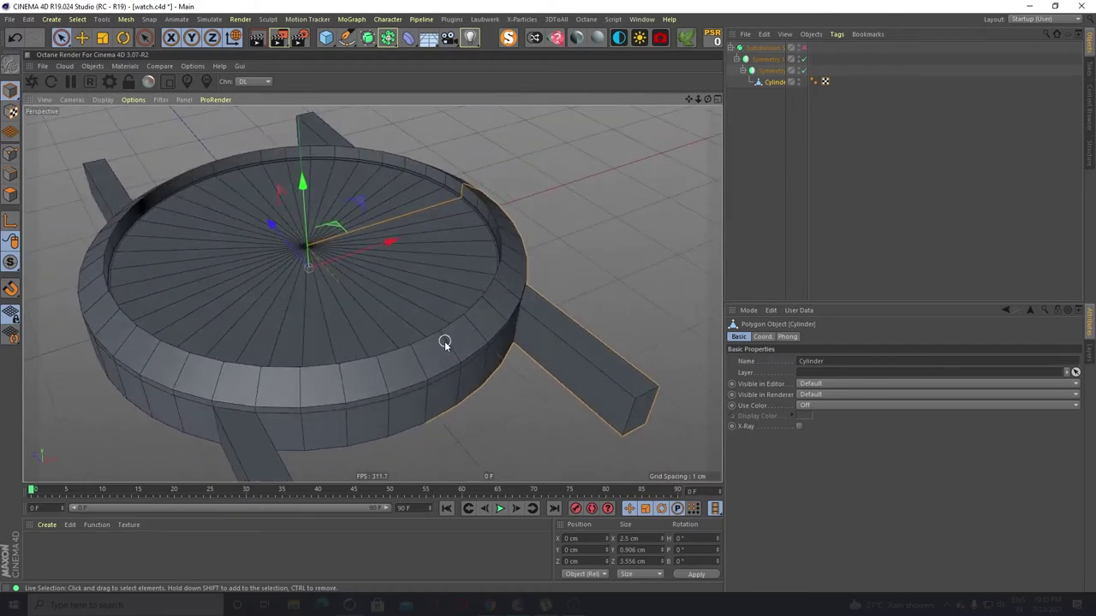
pyautogui.click(10, 196)
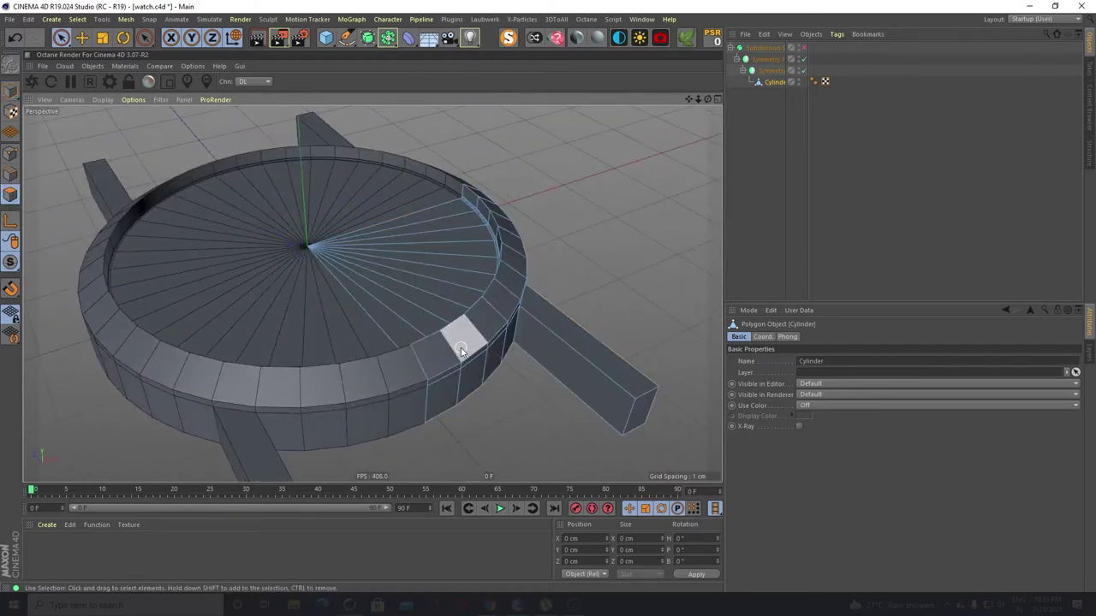
pyautogui.press('k')
pyautogui.press('l')
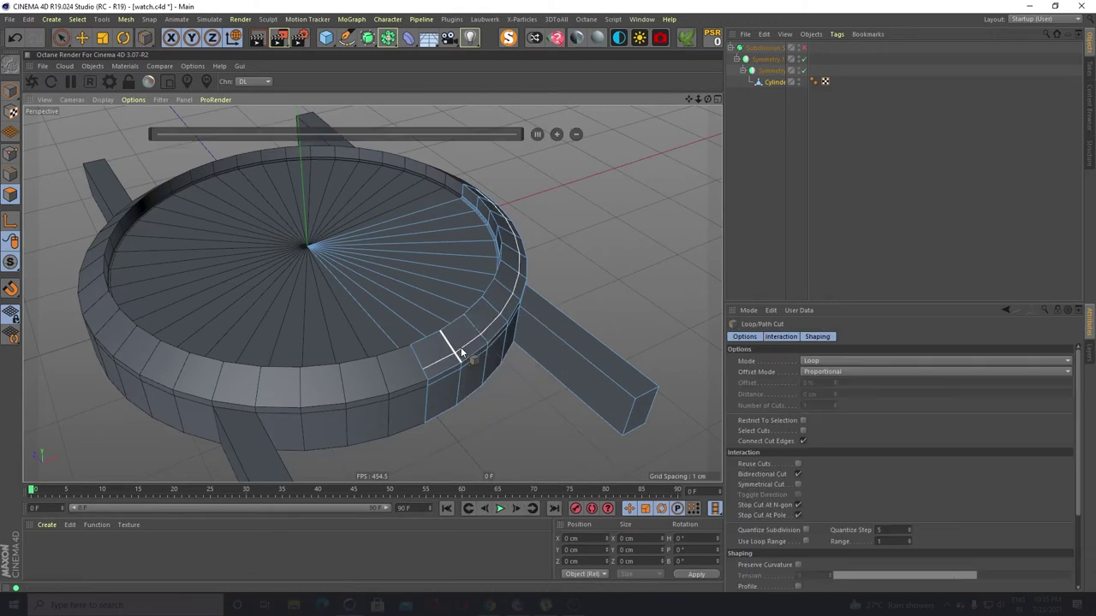
pyautogui.click(414, 353)
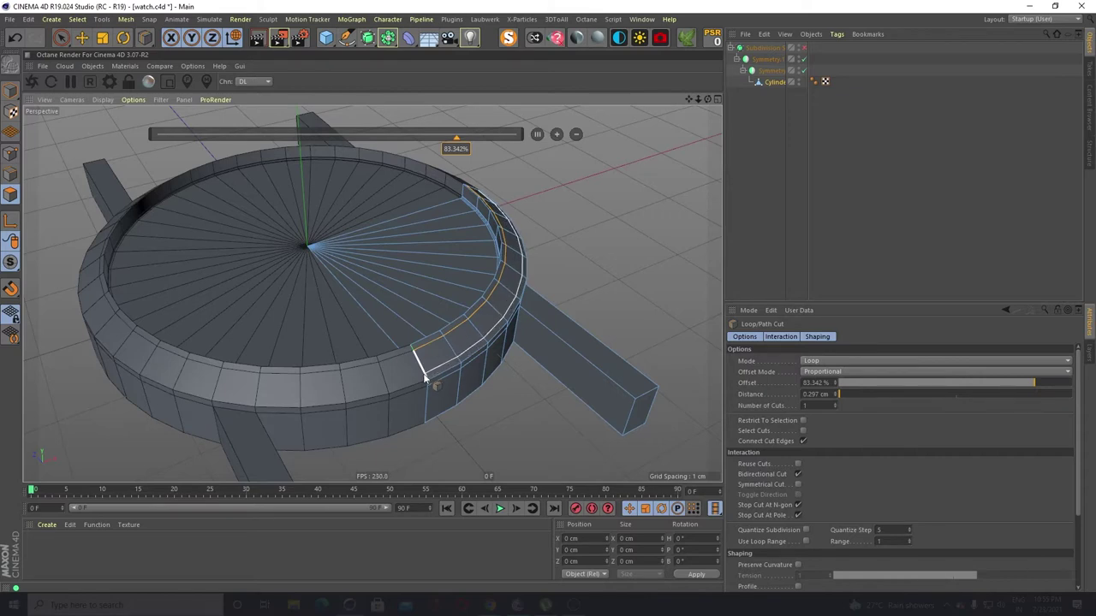
pyautogui.click(423, 373)
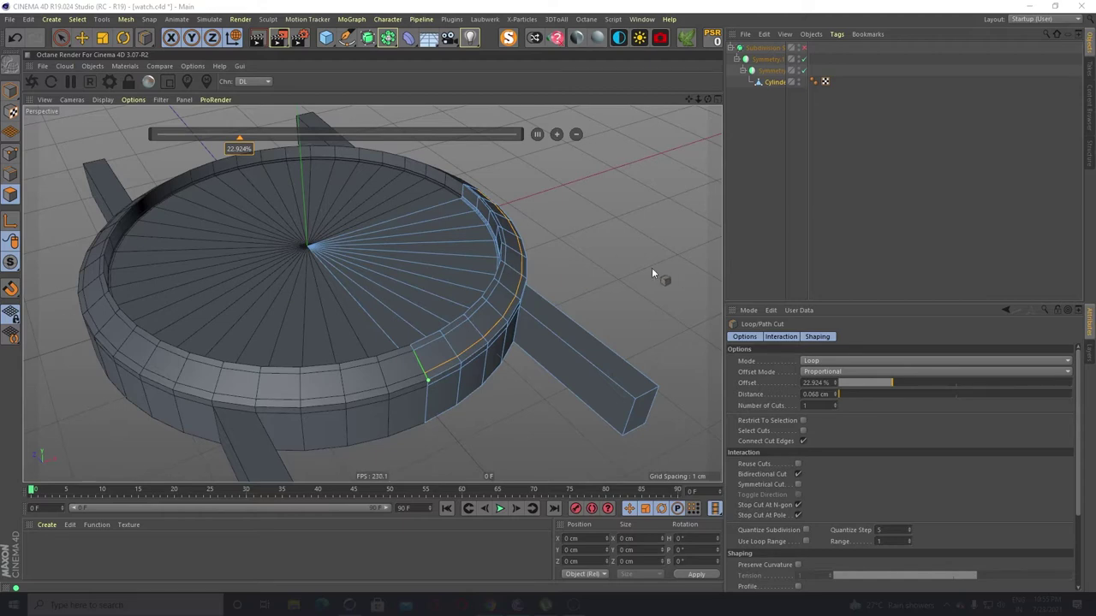
# Try lowering the bezel's inner edge loop to Y 0.424 cm, and undo the move
pyautogui.click(10, 175)
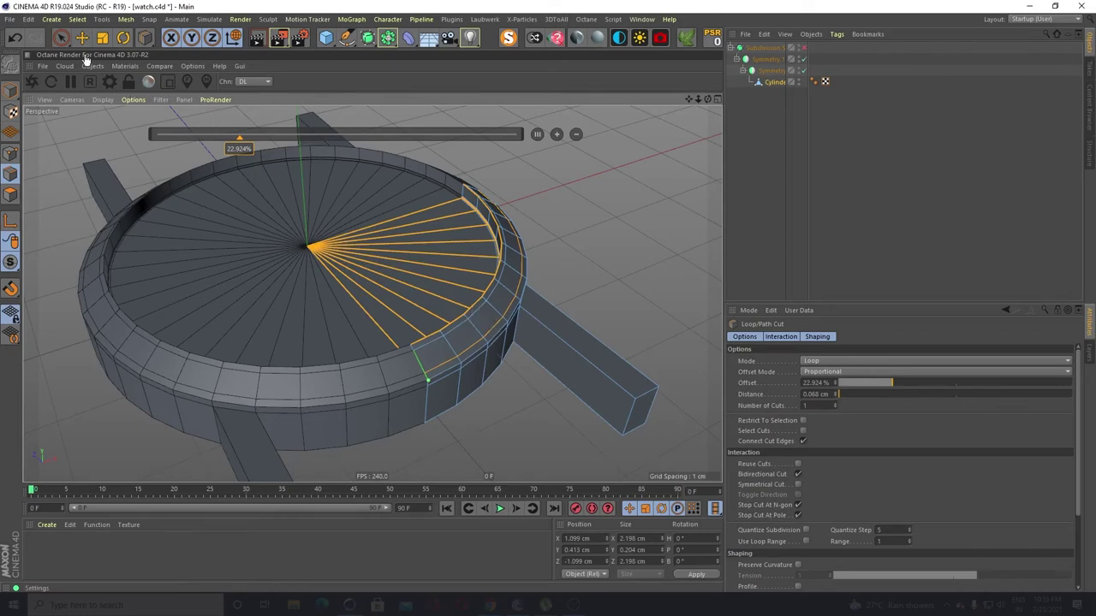
pyautogui.press('e')
pyautogui.doubleClick(474, 314)
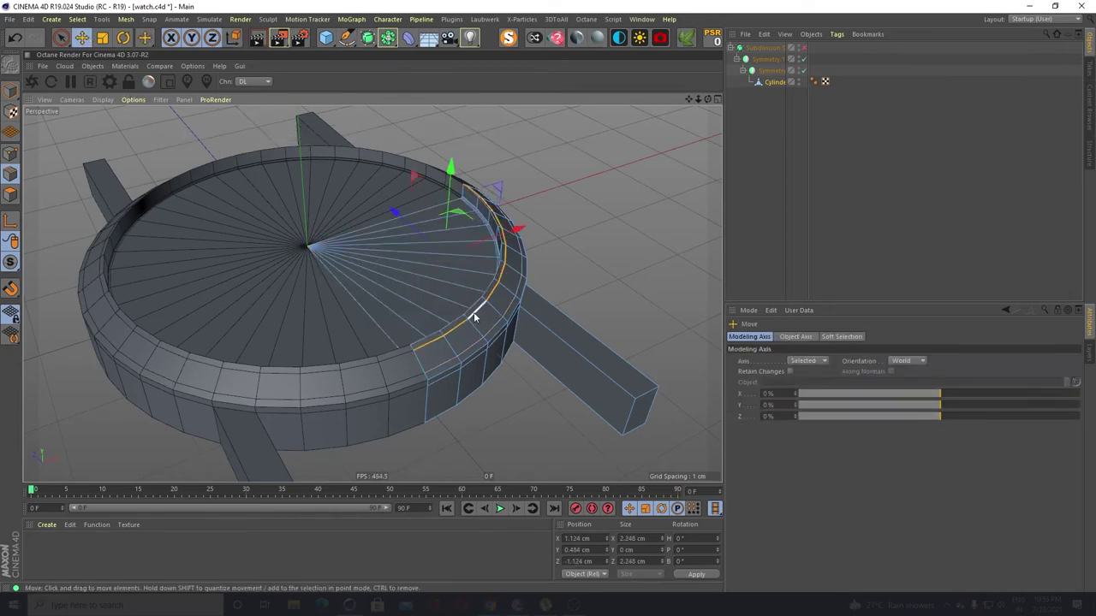
pyautogui.keyDown('alt'); pyautogui.moveTo(606, 215); pyautogui.dragTo(473, 249); pyautogui.keyUp('alt')
pyautogui.hotkey('ctrl', 'z')
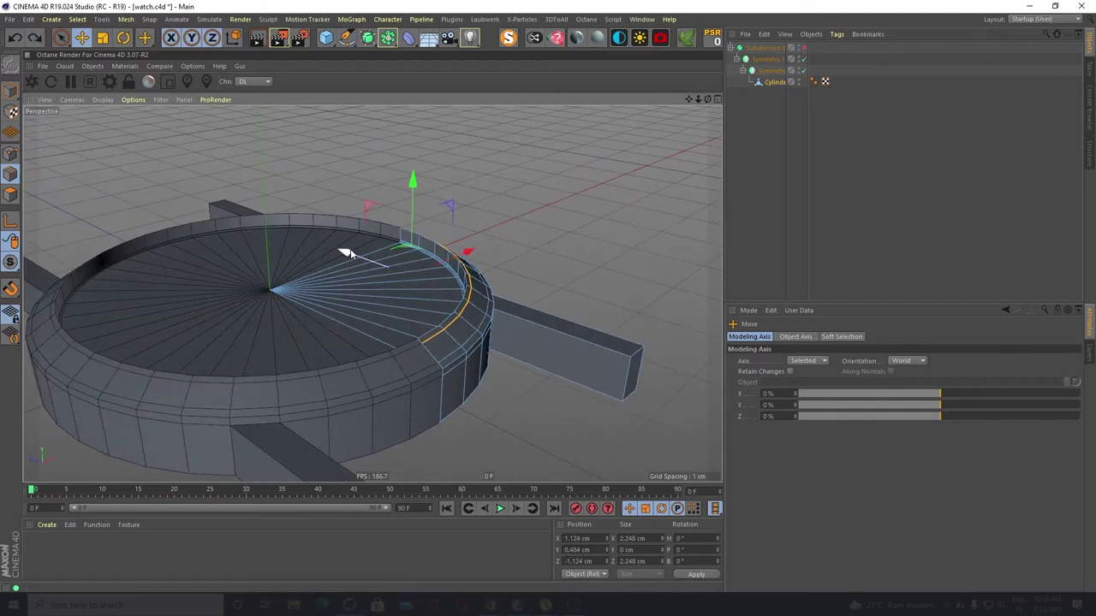
pyautogui.moveTo(414, 182); pyautogui.dragTo(416, 188)
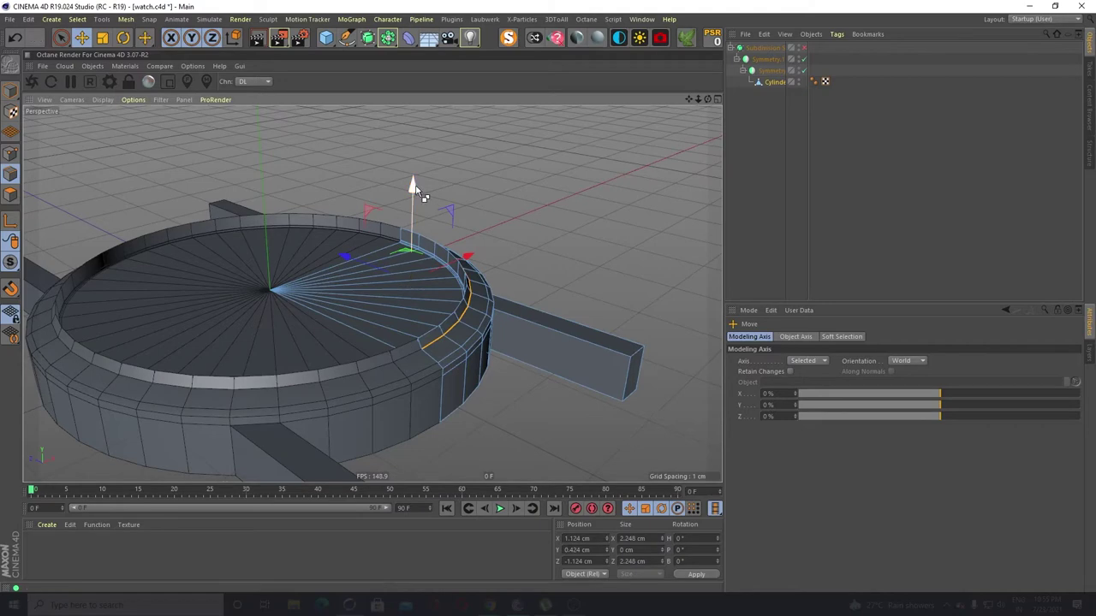
pyautogui.hotkey('ctrl', 'z')
pyautogui.keyDown('alt'); pyautogui.moveTo(651, 223); pyautogui.dragTo(582, 263); pyautogui.keyUp('alt')
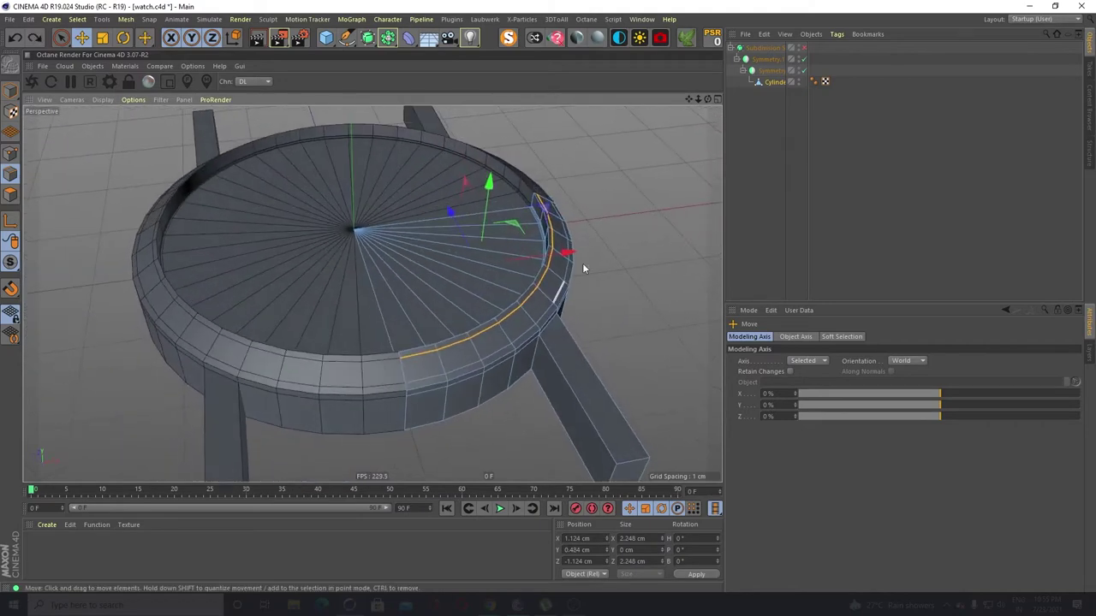
# Turn on the Subdivision Surface, deselect everything, and check the smoothed bezel and case side
pyautogui.click(802, 49)
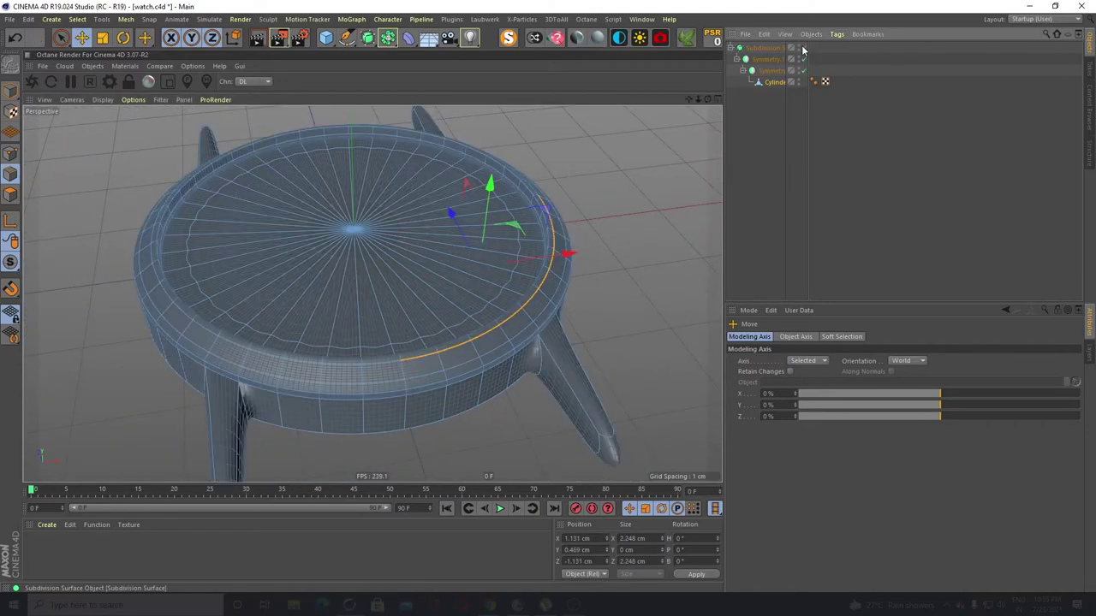
pyautogui.click(772, 101)
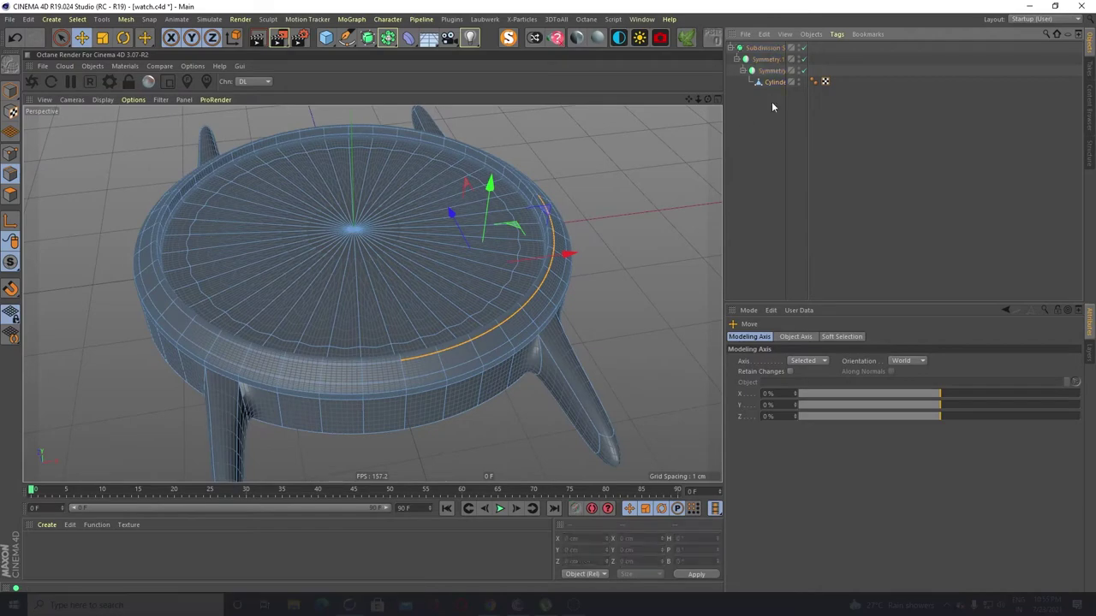
pyautogui.scroll(3, 588, 279)
pyautogui.keyDown('alt'); pyautogui.moveTo(407, 319); pyautogui.dragTo(329, 282); pyautogui.keyUp('alt')
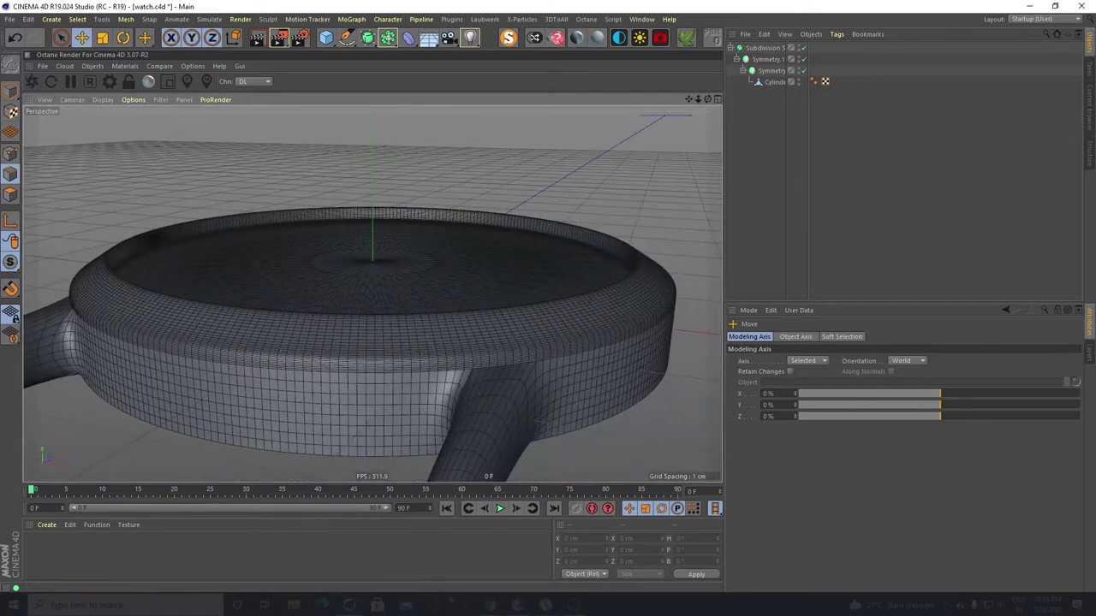
# Switch to the browser to compare with the Schaffen watch reference photo, return to Cinema 4D, and view the dial from above
pyautogui.moveTo(490, 605)
pyautogui.click(652, 539)
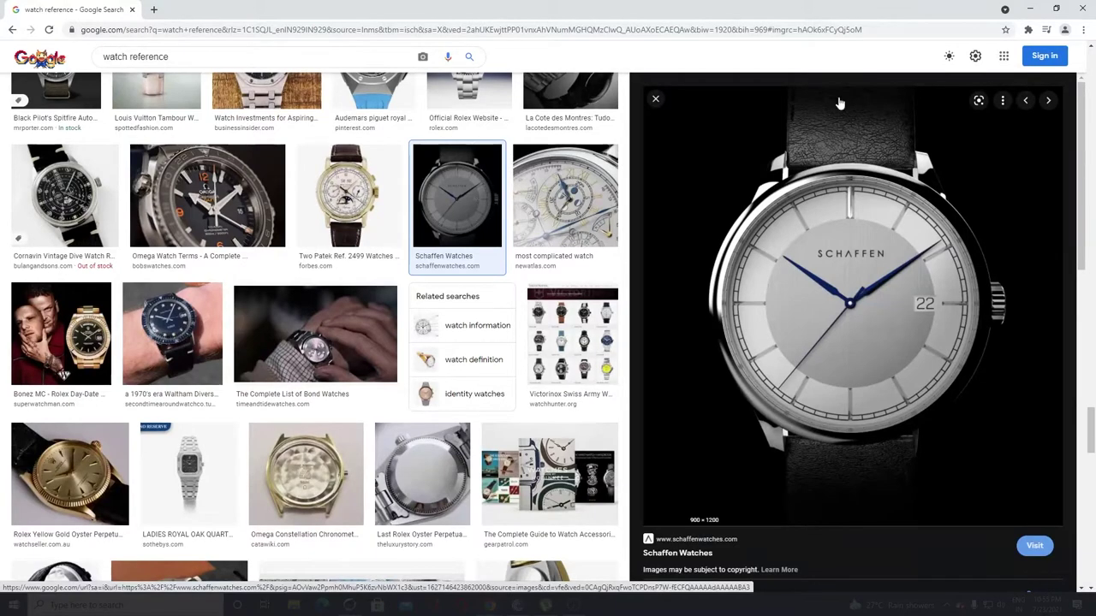
pyautogui.click(1031, 8)
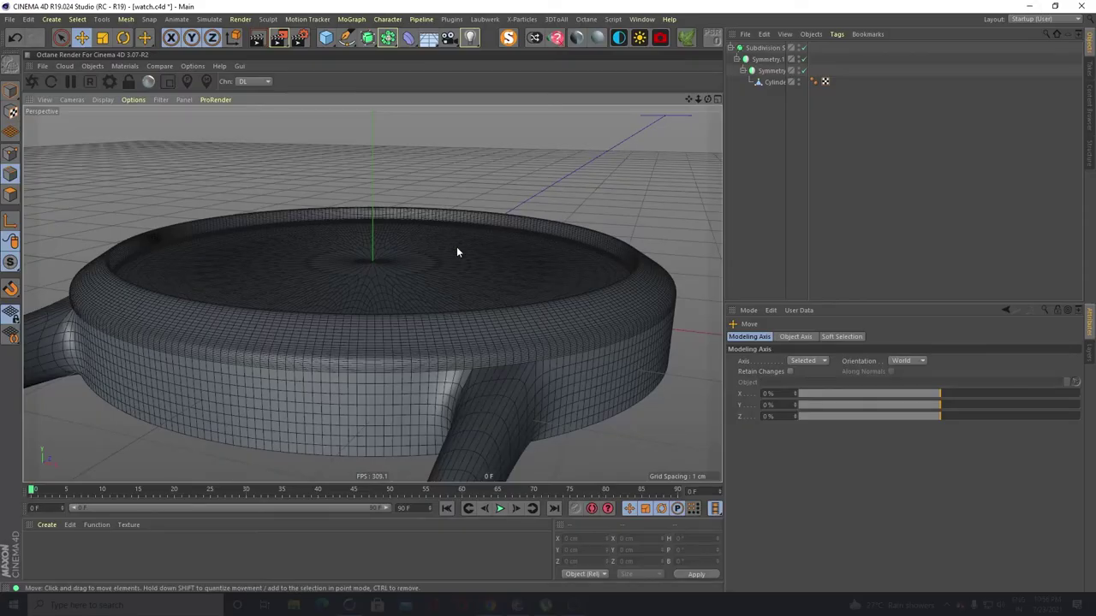
pyautogui.keyDown('alt'); pyautogui.moveTo(456, 252); pyautogui.dragTo(369, 318); pyautogui.keyUp('alt')
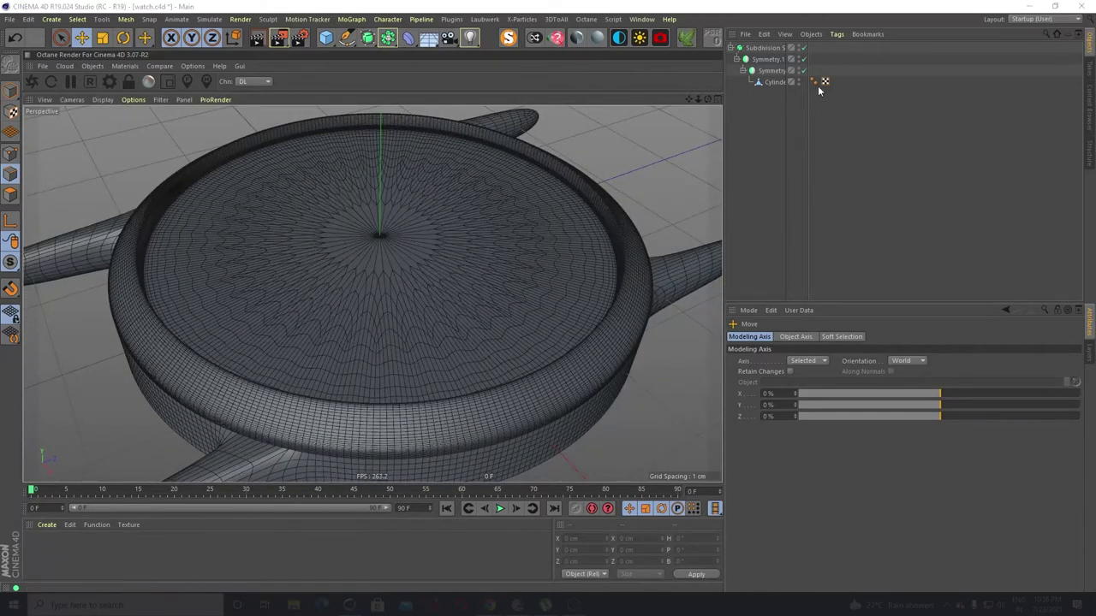
# With the Subdivision Surface off, add two loop cuts to the Cylinder's lug, at 98.264% near its tip and 96.248% near the case
pyautogui.press('q')
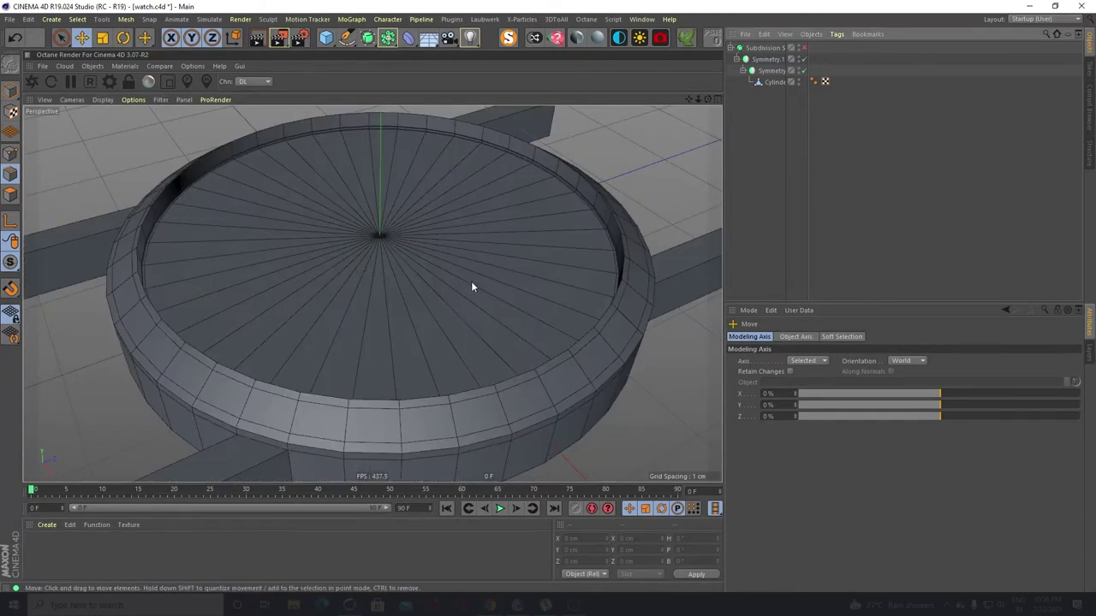
pyautogui.click(780, 82)
pyautogui.scroll(-3, 498, 212)
pyautogui.keyDown('alt'); pyautogui.moveTo(428, 304); pyautogui.dragTo(386, 338); pyautogui.keyUp('alt')
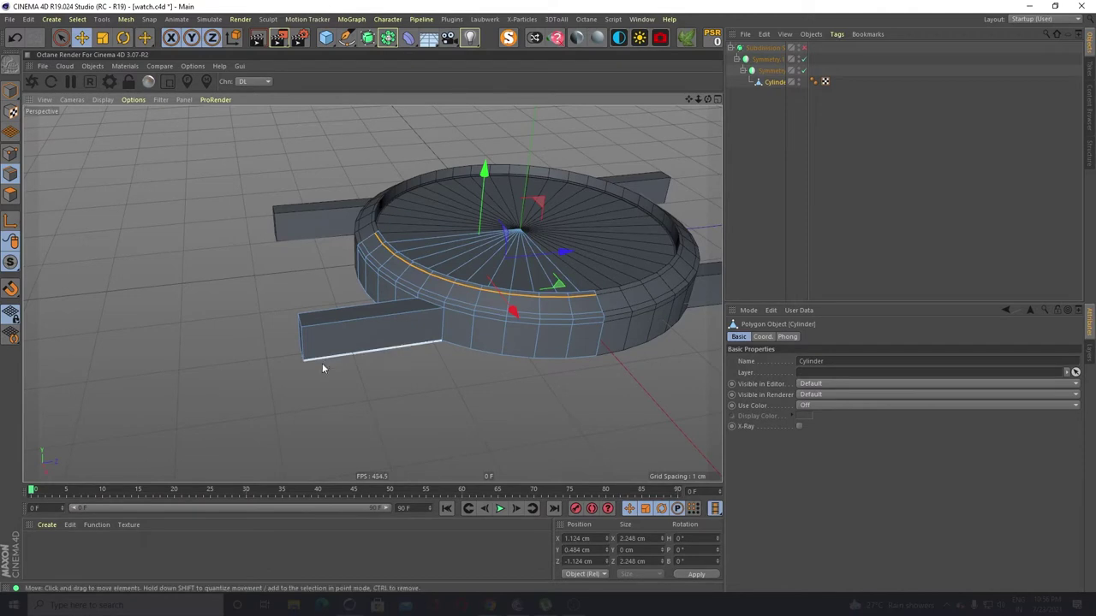
pyautogui.press('m')
pyautogui.press('l')
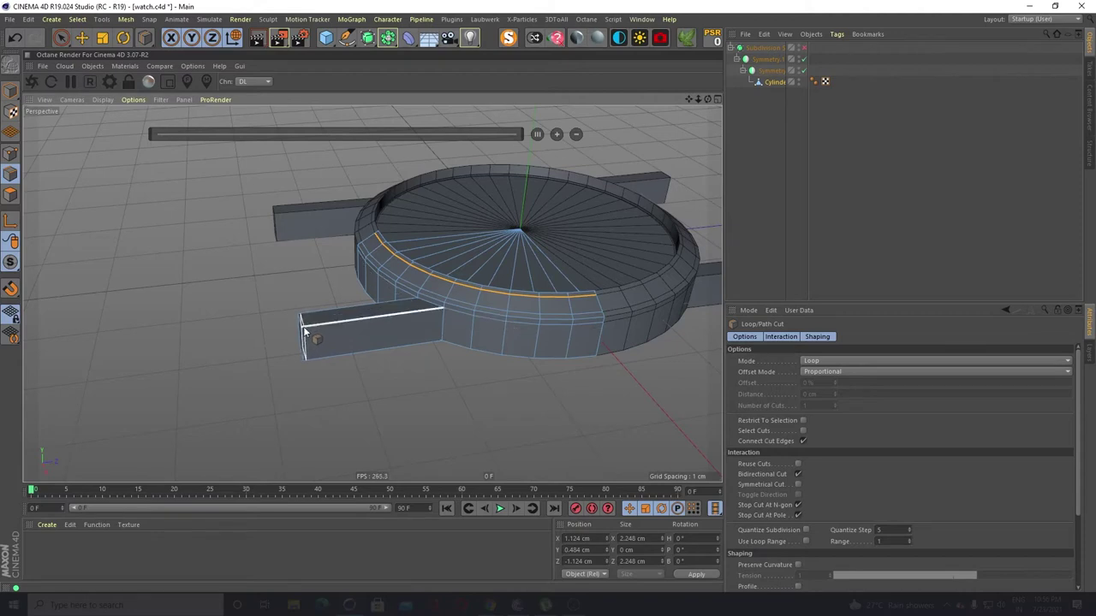
pyautogui.click(304, 330)
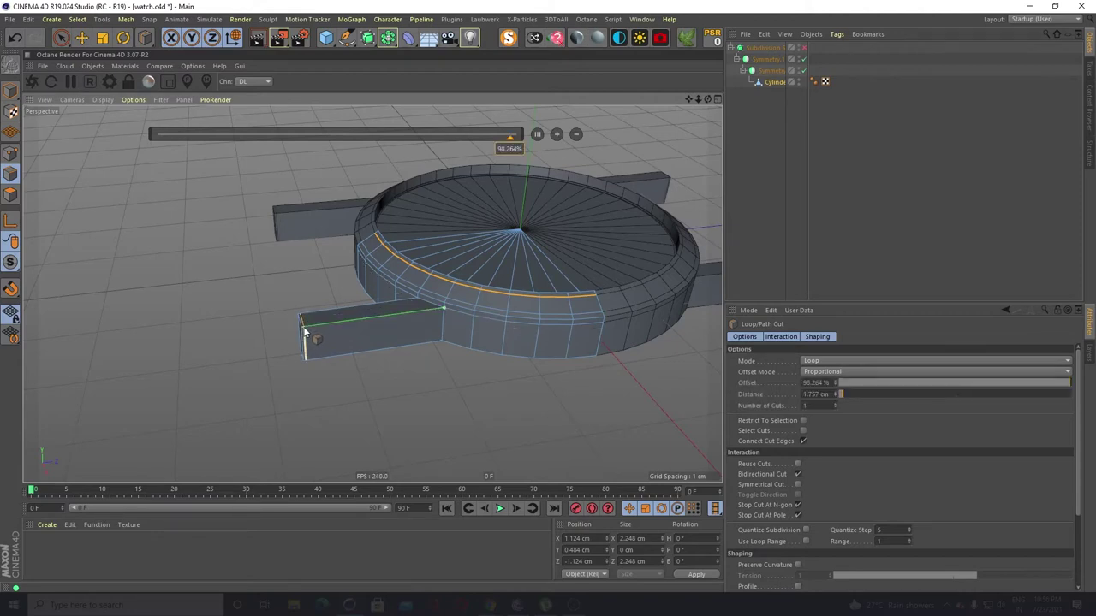
pyautogui.click(440, 315)
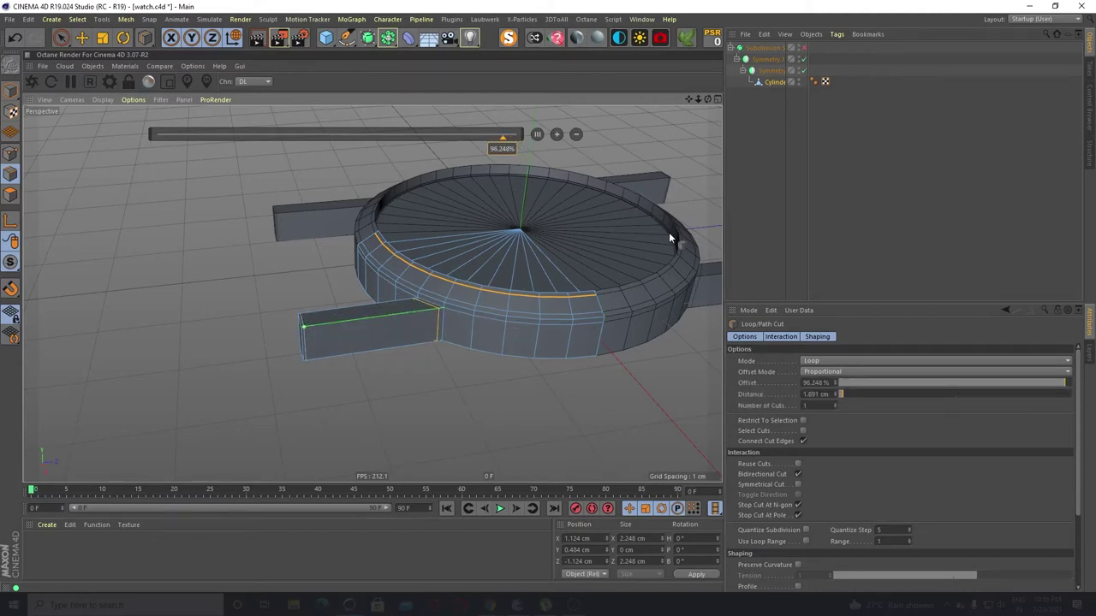
# Turn the Subdivision Surface on and check the smoothed lug's tip and its junction with the case
pyautogui.click(803, 48)
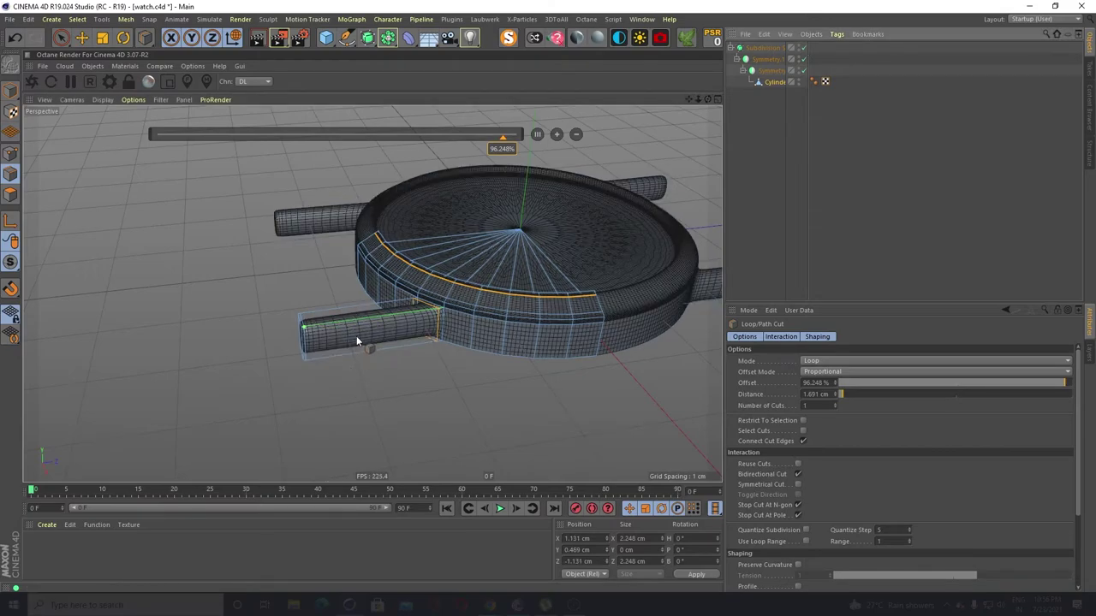
pyautogui.keyDown('alt'); pyautogui.moveTo(356, 341); pyautogui.dragTo(385, 362); pyautogui.keyUp('alt')
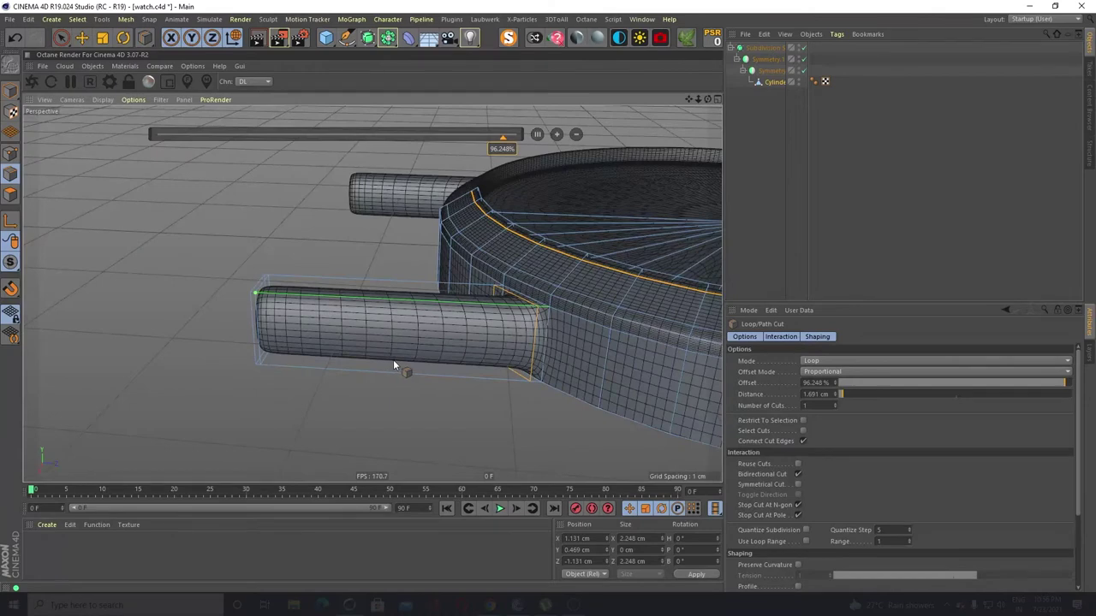
# With the Subdivision Surface off, add two lengthwise loop cuts along the lug, at 91.663% near its upper edge and 8.536% near its lower edge
pyautogui.keyDown('alt'); pyautogui.moveTo(423, 325); pyautogui.dragTo(404, 410); pyautogui.keyUp('alt')
pyautogui.scroll(5, 416, 315)
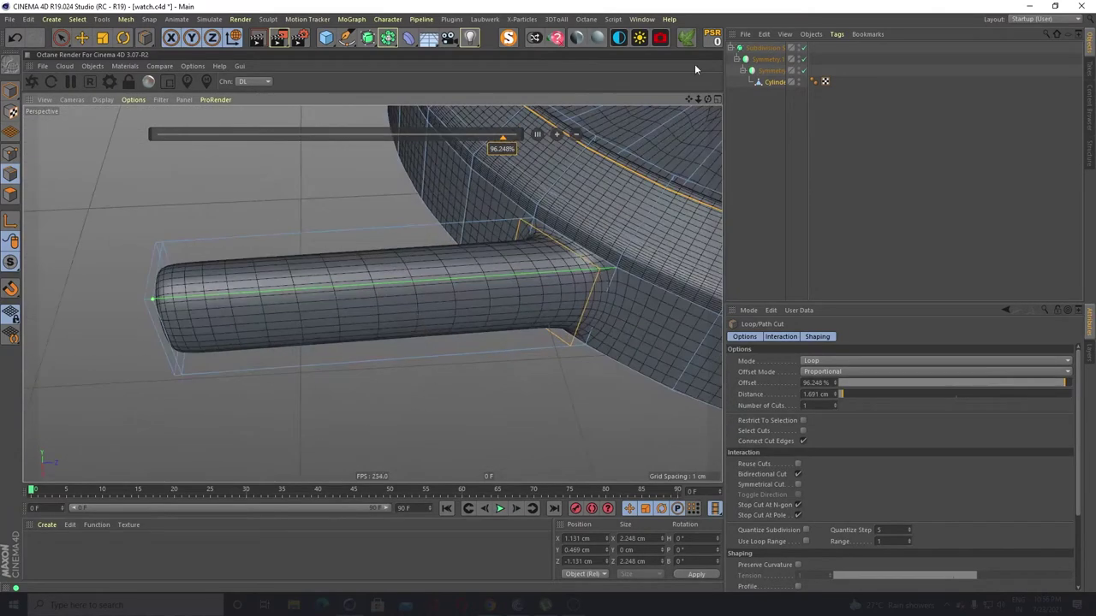
pyautogui.click(803, 49)
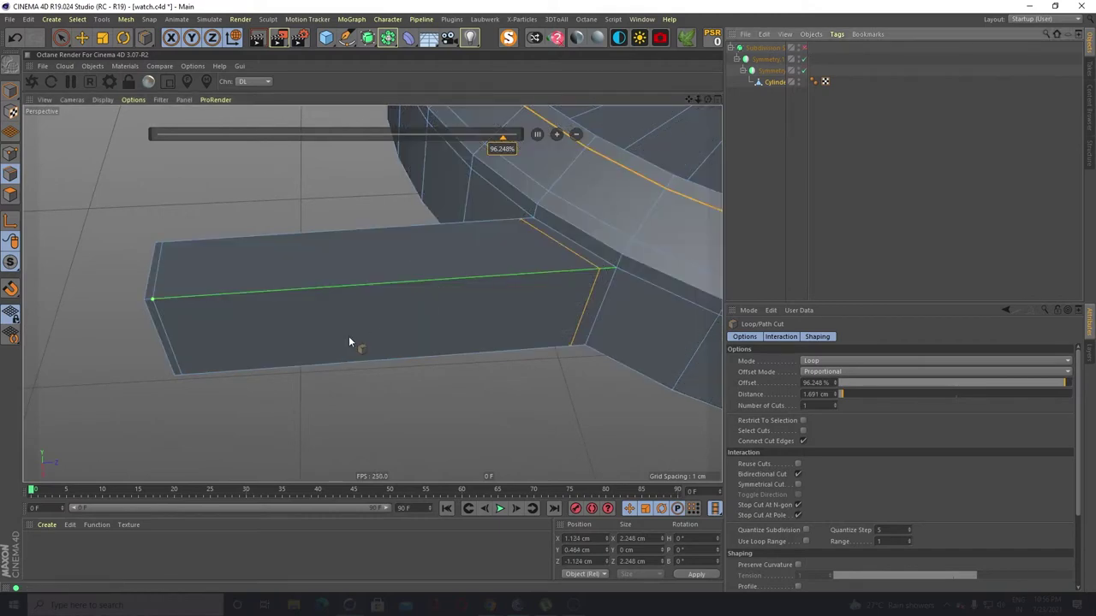
pyautogui.keyDown('alt'); pyautogui.moveTo(279, 402); pyautogui.dragTo(272, 376); pyautogui.keyUp('alt')
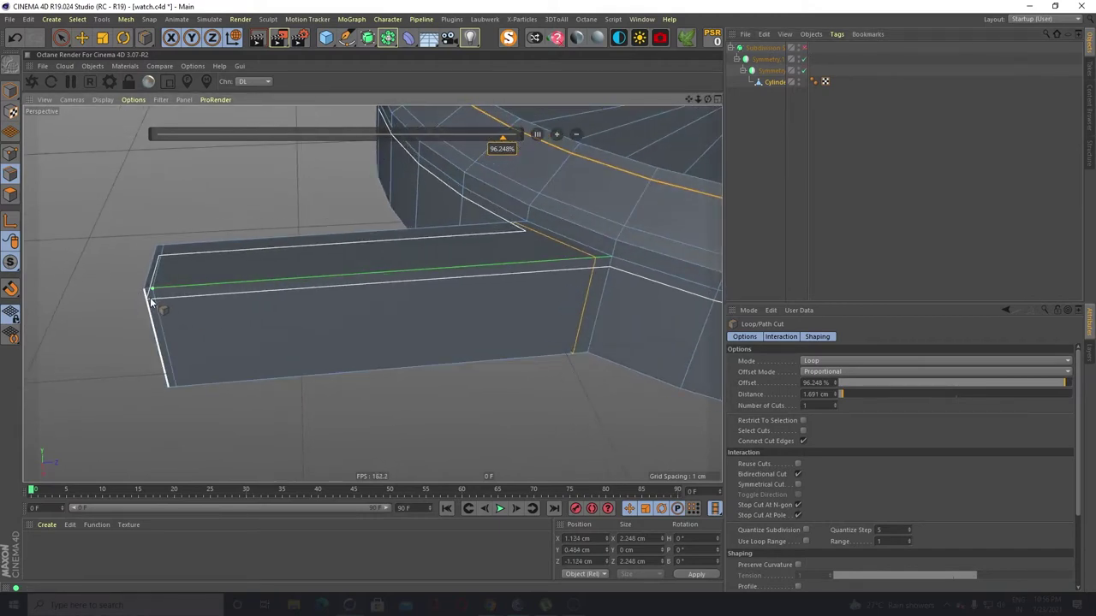
pyautogui.keyDown('alt'); pyautogui.moveTo(152, 308); pyautogui.dragTo(166, 284); pyautogui.keyUp('alt')
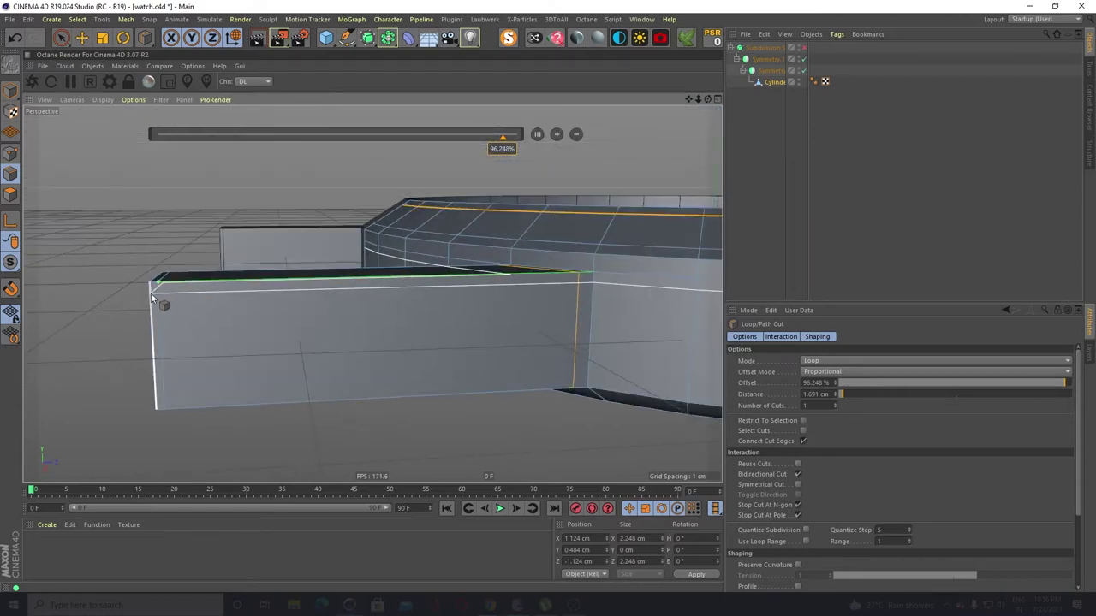
pyautogui.click(149, 292)
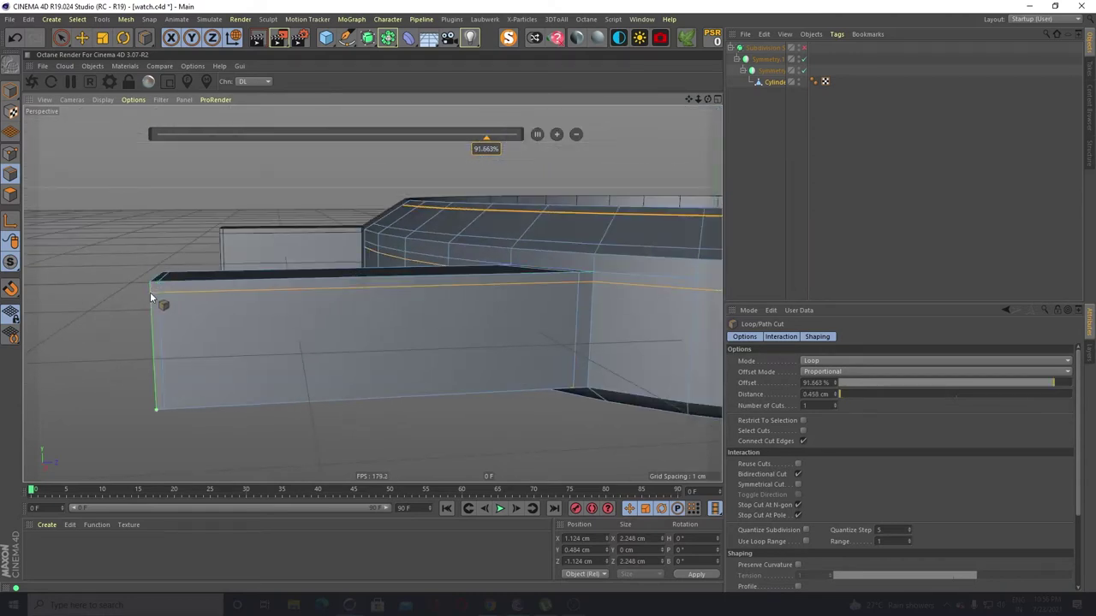
pyautogui.click(155, 403)
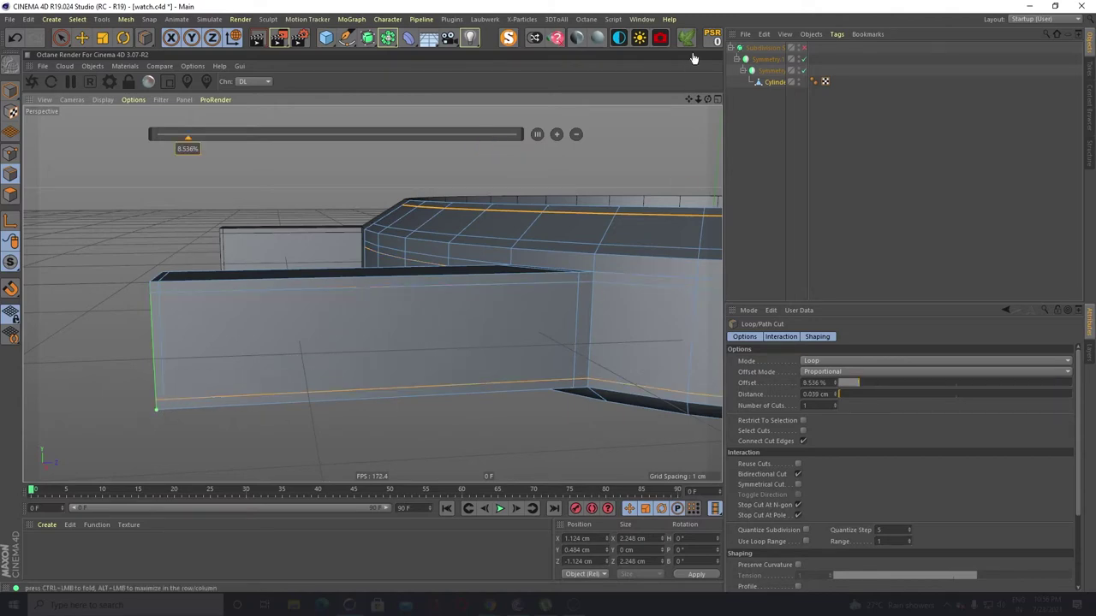
# Turn the Subdivision Surface on and add two loop cuts around the case's underside, at 22.956% on the bevel and 97.27% on the bottom face
pyautogui.click(803, 49)
pyautogui.scroll(-3, 374, 259)
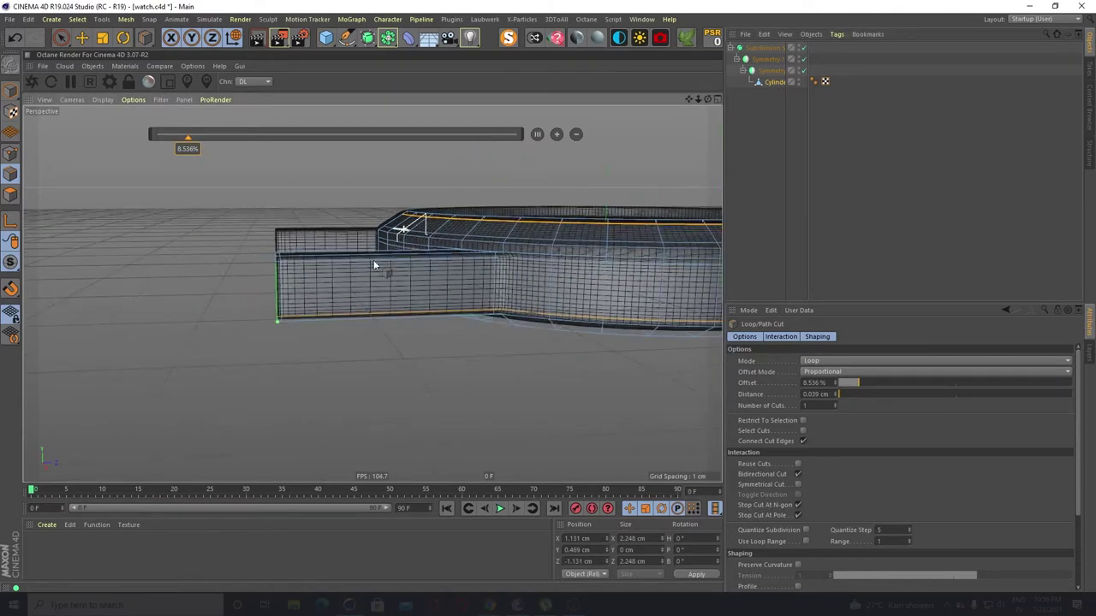
pyautogui.keyDown('alt'); pyautogui.moveTo(309, 308); pyautogui.dragTo(574, 379); pyautogui.keyUp('alt')
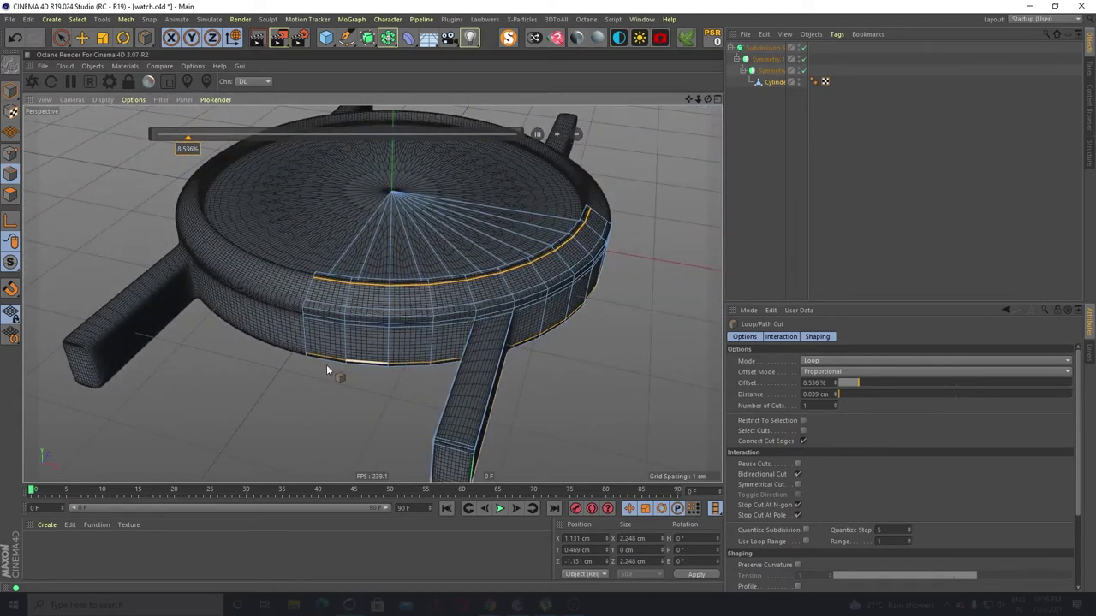
pyautogui.keyDown('alt'); pyautogui.moveTo(326, 365); pyautogui.dragTo(410, 287); pyautogui.keyUp('alt')
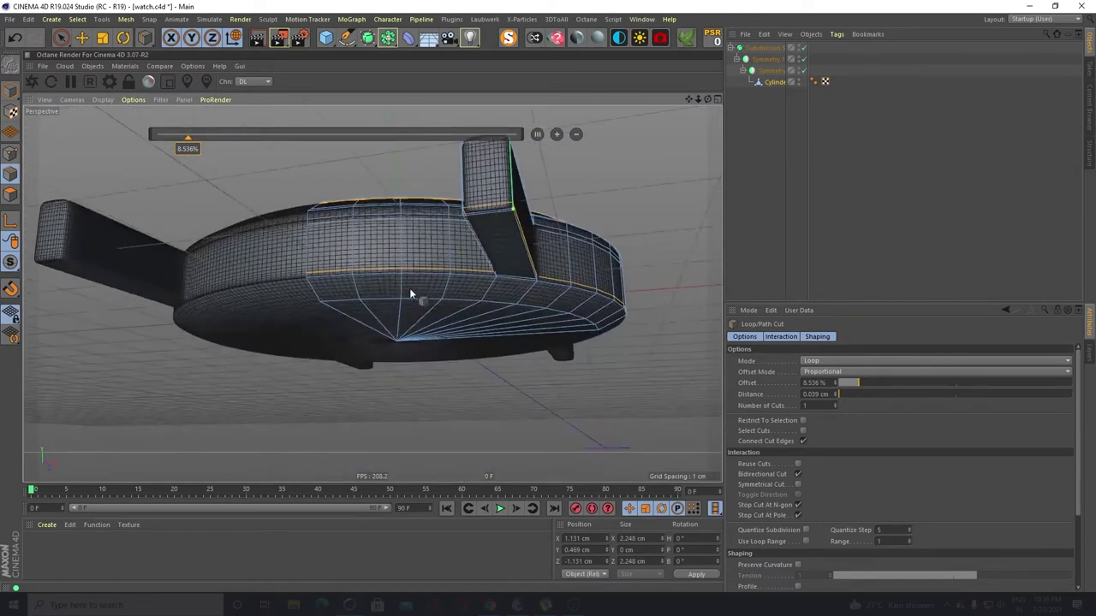
pyautogui.click(317, 304)
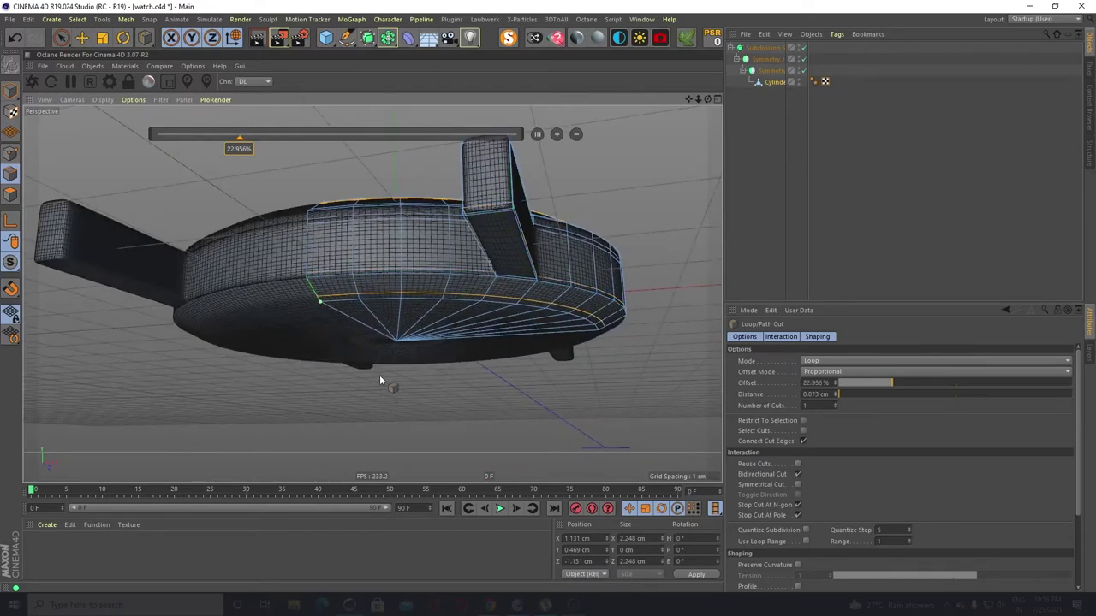
pyautogui.keyDown('alt'); pyautogui.moveTo(381, 380); pyautogui.dragTo(408, 282); pyautogui.keyUp('alt')
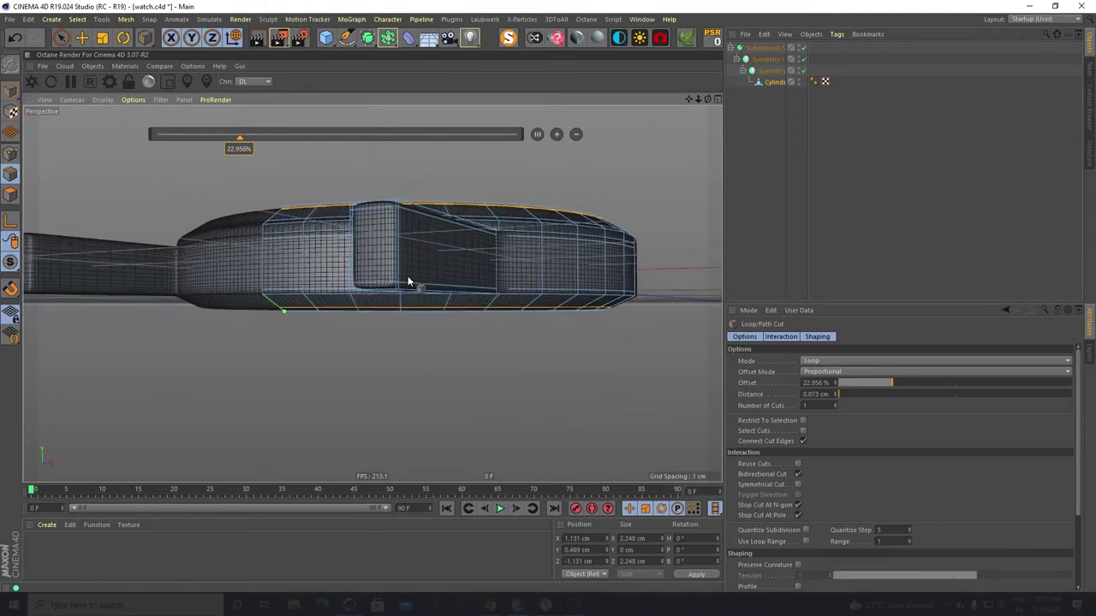
pyautogui.scroll(5, 342, 303)
pyautogui.keyDown('alt'); pyautogui.moveTo(303, 347); pyautogui.dragTo(342, 279); pyautogui.keyUp('alt')
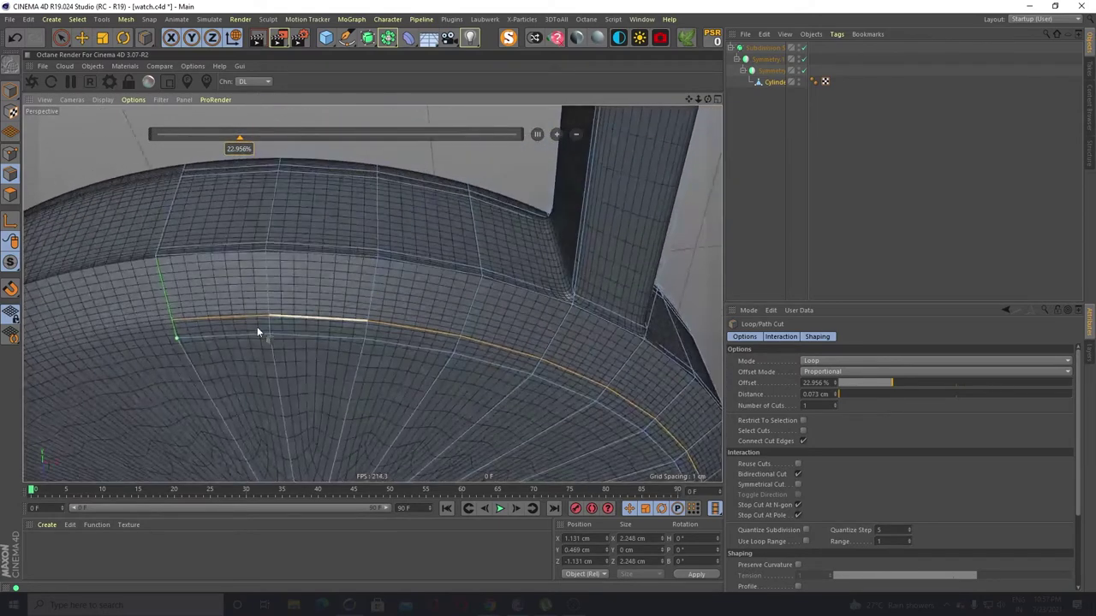
pyautogui.click(188, 348)
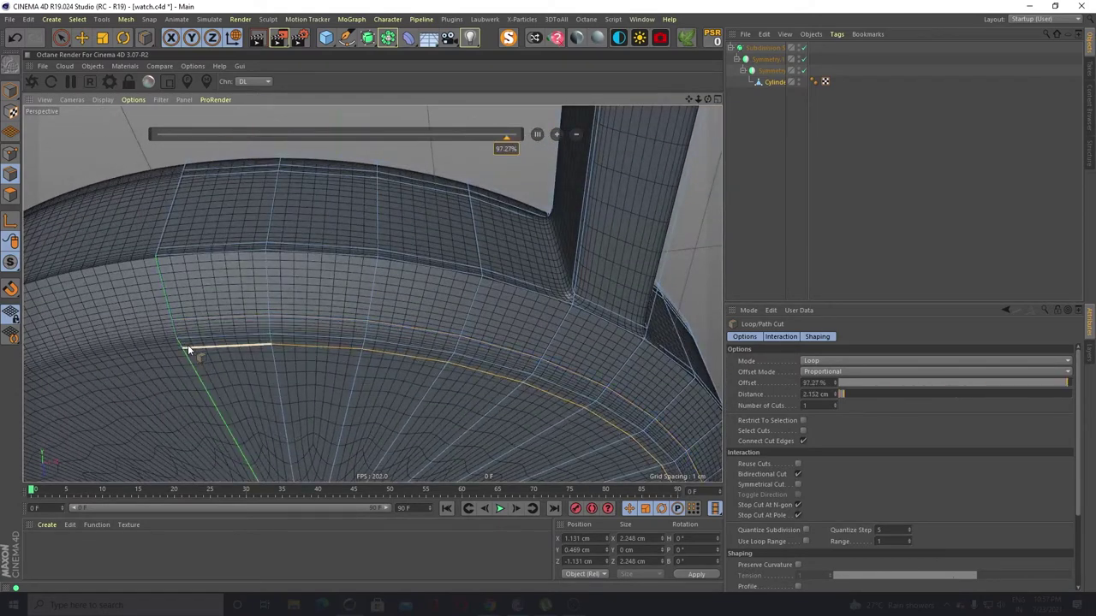
# Save the watch file and switch to Model mode
pyautogui.scroll(-5, 240, 333)
pyautogui.keyDown('alt'); pyautogui.moveTo(292, 375); pyautogui.dragTo(268, 463); pyautogui.keyUp('alt')
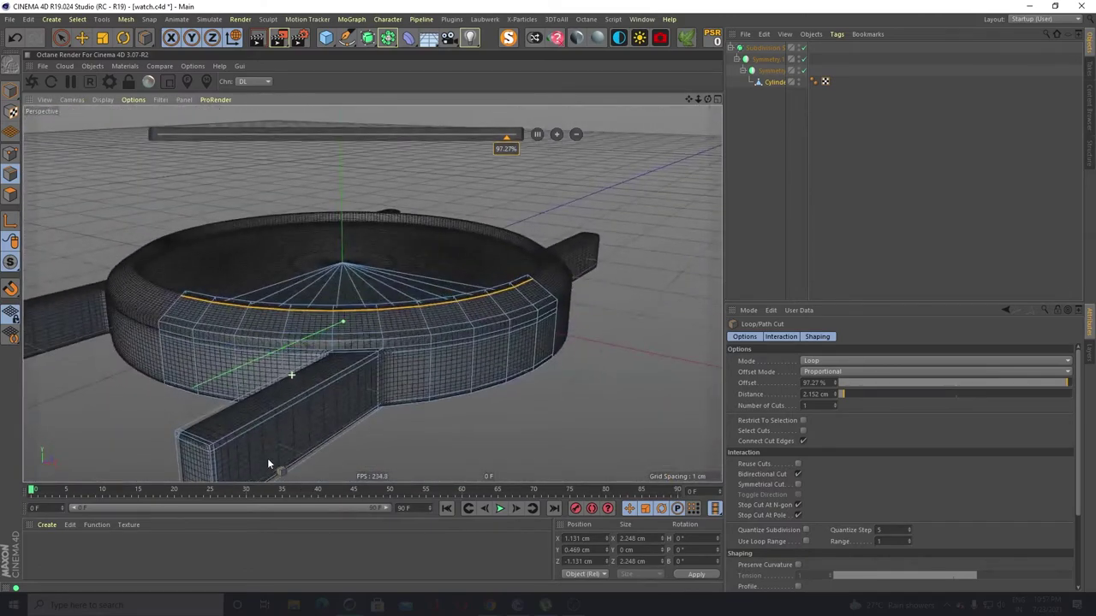
pyautogui.keyDown('alt'); pyautogui.moveTo(358, 255); pyautogui.dragTo(419, 296); pyautogui.keyUp('alt')
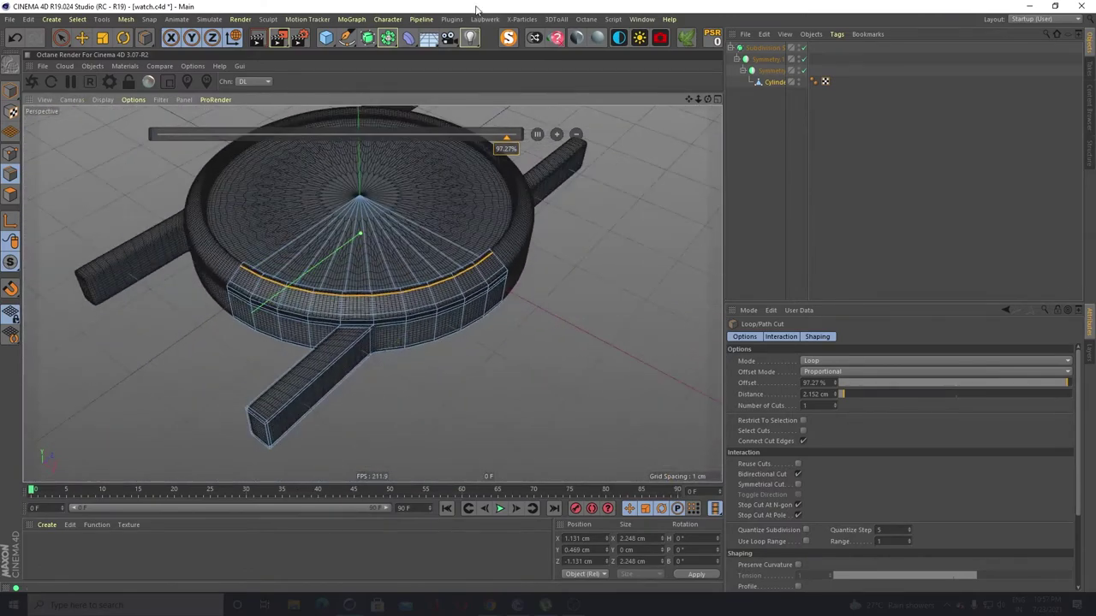
pyautogui.hotkey('ctrl', 's')
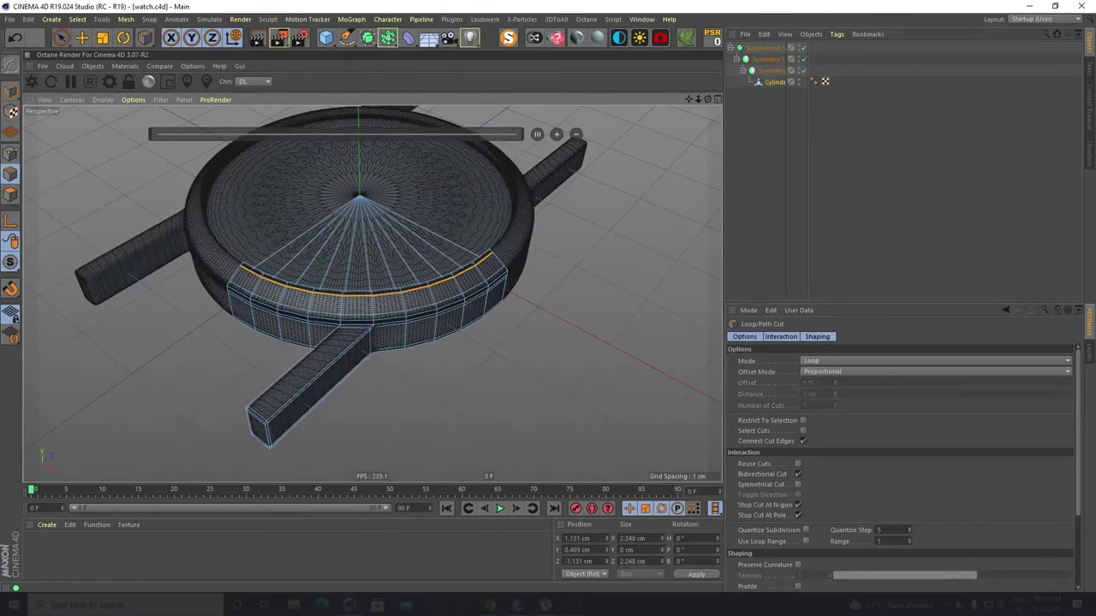
pyautogui.click(11, 91)
# Switch to Live Selection, deselect the Cylinder, and examine the smoothed dial, bezel and lugs from several angles
pyautogui.scroll(-3, 280, 229)
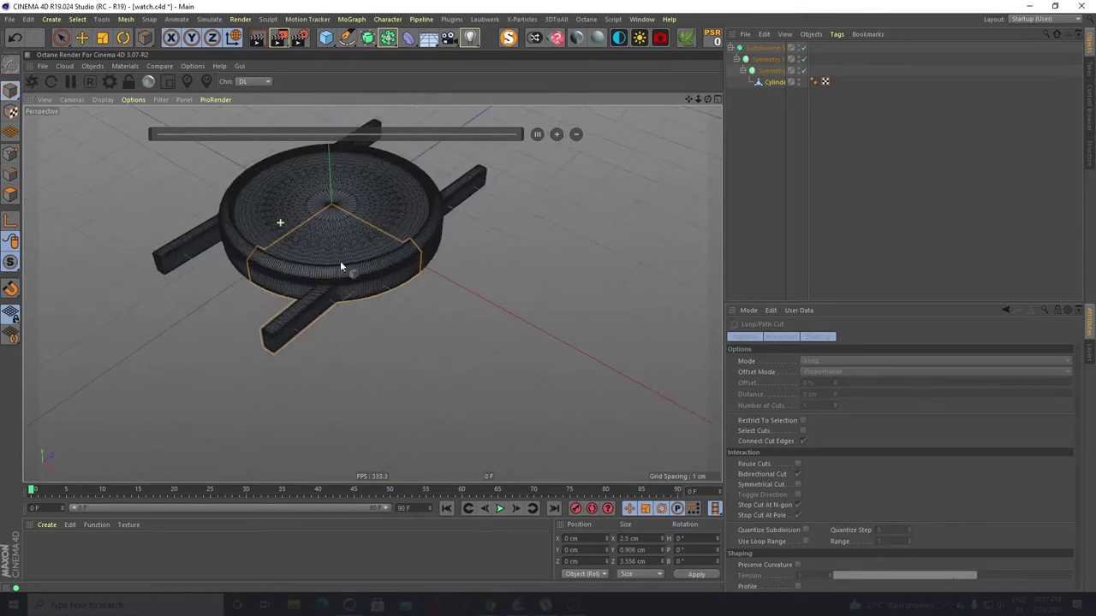
pyautogui.keyDown('alt'); pyautogui.moveTo(420, 318); pyautogui.dragTo(356, 349); pyautogui.keyUp('alt')
pyautogui.keyDown('alt'); pyautogui.moveTo(392, 244); pyautogui.dragTo(415, 312, button='middle'); pyautogui.keyUp('alt')
pyautogui.keyDown('alt'); pyautogui.moveTo(414, 317); pyautogui.dragTo(379, 309); pyautogui.keyUp('alt')
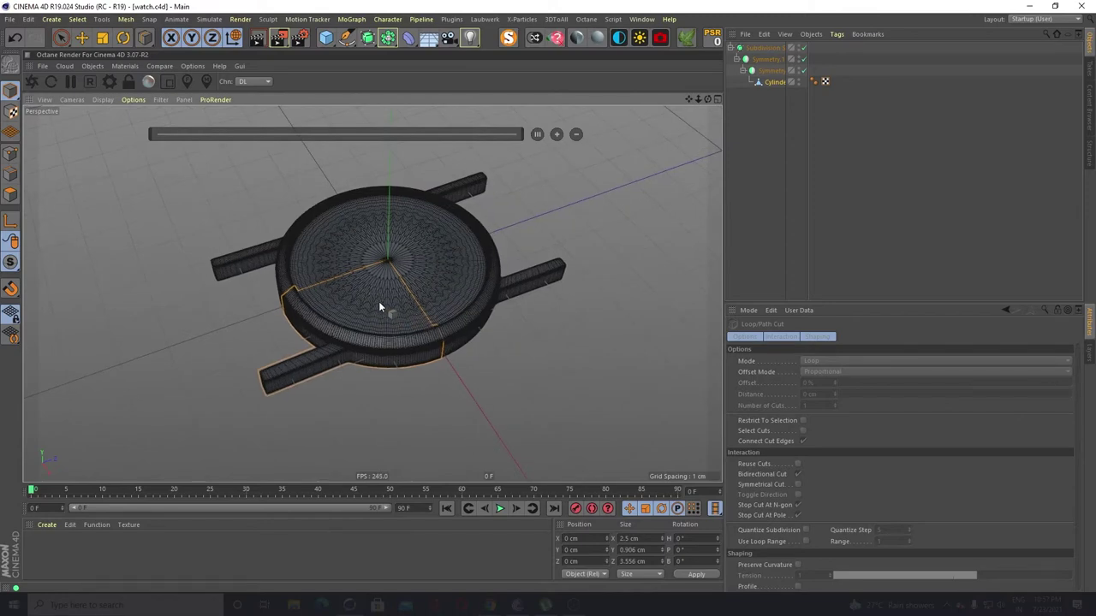
pyautogui.scroll(5, 379, 257)
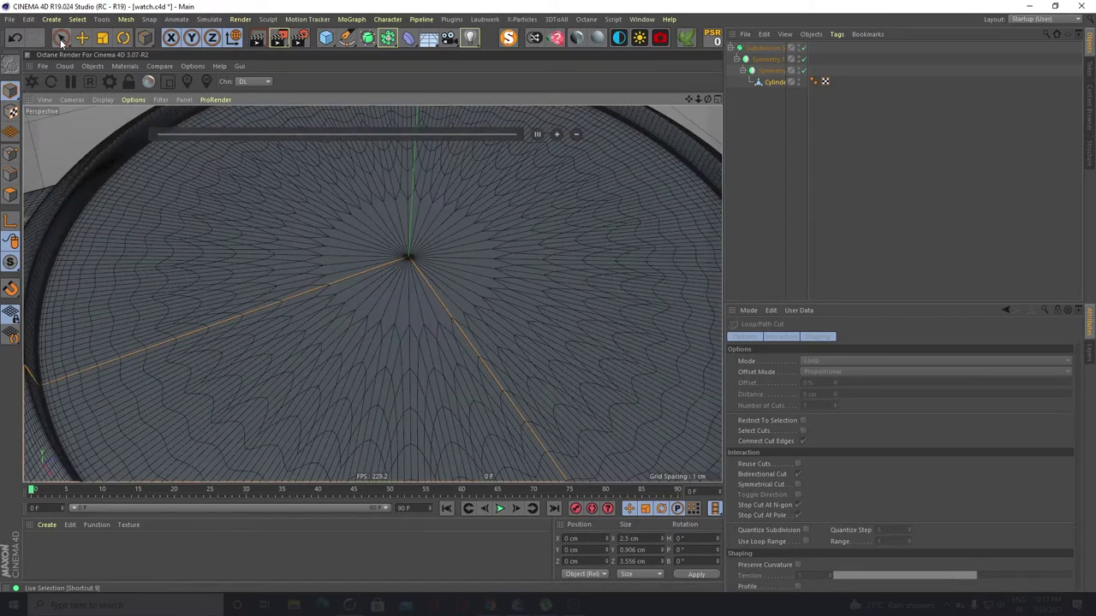
pyautogui.press('space')
pyautogui.scroll(6, 426, 278)
pyautogui.scroll(-8, 444, 305)
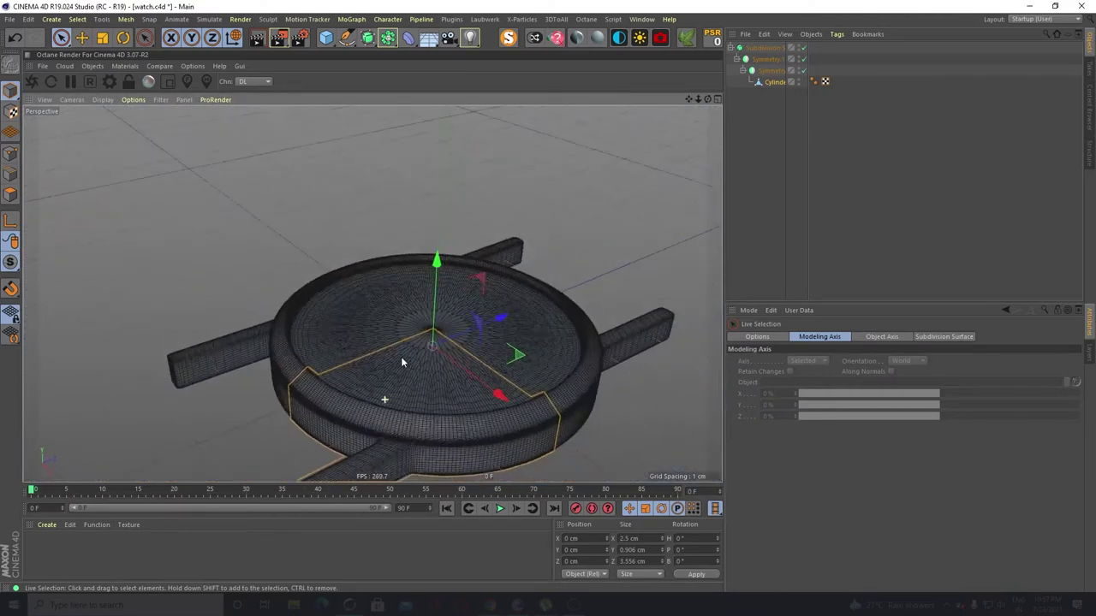
pyautogui.keyDown('alt'); pyautogui.moveTo(402, 358); pyautogui.dragTo(387, 337); pyautogui.keyUp('alt')
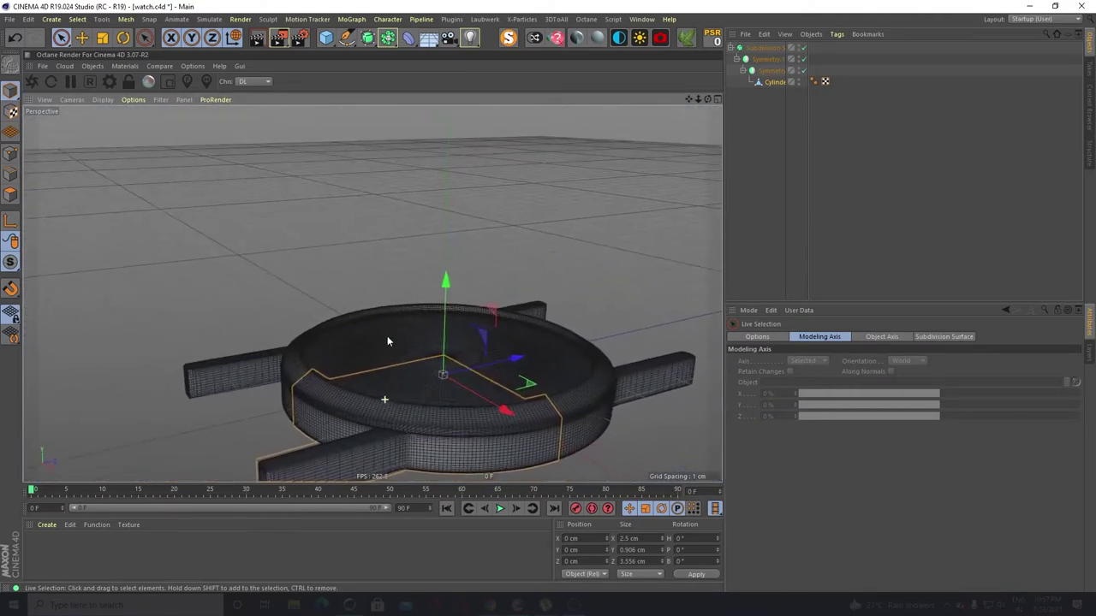
pyautogui.click(543, 204)
pyautogui.scroll(-1, 543, 206)
pyautogui.keyDown('alt'); pyautogui.moveTo(398, 419); pyautogui.dragTo(119, 220); pyautogui.keyUp('alt')
pyautogui.keyDown('alt'); pyautogui.moveTo(304, 340); pyautogui.dragTo(436, 380); pyautogui.keyUp('alt')
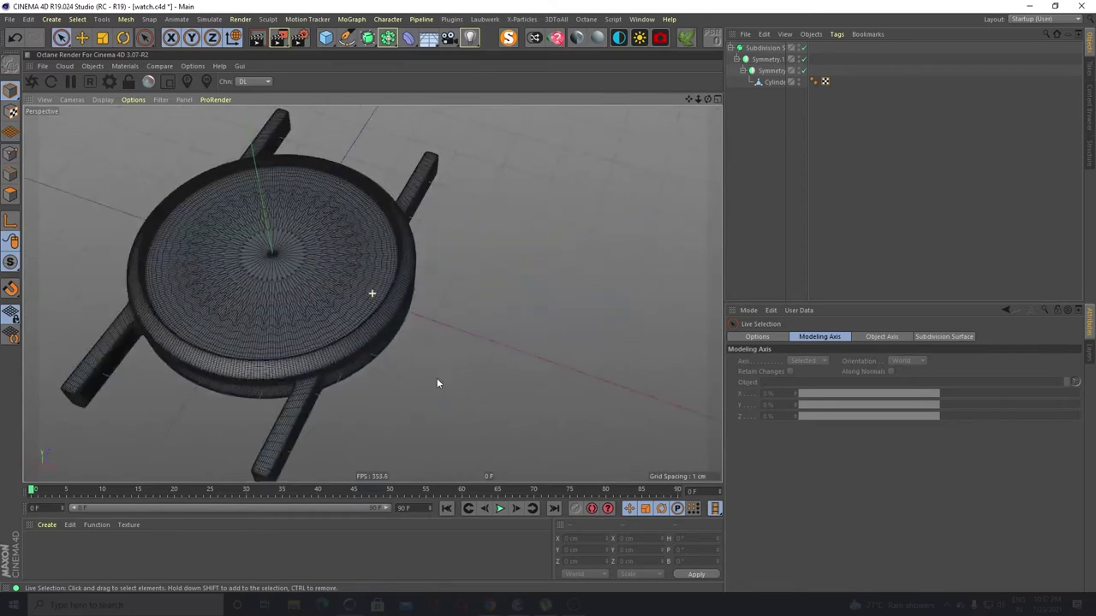
# With the Subdivision Surface off, loop-select the Cylinder's edge loop near the lug's tip and move it slightly closer to the tip
pyautogui.click(773, 81)
pyautogui.keyDown('alt'); pyautogui.moveTo(297, 435); pyautogui.dragTo(237, 370); pyautogui.keyUp('alt')
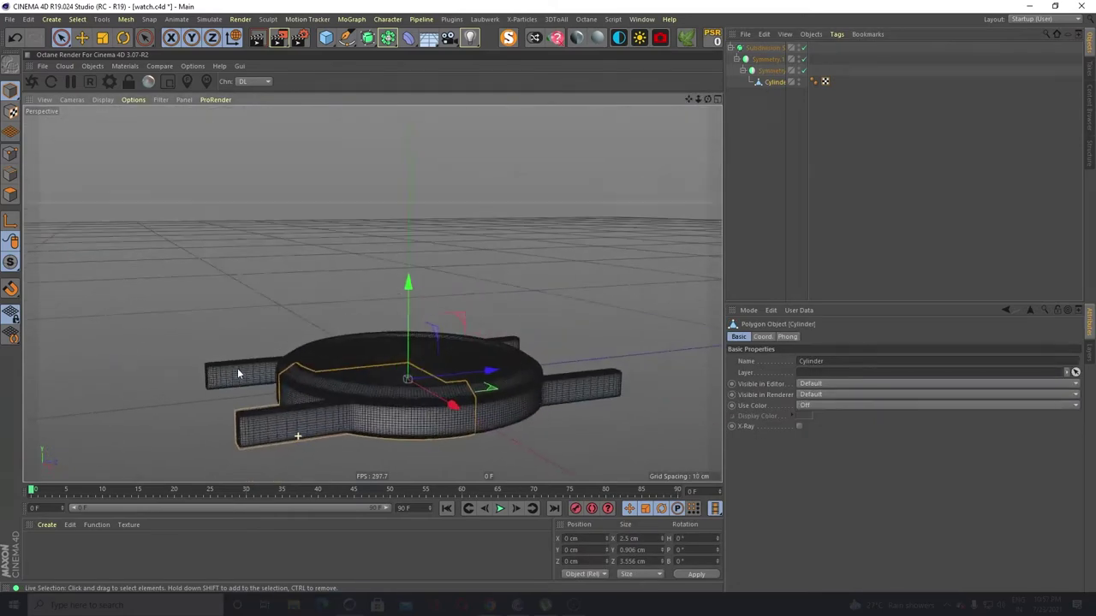
pyautogui.scroll(5, 355, 433)
pyautogui.keyDown('alt'); pyautogui.moveTo(348, 420); pyautogui.dragTo(702, 194); pyautogui.keyUp('alt')
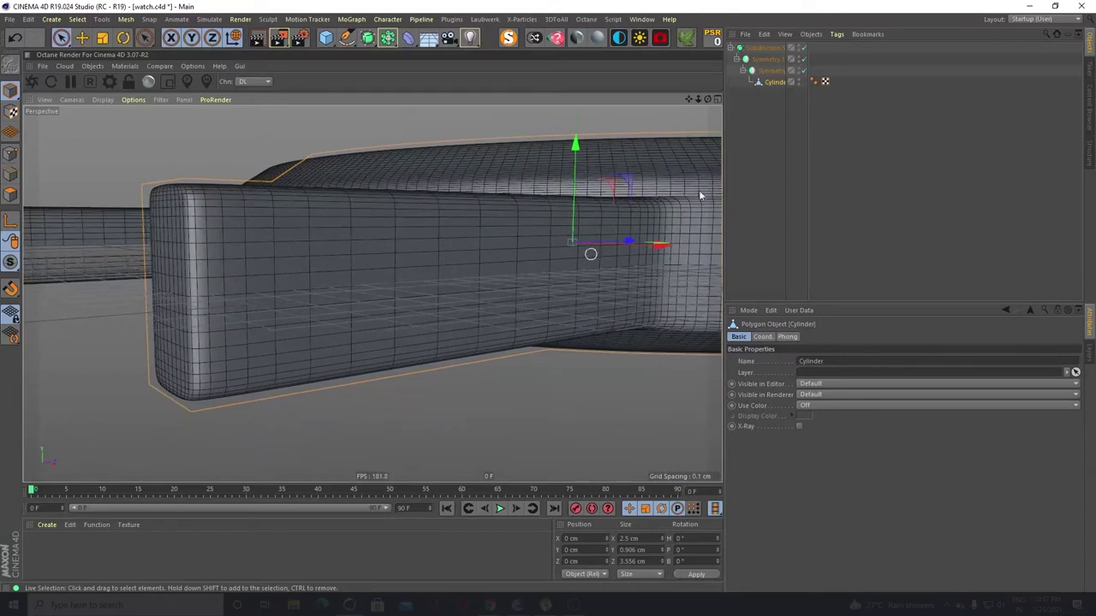
pyautogui.click(803, 48)
pyautogui.keyDown('alt'); pyautogui.moveTo(259, 399); pyautogui.dragTo(234, 386); pyautogui.keyUp('alt')
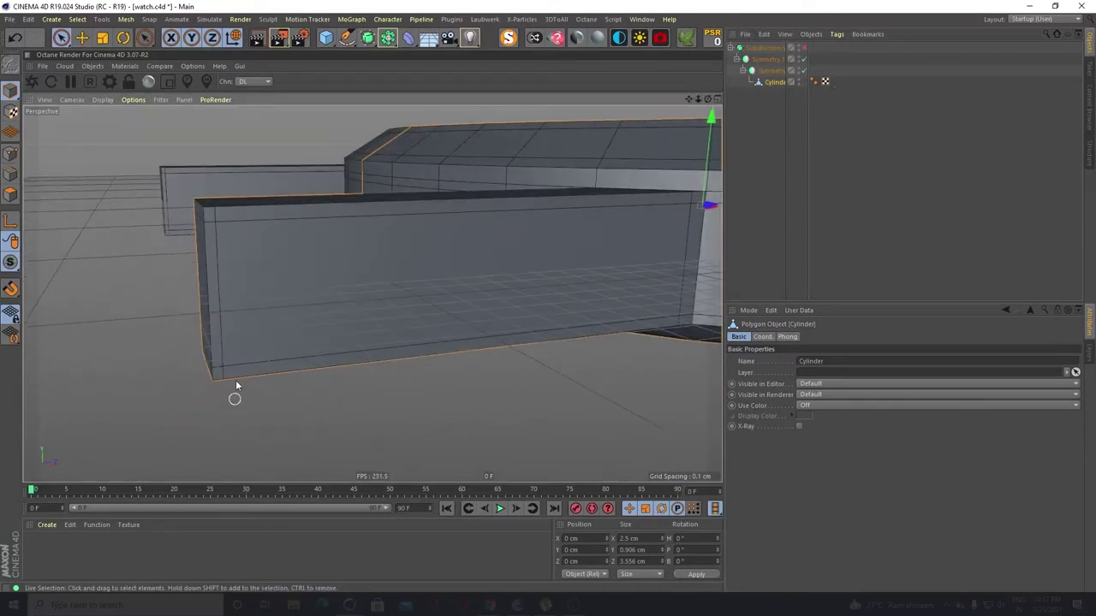
pyautogui.click(10, 173)
pyautogui.click(220, 324)
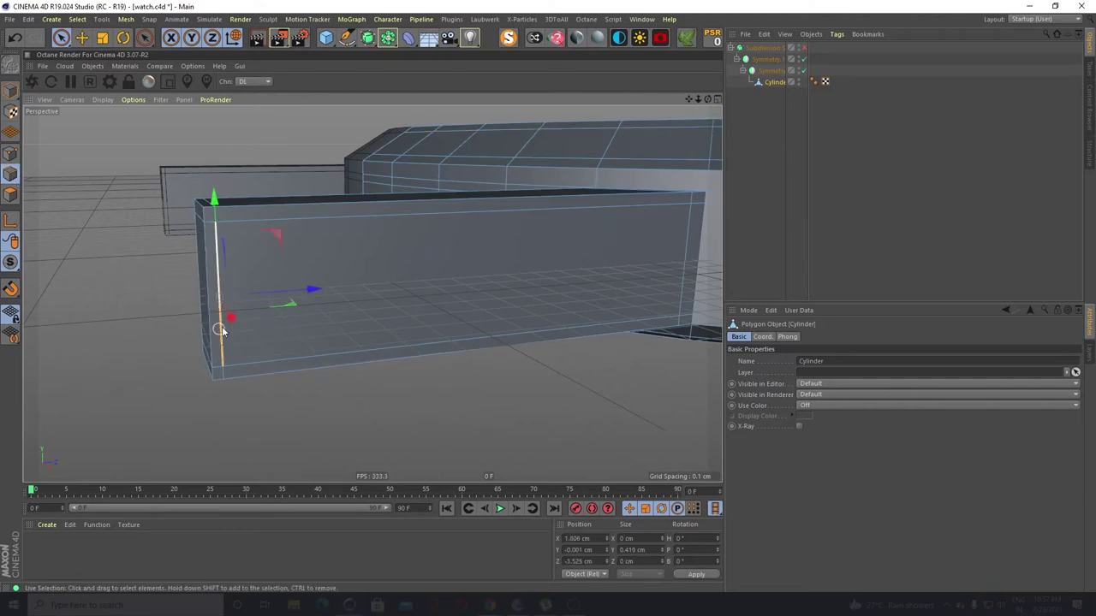
pyautogui.press('u')
pyautogui.press('l')
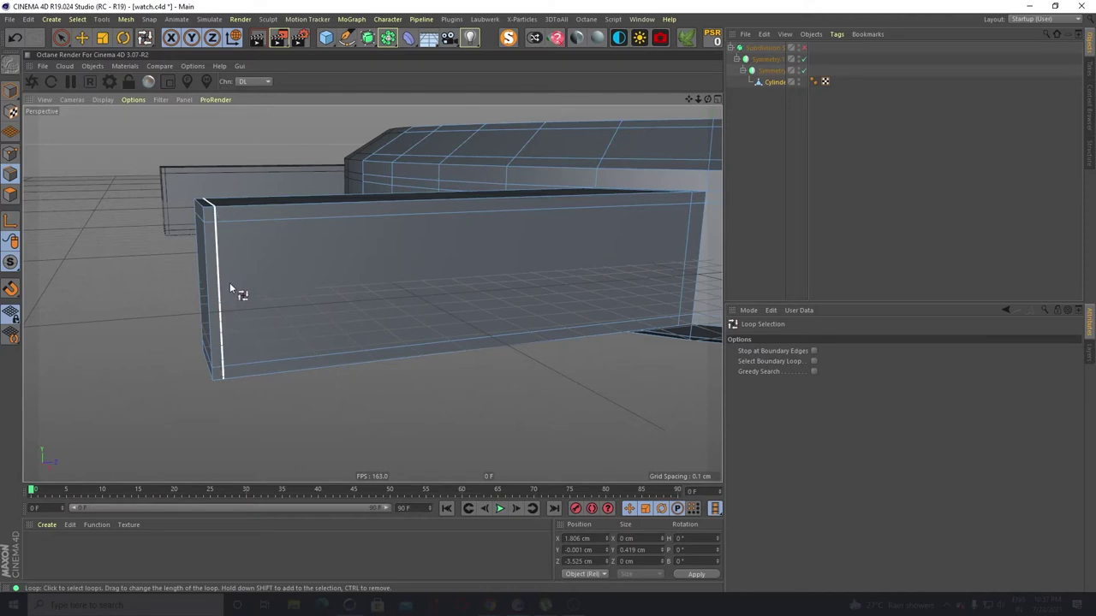
pyautogui.click(81, 38)
pyautogui.moveTo(305, 280); pyautogui.dragTo(301, 279)
# Move the lug's upper lengthwise edge loop slightly up toward the top edge and the lower one down to Y -0.218 cm
pyautogui.click(342, 217)
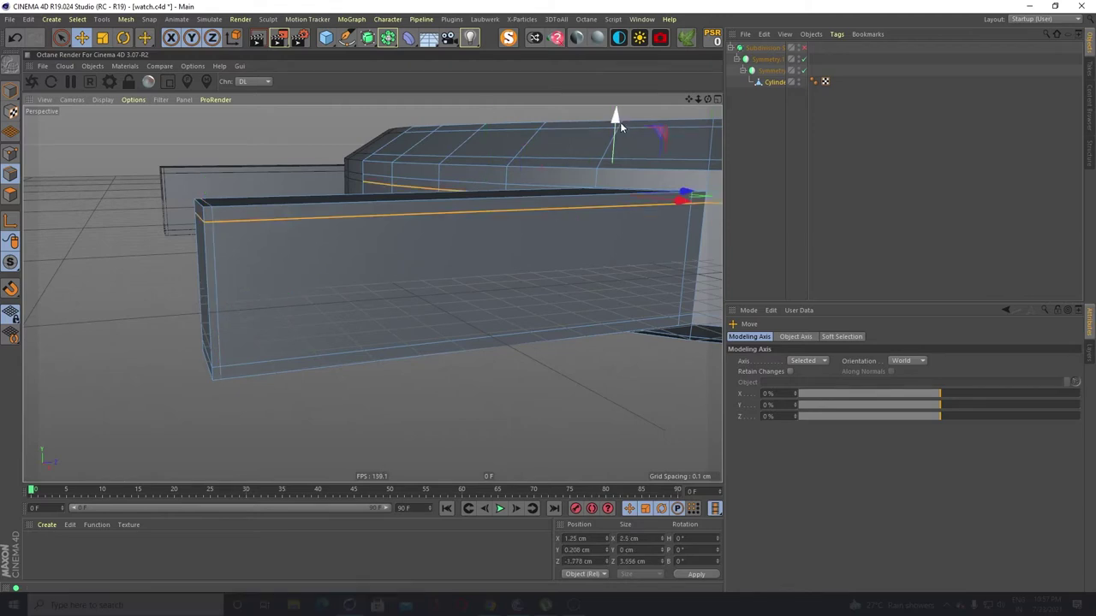
pyautogui.click(357, 360)
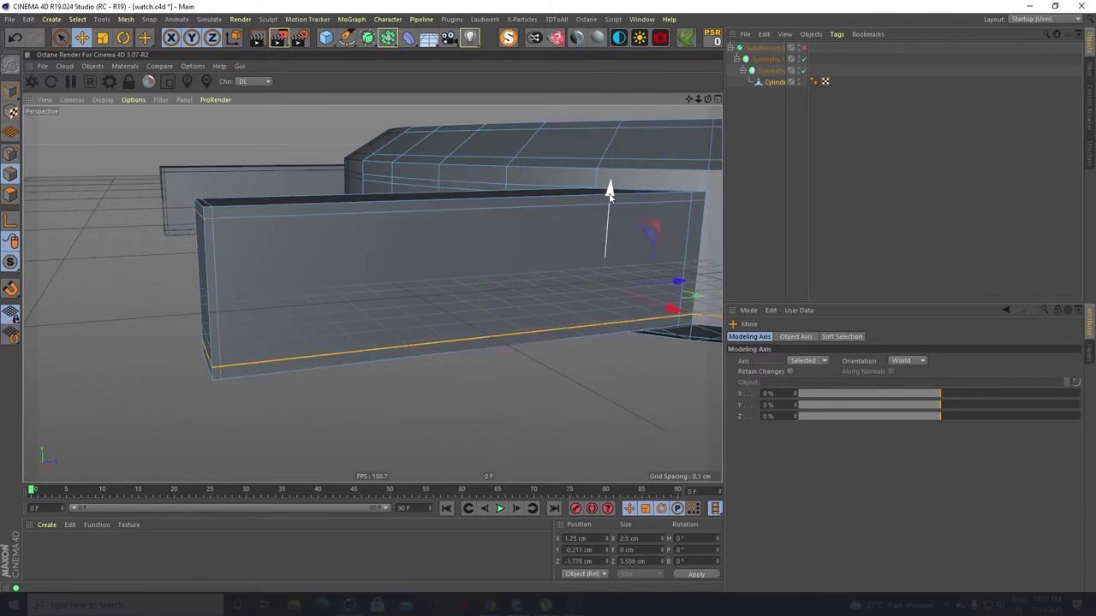
pyautogui.moveTo(609, 194); pyautogui.dragTo(612, 195)
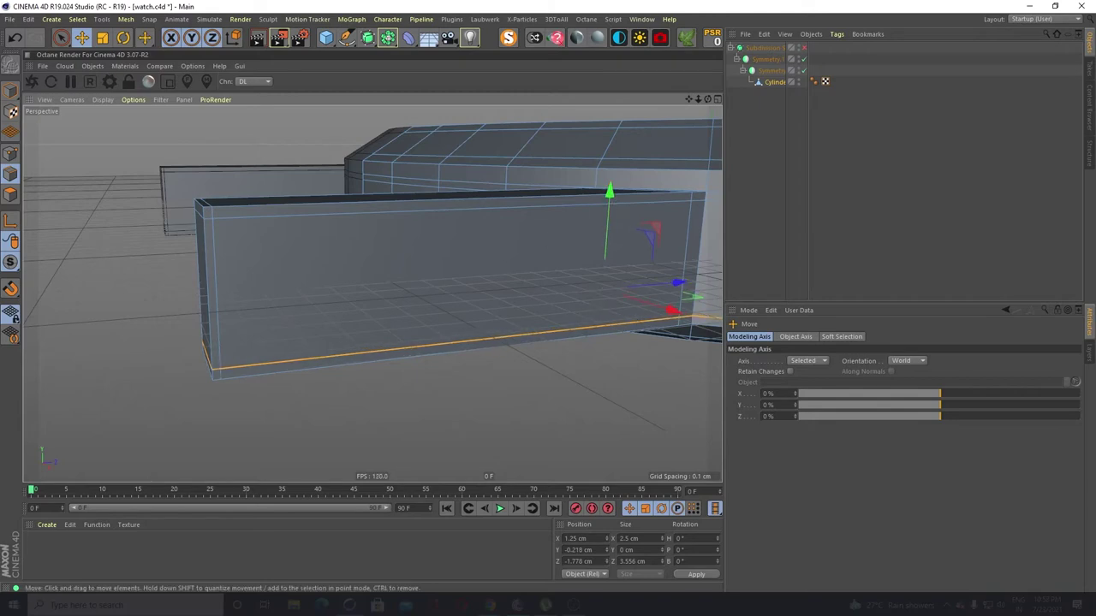
# Turn the Subdivision Surface on, deselect everything, and check the smoothed lugs and case
pyautogui.click(802, 48)
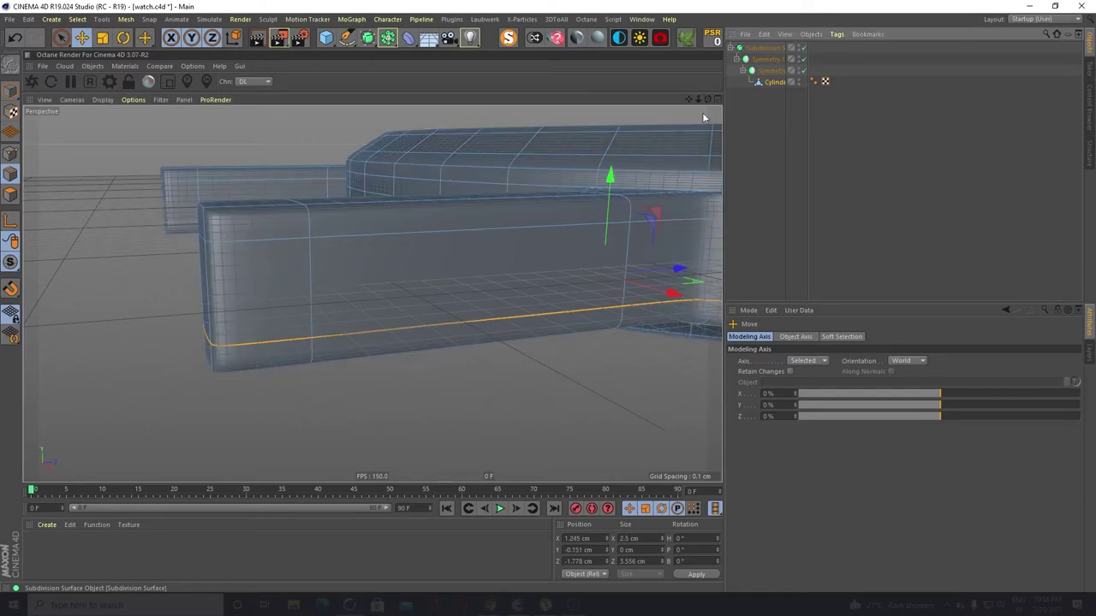
pyautogui.click(485, 418)
pyautogui.keyDown('alt'); pyautogui.moveTo(484, 419); pyautogui.dragTo(484, 345); pyautogui.keyUp('alt')
pyautogui.scroll(-4, 484, 345)
pyautogui.keyDown('alt'); pyautogui.moveTo(402, 330); pyautogui.dragTo(409, 353); pyautogui.keyUp('alt')
pyautogui.click(779, 160)
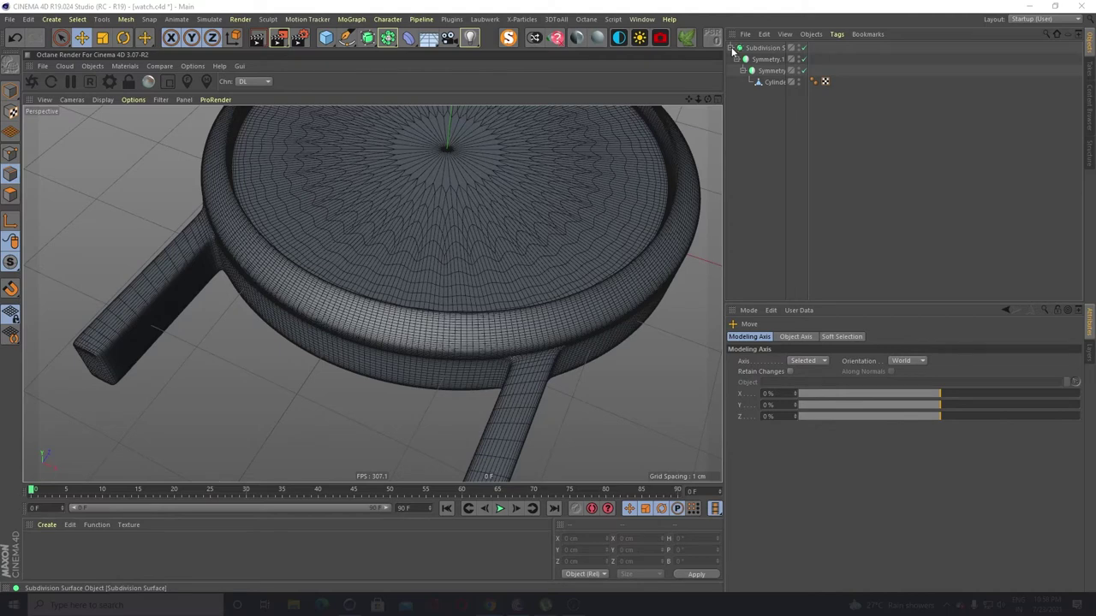
# Add a Text spline object to the scene
pyautogui.click(377, 40)
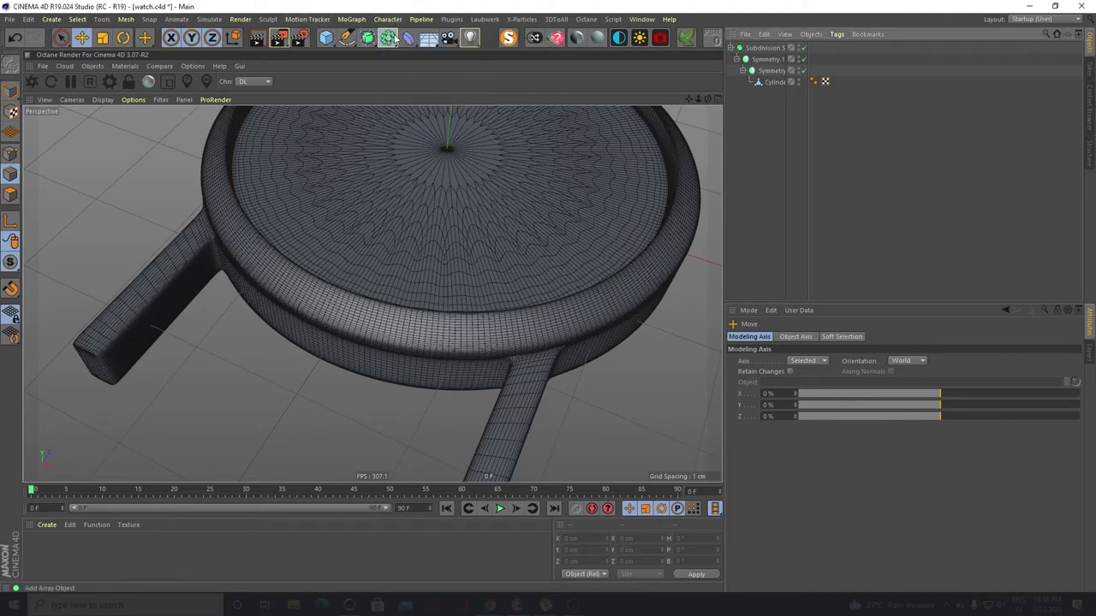
pyautogui.click(394, 37)
pyautogui.click(325, 40)
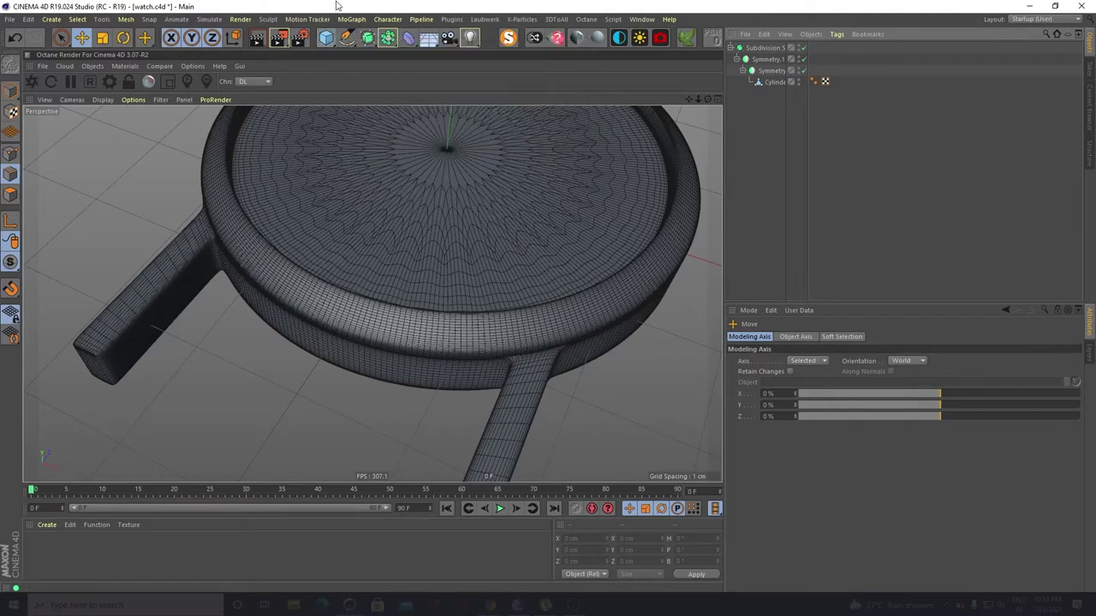
pyautogui.click(350, 45)
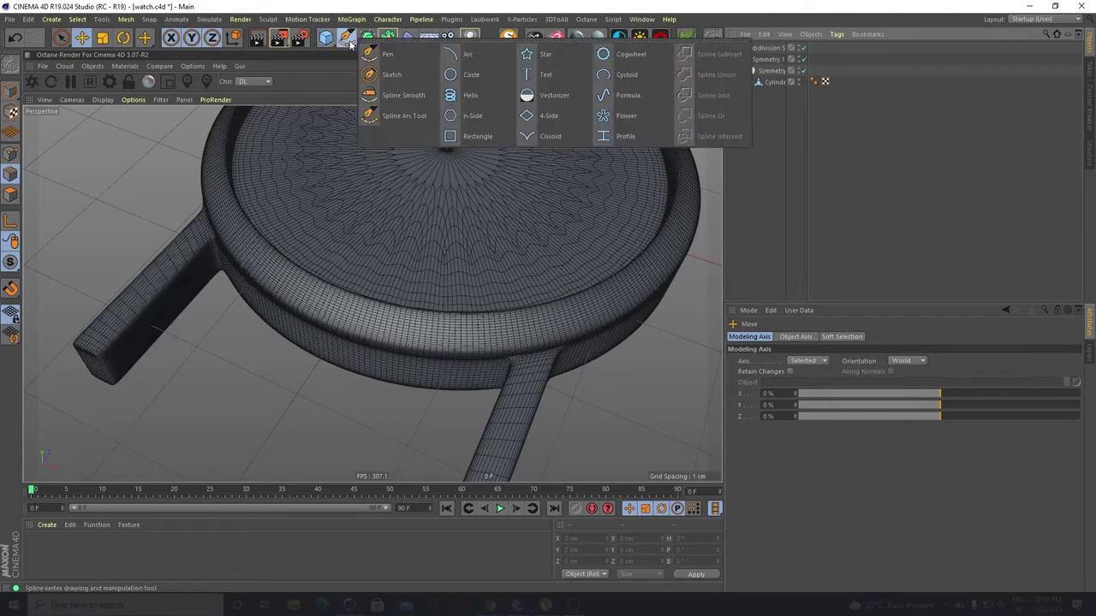
pyautogui.click(536, 78)
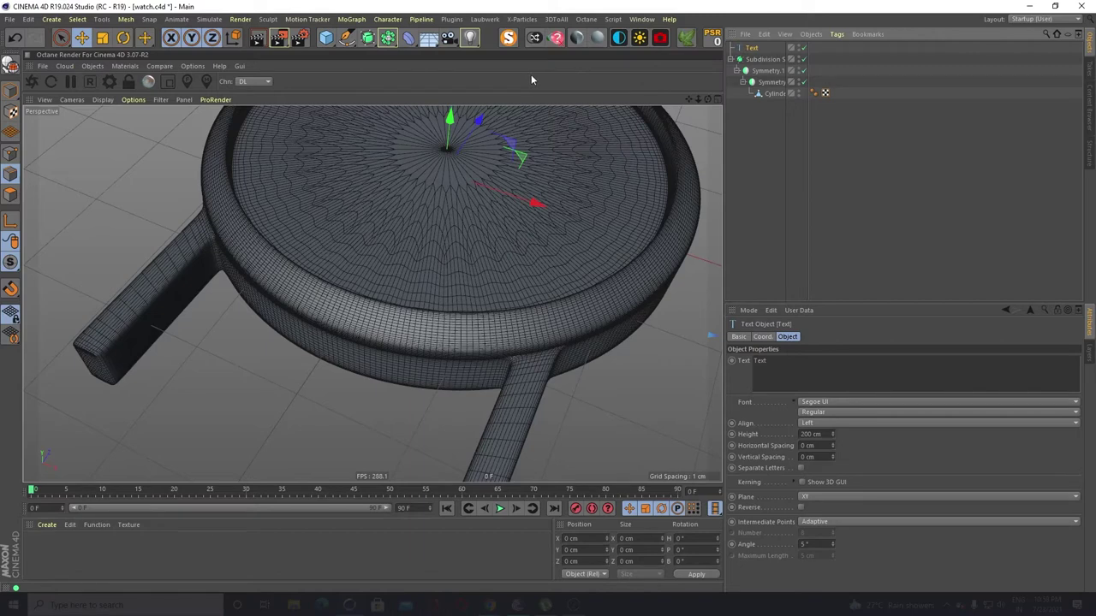
# Rename the Text spline object to "i"
pyautogui.doubleClick(753, 48)
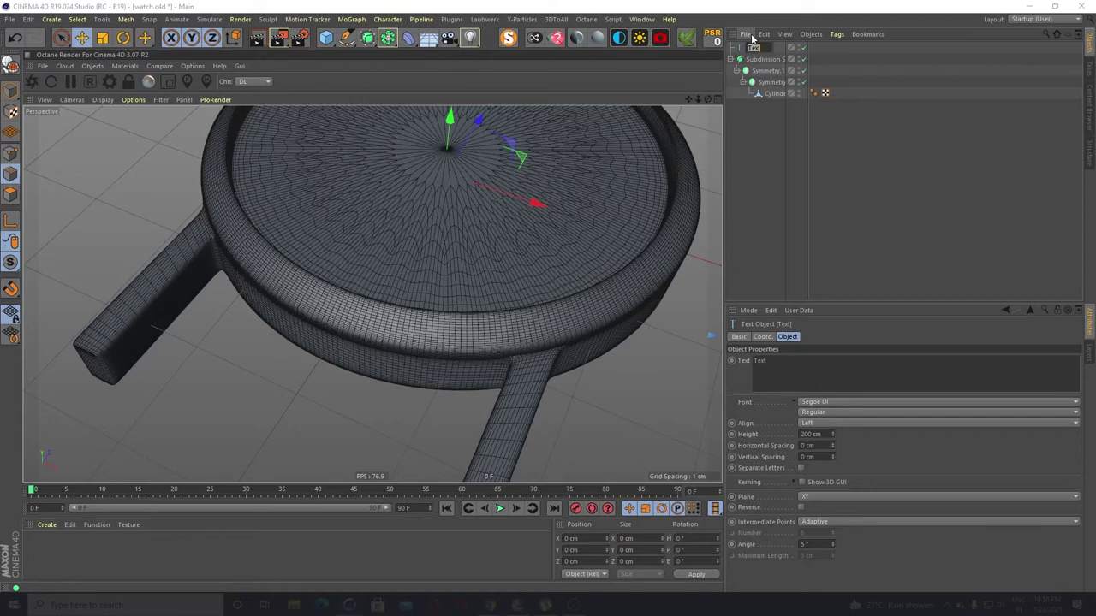
pyautogui.press('BackSpace')
pyautogui.write('i')
pyautogui.press('Return')
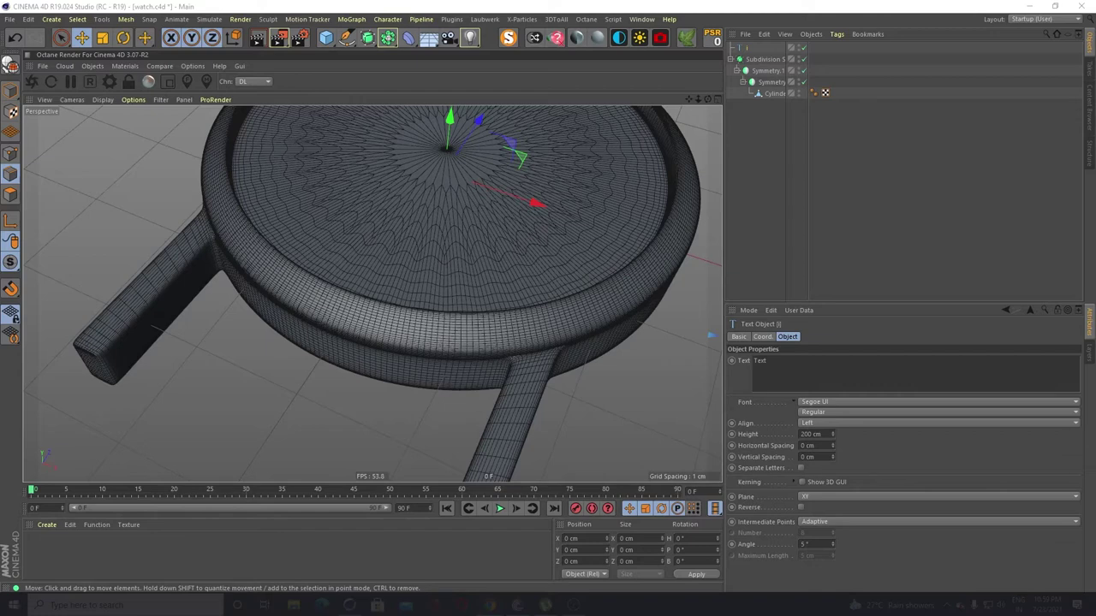
# Select the renamed text object and convert it to an editable spline
pyautogui.click(756, 48)
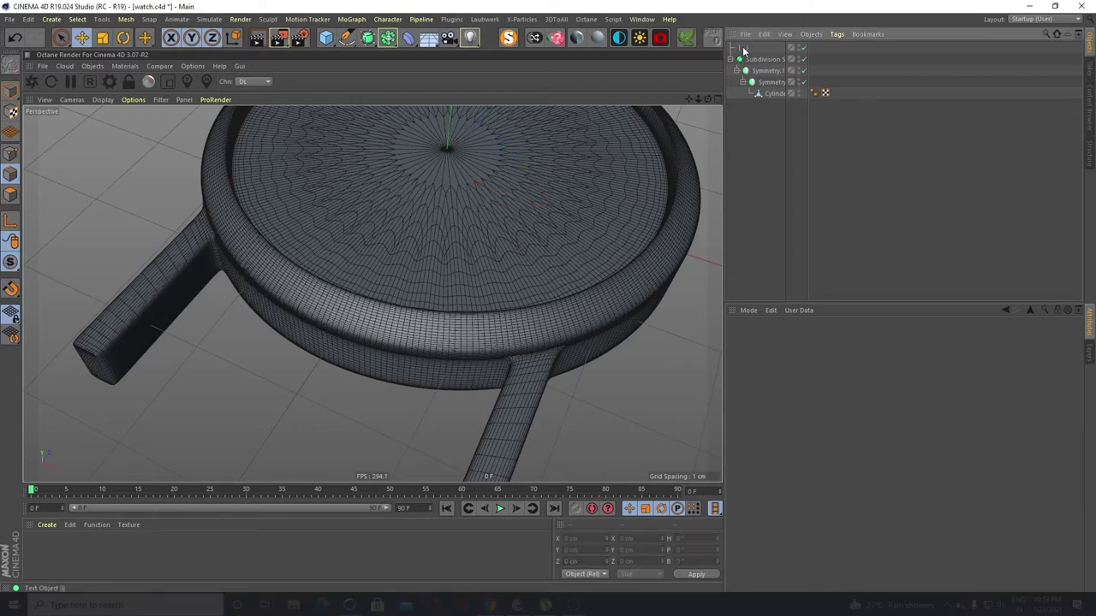
pyautogui.click(743, 49)
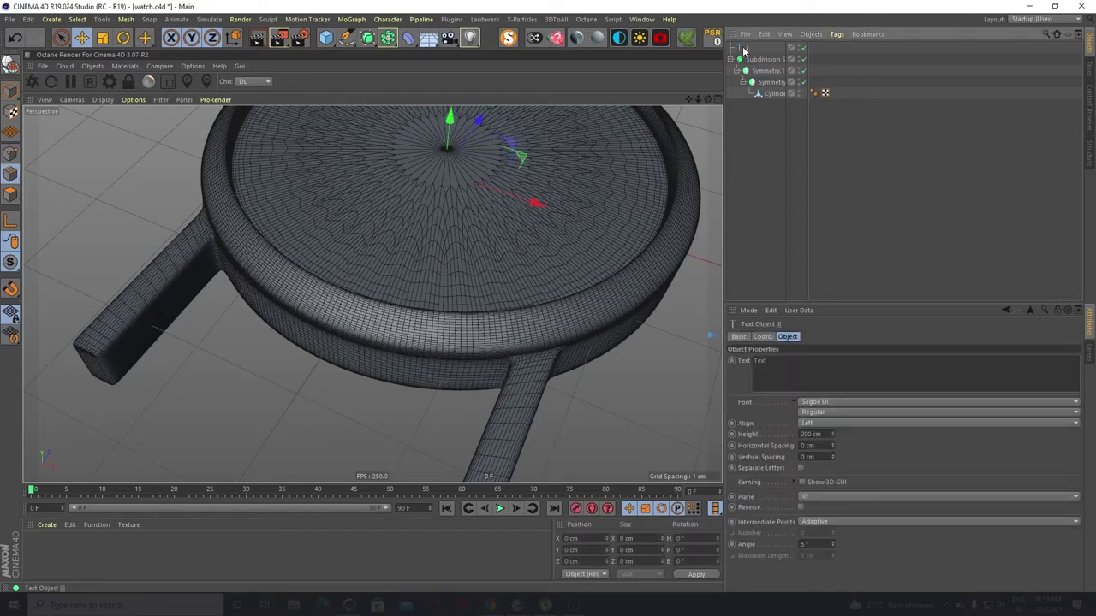
pyautogui.click(10, 65)
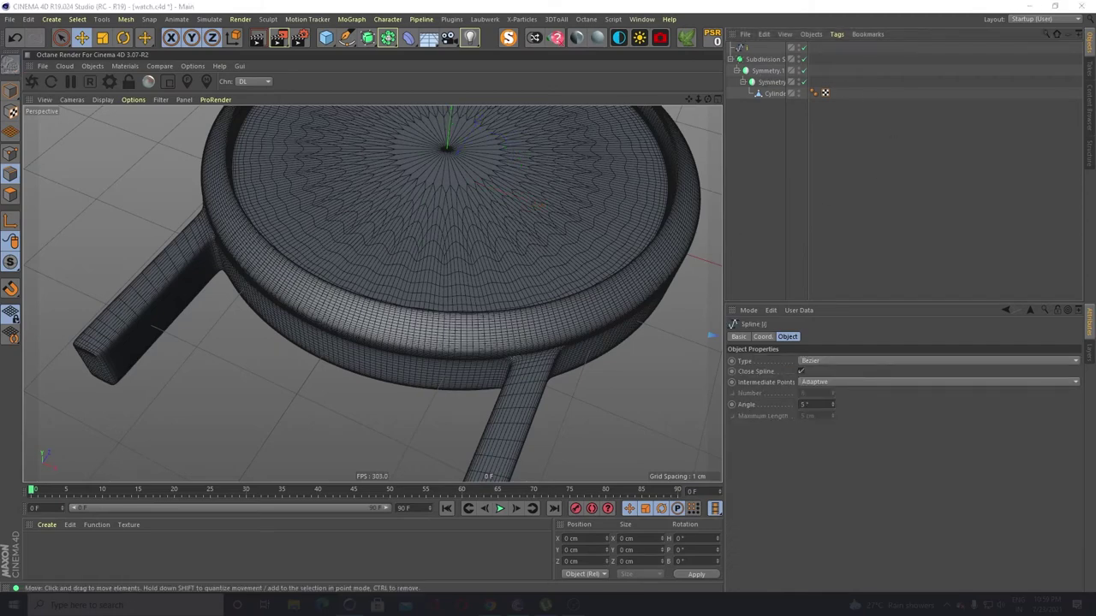
# In Model mode, scale the text spline down uniformly to about 2.71 cm wide and 1.14 cm high, across the watch dial
pyautogui.press('t')
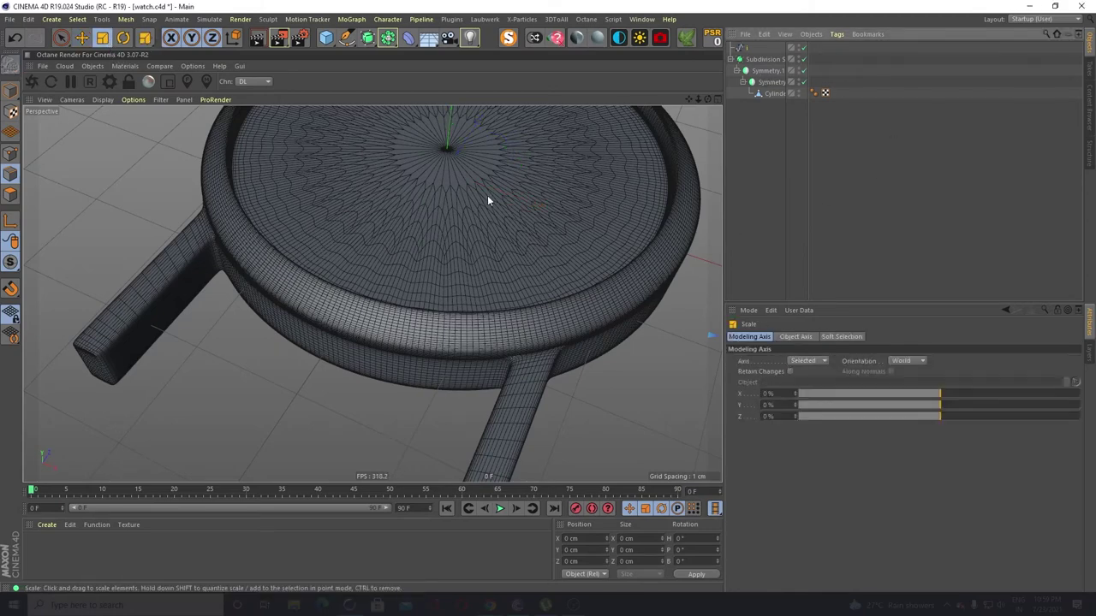
pyautogui.scroll(-3, 487, 195)
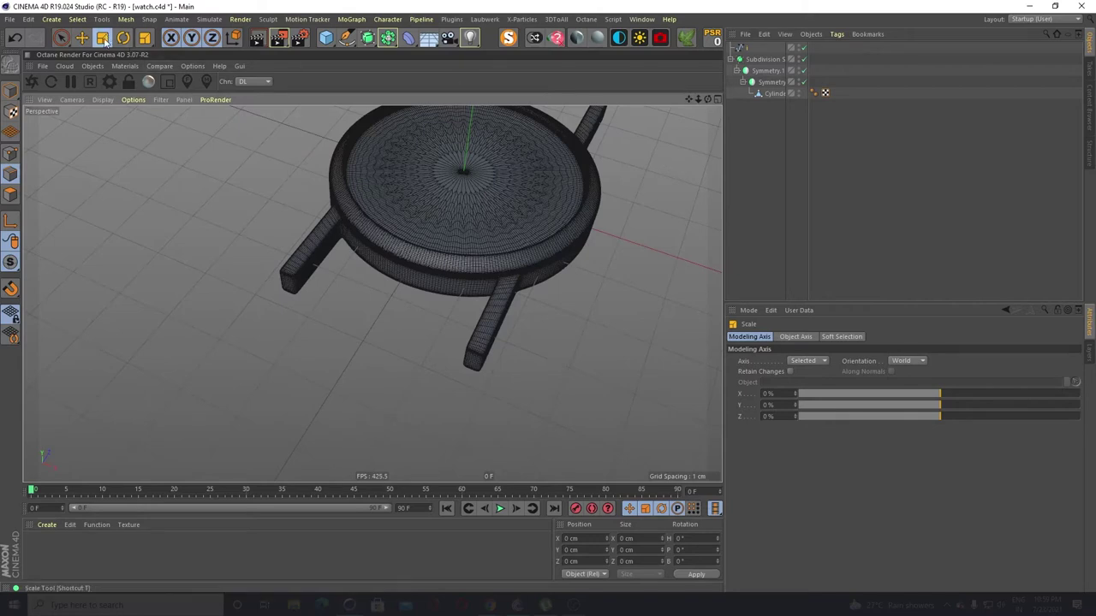
pyautogui.click(10, 90)
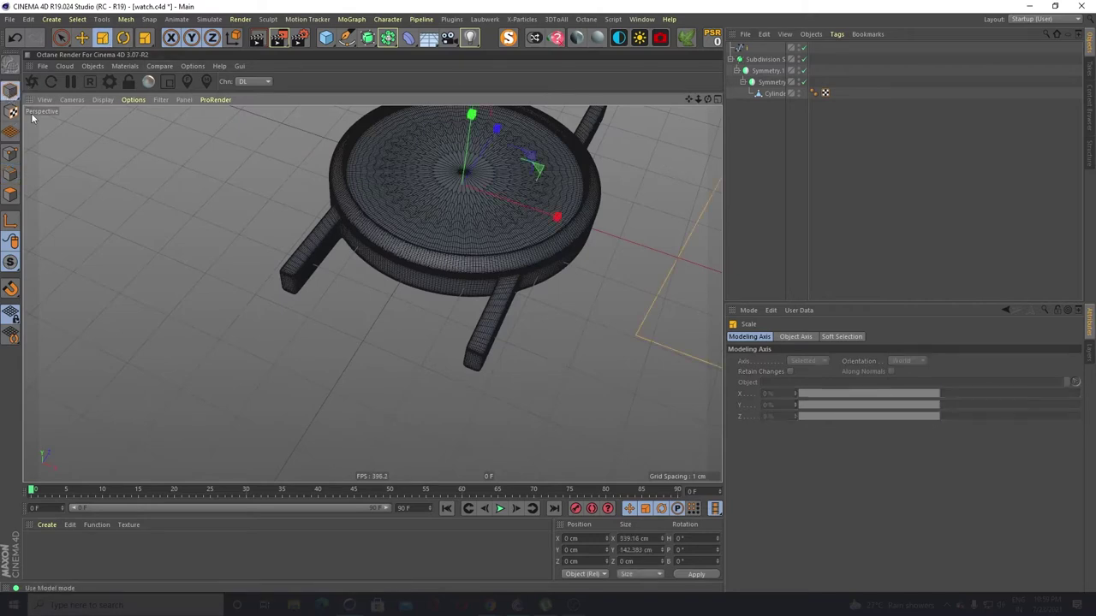
pyautogui.click(747, 48)
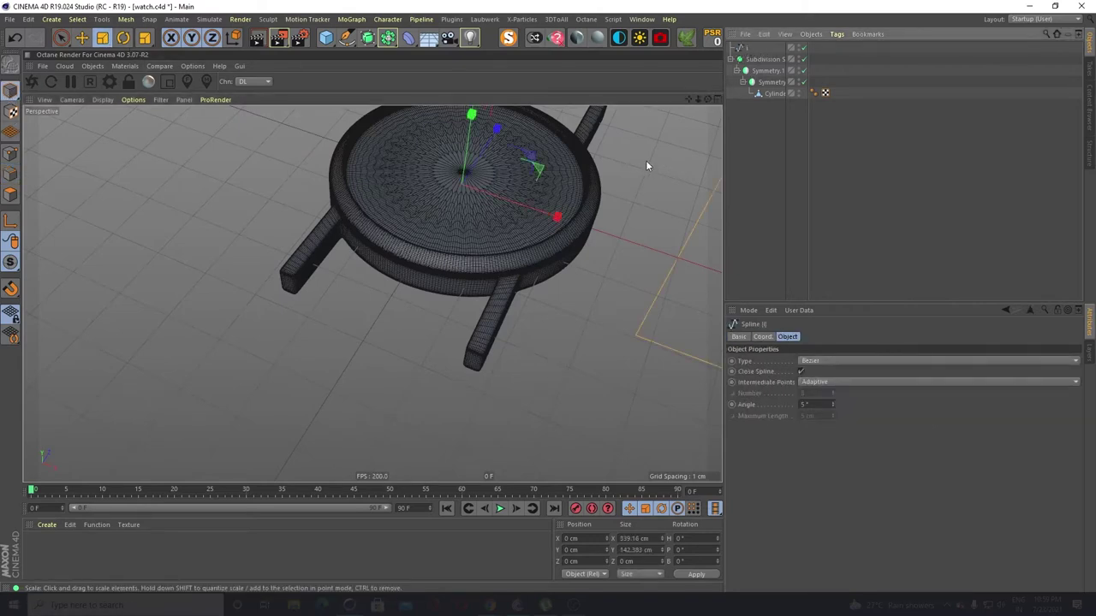
pyautogui.moveTo(646, 160); pyautogui.dragTo(242, 328)
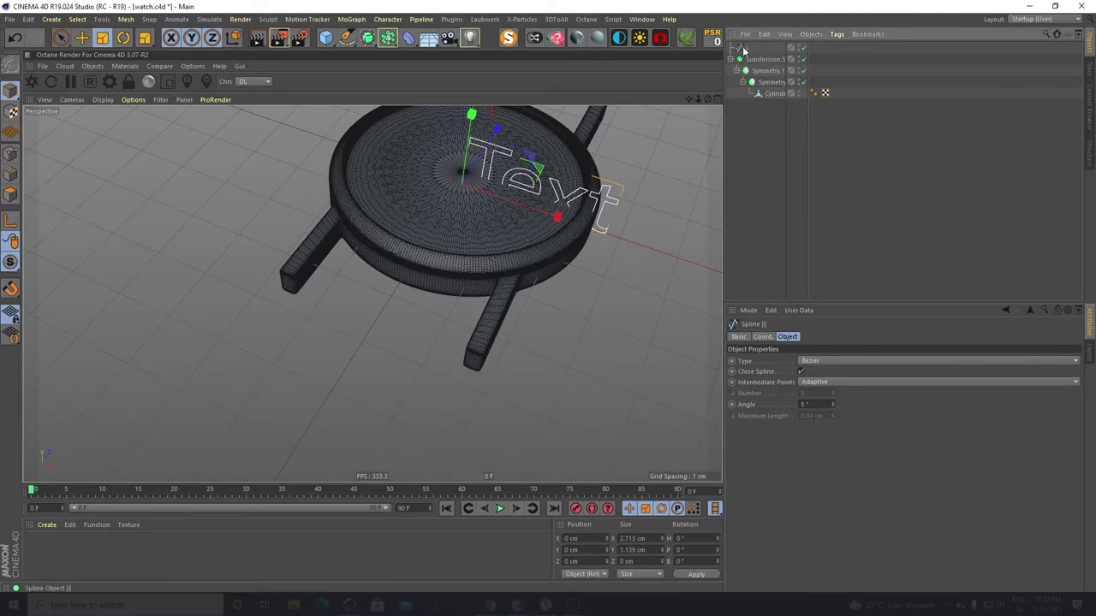
# Delete the scaled-down text spline and add a fresh parametric Text spline in its place
pyautogui.press('Delete')
pyautogui.click(344, 39)
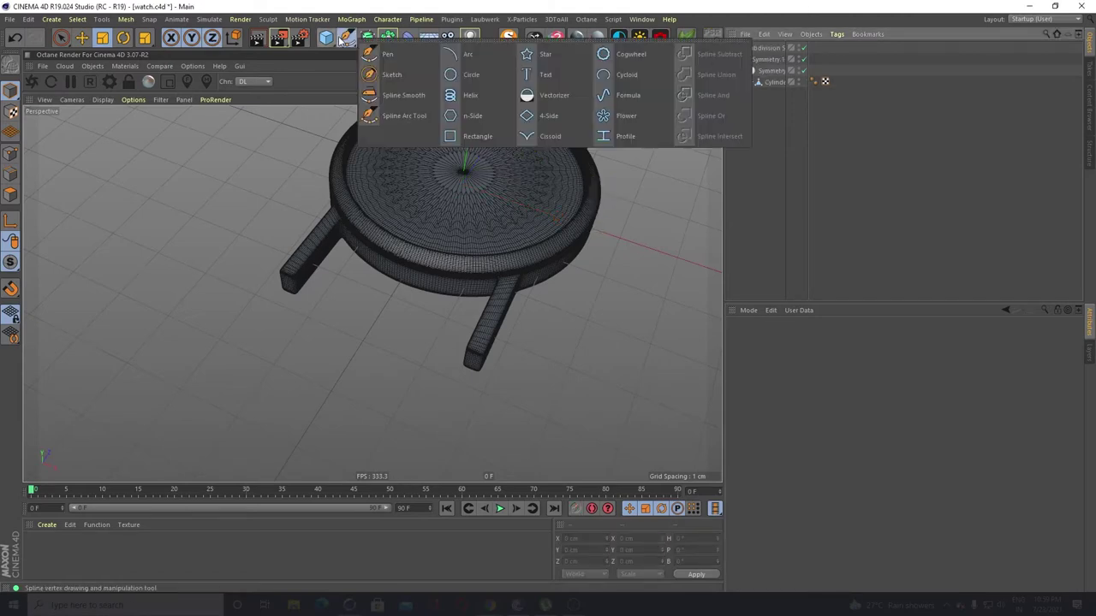
pyautogui.click(527, 75)
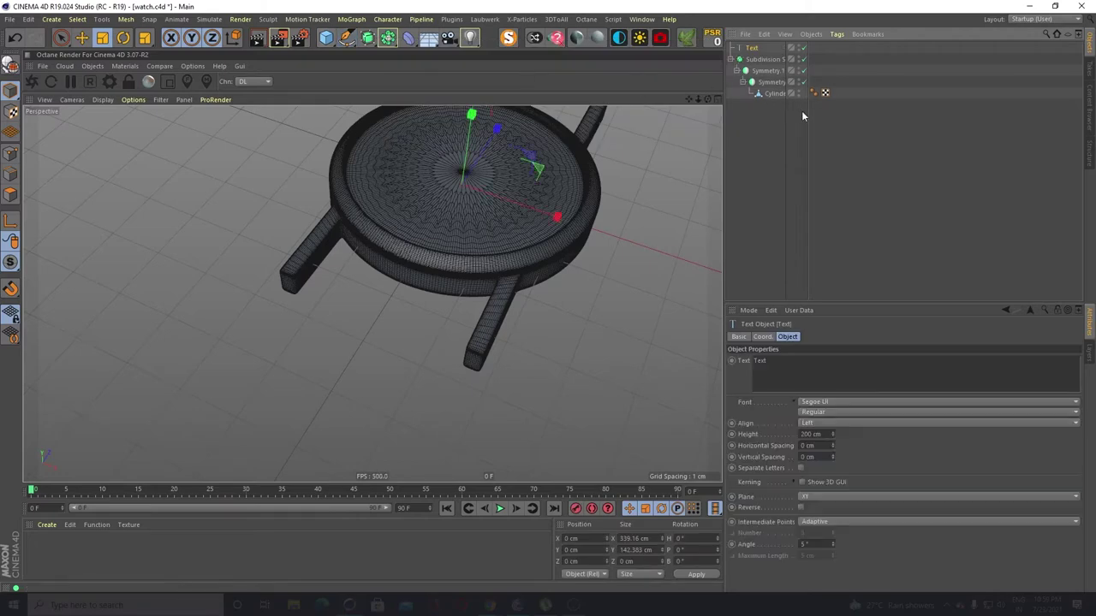
# Replace the text spline's content with "I"
pyautogui.click(778, 360)
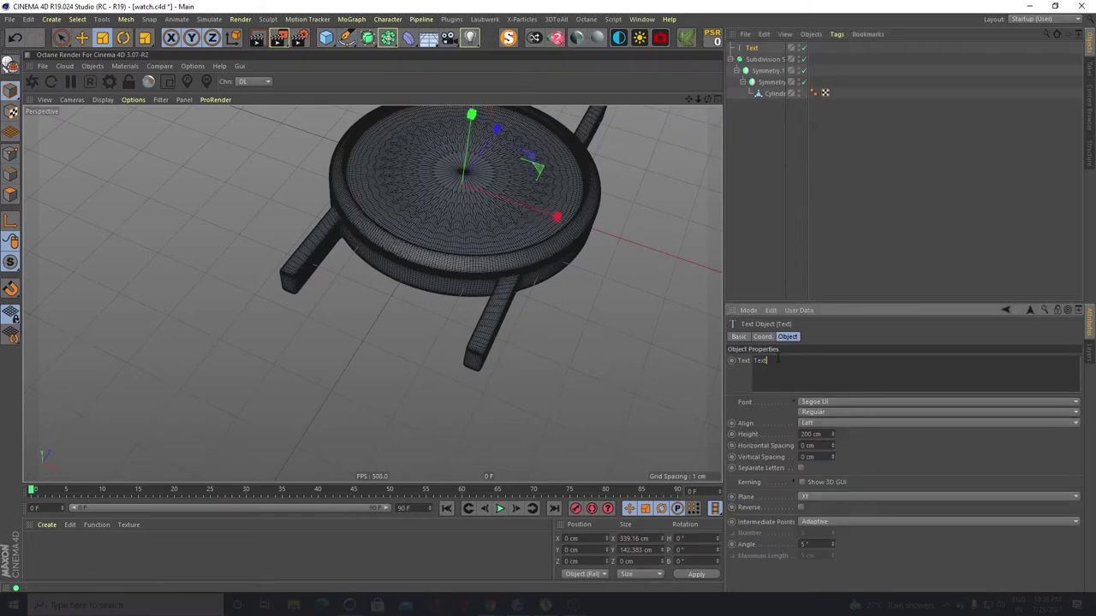
pyautogui.doubleClick(768, 361)
pyautogui.press('BackSpace')
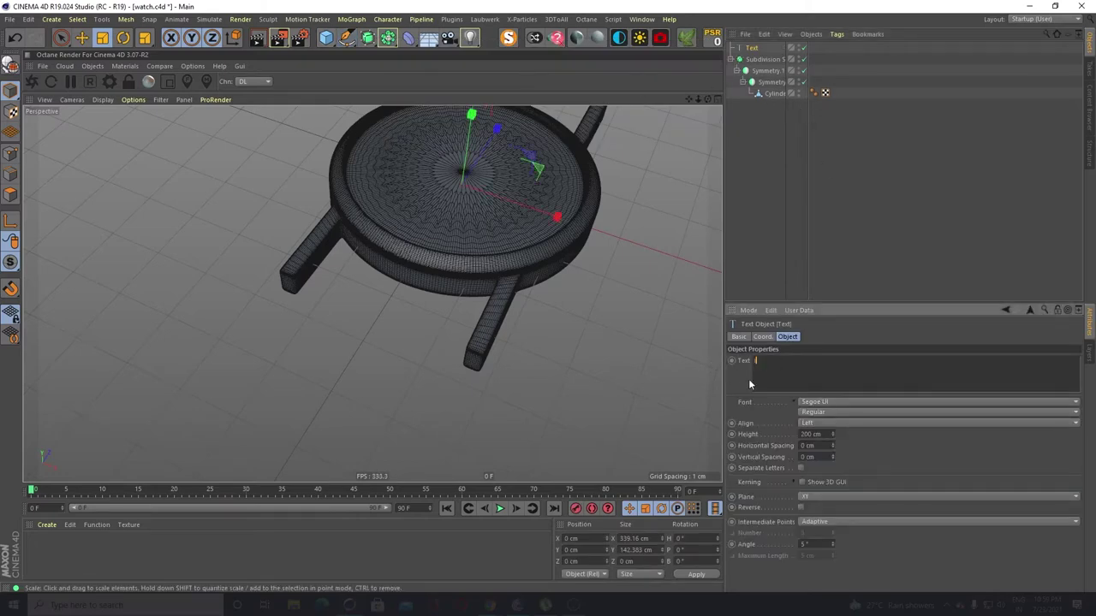
pyautogui.click(927, 168)
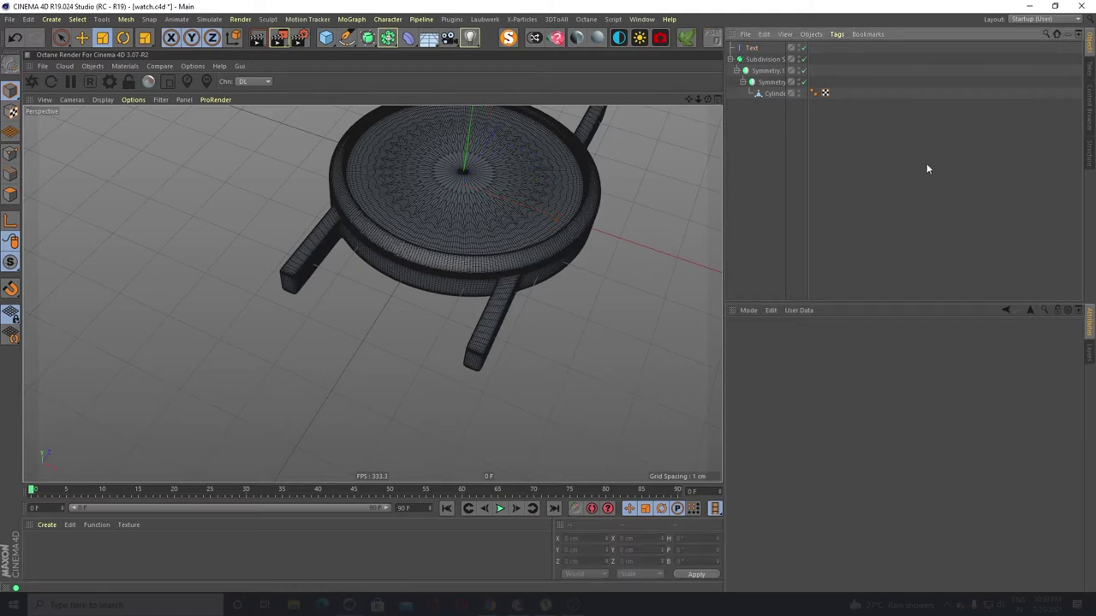
# Convert the "I" text spline into an editable spline
pyautogui.click(754, 50)
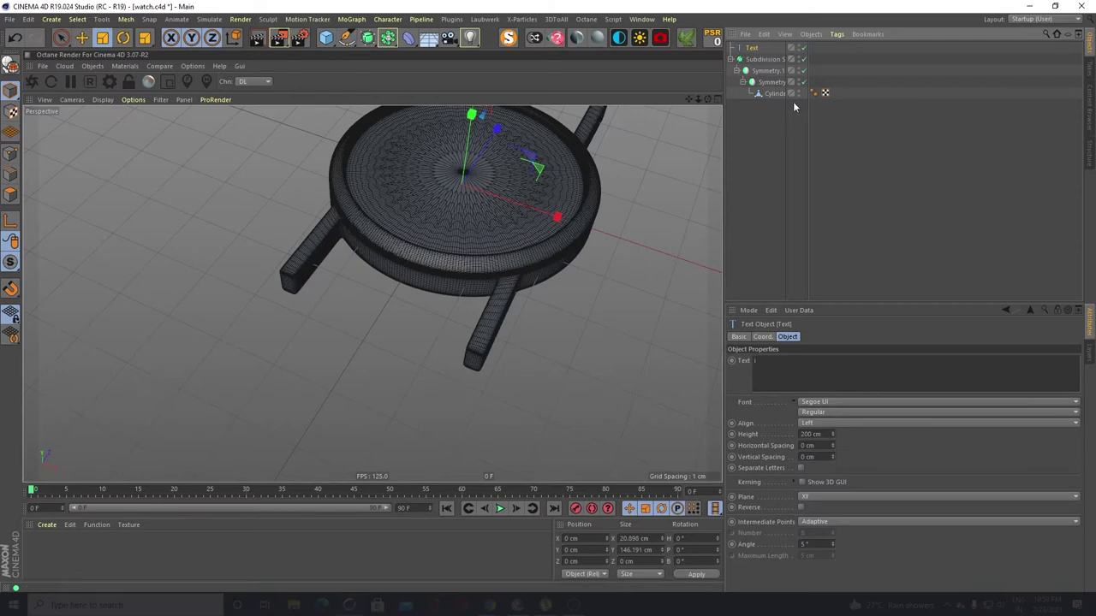
pyautogui.click(767, 156)
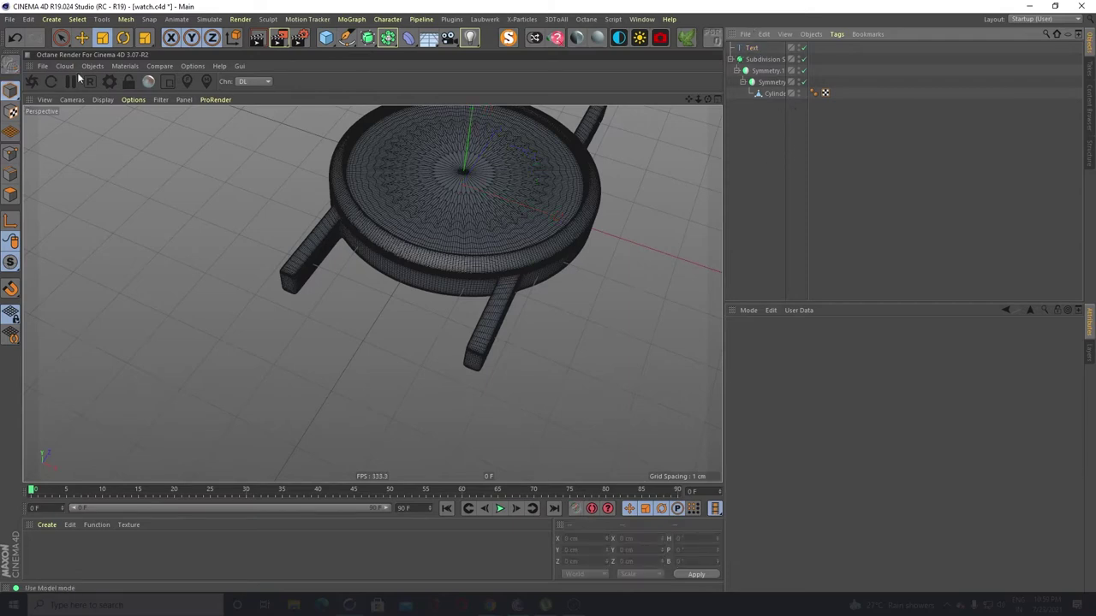
pyautogui.click(754, 50)
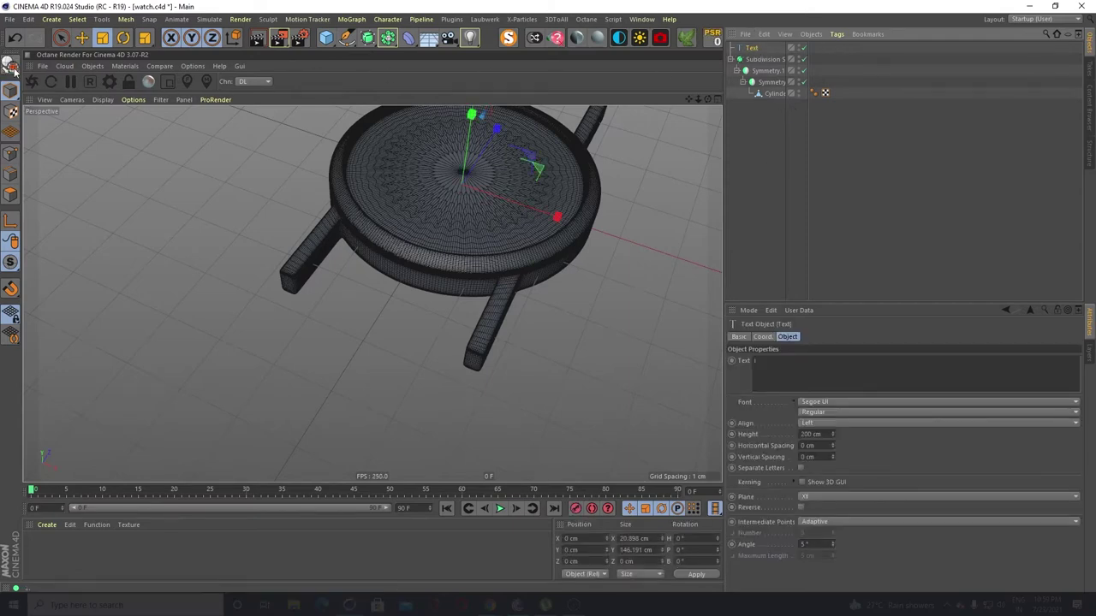
pyautogui.click(11, 66)
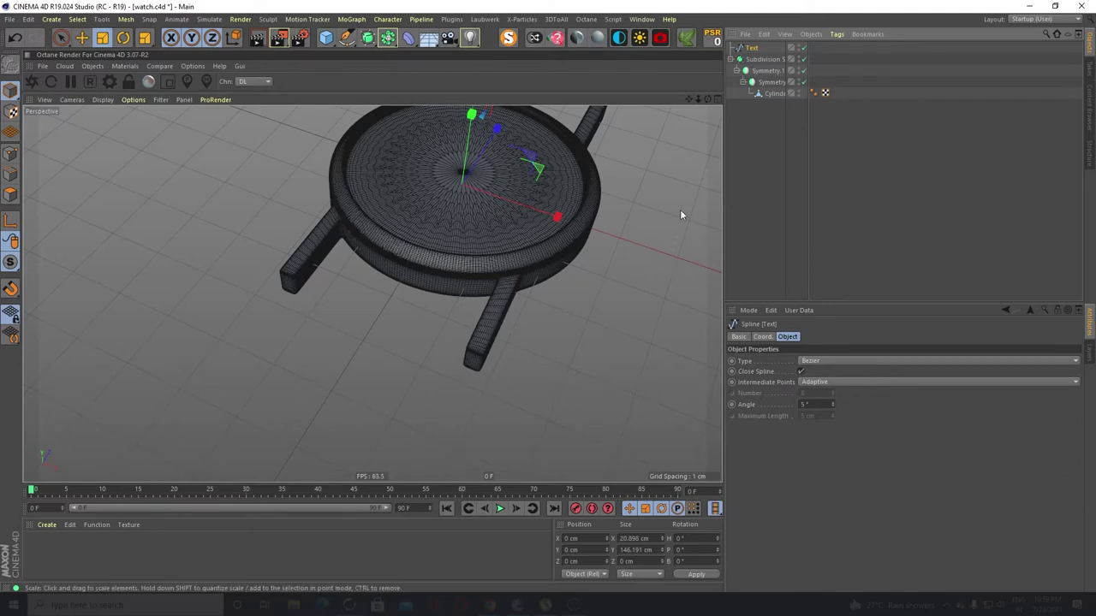
# Scale the "I" spline down to about 0.38 × 2.63 cm so it suits the watch dial
pyautogui.moveTo(679, 208); pyautogui.dragTo(215, 309)
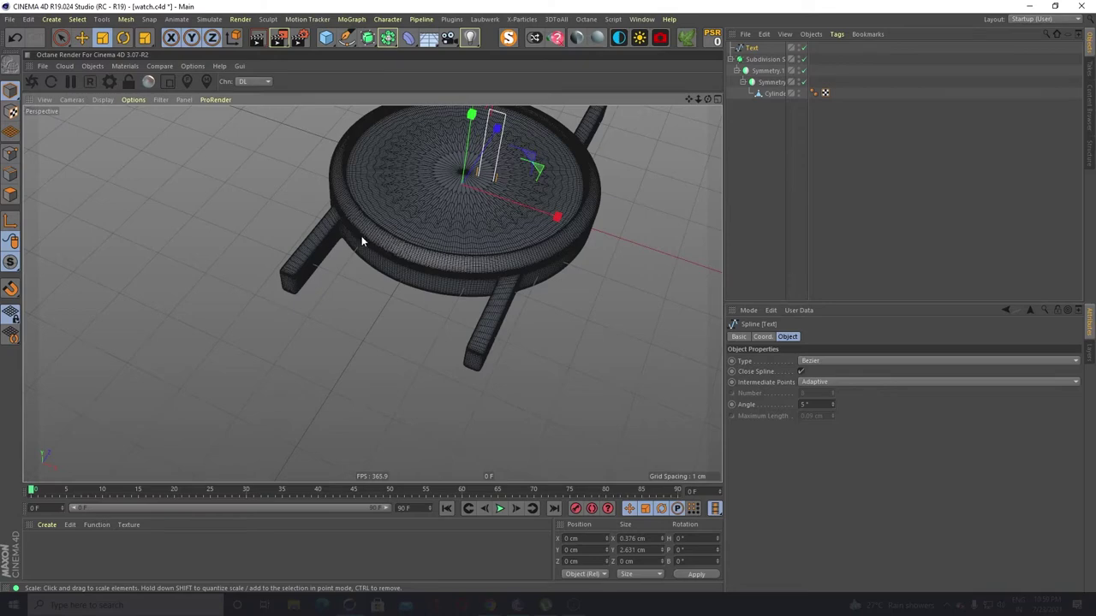
pyautogui.keyDown('alt'); pyautogui.moveTo(547, 223); pyautogui.dragTo(561, 208); pyautogui.keyUp('alt')
pyautogui.keyDown('alt'); pyautogui.moveTo(575, 192); pyautogui.dragTo(537, 250, button='middle'); pyautogui.keyUp('alt')
pyautogui.keyDown('alt'); pyautogui.moveTo(408, 195); pyautogui.dragTo(440, 206, button='right'); pyautogui.keyUp('alt')
pyautogui.keyDown('alt'); pyautogui.moveTo(504, 253); pyautogui.dragTo(505, 214); pyautogui.keyUp('alt')
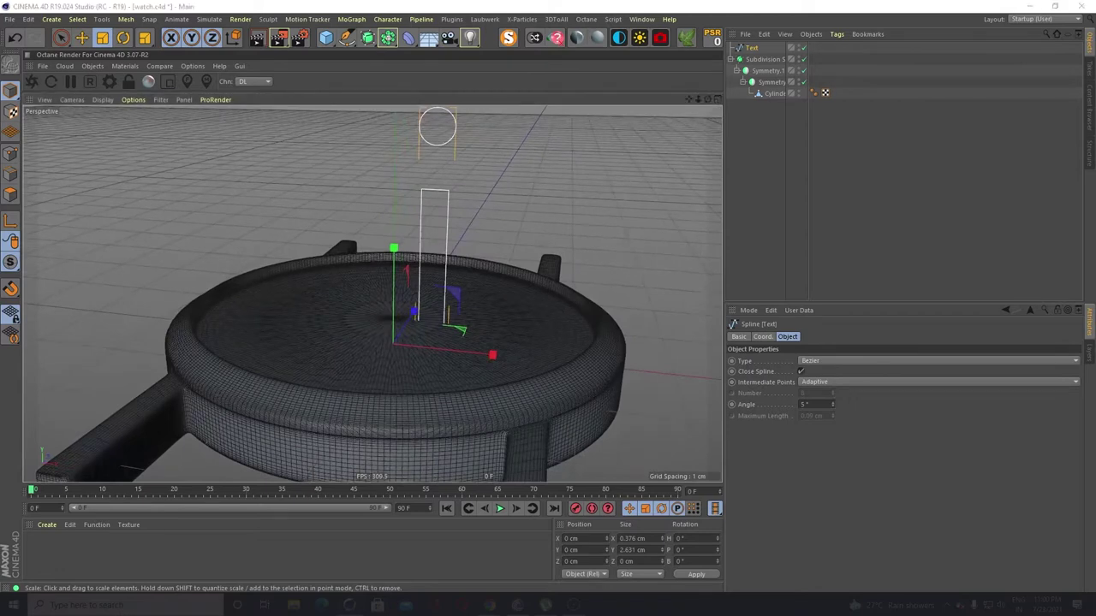
pyautogui.scroll(3, 507, 221)
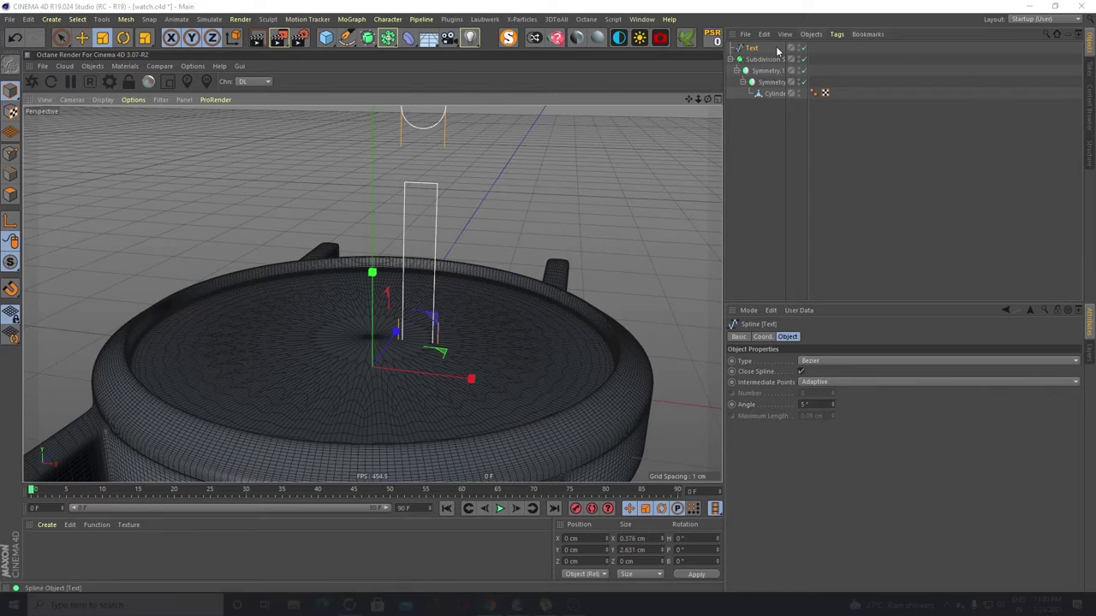
# Delete the text spline and add a MoText object in its place
pyautogui.press('Delete')
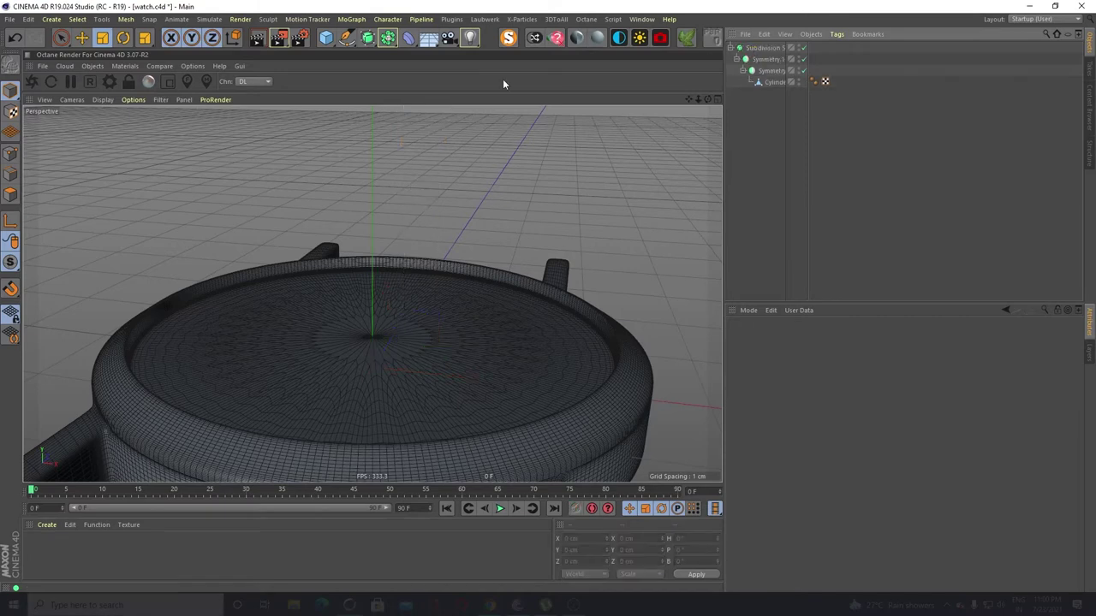
pyautogui.click(308, 19)
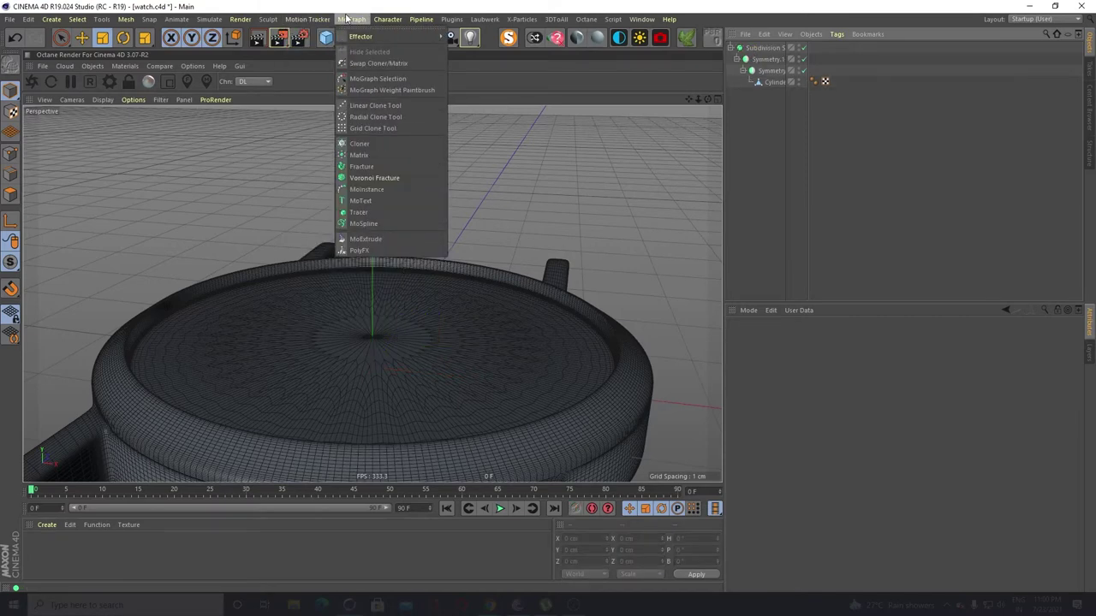
pyautogui.click(378, 200)
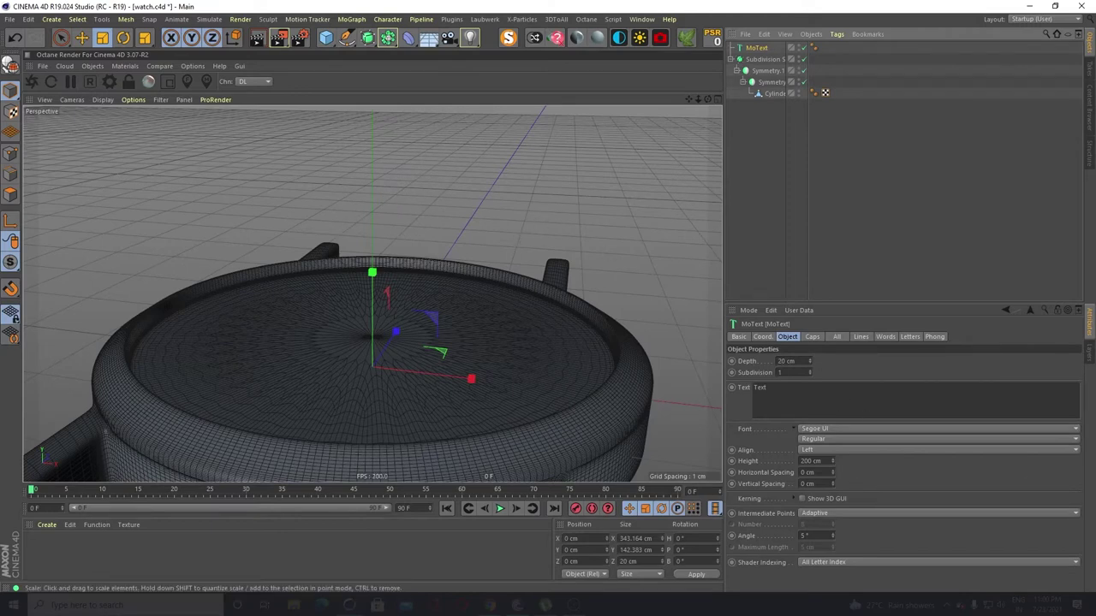
# Append "I" to the MoText's default text and convert the object to an editable hierarchy
pyautogui.click(777, 390)
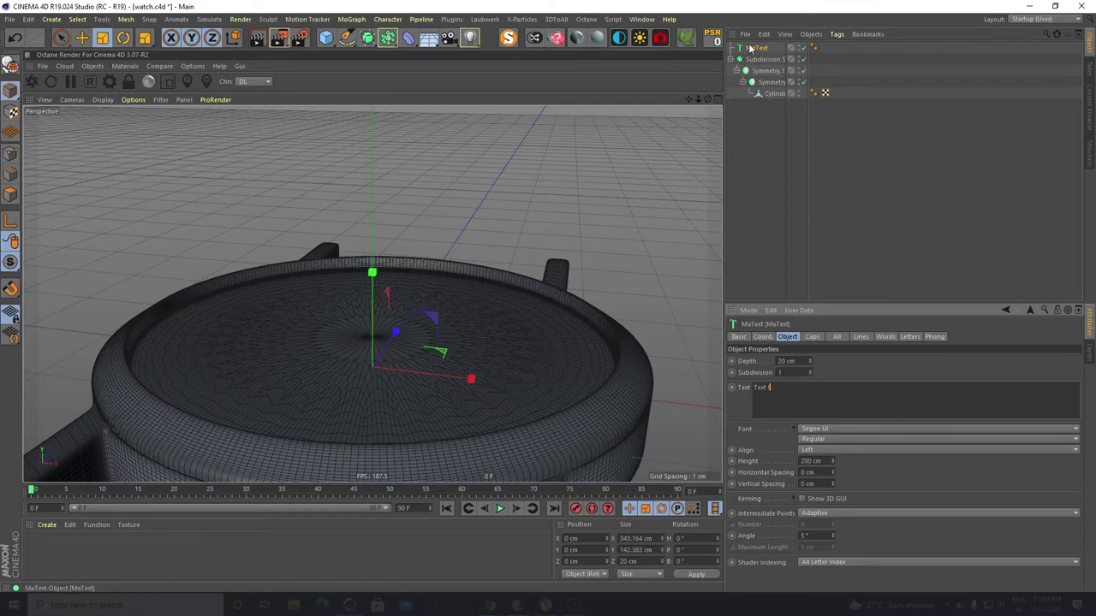
pyautogui.click(9, 66)
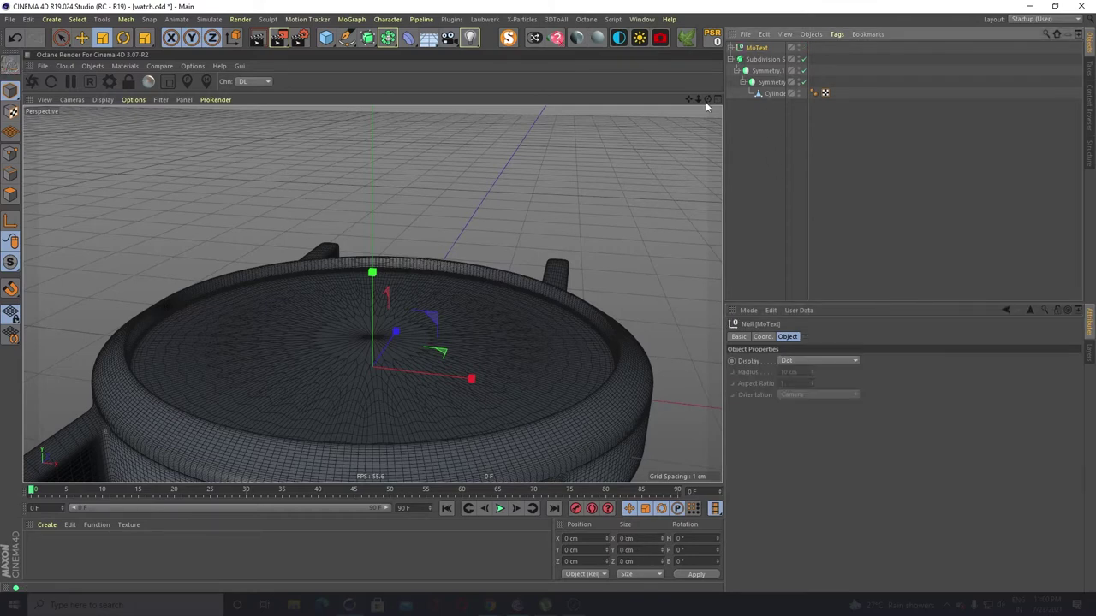
# Scale the editable MoText down towards the watch dial's size and inspect its child objects
pyautogui.moveTo(665, 258); pyautogui.dragTo(335, 436)
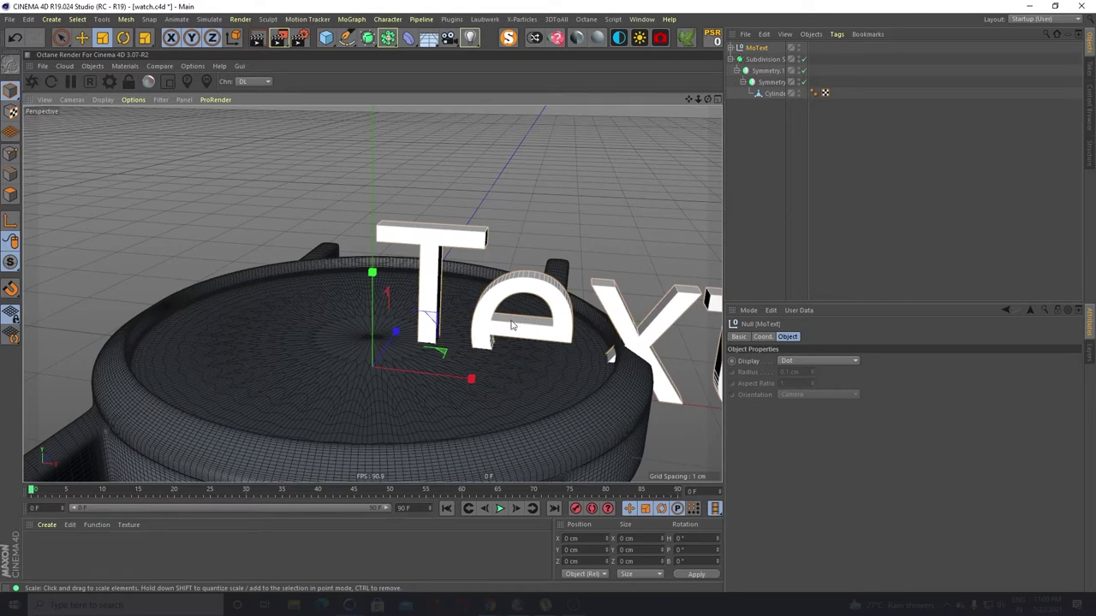
pyautogui.click(730, 47)
pyautogui.click(751, 59)
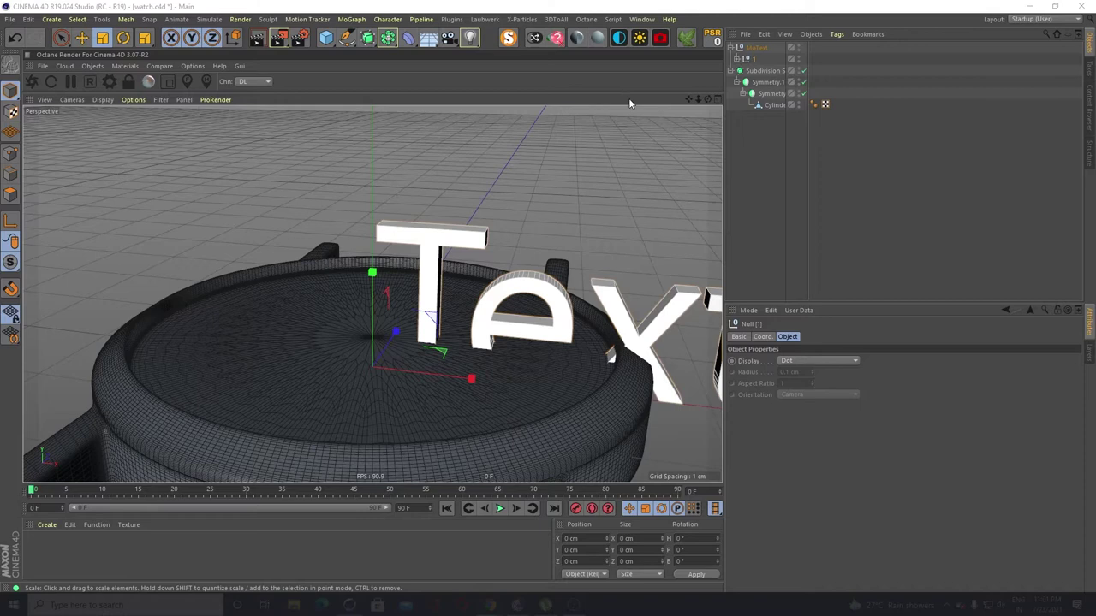
pyautogui.click(737, 59)
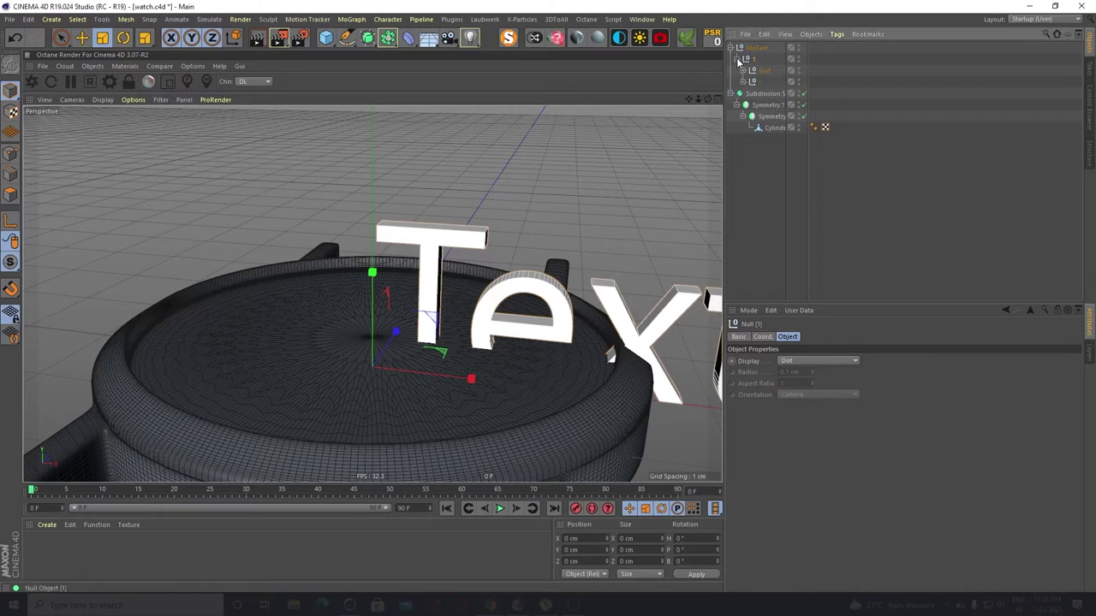
pyautogui.click(737, 60)
pyautogui.click(755, 48)
pyautogui.click(730, 47)
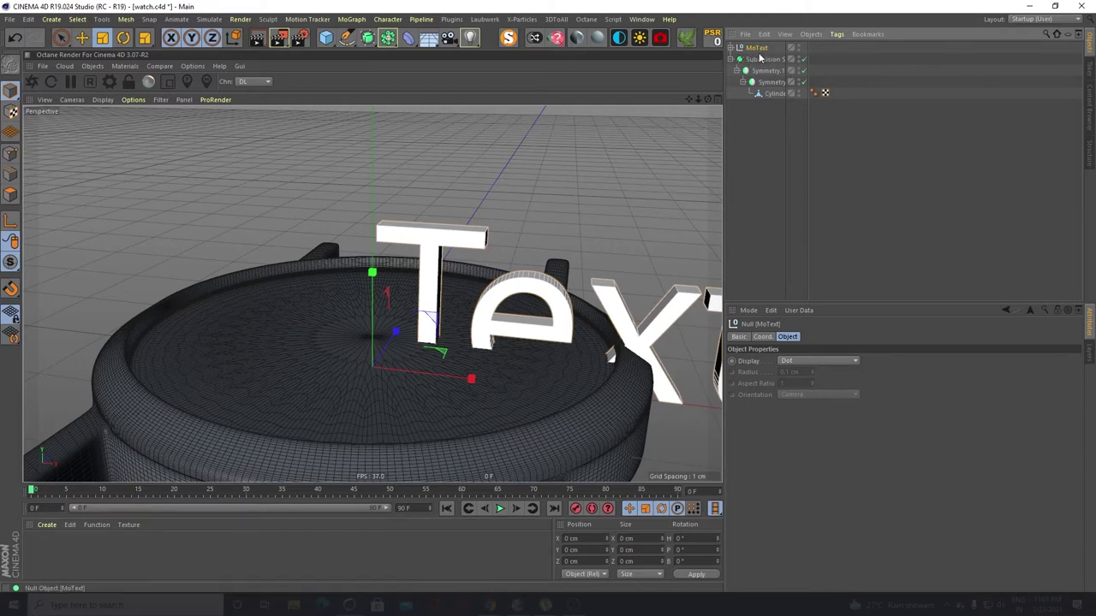
# Delete the converted MoText hierarchy and add a fresh MoText object
pyautogui.press('Delete')
pyautogui.click(130, 18)
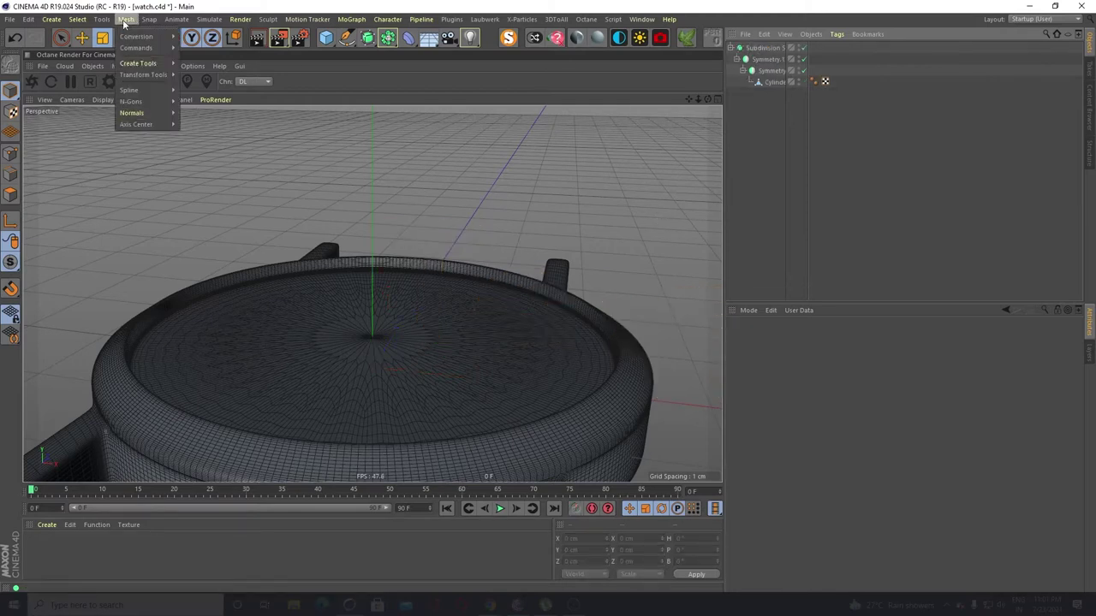
pyautogui.moveTo(41, 19)
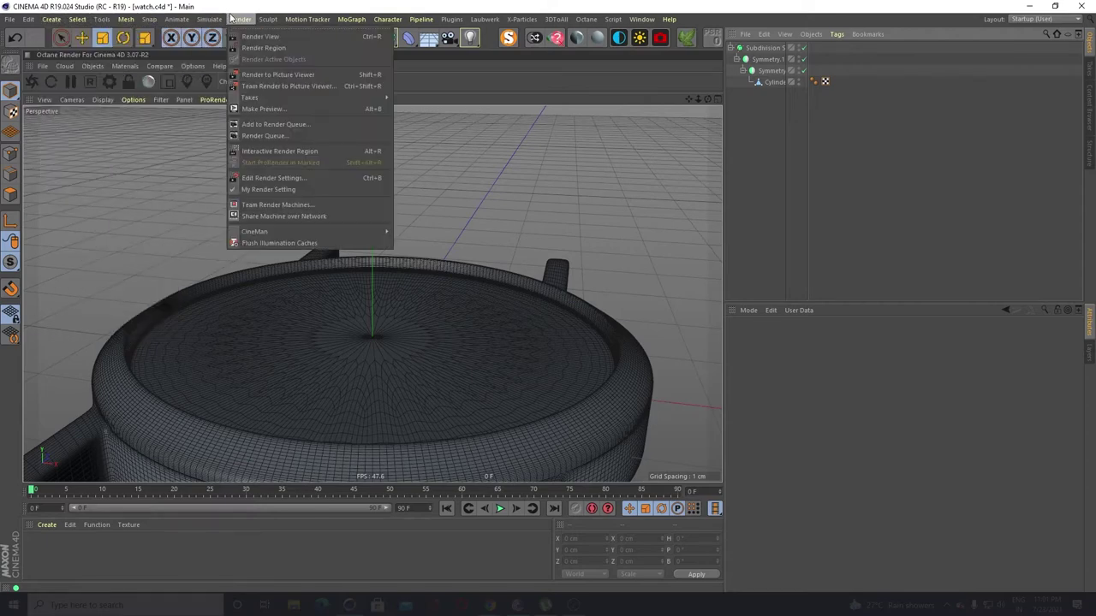
pyautogui.moveTo(341, 19)
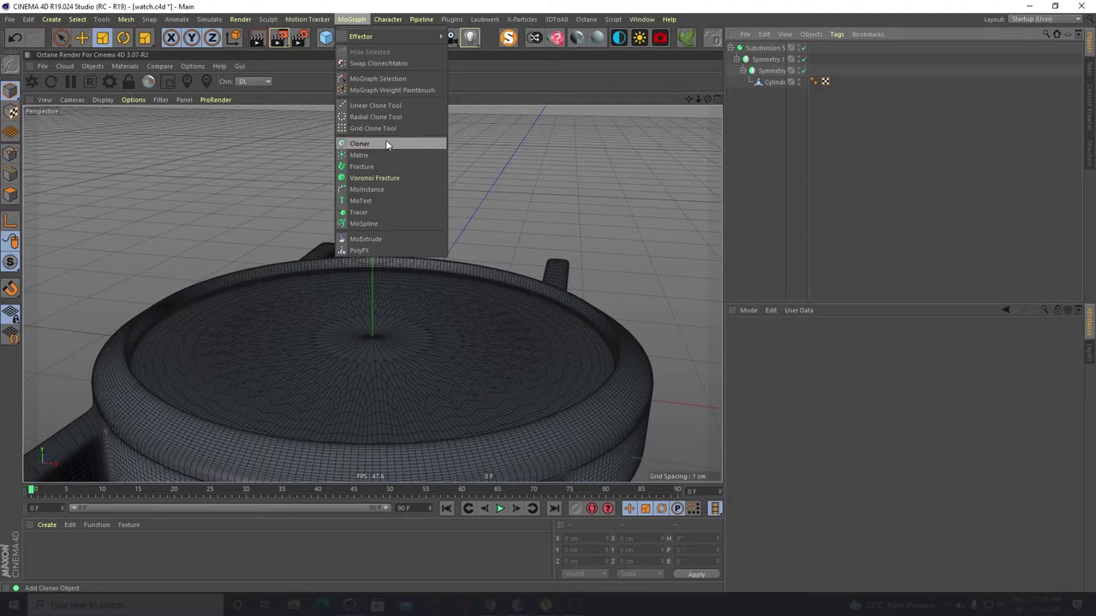
pyautogui.click(371, 199)
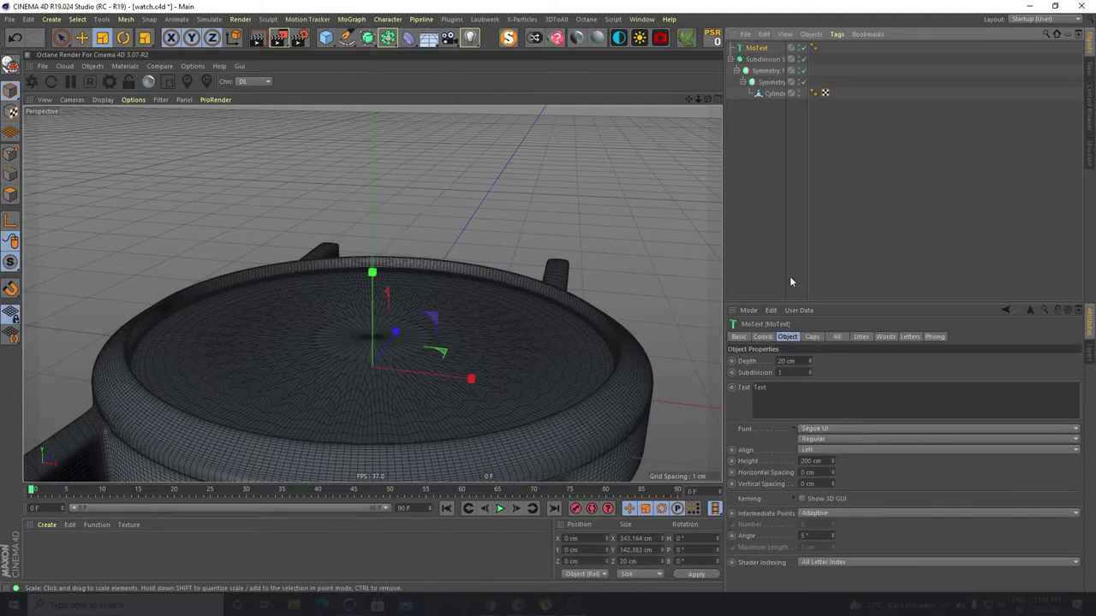
# Replace the new MoText's default text with the numeral "IV"
pyautogui.click(778, 390)
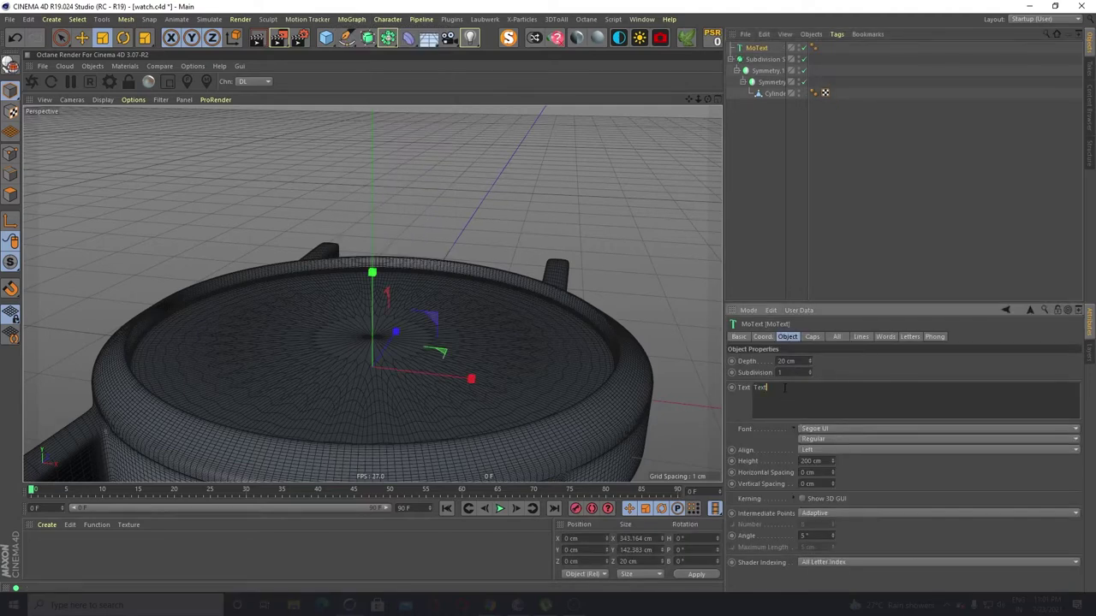
pyautogui.moveTo(785, 388); pyautogui.dragTo(718, 391)
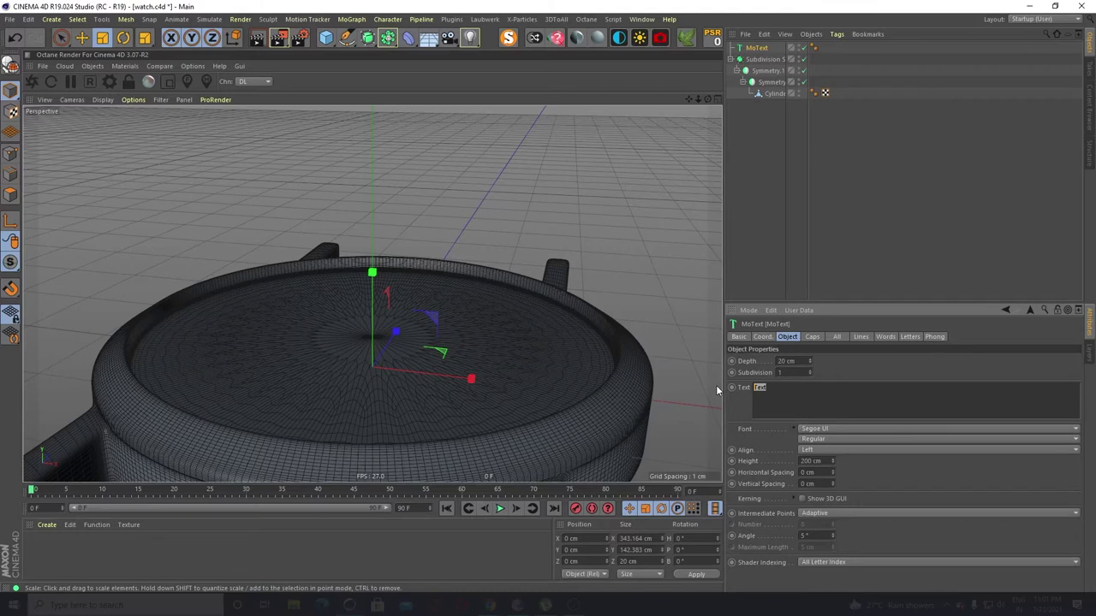
pyautogui.write('IV')
# Convert the "IV" MoText into an editable hierarchy and check its nested letter objects
pyautogui.click(756, 48)
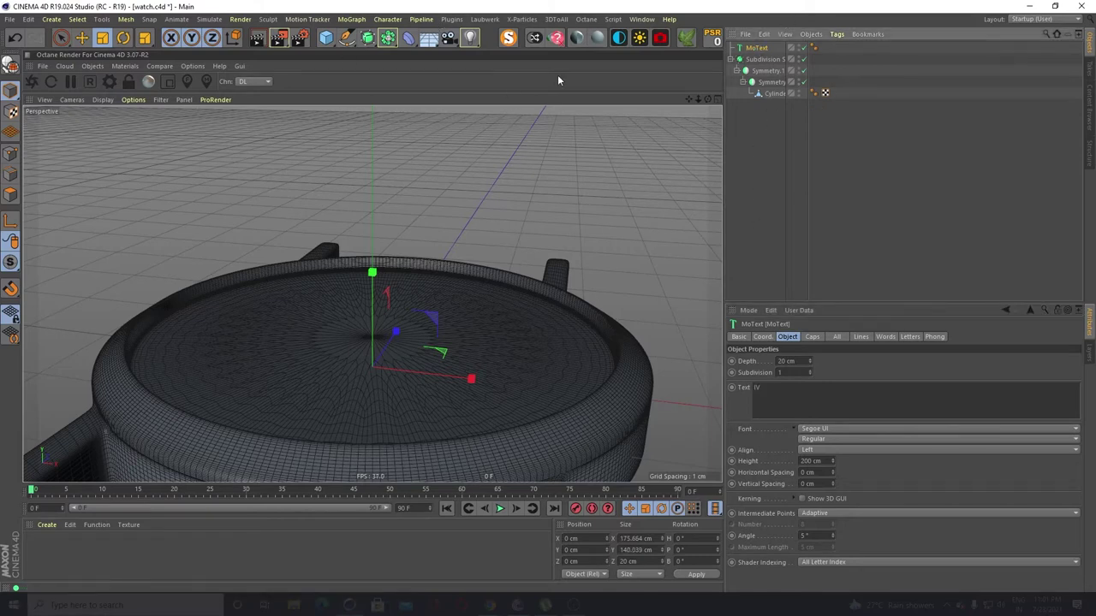
pyautogui.press('c')
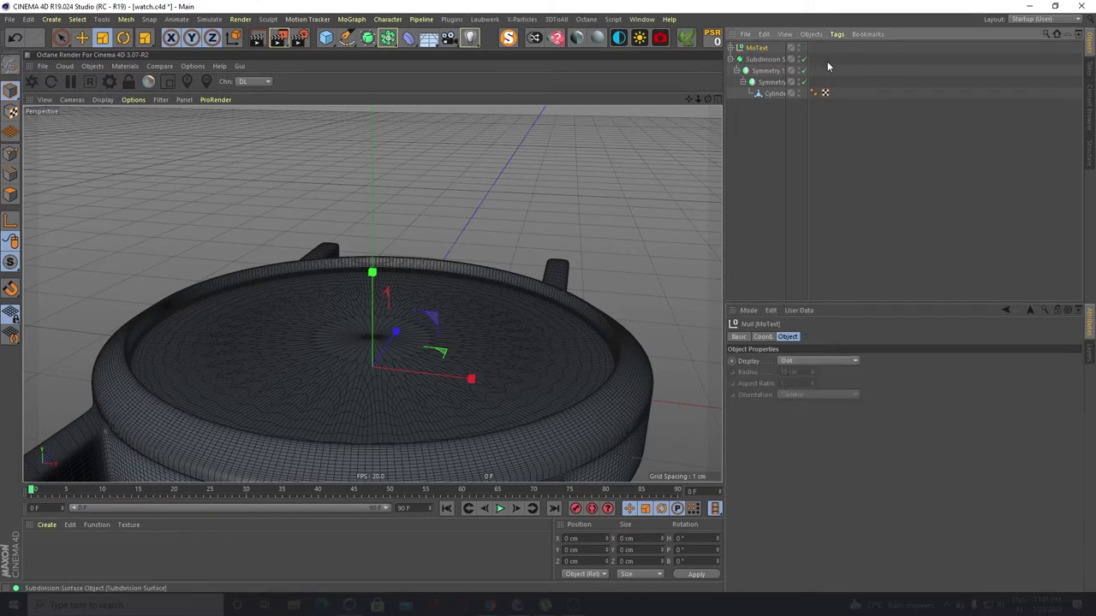
pyautogui.click(731, 49)
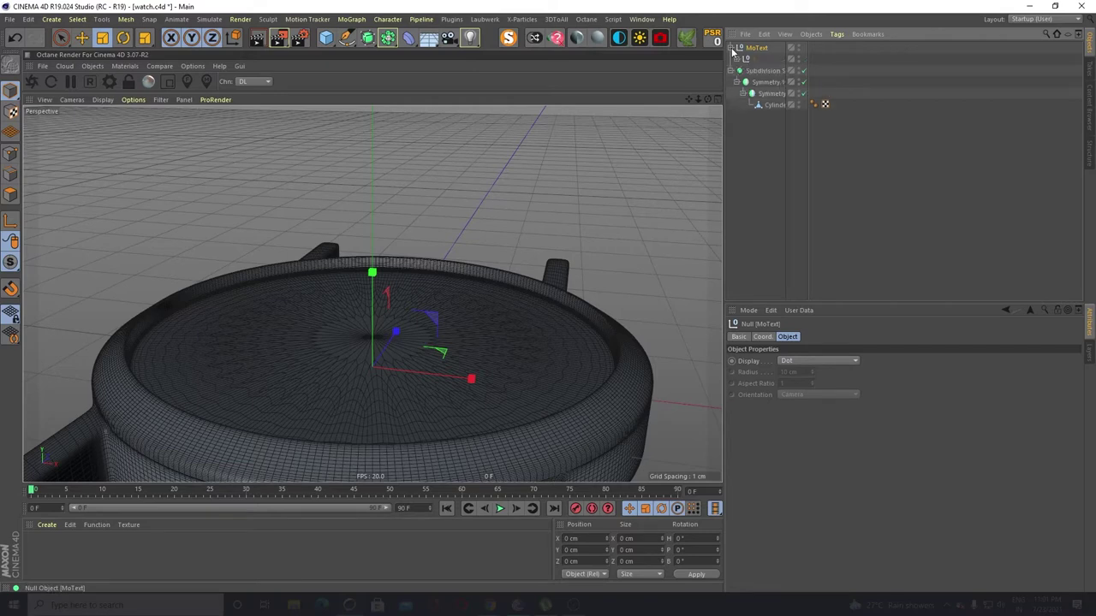
pyautogui.click(737, 59)
pyautogui.click(742, 70)
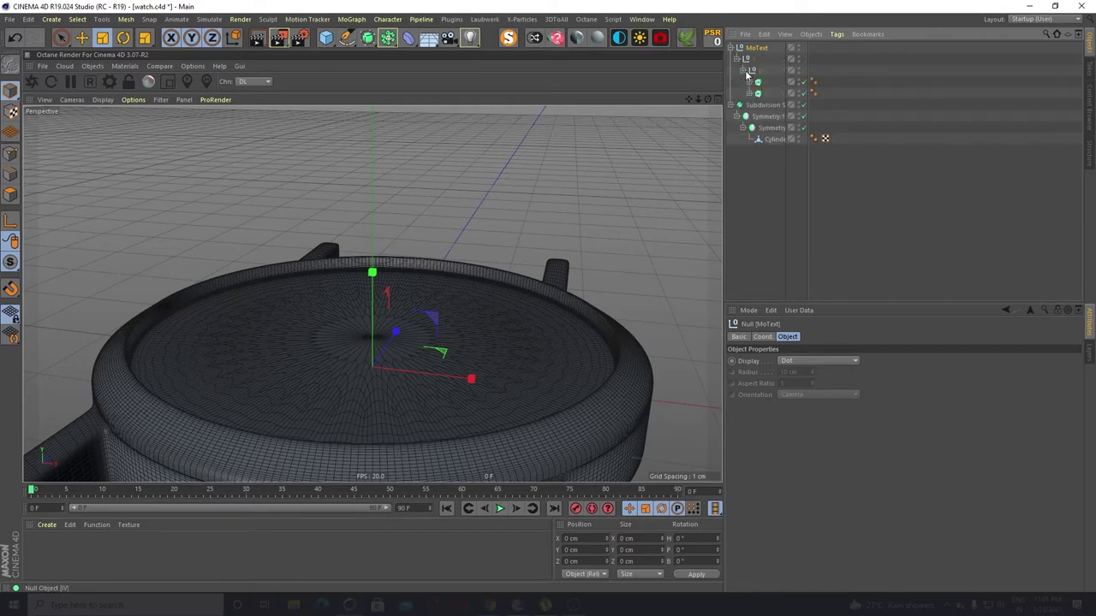
pyautogui.click(737, 59)
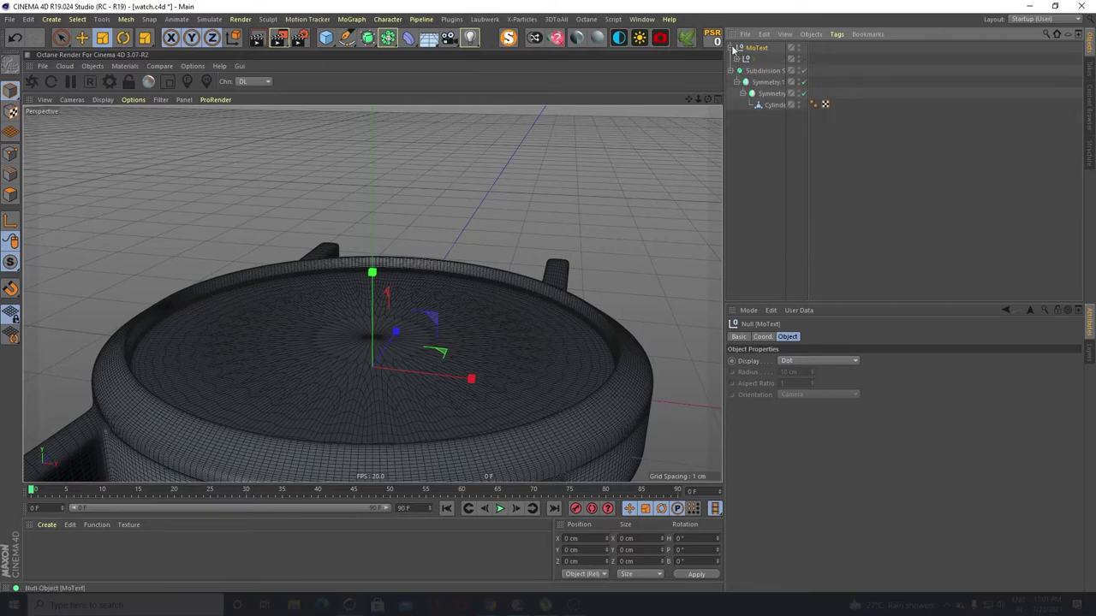
pyautogui.click(733, 49)
# Merge the MoText null and all its children into one polygon object with Connect Objects + Delete
pyautogui.click(755, 48)
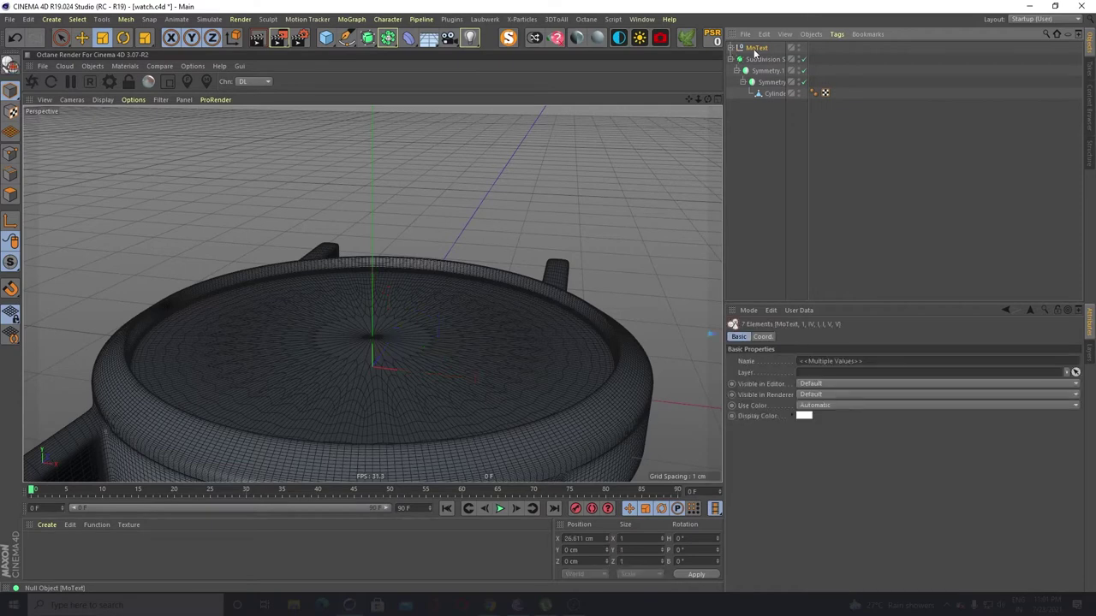
pyautogui.rightClick(755, 53)
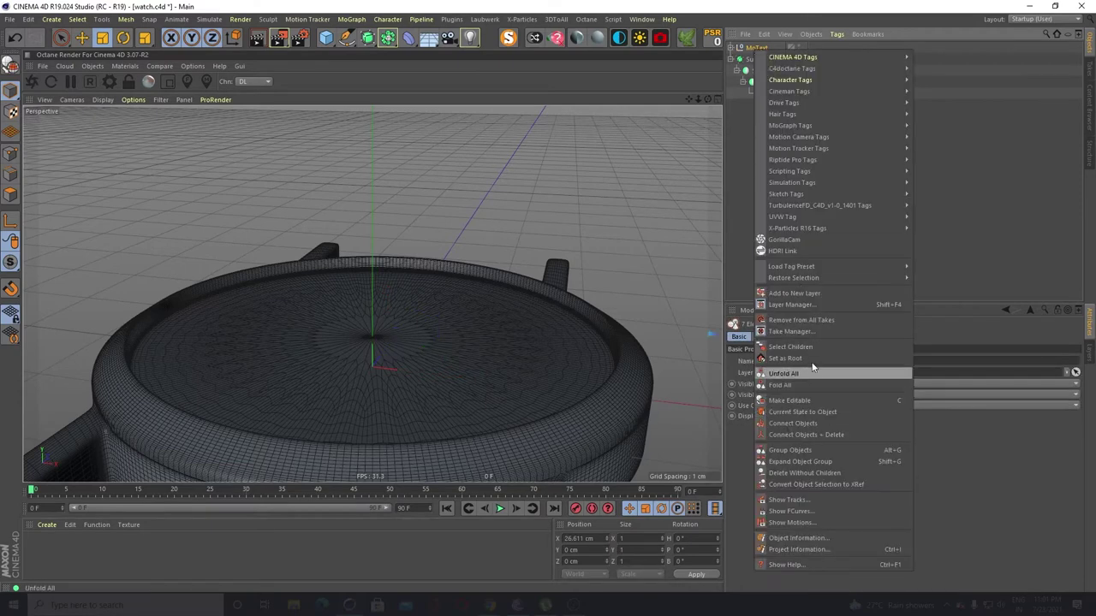
pyautogui.click(804, 435)
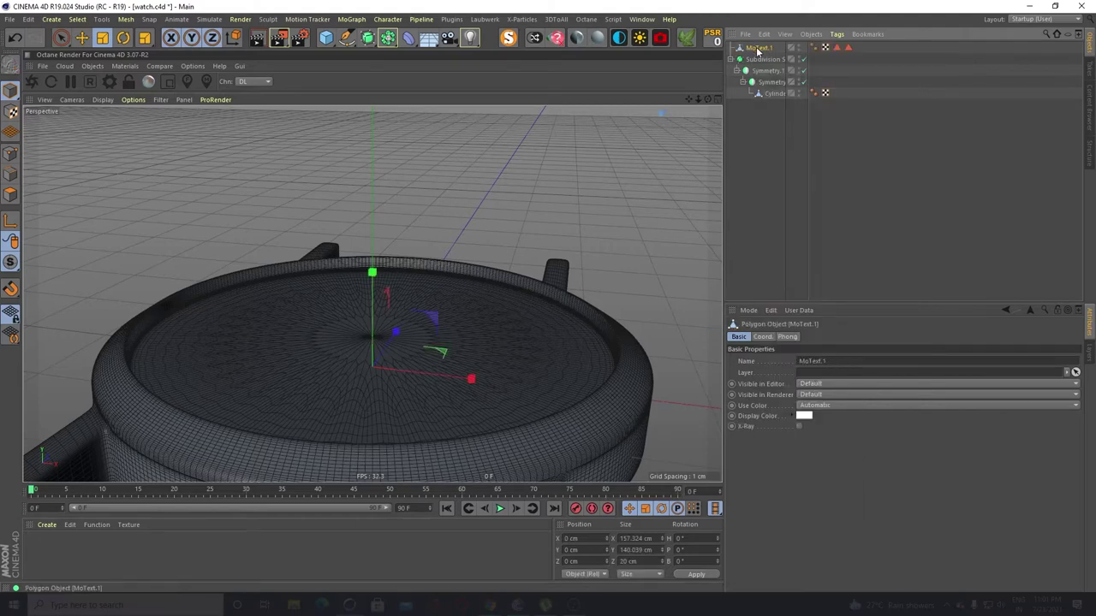
# Scale the merged "IV" object down to about 1.73 × 1.54 × 0.22 cm
pyautogui.press('t')
pyautogui.moveTo(686, 199); pyautogui.dragTo(313, 402)
pyautogui.hotkey('ctrl', 'z')
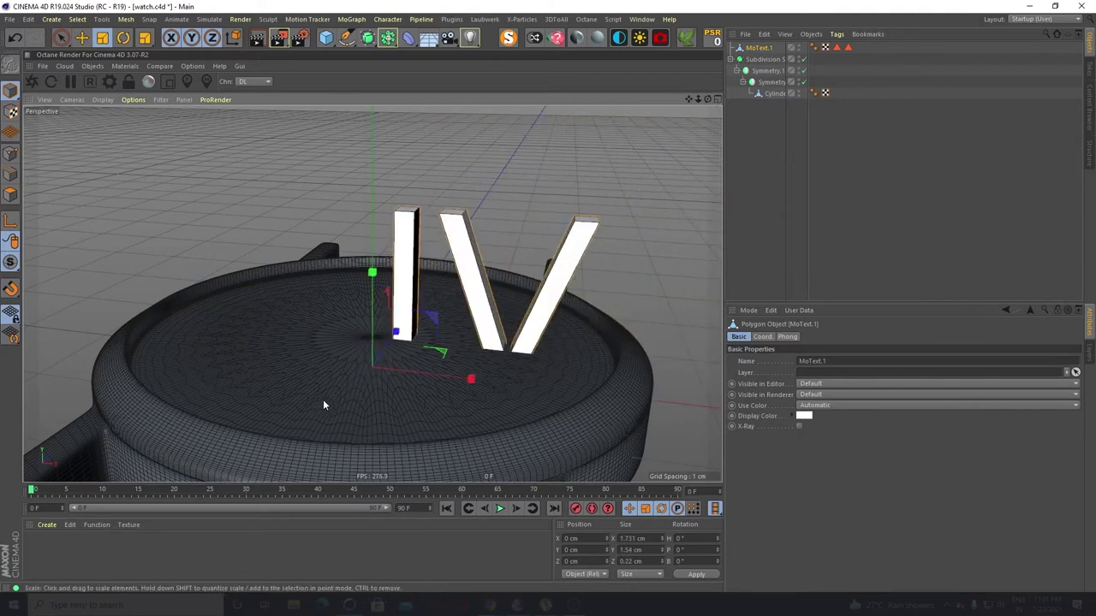
# Center the merged "IV" object's axis on its own geometry
pyautogui.click(126, 19)
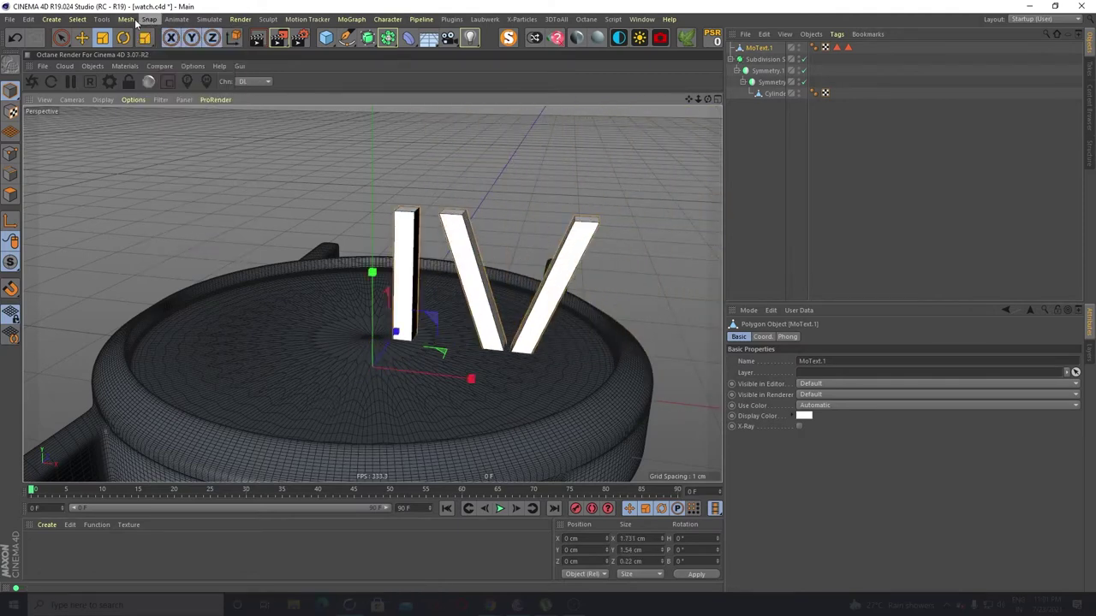
pyautogui.moveTo(140, 126)
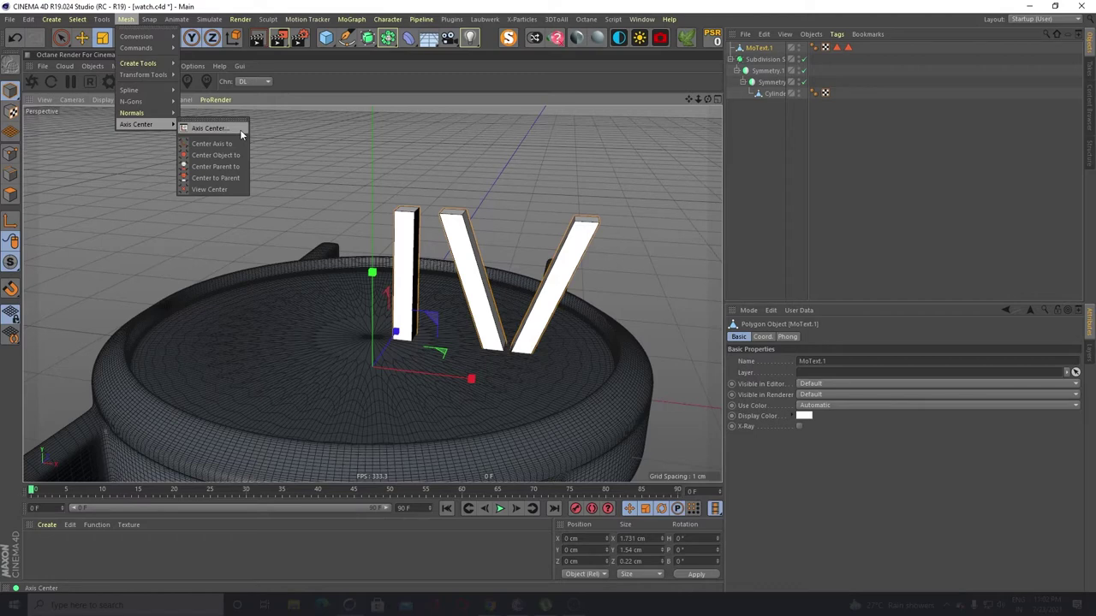
pyautogui.click(205, 145)
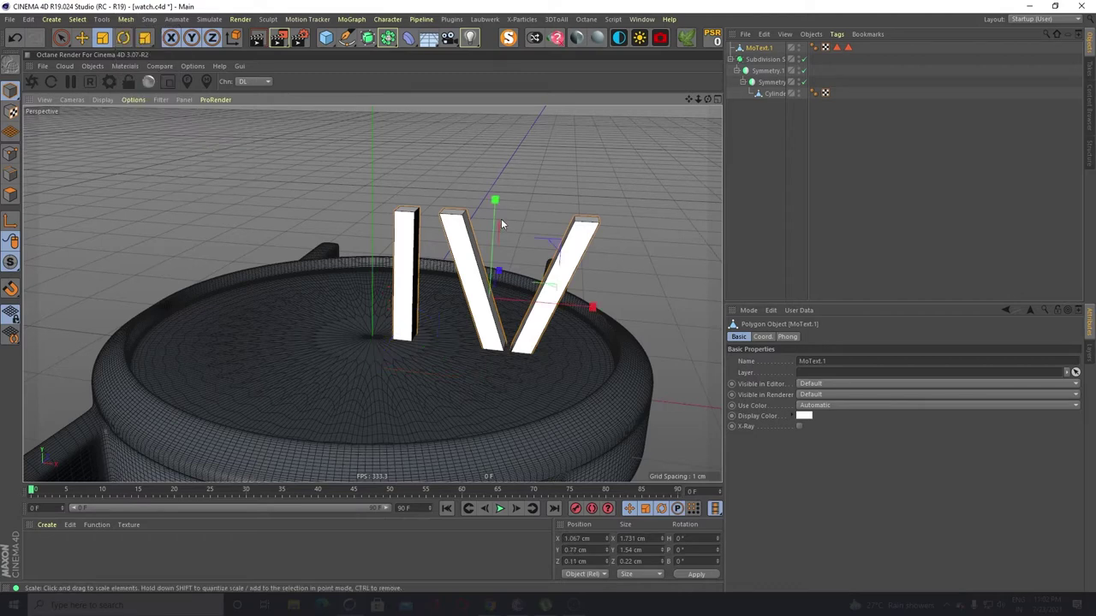
# Raise the "IV" object to about Y 1.02 cm and scale it down to about 0.88 × 0.78 × 0.11 cm
pyautogui.click(82, 38)
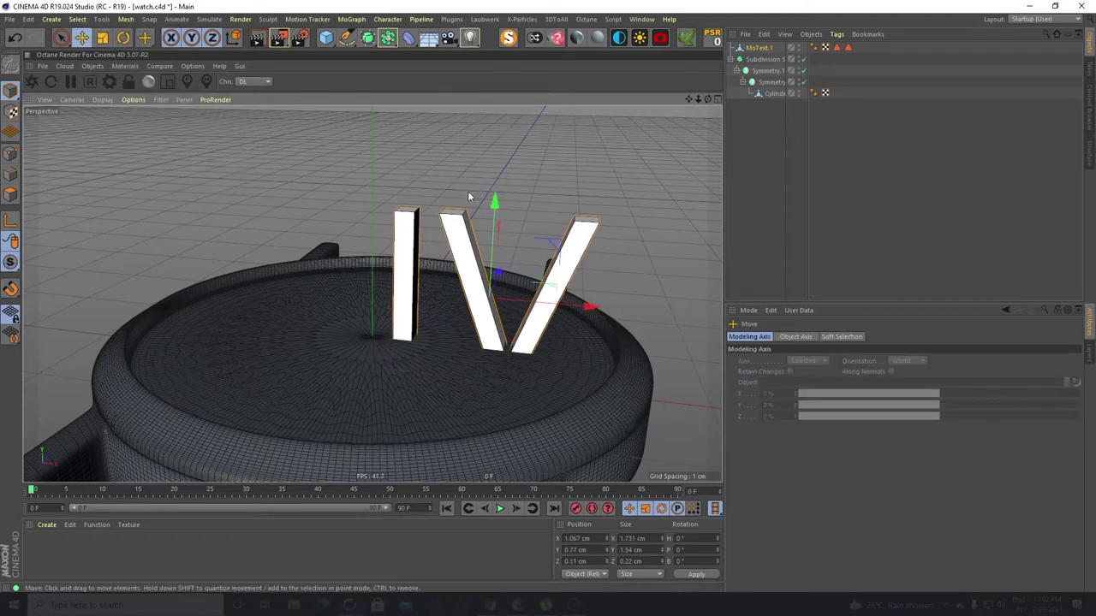
pyautogui.moveTo(495, 204); pyautogui.dragTo(496, 177)
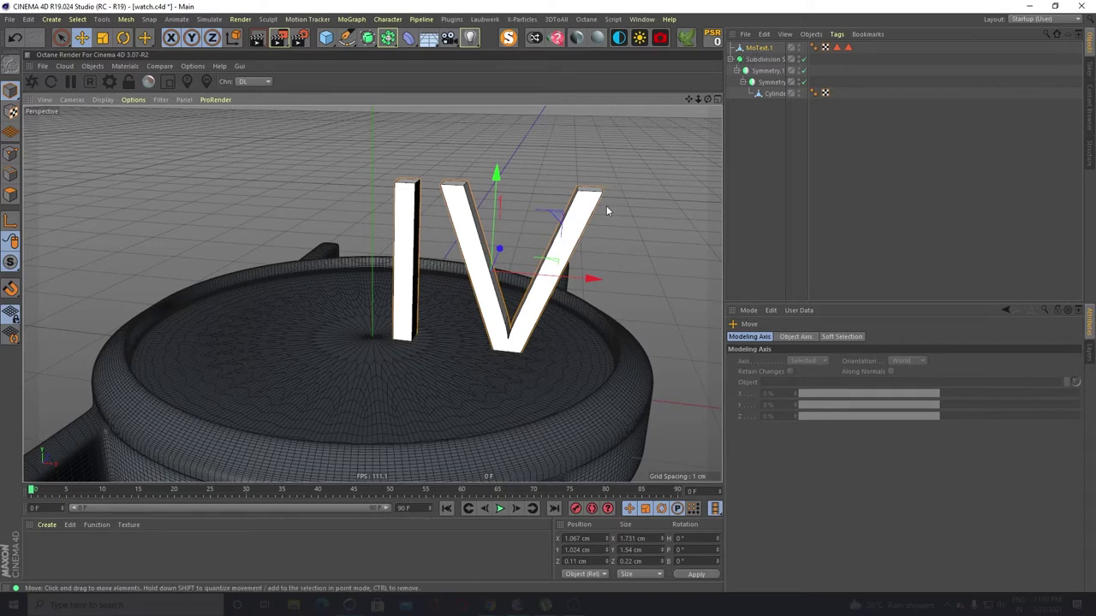
pyautogui.press('t')
pyautogui.moveTo(606, 211); pyautogui.dragTo(487, 334)
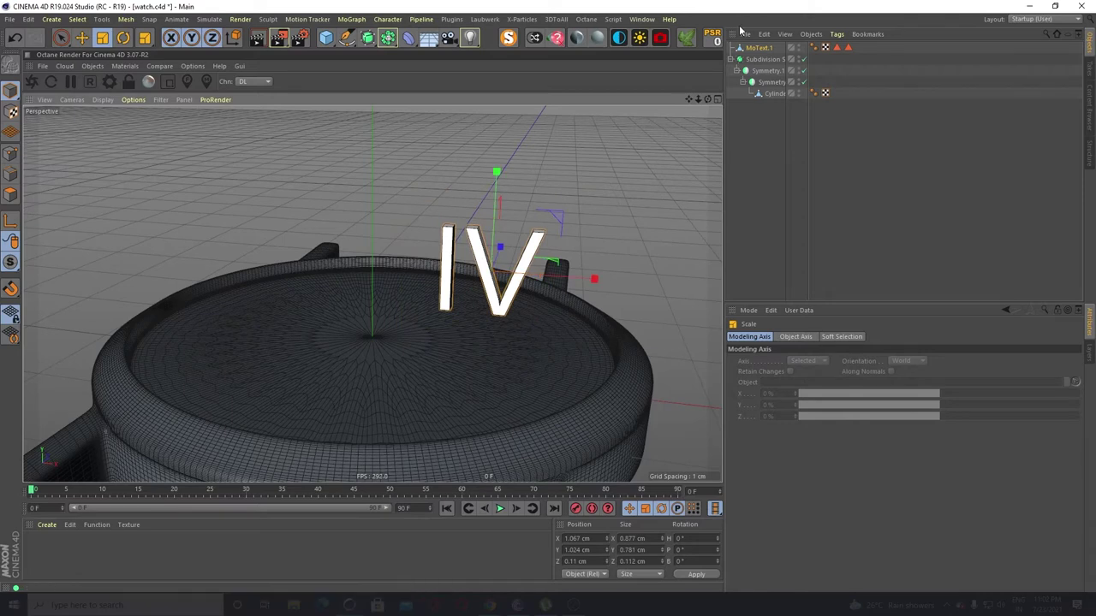
# Add a MoGraph Cloner and nest the merged "IV" object inside it
pyautogui.click(356, 22)
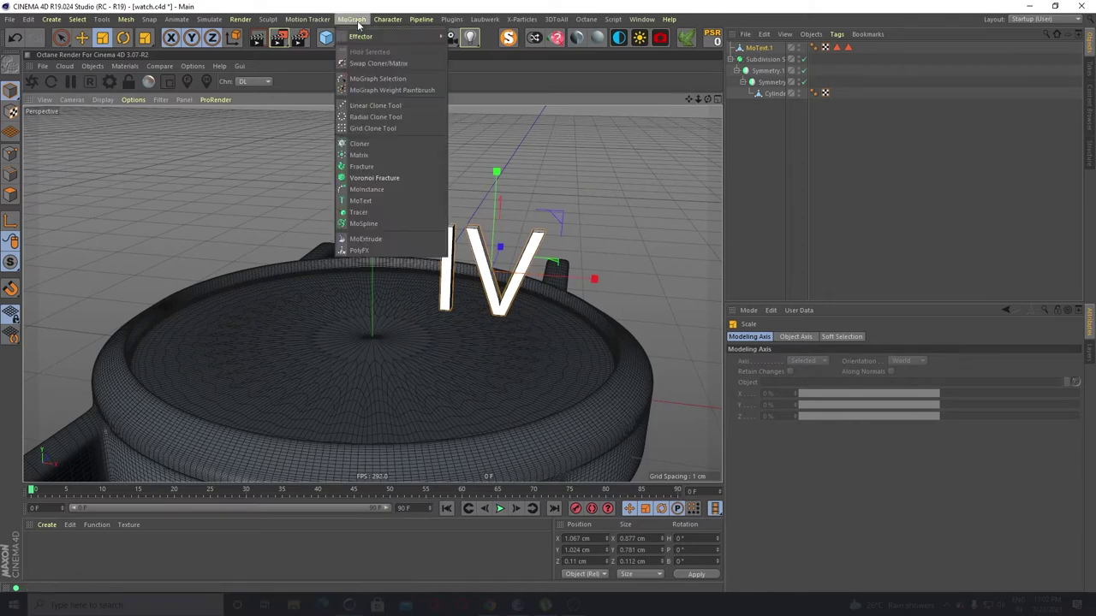
pyautogui.click(380, 143)
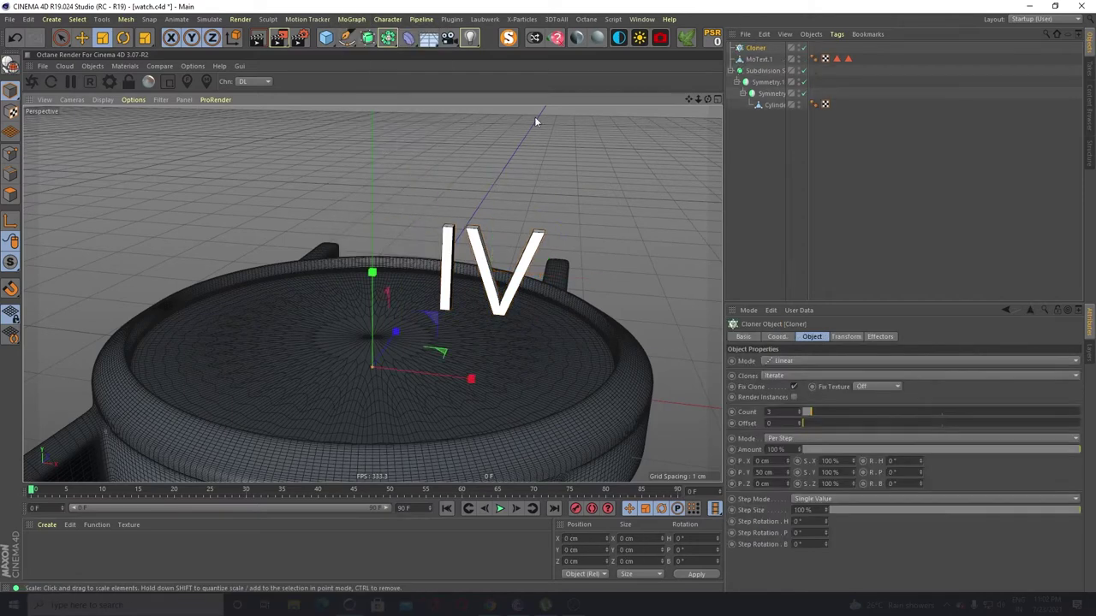
pyautogui.moveTo(753, 64); pyautogui.dragTo(757, 53)
# Set the linear Cloner's count to 12 and raise the Cloner to about Y 0.73 cm above the dial
pyautogui.click(757, 51)
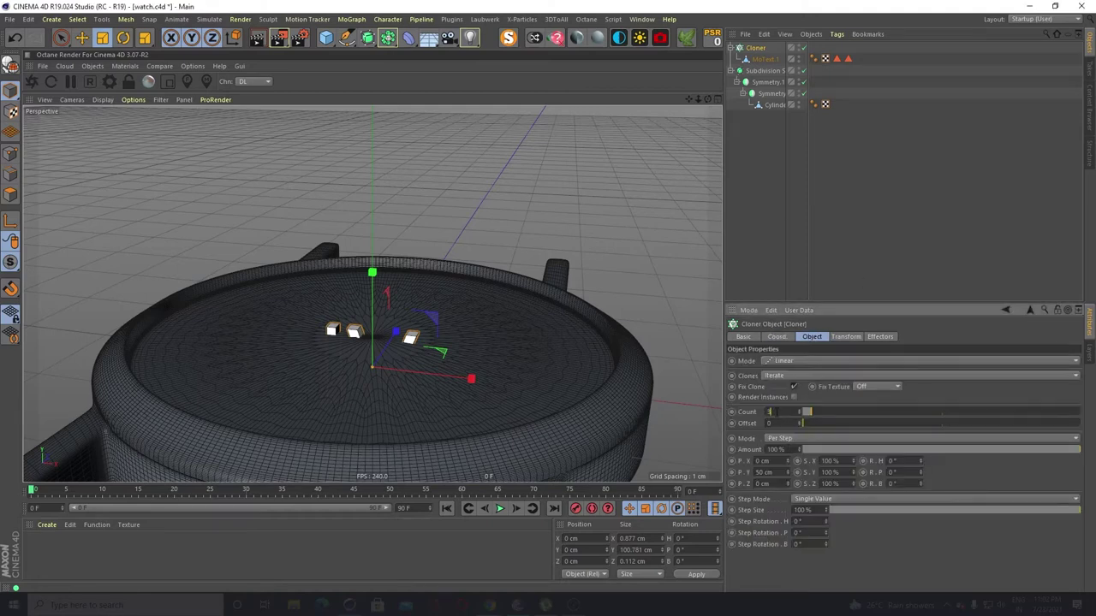
pyautogui.write('12')
pyautogui.press('Return')
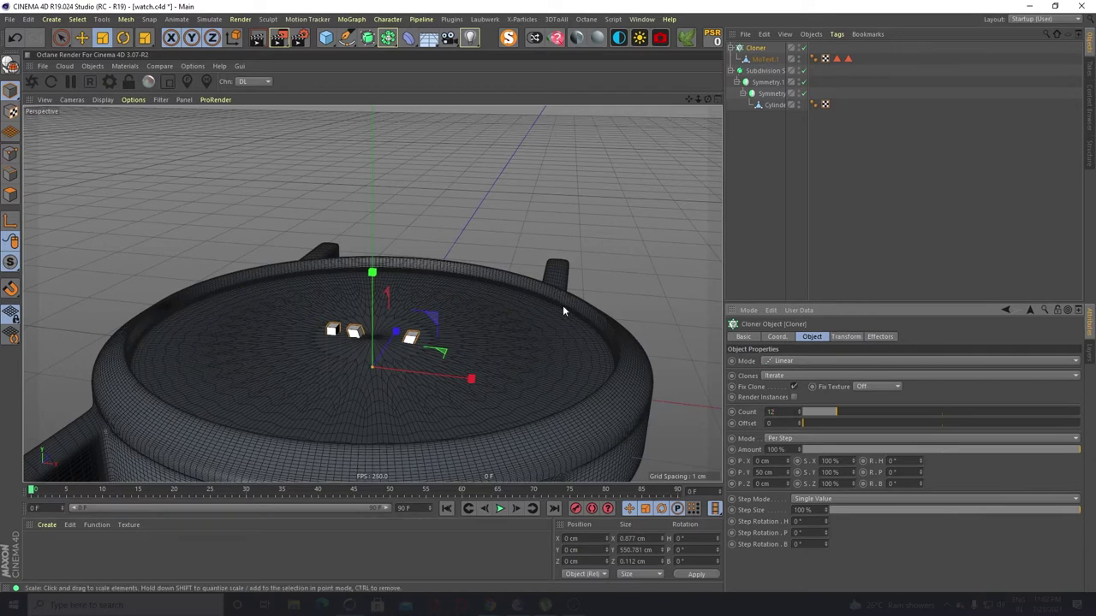
pyautogui.press('e')
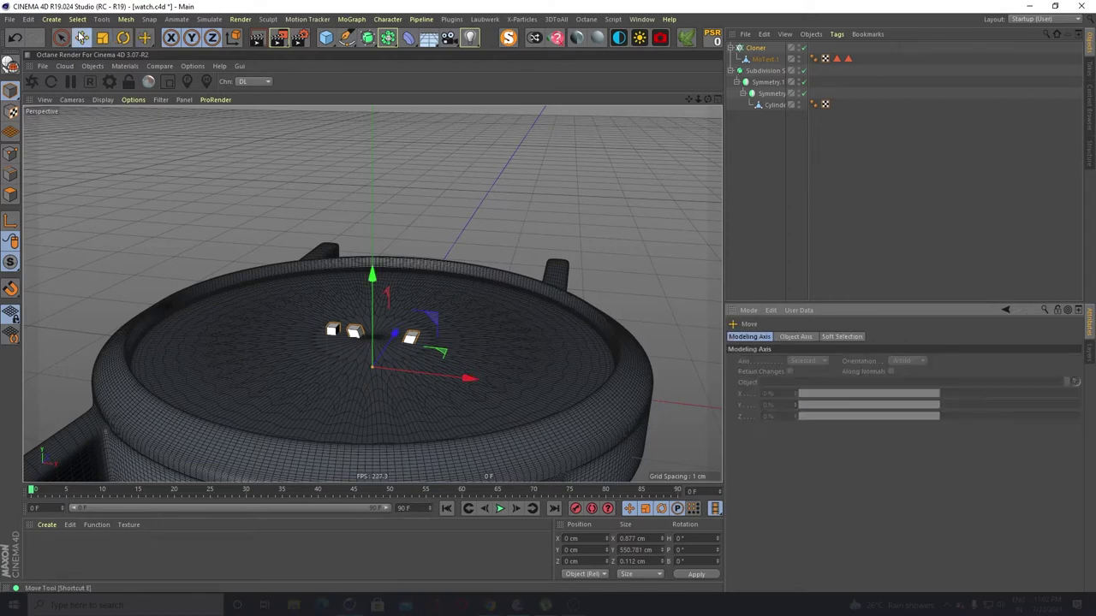
pyautogui.moveTo(371, 274); pyautogui.dragTo(371, 202)
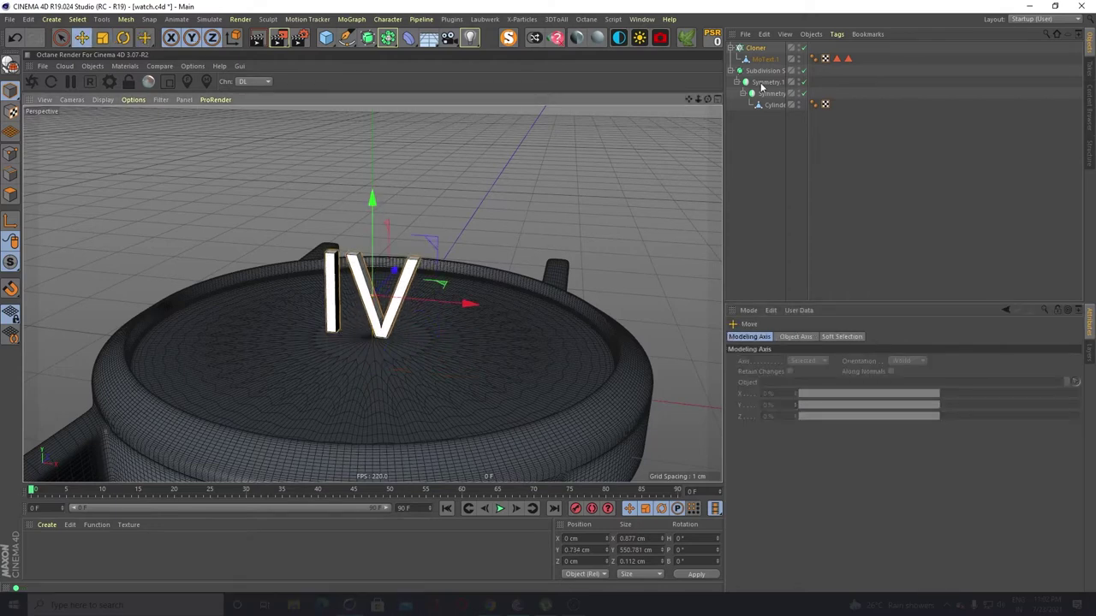
# Switch the Cloner to Radial mode with a count of 12
pyautogui.click(756, 48)
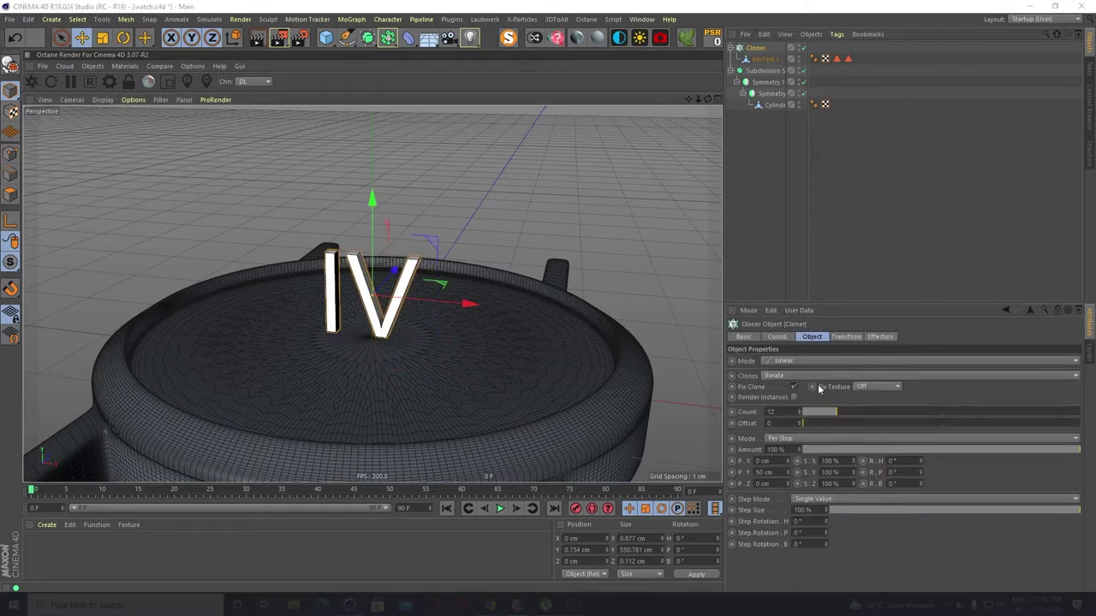
pyautogui.click(795, 363)
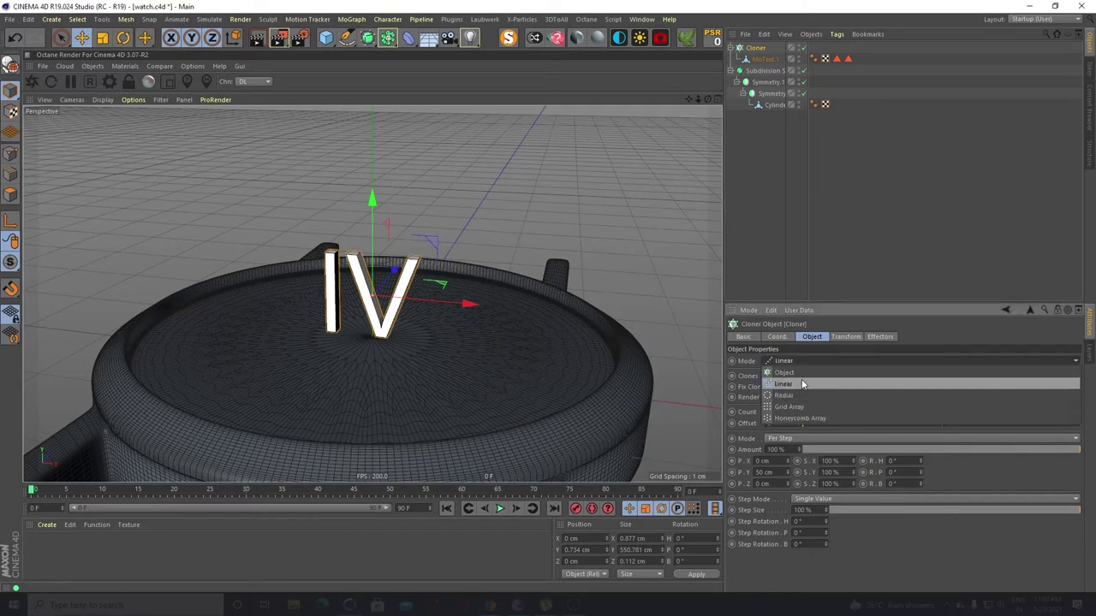
pyautogui.click(802, 395)
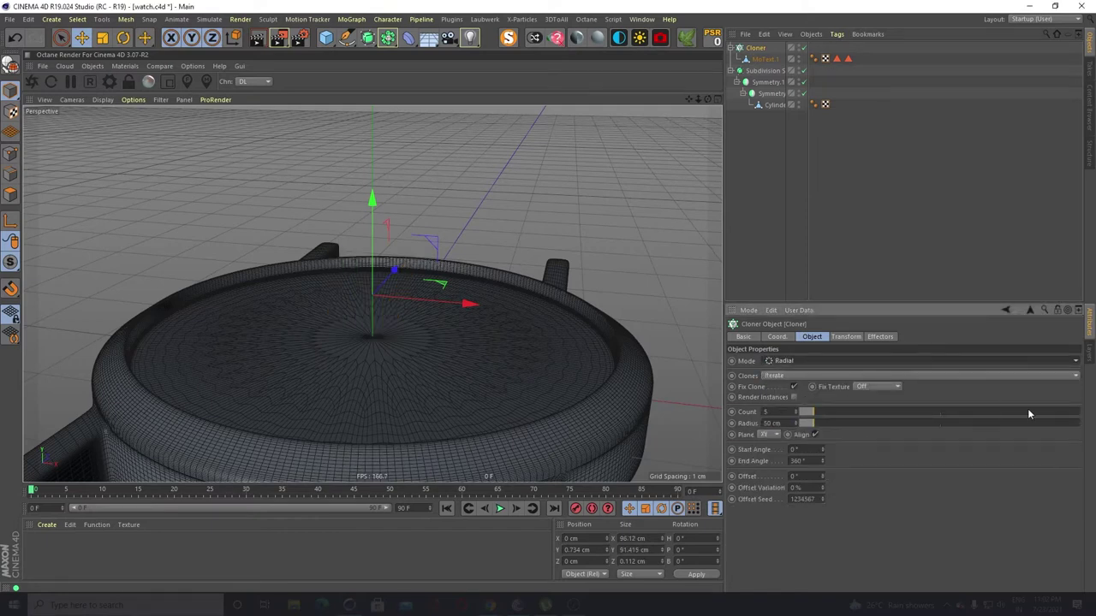
pyautogui.click(778, 412)
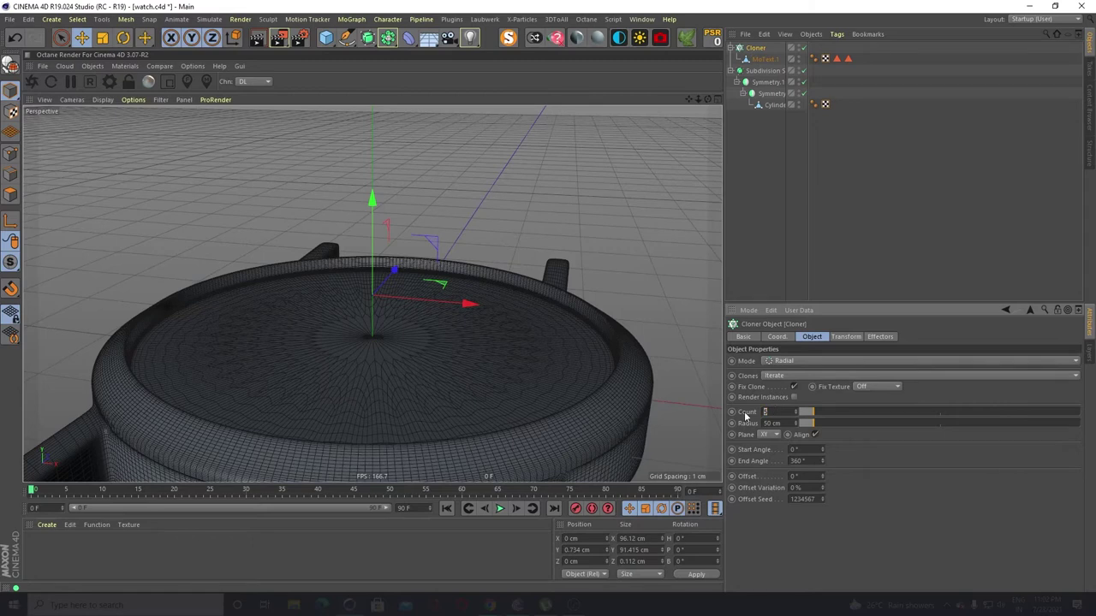
pyautogui.write('12')
pyautogui.press('Return')
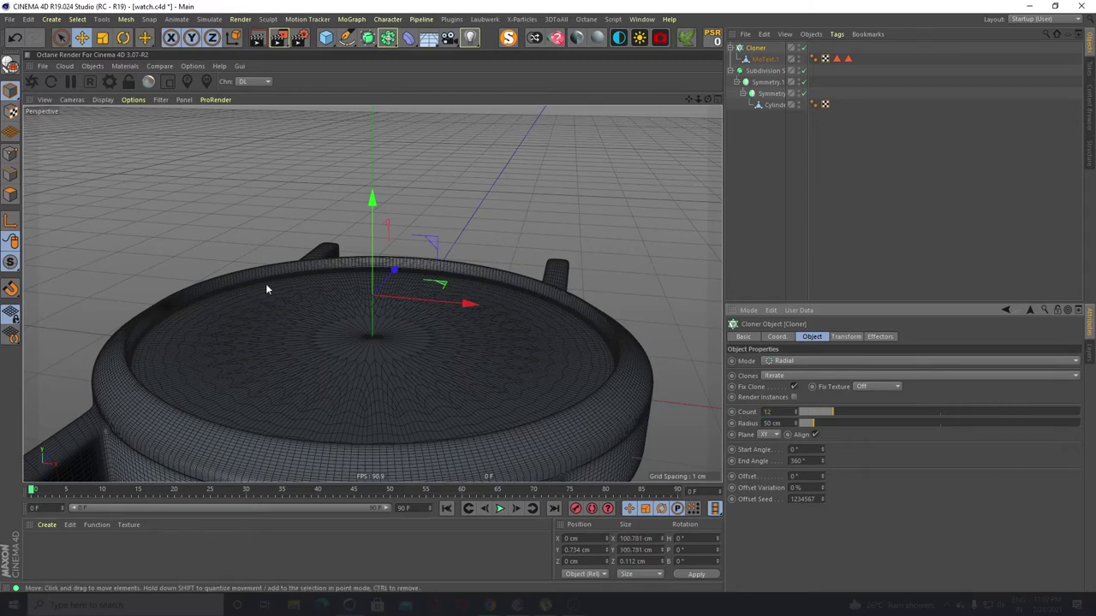
# Reduce the radial Cloner's radius to 1 cm
pyautogui.moveTo(369, 204)
pyautogui.mouseDown()
pyautogui.moveTo(370, 172)
pyautogui.moveTo(382, 266)
pyautogui.moveTo(387, 210)
pyautogui.mouseUp()
pyautogui.scroll(-10, 390, 218)
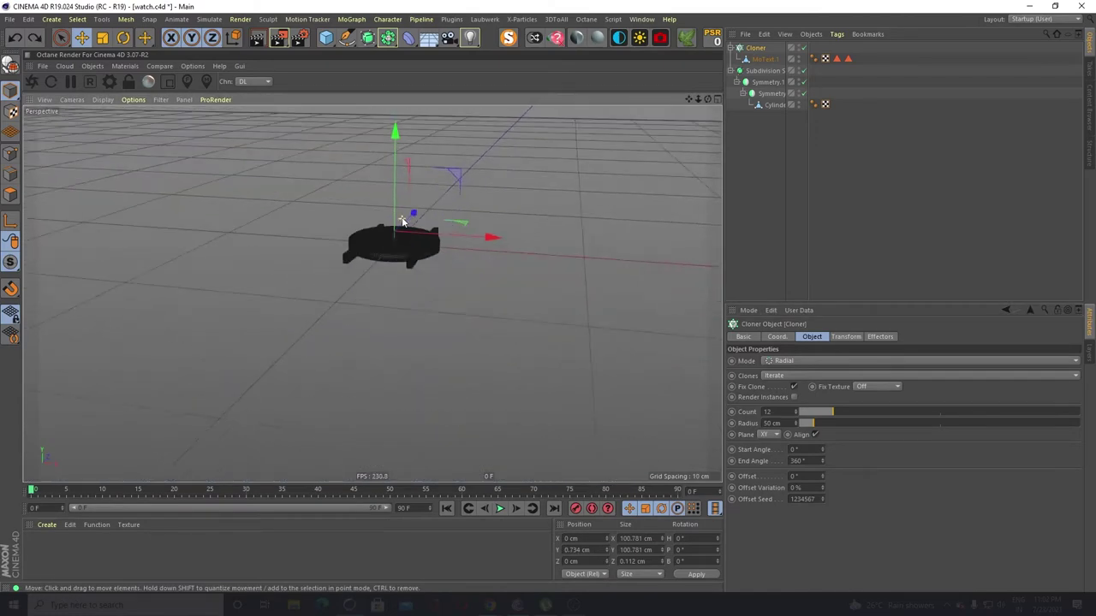
pyautogui.scroll(10, 398, 231)
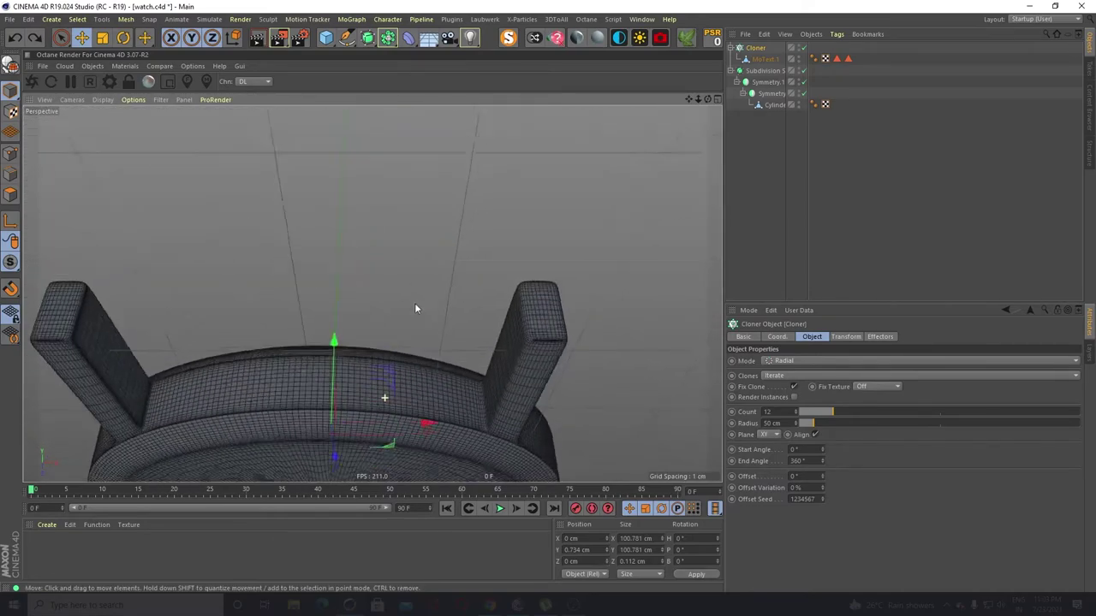
pyautogui.keyDown('alt'); pyautogui.moveTo(399, 347); pyautogui.dragTo(359, 303); pyautogui.keyUp('alt')
pyautogui.scroll(6, 366, 227)
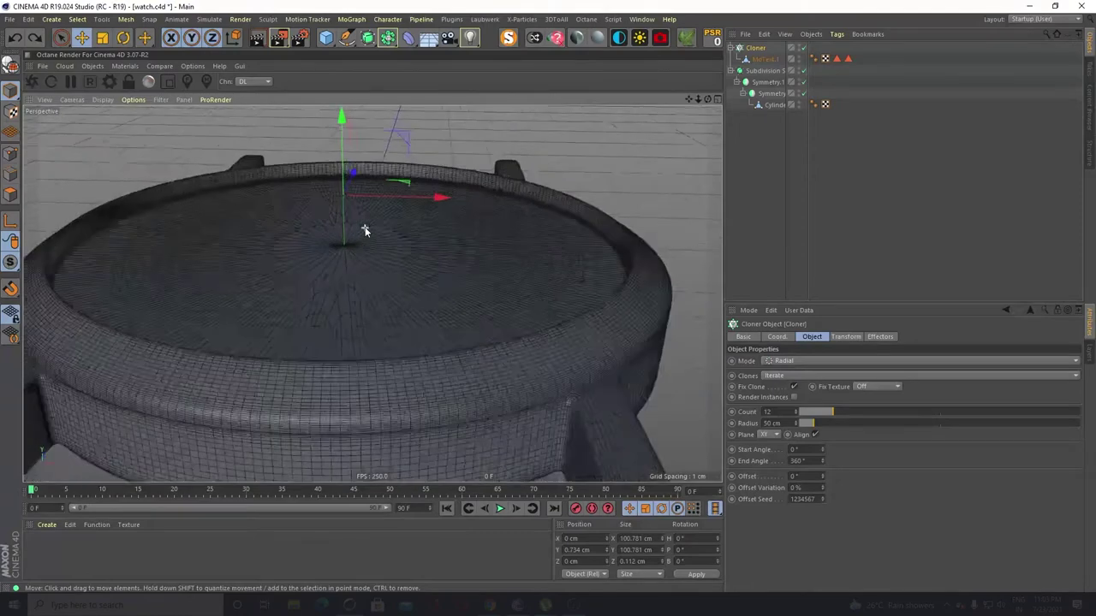
pyautogui.scroll(-4, 367, 227)
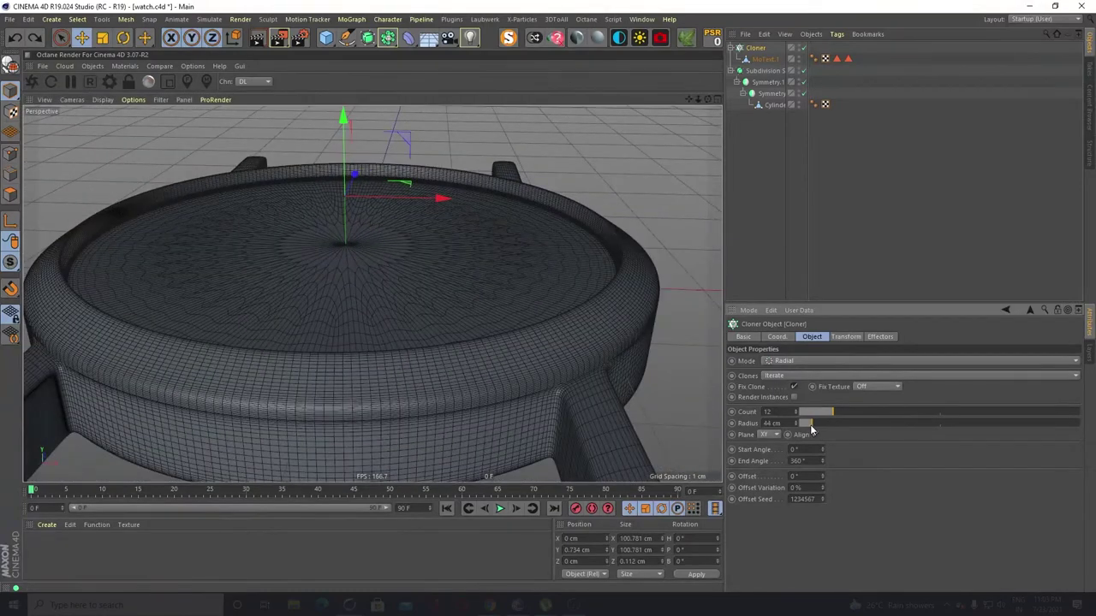
pyautogui.moveTo(810, 425); pyautogui.dragTo(800, 428)
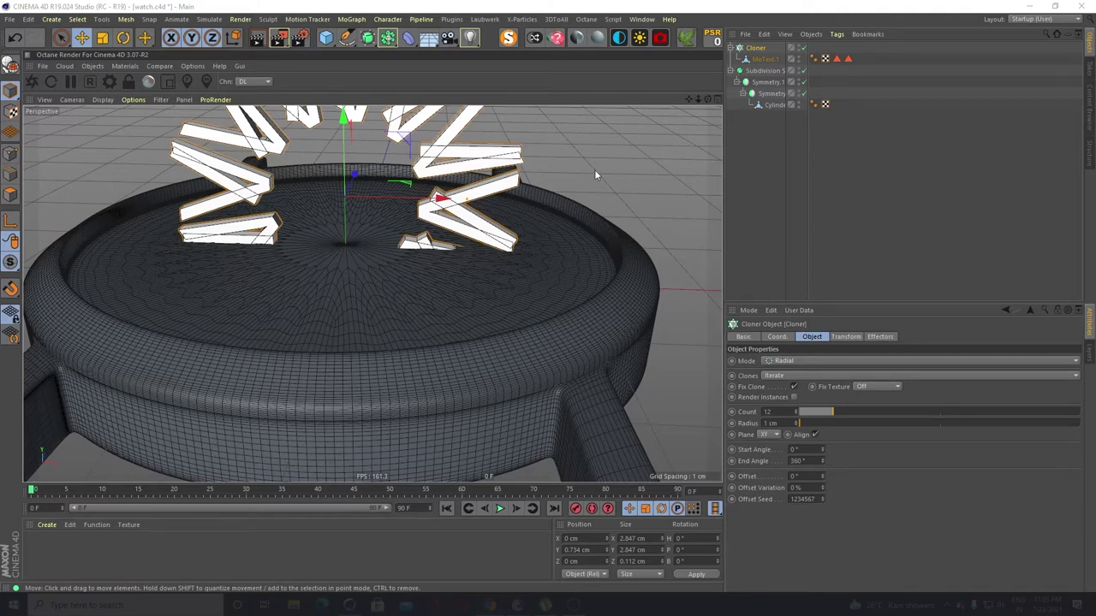
# Rotate the Cloner's pitch to -90° so the numerals lie flat, and lower it to about Y 0.38 cm
pyautogui.click(123, 38)
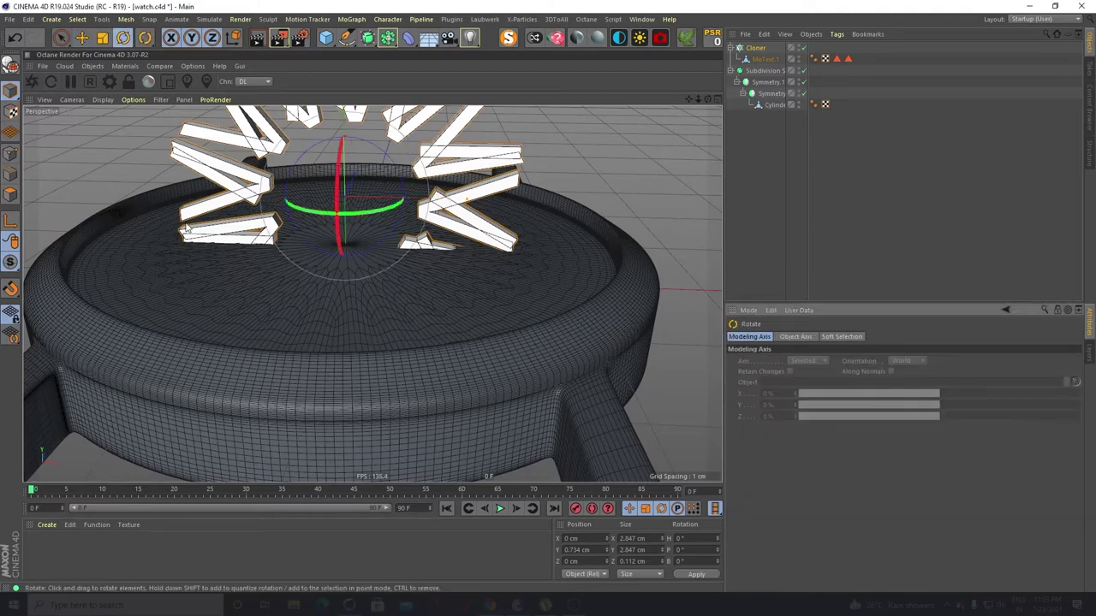
pyautogui.moveTo(336, 246)
pyautogui.mouseDown()
pyautogui.moveTo(387, 105)
pyautogui.moveTo(382, 118)
pyautogui.mouseUp()
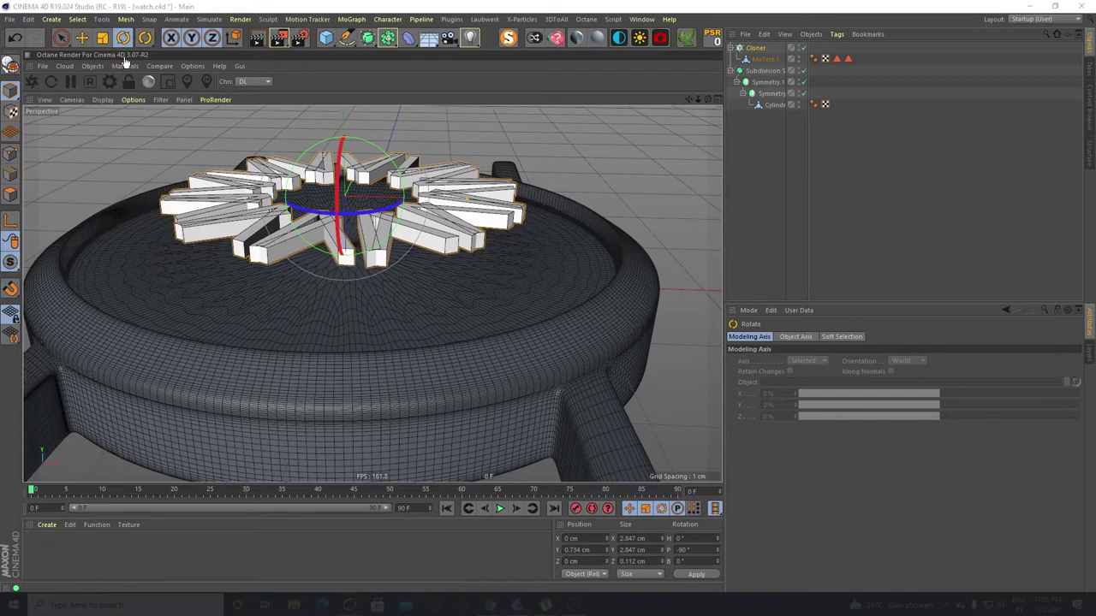
pyautogui.click(83, 38)
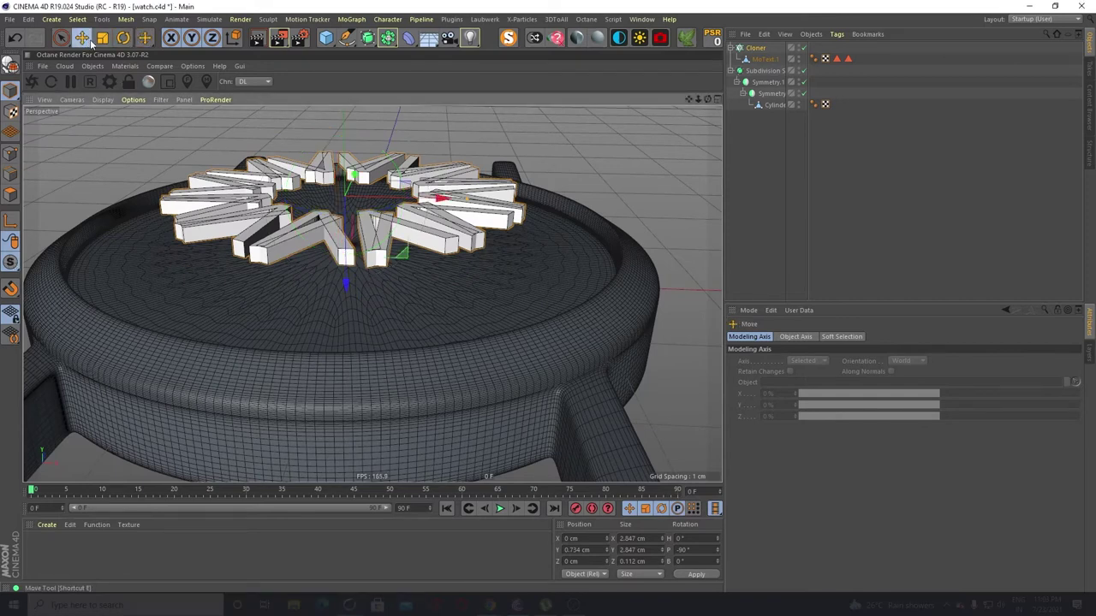
pyautogui.moveTo(350, 284)
pyautogui.mouseDown()
pyautogui.moveTo(350, 336)
pyautogui.moveTo(349, 323)
pyautogui.mouseUp()
# Try to scale down the whole Cloner, and undo the scaling
pyautogui.click(103, 38)
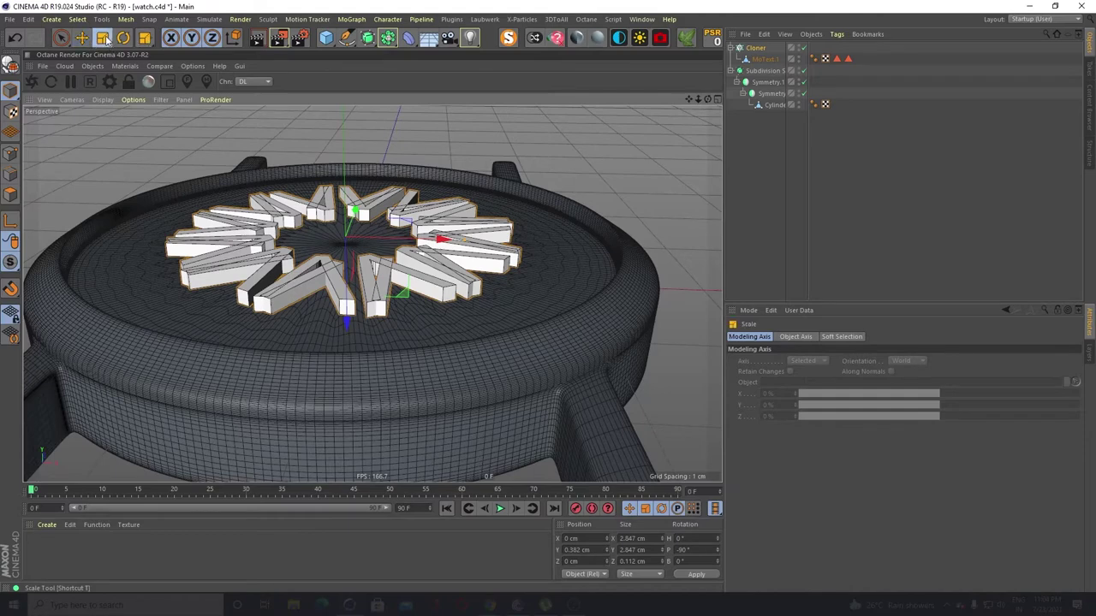
pyautogui.moveTo(586, 145)
pyautogui.mouseDown()
pyautogui.moveTo(575, 167)
pyautogui.moveTo(328, 244)
pyautogui.moveTo(226, 259)
pyautogui.moveTo(343, 221)
pyautogui.moveTo(396, 273)
pyautogui.mouseUp()
pyautogui.hotkey('ctrl', 'z')
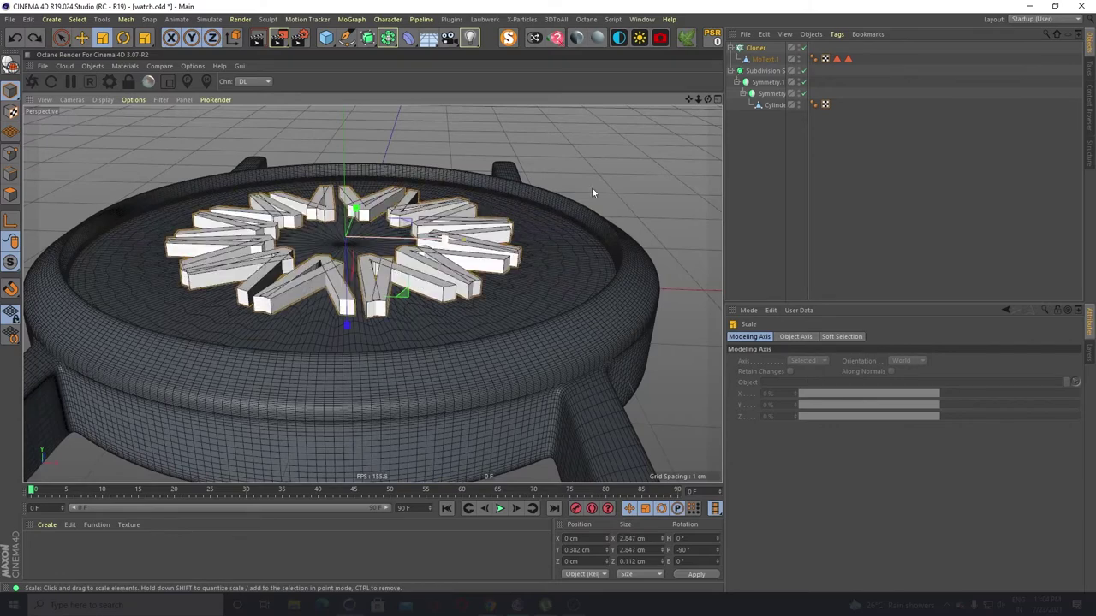
# Scale the "IV" object nested in the Cloner down to about 0.19 × 0.17 × 0.02 cm
pyautogui.click(766, 58)
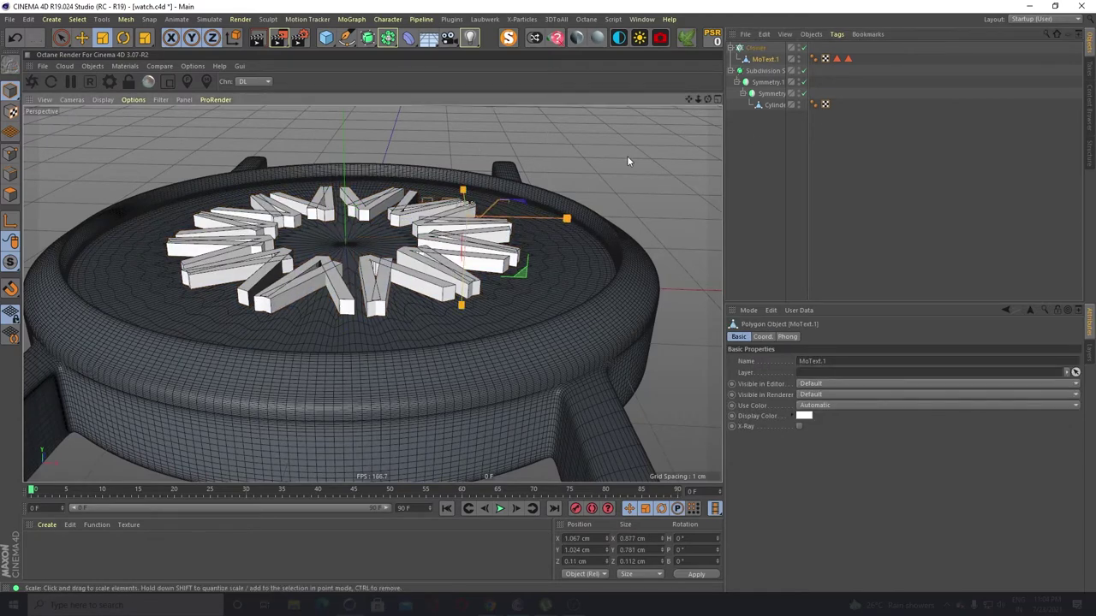
pyautogui.moveTo(526, 204)
pyautogui.mouseDown()
pyautogui.moveTo(288, 282)
pyautogui.moveTo(369, 261)
pyautogui.mouseUp()
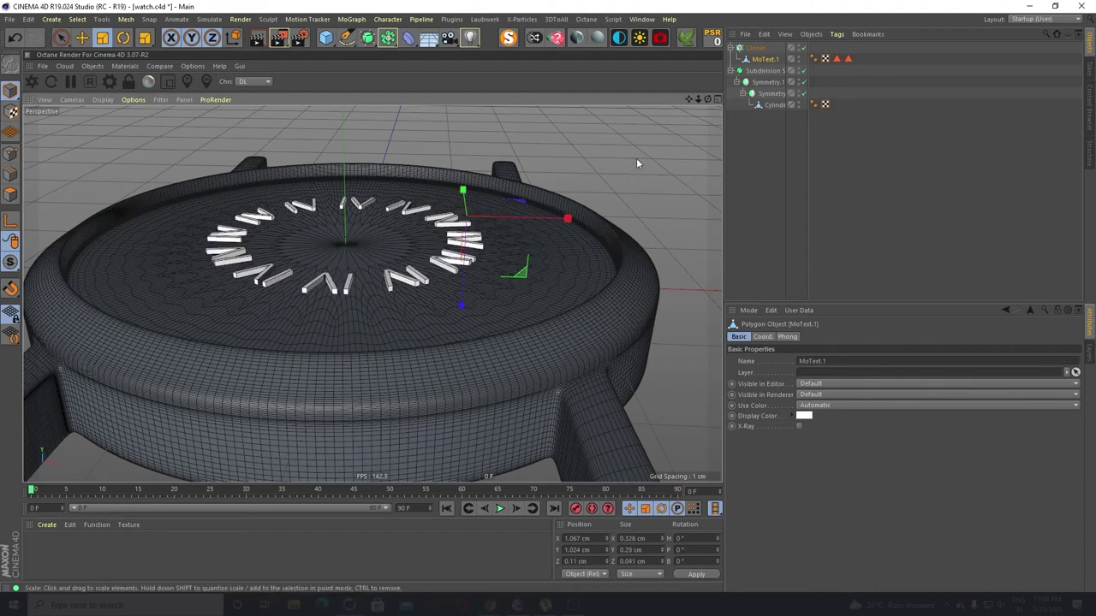
pyautogui.moveTo(636, 163)
pyautogui.mouseDown()
pyautogui.moveTo(425, 223)
pyautogui.moveTo(449, 221)
pyautogui.mouseUp()
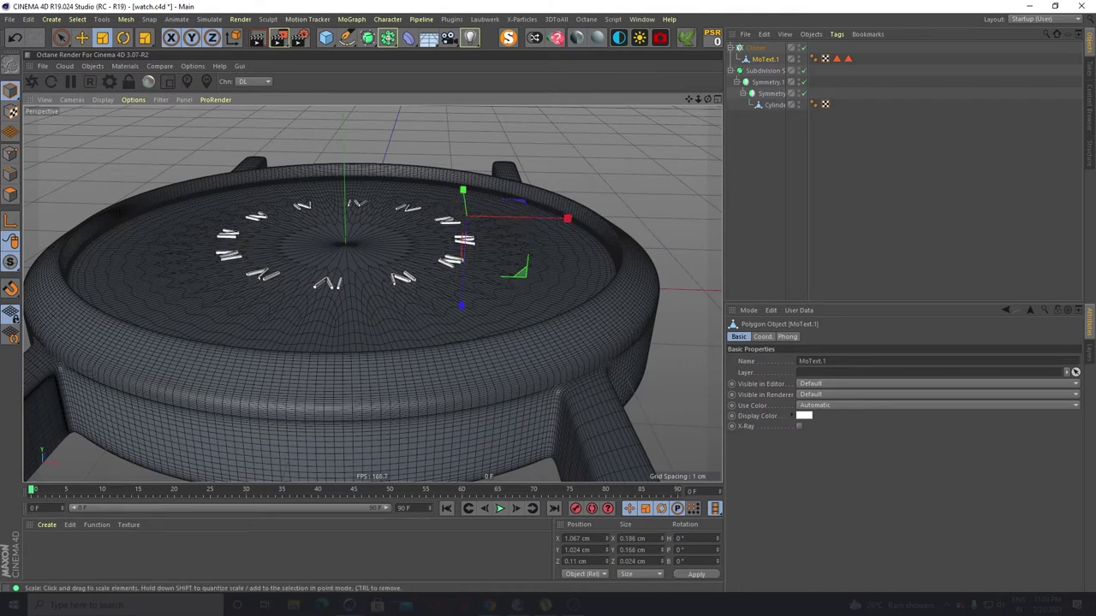
# Set the Cloner's radius to 2 cm to spread the numerals toward the dial's rim
pyautogui.keyDown('alt'); pyautogui.moveTo(365, 277); pyautogui.dragTo(360, 328); pyautogui.keyUp('alt')
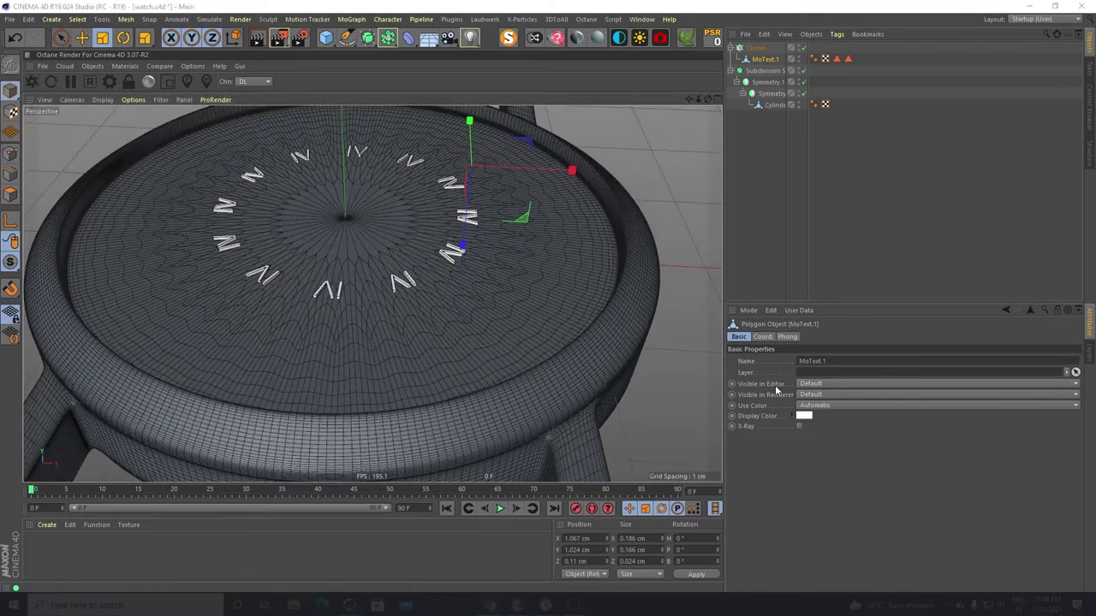
pyautogui.click(758, 49)
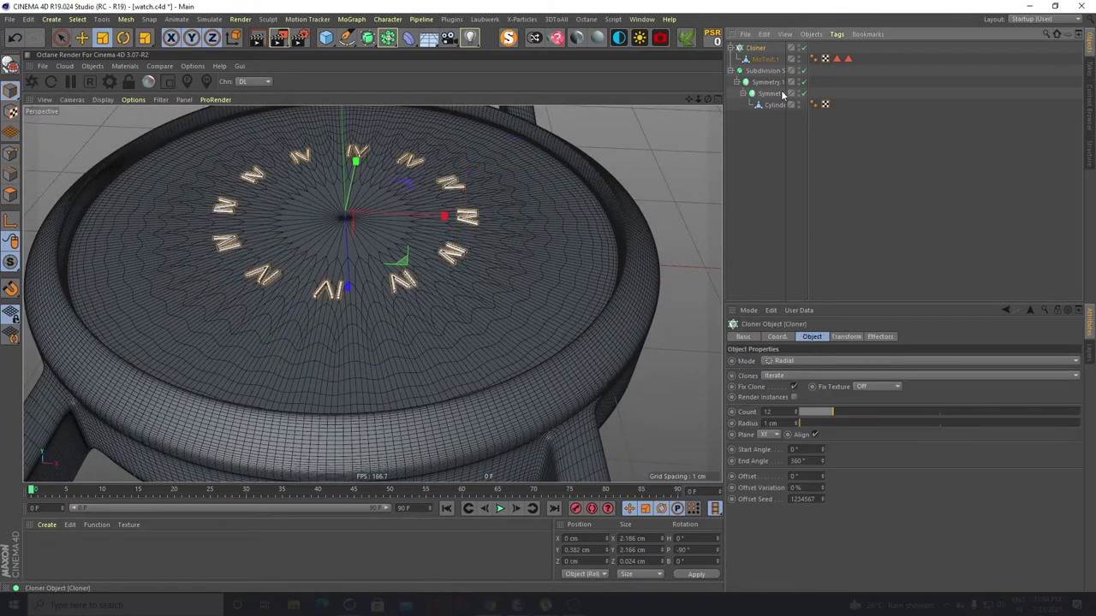
pyautogui.click(782, 423)
pyautogui.write('2')
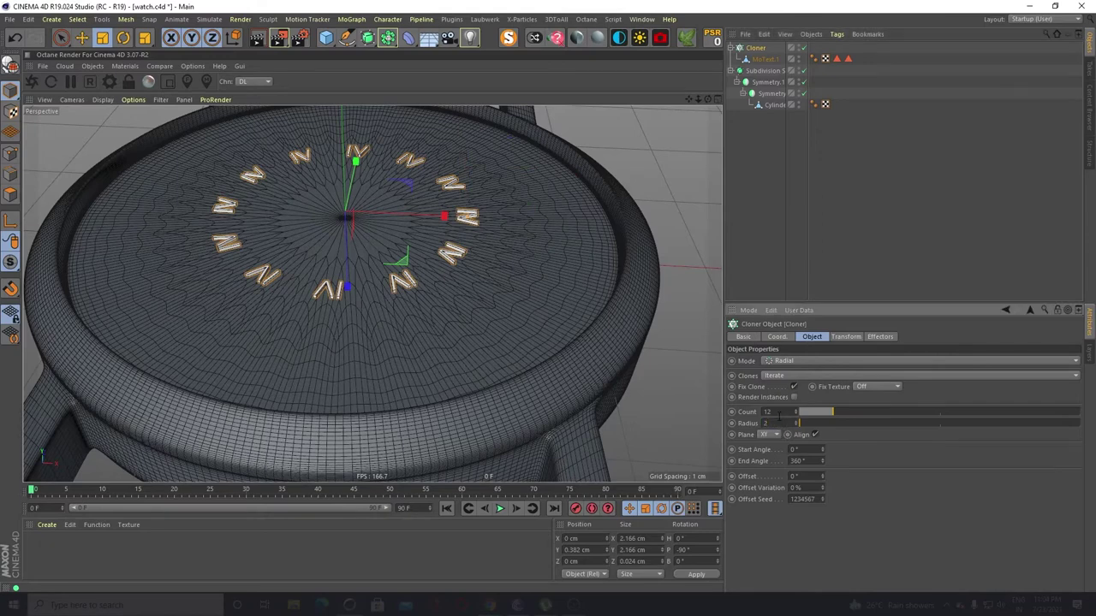
pyautogui.press('Return')
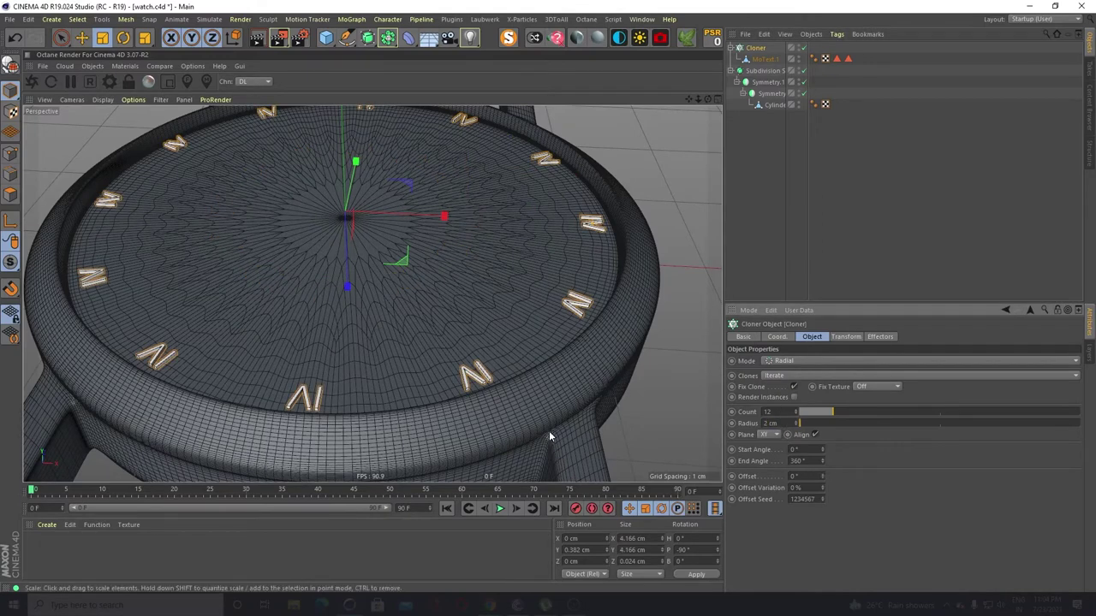
pyautogui.keyDown('alt'); pyautogui.moveTo(406, 337); pyautogui.dragTo(390, 396); pyautogui.keyUp('alt')
pyautogui.keyDown('alt'); pyautogui.moveTo(420, 341); pyautogui.dragTo(315, 286); pyautogui.keyUp('alt')
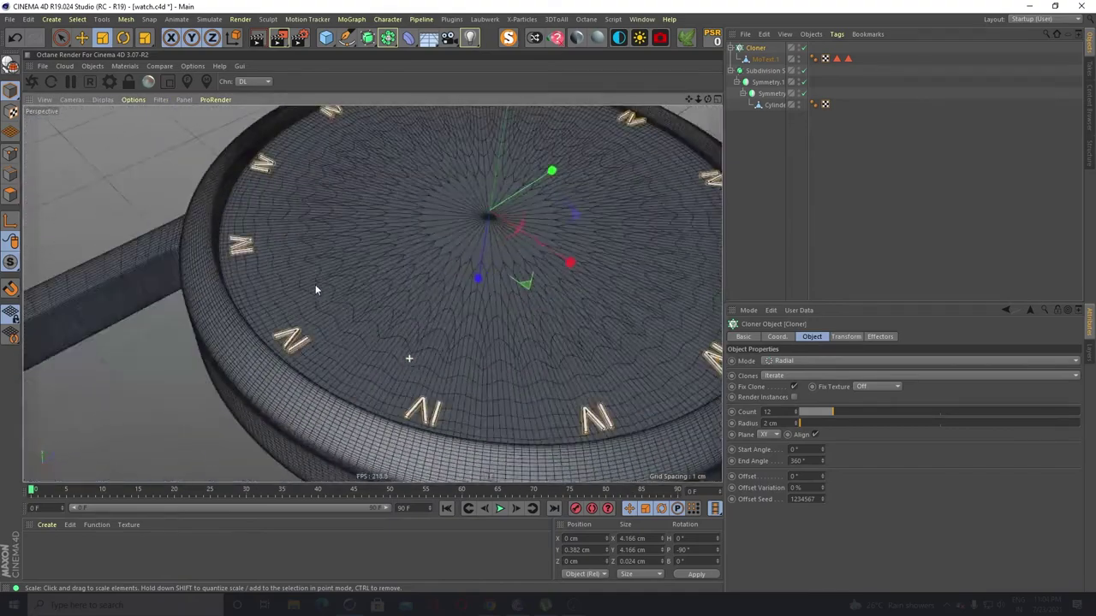
# Try to scale up the watch case's Cylinder object slightly
pyautogui.click(774, 104)
pyautogui.keyDown('alt'); pyautogui.moveTo(599, 282); pyautogui.dragTo(446, 363); pyautogui.keyUp('alt')
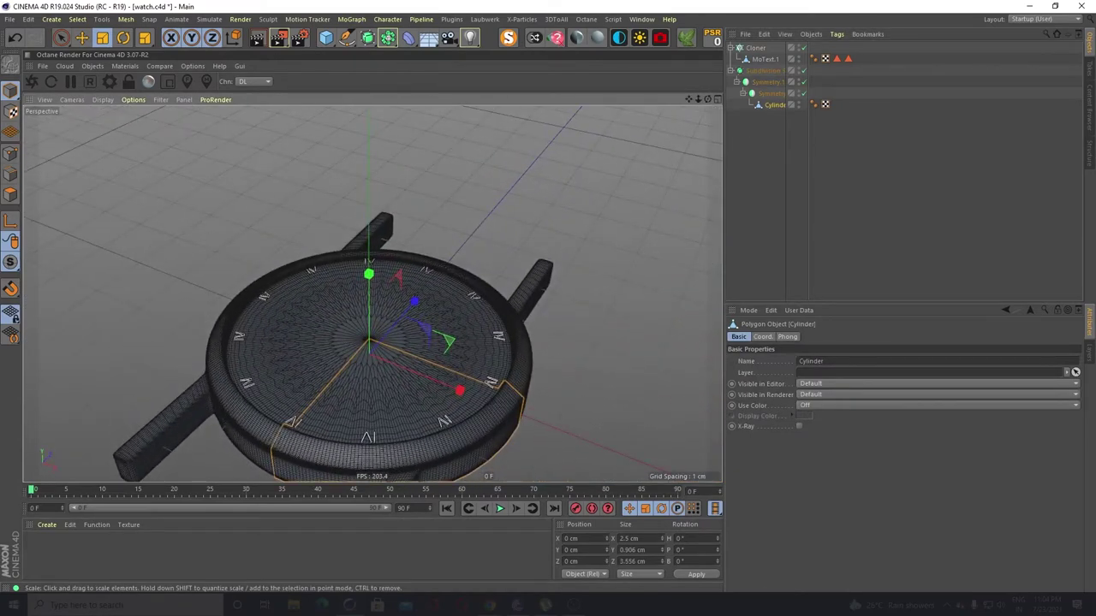
pyautogui.keyDown('alt'); pyautogui.moveTo(328, 343); pyautogui.dragTo(381, 283, button='middle'); pyautogui.keyUp('alt')
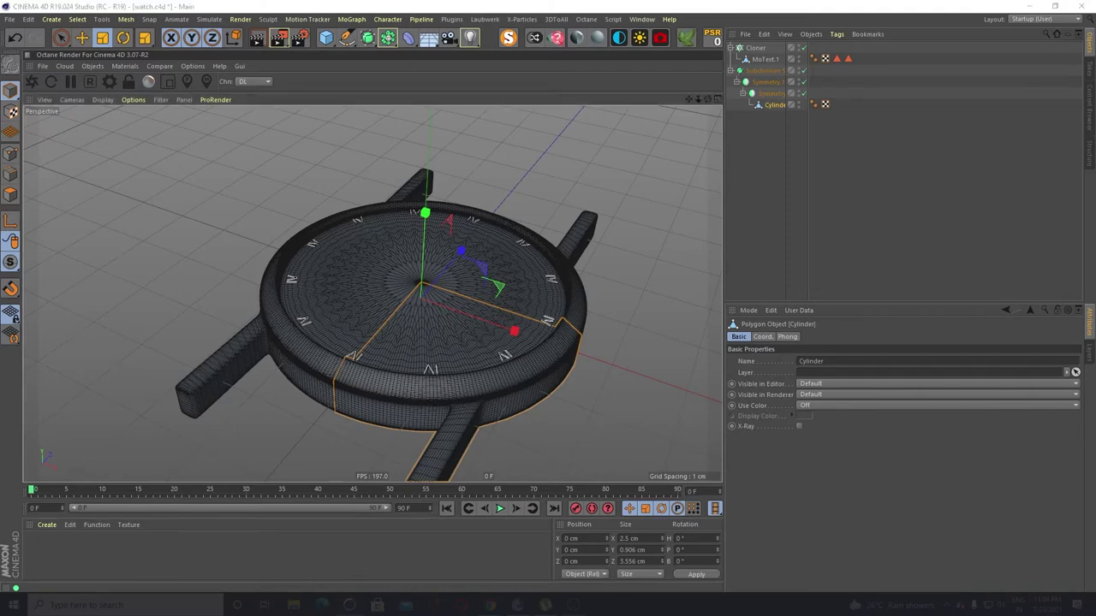
pyautogui.click(774, 106)
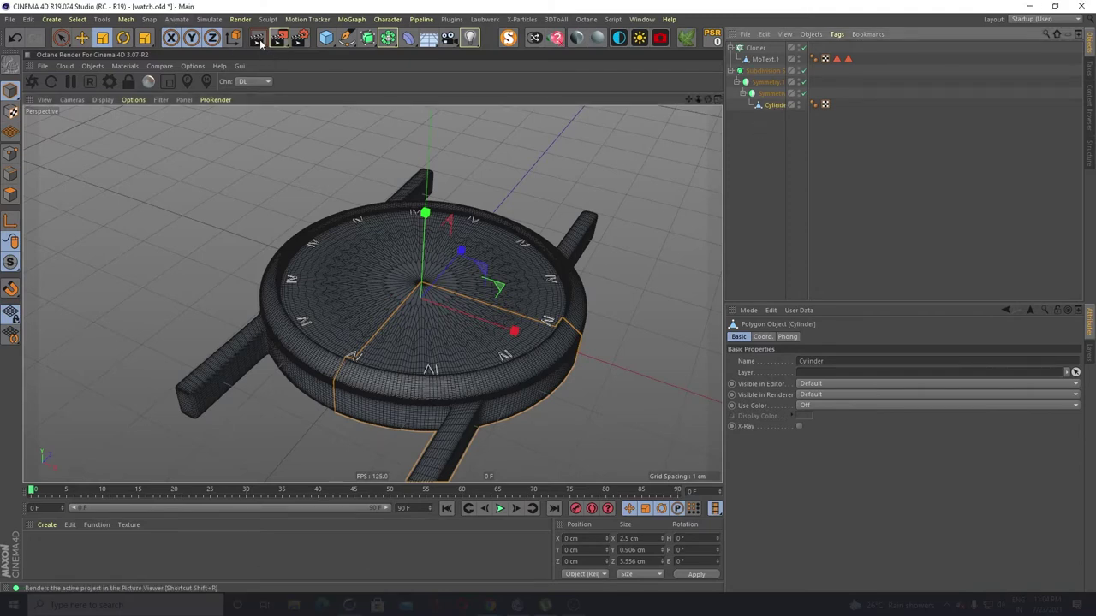
pyautogui.click(100, 41)
pyautogui.moveTo(618, 285); pyautogui.dragTo(630, 285)
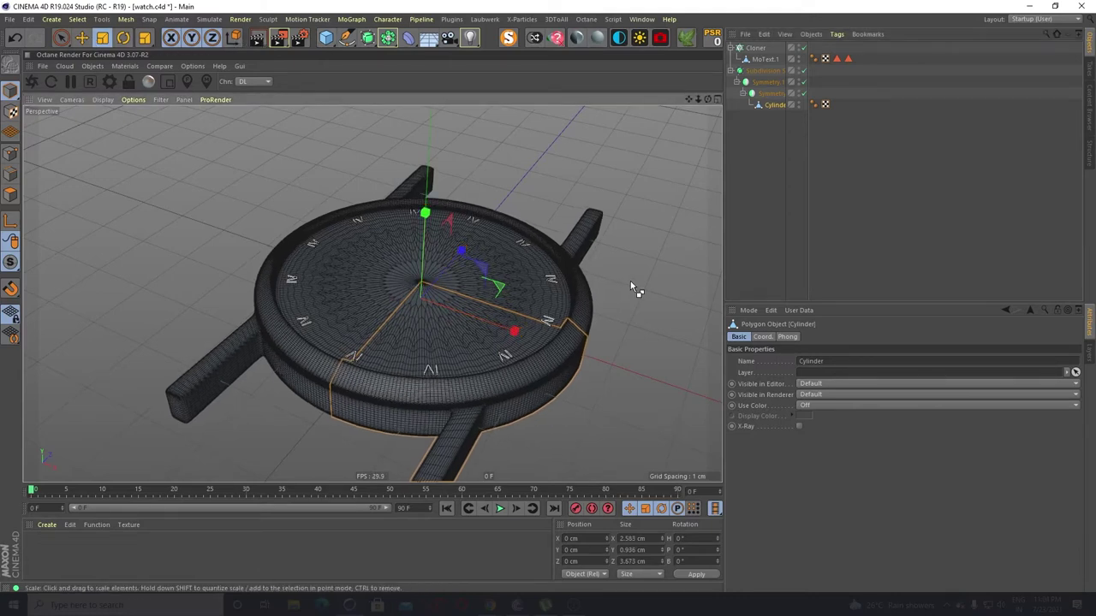
# Scale the cloned "IV" numeral object up uniformly to about 0.33 × 0.30 × 0.04 cm
pyautogui.click(765, 58)
pyautogui.moveTo(615, 219); pyautogui.dragTo(754, 248)
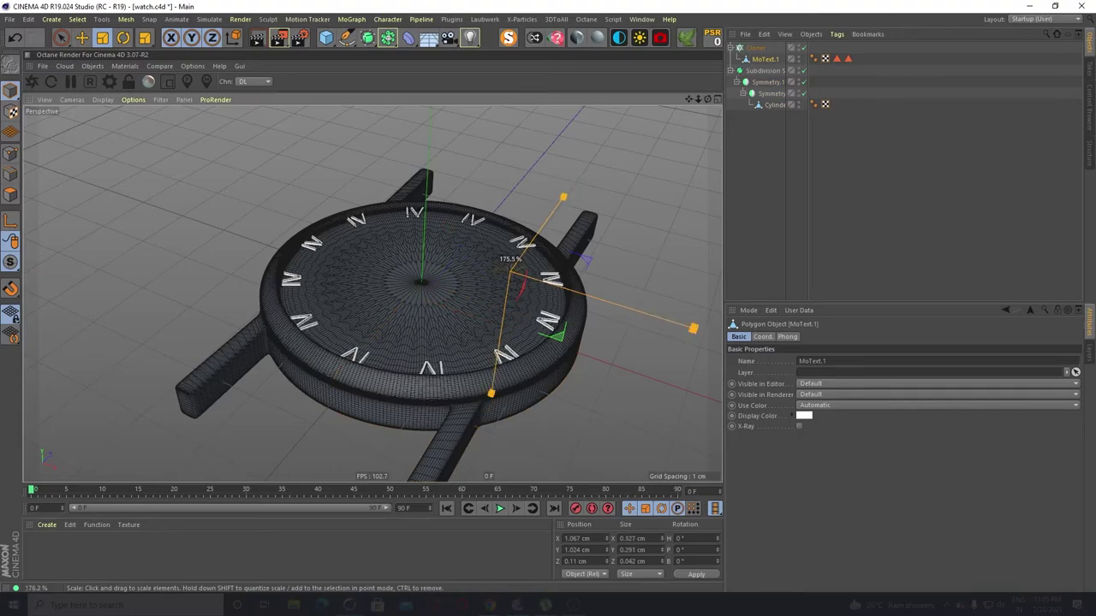
pyautogui.keyDown('alt'); pyautogui.moveTo(448, 308); pyautogui.dragTo(567, 337); pyautogui.keyUp('alt')
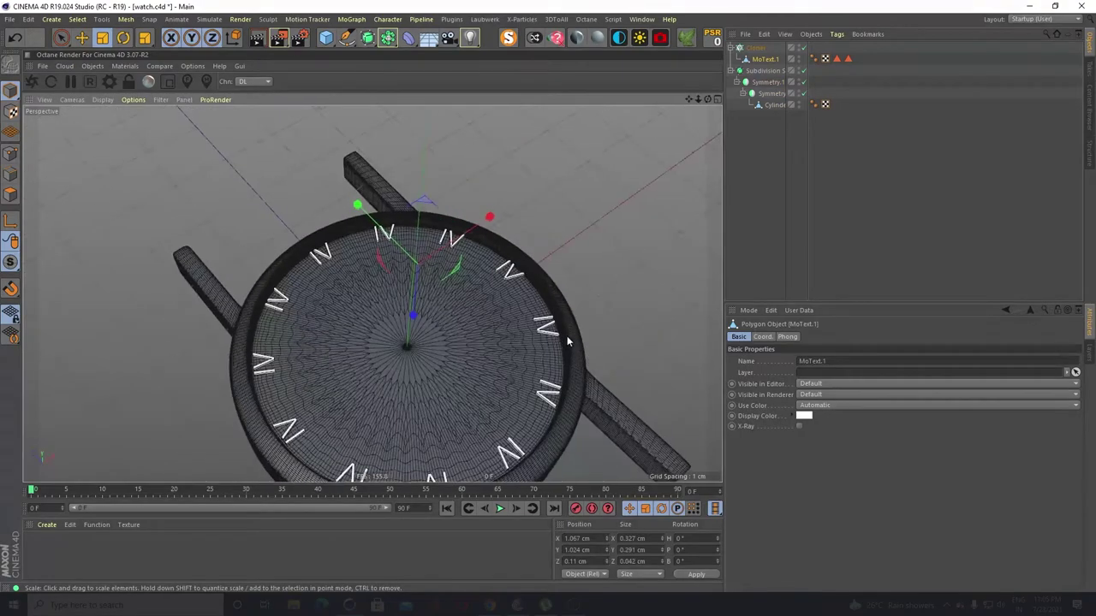
pyautogui.scroll(3, 567, 340)
pyautogui.scroll(4, 331, 308)
pyautogui.scroll(-4, 374, 244)
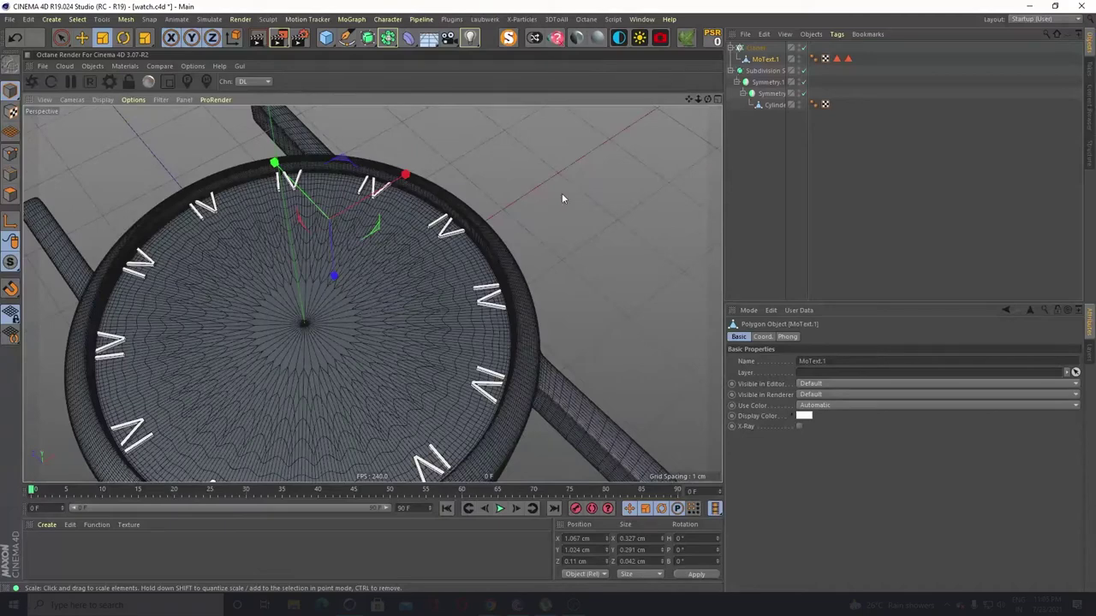
pyautogui.moveTo(562, 198); pyautogui.dragTo(686, 267)
pyautogui.scroll(5, 512, 236)
pyautogui.keyDown('alt'); pyautogui.moveTo(533, 299); pyautogui.dragTo(505, 295); pyautogui.keyUp('alt')
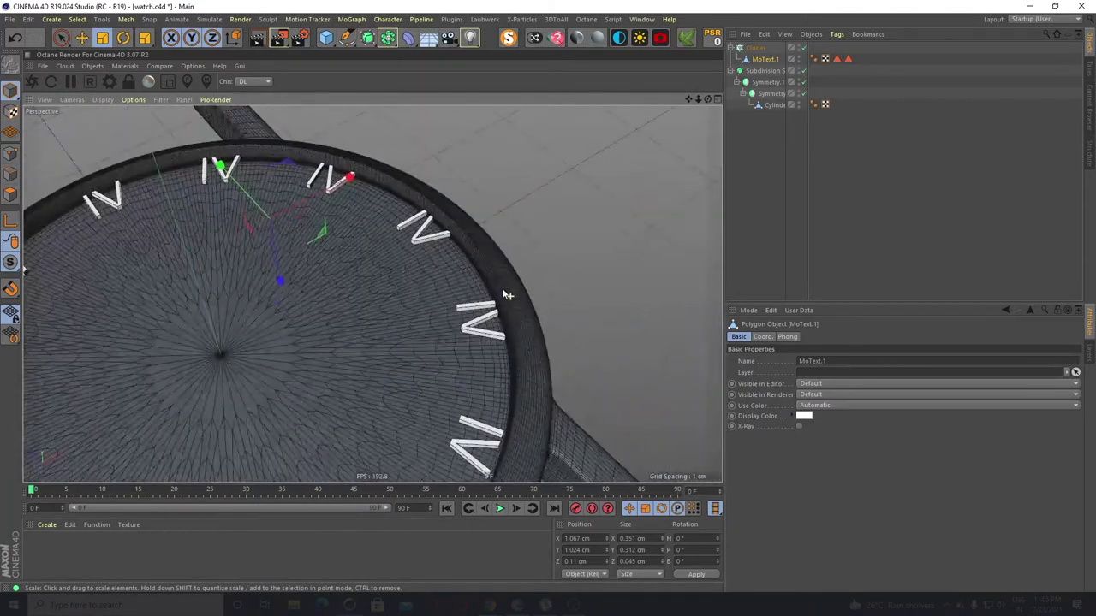
pyautogui.moveTo(613, 268); pyautogui.dragTo(415, 308)
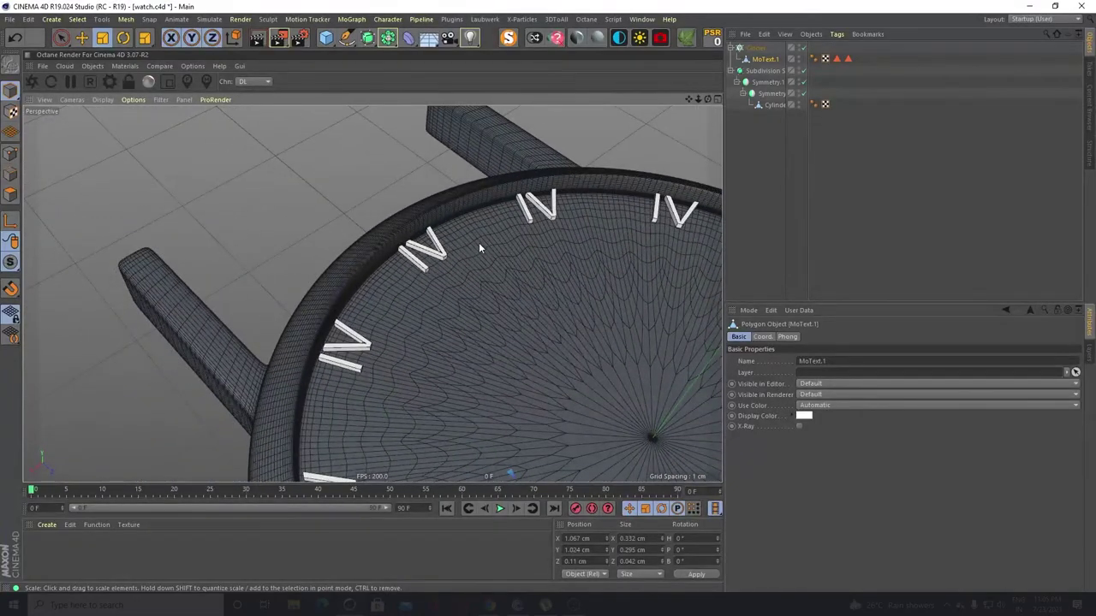
# Add a cube primitive at the watch's centre and scale it down uniformly to about 1.37 cm per side
pyautogui.scroll(-4, 149, 269)
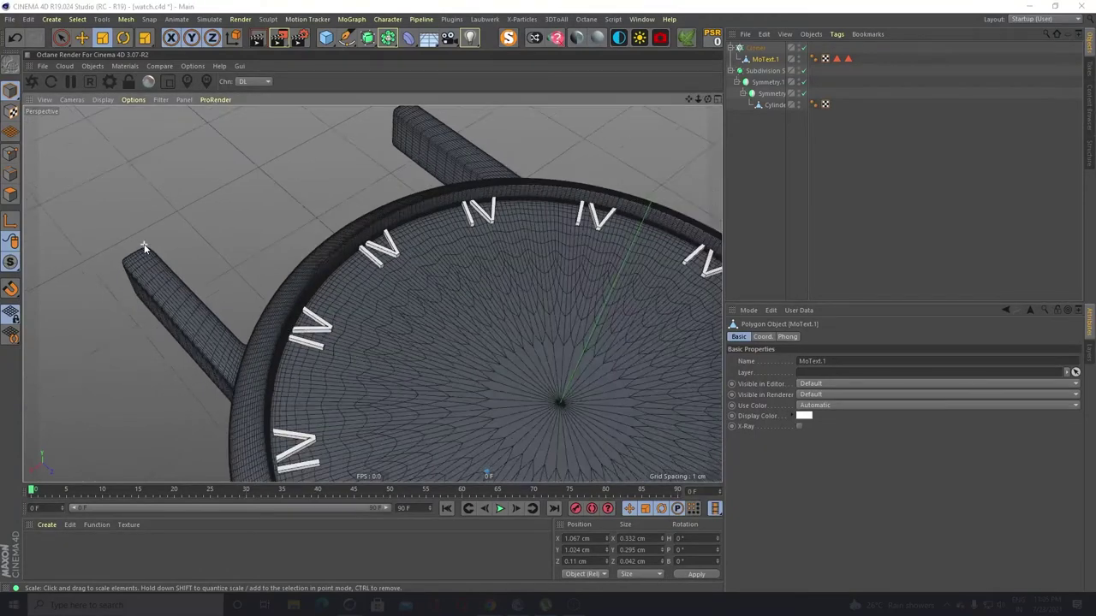
pyautogui.keyDown('alt'); pyautogui.moveTo(372, 340); pyautogui.dragTo(370, 292, button='middle'); pyautogui.keyUp('alt')
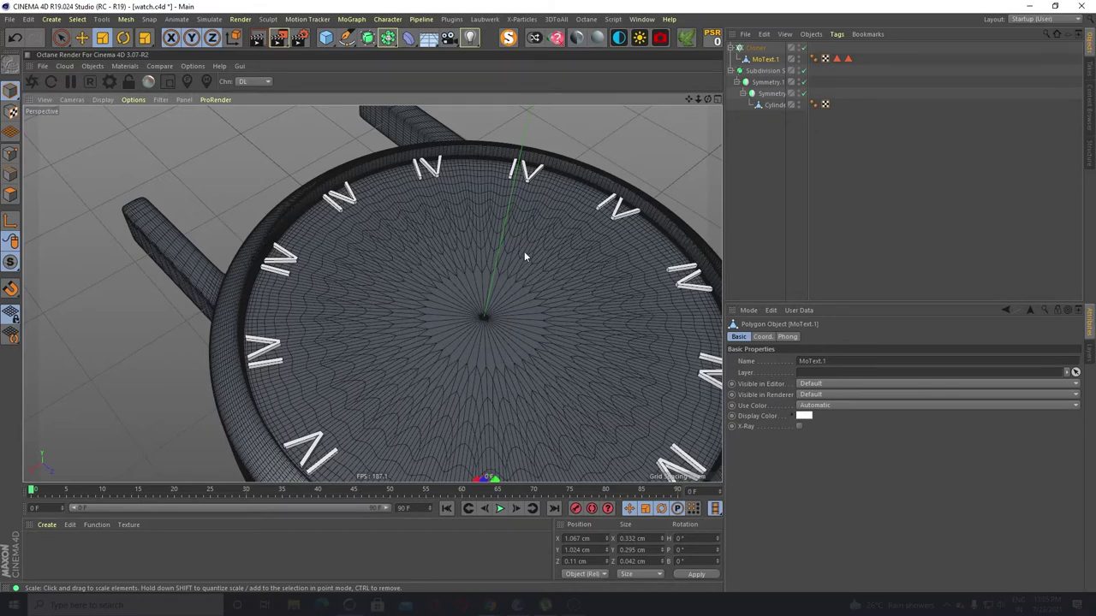
pyautogui.keyDown('alt'); pyautogui.moveTo(524, 335); pyautogui.dragTo(445, 300); pyautogui.keyUp('alt')
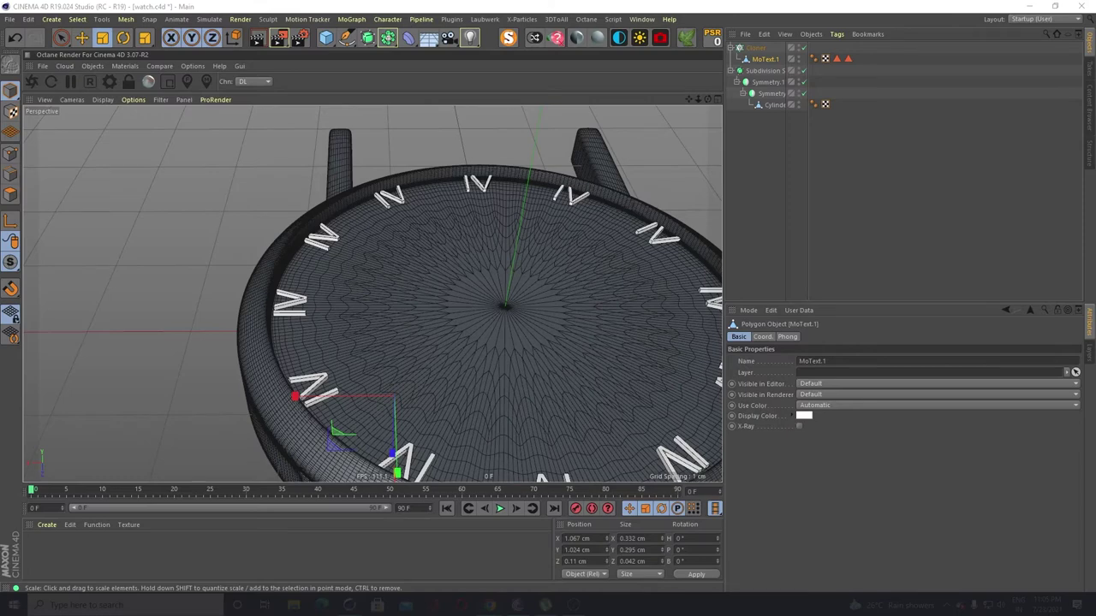
pyautogui.click(325, 39)
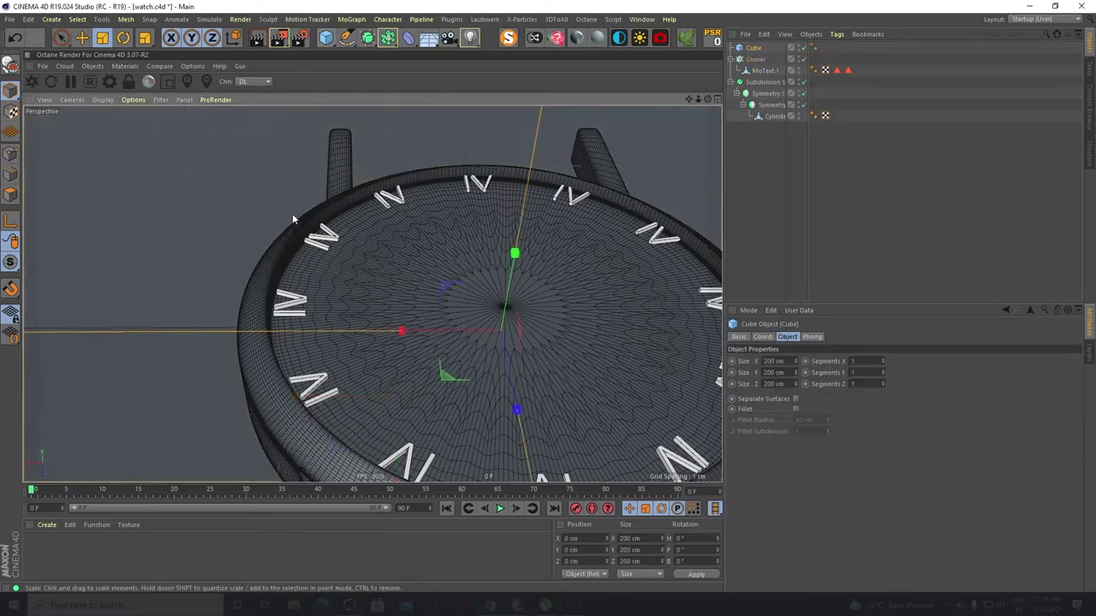
pyautogui.scroll(-7, 363, 159)
pyautogui.keyDown('alt'); pyautogui.moveTo(514, 190); pyautogui.dragTo(518, 235, button='middle'); pyautogui.keyUp('alt')
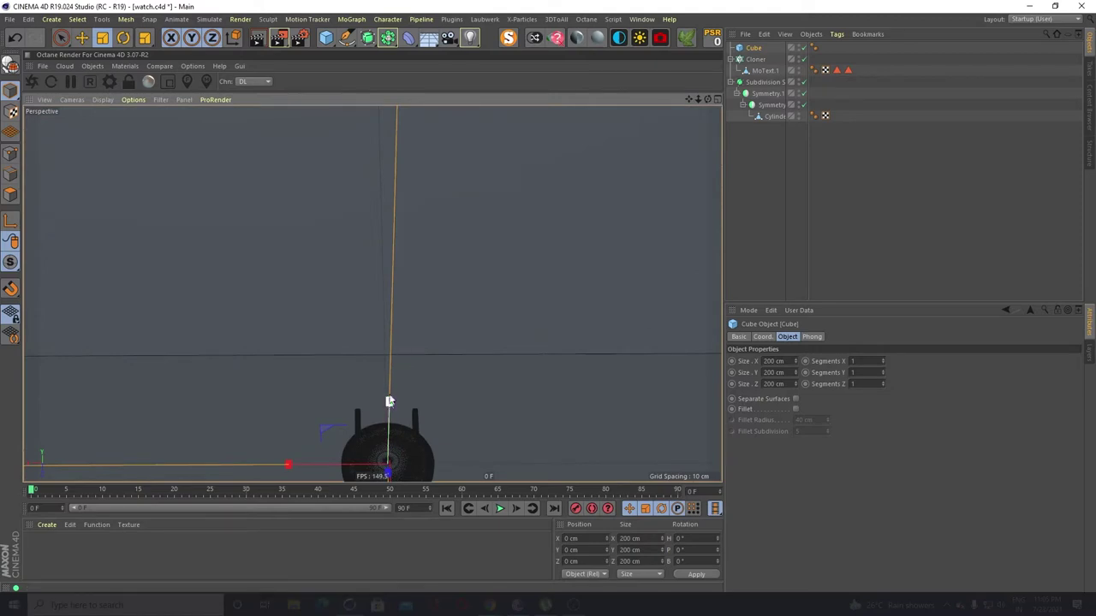
pyautogui.moveTo(388, 400); pyautogui.dragTo(370, 463)
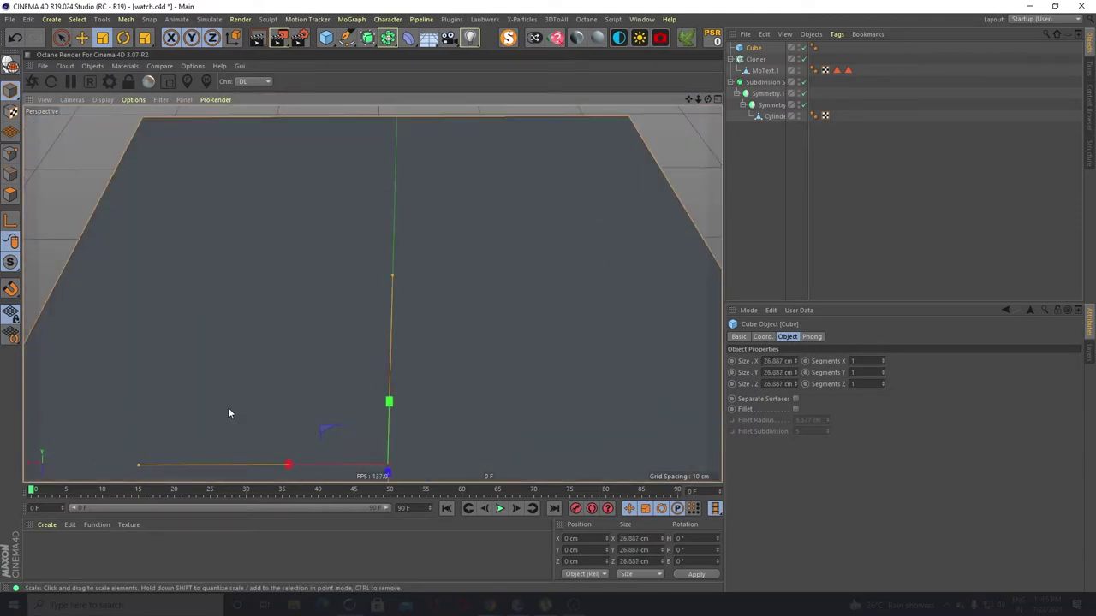
pyautogui.scroll(-3, 523, 228)
pyautogui.keyDown('alt'); pyautogui.moveTo(501, 335); pyautogui.dragTo(376, 483); pyautogui.keyUp('alt')
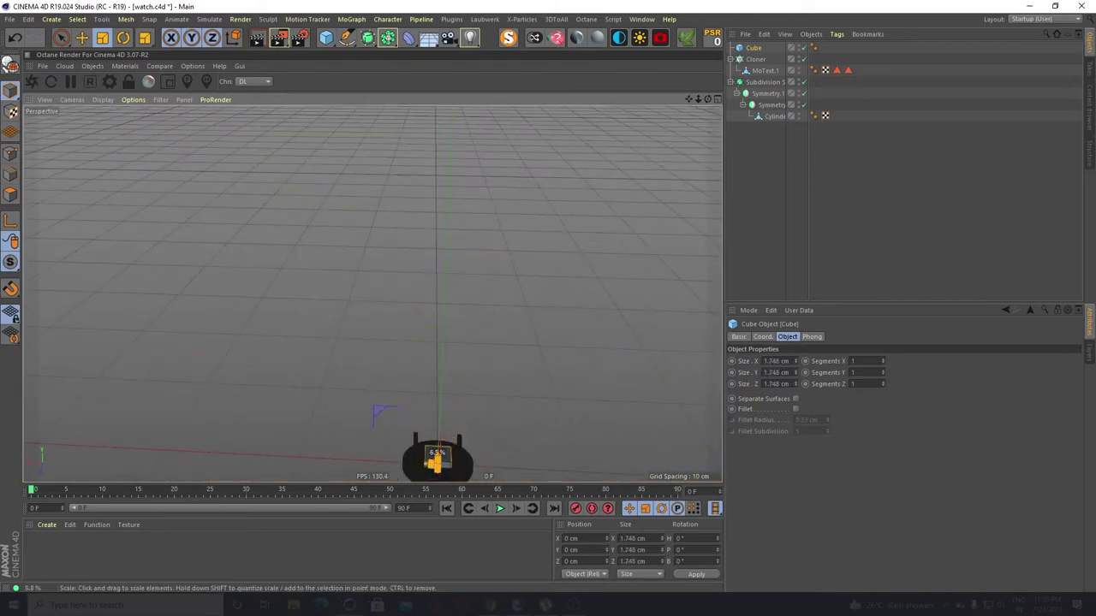
pyautogui.moveTo(435, 462); pyautogui.dragTo(435, 463)
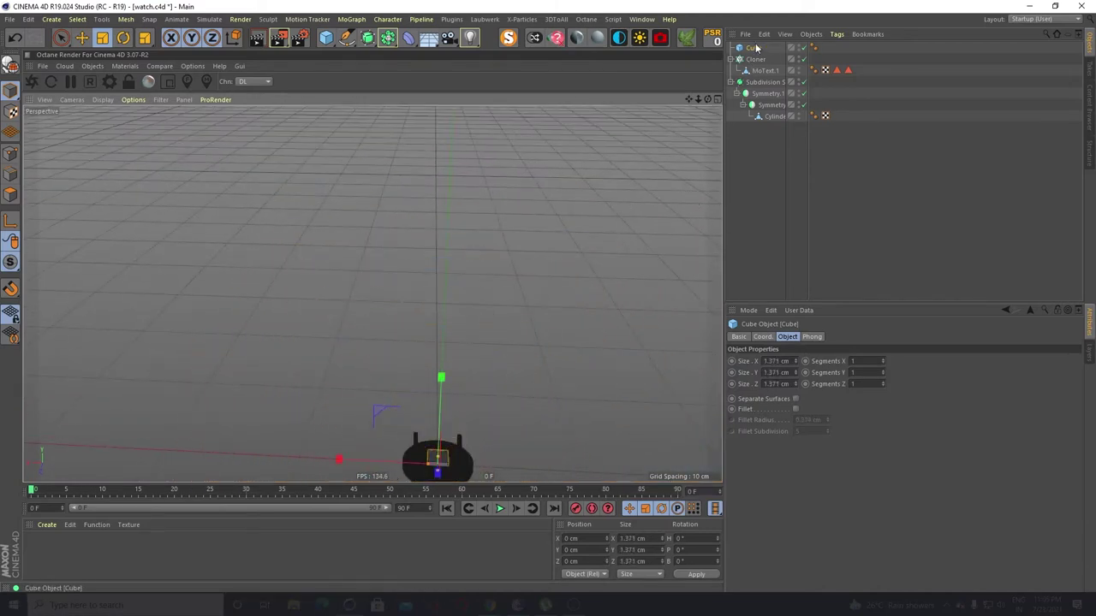
# Nest the cube inside the Cloner above the numeral object and shrink it to about 0.37 cm per side
pyautogui.moveTo(759, 70); pyautogui.dragTo(759, 70)
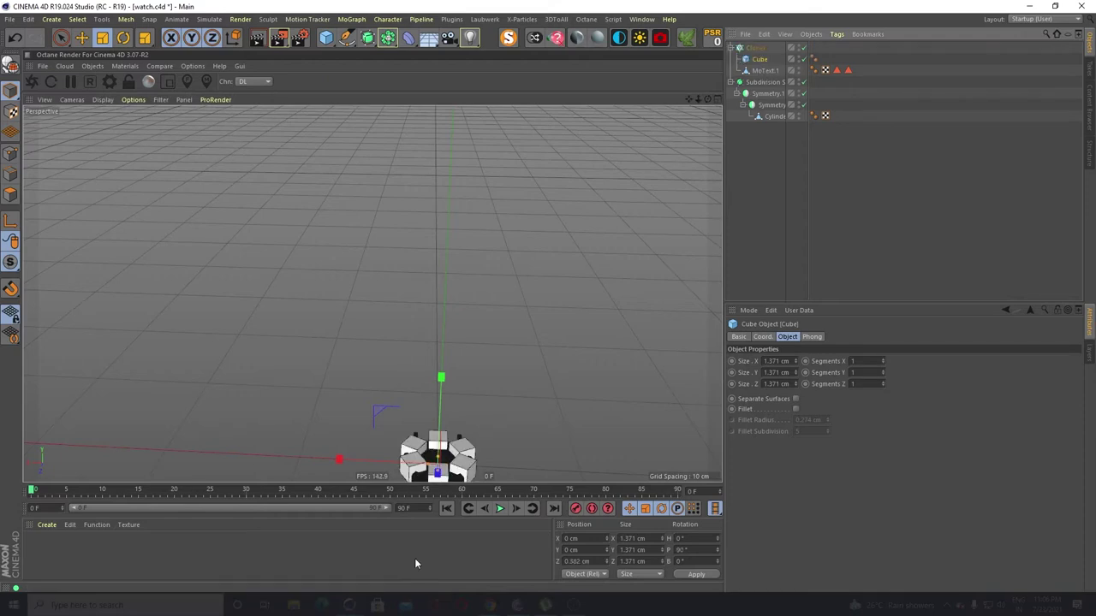
pyautogui.keyDown('alt'); pyautogui.moveTo(492, 391); pyautogui.dragTo(499, 254, button='middle'); pyautogui.keyUp('alt')
pyautogui.scroll(4, 464, 313)
pyautogui.moveTo(579, 242); pyautogui.dragTo(413, 452)
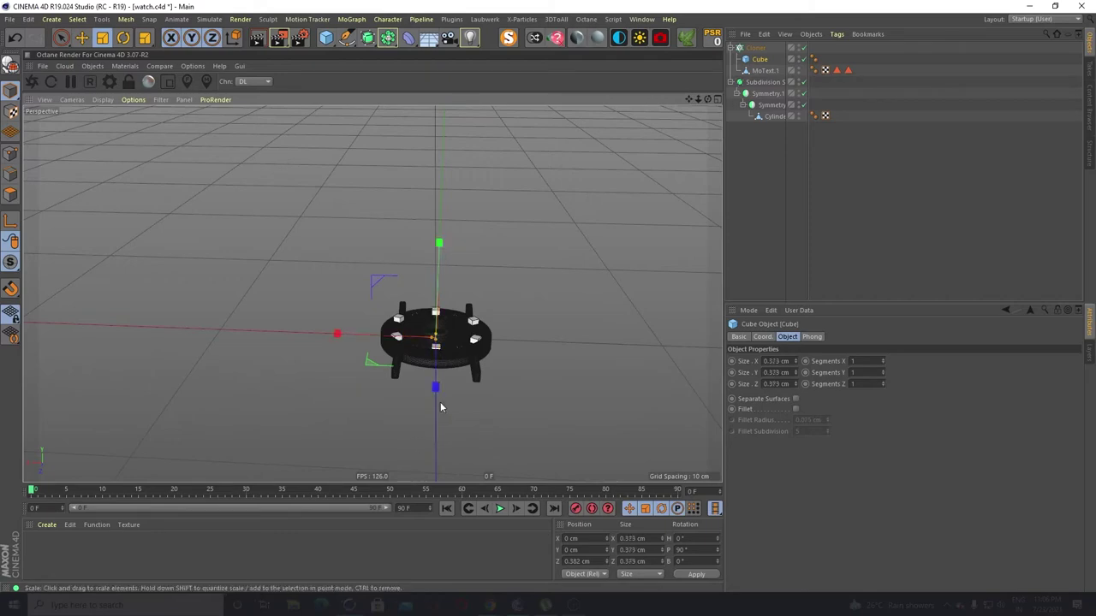
# Reduce the cloned cube further to about 0.23 cm per side so it suits the dial's rim
pyautogui.scroll(4, 426, 350)
pyautogui.keyDown('alt'); pyautogui.moveTo(413, 385); pyautogui.dragTo(398, 451); pyautogui.keyUp('alt')
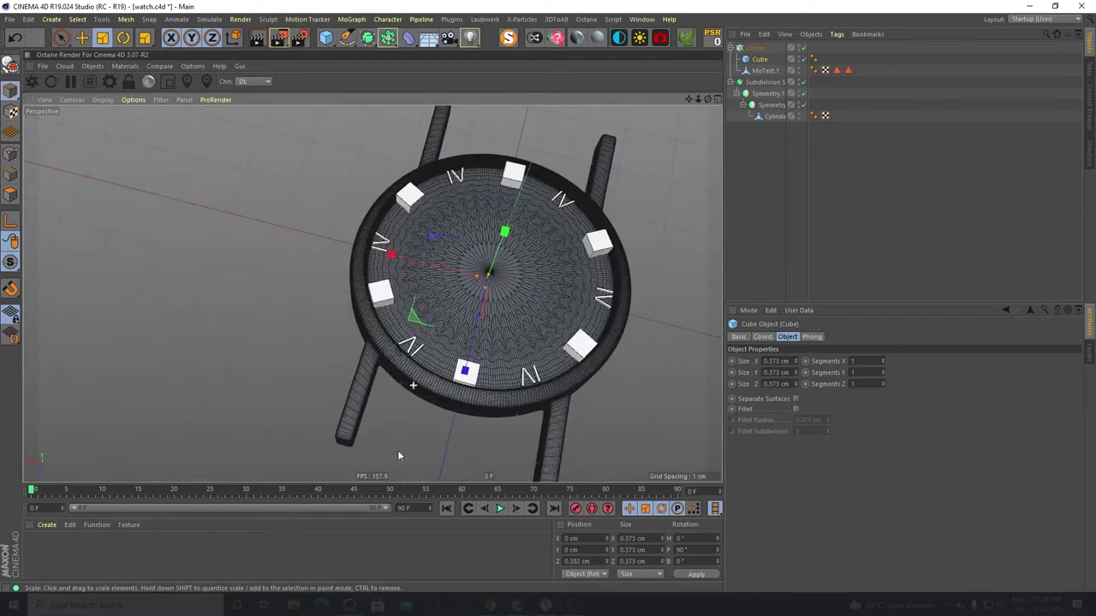
pyautogui.keyDown('alt'); pyautogui.moveTo(549, 354); pyautogui.dragTo(432, 326, button='middle'); pyautogui.keyUp('alt')
pyautogui.scroll(4, 400, 215)
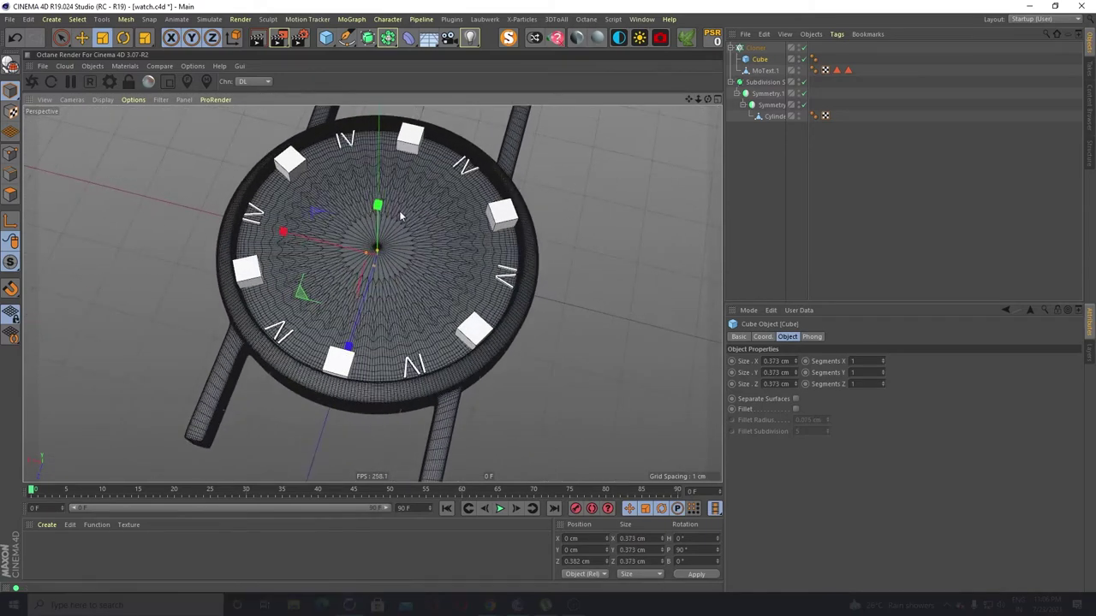
pyautogui.scroll(-2, 382, 241)
pyautogui.moveTo(653, 242)
pyautogui.mouseDown()
pyautogui.moveTo(653, 233)
pyautogui.moveTo(442, 296)
pyautogui.moveTo(591, 273)
pyautogui.mouseUp()
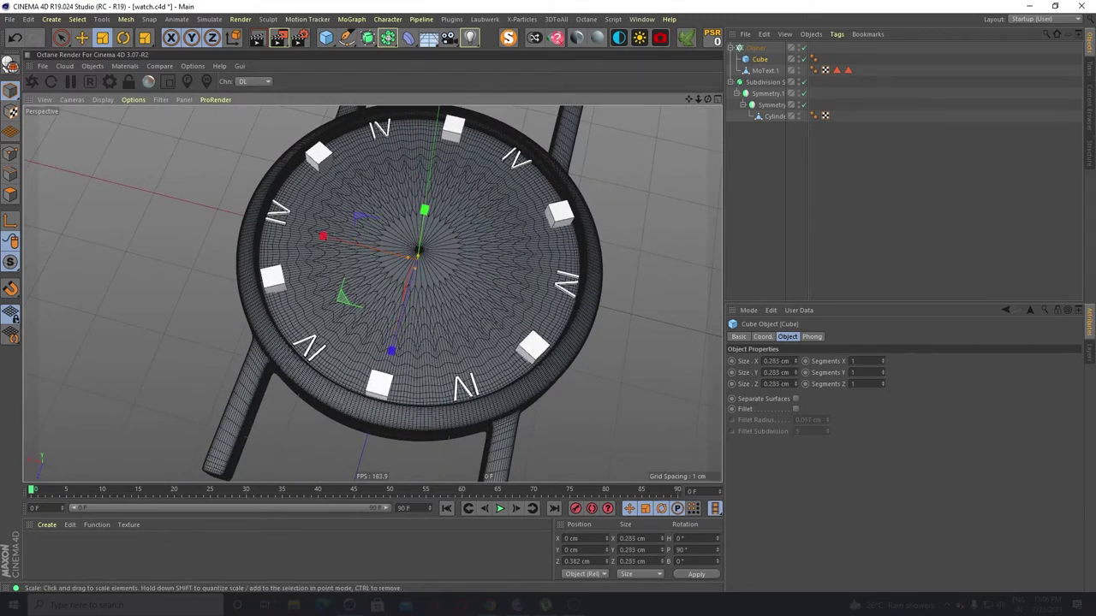
pyautogui.keyDown('alt'); pyautogui.moveTo(604, 325); pyautogui.dragTo(565, 255); pyautogui.keyUp('alt')
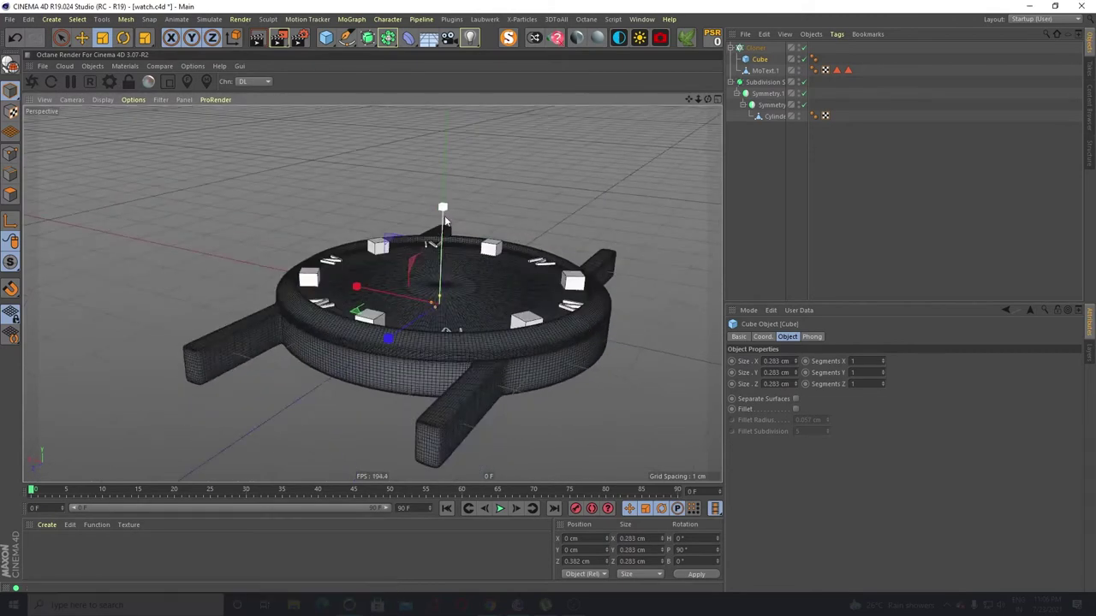
pyautogui.moveTo(444, 208); pyautogui.dragTo(452, 231)
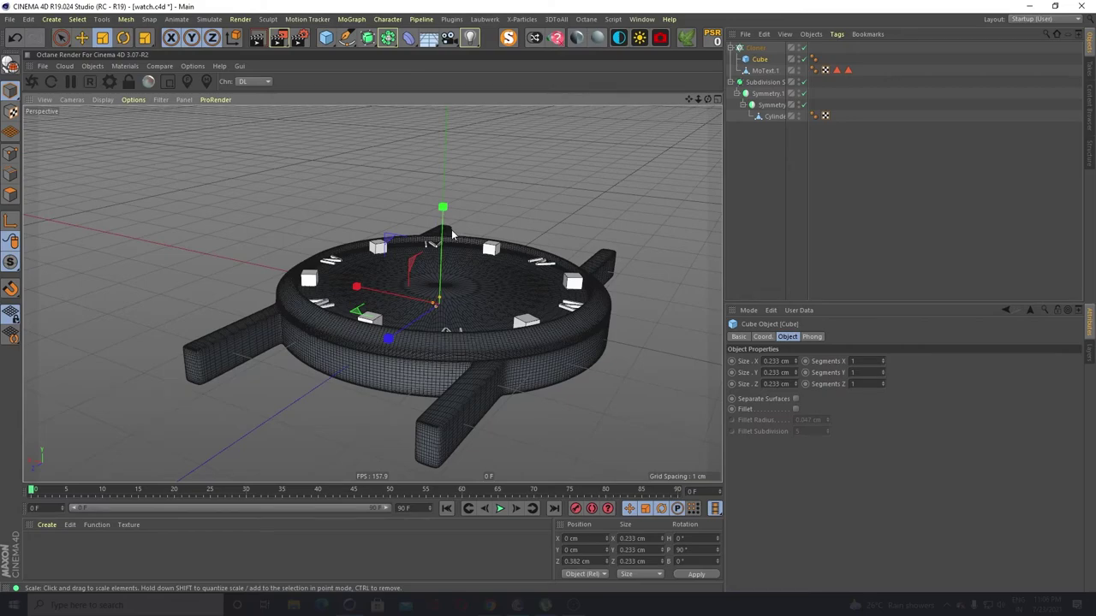
# Make the cloned cube editable and narrow it to about 0.06 cm in X and 0.20 cm in Z
pyautogui.keyDown('alt'); pyautogui.moveTo(465, 319); pyautogui.dragTo(574, 397); pyautogui.keyUp('alt')
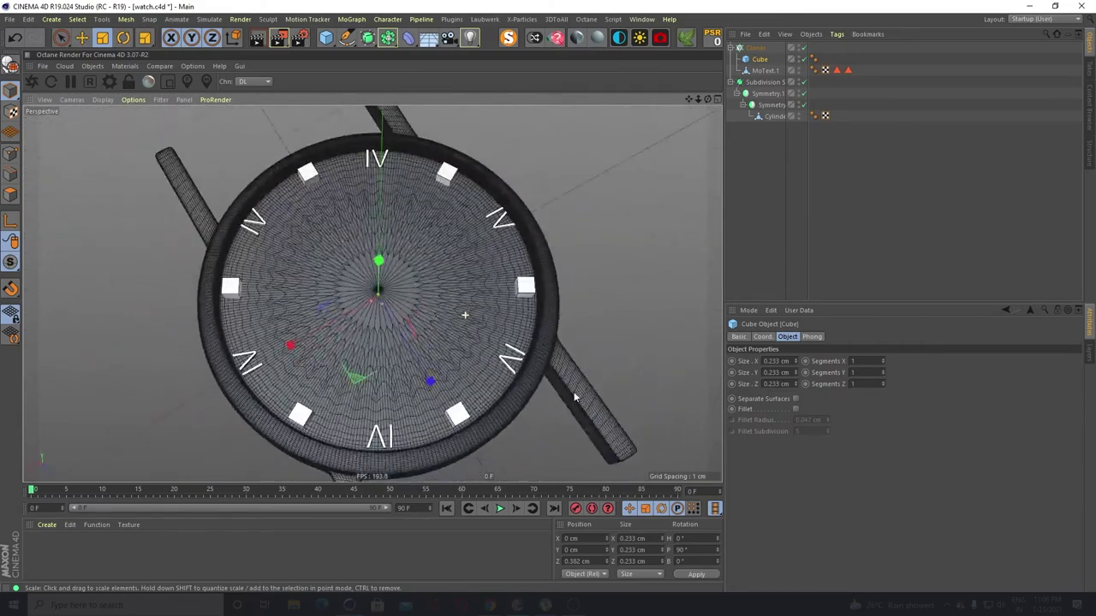
pyautogui.scroll(4, 503, 297)
pyautogui.keyDown('alt'); pyautogui.moveTo(431, 383); pyautogui.dragTo(488, 291, button='middle'); pyautogui.keyUp('alt')
pyautogui.keyDown('alt'); pyautogui.moveTo(467, 311); pyautogui.dragTo(462, 229); pyautogui.keyUp('alt')
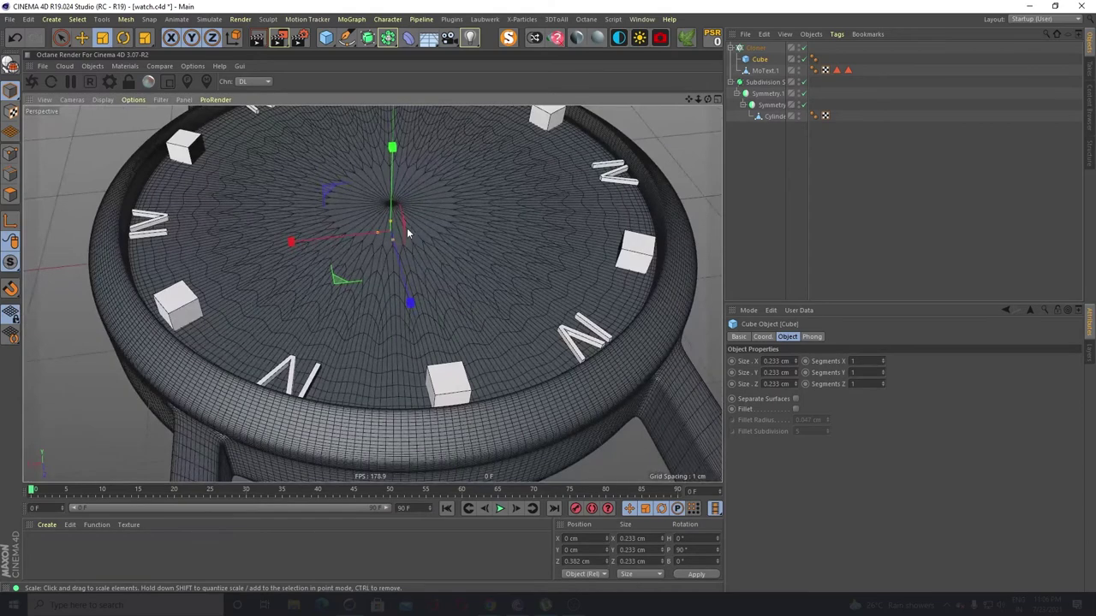
pyautogui.scroll(-3, 407, 231)
pyautogui.keyDown('alt'); pyautogui.moveTo(363, 286); pyautogui.dragTo(418, 293); pyautogui.keyUp('alt')
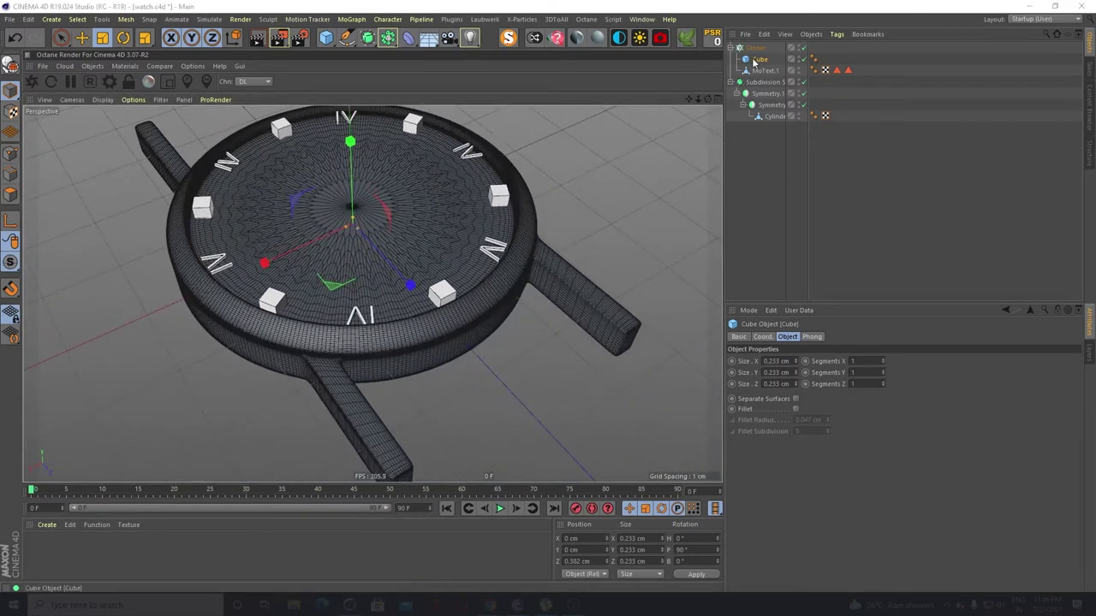
pyautogui.click(11, 65)
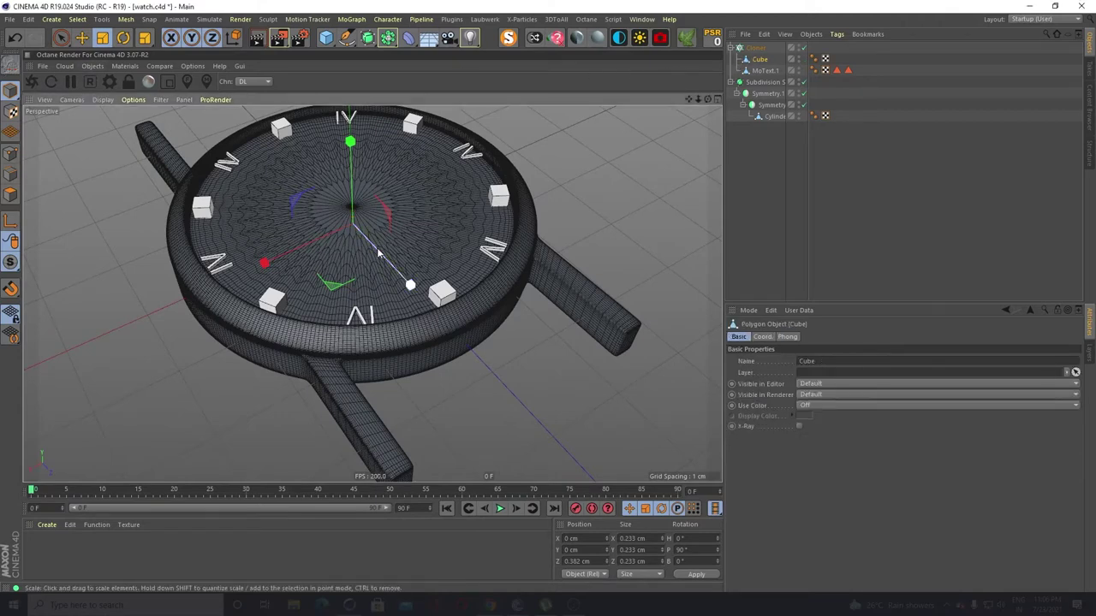
pyautogui.moveTo(411, 286); pyautogui.dragTo(398, 279)
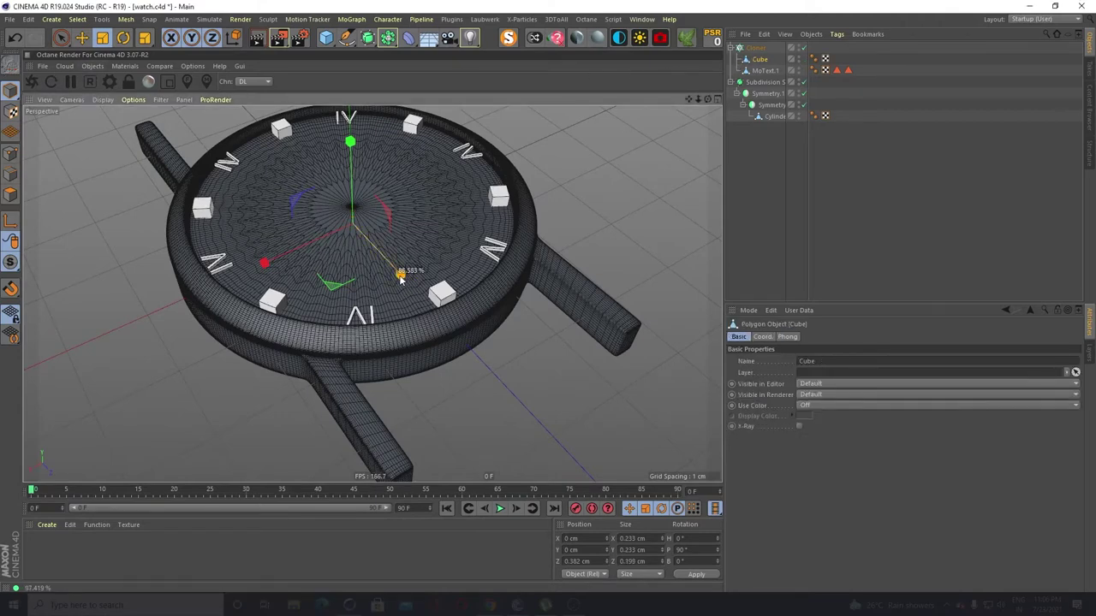
pyautogui.moveTo(267, 264); pyautogui.dragTo(331, 245)
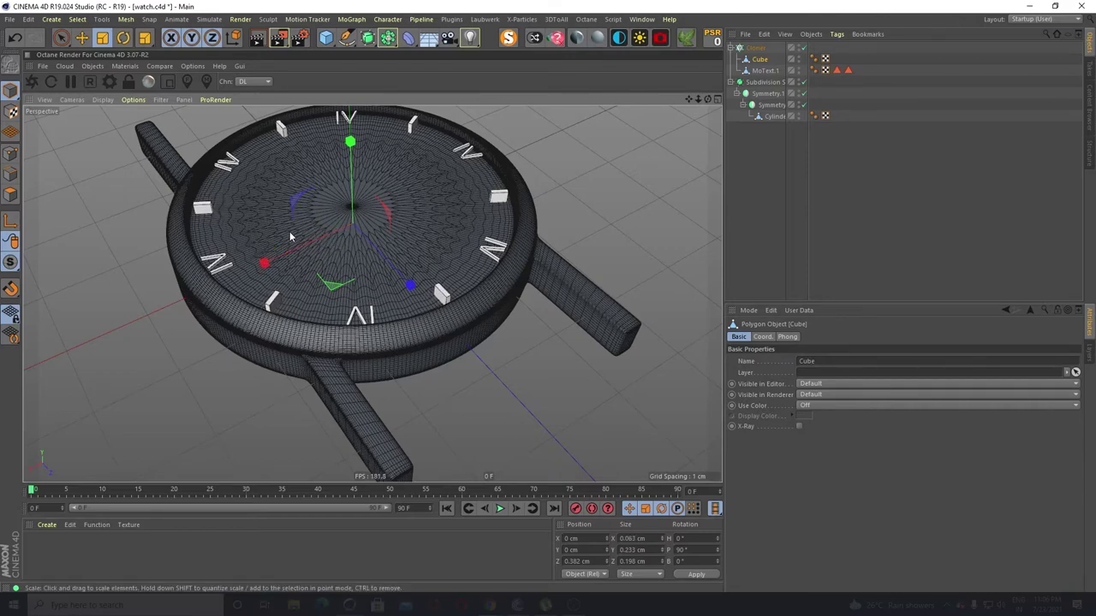
# Reduce the cube marker's Z size to about 0.17 cm and lengthen it to about 0.35 cm in Y
pyautogui.keyDown('alt'); pyautogui.moveTo(219, 219); pyautogui.dragTo(334, 214); pyautogui.keyUp('alt')
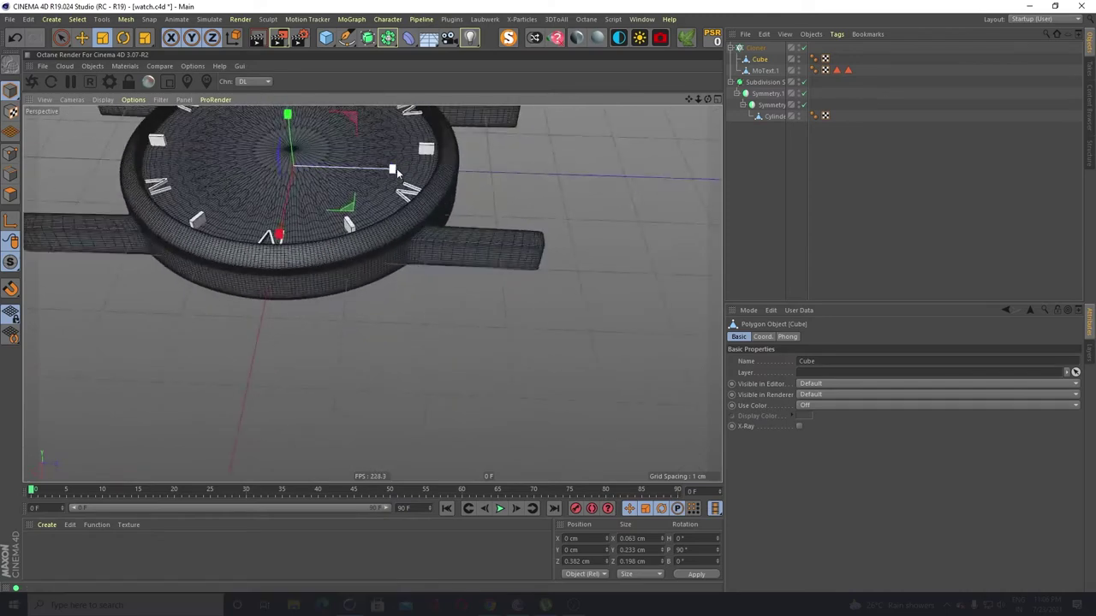
pyautogui.moveTo(391, 166); pyautogui.dragTo(338, 165)
pyautogui.scroll(-3, 338, 164)
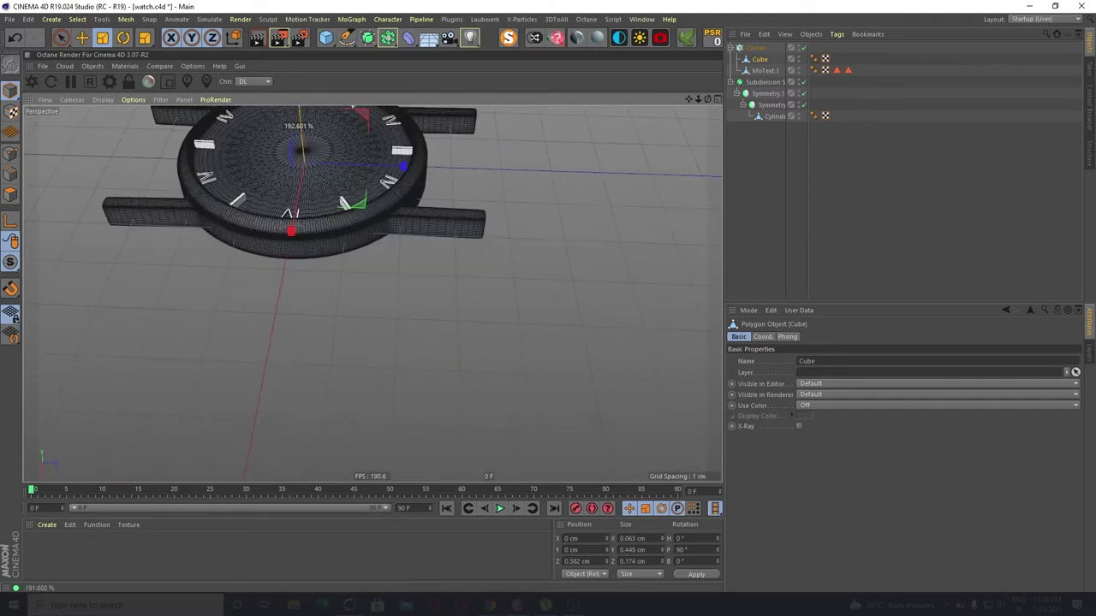
pyautogui.moveTo(300, 109); pyautogui.dragTo(299, 106)
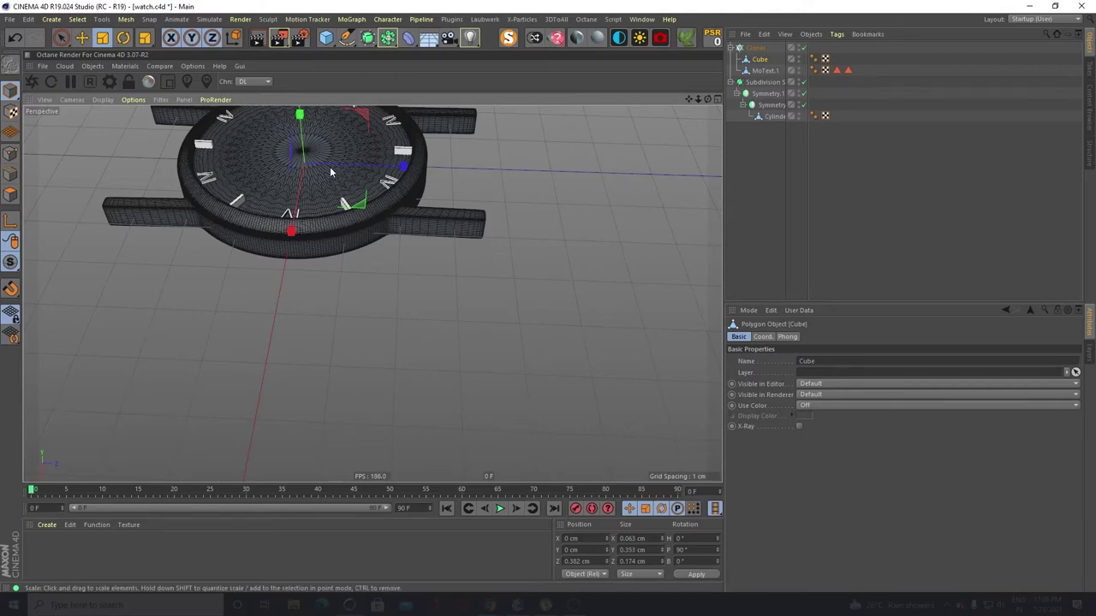
# Flatten the cube marker to about 0.05 cm in Z and activate the Move tool
pyautogui.keyDown('alt'); pyautogui.moveTo(330, 168); pyautogui.dragTo(326, 240, button='middle'); pyautogui.keyUp('alt')
pyautogui.scroll(4, 321, 202)
pyautogui.keyDown('alt'); pyautogui.moveTo(327, 259); pyautogui.dragTo(344, 232); pyautogui.keyUp('alt')
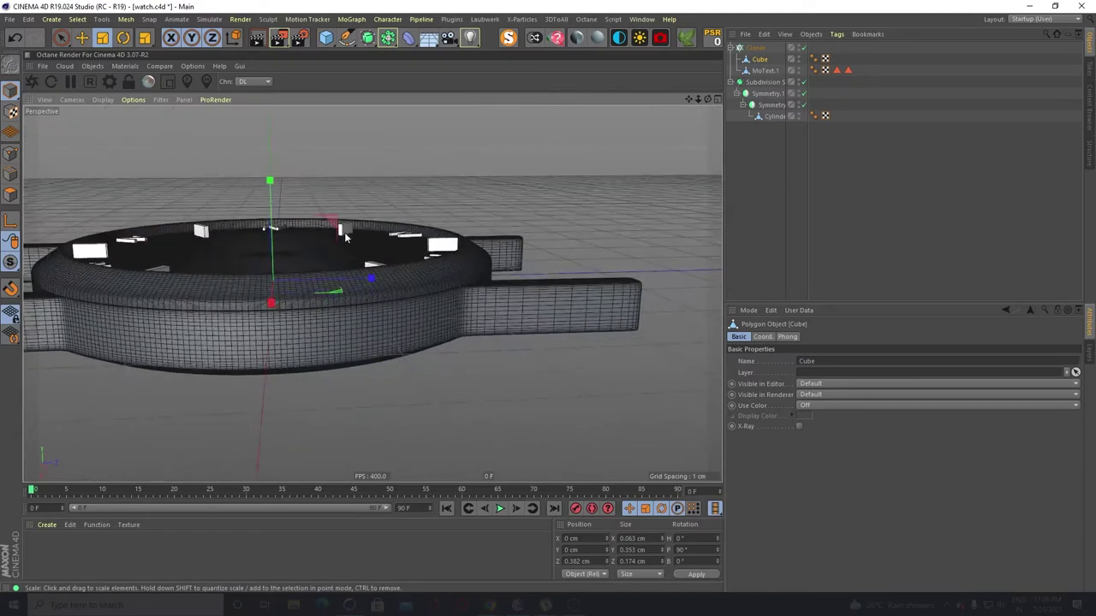
pyautogui.moveTo(372, 276); pyautogui.dragTo(428, 291)
pyautogui.click(82, 37)
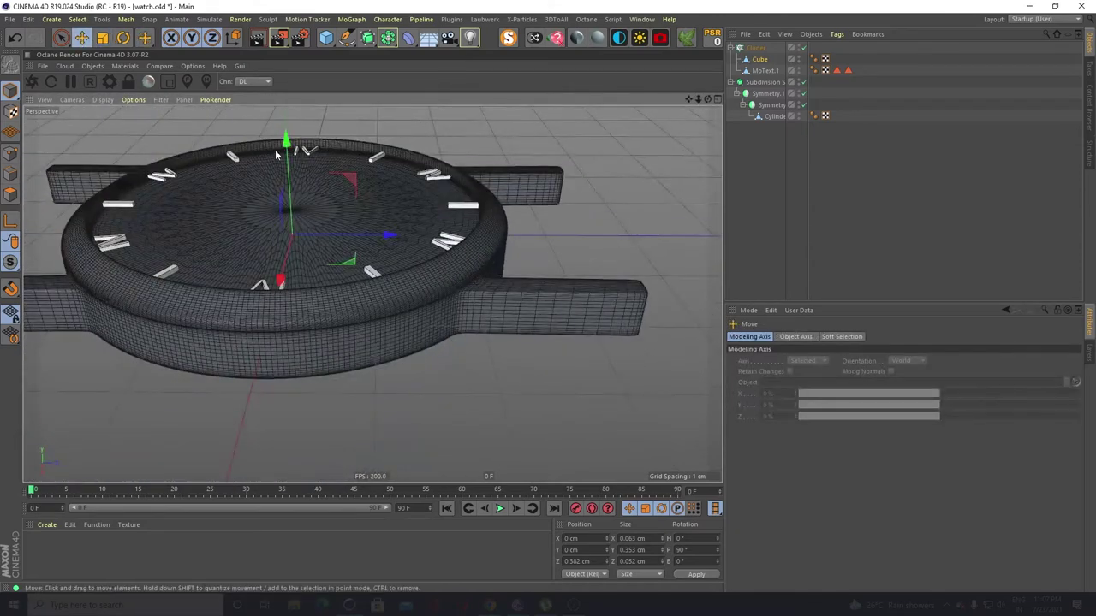
# Shift the cube marker to about 0.36 cm in Z, and hide the MoText.1 numeral and move it out of the Cloner
pyautogui.moveTo(286, 143)
pyautogui.mouseDown()
pyautogui.moveTo(289, 153)
pyautogui.moveTo(286, 137)
pyautogui.mouseUp()
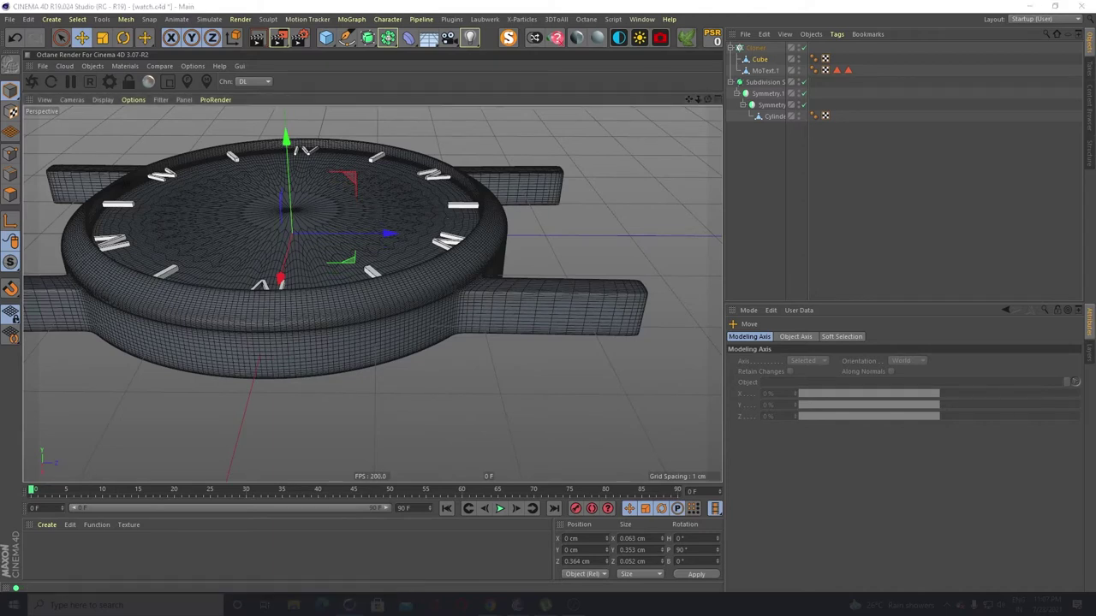
pyautogui.click(762, 70)
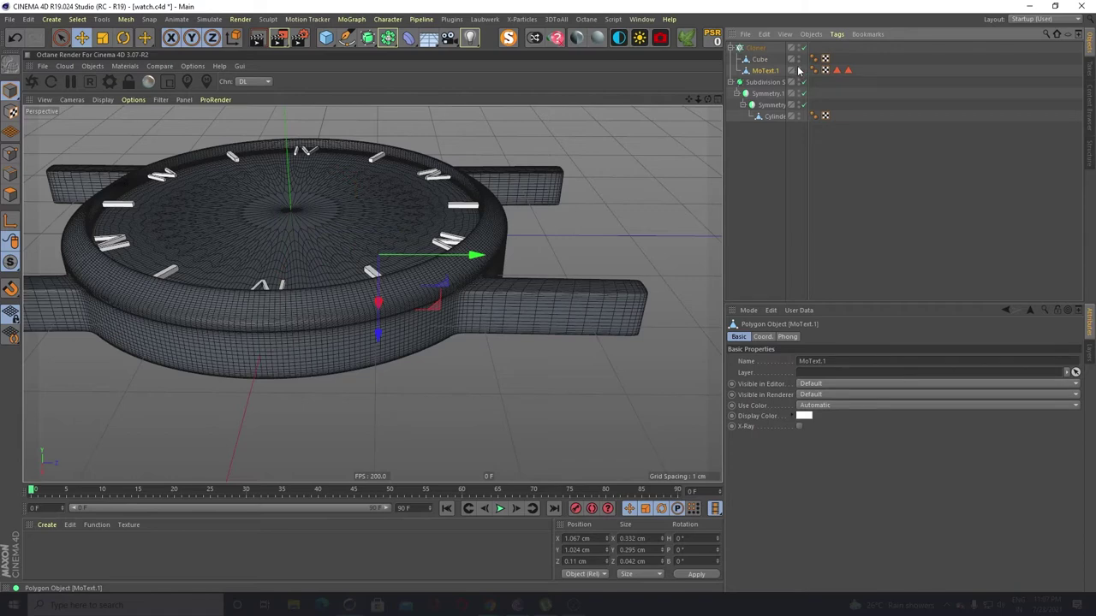
pyautogui.click(798, 68)
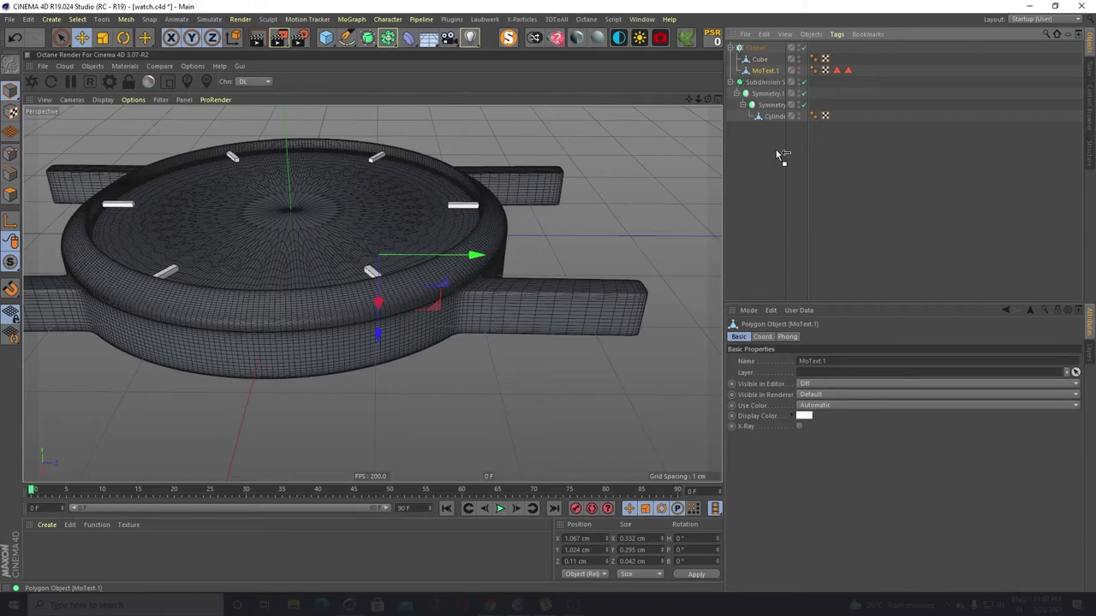
pyautogui.moveTo(781, 155); pyautogui.dragTo(777, 155)
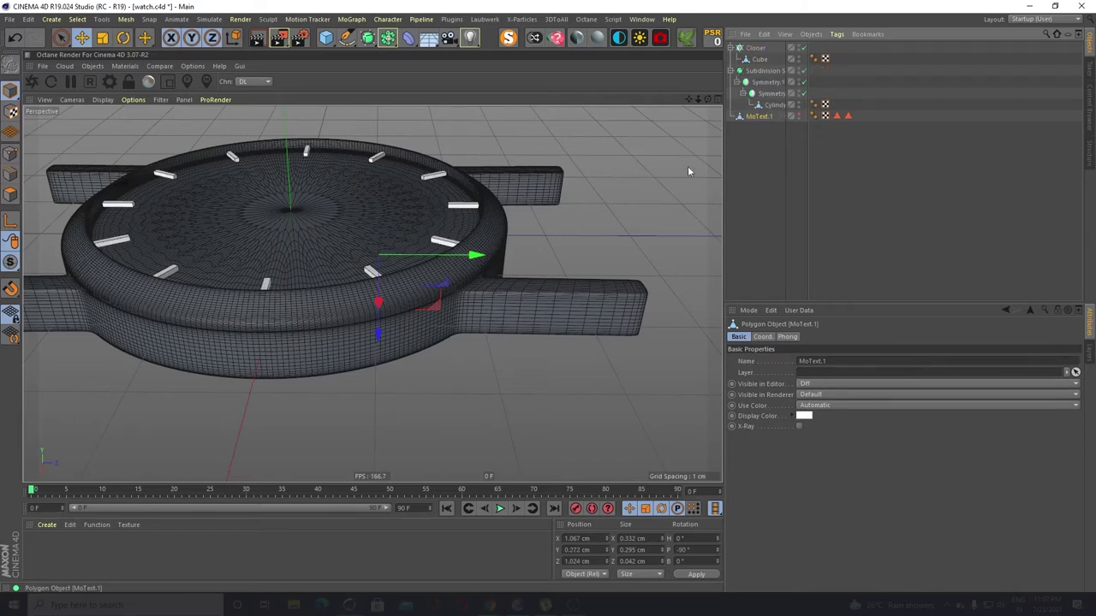
# Lower the Cloner to about 0.31 cm in Y so the bar markers sit closer to the dial
pyautogui.keyDown('alt'); pyautogui.moveTo(185, 248); pyautogui.dragTo(368, 265); pyautogui.keyUp('alt')
pyautogui.click(759, 59)
pyautogui.press('o')
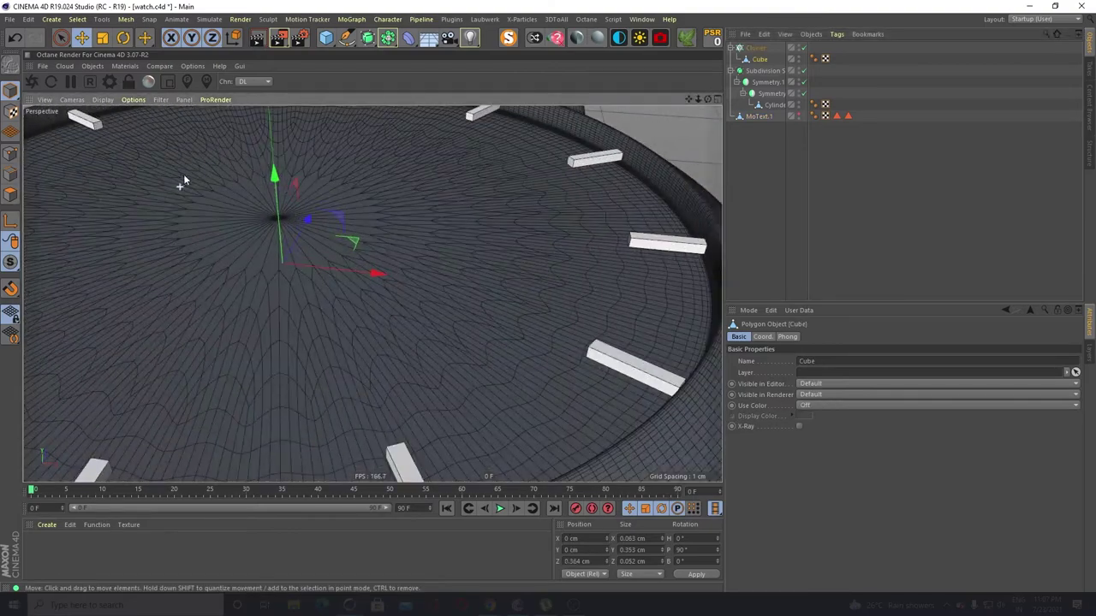
pyautogui.keyDown('alt'); pyautogui.moveTo(183, 174); pyautogui.dragTo(358, 203); pyautogui.keyUp('alt')
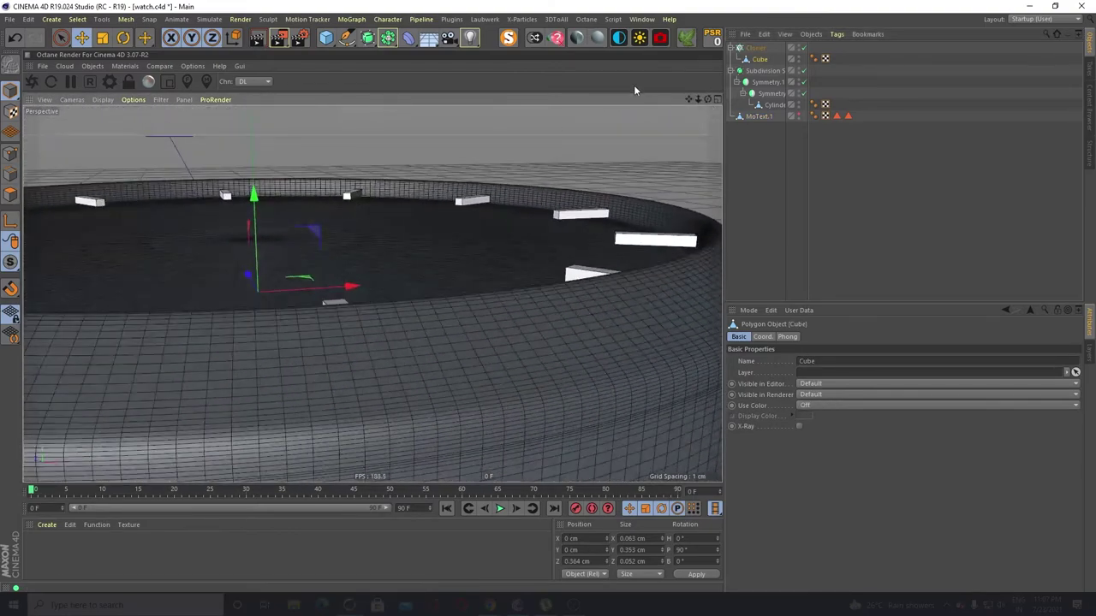
pyautogui.click(756, 49)
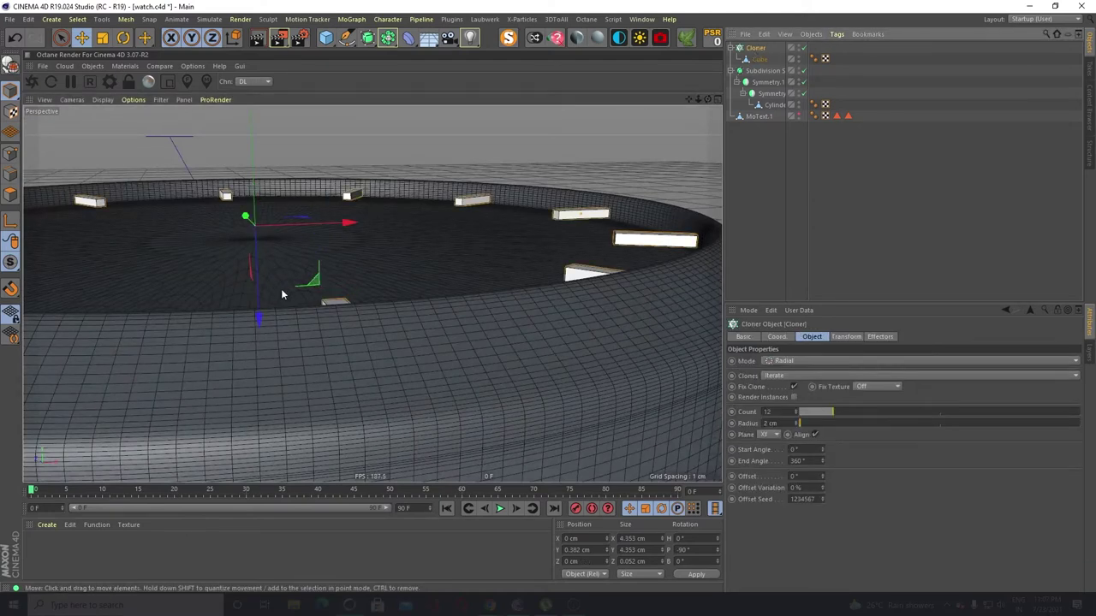
pyautogui.moveTo(257, 317); pyautogui.dragTo(259, 328)
pyautogui.keyDown('alt'); pyautogui.moveTo(303, 291); pyautogui.dragTo(300, 342); pyautogui.keyUp('alt')
pyautogui.scroll(-6, 320, 230)
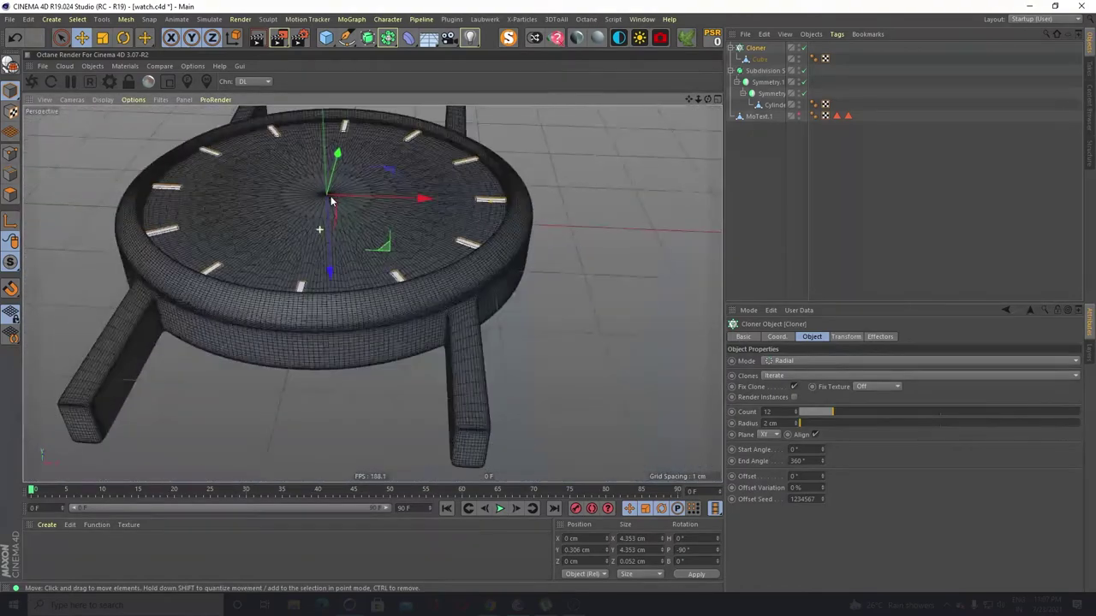
pyautogui.keyDown('alt'); pyautogui.moveTo(331, 201); pyautogui.dragTo(340, 361); pyautogui.keyUp('alt')
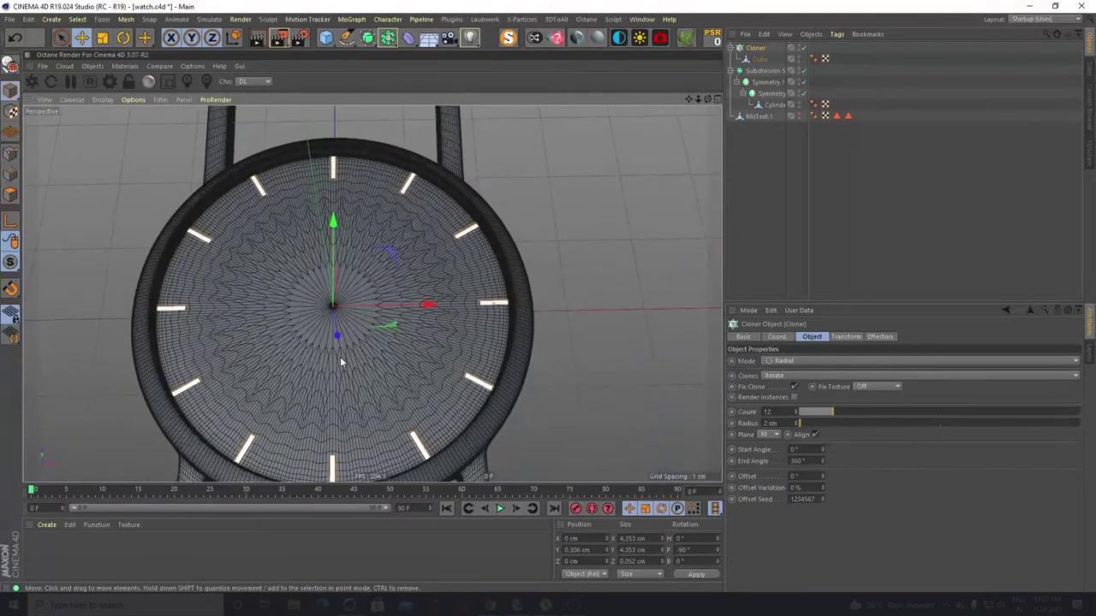
pyautogui.keyDown('alt'); pyautogui.moveTo(340, 358); pyautogui.dragTo(343, 291, button='middle'); pyautogui.keyUp('alt')
pyautogui.scroll(-6, 347, 286)
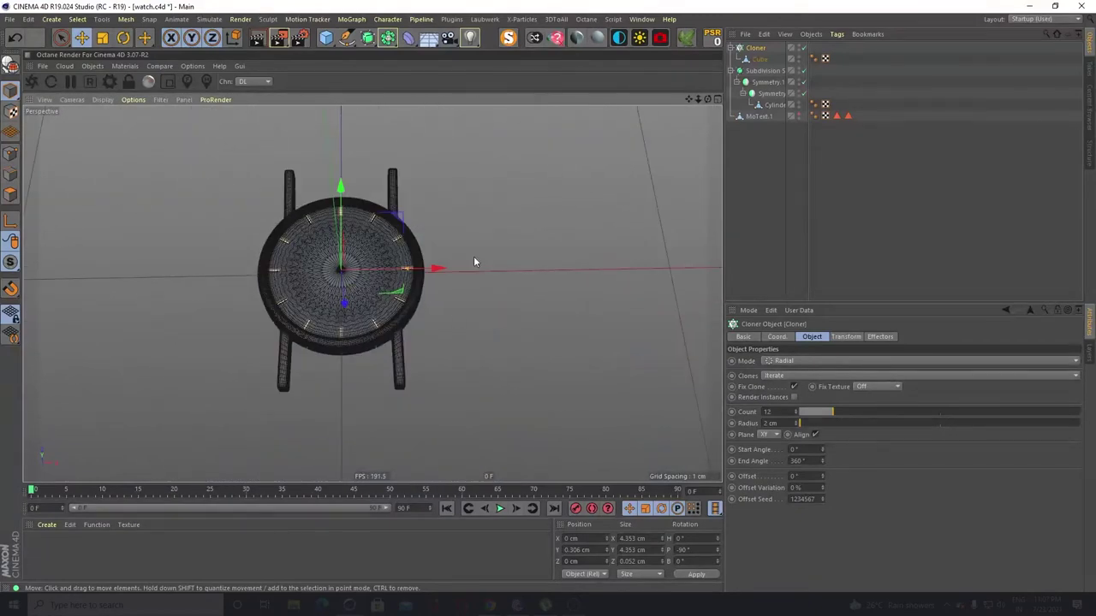
pyautogui.click(473, 261)
# Scale the cube marker to about 0.068 cm in X and shorten it to about 0.327 cm in Y
pyautogui.scroll(3, 359, 299)
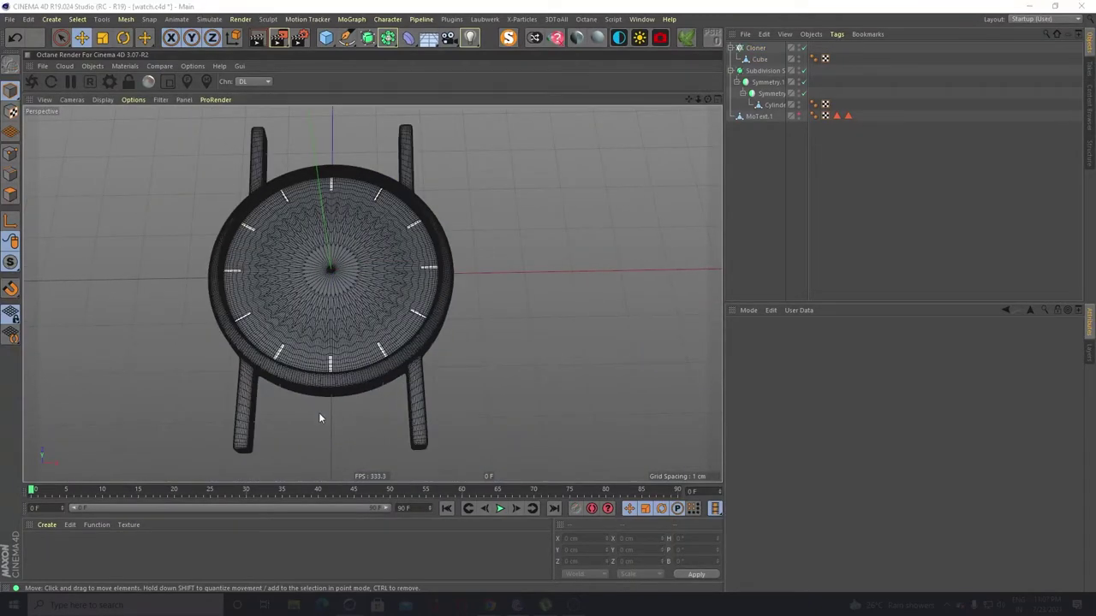
pyautogui.scroll(8, 326, 278)
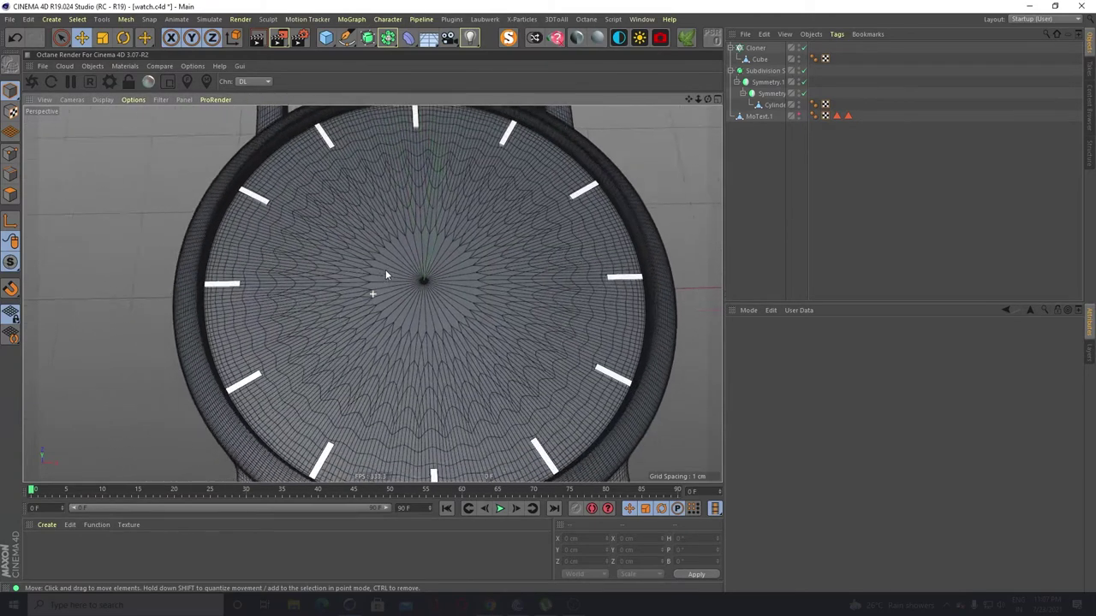
pyautogui.click(759, 59)
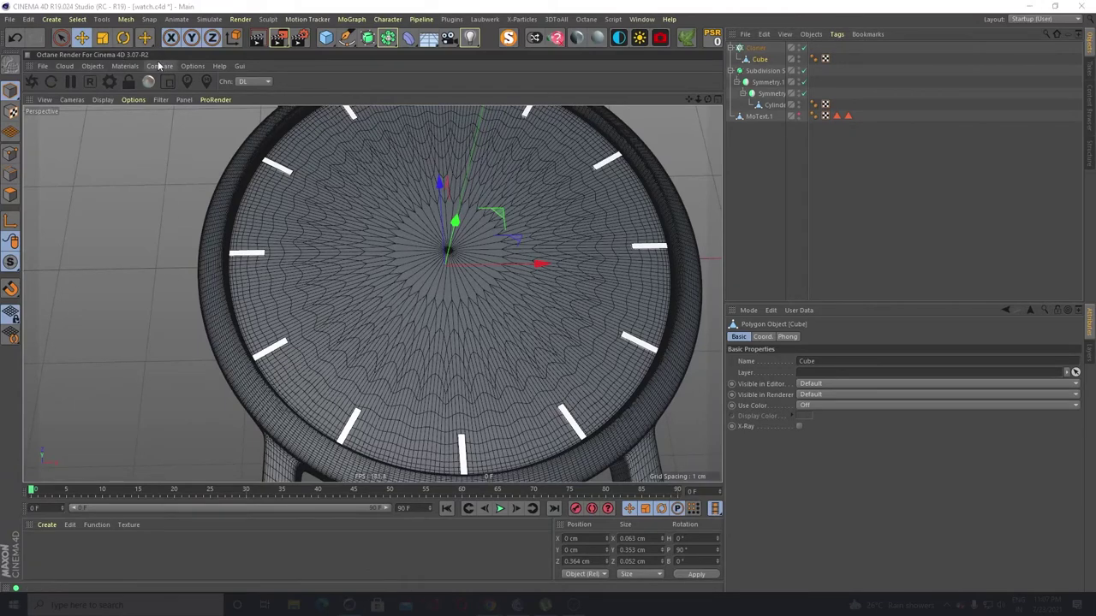
pyautogui.click(103, 38)
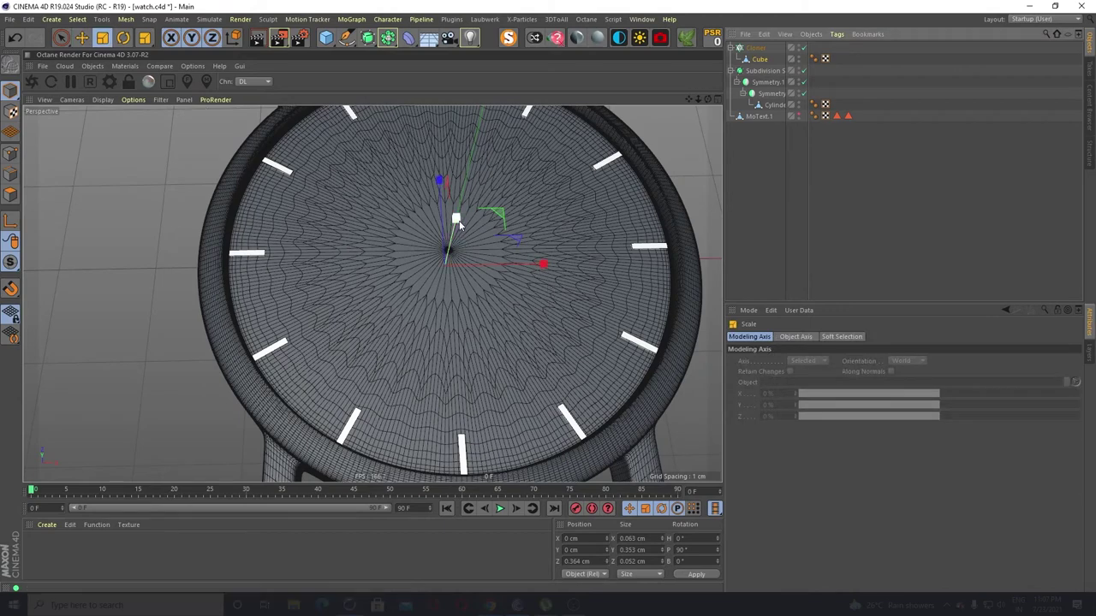
pyautogui.moveTo(460, 220); pyautogui.dragTo(455, 225)
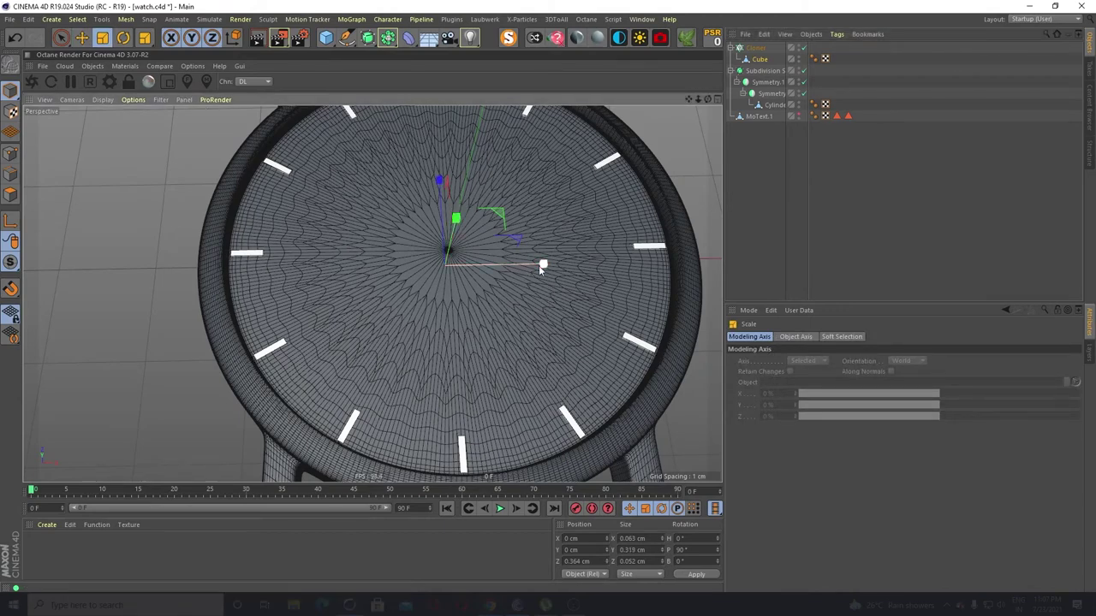
pyautogui.moveTo(555, 266)
pyautogui.mouseDown()
pyautogui.moveTo(587, 267)
pyautogui.moveTo(569, 267)
pyautogui.mouseUp()
pyautogui.moveTo(455, 219)
pyautogui.mouseDown()
pyautogui.moveTo(459, 206)
pyautogui.moveTo(459, 219)
pyautogui.mouseUp()
pyautogui.moveTo(548, 263); pyautogui.dragTo(268, 288)
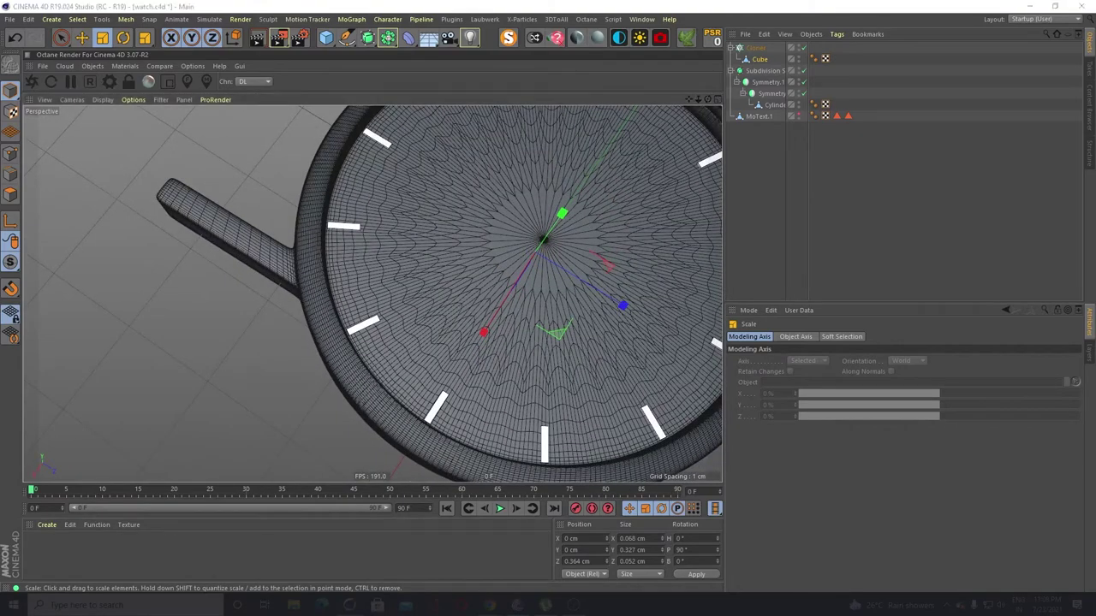
# Widen the cube marker to about 0.076 cm in X and adjust its length to about 0.333 cm in Y
pyautogui.keyDown('alt'); pyautogui.moveTo(483, 336); pyautogui.dragTo(479, 294); pyautogui.keyUp('alt')
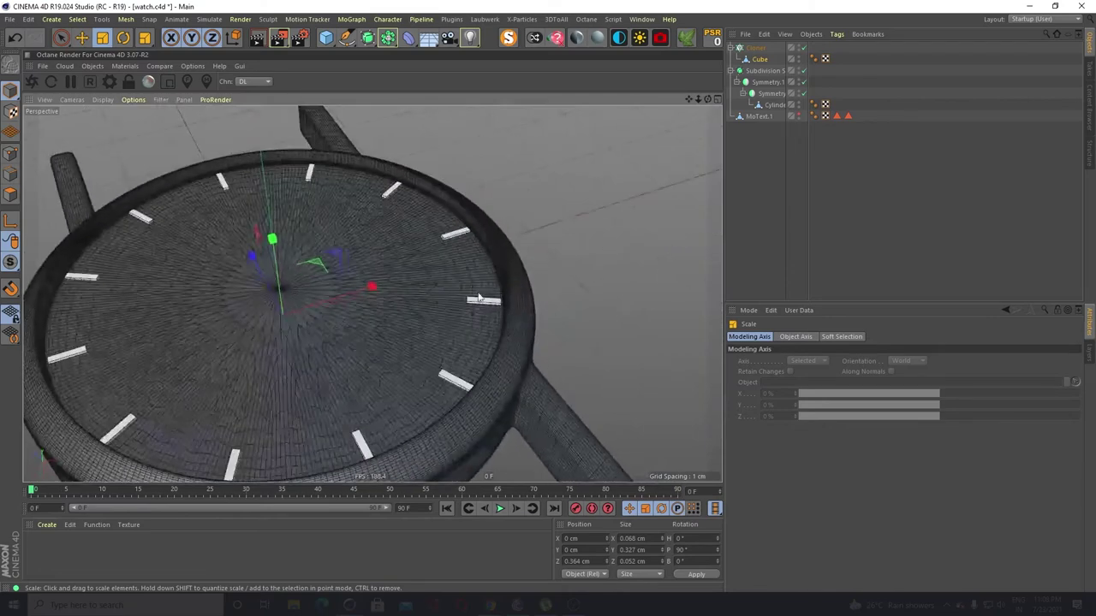
pyautogui.moveTo(373, 289)
pyautogui.mouseDown()
pyautogui.moveTo(387, 286)
pyautogui.moveTo(380, 294)
pyautogui.mouseUp()
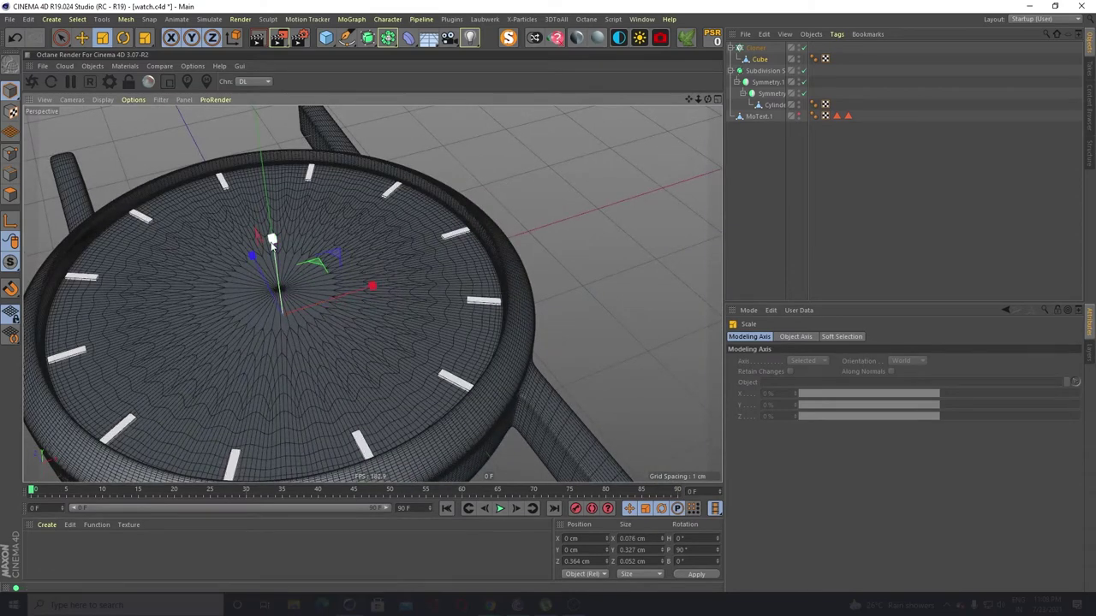
pyautogui.moveTo(254, 255)
pyautogui.mouseDown()
pyautogui.moveTo(244, 247)
pyautogui.moveTo(270, 241)
pyautogui.mouseUp()
pyautogui.hotkey('ctrl', 'z')
# Reduce the radius of the Cloner to 1.9 cm to pull the bar markers in from the rim
pyautogui.click(755, 49)
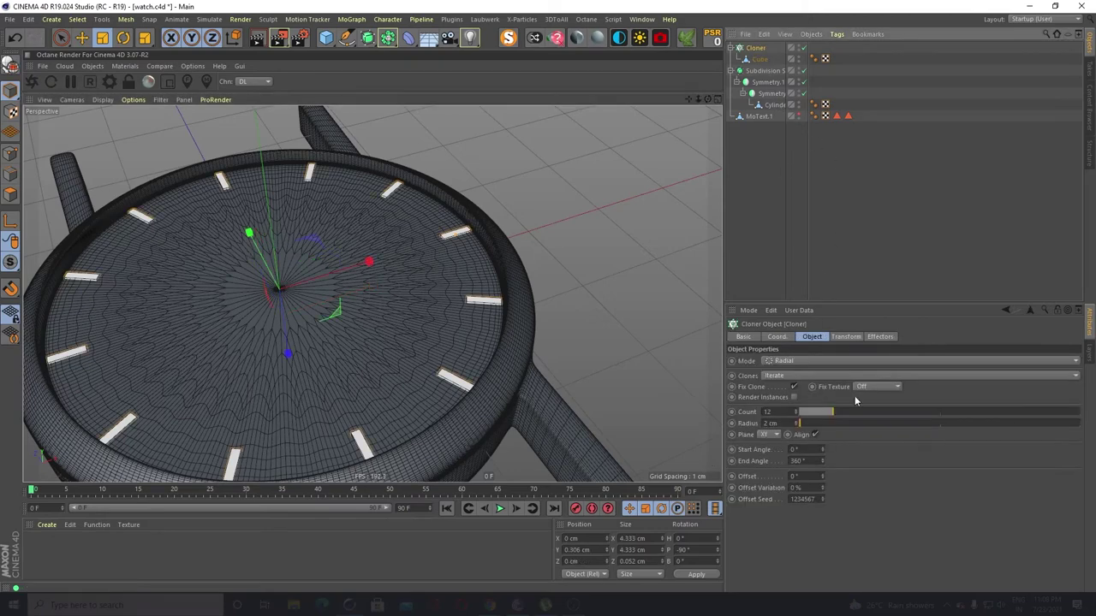
pyautogui.click(773, 424)
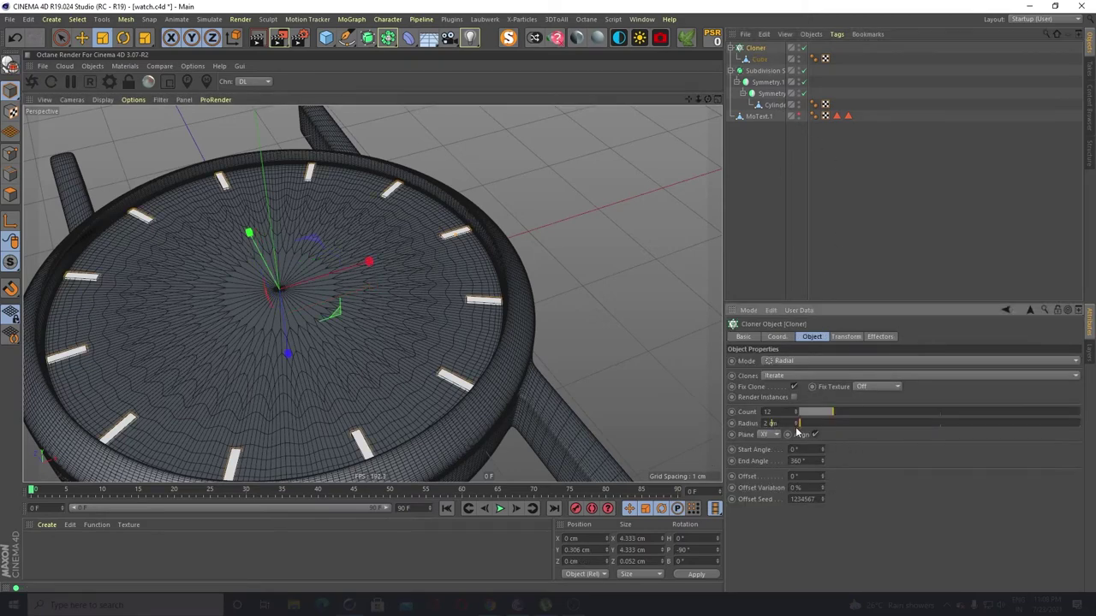
pyautogui.write('1')
pyautogui.press('Return')
pyautogui.click(796, 422)
pyautogui.click(770, 423)
pyautogui.write('55')
pyautogui.press('Return')
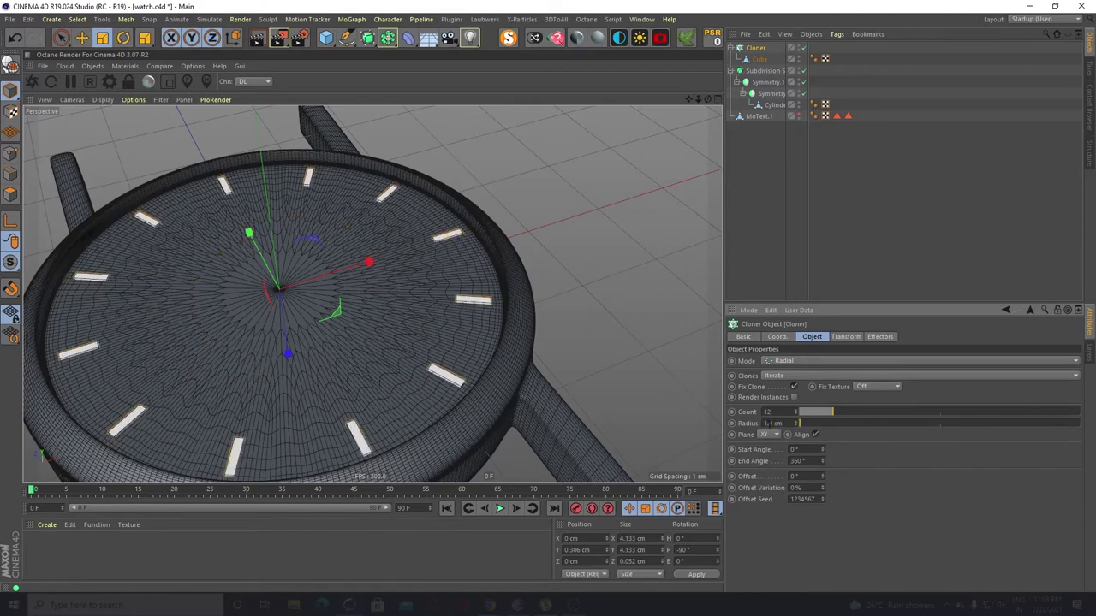
pyautogui.click(574, 286)
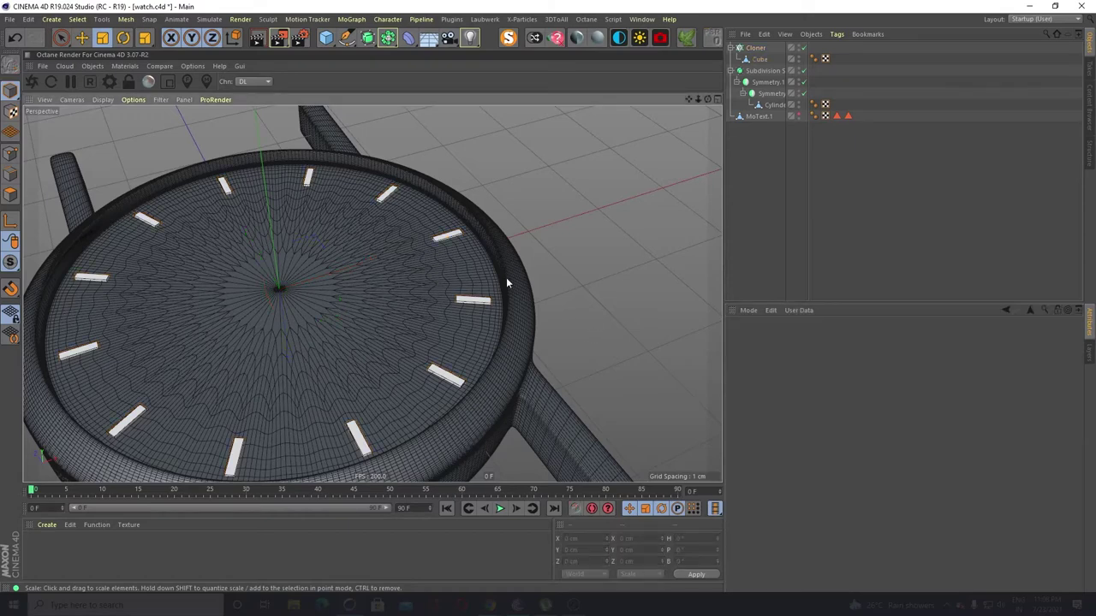
pyautogui.scroll(-4, 507, 278)
pyautogui.moveTo(393, 313)
pyautogui.keyDown('alt'); pyautogui.mouseDown()
pyautogui.moveTo(388, 351)
pyautogui.moveTo(238, 304)
pyautogui.moveTo(558, 344)
pyautogui.mouseUp(); pyautogui.keyUp('alt')
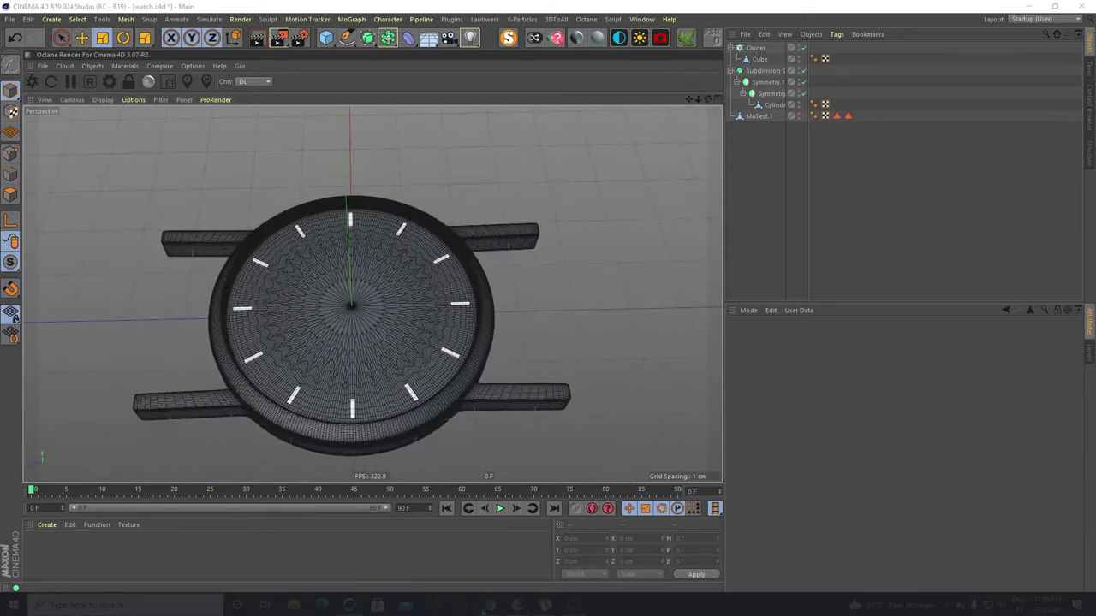
# Switch to the Chrome browser and examine the hour markers on the Schaffen watch reference image
pyautogui.moveTo(488, 605)
pyautogui.click(708, 561)
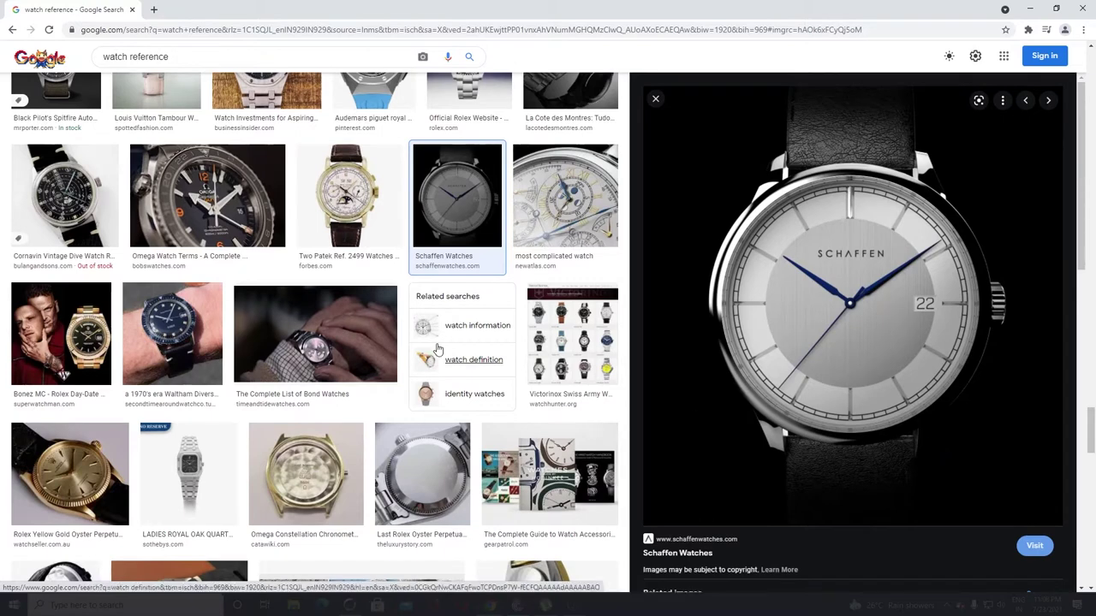
pyautogui.scroll(-2, 422, 347)
pyautogui.scroll(-1, 422, 346)
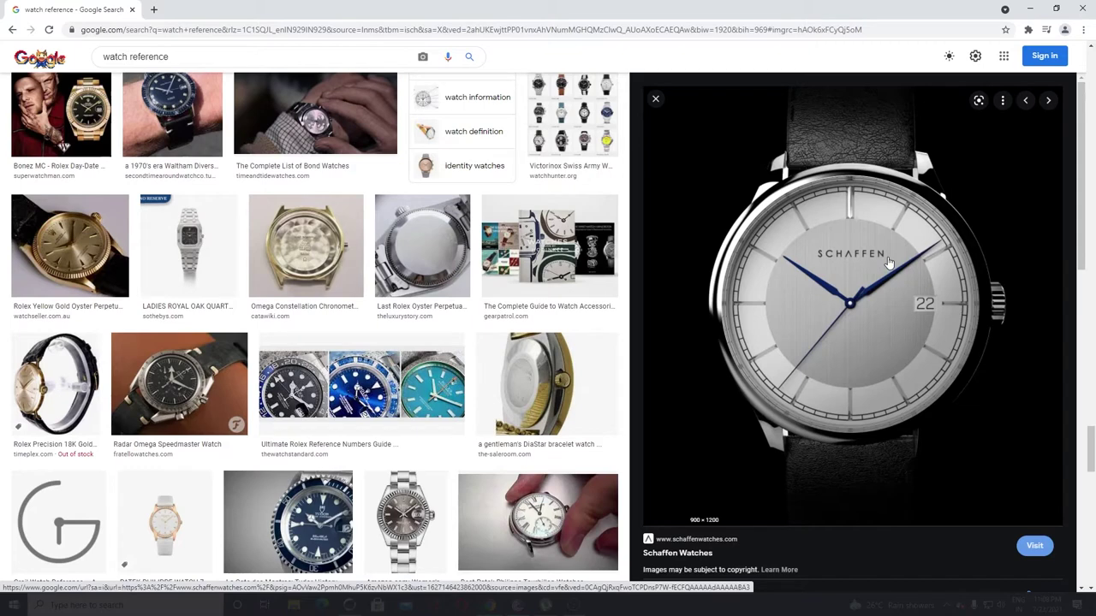
pyautogui.click(1031, 8)
# Thin the cube marker to about 0.045 cm in X and lengthen it to about 0.371 cm in Y
pyautogui.scroll(2, 347, 343)
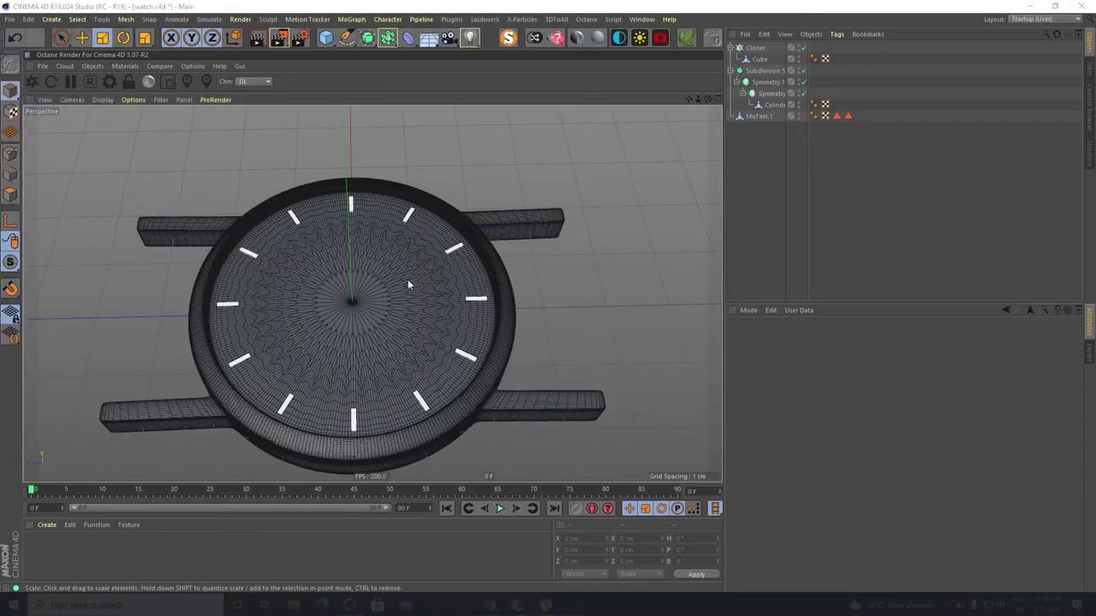
pyautogui.scroll(3, 496, 346)
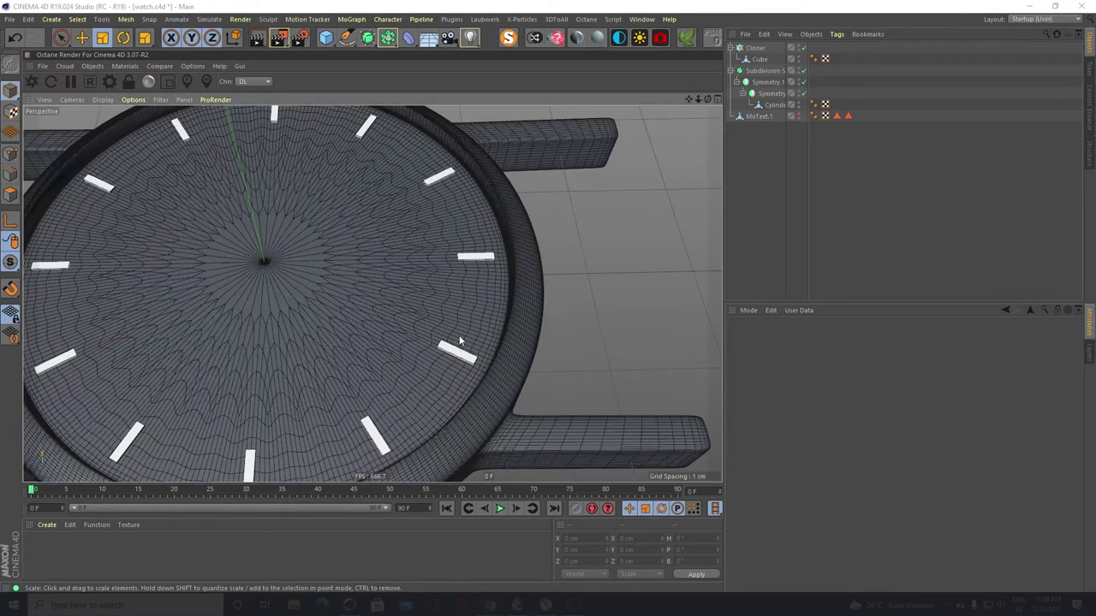
pyautogui.scroll(3, 454, 340)
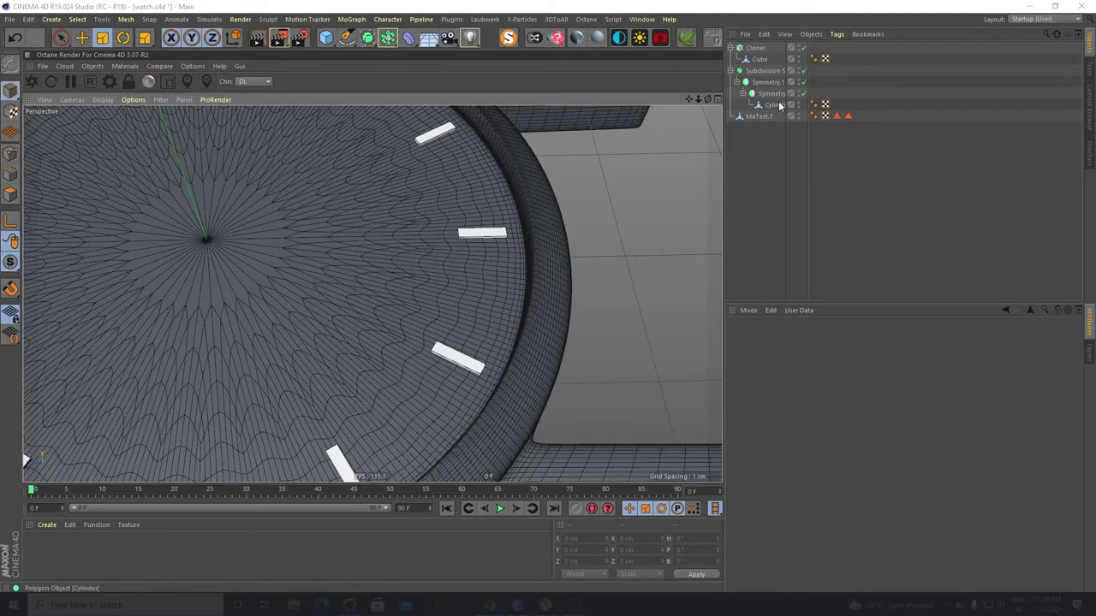
pyautogui.click(761, 59)
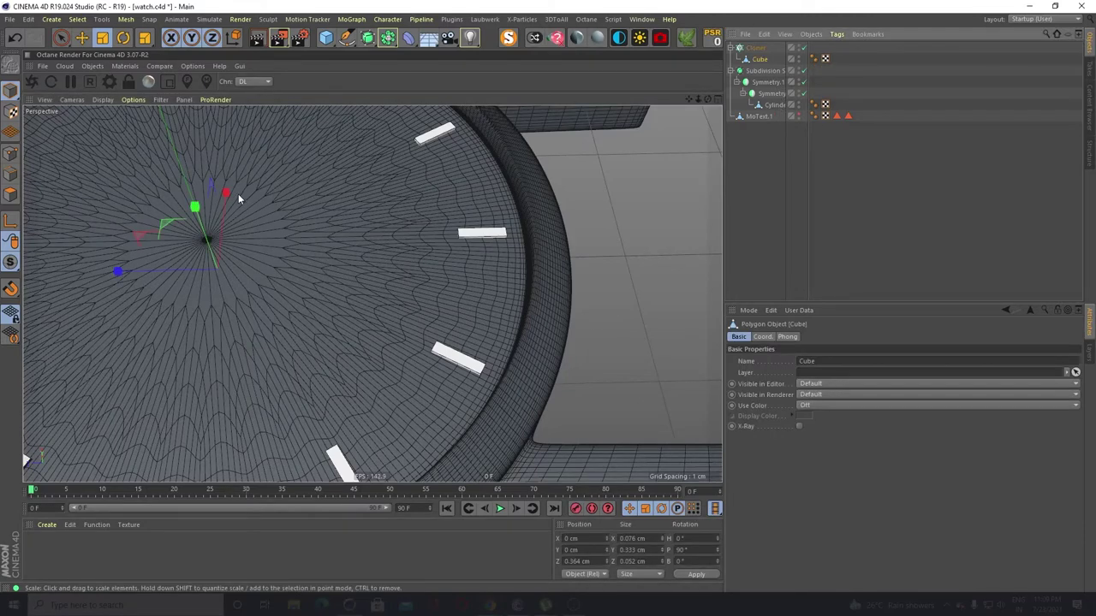
pyautogui.moveTo(227, 192); pyautogui.dragTo(195, 205)
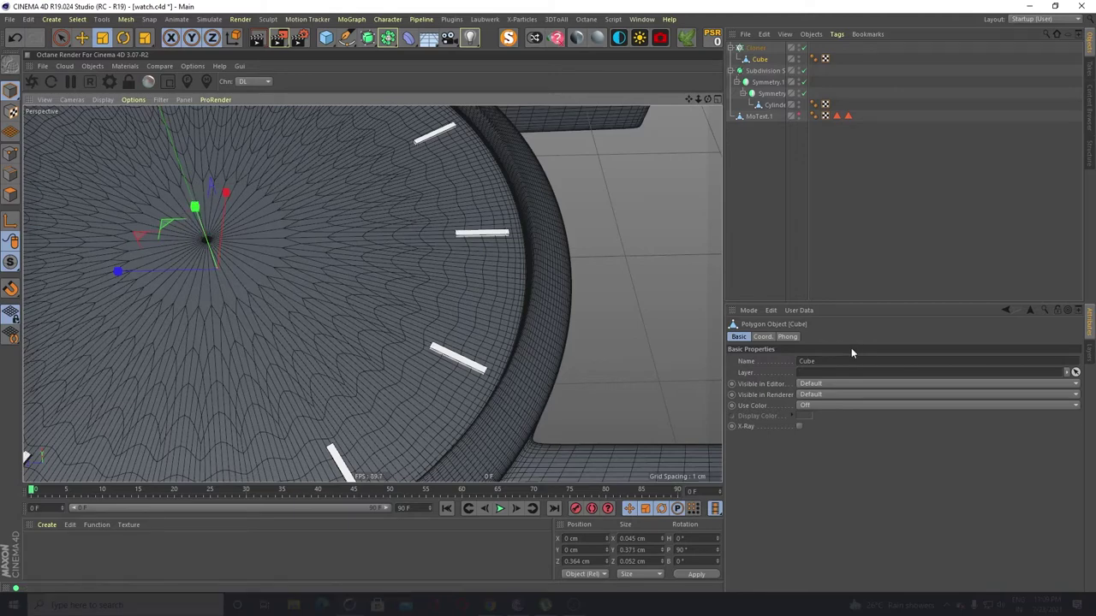
# Set the Cloner's radius to 1.95 cm to place the thinner bar markers nearer the rim
pyautogui.click(756, 48)
pyautogui.click(770, 423)
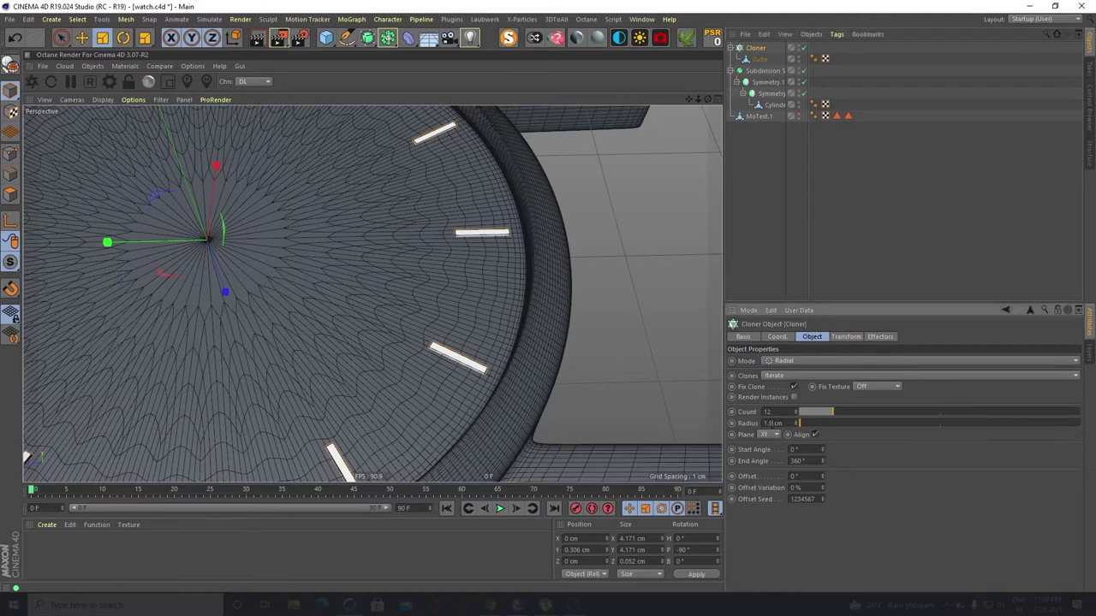
pyautogui.write('5')
pyautogui.press('Return')
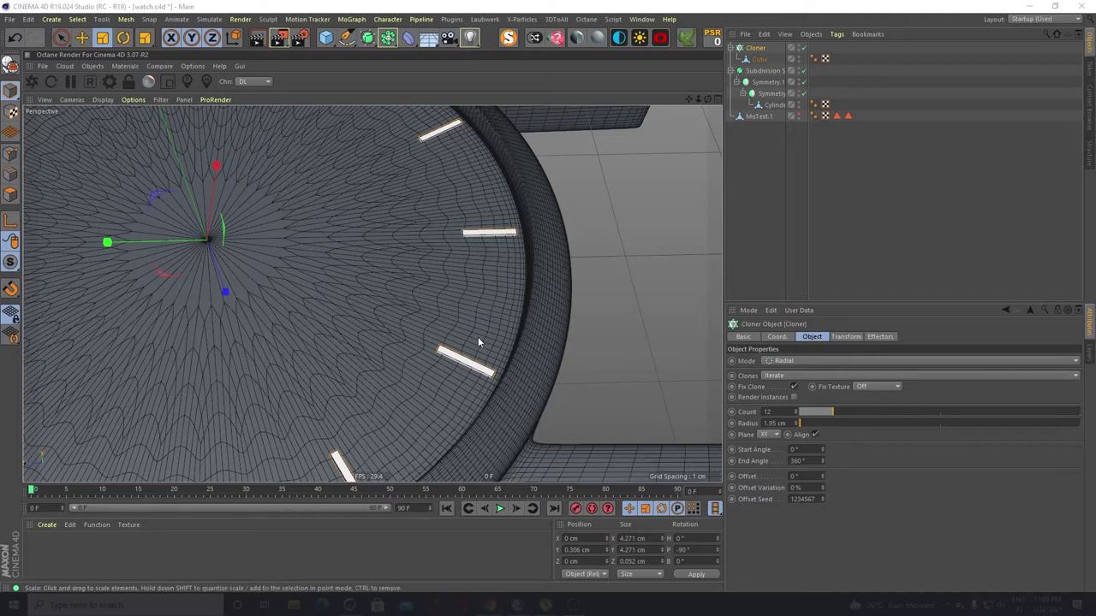
pyautogui.keyDown('alt'); pyautogui.moveTo(478, 336); pyautogui.dragTo(511, 327); pyautogui.keyUp('alt')
pyautogui.click(577, 235)
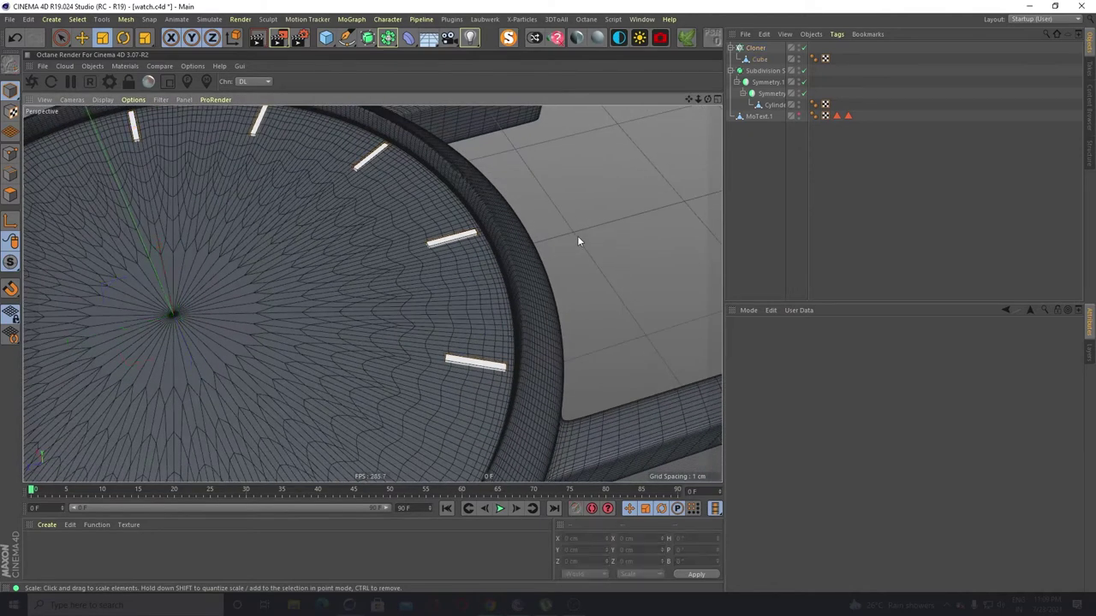
pyautogui.scroll(-6, 577, 236)
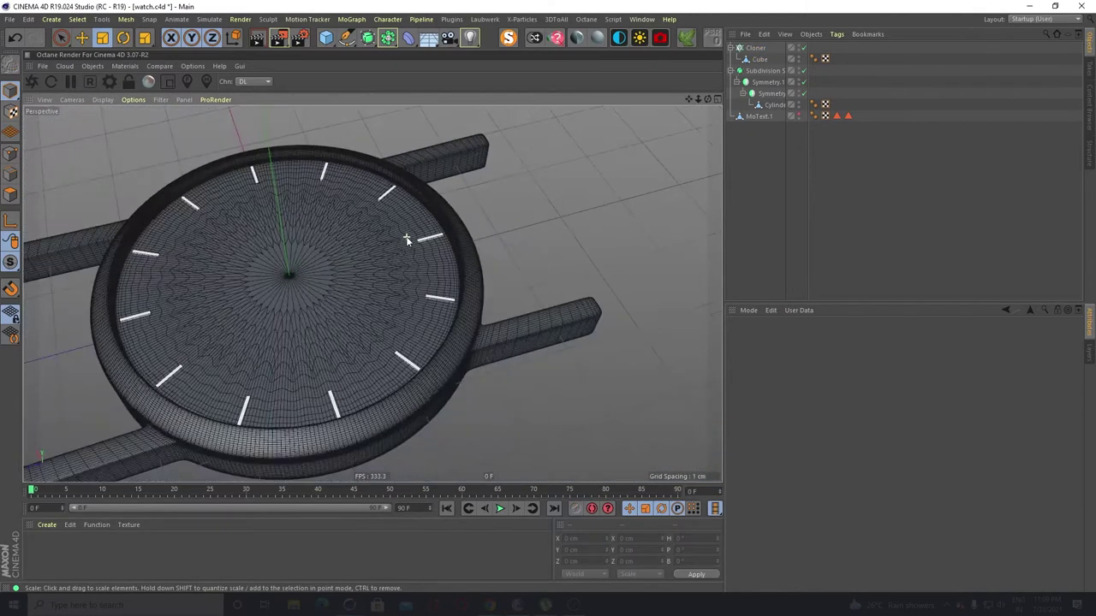
pyautogui.keyDown('alt'); pyautogui.moveTo(310, 304); pyautogui.dragTo(424, 324); pyautogui.keyUp('alt')
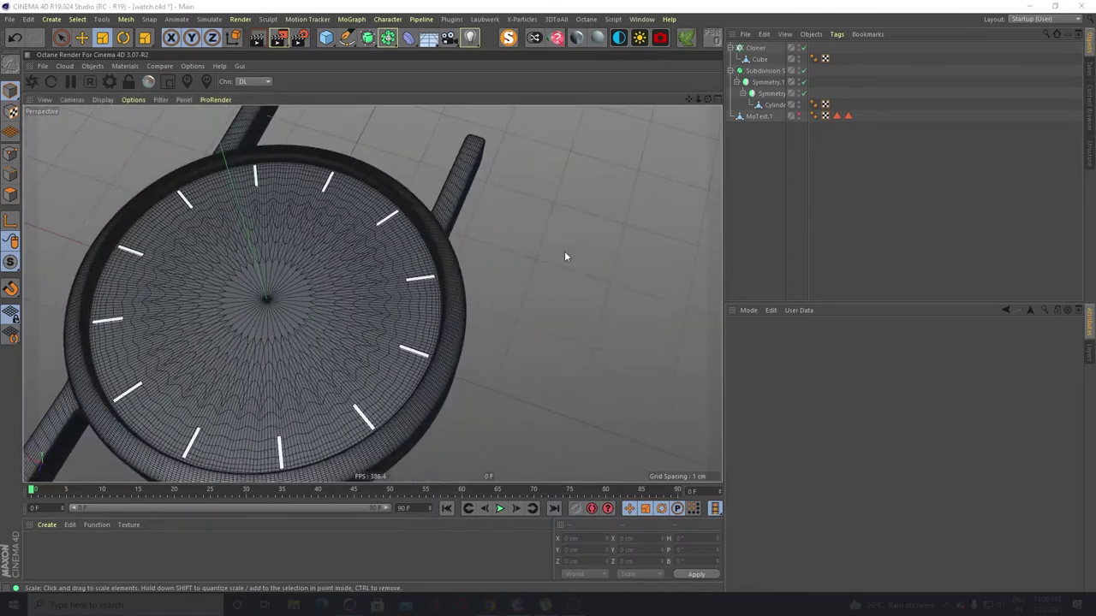
# Widen the cloned cube marker to about 0.08 cm in X
pyautogui.click(760, 59)
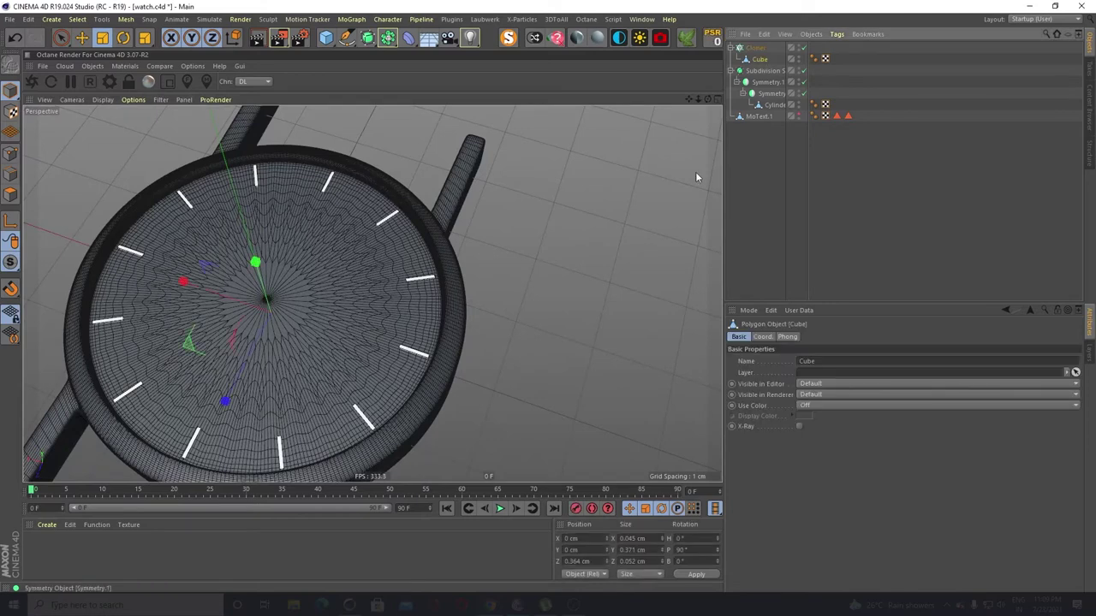
pyautogui.moveTo(189, 276)
pyautogui.mouseDown()
pyautogui.moveTo(196, 282)
pyautogui.moveTo(3, 334)
pyautogui.moveTo(47, 287)
pyautogui.moveTo(94, 304)
pyautogui.moveTo(176, 282)
pyautogui.mouseUp()
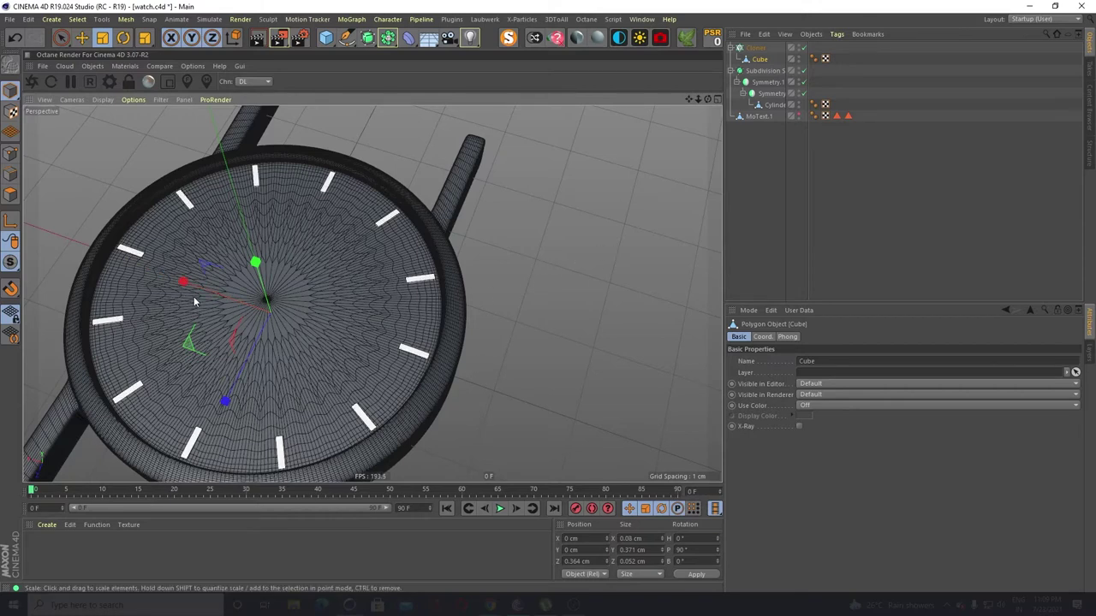
pyautogui.click(565, 354)
pyautogui.scroll(5, 439, 353)
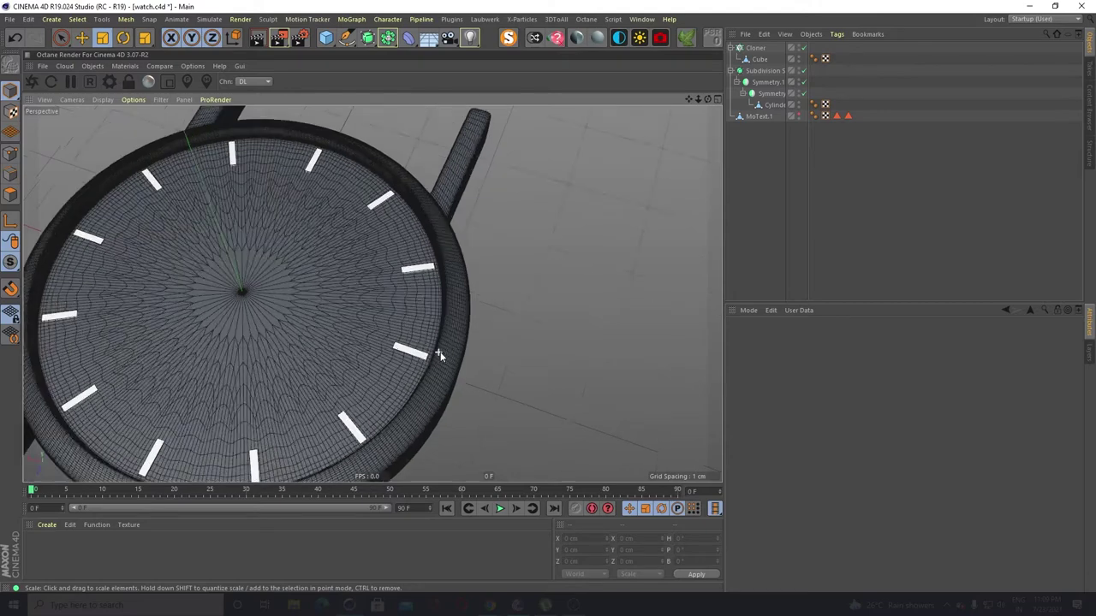
pyautogui.scroll(-4, 445, 345)
pyautogui.moveTo(445, 343)
pyautogui.keyDown('alt'); pyautogui.mouseDown()
pyautogui.moveTo(450, 353)
pyautogui.moveTo(465, 340)
pyautogui.mouseUp(); pyautogui.keyUp('alt')
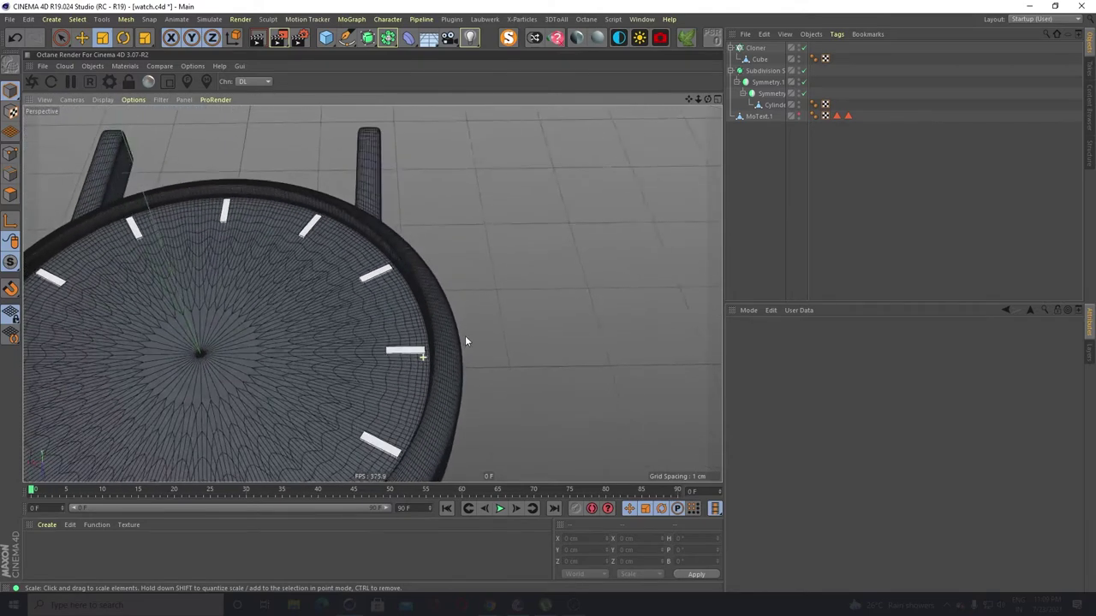
# Lengthen the cube marker to about 0.407 cm in Y
pyautogui.click(759, 59)
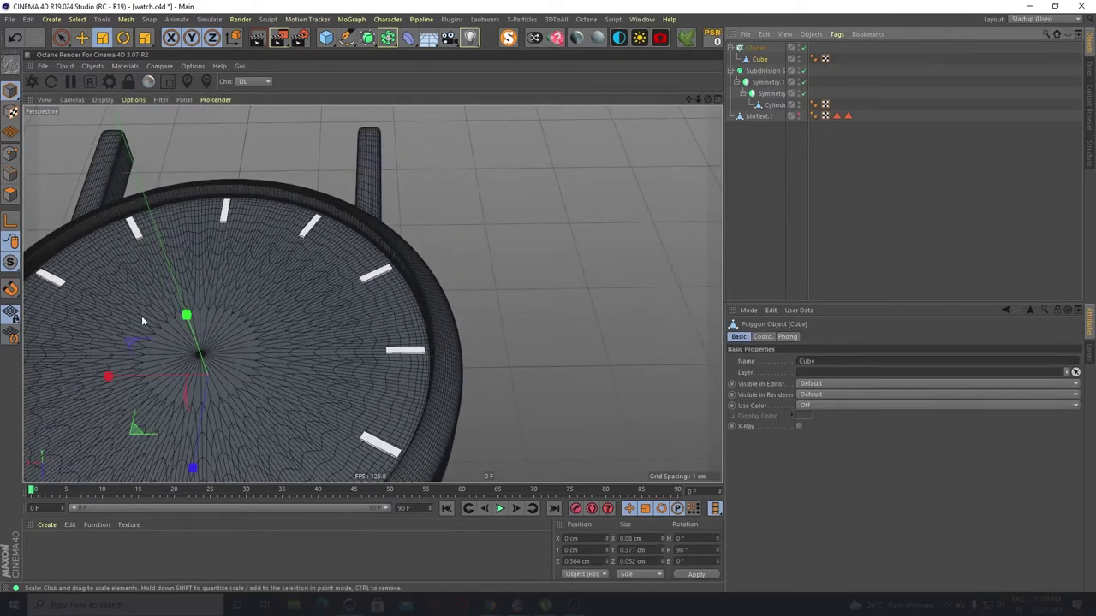
pyautogui.moveTo(186, 316); pyautogui.dragTo(184, 308)
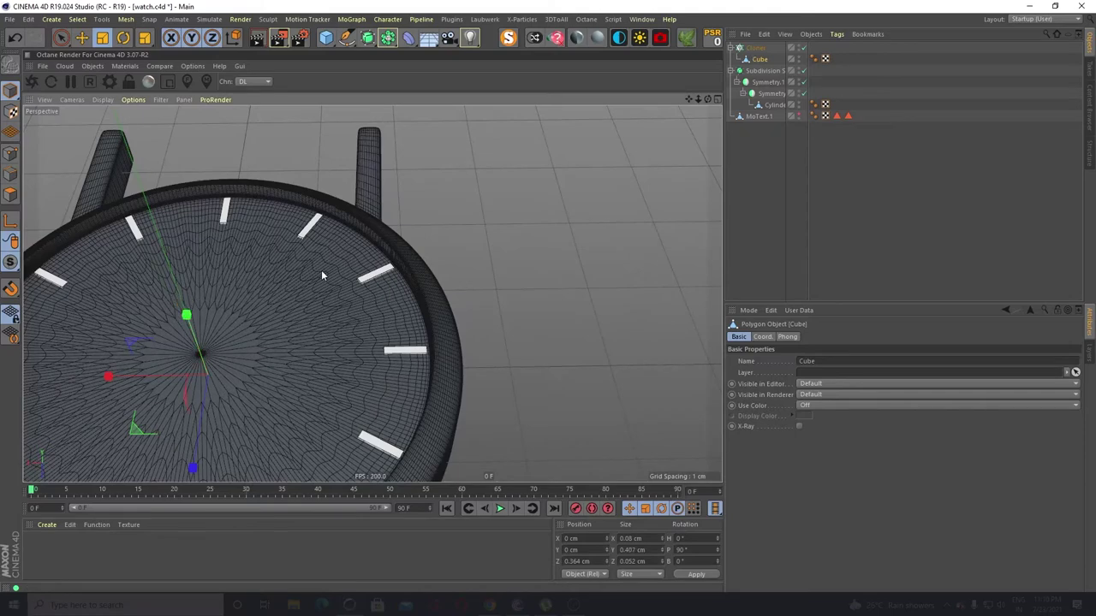
pyautogui.scroll(-3, 526, 217)
pyautogui.keyDown('alt'); pyautogui.moveTo(510, 244); pyautogui.dragTo(516, 291); pyautogui.keyUp('alt')
pyautogui.scroll(3, 516, 291)
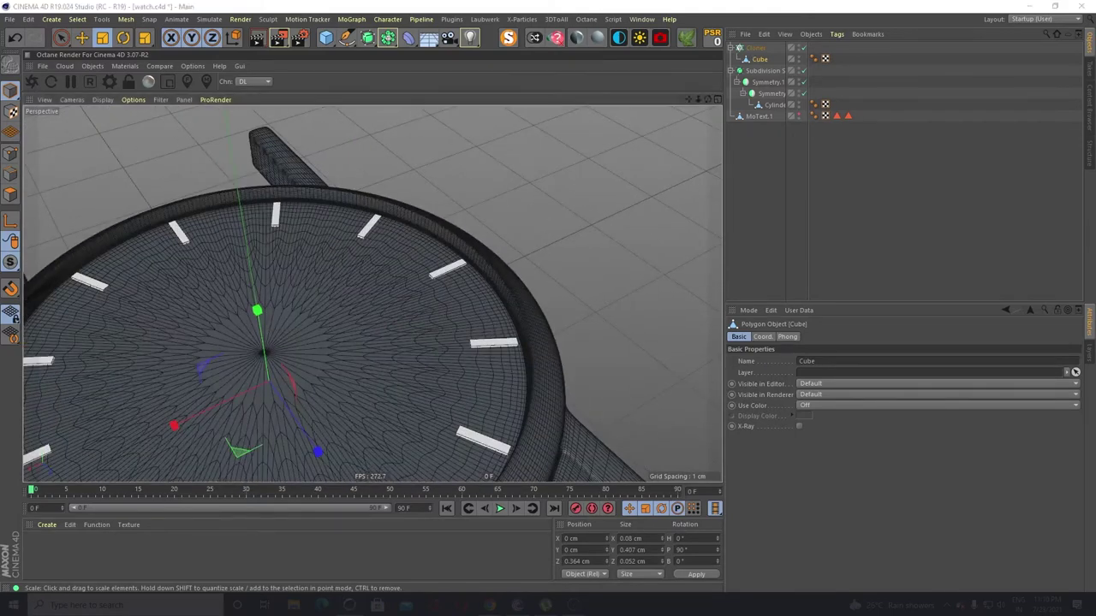
pyautogui.click(541, 213)
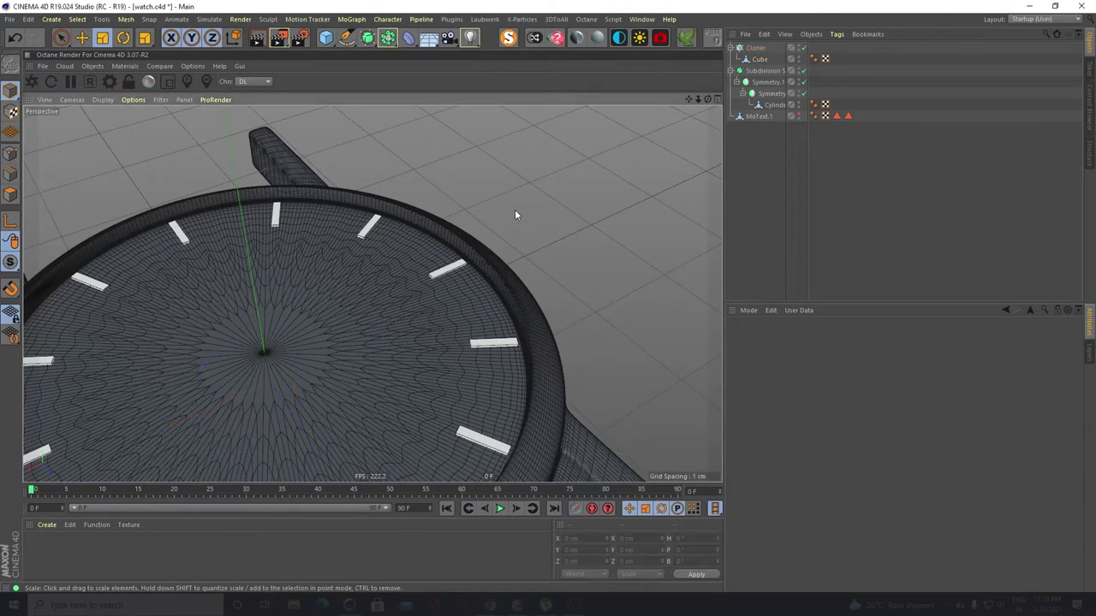
# Duplicate the Cloner that holds the bar markers and expand the copy to reach its cube
pyautogui.moveTo(759, 59); pyautogui.dragTo(758, 44)
pyautogui.click(762, 48)
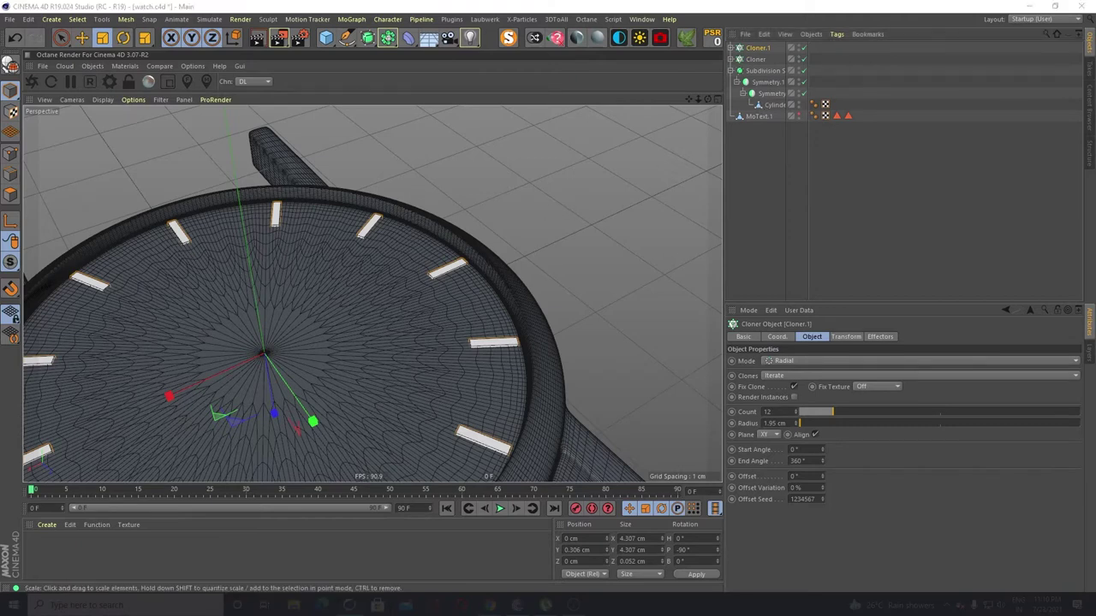
pyautogui.click(733, 48)
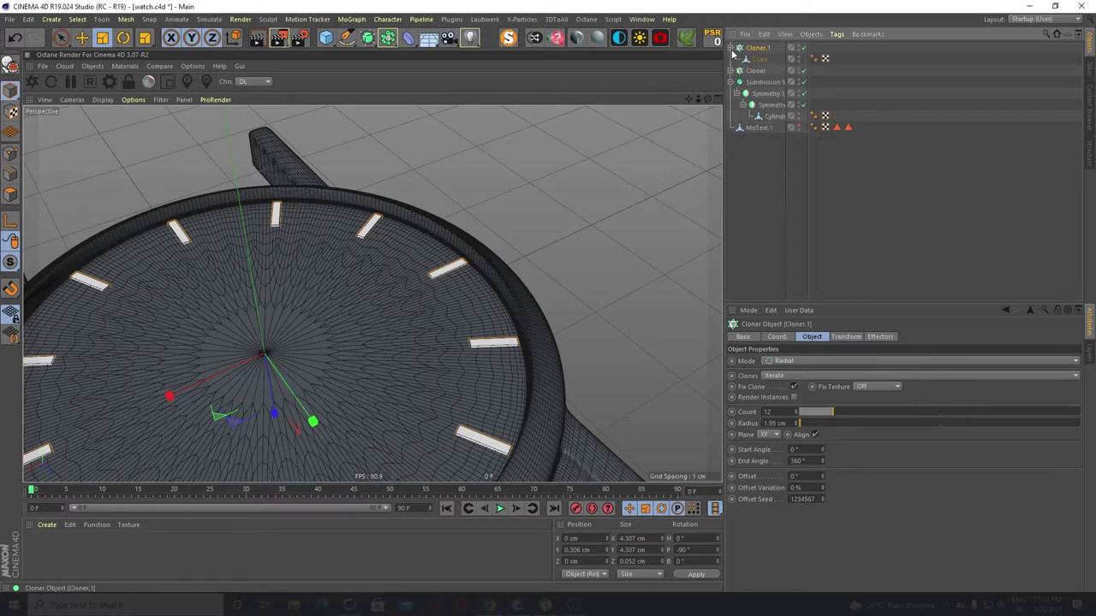
pyautogui.click(760, 59)
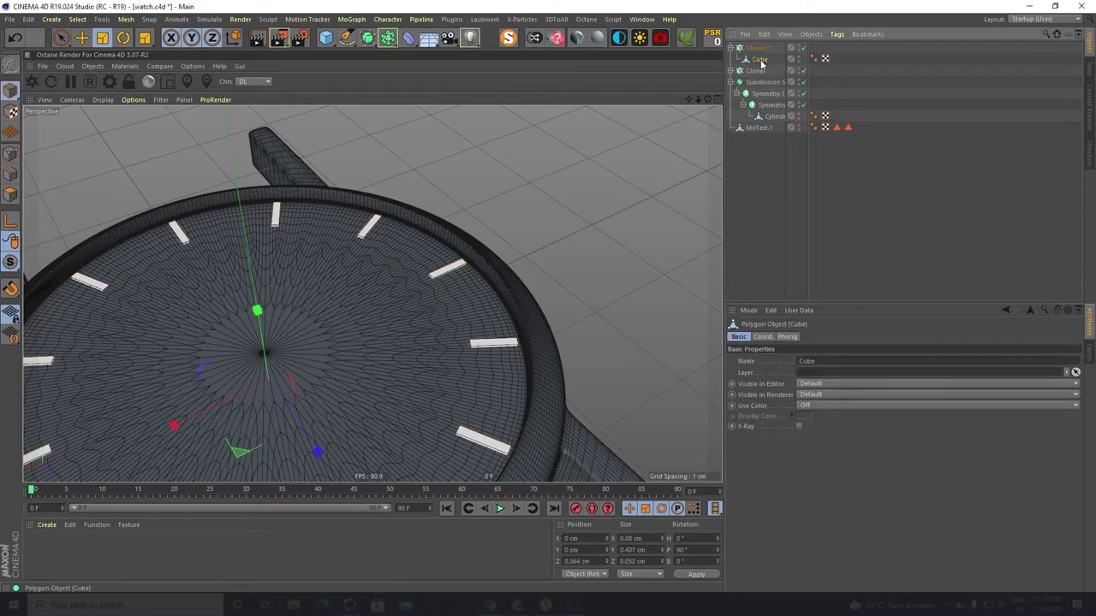
# Add a Sphere primitive and make it a child of the duplicated Cloner
pyautogui.click(327, 38)
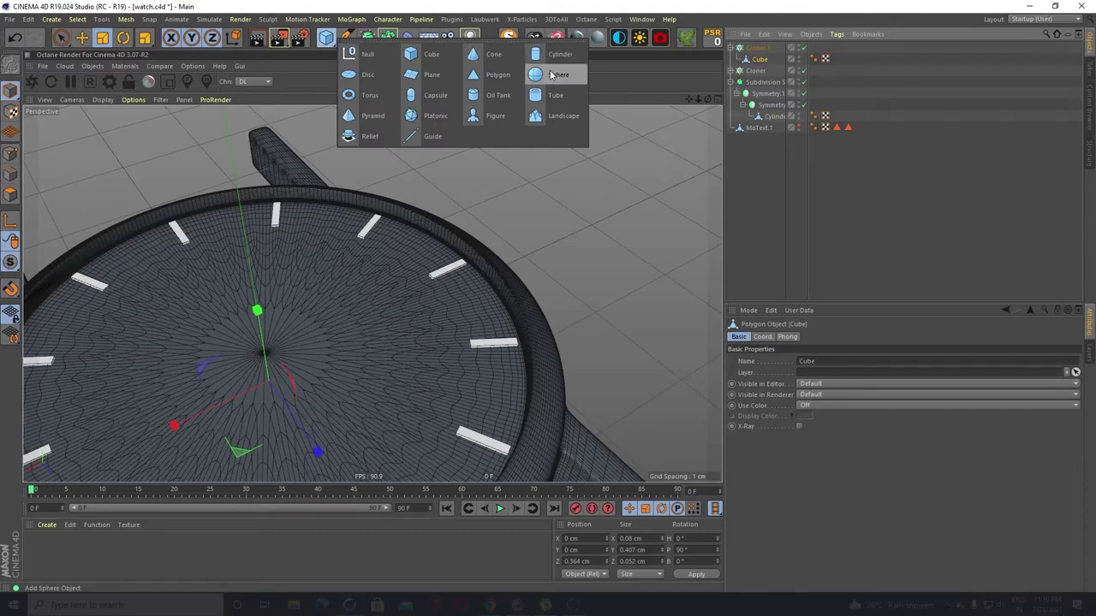
pyautogui.click(553, 76)
pyautogui.moveTo(756, 48); pyautogui.dragTo(759, 68)
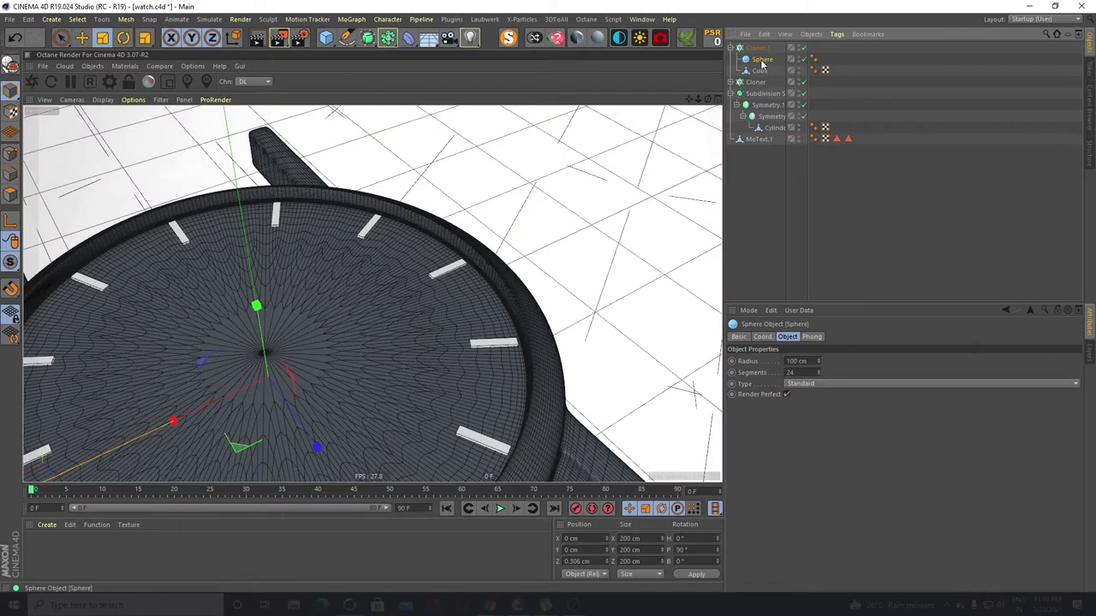
pyautogui.click(761, 72)
pyautogui.click(760, 60)
# Try radii of 1 cm, 0.01 cm and 0.05 cm for the cloned sphere
pyautogui.doubleClick(790, 361)
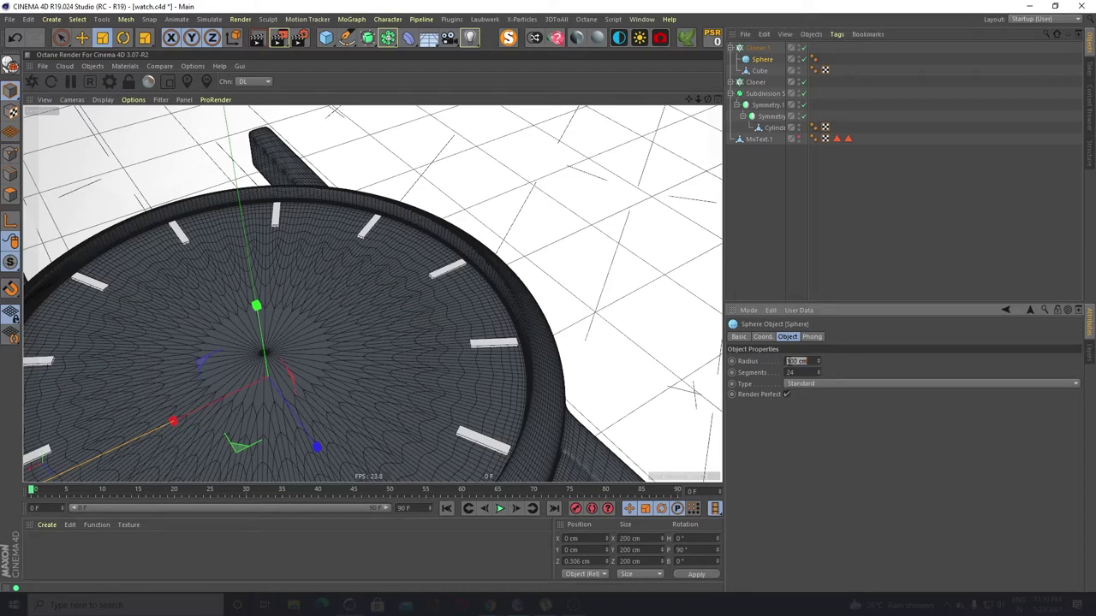
pyautogui.write('1')
pyautogui.press('Return')
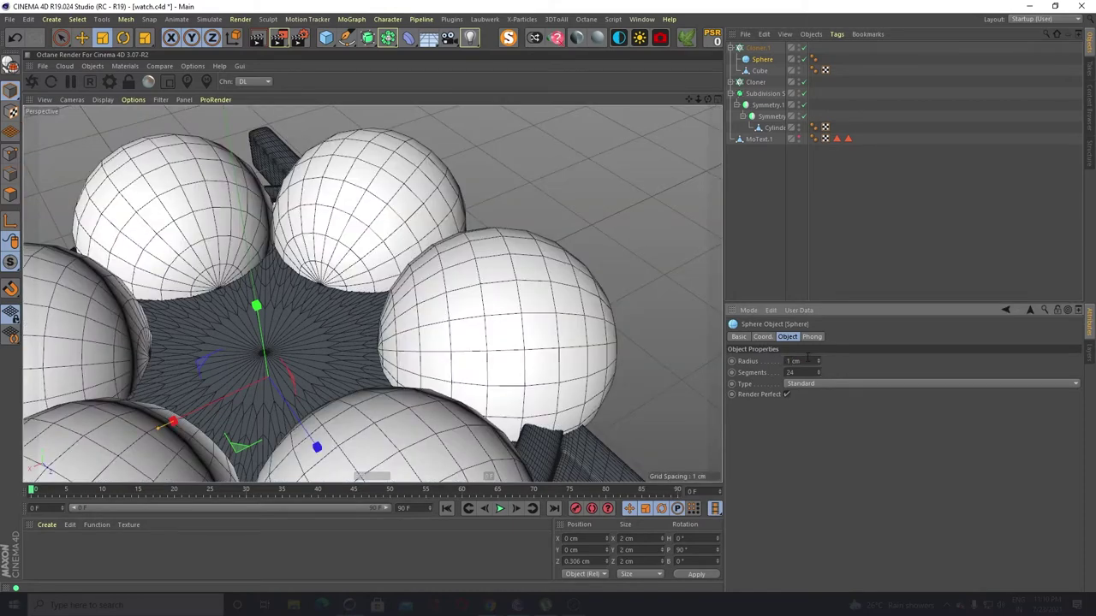
pyautogui.click(819, 362)
pyautogui.click(820, 360)
pyautogui.click(795, 361)
pyautogui.write('0.01')
pyautogui.press('Return')
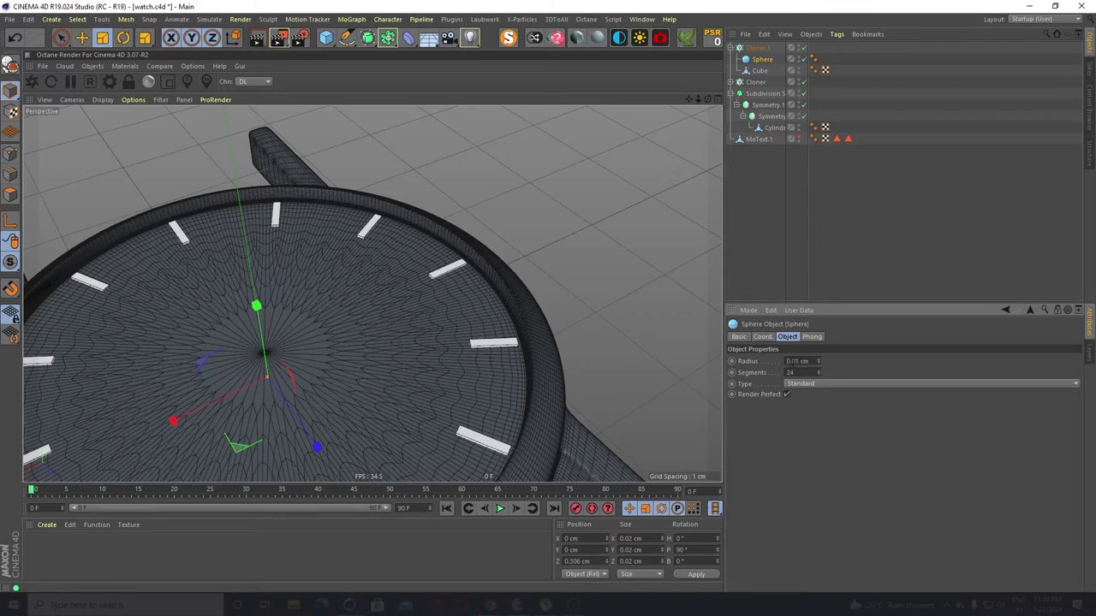
pyautogui.click(797, 361)
pyautogui.write('0.05')
pyautogui.press('Return')
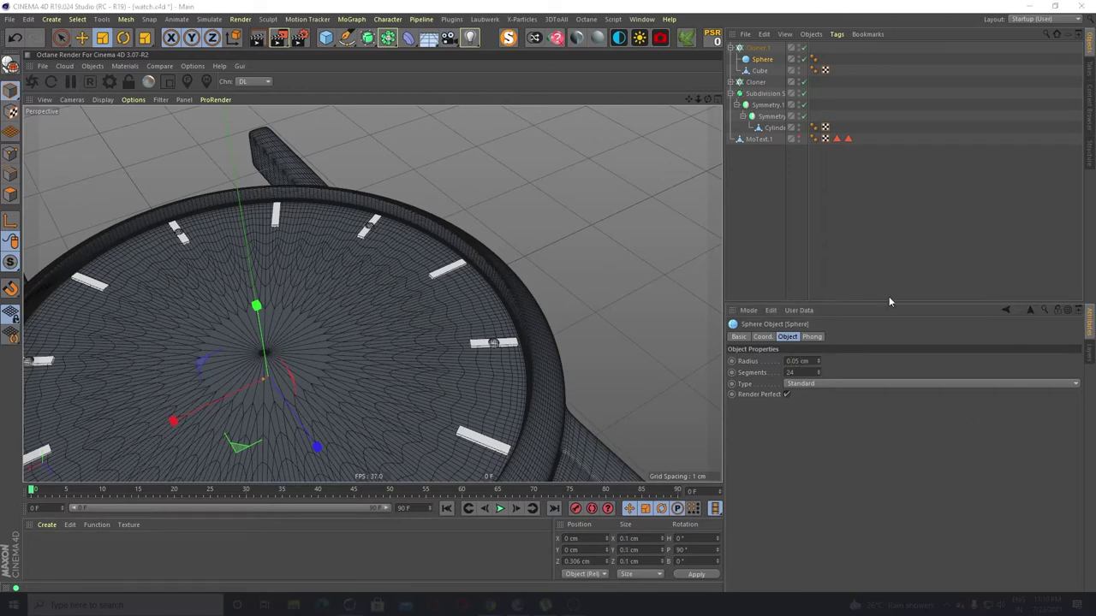
# Set the cloned sphere's radius to 0.03 cm
pyautogui.doubleClick(800, 360)
pyautogui.write('0')
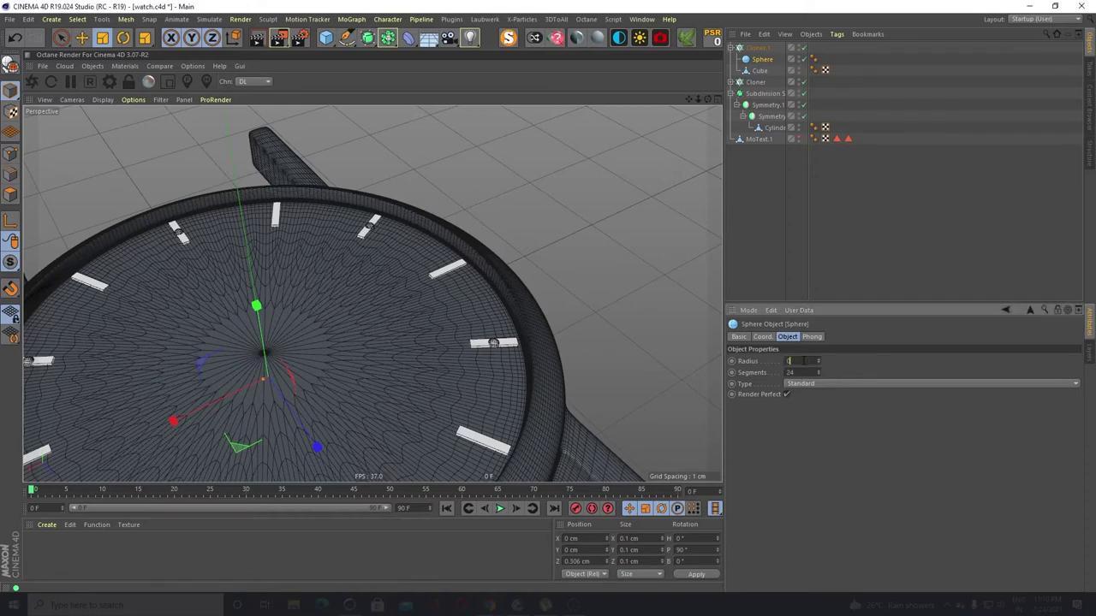
pyautogui.write('.03')
pyautogui.press('Return')
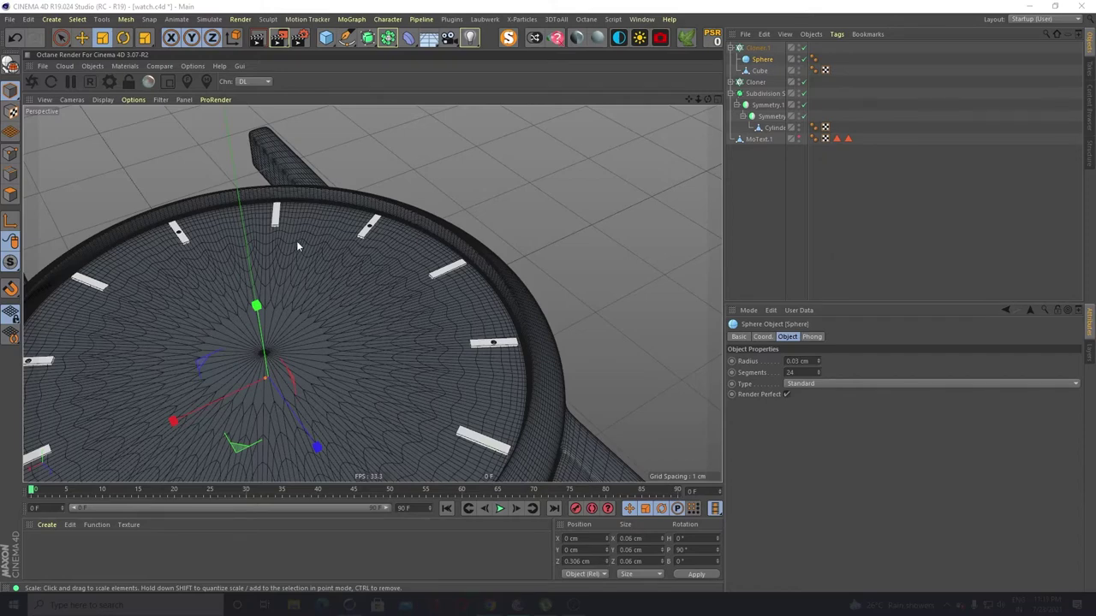
# Delete the cube from the duplicated Cloner, leaving the sphere as its only child
pyautogui.keyDown('alt'); pyautogui.moveTo(299, 244); pyautogui.dragTo(472, 177); pyautogui.keyUp('alt')
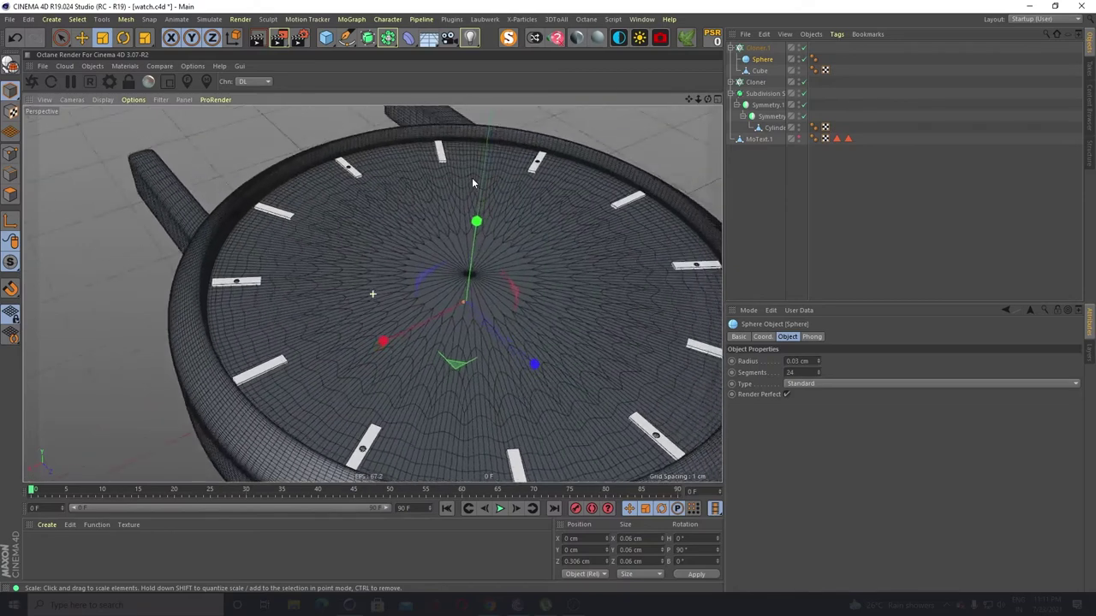
pyautogui.click(756, 75)
pyautogui.press('Delete')
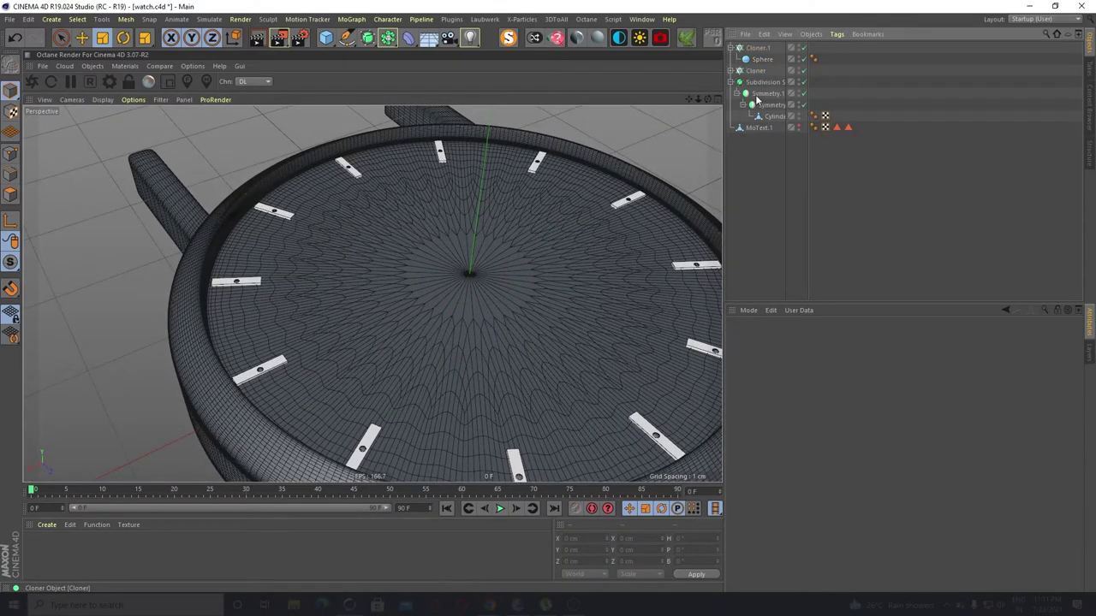
# Try a radius of 0.04 cm for the sphere on the bar markers
pyautogui.keyDown('alt'); pyautogui.moveTo(604, 283); pyautogui.dragTo(634, 363); pyautogui.keyUp('alt')
pyautogui.keyDown('alt'); pyautogui.moveTo(635, 364); pyautogui.dragTo(477, 215, button='middle'); pyautogui.keyUp('alt')
pyautogui.scroll(4, 563, 262)
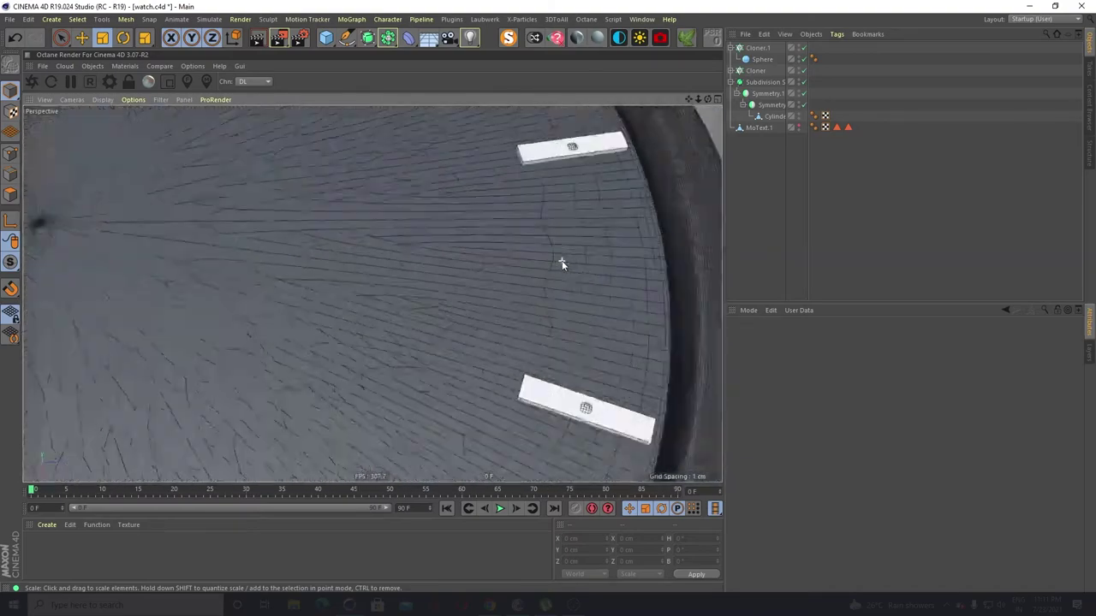
pyautogui.keyDown('alt'); pyautogui.moveTo(599, 385); pyautogui.dragTo(563, 304, button='middle'); pyautogui.keyUp('alt')
pyautogui.scroll(2, 562, 298)
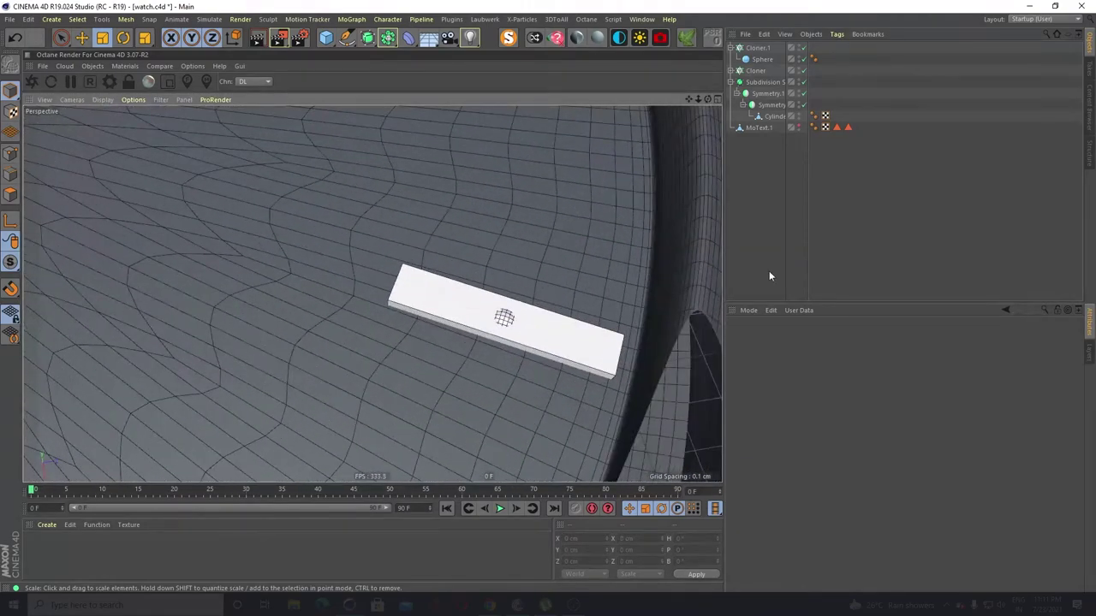
pyautogui.click(764, 59)
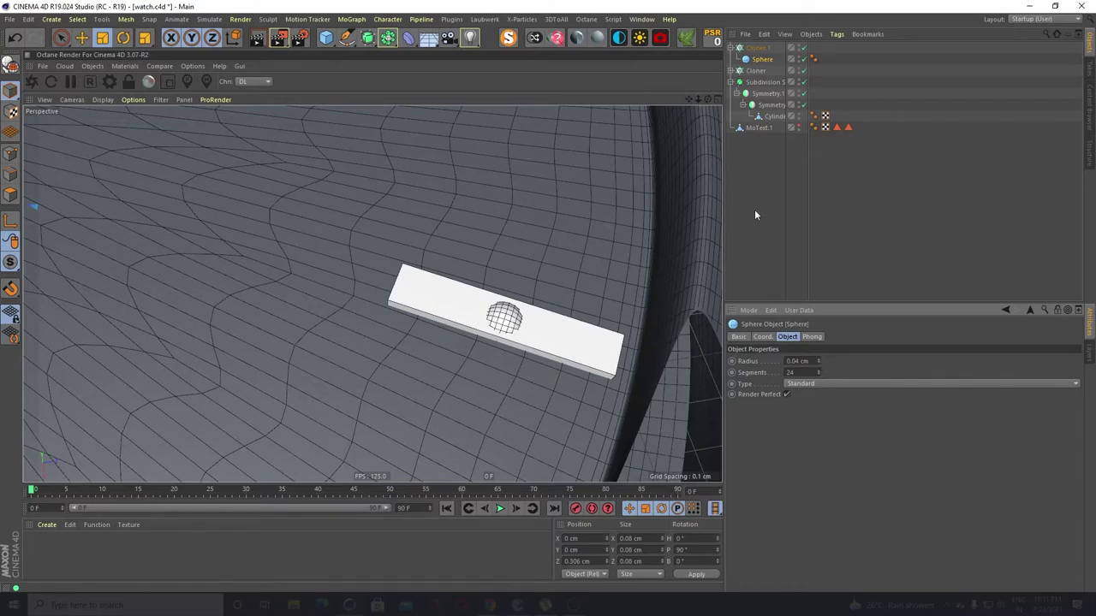
# Narrow the cube marker in the original Cloner to about 0.073 cm in X
pyautogui.click(734, 71)
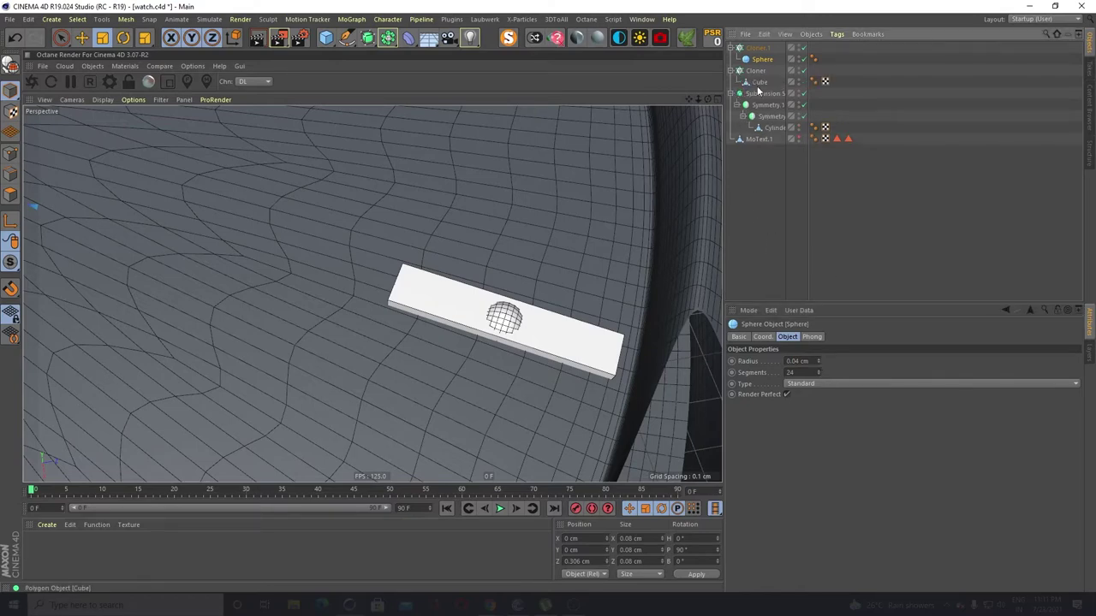
pyautogui.click(760, 81)
pyautogui.scroll(-3, 492, 262)
pyautogui.keyDown('alt'); pyautogui.moveTo(428, 351); pyautogui.dragTo(420, 321); pyautogui.keyUp('alt')
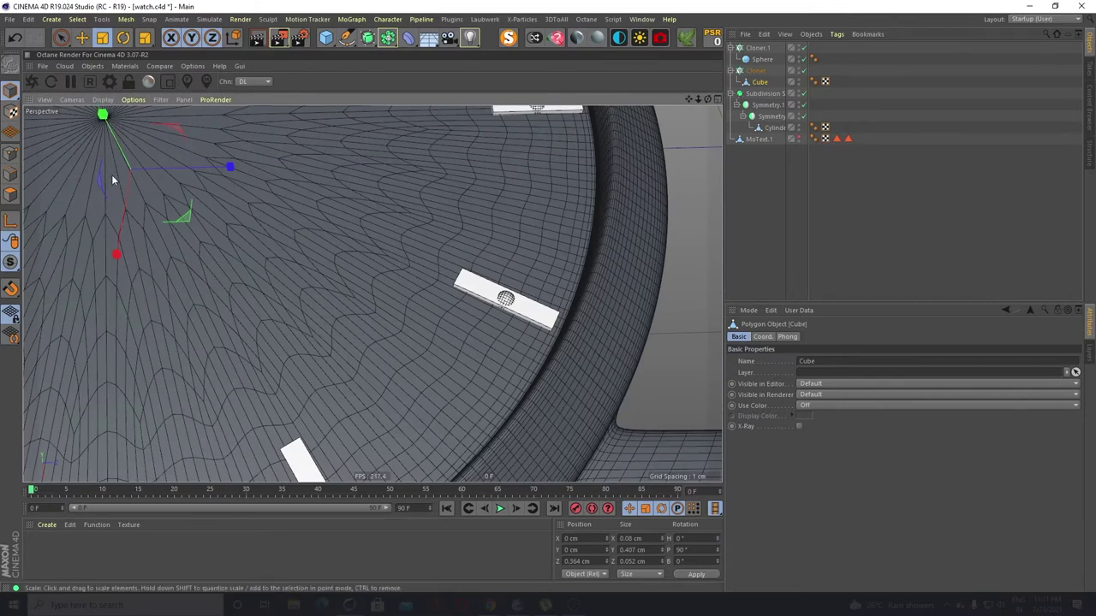
pyautogui.moveTo(229, 167); pyautogui.dragTo(229, 168)
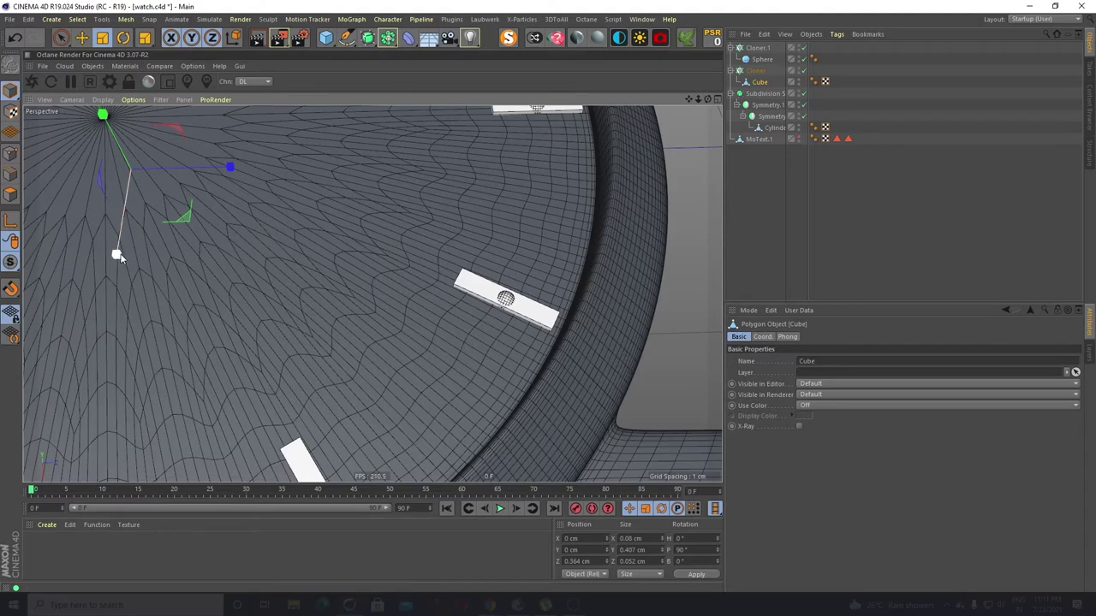
pyautogui.moveTo(117, 253)
pyautogui.mouseDown()
pyautogui.moveTo(169, 232)
pyautogui.moveTo(142, 248)
pyautogui.mouseUp()
pyautogui.moveTo(316, 254)
pyautogui.keyDown('alt'); pyautogui.mouseDown()
pyautogui.moveTo(283, 276)
pyautogui.moveTo(213, 245)
pyautogui.moveTo(188, 218)
pyautogui.moveTo(157, 221)
pyautogui.moveTo(165, 212)
pyautogui.moveTo(257, 220)
pyautogui.mouseUp(); pyautogui.keyUp('alt')
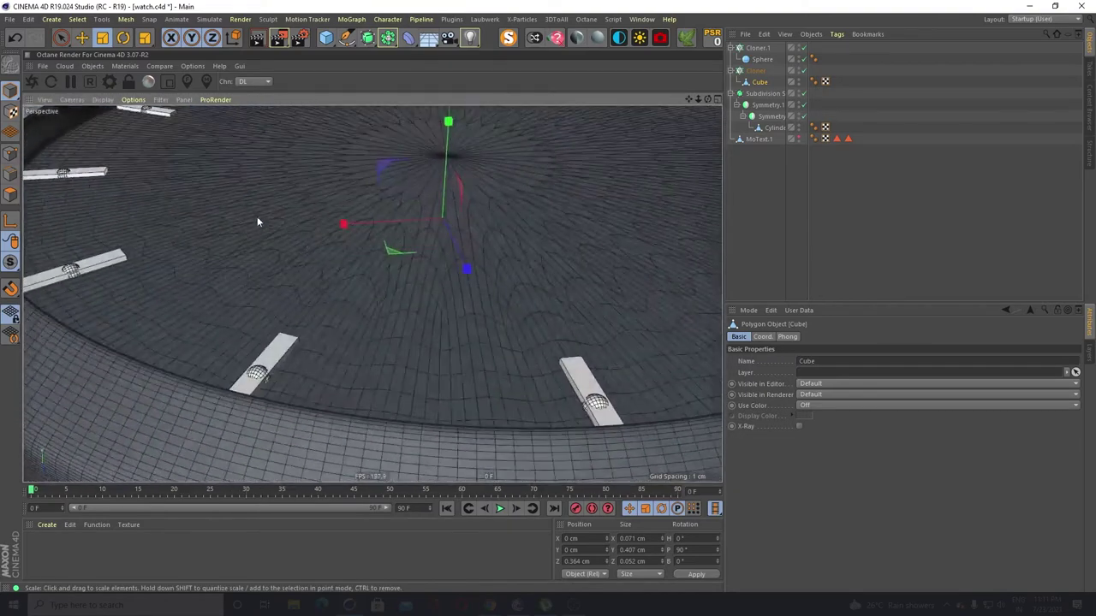
pyautogui.moveTo(349, 226)
pyautogui.mouseDown()
pyautogui.moveTo(332, 231)
pyautogui.moveTo(347, 237)
pyautogui.mouseUp()
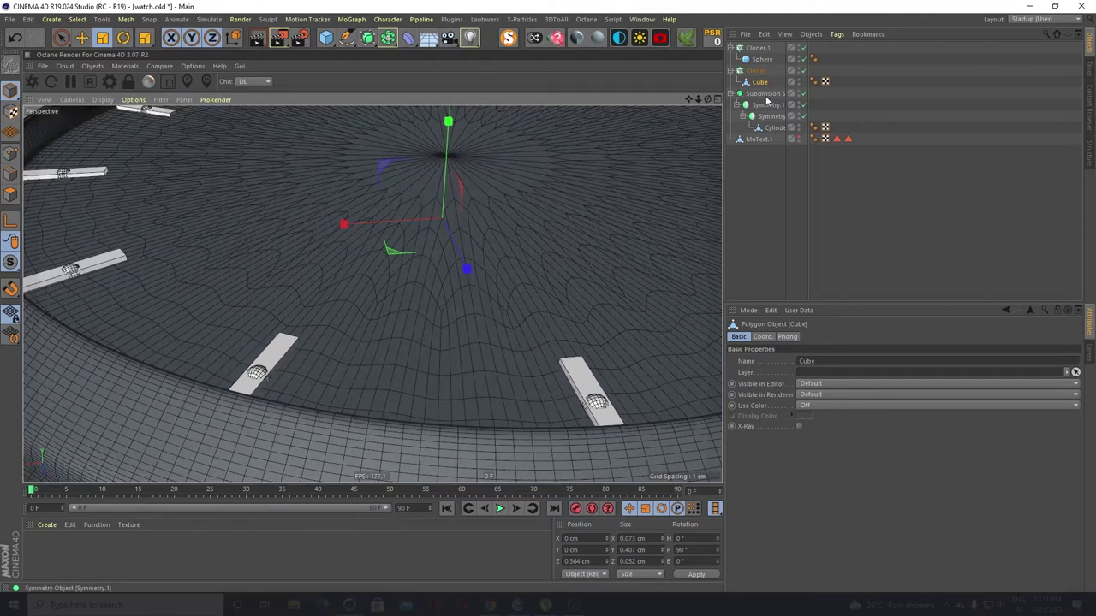
# Reduce the radius of the sphere in the duplicated Cloner to 0.03 cm
pyautogui.click(762, 59)
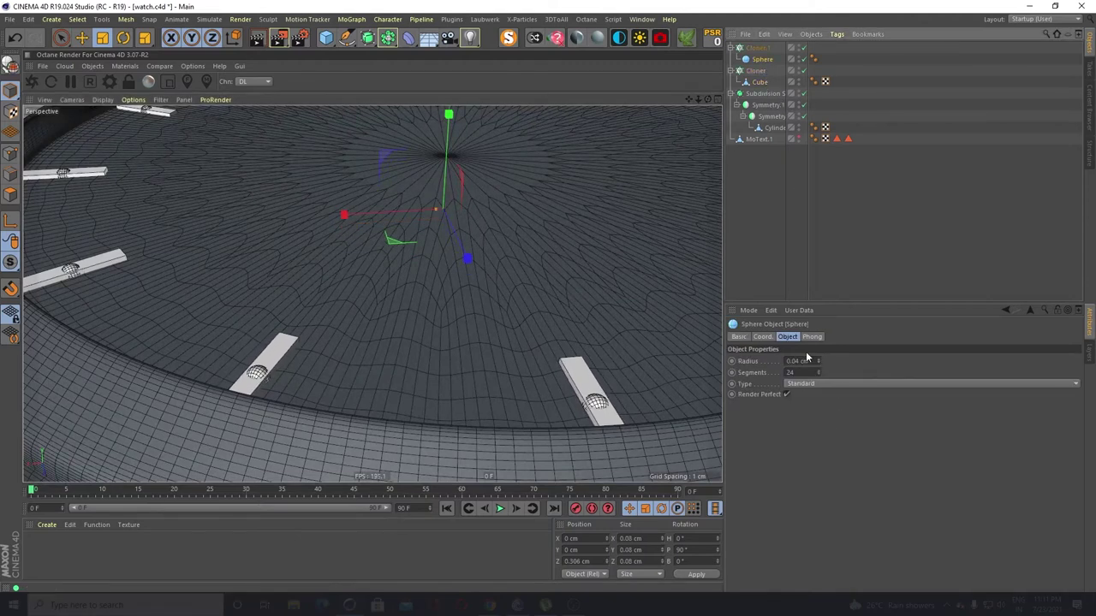
pyautogui.click(803, 361)
pyautogui.press('BackSpace')
pyautogui.write('3')
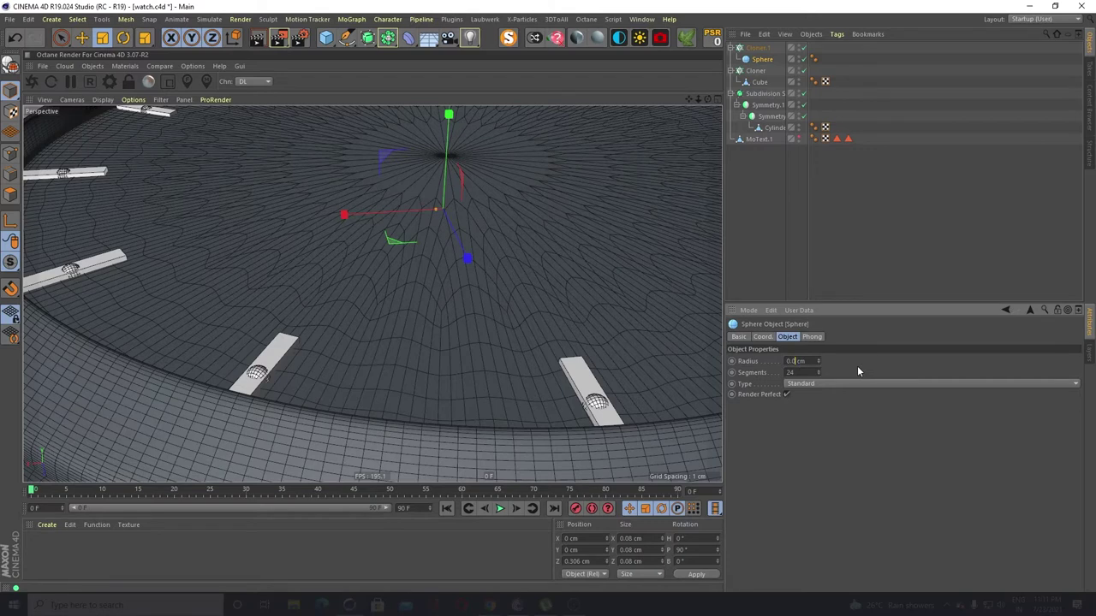
pyautogui.press('Return')
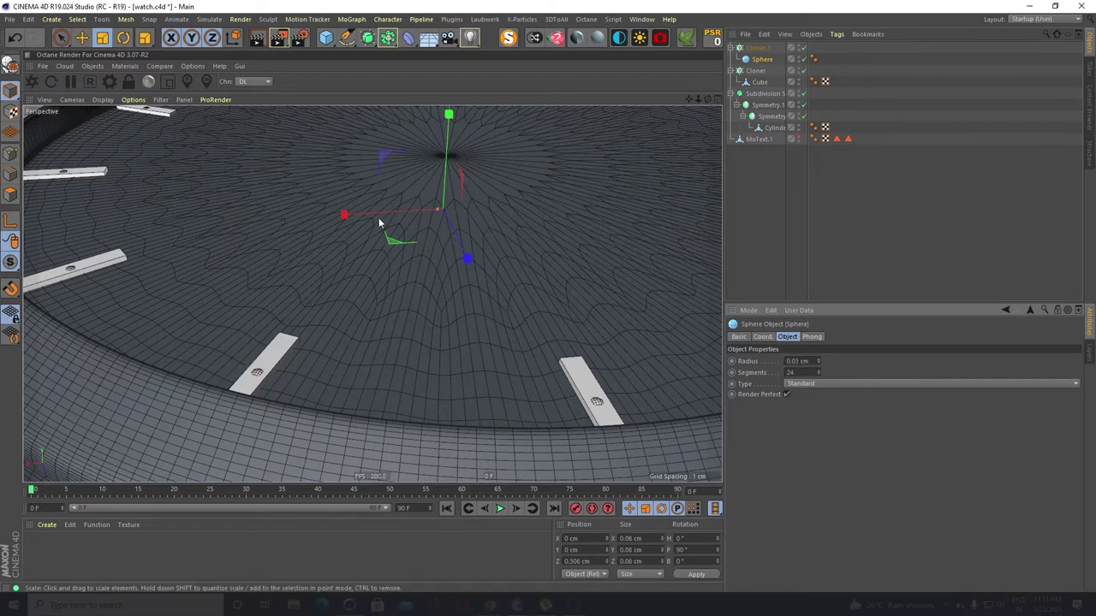
# Narrow the original Cloner's cube marker further to about 0.065 cm in X and inspect the markers around the dial
pyautogui.moveTo(465, 259)
pyautogui.mouseDown()
pyautogui.moveTo(457, 250)
pyautogui.moveTo(465, 259)
pyautogui.mouseUp()
pyautogui.hotkey('ctrl', 'z')
pyautogui.click(759, 81)
pyautogui.moveTo(343, 225)
pyautogui.mouseDown()
pyautogui.moveTo(392, 225)
pyautogui.moveTo(359, 223)
pyautogui.mouseUp()
pyautogui.moveTo(337, 303)
pyautogui.keyDown('alt'); pyautogui.mouseDown()
pyautogui.moveTo(285, 315)
pyautogui.moveTo(250, 265)
pyautogui.moveTo(473, 266)
pyautogui.moveTo(591, 282)
pyautogui.mouseUp(); pyautogui.keyUp('alt')
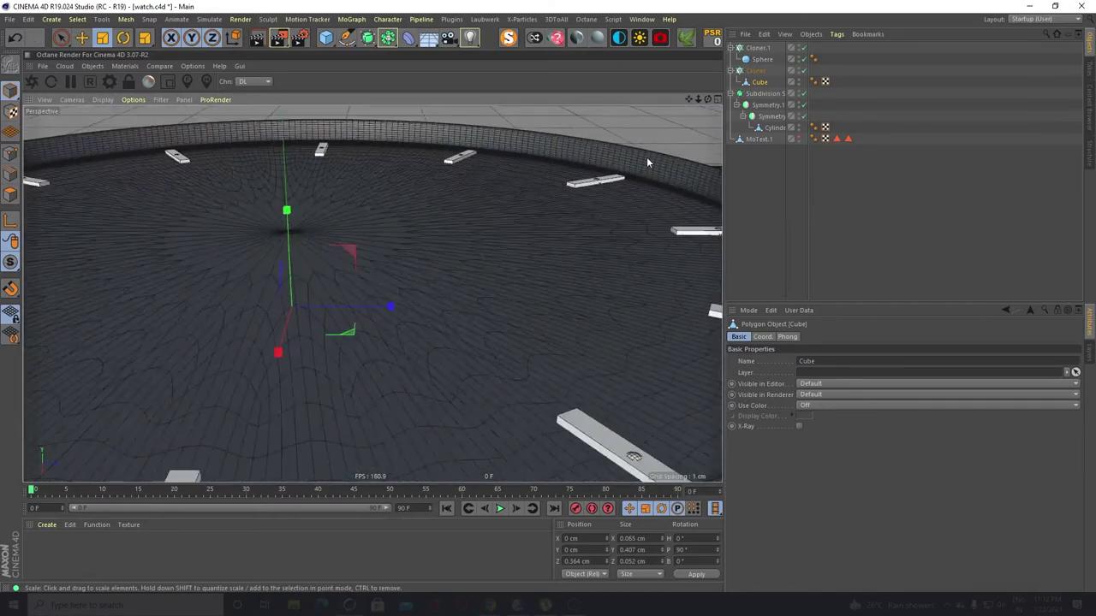
pyautogui.click(671, 112)
pyautogui.keyDown('alt'); pyautogui.moveTo(572, 182); pyautogui.dragTo(448, 229, button='right'); pyautogui.keyUp('alt')
pyautogui.keyDown('alt'); pyautogui.moveTo(446, 233); pyautogui.dragTo(430, 270); pyautogui.keyUp('alt')
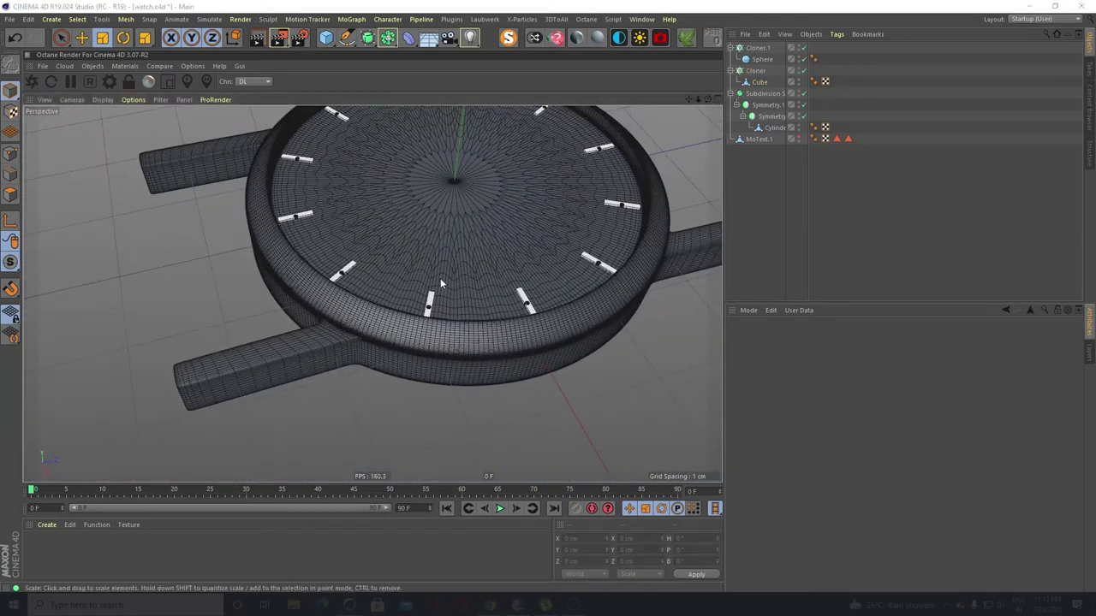
pyautogui.scroll(10, 510, 241)
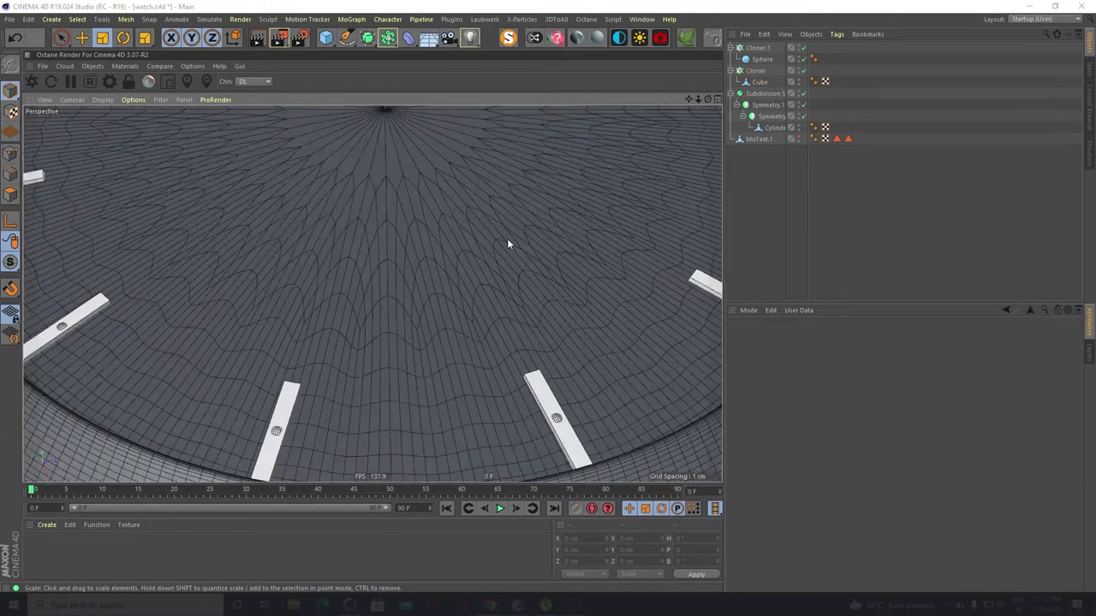
# Set the sphere Cloner's count to 60 so the spheres form a minute track around the dial
pyautogui.click(399, 213)
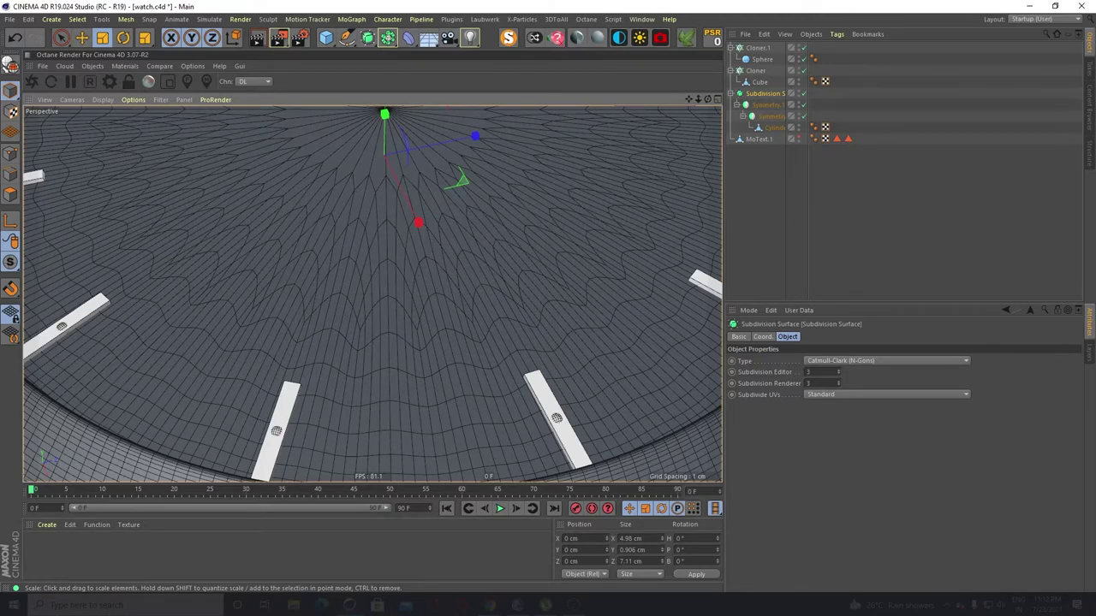
pyautogui.click(756, 48)
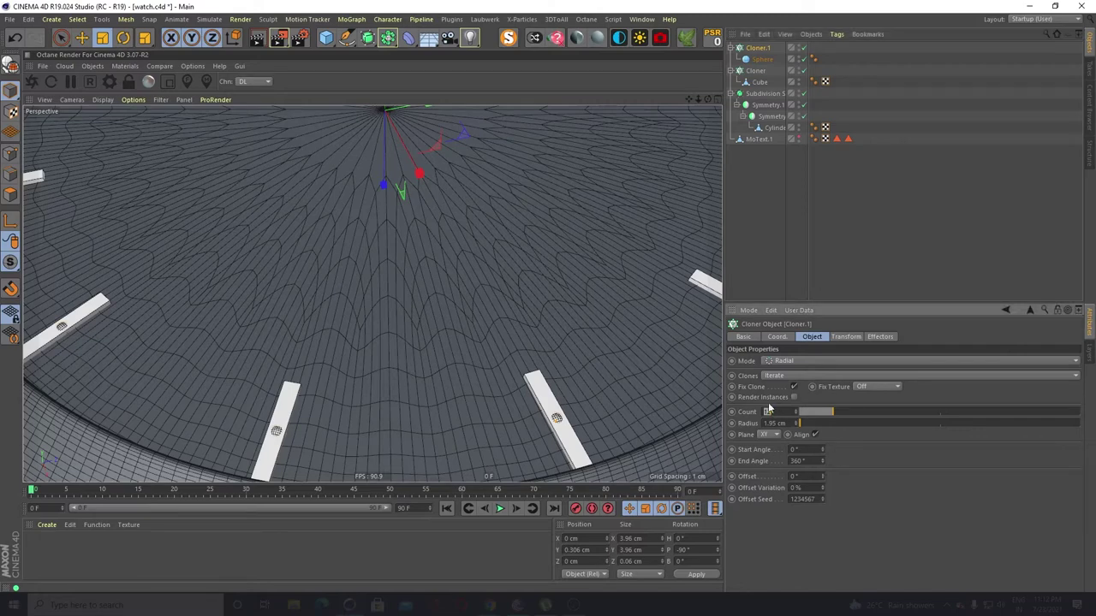
pyautogui.scroll(-6, 333, 203)
pyautogui.keyDown('alt'); pyautogui.moveTo(378, 290); pyautogui.dragTo(452, 260); pyautogui.keyUp('alt')
pyautogui.keyDown('alt'); pyautogui.moveTo(419, 267); pyautogui.dragTo(441, 286, button='middle'); pyautogui.keyUp('alt')
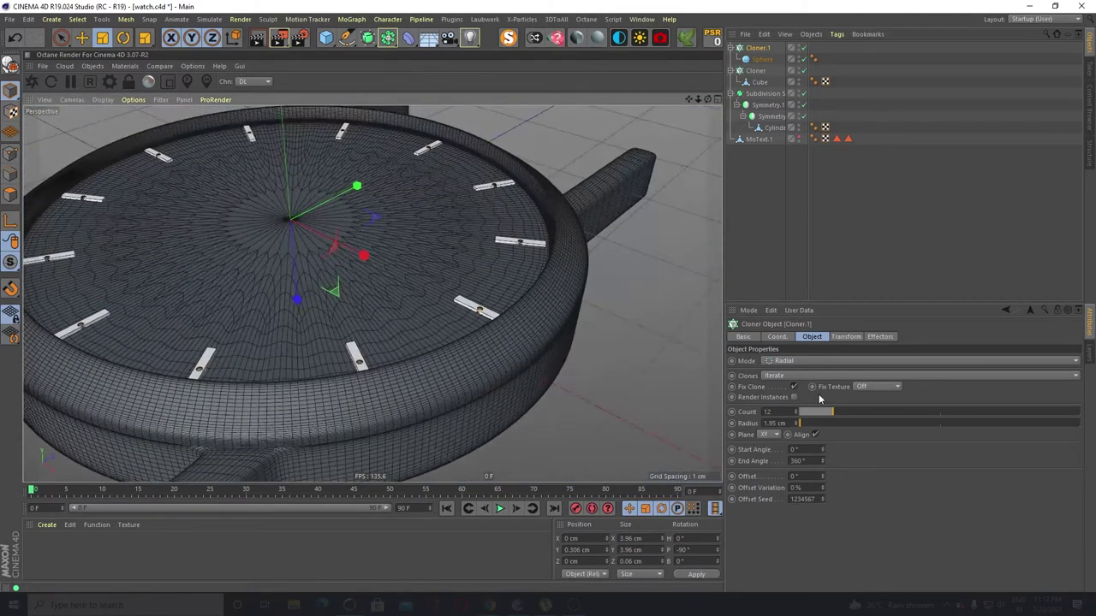
pyautogui.press('0')
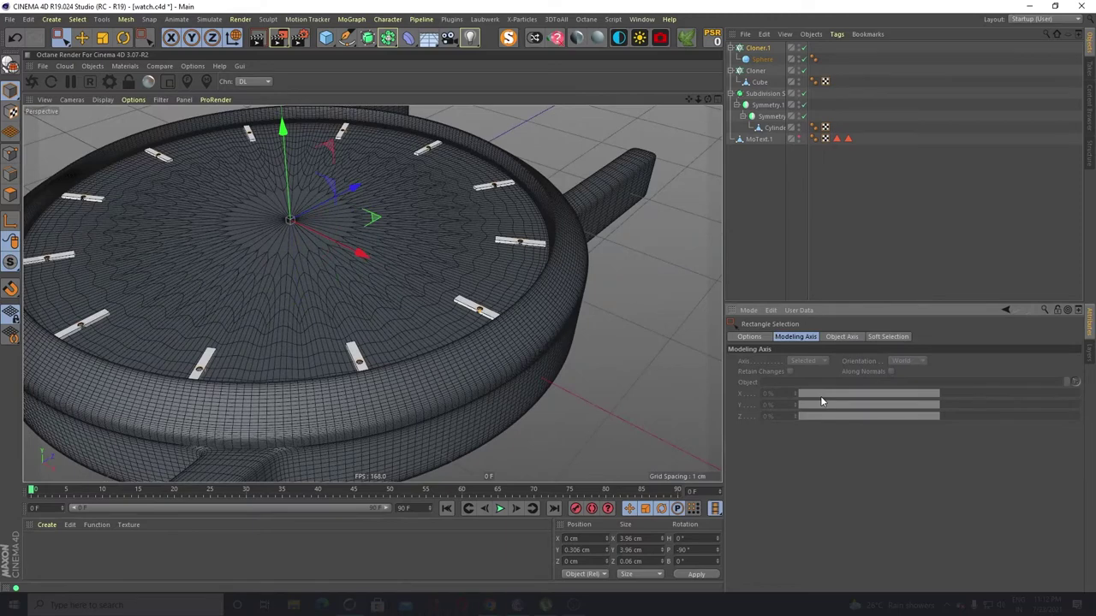
pyautogui.click(761, 58)
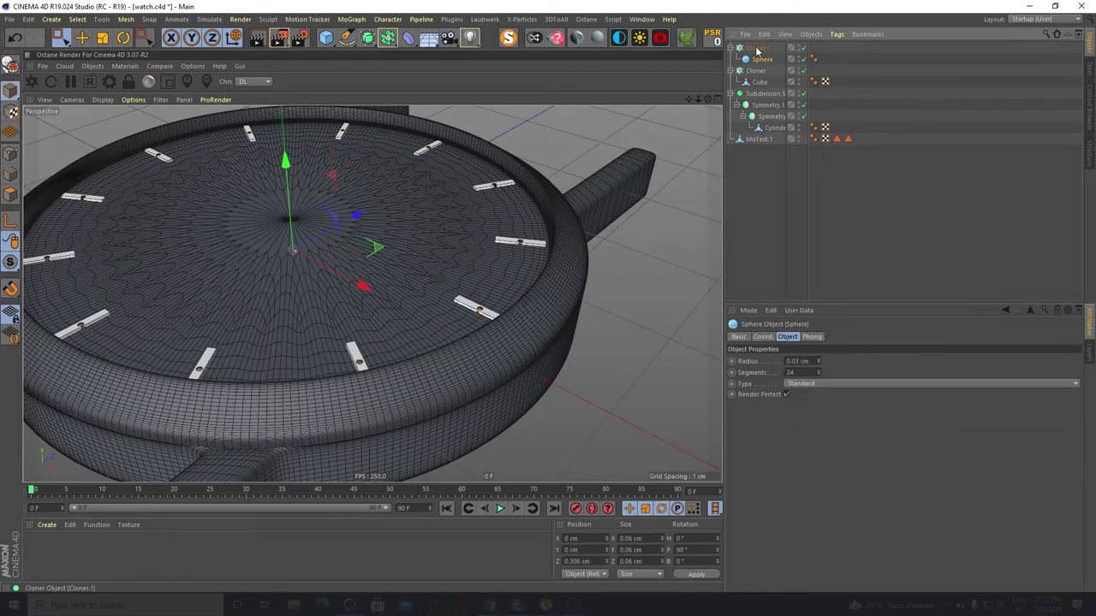
pyautogui.click(756, 48)
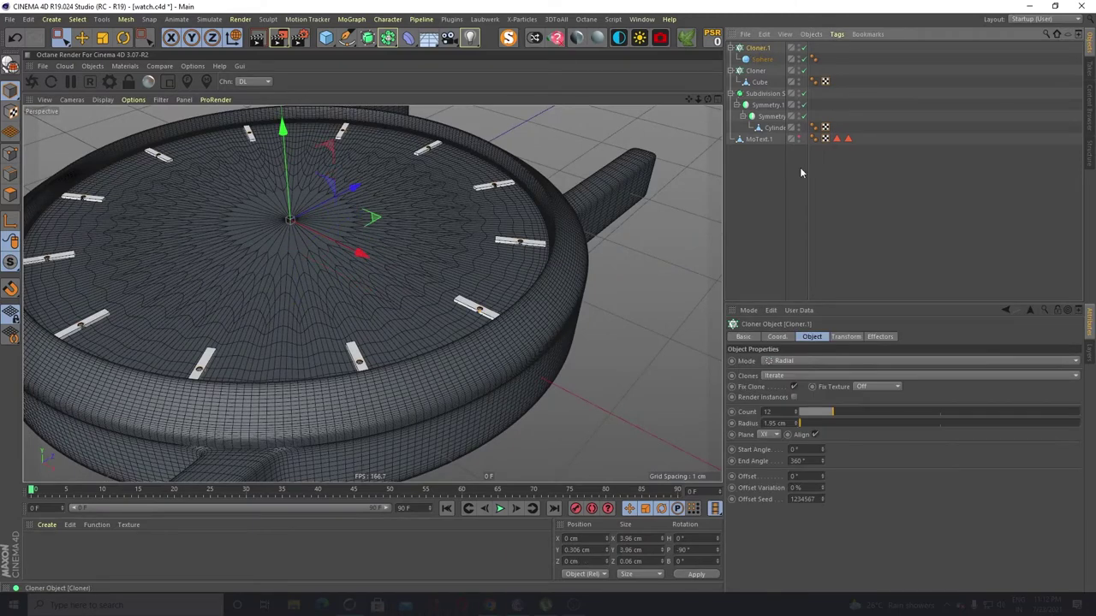
pyautogui.click(780, 414)
pyautogui.write('60')
pyautogui.press('Return')
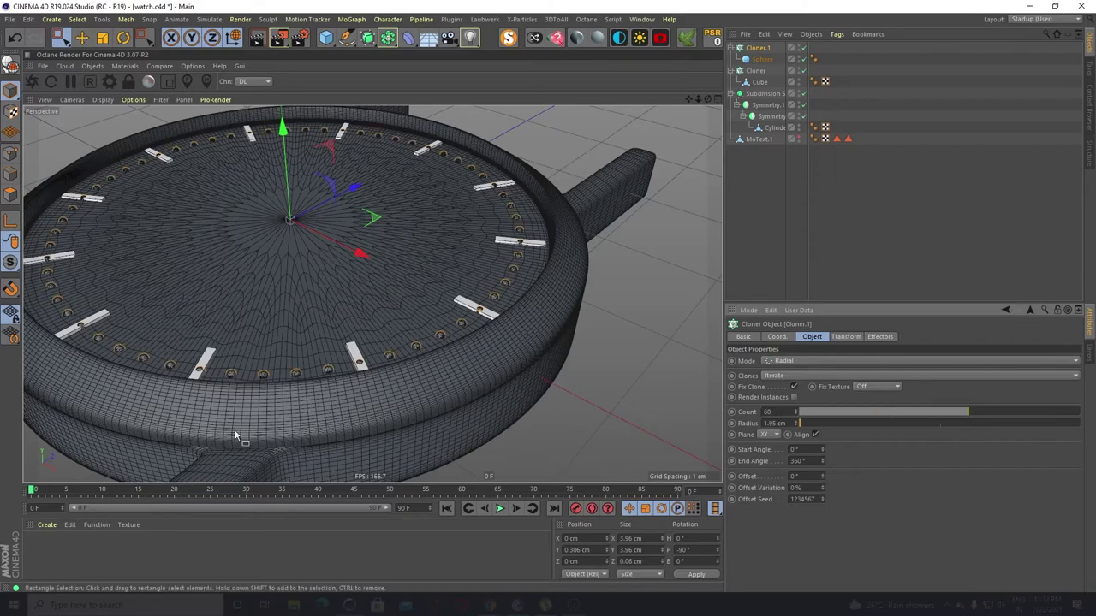
# Try narrowing the original Cloner's cube marker to about 0.049 cm in X
pyautogui.scroll(5, 338, 318)
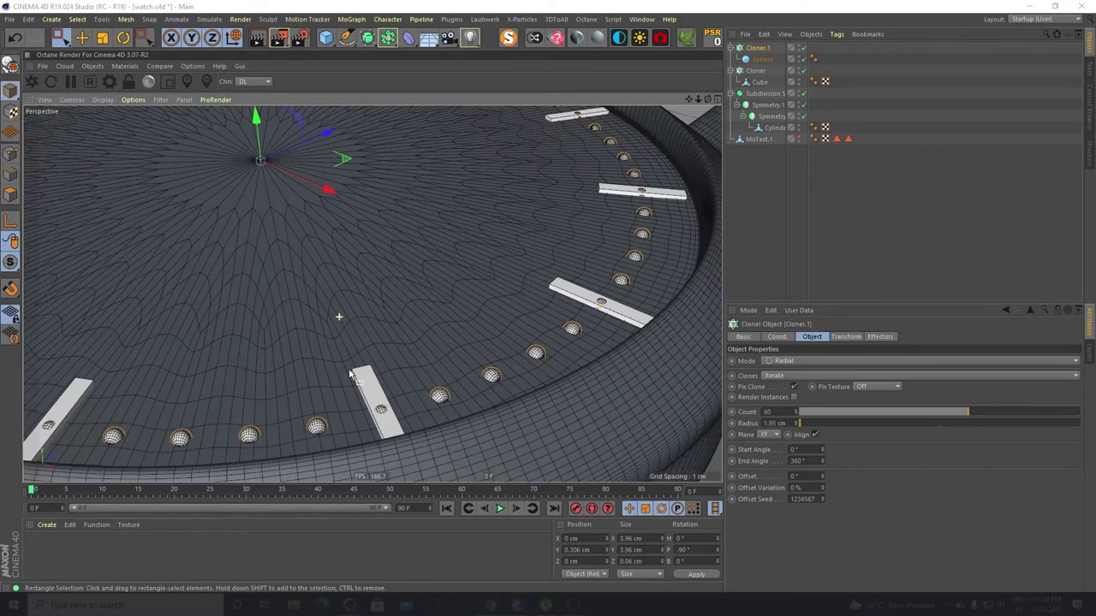
pyautogui.keyDown('alt'); pyautogui.moveTo(338, 318); pyautogui.dragTo(435, 353); pyautogui.keyUp('alt')
pyautogui.keyDown('alt'); pyautogui.moveTo(372, 294); pyautogui.dragTo(480, 361, button='middle'); pyautogui.keyUp('alt')
pyautogui.scroll(-4, 479, 368)
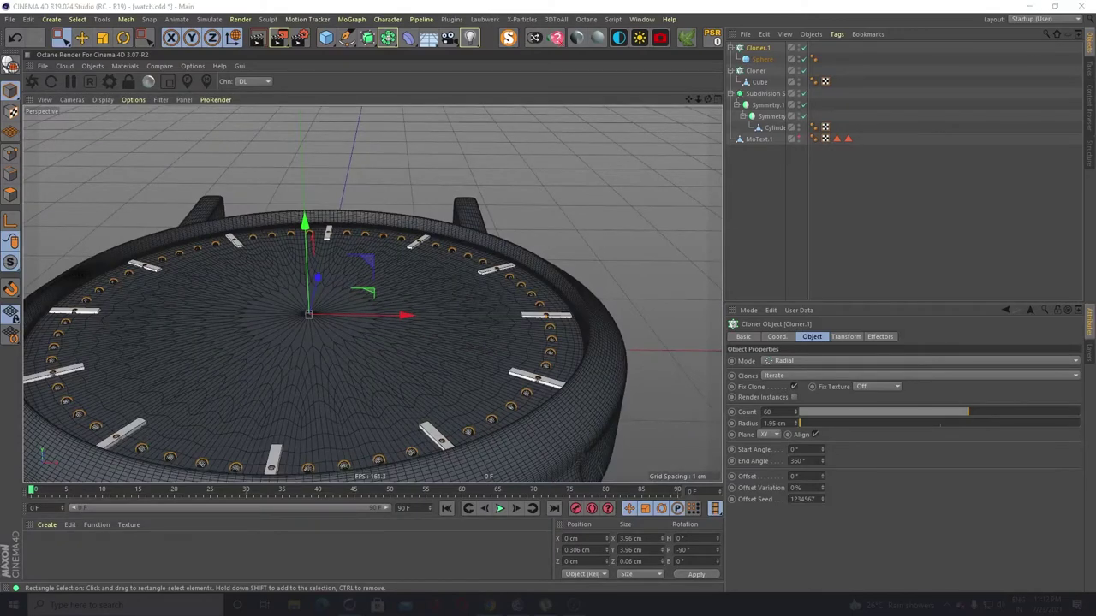
pyautogui.keyDown('alt'); pyautogui.moveTo(374, 331); pyautogui.dragTo(616, 343); pyautogui.keyUp('alt')
pyautogui.click(533, 229)
pyautogui.scroll(6, 511, 304)
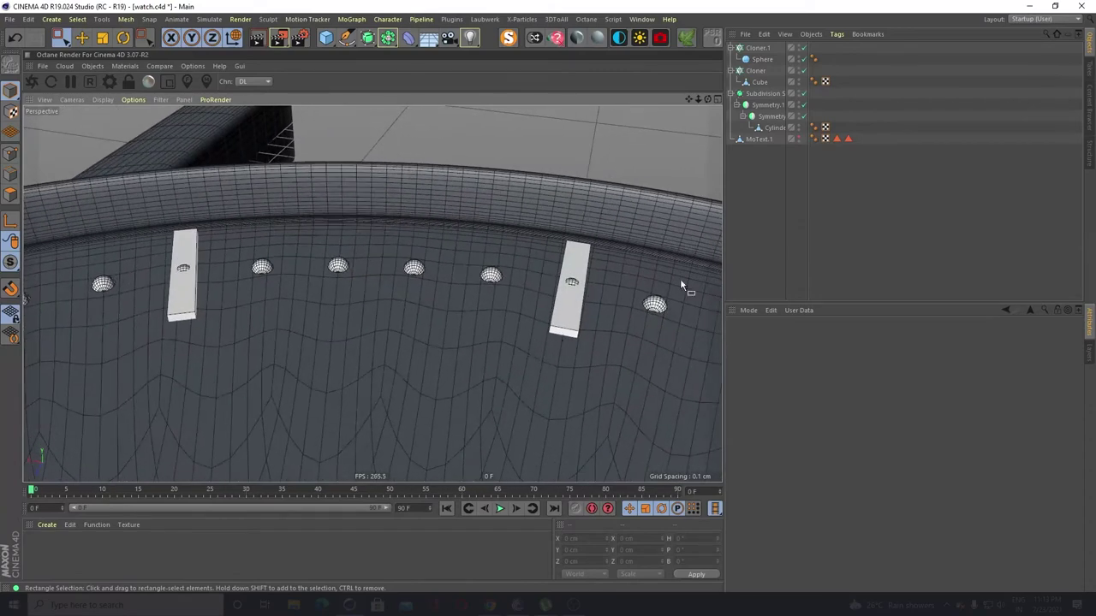
pyautogui.click(764, 82)
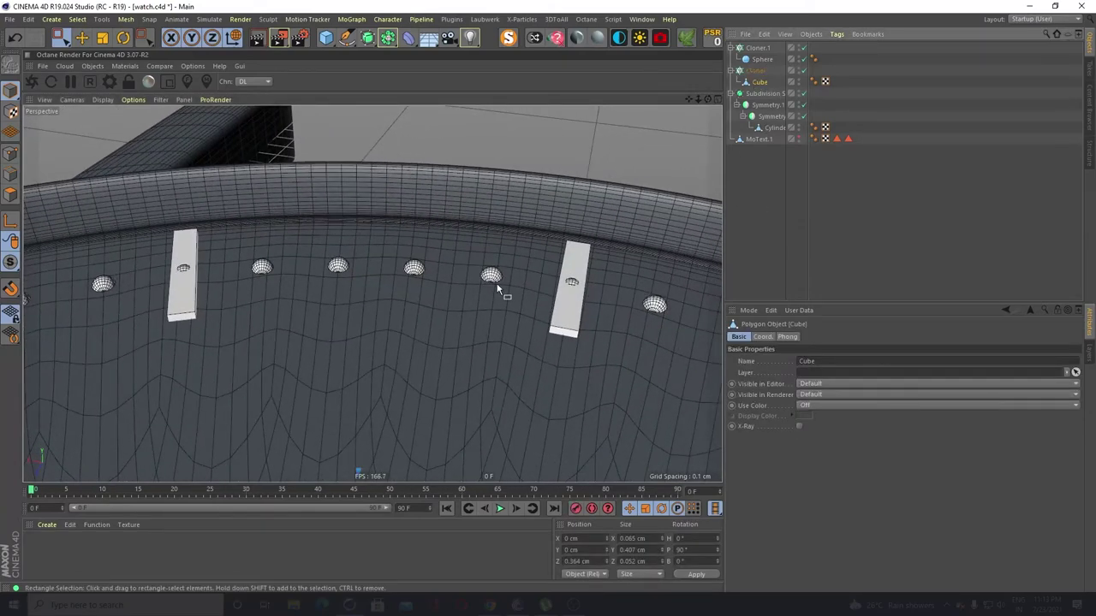
pyautogui.keyDown('alt'); pyautogui.moveTo(496, 286); pyautogui.dragTo(402, 214); pyautogui.keyUp('alt')
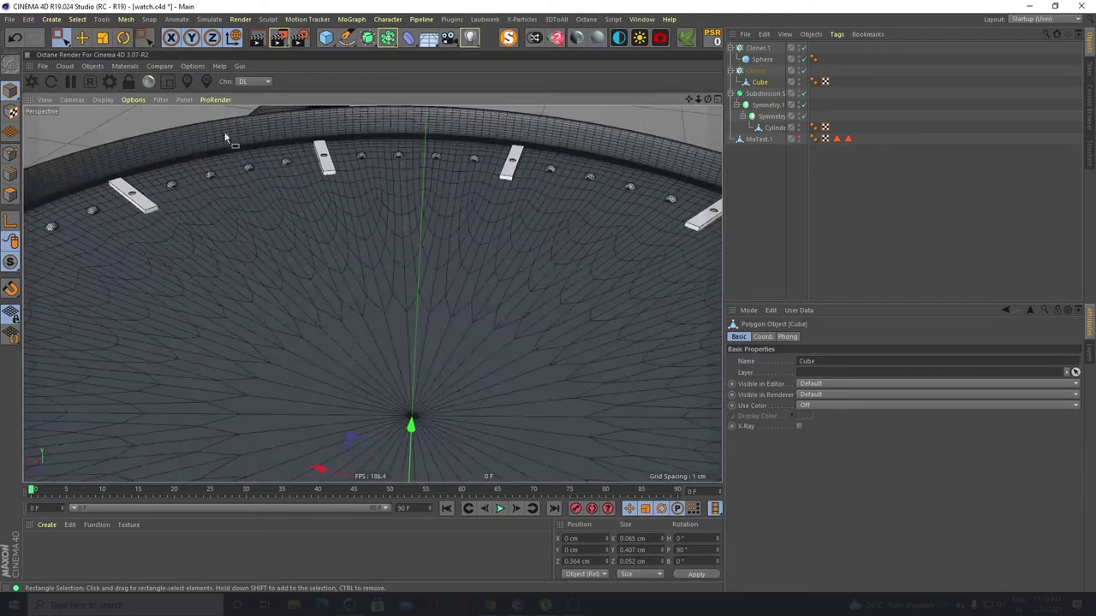
pyautogui.press('t')
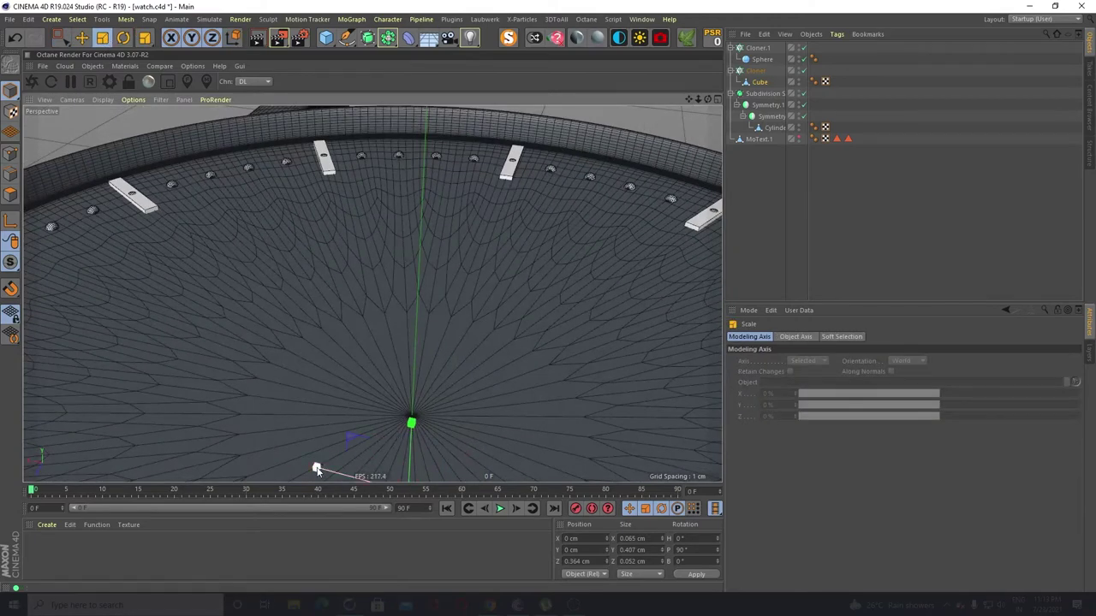
pyautogui.moveTo(313, 465); pyautogui.dragTo(339, 474)
pyautogui.scroll(8, 524, 182)
pyautogui.scroll(-8, 488, 163)
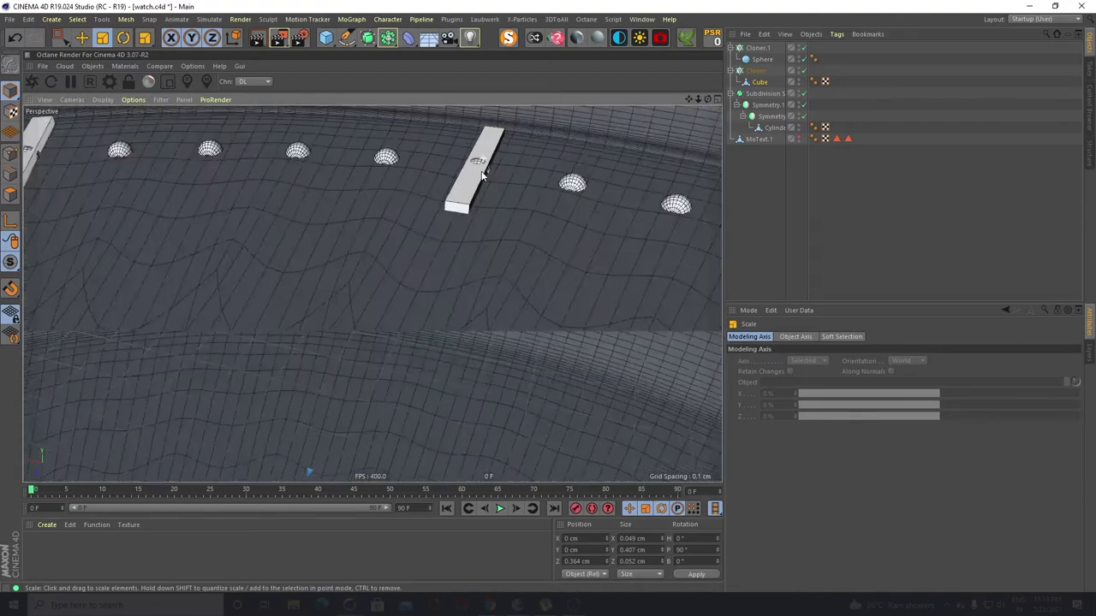
# Widen the cube marker in the original Cloner to about 0.068 cm in X
pyautogui.keyDown('alt'); pyautogui.moveTo(492, 179); pyautogui.dragTo(184, 123, button='middle'); pyautogui.keyUp('alt')
pyautogui.scroll(-3, 260, 259)
pyautogui.keyDown('alt'); pyautogui.moveTo(274, 316); pyautogui.dragTo(95, 428); pyautogui.keyUp('alt')
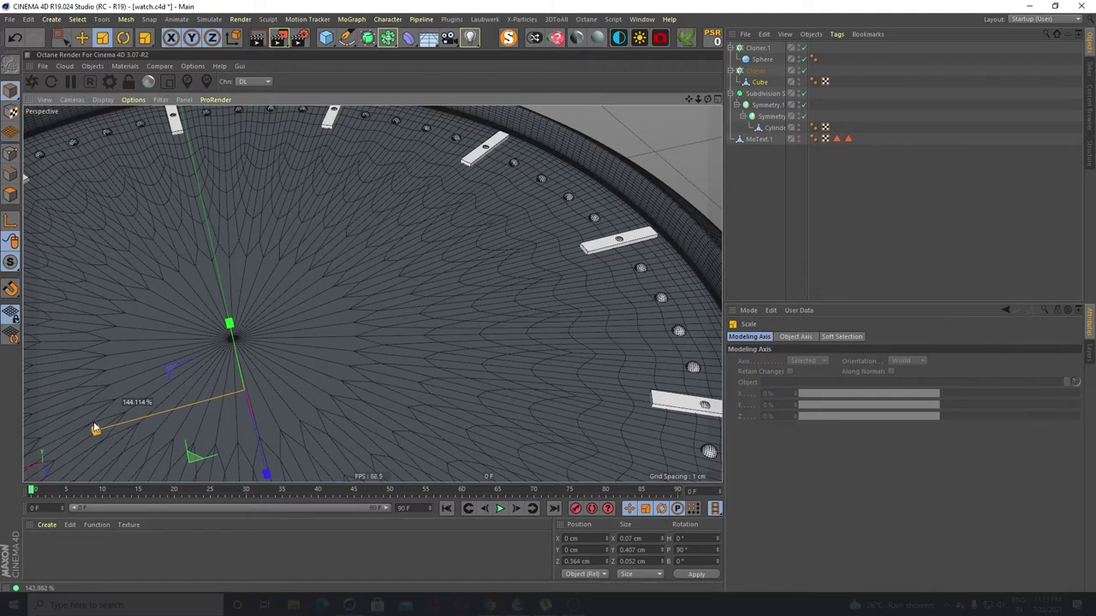
pyautogui.moveTo(95, 428)
pyautogui.mouseDown()
pyautogui.moveTo(122, 421)
pyautogui.moveTo(99, 428)
pyautogui.mouseUp()
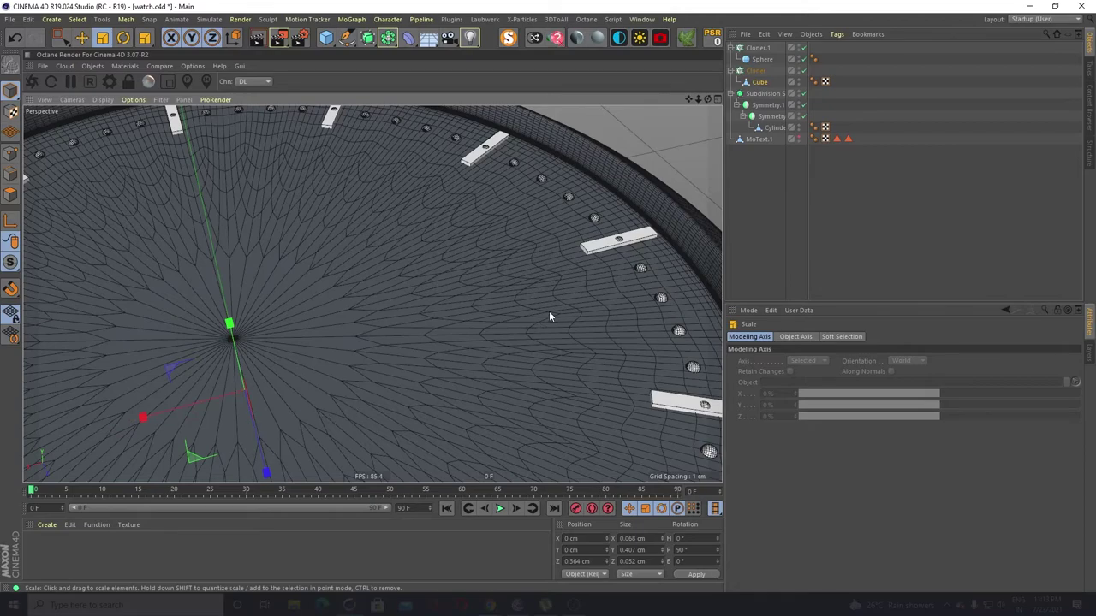
pyautogui.scroll(-5, 543, 219)
pyautogui.moveTo(511, 284)
pyautogui.keyDown('alt'); pyautogui.mouseDown()
pyautogui.moveTo(408, 299)
pyautogui.moveTo(315, 264)
pyautogui.moveTo(345, 255)
pyautogui.mouseUp(); pyautogui.keyUp('alt')
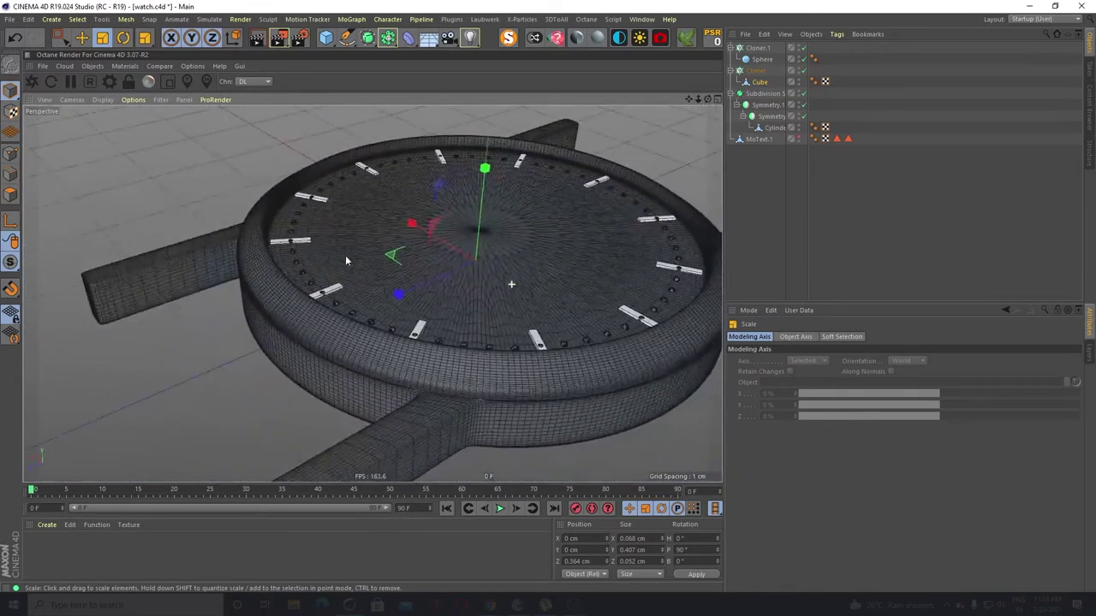
# Change the project's view clipping to Small for close-up viewing of the markers
pyautogui.click(788, 177)
pyautogui.scroll(5, 650, 201)
pyautogui.scroll(4, 623, 214)
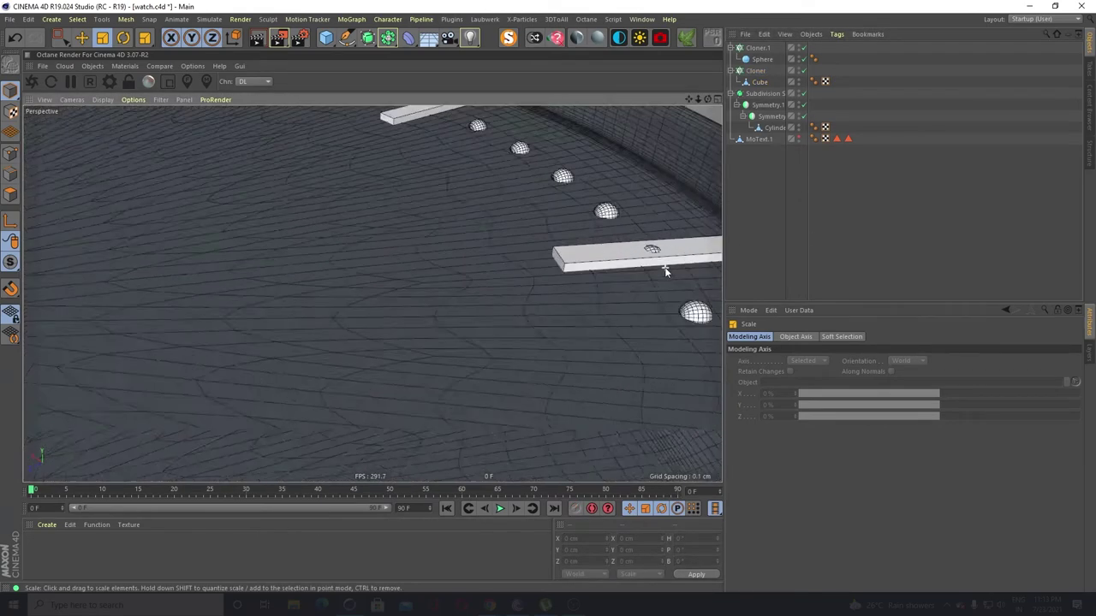
pyautogui.scroll(-5, 649, 216)
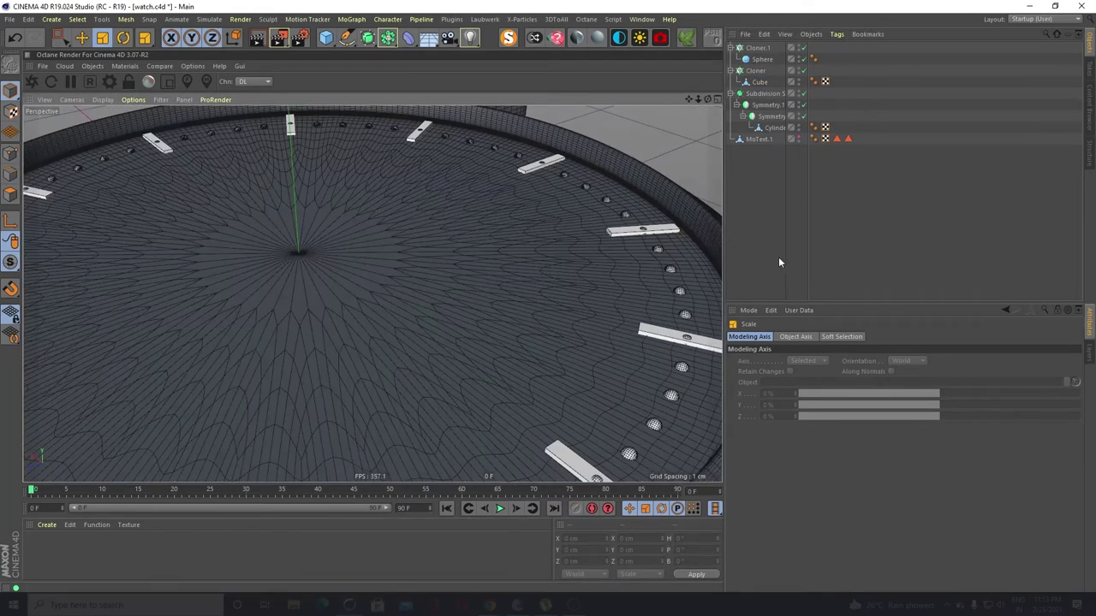
pyautogui.click(837, 256)
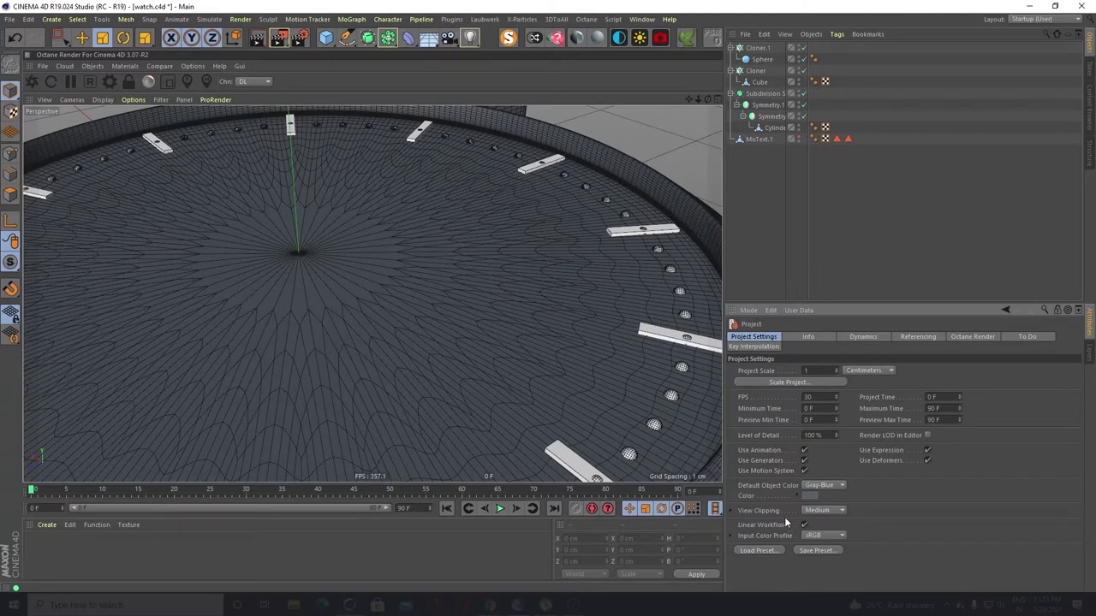
pyautogui.click(820, 510)
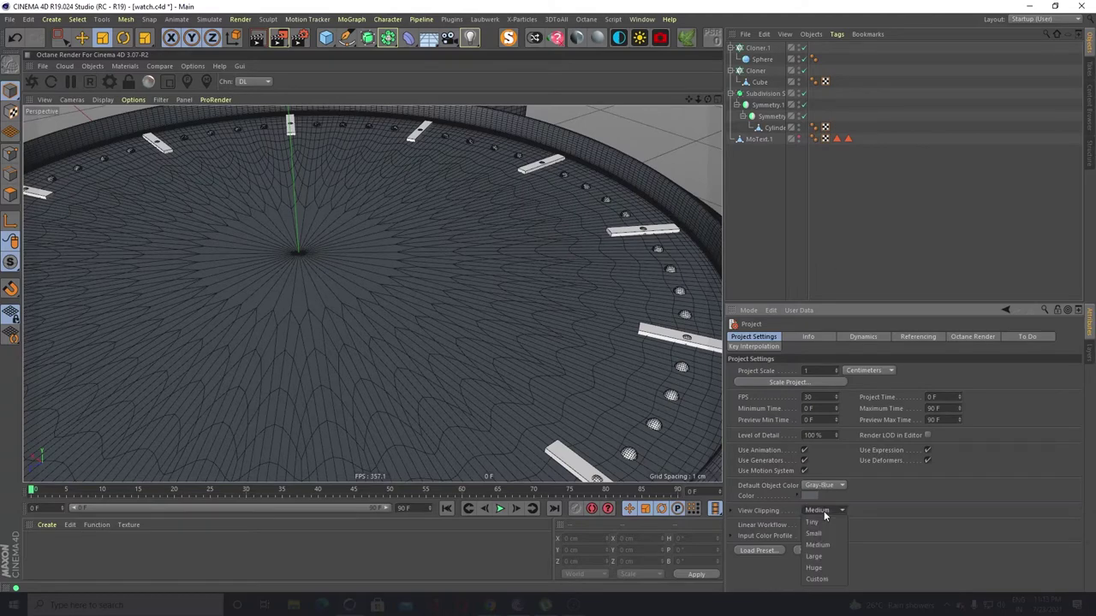
pyautogui.click(814, 533)
pyautogui.scroll(4, 663, 315)
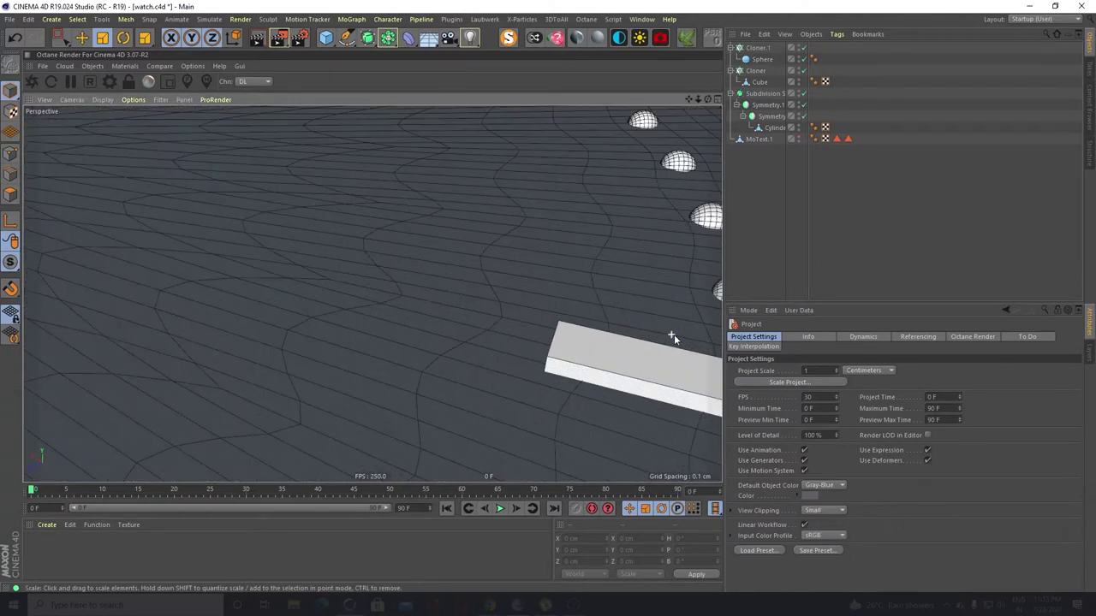
# Lower the bar marker Cloner slightly to about 0.305 cm in Y
pyautogui.keyDown('alt'); pyautogui.moveTo(653, 376); pyautogui.dragTo(561, 357); pyautogui.keyUp('alt')
pyautogui.keyDown('alt'); pyautogui.moveTo(667, 349); pyautogui.dragTo(669, 347); pyautogui.keyUp('alt')
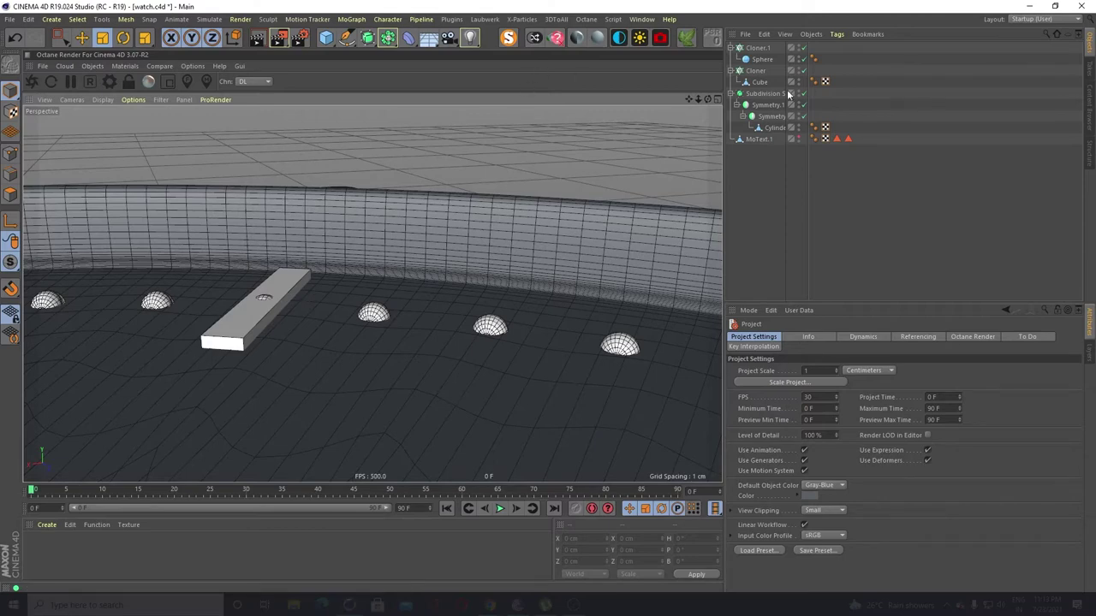
pyautogui.click(755, 71)
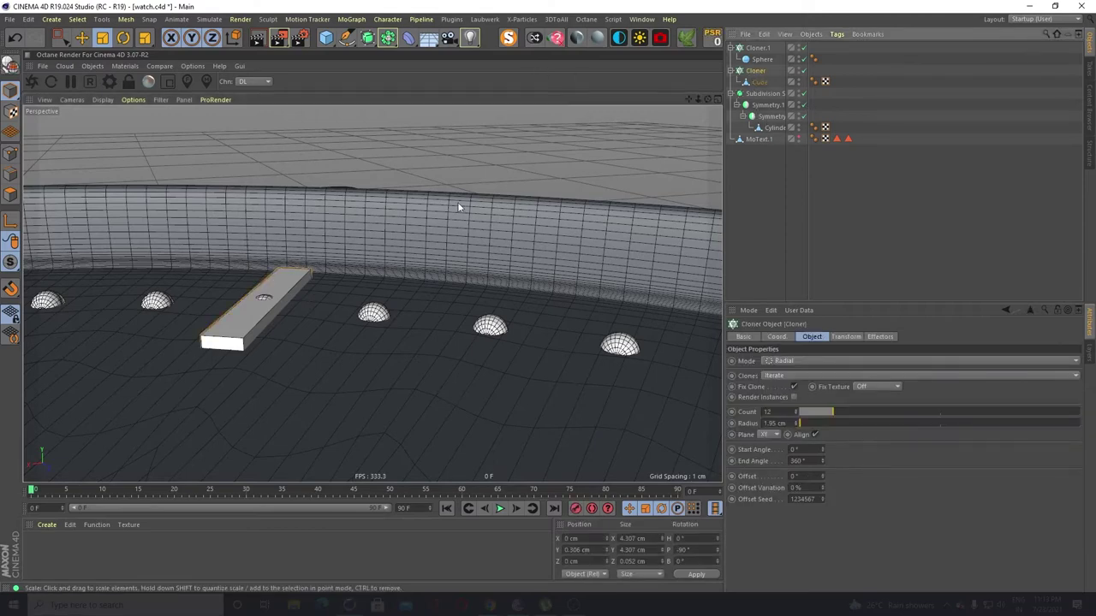
pyautogui.keyDown('alt'); pyautogui.moveTo(457, 202); pyautogui.dragTo(426, 248); pyautogui.keyUp('alt')
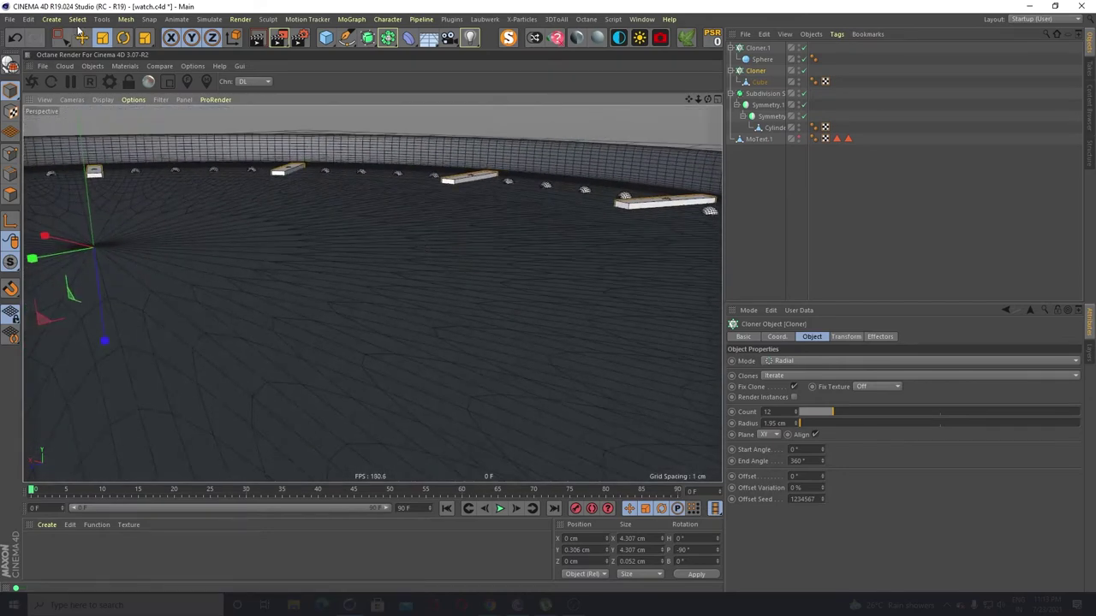
pyautogui.press('e')
pyautogui.moveTo(102, 339); pyautogui.dragTo(121, 341)
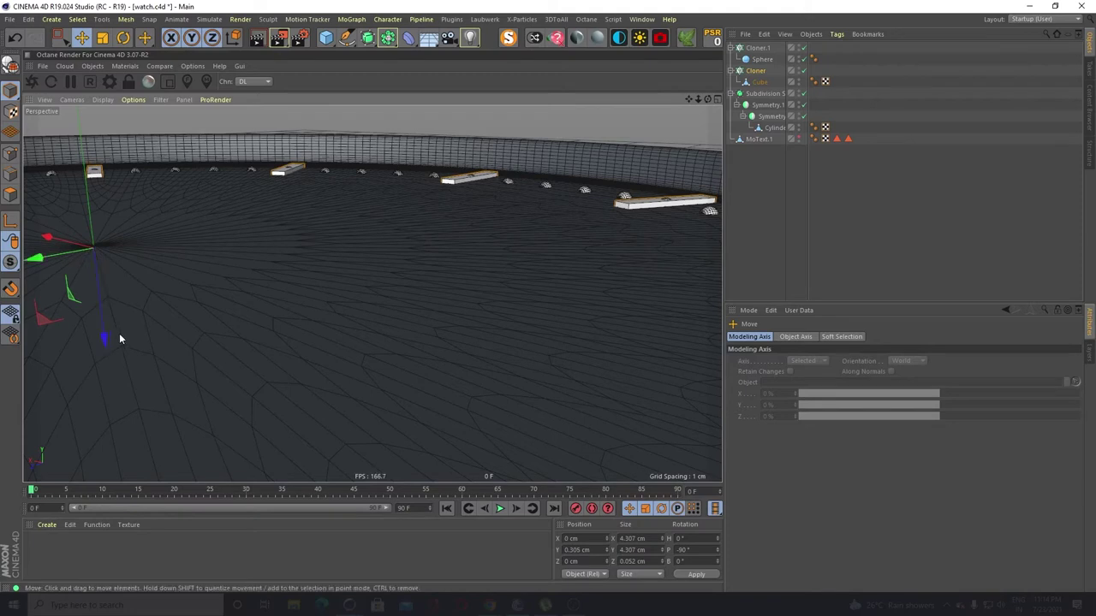
# Raise the sphere Cloner to about 0.32 cm in Y and inspect the spheres' height around the dial
pyautogui.click(757, 48)
pyautogui.moveTo(108, 340)
pyautogui.mouseDown()
pyautogui.moveTo(115, 327)
pyautogui.moveTo(117, 342)
pyautogui.mouseUp()
pyautogui.keyDown('alt'); pyautogui.moveTo(492, 205); pyautogui.dragTo(515, 192); pyautogui.keyUp('alt')
pyautogui.keyDown('alt'); pyautogui.moveTo(515, 192); pyautogui.dragTo(515, 244, button='right'); pyautogui.keyUp('alt')
pyautogui.keyDown('alt'); pyautogui.moveTo(514, 244); pyautogui.dragTo(454, 150, button='middle'); pyautogui.keyUp('alt')
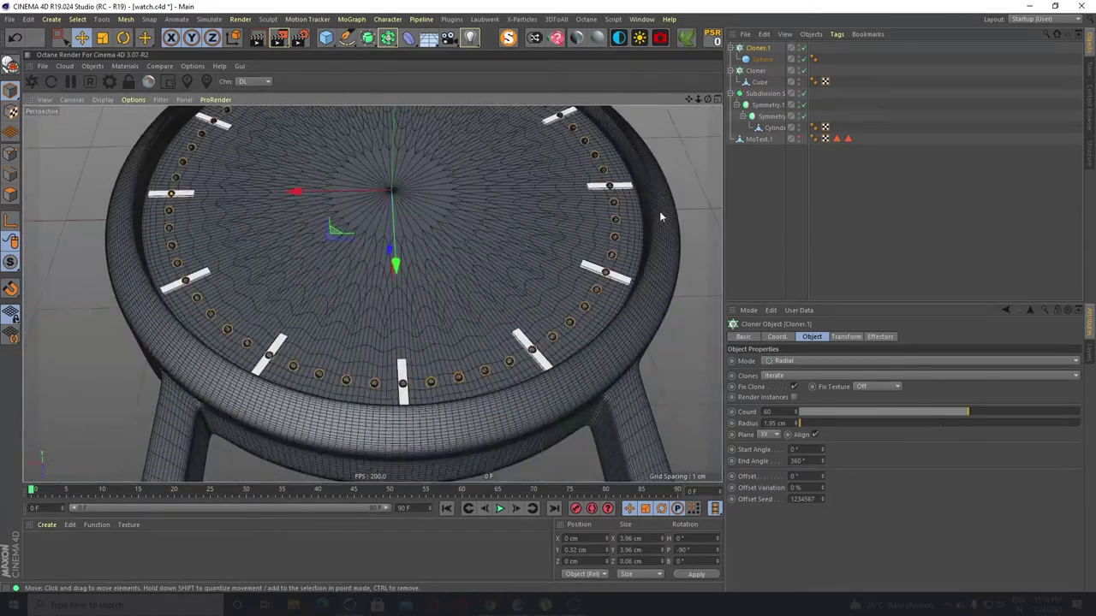
pyautogui.click(689, 154)
pyautogui.keyDown('alt'); pyautogui.moveTo(352, 372); pyautogui.dragTo(362, 330); pyautogui.keyUp('alt')
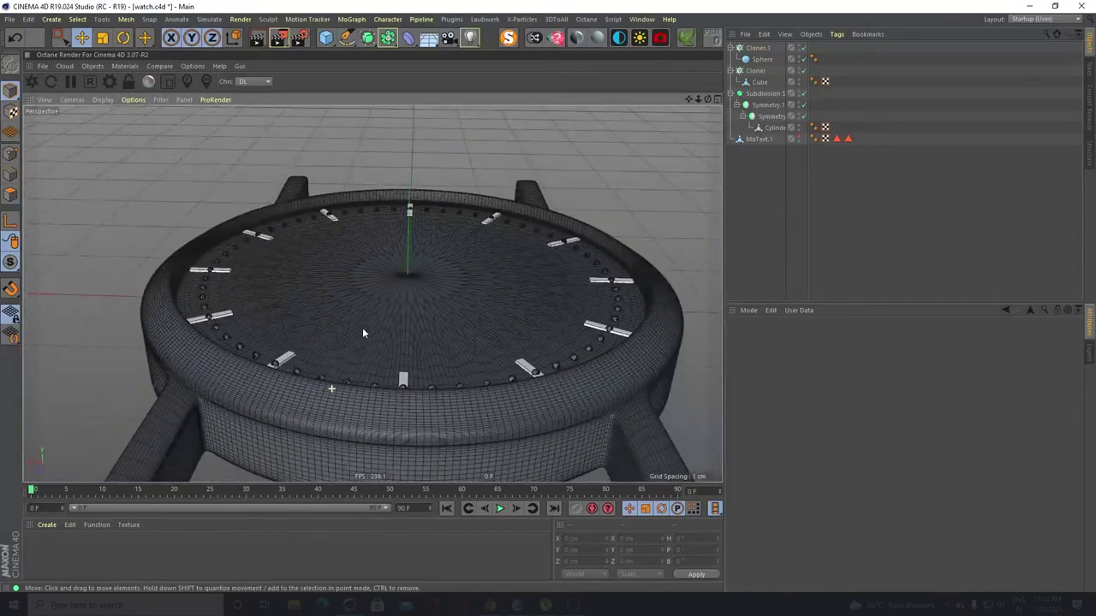
pyautogui.scroll(3, 410, 303)
pyautogui.keyDown('alt'); pyautogui.moveTo(517, 352); pyautogui.dragTo(456, 344, button='middle'); pyautogui.keyUp('alt')
pyautogui.scroll(1, 457, 344)
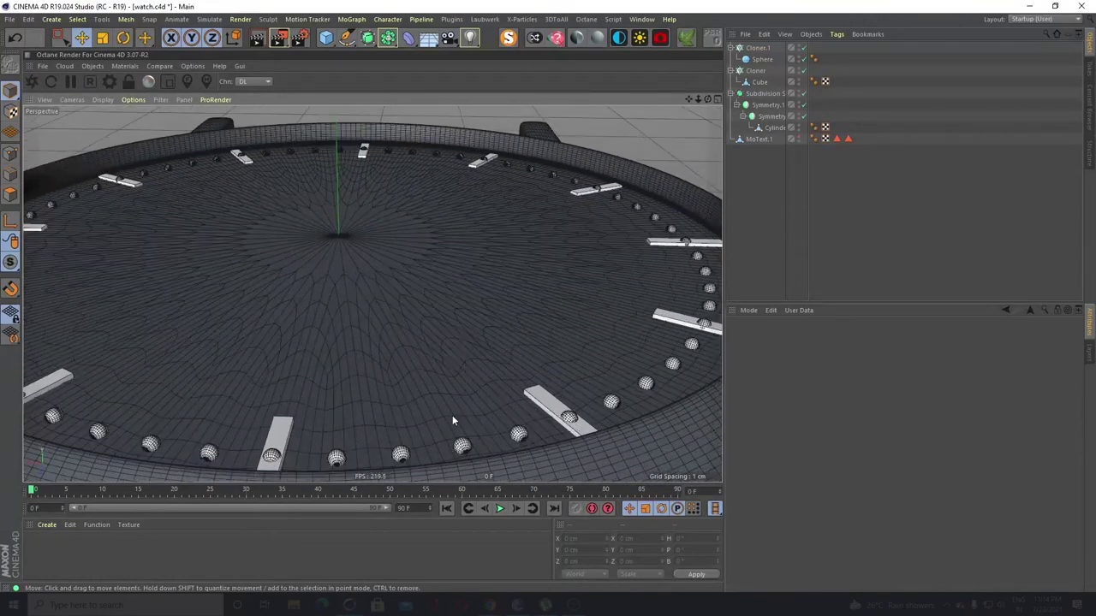
pyautogui.moveTo(454, 420)
pyautogui.keyDown('alt'); pyautogui.mouseDown()
pyautogui.moveTo(545, 407)
pyautogui.moveTo(444, 423)
pyautogui.mouseUp(); pyautogui.keyUp('alt')
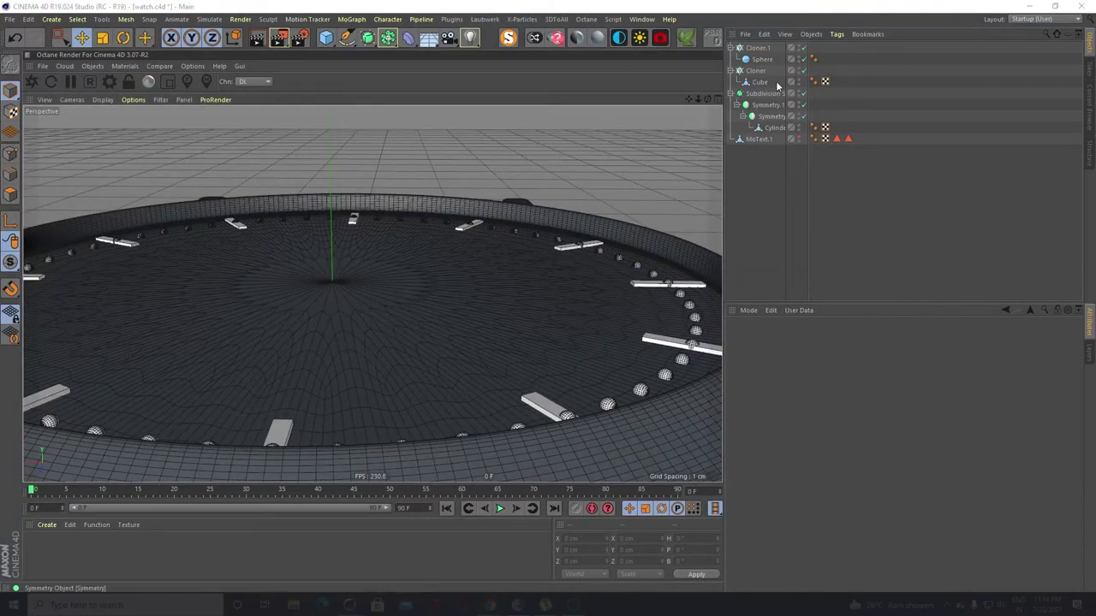
# Collapse both Cloner hierarchies and duplicate the bar marker Cloner
pyautogui.click(732, 72)
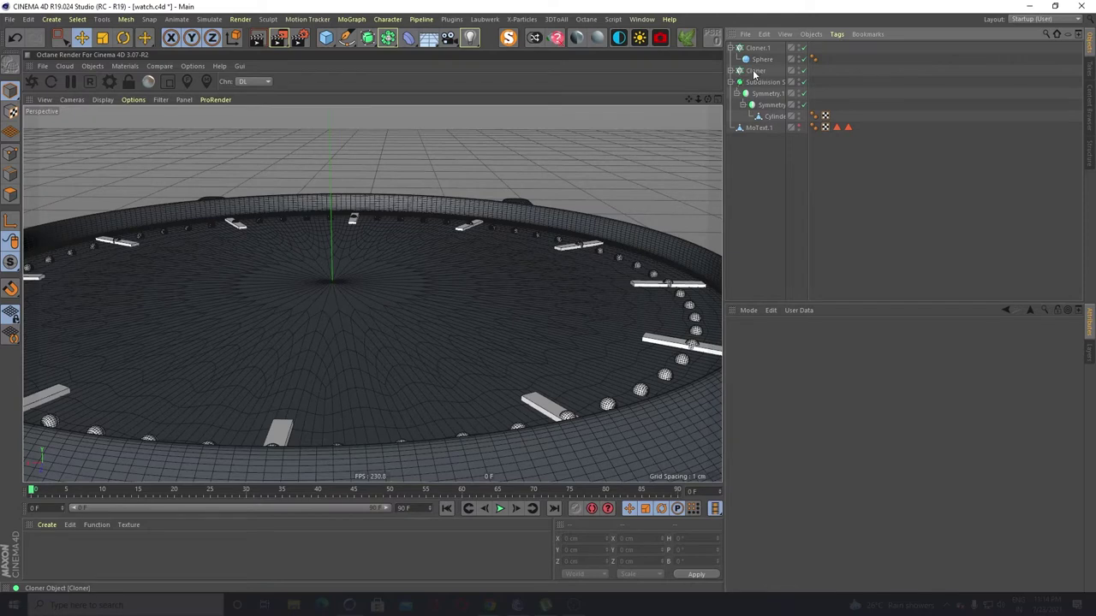
pyautogui.click(754, 72)
pyautogui.click(732, 48)
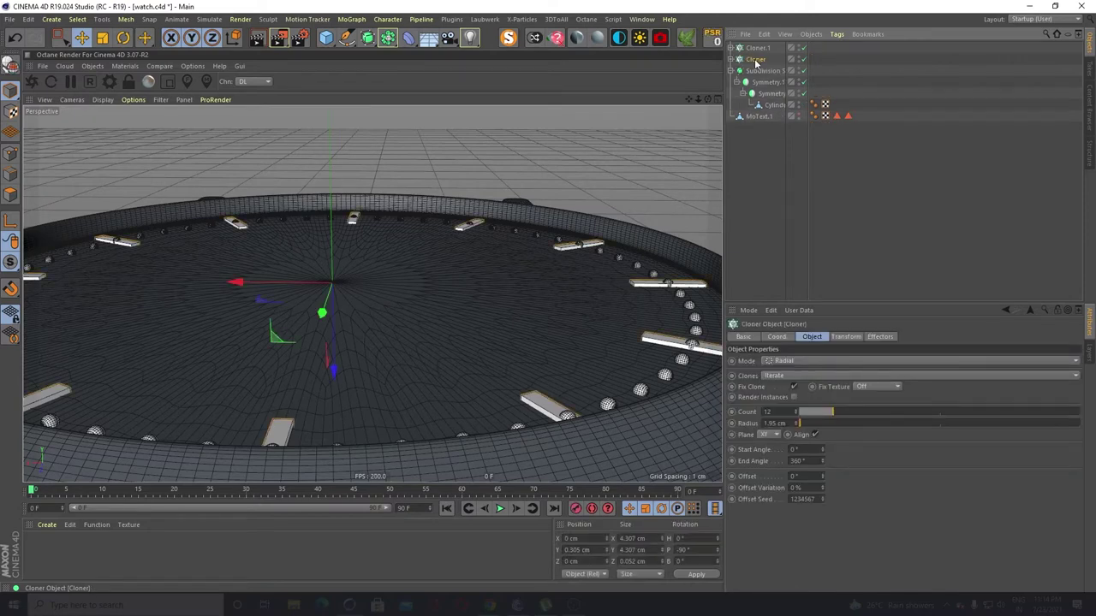
pyautogui.keyDown('ctrl'); pyautogui.moveTo(755, 60); pyautogui.dragTo(757, 53); pyautogui.keyUp('ctrl')
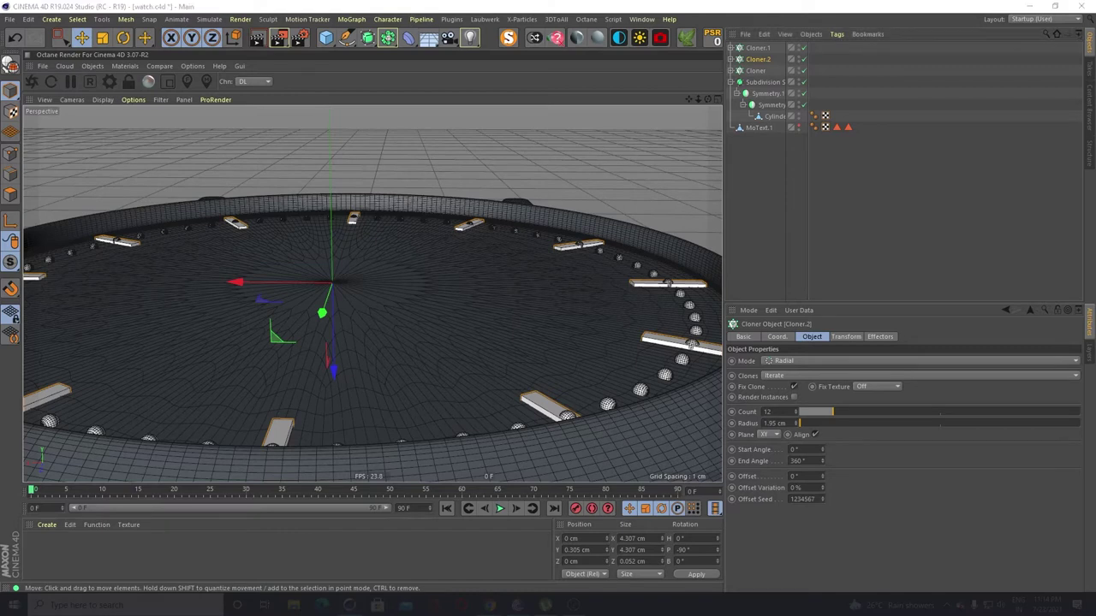
# Set the X position of the cube inside the duplicated bar Cloner to 0.2 cm
pyautogui.click(731, 59)
pyautogui.click(757, 71)
pyautogui.click(762, 337)
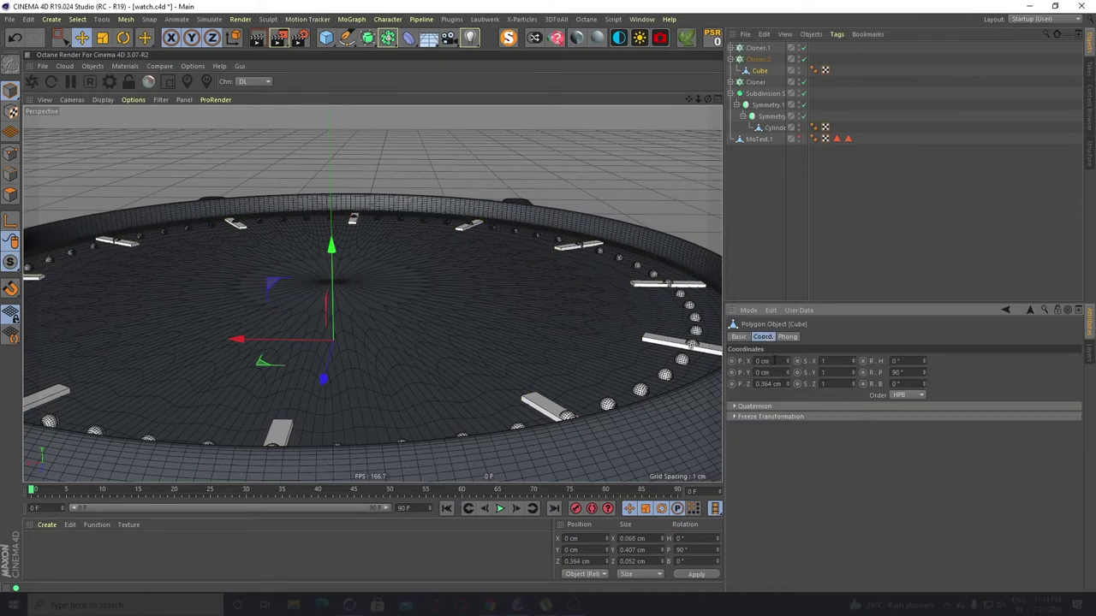
pyautogui.click(775, 360)
pyautogui.write('0.2')
pyautogui.press('Return')
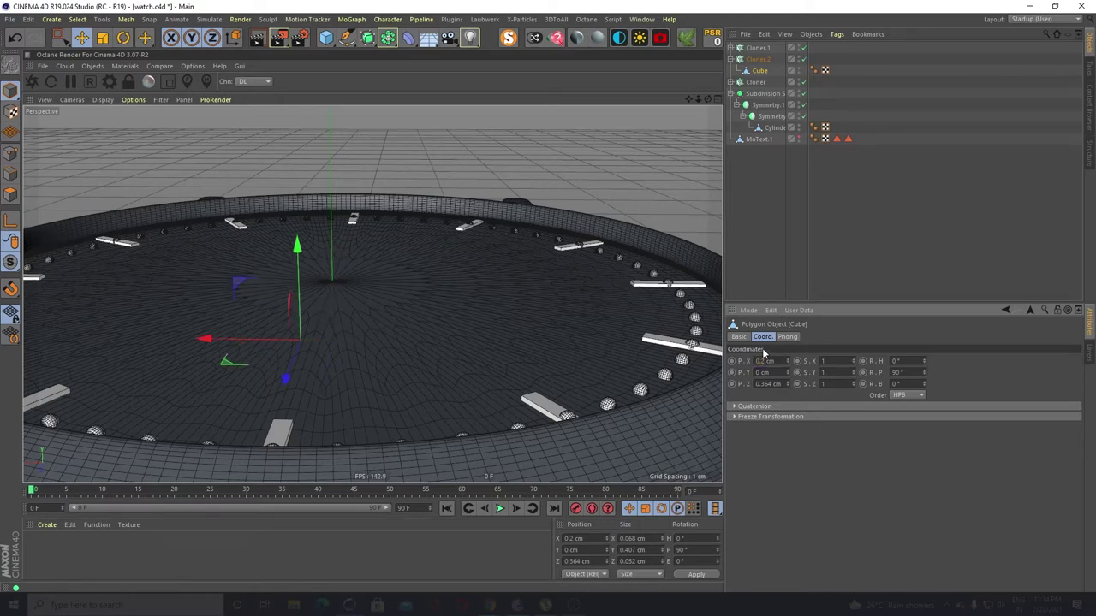
# Set the Y and Z positions of the cube inside the duplicated bar Cloner to 0.2 cm
pyautogui.click(764, 373)
pyautogui.write('0.2')
pyautogui.press('Return')
pyautogui.click(757, 383)
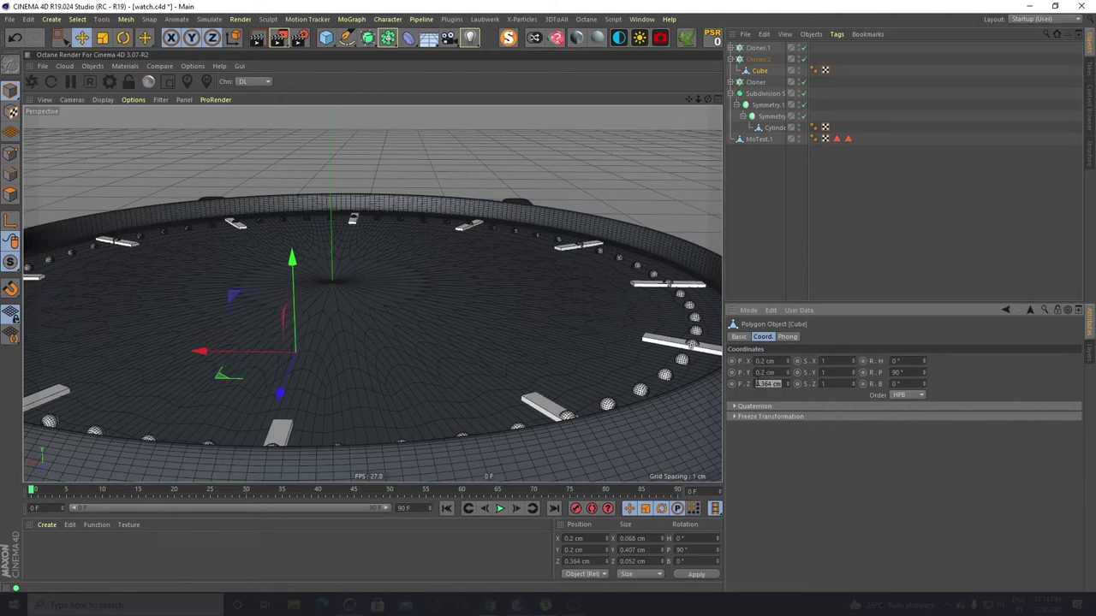
pyautogui.write('0.2')
pyautogui.press('Return')
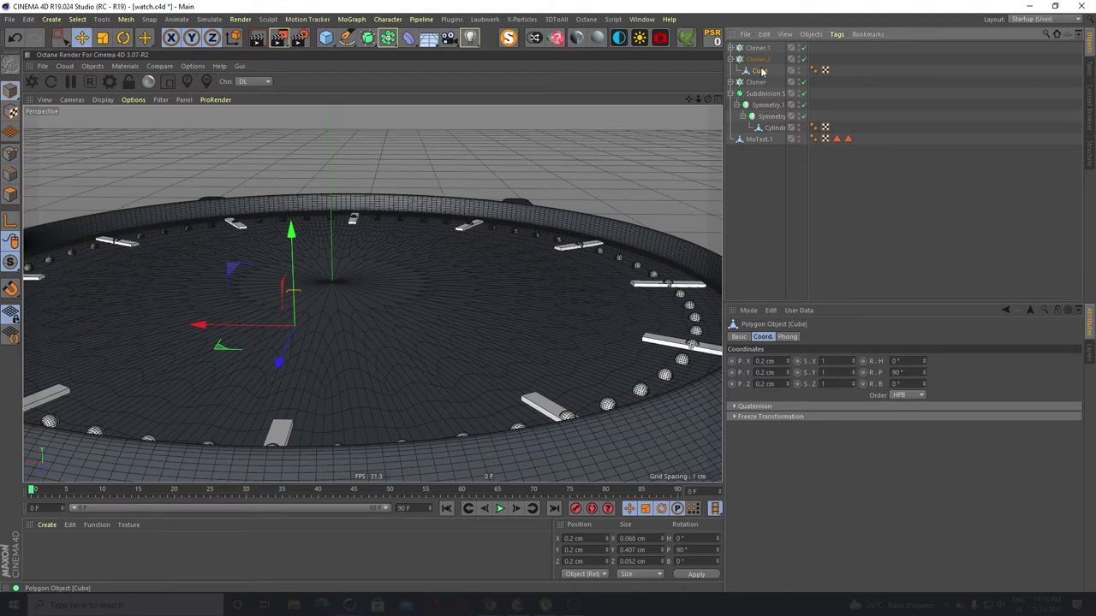
# Replace the cube inside the duplicated bar Cloner with a new primitive Cube
pyautogui.press('Delete')
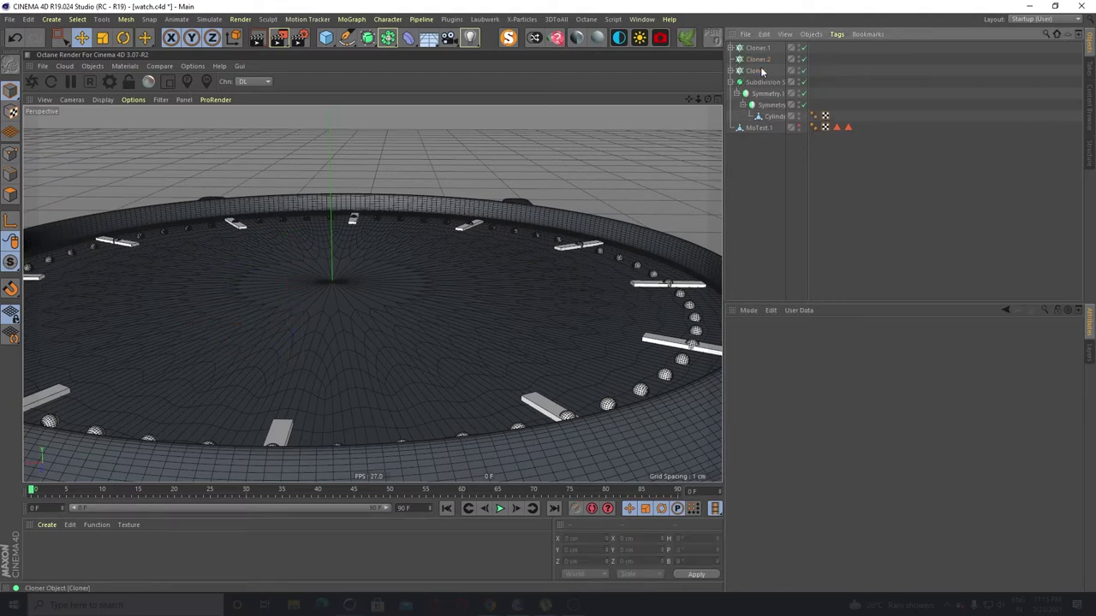
pyautogui.click(326, 38)
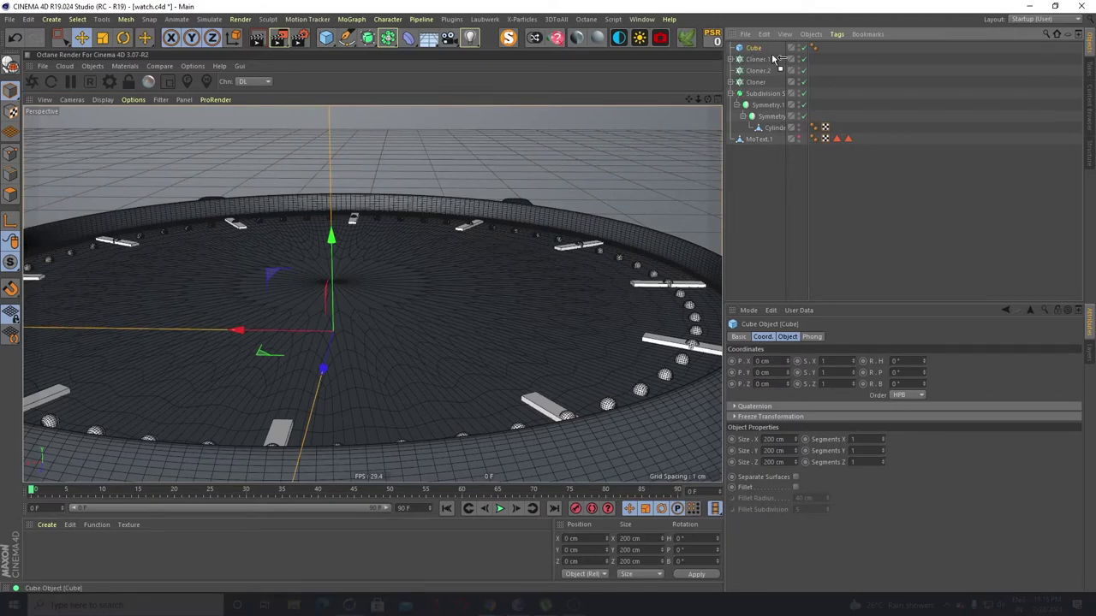
pyautogui.moveTo(757, 73); pyautogui.dragTo(759, 74)
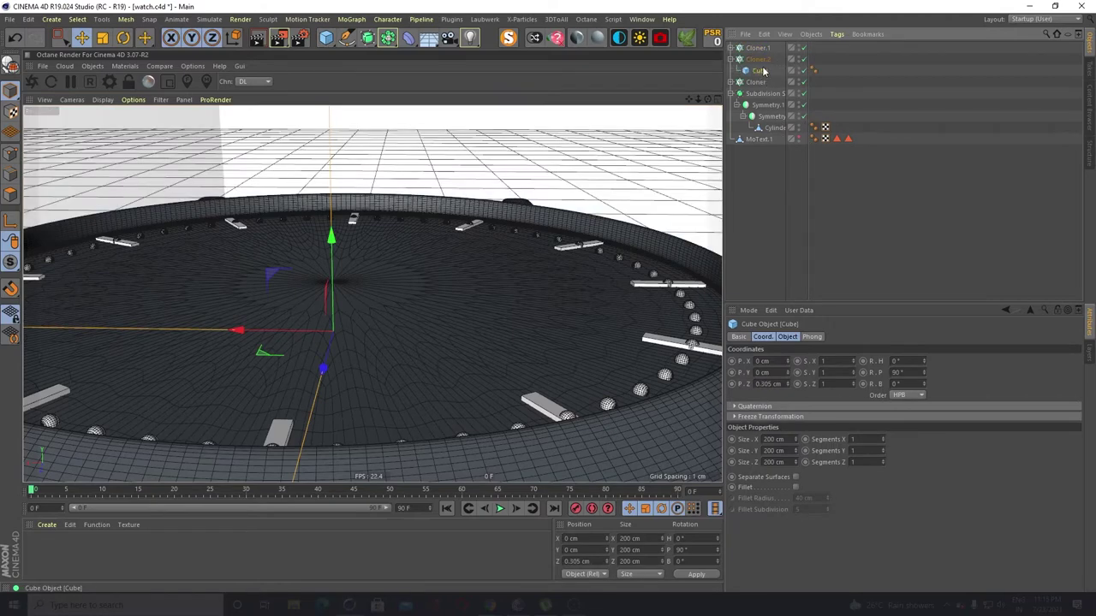
# Set the new cube's X, Y and Z sizes to 0.2 cm each
pyautogui.click(777, 439)
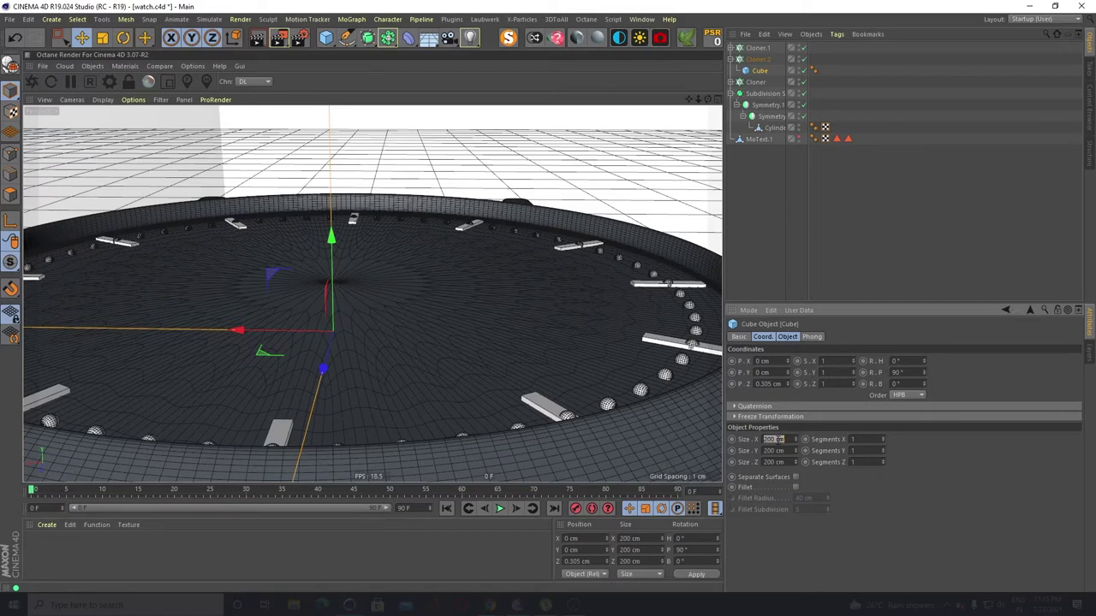
pyautogui.write('0.2')
pyautogui.press('Tab')
pyautogui.write('0.2')
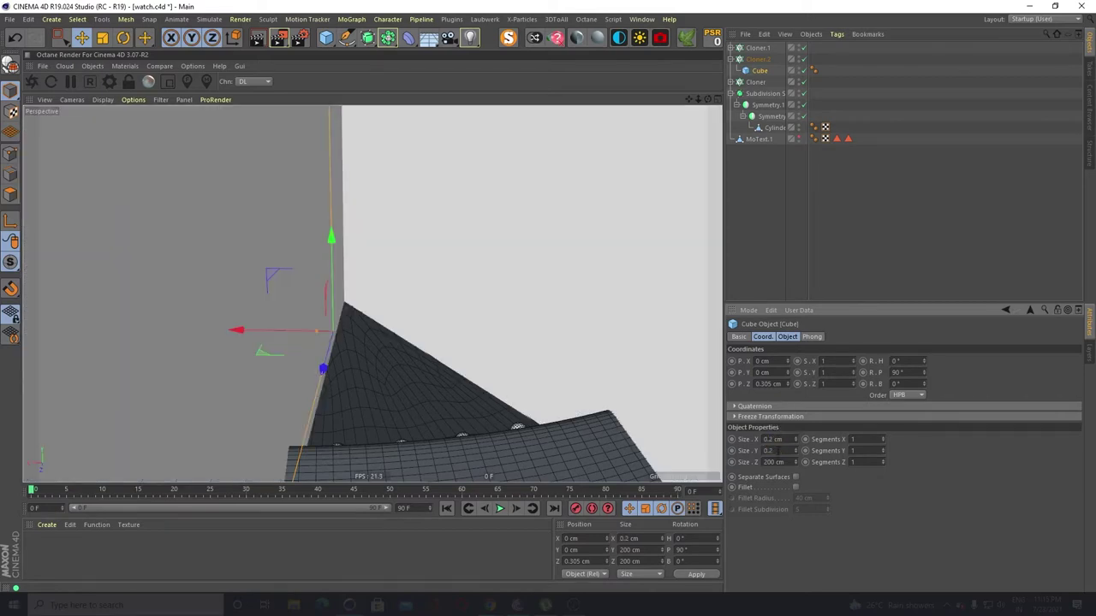
pyautogui.press('Tab')
pyautogui.write('0.2')
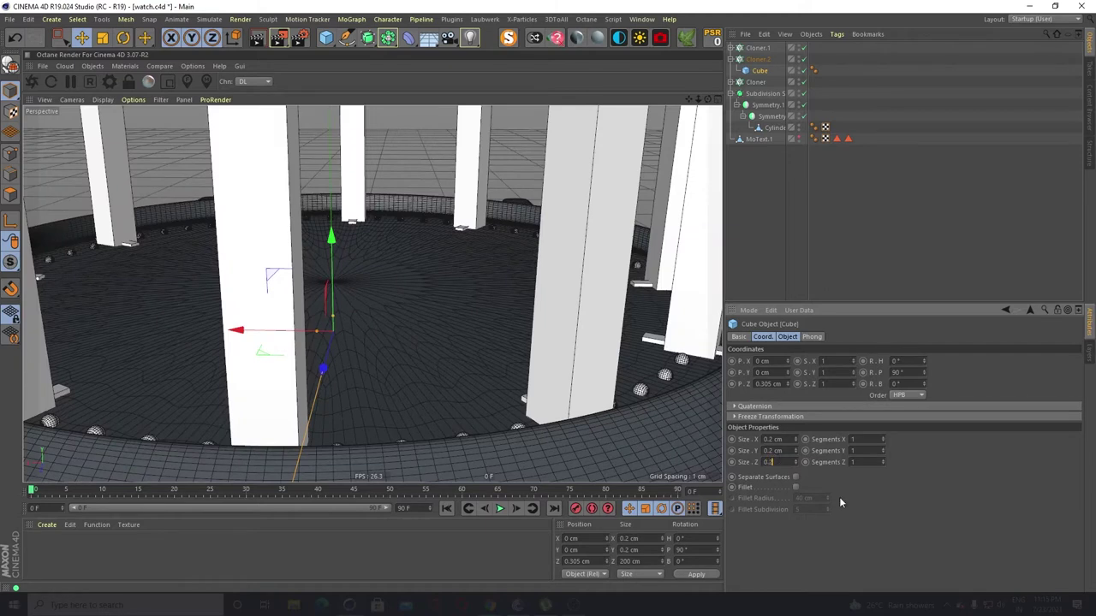
pyautogui.press('Return')
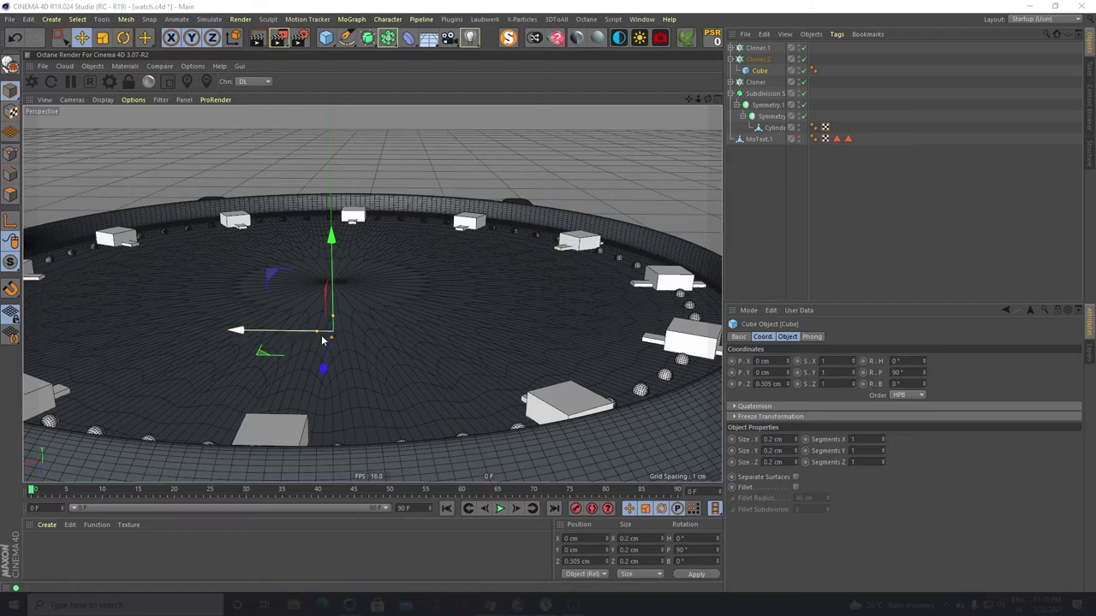
# Put the duplicated cube Cloner under a new Boole and add the 60-sphere Cloner as the first operand, so the cubes cut the spheres
pyautogui.scroll(-5, 411, 314)
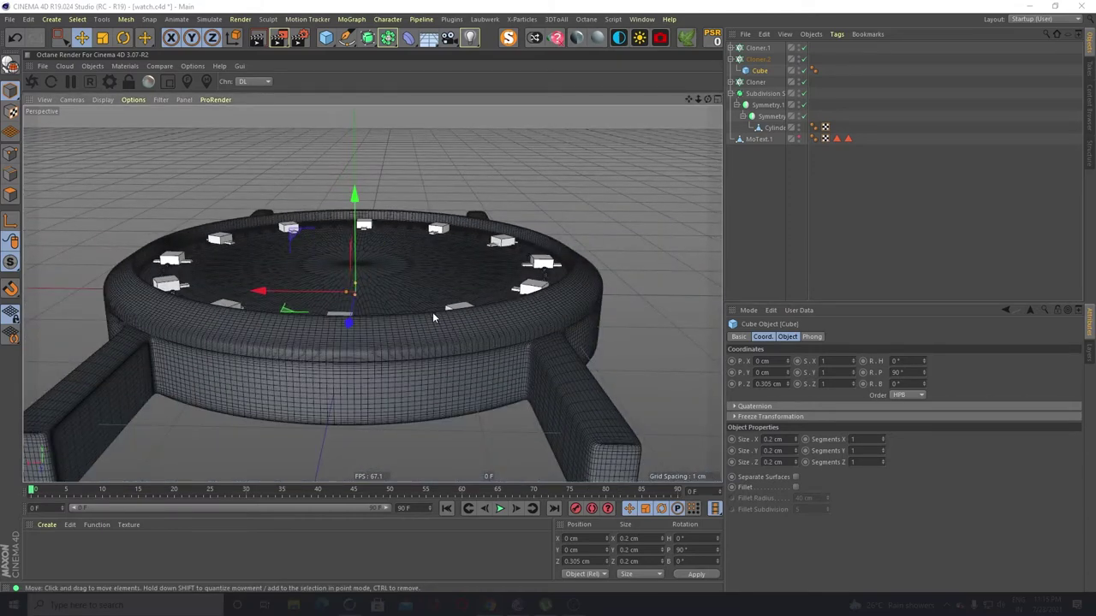
pyautogui.keyDown('alt'); pyautogui.moveTo(433, 318); pyautogui.dragTo(562, 321); pyautogui.keyUp('alt')
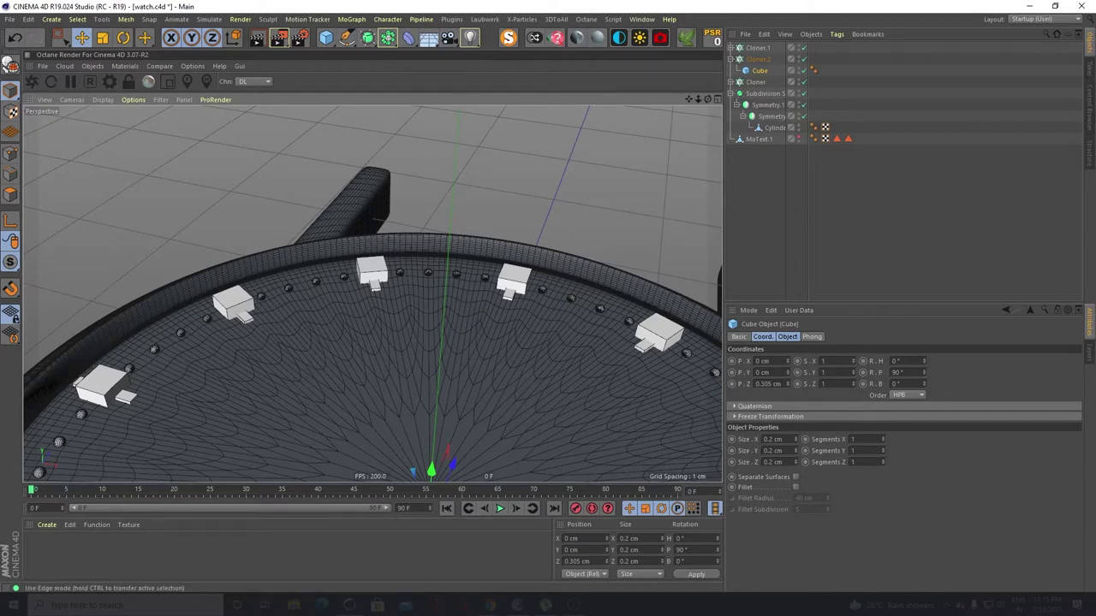
pyautogui.click(730, 59)
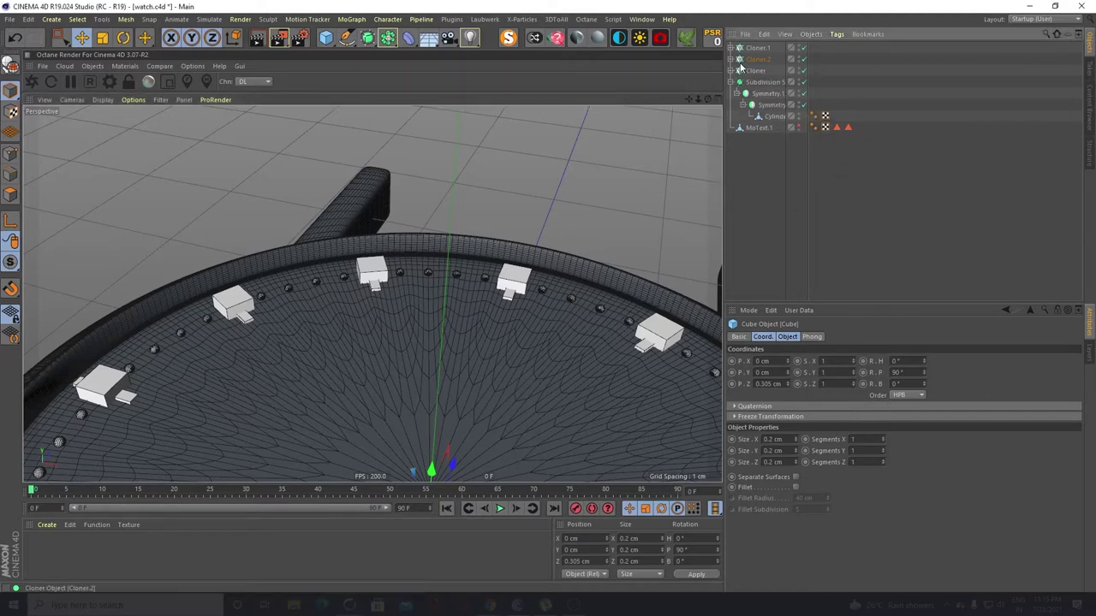
pyautogui.click(752, 60)
pyautogui.moveTo(368, 38); pyautogui.dragTo(608, 56)
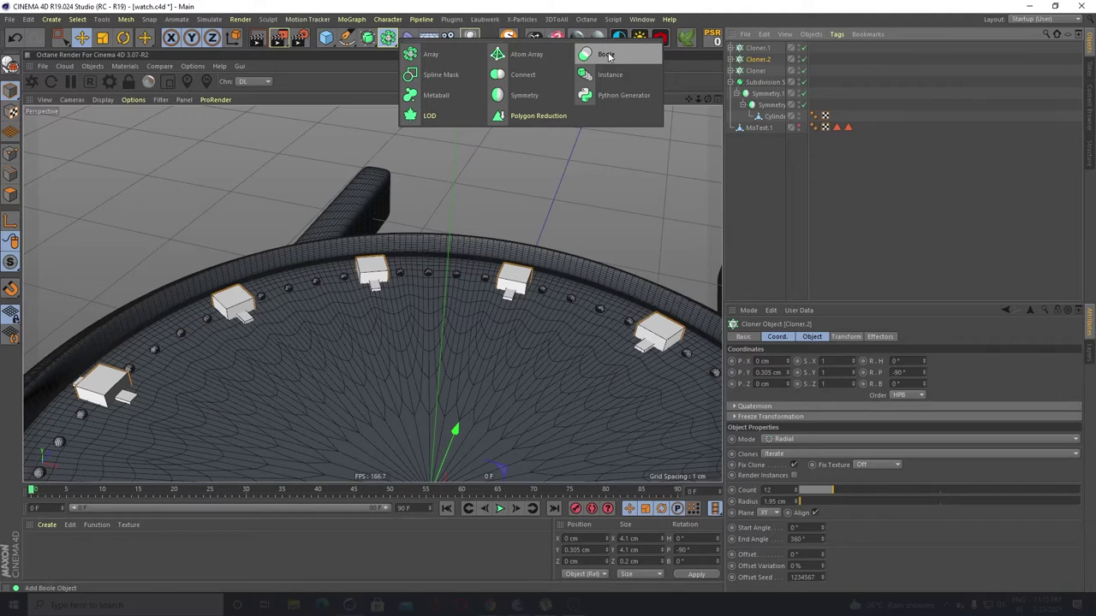
pyautogui.moveTo(609, 56); pyautogui.dragTo(609, 56)
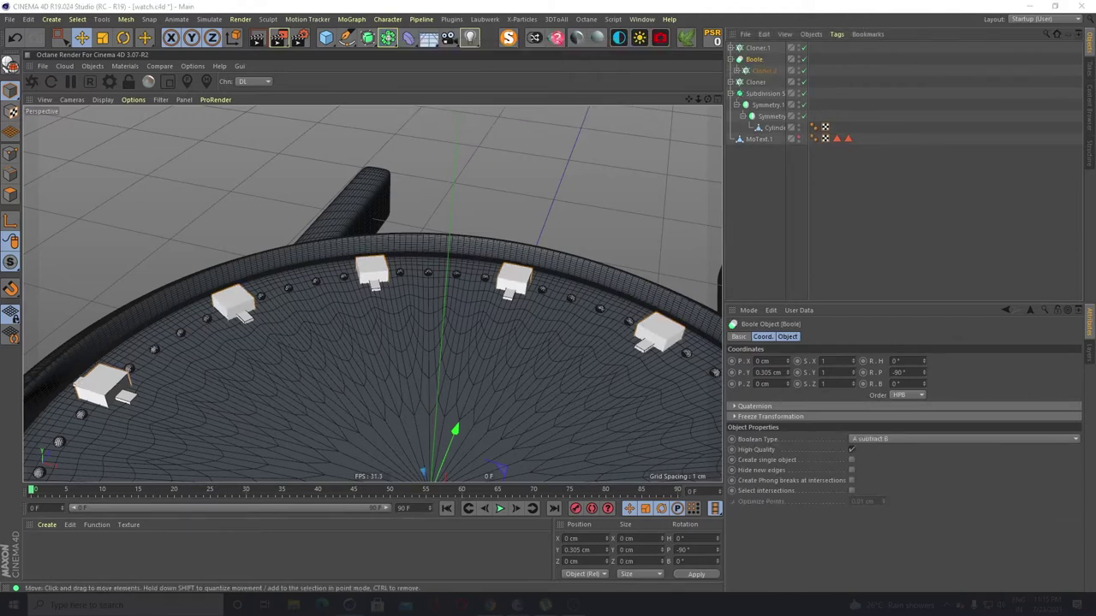
pyautogui.moveTo(757, 48); pyautogui.dragTo(755, 65)
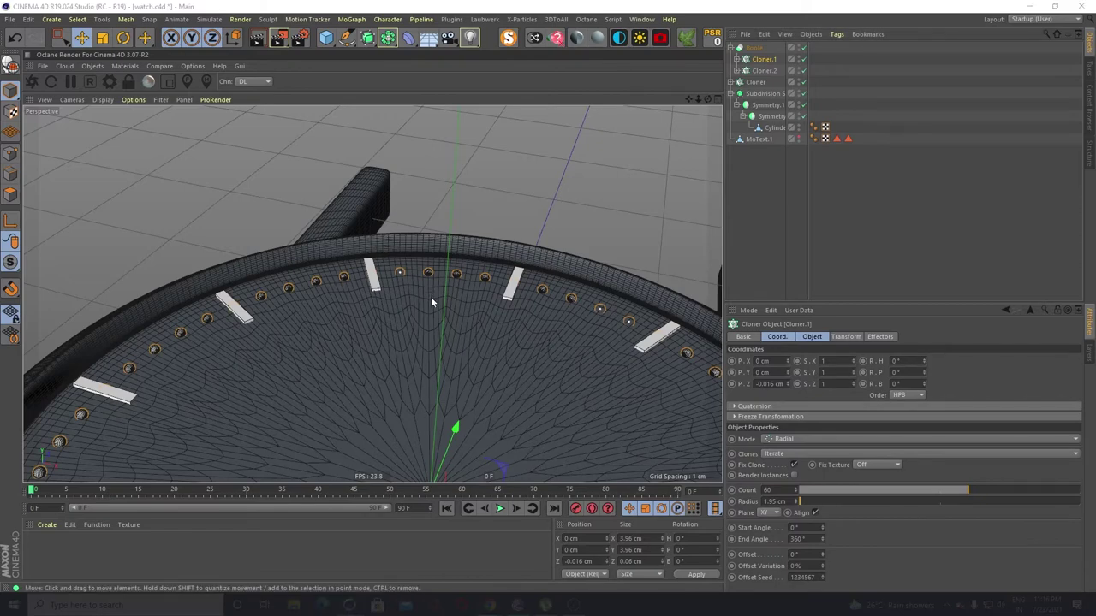
# Make the cutting cube inside the Boole's second Cloner editable and scale it up along its Z axis
pyautogui.keyDown('alt'); pyautogui.moveTo(430, 297); pyautogui.dragTo(334, 255); pyautogui.keyUp('alt')
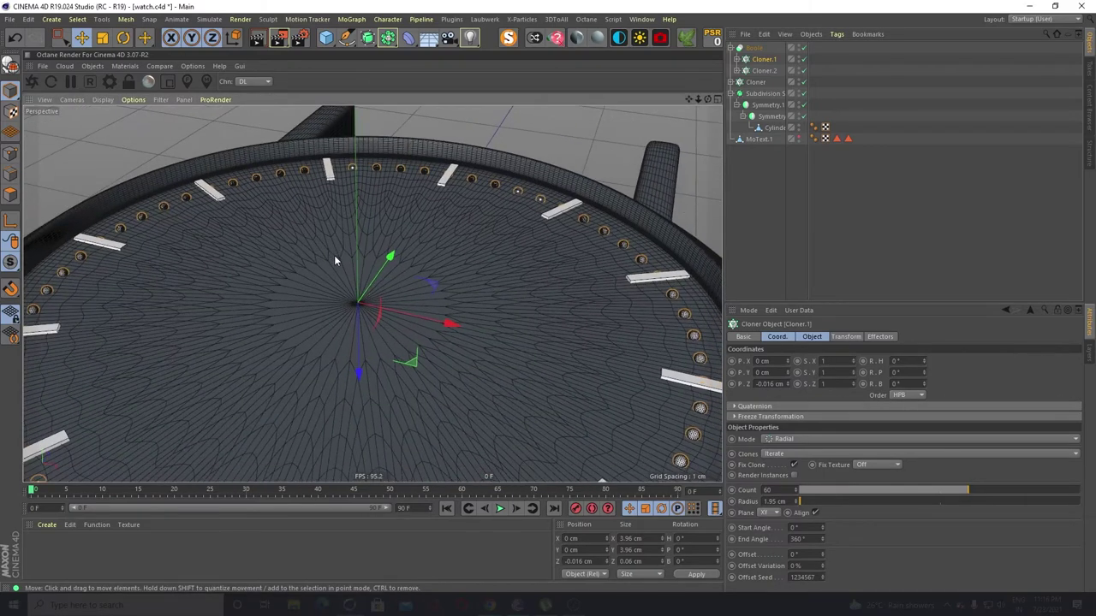
pyautogui.scroll(-4, 334, 256)
pyautogui.keyDown('alt'); pyautogui.moveTo(335, 309); pyautogui.dragTo(405, 294); pyautogui.keyUp('alt')
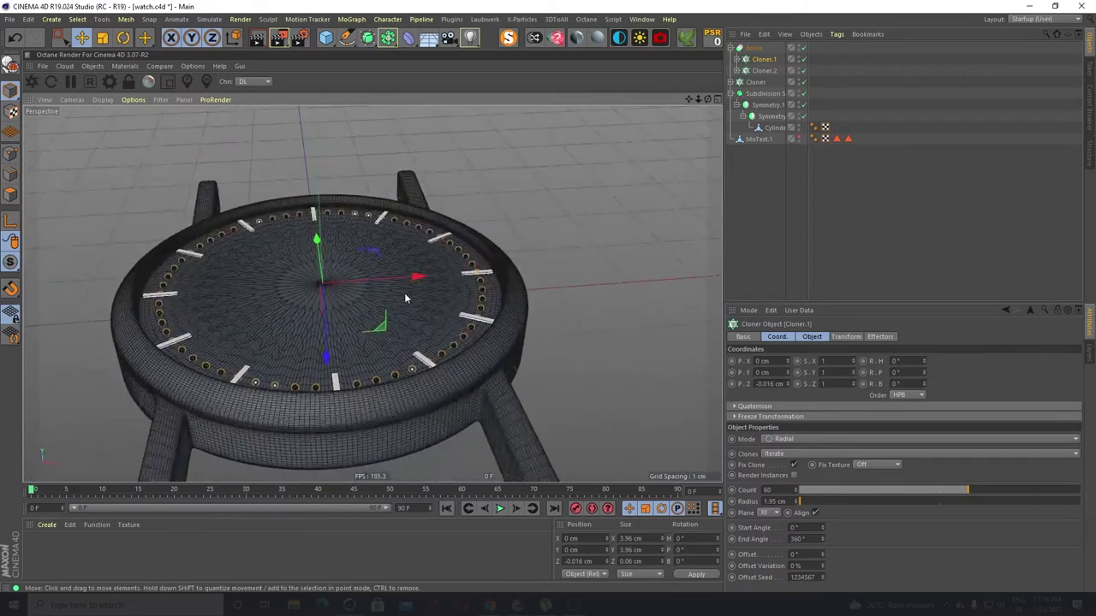
pyautogui.click(327, 191)
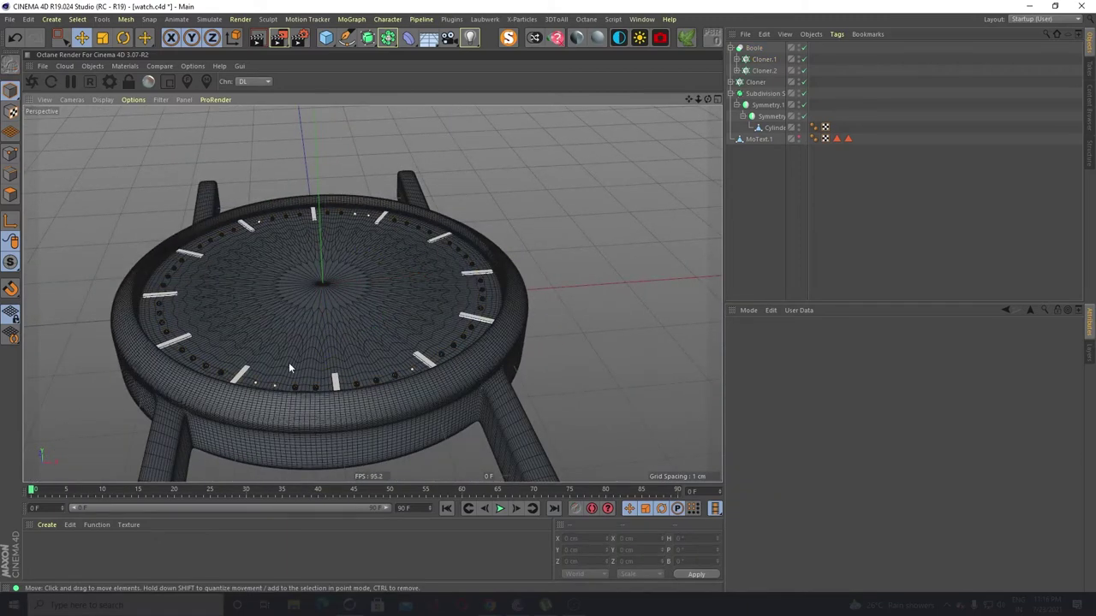
pyautogui.click(737, 70)
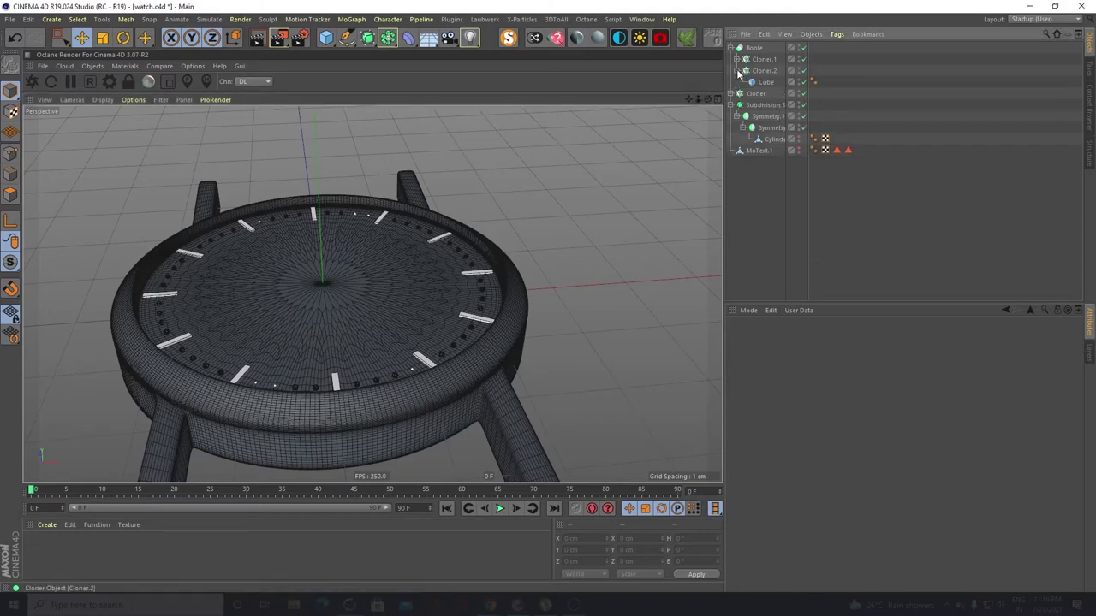
pyautogui.click(761, 82)
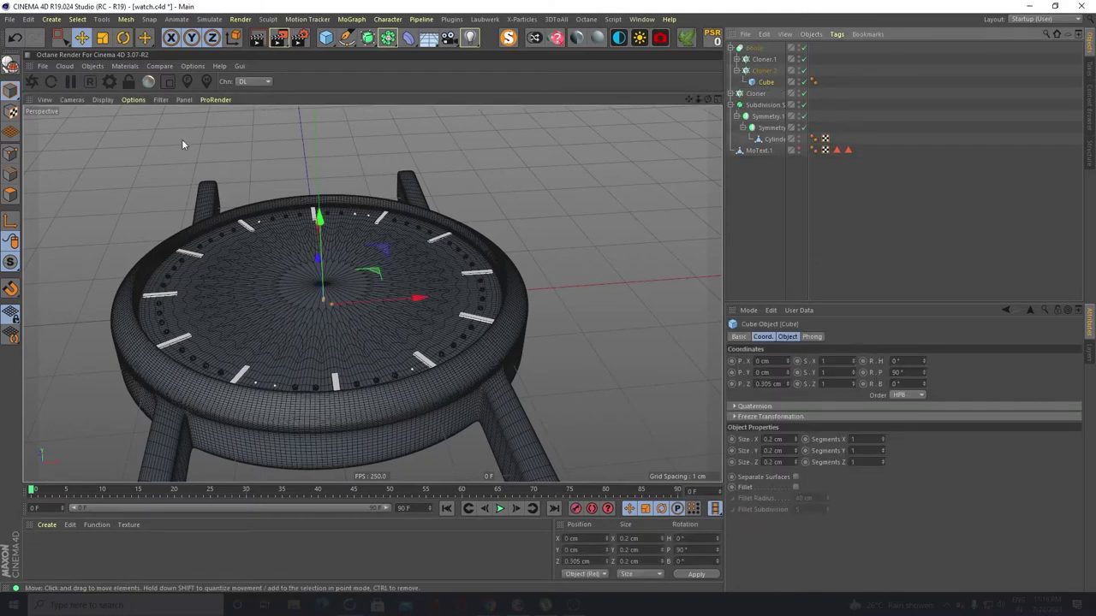
pyautogui.click(9, 63)
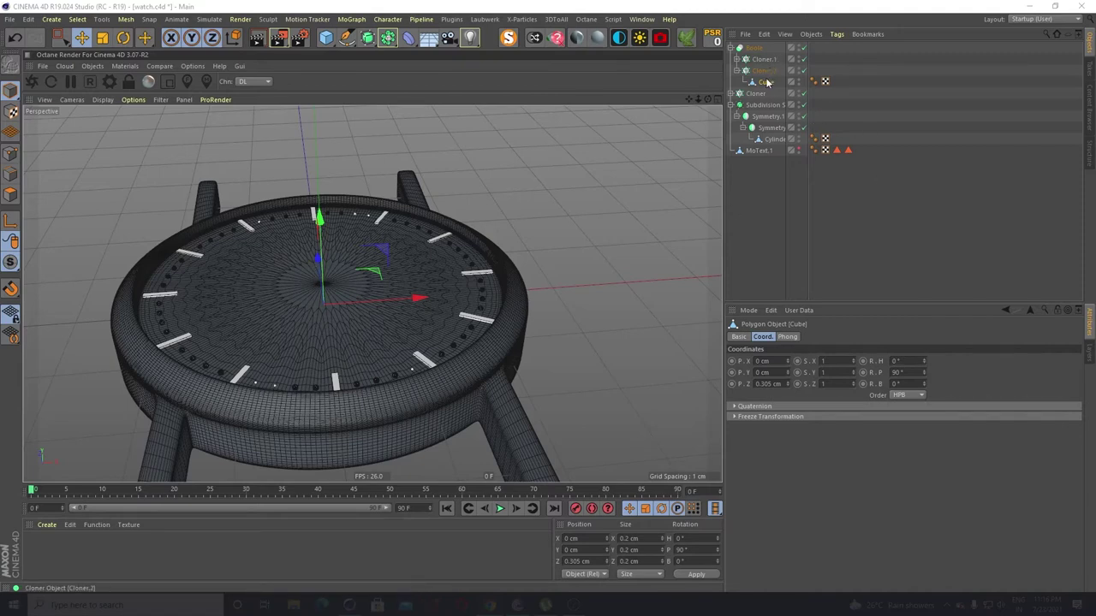
pyautogui.click(102, 37)
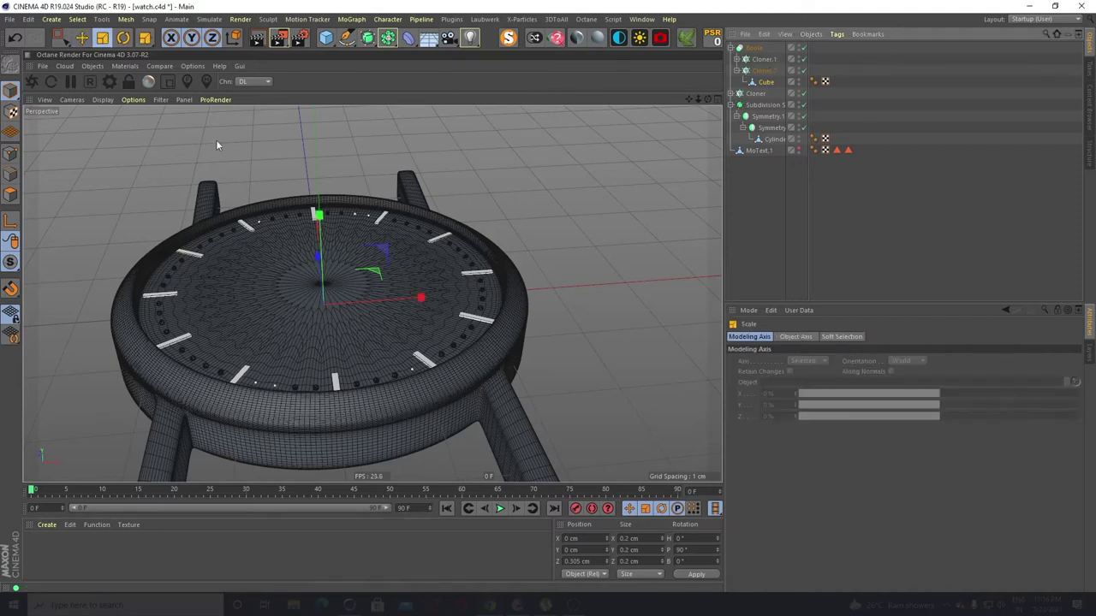
pyautogui.moveTo(315, 262); pyautogui.dragTo(320, 214)
# Examine the cut minute track around the dial, including the spheres' spacing and height beside the bar markers
pyautogui.keyDown('alt'); pyautogui.moveTo(526, 271); pyautogui.dragTo(440, 429); pyautogui.keyUp('alt')
pyautogui.keyDown('alt'); pyautogui.moveTo(440, 429); pyautogui.dragTo(503, 258, button='middle'); pyautogui.keyUp('alt')
pyautogui.keyDown('alt'); pyautogui.moveTo(504, 258); pyautogui.dragTo(562, 168); pyautogui.keyUp('alt')
pyautogui.click(562, 169)
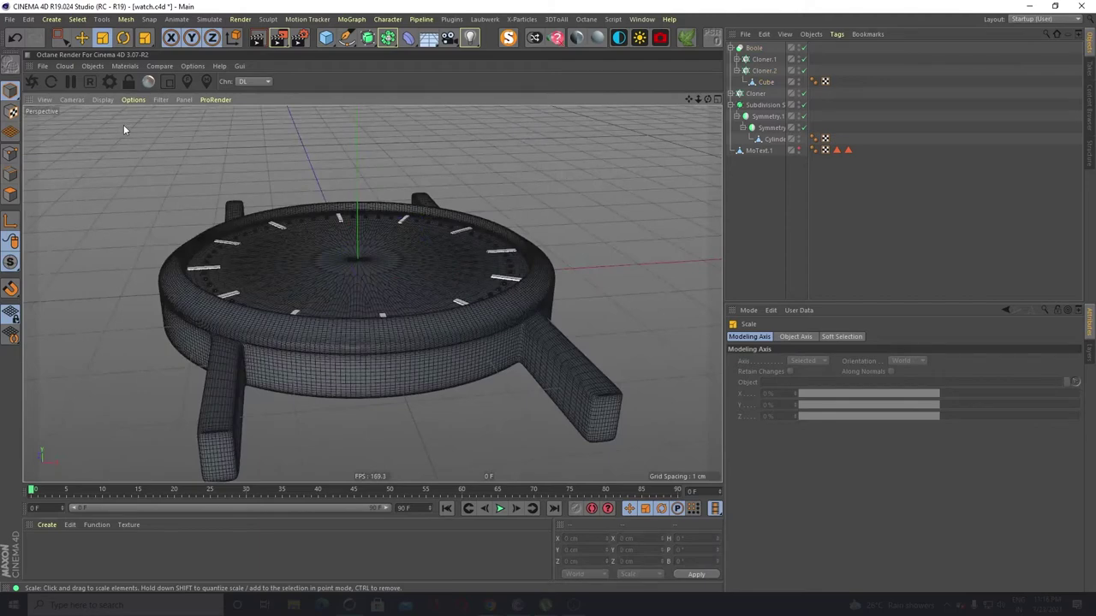
pyautogui.click(82, 37)
pyautogui.scroll(-2, 380, 215)
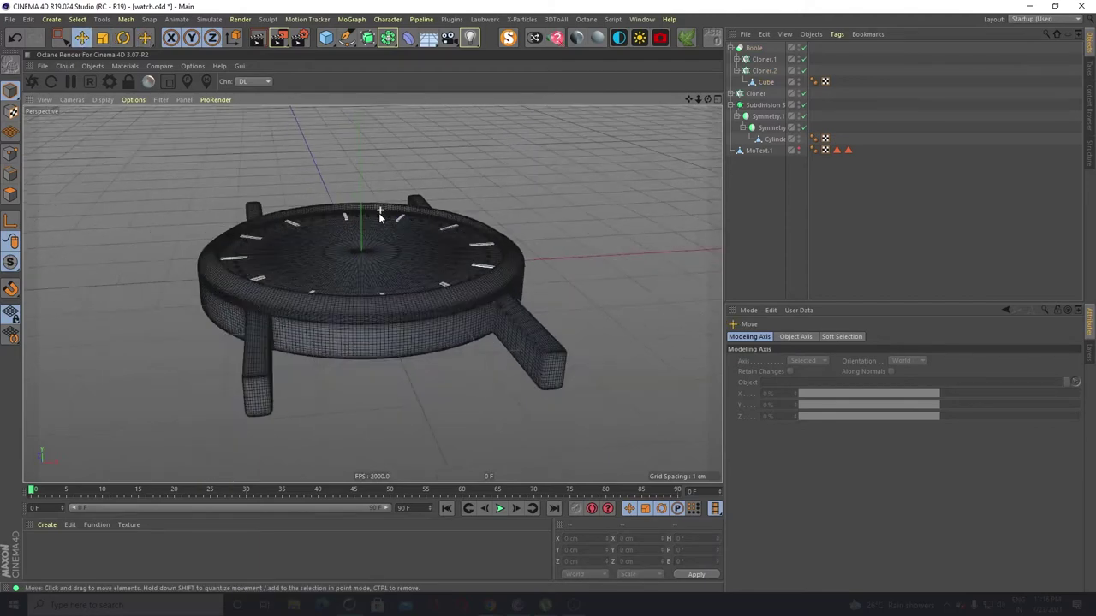
pyautogui.keyDown('alt'); pyautogui.moveTo(380, 216); pyautogui.dragTo(530, 255); pyautogui.keyUp('alt')
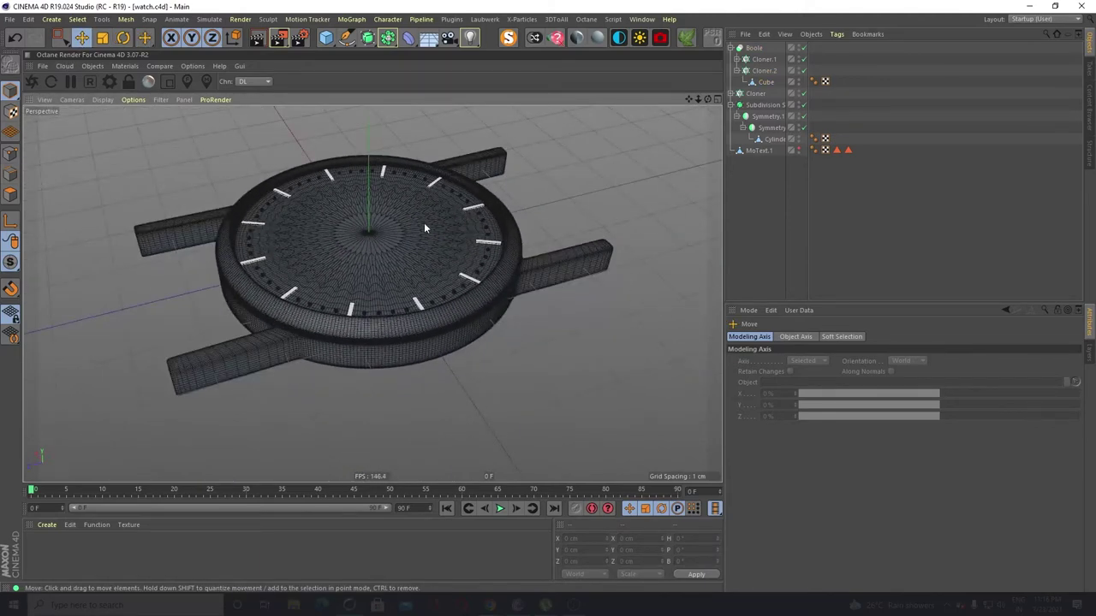
pyautogui.scroll(4, 402, 223)
pyautogui.moveTo(320, 349)
pyautogui.keyDown('alt'); pyautogui.mouseDown()
pyautogui.moveTo(454, 329)
pyautogui.moveTo(429, 308)
pyautogui.moveTo(528, 323)
pyautogui.mouseUp(); pyautogui.keyUp('alt')
pyautogui.scroll(3, 558, 352)
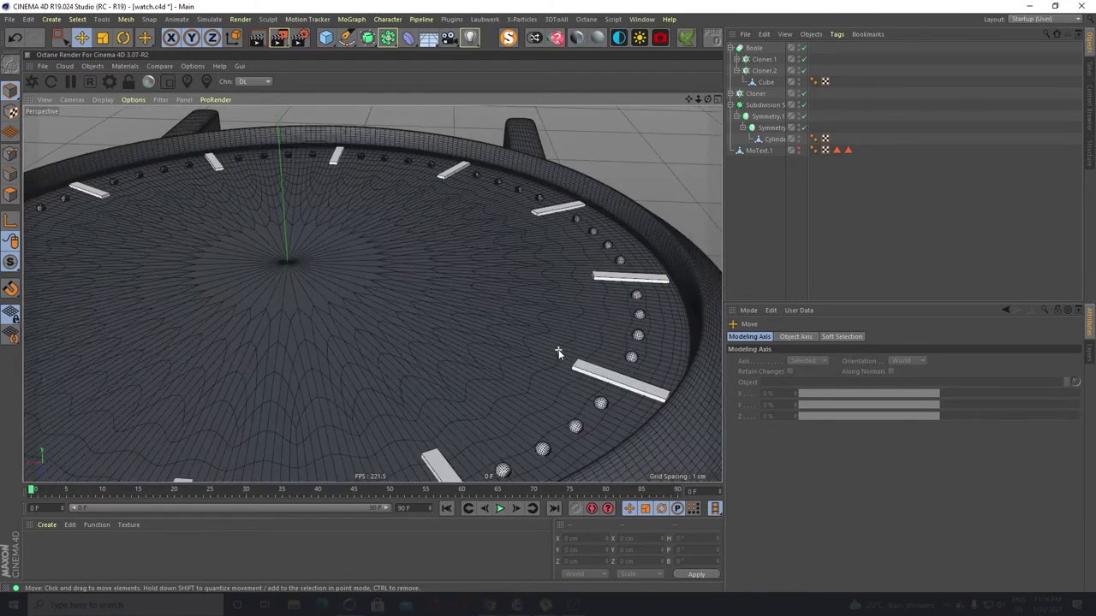
pyautogui.scroll(2, 647, 243)
pyautogui.scroll(-5, 610, 244)
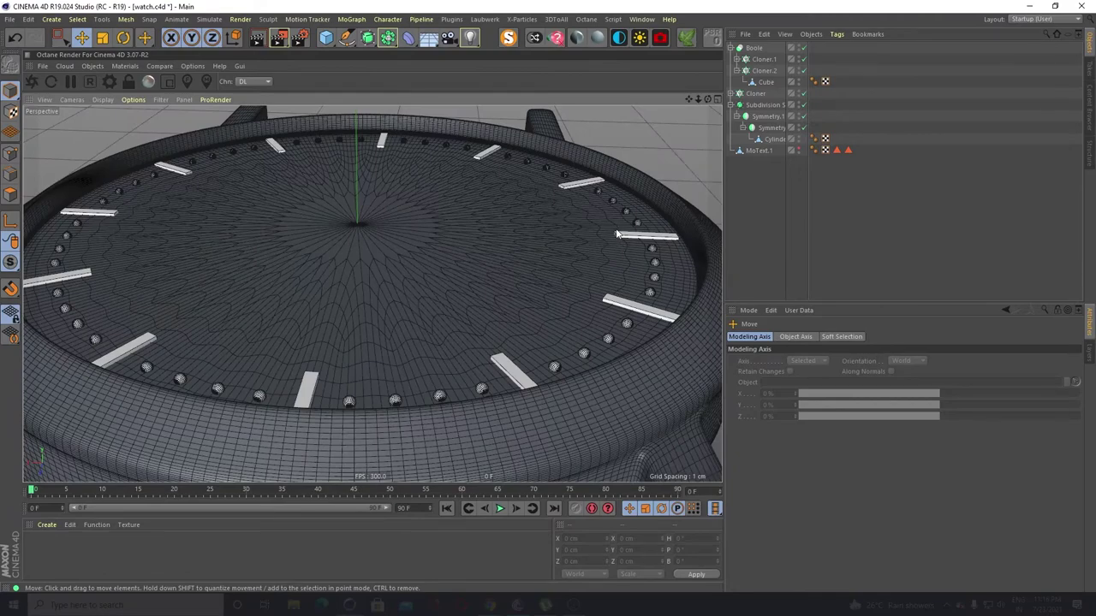
pyautogui.scroll(5, 595, 226)
pyautogui.keyDown('alt'); pyautogui.moveTo(627, 267); pyautogui.dragTo(474, 265, button='middle'); pyautogui.keyUp('alt')
pyautogui.scroll(5, 480, 264)
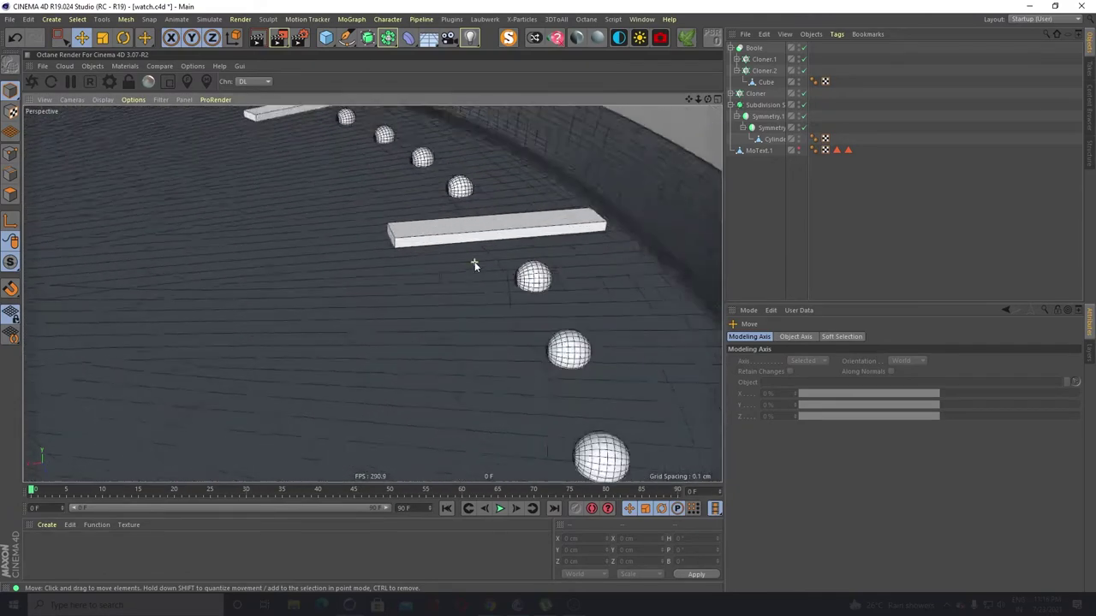
pyautogui.moveTo(543, 296)
pyautogui.keyDown('alt'); pyautogui.mouseDown()
pyautogui.moveTo(591, 292)
pyautogui.moveTo(613, 270)
pyautogui.moveTo(570, 283)
pyautogui.mouseUp(); pyautogui.keyUp('alt')
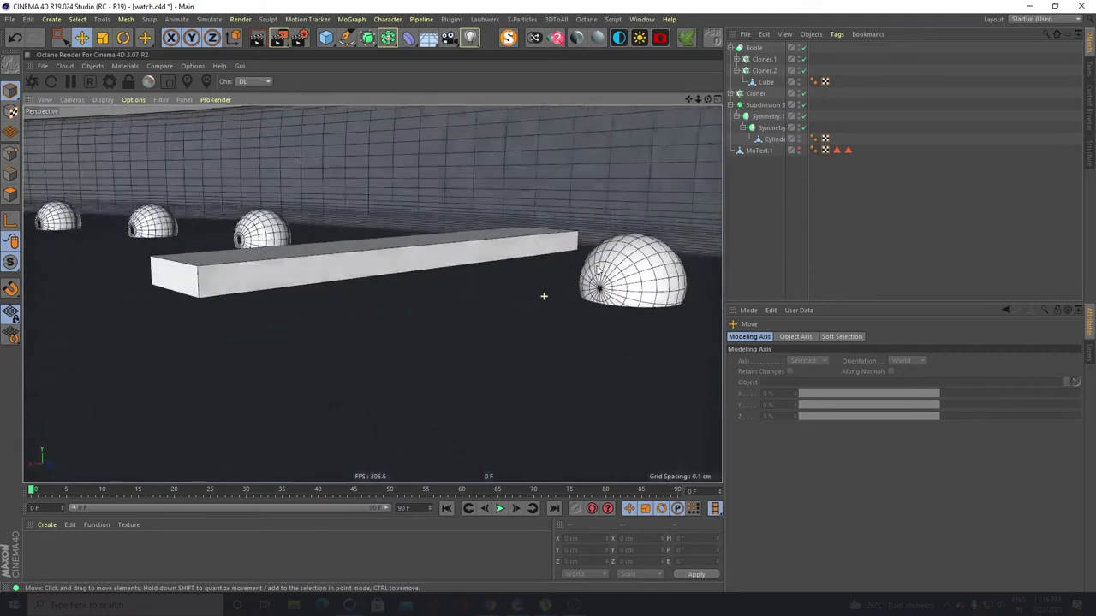
pyautogui.keyDown('alt'); pyautogui.moveTo(371, 294); pyautogui.dragTo(514, 258, button='middle'); pyautogui.keyUp('alt')
pyautogui.scroll(-4, 492, 254)
pyautogui.keyDown('alt'); pyautogui.moveTo(492, 253); pyautogui.dragTo(325, 324); pyautogui.keyUp('alt')
pyautogui.scroll(-6, 458, 251)
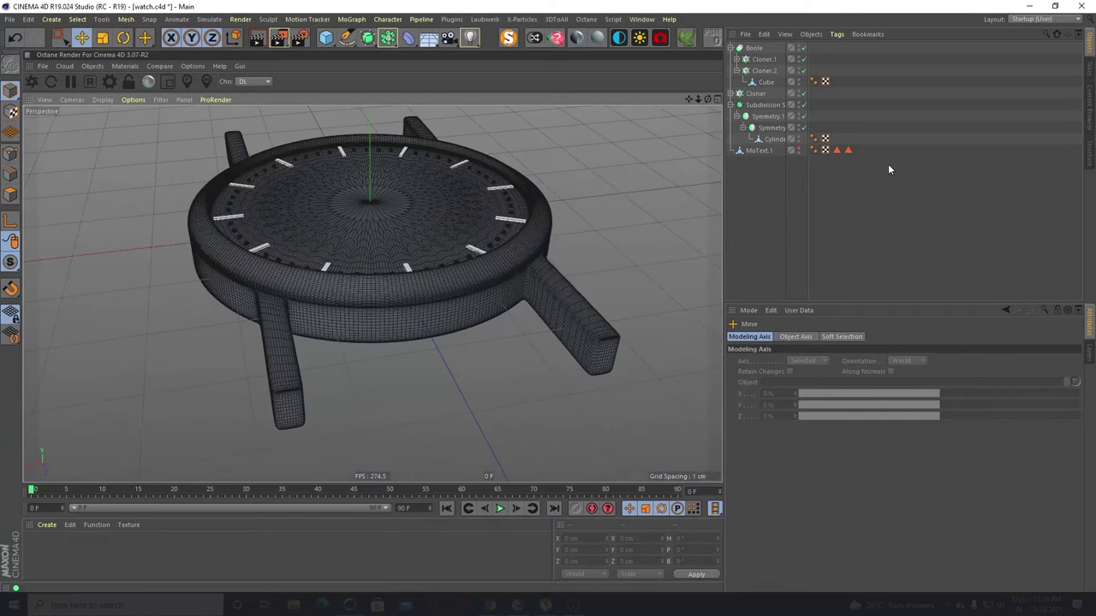
# Try the Boole holding the minute spheres at a Y position of 0.25 cm, and undo the change
pyautogui.click(776, 140)
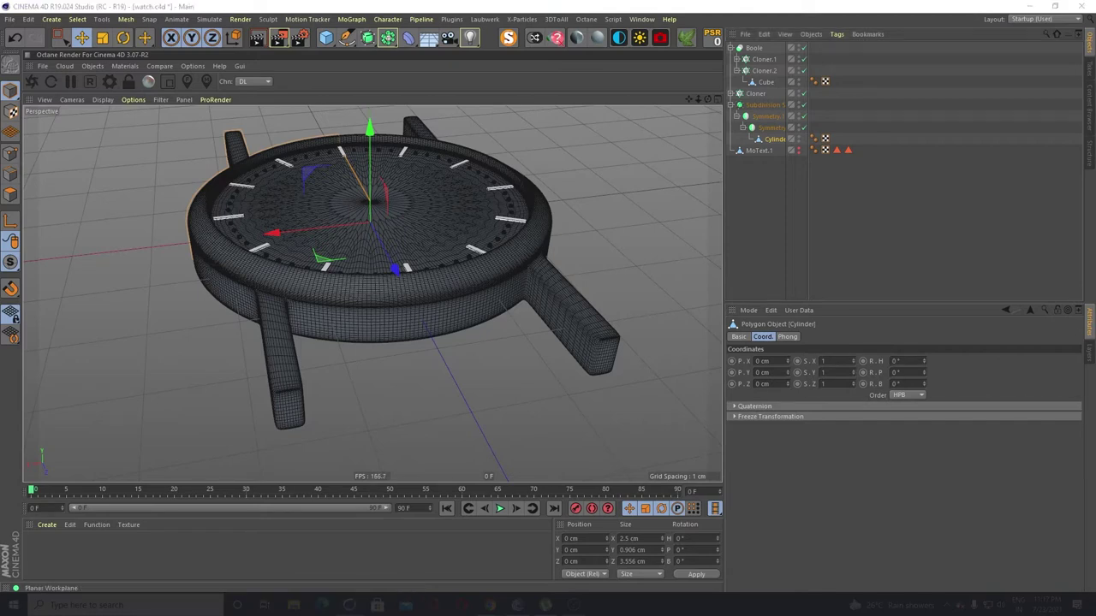
pyautogui.scroll(5, 468, 182)
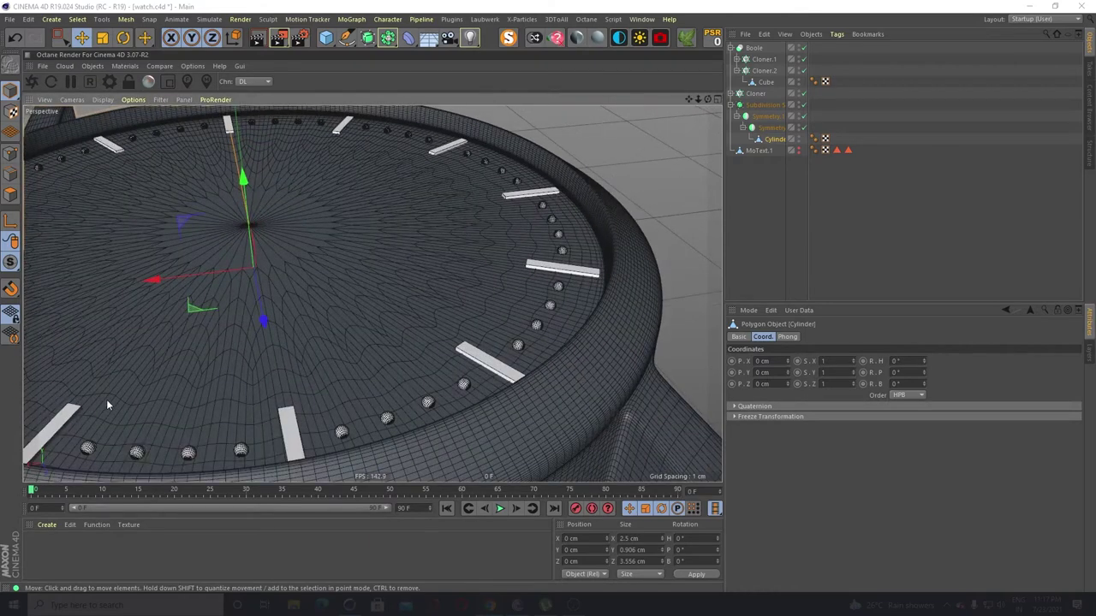
pyautogui.keyDown('alt'); pyautogui.moveTo(108, 399); pyautogui.dragTo(372, 293); pyautogui.keyUp('alt')
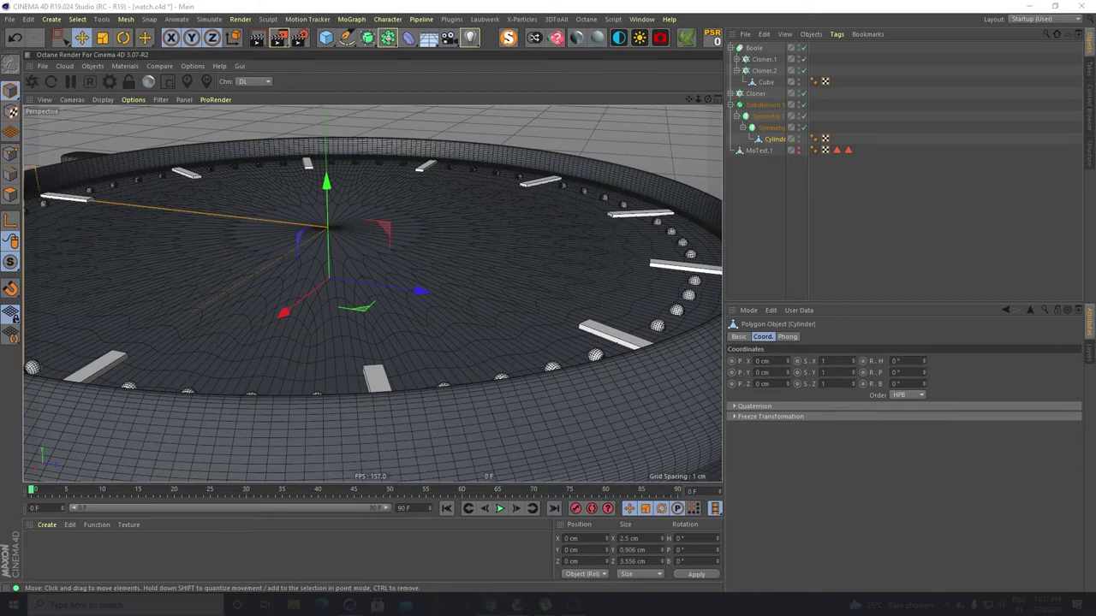
pyautogui.click(738, 60)
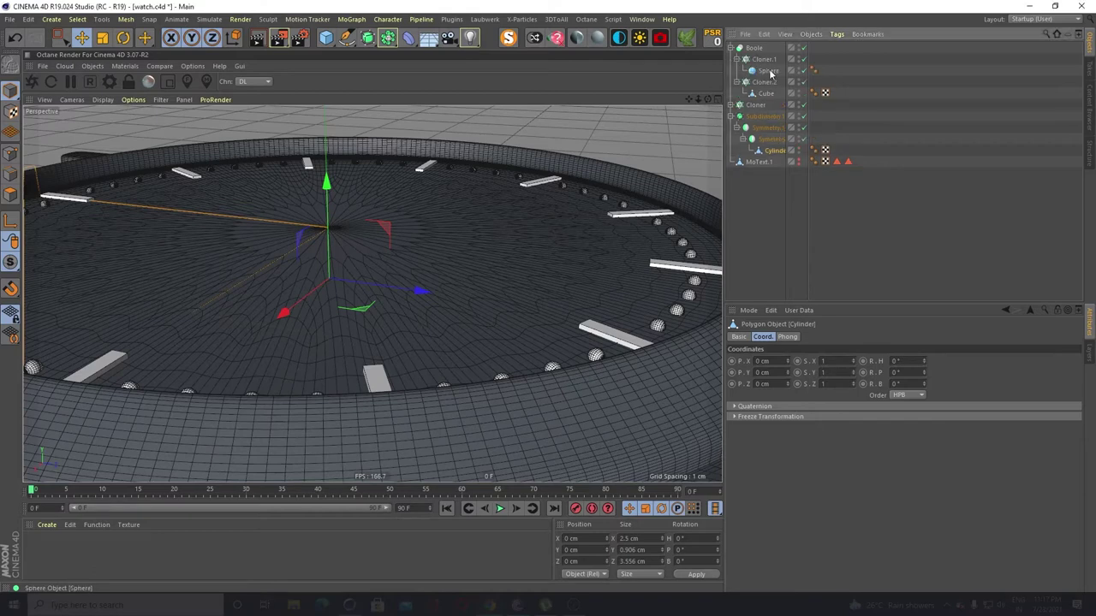
pyautogui.click(769, 72)
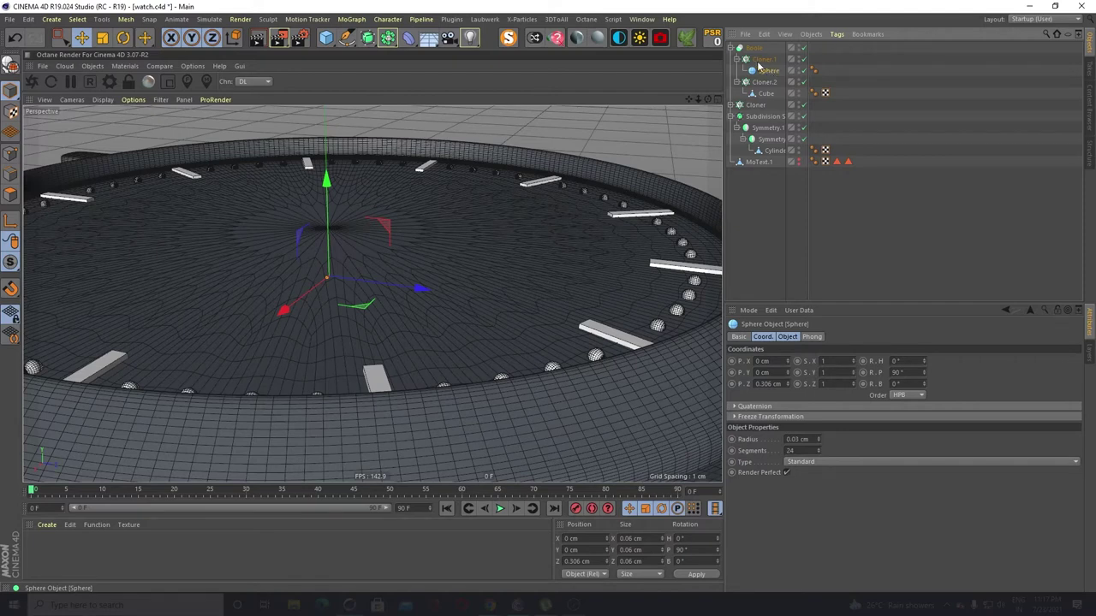
pyautogui.click(753, 48)
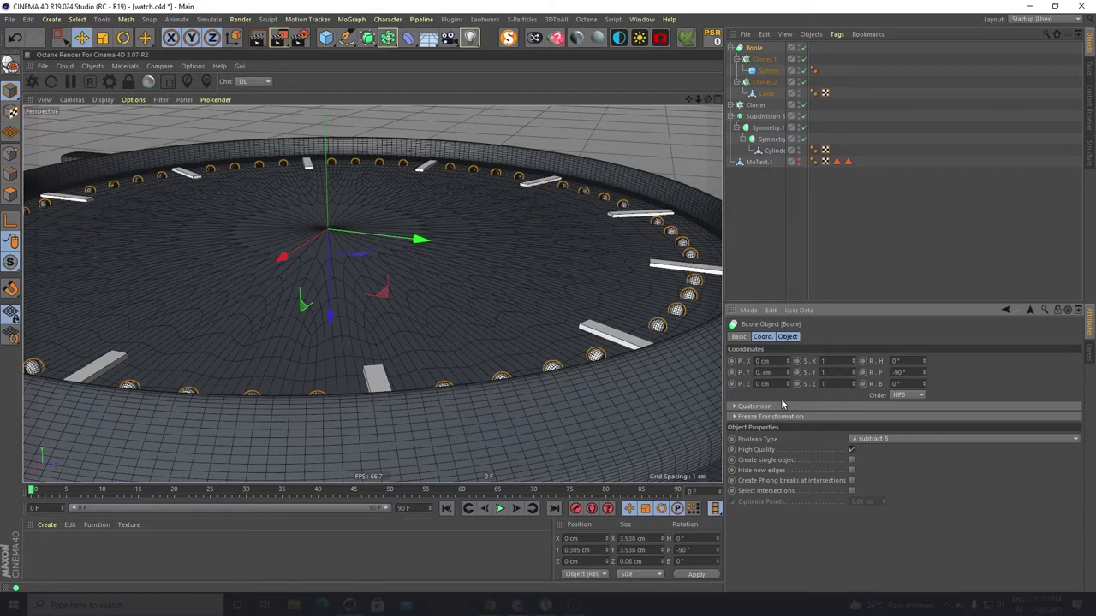
pyautogui.write('0.25')
pyautogui.press('Return')
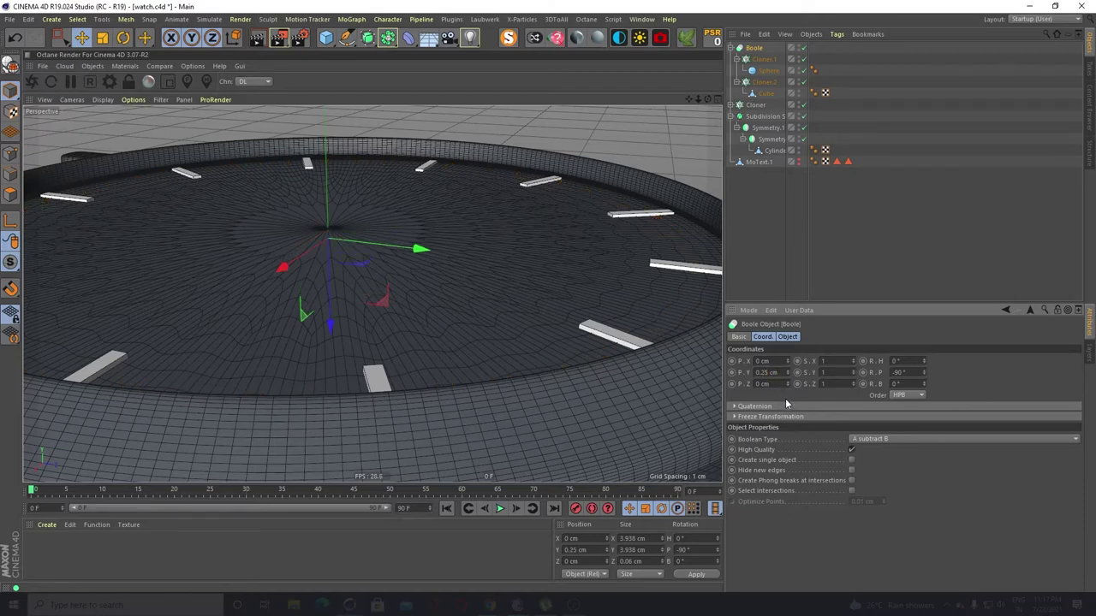
pyautogui.hotkey('ctrl', 'z')
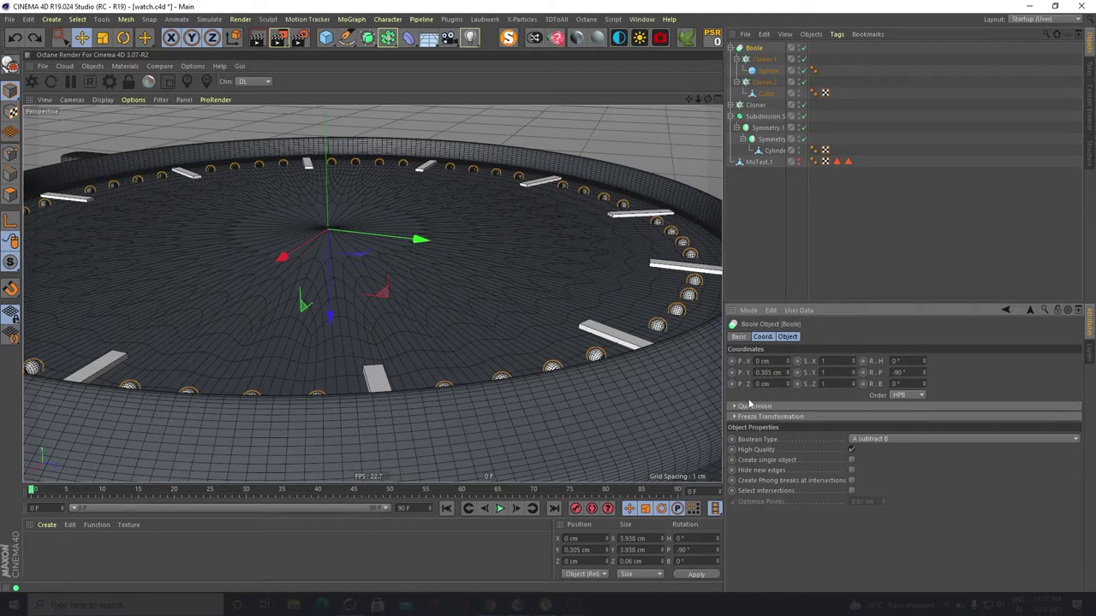
# Try a Y position of 0.25 cm for the Boole again, step the value up, and restore its original height
pyautogui.hotkey('ctrl', 'a')
pyautogui.write('0.25')
pyautogui.press('Return')
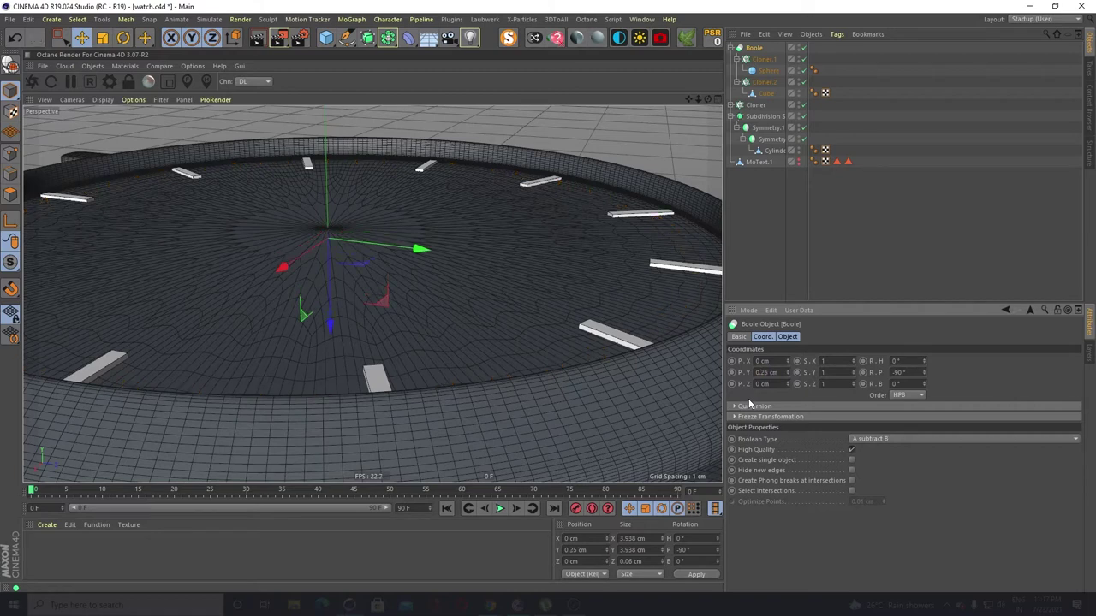
pyautogui.click(789, 371)
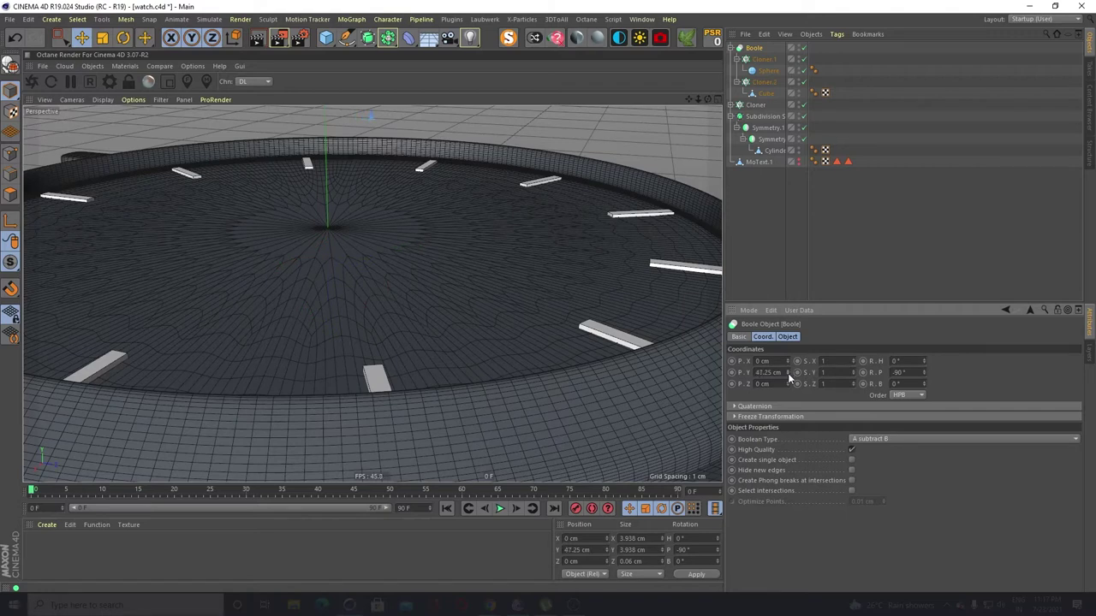
pyautogui.moveTo(786, 373)
pyautogui.mouseDown()
pyautogui.moveTo(786, 383)
pyautogui.moveTo(788, 372)
pyautogui.mouseUp()
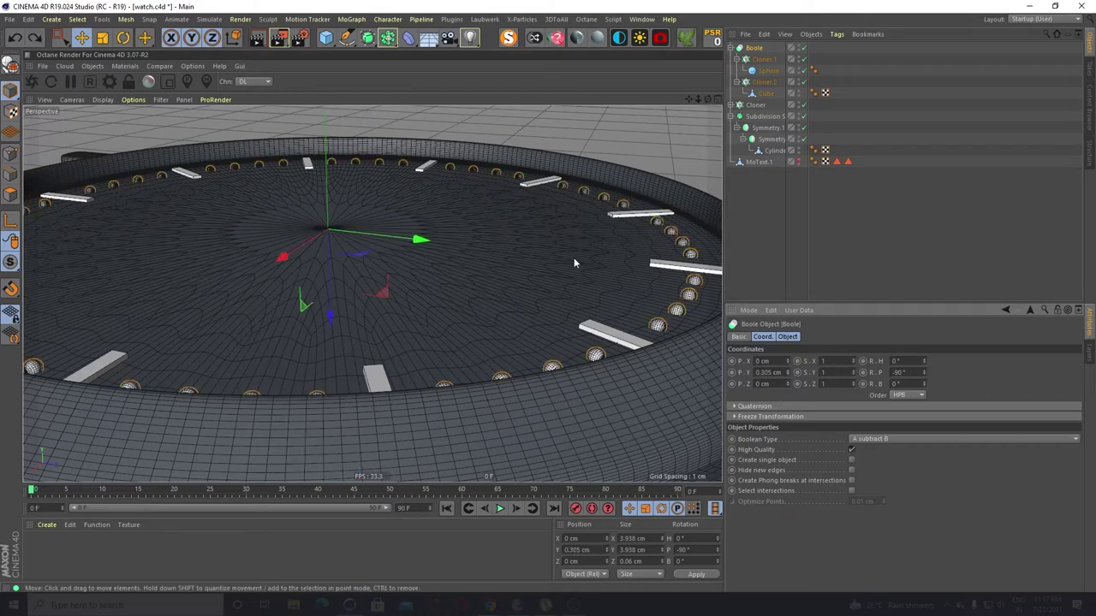
# Lower the Boole by eye to a Y position of about 0.289 cm so the minute spheres sink into the dial
pyautogui.moveTo(574, 257)
pyautogui.keyDown('alt'); pyautogui.mouseDown()
pyautogui.moveTo(551, 288)
pyautogui.moveTo(569, 281)
pyautogui.moveTo(566, 270)
pyautogui.mouseUp(); pyautogui.keyUp('alt')
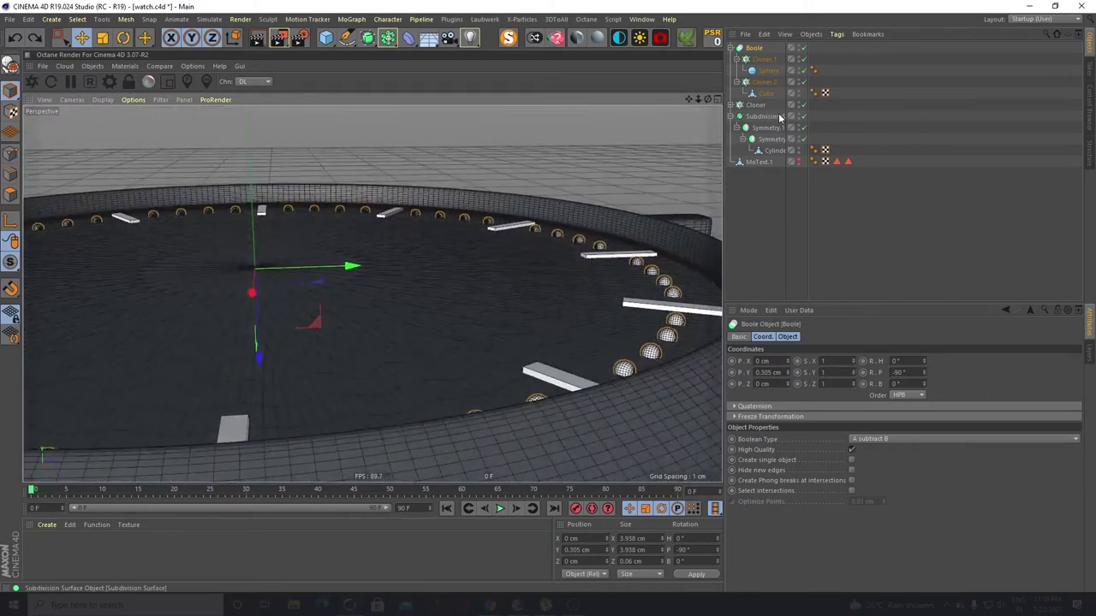
pyautogui.click(758, 48)
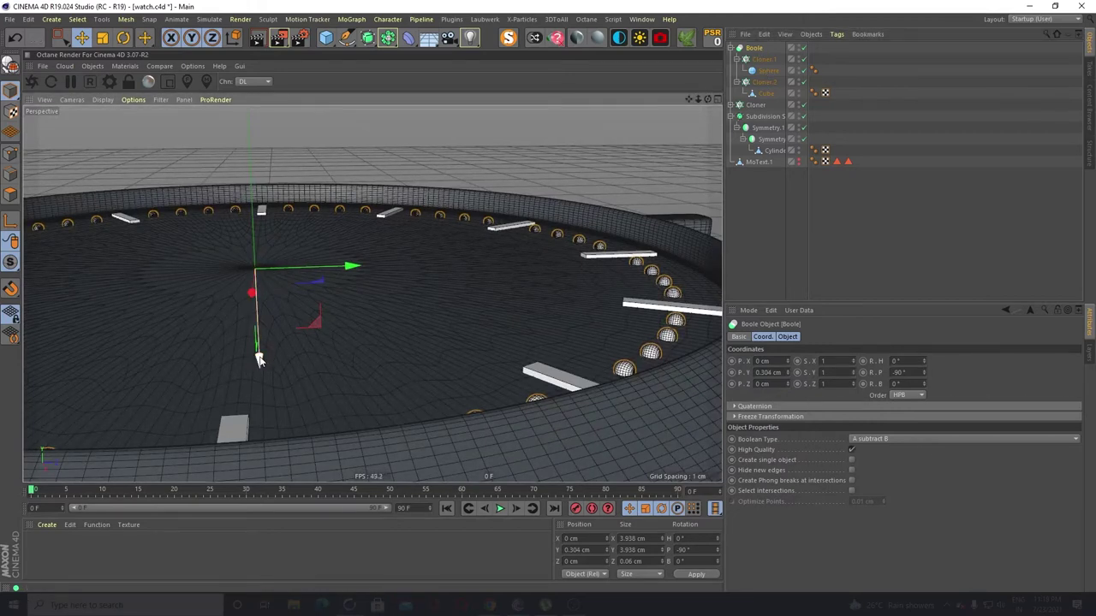
pyautogui.moveTo(259, 360); pyautogui.dragTo(261, 364)
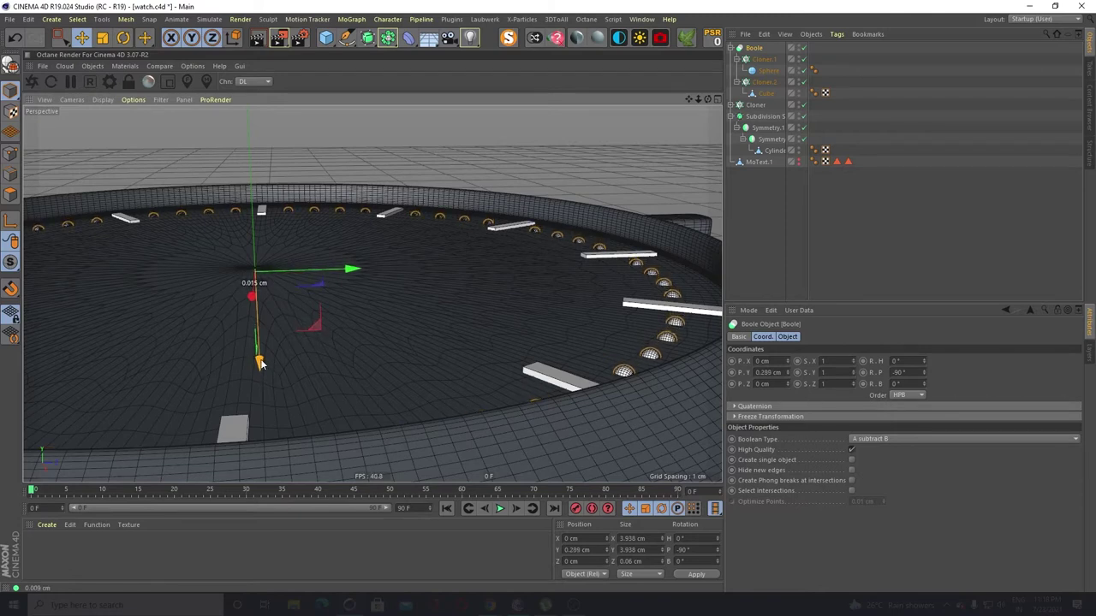
pyautogui.keyDown('alt'); pyautogui.moveTo(322, 337); pyautogui.dragTo(525, 324); pyautogui.keyUp('alt')
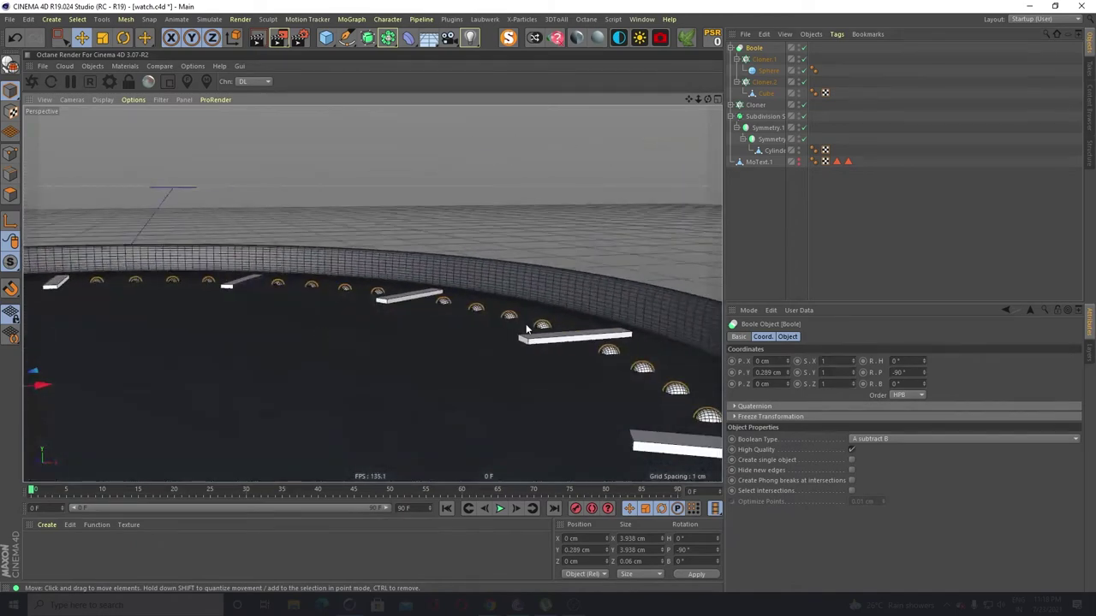
pyautogui.scroll(2, 650, 391)
pyautogui.keyDown('alt'); pyautogui.moveTo(649, 392); pyautogui.dragTo(196, 416); pyautogui.keyUp('alt')
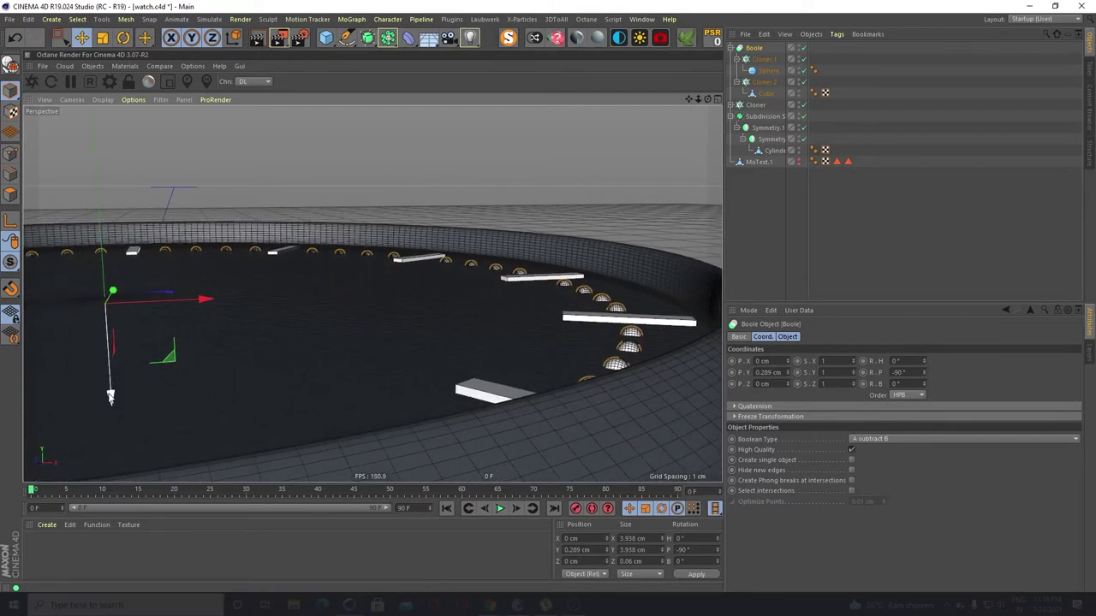
# Fine-tune the Boole's height against the bar markers, settling on a Y position of about 0.293 cm
pyautogui.moveTo(109, 396); pyautogui.dragTo(112, 395)
pyautogui.scroll(3, 599, 360)
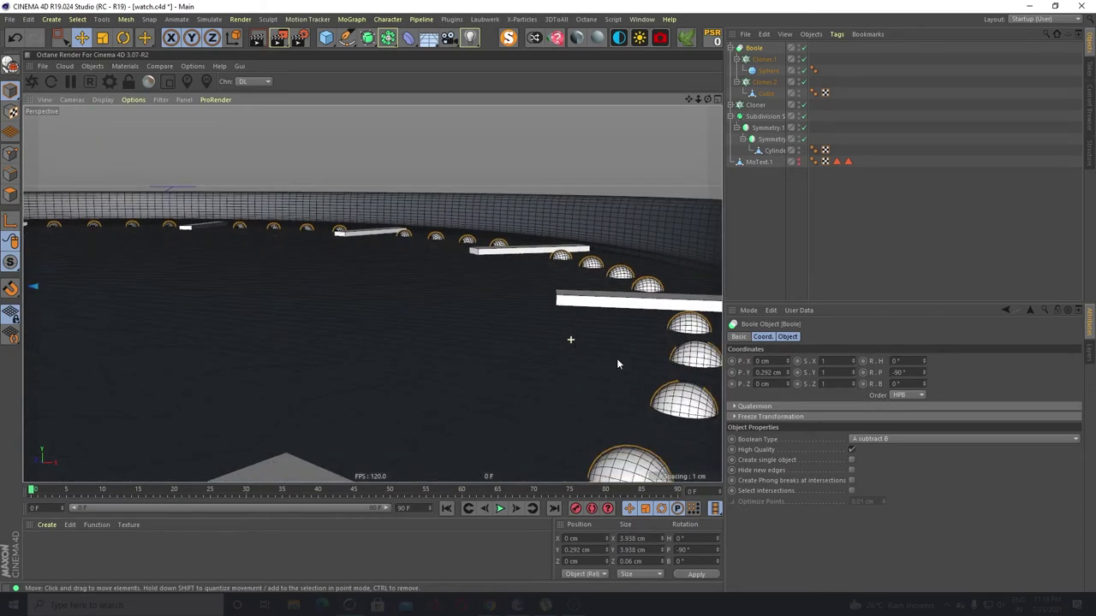
pyautogui.keyDown('alt'); pyautogui.moveTo(616, 364); pyautogui.dragTo(602, 311); pyautogui.keyUp('alt')
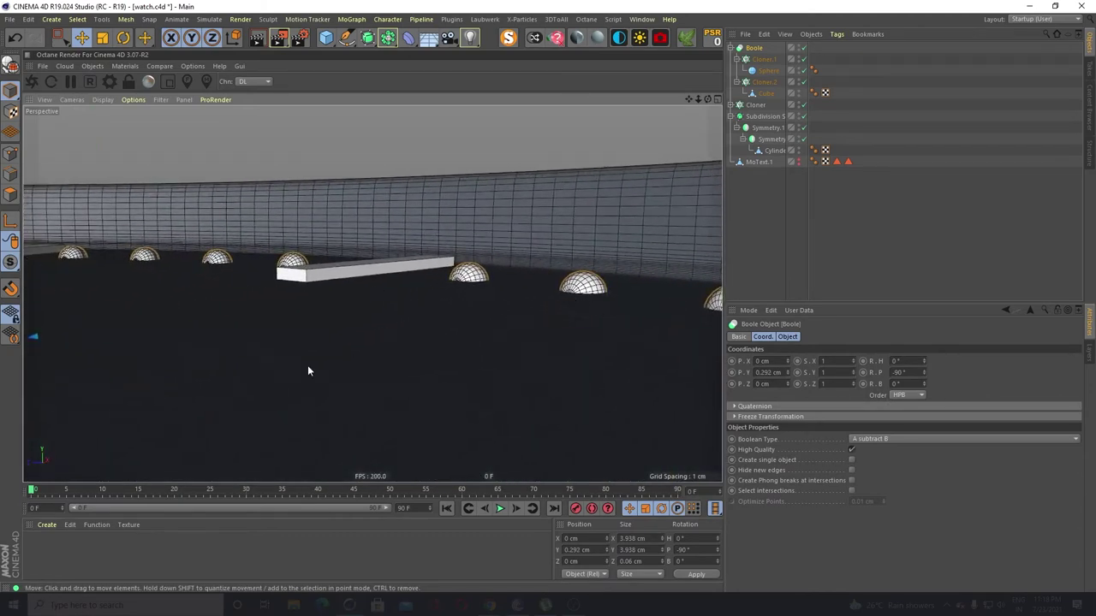
pyautogui.keyDown('alt'); pyautogui.moveTo(309, 371); pyautogui.dragTo(411, 371); pyautogui.keyUp('alt')
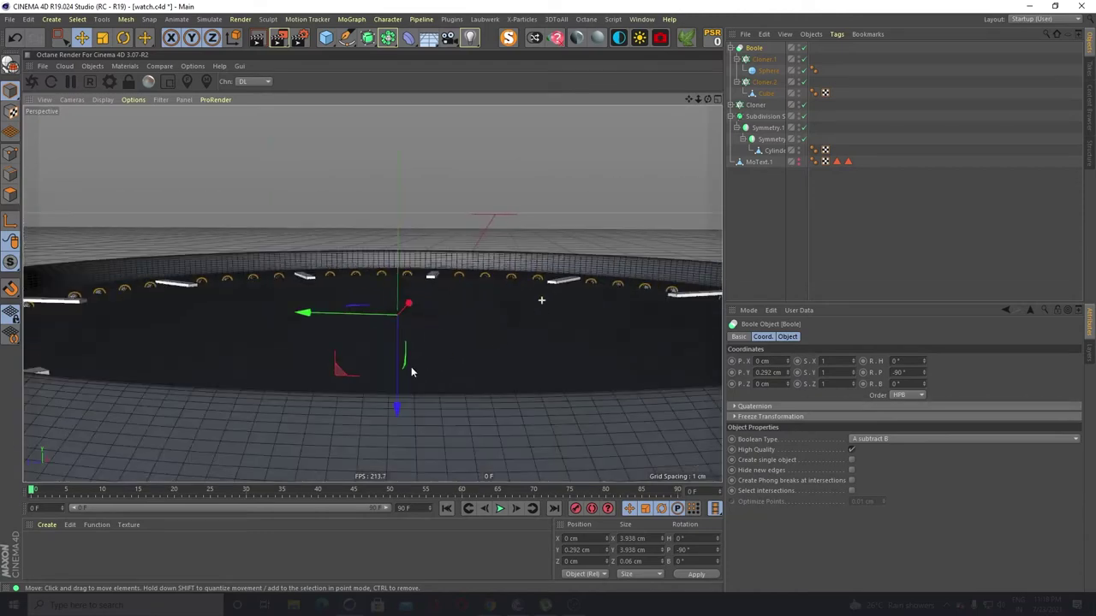
pyautogui.moveTo(397, 410); pyautogui.dragTo(397, 405)
pyautogui.scroll(3, 698, 287)
pyautogui.scroll(4, 674, 295)
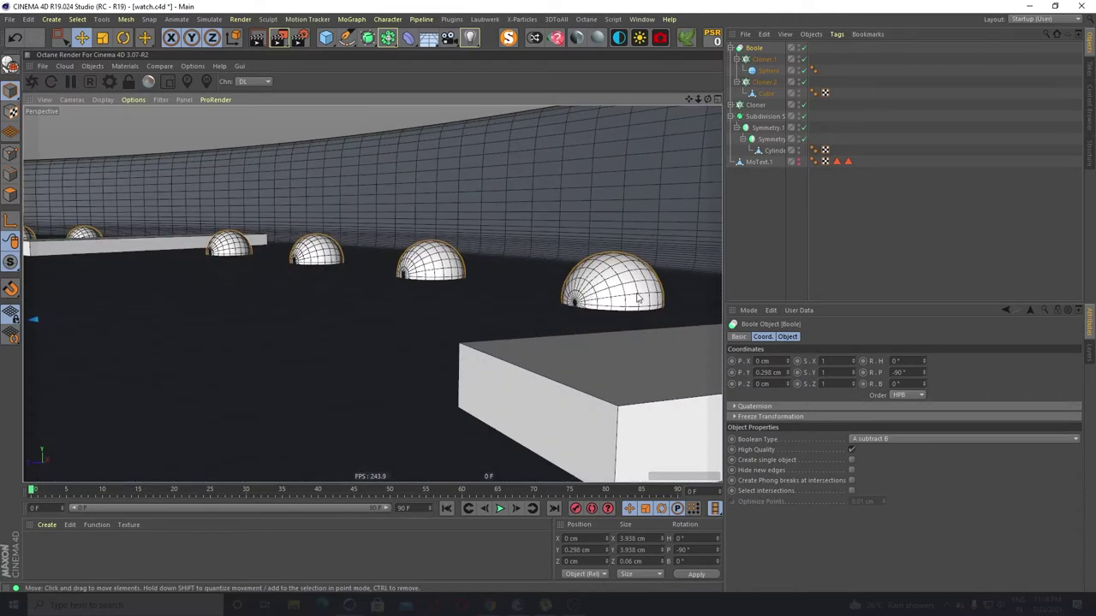
pyautogui.scroll(-4, 386, 345)
pyautogui.keyDown('alt'); pyautogui.moveTo(386, 345); pyautogui.dragTo(463, 325, button='middle'); pyautogui.keyUp('alt')
pyautogui.keyDown('alt'); pyautogui.moveTo(463, 325); pyautogui.dragTo(323, 342); pyautogui.keyUp('alt')
pyautogui.moveTo(61, 381); pyautogui.dragTo(64, 393)
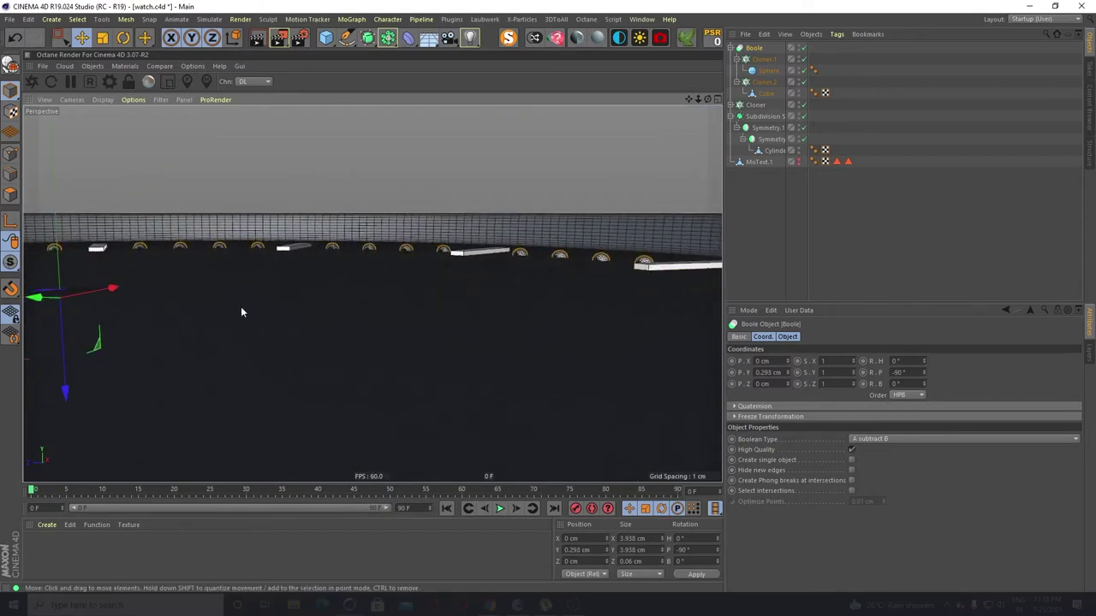
# Clear the selection and examine the half-sunk minute spheres up close and across the whole dial
pyautogui.scroll(-5, 274, 300)
pyautogui.keyDown('alt'); pyautogui.moveTo(286, 330); pyautogui.dragTo(345, 301); pyautogui.keyUp('alt')
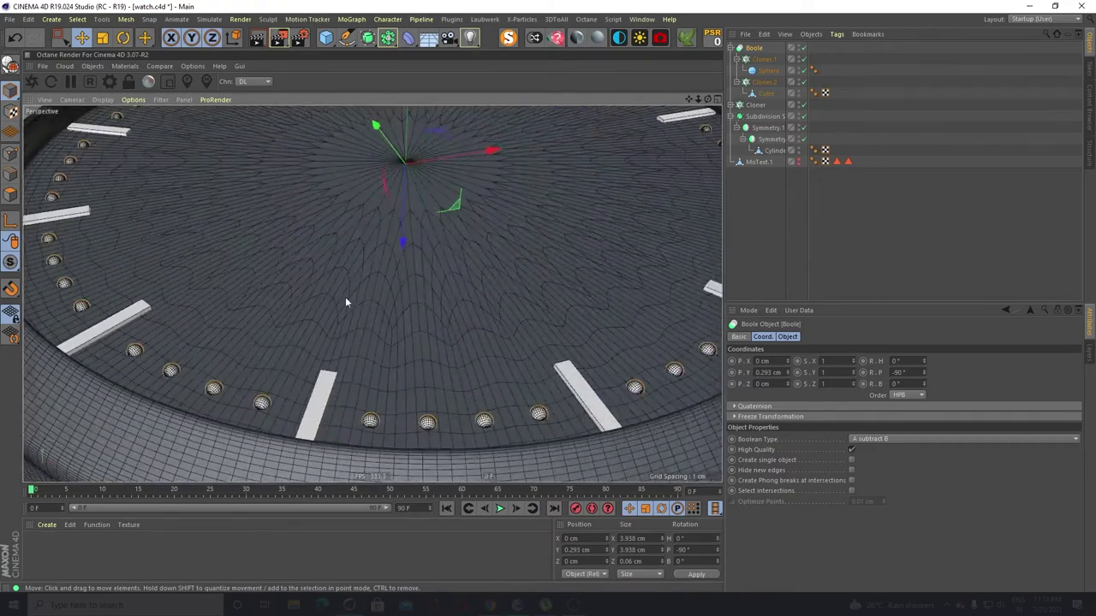
pyautogui.scroll(-6, 399, 286)
pyautogui.keyDown('alt'); pyautogui.moveTo(403, 345); pyautogui.dragTo(607, 219); pyautogui.keyUp('alt')
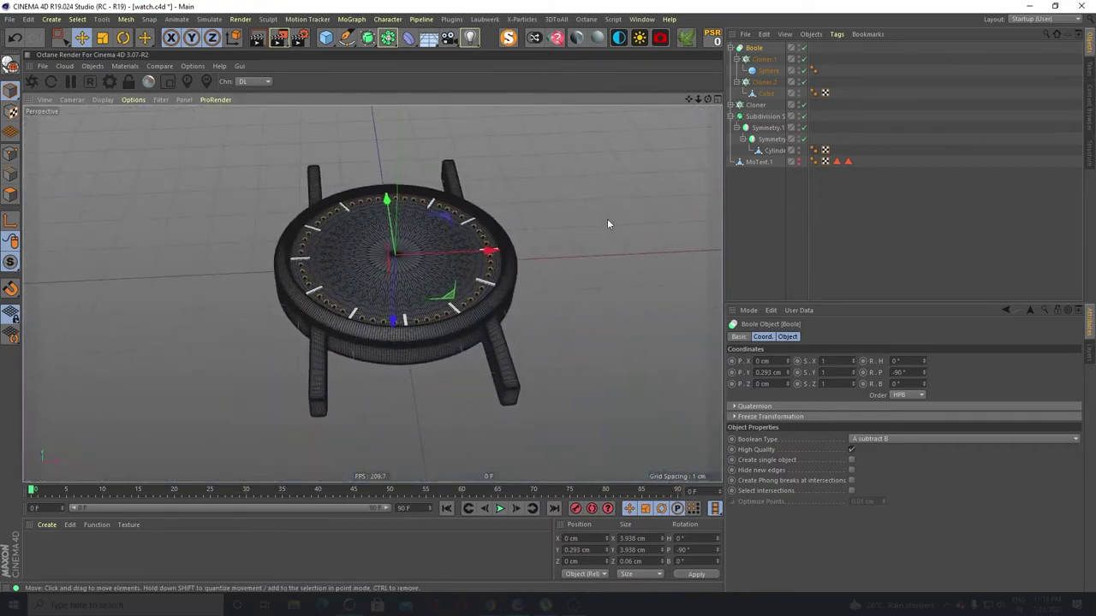
pyautogui.click(607, 218)
pyautogui.scroll(5, 394, 227)
pyautogui.scroll(4, 471, 391)
pyautogui.scroll(6, 435, 348)
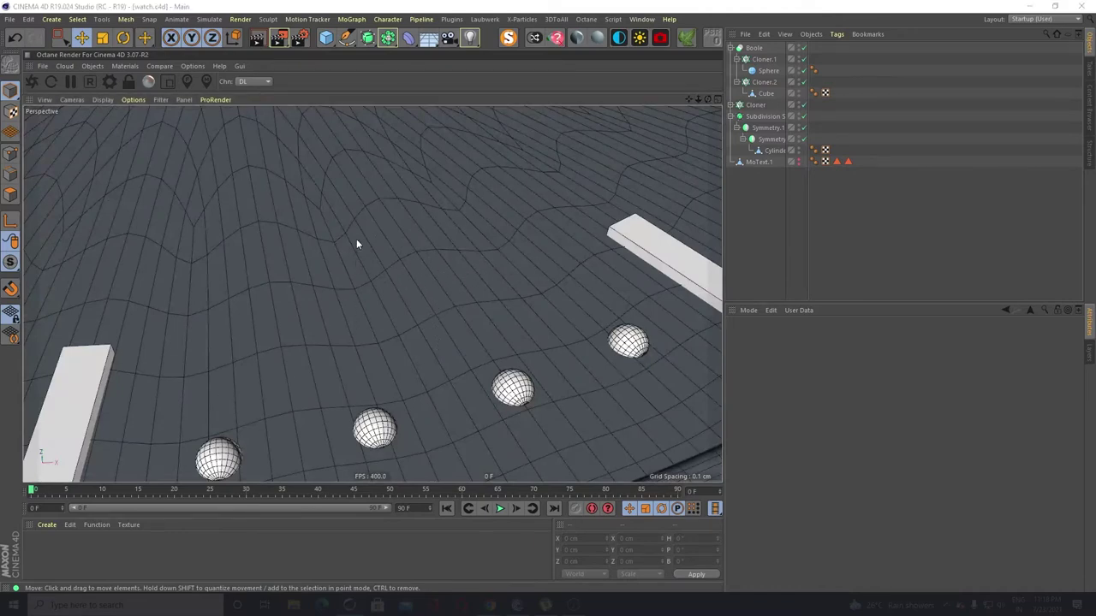
pyautogui.scroll(-10, 359, 243)
pyautogui.keyDown('alt'); pyautogui.moveTo(362, 243); pyautogui.dragTo(371, 303, button='middle'); pyautogui.keyUp('alt')
pyautogui.keyDown('alt'); pyautogui.moveTo(372, 303); pyautogui.dragTo(380, 355); pyautogui.keyUp('alt')
pyautogui.keyDown('alt'); pyautogui.moveTo(485, 195); pyautogui.dragTo(501, 272, button='middle'); pyautogui.keyUp('alt')
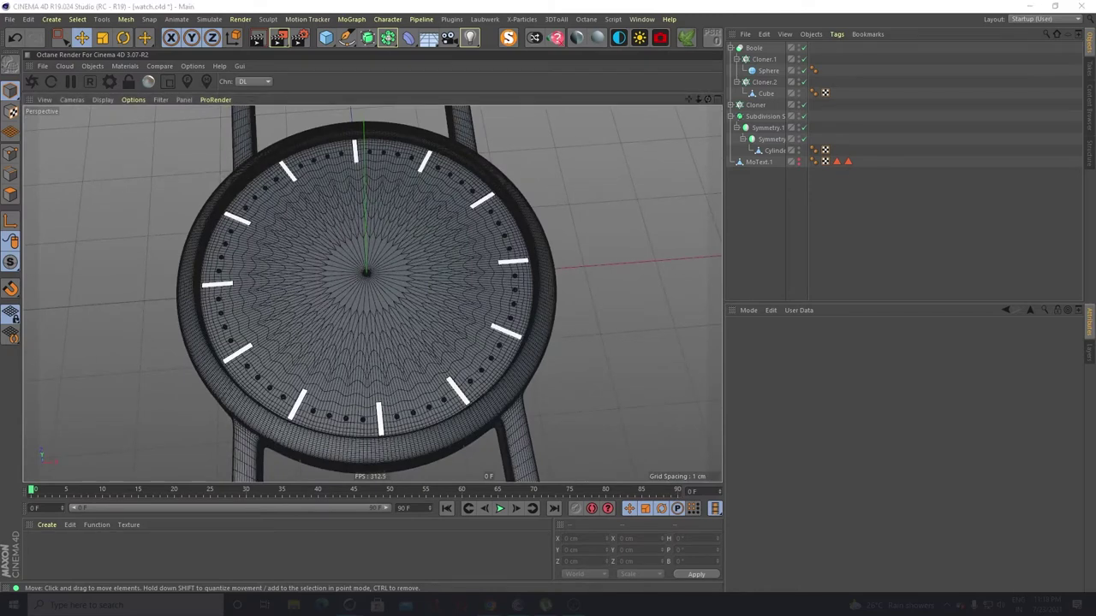
# Try radii of 2.1 cm and 2.05 cm for the Cloner of 60 spheres inside the Boole
pyautogui.click(762, 60)
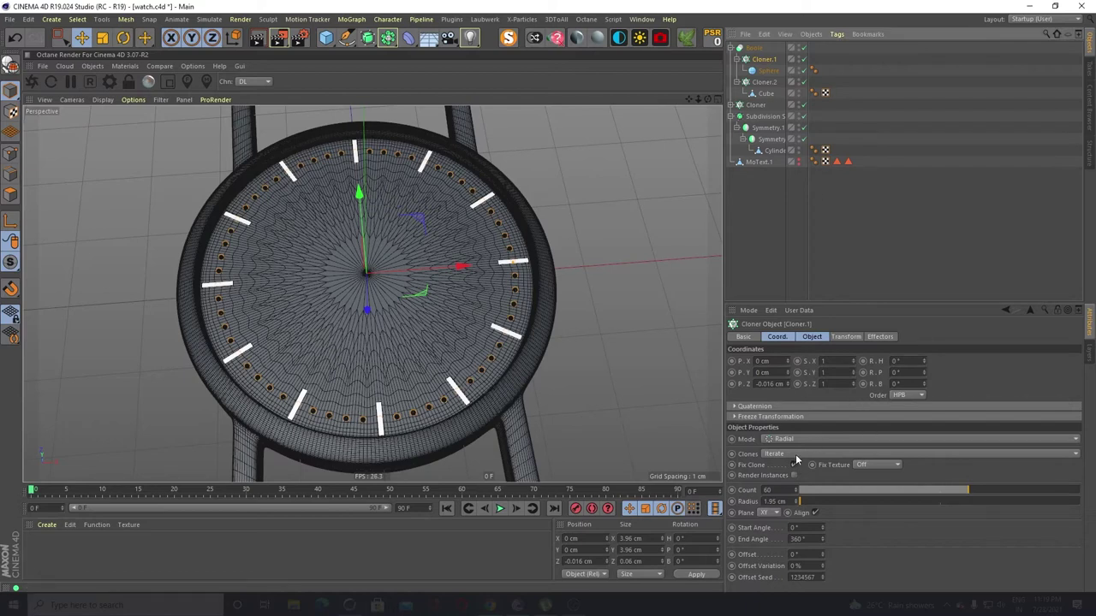
pyautogui.doubleClick(775, 502)
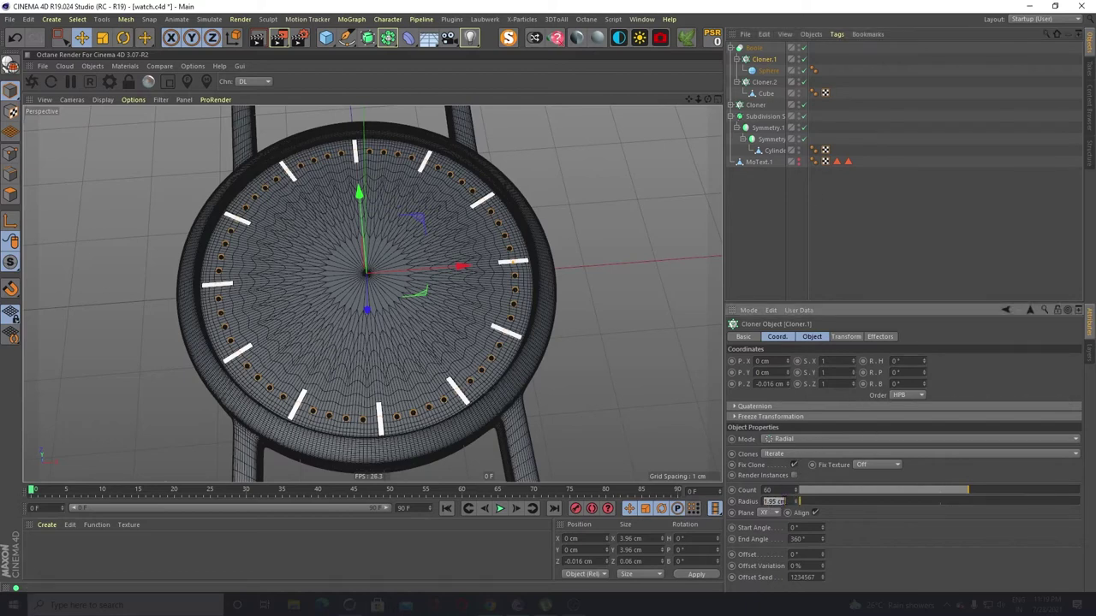
pyautogui.write('3')
pyautogui.press('Return')
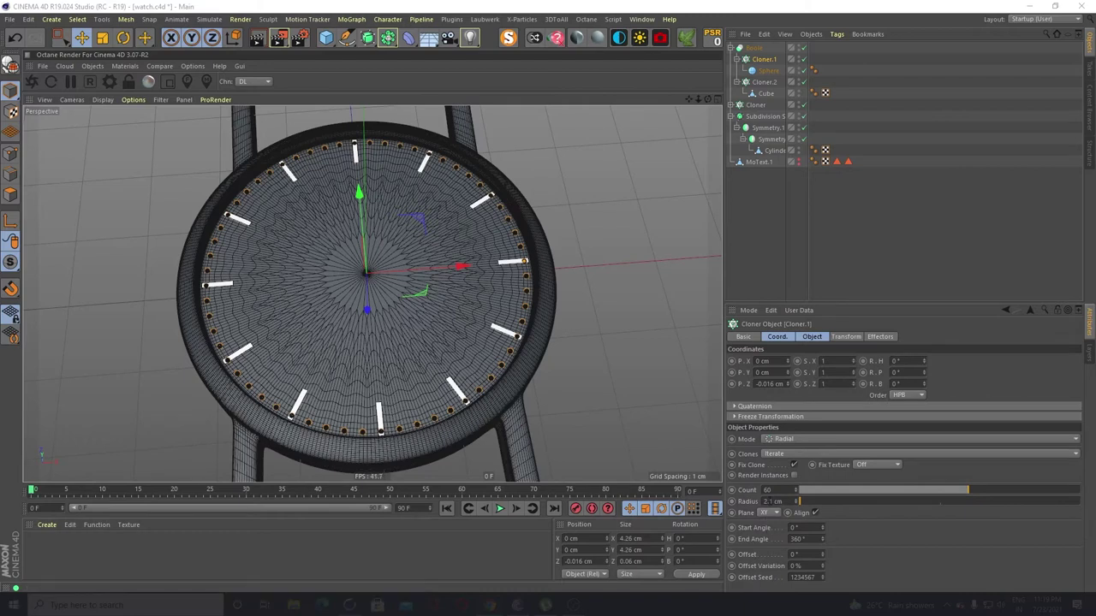
pyautogui.doubleClick(769, 500)
pyautogui.write('2.0')
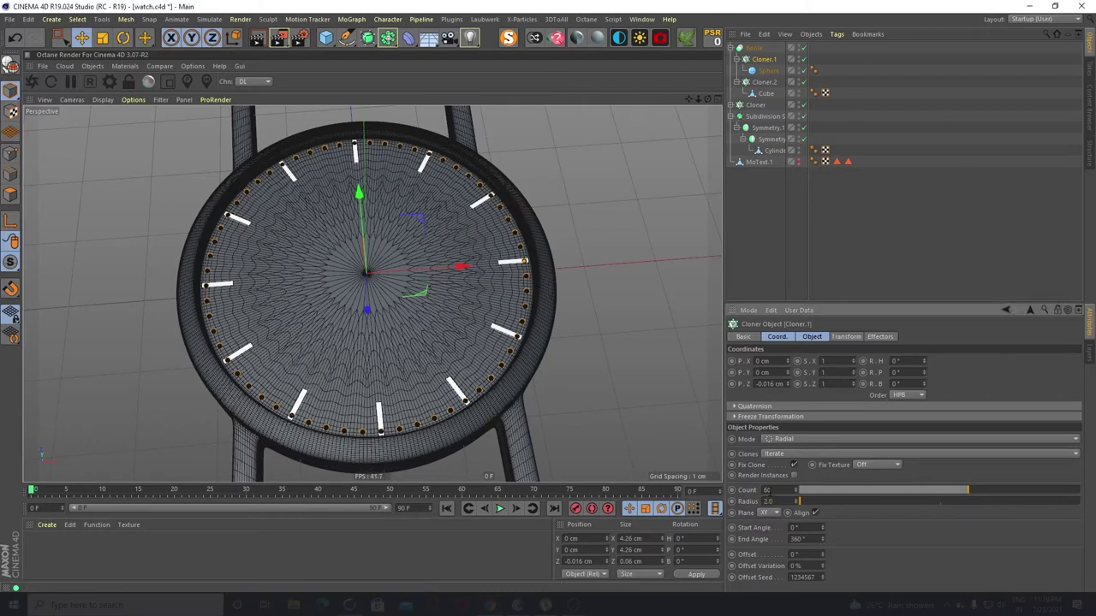
pyautogui.write('5')
pyautogui.press('Return')
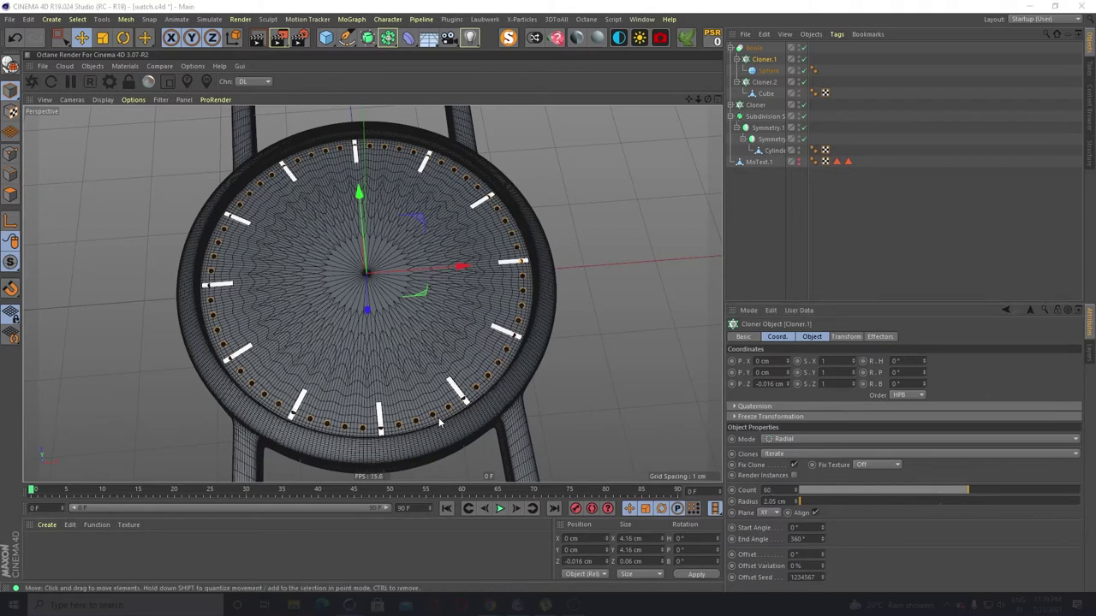
# Try radii of 2.08 cm and 2.07 cm for the sphere Cloner
pyautogui.doubleClick(775, 502)
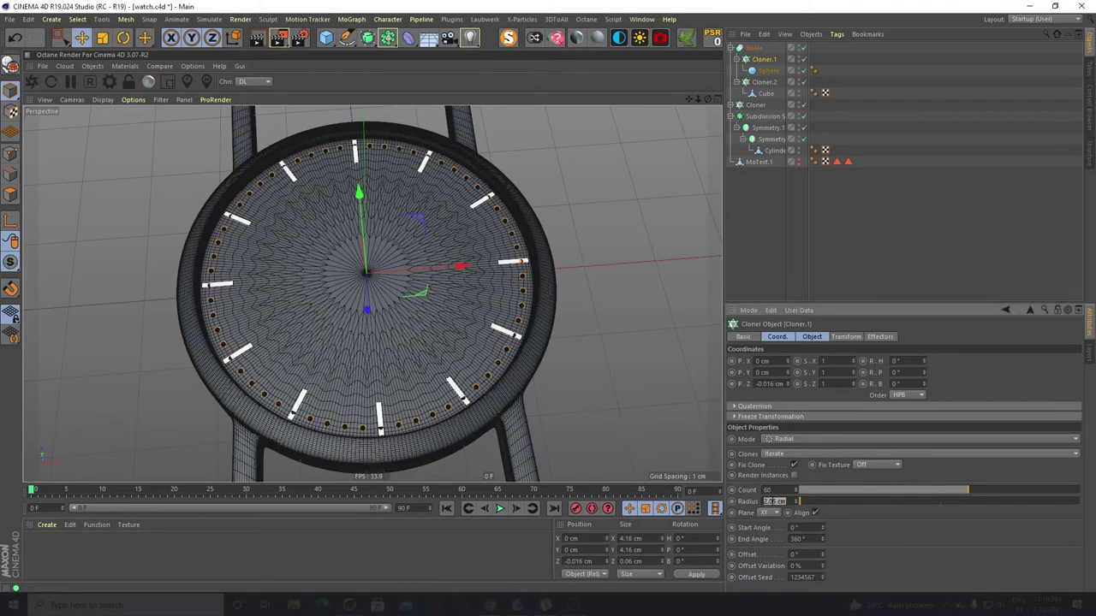
pyautogui.write('2.08')
pyautogui.press('Return')
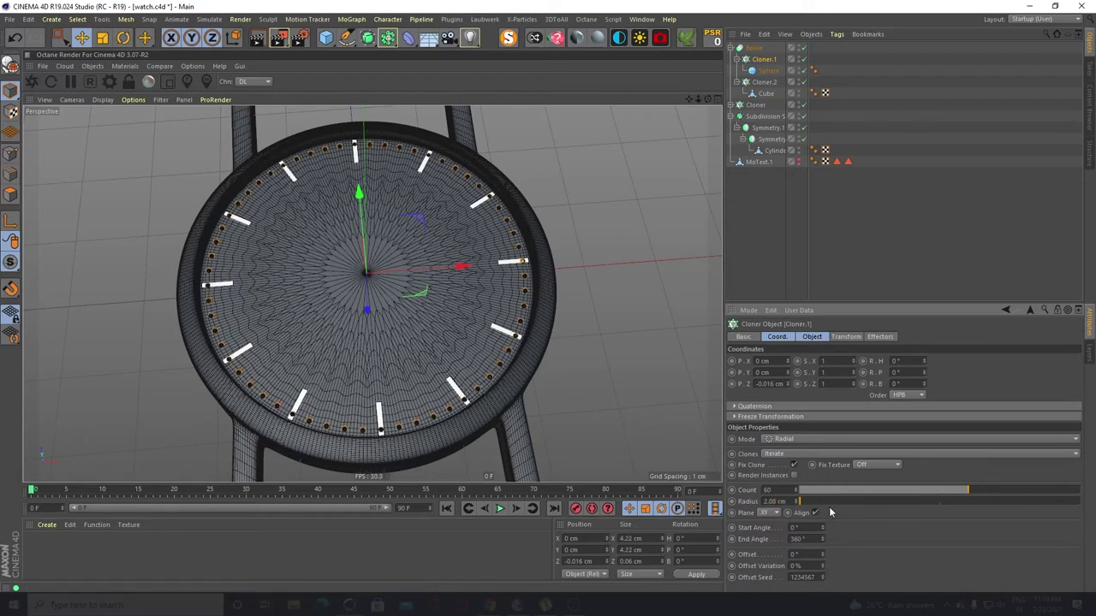
pyautogui.doubleClick(775, 501)
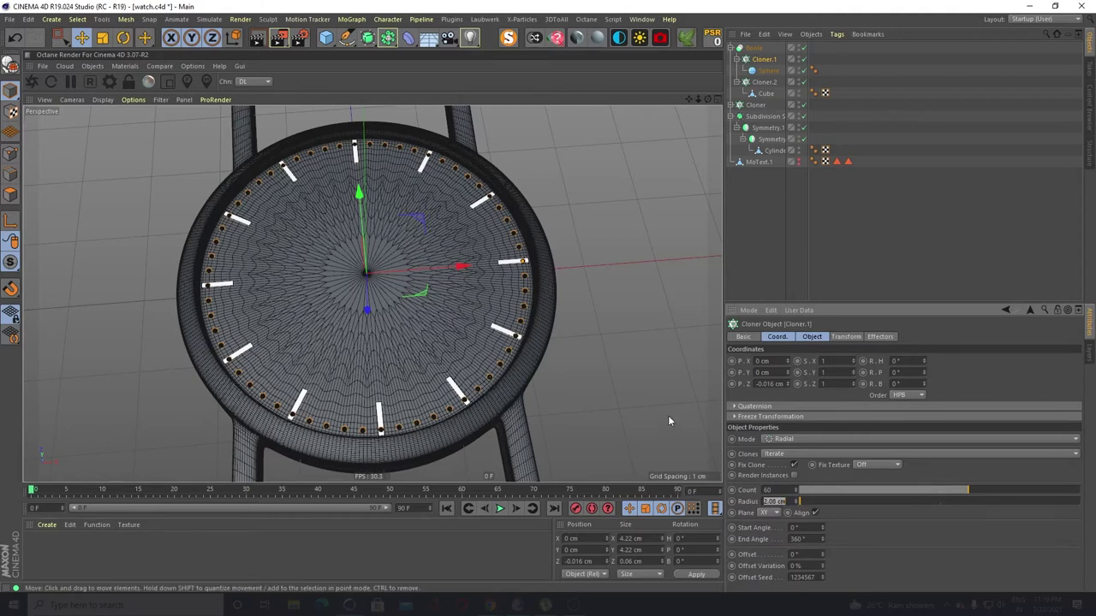
pyautogui.write('3')
pyautogui.write('.')
pyautogui.write('07')
pyautogui.press('Return')
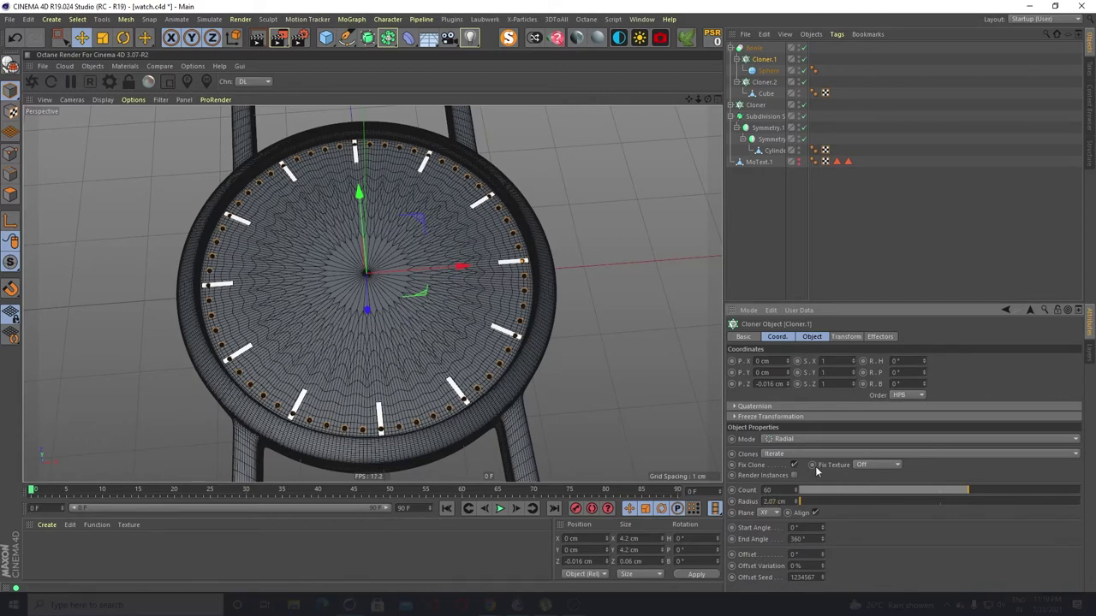
# Set the sphere Cloner's radius to 2.06 cm and check the spheres against the outer ends of the bar markers
pyautogui.doubleClick(772, 501)
pyautogui.write('2.')
pyautogui.write('.0')
pyautogui.write('6')
pyautogui.press('Return')
pyautogui.scroll(4, 452, 375)
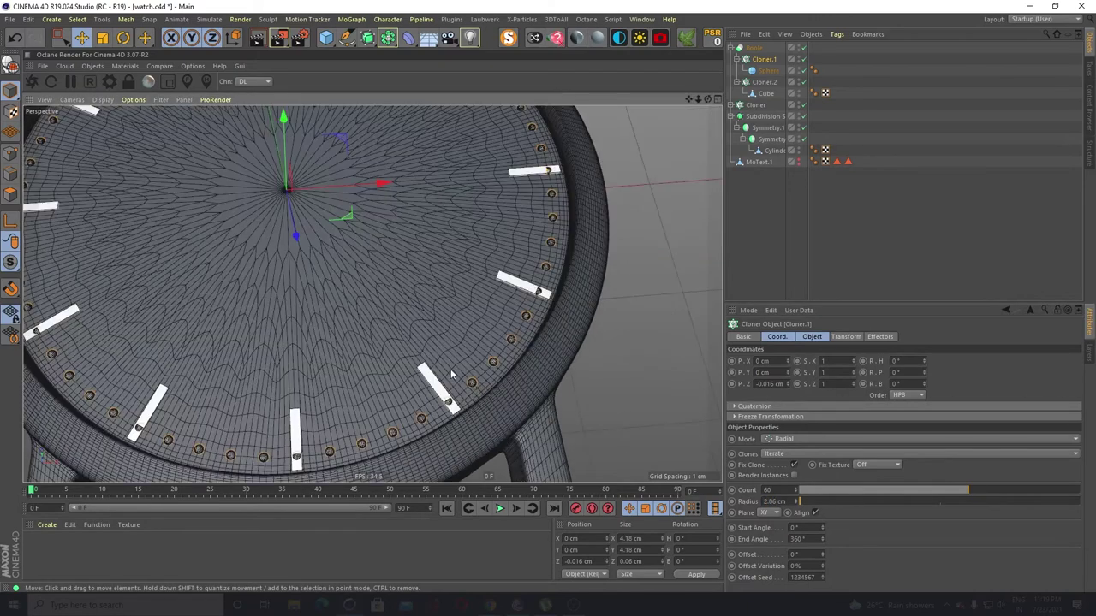
# Set the sphere Cloner's radius to 2.05 cm, clear the selection and inspect the spheres where they meet the bar markers
pyautogui.keyDown('alt'); pyautogui.moveTo(452, 374); pyautogui.dragTo(527, 301); pyautogui.keyUp('alt')
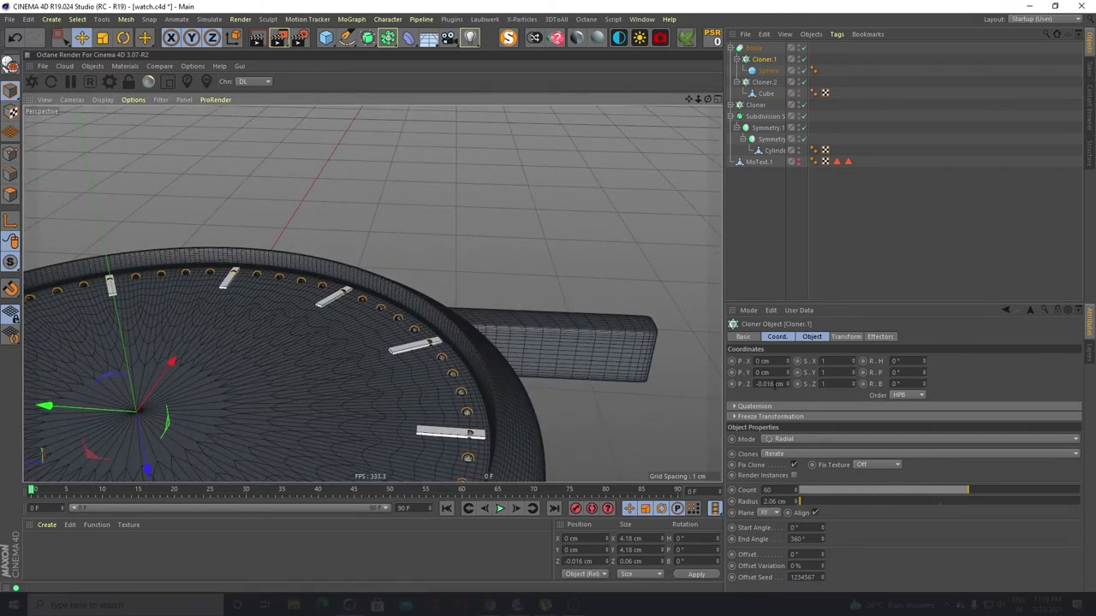
pyautogui.doubleClick(776, 501)
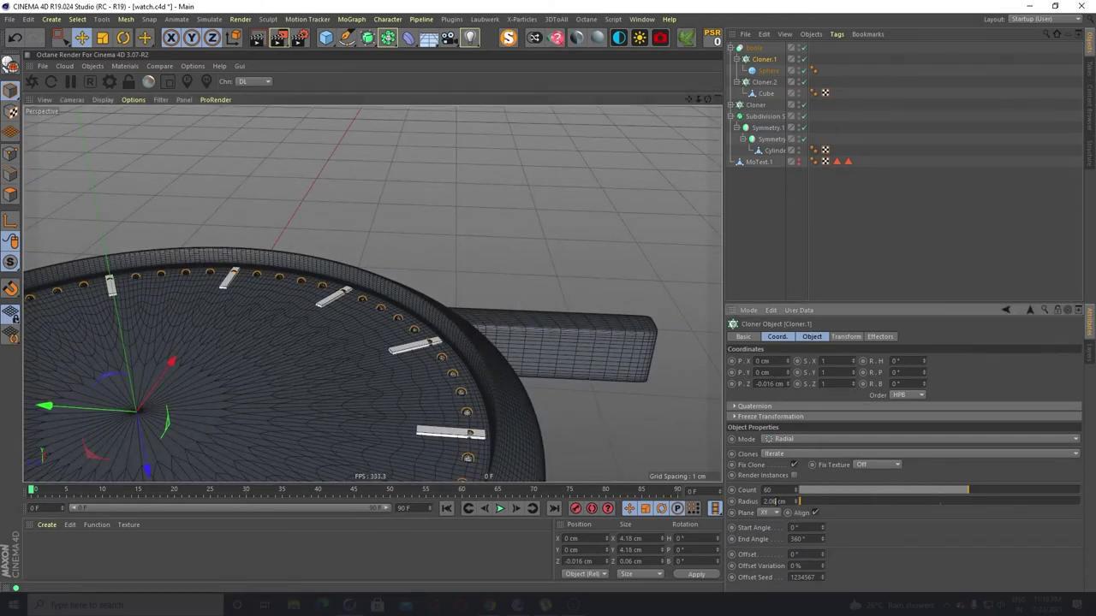
pyautogui.write('2.05')
pyautogui.press('Return')
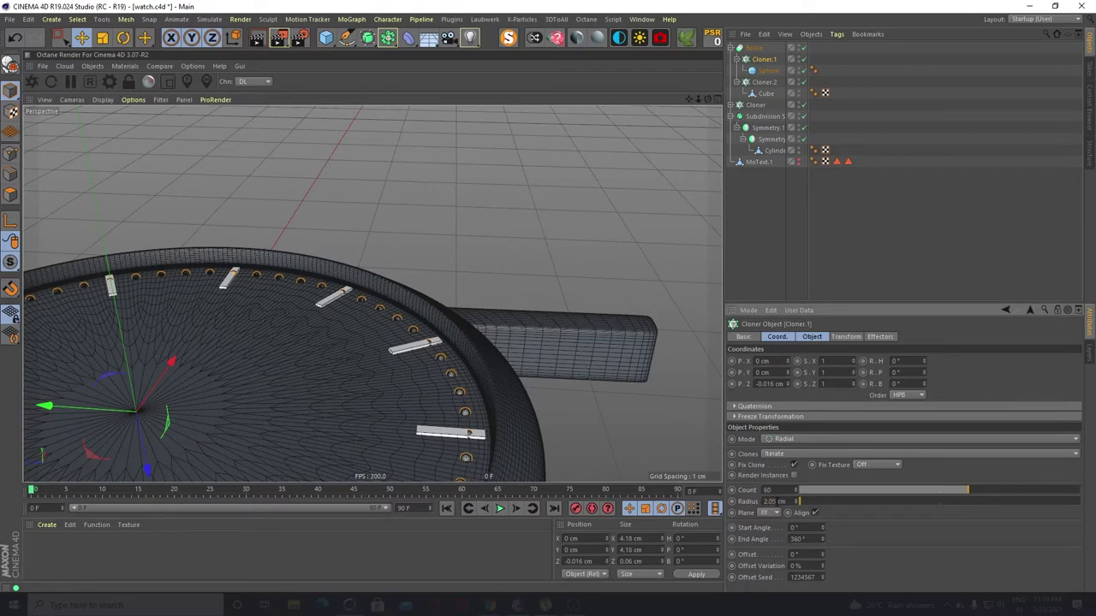
pyautogui.click(566, 240)
pyautogui.scroll(-3, 566, 240)
pyautogui.keyDown('alt'); pyautogui.moveTo(420, 425); pyautogui.dragTo(493, 426); pyautogui.keyUp('alt')
pyautogui.scroll(6, 493, 427)
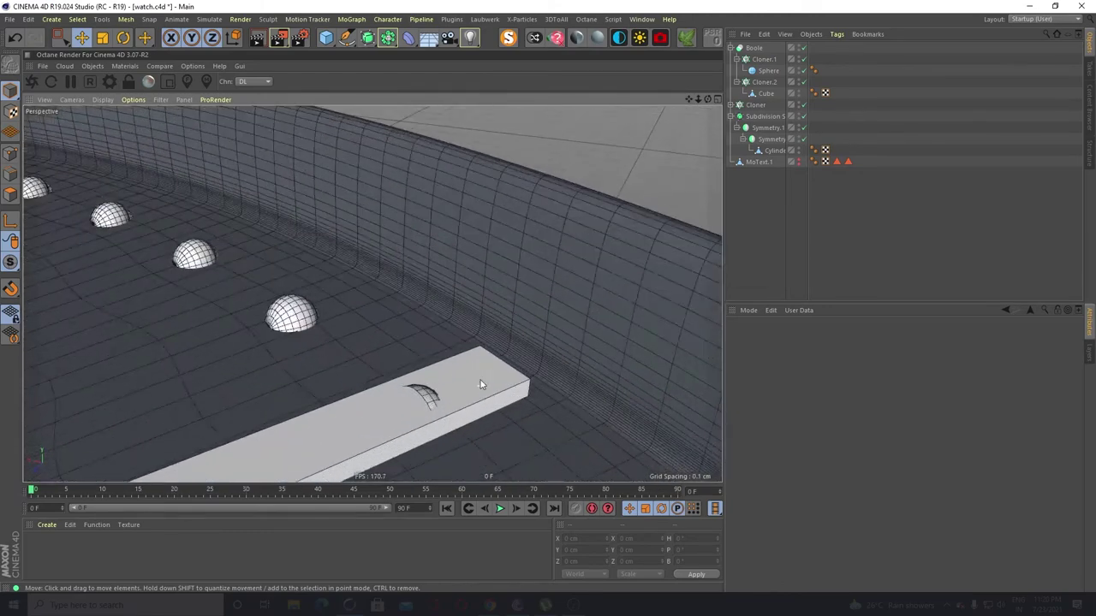
pyautogui.scroll(-6, 482, 384)
pyautogui.keyDown('alt'); pyautogui.moveTo(470, 417); pyautogui.dragTo(462, 399); pyautogui.keyUp('alt')
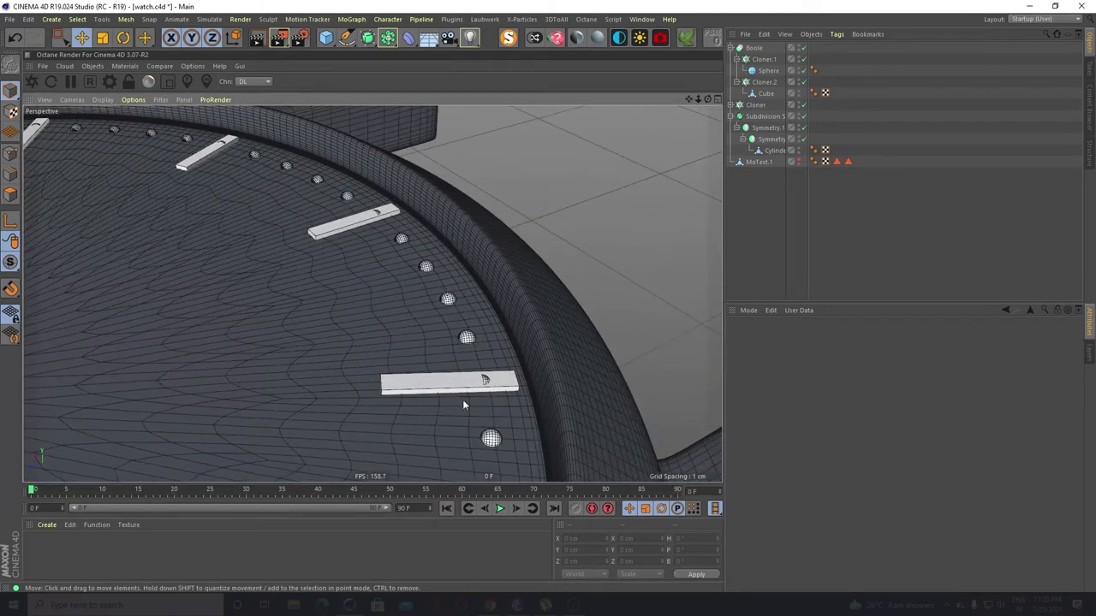
# Scale the cutting Cube under Cloner.2 in the Boole to about 0.205 cm in X and 0.39 cm in Y
pyautogui.click(768, 71)
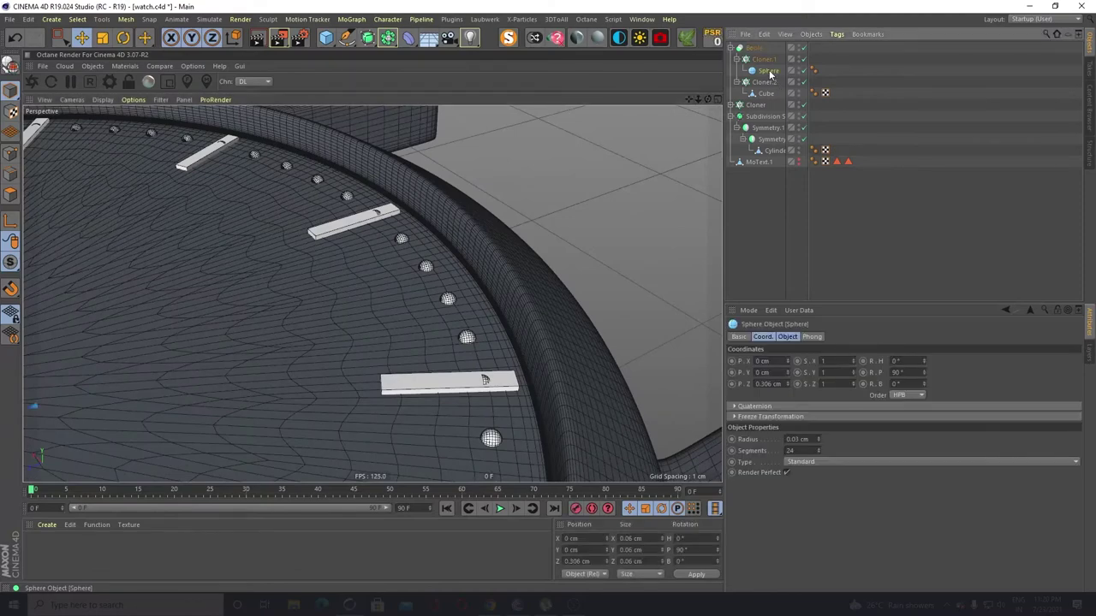
pyautogui.click(764, 94)
pyautogui.scroll(-10, 379, 242)
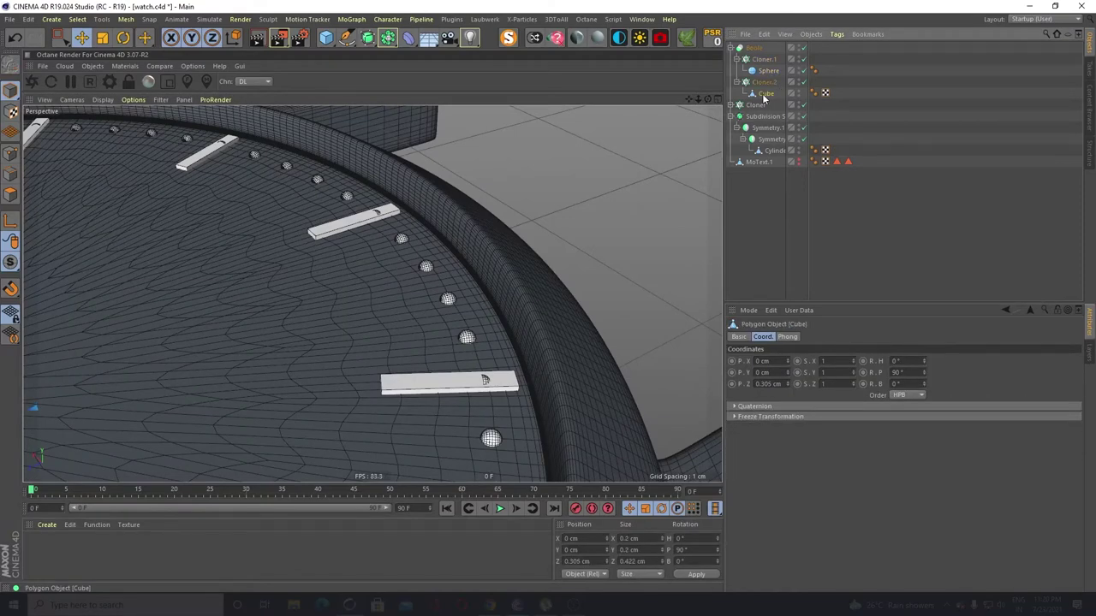
pyautogui.click(103, 36)
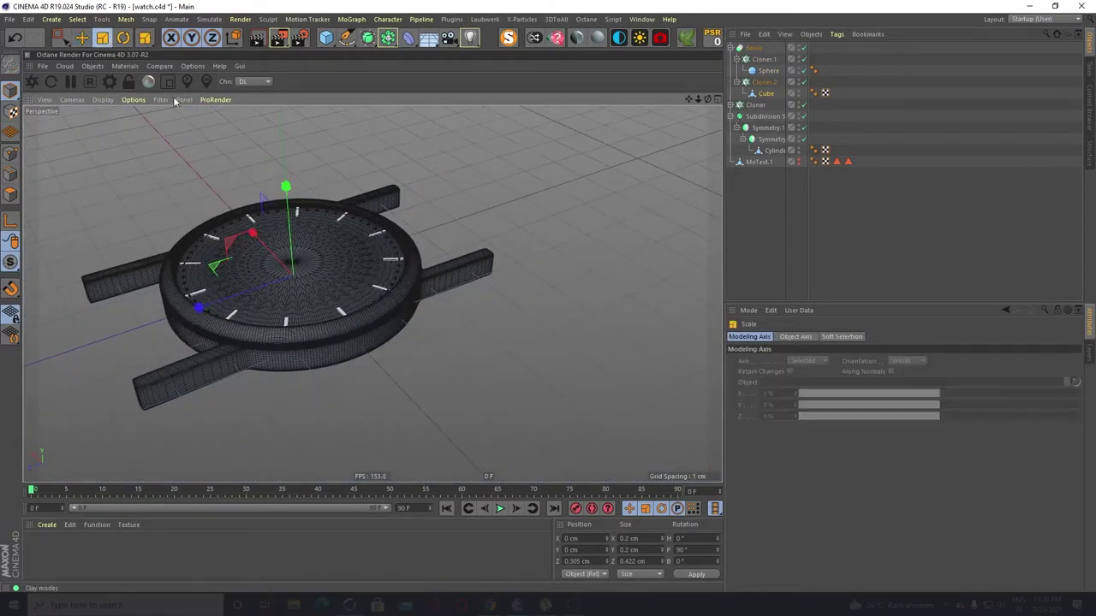
pyautogui.scroll(5, 217, 137)
pyautogui.scroll(-3, 271, 252)
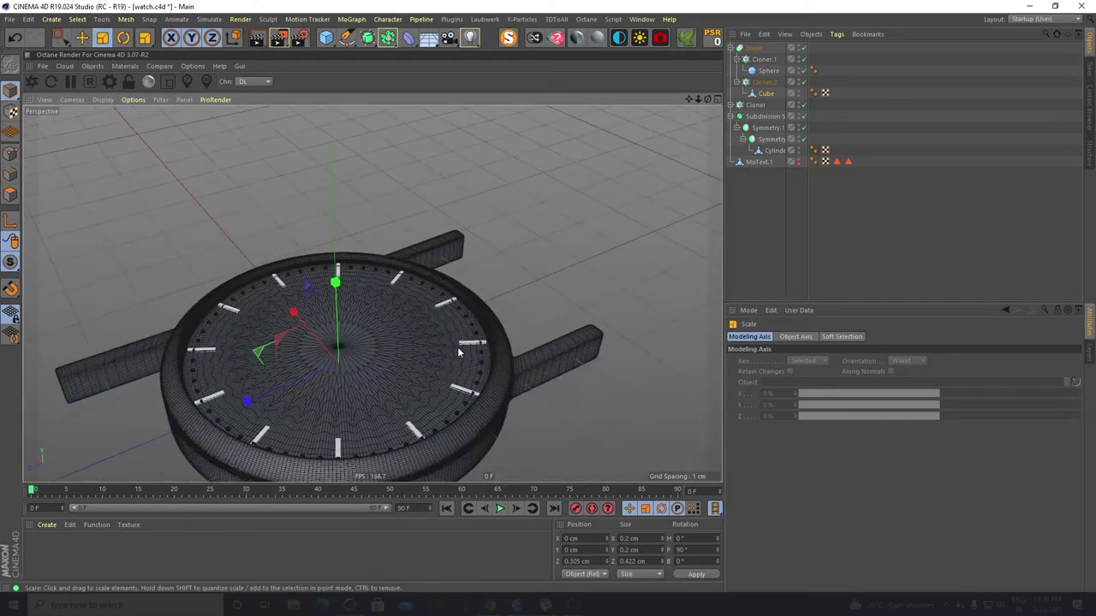
pyautogui.keyDown('alt'); pyautogui.moveTo(457, 346); pyautogui.dragTo(514, 251, button='middle'); pyautogui.keyUp('alt')
pyautogui.scroll(3, 515, 250)
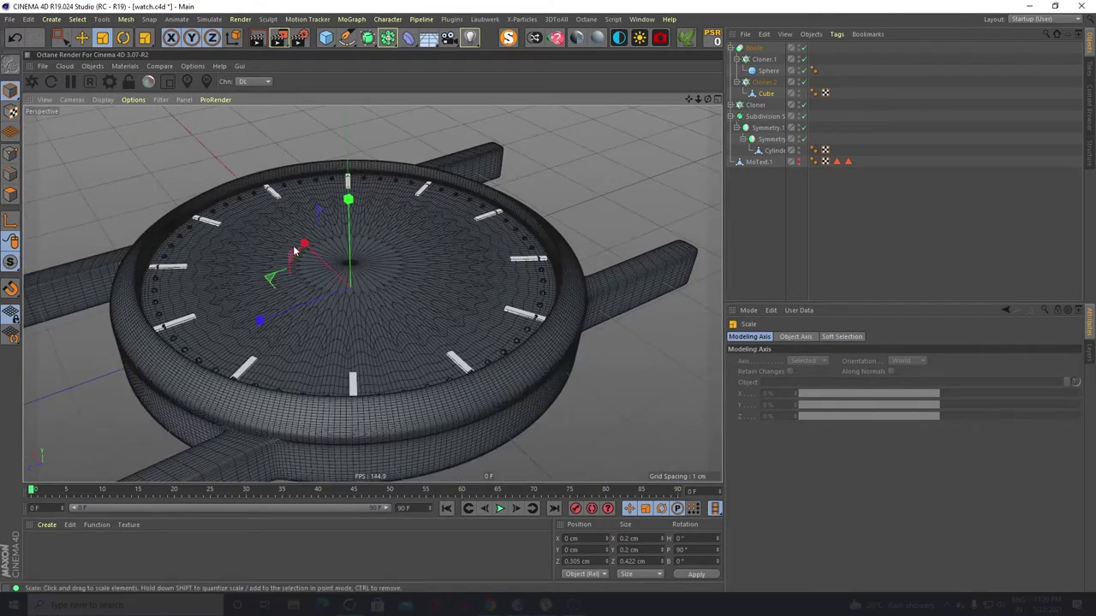
pyautogui.moveTo(305, 246)
pyautogui.mouseDown()
pyautogui.moveTo(310, 233)
pyautogui.moveTo(301, 245)
pyautogui.mouseUp()
pyautogui.moveTo(348, 199); pyautogui.dragTo(346, 103)
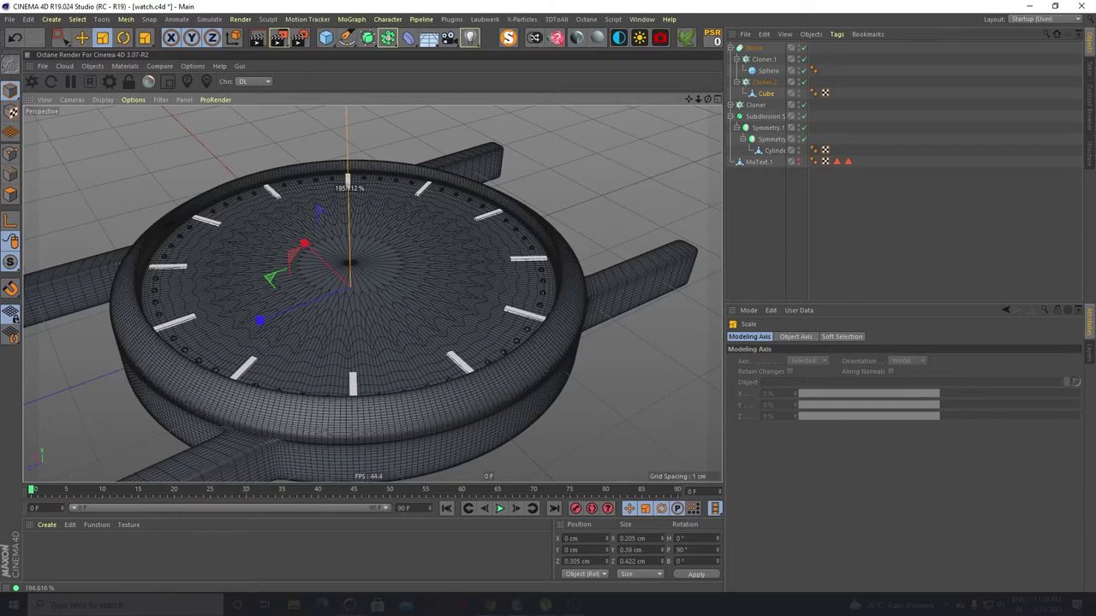
# Examine the spheres around the bar markers up close and across the whole dial with nothing selected
pyautogui.scroll(3, 506, 207)
pyautogui.scroll(3, 506, 208)
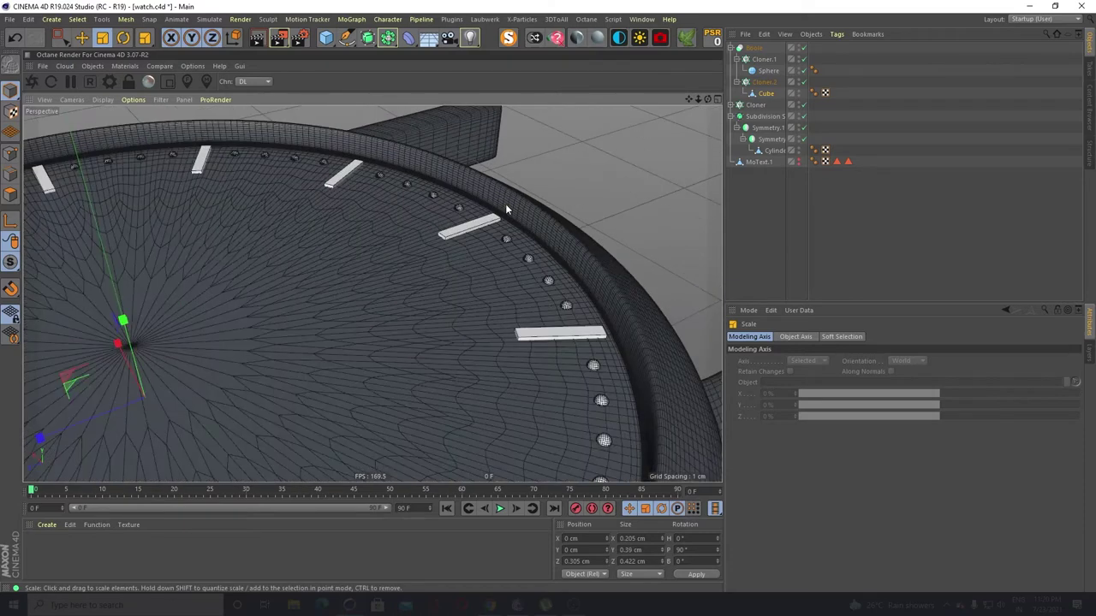
pyautogui.scroll(-5, 506, 208)
pyautogui.keyDown('alt'); pyautogui.moveTo(445, 273); pyautogui.dragTo(359, 238); pyautogui.keyUp('alt')
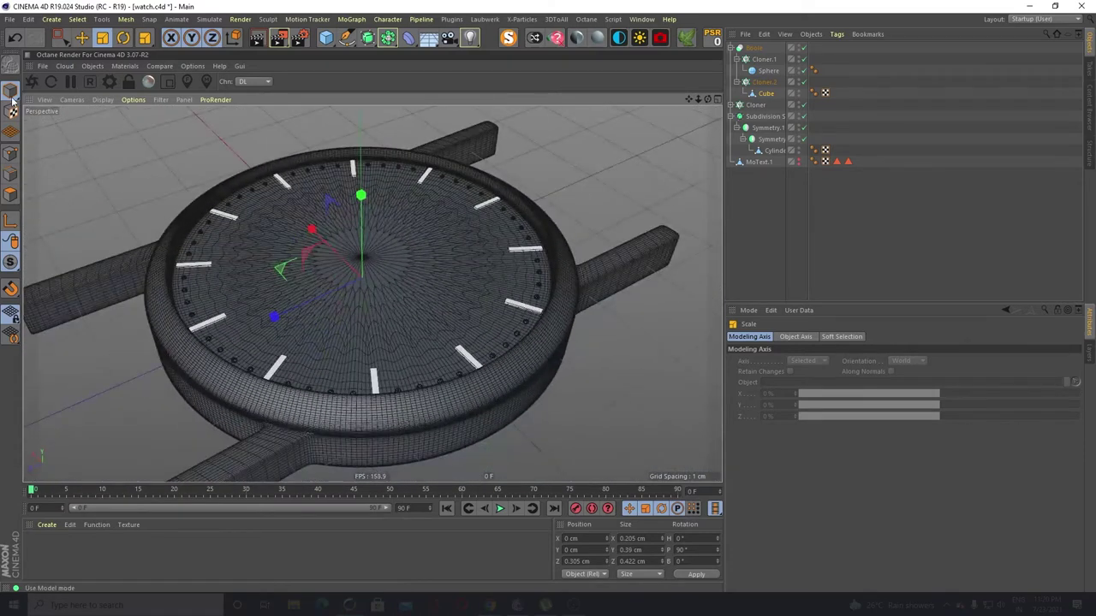
pyautogui.click(572, 157)
pyautogui.keyDown('alt'); pyautogui.moveTo(546, 177); pyautogui.dragTo(455, 232, button='right'); pyautogui.keyUp('alt')
pyautogui.moveTo(455, 232)
pyautogui.keyDown('alt'); pyautogui.mouseDown()
pyautogui.moveTo(428, 329)
pyautogui.moveTo(438, 279)
pyautogui.moveTo(528, 274)
pyautogui.moveTo(438, 280)
pyautogui.mouseUp(); pyautogui.keyUp('alt')
pyautogui.scroll(4, 412, 291)
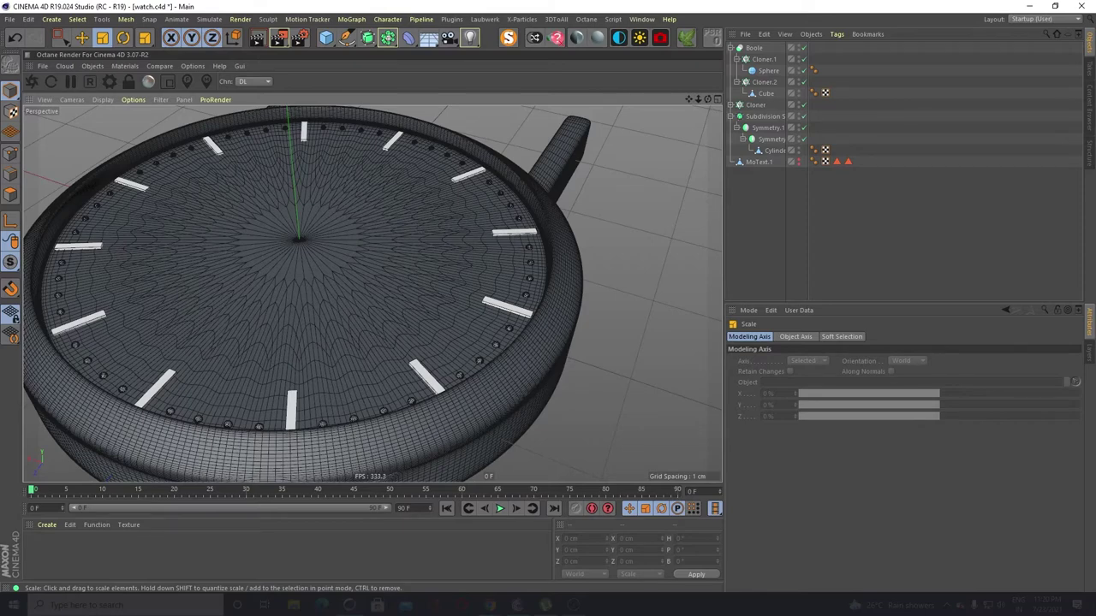
pyautogui.keyDown('alt'); pyautogui.moveTo(398, 272); pyautogui.dragTo(423, 304); pyautogui.keyUp('alt')
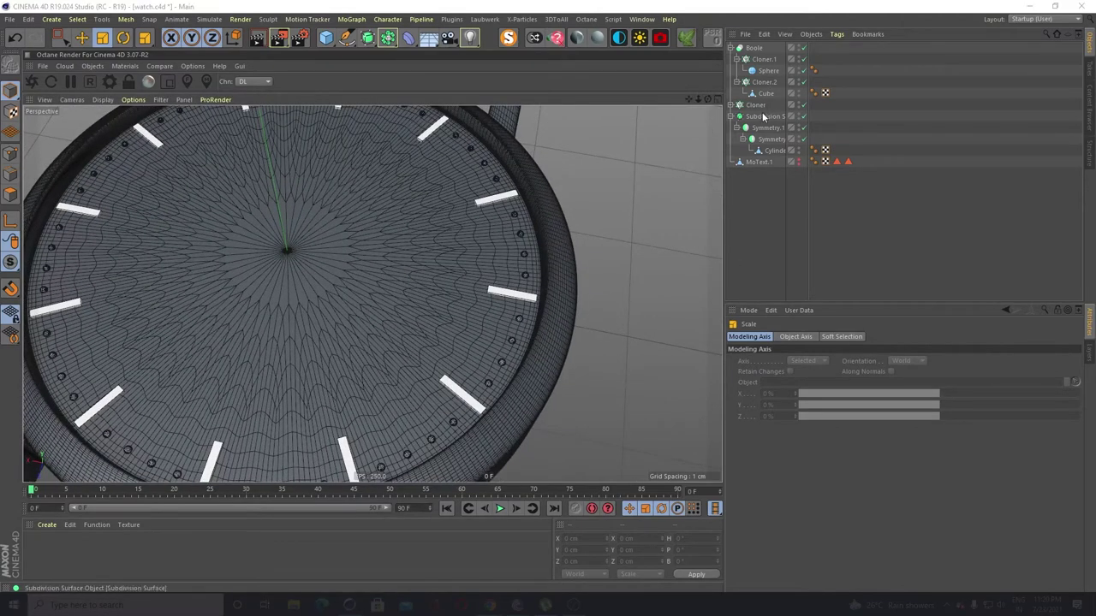
# Shorten the hour-marker Cube inside the twelve-bar Cloner to about 0.355 cm in Y and set that Cloner's radius to 1.92 cm
pyautogui.keyDown('ctrl'); pyautogui.moveTo(768, 94); pyautogui.dragTo(757, 106); pyautogui.keyUp('ctrl')
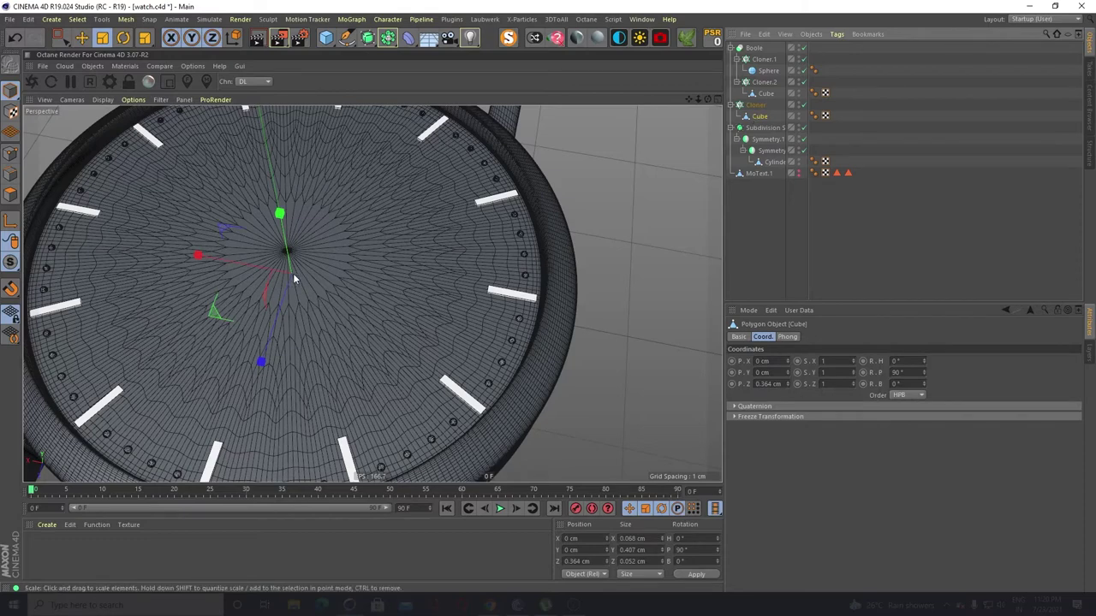
pyautogui.moveTo(279, 214); pyautogui.dragTo(284, 226)
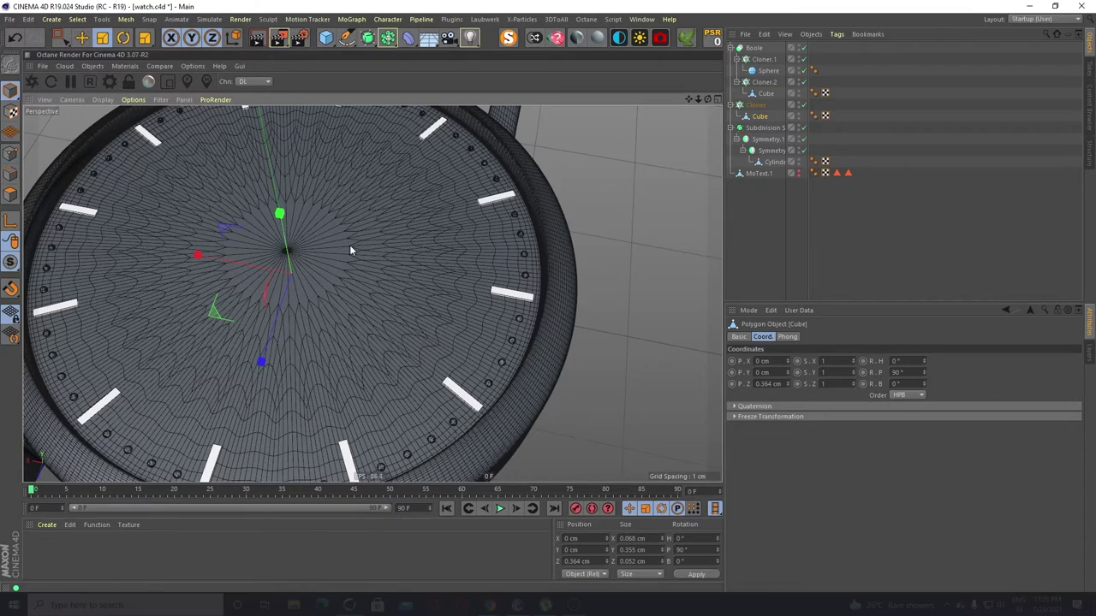
pyautogui.click(757, 106)
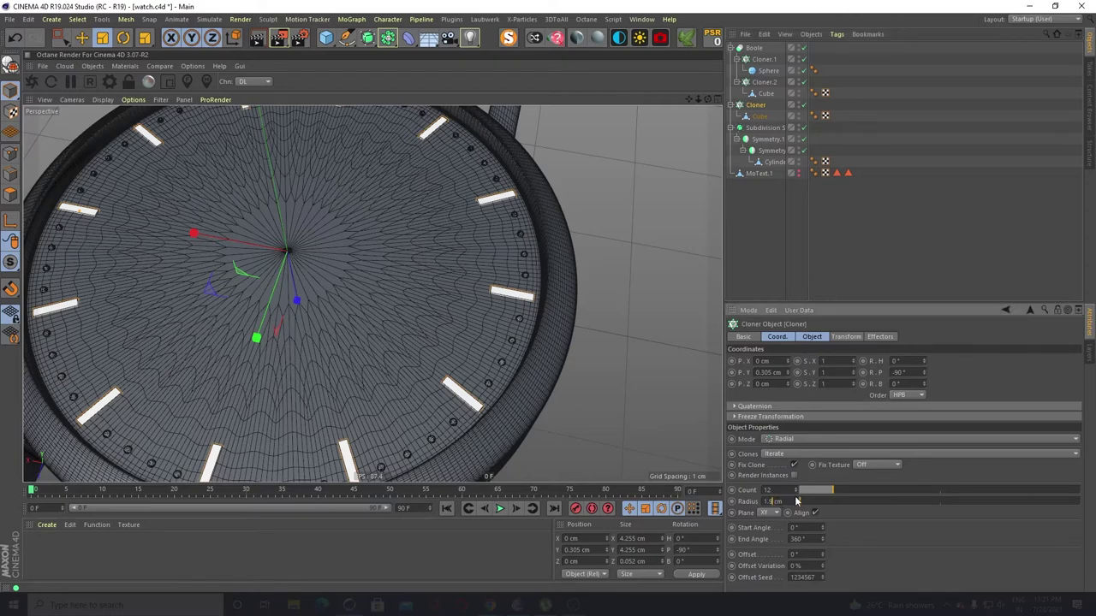
pyautogui.press('Return')
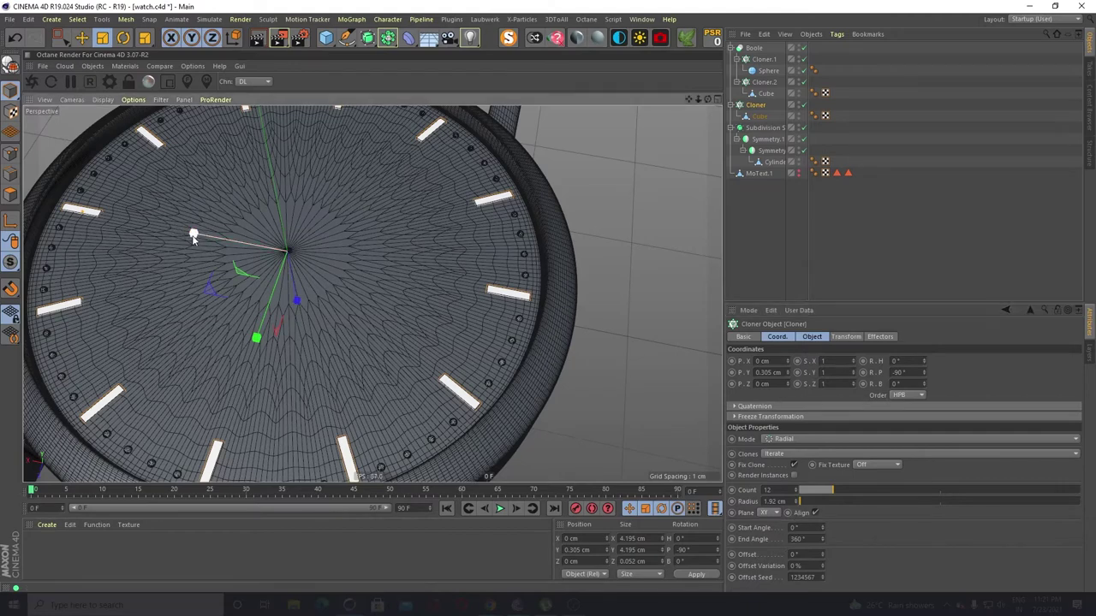
# Undo a trial scaling of the whole bar Cloner, widen only its Cube slightly along X, and clear the selection
pyautogui.moveTo(194, 238); pyautogui.dragTo(204, 237)
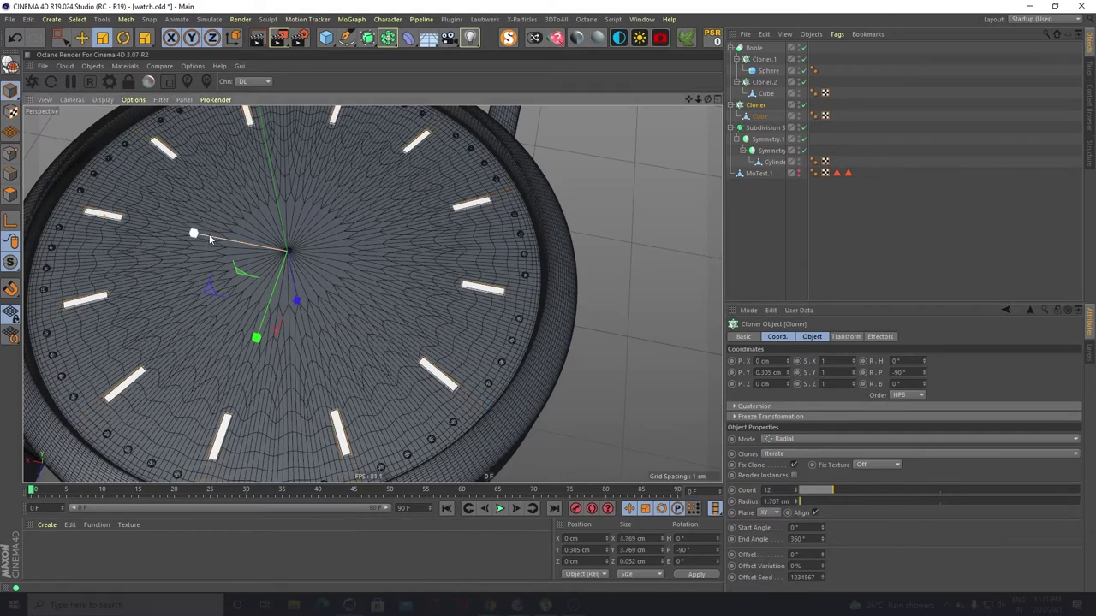
pyautogui.hotkey('ctrl', 'z')
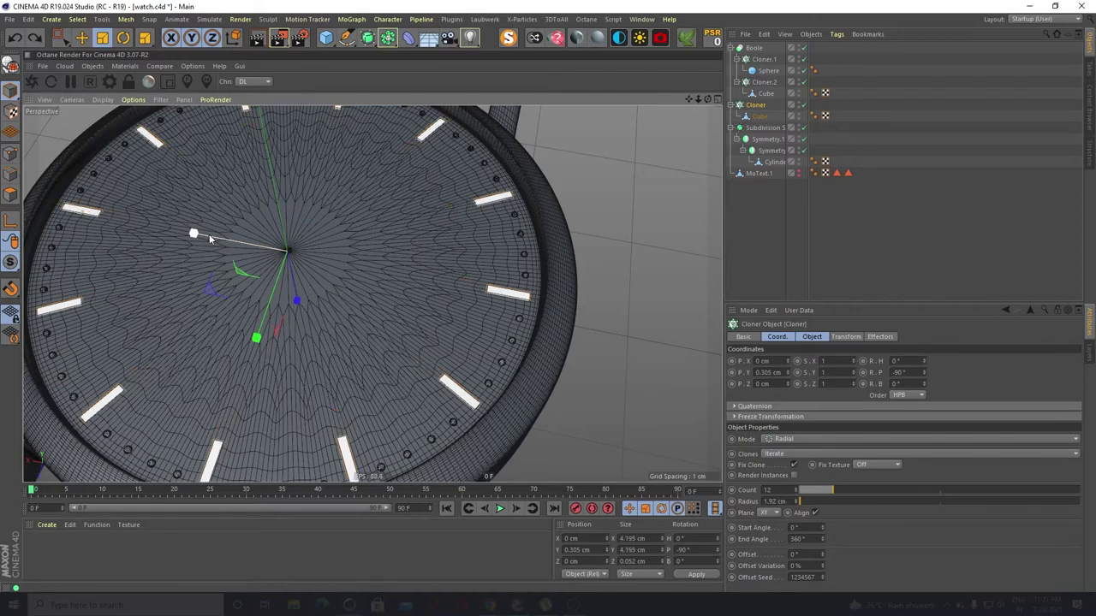
pyautogui.click(759, 115)
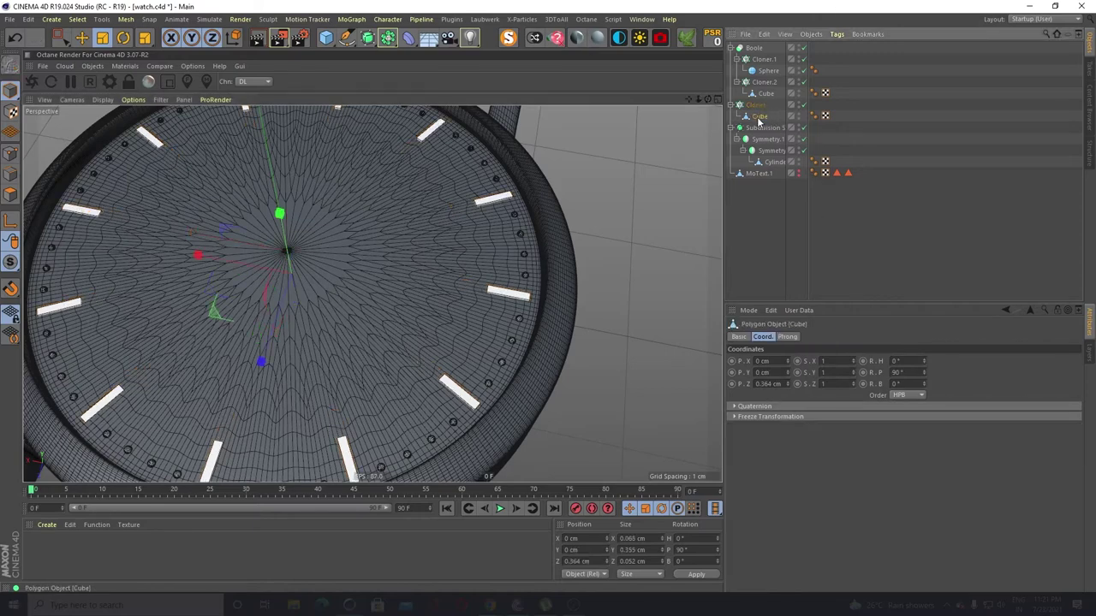
pyautogui.moveTo(198, 256)
pyautogui.mouseDown()
pyautogui.moveTo(229, 264)
pyautogui.moveTo(185, 260)
pyautogui.mouseUp()
pyautogui.click(639, 204)
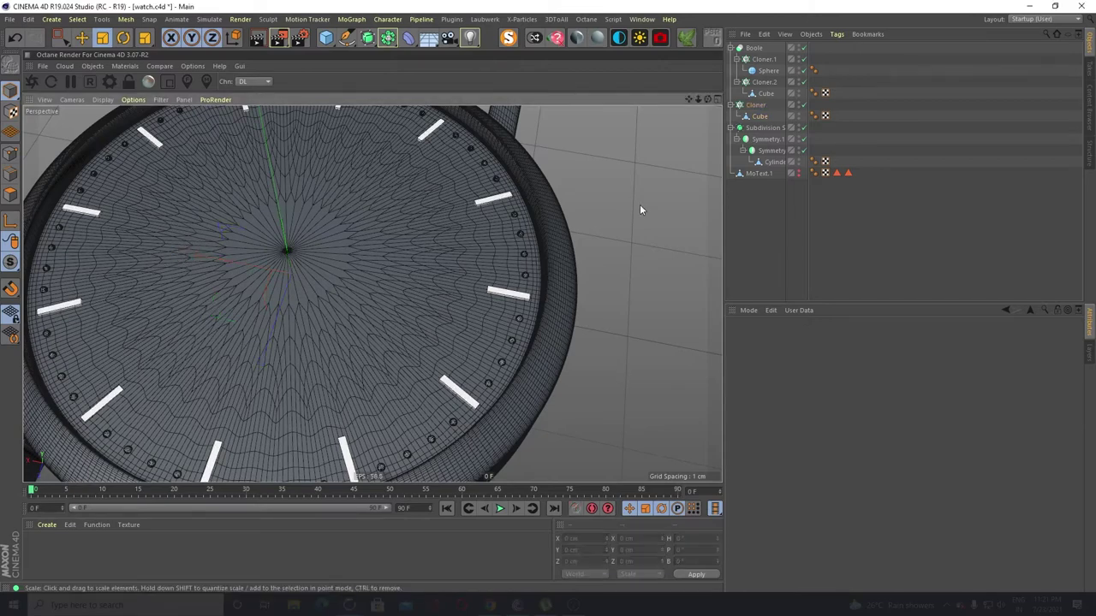
# Display the perspective view with Gouraud Shading without lines, check the dial from several angles and save the scene
pyautogui.scroll(-3, 640, 210)
pyautogui.keyDown('alt'); pyautogui.moveTo(508, 362); pyautogui.dragTo(250, 218); pyautogui.keyUp('alt')
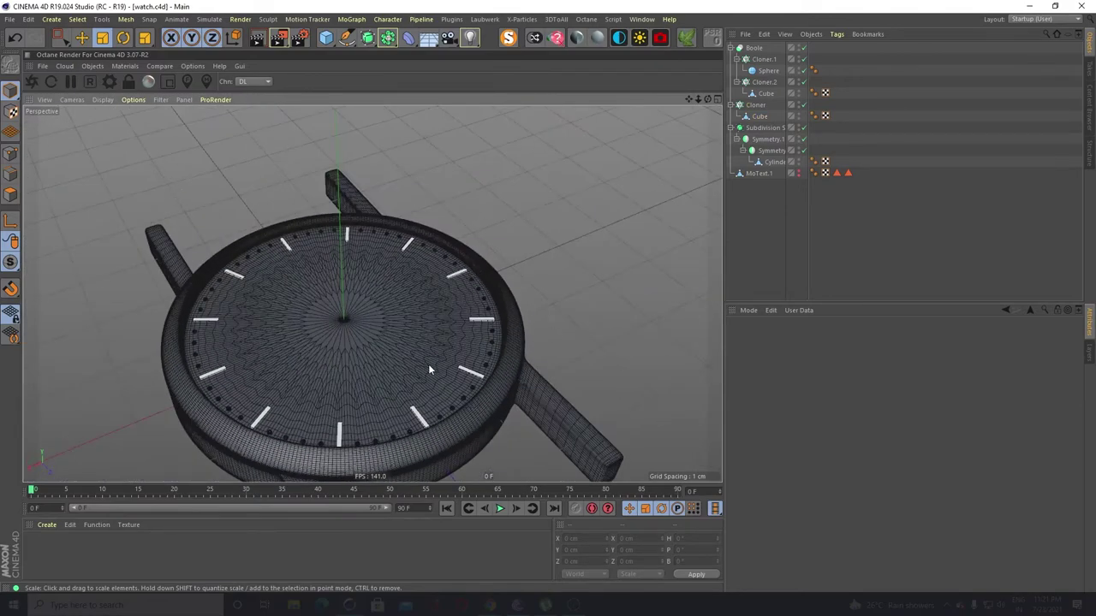
pyautogui.scroll(2, 424, 370)
pyautogui.keyDown('alt'); pyautogui.moveTo(325, 380); pyautogui.dragTo(371, 419); pyautogui.keyUp('alt')
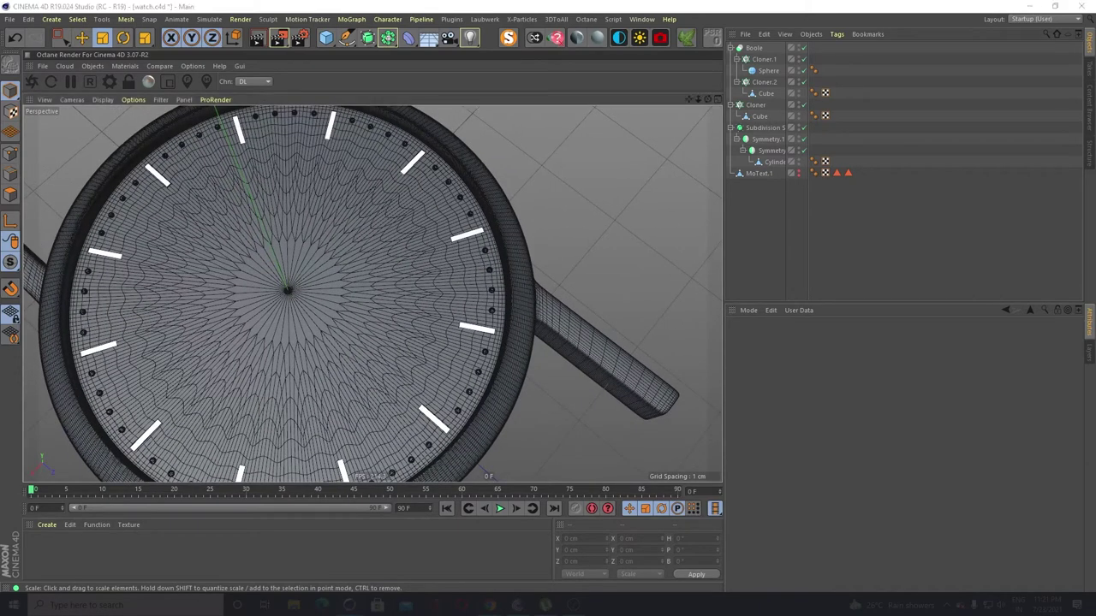
pyautogui.click(75, 99)
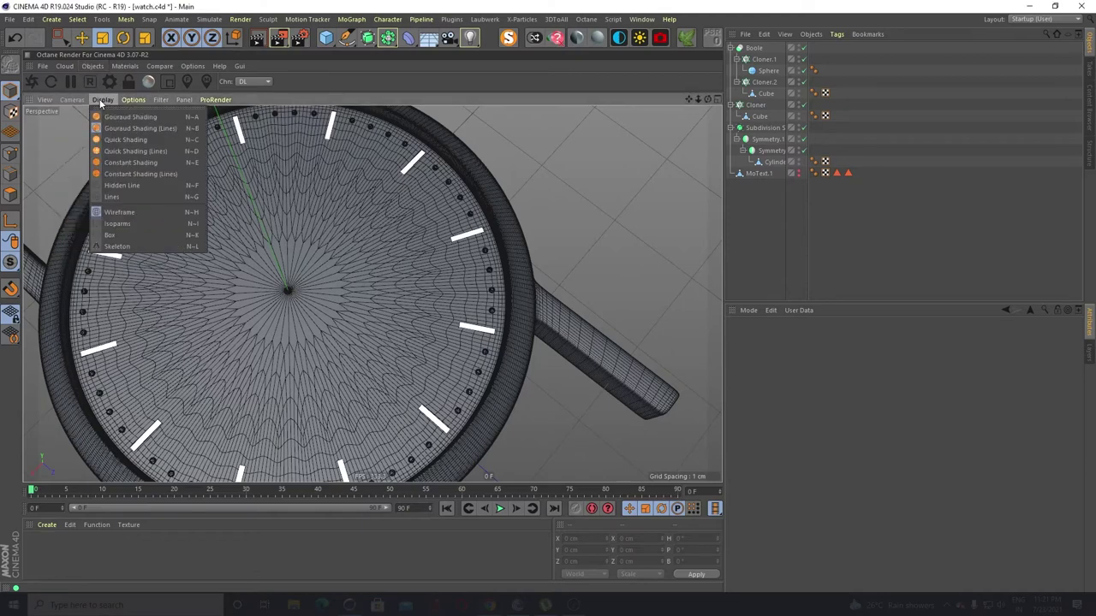
pyautogui.click(102, 115)
pyautogui.keyDown('alt'); pyautogui.moveTo(203, 192); pyautogui.dragTo(213, 310, button='right'); pyautogui.keyUp('alt')
pyautogui.keyDown('alt'); pyautogui.moveTo(213, 310); pyautogui.dragTo(452, 227); pyautogui.keyUp('alt')
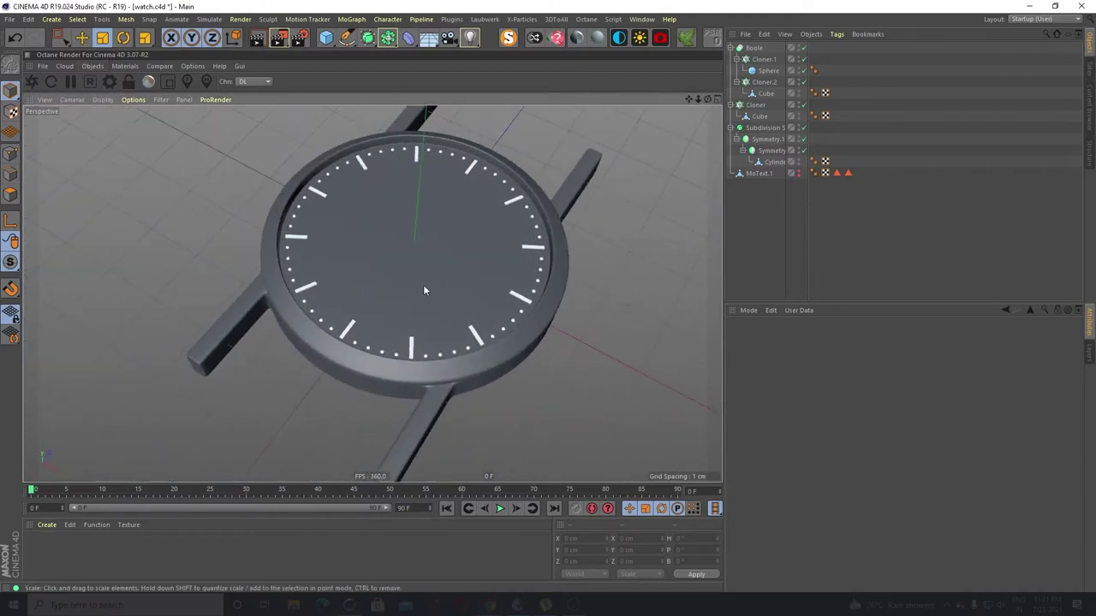
pyautogui.hotkey('ctrl', 's')
# Maximize the Top view on the watch dial and display it with Gouraud Shading
pyautogui.scroll(3, 421, 269)
pyautogui.keyDown('alt'); pyautogui.moveTo(374, 319); pyautogui.dragTo(382, 254); pyautogui.keyUp('alt')
pyautogui.middleClick(381, 255)
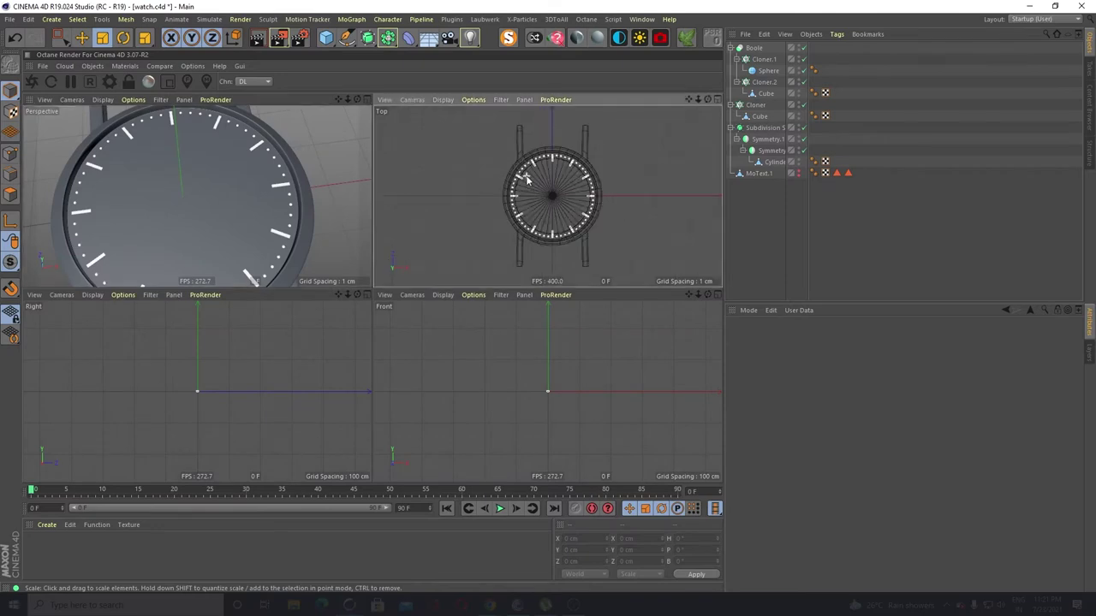
pyautogui.middleClick(596, 191)
pyautogui.scroll(4, 370, 261)
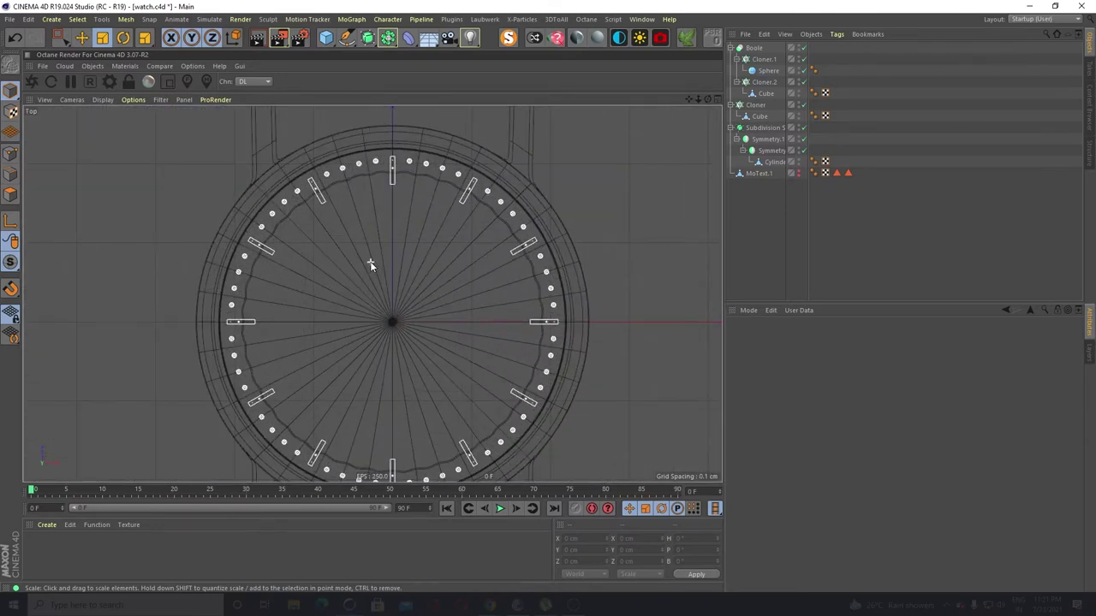
pyautogui.scroll(-2, 370, 261)
pyautogui.click(103, 99)
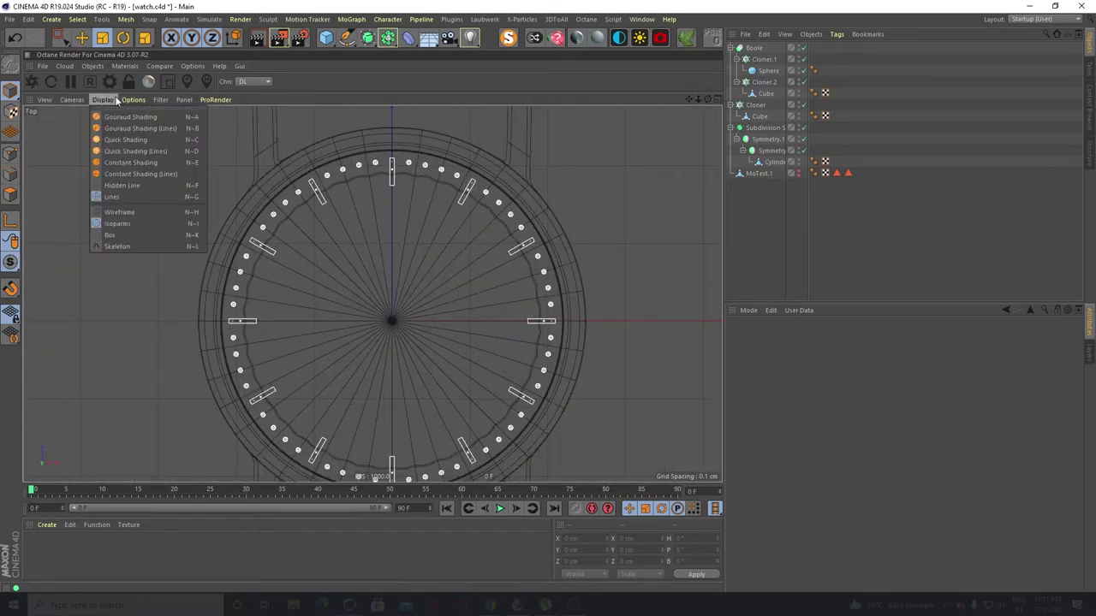
pyautogui.click(109, 115)
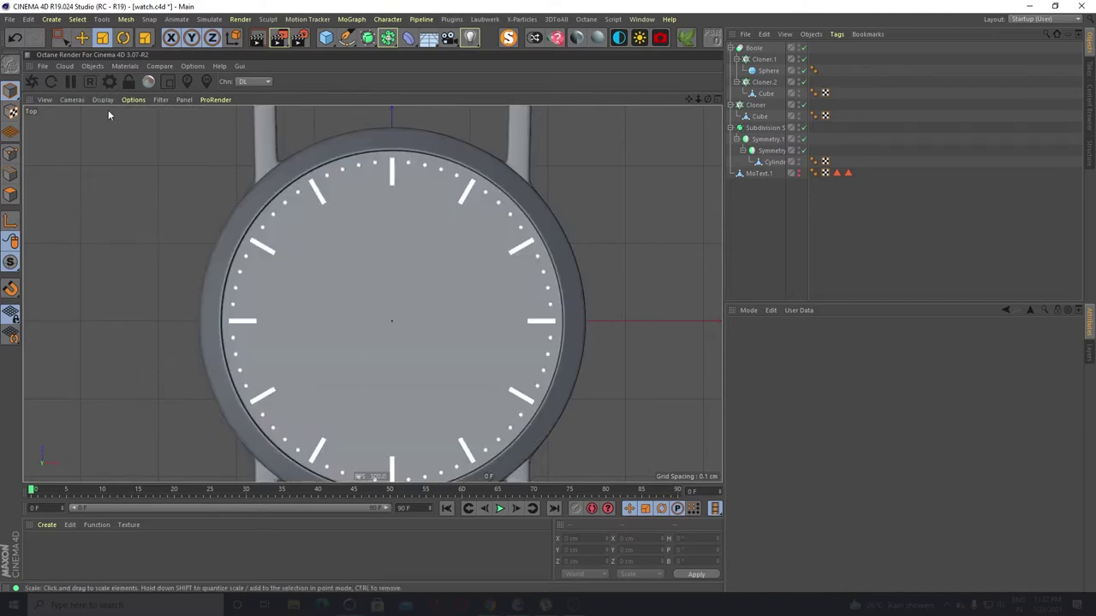
# Change the Top view's display to Wireframe with Hidden Line shading, framing the whole watch case
pyautogui.scroll(-2, 369, 244)
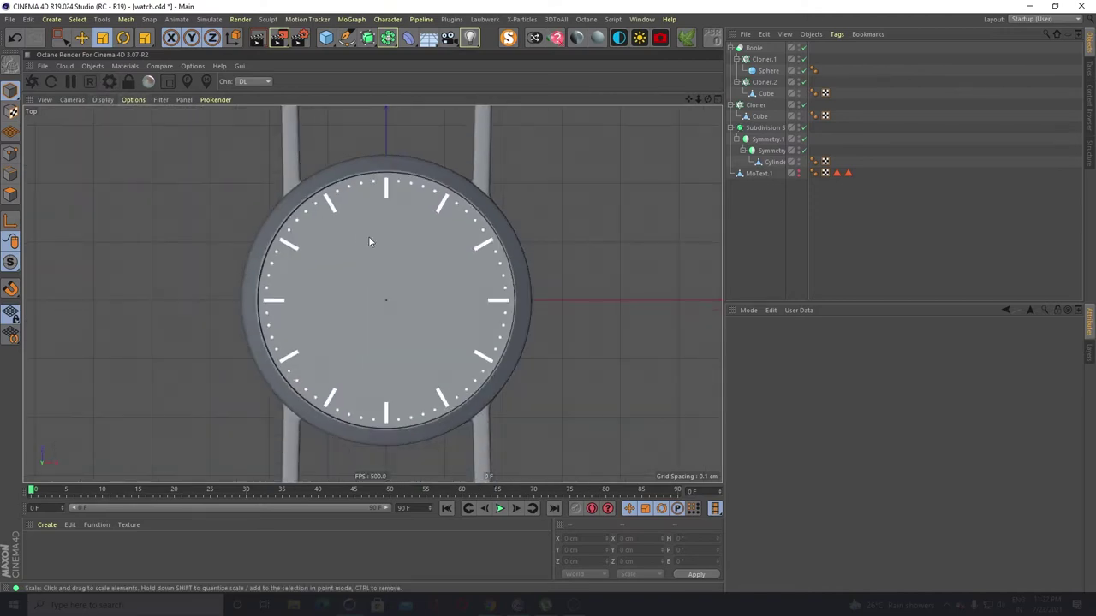
pyautogui.click(104, 99)
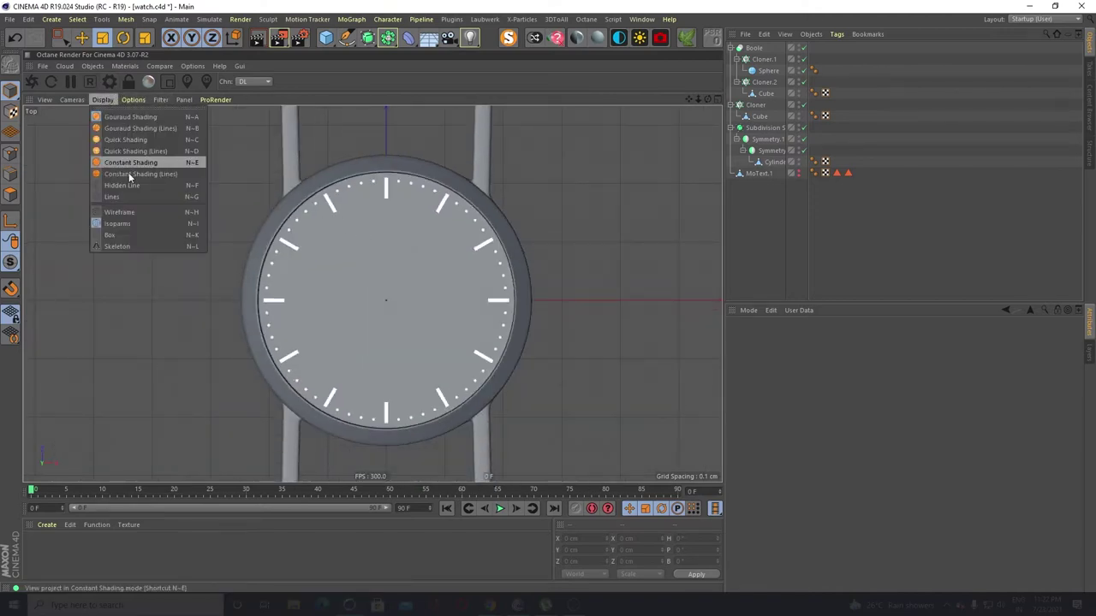
pyautogui.click(125, 211)
pyautogui.click(113, 100)
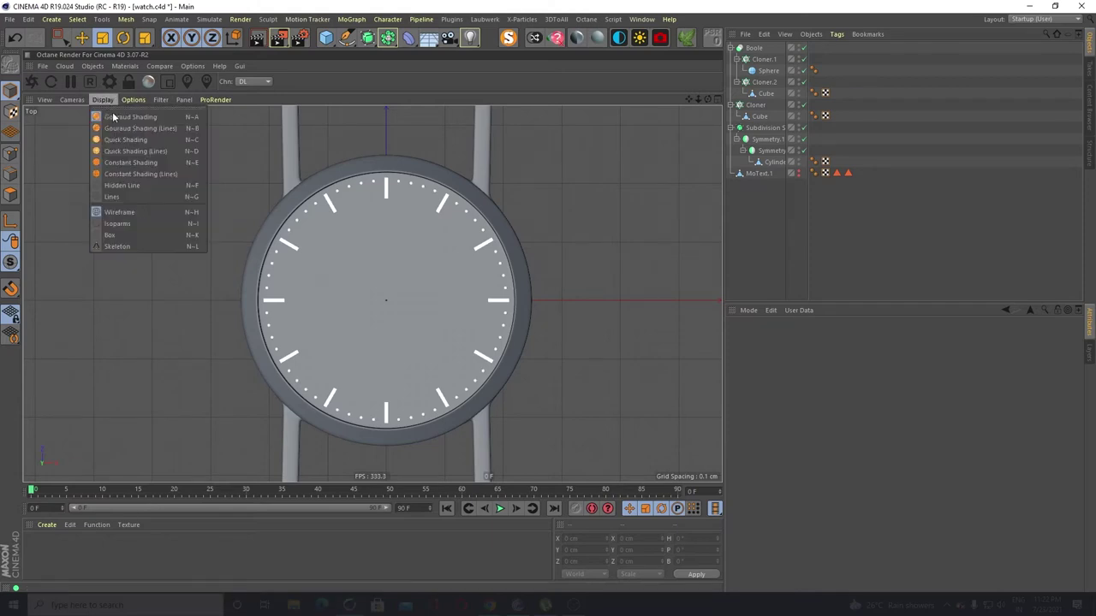
pyautogui.click(129, 185)
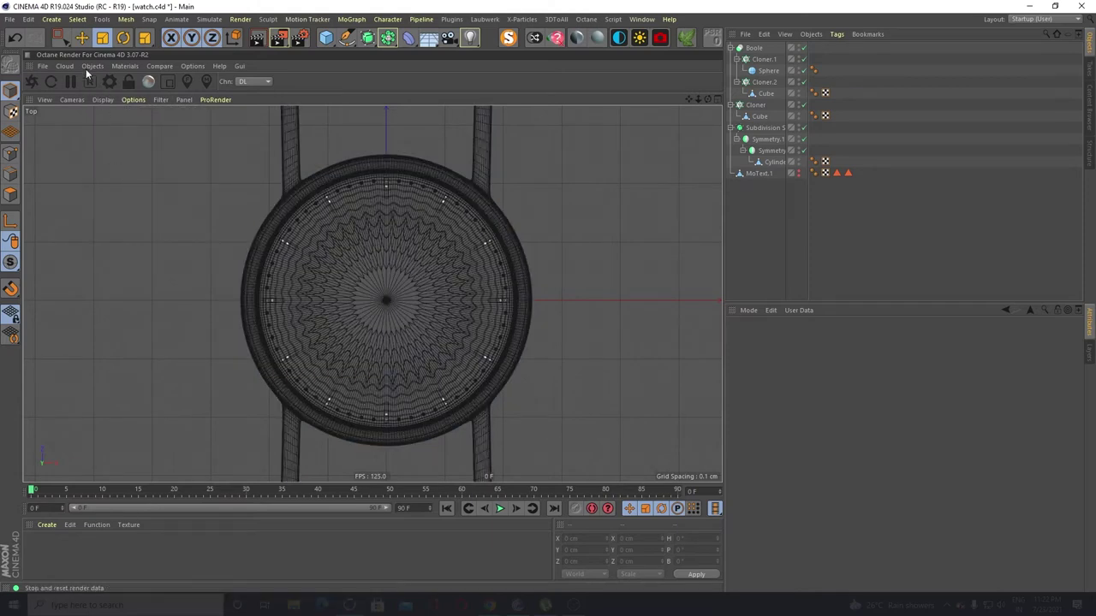
# Try the Lines display in the Top view and switch it back to Hidden Line
pyautogui.click(104, 99)
pyautogui.click(115, 196)
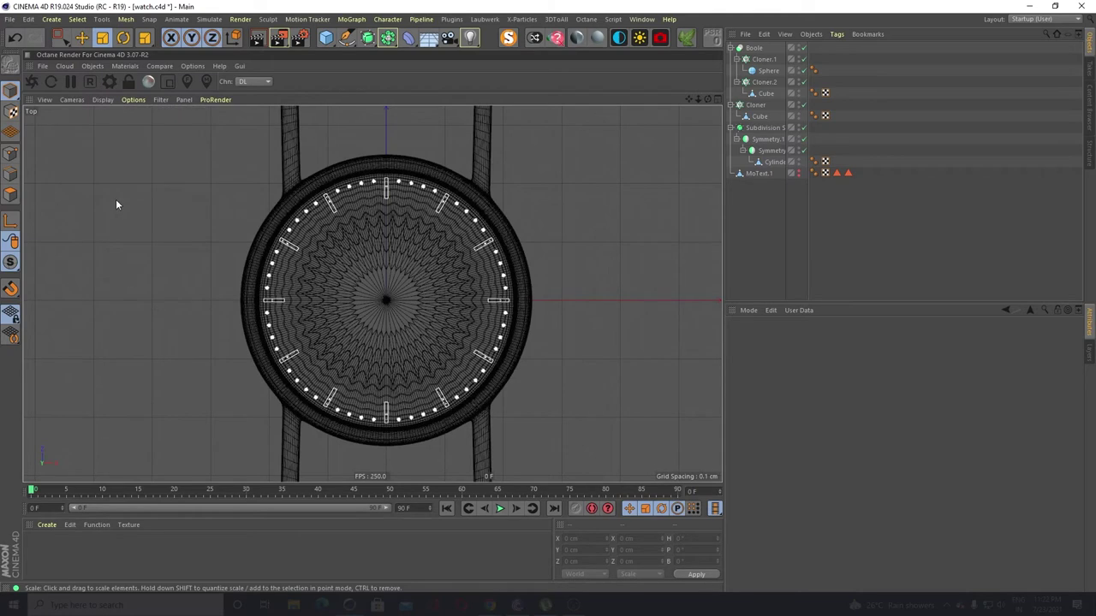
pyautogui.click(103, 99)
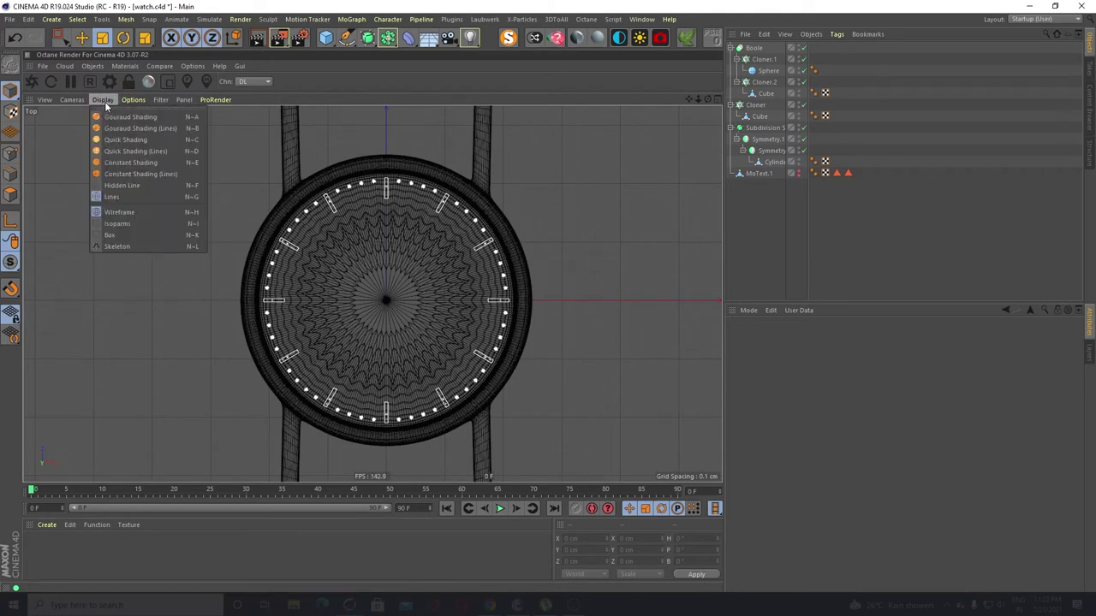
pyautogui.click(127, 185)
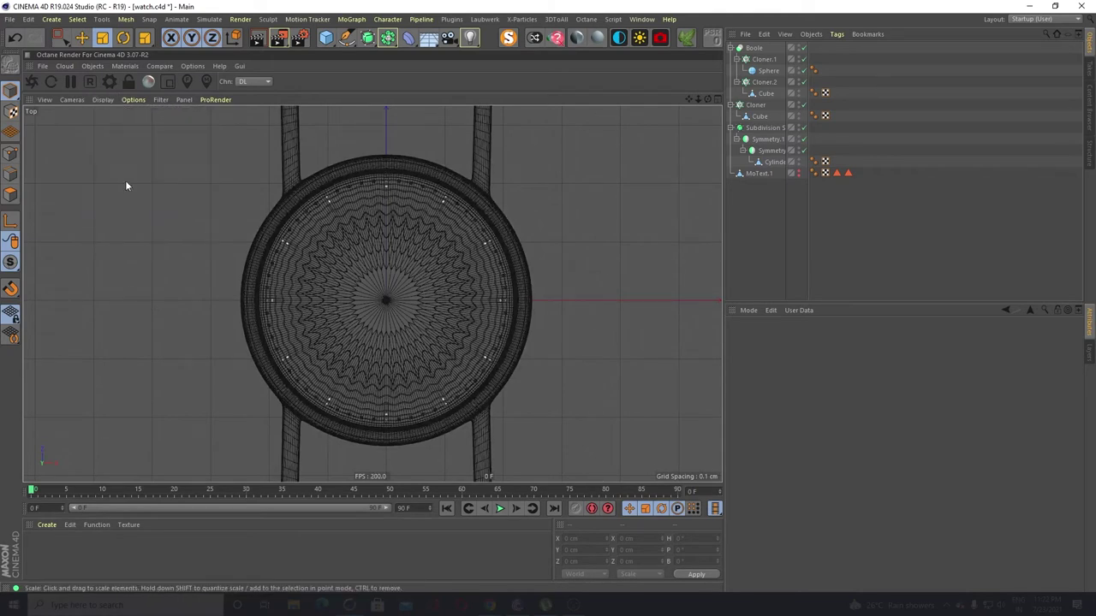
# Display the Top view with Isoparms and examine the dial's markers up close
pyautogui.click(105, 99)
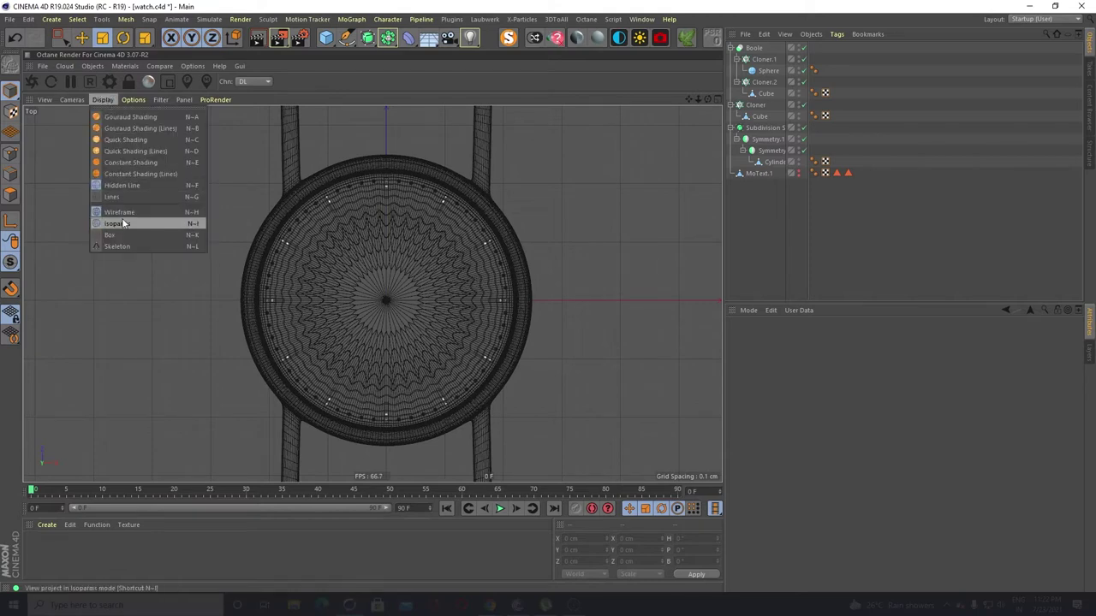
pyautogui.click(121, 212)
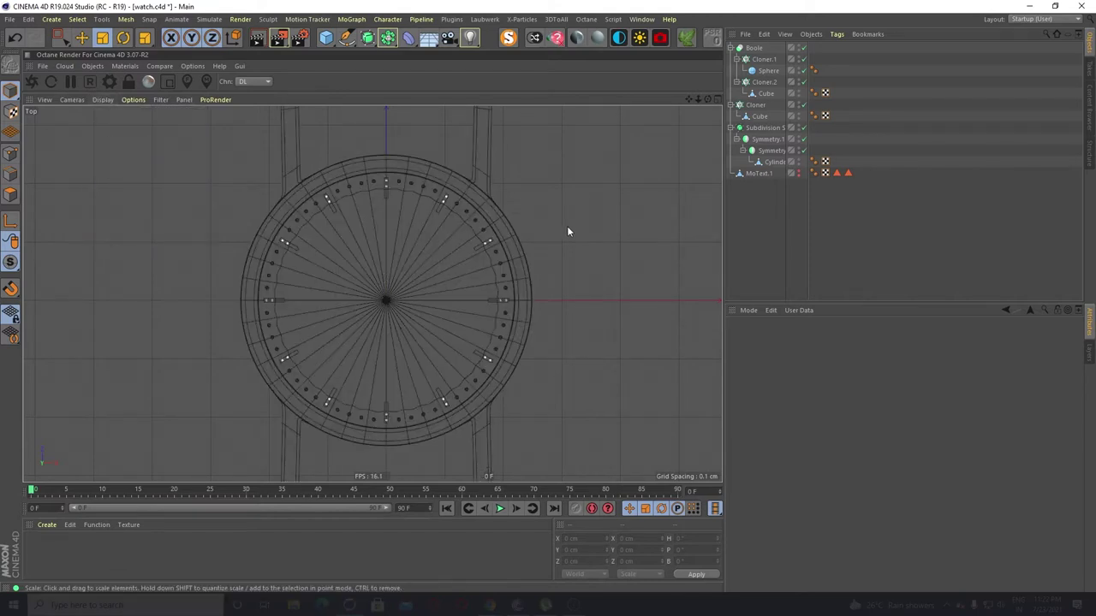
pyautogui.scroll(5, 366, 293)
pyautogui.scroll(1, 370, 293)
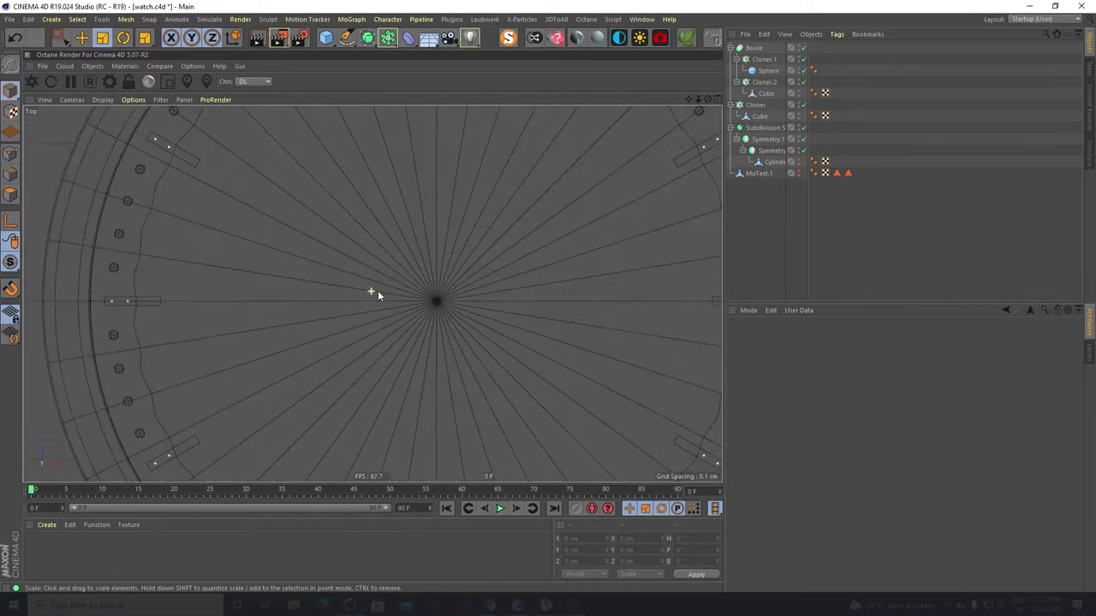
pyautogui.scroll(-6, 484, 277)
# Maximize the Perspective view and display it with Gouraud Shading (Lines), framing the watch dial
pyautogui.middleClick(666, 265)
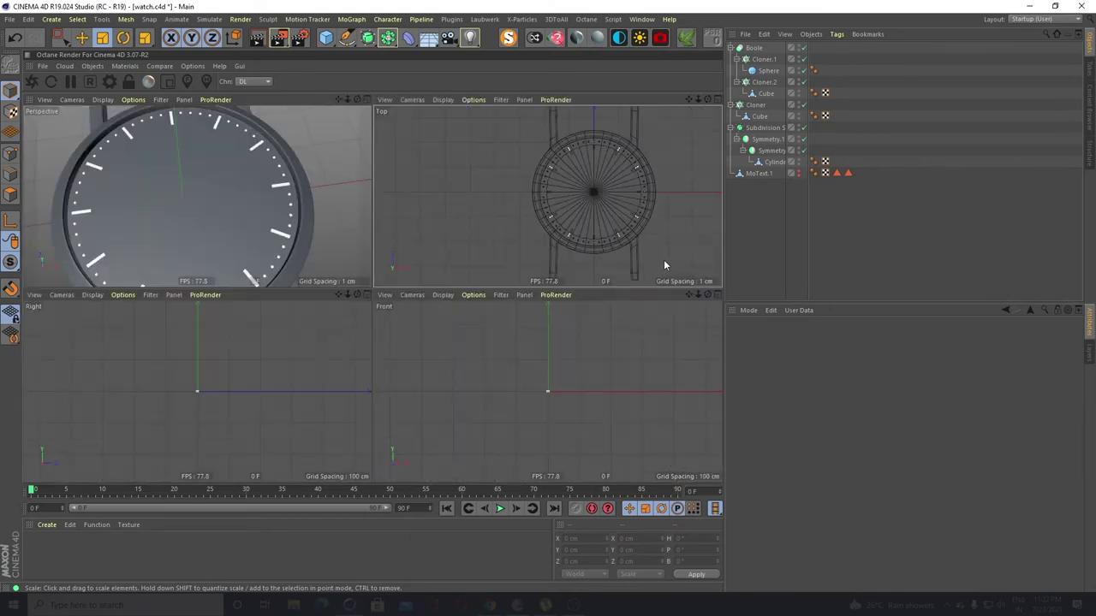
pyautogui.middleClick(369, 226)
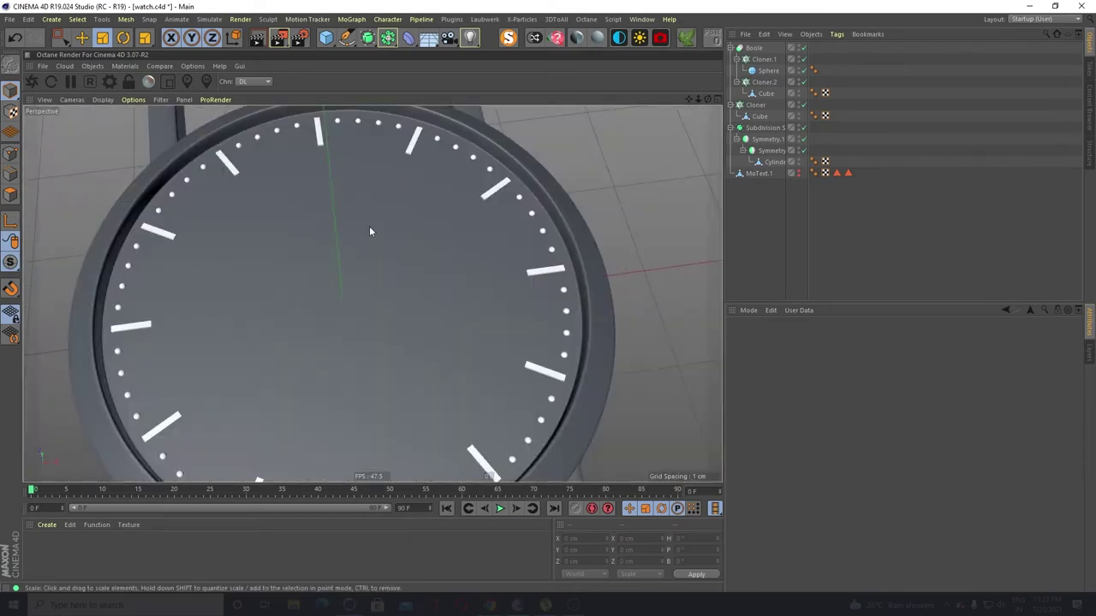
pyautogui.click(102, 100)
pyautogui.click(119, 126)
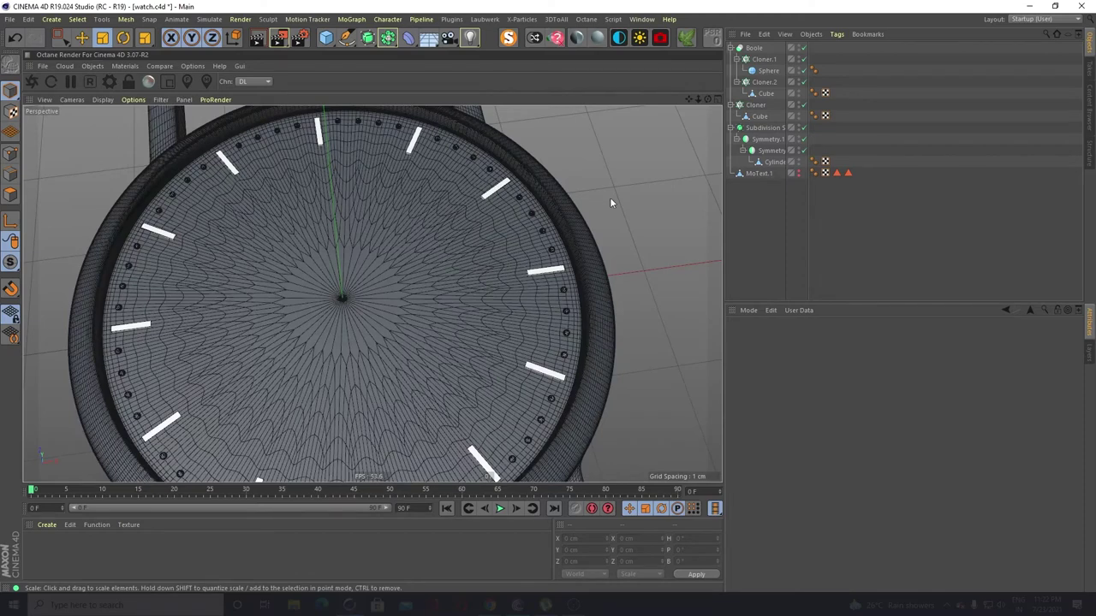
pyautogui.scroll(-2, 610, 183)
pyautogui.keyDown('alt'); pyautogui.moveTo(529, 186); pyautogui.dragTo(532, 214, button='middle'); pyautogui.keyUp('alt')
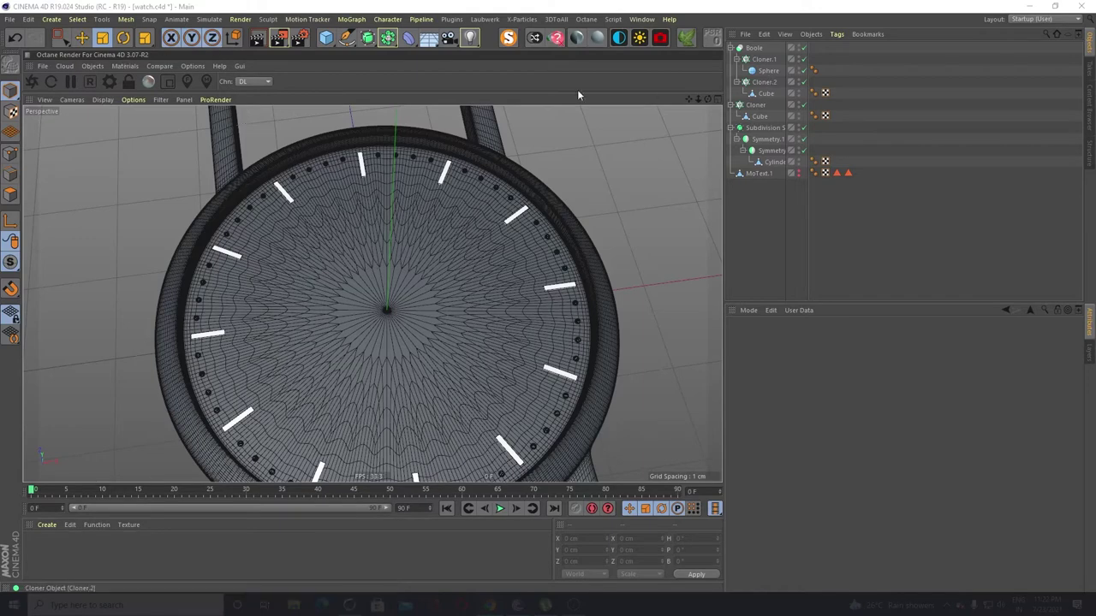
# Add a MoText object to the scene and open its text for editing
pyautogui.click(180, 19)
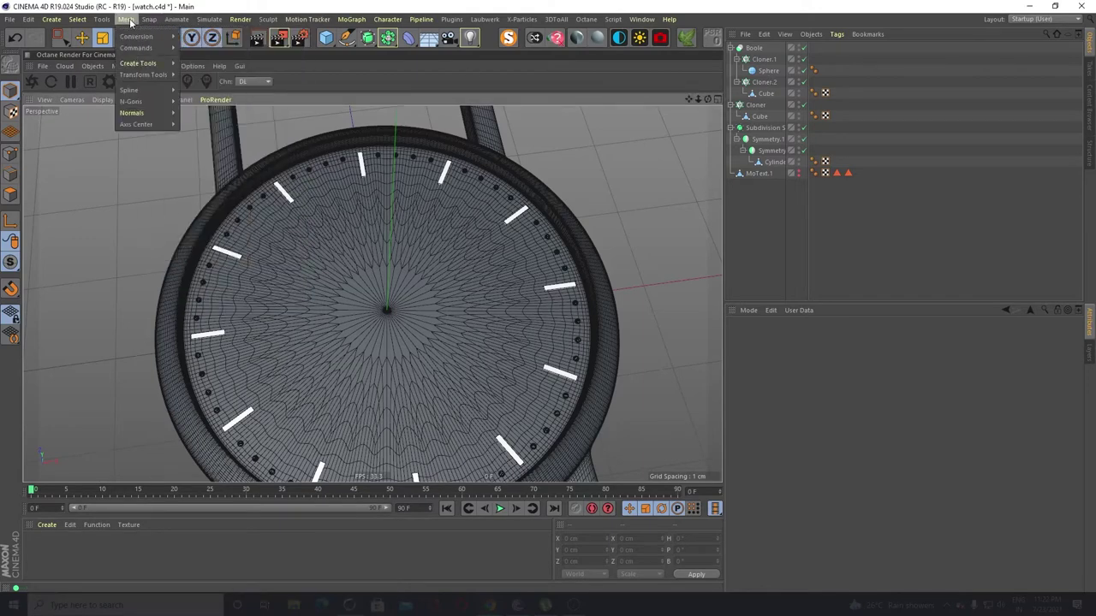
pyautogui.click(152, 19)
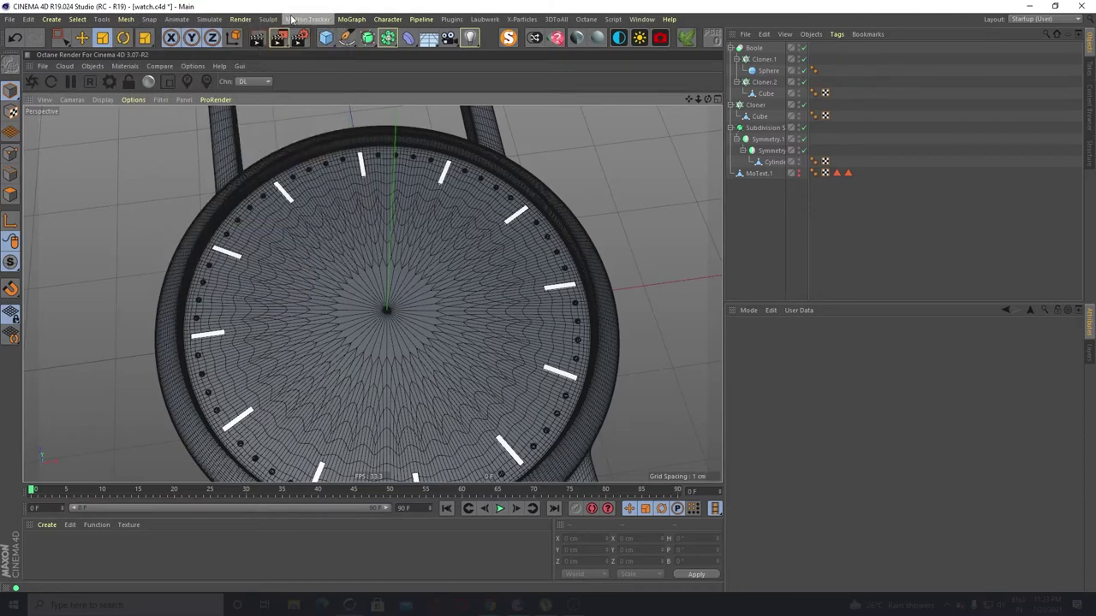
pyautogui.moveTo(347, 20)
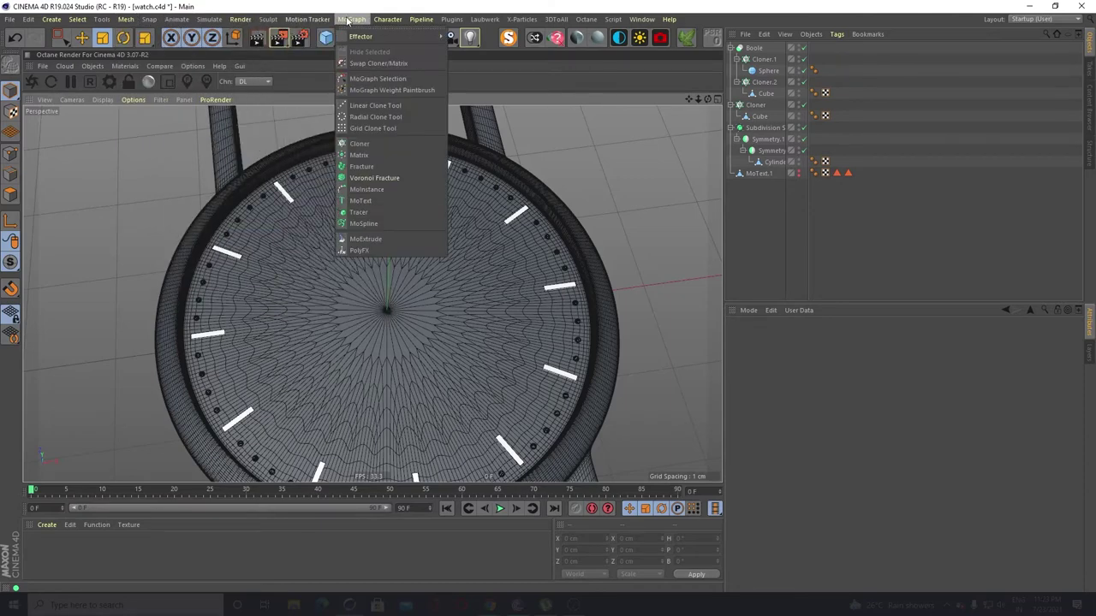
pyautogui.click(361, 202)
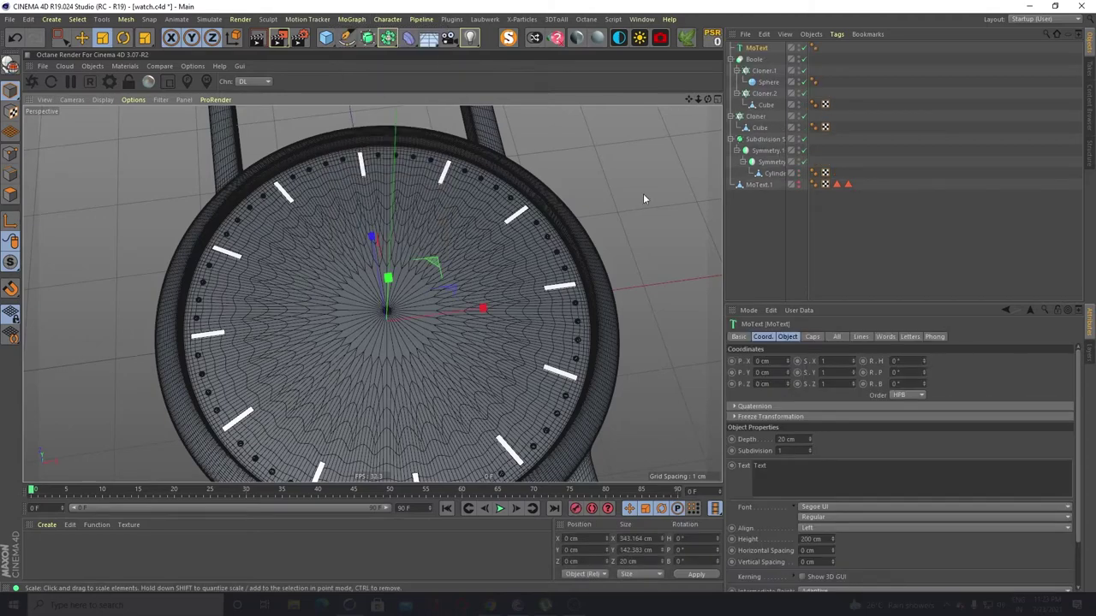
pyautogui.click(781, 473)
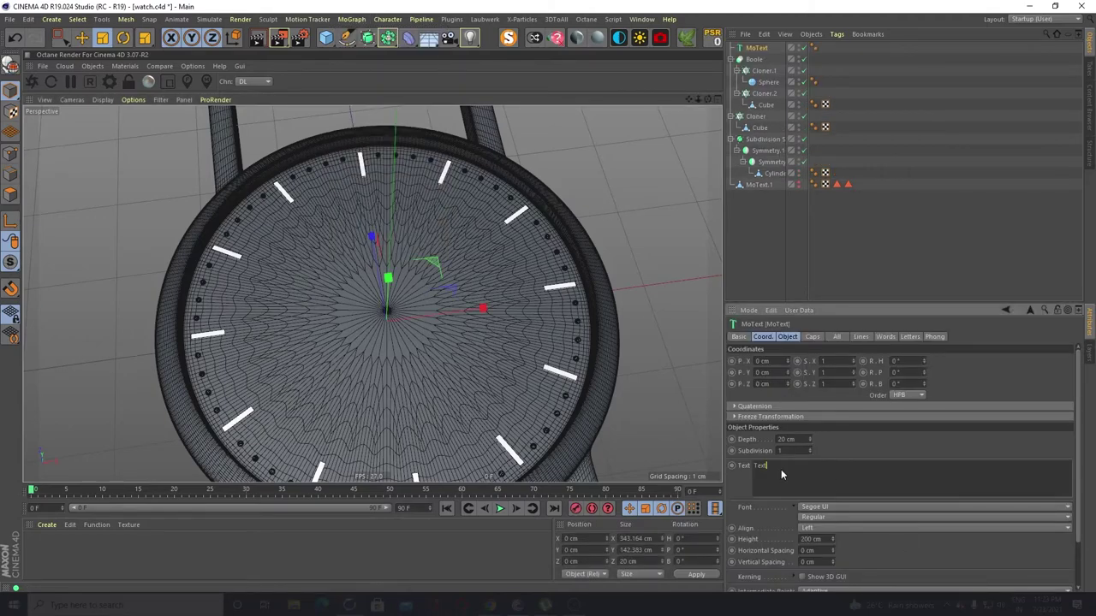
# Set the MoText's text to "LCC VFX" and scale it uniformly down to 2 cm height and 0.2 cm depth
pyautogui.doubleClick(776, 466)
pyautogui.write('LCC VFX')
pyautogui.click(758, 49)
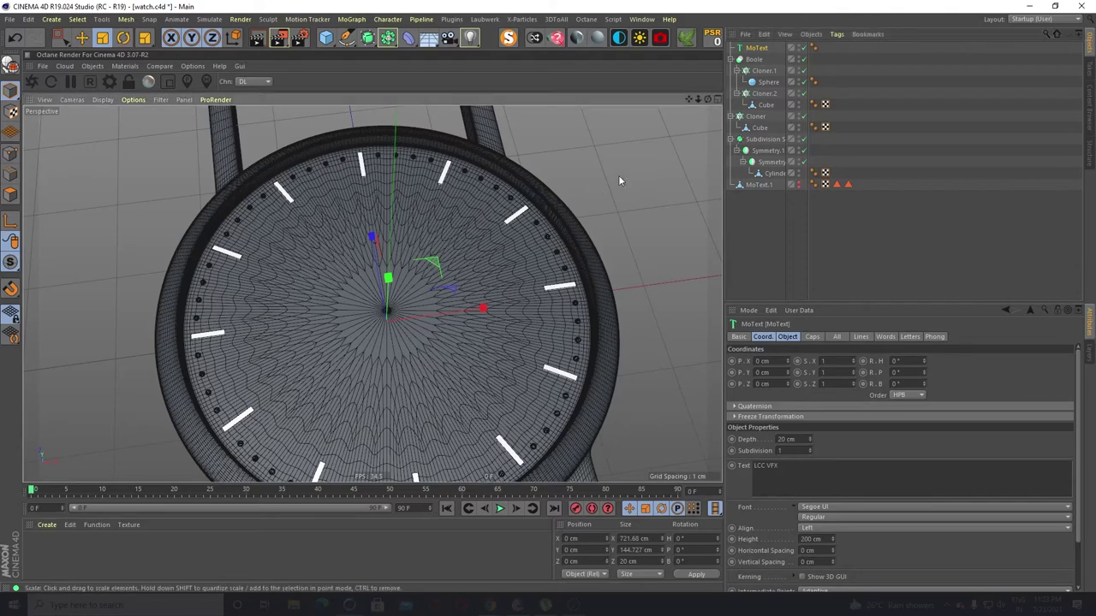
pyautogui.moveTo(618, 177); pyautogui.dragTo(287, 412)
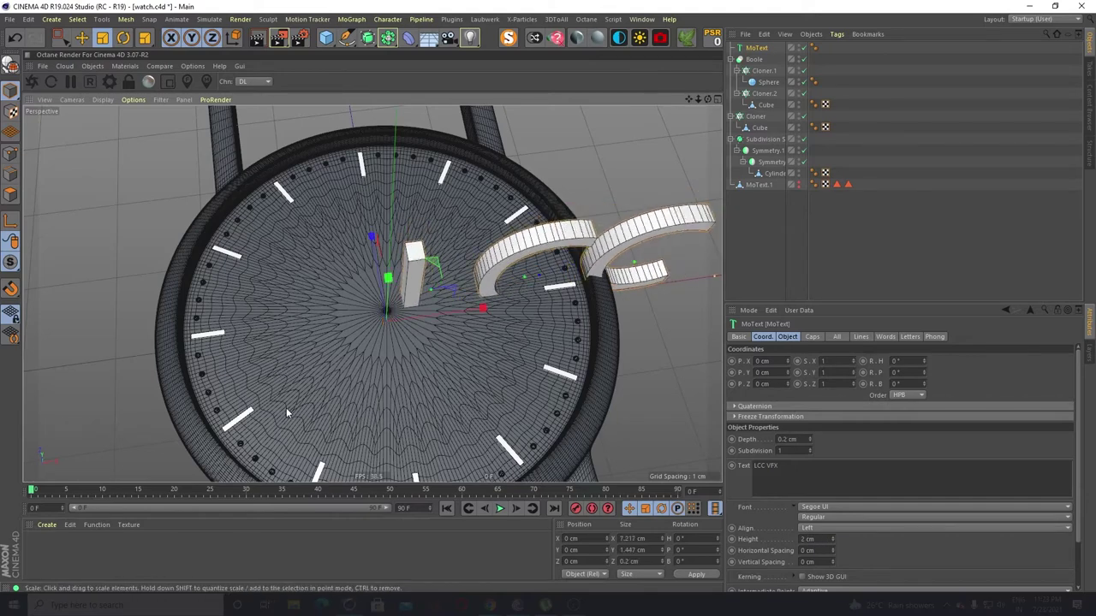
# Try to centre the text's axis with the Axis Center tool, testing the Include Children and Points Center options
pyautogui.click(126, 19)
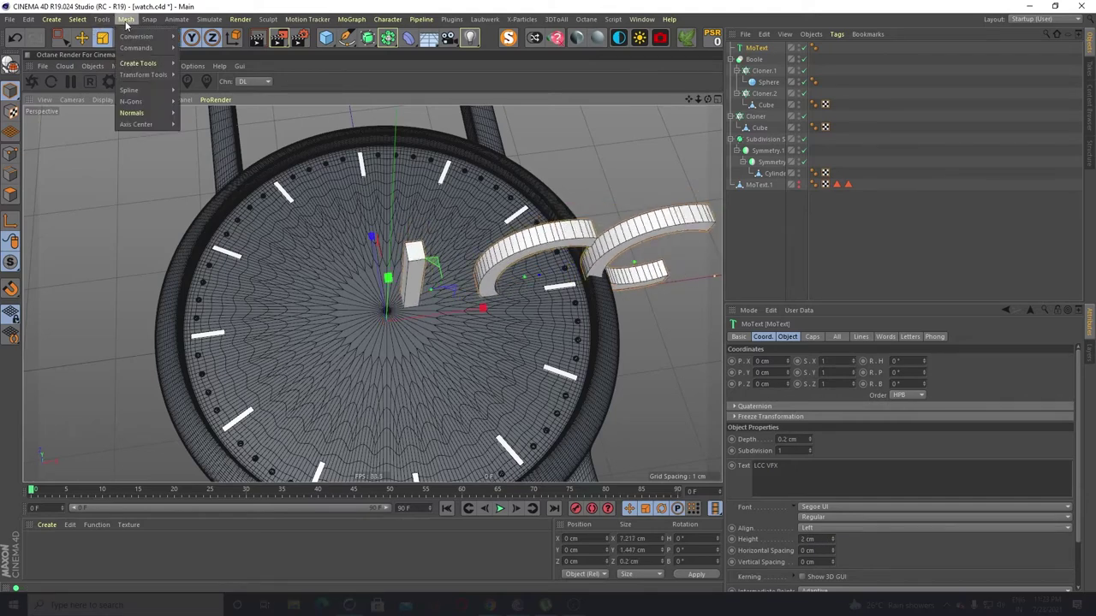
pyautogui.moveTo(167, 127)
pyautogui.click(205, 129)
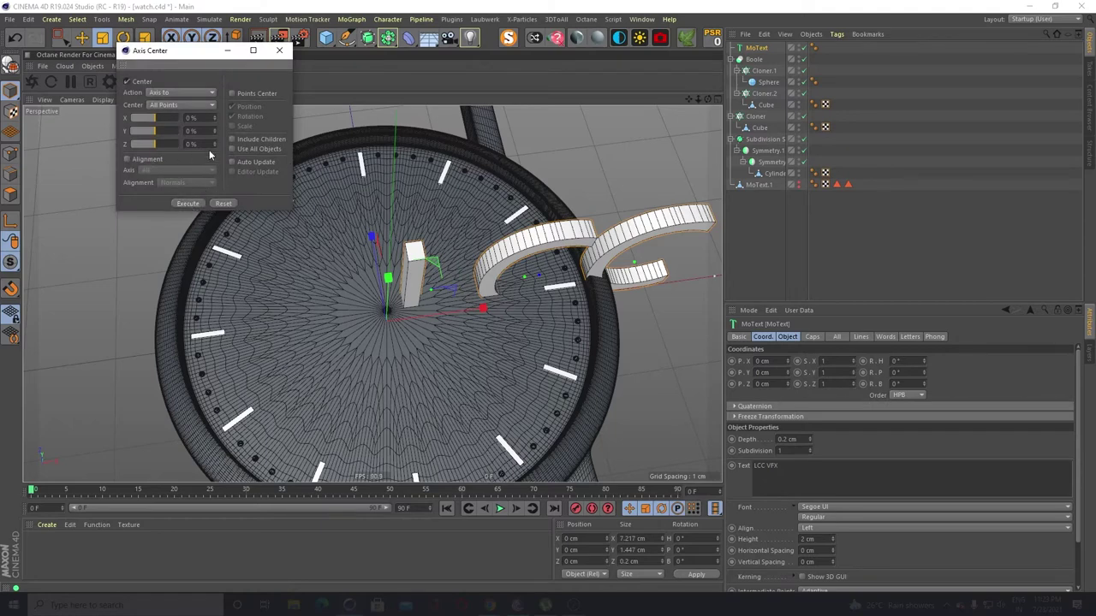
pyautogui.click(233, 140)
pyautogui.click(187, 202)
pyautogui.click(243, 148)
pyautogui.click(246, 142)
pyautogui.click(253, 94)
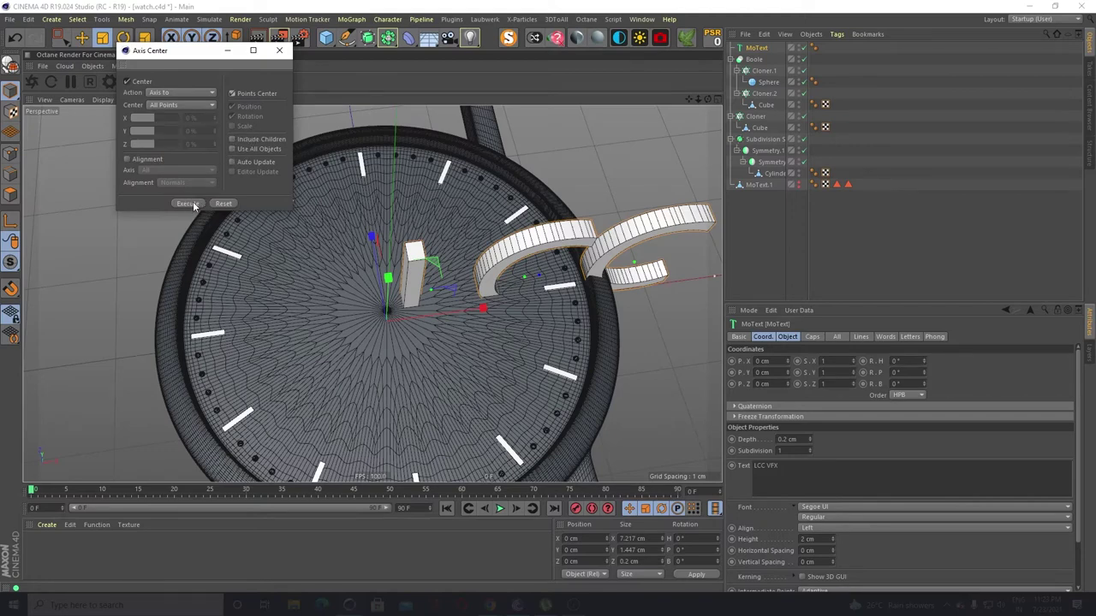
pyautogui.click(253, 94)
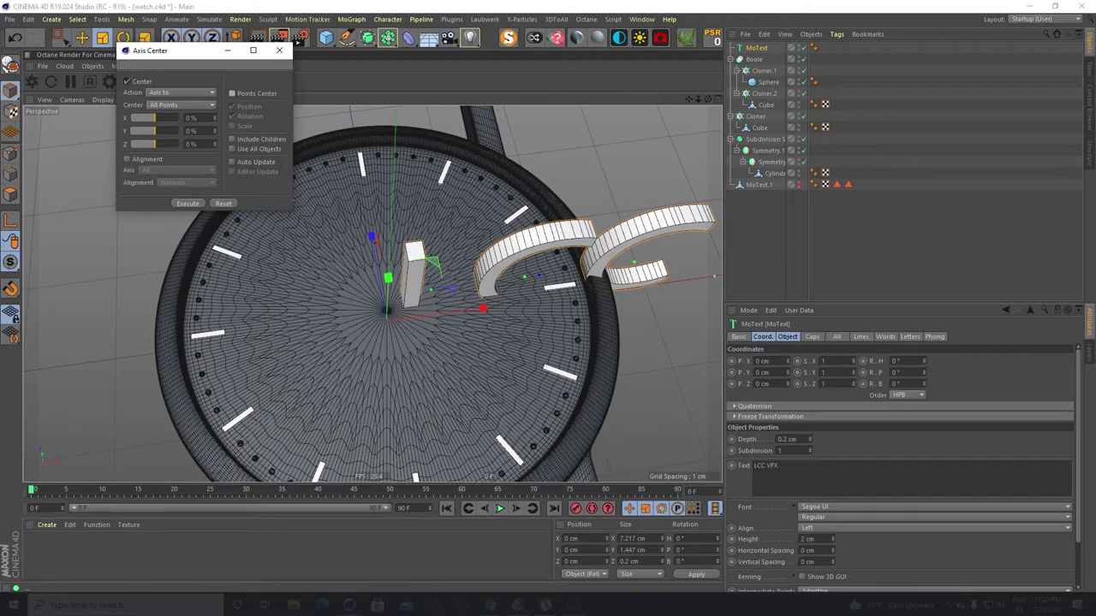
pyautogui.click(760, 50)
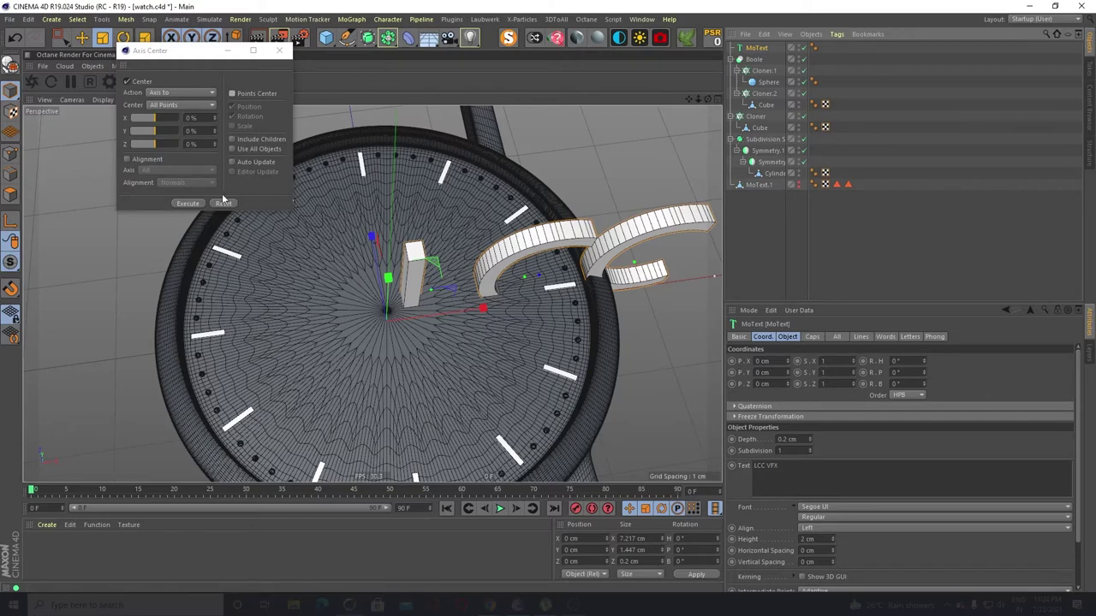
pyautogui.click(188, 209)
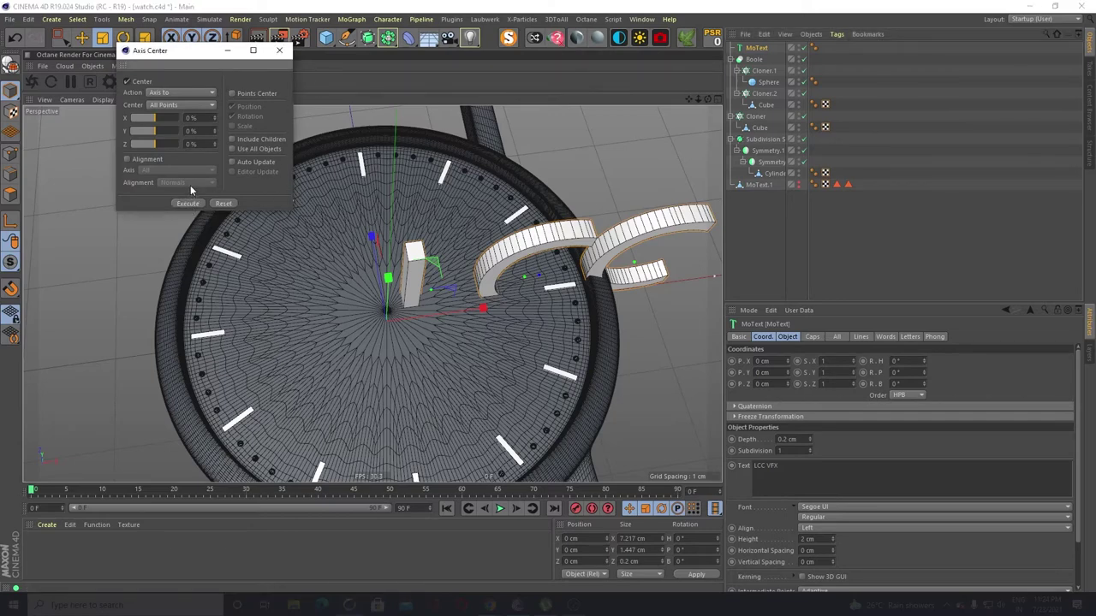
# Scale the text down to a height of about 0.72 cm and raise it to about 1.06 cm in Y
pyautogui.press('t')
pyautogui.moveTo(593, 167); pyautogui.dragTo(338, 274)
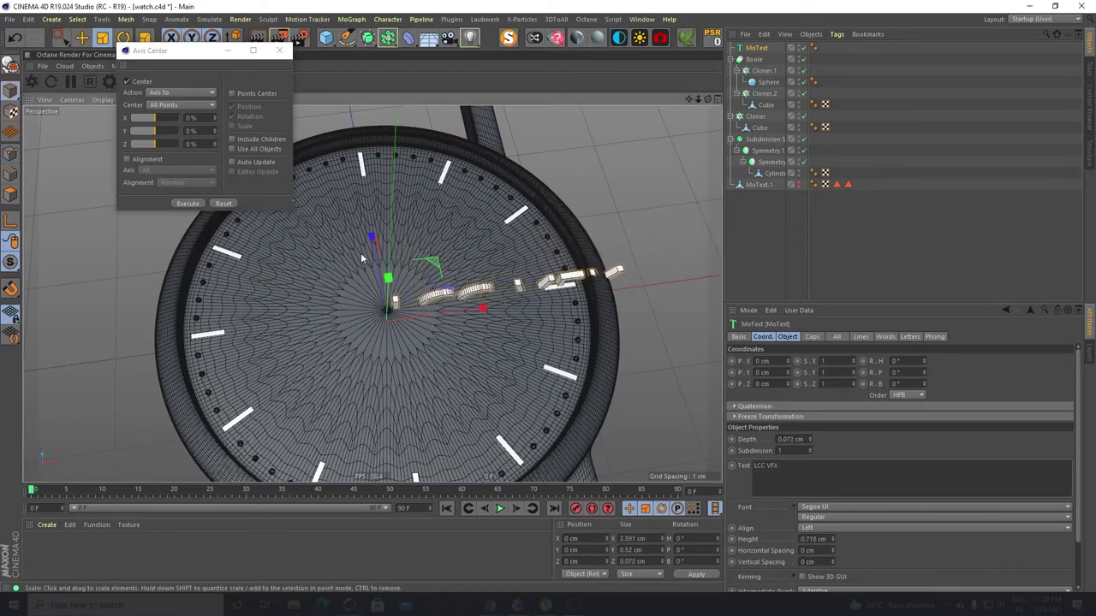
pyautogui.click(81, 37)
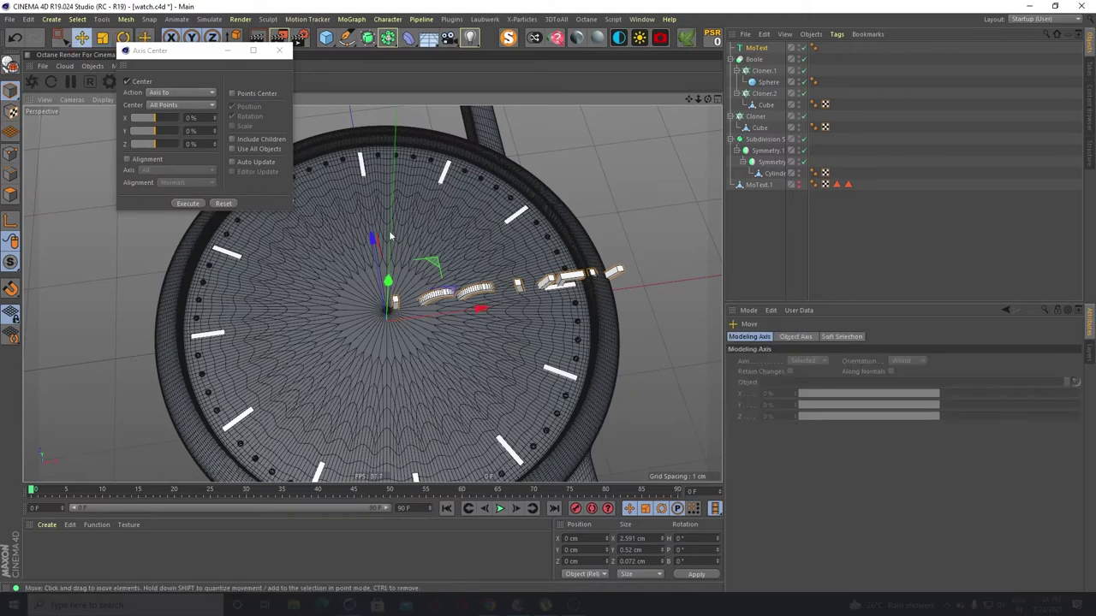
pyautogui.moveTo(396, 293); pyautogui.dragTo(402, 235)
# Try again to centre the text's axis using Axis Center with Auto Update enabled, and close the dialog
pyautogui.click(757, 49)
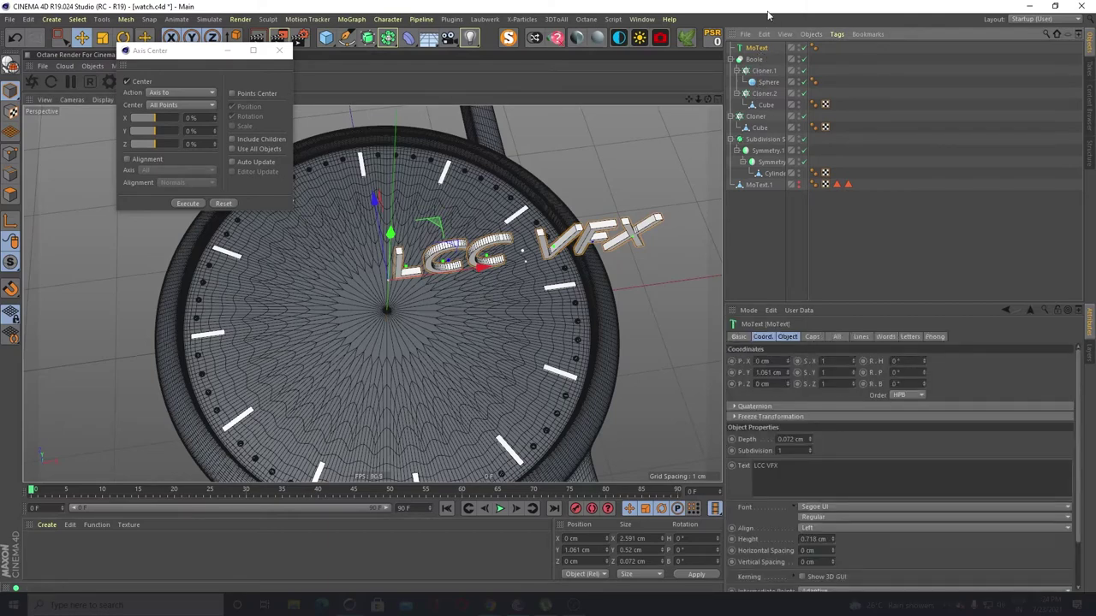
pyautogui.click(184, 204)
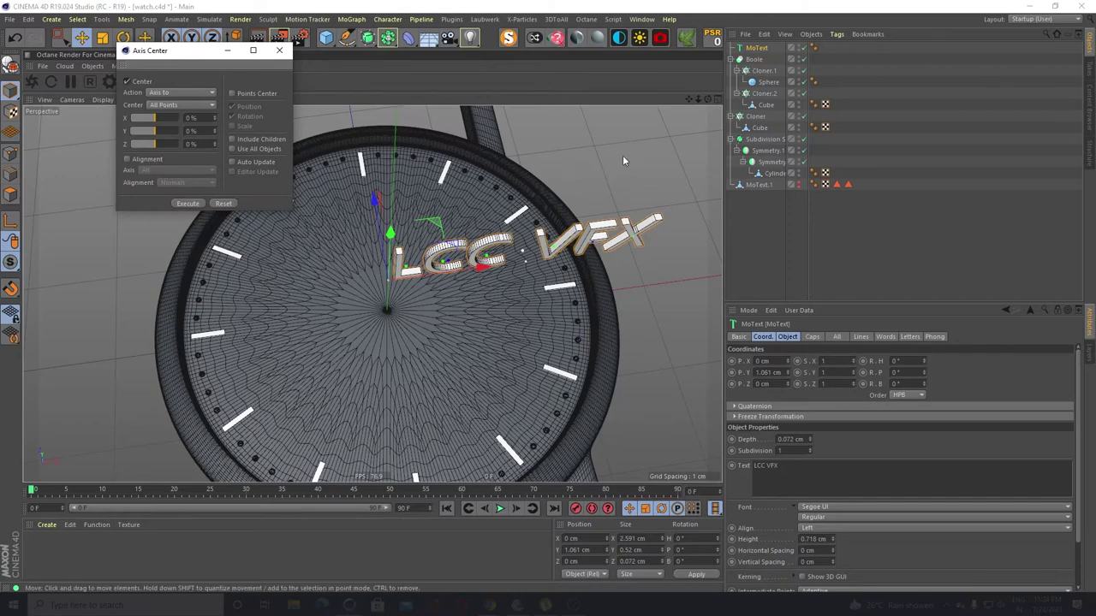
pyautogui.moveTo(650, 155); pyautogui.dragTo(615, 183)
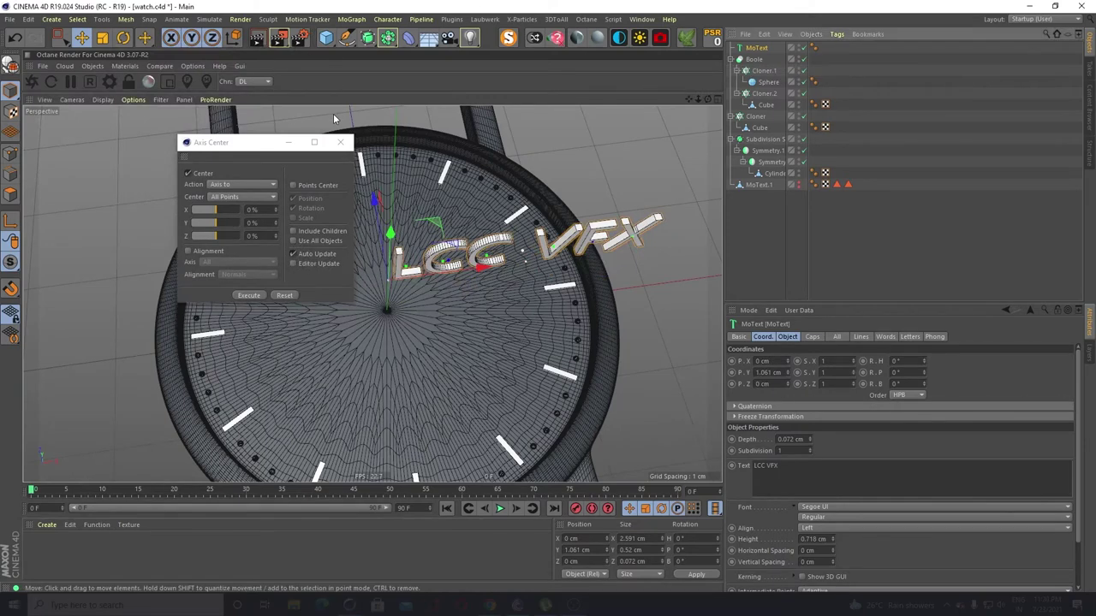
pyautogui.click(340, 142)
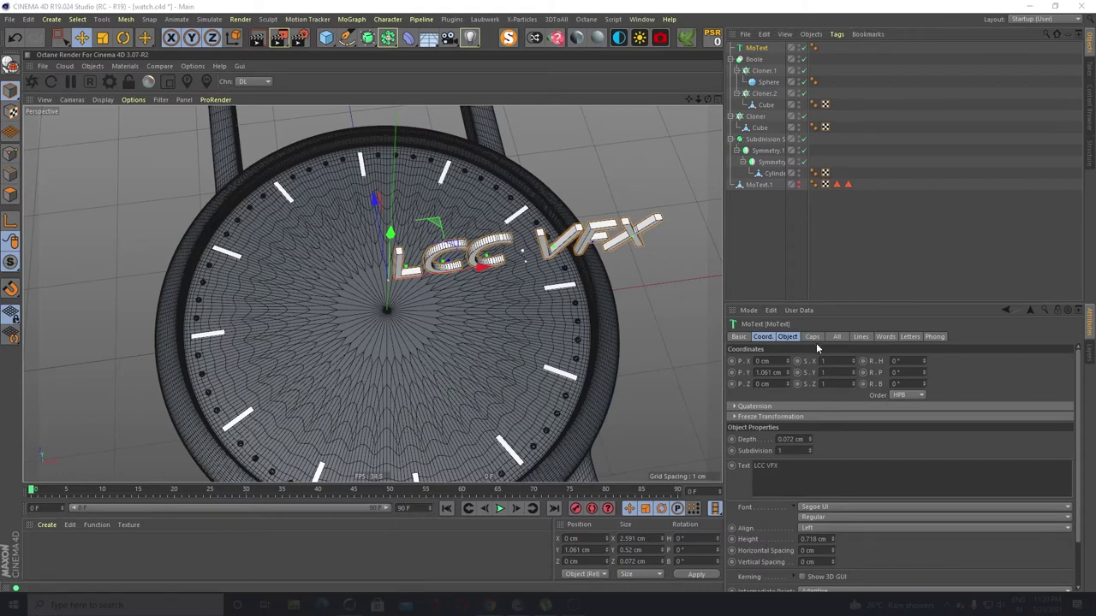
# Align the text to Middle and rotate its pitch to -90° so it lies flat over the dial
pyautogui.click(827, 529)
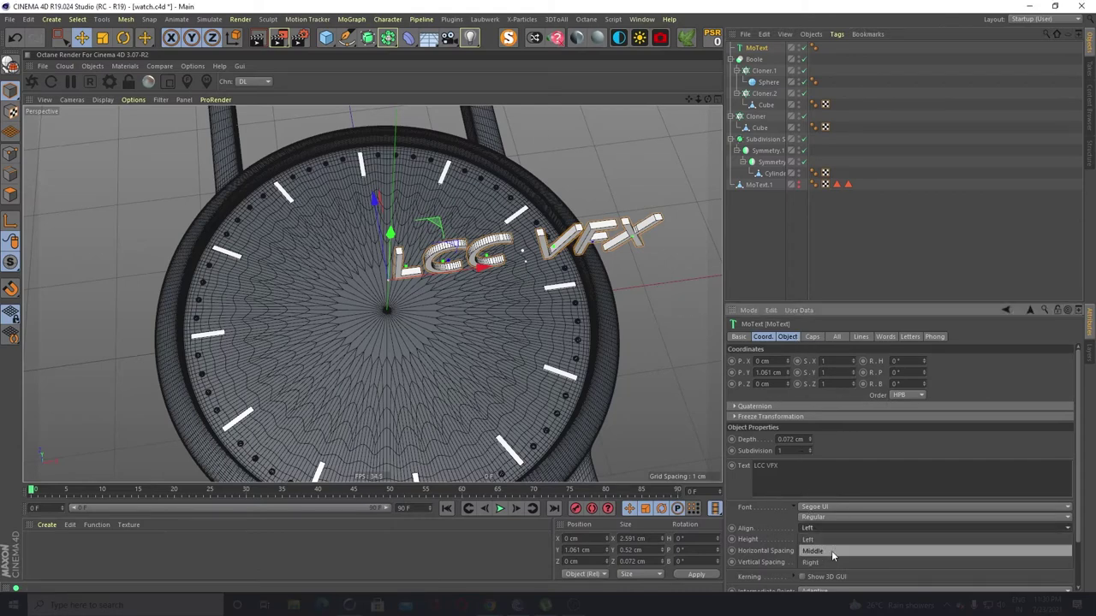
pyautogui.click(831, 550)
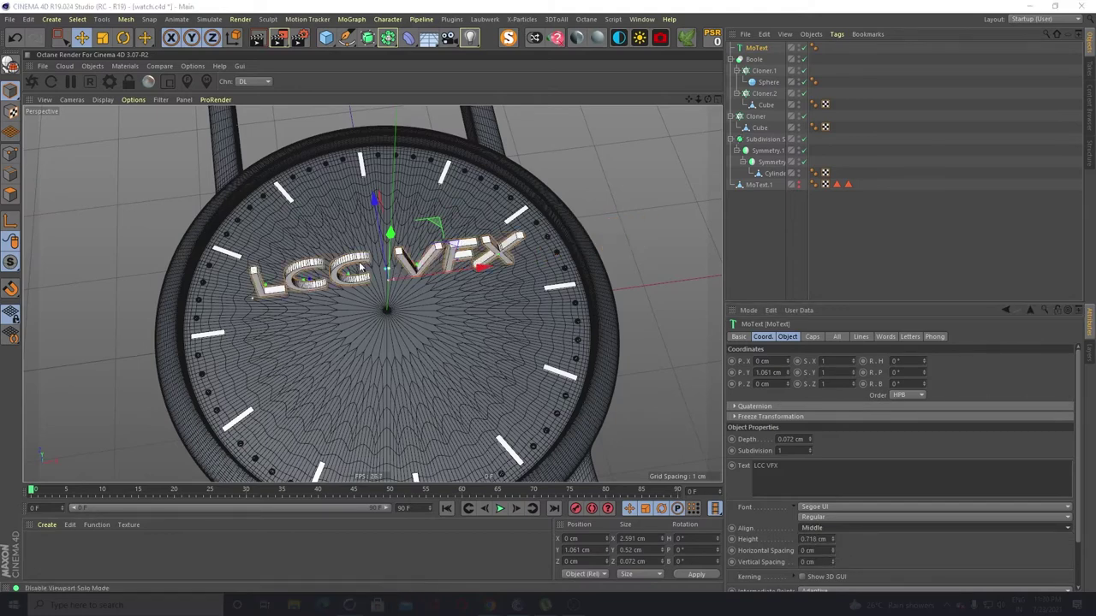
pyautogui.click(129, 37)
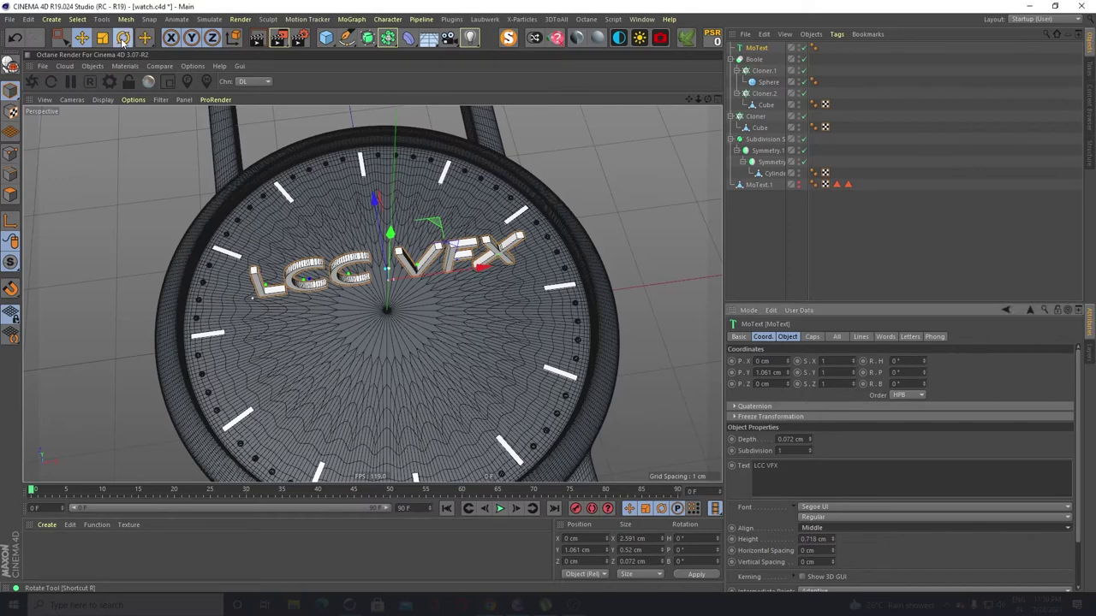
pyautogui.moveTo(395, 308); pyautogui.dragTo(384, 183)
pyautogui.keyDown('alt'); pyautogui.moveTo(413, 352); pyautogui.dragTo(423, 296); pyautogui.keyUp('alt')
# Move the text onto the upper half of the dial, at about Y 0.36 cm and Z 0.79 cm
pyautogui.press('e')
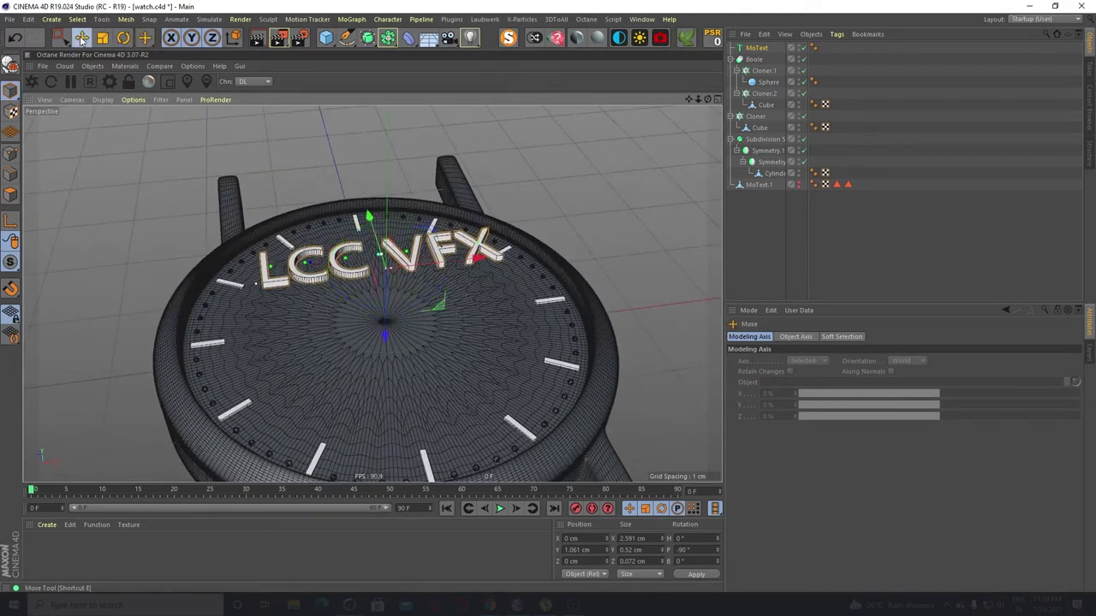
pyautogui.moveTo(385, 338)
pyautogui.mouseDown()
pyautogui.moveTo(385, 380)
pyautogui.moveTo(385, 370)
pyautogui.moveTo(435, 357)
pyautogui.moveTo(494, 351)
pyautogui.moveTo(385, 322)
pyautogui.mouseUp()
pyautogui.moveTo(328, 291); pyautogui.dragTo(279, 244)
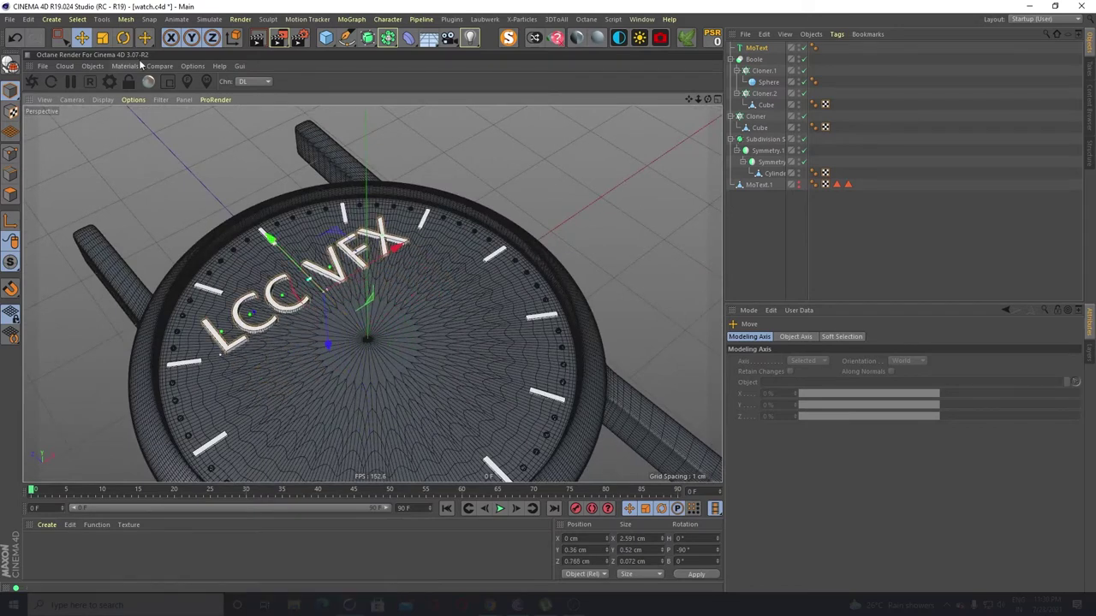
# Scale the text down uniformly to a logo about 0.95 cm wide
pyautogui.click(103, 38)
pyautogui.moveTo(628, 200); pyautogui.dragTo(391, 339)
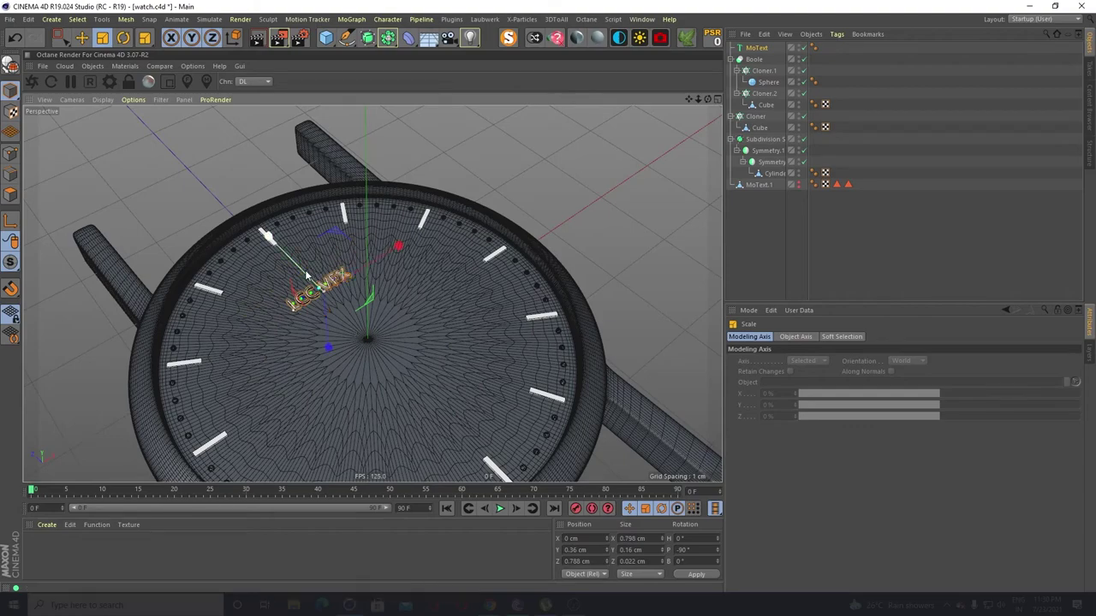
pyautogui.scroll(4, 314, 263)
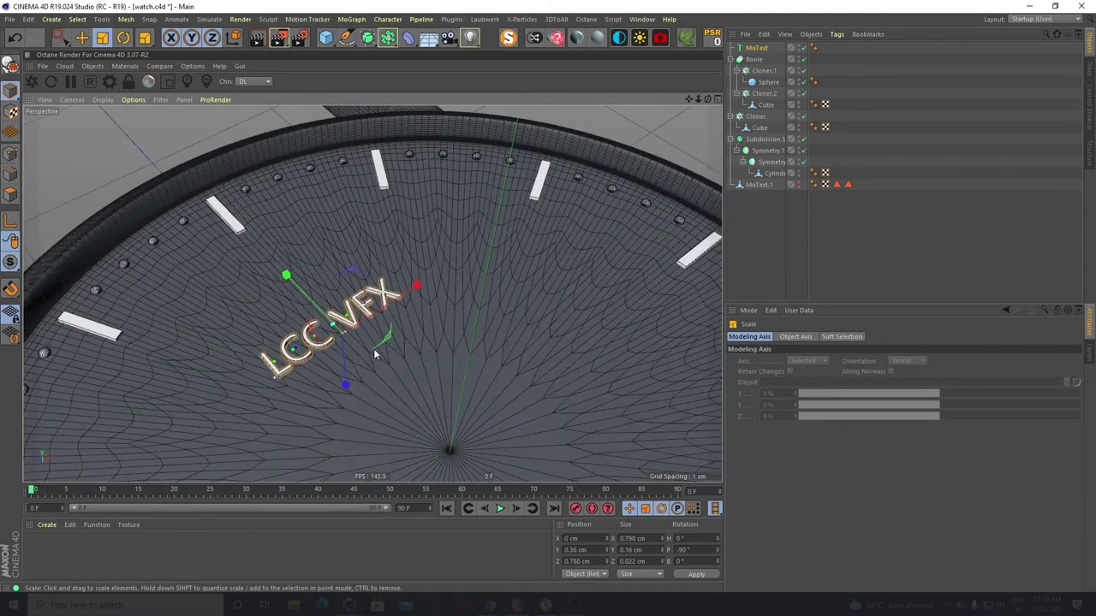
pyautogui.keyDown('alt'); pyautogui.moveTo(376, 354); pyautogui.dragTo(323, 396); pyautogui.keyUp('alt')
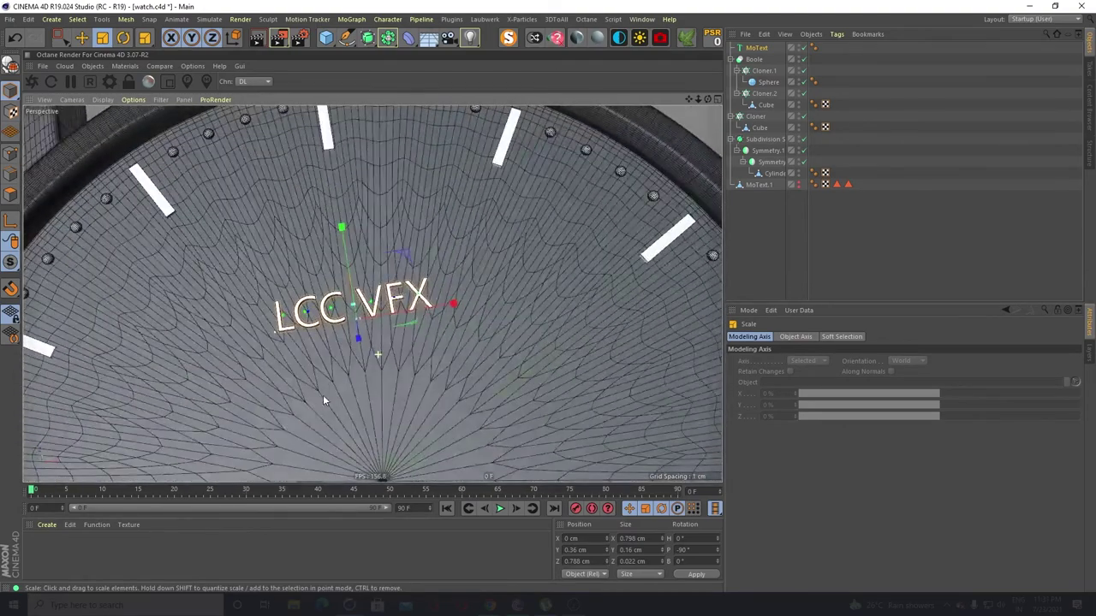
pyautogui.scroll(-4, 396, 328)
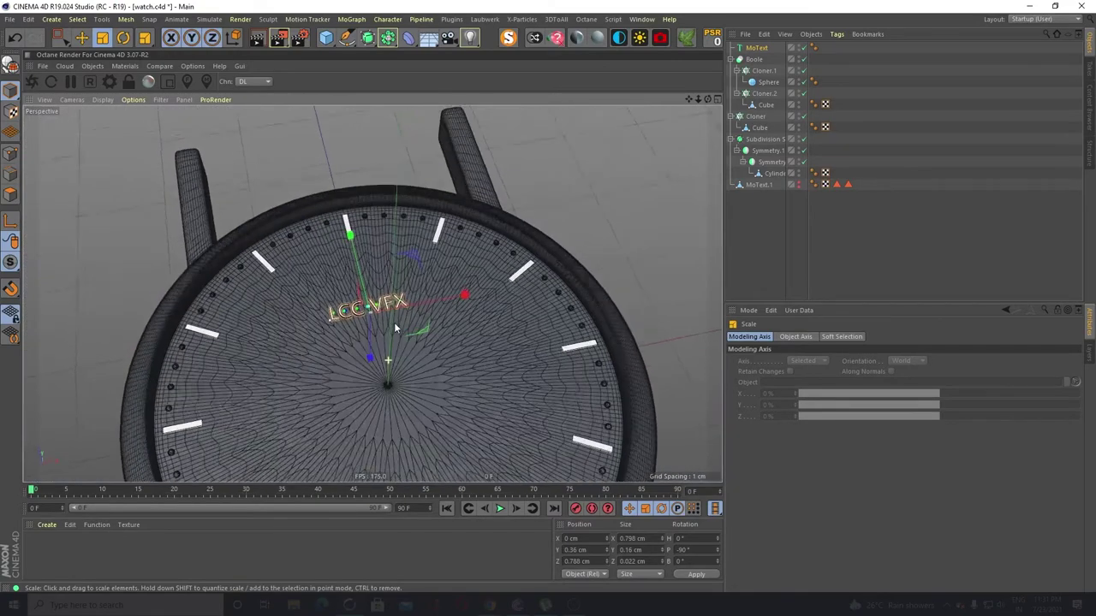
pyautogui.keyDown('alt'); pyautogui.moveTo(395, 327); pyautogui.dragTo(402, 249); pyautogui.keyUp('alt')
pyautogui.moveTo(540, 201); pyautogui.dragTo(663, 179)
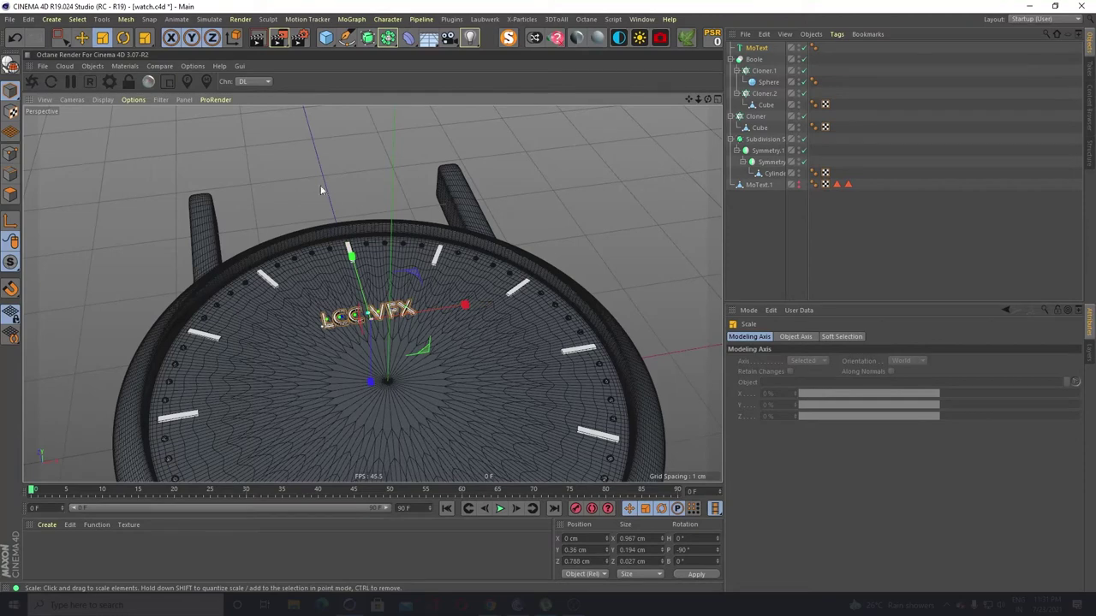
pyautogui.moveTo(609, 205); pyautogui.dragTo(579, 214)
# Lower the text toward the dial surface to about Y 0.32 cm
pyautogui.click(83, 39)
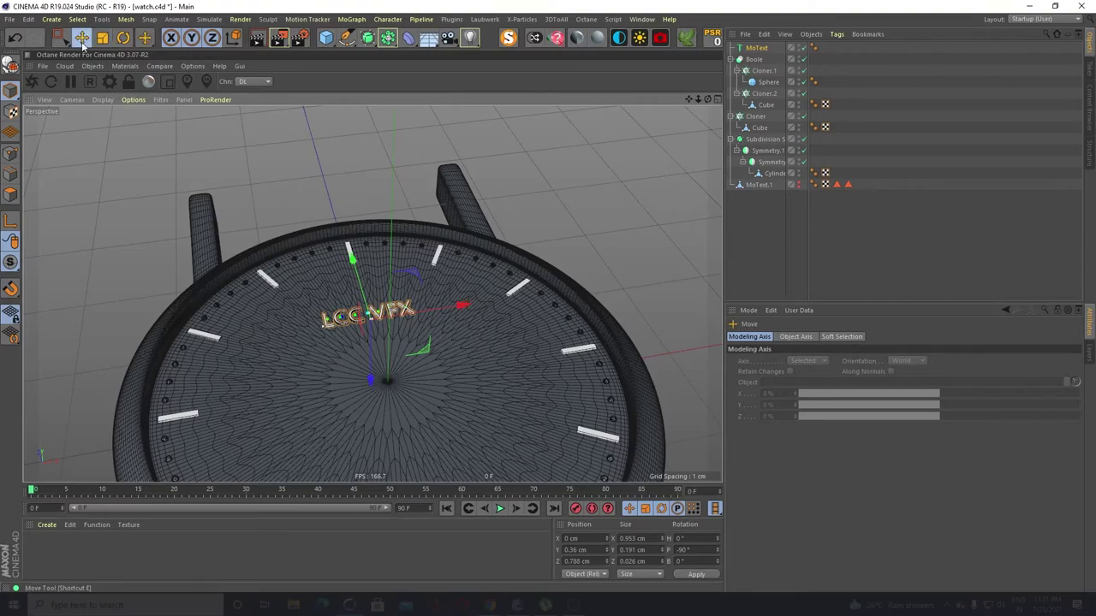
pyautogui.keyDown('alt'); pyautogui.moveTo(330, 270); pyautogui.dragTo(416, 448); pyautogui.keyUp('alt')
pyautogui.scroll(3, 441, 398)
pyautogui.scroll(-6, 406, 367)
pyautogui.keyDown('alt'); pyautogui.moveTo(406, 367); pyautogui.dragTo(417, 313); pyautogui.keyUp('alt')
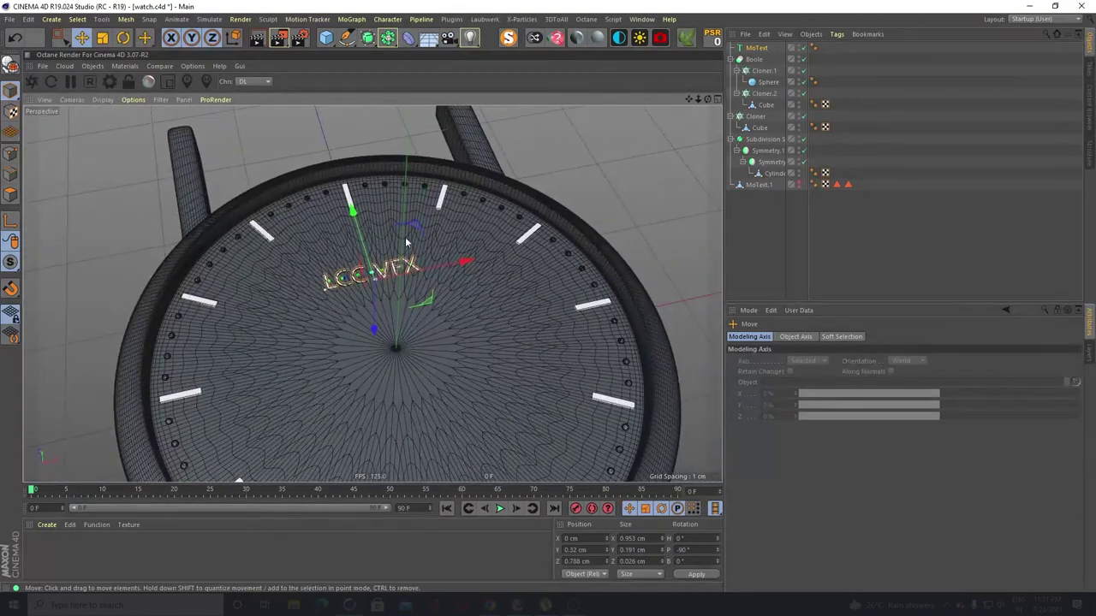
# Fine-tune the text's height just above the dial to about Y 0.327 cm, checking it from a low side view
pyautogui.click(532, 154)
pyautogui.scroll(-4, 533, 154)
pyautogui.keyDown('alt'); pyautogui.moveTo(532, 154); pyautogui.dragTo(469, 299); pyautogui.keyUp('alt')
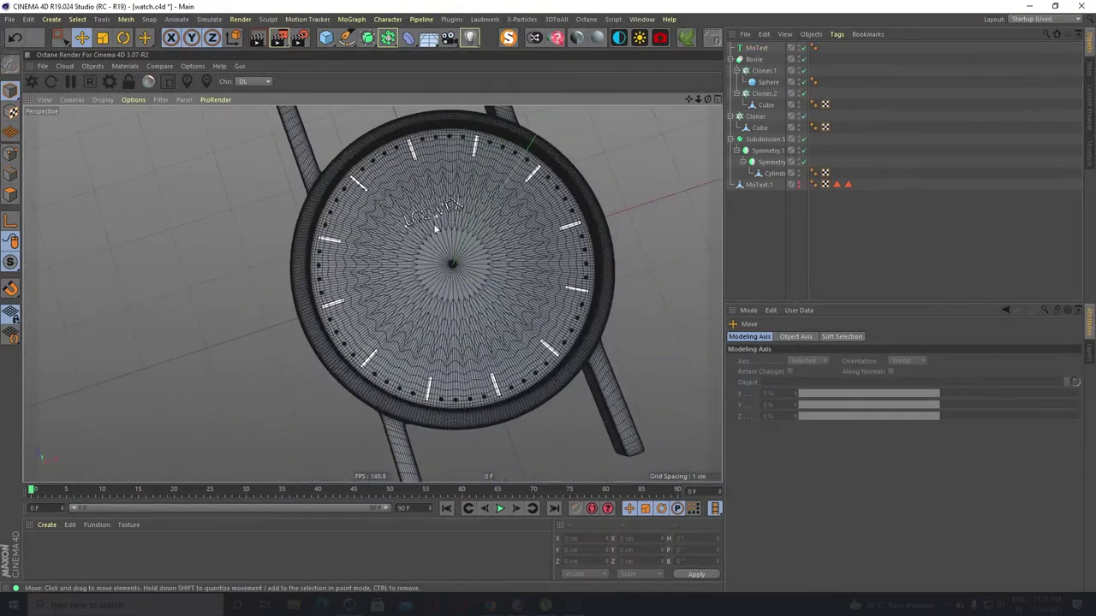
pyautogui.scroll(8, 431, 214)
pyautogui.keyDown('alt'); pyautogui.moveTo(376, 330); pyautogui.dragTo(532, 191); pyautogui.keyUp('alt')
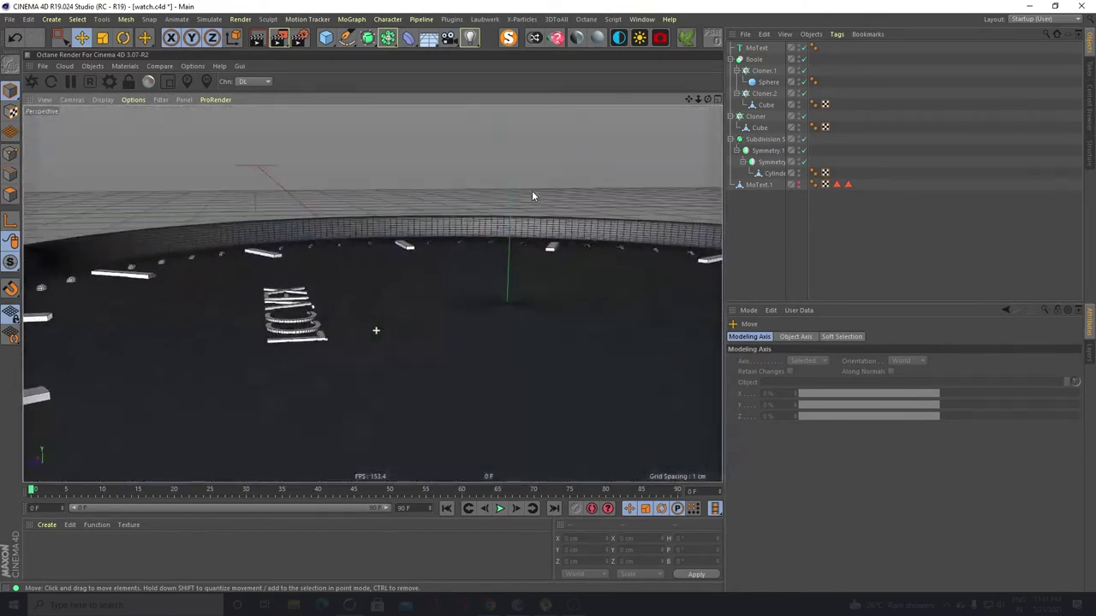
pyautogui.click(291, 317)
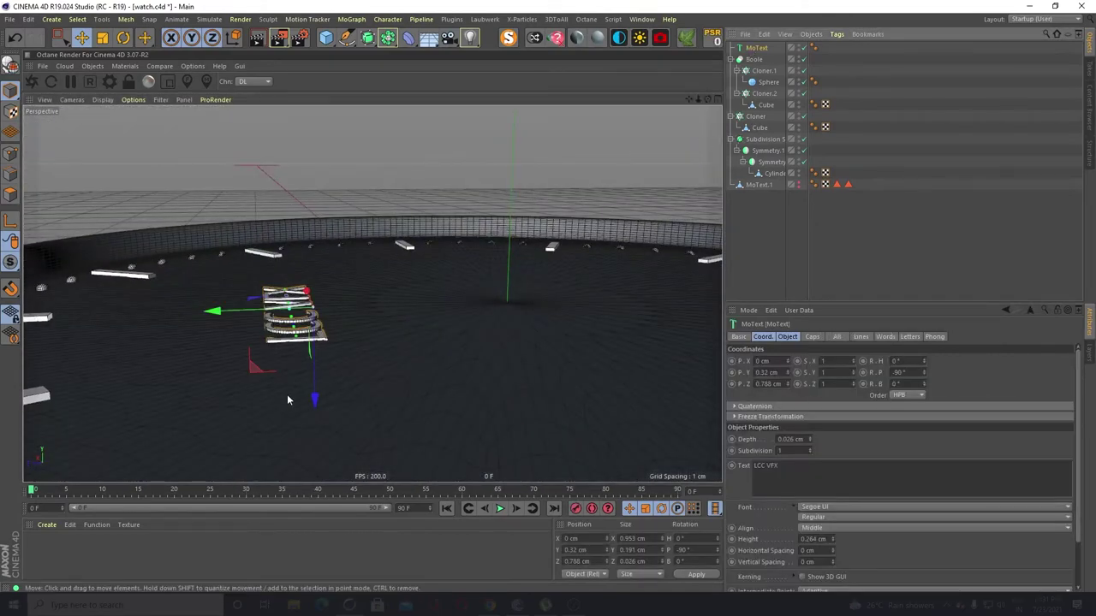
pyautogui.moveTo(313, 400); pyautogui.dragTo(313, 396)
pyautogui.keyDown('alt'); pyautogui.moveTo(369, 325); pyautogui.dragTo(231, 304); pyautogui.keyUp('alt')
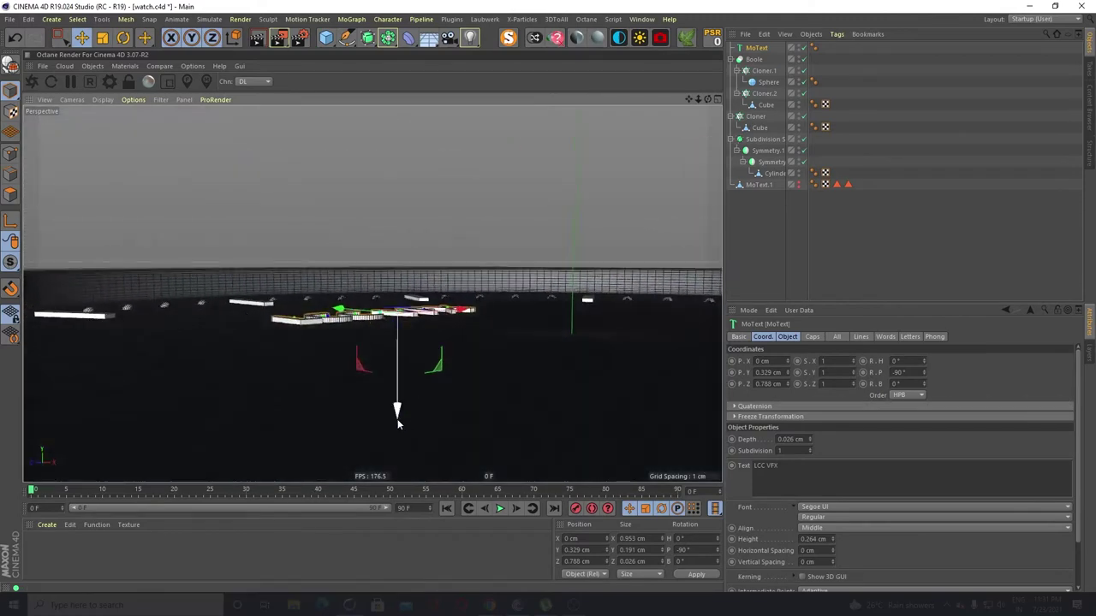
pyautogui.moveTo(396, 411); pyautogui.dragTo(396, 414)
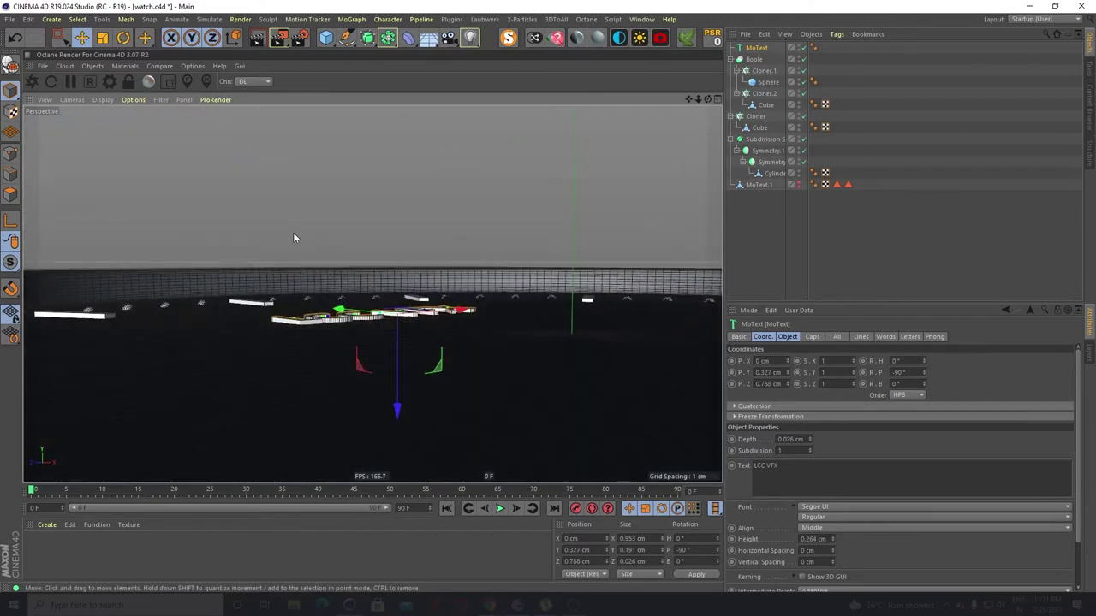
# Examine how the LCC VFX text sits on the dial from several angles and close up
pyautogui.scroll(-3, 322, 203)
pyautogui.keyDown('alt'); pyautogui.moveTo(369, 252); pyautogui.dragTo(317, 320); pyautogui.keyUp('alt')
pyautogui.keyDown('alt'); pyautogui.moveTo(371, 294); pyautogui.dragTo(553, 159, button='right'); pyautogui.keyUp('alt')
pyautogui.scroll(-4, 553, 159)
pyautogui.keyDown('alt'); pyautogui.moveTo(553, 159); pyautogui.dragTo(563, 186); pyautogui.keyUp('alt')
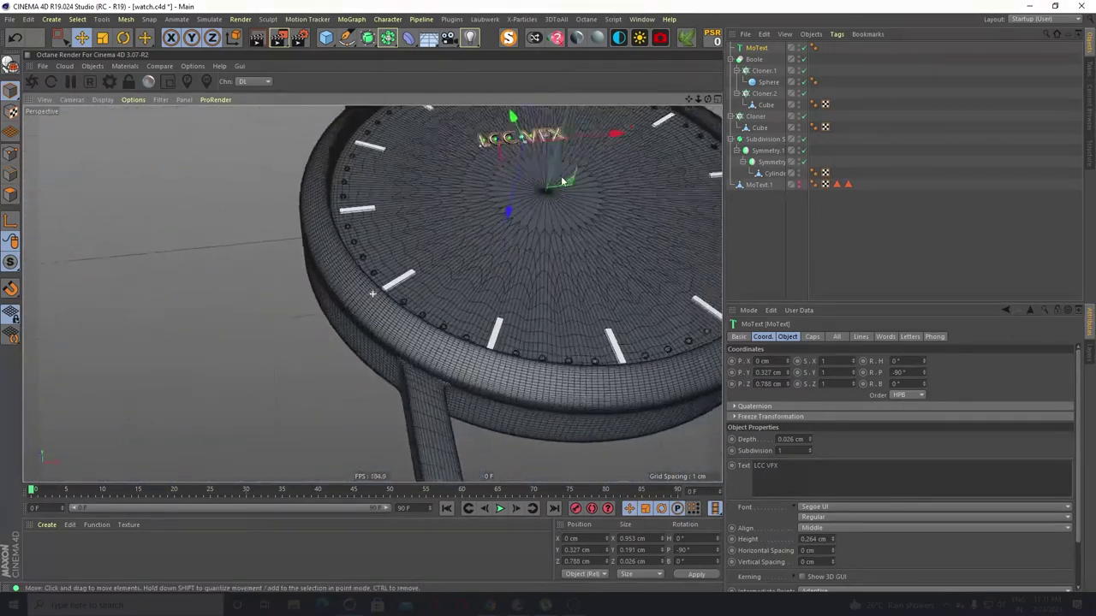
pyautogui.keyDown('alt'); pyautogui.moveTo(564, 186); pyautogui.dragTo(540, 257, button='middle'); pyautogui.keyUp('alt')
pyautogui.click(588, 164)
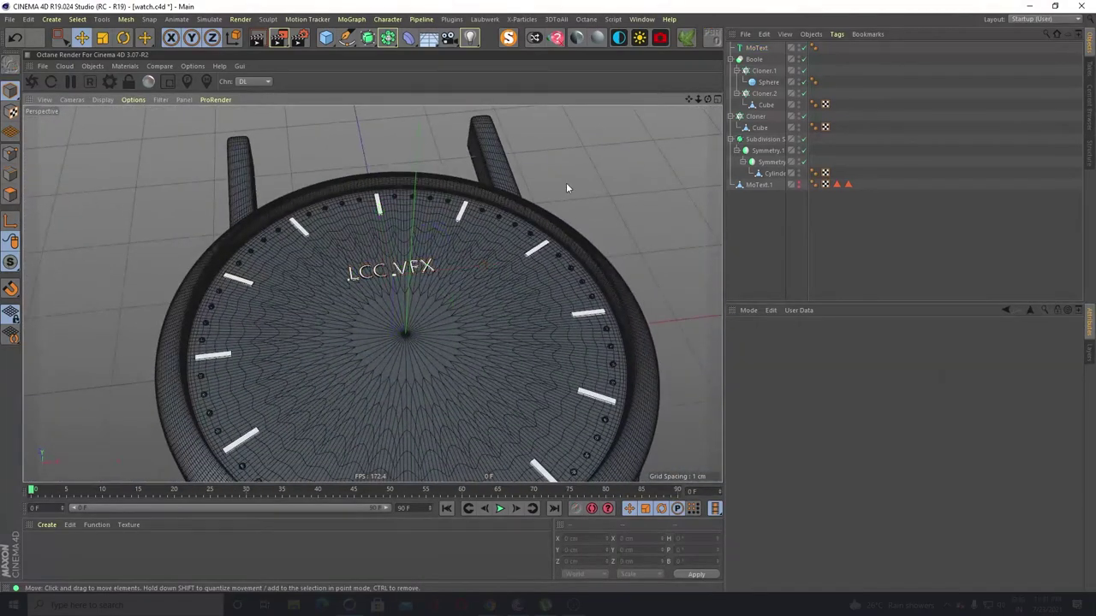
pyautogui.scroll(2, 345, 291)
pyautogui.keyDown('alt'); pyautogui.moveTo(384, 320); pyautogui.dragTo(382, 376); pyautogui.keyUp('alt')
pyautogui.keyDown('alt'); pyautogui.moveTo(435, 320); pyautogui.dragTo(393, 276, button='middle'); pyautogui.keyUp('alt')
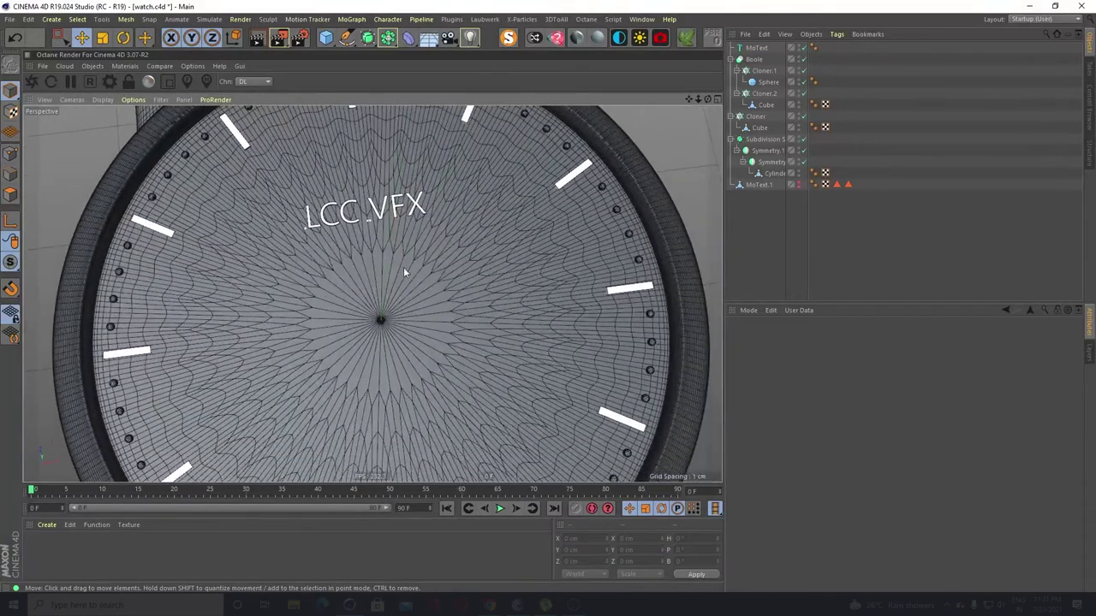
pyautogui.scroll(3, 375, 239)
pyautogui.scroll(5, 375, 237)
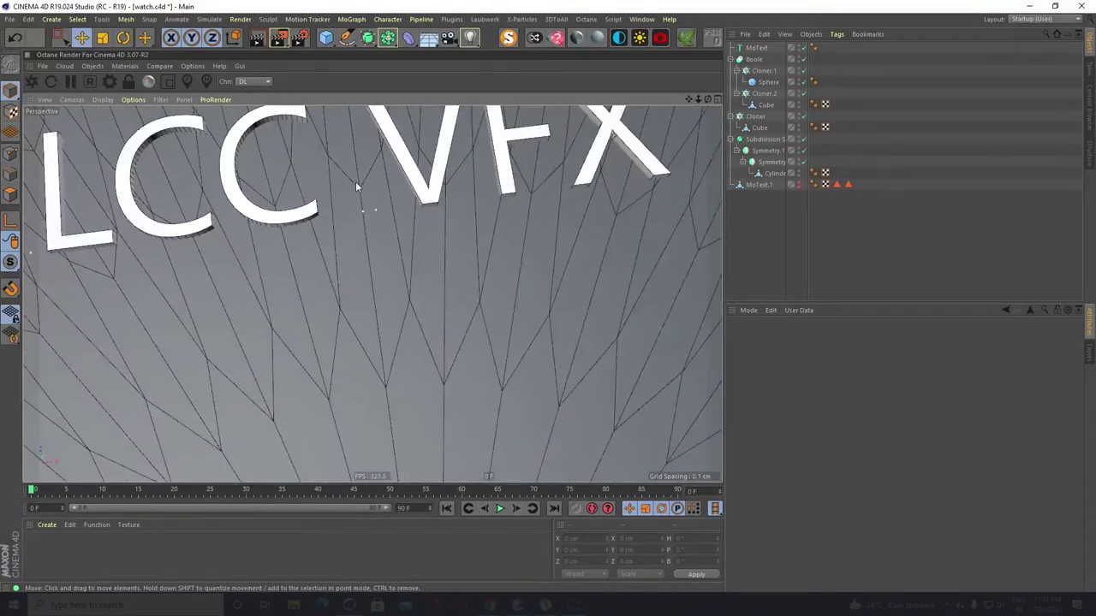
# Add a cylinder at the dial's centre, trying a 1 cm radius and 1 cm height before narrowing the radius to 0.05 cm
pyautogui.scroll(-5, 357, 187)
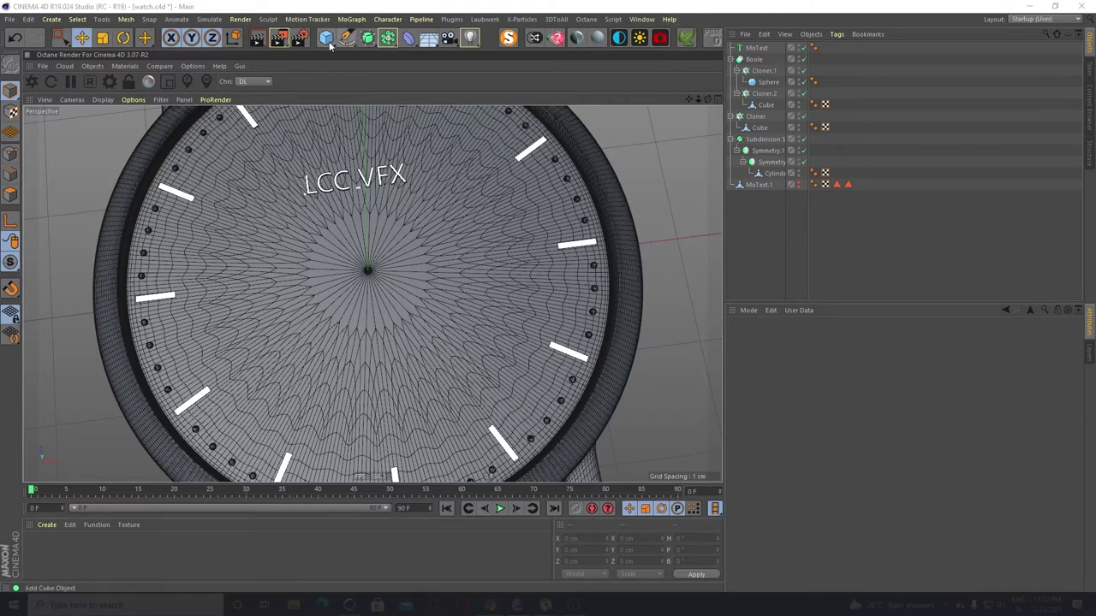
pyautogui.moveTo(330, 46); pyautogui.dragTo(557, 57)
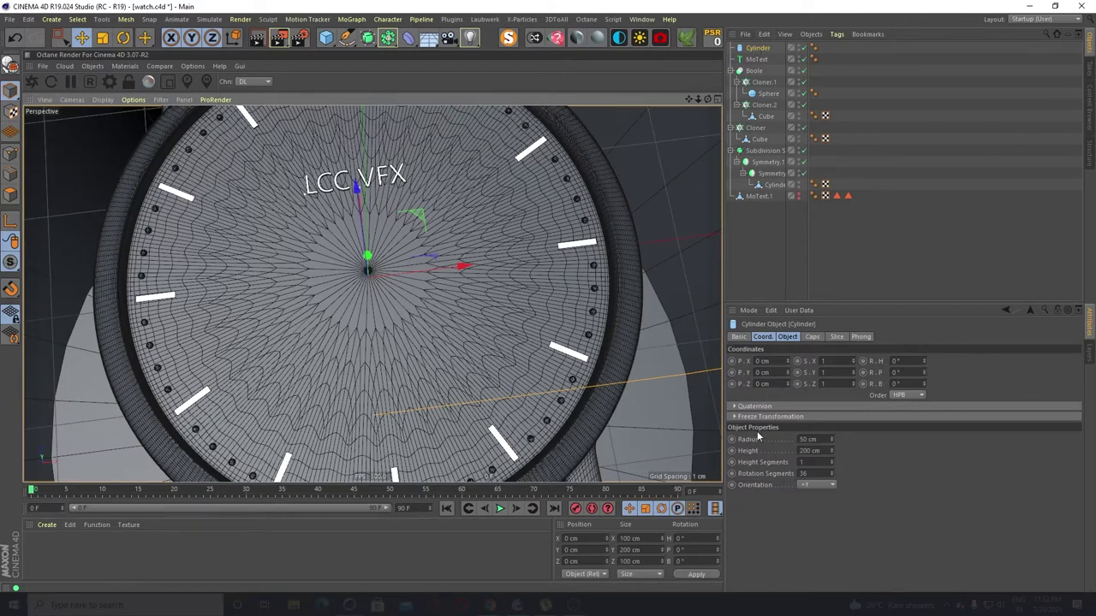
pyautogui.moveTo(832, 439); pyautogui.dragTo(832, 505)
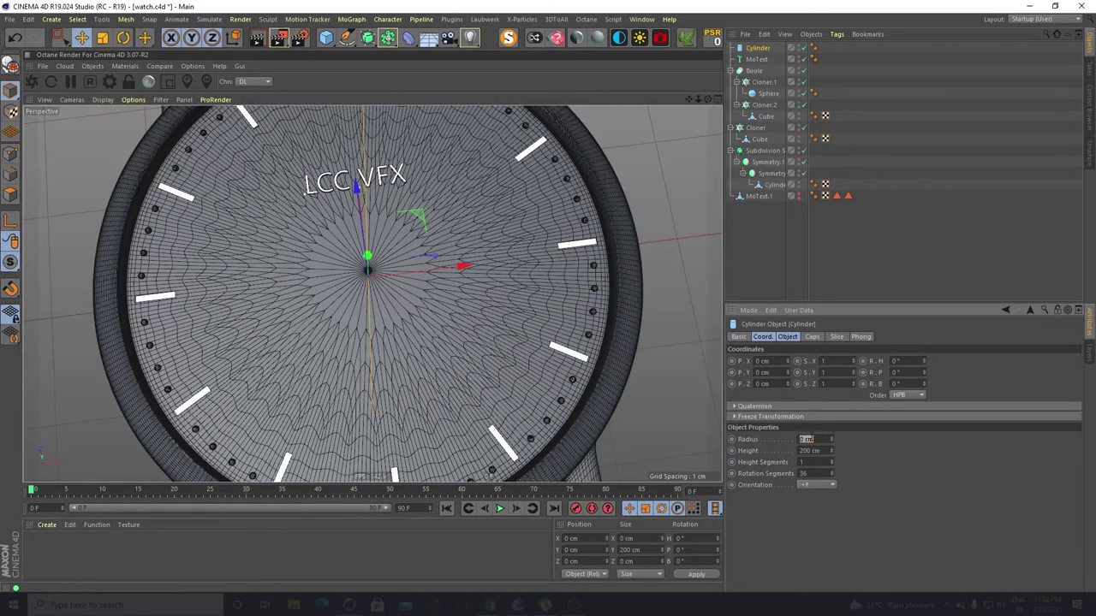
pyautogui.press('Return')
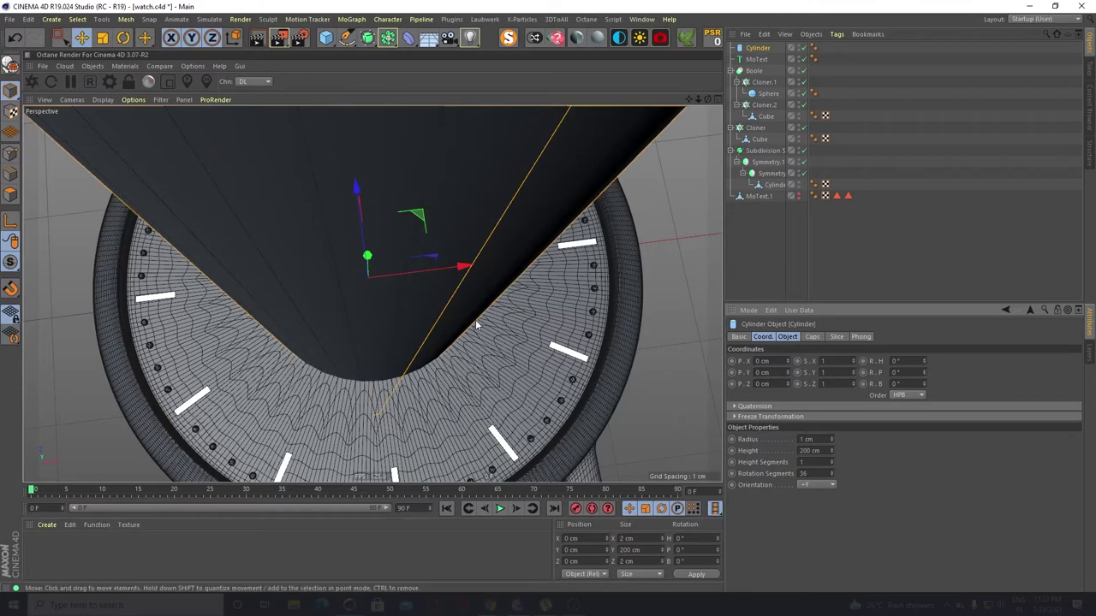
pyautogui.scroll(-10, 443, 336)
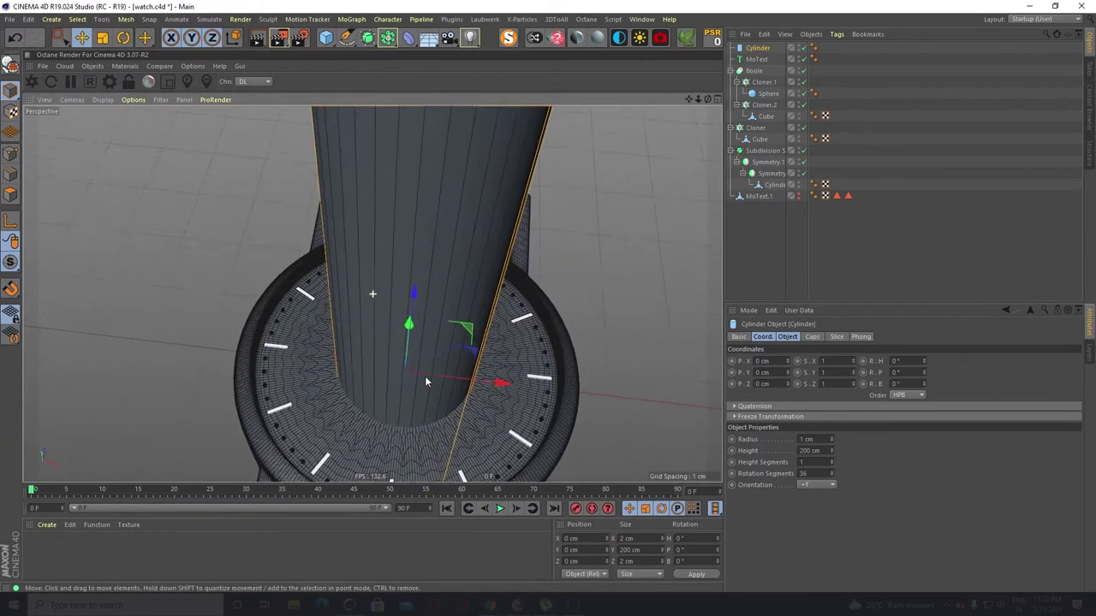
pyautogui.keyDown('alt'); pyautogui.moveTo(435, 308); pyautogui.dragTo(486, 360); pyautogui.keyUp('alt')
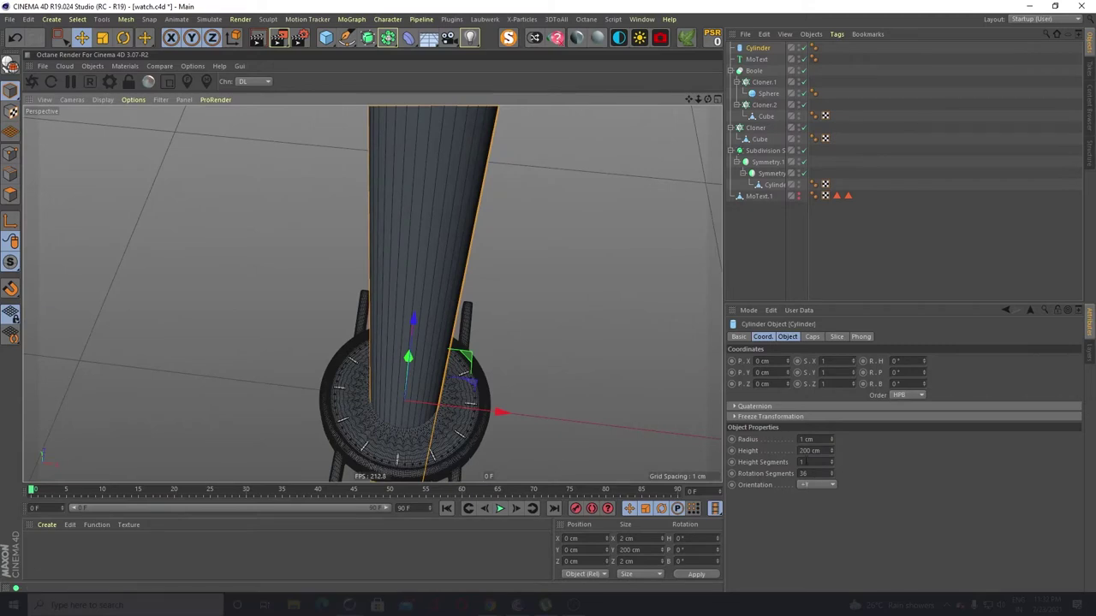
pyautogui.doubleClick(809, 450)
pyautogui.write('1')
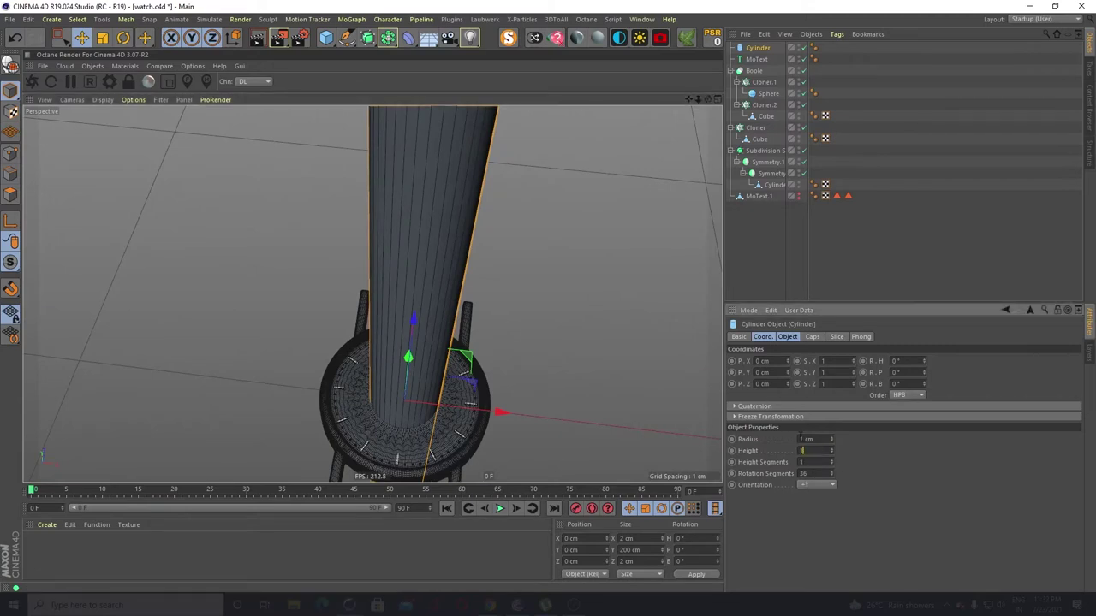
pyautogui.press('Return')
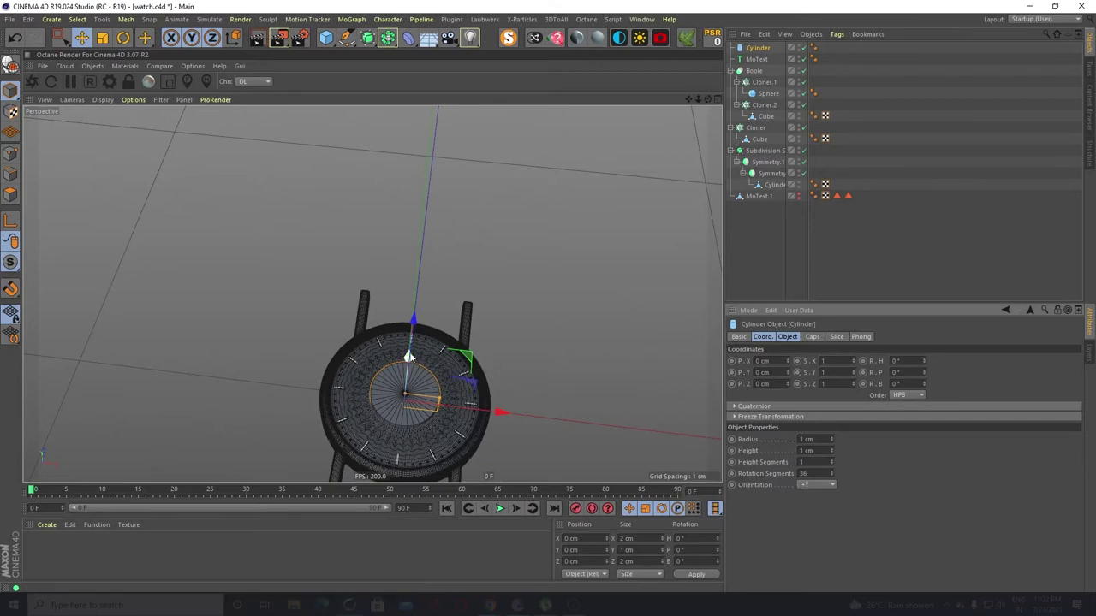
pyautogui.keyDown('alt'); pyautogui.moveTo(481, 440); pyautogui.dragTo(494, 388); pyautogui.keyUp('alt')
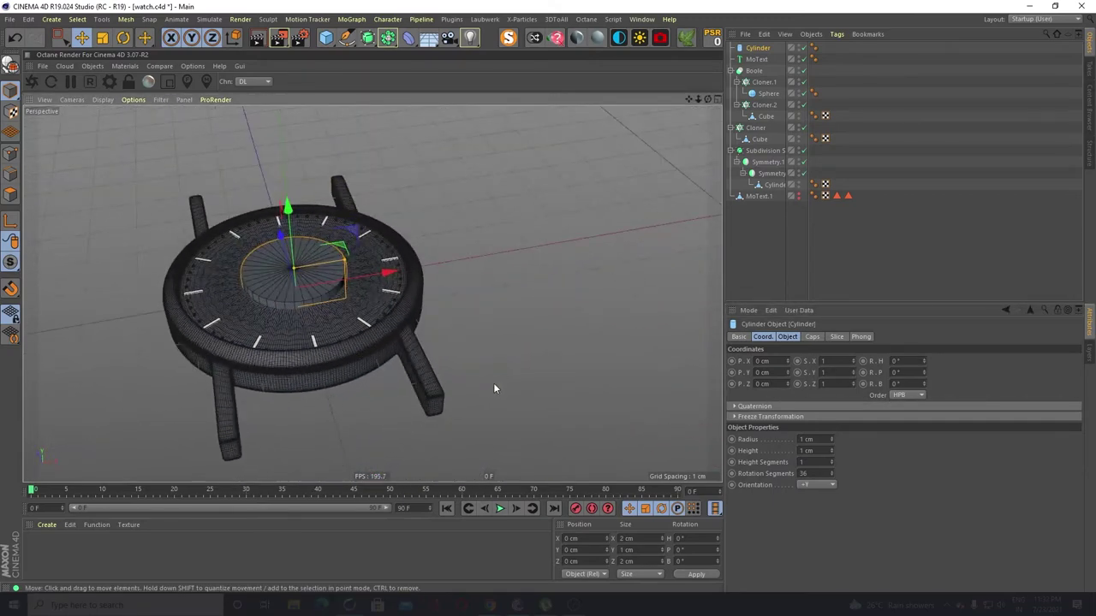
pyautogui.click(813, 440)
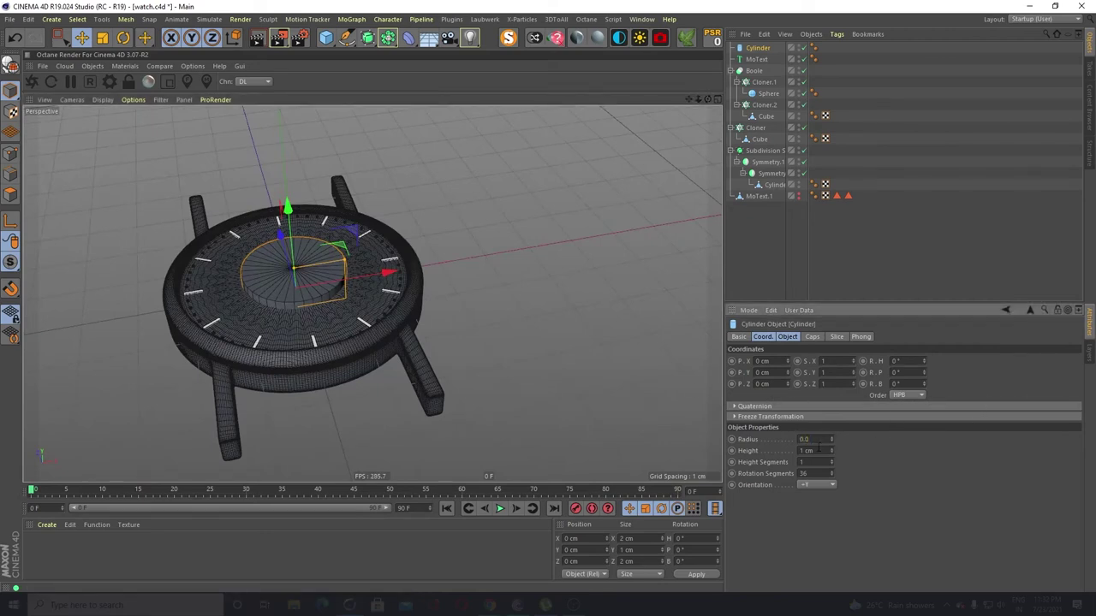
pyautogui.press('Return')
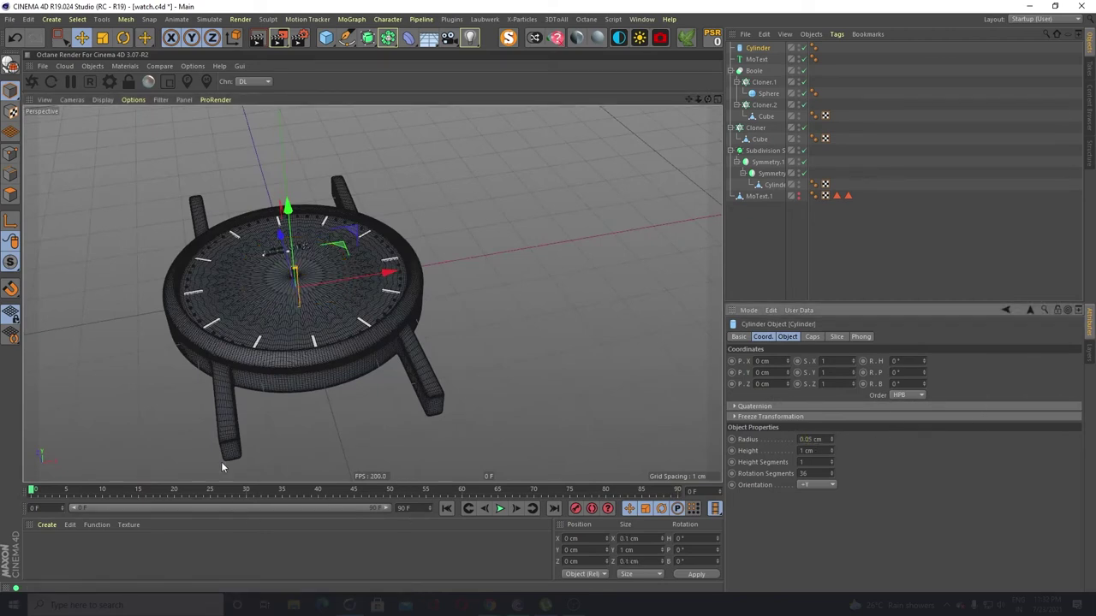
# Resize the cylinder into a tiny pin with 0.02 cm radius, 0.1 cm height and 22 rotation segments
pyautogui.scroll(12, 298, 289)
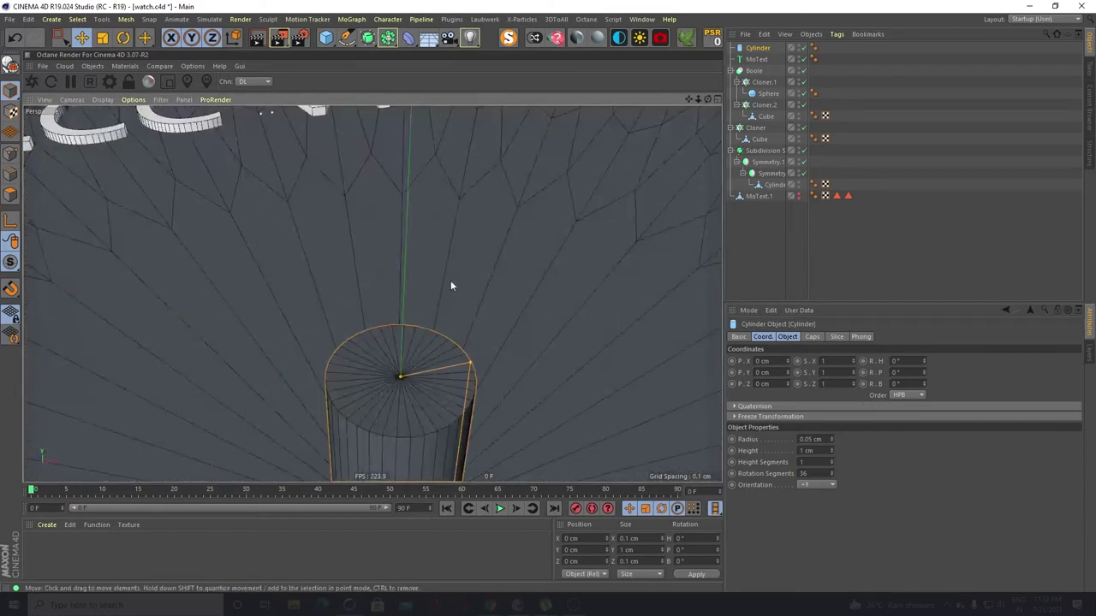
pyautogui.click(813, 439)
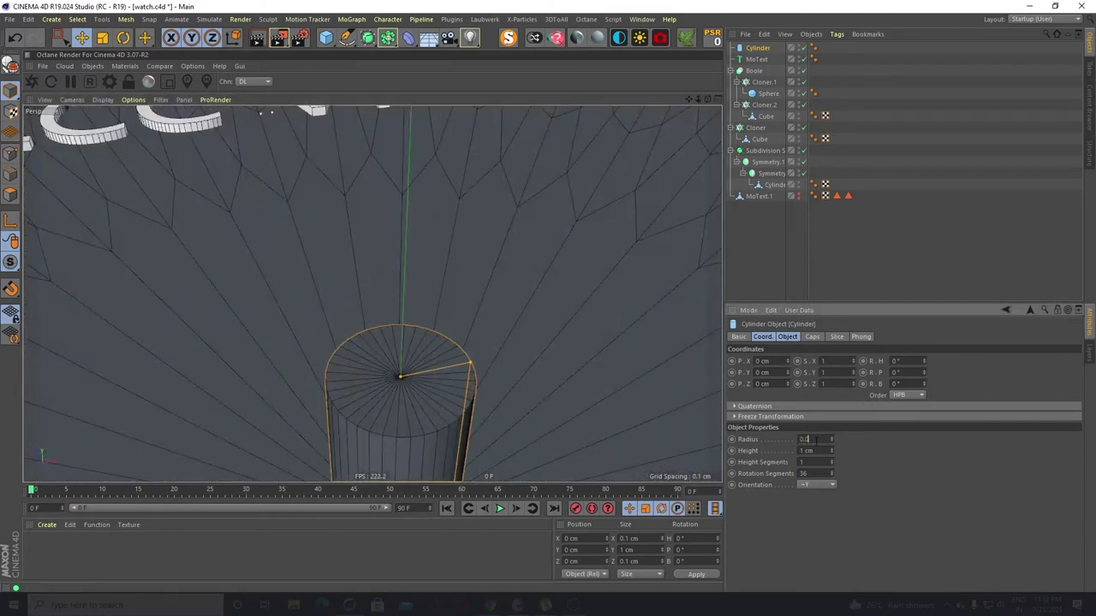
pyautogui.write('0.02')
pyautogui.press('Return')
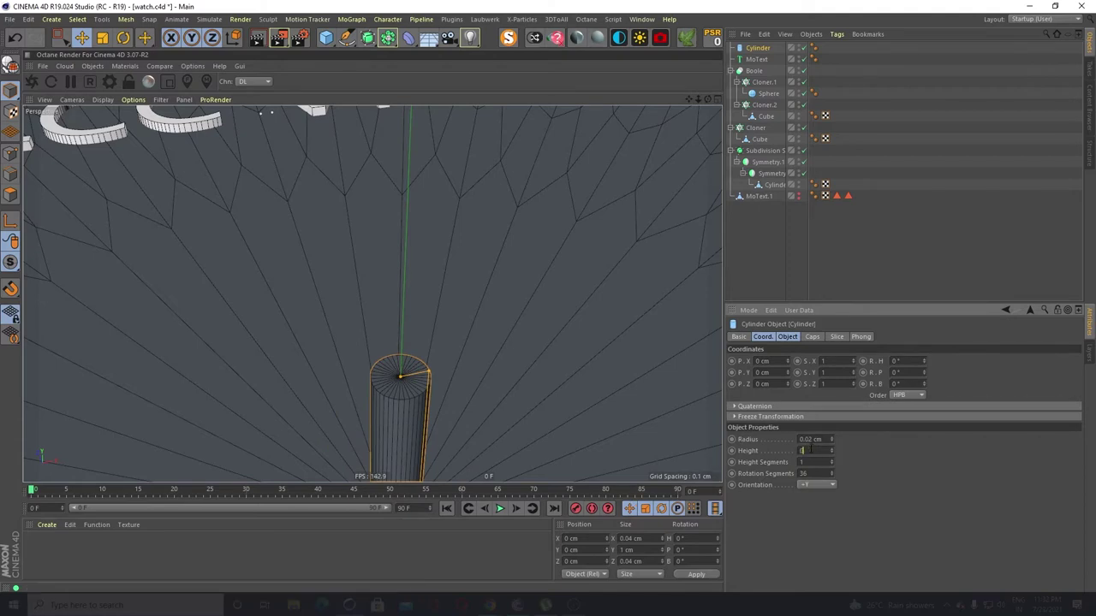
pyautogui.click(812, 450)
pyautogui.write('0.0')
pyautogui.press('BackSpace')
pyautogui.press('Return')
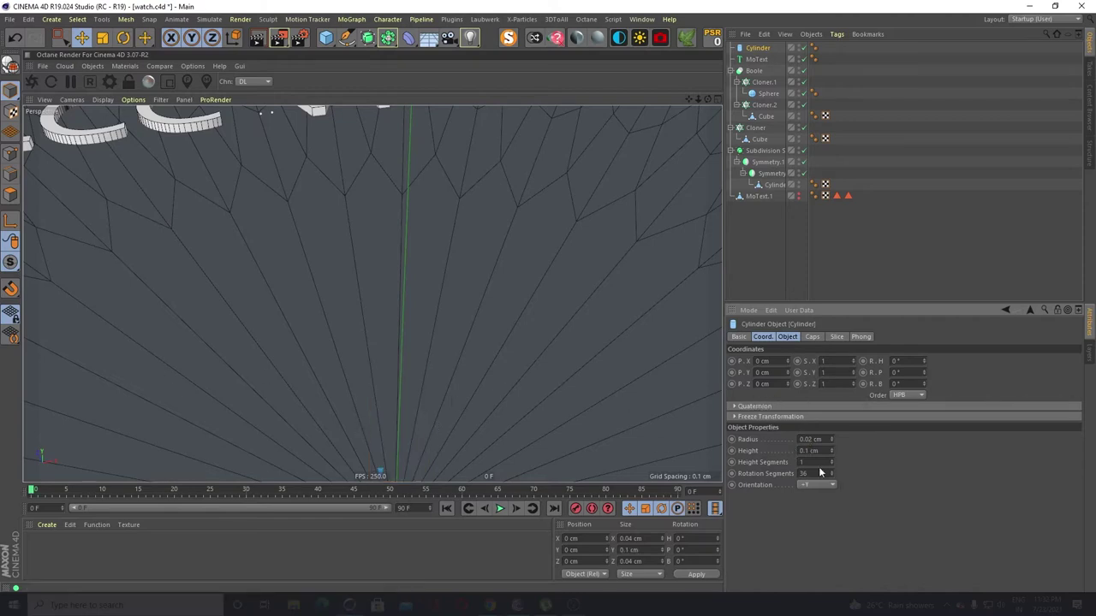
pyautogui.write('22')
pyautogui.scroll(-5, 476, 304)
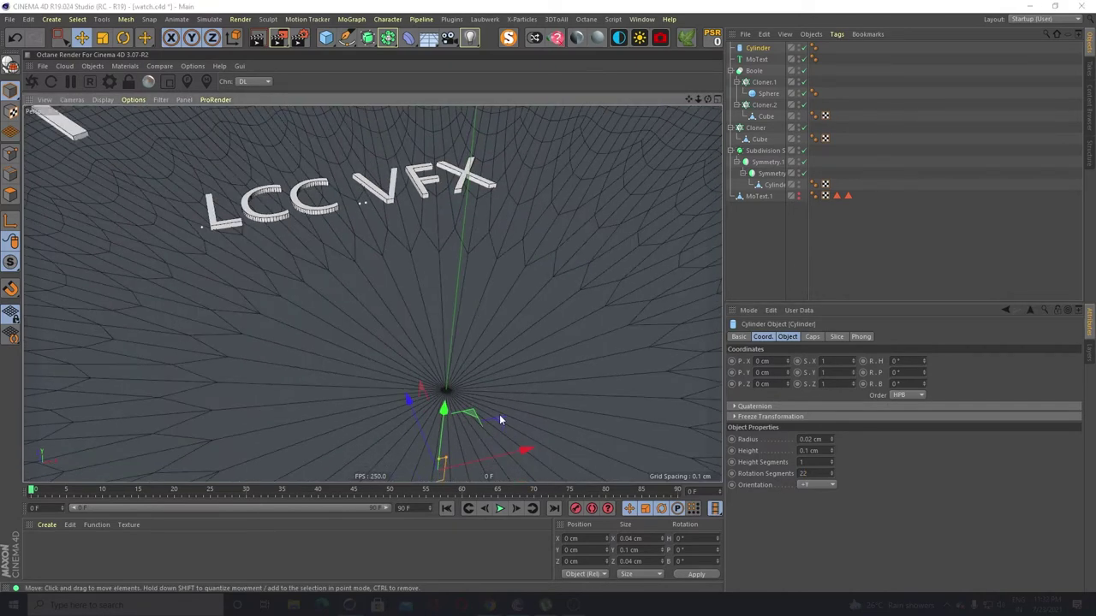
# Raise the pin cylinder along Y to about 0.331 cm so it stands above the dial surface
pyautogui.scroll(-6, 542, 389)
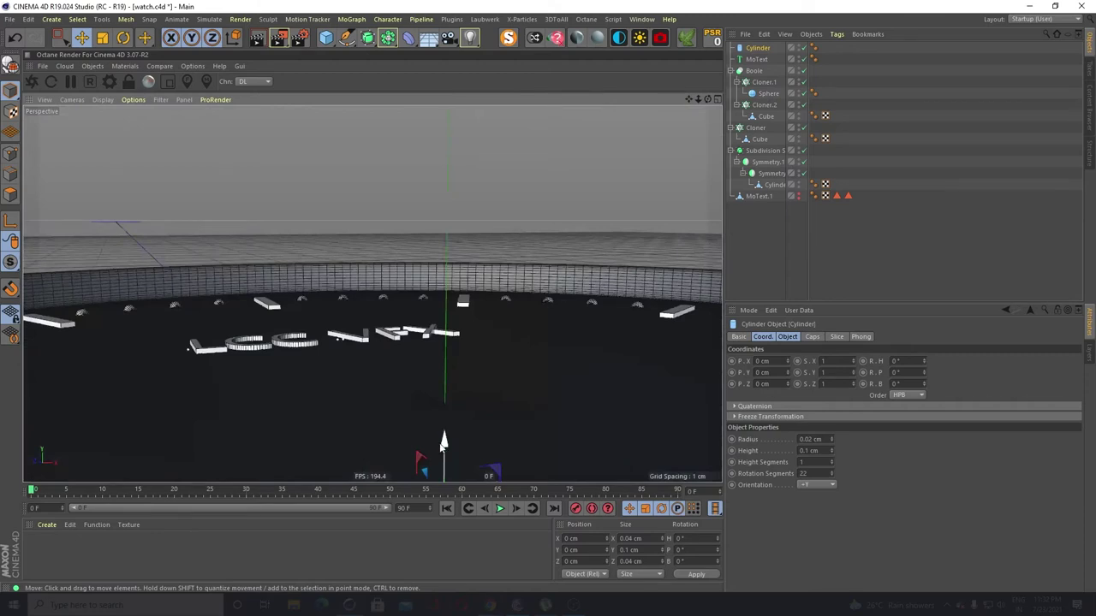
pyautogui.moveTo(443, 441); pyautogui.dragTo(445, 386)
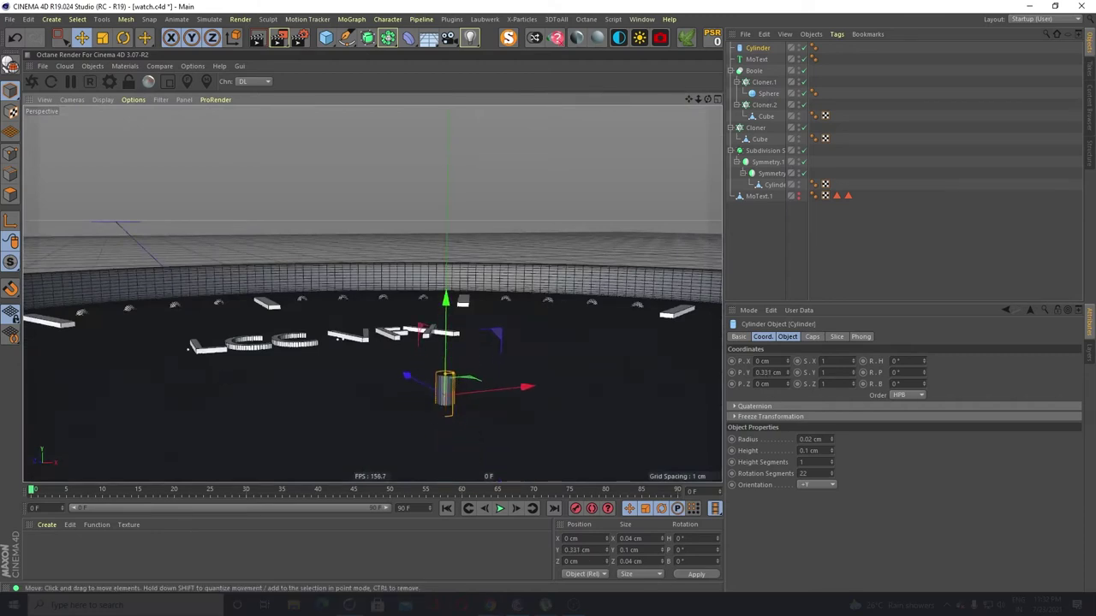
pyautogui.scroll(3, 504, 394)
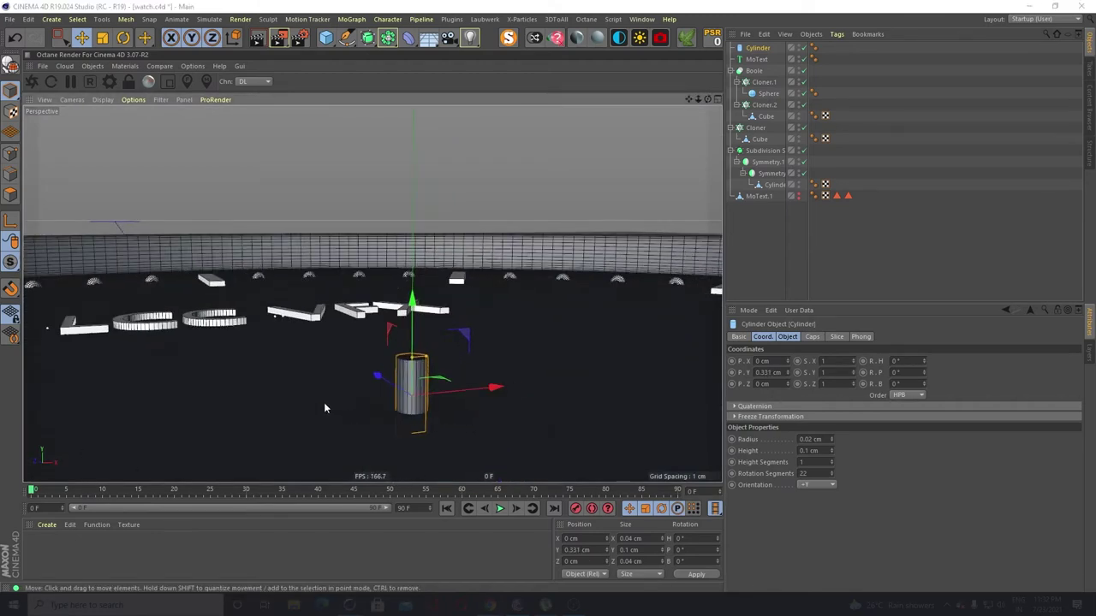
pyautogui.scroll(3, 336, 429)
pyautogui.scroll(2, 537, 414)
pyautogui.keyDown('alt'); pyautogui.moveTo(405, 408); pyautogui.dragTo(398, 448); pyautogui.keyUp('alt')
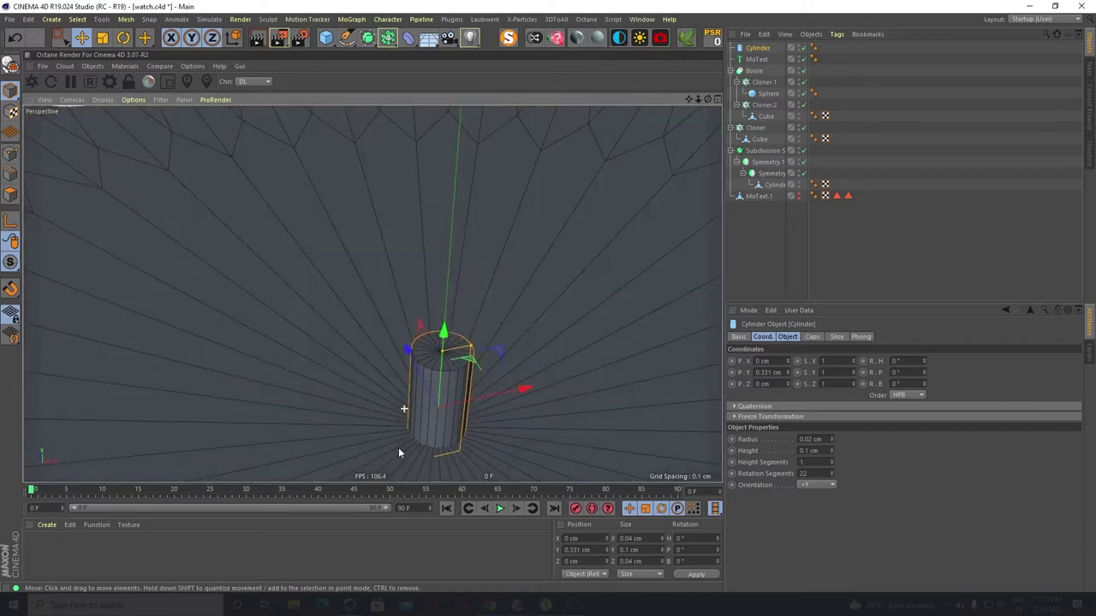
# Round the pin by enabling the fillet on its caps, and set the cylinder's radius to 0.015 cm
pyautogui.scroll(2, 428, 419)
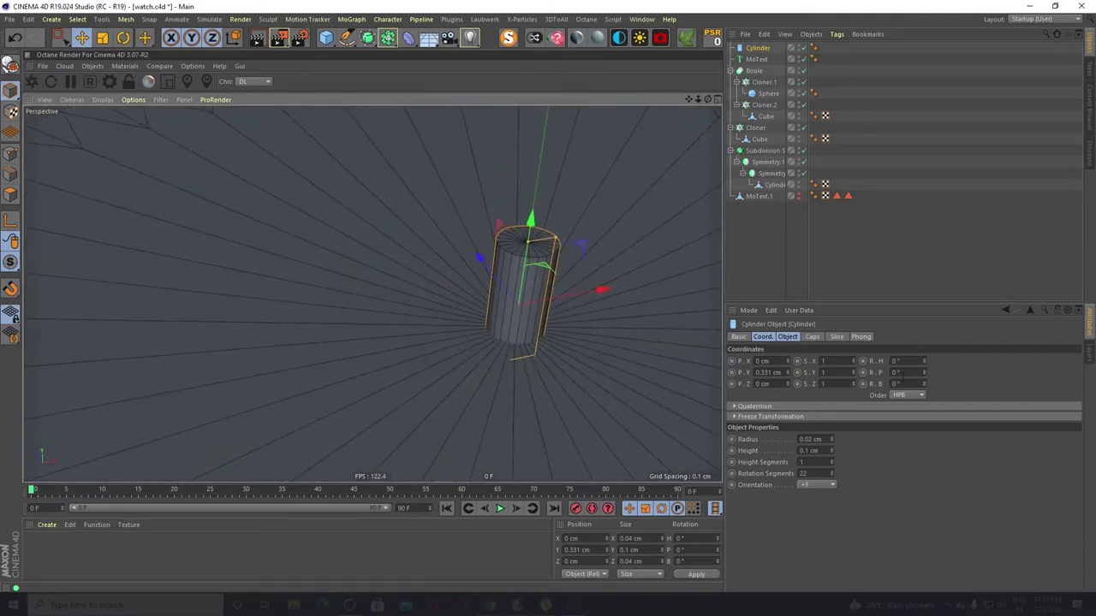
pyautogui.click(812, 337)
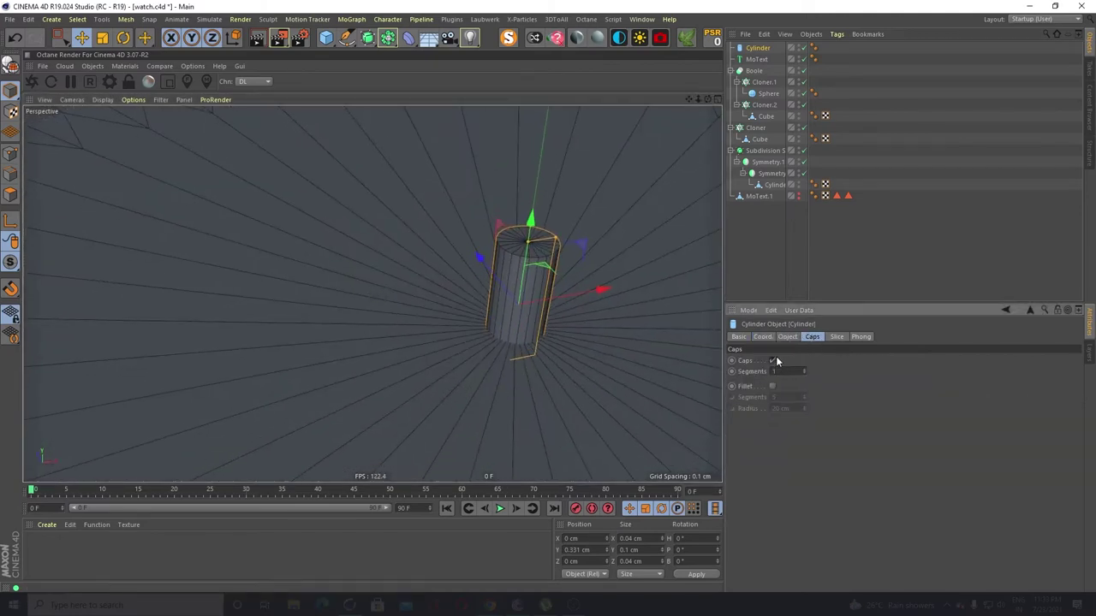
pyautogui.click(772, 387)
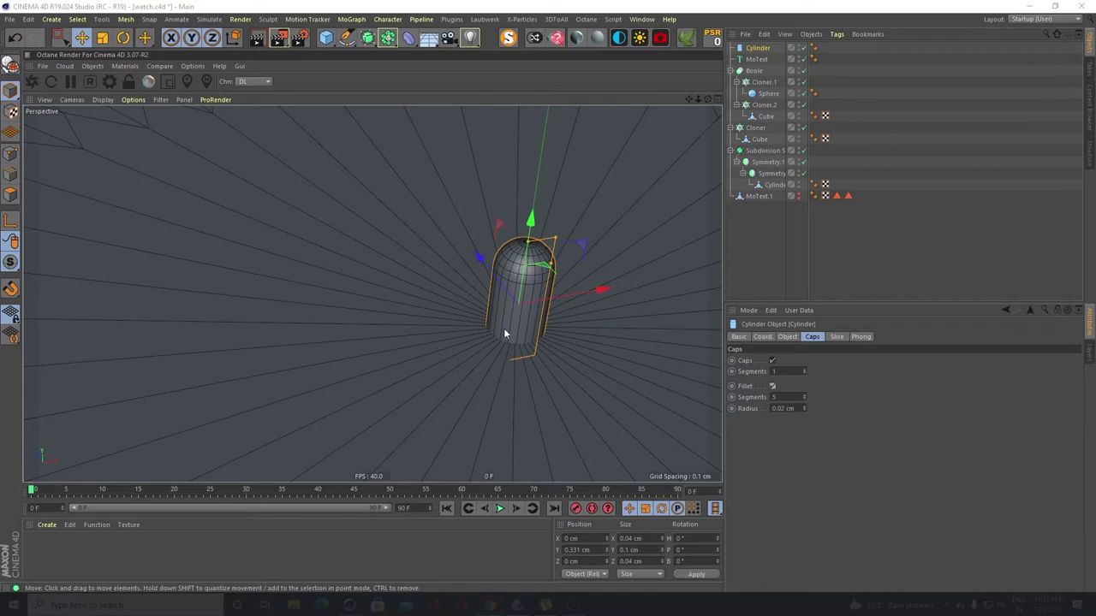
pyautogui.scroll(2, 568, 262)
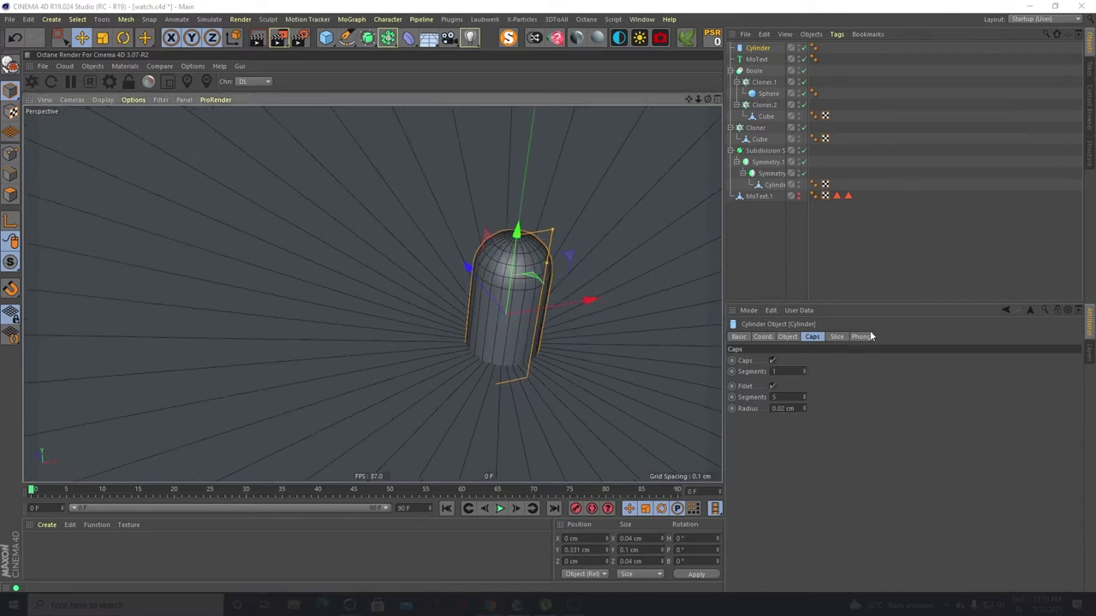
pyautogui.click(787, 337)
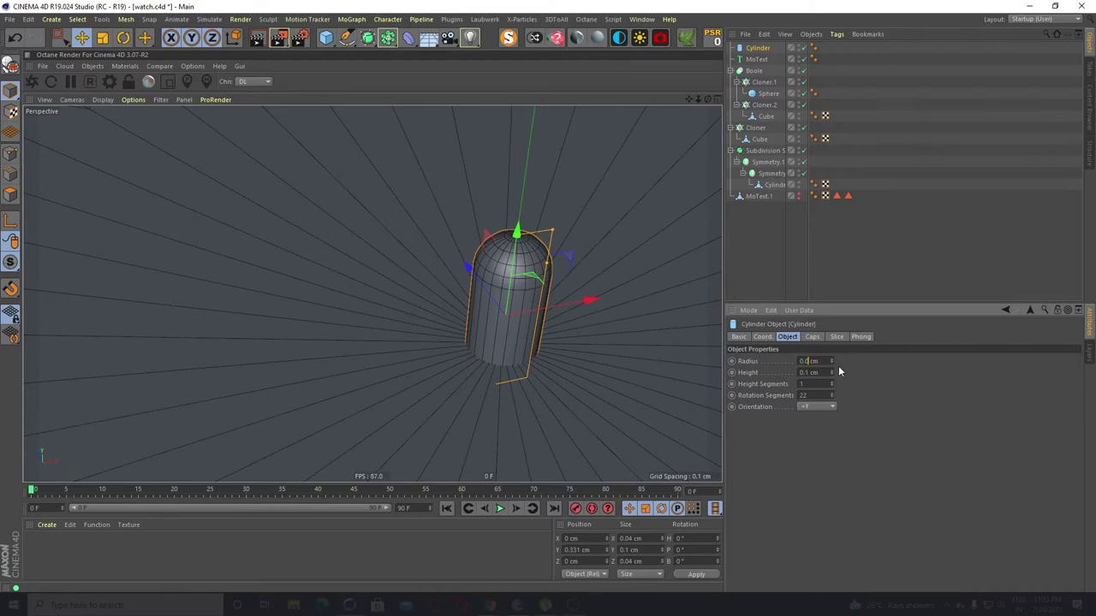
pyautogui.press('Return')
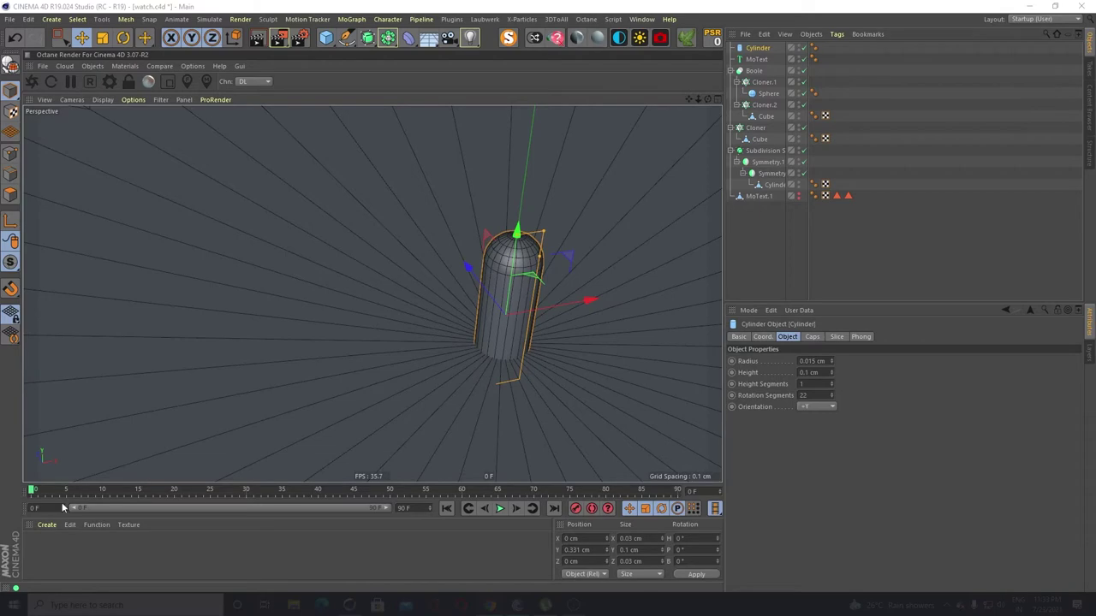
# Lower the pin slightly to about Y 0.327 cm, checking it against the dial, and deselect it
pyautogui.keyDown('alt'); pyautogui.moveTo(490, 340); pyautogui.dragTo(506, 283); pyautogui.keyUp('alt')
pyautogui.moveTo(501, 302)
pyautogui.keyDown('alt'); pyautogui.mouseDown()
pyautogui.moveTo(477, 286)
pyautogui.moveTo(510, 281)
pyautogui.moveTo(512, 296)
pyautogui.mouseUp(); pyautogui.keyUp('alt')
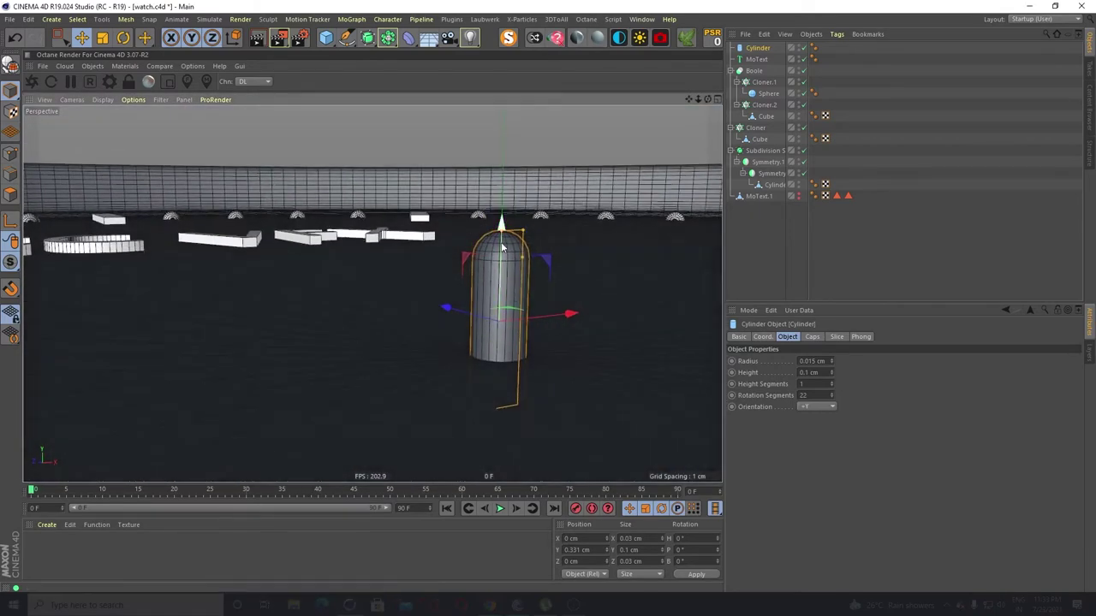
pyautogui.moveTo(501, 233)
pyautogui.mouseDown()
pyautogui.moveTo(505, 248)
pyautogui.moveTo(502, 229)
pyautogui.mouseUp()
pyautogui.scroll(-6, 461, 255)
pyautogui.keyDown('alt'); pyautogui.moveTo(470, 300); pyautogui.dragTo(483, 330); pyautogui.keyUp('alt')
pyautogui.keyDown('alt'); pyautogui.moveTo(484, 255); pyautogui.dragTo(375, 395, button='middle'); pyautogui.keyUp('alt')
pyautogui.scroll(3, 373, 389)
pyautogui.scroll(4, 346, 372)
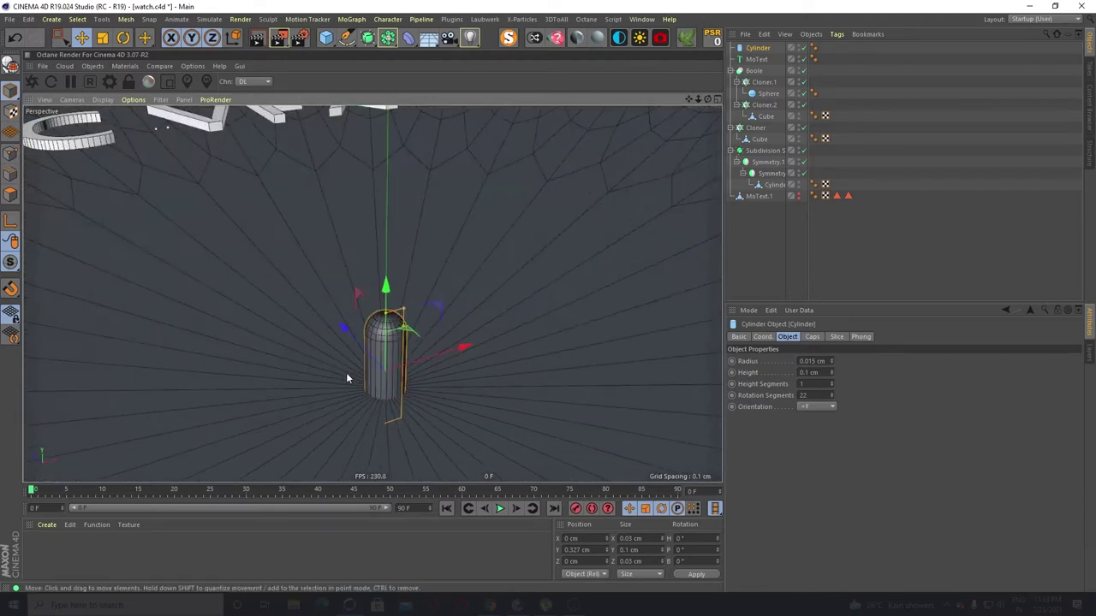
pyautogui.scroll(-4, 344, 370)
pyautogui.scroll(-4, 335, 359)
pyautogui.click(540, 118)
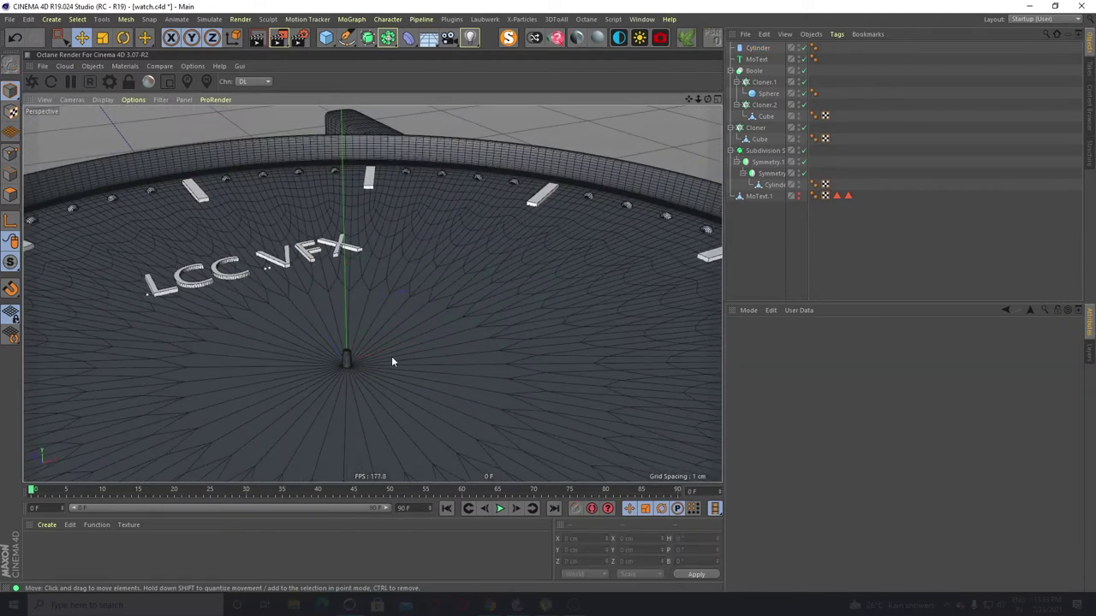
# Add a second cylinder primitive to the scene for the disc around the dial's centre pin
pyautogui.scroll(4, 336, 351)
pyautogui.scroll(3, 334, 360)
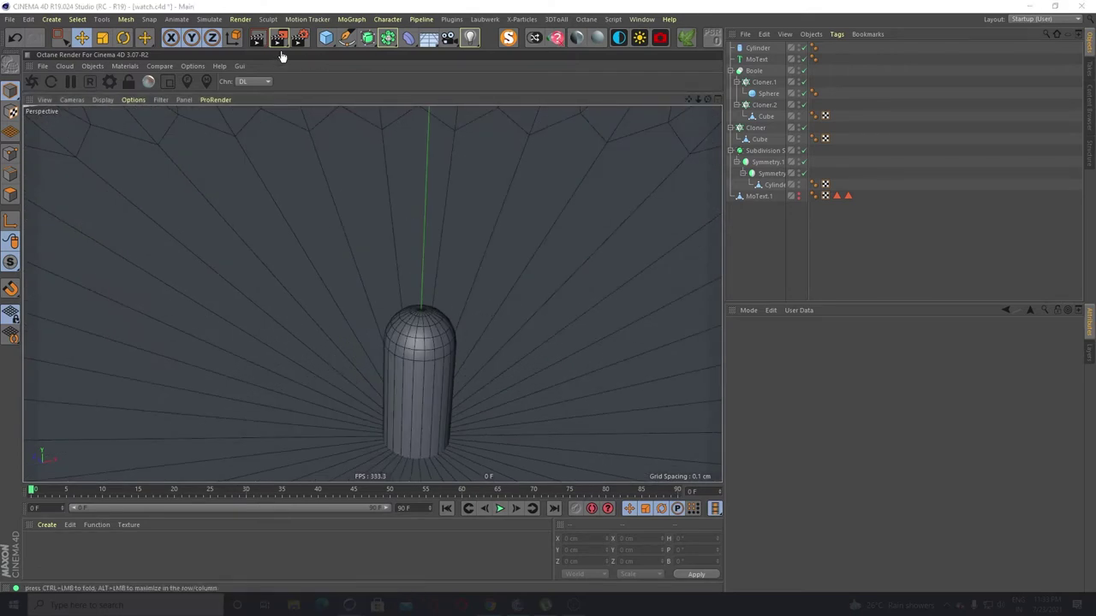
pyautogui.click(328, 38)
pyautogui.press('Escape')
pyautogui.click(326, 37)
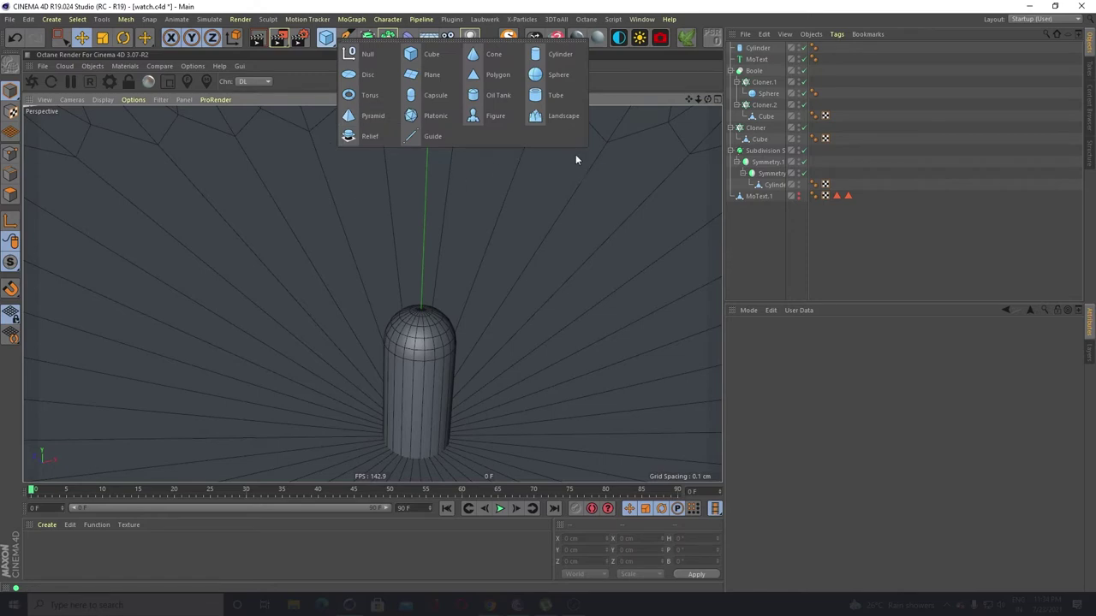
pyautogui.click(548, 54)
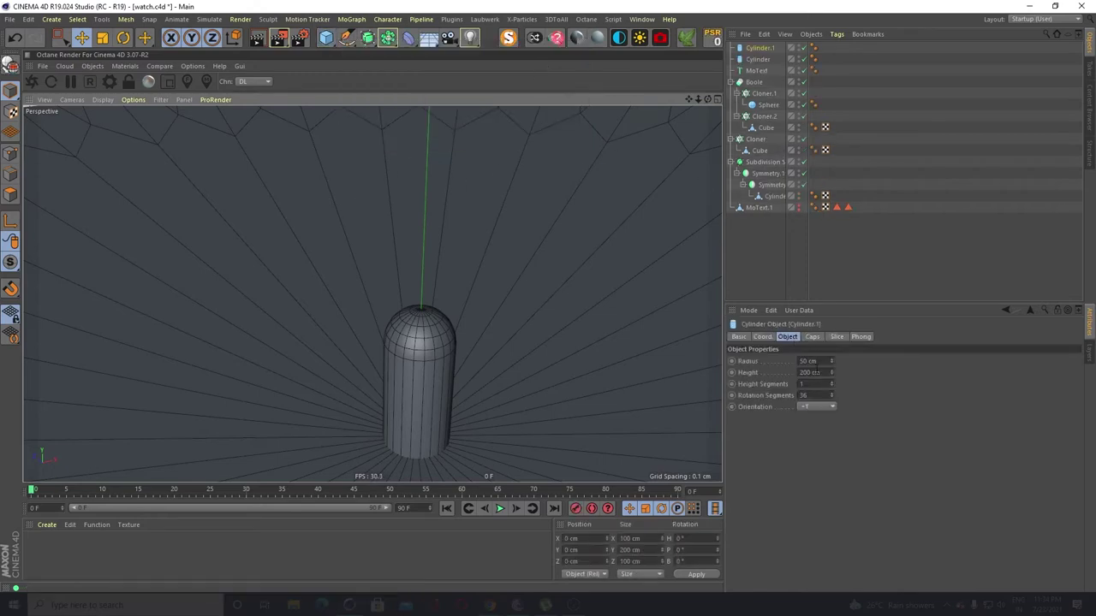
# Flatten the new cylinder into a thin disc with a 0.1 cm radius and 0.01 cm height
pyautogui.click(809, 360)
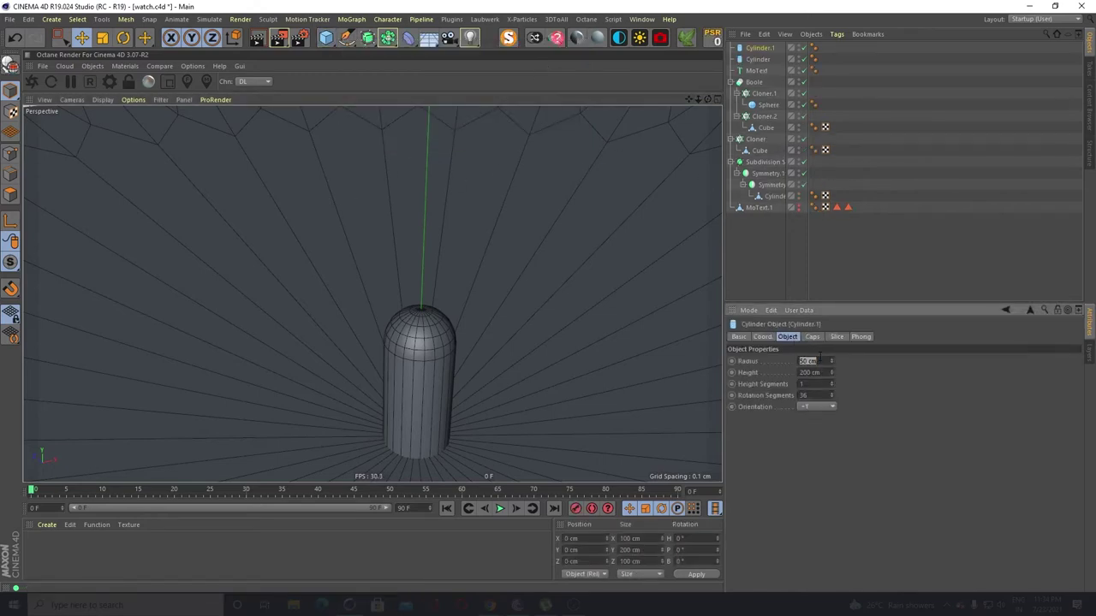
pyautogui.write('0.1')
pyautogui.press('Return')
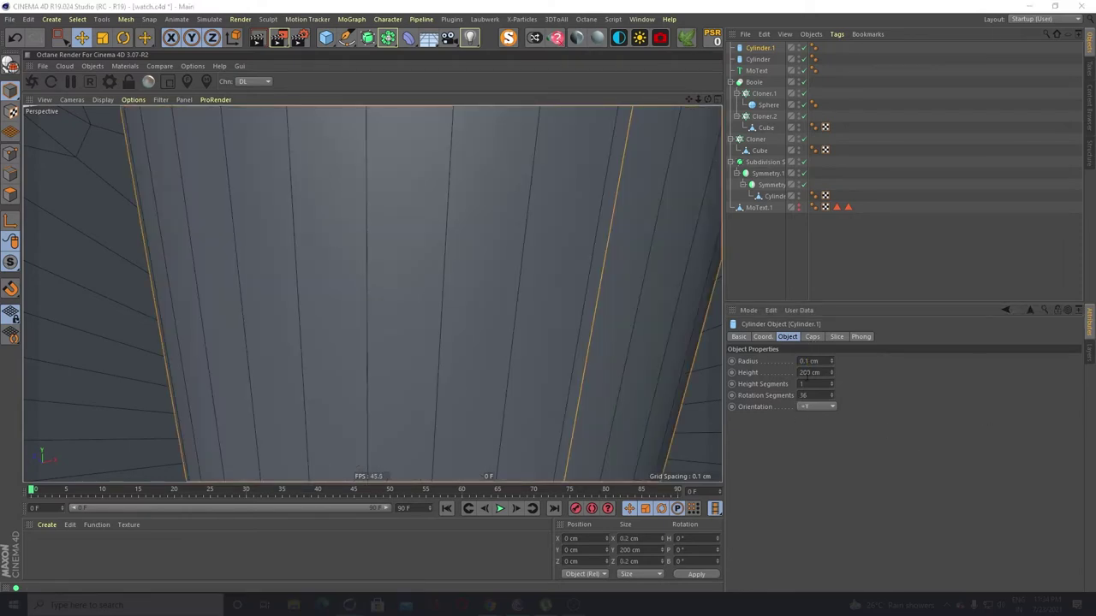
pyautogui.click(805, 373)
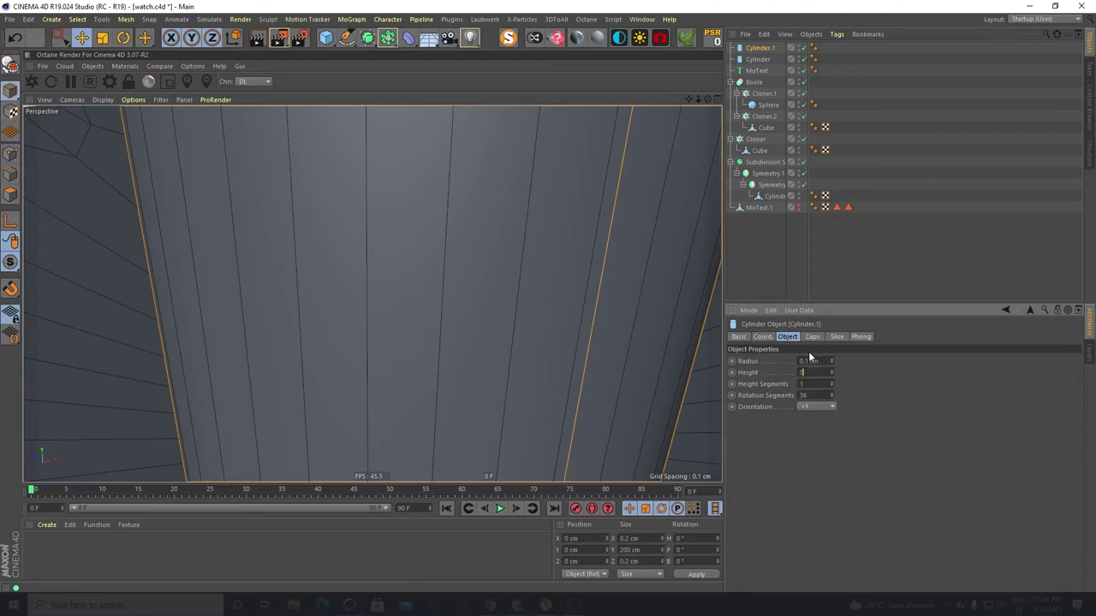
pyautogui.write('0.01')
pyautogui.press('Return')
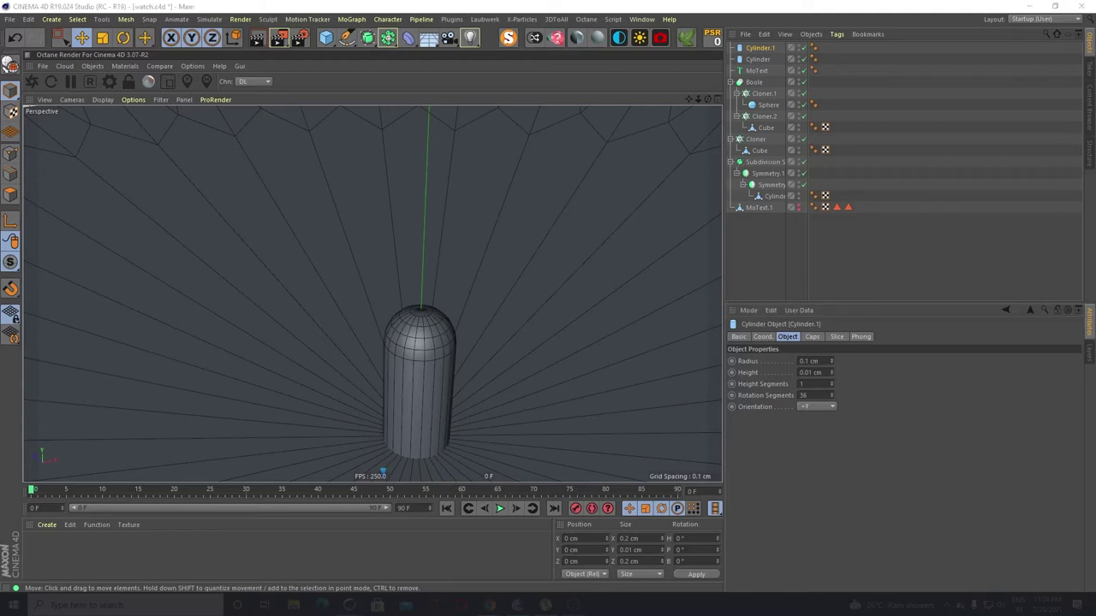
# Try 22 and then 10 rotation segments on the thin disc
pyautogui.doubleClick(805, 395)
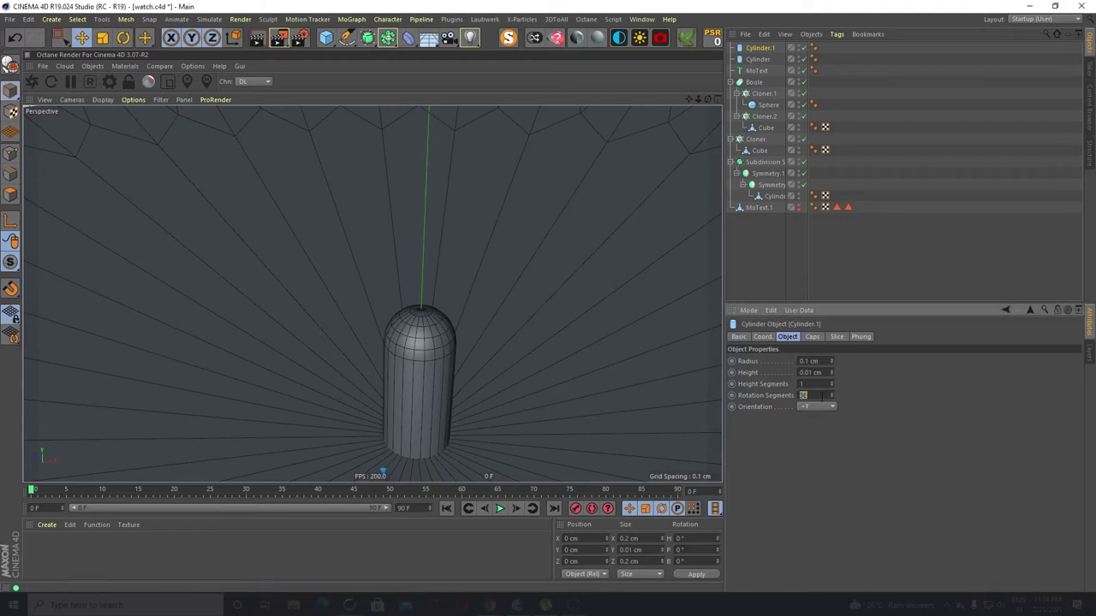
pyautogui.write('22')
pyautogui.press('Return')
pyautogui.scroll(-5, 448, 335)
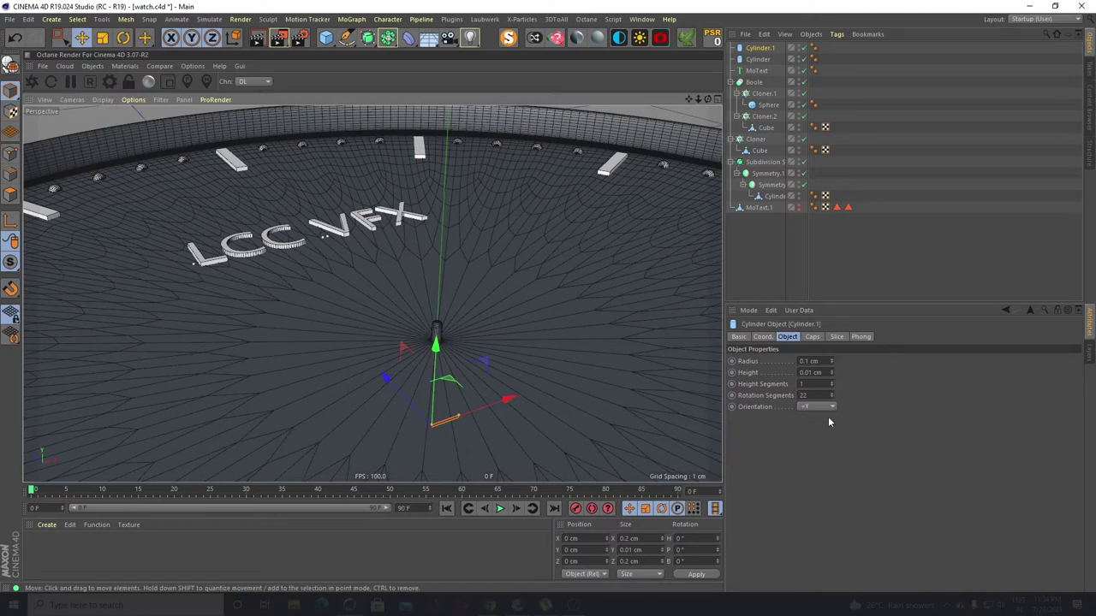
pyautogui.doubleClick(809, 384)
pyautogui.doubleClick(815, 395)
pyautogui.write('10')
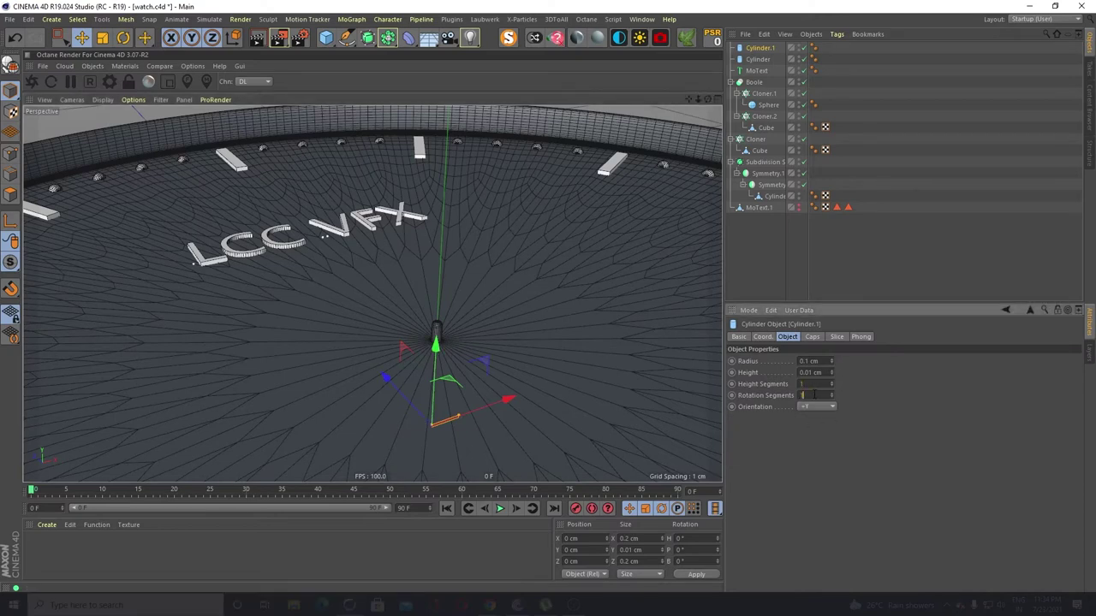
pyautogui.press('Return')
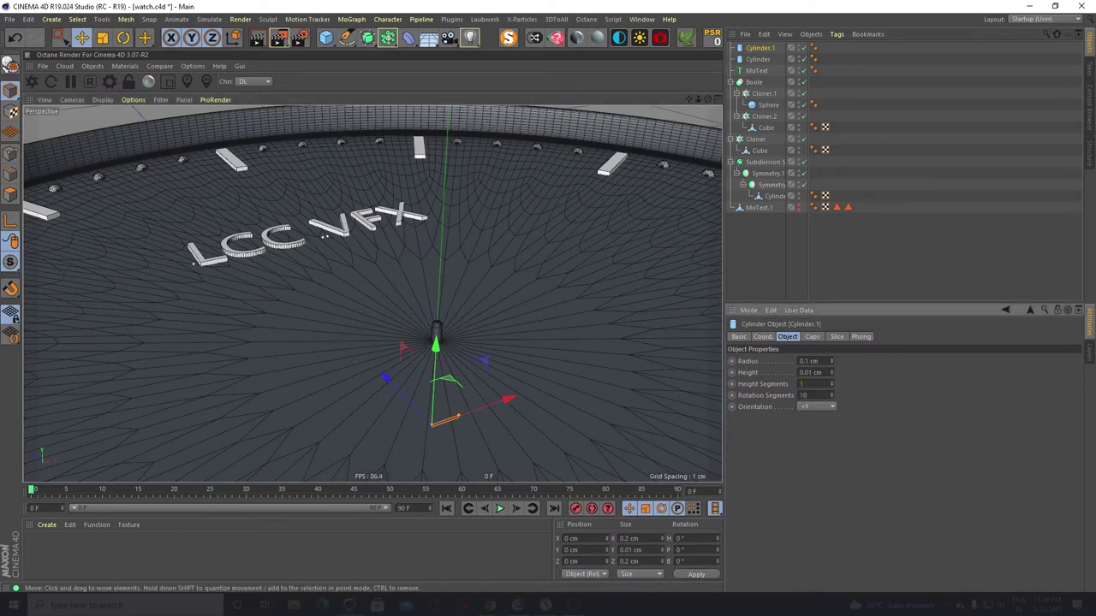
# Raise the disc along Y to about 0.328 cm so it sits around the pin just above the dial
pyautogui.moveTo(435, 342); pyautogui.dragTo(430, 256)
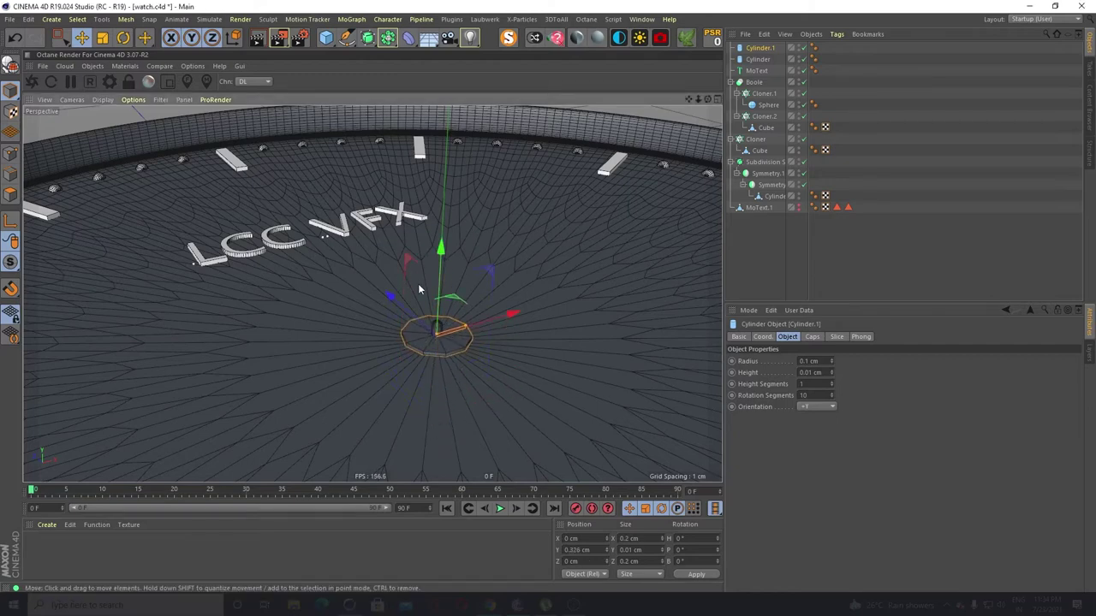
pyautogui.scroll(4, 417, 285)
pyautogui.scroll(-3, 411, 319)
pyautogui.scroll(-4, 426, 382)
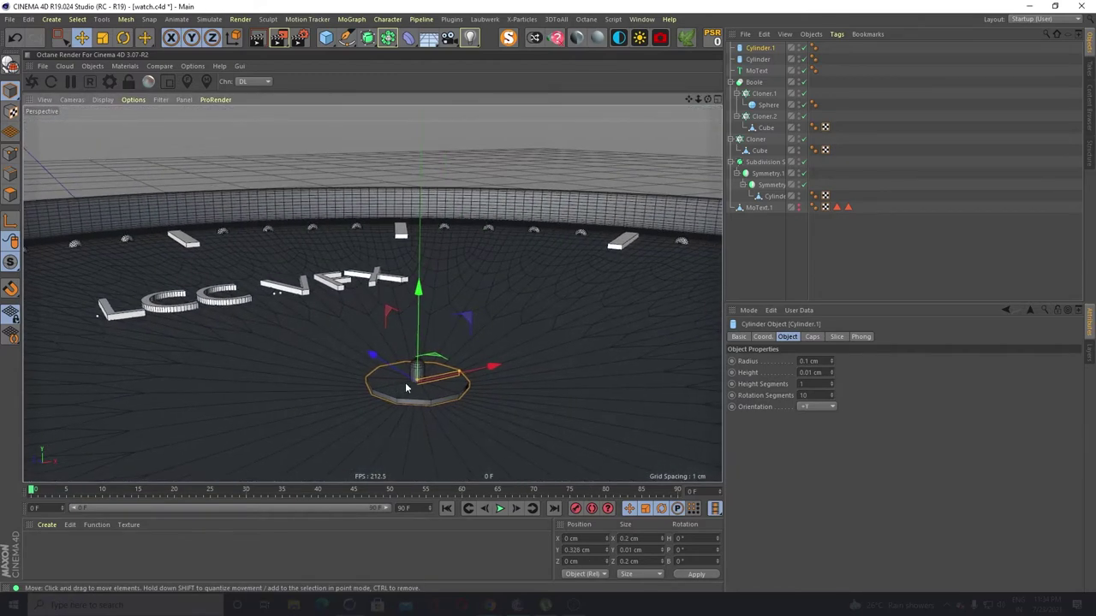
pyautogui.scroll(4, 406, 387)
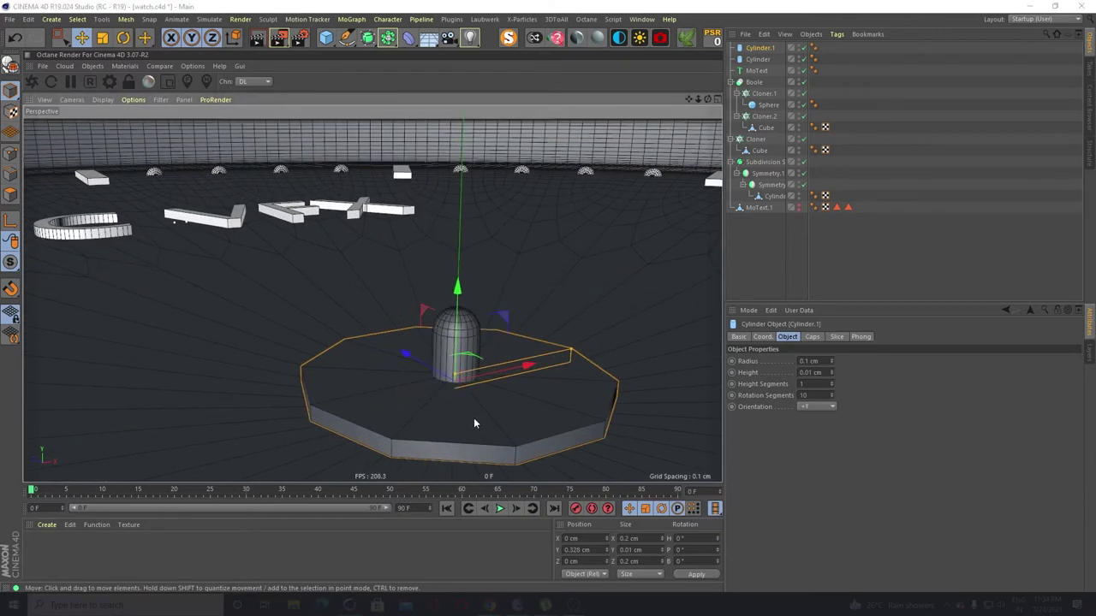
pyautogui.moveTo(422, 425)
pyautogui.keyDown('alt'); pyautogui.mouseDown()
pyautogui.moveTo(453, 408)
pyautogui.moveTo(431, 433)
pyautogui.mouseUp(); pyautogui.keyUp('alt')
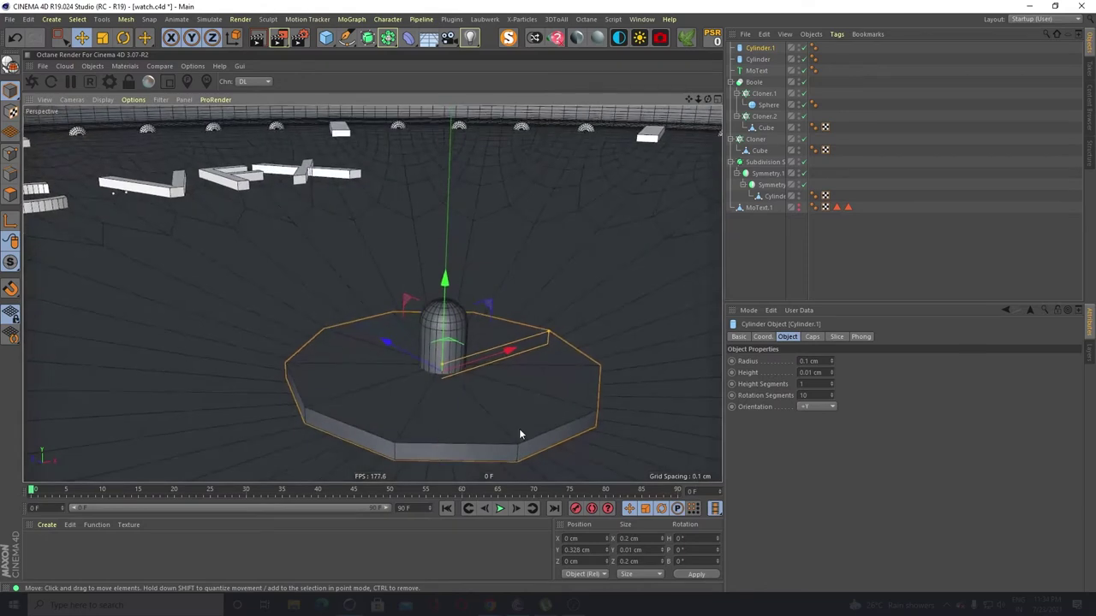
# Try 16 rotation segments on the disc
pyautogui.doubleClick(803, 395)
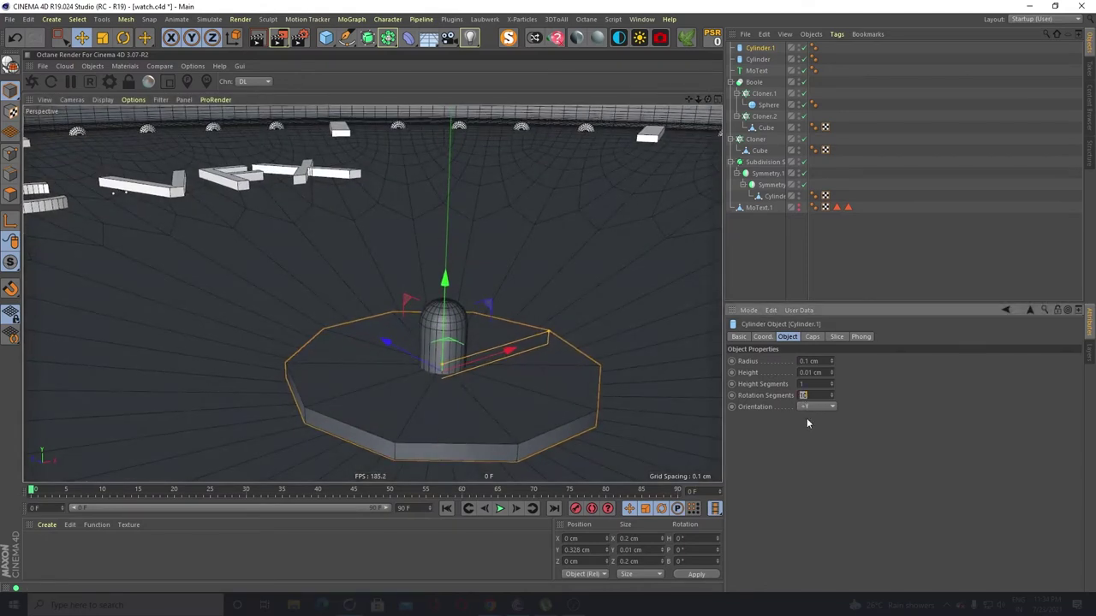
pyautogui.write('16')
pyautogui.press('Return')
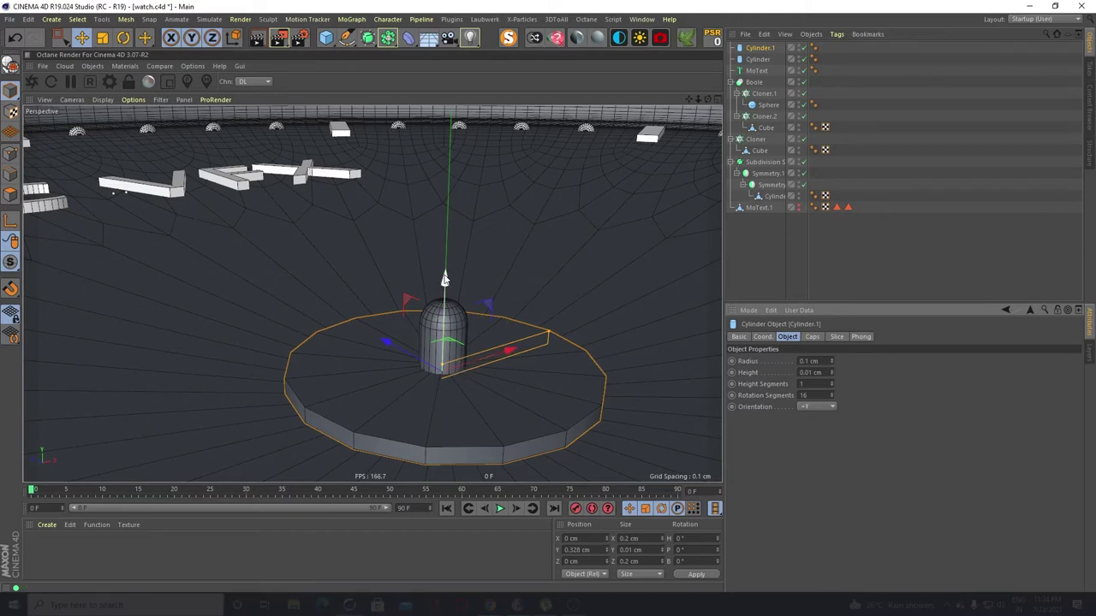
# Raise the disc along Y to about 0.363 cm, near the pin's rounded tip
pyautogui.moveTo(444, 280); pyautogui.dragTo(460, 226)
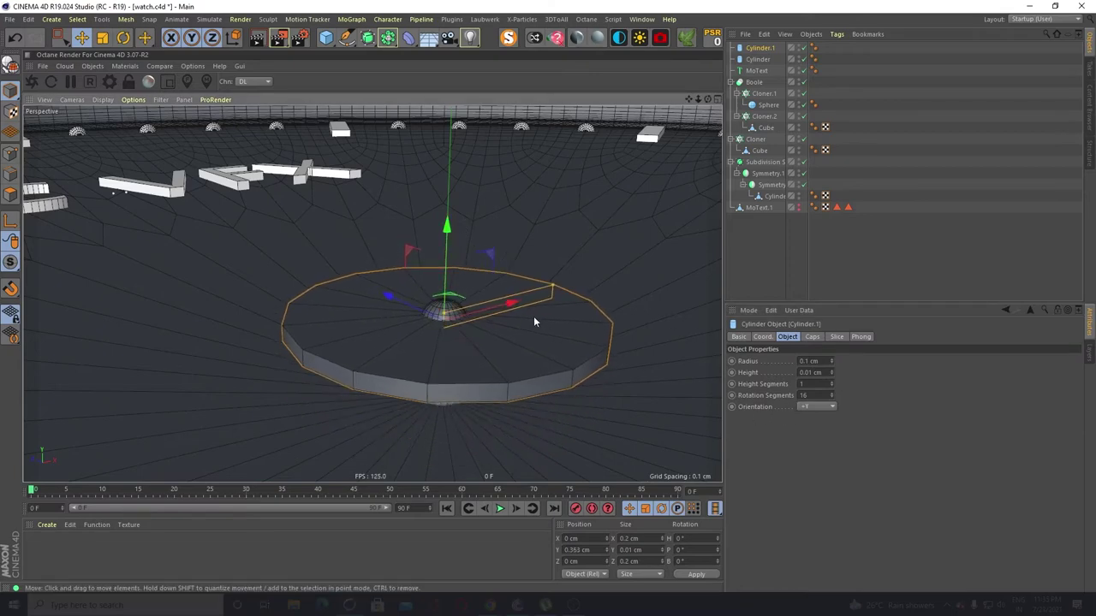
pyautogui.scroll(5, 519, 315)
pyautogui.scroll(-3, 432, 358)
pyautogui.keyDown('alt'); pyautogui.moveTo(428, 358); pyautogui.dragTo(464, 351); pyautogui.keyUp('alt')
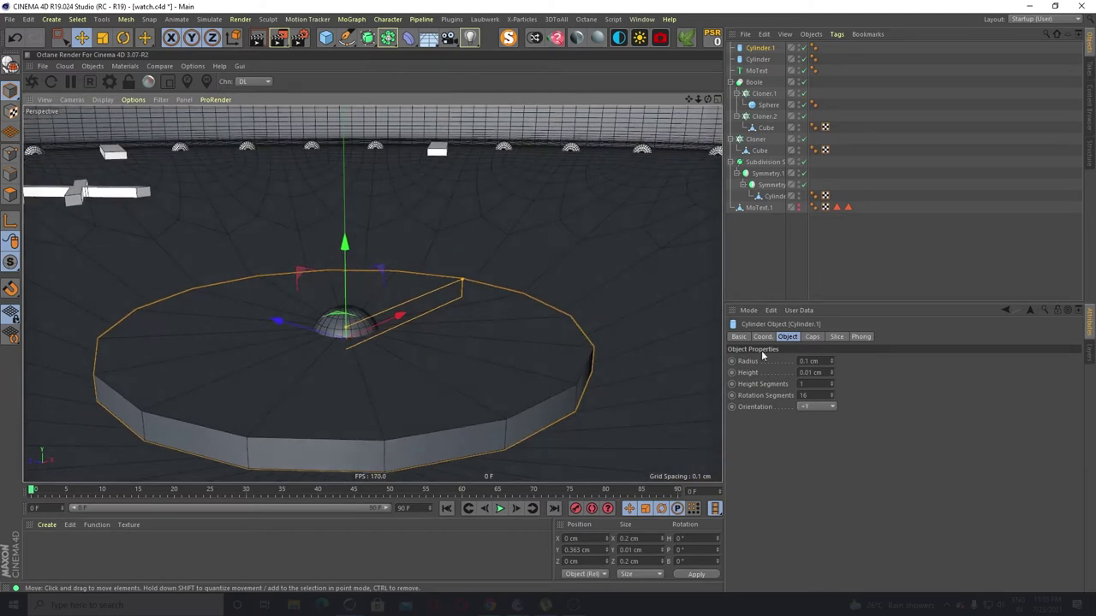
# Set the disc's rotation segments to 18
pyautogui.click(816, 394)
pyautogui.write('1')
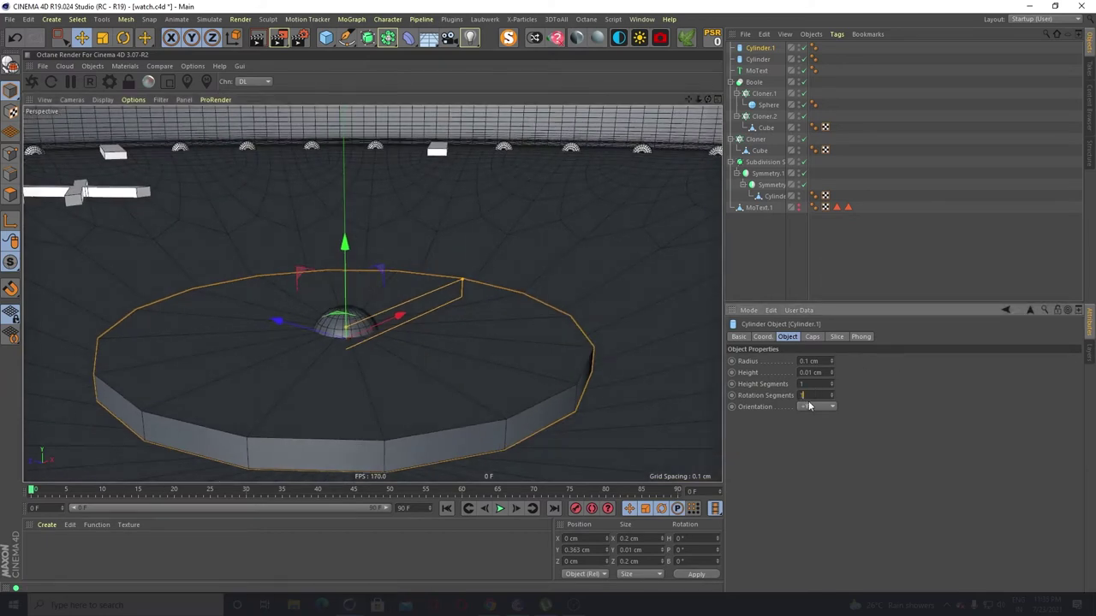
pyautogui.press('Return')
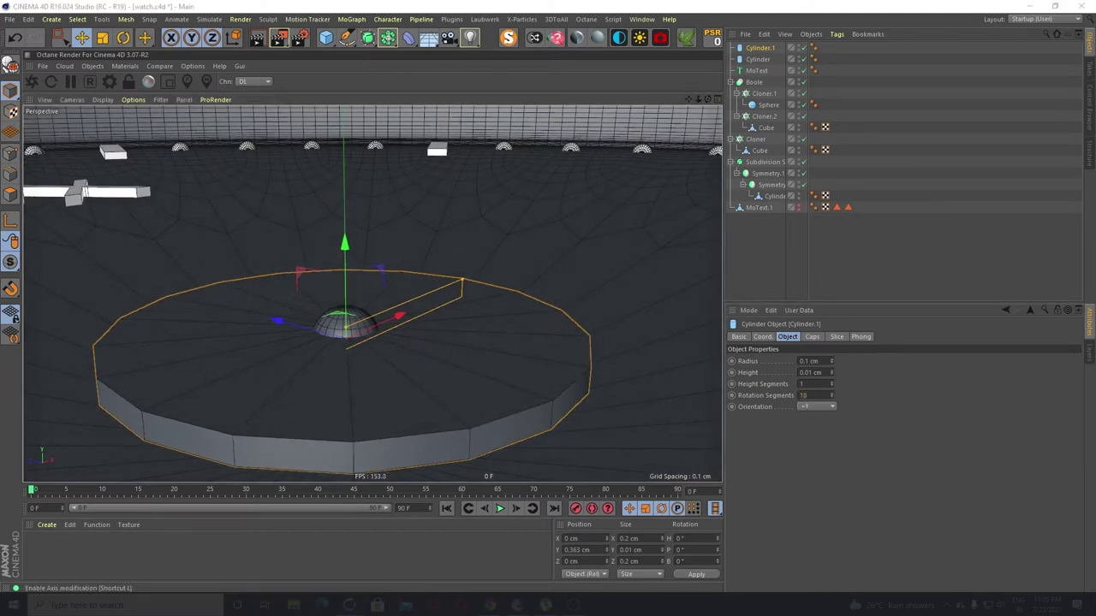
# Convert the disc around the pin into an editable polygon object
pyautogui.scroll(-2, 328, 369)
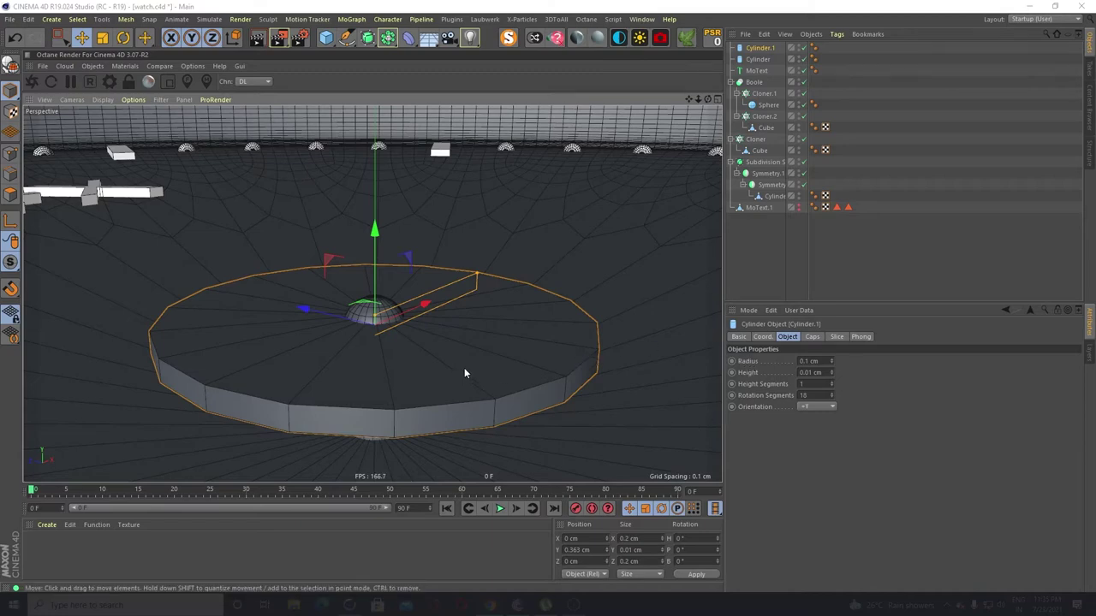
pyautogui.scroll(-5, 325, 324)
pyautogui.keyDown('alt'); pyautogui.moveTo(375, 336); pyautogui.dragTo(371, 389); pyautogui.keyUp('alt')
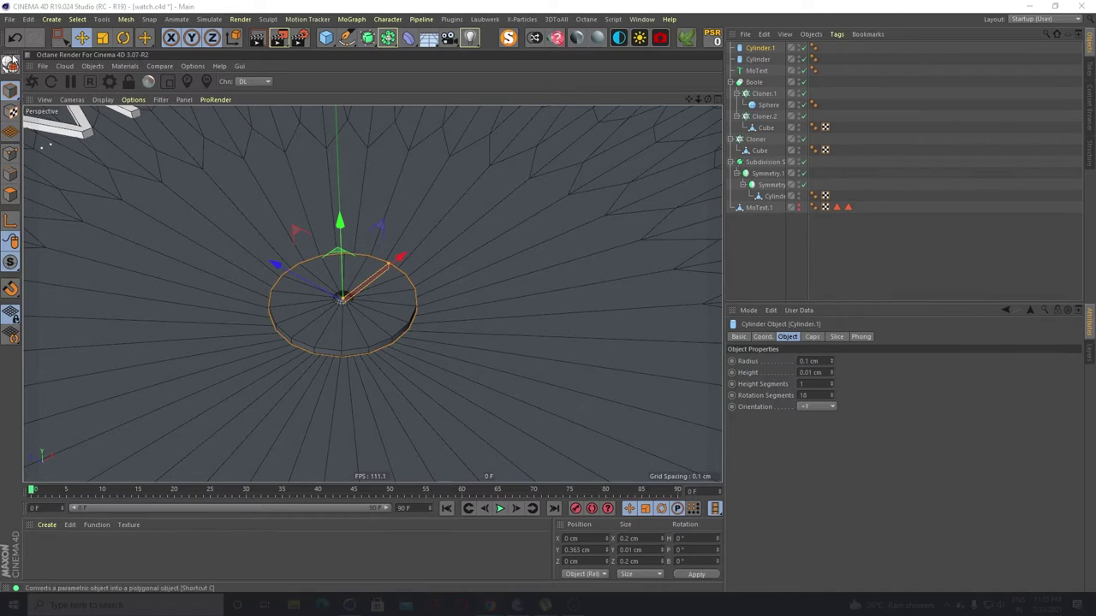
pyautogui.click(10, 64)
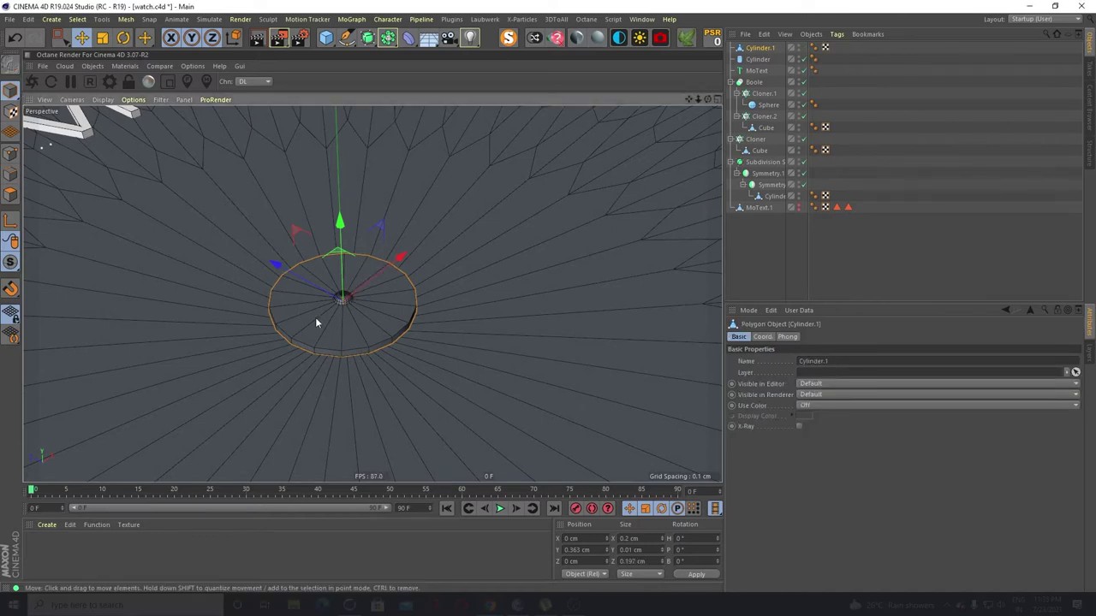
pyautogui.scroll(3, 315, 317)
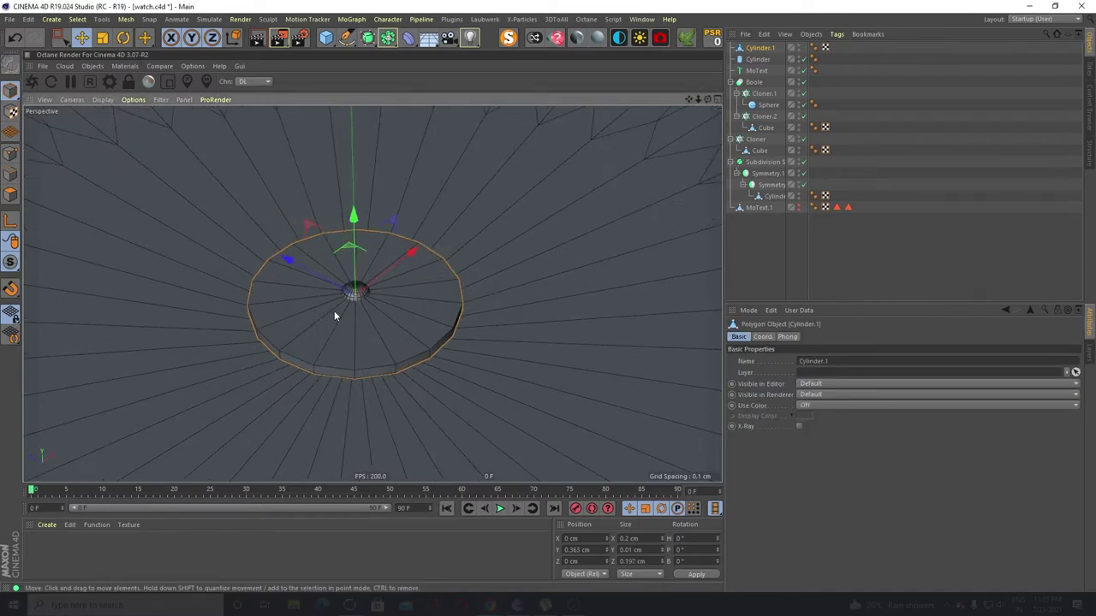
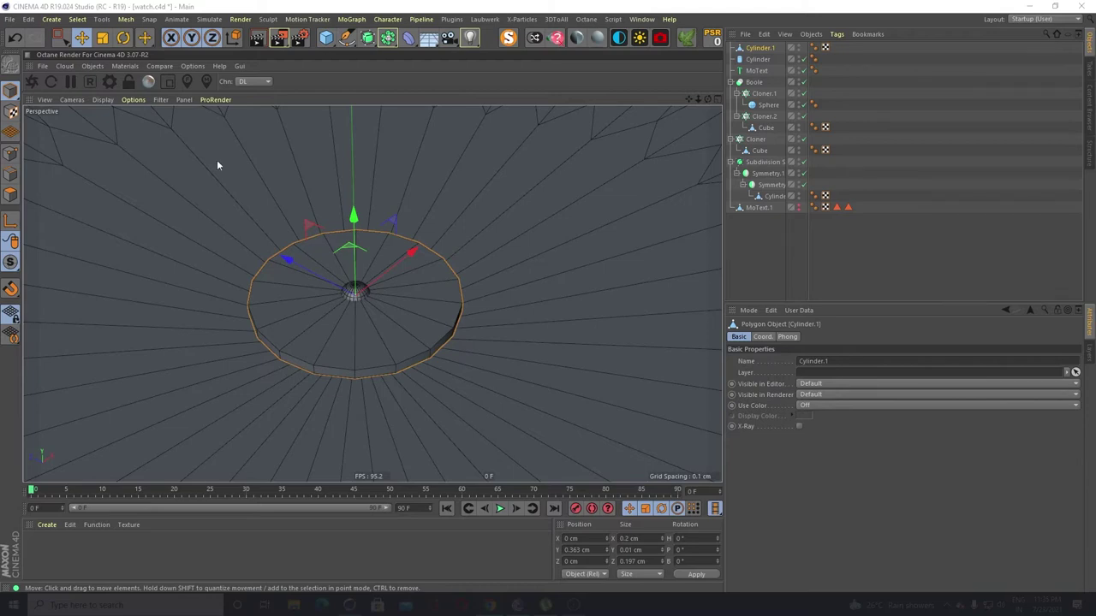
pyautogui.click(126, 19)
pyautogui.click(125, 26)
pyautogui.click(105, 21)
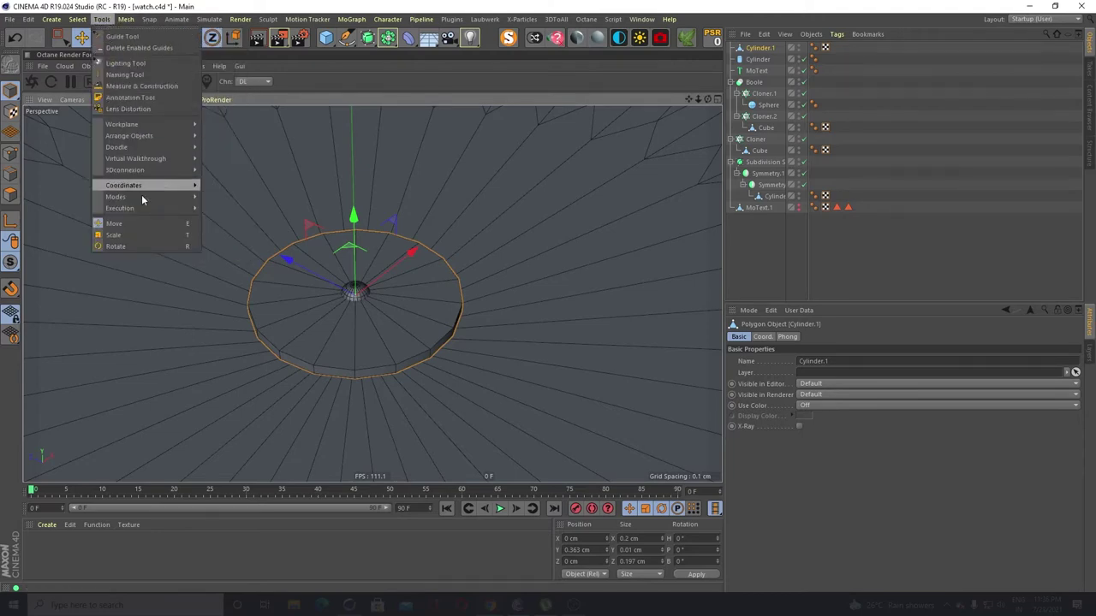
pyautogui.moveTo(111, 149)
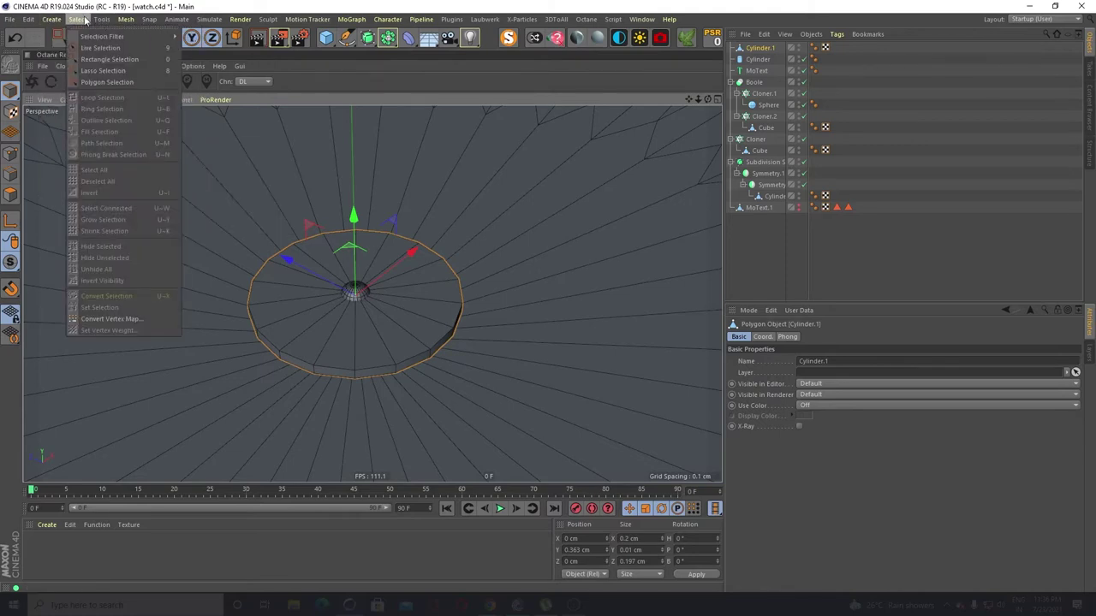
pyautogui.moveTo(53, 22)
pyautogui.moveTo(59, 129)
pyautogui.moveTo(97, 24)
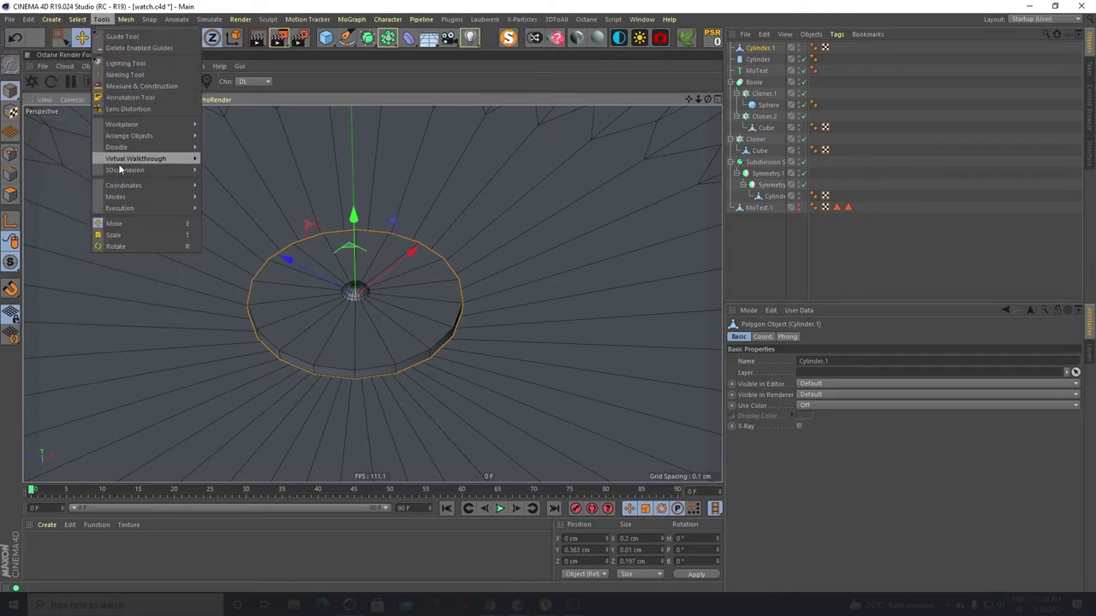
pyautogui.moveTo(128, 187)
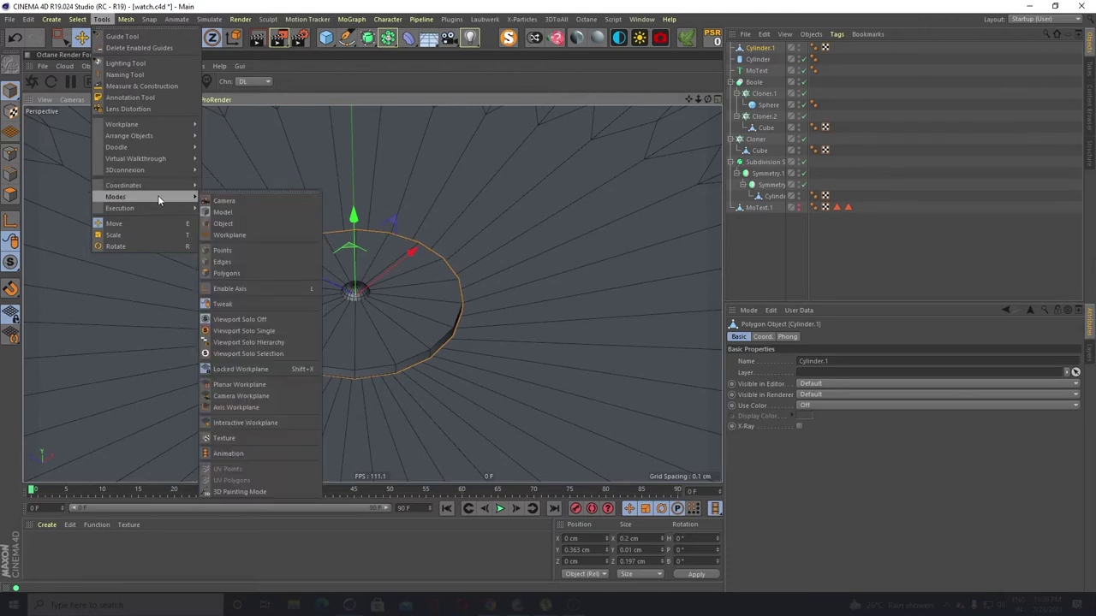
pyautogui.moveTo(156, 217)
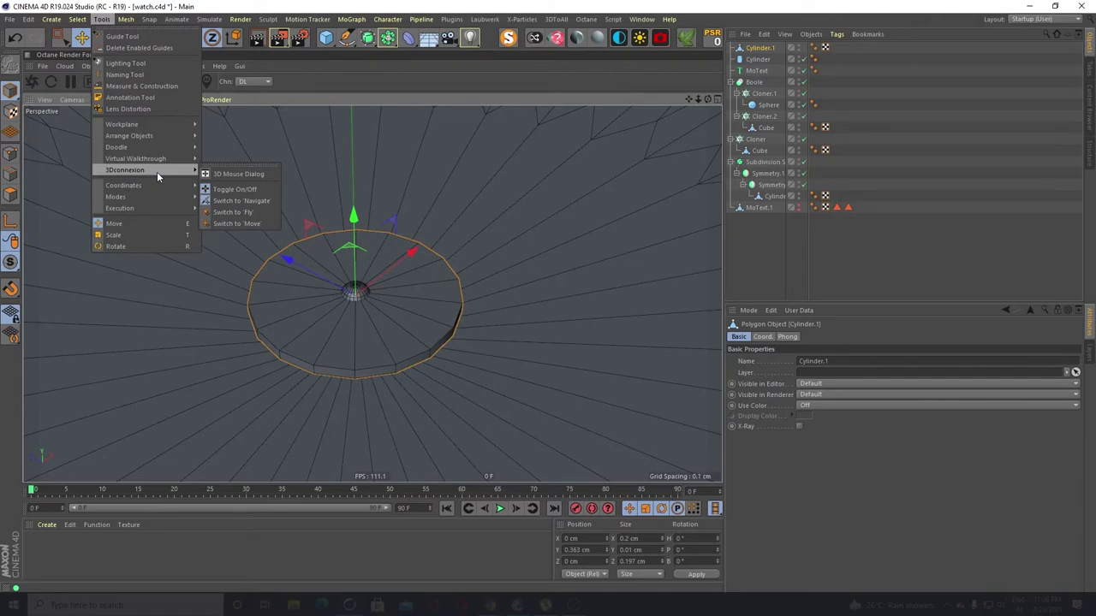
pyautogui.moveTo(157, 147)
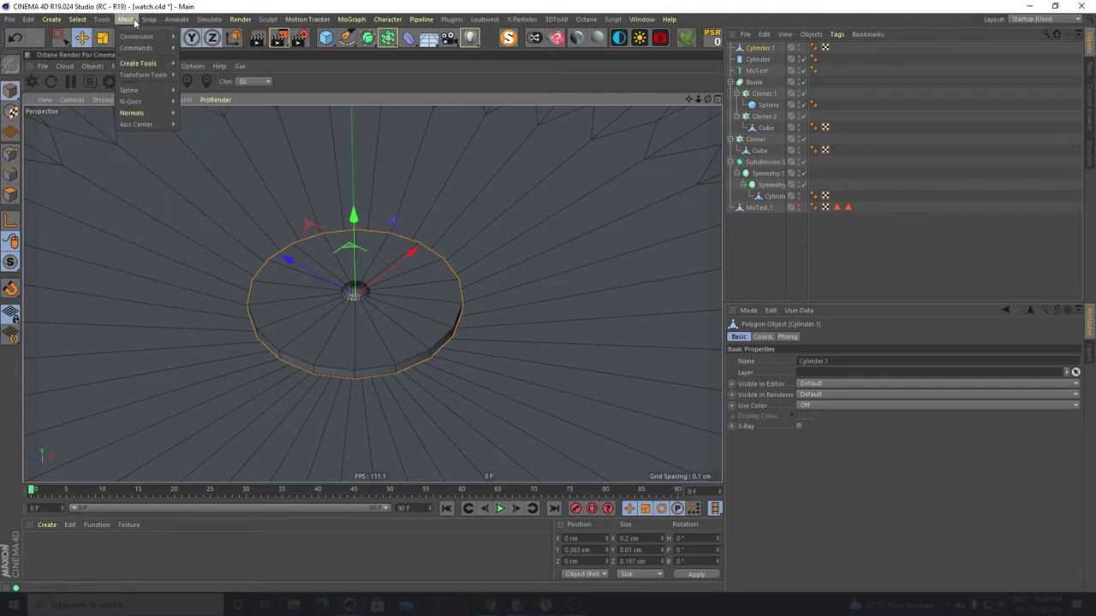
# Optimize the disc's polygons, unused points and points with the tolerance set to 0
pyautogui.moveTo(143, 125)
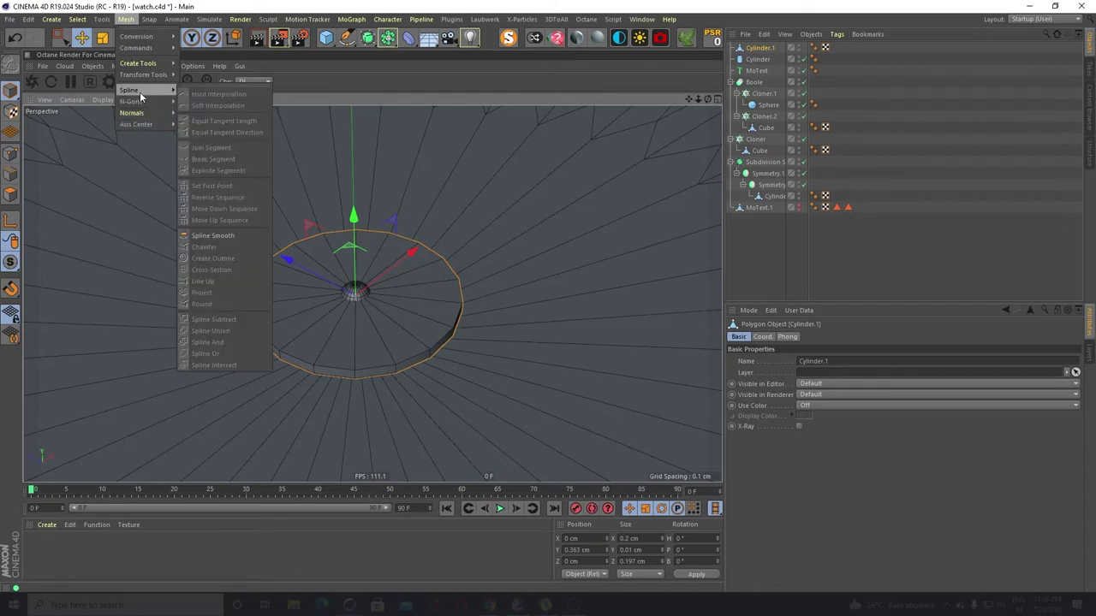
pyautogui.moveTo(148, 65)
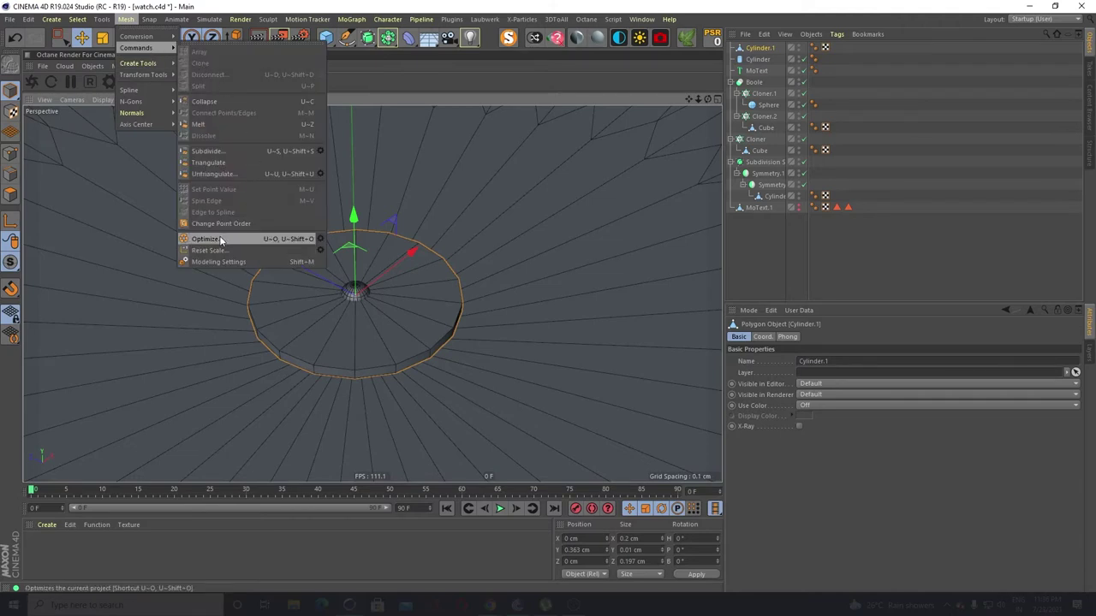
pyautogui.click(319, 239)
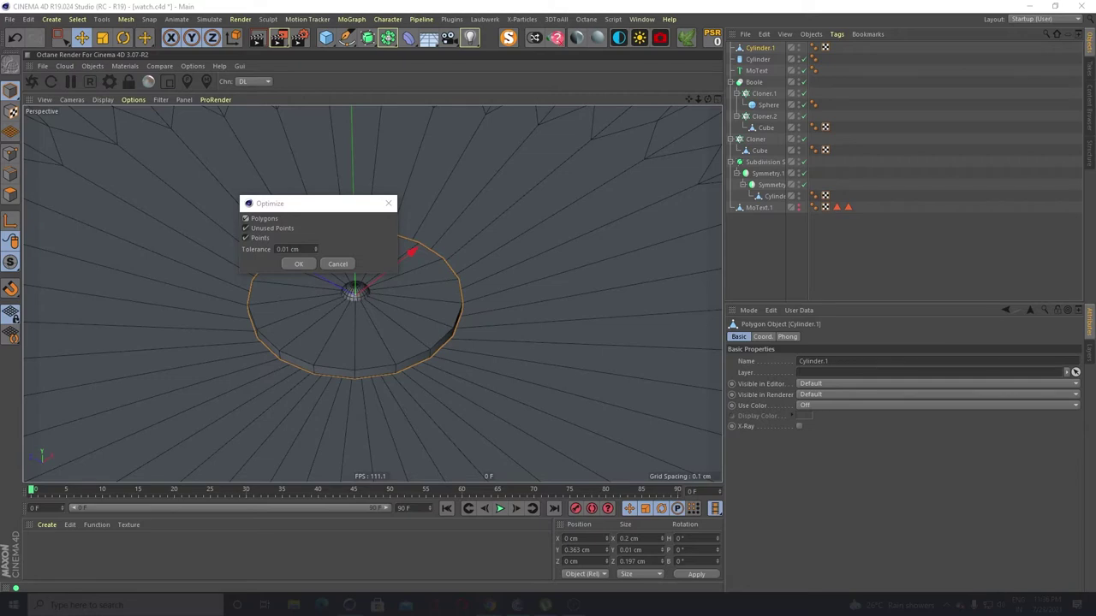
pyautogui.click(292, 249)
pyautogui.write('0')
pyautogui.click(298, 264)
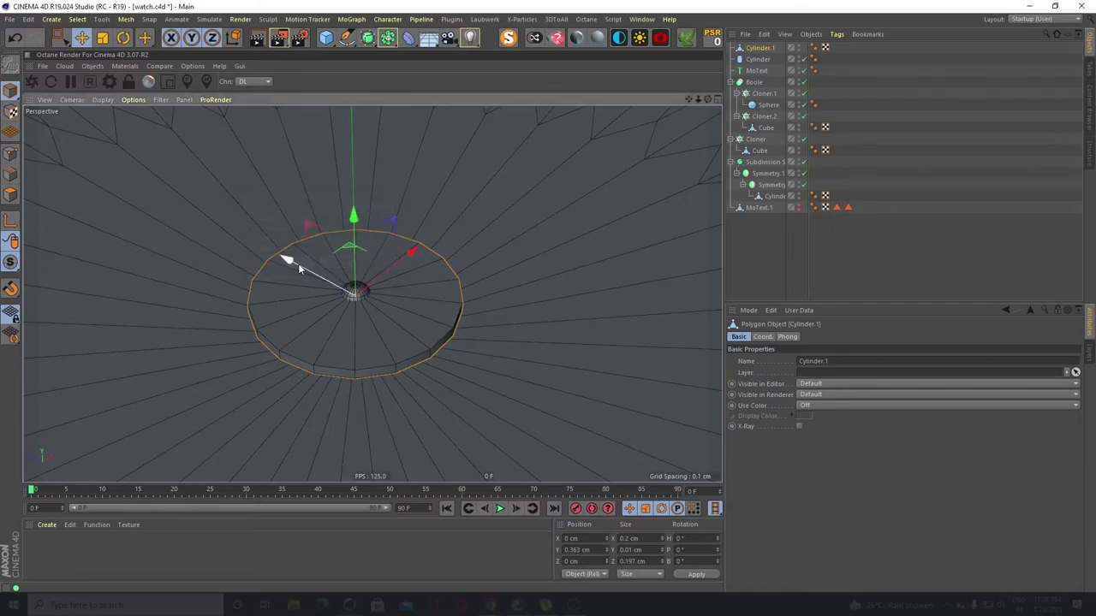
# Run Optimize on the disc once more to merge its duplicate points
pyautogui.click(125, 19)
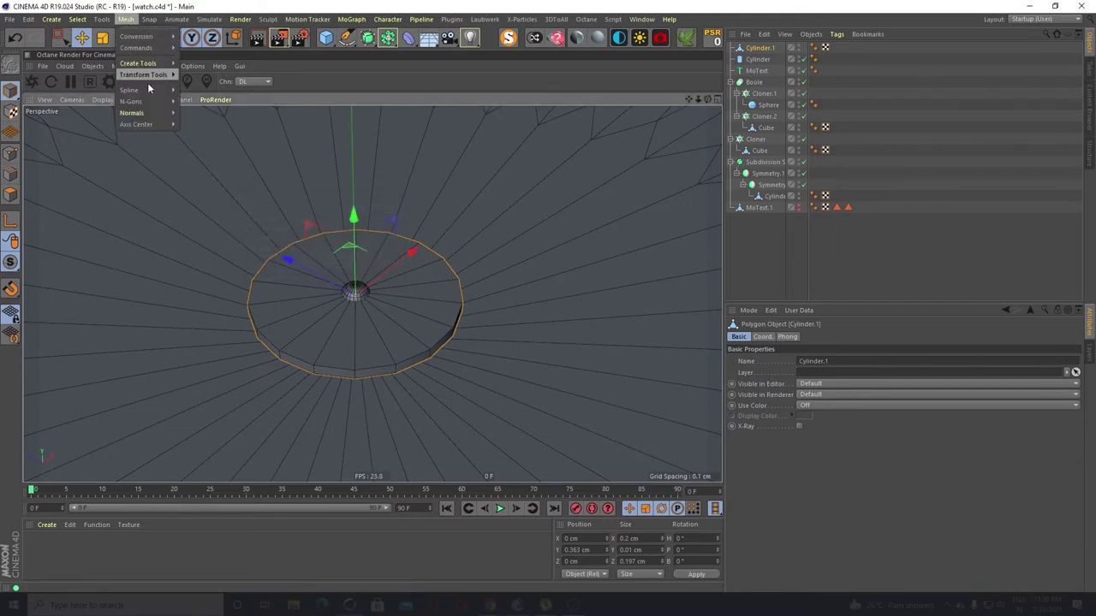
pyautogui.moveTo(146, 69)
pyautogui.moveTo(146, 55)
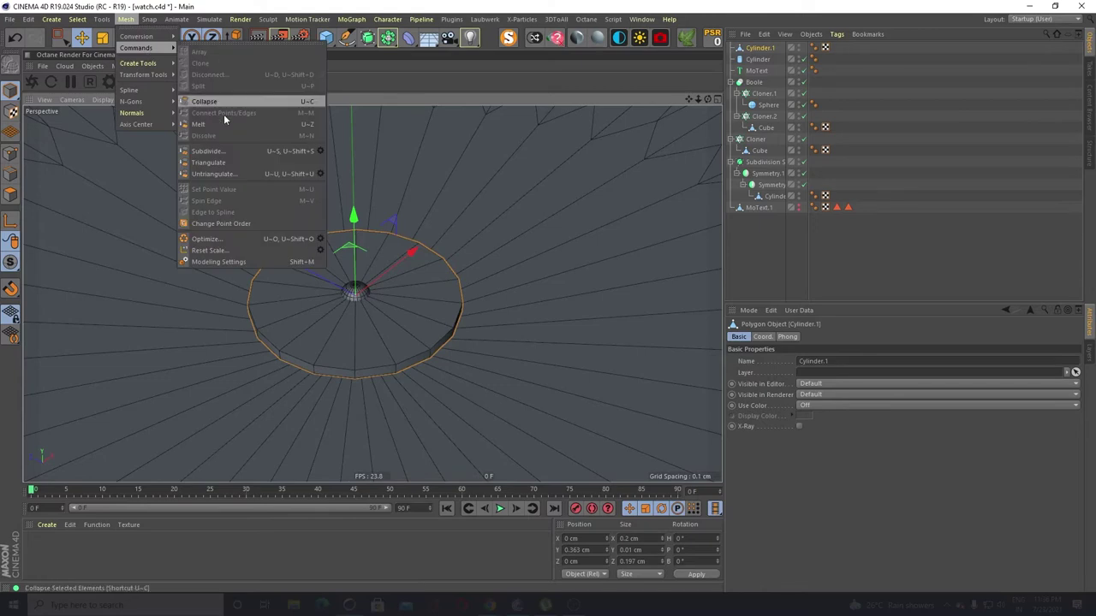
pyautogui.click(218, 239)
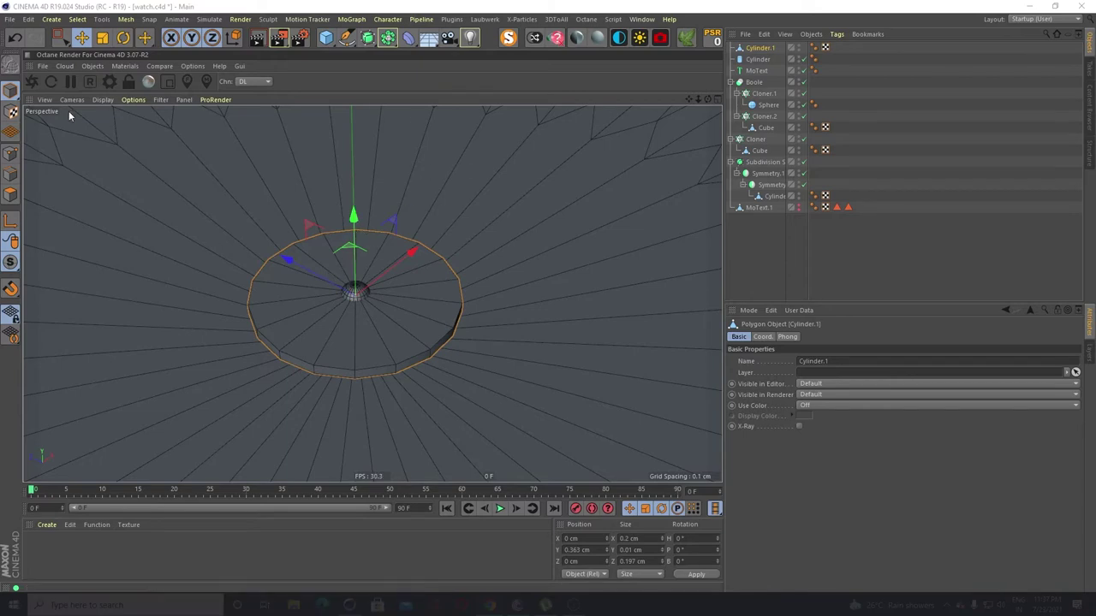
# Extrude one side face of the disc outward by about 0.61 cm to form a watch hand
pyautogui.click(9, 196)
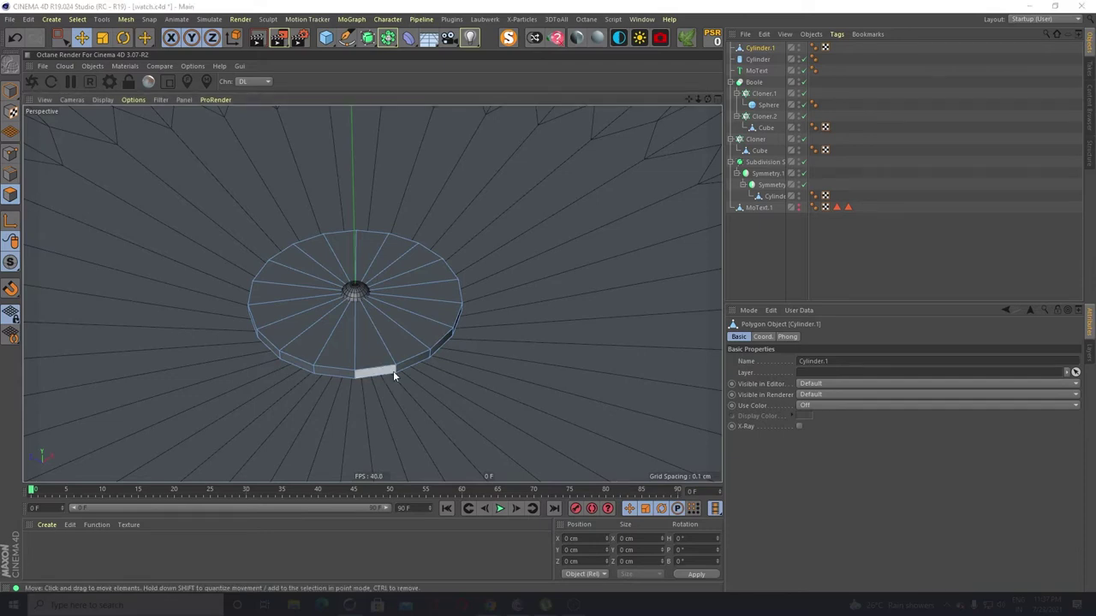
pyautogui.scroll(-6, 313, 244)
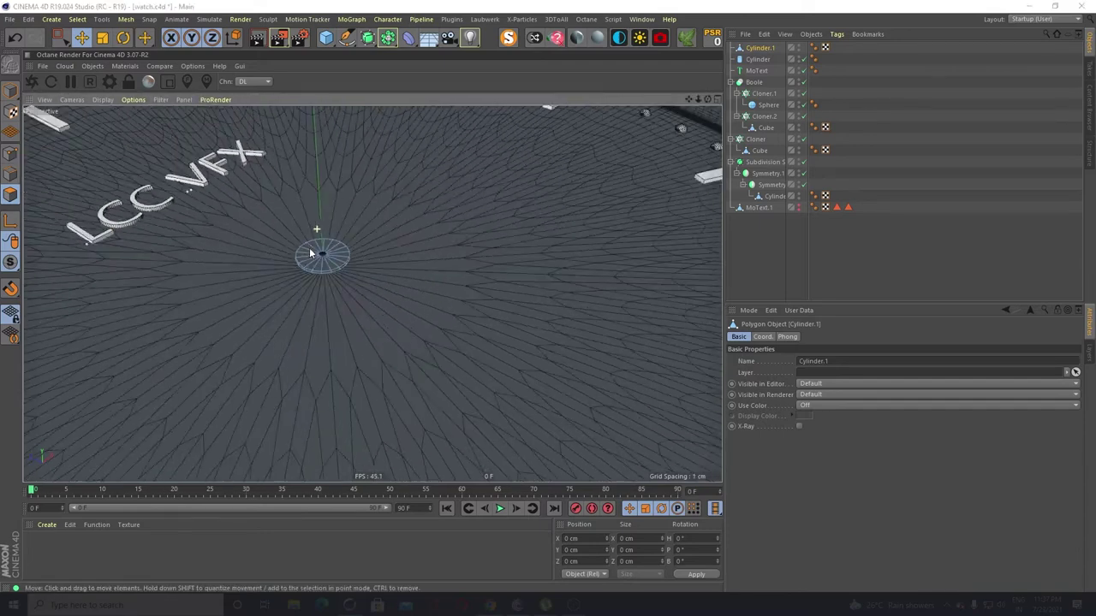
pyautogui.click(343, 271)
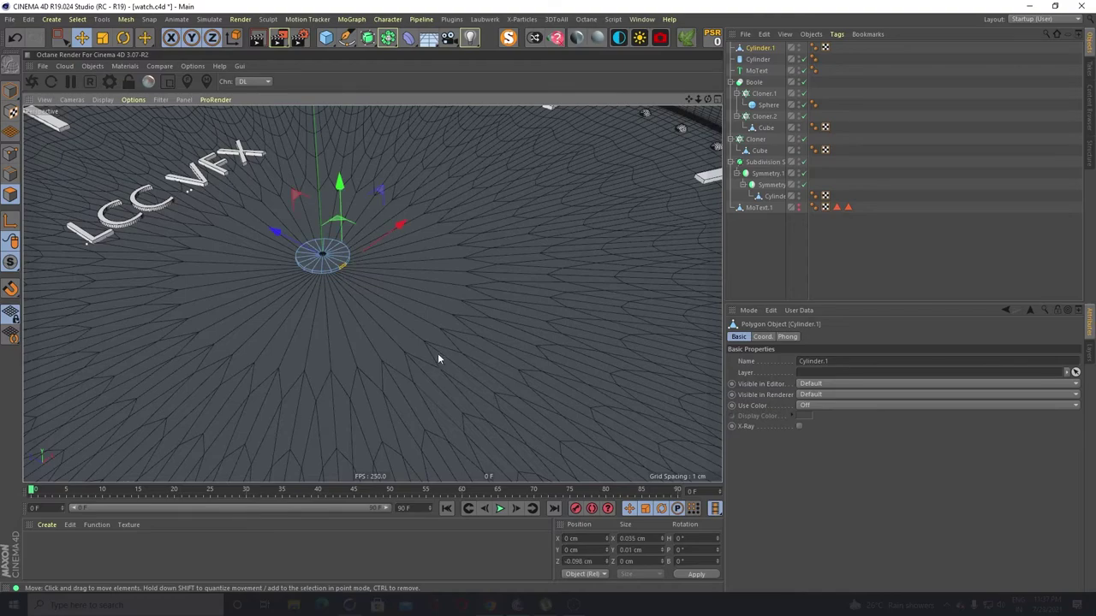
pyautogui.keyDown('alt'); pyautogui.moveTo(293, 297); pyautogui.dragTo(439, 304); pyautogui.keyUp('alt')
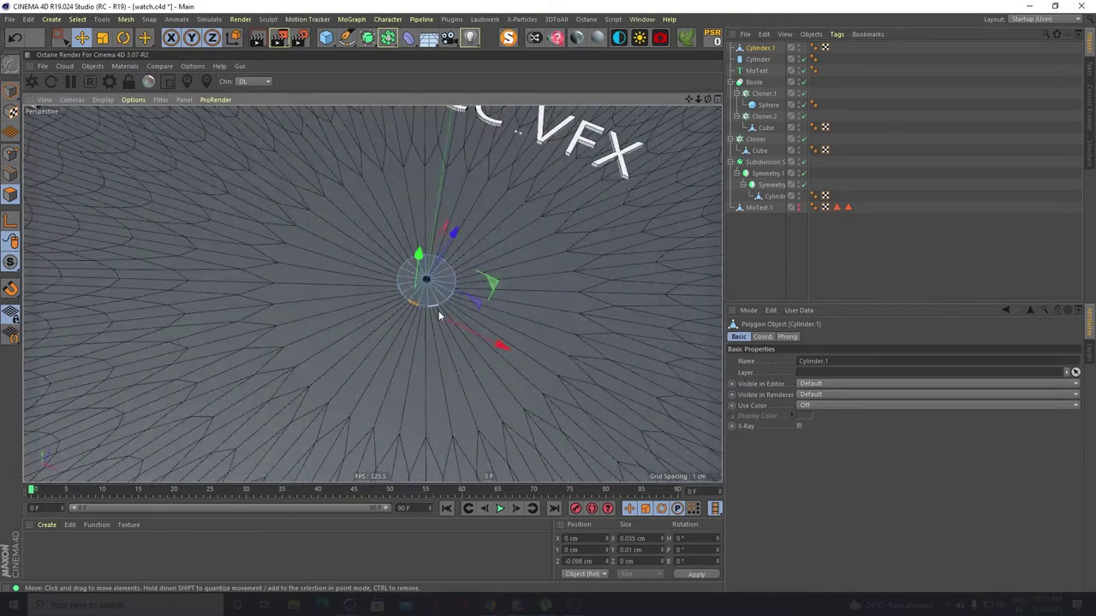
pyautogui.press('m')
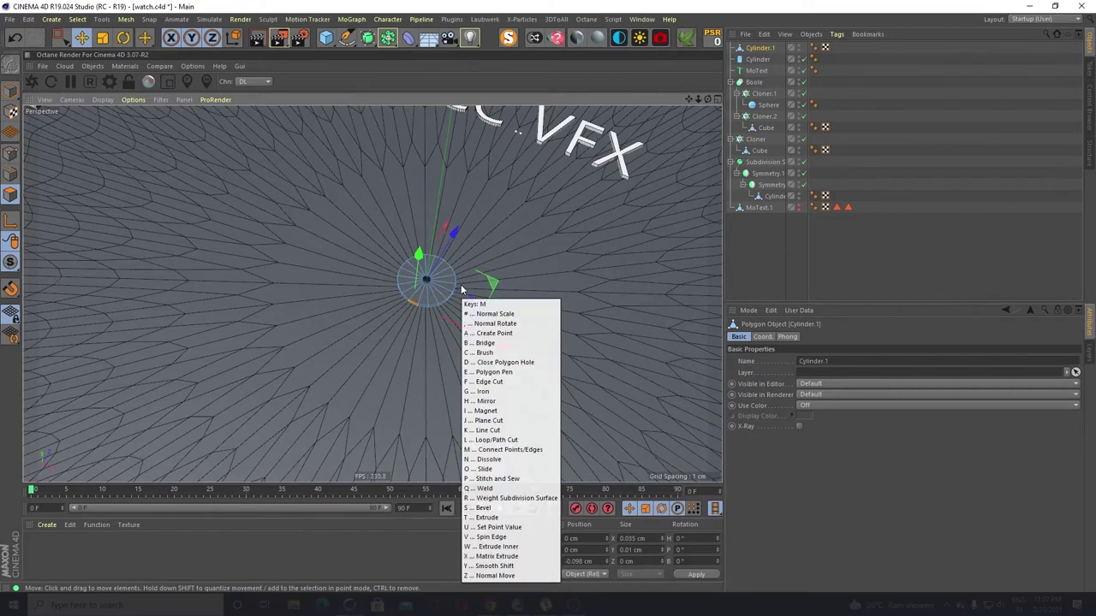
pyautogui.press('t')
pyautogui.moveTo(493, 301); pyautogui.dragTo(671, 302)
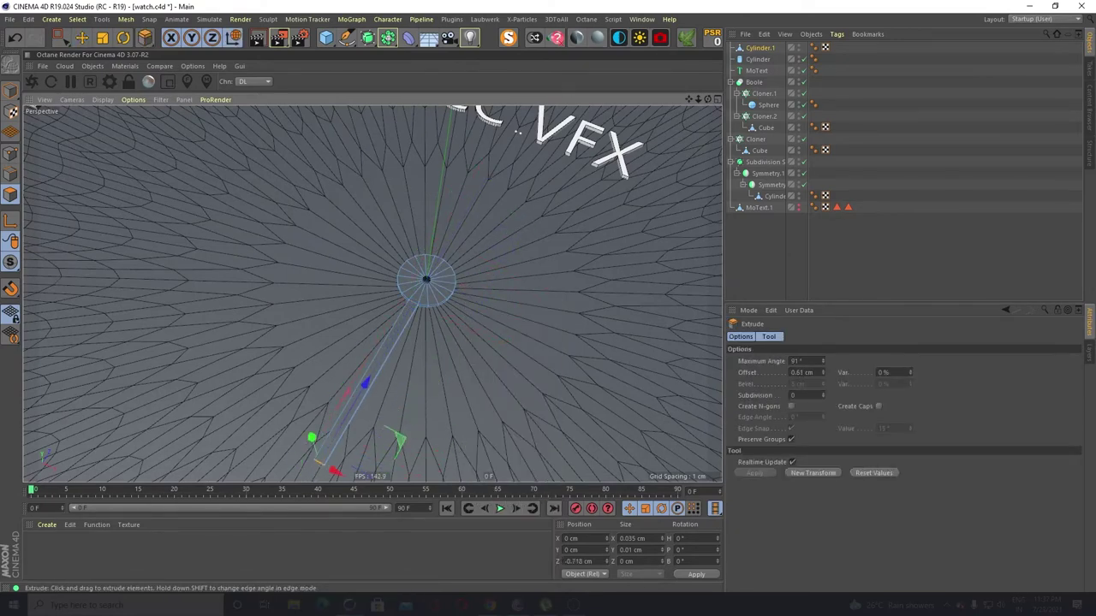
# Lengthen the hand by moving its end face along Z to about -1.078 cm
pyautogui.scroll(-5, 433, 281)
pyautogui.keyDown('alt'); pyautogui.moveTo(473, 352); pyautogui.dragTo(404, 322); pyautogui.keyUp('alt')
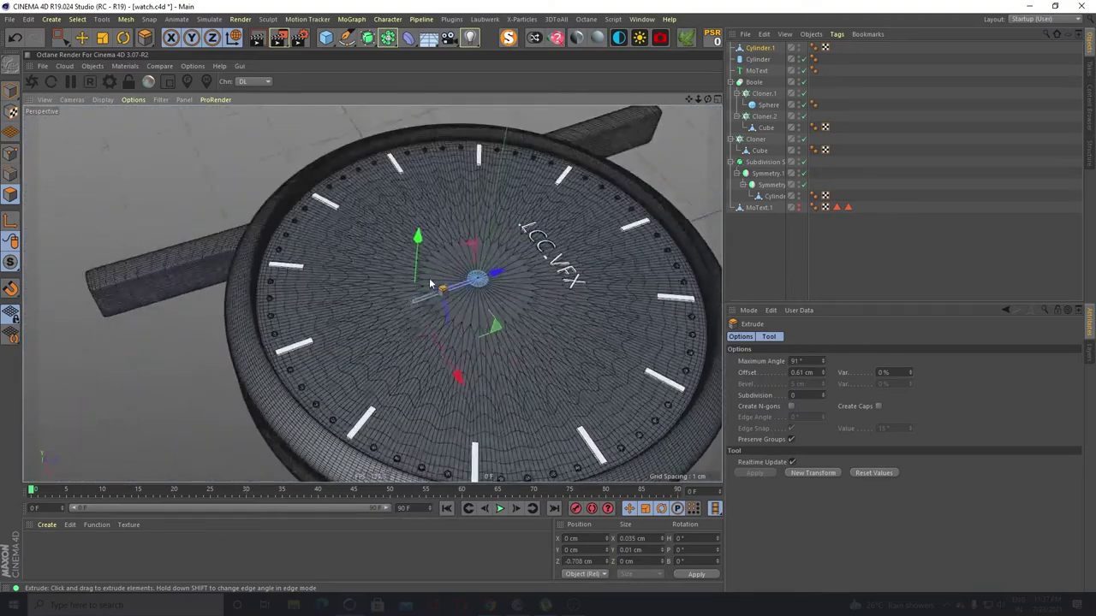
pyautogui.scroll(5, 431, 281)
pyautogui.keyDown('alt'); pyautogui.moveTo(394, 360); pyautogui.dragTo(359, 321); pyautogui.keyUp('alt')
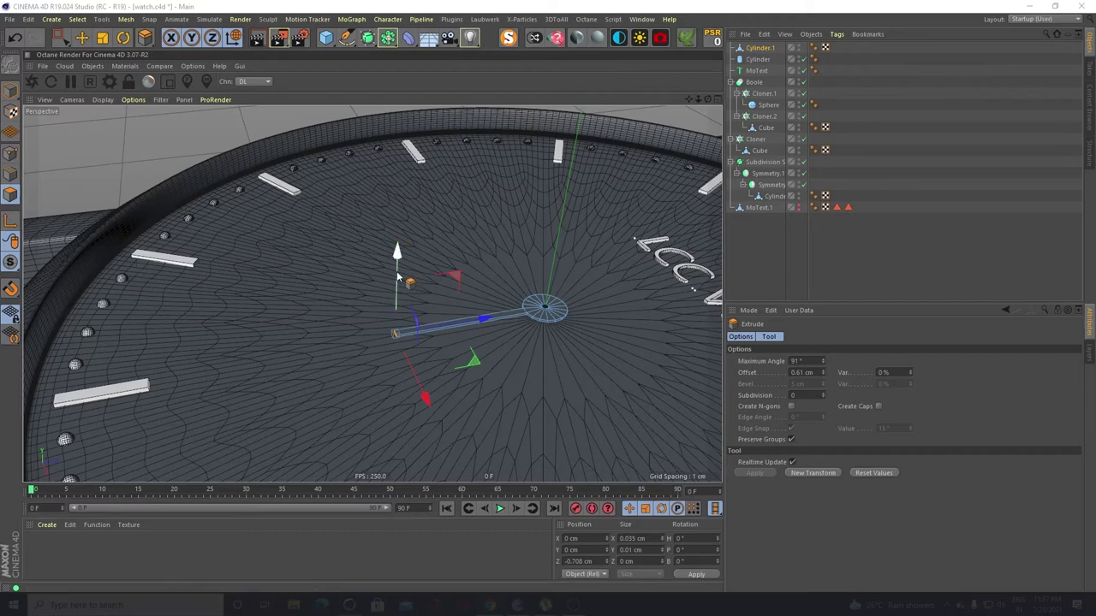
pyautogui.scroll(-4, 396, 267)
pyautogui.moveTo(362, 343)
pyautogui.keyDown('alt'); pyautogui.mouseDown()
pyautogui.moveTo(338, 360)
pyautogui.moveTo(356, 360)
pyautogui.mouseUp(); pyautogui.keyUp('alt')
pyautogui.moveTo(506, 299); pyautogui.dragTo(464, 304)
# Extrude the disc's opposite side face, towards the LCC VFX text, by about 0.26 cm to form the hand's tail
pyautogui.keyDown('alt'); pyautogui.moveTo(407, 348); pyautogui.dragTo(410, 373); pyautogui.keyUp('alt')
pyautogui.scroll(5, 416, 286)
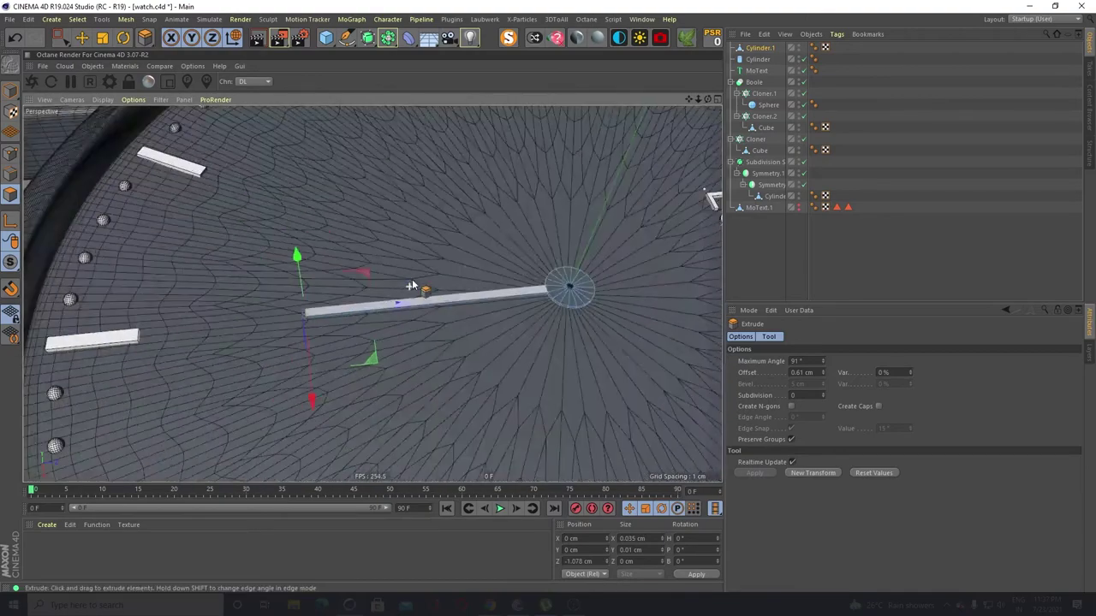
pyautogui.keyDown('alt'); pyautogui.moveTo(426, 286); pyautogui.dragTo(518, 357); pyautogui.keyUp('alt')
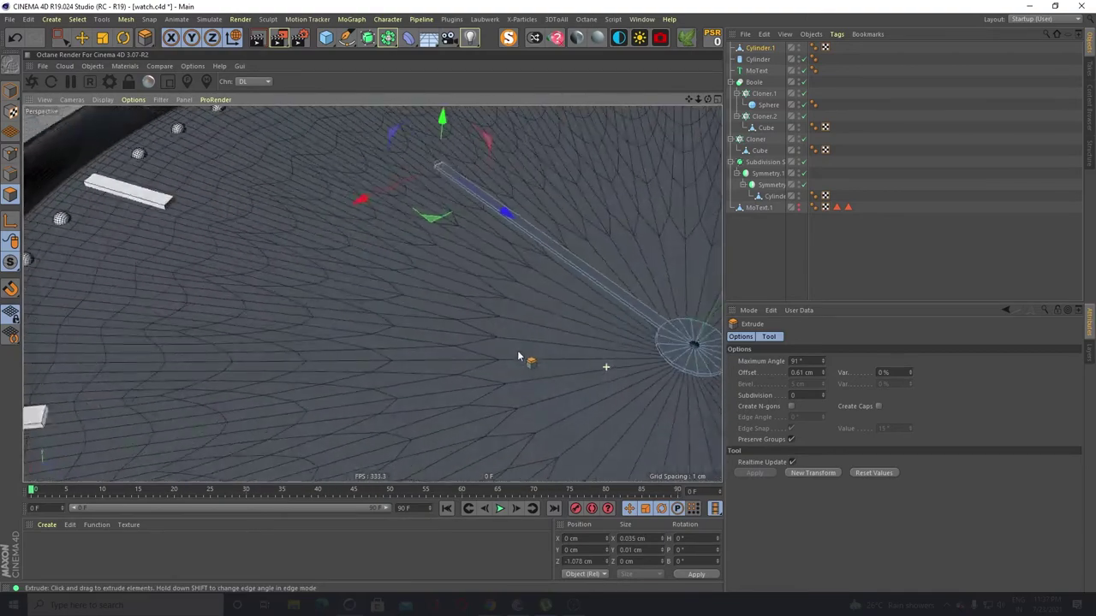
pyautogui.keyDown('alt'); pyautogui.moveTo(632, 339); pyautogui.dragTo(252, 208, button='middle'); pyautogui.keyUp('alt')
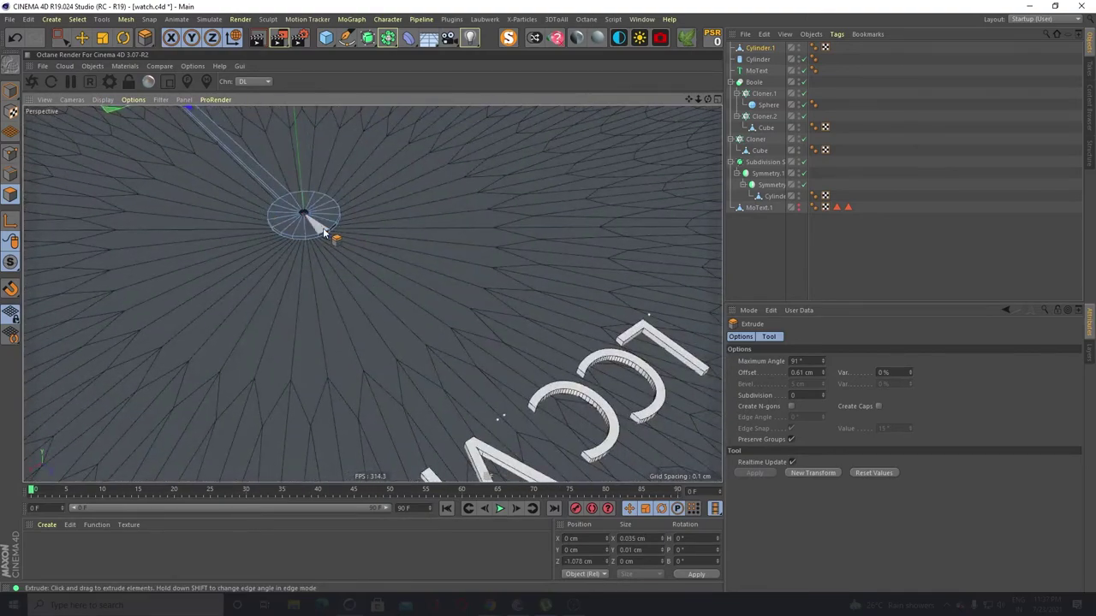
pyautogui.moveTo(325, 239); pyautogui.dragTo(381, 288)
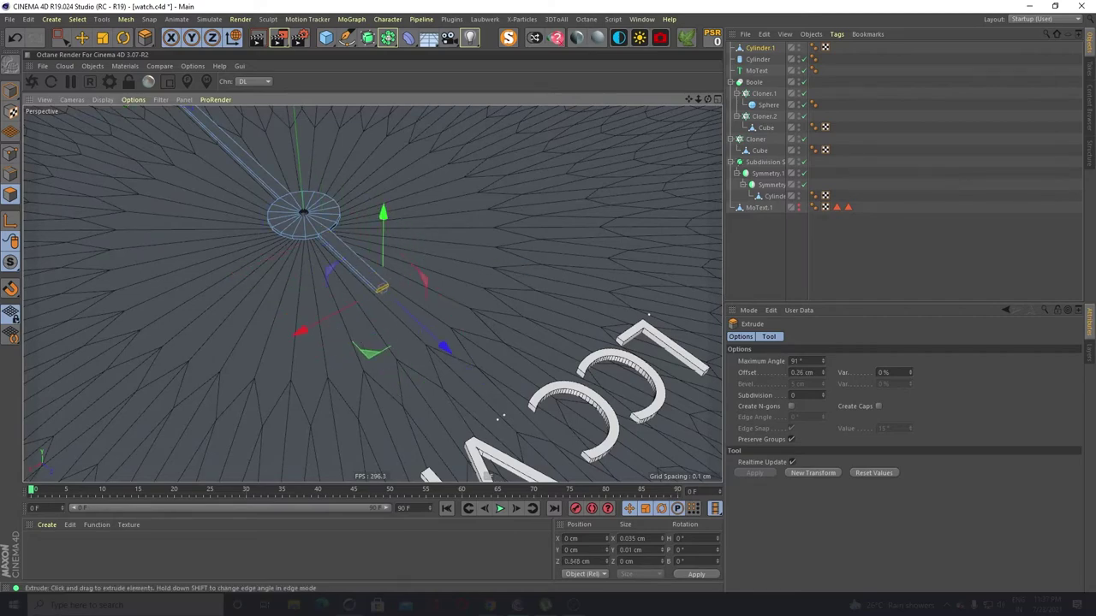
# Extend the hand's tail by moving its end face along Z to about 0.441 cm
pyautogui.scroll(-6, 345, 194)
pyautogui.keyDown('alt'); pyautogui.moveTo(313, 265); pyautogui.dragTo(386, 230); pyautogui.keyUp('alt')
pyautogui.keyDown('alt'); pyautogui.moveTo(386, 230); pyautogui.dragTo(512, 347, button='middle'); pyautogui.keyUp('alt')
pyautogui.moveTo(508, 309)
pyautogui.mouseDown()
pyautogui.moveTo(530, 310)
pyautogui.moveTo(512, 302)
pyautogui.mouseUp()
pyautogui.scroll(4, 477, 317)
pyautogui.scroll(3, 380, 322)
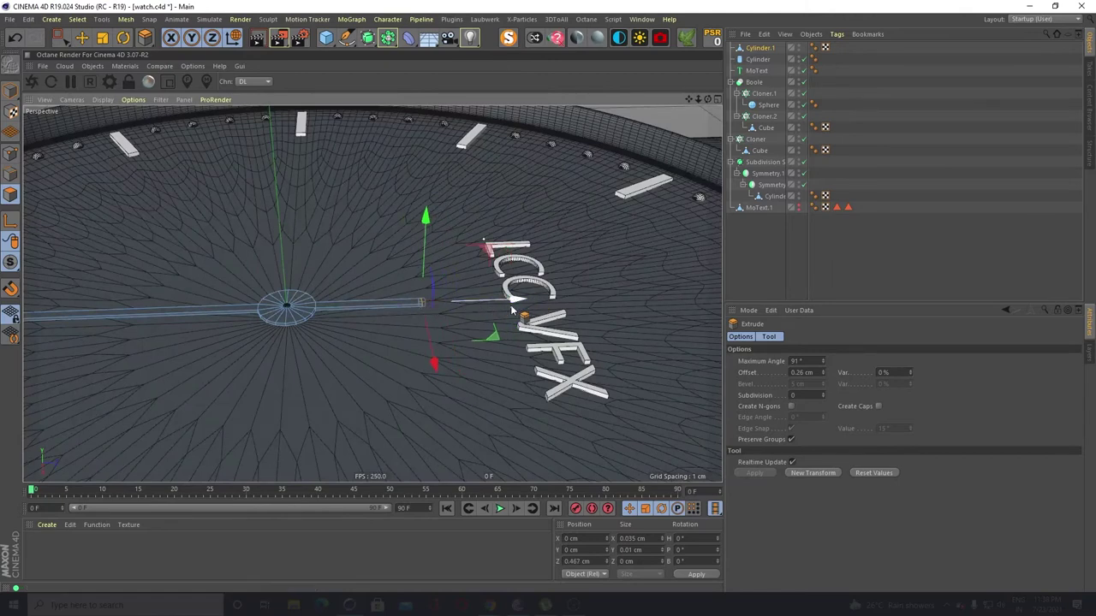
pyautogui.moveTo(520, 301); pyautogui.dragTo(511, 302)
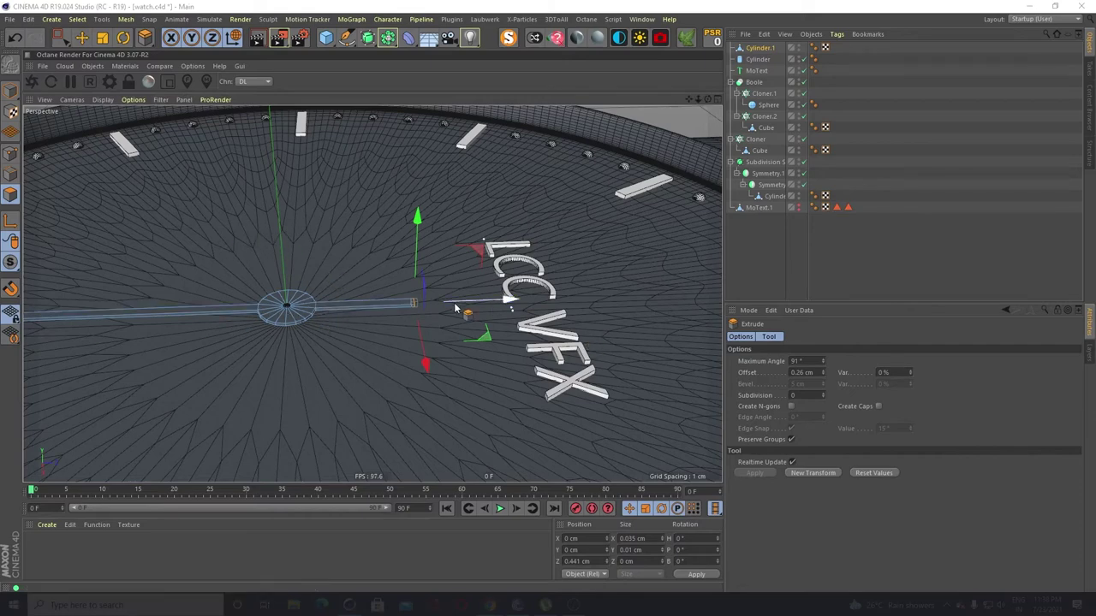
# Raise the whole hand with its disc along Y to about 0.374 cm at the centre pin
pyautogui.keyDown('alt'); pyautogui.moveTo(268, 323); pyautogui.dragTo(312, 353); pyautogui.keyUp('alt')
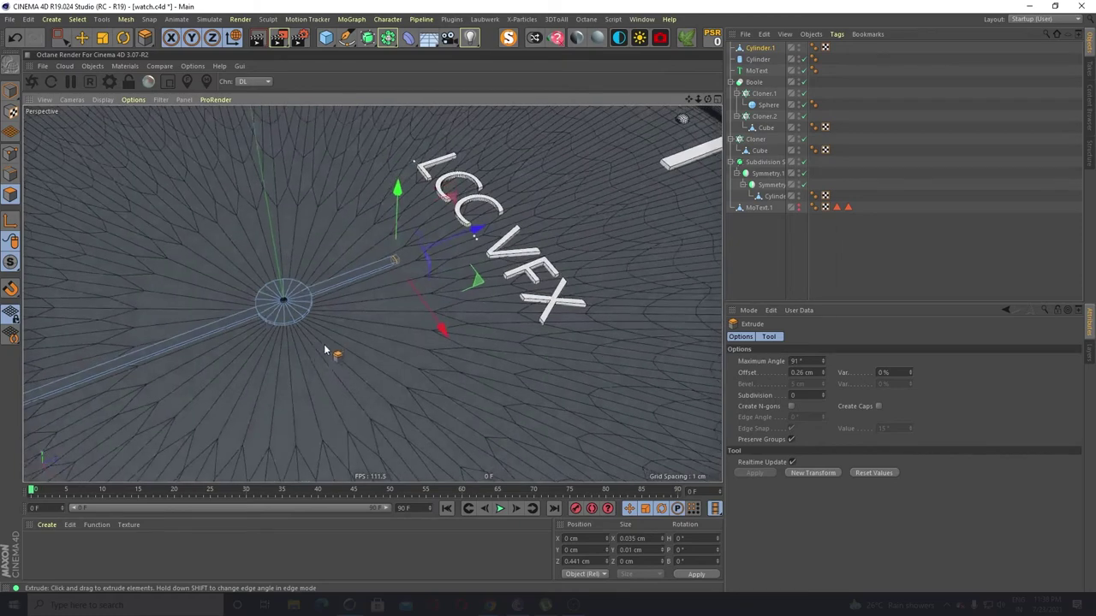
pyautogui.scroll(5, 267, 329)
pyautogui.scroll(8, 333, 281)
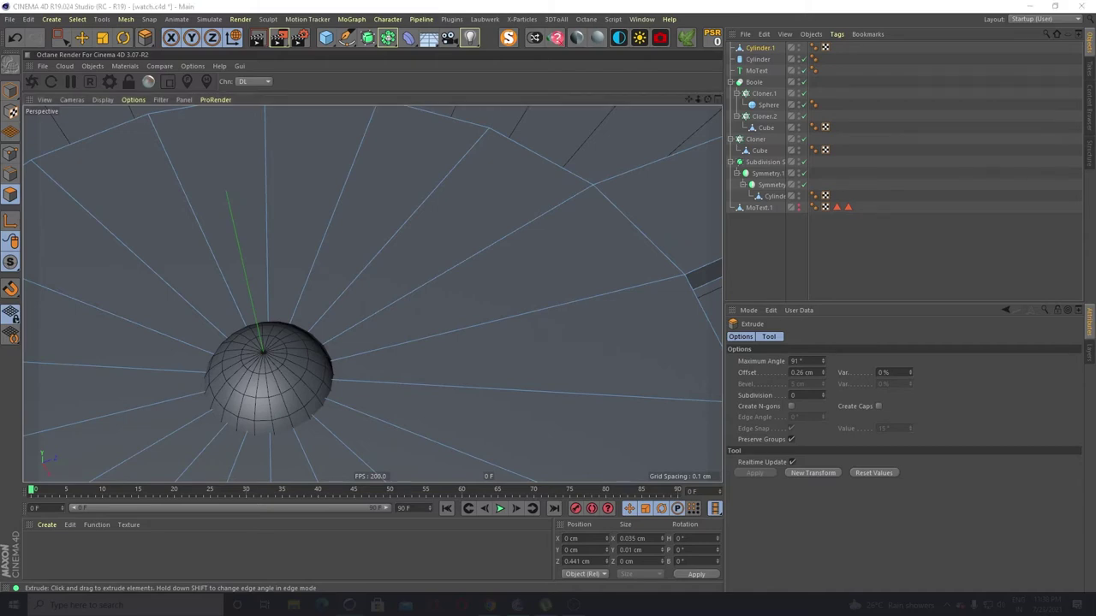
pyautogui.click(758, 60)
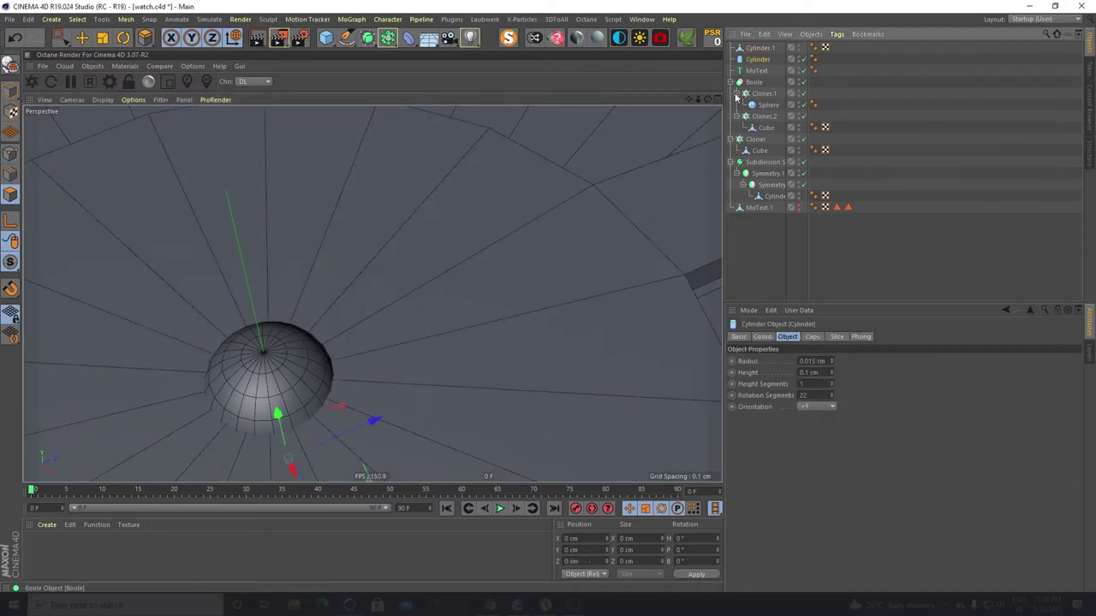
pyautogui.click(759, 49)
pyautogui.click(81, 38)
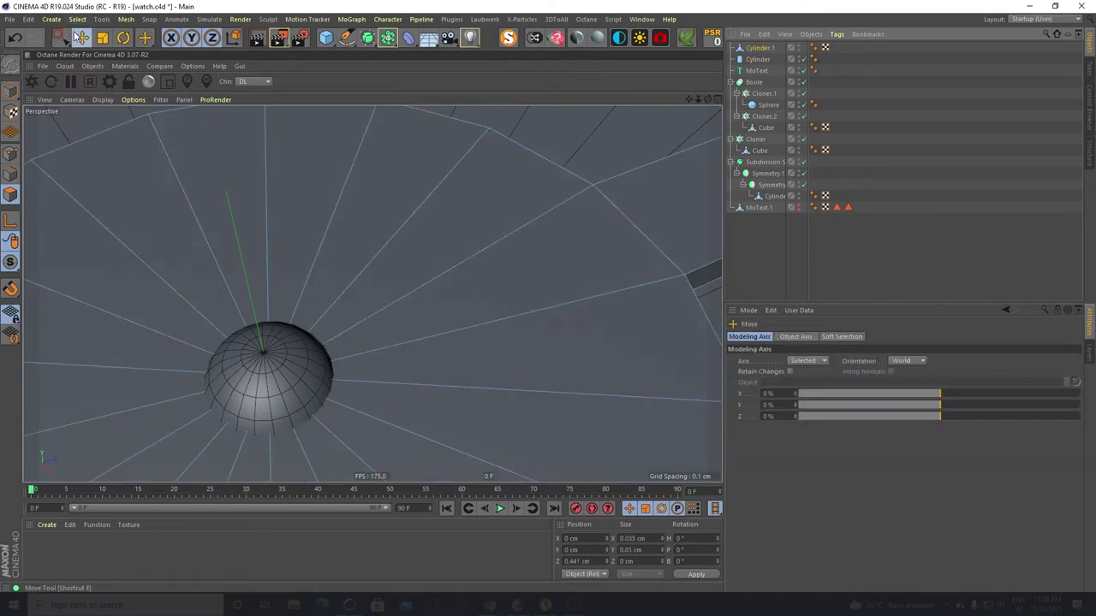
pyautogui.scroll(-6, 260, 186)
pyautogui.keyDown('alt'); pyautogui.moveTo(303, 274); pyautogui.dragTo(299, 232); pyautogui.keyUp('alt')
pyautogui.click(757, 59)
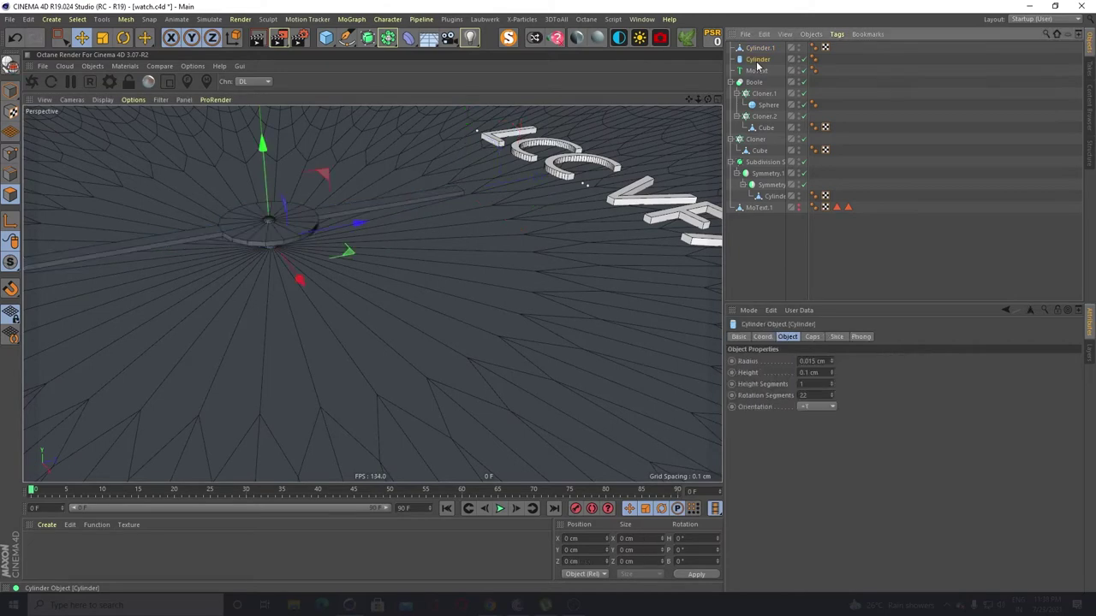
pyautogui.click(754, 49)
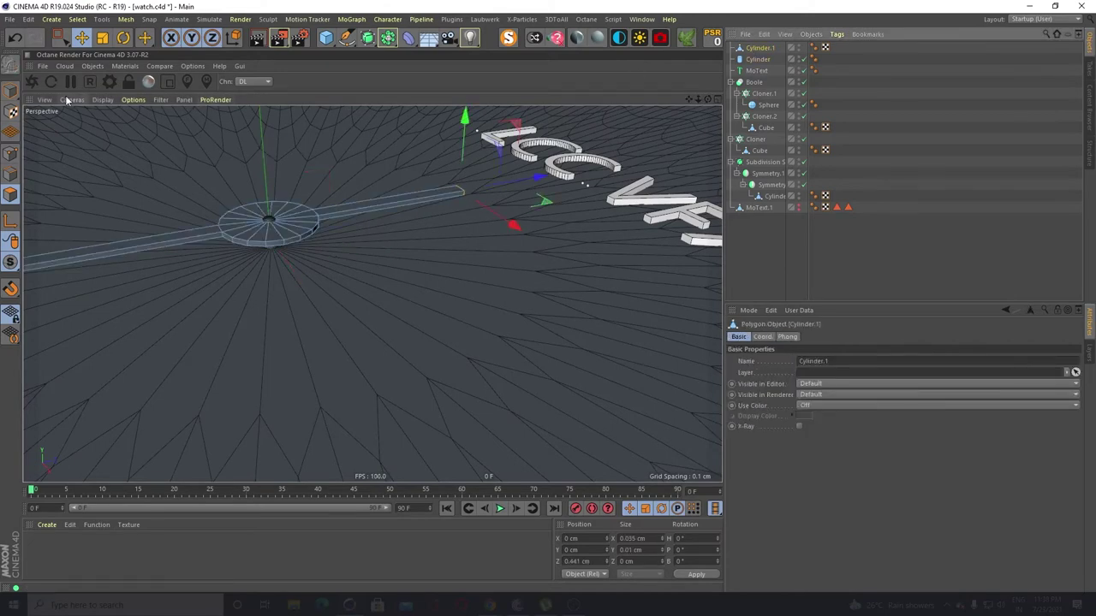
pyautogui.scroll(3, 239, 203)
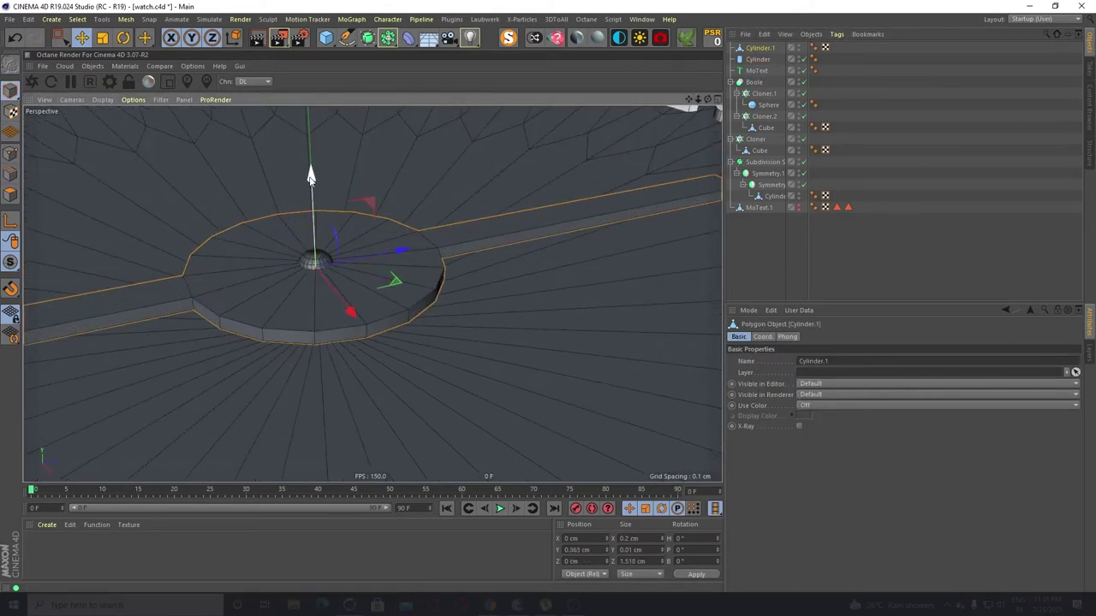
pyautogui.moveTo(310, 175); pyautogui.dragTo(320, 162)
pyautogui.scroll(3, 310, 293)
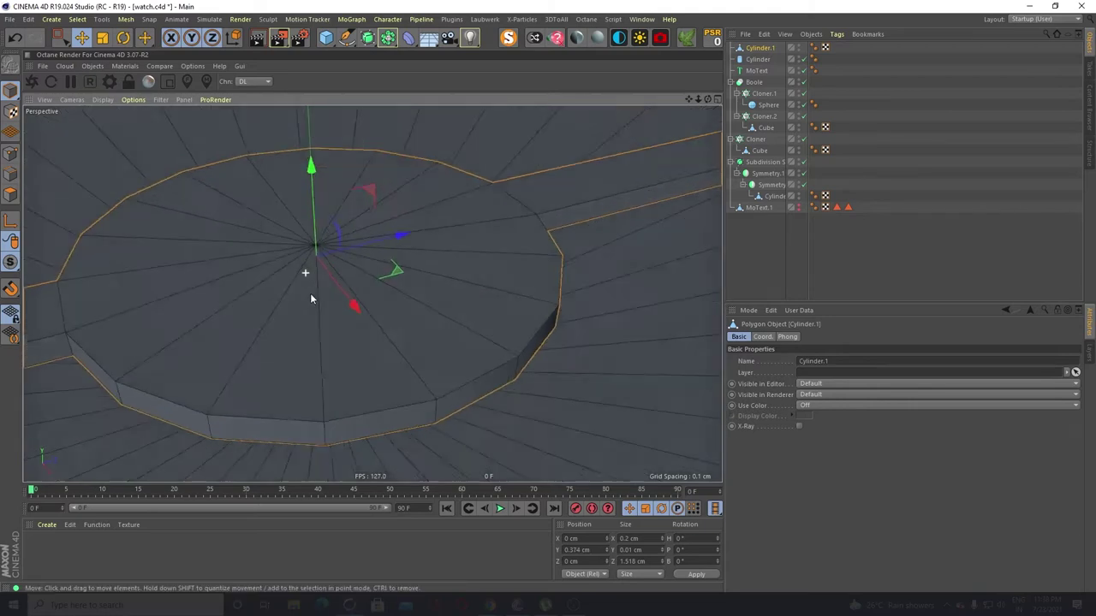
# Add a Loop/Path Cut around the centre of the hand's disc at 94.649% offset
pyautogui.keyDown('alt'); pyautogui.moveTo(311, 297); pyautogui.dragTo(320, 359); pyautogui.keyUp('alt')
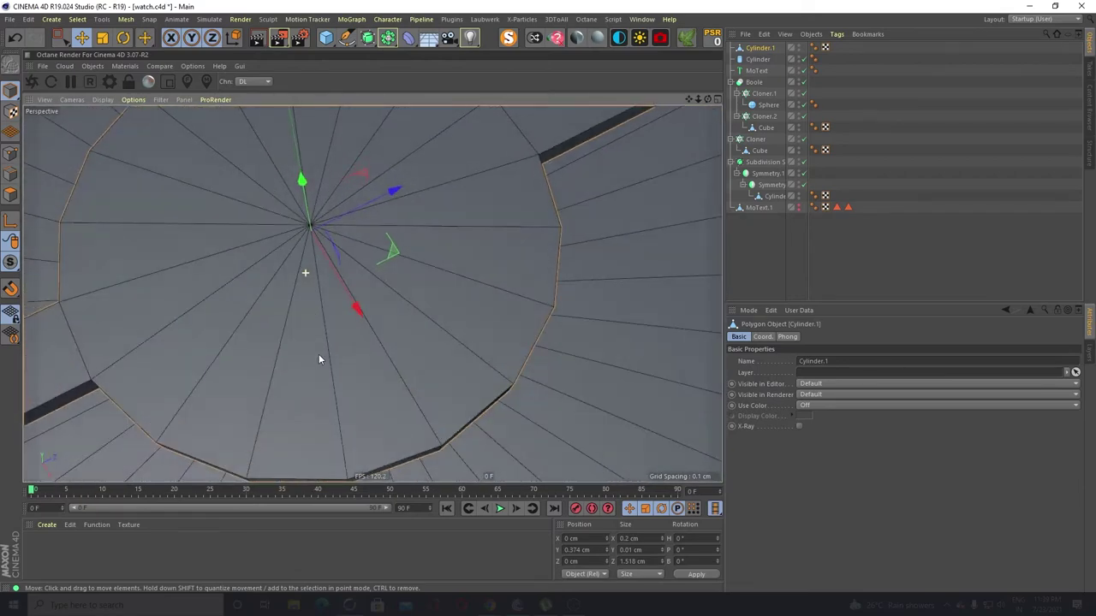
pyautogui.click(10, 194)
pyautogui.click(297, 220)
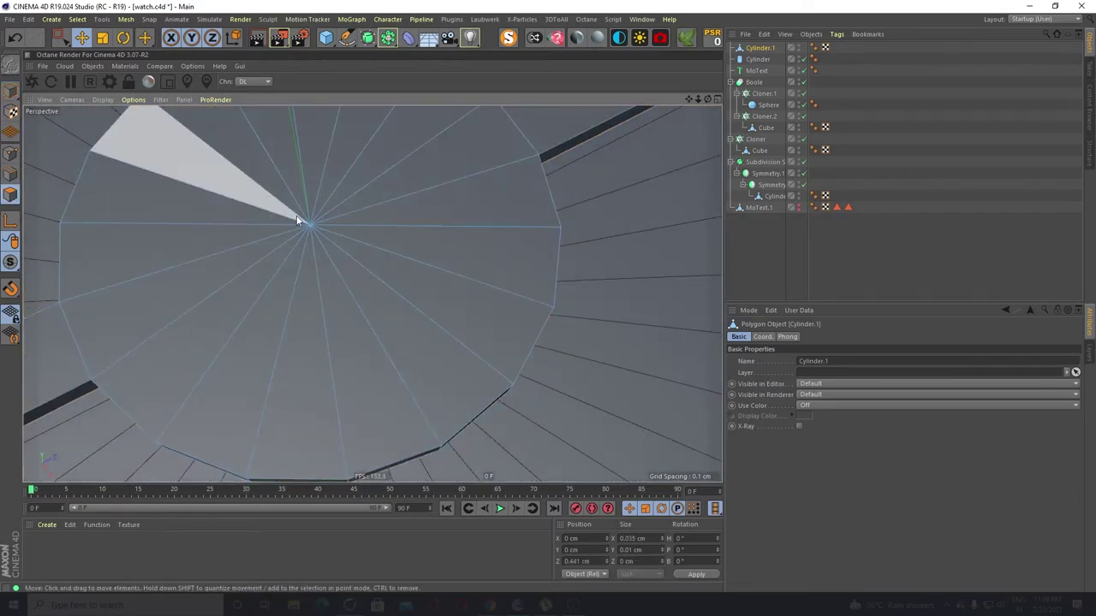
pyautogui.keyDown('ctrl'); pyautogui.click(294, 216); pyautogui.keyUp('ctrl')
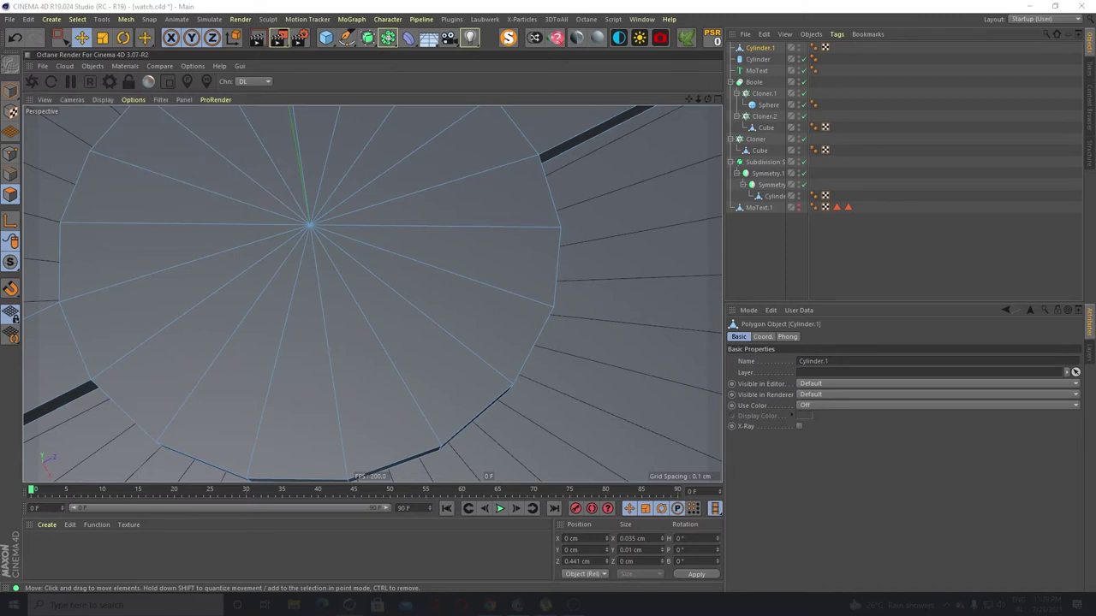
pyautogui.click(124, 324)
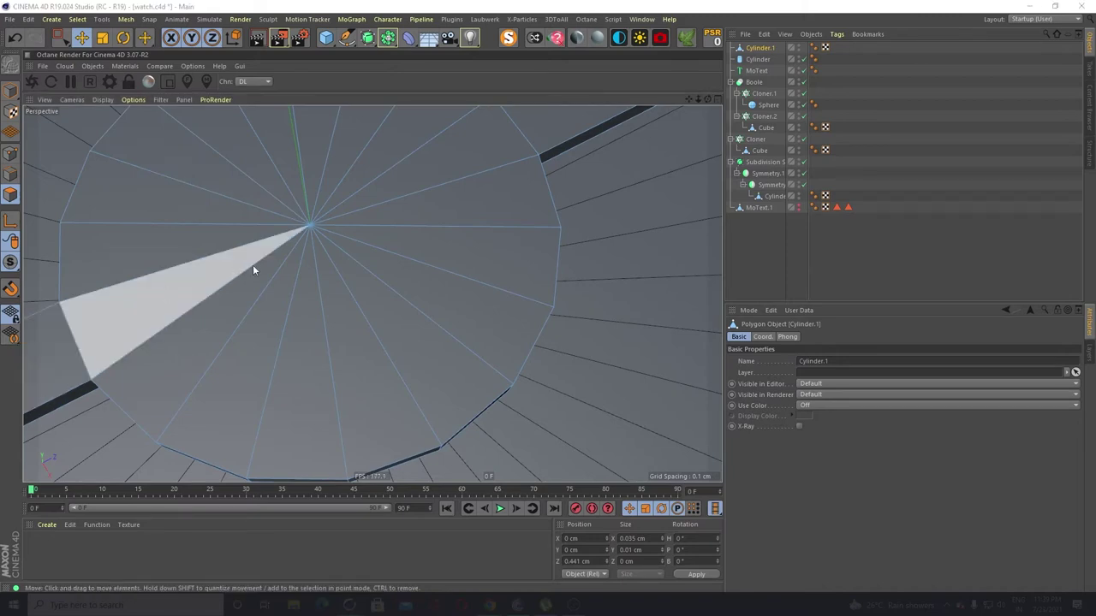
pyautogui.click(294, 253)
pyautogui.keyDown('ctrl'); pyautogui.click(294, 253); pyautogui.keyUp('ctrl')
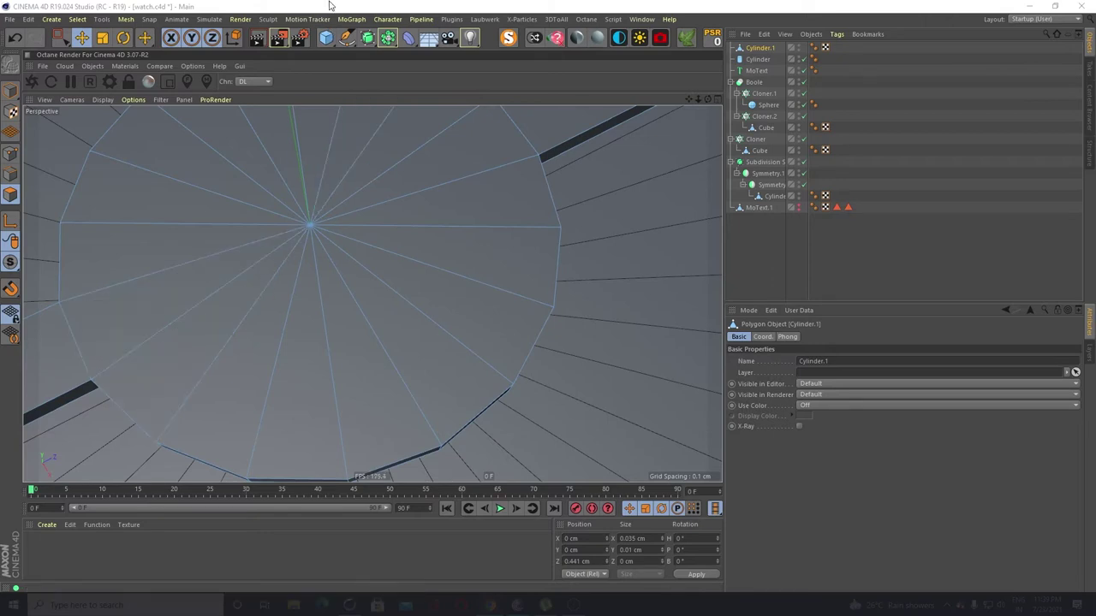
pyautogui.press('m')
pyautogui.press('l')
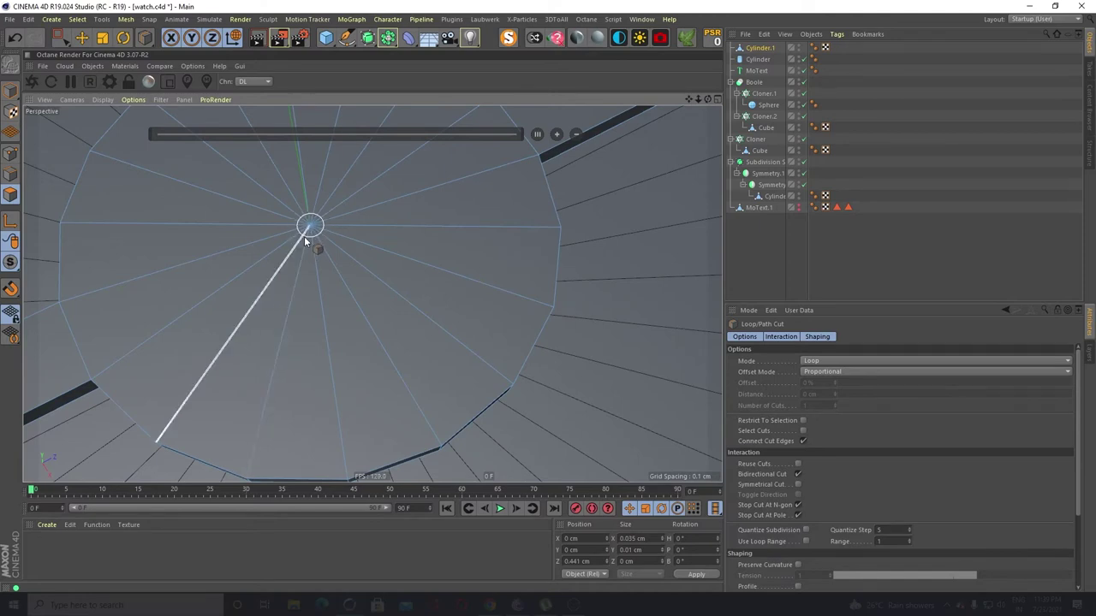
pyautogui.click(309, 242)
pyautogui.scroll(-5, 291, 213)
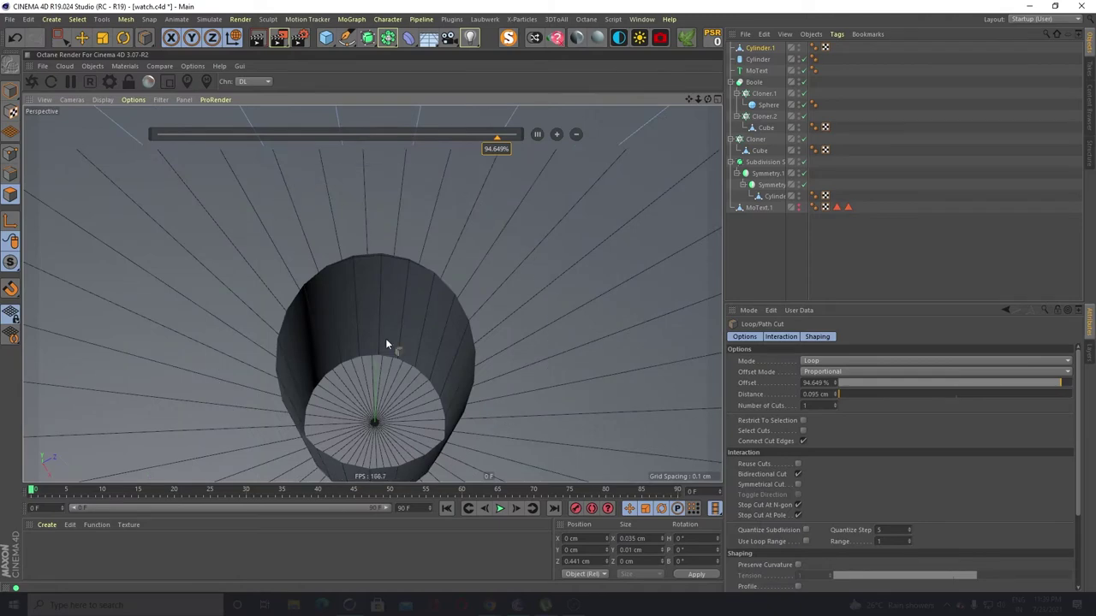
# Delete the small top polygons inside the new loop at the disc's centre to open a hole for the pin
pyautogui.scroll(5, 389, 343)
pyautogui.keyDown('alt'); pyautogui.moveTo(392, 362); pyautogui.dragTo(290, 360); pyautogui.keyUp('alt')
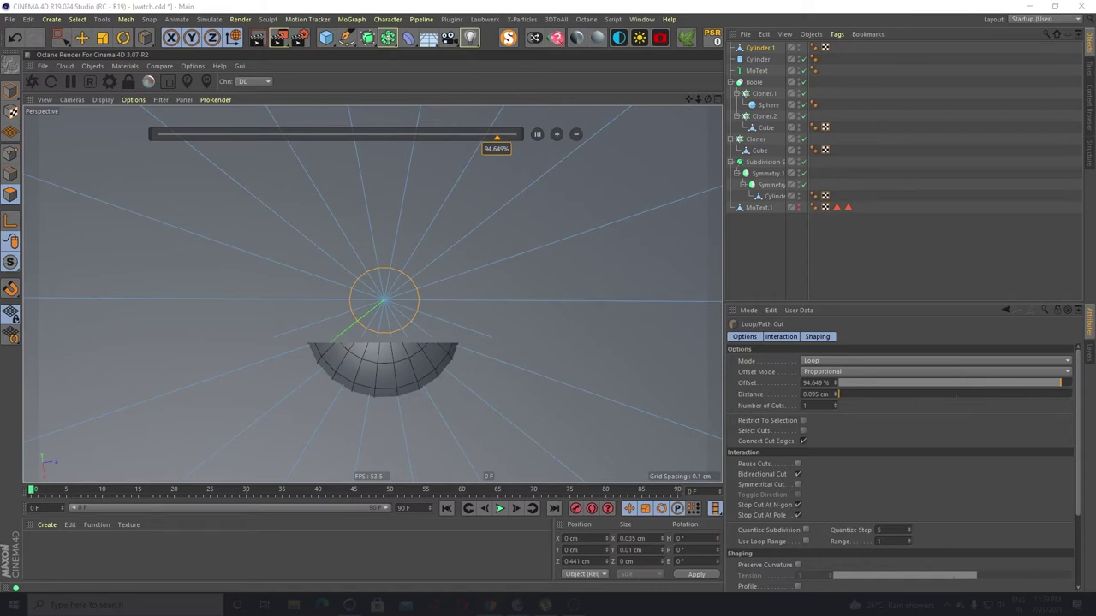
pyautogui.scroll(5, 248, 321)
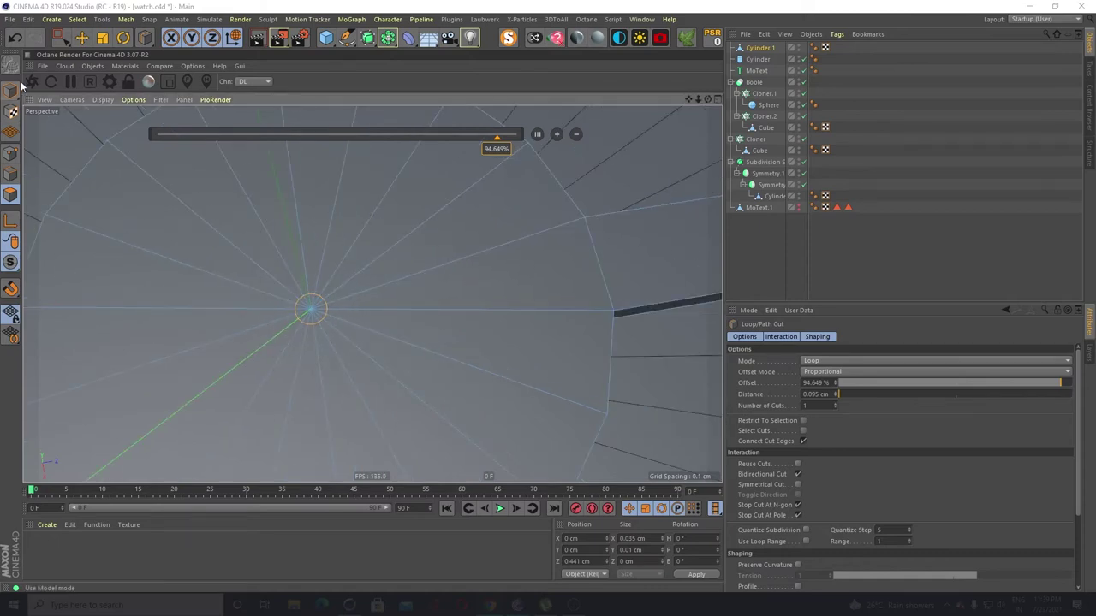
pyautogui.moveTo(69, 38); pyautogui.dragTo(112, 51)
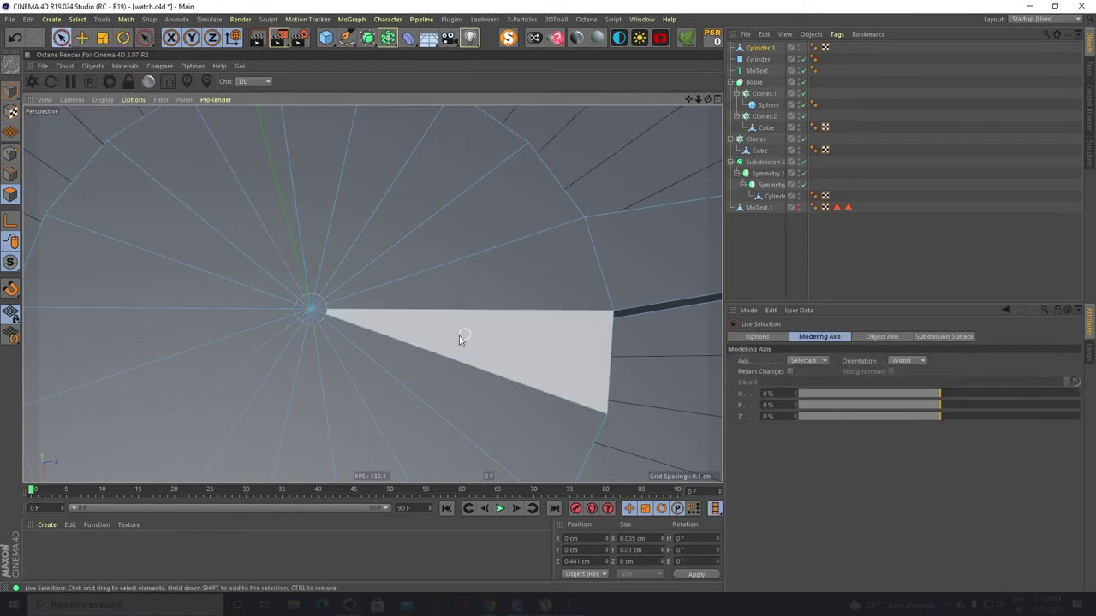
pyautogui.click(312, 310)
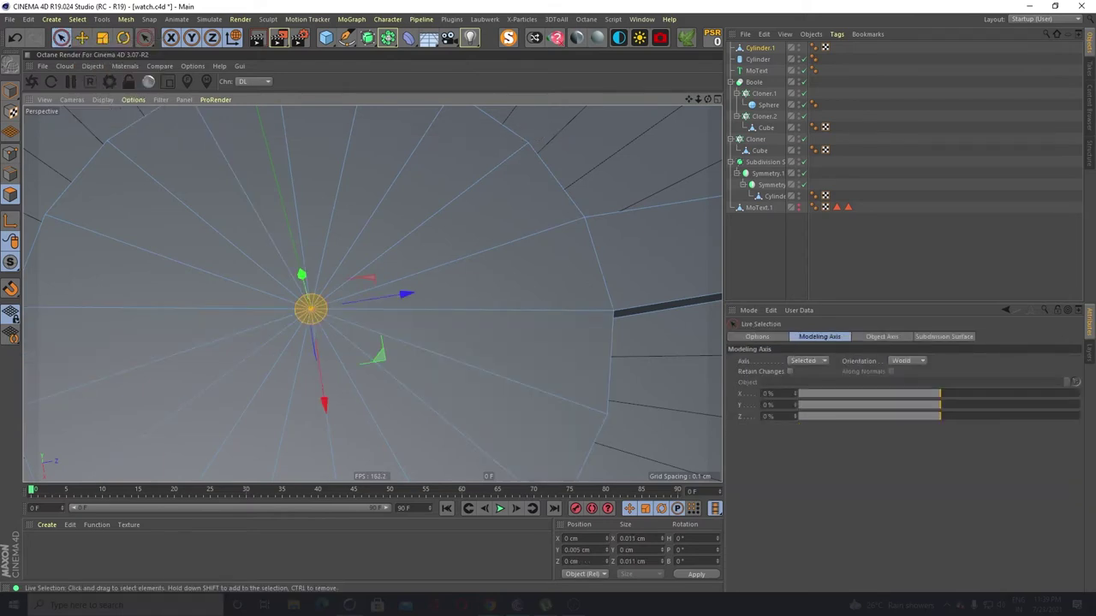
pyautogui.press('Delete')
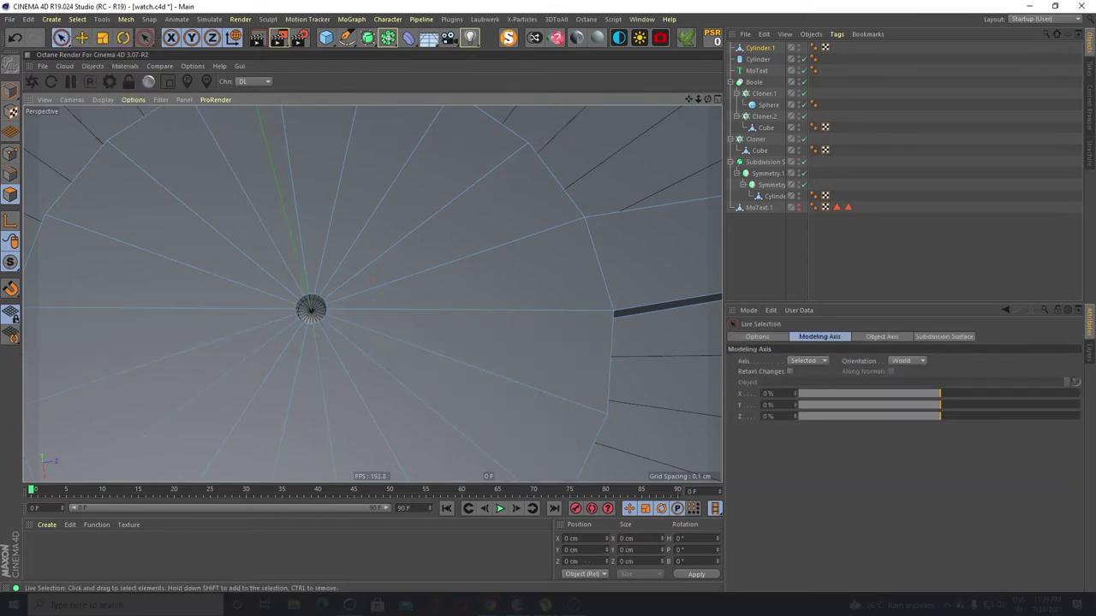
# Move the whole hand along Y to about 0.373 cm so its hole fits on the centre pin
pyautogui.scroll(4, 303, 310)
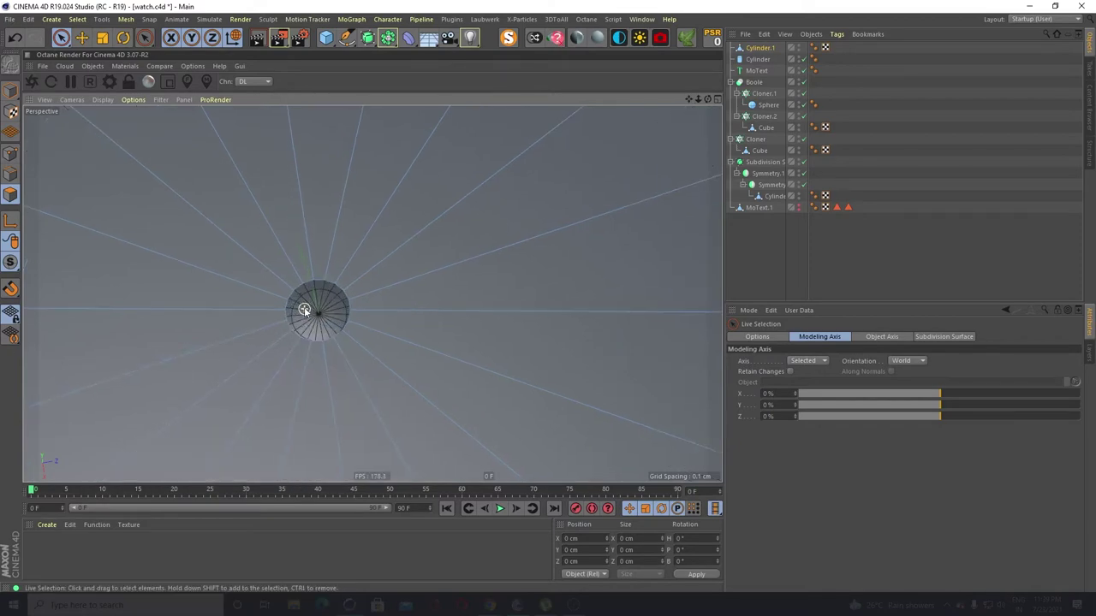
pyautogui.scroll(-4, 303, 310)
pyautogui.keyDown('alt'); pyautogui.moveTo(305, 344); pyautogui.dragTo(286, 245); pyautogui.keyUp('alt')
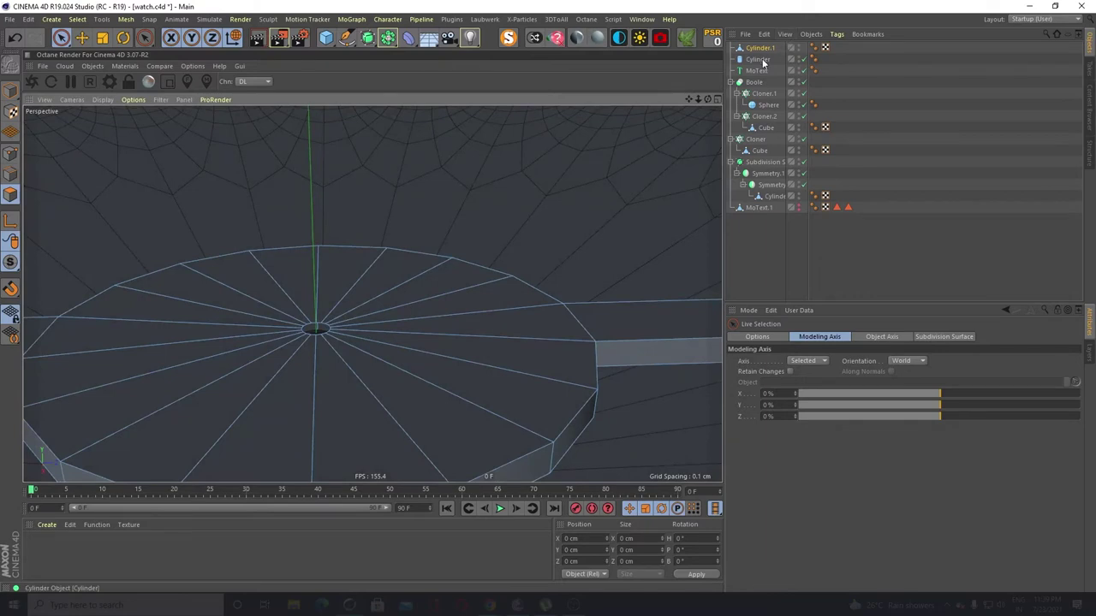
pyautogui.click(82, 37)
pyautogui.click(12, 91)
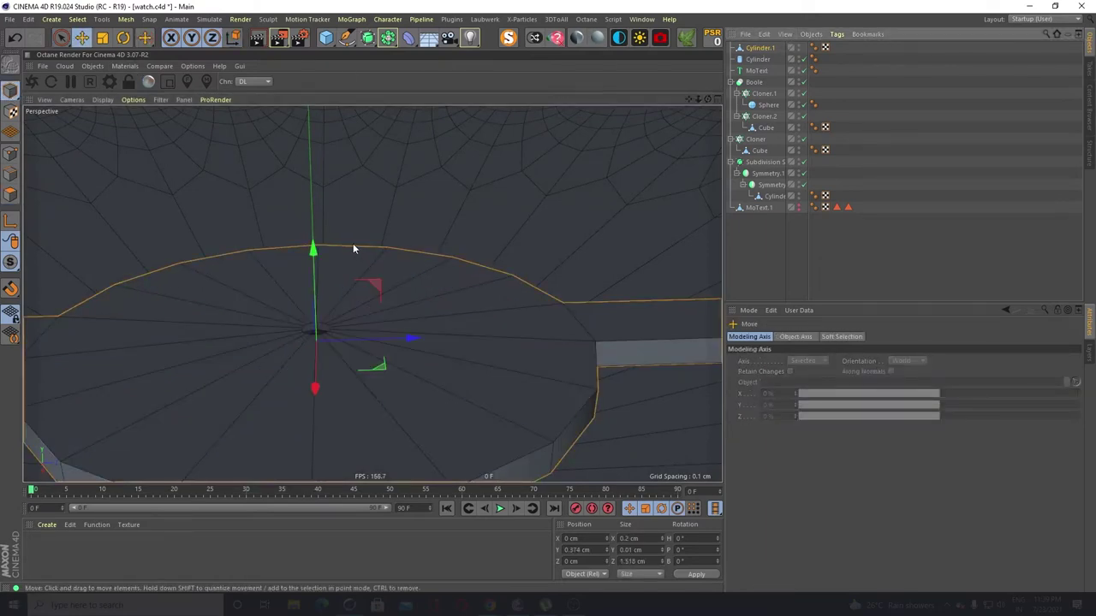
pyautogui.moveTo(315, 255); pyautogui.dragTo(319, 188)
pyautogui.scroll(-6, 333, 234)
pyautogui.moveTo(323, 144); pyautogui.dragTo(327, 142)
pyautogui.scroll(6, 315, 214)
pyautogui.scroll(-6, 319, 292)
pyautogui.keyDown('alt'); pyautogui.moveTo(322, 303); pyautogui.dragTo(367, 423); pyautogui.keyUp('alt')
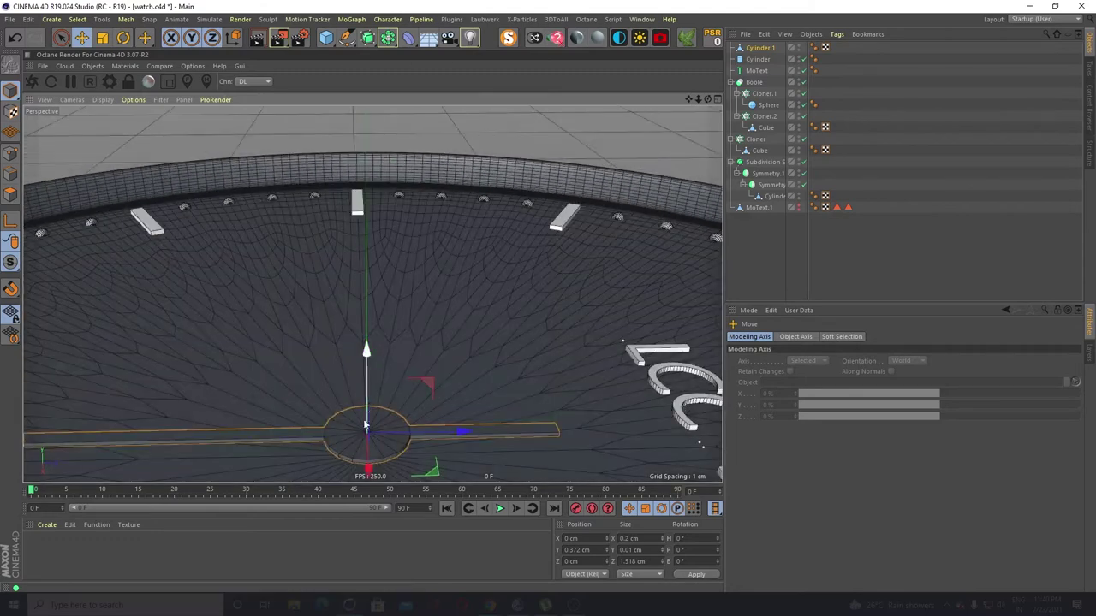
pyautogui.scroll(3, 368, 423)
pyautogui.keyDown('alt'); pyautogui.moveTo(366, 425); pyautogui.dragTo(355, 357, button='middle'); pyautogui.keyUp('alt')
pyautogui.scroll(3, 355, 357)
pyautogui.scroll(3, 355, 364)
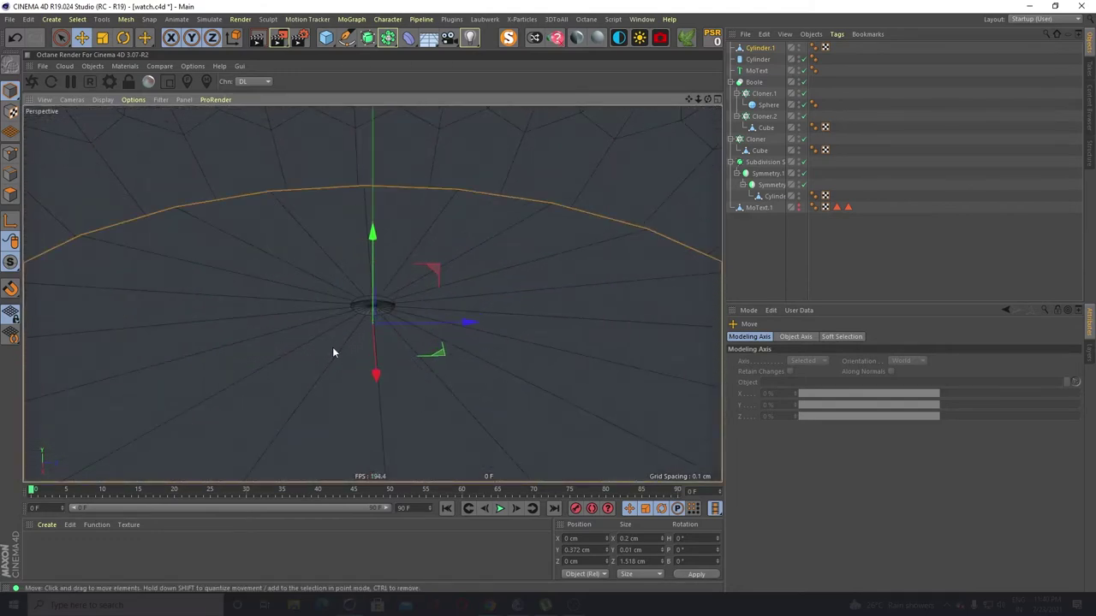
pyautogui.keyDown('alt'); pyautogui.moveTo(334, 351); pyautogui.dragTo(327, 235); pyautogui.keyUp('alt')
pyautogui.scroll(-3, 274, 246)
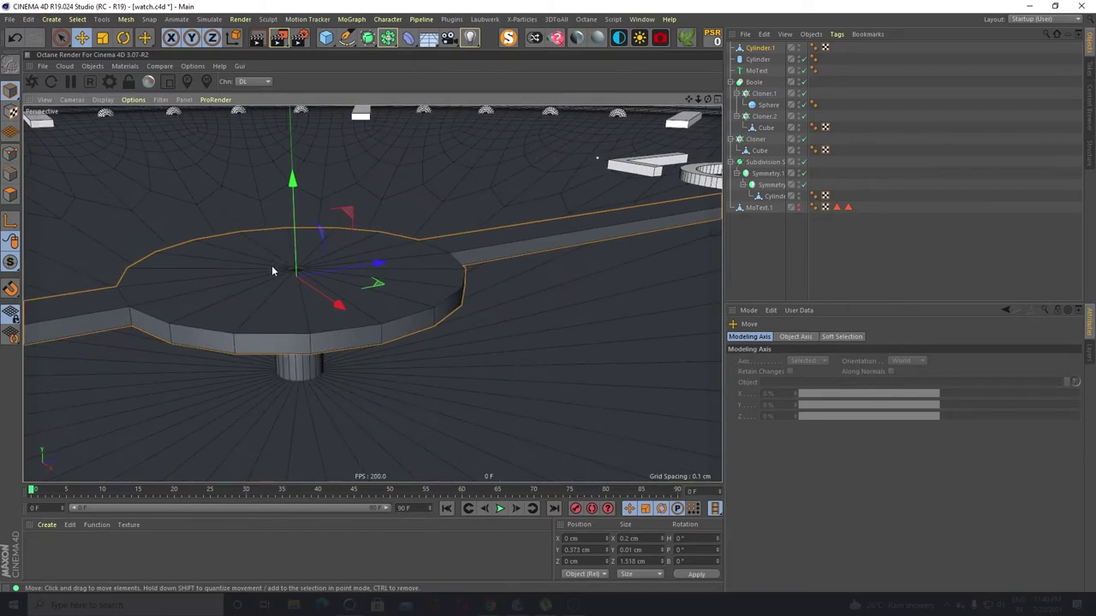
# Reverse the normals of a single wedge polygon on top of the hand's disc
pyautogui.scroll(-8, 233, 370)
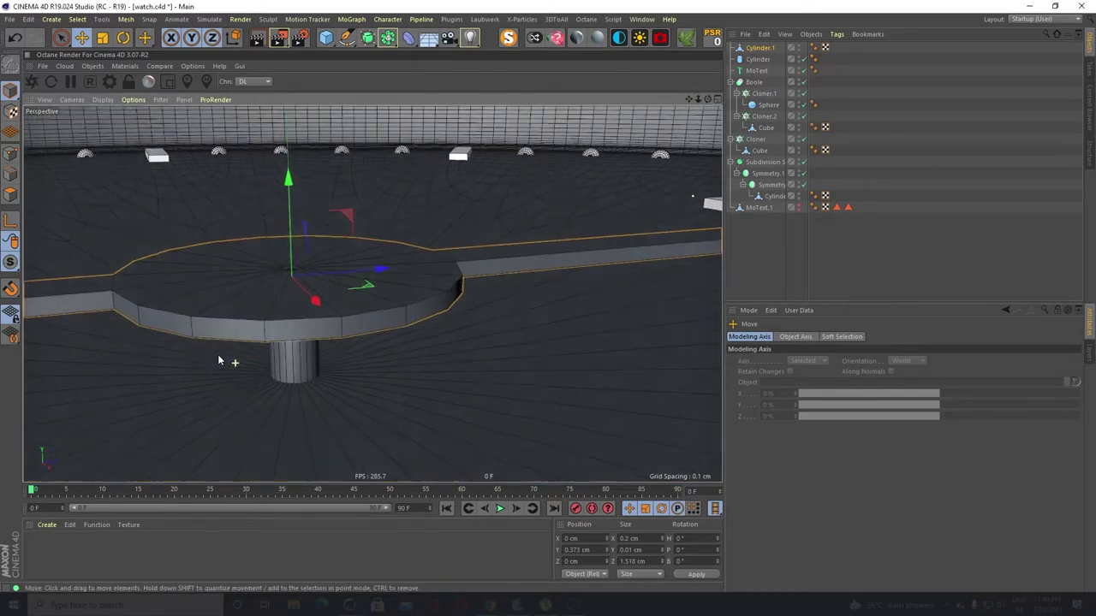
pyautogui.scroll(5, 237, 317)
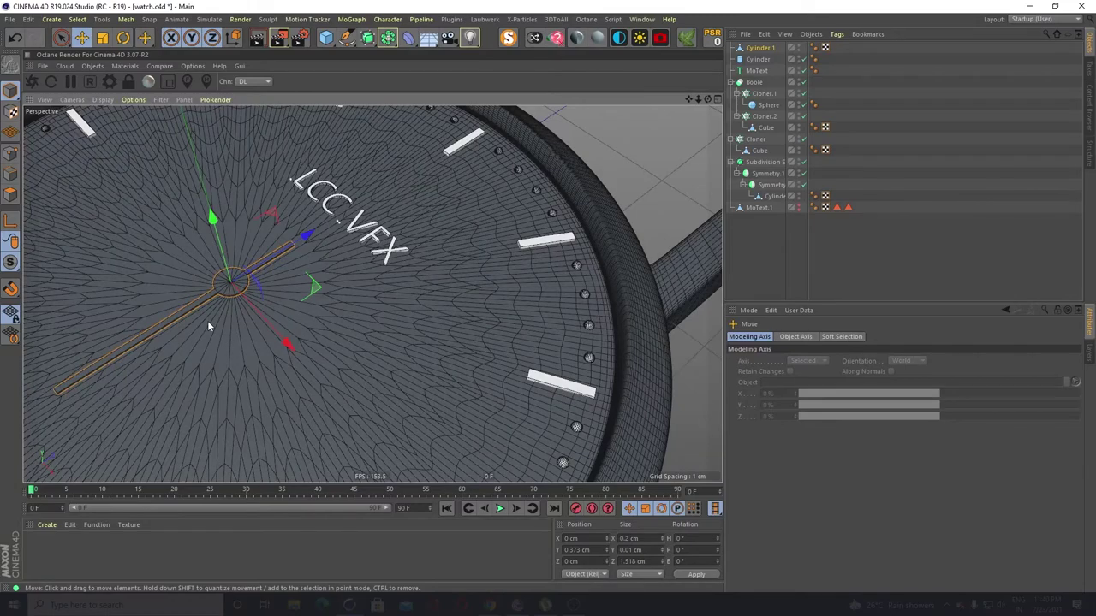
pyautogui.keyDown('alt'); pyautogui.moveTo(207, 326); pyautogui.dragTo(257, 358); pyautogui.keyUp('alt')
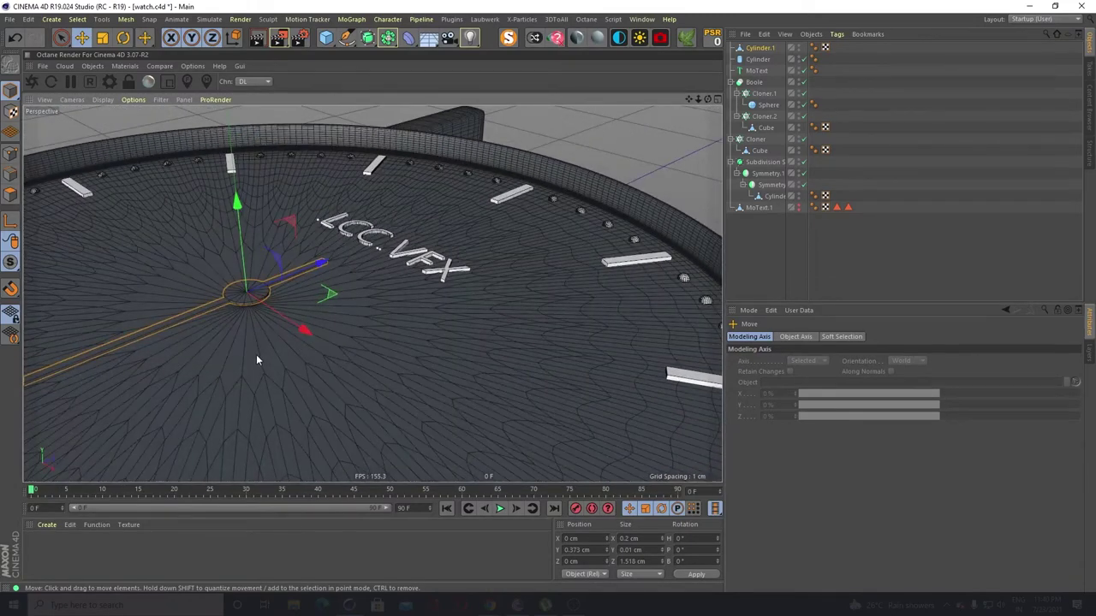
pyautogui.click(233, 331)
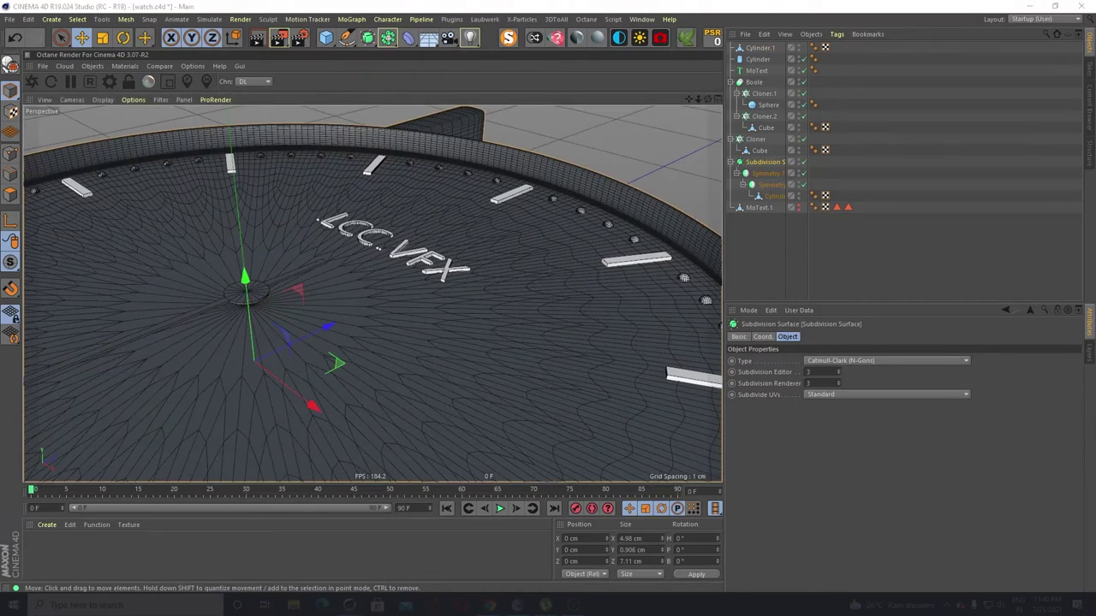
pyautogui.scroll(2, 228, 302)
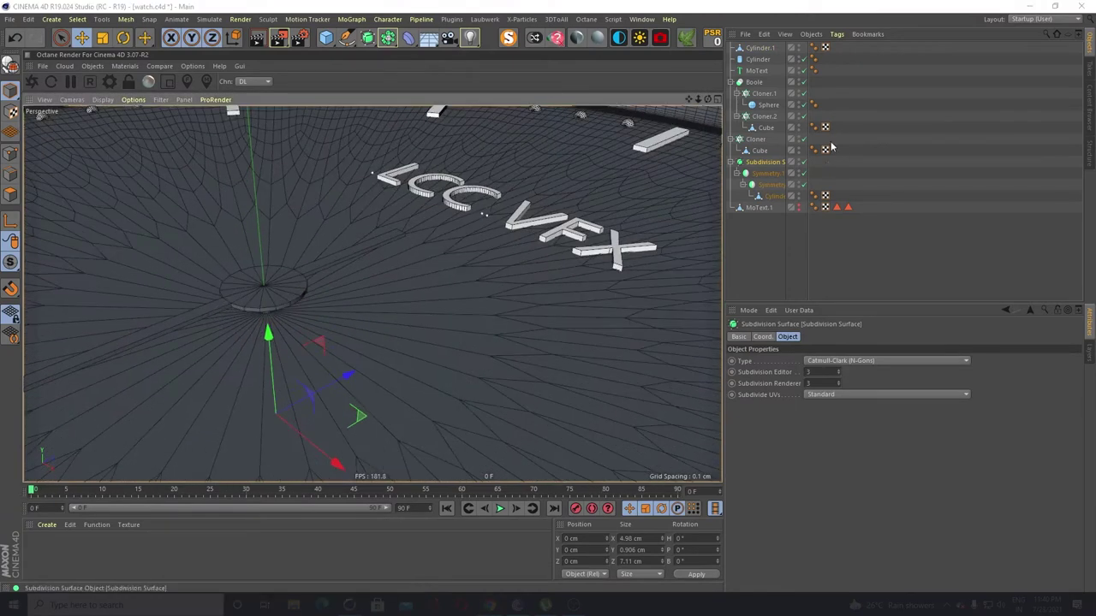
pyautogui.click(252, 311)
pyautogui.rightClick(251, 312)
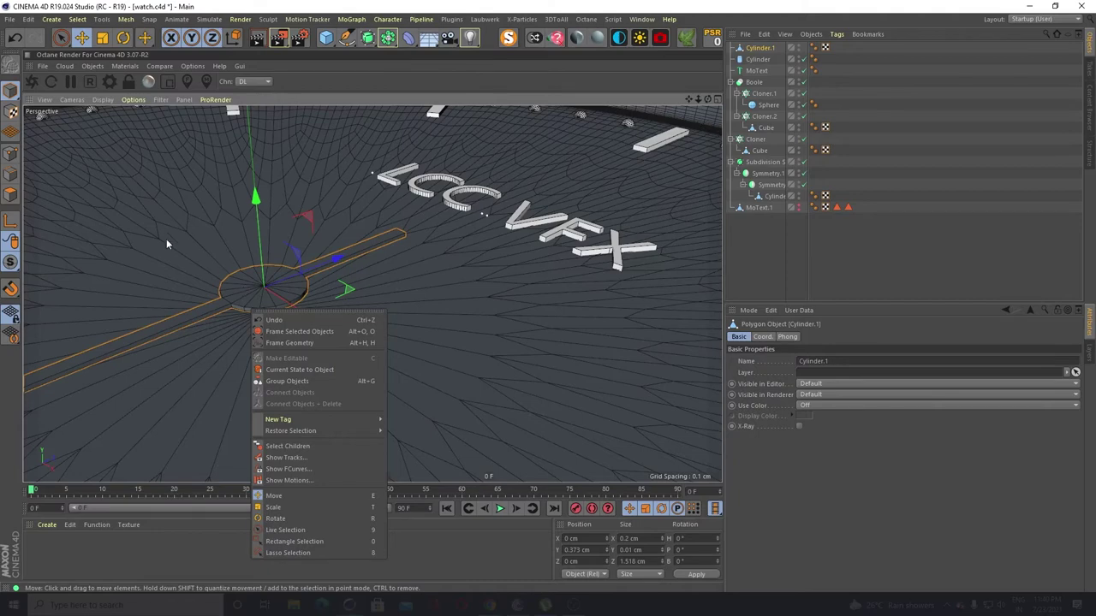
pyautogui.click(10, 205)
pyautogui.click(10, 197)
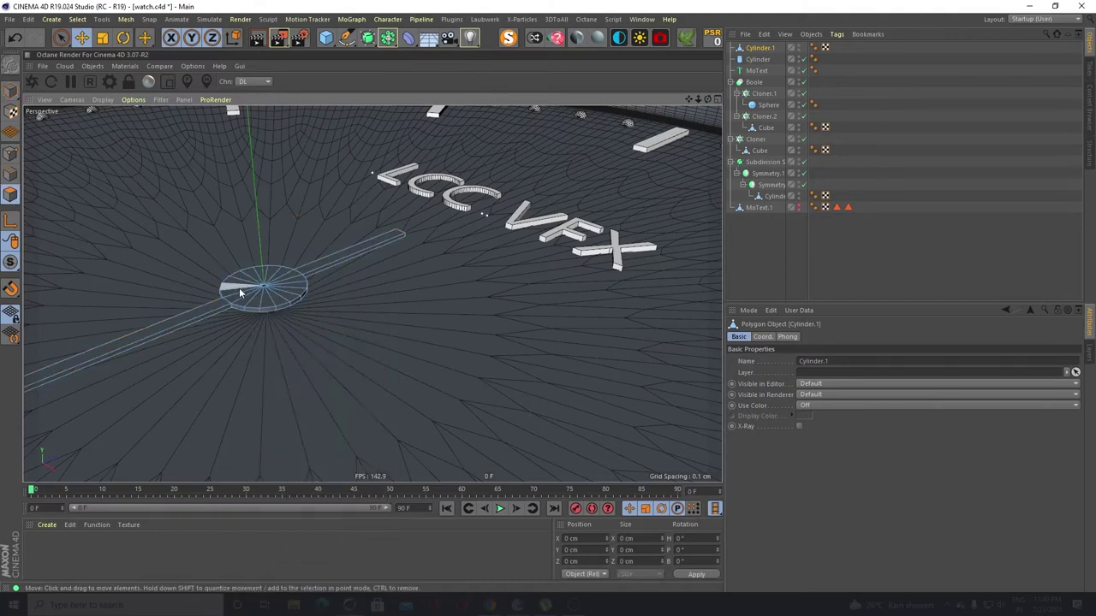
pyautogui.rightClick(241, 294)
pyautogui.click(298, 441)
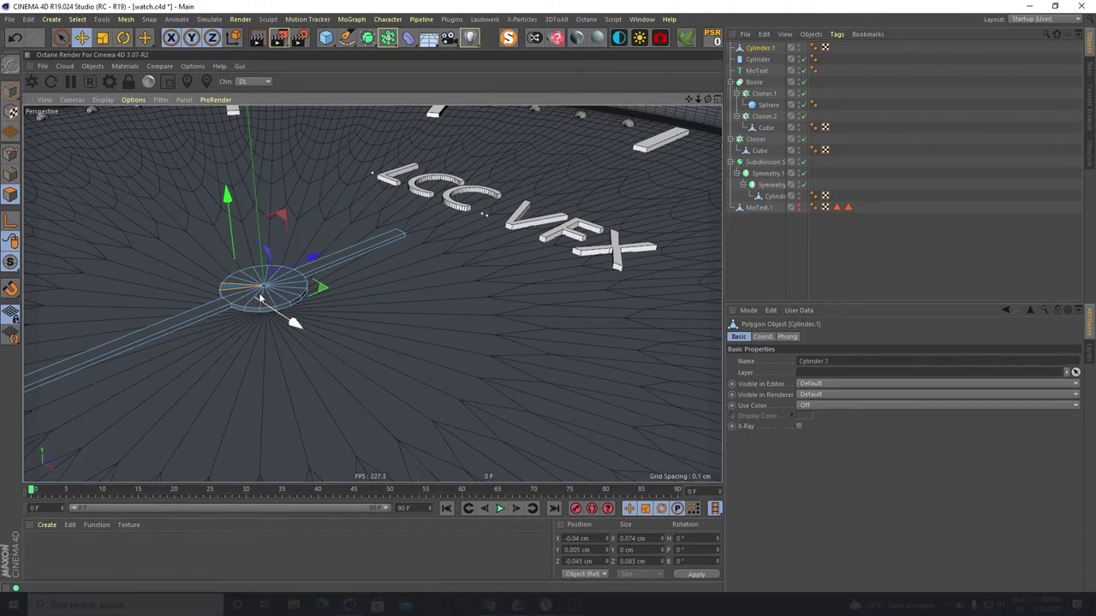
# Select all of the hand's polygons and reverse their normals
pyautogui.hotkey('ctrl', 'a')
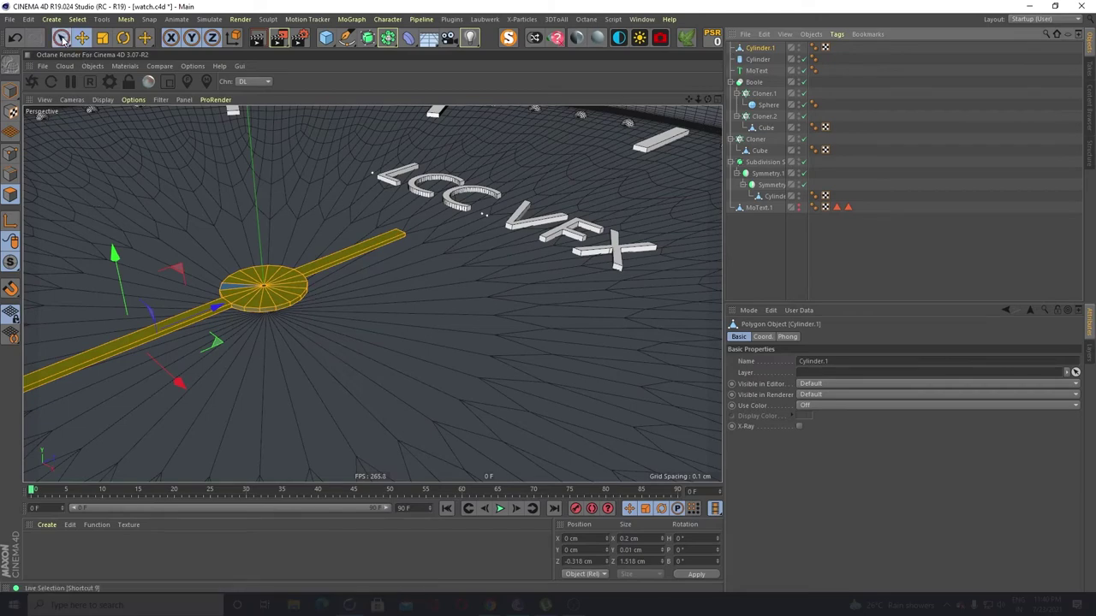
pyautogui.click(60, 37)
pyautogui.click(93, 72)
pyautogui.scroll(-5, 93, 120)
pyautogui.keyDown('alt'); pyautogui.moveTo(289, 263); pyautogui.dragTo(447, 333, button='middle'); pyautogui.keyUp('alt')
pyautogui.moveTo(120, 218); pyautogui.dragTo(423, 344)
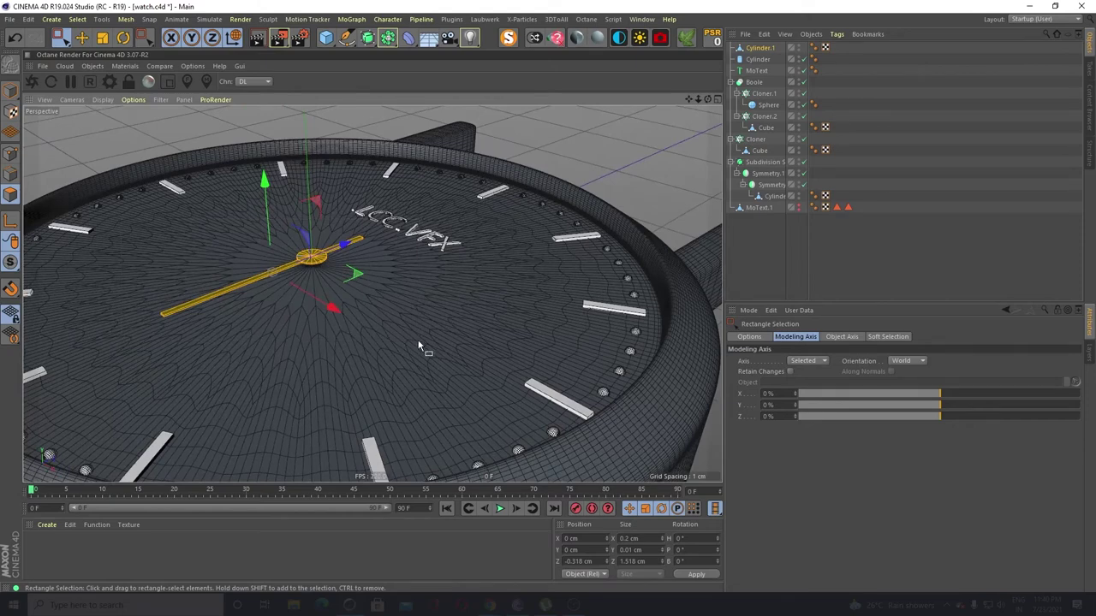
pyautogui.scroll(6, 318, 274)
pyautogui.rightClick(314, 247)
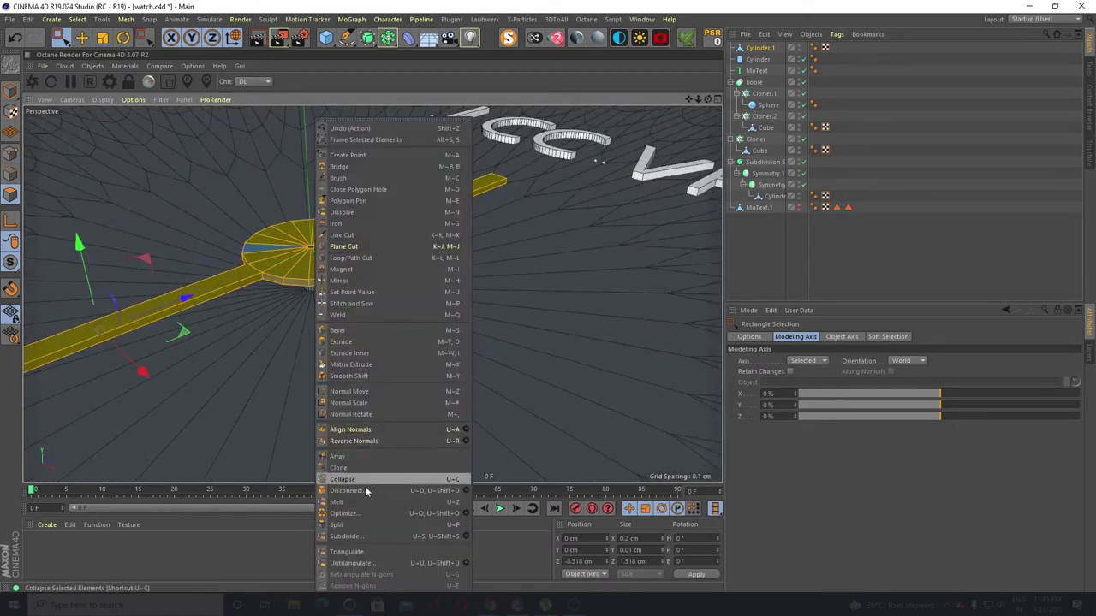
pyautogui.click(357, 442)
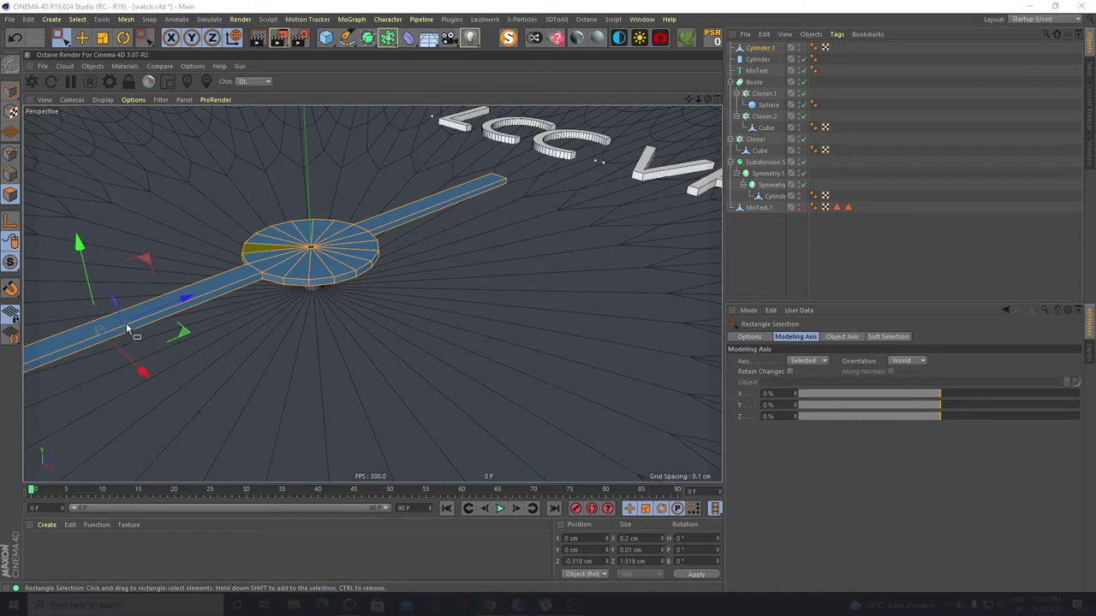
# Reverse the normals of all the hand's polygons back and return to editing the whole object
pyautogui.rightClick(312, 411)
pyautogui.click(374, 446)
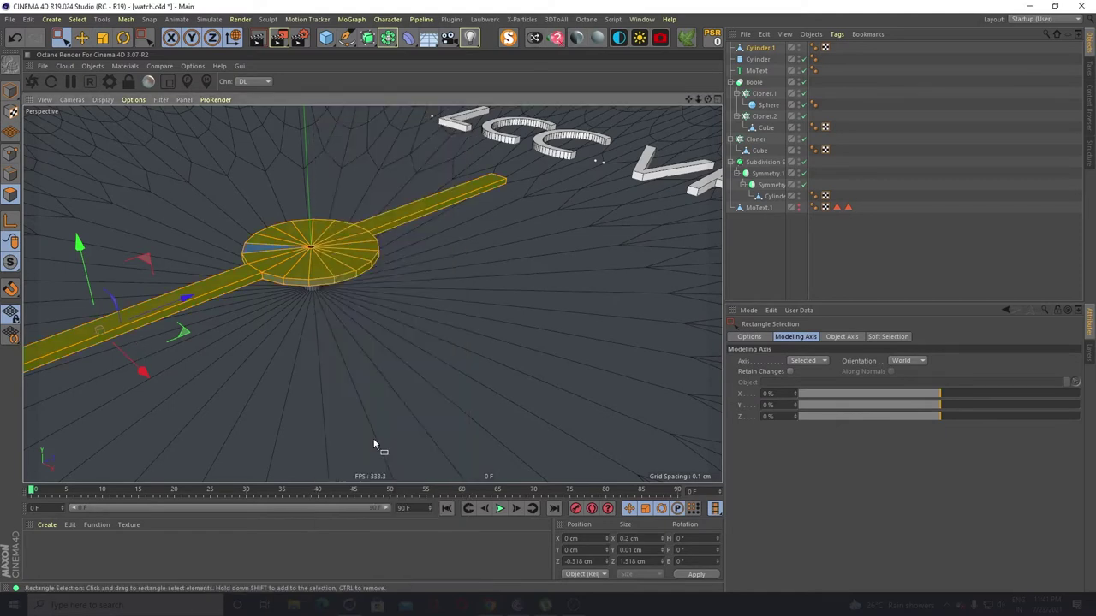
pyautogui.click(10, 90)
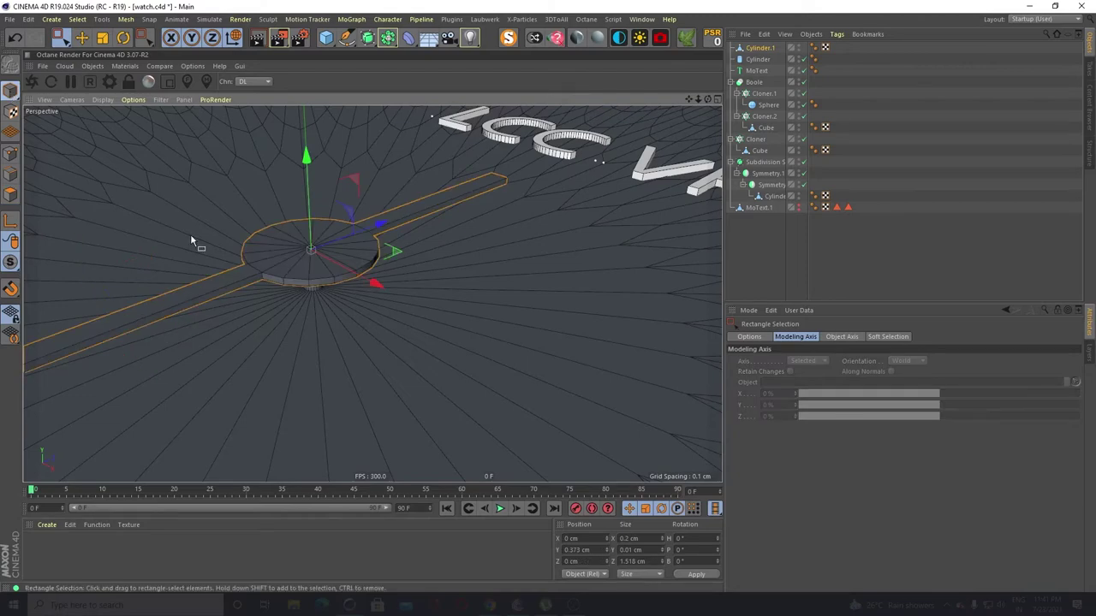
pyautogui.scroll(-5, 201, 190)
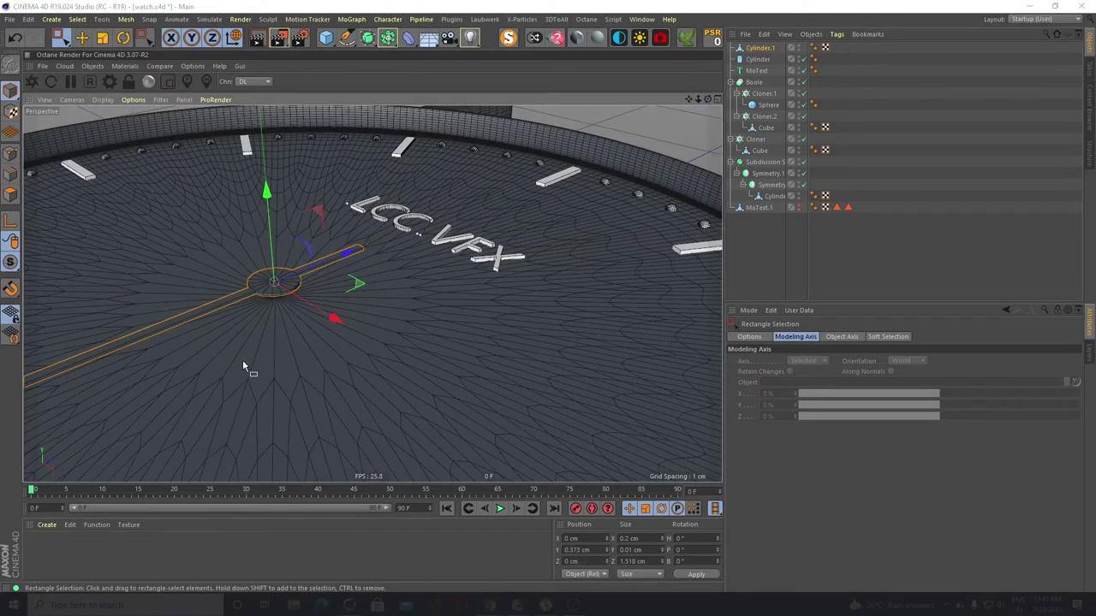
pyautogui.keyDown('alt'); pyautogui.moveTo(279, 318); pyautogui.dragTo(204, 376); pyautogui.keyUp('alt')
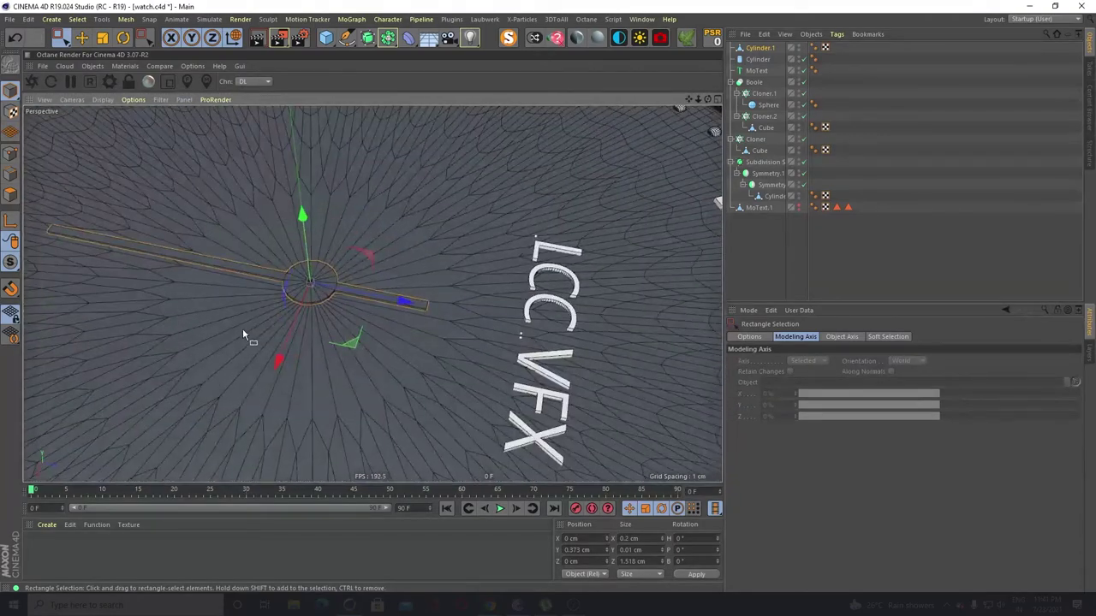
pyautogui.scroll(-5, 243, 334)
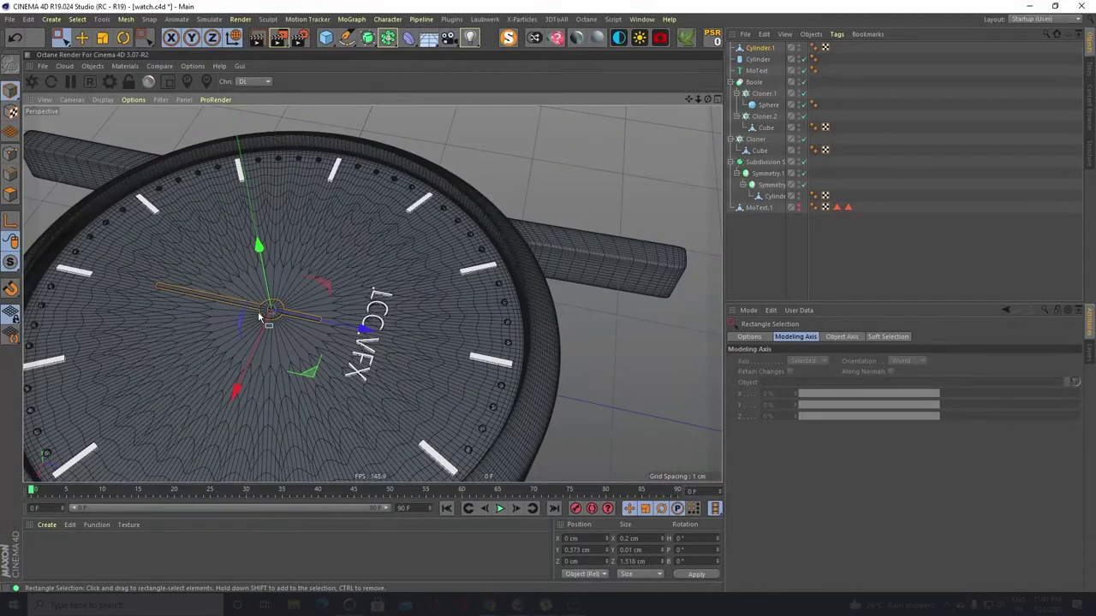
# Lengthen the hand's long arm by moving its end points along Z to about -1.53 cm, and return to editing the whole object
pyautogui.scroll(10, 263, 317)
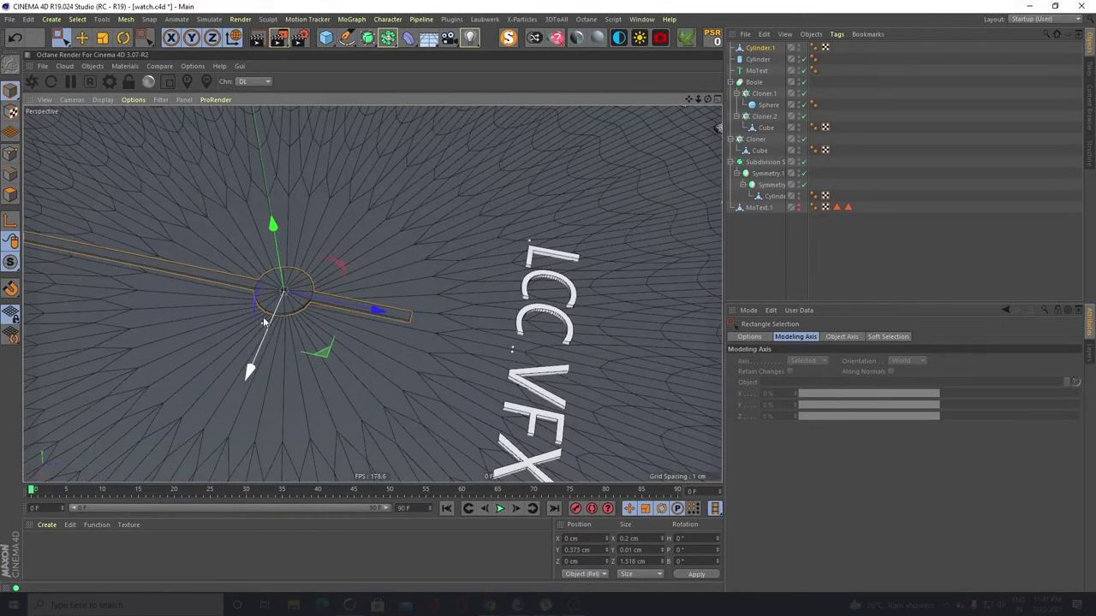
pyautogui.scroll(-6, 268, 315)
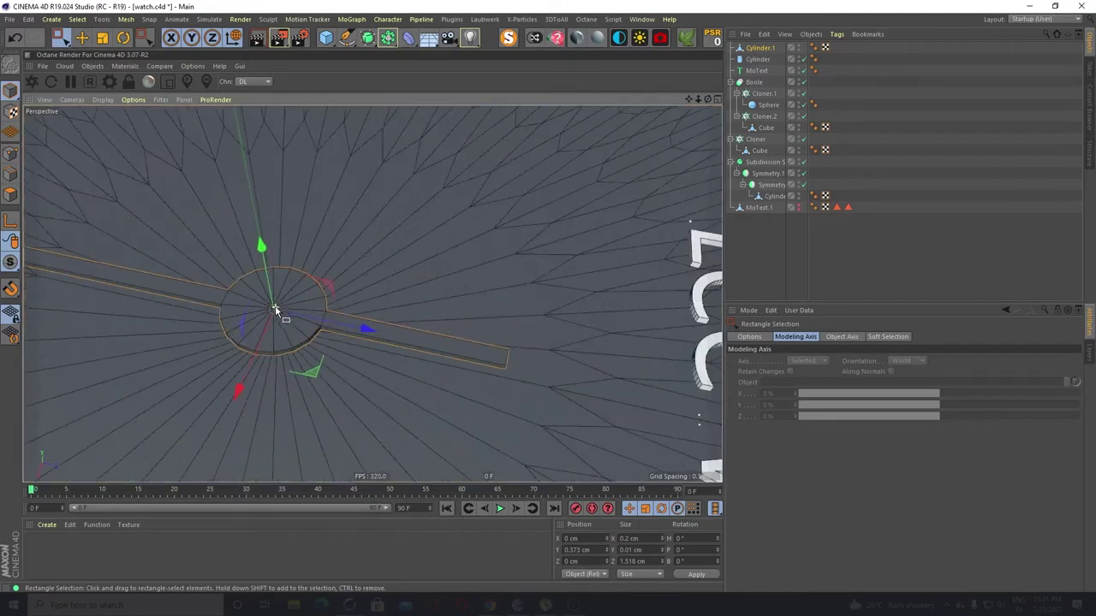
pyautogui.scroll(2, 302, 328)
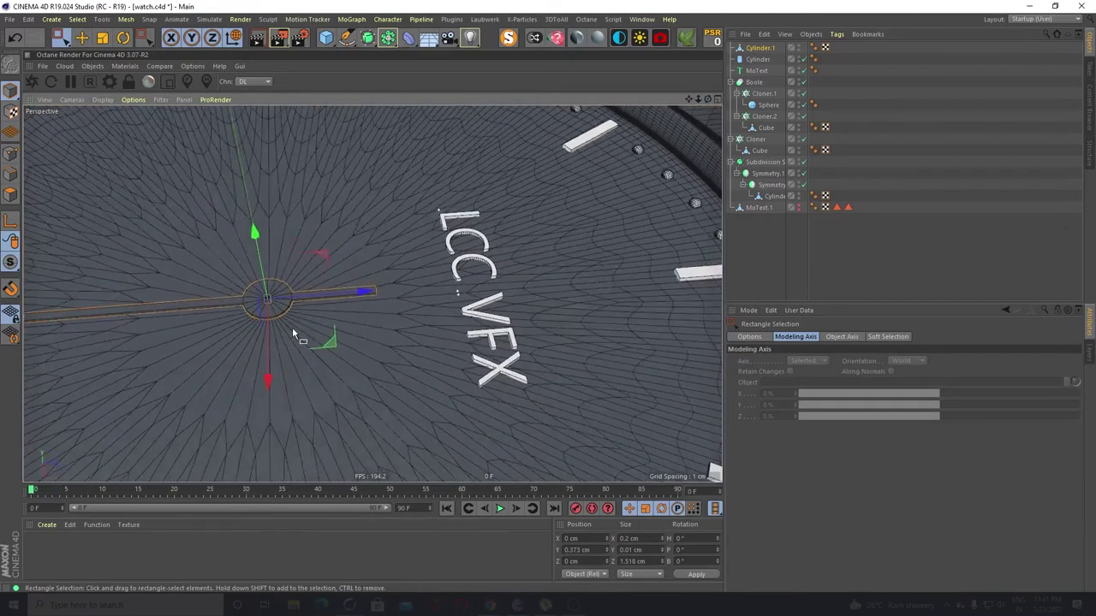
pyautogui.scroll(-5, 196, 286)
pyautogui.keyDown('alt'); pyautogui.moveTo(196, 336); pyautogui.dragTo(373, 336, button='middle'); pyautogui.keyUp('alt')
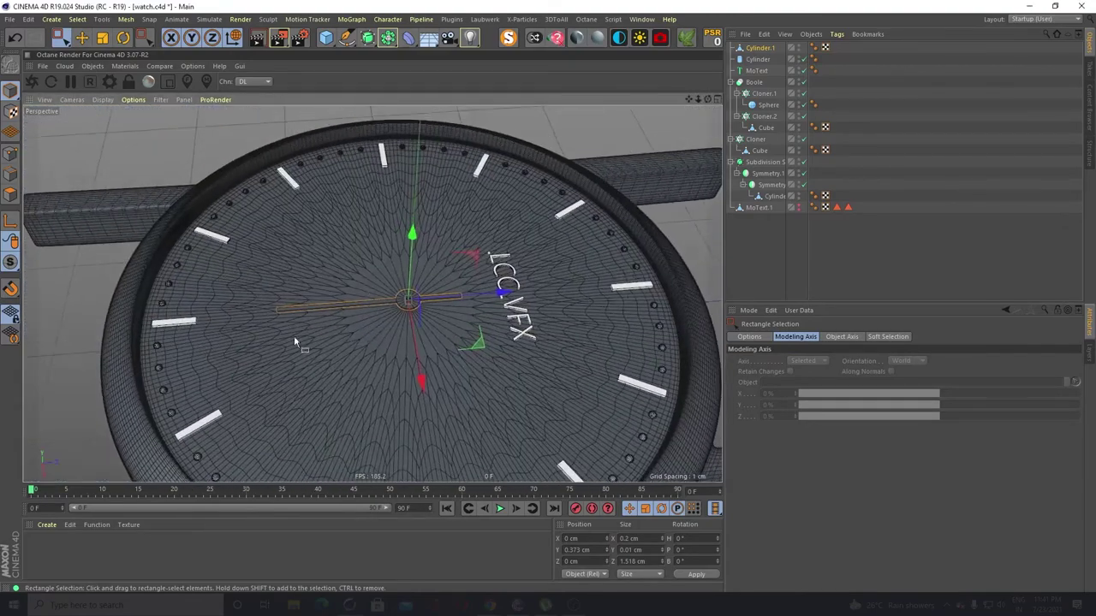
pyautogui.scroll(2, 255, 328)
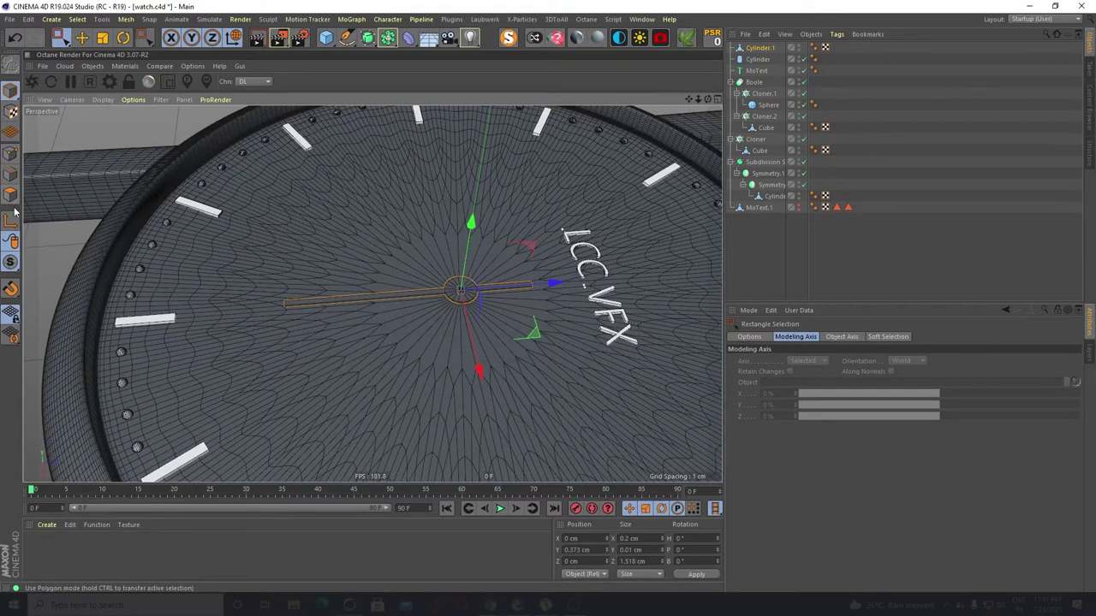
pyautogui.click(10, 155)
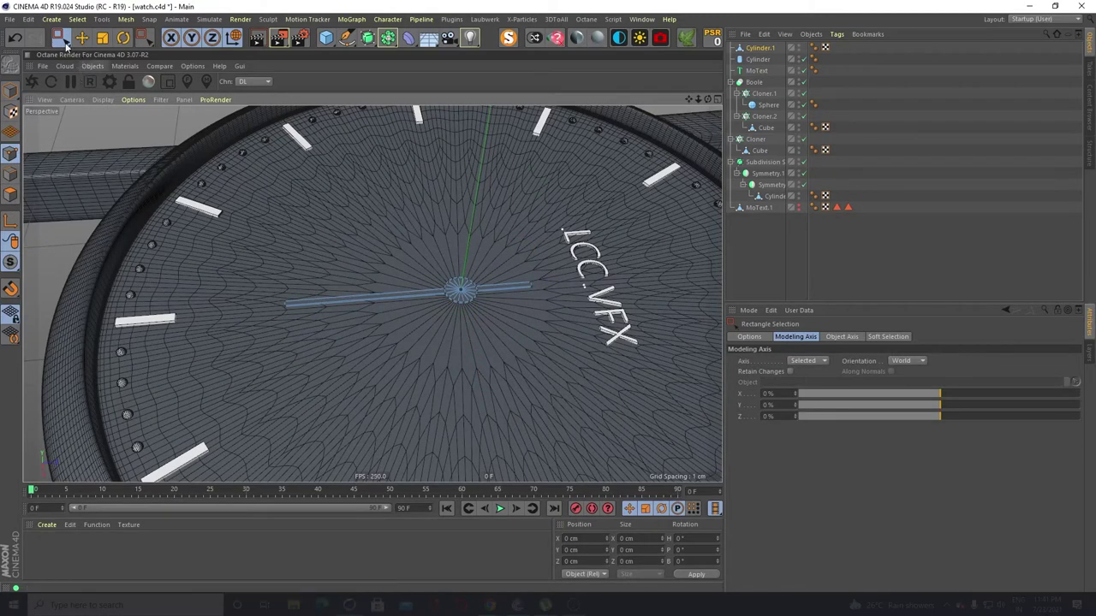
pyautogui.moveTo(252, 273); pyautogui.dragTo(288, 342)
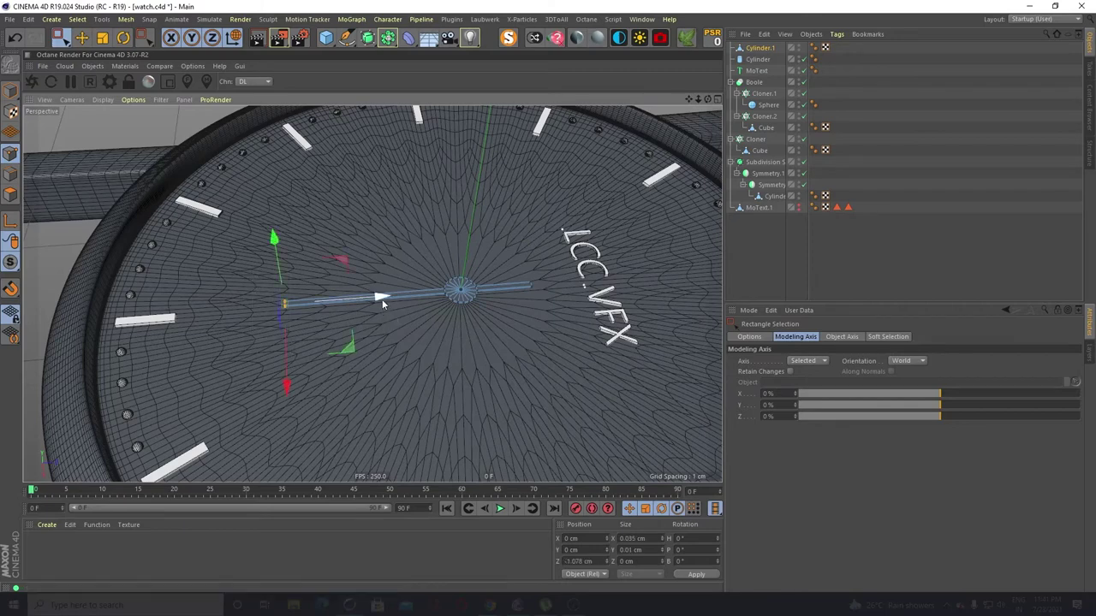
pyautogui.moveTo(382, 301); pyautogui.dragTo(306, 305)
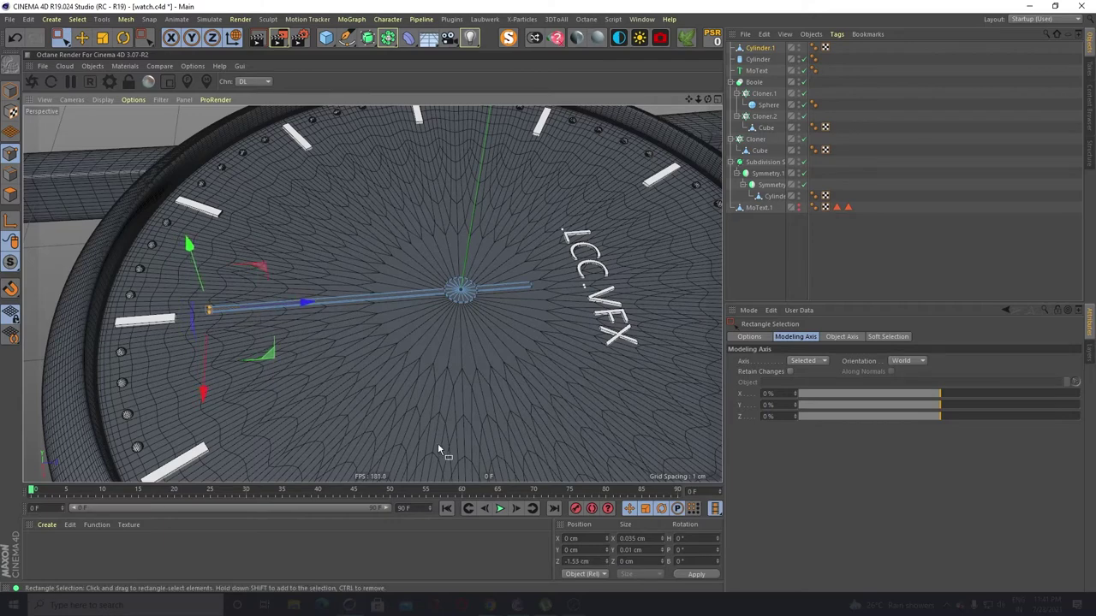
pyautogui.click(11, 91)
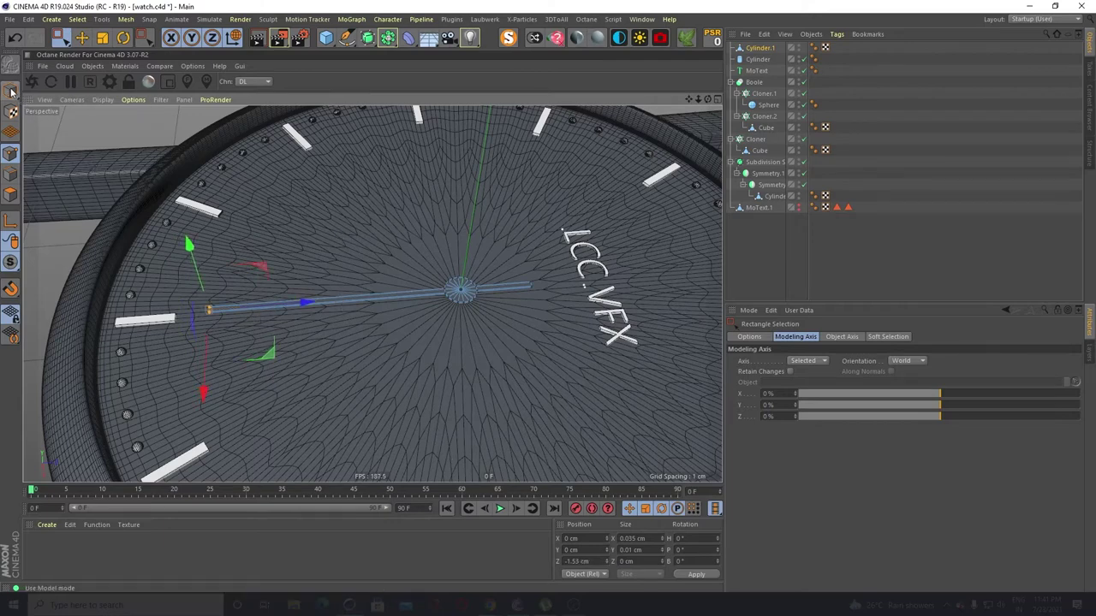
# Lower the whole hand slightly on the centre pin, moving it along Y to about 0.368 cm
pyautogui.scroll(10, 381, 281)
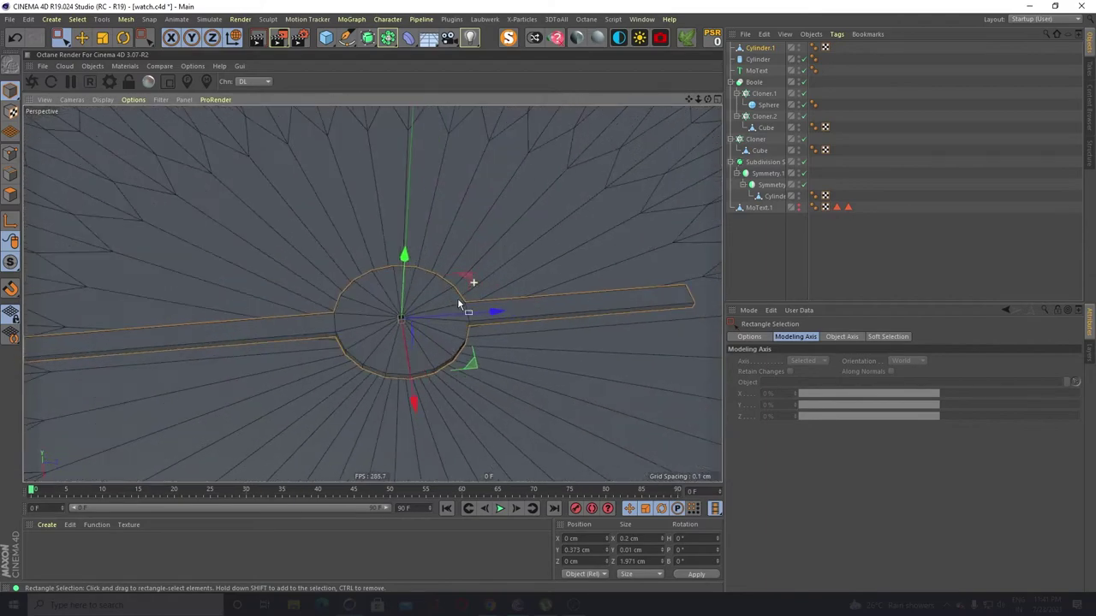
pyautogui.keyDown('alt'); pyautogui.moveTo(374, 382); pyautogui.dragTo(369, 317); pyautogui.keyUp('alt')
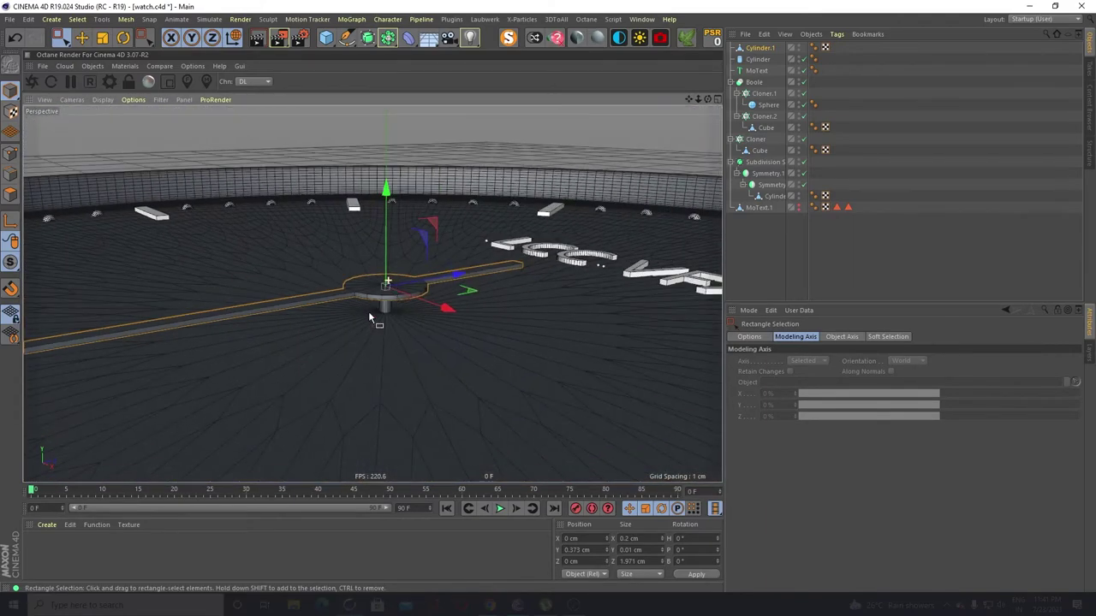
pyautogui.scroll(3, 373, 298)
pyautogui.keyDown('alt'); pyautogui.moveTo(373, 295); pyautogui.dragTo(390, 316, button='middle'); pyautogui.keyUp('alt')
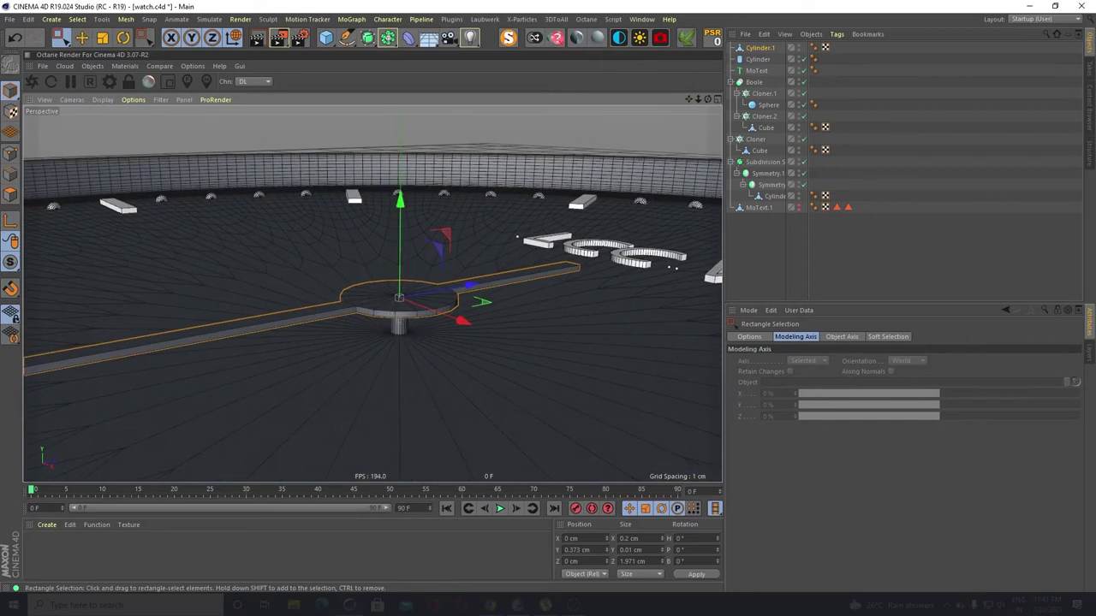
pyautogui.click(758, 58)
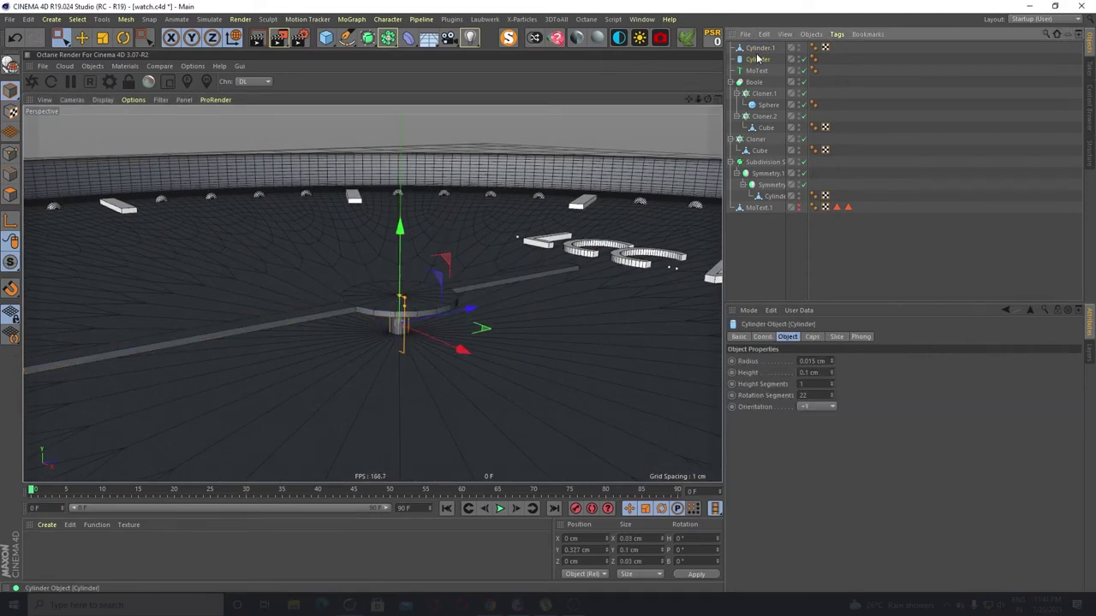
pyautogui.click(759, 49)
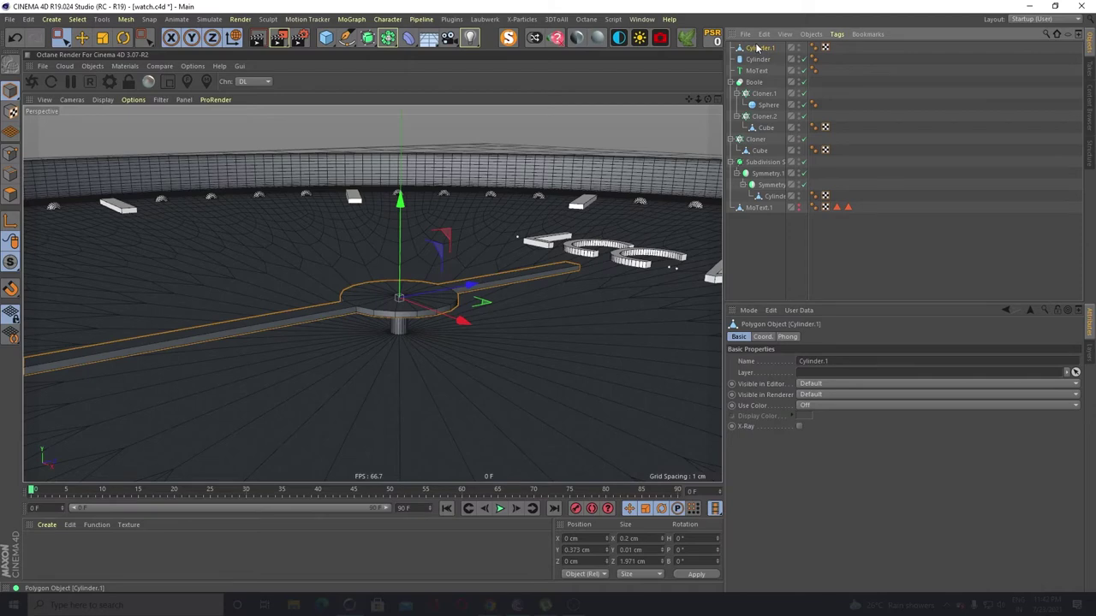
pyautogui.scroll(3, 582, 183)
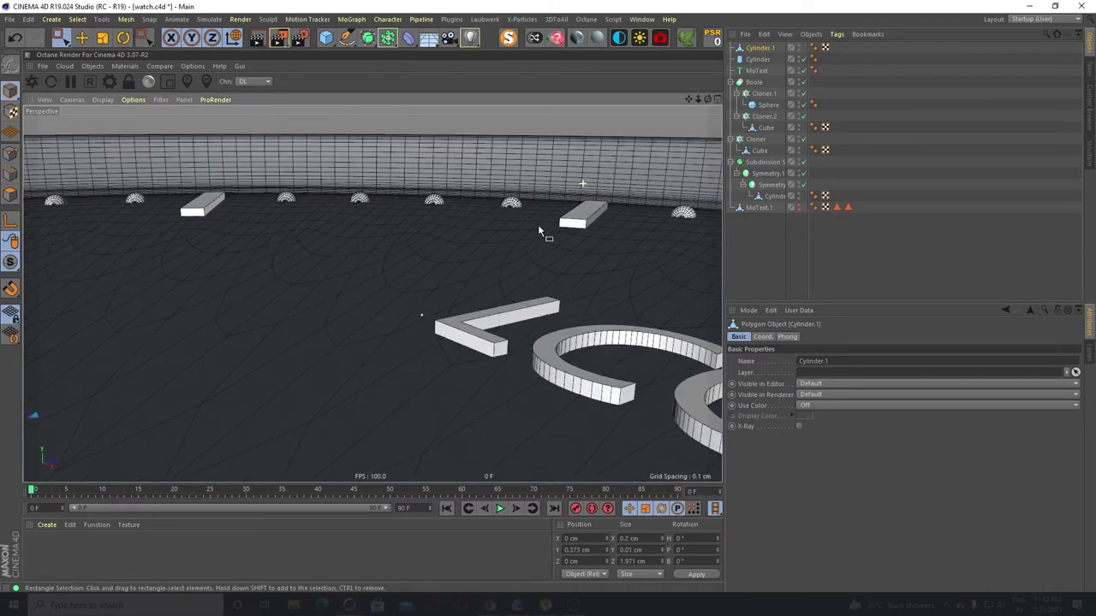
pyautogui.scroll(-3, 523, 225)
pyautogui.keyDown('alt'); pyautogui.moveTo(358, 431); pyautogui.dragTo(338, 434); pyautogui.keyUp('alt')
pyautogui.scroll(6, 340, 364)
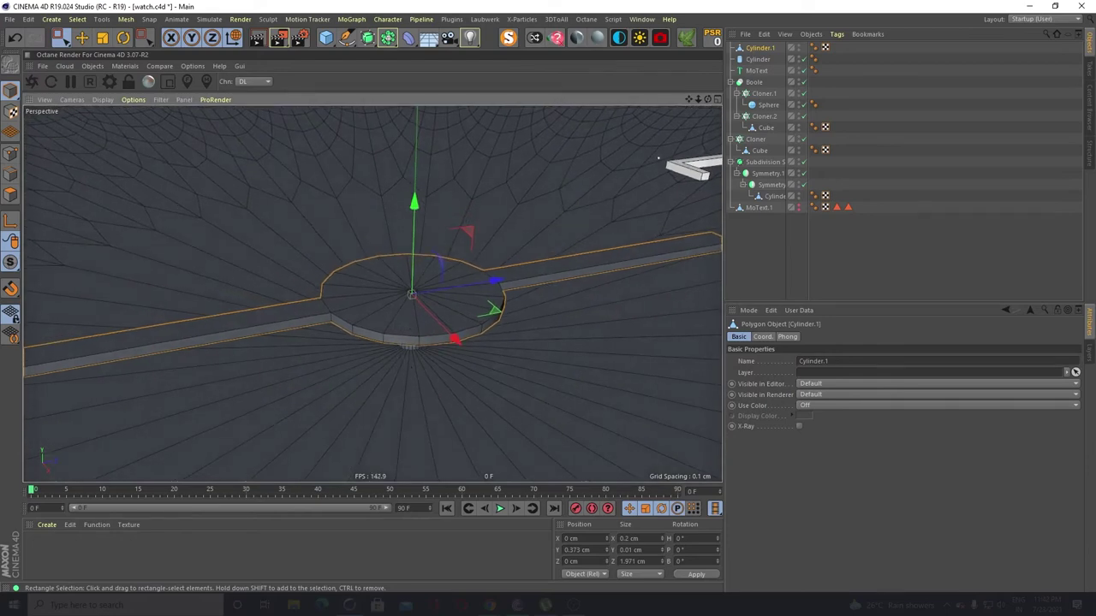
pyautogui.keyDown('alt'); pyautogui.moveTo(151, 294); pyautogui.dragTo(179, 342); pyautogui.keyUp('alt')
pyautogui.scroll(5, 409, 351)
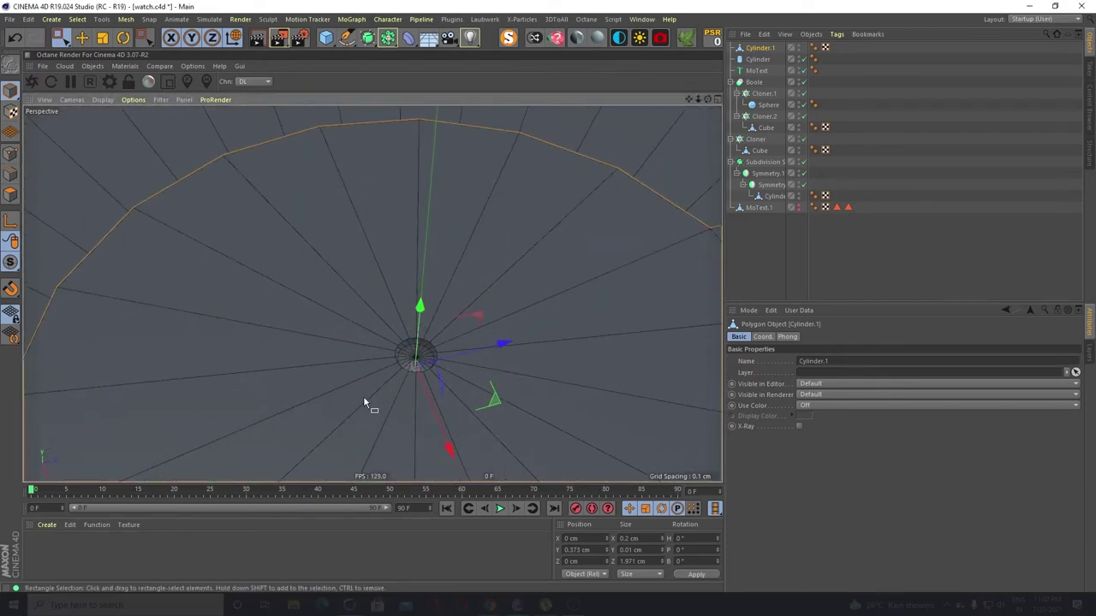
pyautogui.keyDown('alt'); pyautogui.moveTo(363, 395); pyautogui.dragTo(422, 328); pyautogui.keyUp('alt')
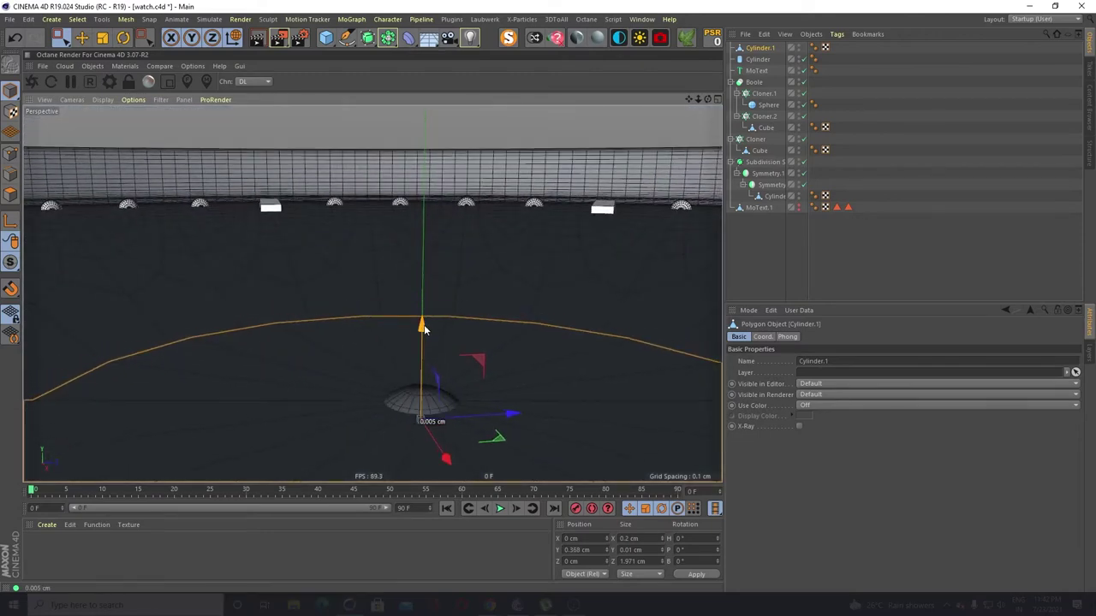
# Add a loop cut to the hand's disc close around the centre hole, at about 89.97% offset
pyautogui.keyDown('alt'); pyautogui.moveTo(326, 370); pyautogui.dragTo(334, 303); pyautogui.keyUp('alt')
pyautogui.scroll(3, 301, 236)
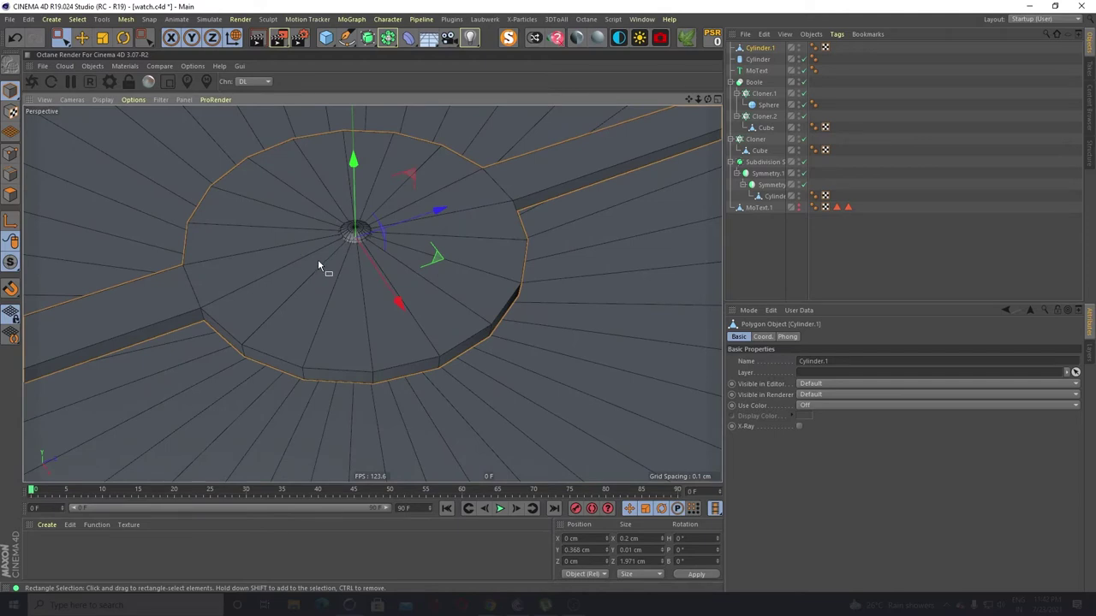
pyautogui.click(10, 194)
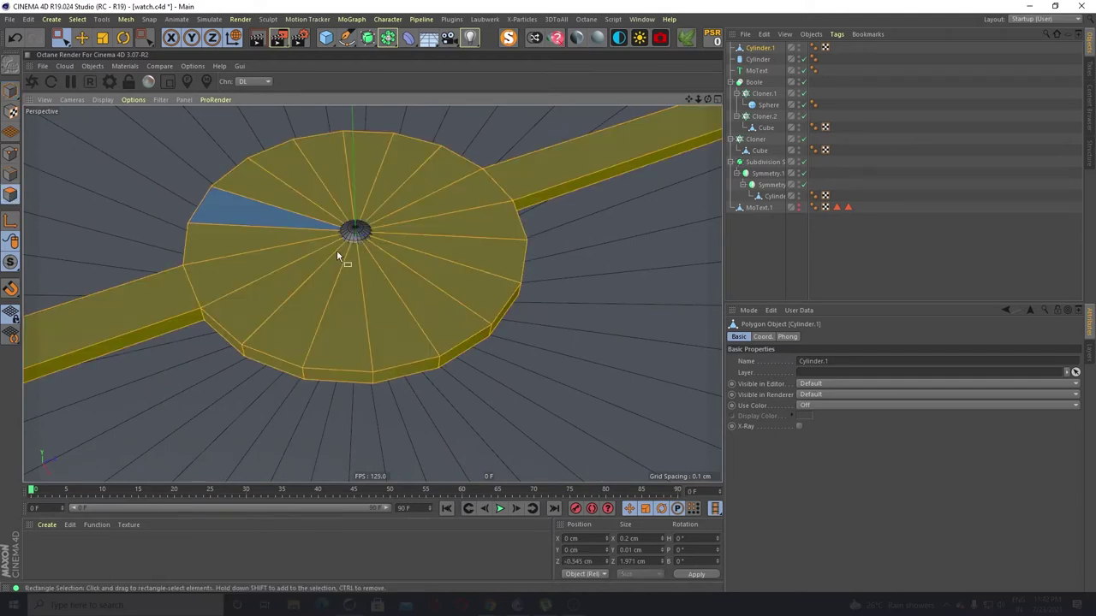
pyautogui.press('m')
pyautogui.press('l')
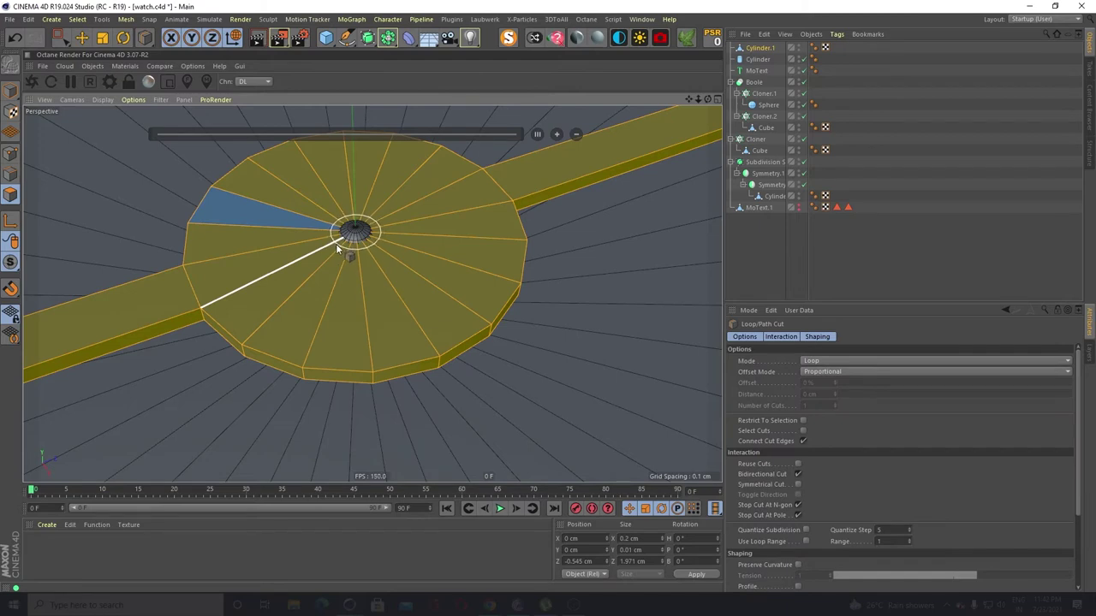
pyautogui.click(338, 248)
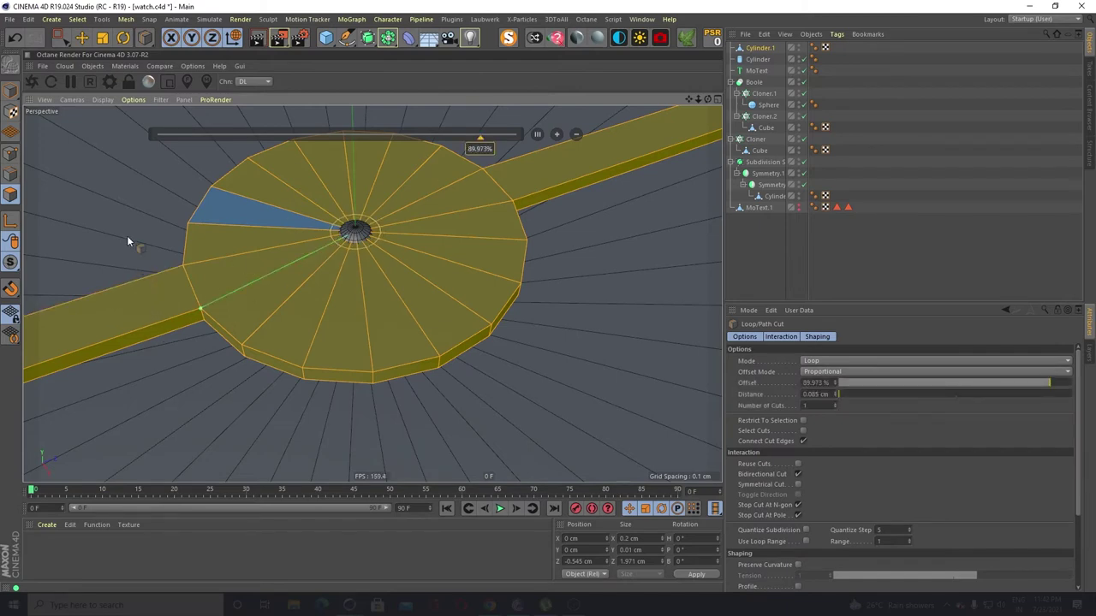
# Select the narrow ring of polygons around the disc's centre hole with Live Selection and delete it to widen the hole
pyautogui.click(62, 40)
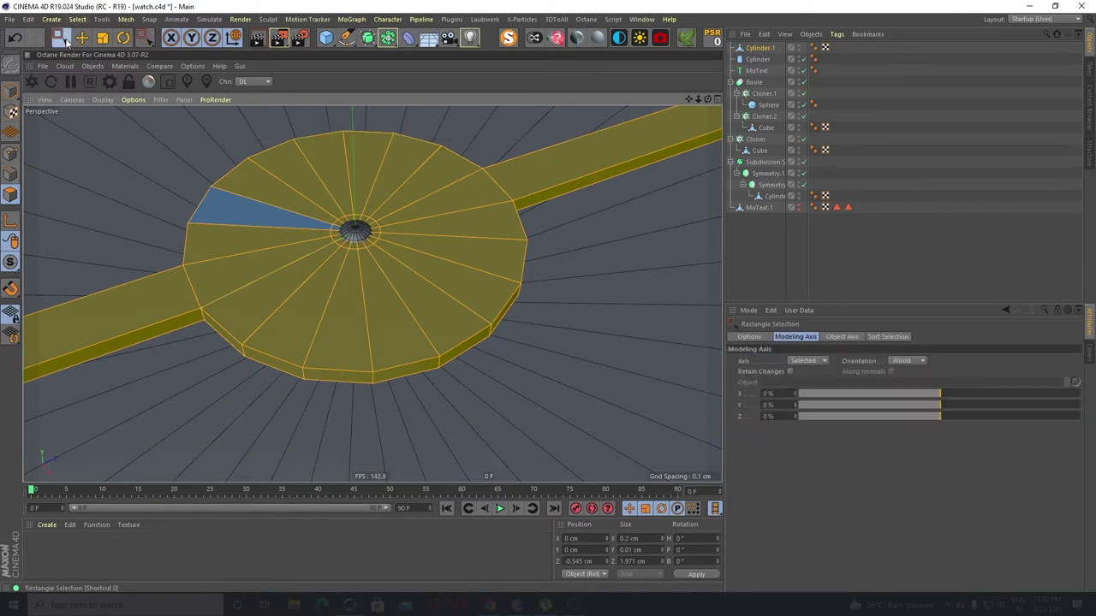
pyautogui.click(107, 54)
pyautogui.click(282, 175)
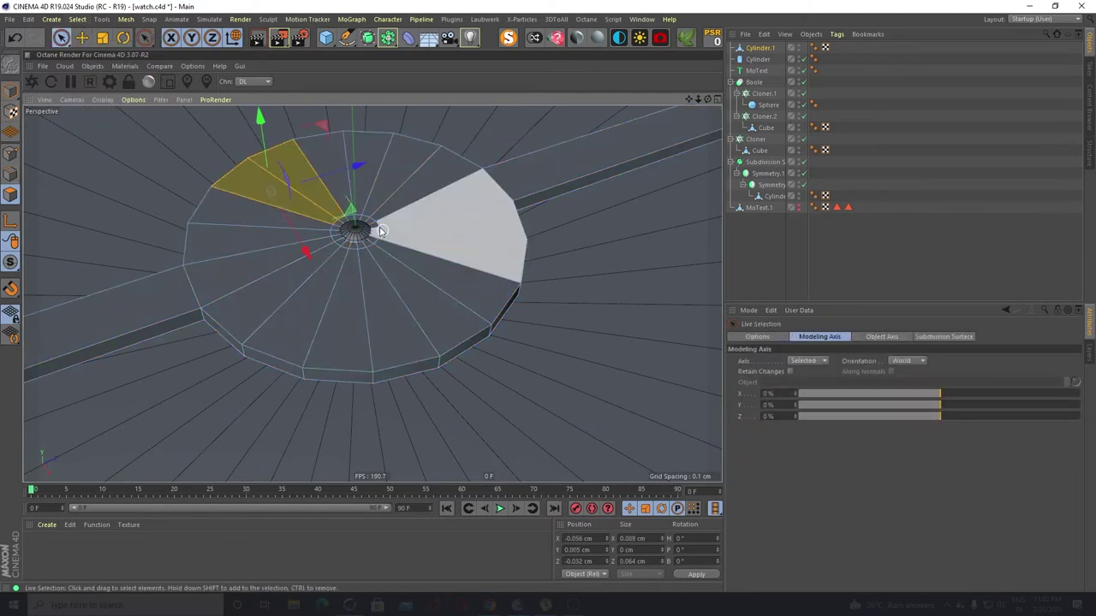
pyautogui.click(346, 238)
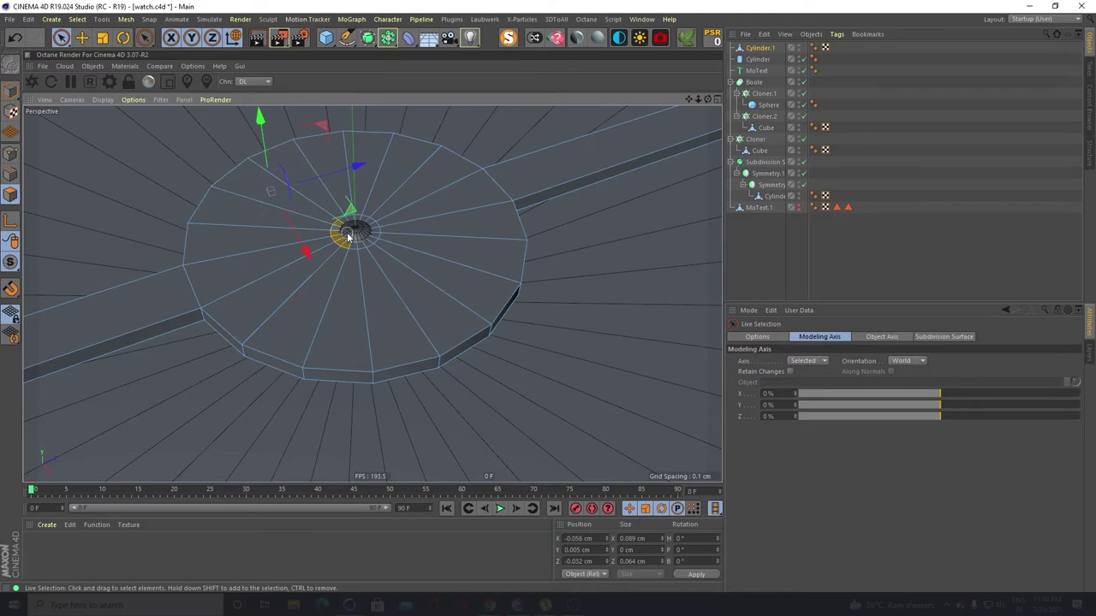
pyautogui.moveTo(345, 227); pyautogui.dragTo(366, 236)
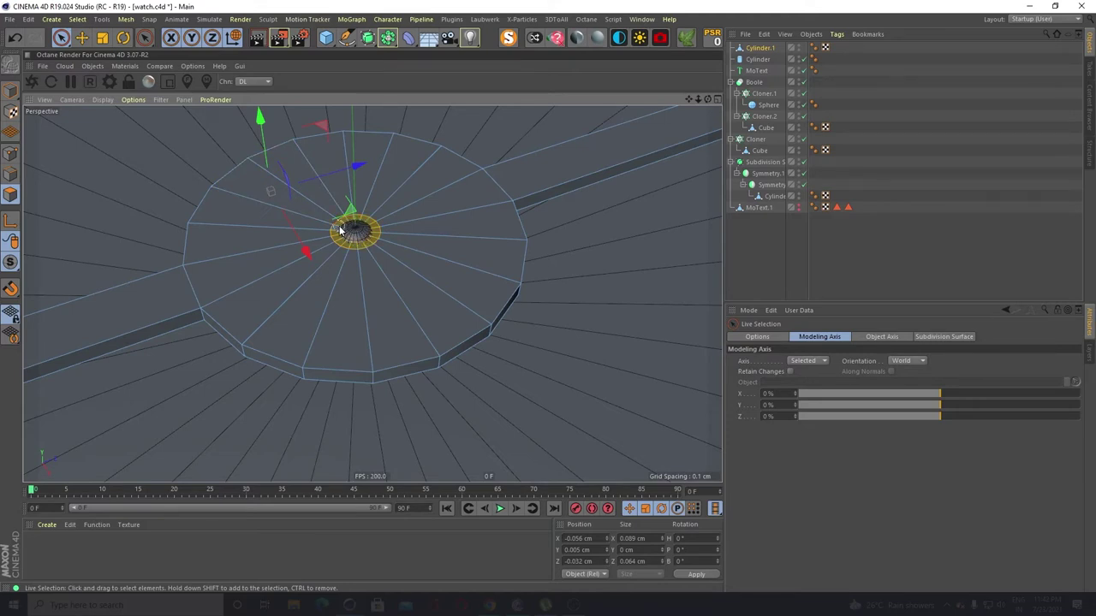
pyautogui.moveTo(346, 229); pyautogui.dragTo(369, 289)
pyautogui.scroll(5, 358, 230)
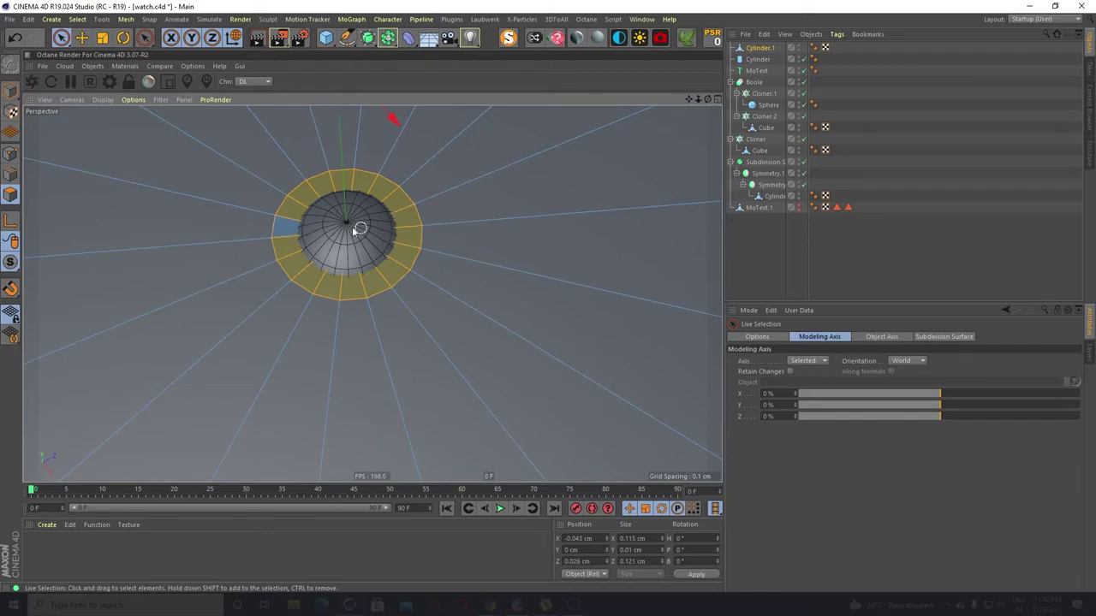
pyautogui.press('Delete')
pyautogui.scroll(-4, 339, 233)
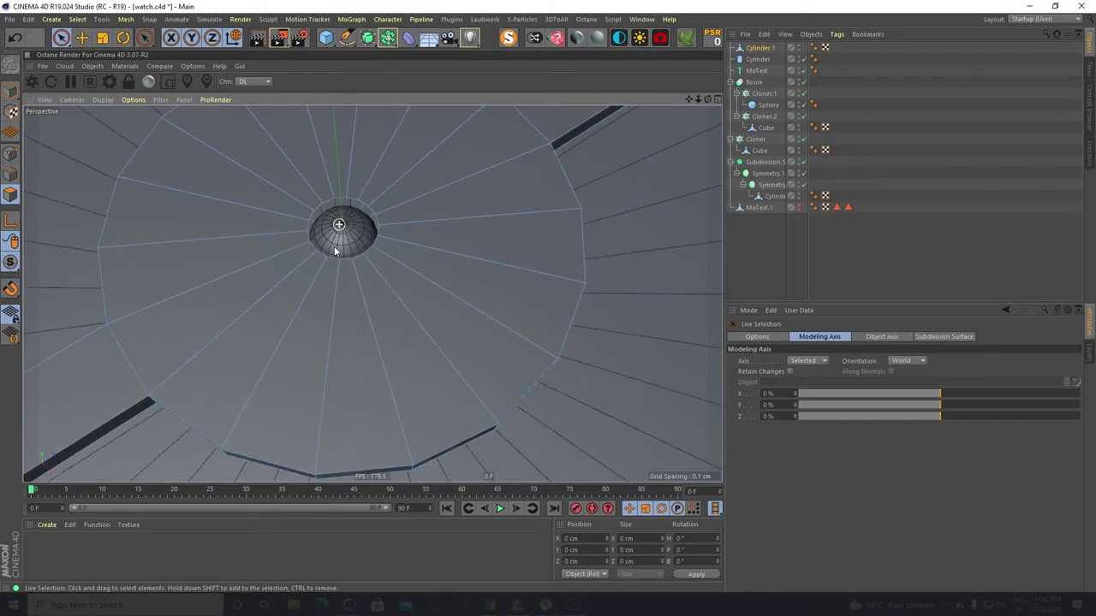
# Lower the whole hand further down the centre pin, moving it along Y to about 0.352 cm, and check the fit
pyautogui.keyDown('alt'); pyautogui.moveTo(330, 253); pyautogui.dragTo(285, 186); pyautogui.keyUp('alt')
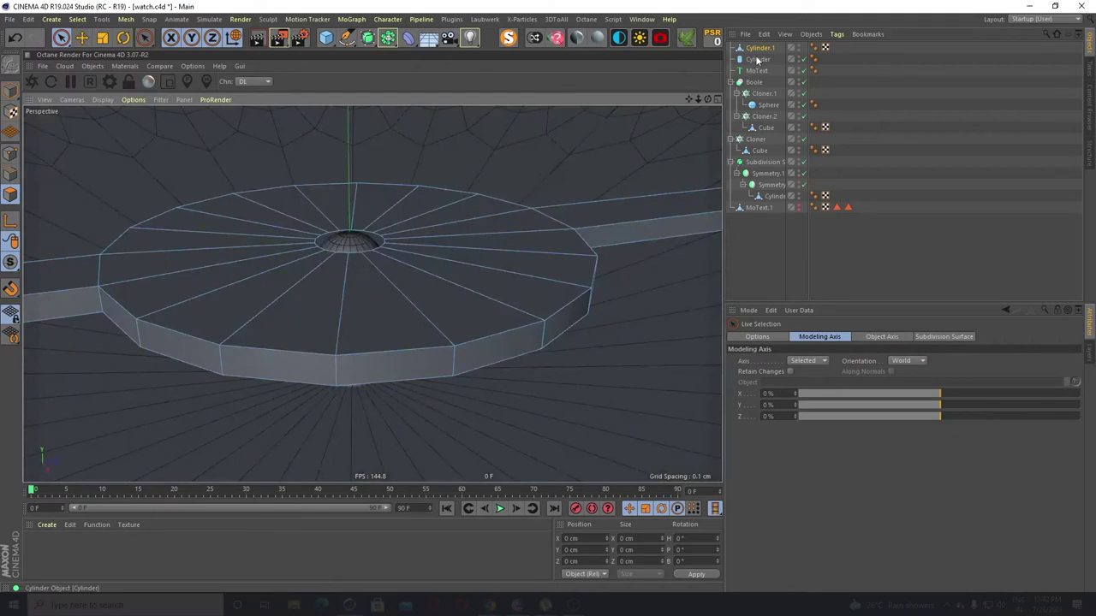
pyautogui.scroll(-5, 386, 256)
pyautogui.keyDown('alt'); pyautogui.moveTo(386, 257); pyautogui.dragTo(396, 237); pyautogui.keyUp('alt')
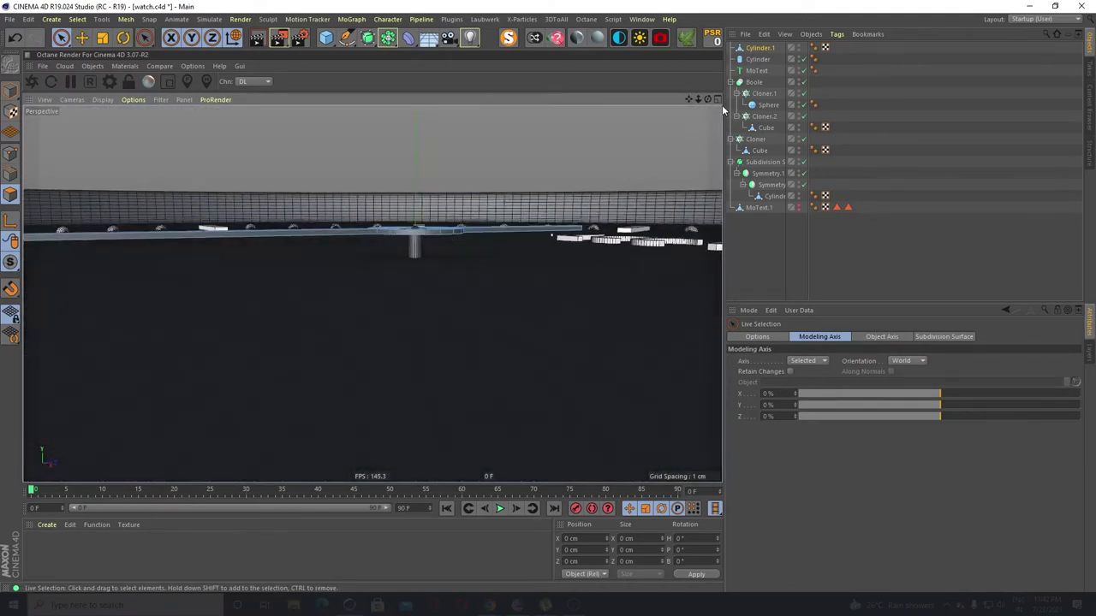
pyautogui.click(759, 48)
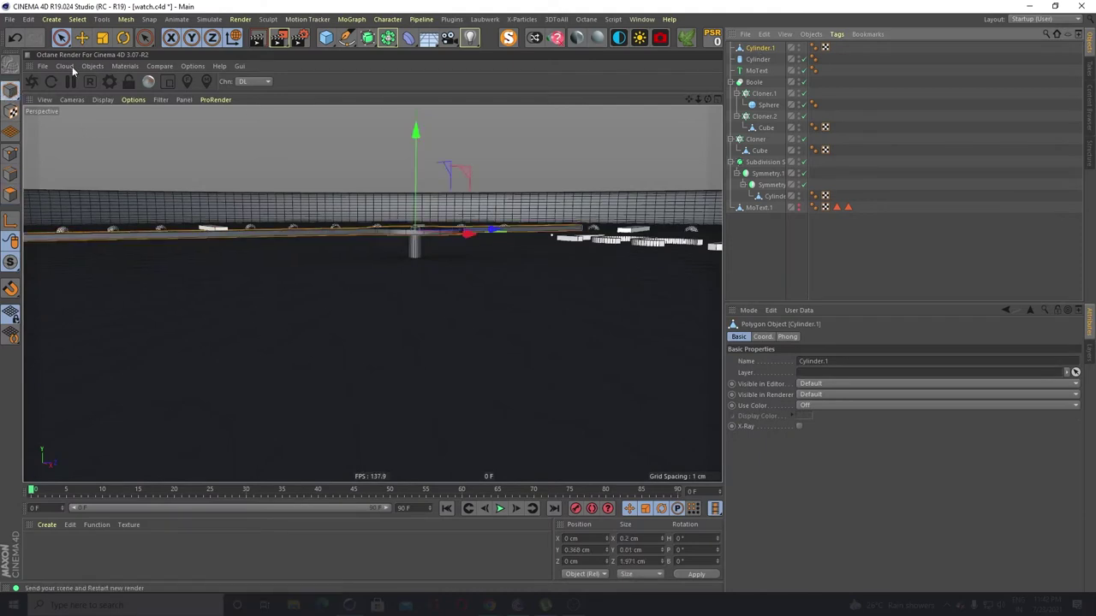
pyautogui.moveTo(417, 134); pyautogui.dragTo(419, 141)
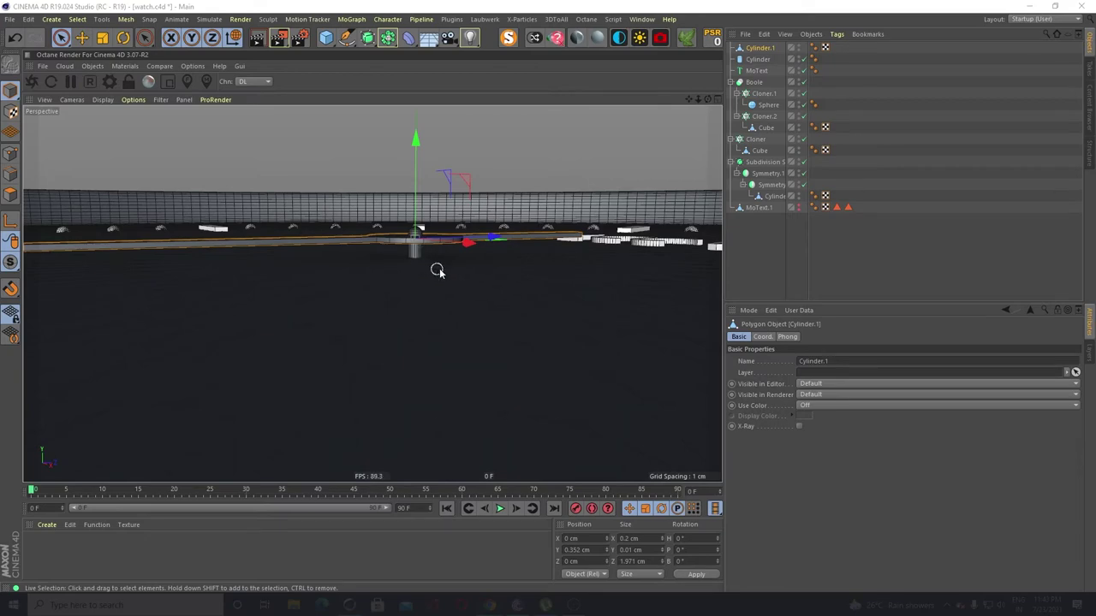
pyautogui.scroll(4, 379, 247)
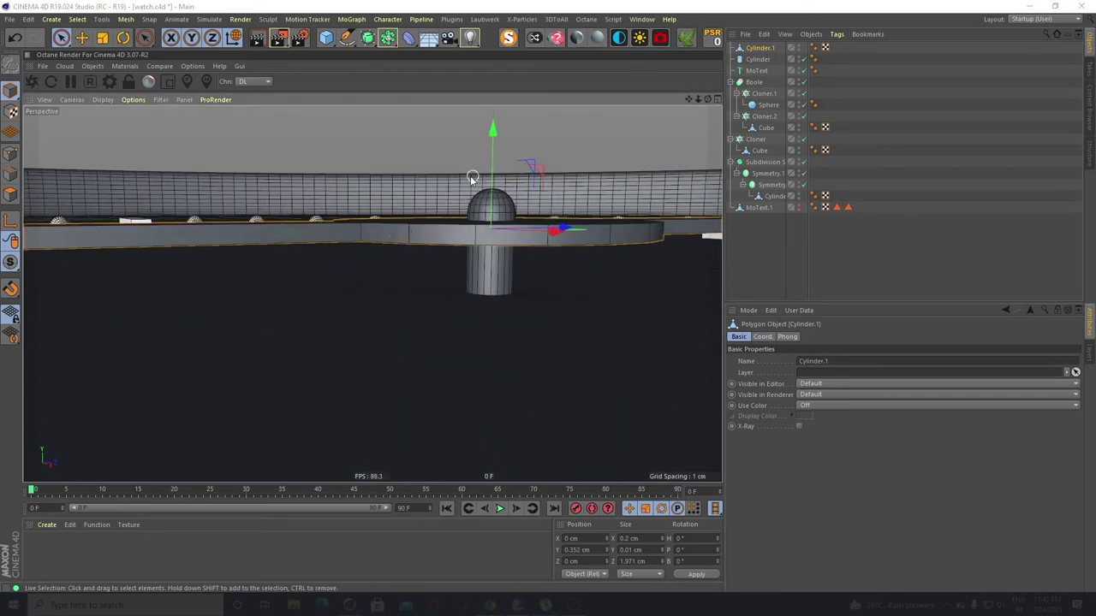
pyautogui.scroll(4, 471, 178)
pyautogui.scroll(-4, 406, 249)
pyautogui.keyDown('alt'); pyautogui.moveTo(405, 249); pyautogui.dragTo(450, 227); pyautogui.keyUp('alt')
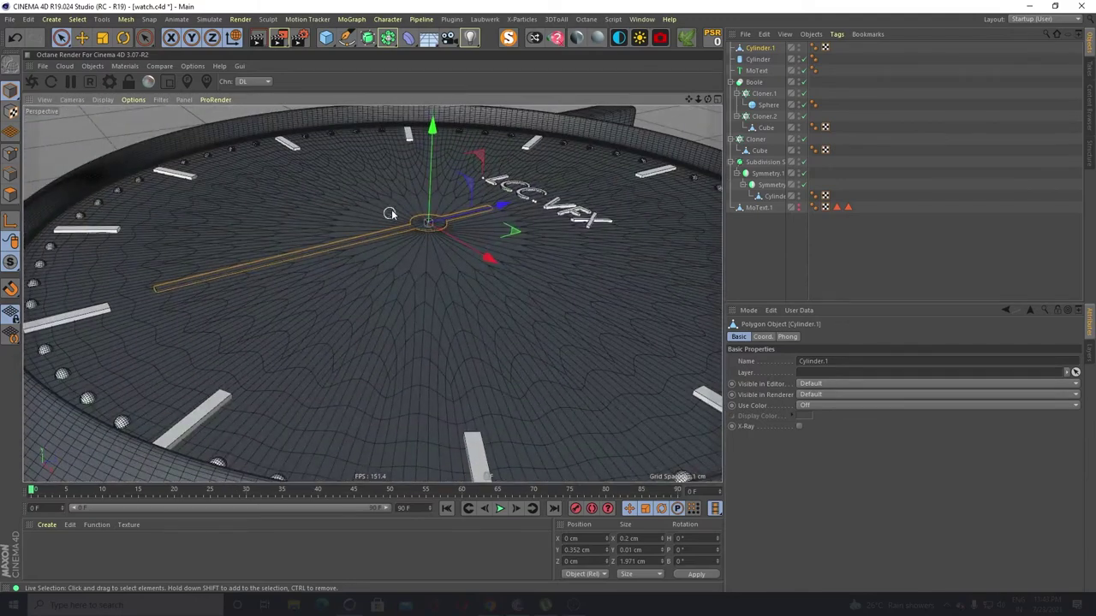
pyautogui.scroll(3, 389, 214)
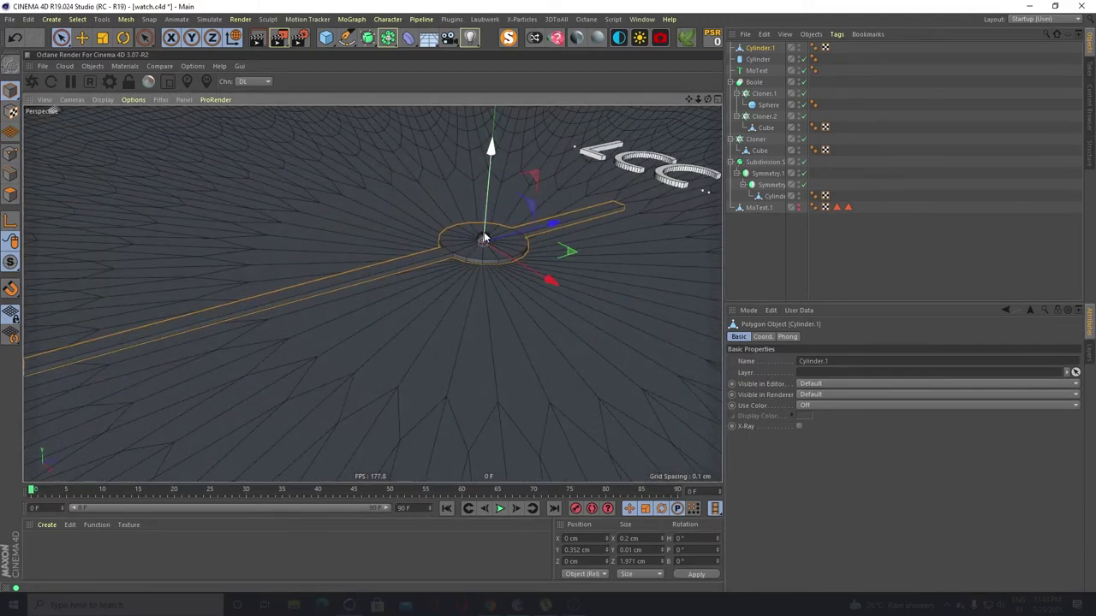
# Select all points of the hand's centre disc with Rectangle Selection and scale them up so the hole clears the centre pin
pyautogui.scroll(5, 483, 238)
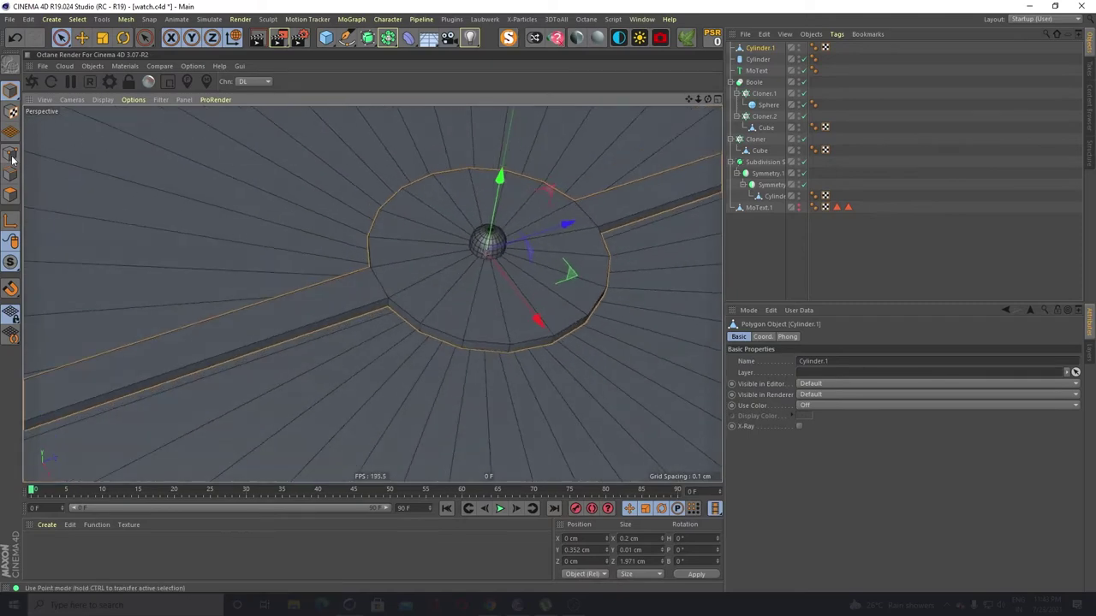
pyautogui.click(11, 156)
pyautogui.moveTo(302, 236)
pyautogui.keyDown('alt'); pyautogui.mouseDown()
pyautogui.moveTo(277, 241)
pyautogui.moveTo(299, 216)
pyautogui.mouseUp(); pyautogui.keyUp('alt')
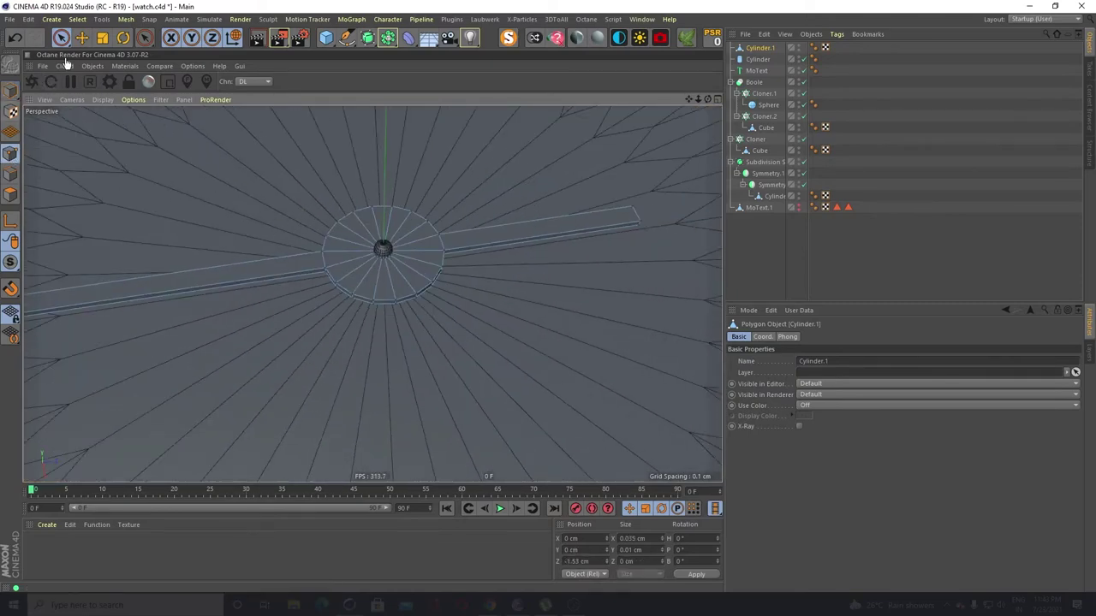
pyautogui.moveTo(60, 38); pyautogui.dragTo(93, 66)
pyautogui.moveTo(274, 171); pyautogui.dragTo(456, 343)
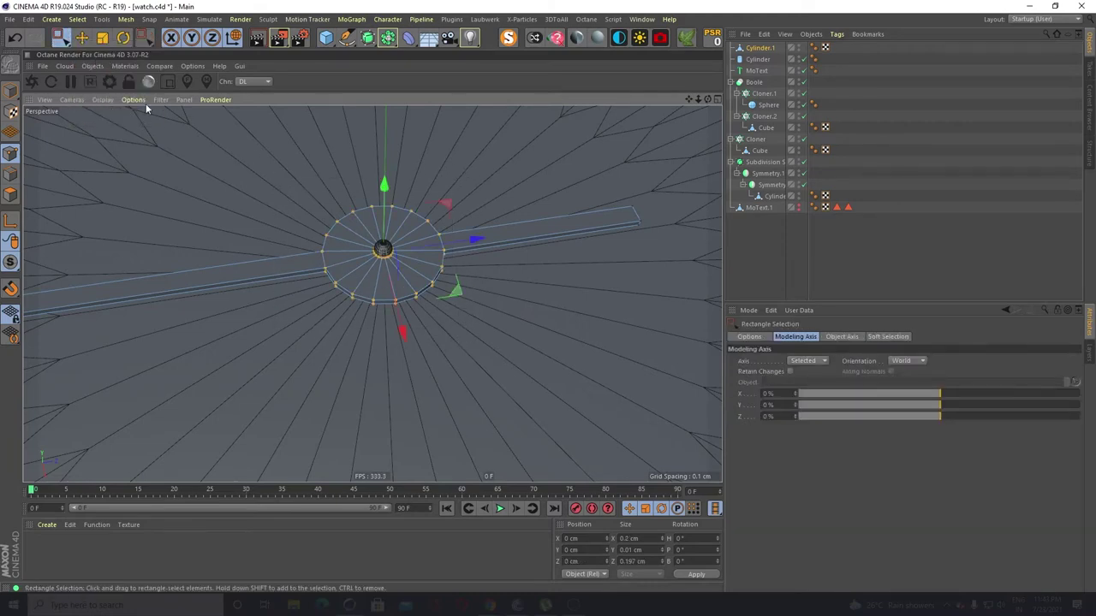
pyautogui.press('t')
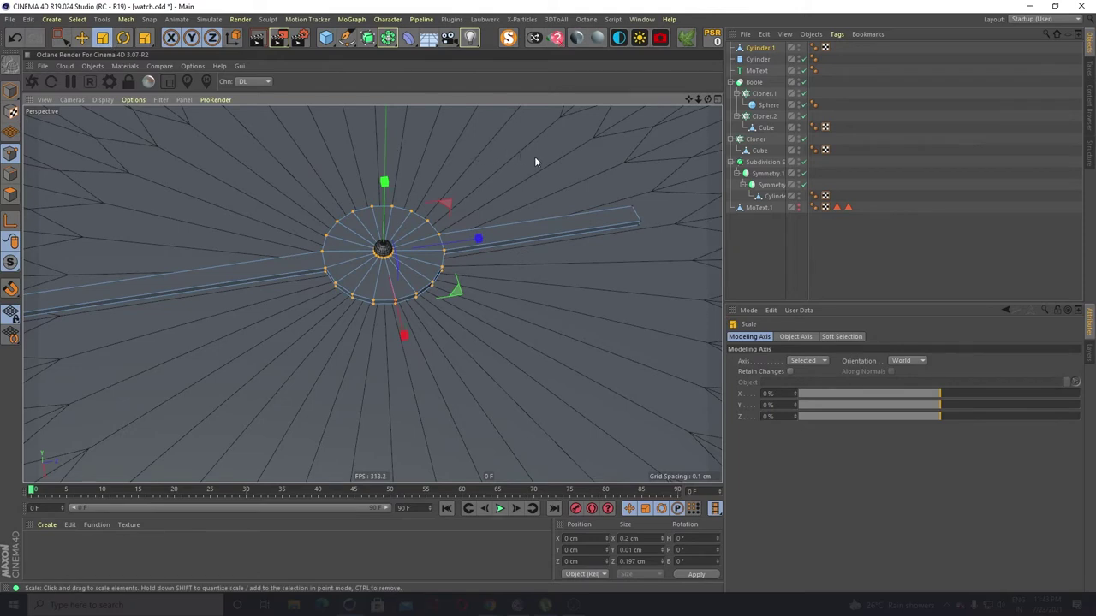
pyautogui.moveTo(535, 162)
pyautogui.mouseDown()
pyautogui.moveTo(471, 188)
pyautogui.moveTo(530, 182)
pyautogui.mouseUp()
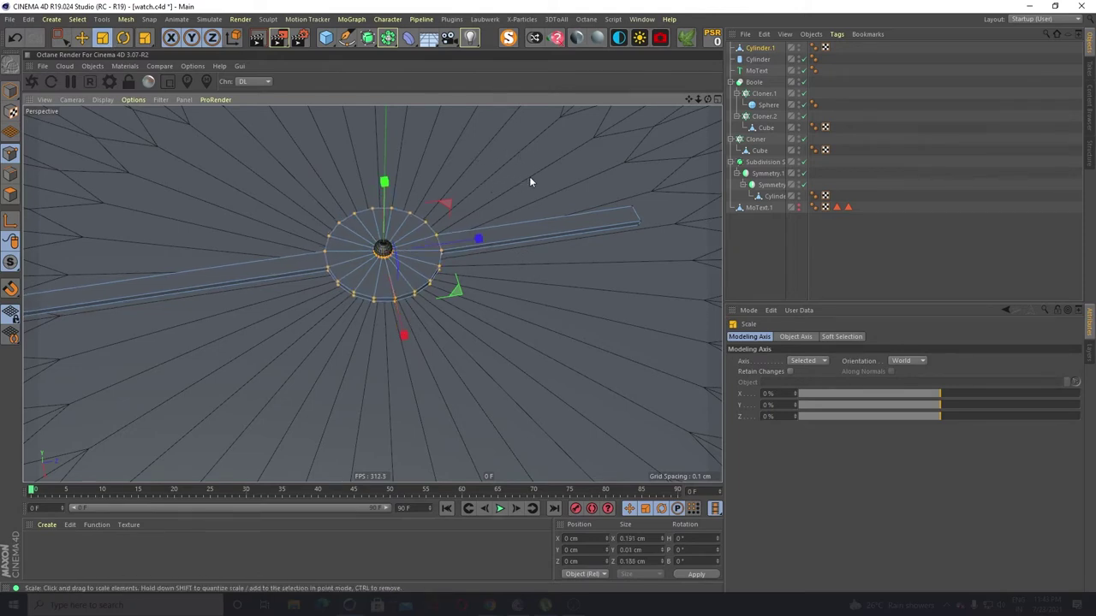
pyautogui.keyDown('alt'); pyautogui.moveTo(509, 288); pyautogui.dragTo(443, 295, button='middle'); pyautogui.keyUp('alt')
pyautogui.moveTo(567, 202); pyautogui.dragTo(658, 226)
pyautogui.scroll(8, 360, 245)
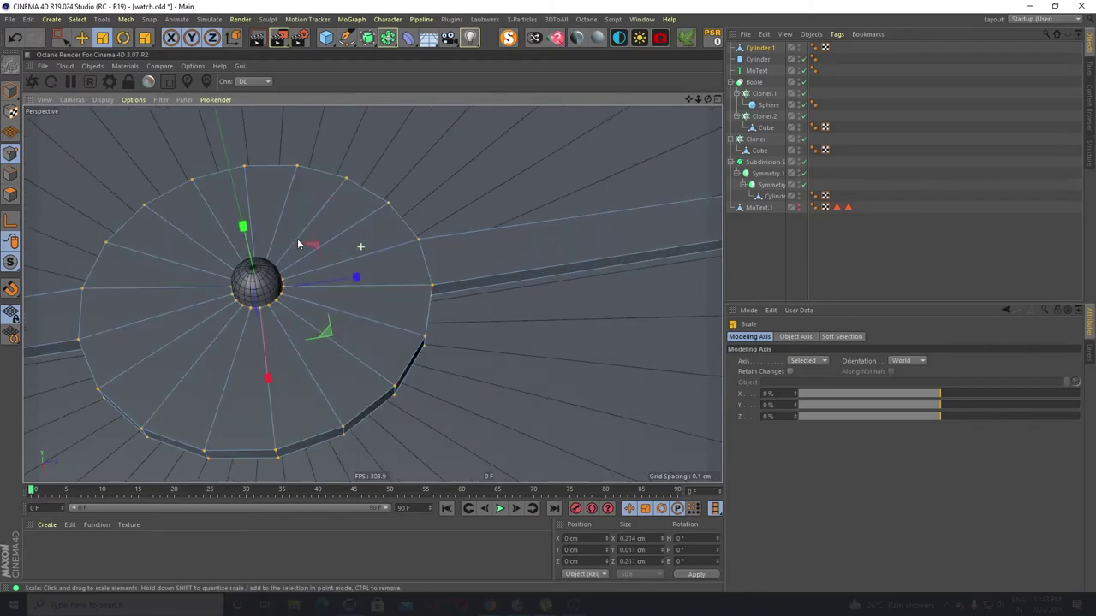
pyautogui.moveTo(328, 280); pyautogui.dragTo(516, 279)
pyautogui.moveTo(376, 276); pyautogui.dragTo(710, 171)
pyautogui.click(537, 120)
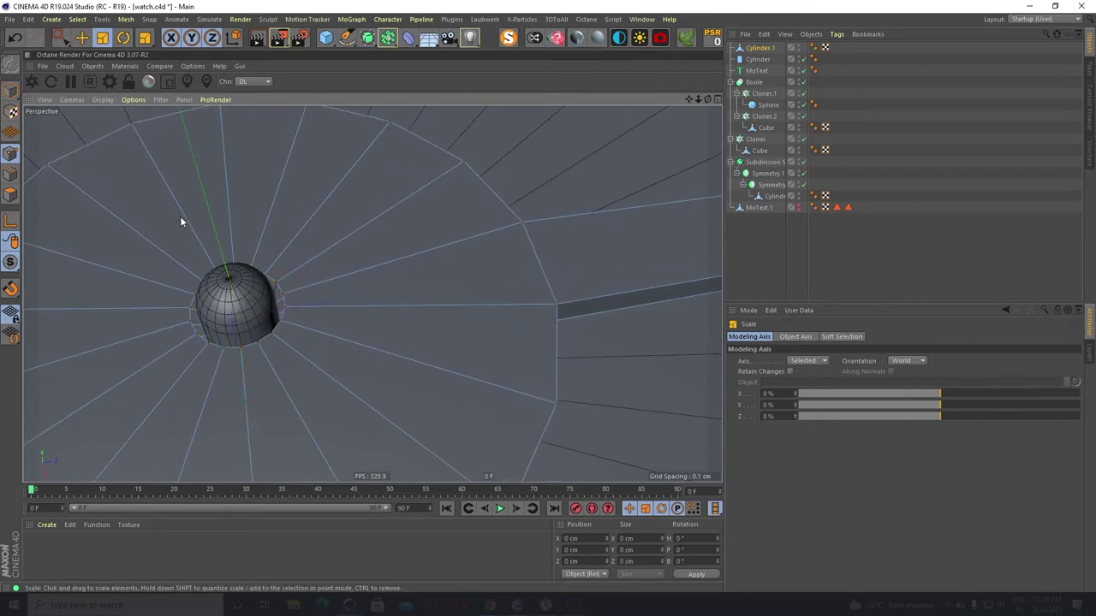
# Add two loop cuts around the hand's side wall near its upper and lower edges, at about 74% and 18% offset
pyautogui.scroll(-4, 250, 214)
pyautogui.keyDown('alt'); pyautogui.moveTo(228, 311); pyautogui.dragTo(310, 322); pyautogui.keyUp('alt')
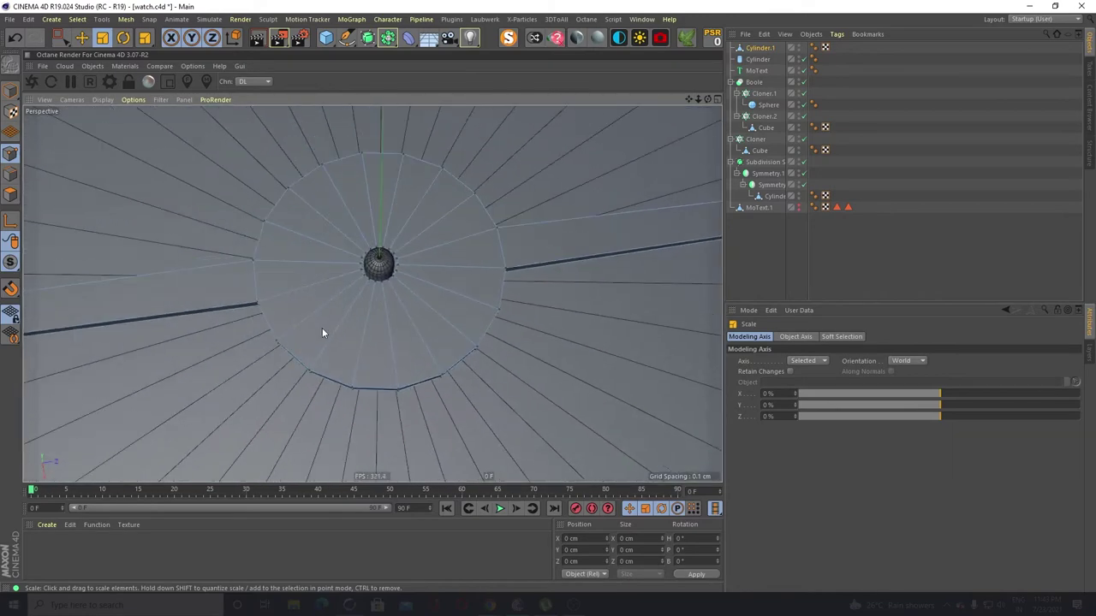
pyautogui.scroll(-5, 280, 280)
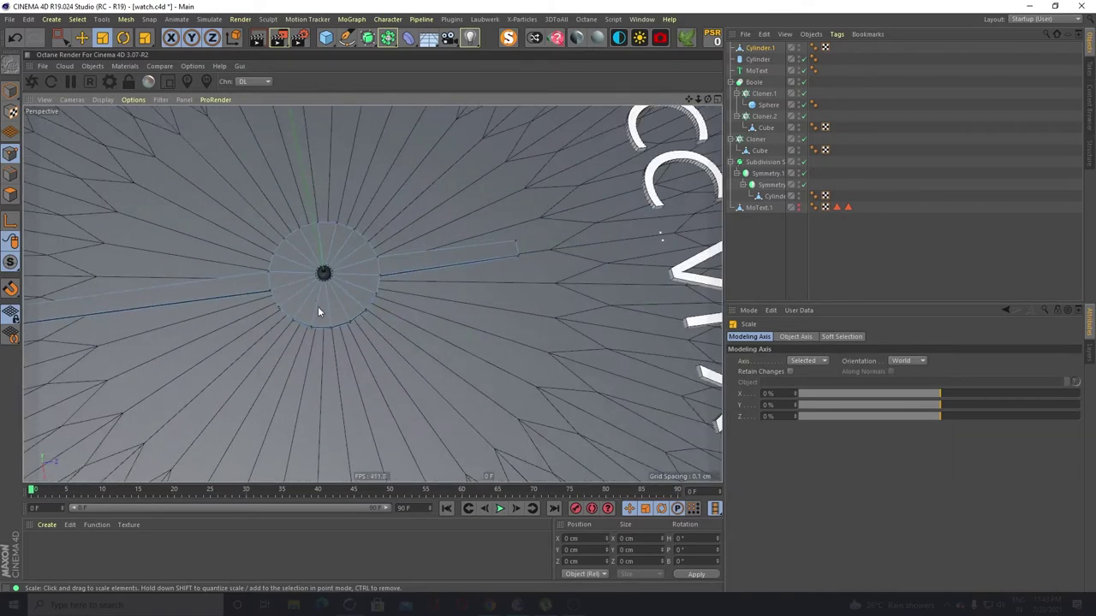
pyautogui.keyDown('alt'); pyautogui.moveTo(317, 309); pyautogui.dragTo(429, 213); pyautogui.keyUp('alt')
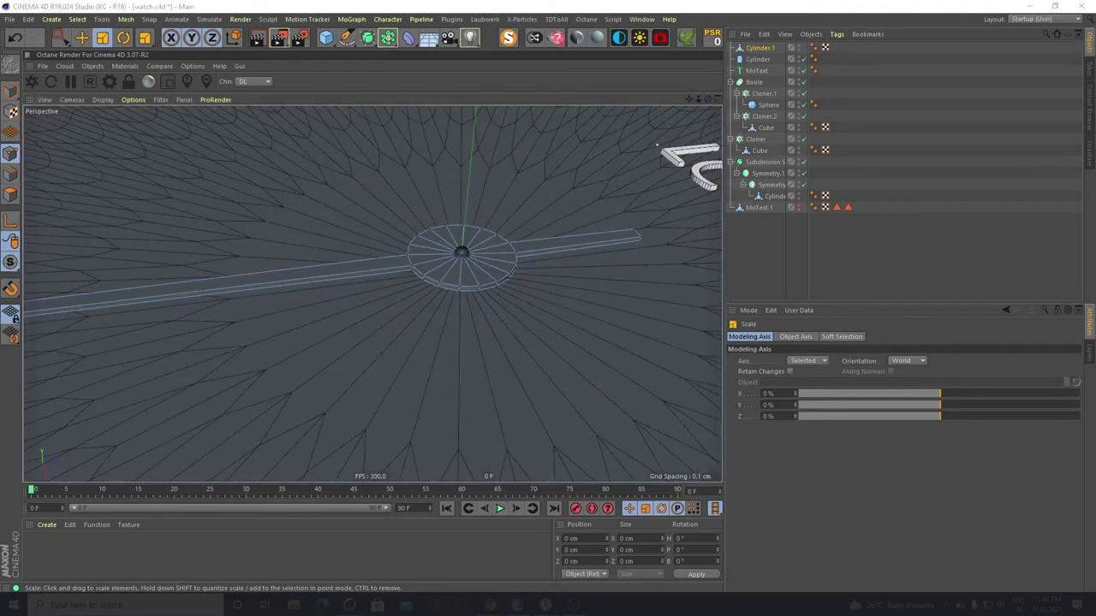
pyautogui.scroll(5, 617, 180)
pyautogui.keyDown('alt'); pyautogui.moveTo(350, 392); pyautogui.dragTo(349, 364); pyautogui.keyUp('alt')
pyautogui.keyDown('alt'); pyautogui.moveTo(350, 365); pyautogui.dragTo(447, 318, button='middle'); pyautogui.keyUp('alt')
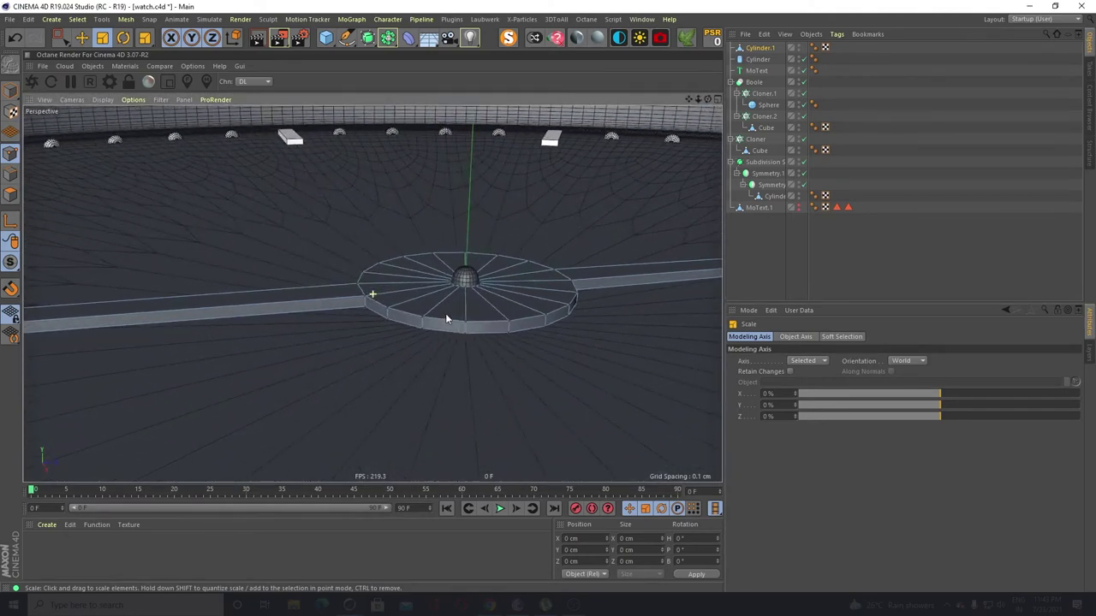
pyautogui.keyDown('alt'); pyautogui.moveTo(439, 338); pyautogui.dragTo(433, 350); pyautogui.keyUp('alt')
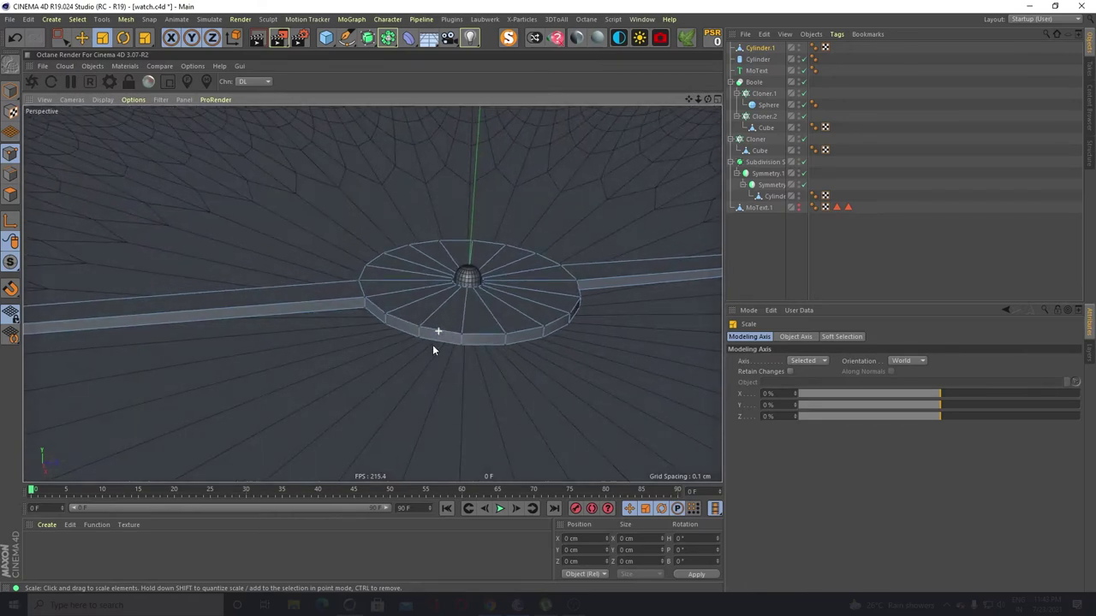
pyautogui.scroll(4, 435, 351)
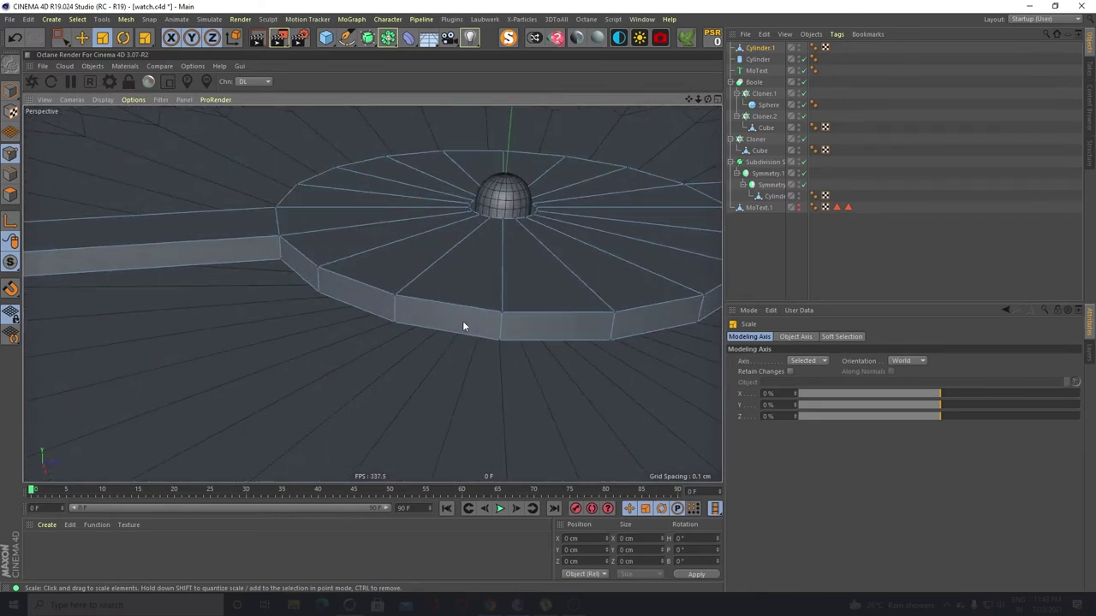
pyautogui.press('m')
pyautogui.press('l')
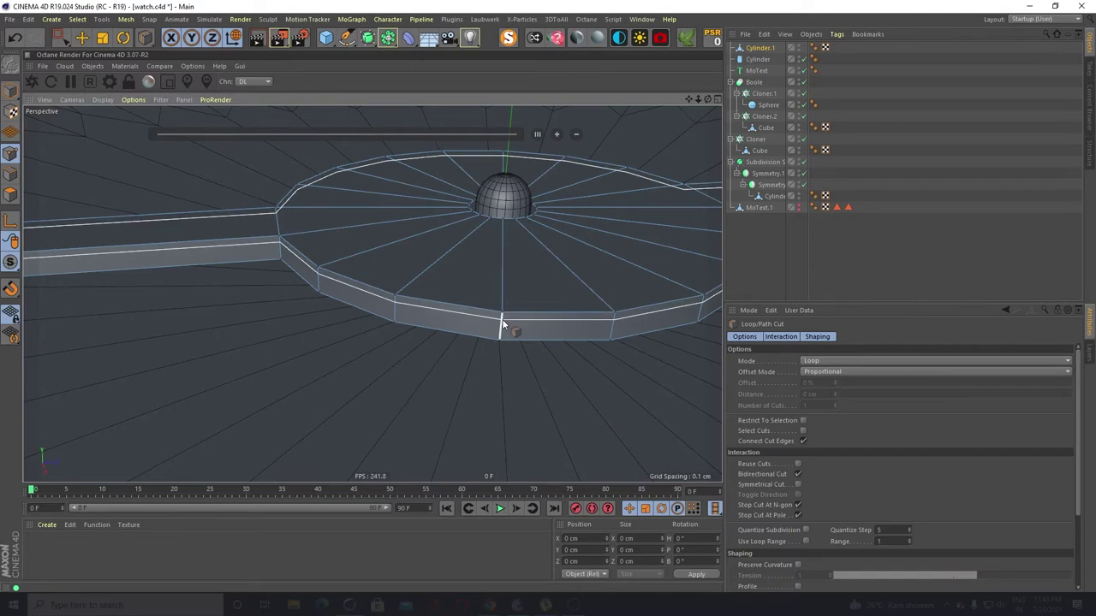
pyautogui.click(502, 325)
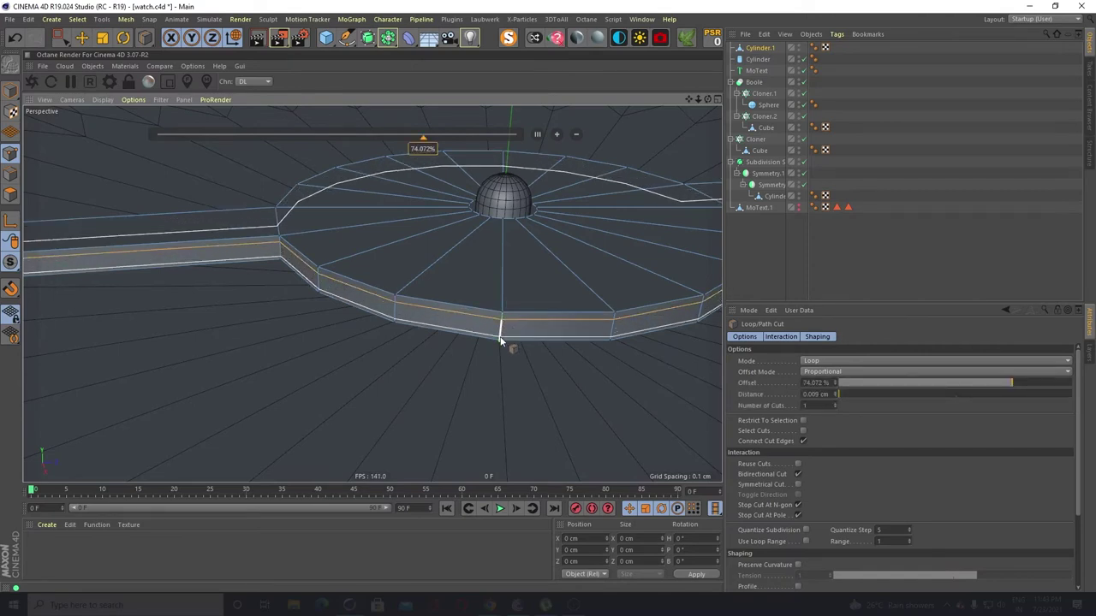
pyautogui.click(501, 340)
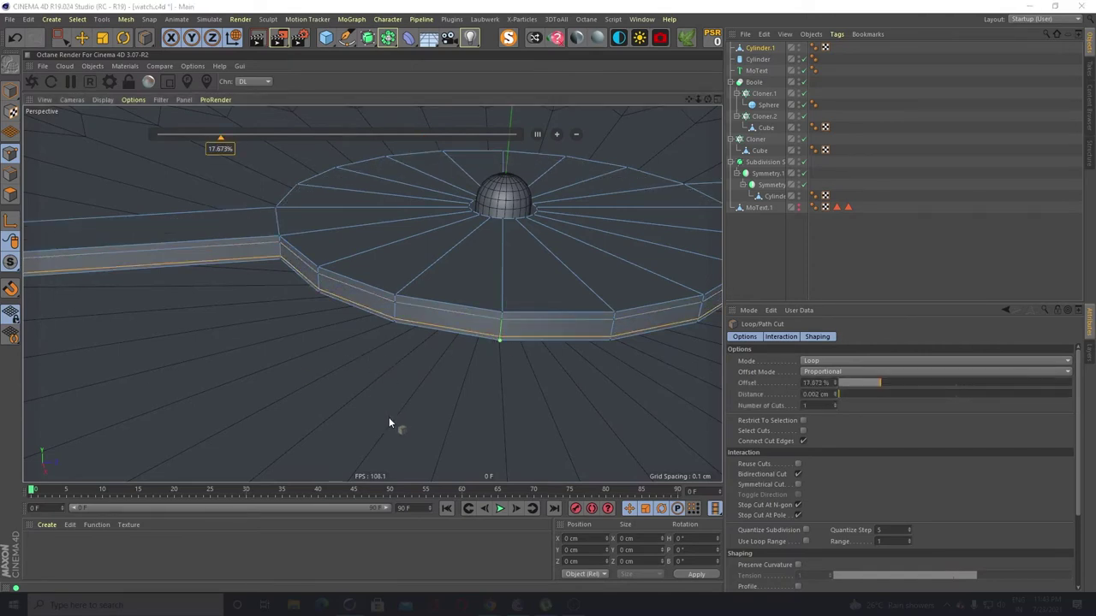
pyautogui.click(473, 240)
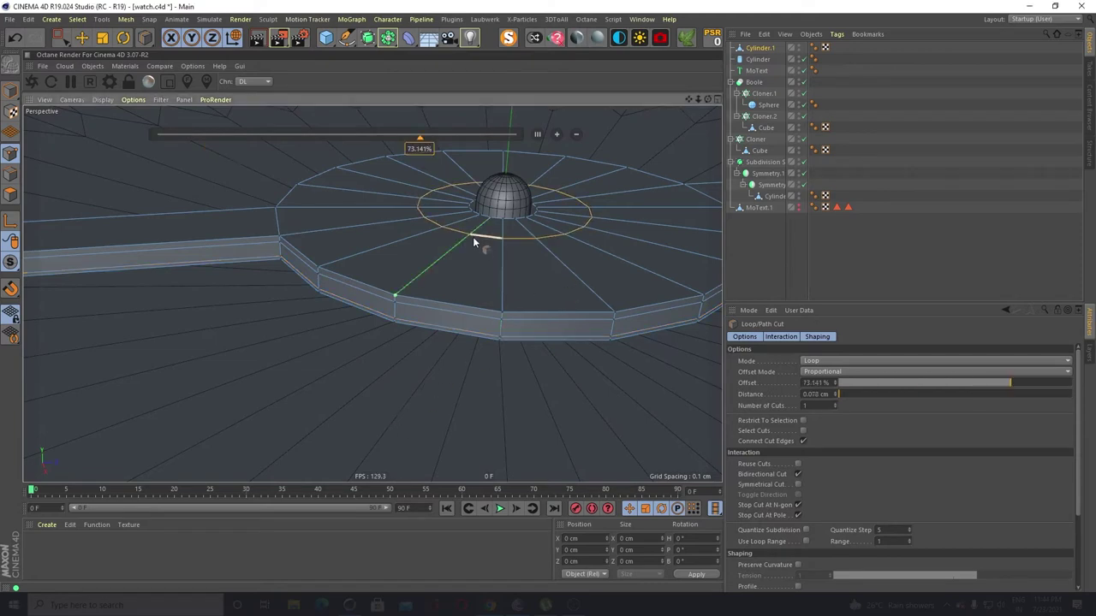
pyautogui.hotkey('ctrl', 'z')
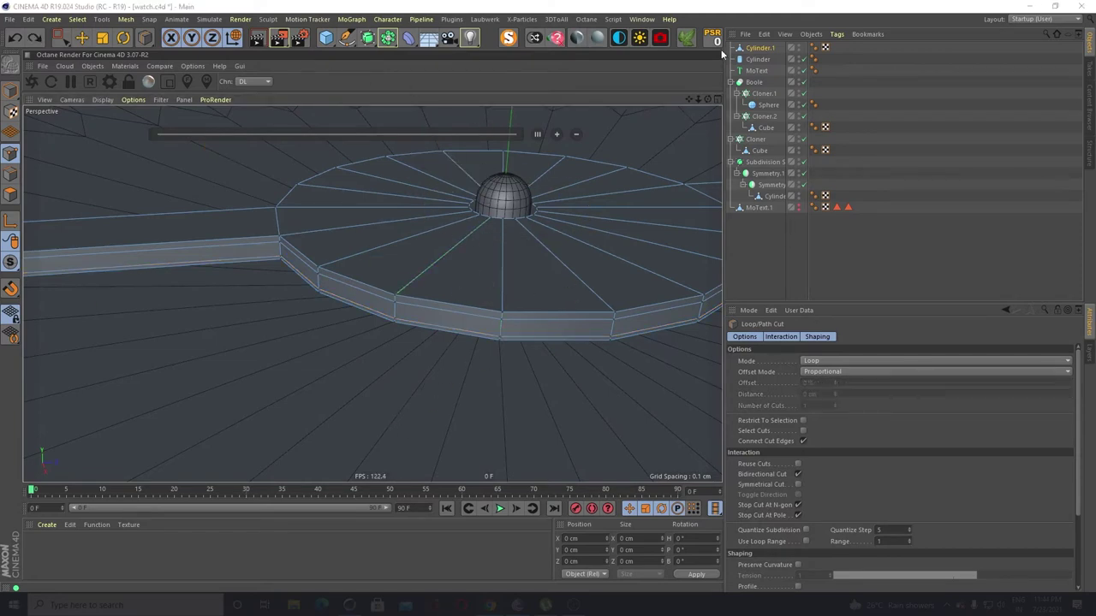
# Place the hand inside a Subdivision Surface and set its editor subdivision to 3
pyautogui.click(367, 38)
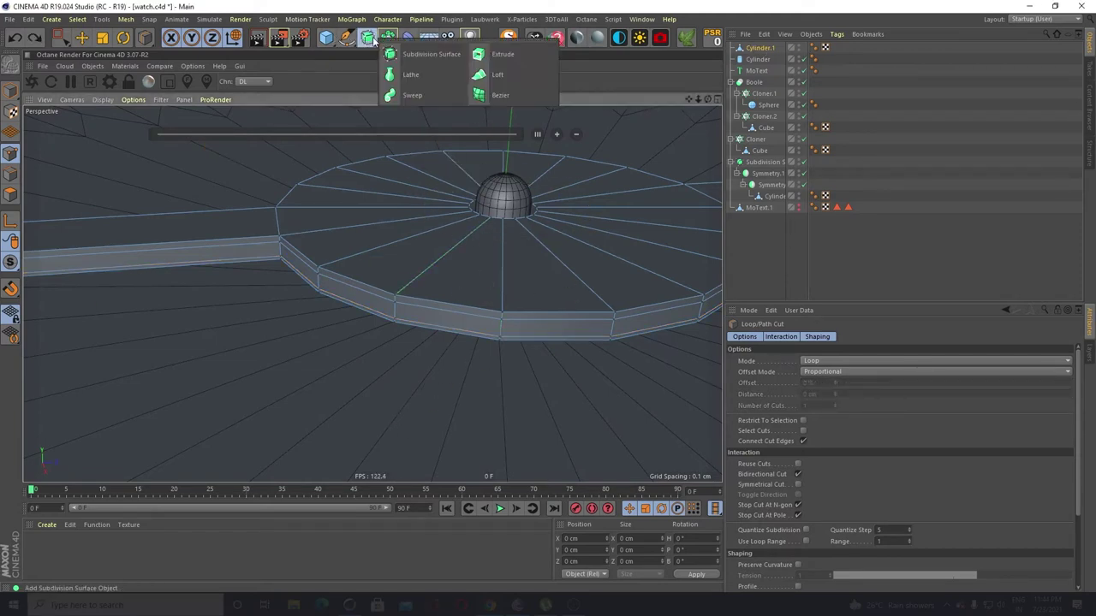
pyautogui.click(425, 56)
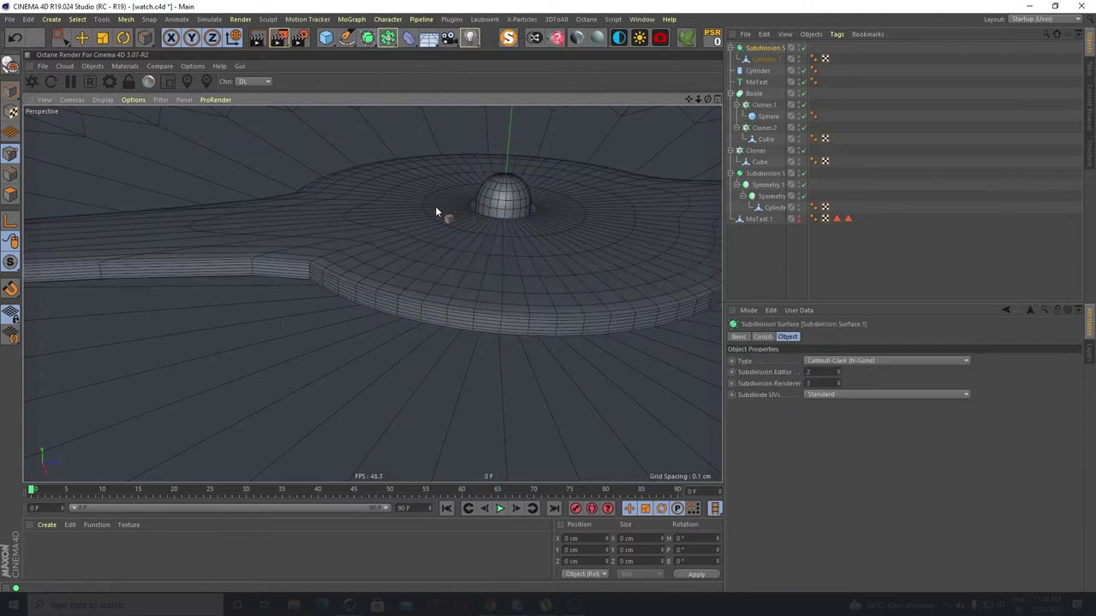
pyautogui.scroll(-3, 435, 203)
pyautogui.keyDown('alt'); pyautogui.moveTo(409, 244); pyautogui.dragTo(627, 296); pyautogui.keyUp('alt')
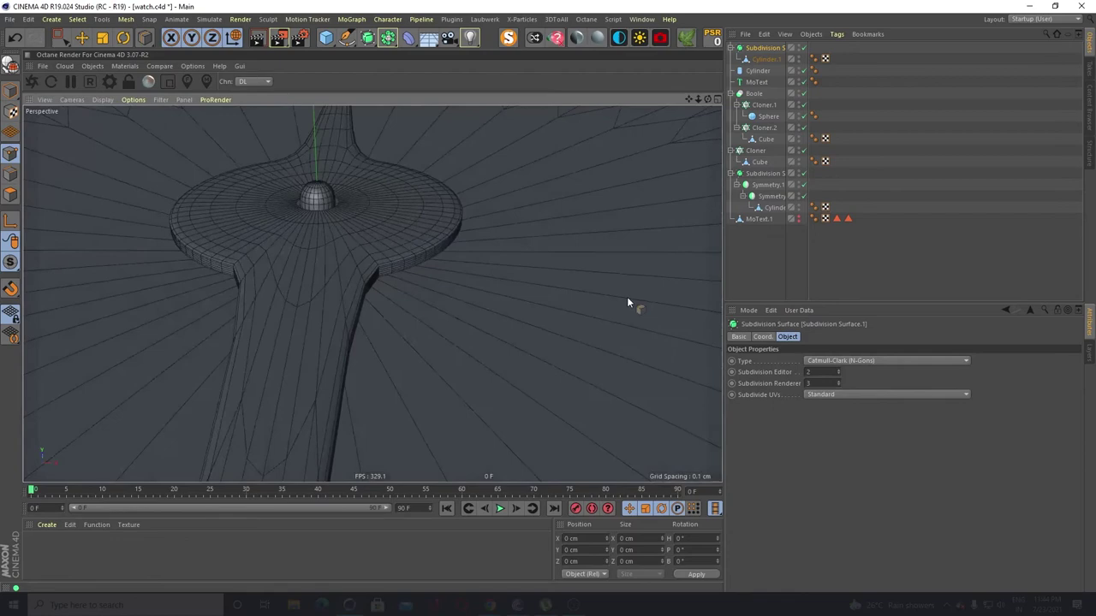
pyautogui.doubleClick(817, 374)
pyautogui.write('3')
pyautogui.press('Return')
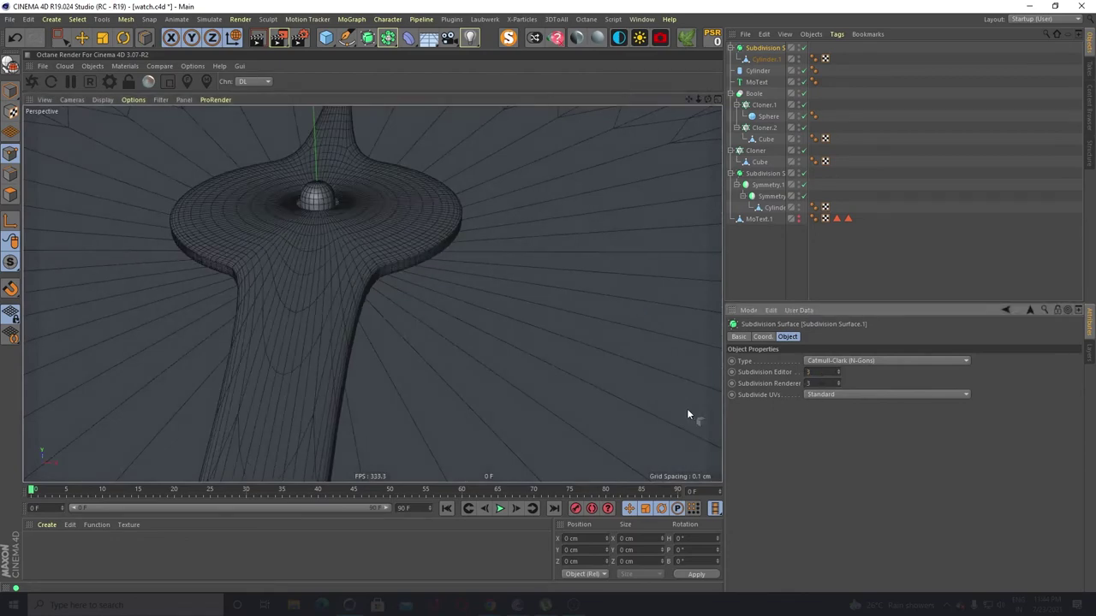
# Switch the viewport to shading without mesh lines and examine the whole watch with the smoothed hand
pyautogui.keyDown('alt'); pyautogui.moveTo(381, 254); pyautogui.dragTo(406, 293); pyautogui.keyUp('alt')
pyautogui.scroll(-8, 390, 201)
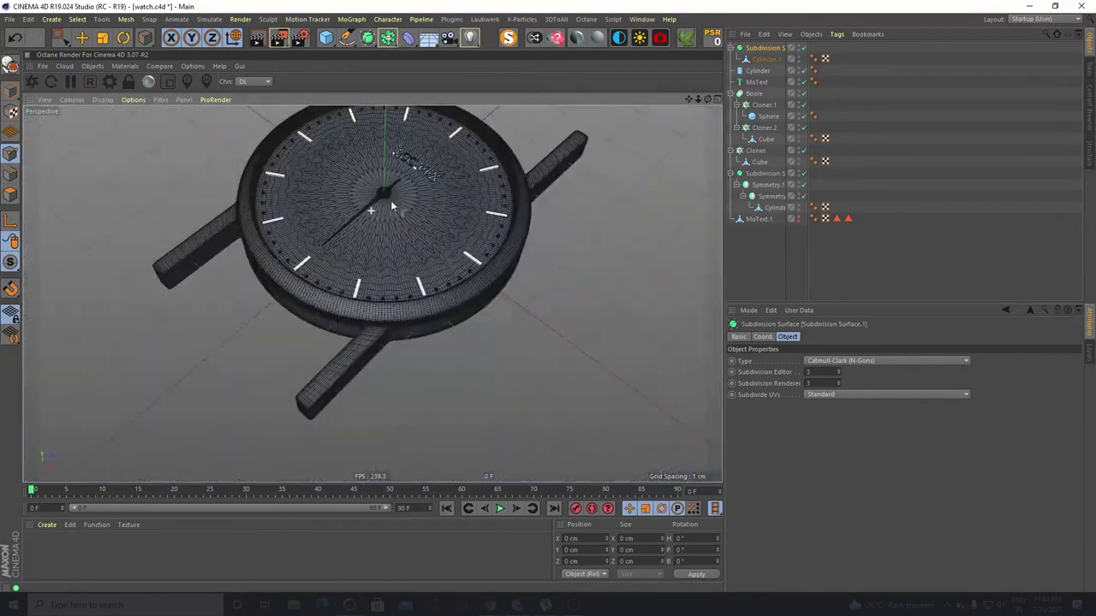
pyautogui.keyDown('alt'); pyautogui.moveTo(390, 200); pyautogui.dragTo(402, 231, button='middle'); pyautogui.keyUp('alt')
pyautogui.click(65, 39)
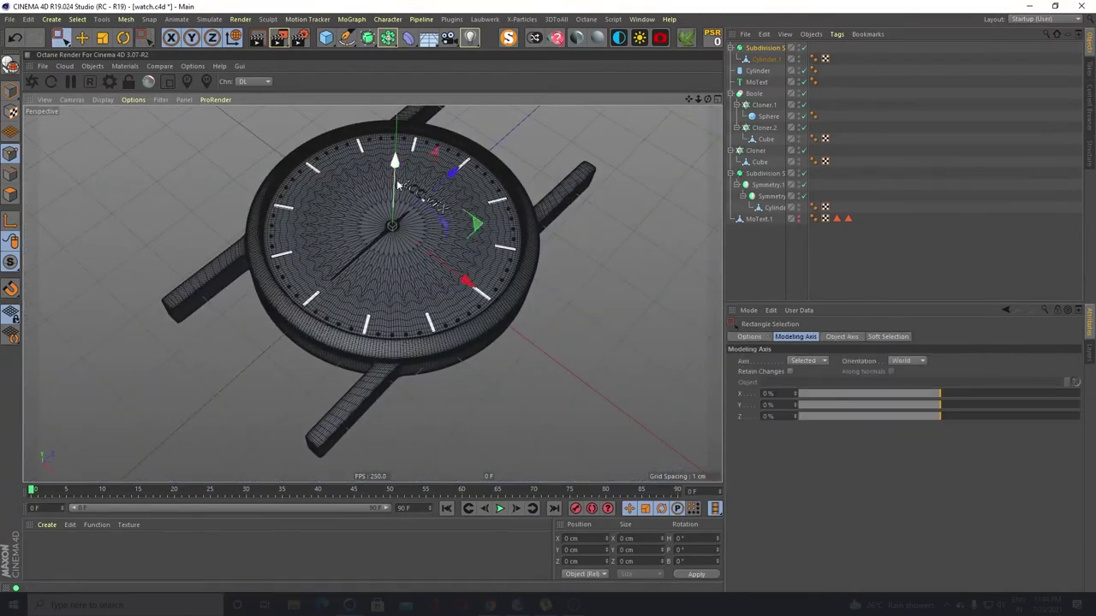
pyautogui.scroll(8, 391, 206)
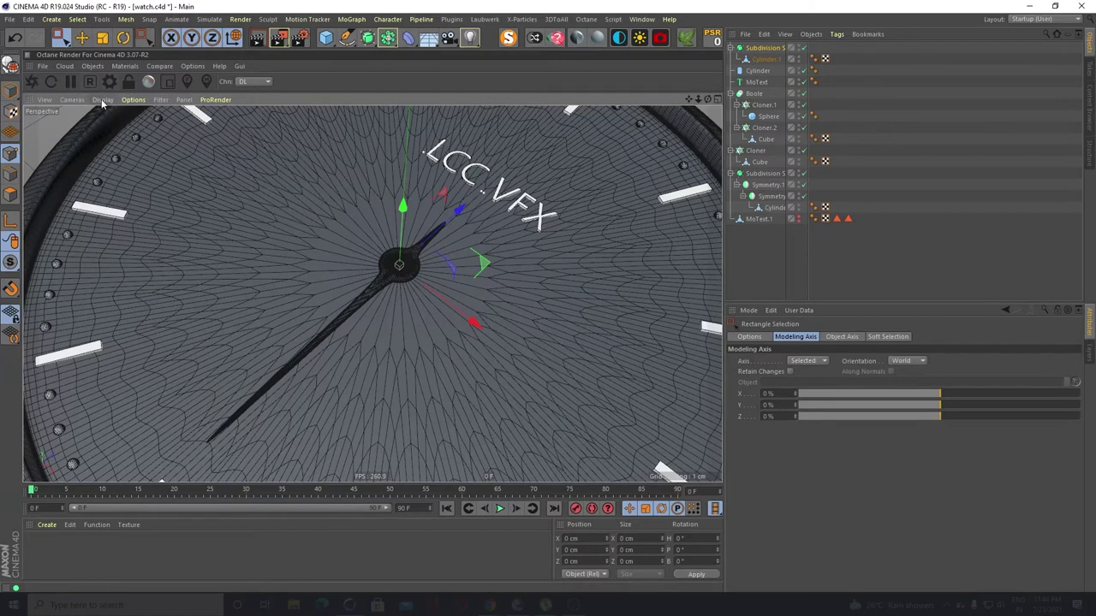
pyautogui.click(102, 100)
pyautogui.click(109, 116)
pyautogui.scroll(-5, 249, 198)
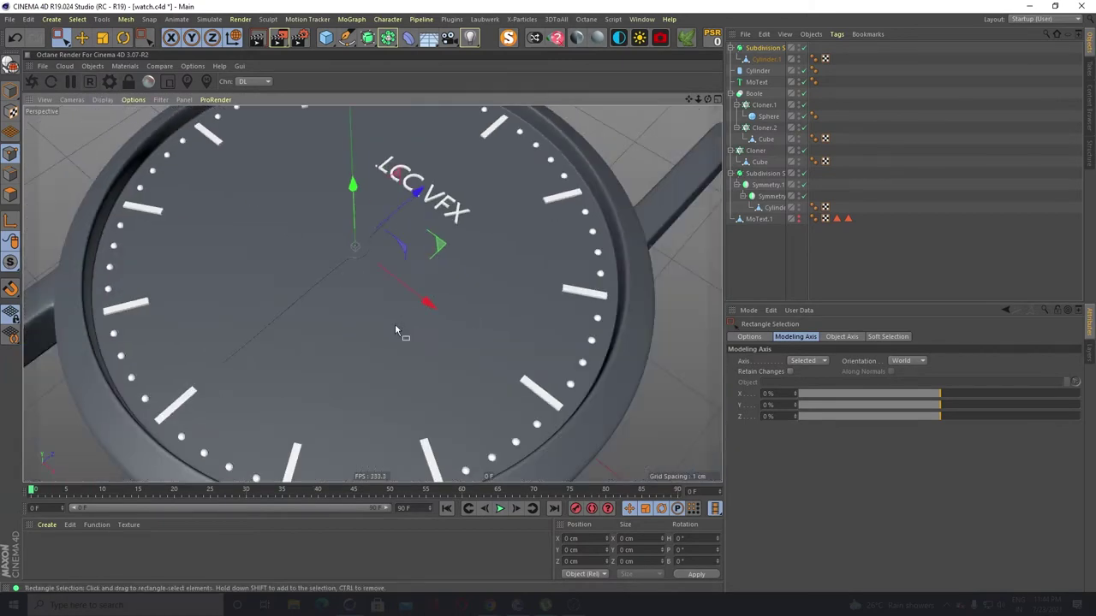
pyautogui.keyDown('alt'); pyautogui.moveTo(395, 323); pyautogui.dragTo(418, 267); pyautogui.keyUp('alt')
pyautogui.scroll(8, 353, 300)
pyautogui.scroll(-3, 415, 288)
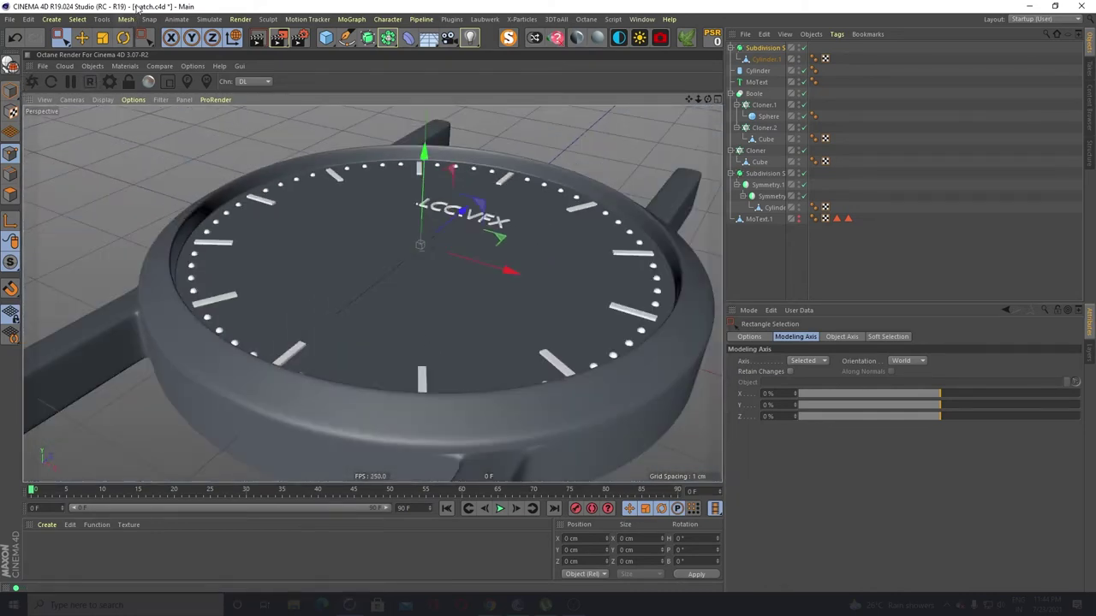
# Save the watch file and switch the viewport back to shading with mesh lines
pyautogui.hotkey('ctrl', 's')
pyautogui.click(103, 99)
pyautogui.click(112, 128)
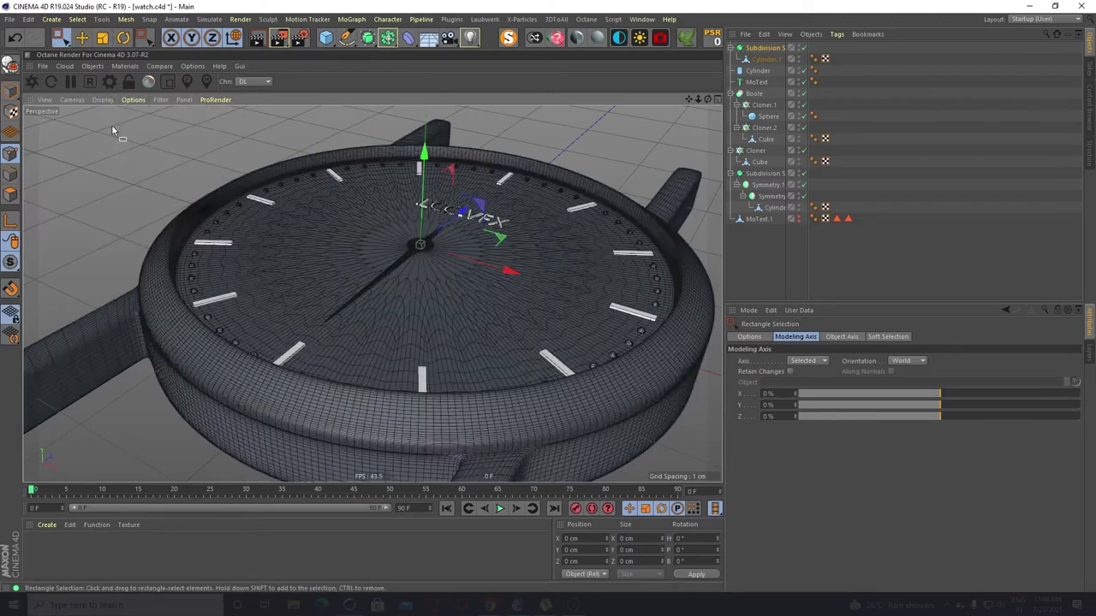
# Examine the smoothed hand's pointed tip and long shaft up close from several angles
pyautogui.keyDown('alt'); pyautogui.moveTo(390, 264); pyautogui.dragTo(479, 354); pyautogui.keyUp('alt')
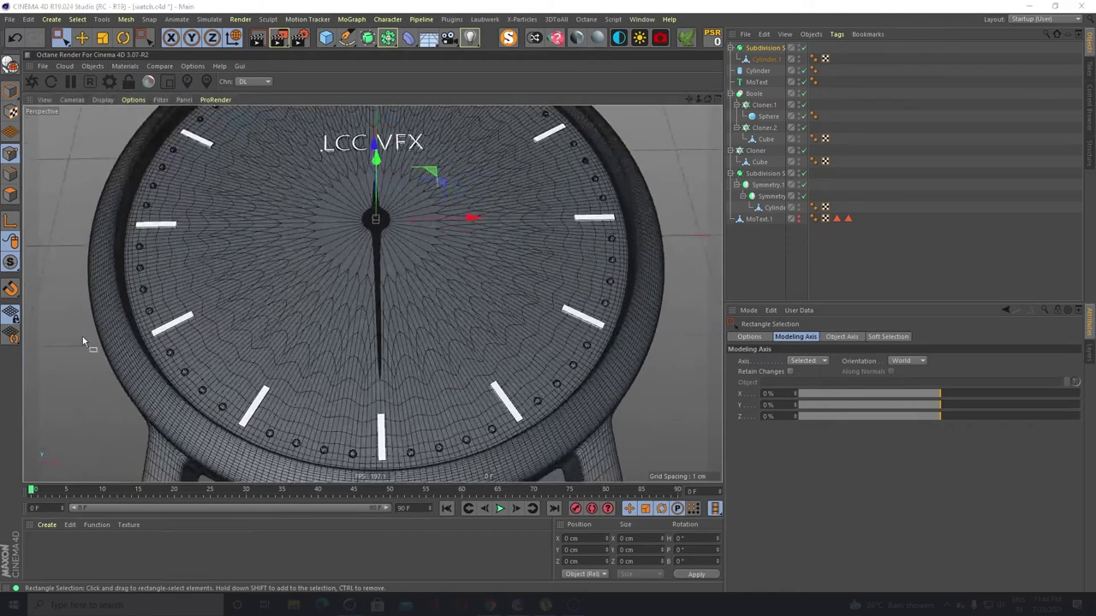
pyautogui.scroll(5, 383, 232)
pyautogui.scroll(-5, 372, 219)
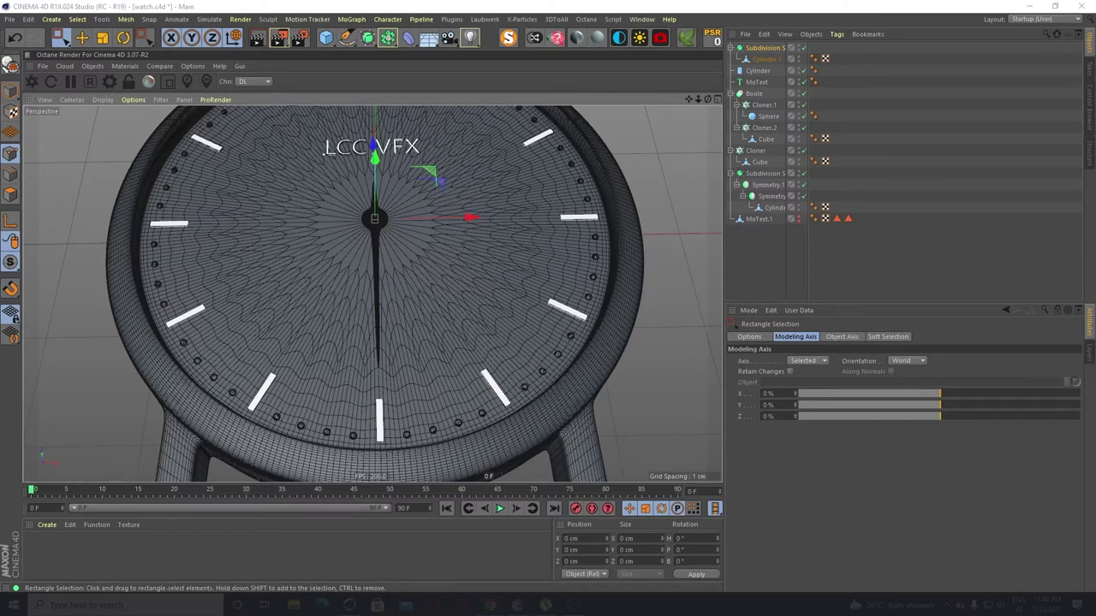
pyautogui.keyDown('alt'); pyautogui.moveTo(306, 378); pyautogui.dragTo(217, 391); pyautogui.keyUp('alt')
pyautogui.keyDown('alt'); pyautogui.moveTo(350, 399); pyautogui.dragTo(325, 302, button='middle'); pyautogui.keyUp('alt')
pyautogui.scroll(8, 325, 303)
pyautogui.scroll(10, 343, 363)
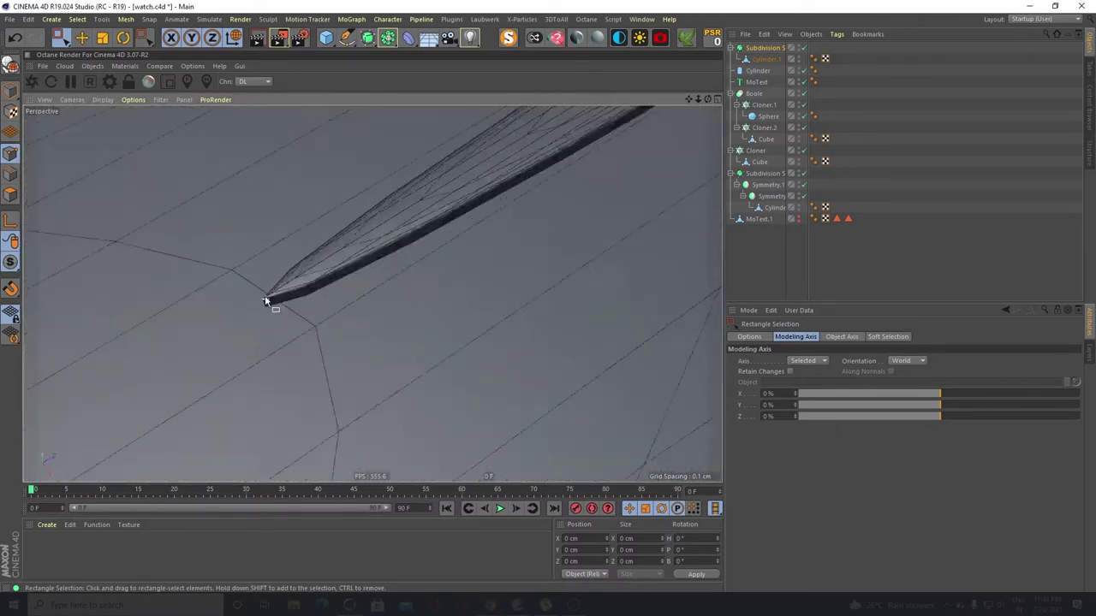
pyautogui.keyDown('alt'); pyautogui.moveTo(258, 300); pyautogui.dragTo(423, 325); pyautogui.keyUp('alt')
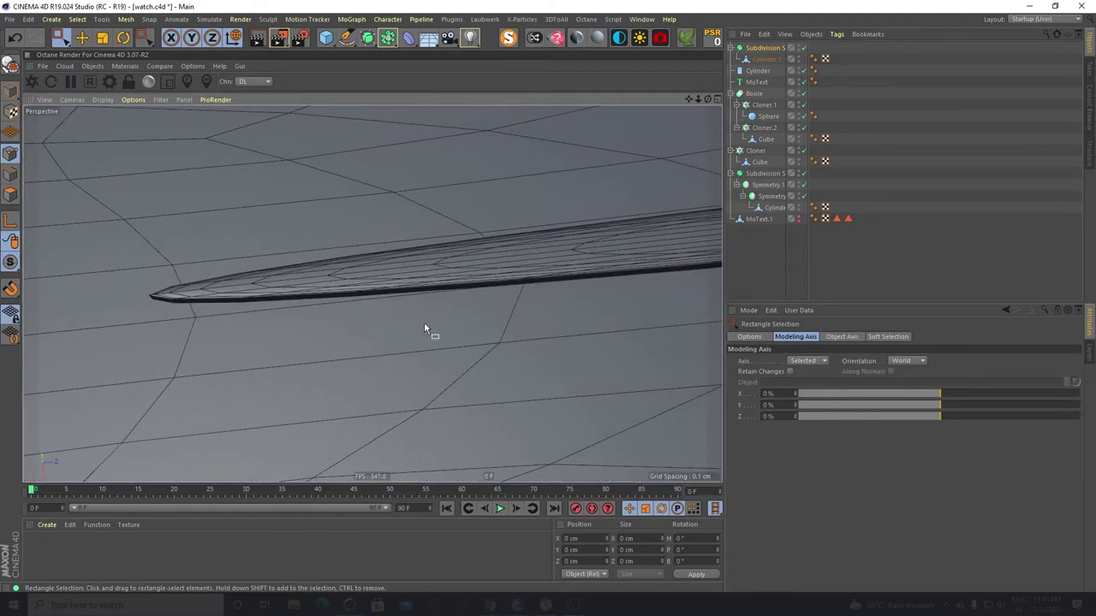
pyautogui.keyDown('alt'); pyautogui.moveTo(424, 325); pyautogui.dragTo(455, 281, button='middle'); pyautogui.keyUp('alt')
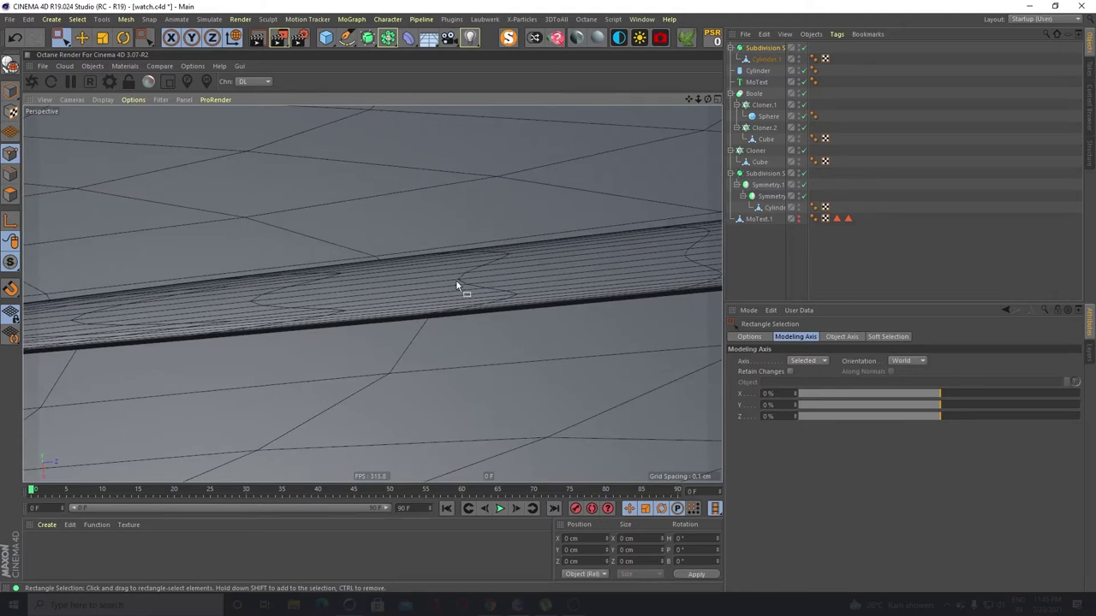
# Disable the hand's Subdivision Surface and select its underlying Cylinder.1 mesh near the squared tip
pyautogui.click(804, 48)
pyautogui.scroll(-3, 541, 187)
pyautogui.keyDown('alt'); pyautogui.moveTo(371, 294); pyautogui.dragTo(471, 309, button='middle'); pyautogui.keyUp('alt')
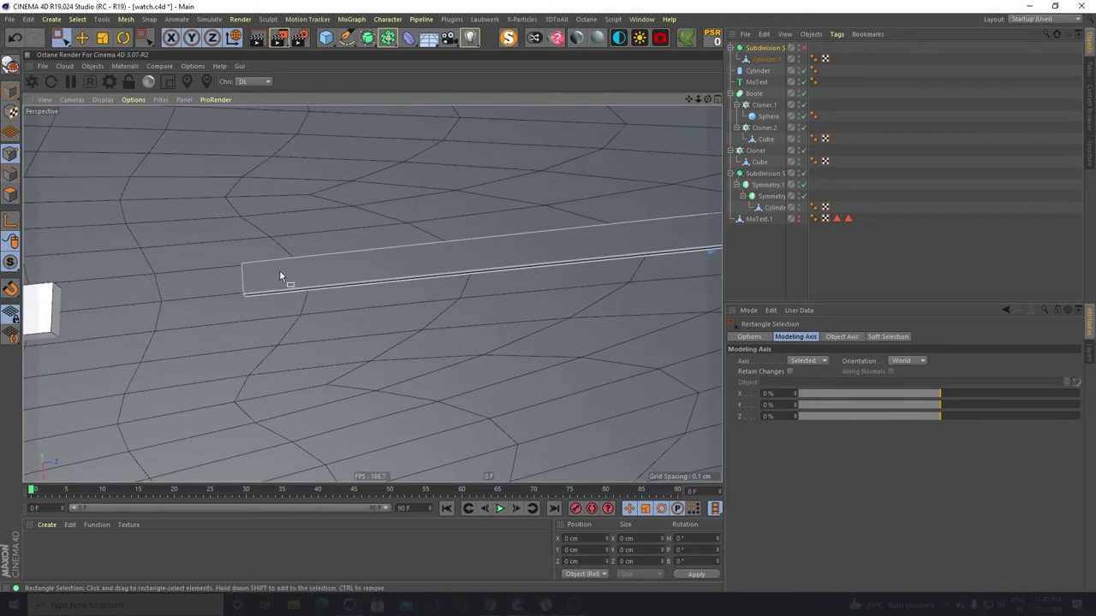
pyautogui.click(768, 59)
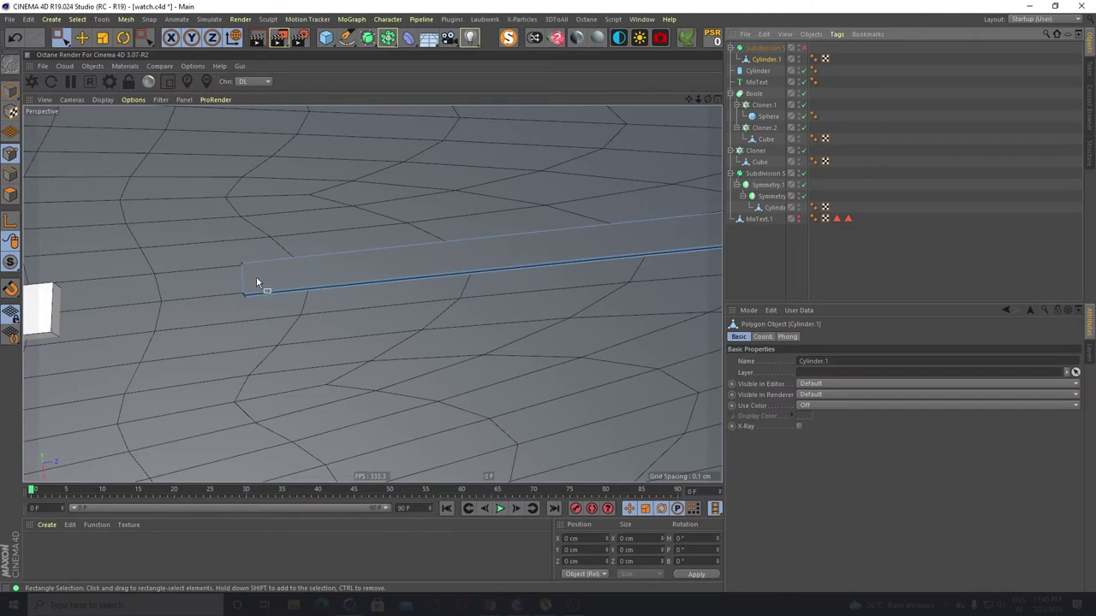
# Cut an edge loop across the long shaft of Cylinder.1 close to its squared tip, at 0.465% offset
pyautogui.press('m')
pyautogui.press('l')
pyautogui.scroll(3, 267, 277)
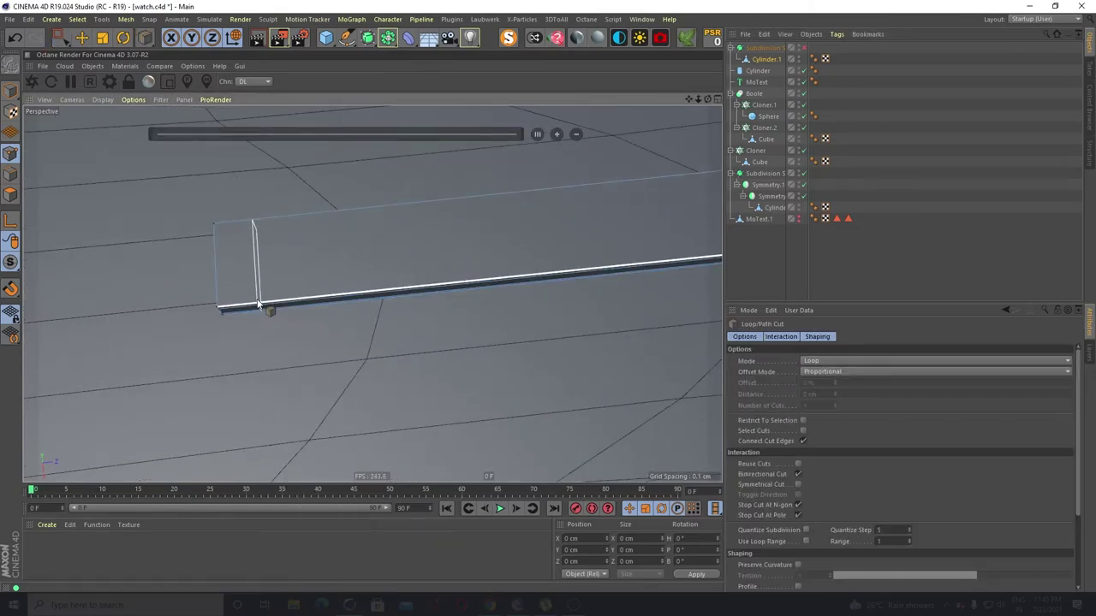
pyautogui.keyDown('alt'); pyautogui.moveTo(257, 301); pyautogui.dragTo(264, 255); pyautogui.keyUp('alt')
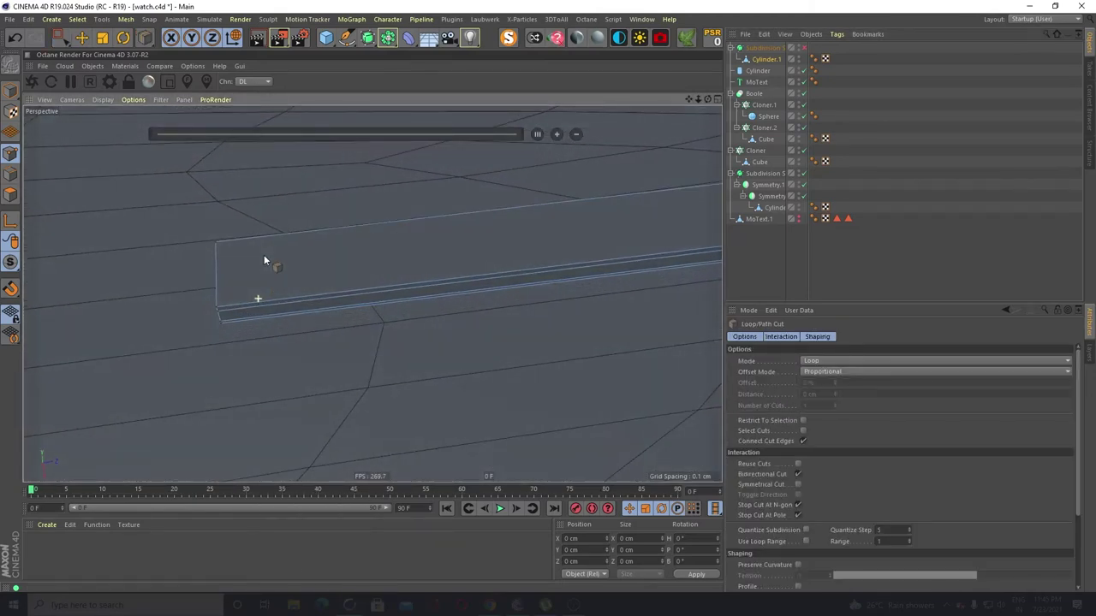
pyautogui.click(239, 316)
pyautogui.keyDown('alt'); pyautogui.moveTo(342, 255); pyautogui.dragTo(60, 351); pyautogui.keyUp('alt')
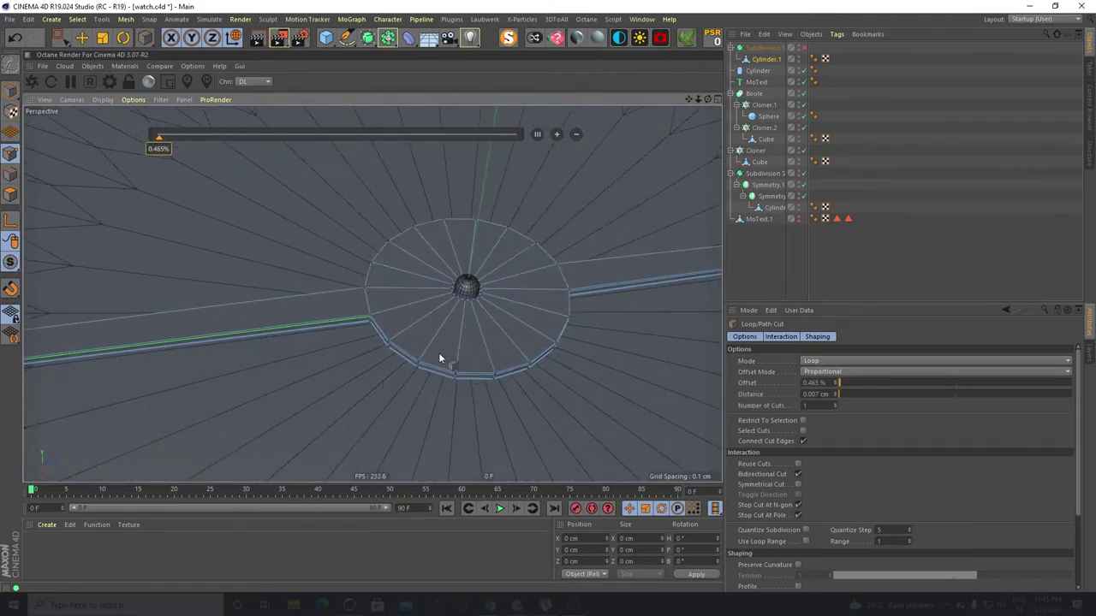
# Cut edge loops where the long and short shafts meet the disc, and one at 97.399% near the short shaft's end
pyautogui.scroll(3, 399, 341)
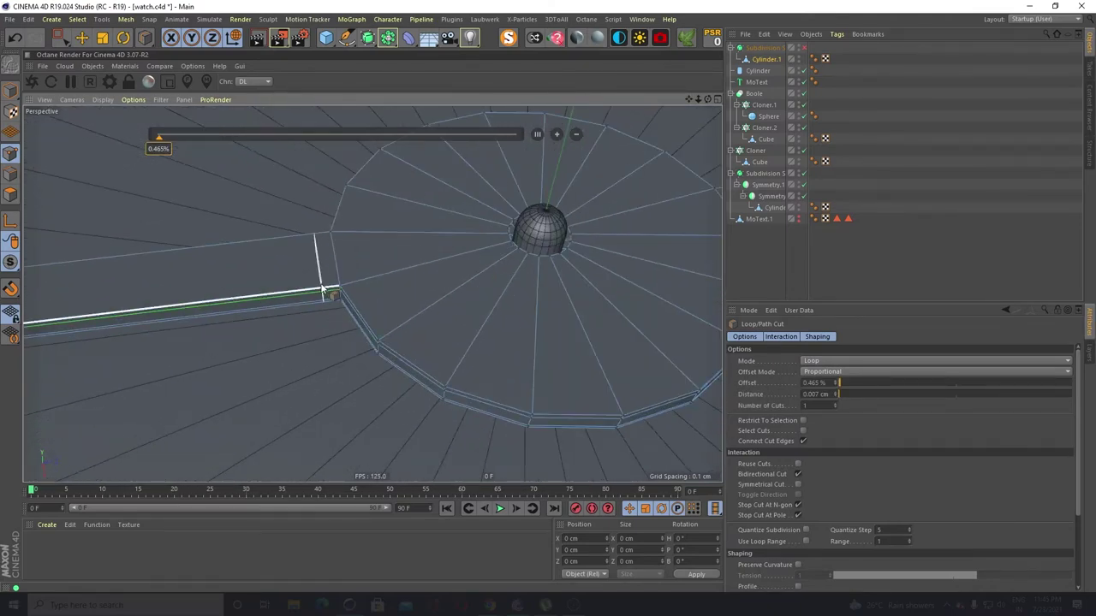
pyautogui.keyDown('alt'); pyautogui.moveTo(326, 289); pyautogui.dragTo(287, 336); pyautogui.keyUp('alt')
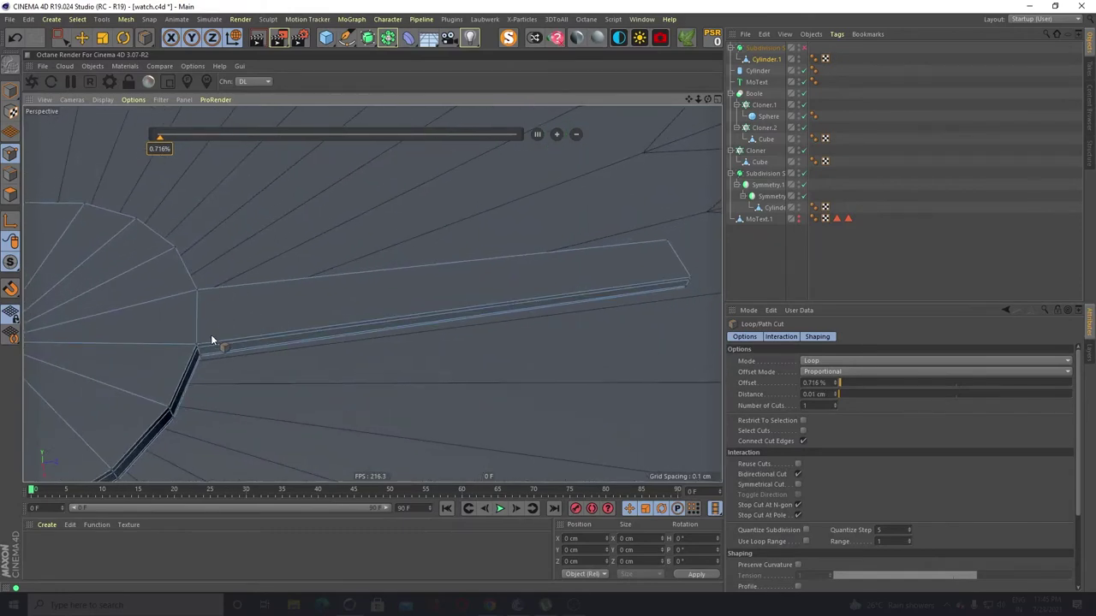
pyautogui.moveTo(209, 346); pyautogui.dragTo(222, 347)
pyautogui.click(681, 284)
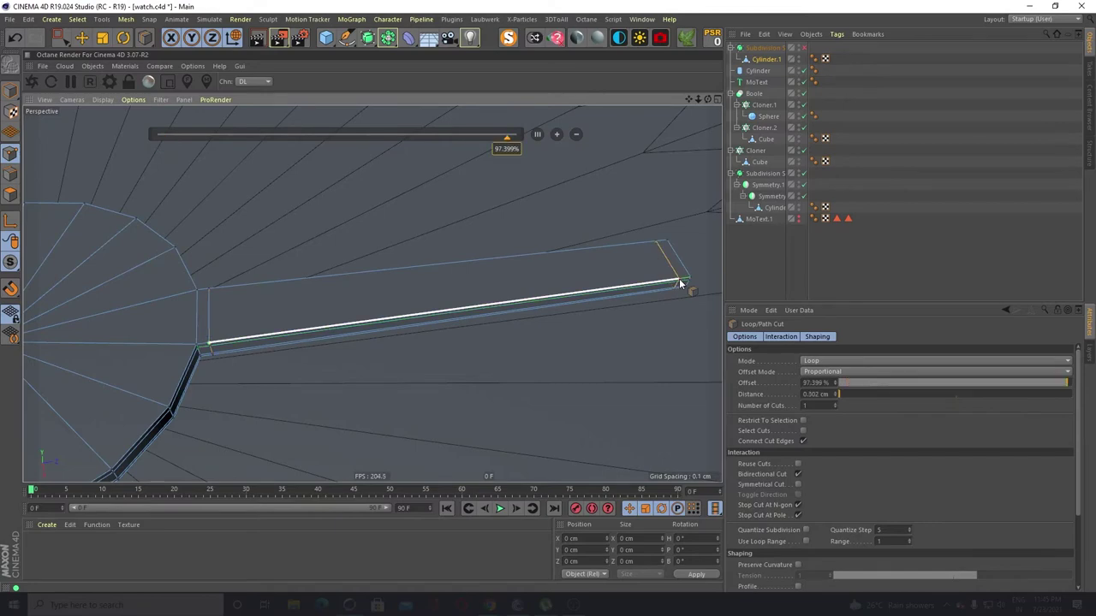
# Re-enable the hand's Subdivision Surface and examine the smoothed shaft ends and the hand's overall shape on the dial
pyautogui.click(802, 49)
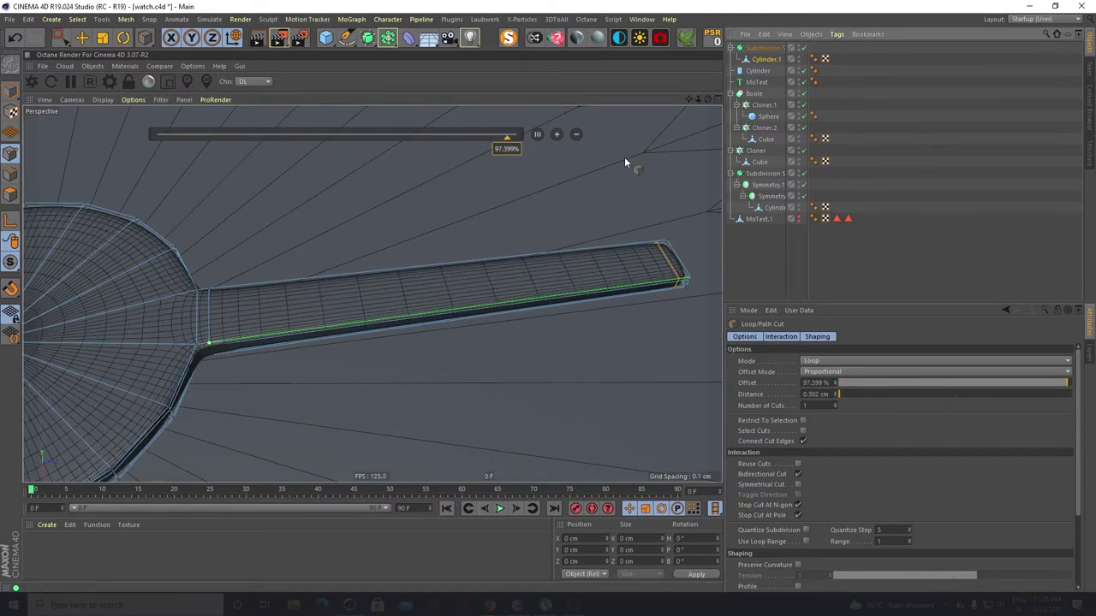
pyautogui.scroll(-5, 624, 156)
pyautogui.keyDown('alt'); pyautogui.moveTo(256, 286); pyautogui.dragTo(675, 267, button='middle'); pyautogui.keyUp('alt')
pyautogui.keyDown('alt'); pyautogui.moveTo(373, 293); pyautogui.dragTo(622, 225, button='middle'); pyautogui.keyUp('alt')
pyautogui.keyDown('alt'); pyautogui.moveTo(622, 225); pyautogui.dragTo(261, 319); pyautogui.keyUp('alt')
pyautogui.scroll(-10, 255, 249)
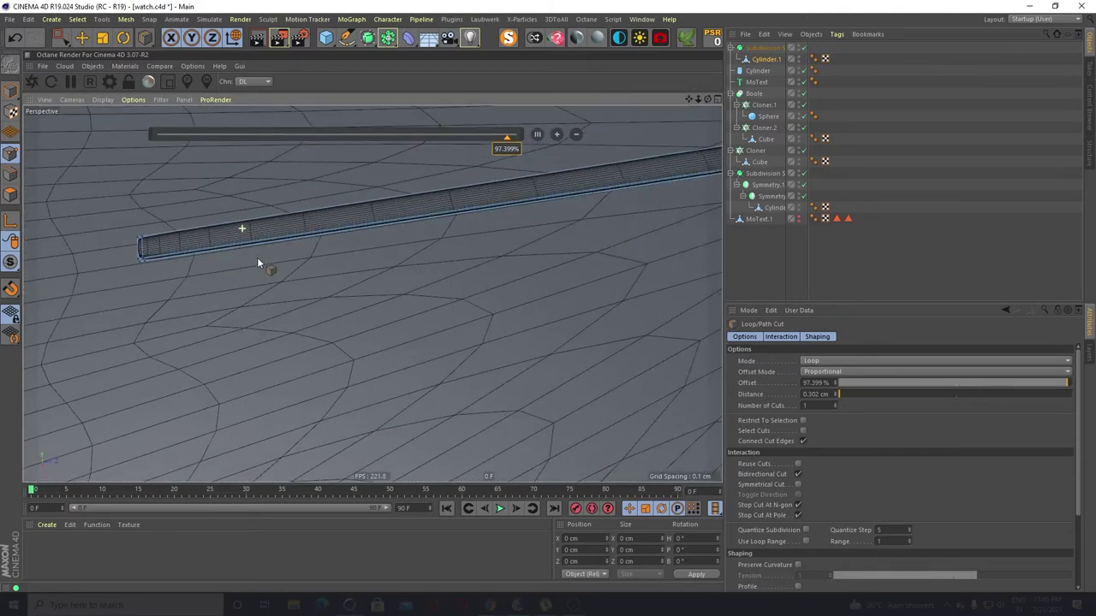
pyautogui.keyDown('alt'); pyautogui.moveTo(268, 288); pyautogui.dragTo(154, 339, button='middle'); pyautogui.keyUp('alt')
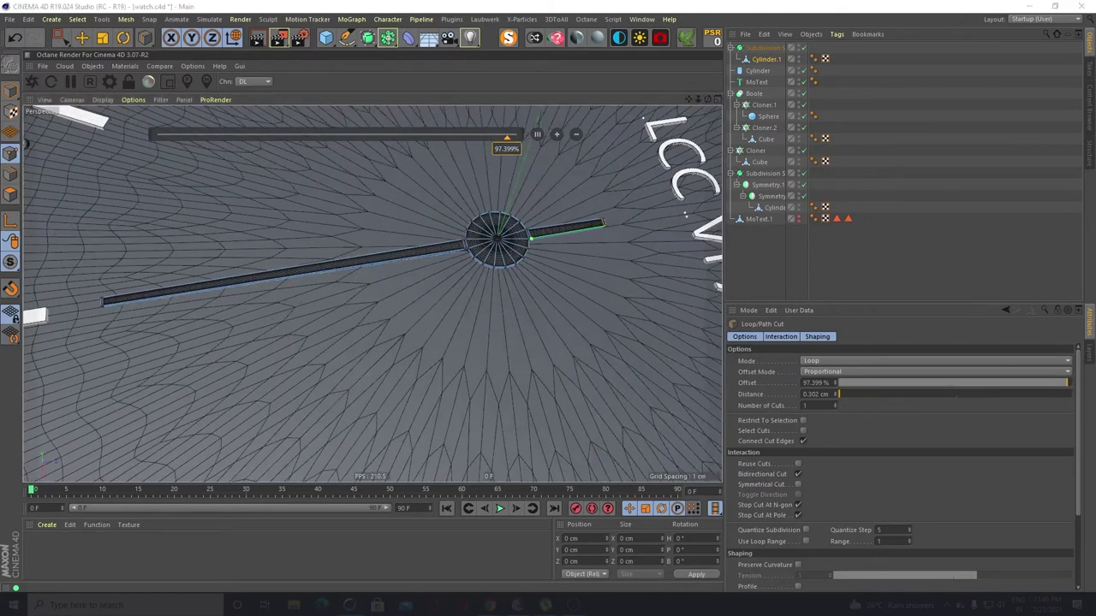
pyautogui.scroll(-3, 337, 275)
pyautogui.keyDown('alt'); pyautogui.moveTo(333, 332); pyautogui.dragTo(364, 314); pyautogui.keyUp('alt')
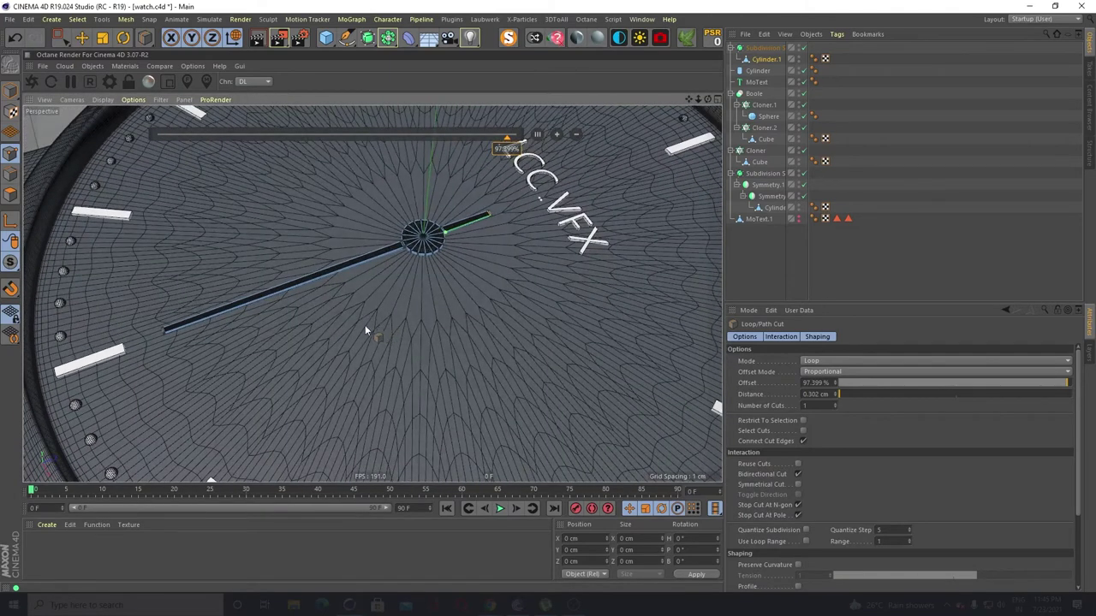
# Return to model mode with Rectangle Selection and examine the smoothed central disc and shaft junctions up close
pyautogui.click(10, 89)
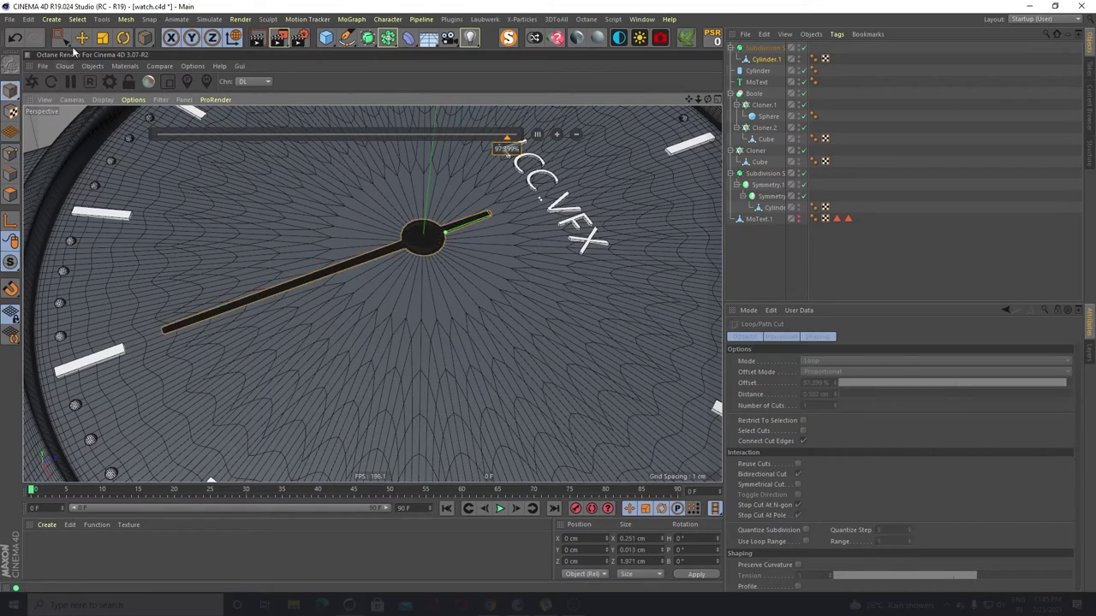
pyautogui.click(61, 38)
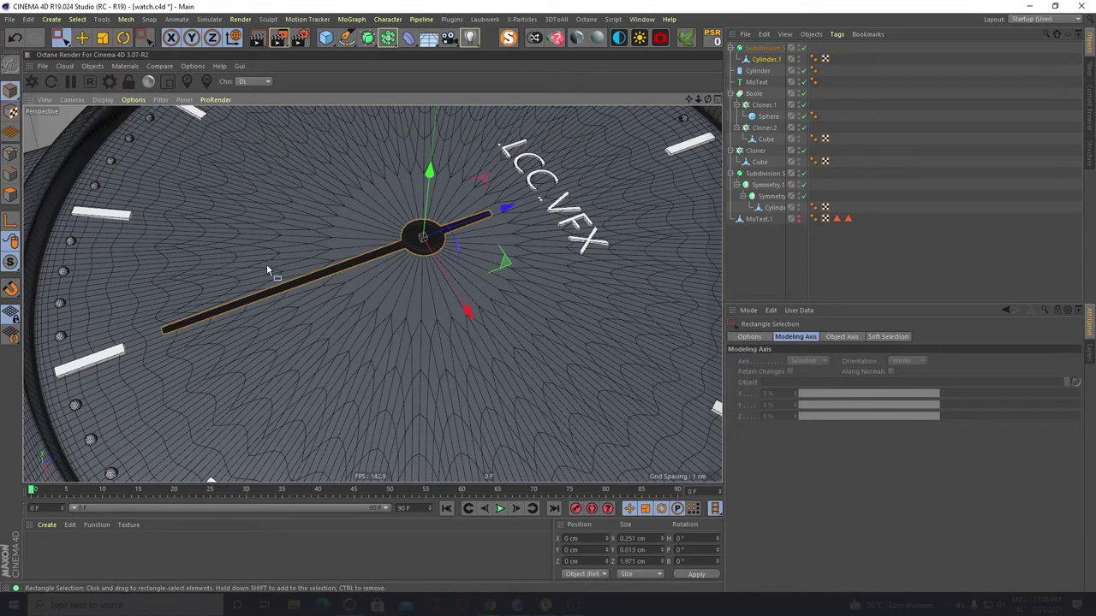
pyautogui.scroll(3, 432, 247)
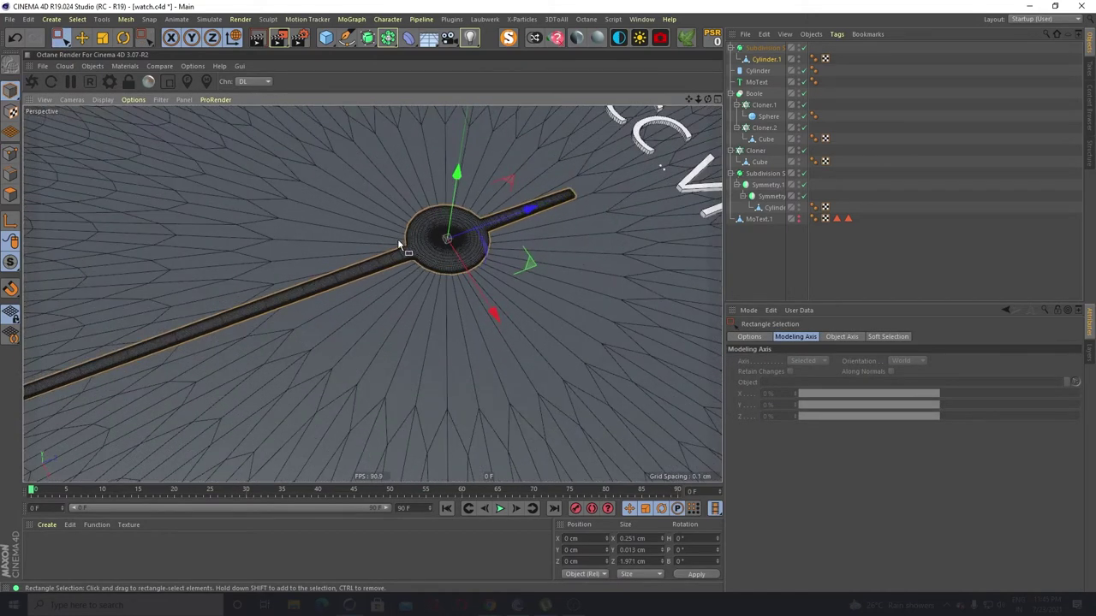
pyautogui.scroll(2, 398, 246)
pyautogui.scroll(2, 372, 244)
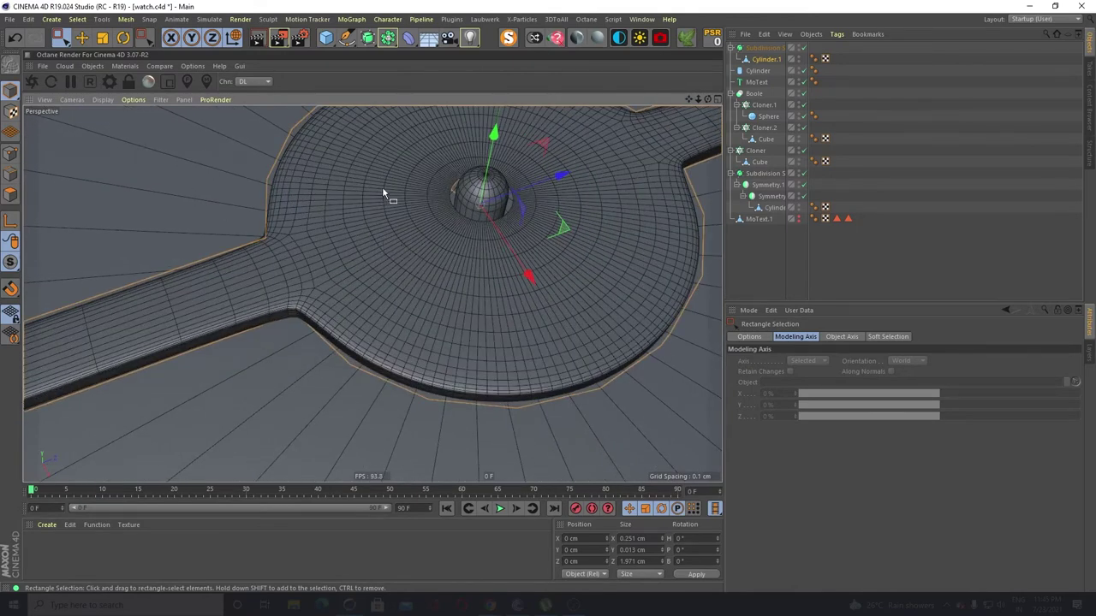
# Disable the Subdivision Surface and cut ring loops into the disc's upper face, at 3.388% by the rim and 7.508% near the centre
pyautogui.click(803, 48)
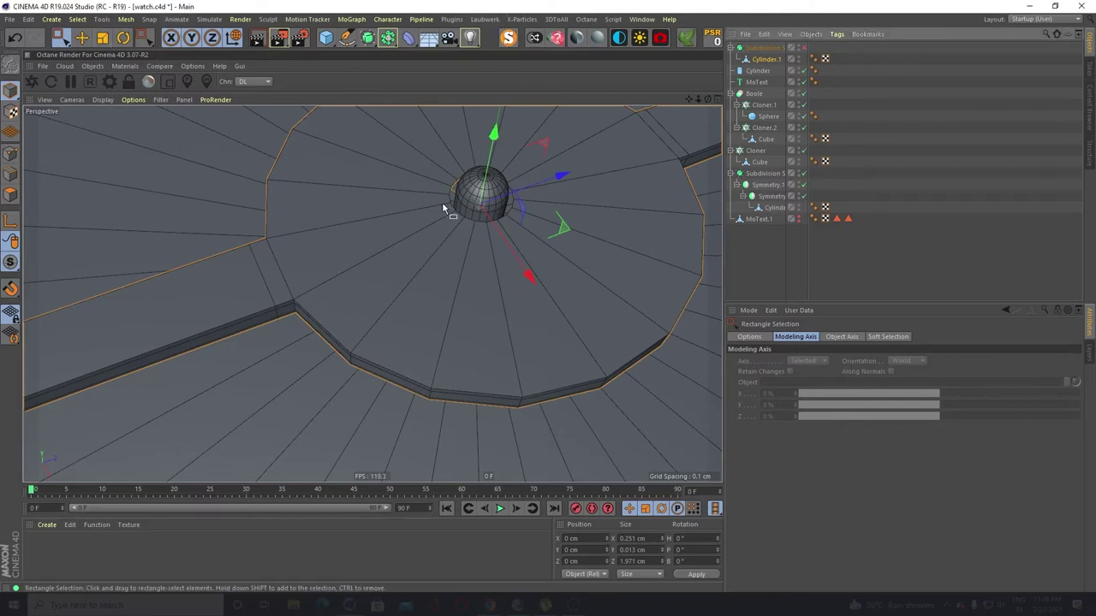
pyautogui.press('m')
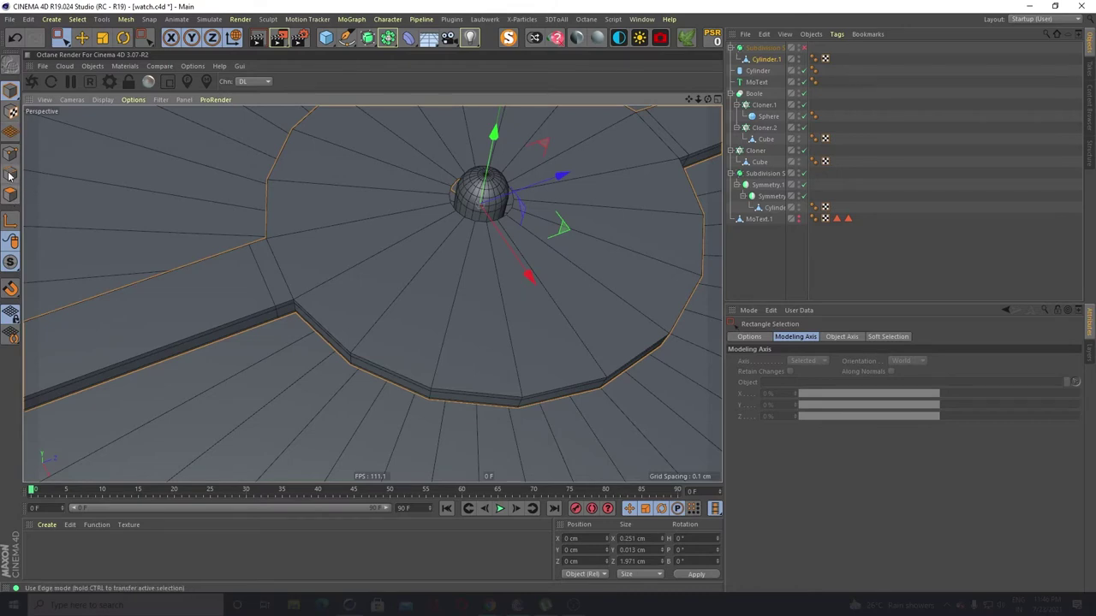
pyautogui.click(761, 59)
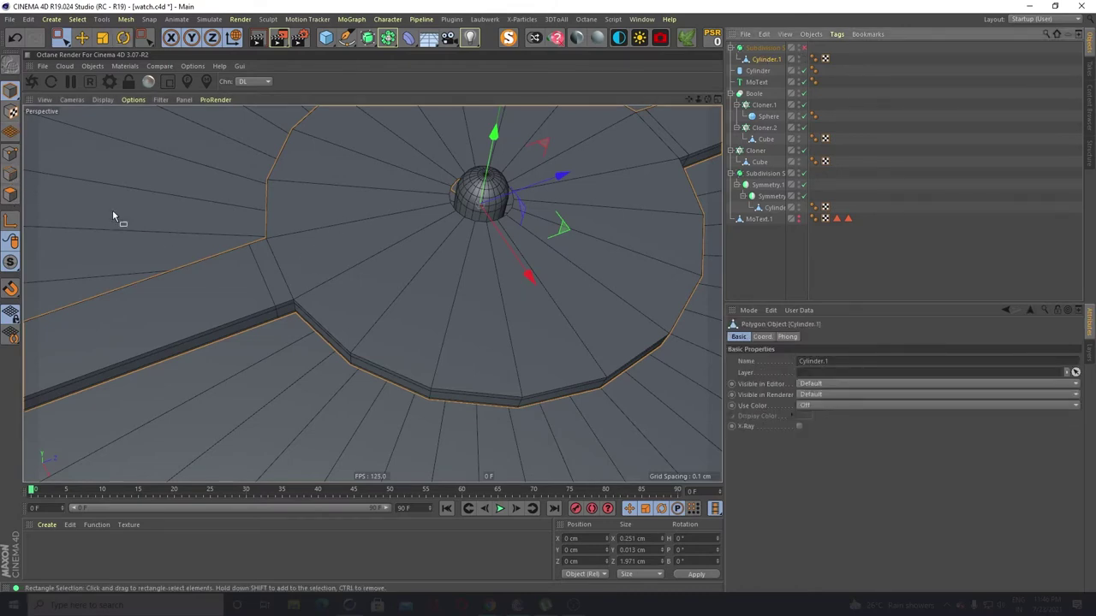
pyautogui.click(7, 199)
pyautogui.press('m')
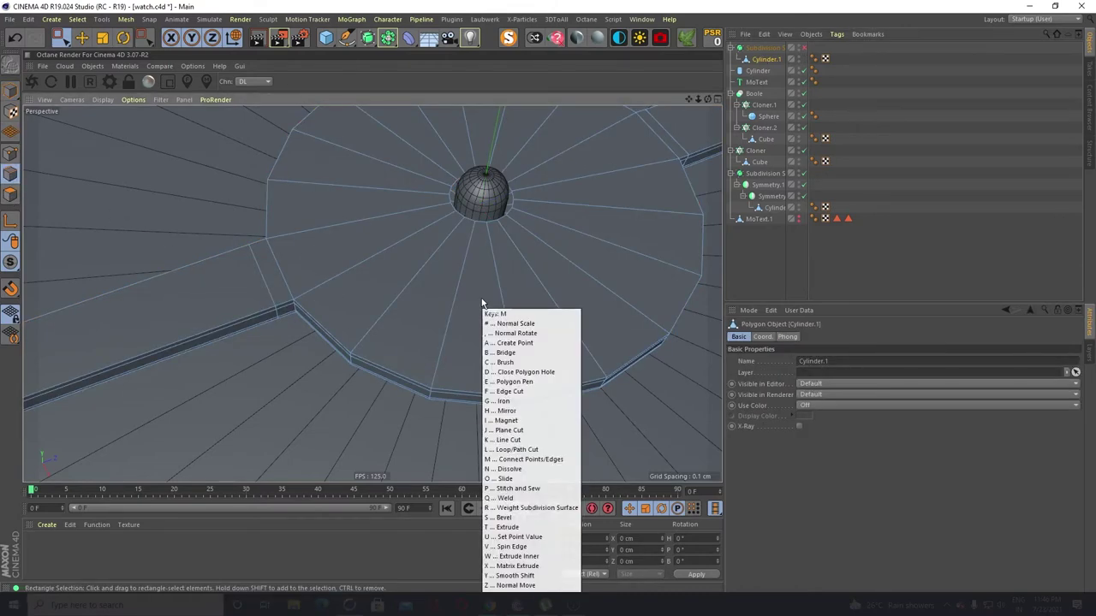
pyautogui.press('l')
pyautogui.scroll(3, 482, 302)
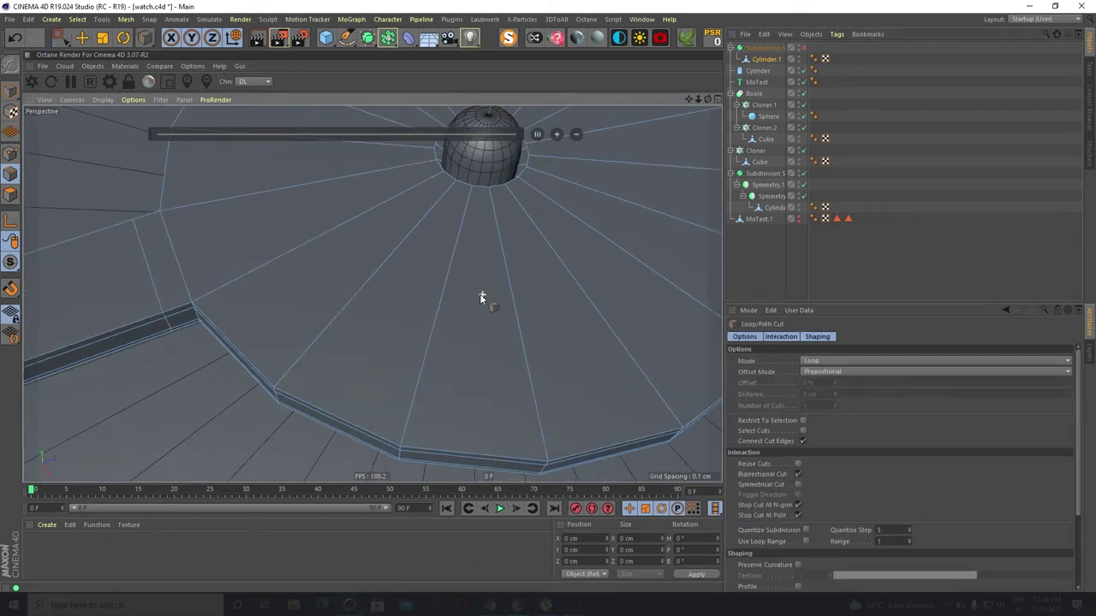
pyautogui.click(548, 451)
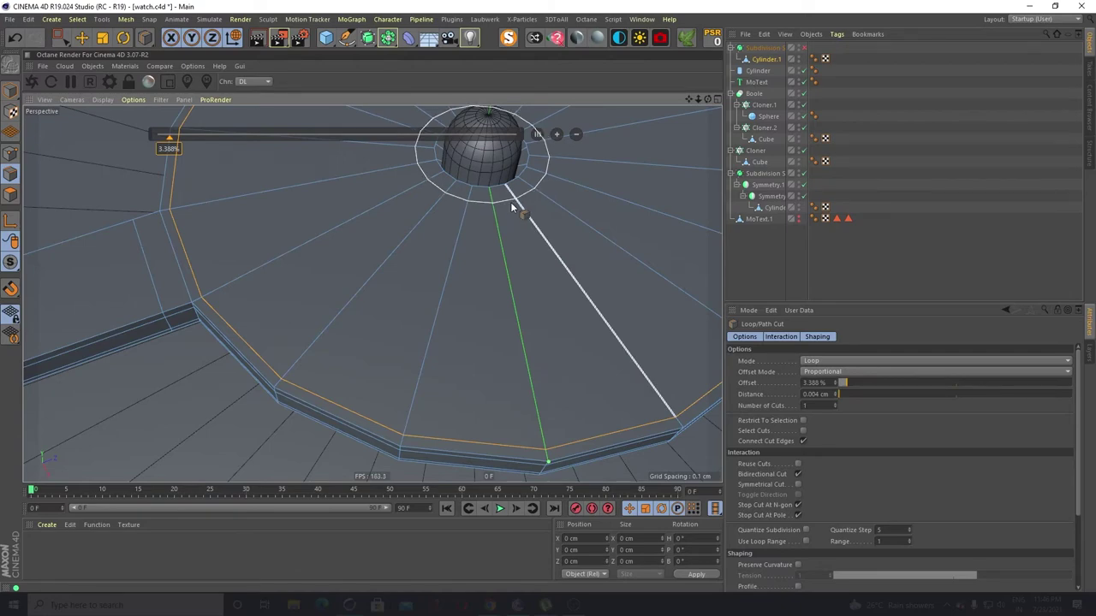
pyautogui.click(511, 204)
# Isolate the Cylinder.1 hand mesh with MagicSolo so that the underside of its disc can be reached
pyautogui.keyDown('alt'); pyautogui.moveTo(533, 420); pyautogui.dragTo(511, 349); pyautogui.keyUp('alt')
pyautogui.keyDown('alt'); pyautogui.moveTo(502, 399); pyautogui.dragTo(479, 351); pyautogui.keyUp('alt')
pyautogui.scroll(-5, 460, 329)
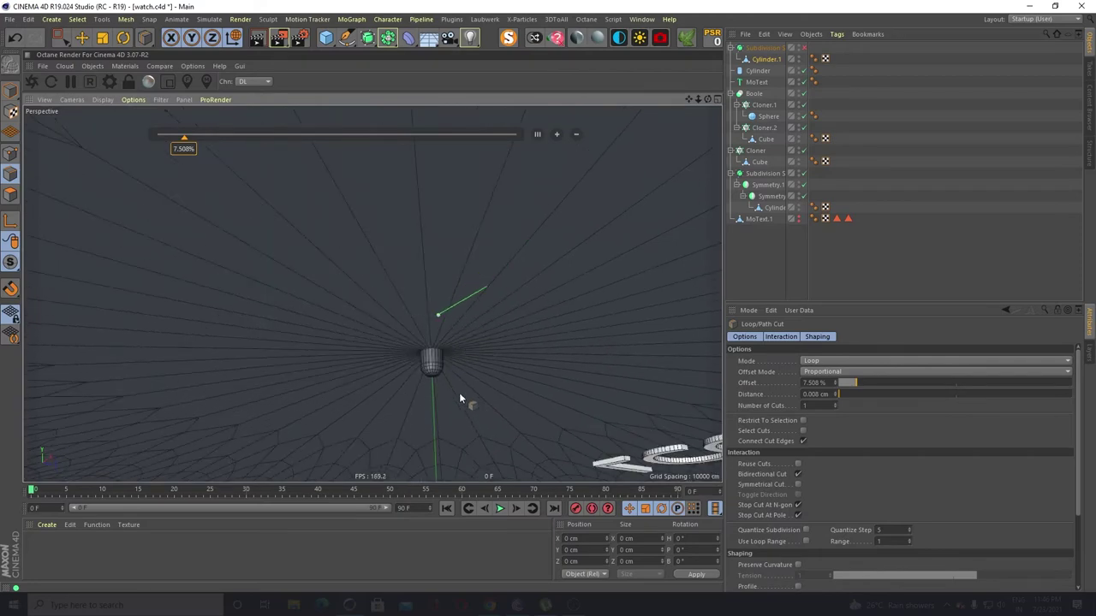
pyautogui.scroll(-3, 442, 336)
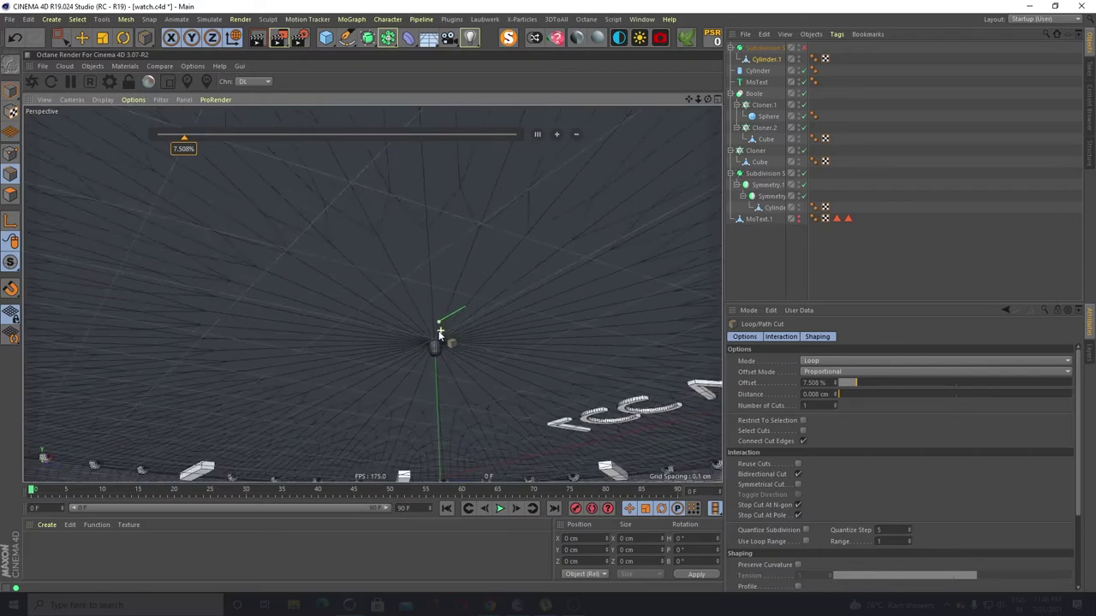
pyautogui.keyDown('alt'); pyautogui.moveTo(440, 334); pyautogui.dragTo(444, 420); pyautogui.keyUp('alt')
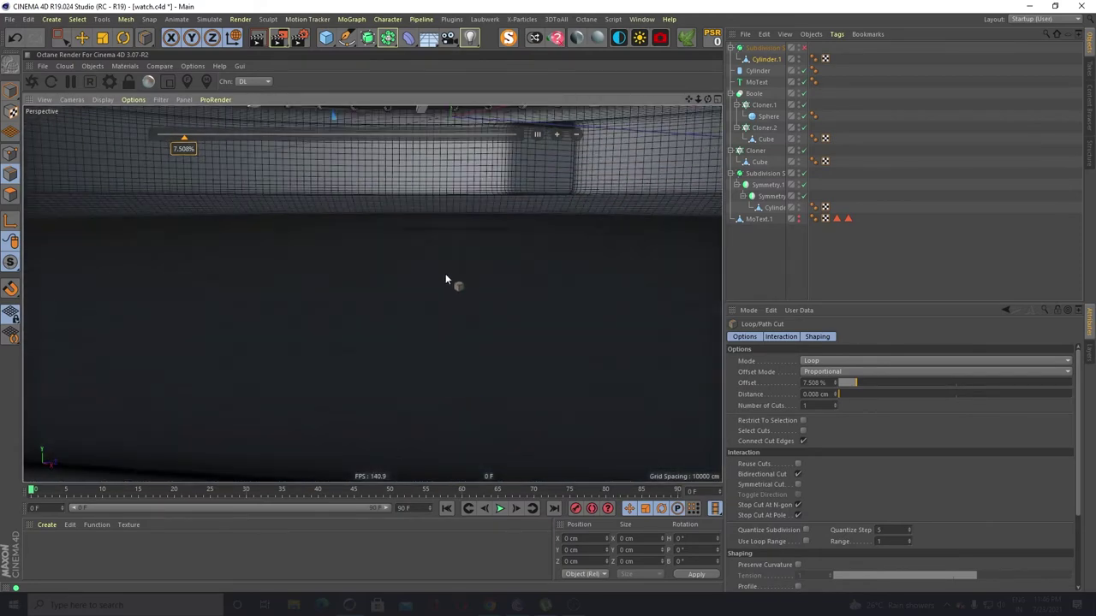
pyautogui.keyDown('alt'); pyautogui.moveTo(446, 273); pyautogui.dragTo(445, 380); pyautogui.keyUp('alt')
pyautogui.scroll(3, 428, 274)
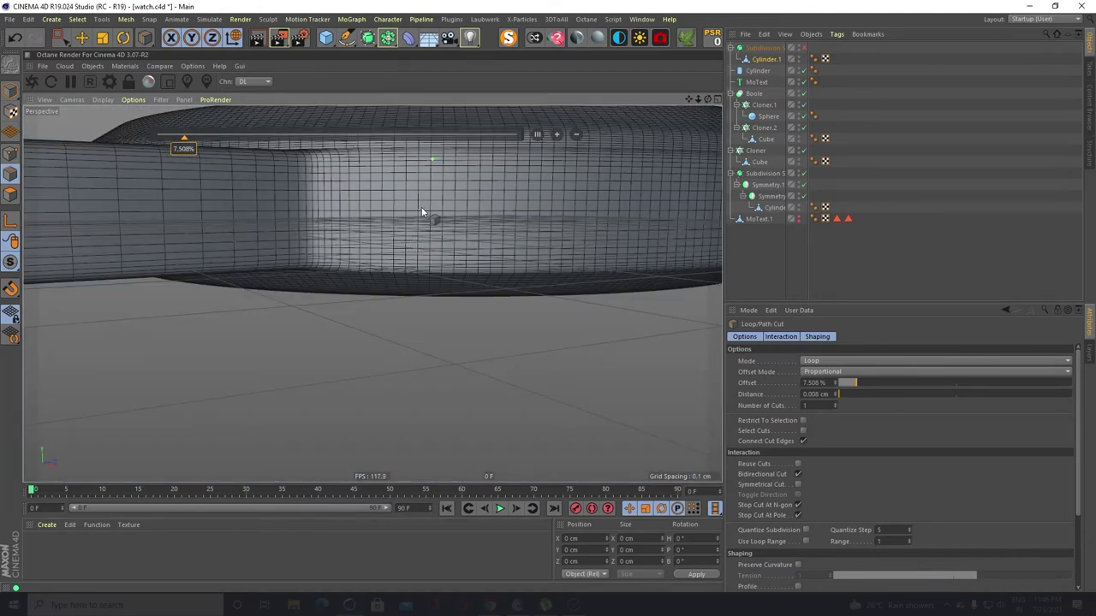
pyautogui.keyDown('alt'); pyautogui.moveTo(422, 208); pyautogui.dragTo(372, 317, button='middle'); pyautogui.keyUp('alt')
pyautogui.scroll(3, 388, 378)
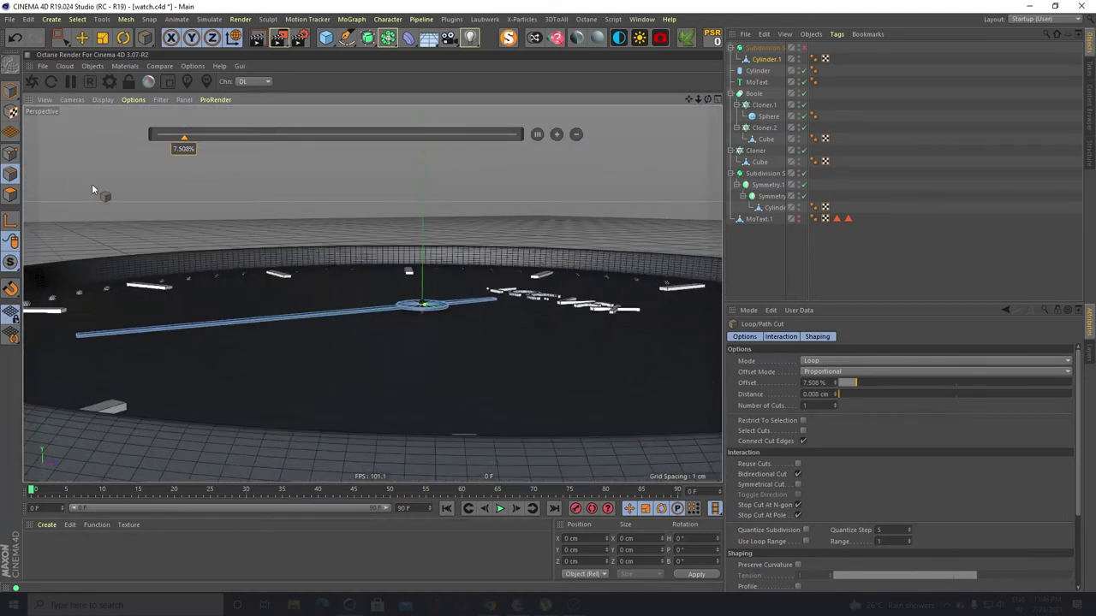
pyautogui.click(508, 38)
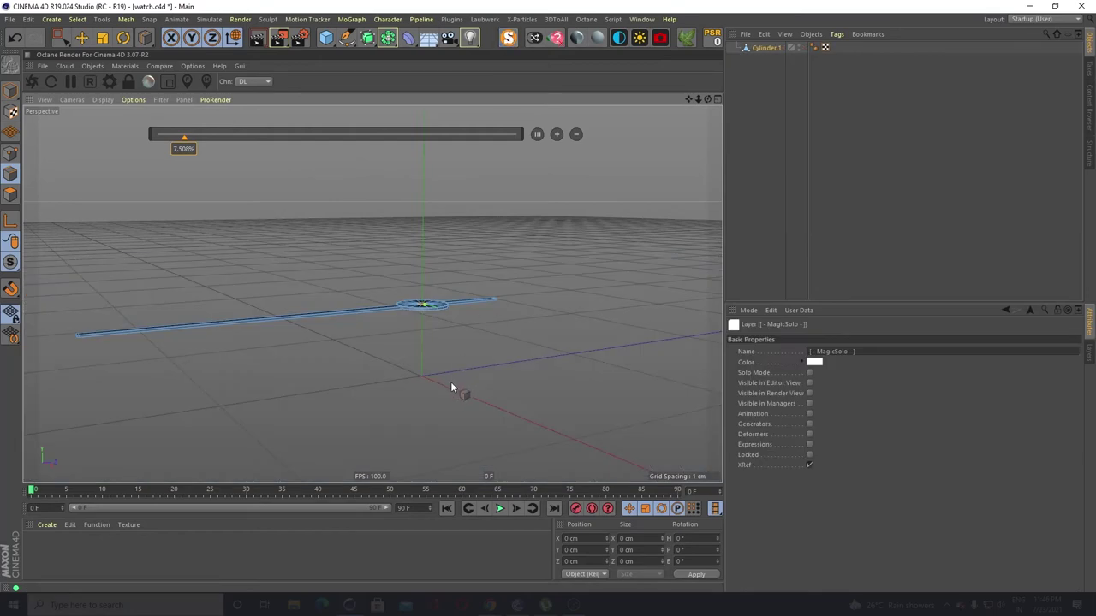
# Cut ring loops into the disc's underside near the centre and at 94.24% along the rim, and return to model mode
pyautogui.moveTo(453, 390)
pyautogui.keyDown('alt'); pyautogui.mouseDown()
pyautogui.moveTo(431, 322)
pyautogui.moveTo(453, 274)
pyautogui.moveTo(462, 281)
pyautogui.moveTo(384, 379)
pyautogui.moveTo(398, 286)
pyautogui.moveTo(401, 344)
pyautogui.moveTo(445, 390)
pyautogui.moveTo(443, 375)
pyautogui.mouseUp(); pyautogui.keyUp('alt')
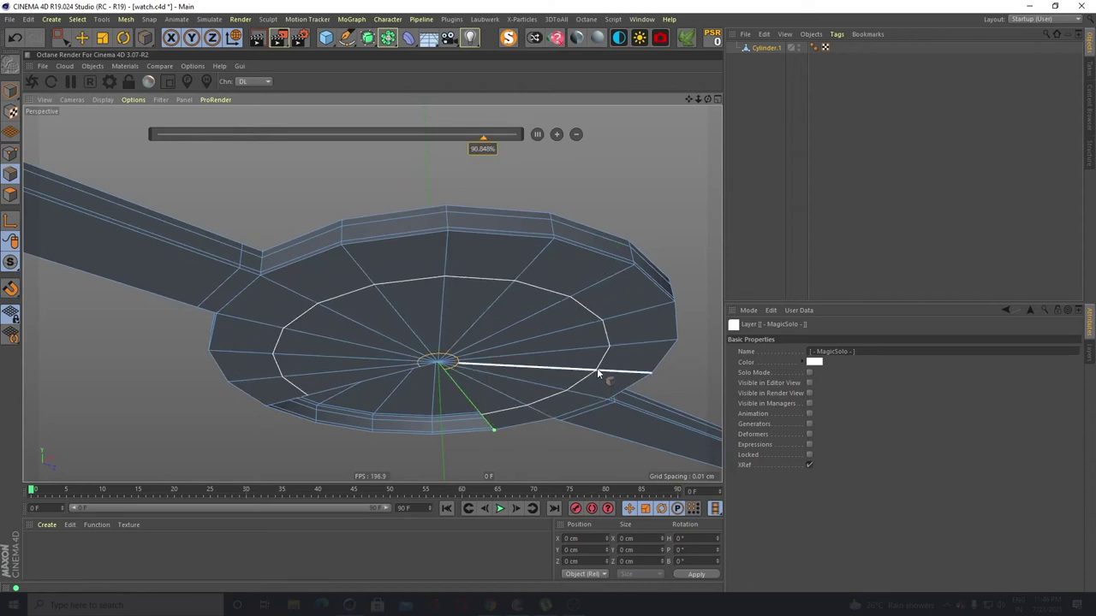
pyautogui.click(665, 345)
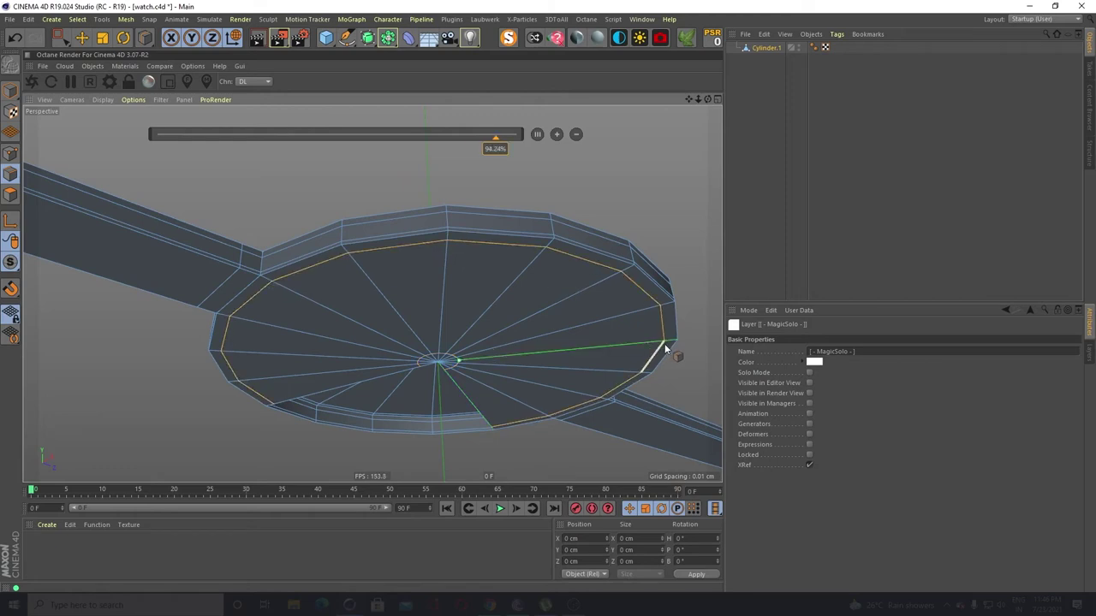
pyautogui.click(8, 92)
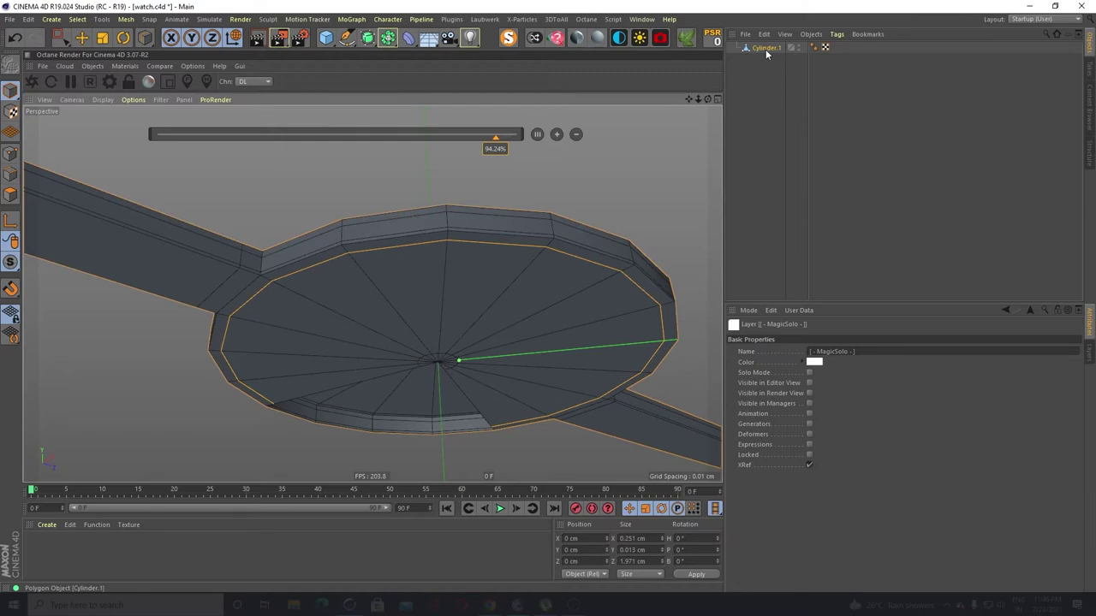
# Switch the solo view to the hand's Subdivision Surface, enable it, and examine the smoothed underside of the disc
pyautogui.click(508, 40)
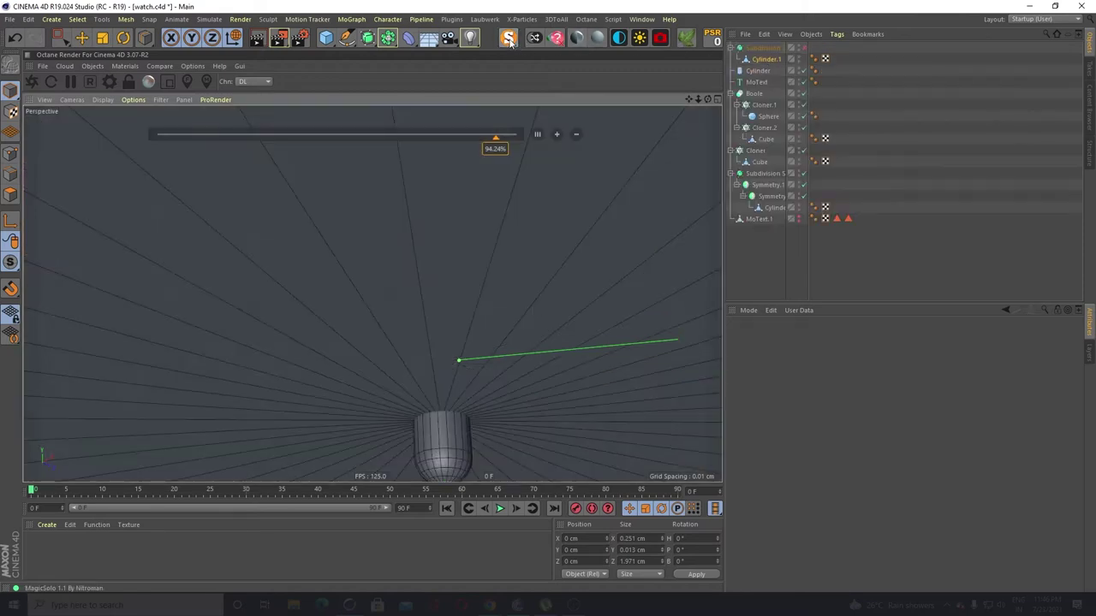
pyautogui.click(765, 49)
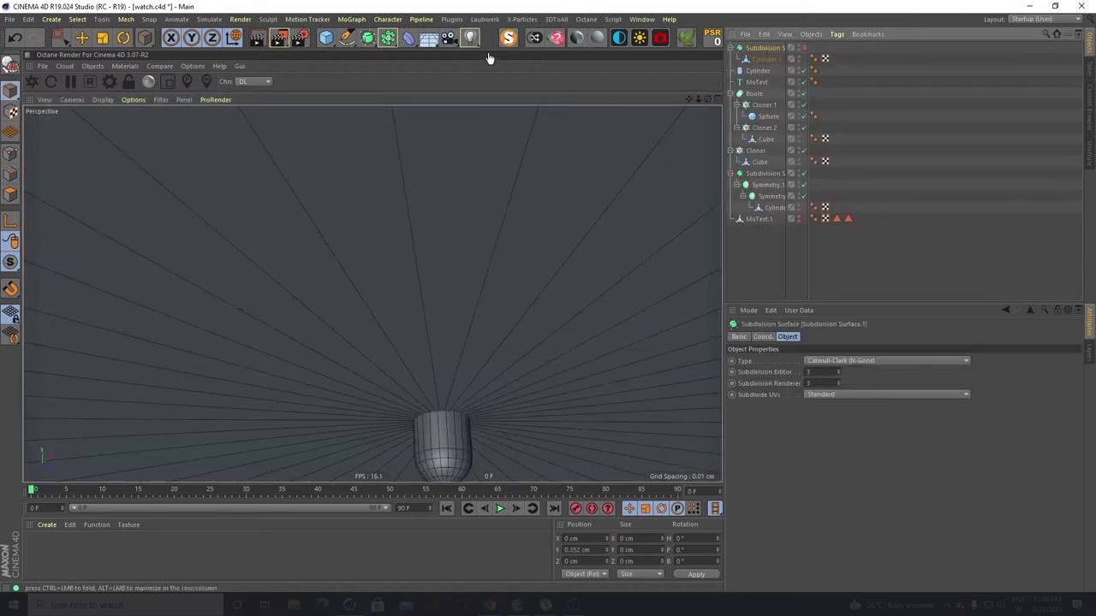
pyautogui.click(508, 40)
pyautogui.click(803, 48)
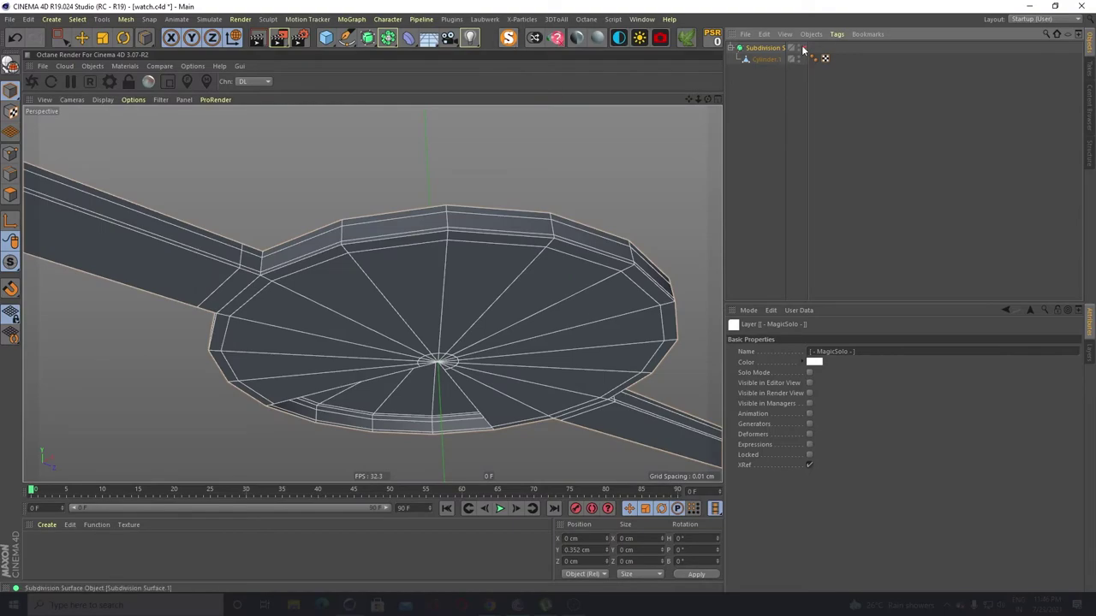
pyautogui.keyDown('alt'); pyautogui.moveTo(505, 314); pyautogui.dragTo(676, 111); pyautogui.keyUp('alt')
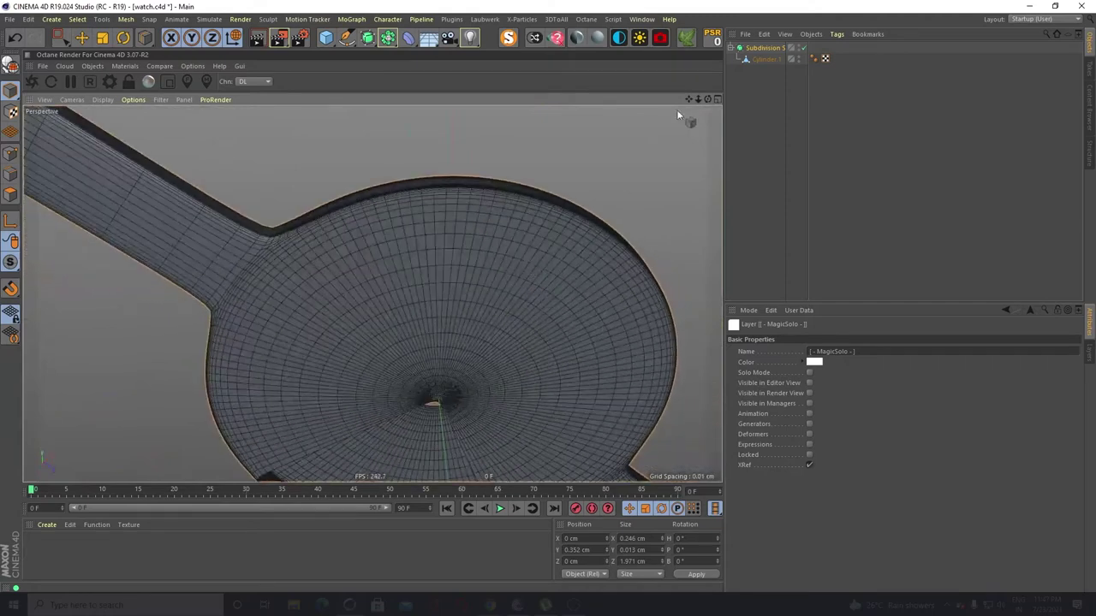
# Disable the Subdivision Surface and try to bridge the open radial edge of Cylinder.1's disc underside to the neighbouring rim
pyautogui.click(802, 49)
pyautogui.keyDown('alt'); pyautogui.moveTo(575, 303); pyautogui.dragTo(354, 301); pyautogui.keyUp('alt')
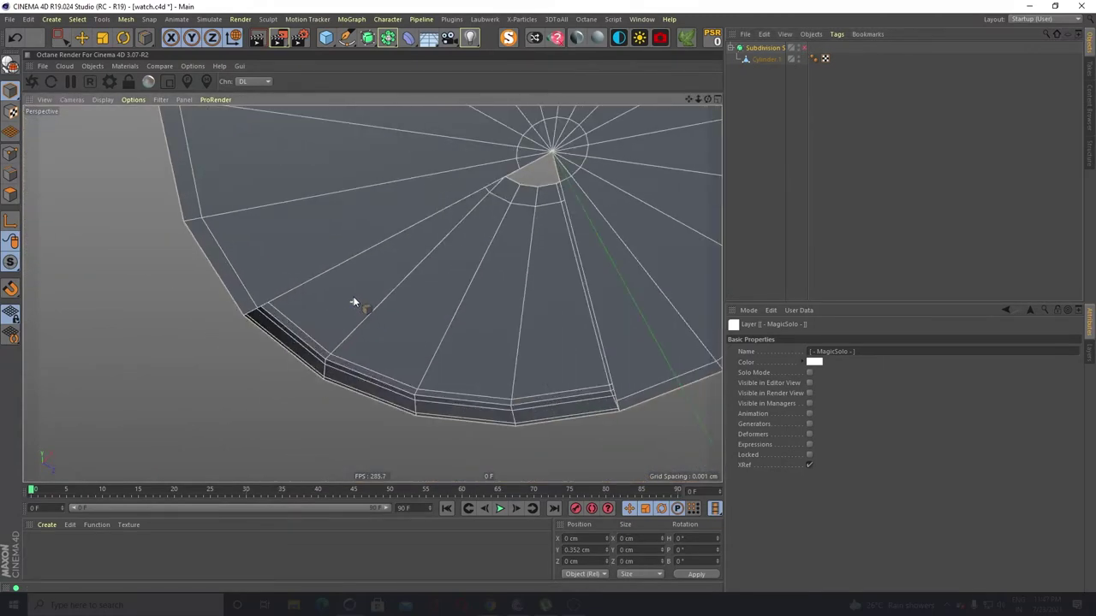
pyautogui.click(82, 37)
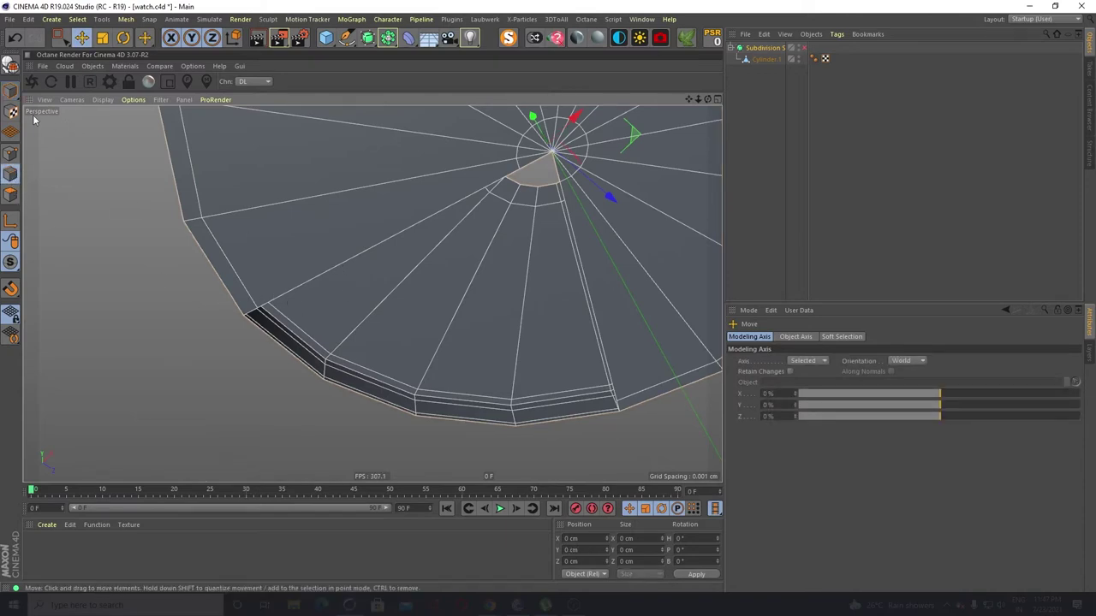
pyautogui.click(771, 60)
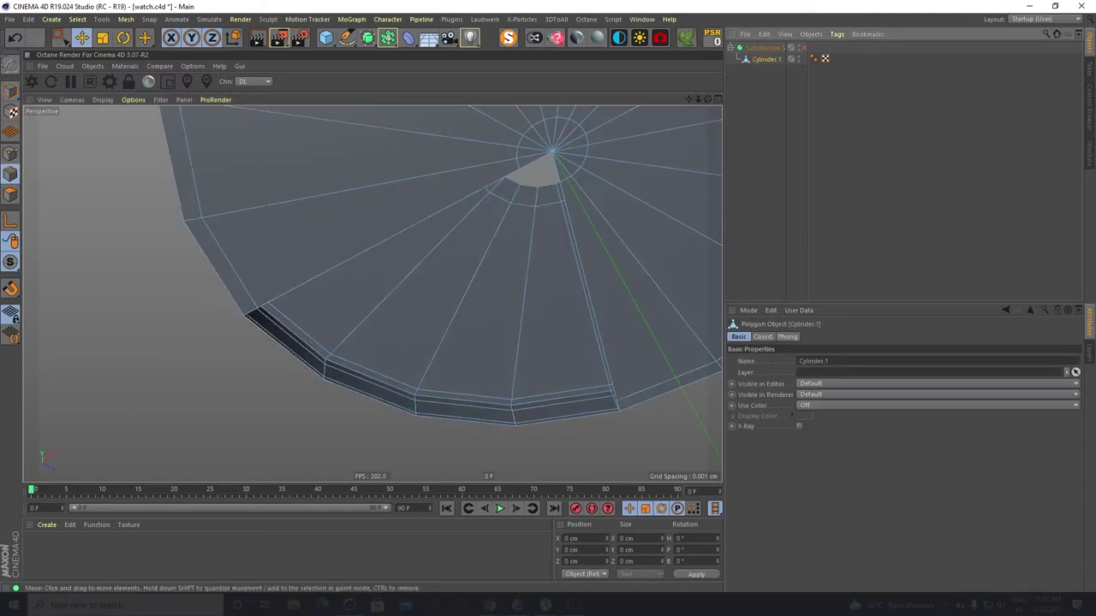
pyautogui.click(332, 269)
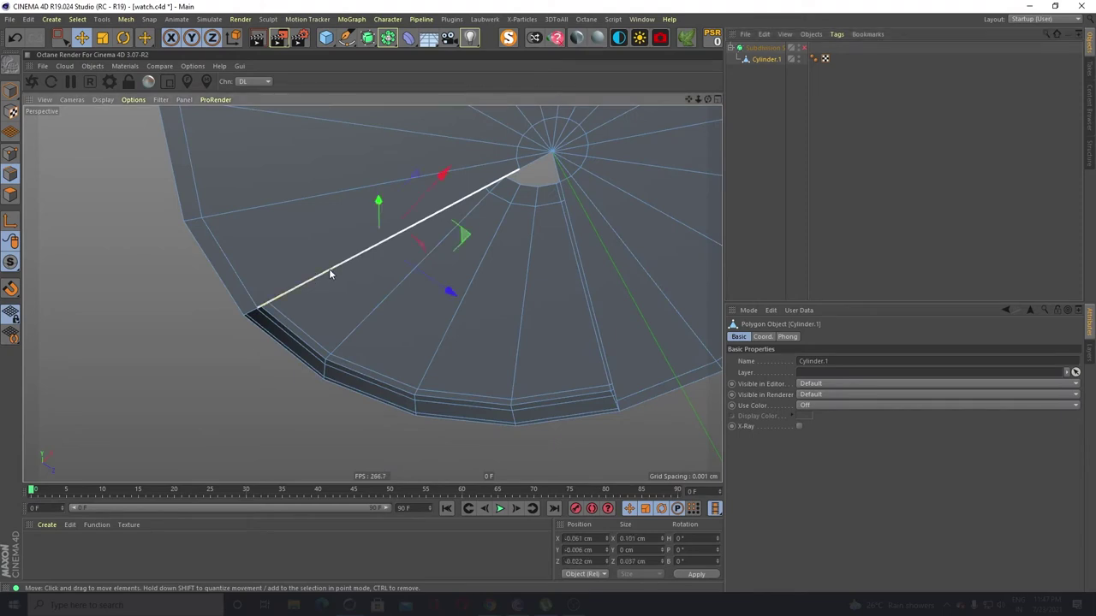
pyautogui.press('m')
pyautogui.press('Escape')
pyautogui.press('m')
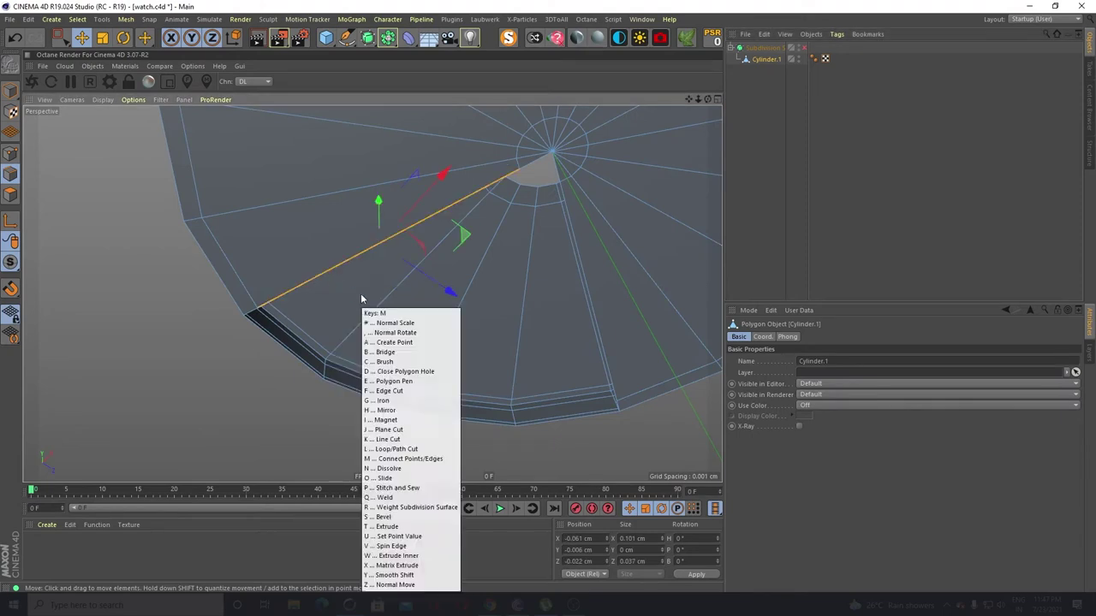
pyautogui.press('b')
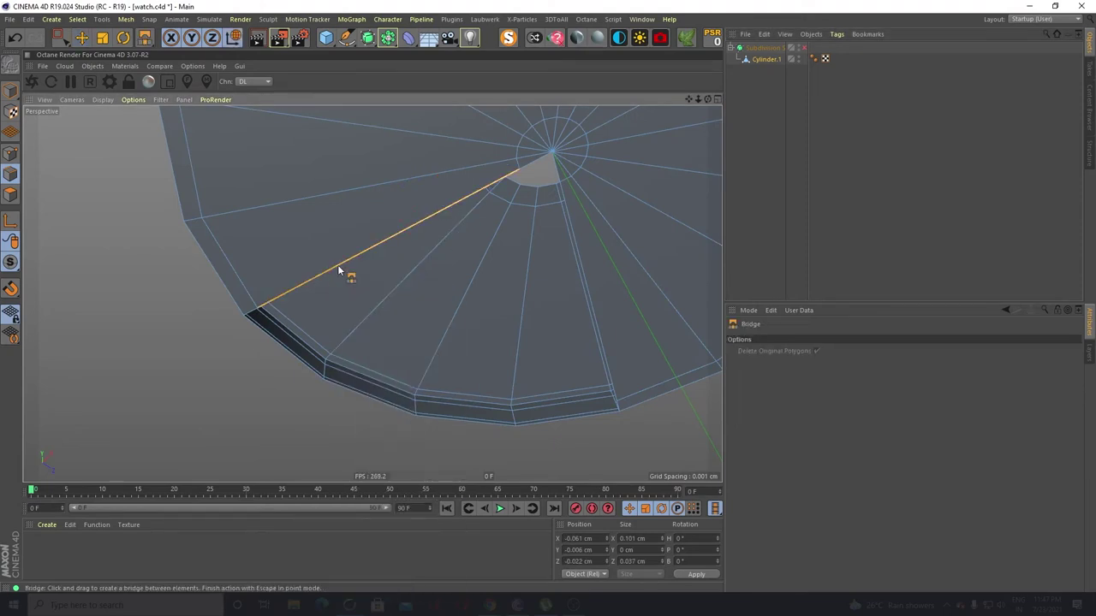
pyautogui.moveTo(338, 271); pyautogui.dragTo(314, 362)
# Bridge the short edge at the rim end of the open radial edge to the next rim segment on the disc's underside
pyautogui.keyDown('alt'); pyautogui.moveTo(371, 293); pyautogui.dragTo(376, 367); pyautogui.keyUp('alt')
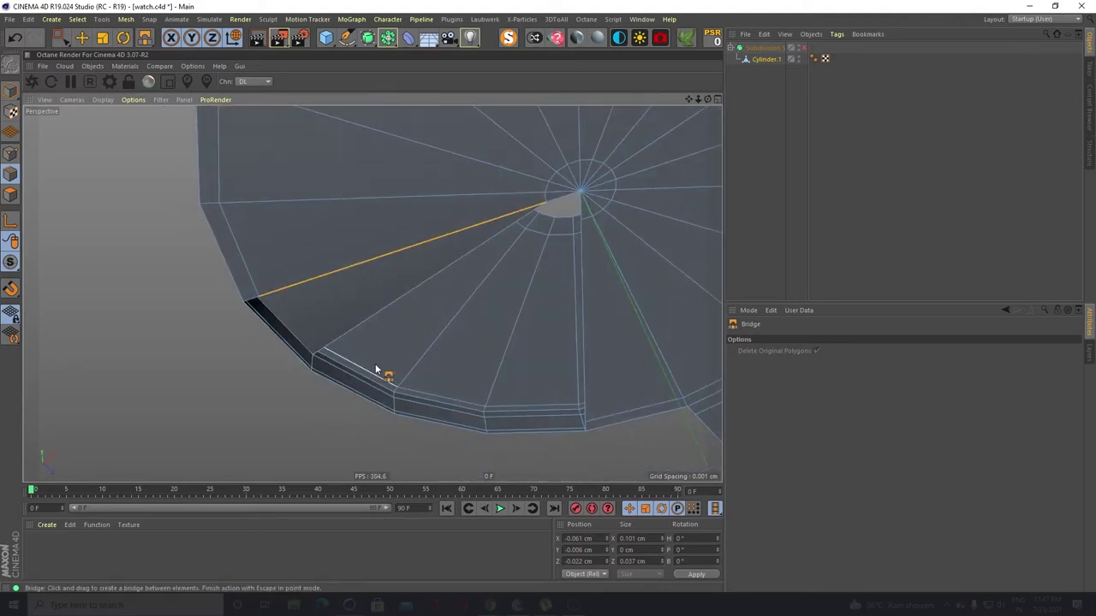
pyautogui.keyDown('alt'); pyautogui.moveTo(375, 367); pyautogui.dragTo(389, 284, button='middle'); pyautogui.keyUp('alt')
pyautogui.keyDown('alt'); pyautogui.moveTo(389, 288); pyautogui.dragTo(385, 335); pyautogui.keyUp('alt')
pyautogui.keyDown('alt'); pyautogui.moveTo(440, 156); pyautogui.dragTo(357, 398); pyautogui.keyUp('alt')
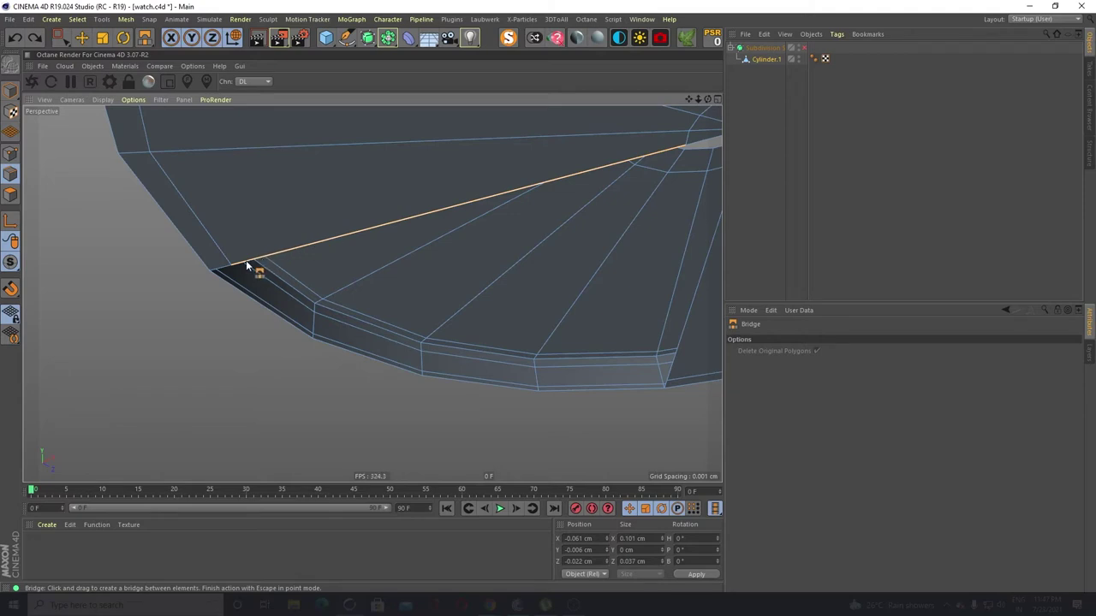
pyautogui.moveTo(245, 260); pyautogui.dragTo(316, 347)
pyautogui.keyDown('alt'); pyautogui.moveTo(248, 383); pyautogui.dragTo(350, 298); pyautogui.keyUp('alt')
pyautogui.keyDown('alt'); pyautogui.moveTo(417, 357); pyautogui.dragTo(445, 322, button='middle'); pyautogui.keyUp('alt')
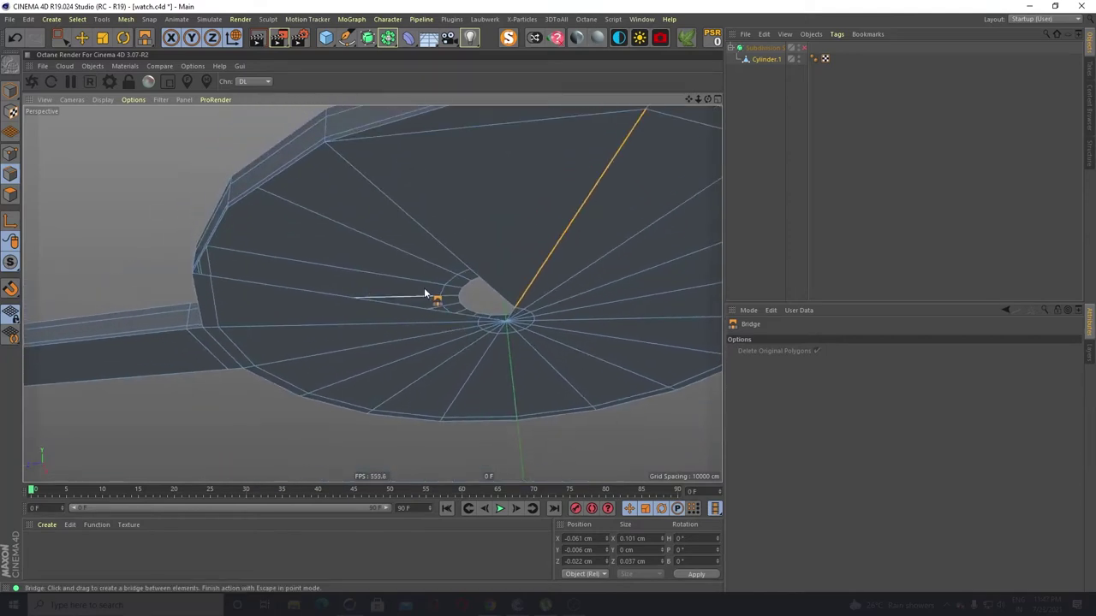
# Try to bridge across the opposite side of the underside gap near the hand's arm, and undo those bridges
pyautogui.moveTo(414, 212); pyautogui.dragTo(285, 287)
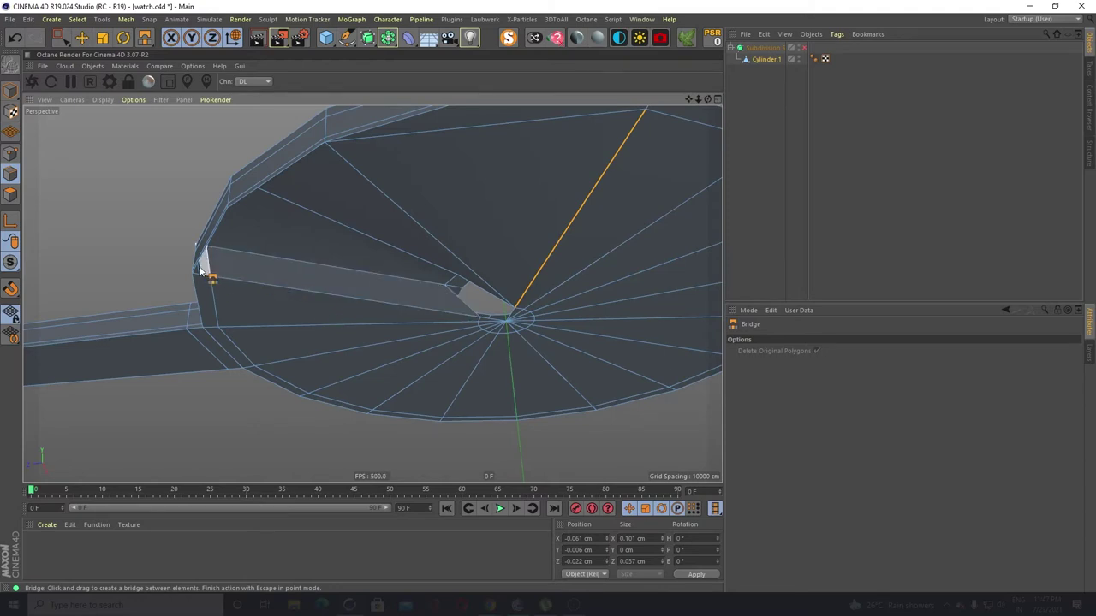
pyautogui.moveTo(190, 274); pyautogui.dragTo(212, 296)
pyautogui.keyDown('alt'); pyautogui.moveTo(307, 312); pyautogui.dragTo(183, 308); pyautogui.keyUp('alt')
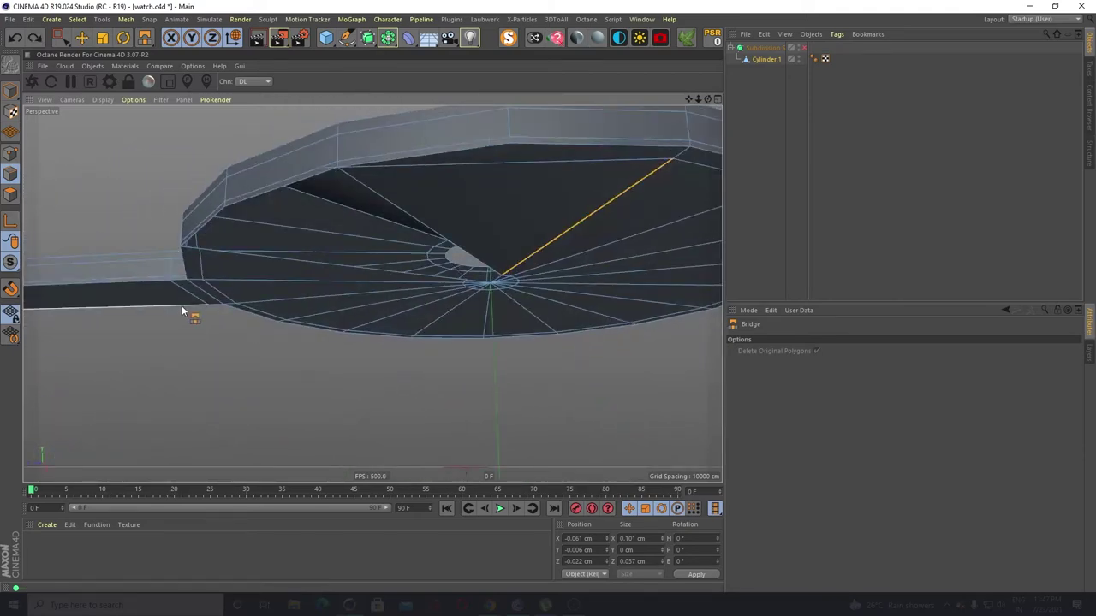
pyautogui.hotkey('ctrl', 'z')
pyautogui.hotkey('ctrl', 'z')
# Bridge the open radial edge across to the adjoining rim segment and the centre to fill that wedge of the disc's underside
pyautogui.keyDown('alt'); pyautogui.moveTo(358, 332); pyautogui.dragTo(389, 350); pyautogui.keyUp('alt')
pyautogui.scroll(3, 460, 334)
pyautogui.keyDown('alt'); pyautogui.moveTo(372, 294); pyautogui.dragTo(519, 176); pyautogui.keyUp('alt')
pyautogui.keyDown('alt'); pyautogui.moveTo(519, 174); pyautogui.dragTo(473, 242, button='middle'); pyautogui.keyUp('alt')
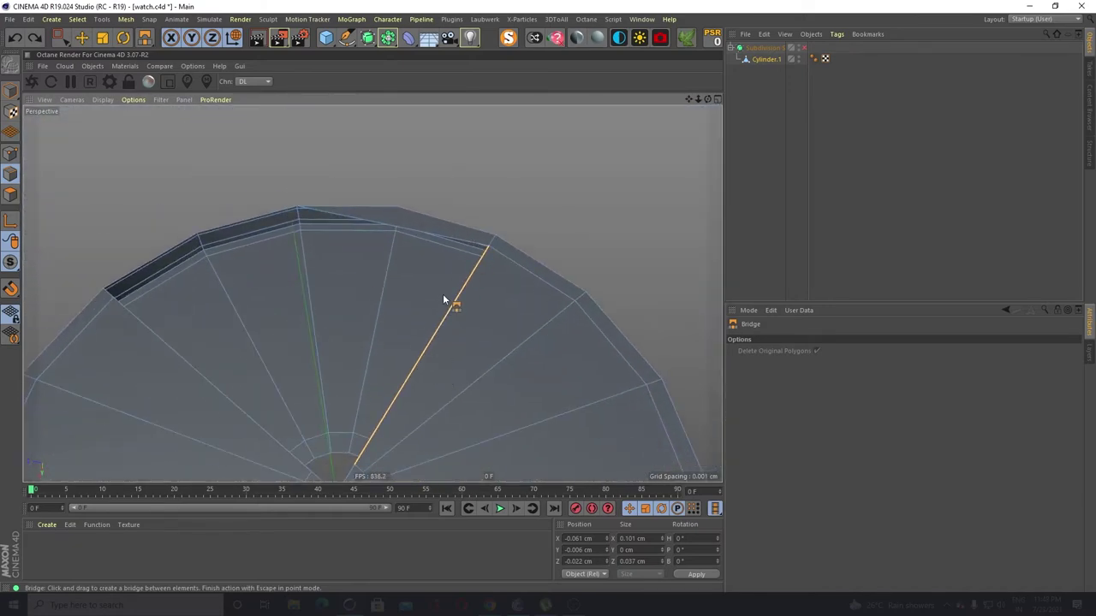
pyautogui.moveTo(443, 297); pyautogui.dragTo(388, 231)
pyautogui.moveTo(456, 242); pyautogui.dragTo(457, 243)
pyautogui.moveTo(425, 368); pyautogui.dragTo(344, 468)
pyautogui.scroll(-3, 354, 407)
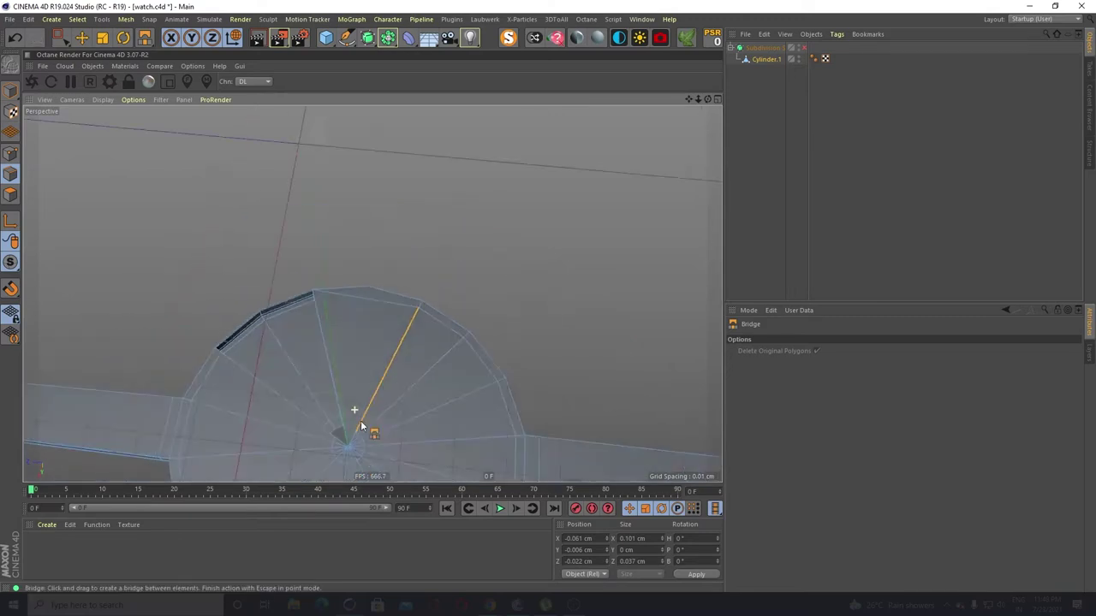
# Try to bridge the rim edge of the remaining underside gap to the disc's centre, and undo that bridge
pyautogui.keyDown('alt'); pyautogui.moveTo(360, 420); pyautogui.dragTo(362, 431); pyautogui.keyUp('alt')
pyautogui.keyDown('alt'); pyautogui.moveTo(363, 430); pyautogui.dragTo(381, 347, button='middle'); pyautogui.keyUp('alt')
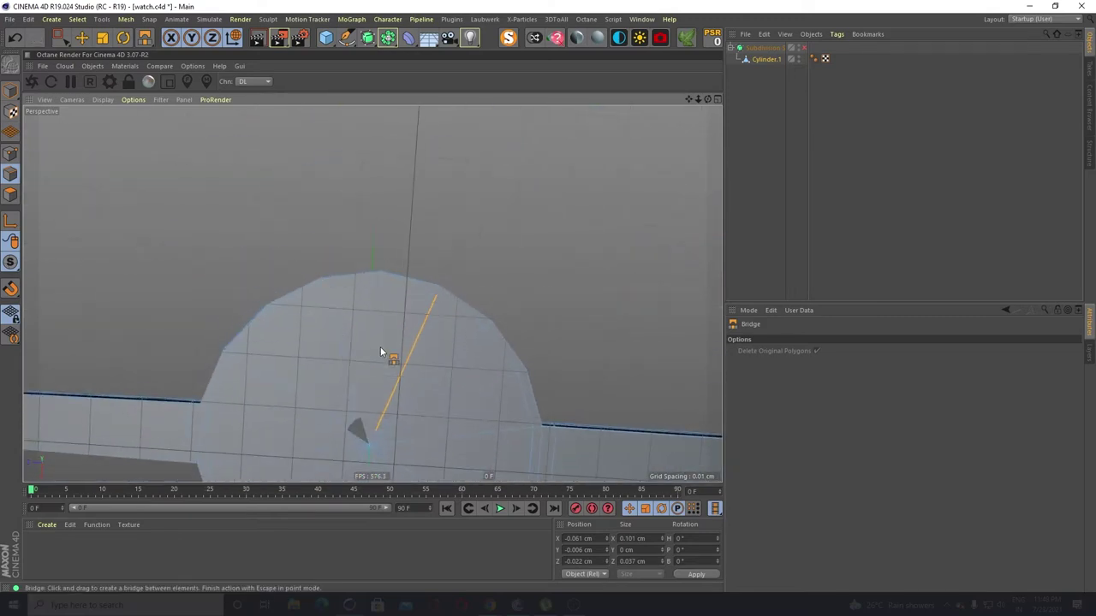
pyautogui.scroll(3, 402, 417)
pyautogui.keyDown('alt'); pyautogui.moveTo(409, 421); pyautogui.dragTo(411, 214, button='middle'); pyautogui.keyUp('alt')
pyautogui.scroll(-4, 411, 214)
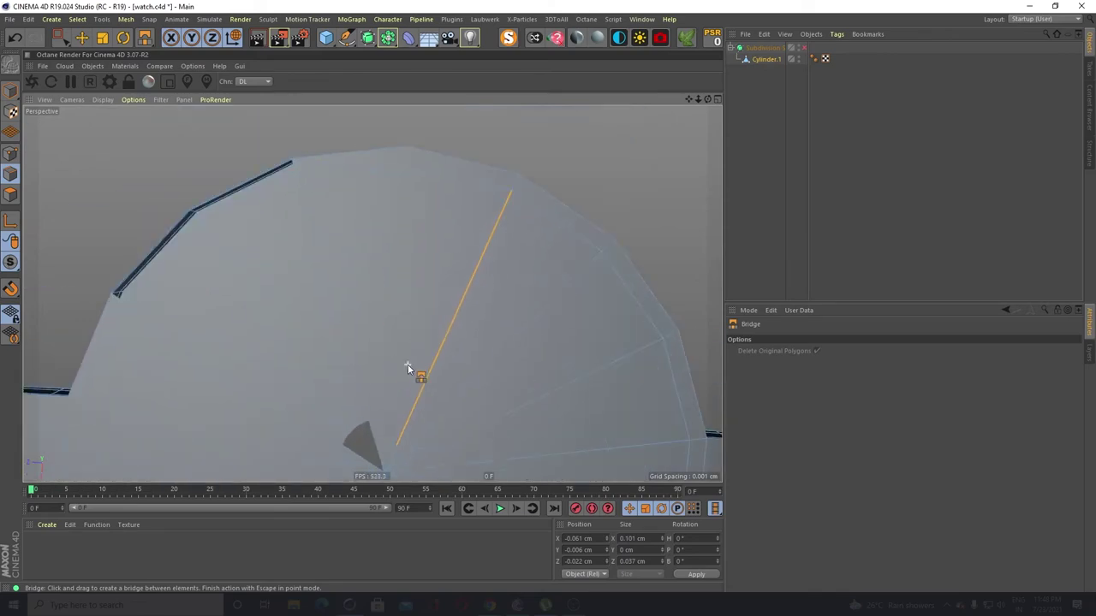
pyautogui.scroll(-5, 419, 428)
pyautogui.keyDown('alt'); pyautogui.moveTo(436, 463); pyautogui.dragTo(444, 408); pyautogui.keyUp('alt')
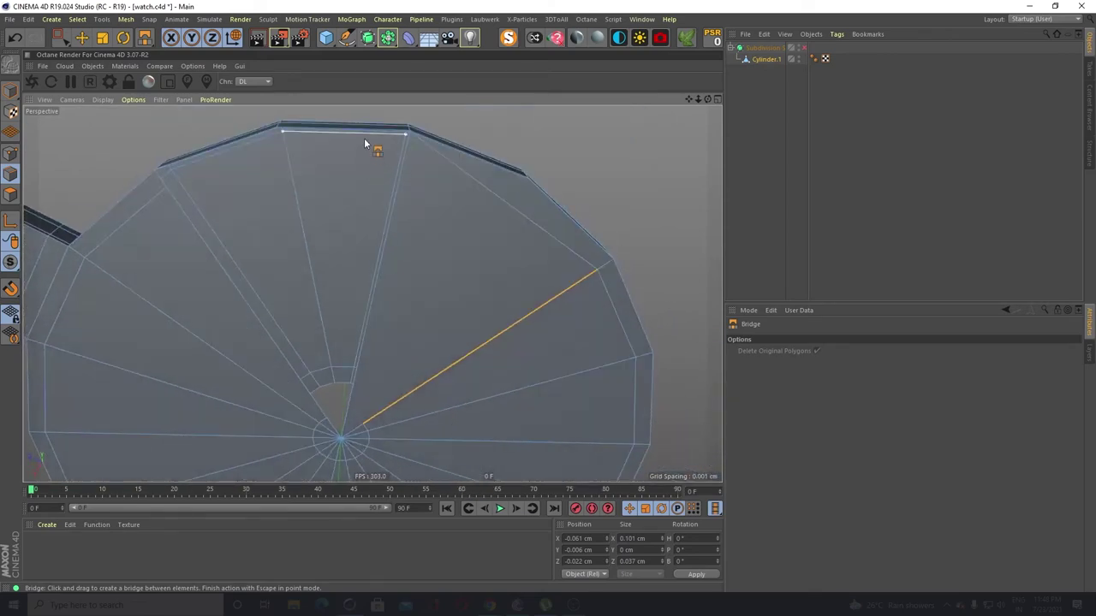
pyautogui.moveTo(364, 137)
pyautogui.mouseDown()
pyautogui.moveTo(362, 350)
pyautogui.moveTo(345, 440)
pyautogui.moveTo(343, 428)
pyautogui.mouseUp()
pyautogui.keyDown('alt'); pyautogui.moveTo(374, 391); pyautogui.dragTo(414, 395); pyautogui.keyUp('alt')
pyautogui.hotkey('ctrl', 'z')
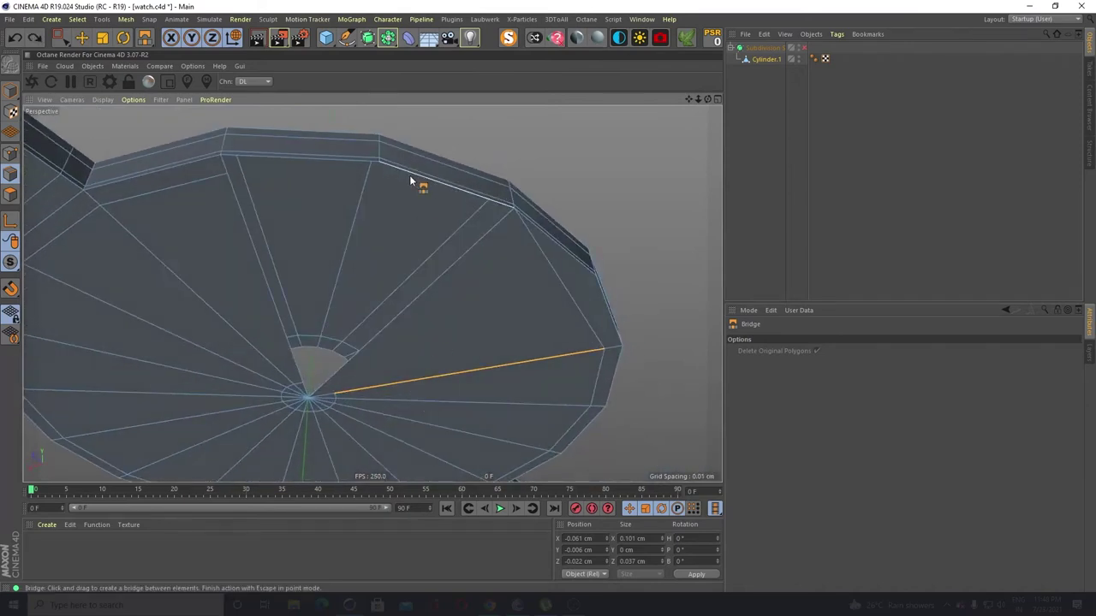
# Bridge the two remaining open rim segments to the disc's centre to close the gap in the underside
pyautogui.moveTo(411, 173); pyautogui.dragTo(312, 395)
pyautogui.moveTo(385, 332)
pyautogui.keyDown('alt'); pyautogui.mouseDown()
pyautogui.moveTo(368, 300)
pyautogui.moveTo(296, 357)
pyautogui.moveTo(324, 387)
pyautogui.moveTo(292, 363)
pyautogui.moveTo(394, 338)
pyautogui.moveTo(380, 328)
pyautogui.mouseUp(); pyautogui.keyUp('alt')
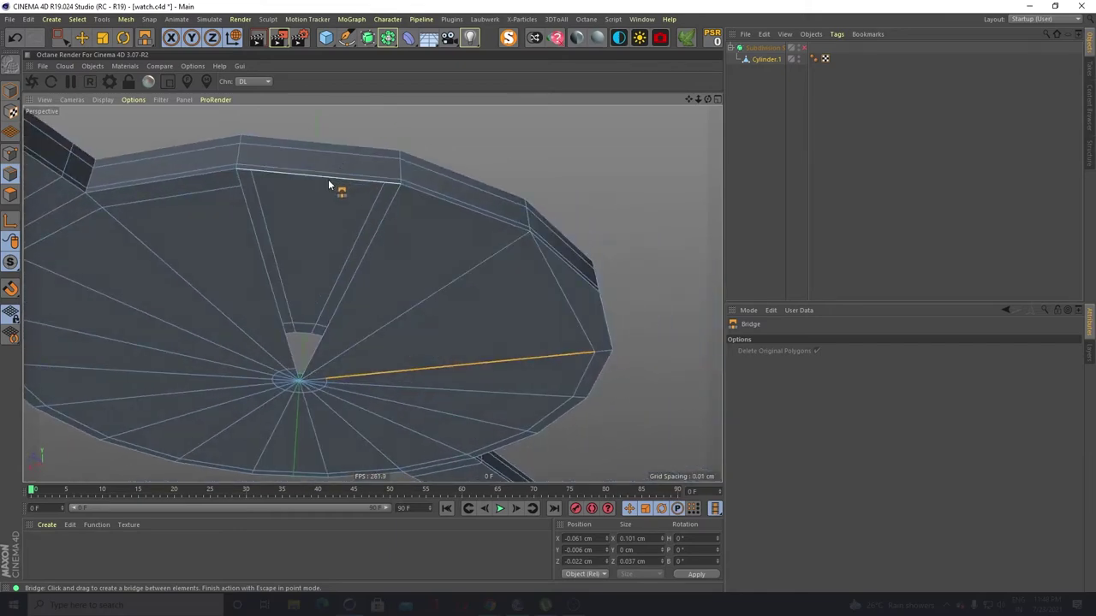
pyautogui.moveTo(329, 182); pyautogui.dragTo(302, 377)
pyautogui.keyDown('alt'); pyautogui.moveTo(302, 376); pyautogui.dragTo(282, 420); pyautogui.keyUp('alt')
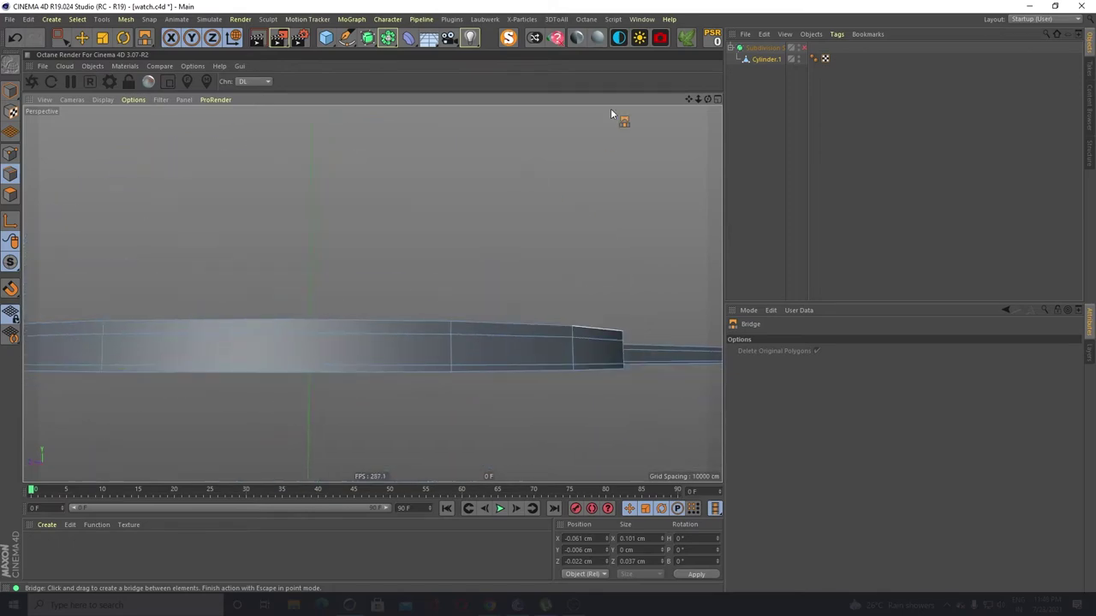
# Enable the Subdivision Surface and examine the smoothed hand's rim, underside and the hole at the centre of its disc
pyautogui.click(803, 48)
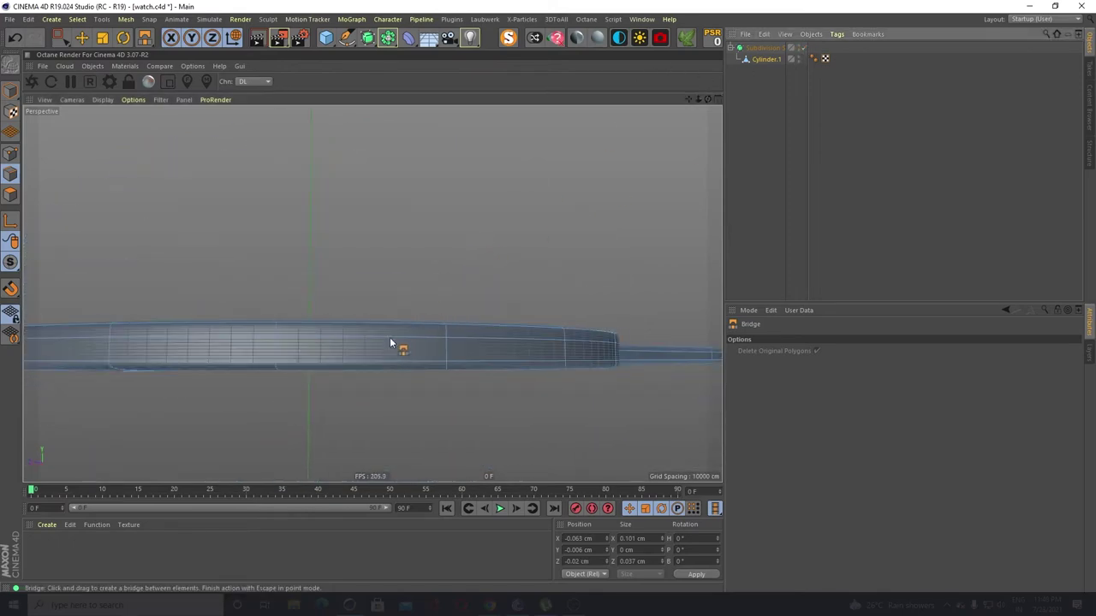
pyautogui.keyDown('alt'); pyautogui.moveTo(392, 347); pyautogui.dragTo(109, 163); pyautogui.keyUp('alt')
pyautogui.keyDown('alt'); pyautogui.moveTo(263, 318); pyautogui.dragTo(347, 263); pyautogui.keyUp('alt')
pyautogui.keyDown('alt'); pyautogui.moveTo(518, 323); pyautogui.dragTo(464, 314); pyautogui.keyUp('alt')
pyautogui.scroll(-6, 341, 205)
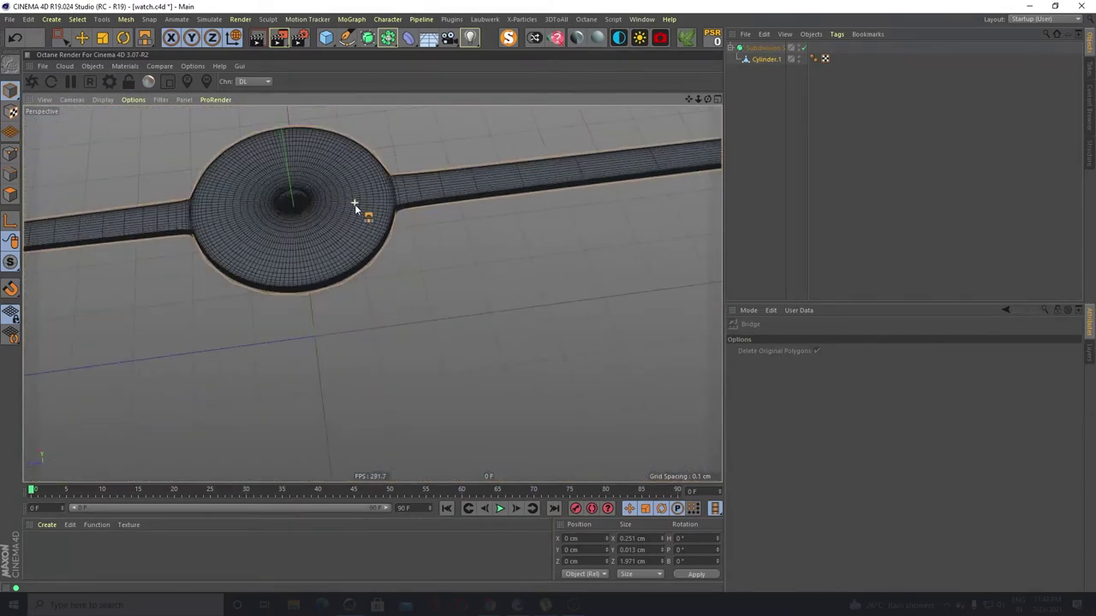
pyautogui.click(81, 38)
pyautogui.keyDown('alt'); pyautogui.moveTo(208, 171); pyautogui.dragTo(314, 341); pyautogui.keyUp('alt')
pyautogui.scroll(4, 314, 281)
pyautogui.scroll(6, 290, 223)
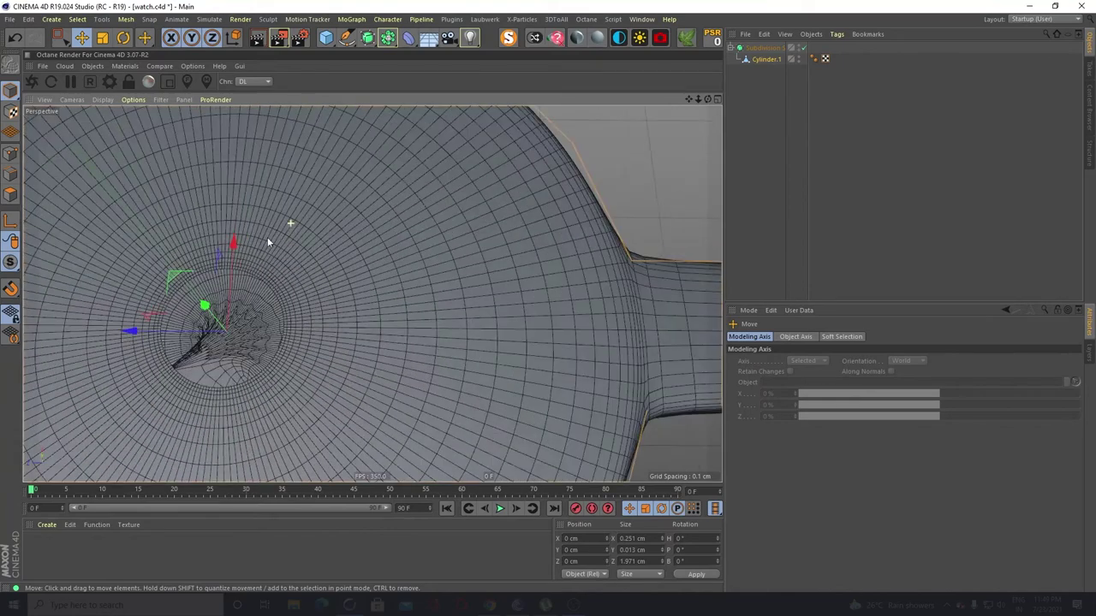
pyautogui.scroll(-6, 249, 250)
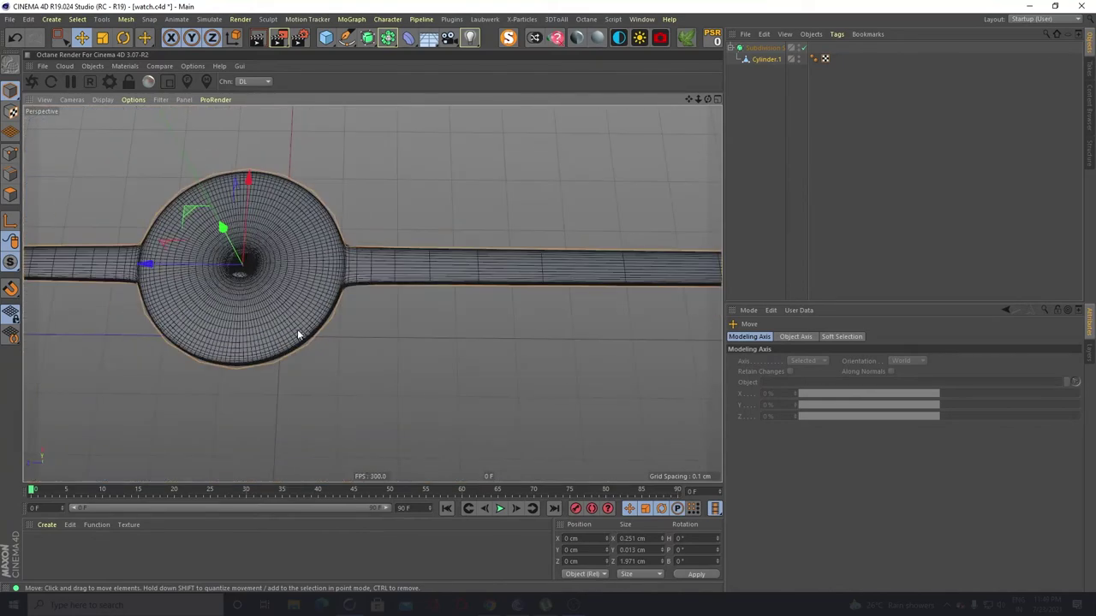
pyautogui.scroll(6, 255, 264)
pyautogui.scroll(-2, 204, 255)
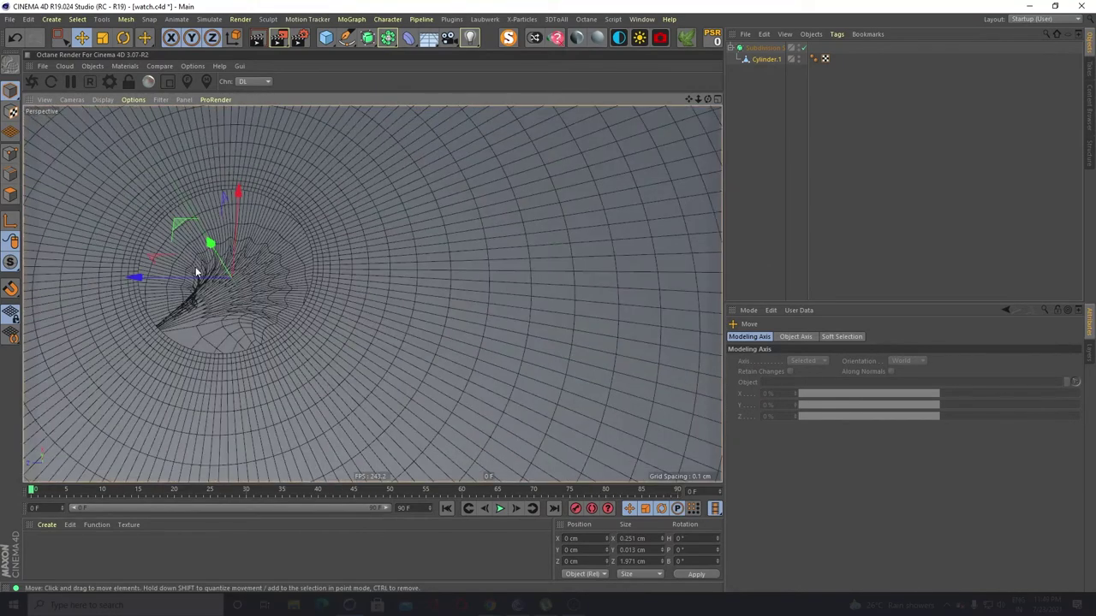
pyautogui.keyDown('alt'); pyautogui.moveTo(261, 341); pyautogui.dragTo(227, 283); pyautogui.keyUp('alt')
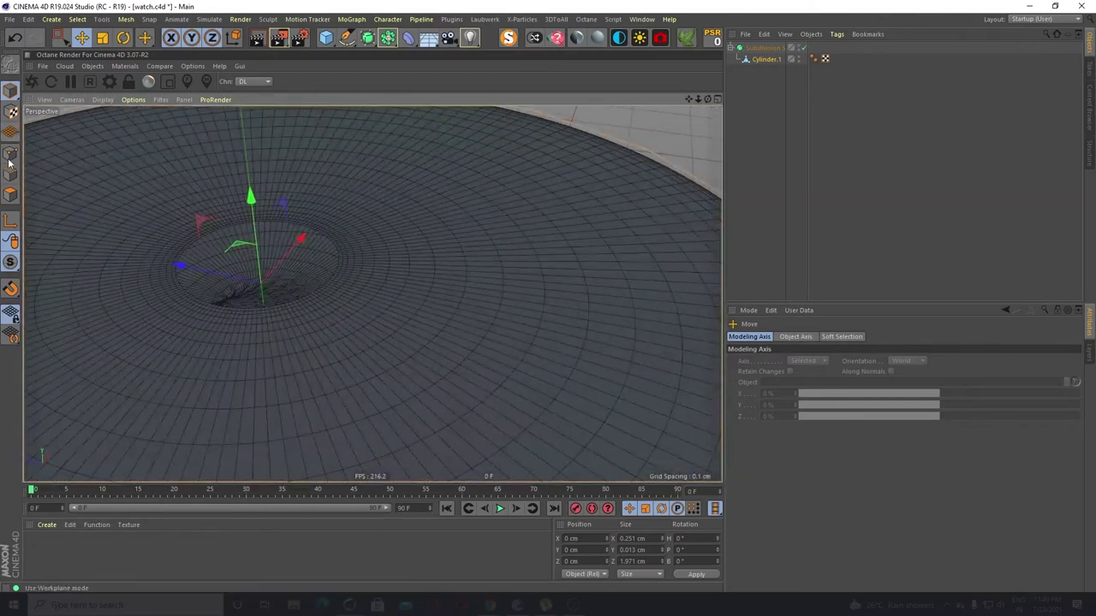
# Leave the MagicSolo view to show the whole watch, enable the hand's Subdivision Surface and clear the selection
pyautogui.click(512, 38)
pyautogui.scroll(-6, 393, 226)
pyautogui.keyDown('alt'); pyautogui.moveTo(406, 261); pyautogui.dragTo(410, 326); pyautogui.keyUp('alt')
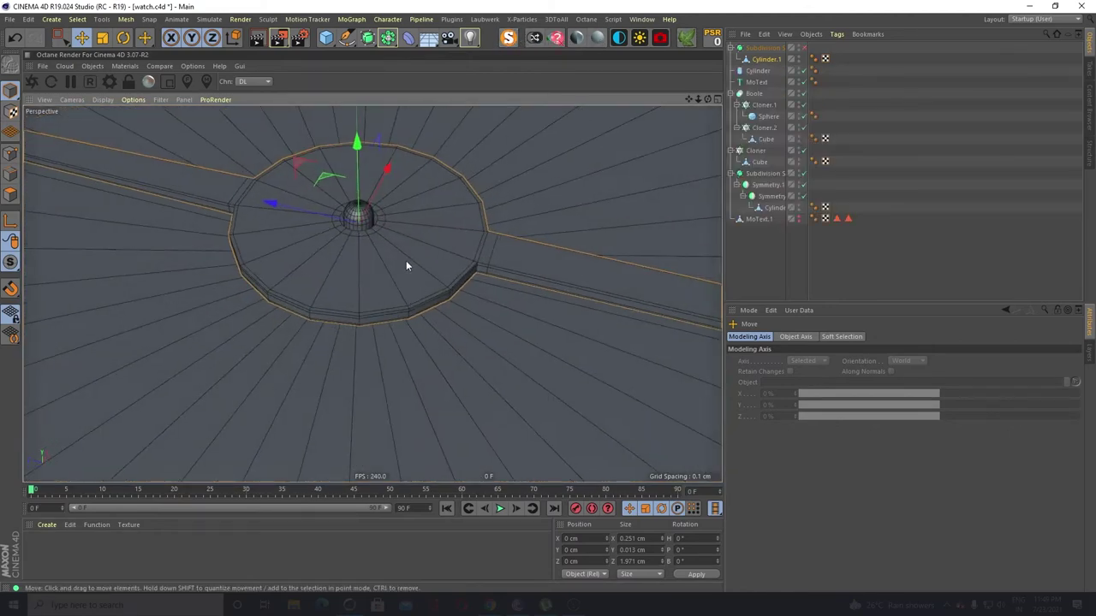
pyautogui.click(803, 48)
pyautogui.click(802, 255)
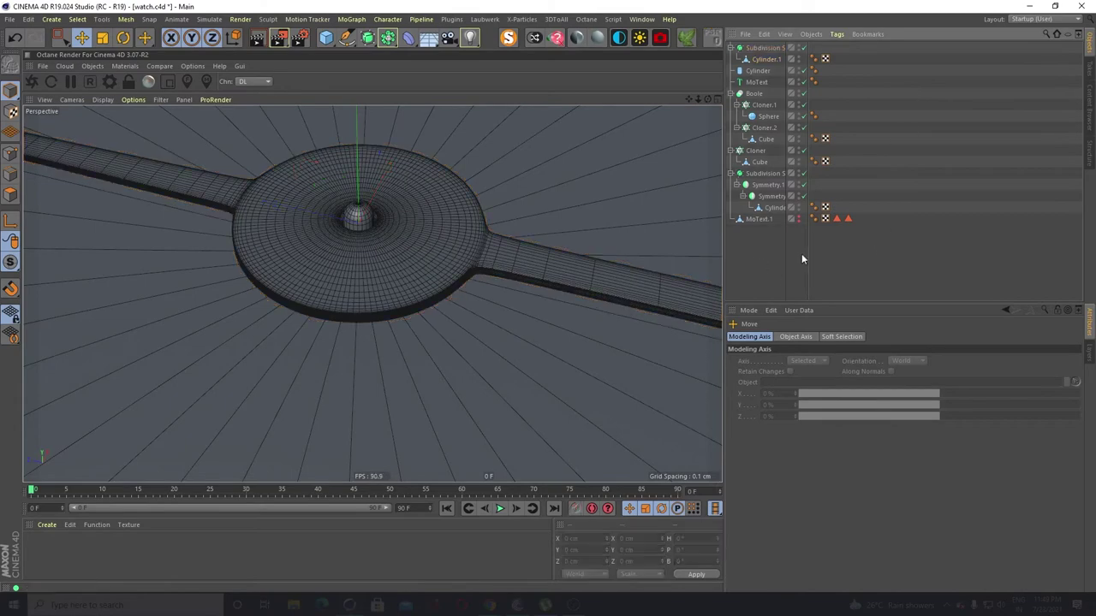
# Examine the smoothed hand on the watch dial, checking how its disc sits around the centre pin
pyautogui.scroll(-10, 354, 232)
pyautogui.keyDown('alt'); pyautogui.moveTo(410, 291); pyautogui.dragTo(332, 302); pyautogui.keyUp('alt')
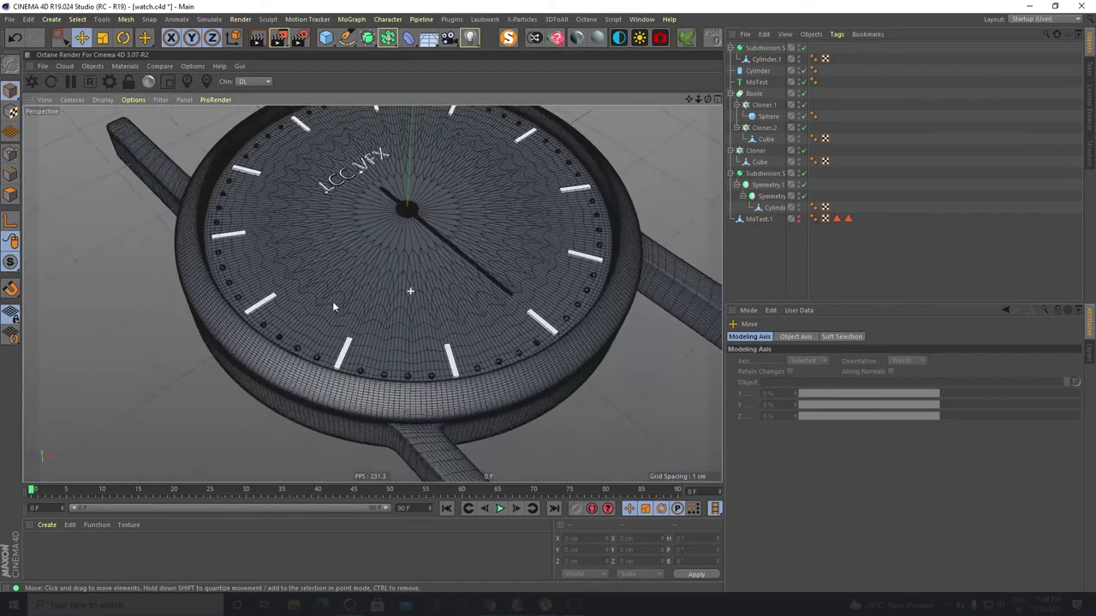
pyautogui.keyDown('alt'); pyautogui.moveTo(449, 251); pyautogui.dragTo(396, 272); pyautogui.keyUp('alt')
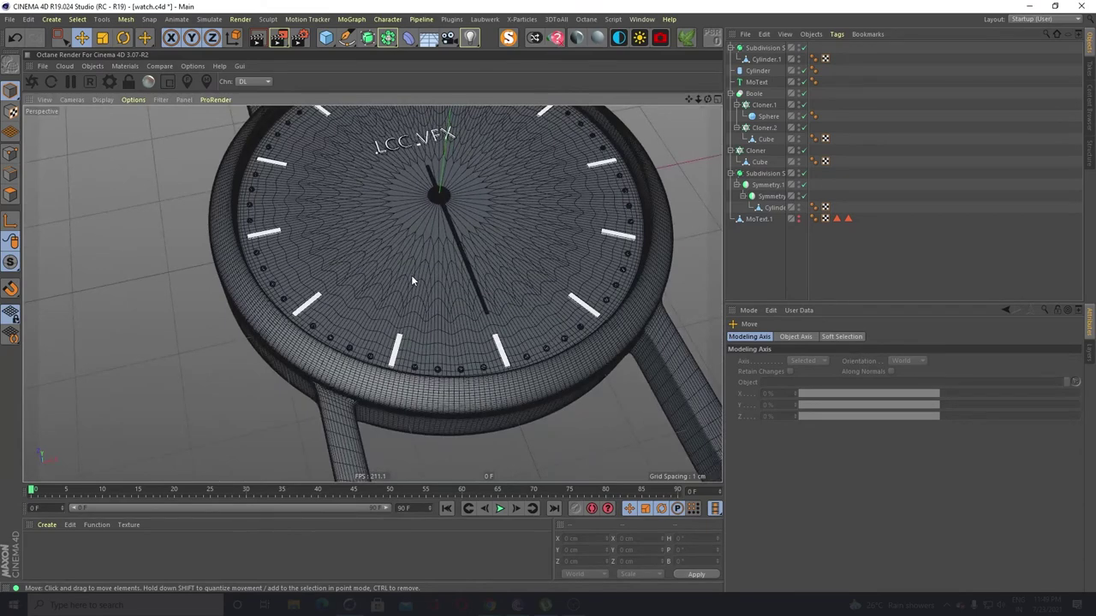
pyautogui.scroll(9, 439, 205)
pyautogui.scroll(6, 402, 208)
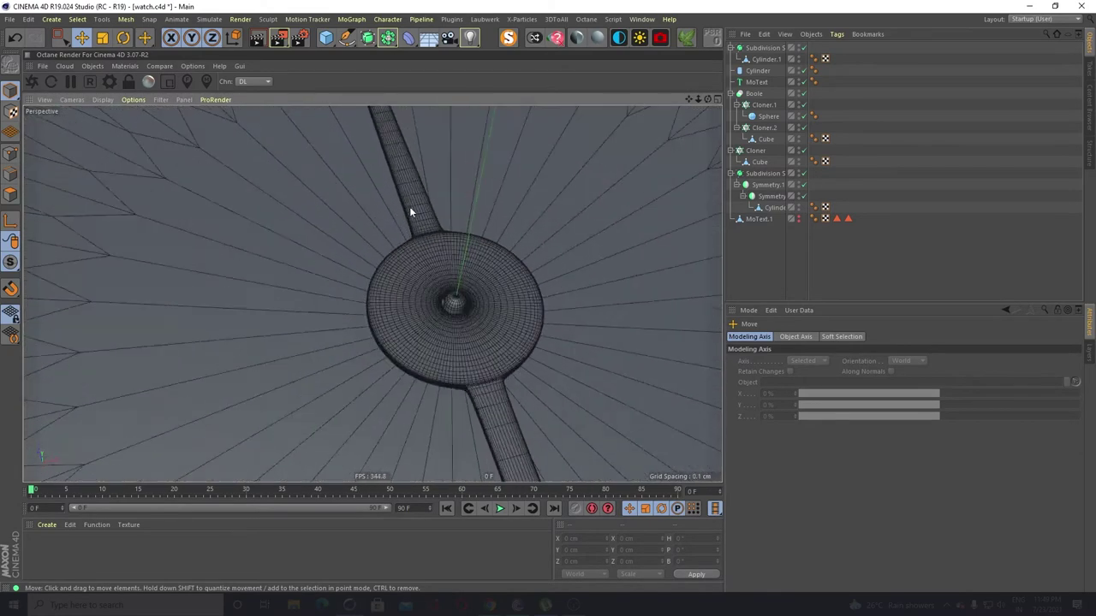
pyautogui.scroll(6, 427, 303)
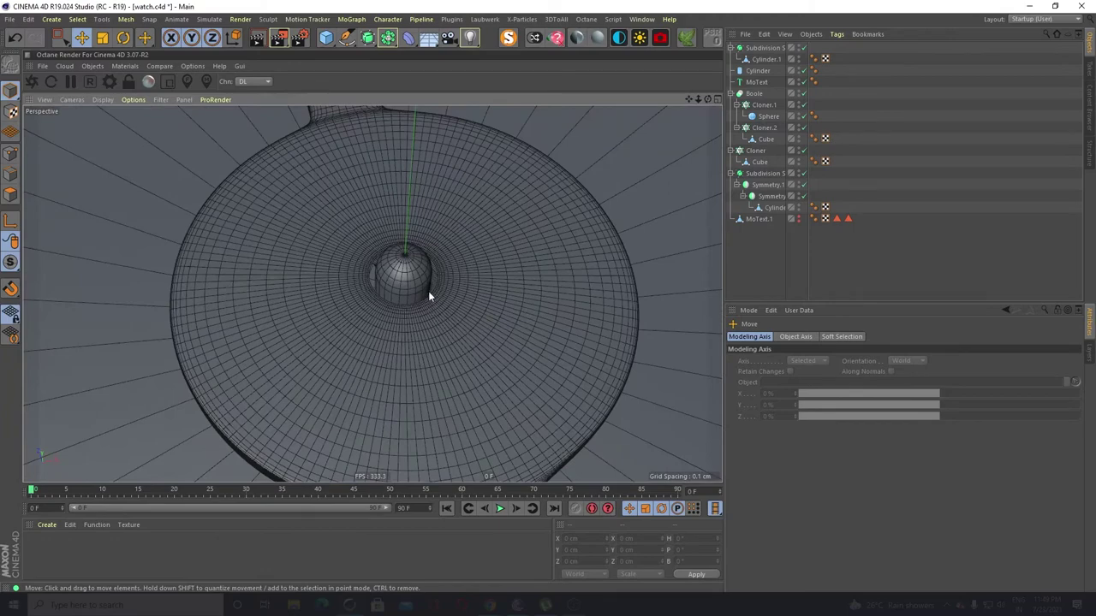
pyautogui.scroll(-4, 423, 289)
pyautogui.scroll(-3, 411, 310)
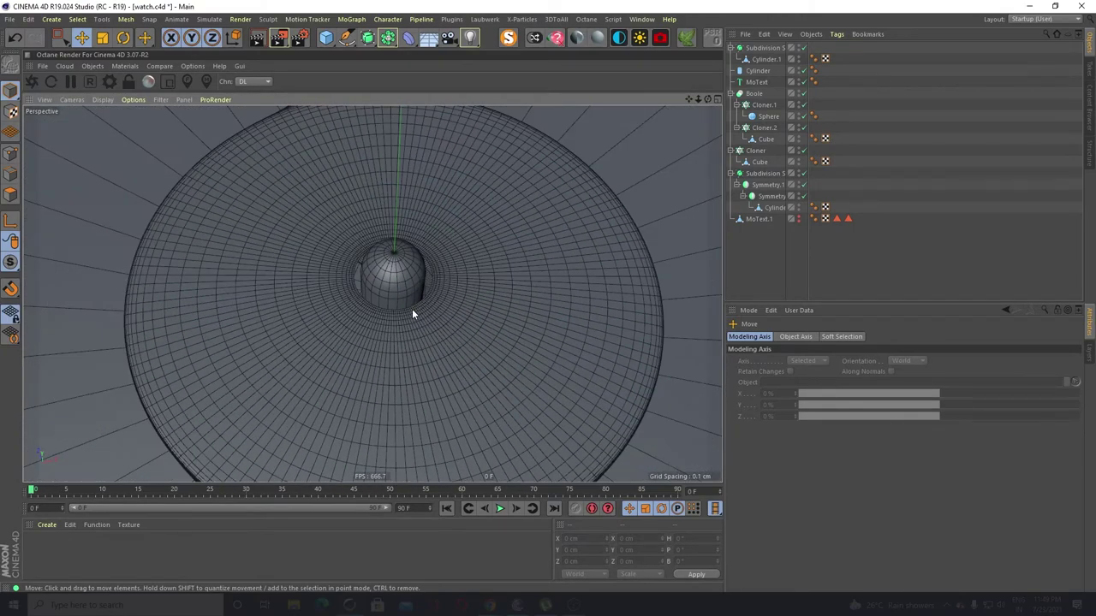
pyautogui.scroll(-3, 411, 301)
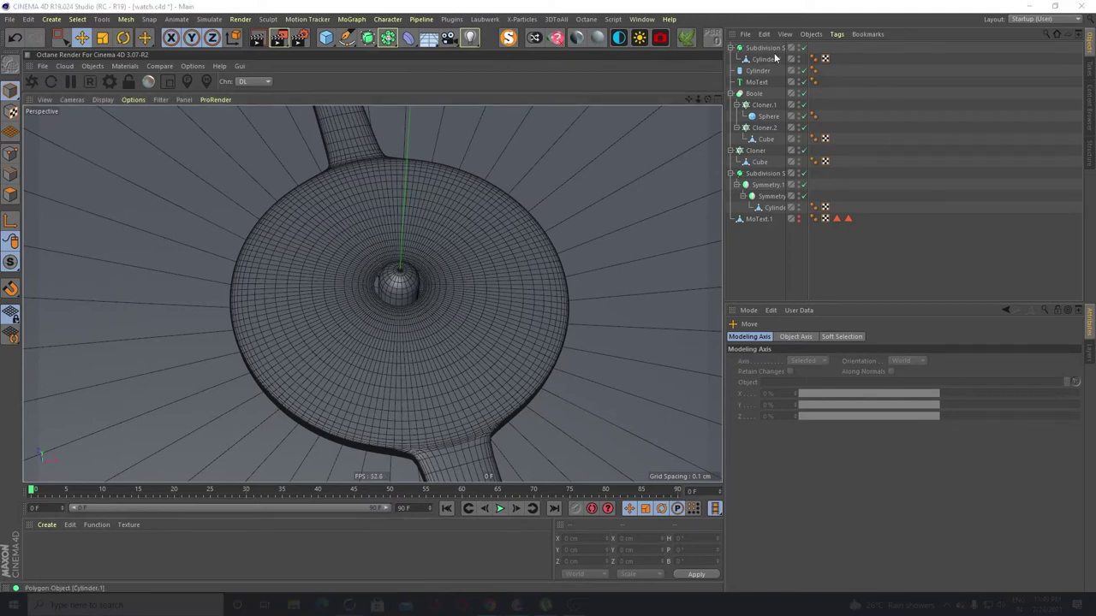
# Disable the hand's Subdivision Surface and add a loop cut around the disc's top just inside its rim, at about 94.3%
pyautogui.click(803, 48)
pyautogui.keyDown('alt'); pyautogui.moveTo(494, 393); pyautogui.dragTo(417, 251); pyautogui.keyUp('alt')
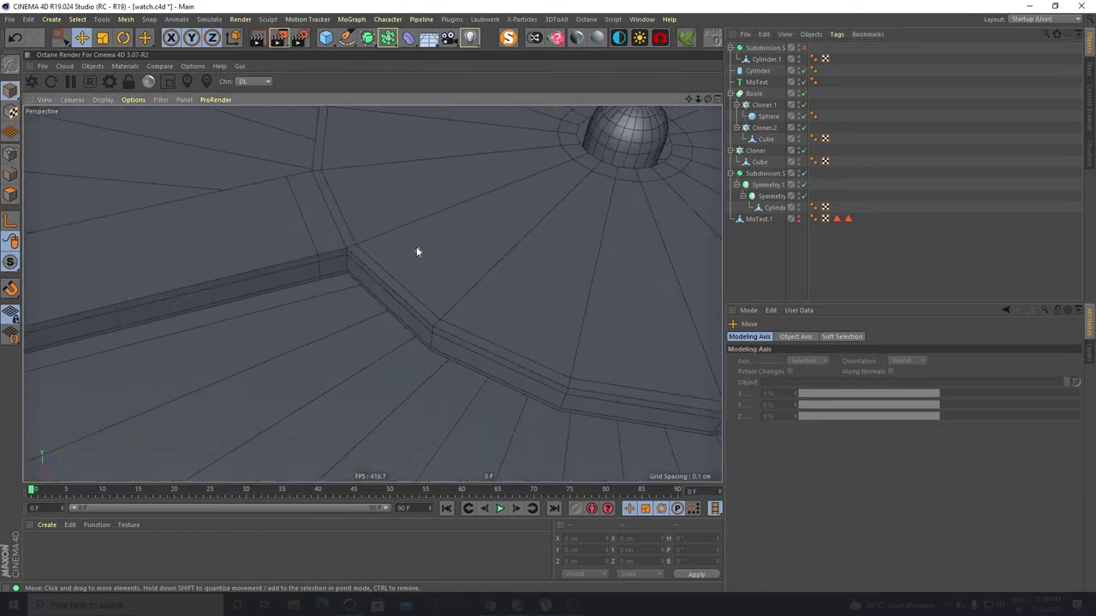
pyautogui.press('m')
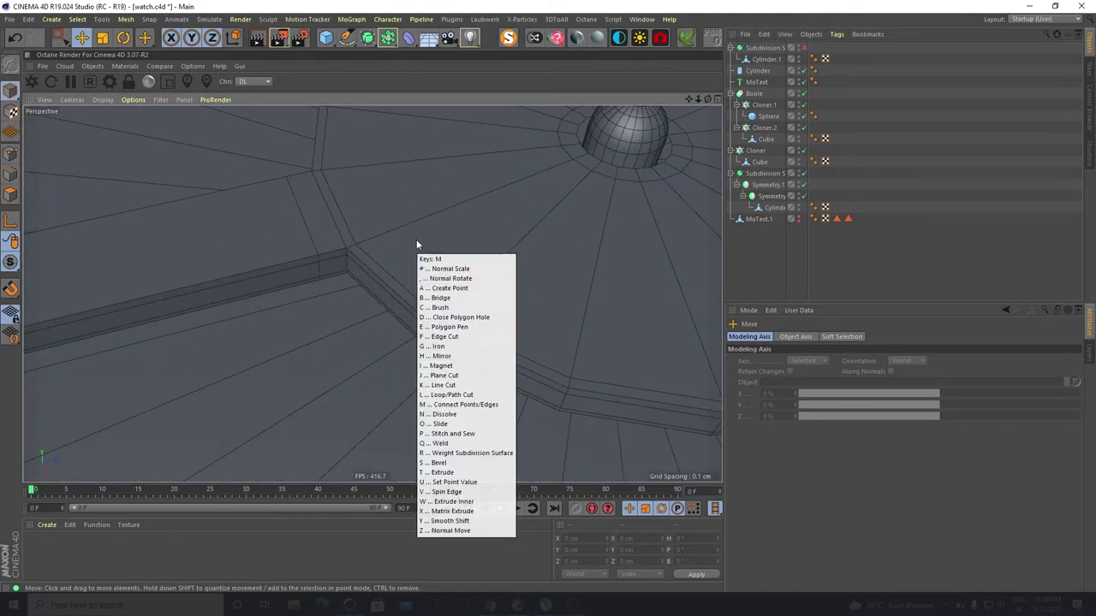
pyautogui.press('l')
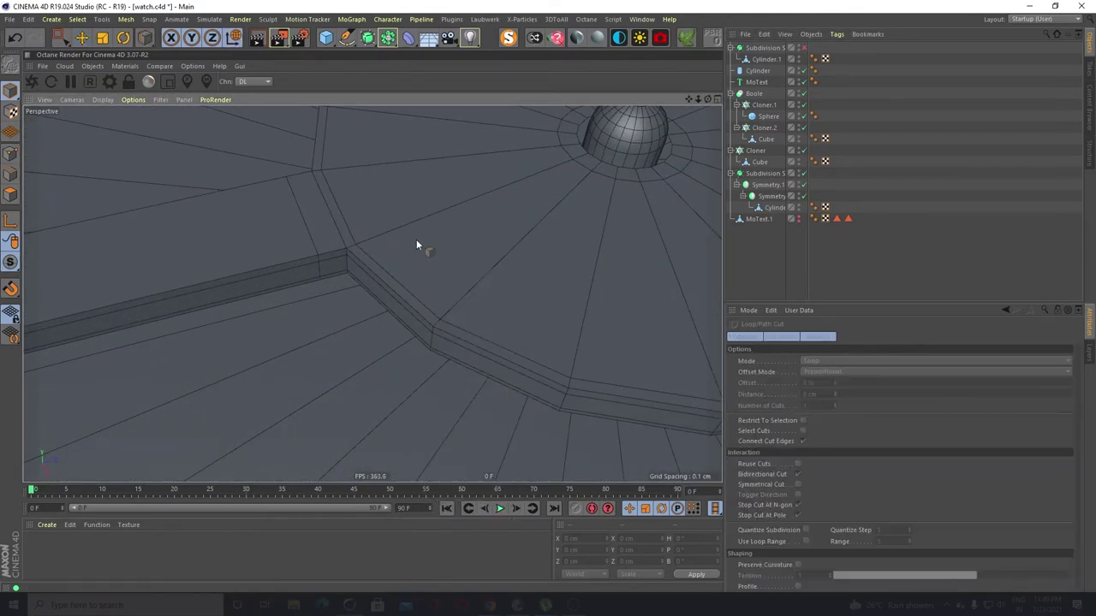
pyautogui.click(10, 195)
pyautogui.click(10, 175)
pyautogui.click(11, 195)
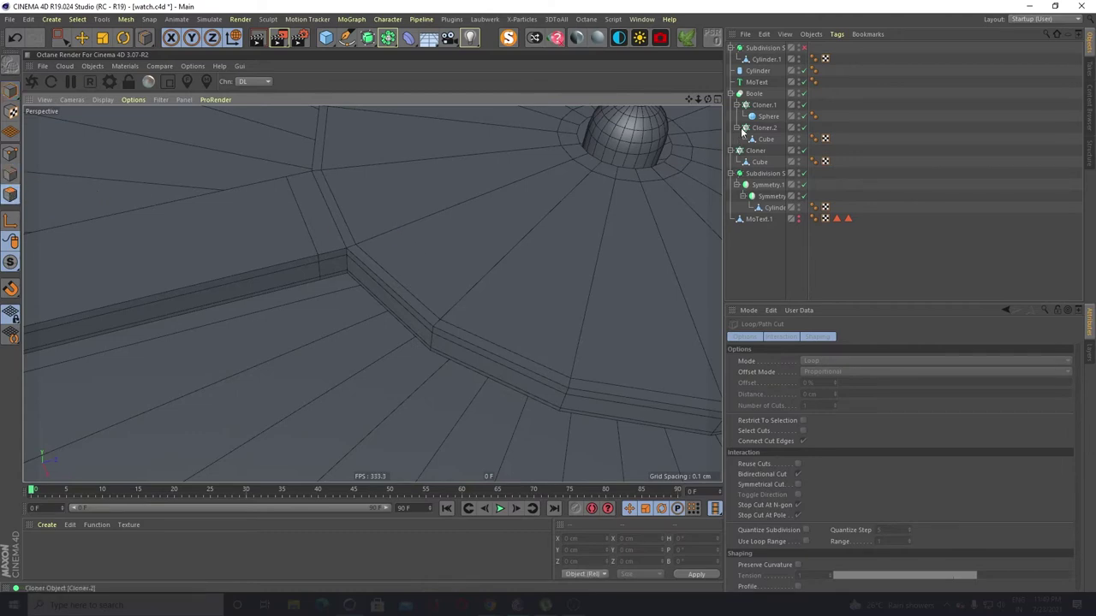
pyautogui.click(758, 60)
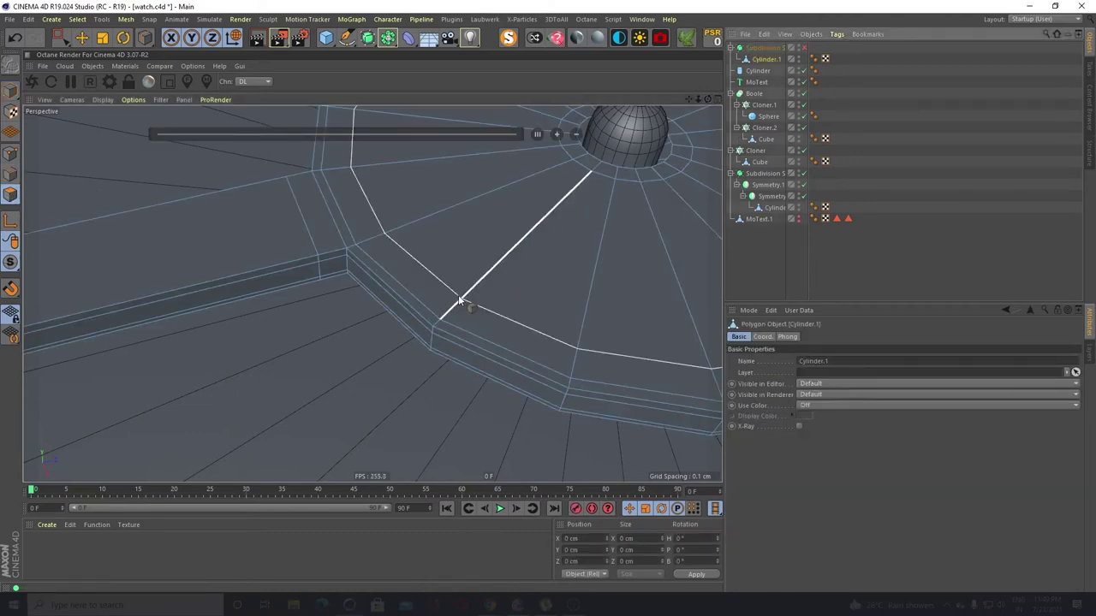
pyautogui.click(446, 312)
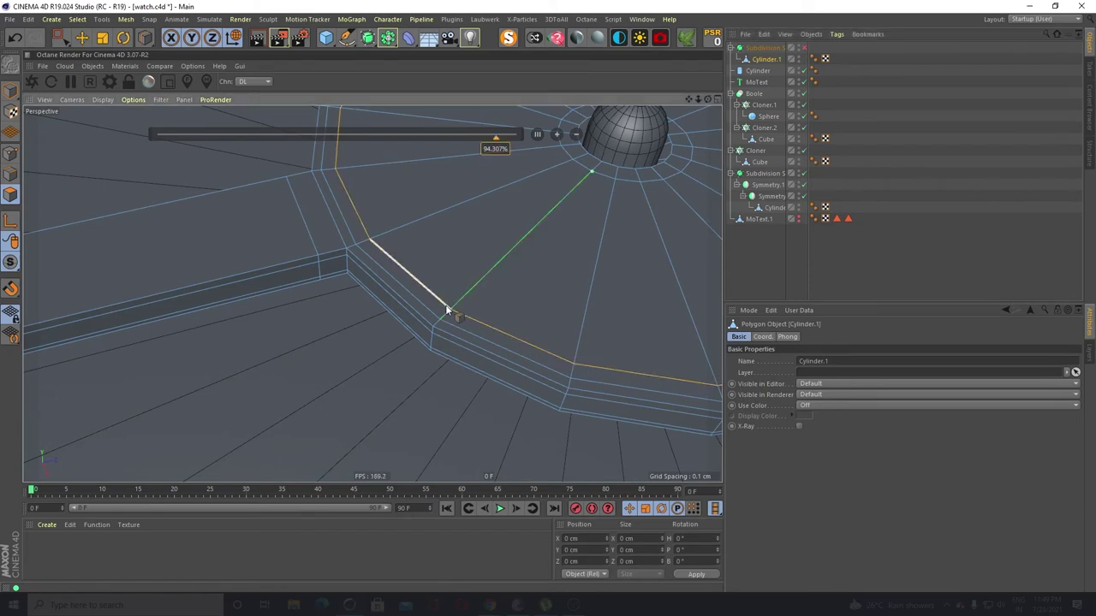
# Add two loop cuts across the hand's arm near the disc, at about 99.7% and 48%, and re-enable the Subdivision Surface
pyautogui.click(313, 265)
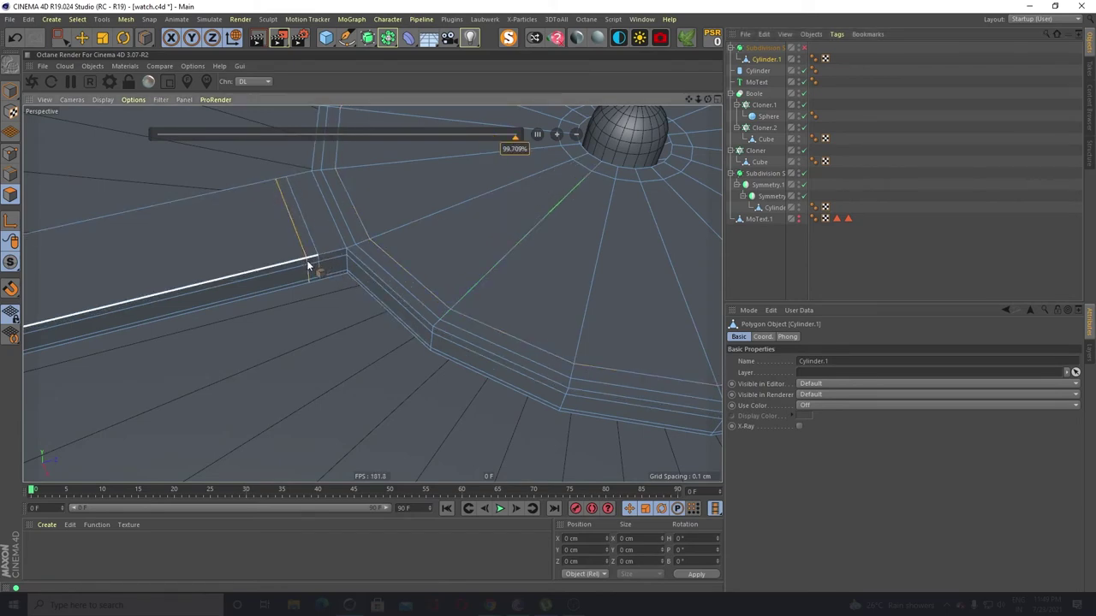
pyautogui.click(333, 261)
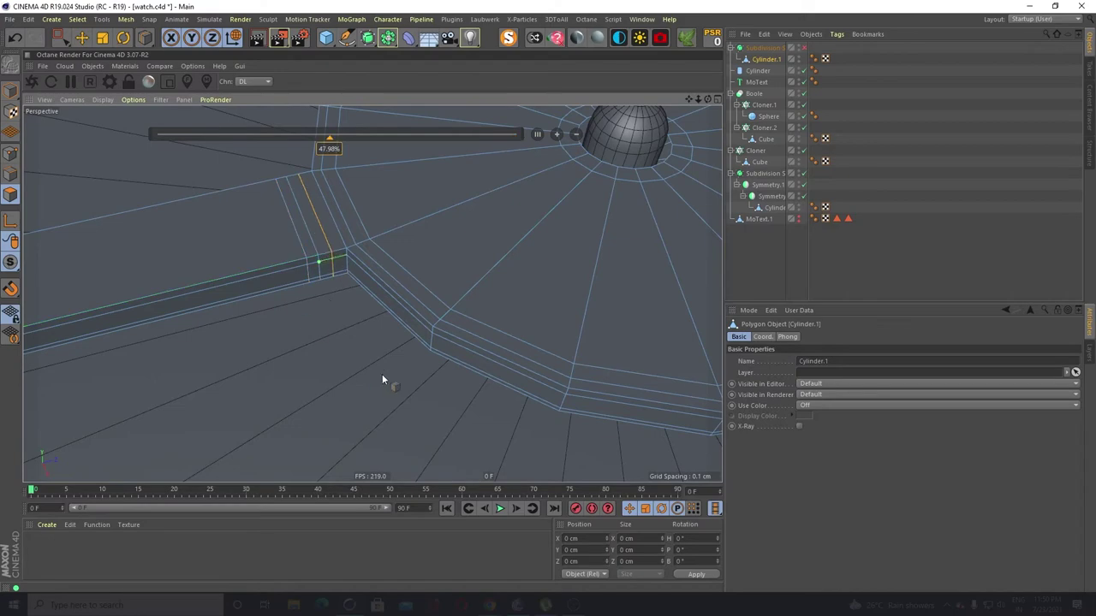
pyautogui.click(804, 48)
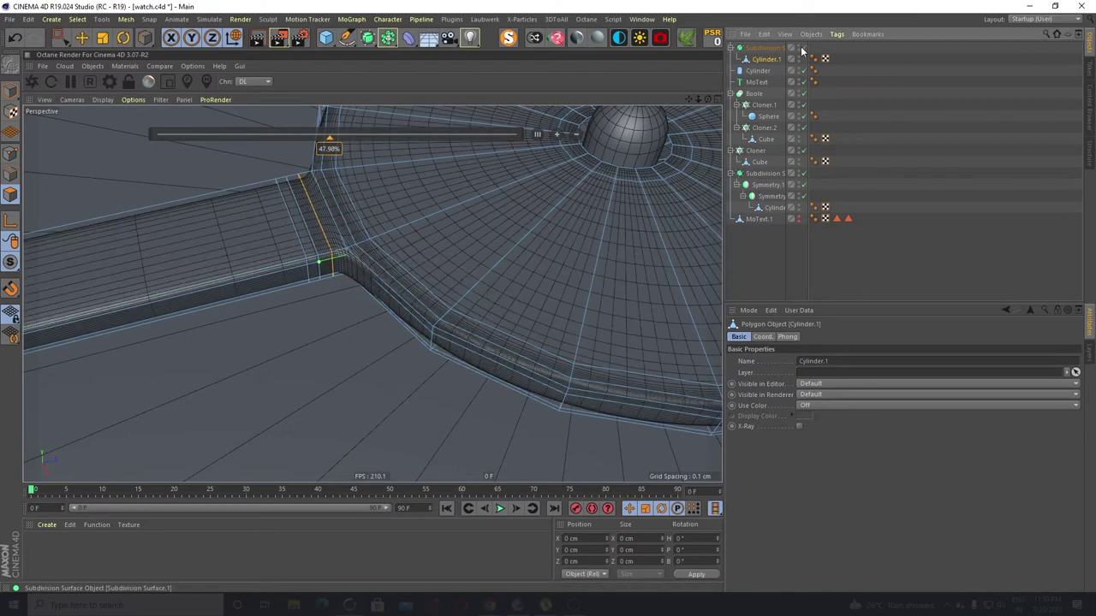
pyautogui.click(8, 93)
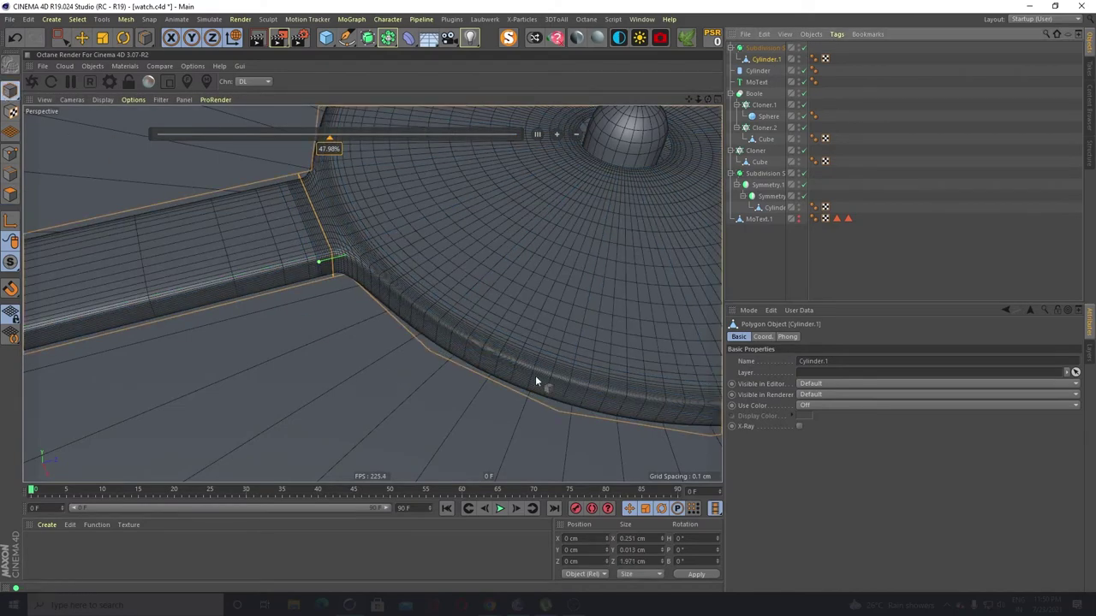
# Examine the smoothed junction between the hand's arm and disc, and the whole hand on the watch dial
pyautogui.scroll(-3, 487, 304)
pyautogui.keyDown('alt'); pyautogui.moveTo(478, 326); pyautogui.dragTo(457, 366); pyautogui.keyUp('alt')
pyautogui.press('0')
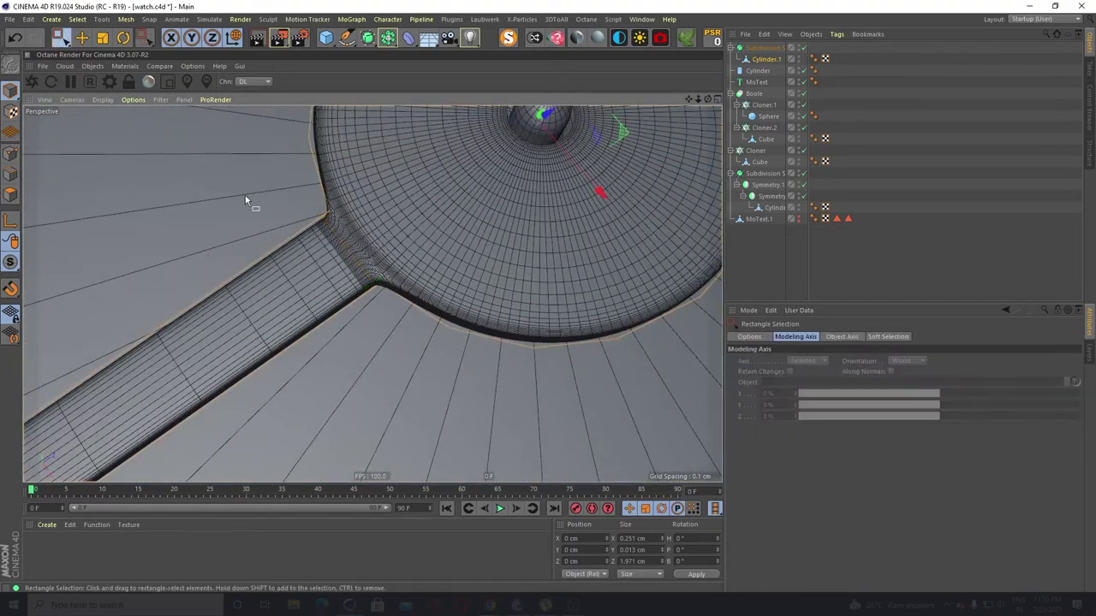
pyautogui.keyDown('alt'); pyautogui.moveTo(302, 231); pyautogui.dragTo(252, 205); pyautogui.keyUp('alt')
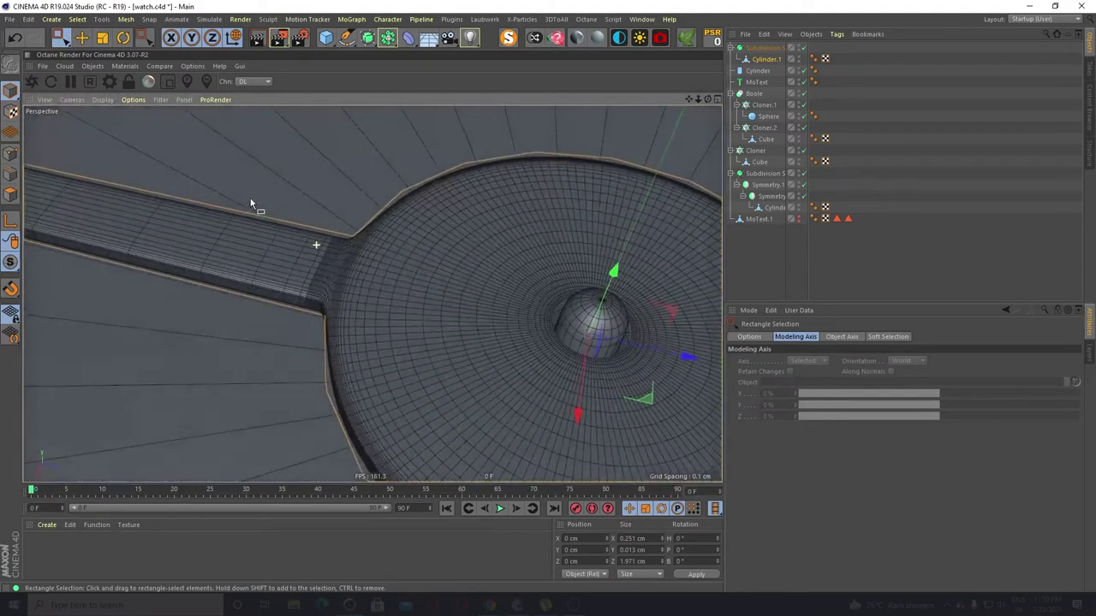
pyautogui.keyDown('alt'); pyautogui.moveTo(321, 259); pyautogui.dragTo(301, 298, button='right'); pyautogui.keyUp('alt')
pyautogui.scroll(8, 335, 313)
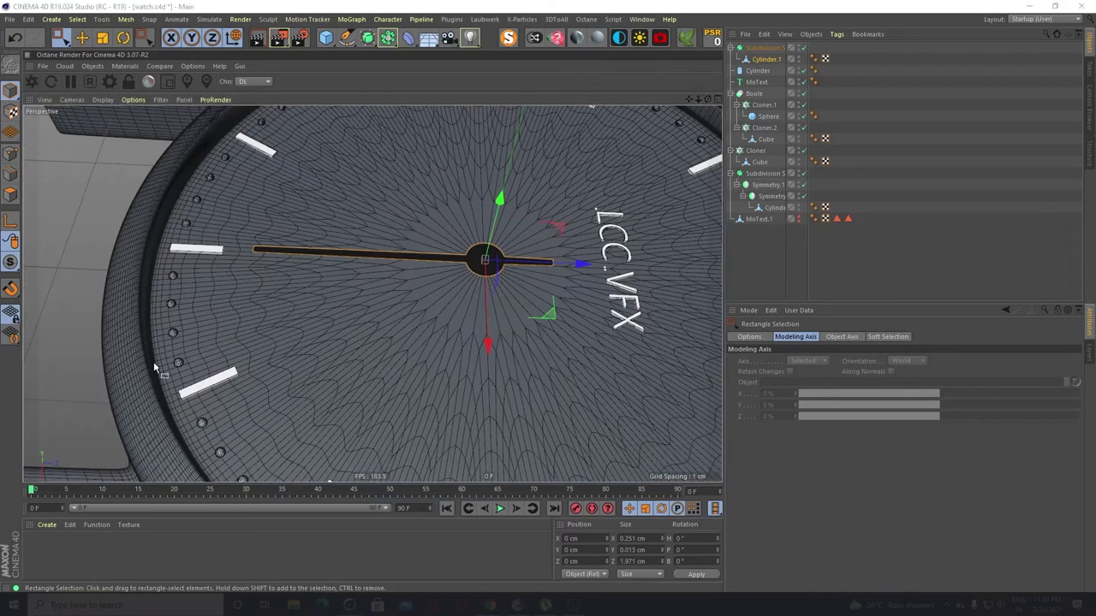
pyautogui.keyDown('alt'); pyautogui.moveTo(373, 333); pyautogui.dragTo(383, 250); pyautogui.keyUp('alt')
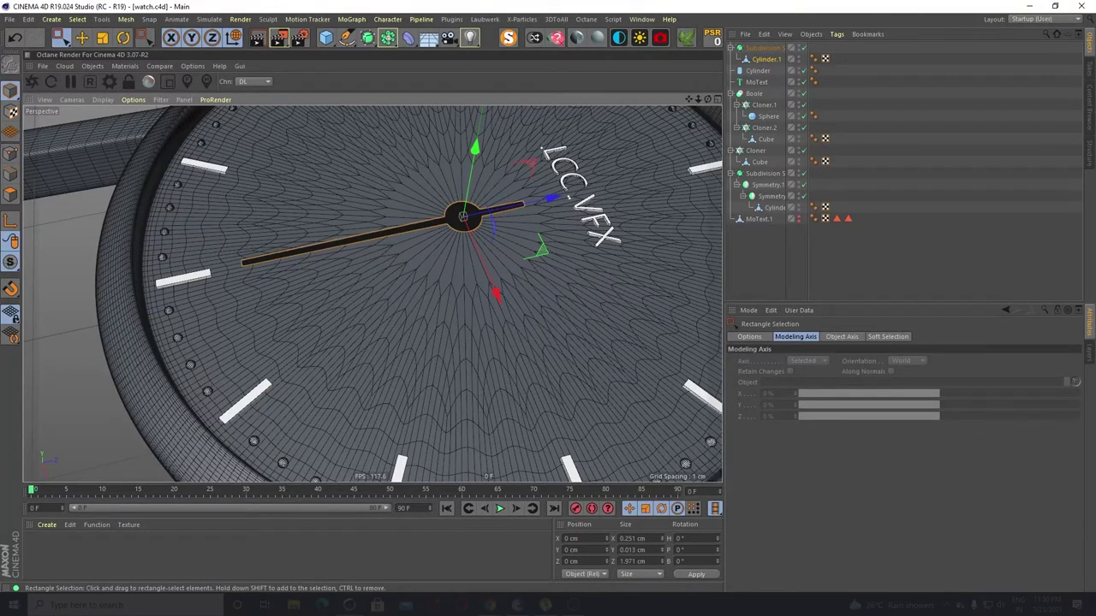
# Raise the centre pin slightly and lower the smoothed hand along it to a Y position of 0.335 cm
pyautogui.scroll(3, 527, 222)
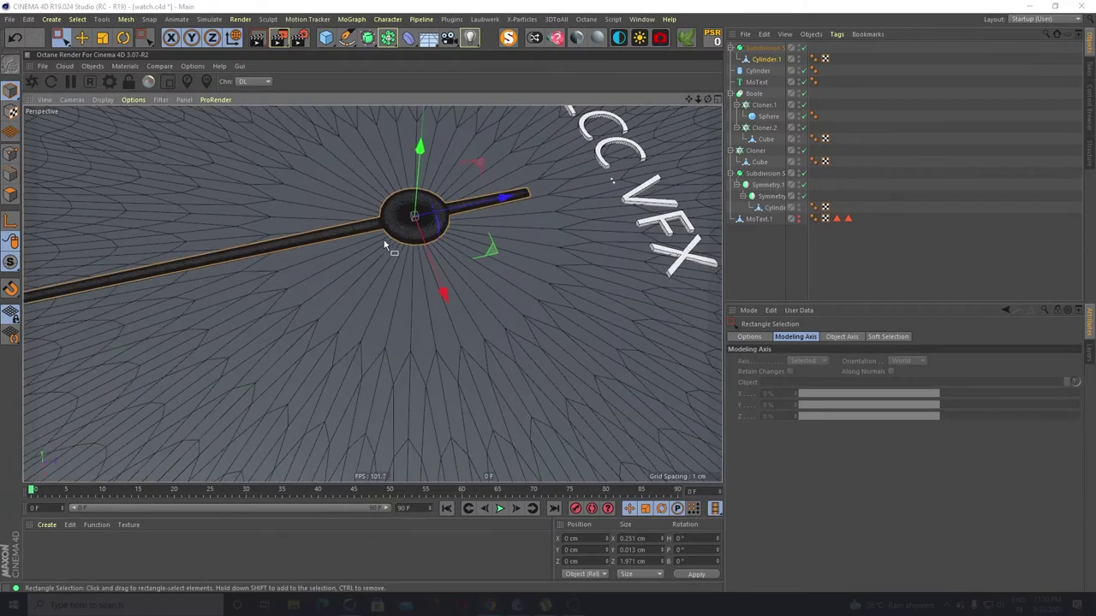
pyautogui.scroll(3, 391, 245)
pyautogui.keyDown('alt'); pyautogui.moveTo(396, 267); pyautogui.dragTo(409, 196); pyautogui.keyUp('alt')
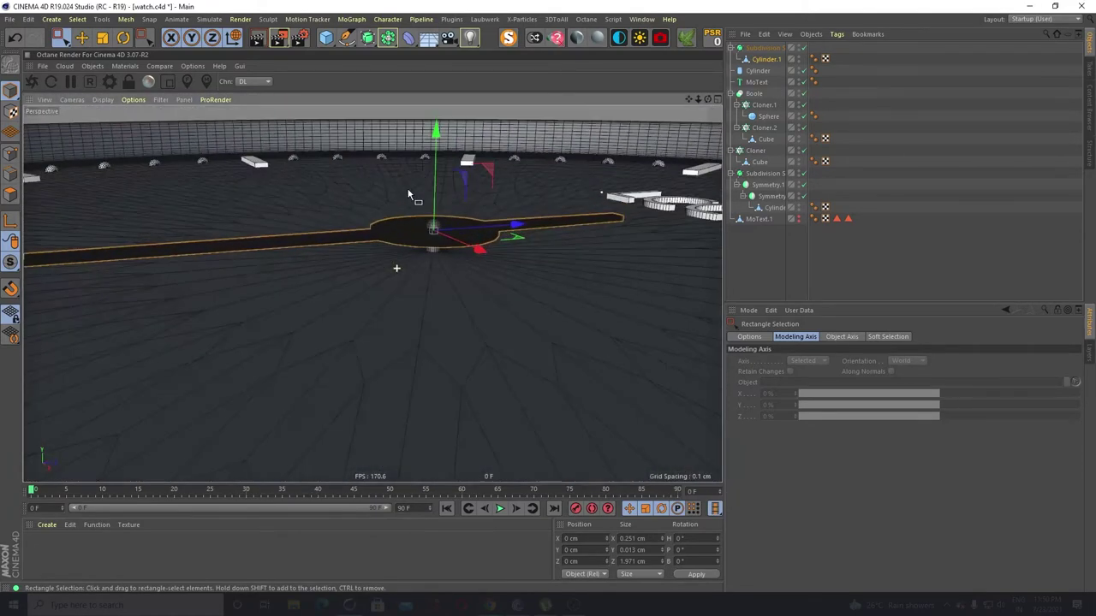
pyautogui.keyDown('alt'); pyautogui.moveTo(407, 244); pyautogui.dragTo(443, 274); pyautogui.keyUp('alt')
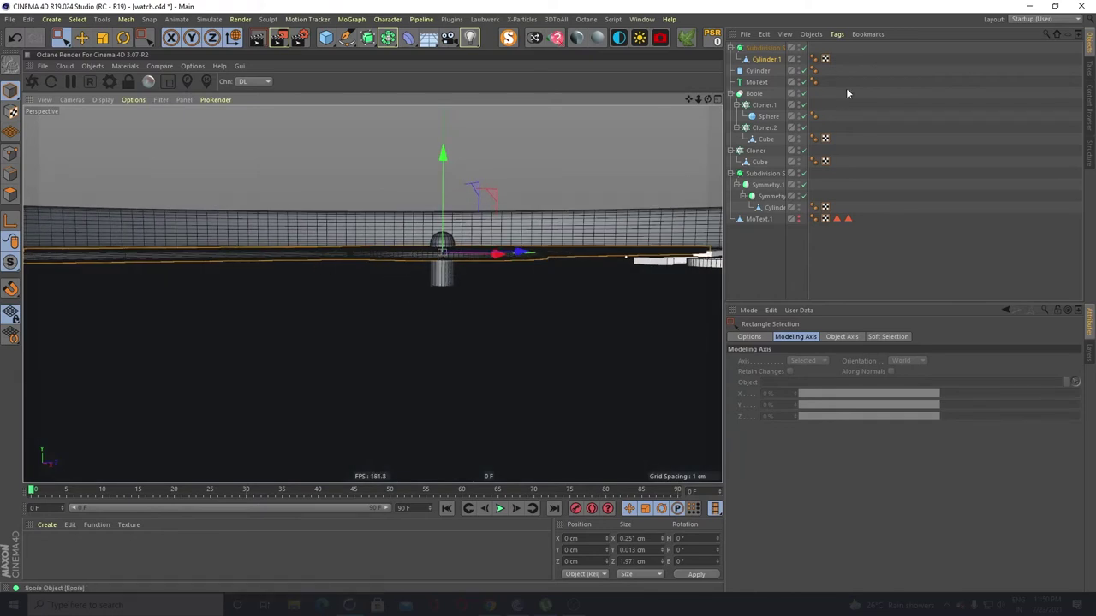
pyautogui.click(760, 71)
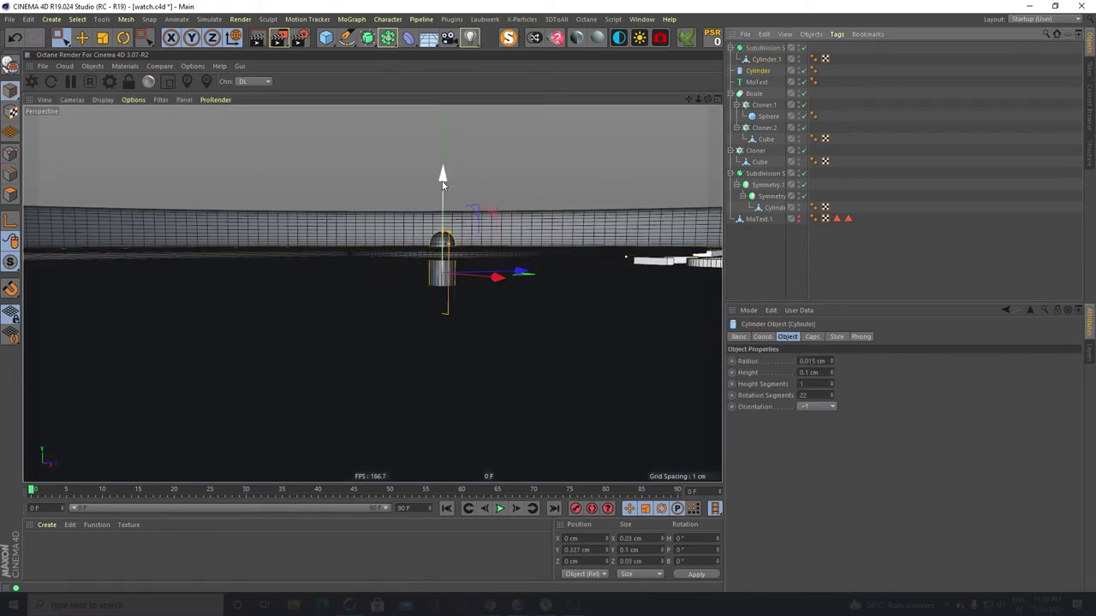
pyautogui.moveTo(444, 177); pyautogui.dragTo(444, 171)
pyautogui.click(762, 48)
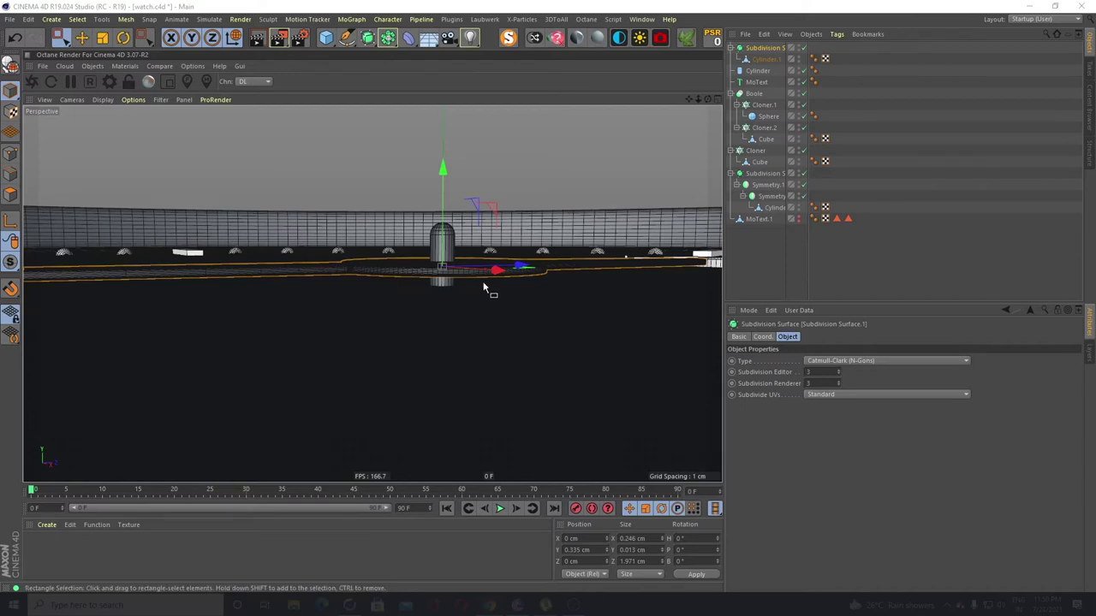
# Duplicate the hand together with its Subdivision Surface, and disable the original hand's Subdivision Surface
pyautogui.keyDown('alt'); pyautogui.moveTo(331, 339); pyautogui.dragTo(382, 283); pyautogui.keyUp('alt')
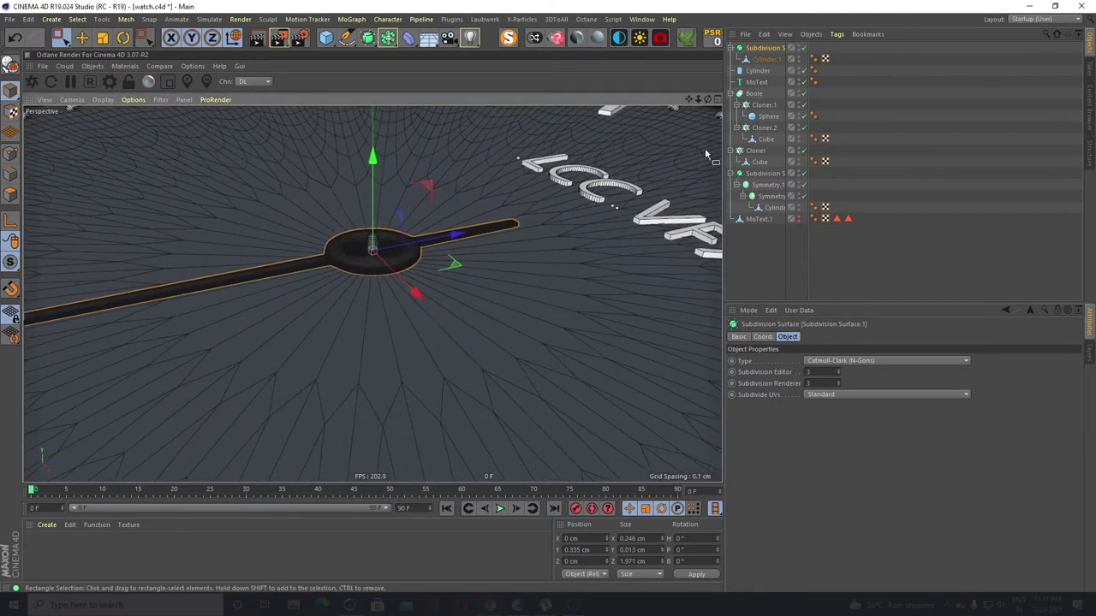
pyautogui.click(730, 48)
pyautogui.keyDown('ctrl'); pyautogui.moveTo(765, 49); pyautogui.dragTo(771, 44); pyautogui.keyUp('ctrl')
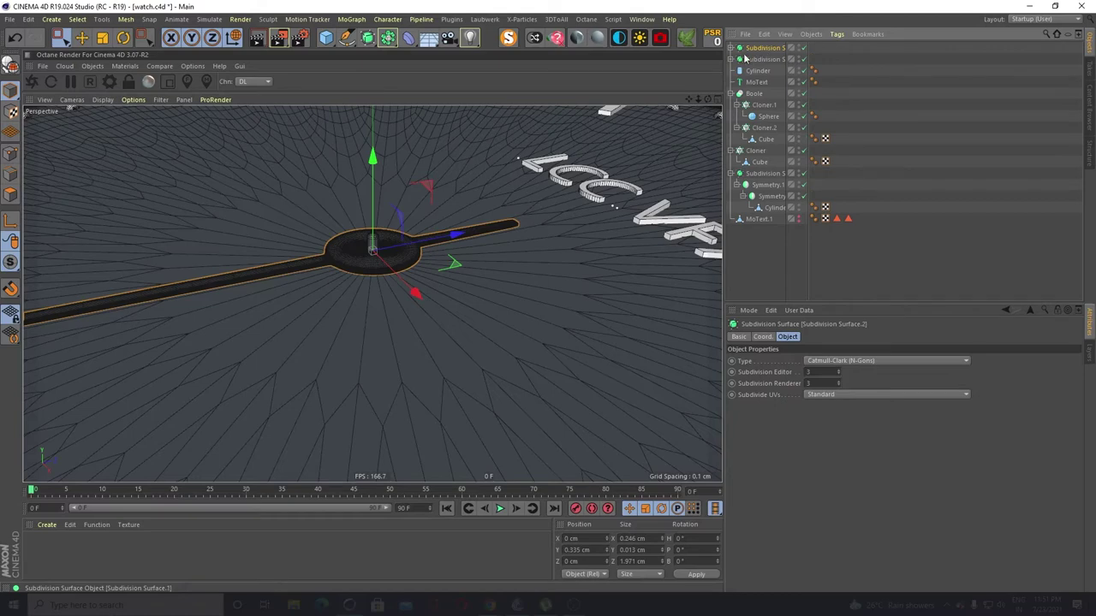
pyautogui.click(803, 59)
pyautogui.scroll(-3, 441, 218)
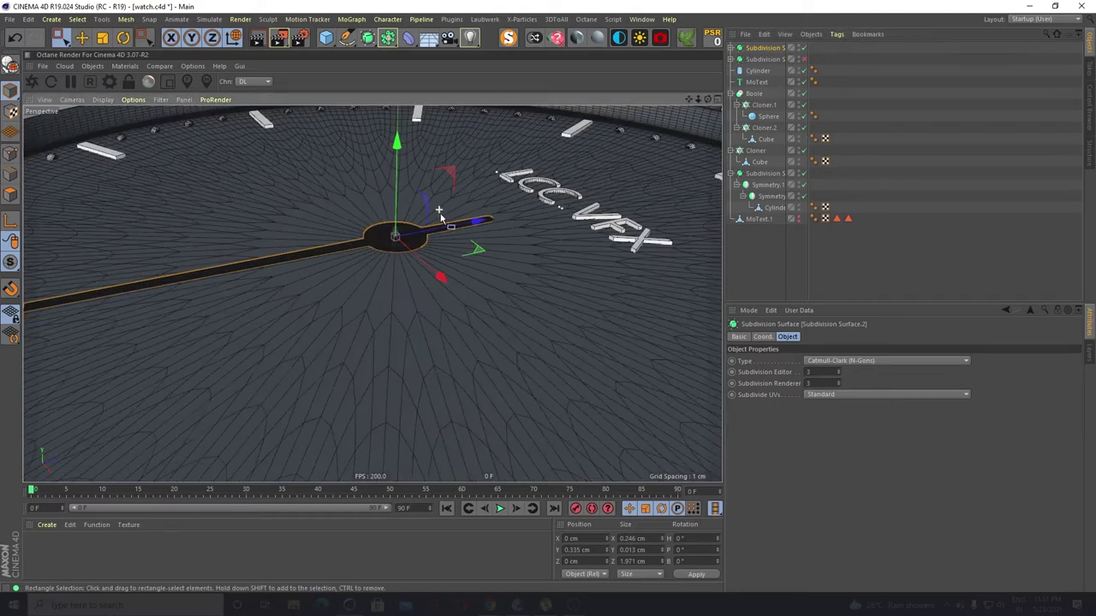
# Shorten the duplicated hand's long arm by moving the points at its tip along Z toward the disc to Z -1.14 cm
pyautogui.keyDown('alt'); pyautogui.moveTo(438, 211); pyautogui.dragTo(52, 158); pyautogui.keyUp('alt')
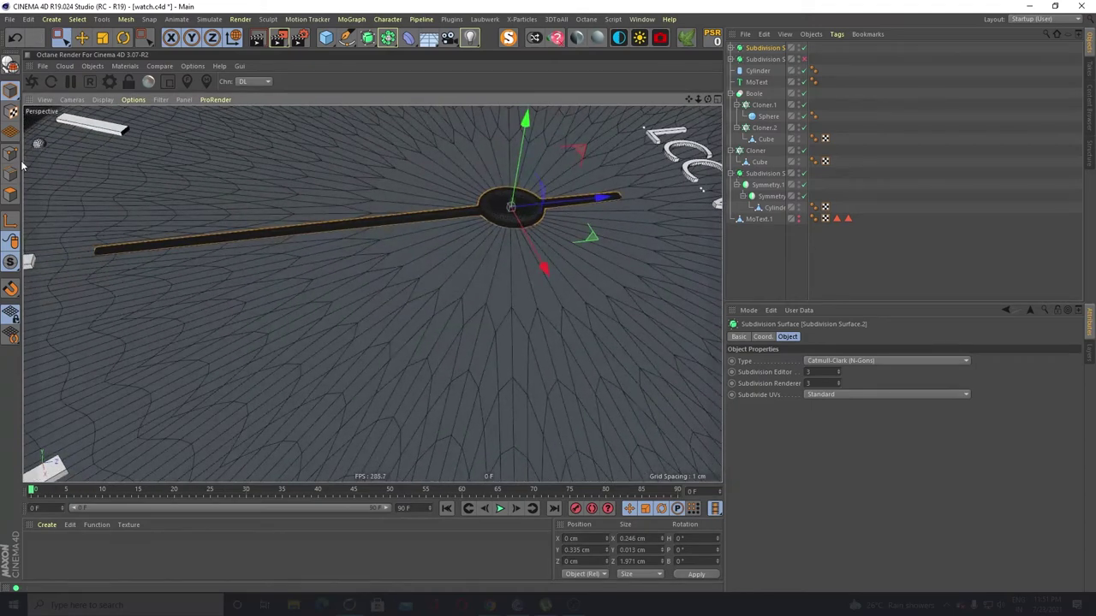
pyautogui.click(731, 48)
pyautogui.click(760, 58)
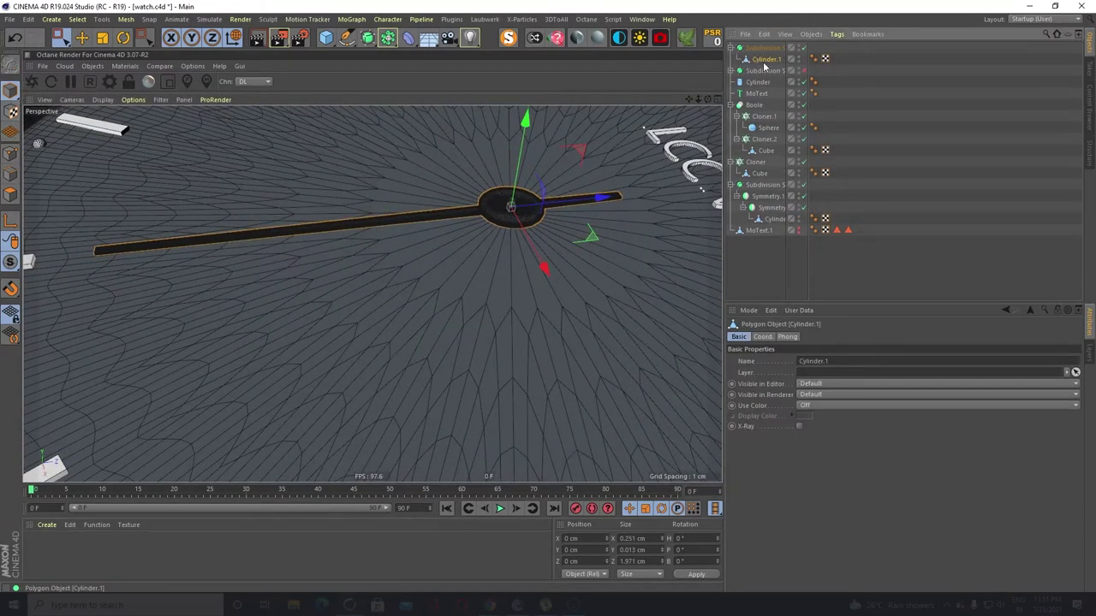
pyautogui.click(11, 154)
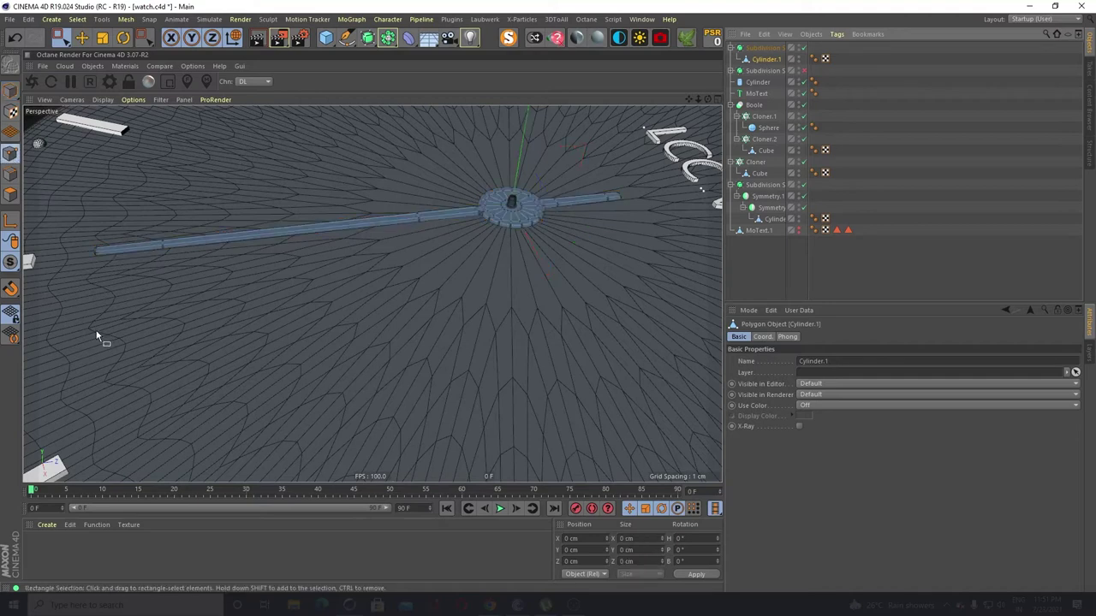
pyautogui.click(60, 38)
pyautogui.moveTo(72, 219); pyautogui.dragTo(108, 285)
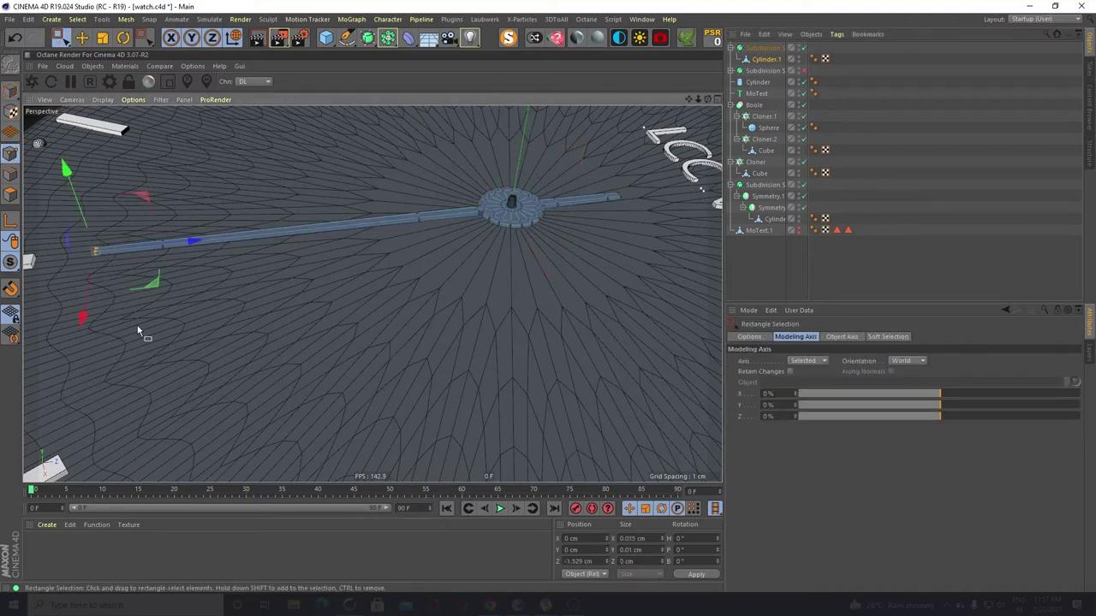
pyautogui.moveTo(210, 243)
pyautogui.mouseDown()
pyautogui.moveTo(255, 240)
pyautogui.moveTo(201, 244)
pyautogui.mouseUp()
pyautogui.moveTo(60, 215); pyautogui.dragTo(122, 303)
pyautogui.moveTo(194, 243); pyautogui.dragTo(310, 230)
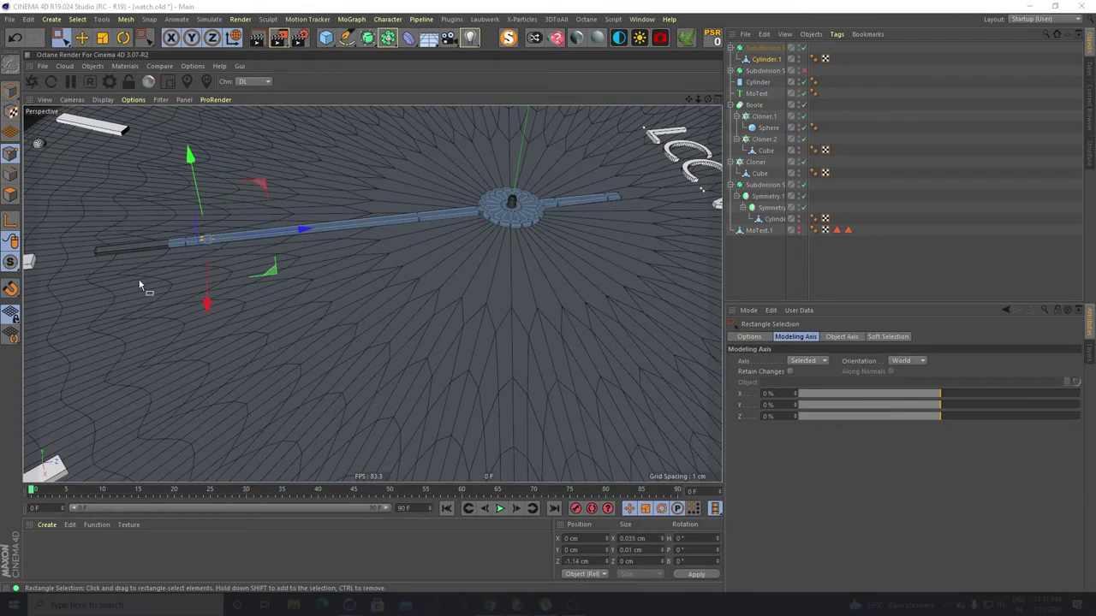
# Shorten the watch hand by moving its selected end points to Z -1.046 cm, and duplicate its Subdivision Surface.2 object
pyautogui.moveTo(303, 228); pyautogui.dragTo(329, 227)
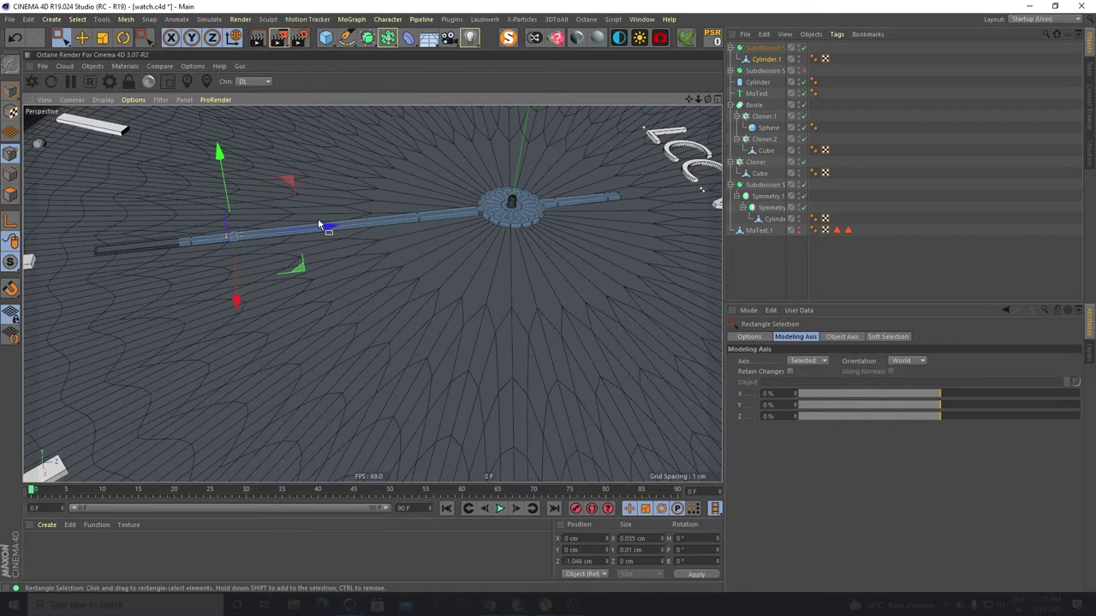
pyautogui.click(10, 90)
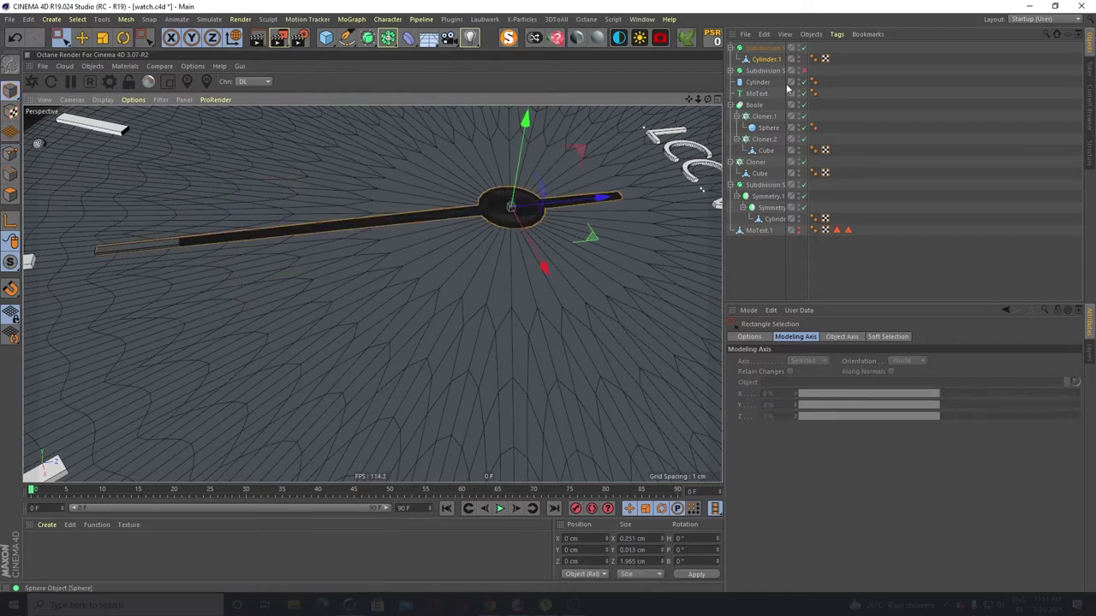
pyautogui.keyDown('ctrl'); pyautogui.moveTo(763, 48); pyautogui.dragTo(765, 48); pyautogui.keyUp('ctrl')
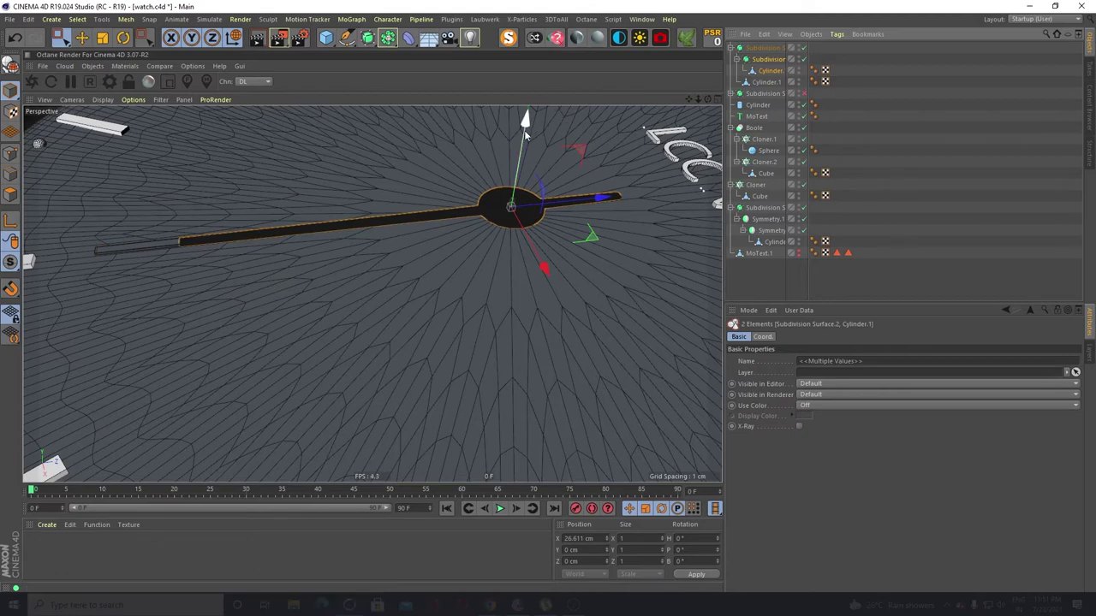
pyautogui.scroll(3, 525, 220)
pyautogui.moveTo(490, 250)
pyautogui.keyDown('alt'); pyautogui.mouseDown()
pyautogui.moveTo(507, 215)
pyautogui.moveTo(487, 252)
pyautogui.mouseUp(); pyautogui.keyUp('alt')
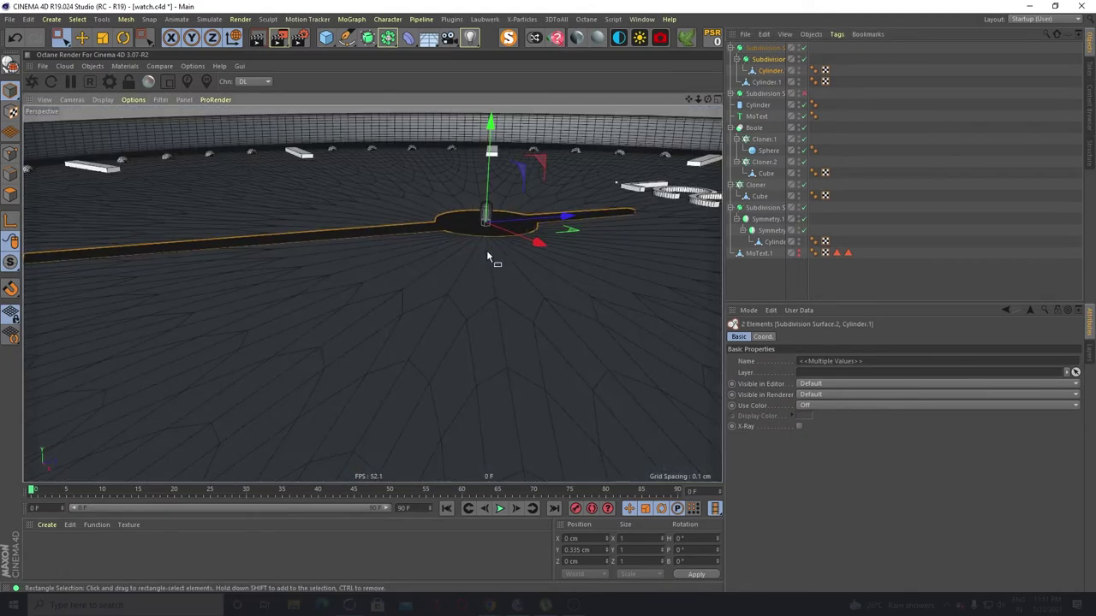
pyautogui.keyDown('alt'); pyautogui.moveTo(486, 252); pyautogui.dragTo(490, 314, button='middle'); pyautogui.keyUp('alt')
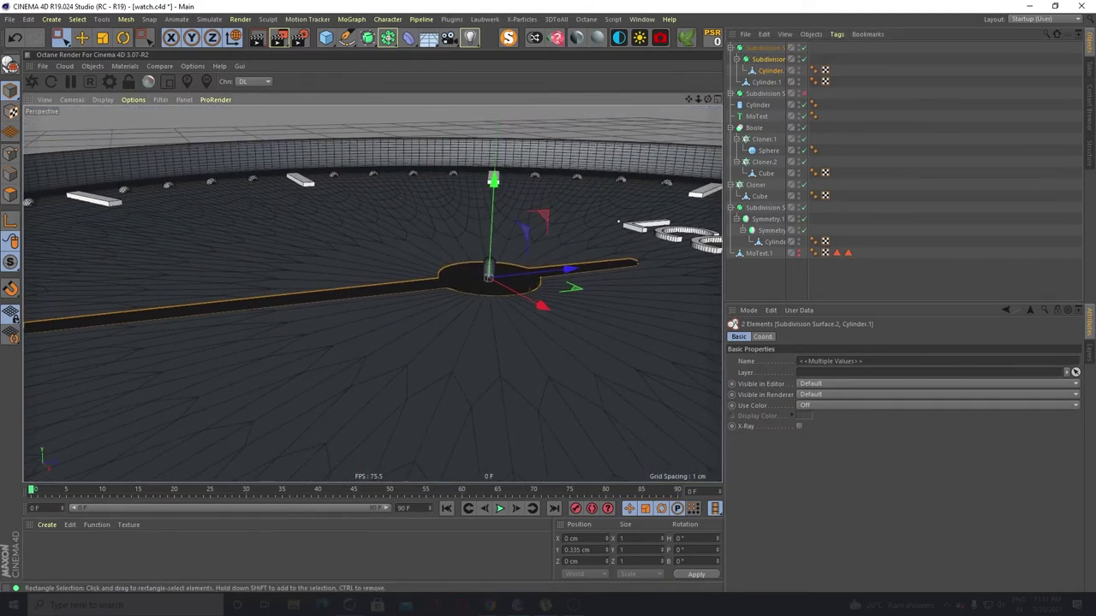
pyautogui.press('o')
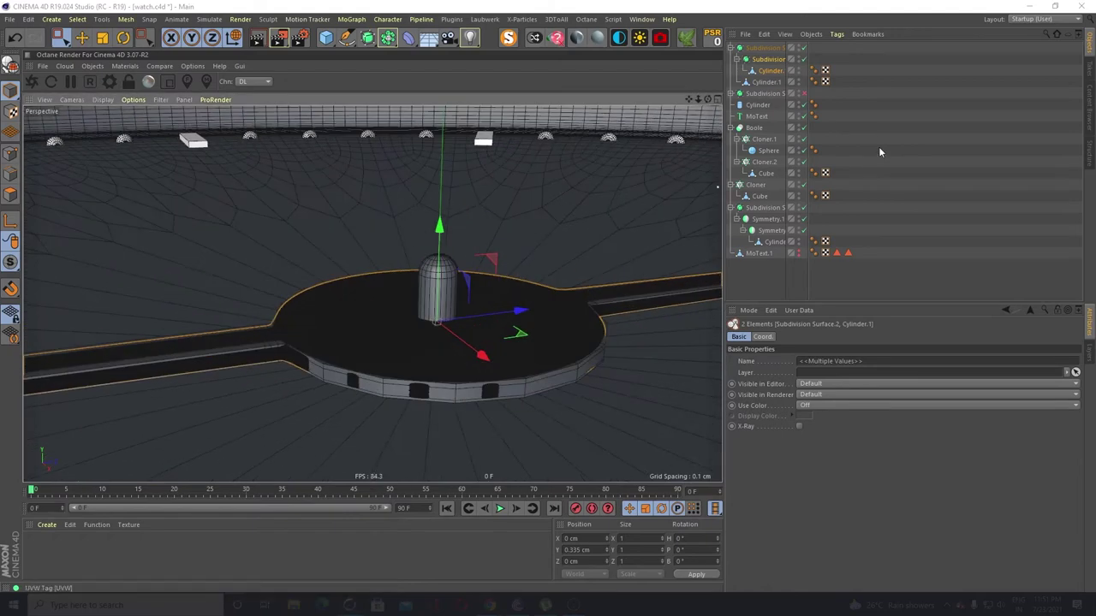
# Place the hand copy at the top level of the hierarchy, separate from the original, and collapse both Subdivision Surface.2 groups
pyautogui.click(763, 48)
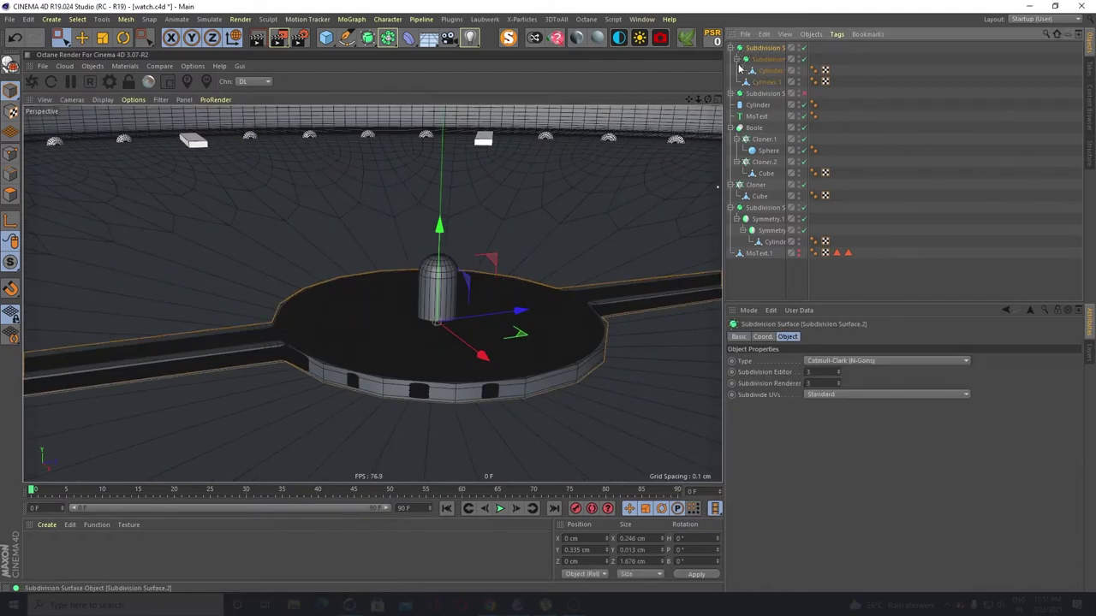
pyautogui.click(737, 60)
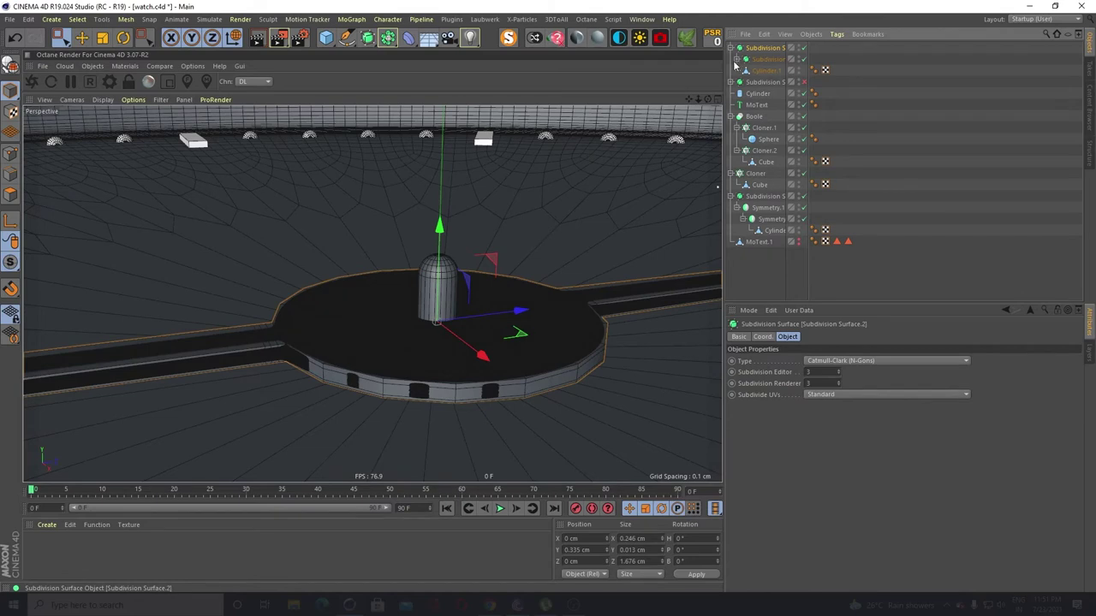
pyautogui.click(736, 59)
pyautogui.click(736, 60)
pyautogui.moveTo(761, 43)
pyautogui.keyDown('ctrl'); pyautogui.mouseDown()
pyautogui.moveTo(753, 65)
pyautogui.moveTo(765, 46)
pyautogui.mouseUp(); pyautogui.keyUp('ctrl')
pyautogui.click(730, 48)
pyautogui.click(755, 61)
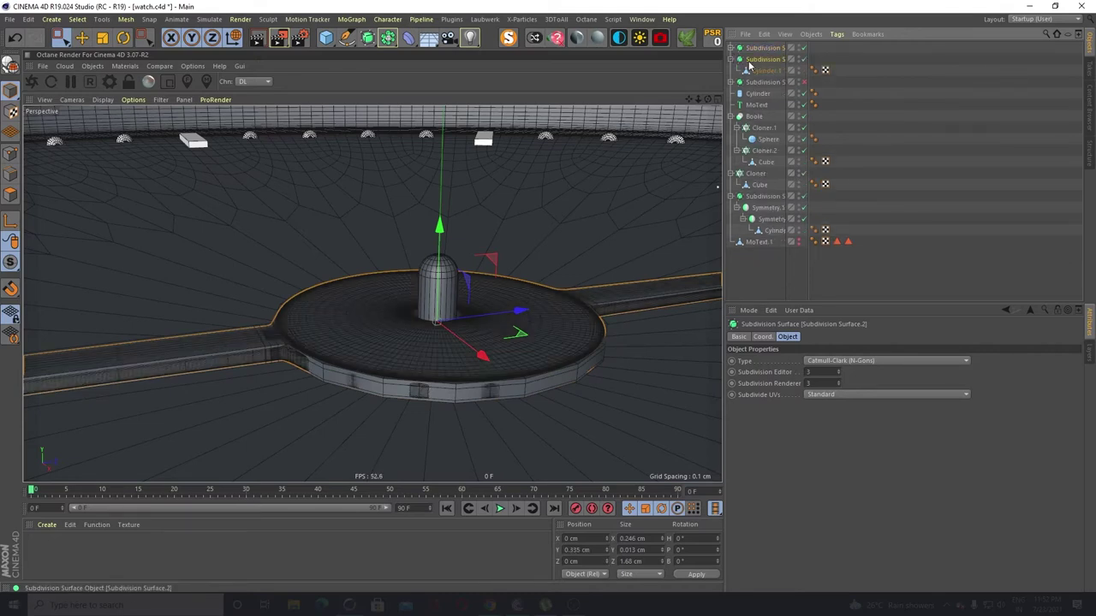
pyautogui.click(731, 59)
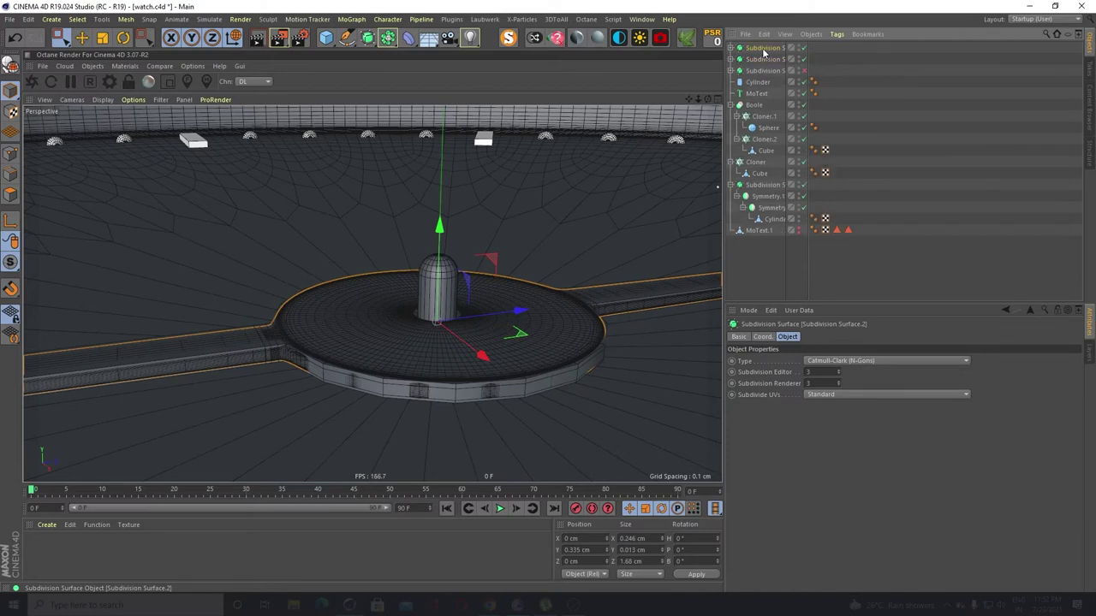
# Disable the first Subdivision Surface.2 and raise the second hand above it to Y 0.352 cm
pyautogui.moveTo(813, 53); pyautogui.dragTo(841, 49)
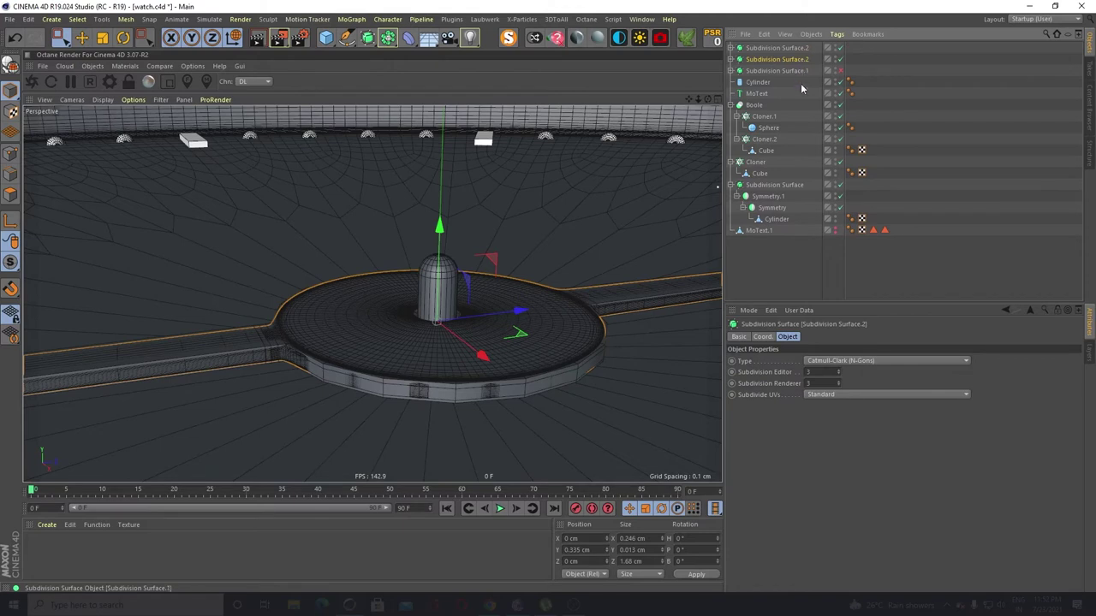
pyautogui.click(839, 48)
pyautogui.moveTo(439, 225); pyautogui.dragTo(445, 210)
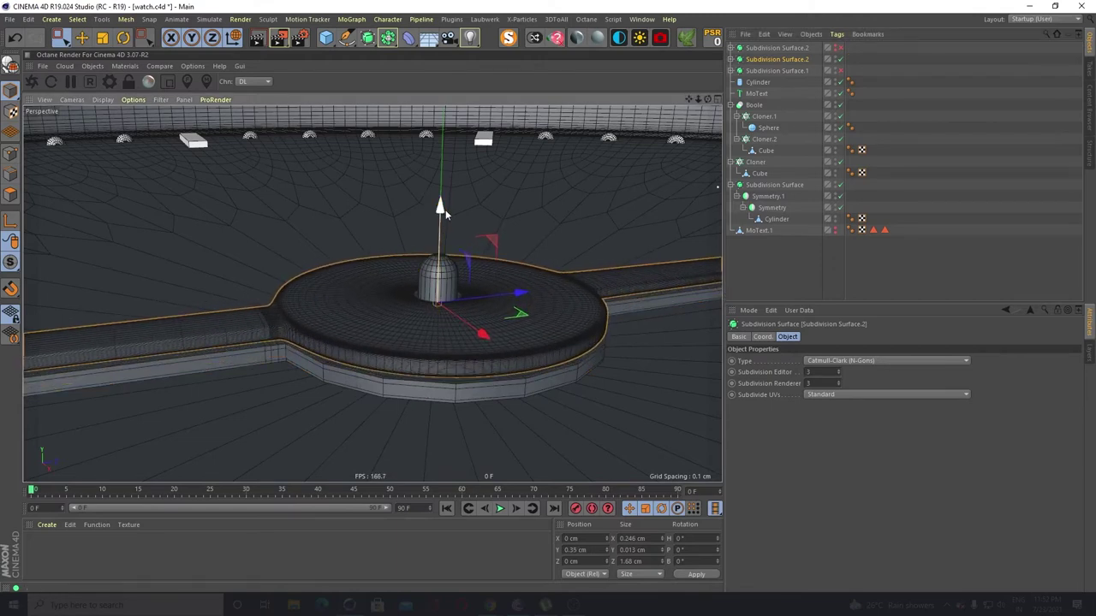
pyautogui.keyDown('alt'); pyautogui.moveTo(445, 368); pyautogui.dragTo(471, 331); pyautogui.keyUp('alt')
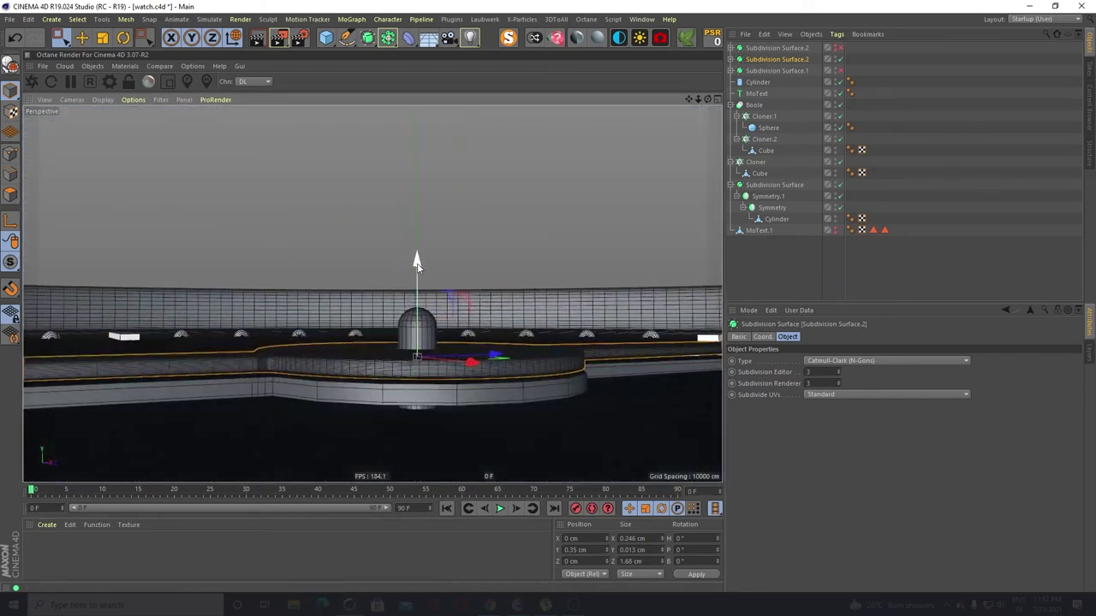
pyautogui.moveTo(417, 265); pyautogui.dragTo(225, 414)
pyautogui.scroll(-4, 416, 279)
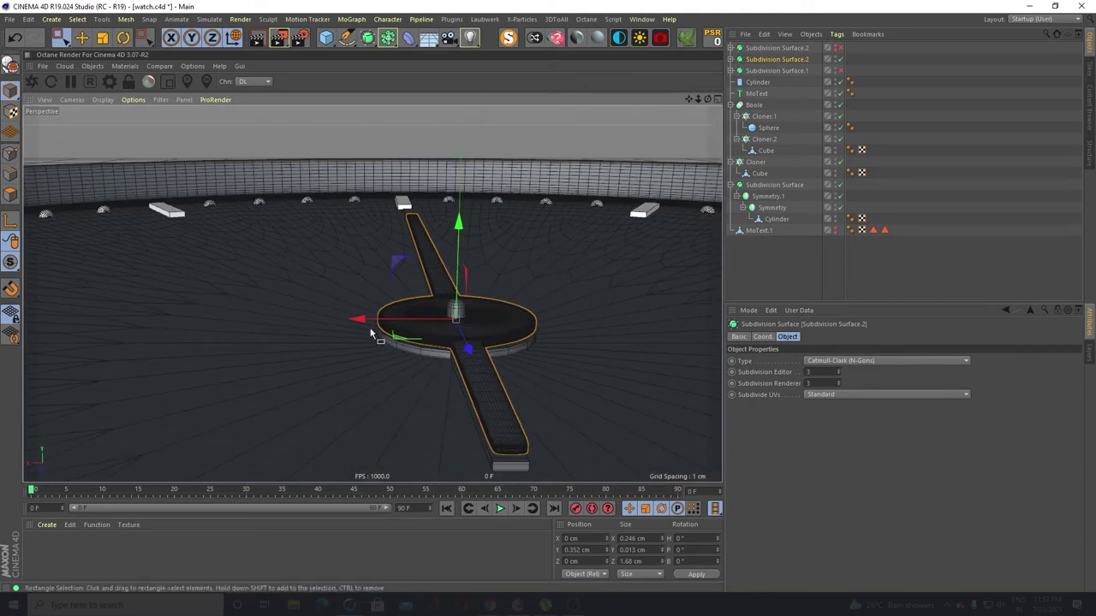
# Rotate the raised hand around the dial's centre to a heading of about 114°
pyautogui.keyDown('alt'); pyautogui.moveTo(369, 329); pyautogui.dragTo(401, 368); pyautogui.keyUp('alt')
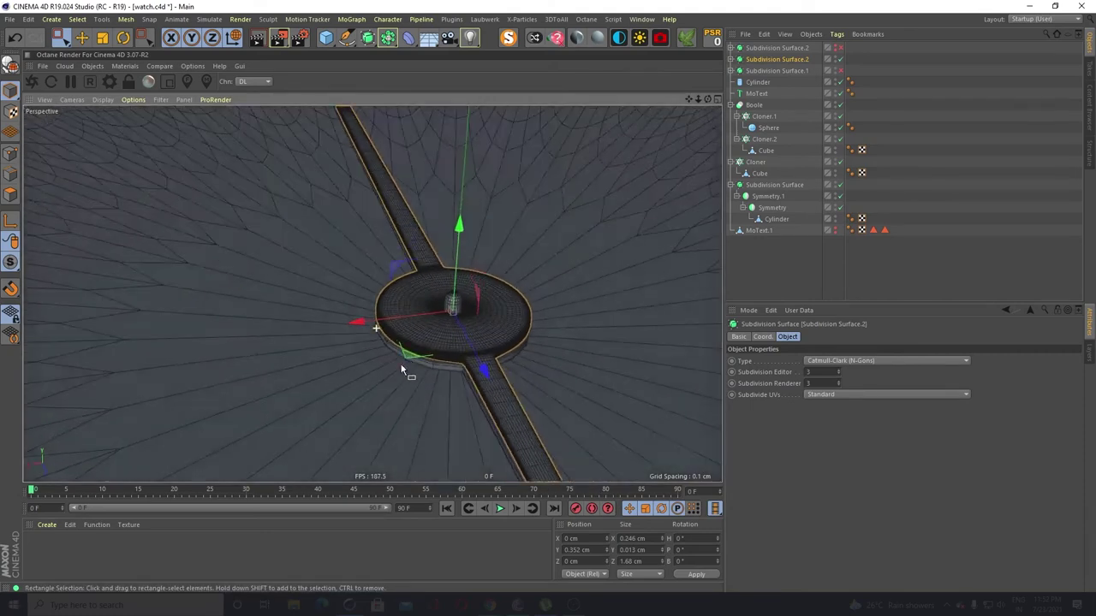
pyautogui.click(123, 38)
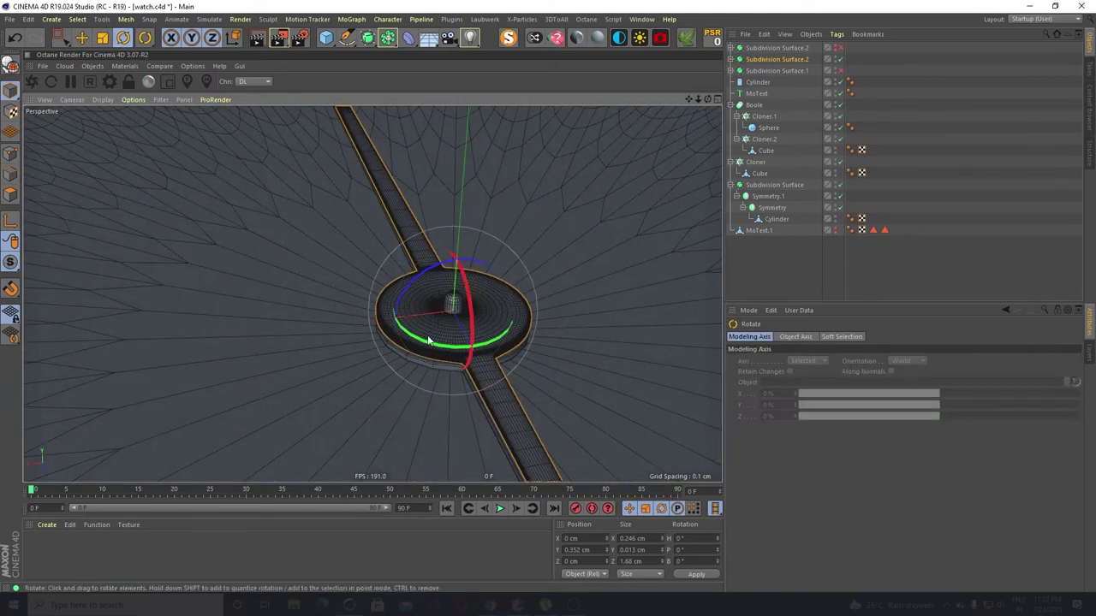
pyautogui.moveTo(424, 347); pyautogui.dragTo(537, 334)
pyautogui.scroll(-4, 480, 243)
pyautogui.keyDown('alt'); pyautogui.moveTo(291, 305); pyautogui.dragTo(517, 314); pyautogui.keyUp('alt')
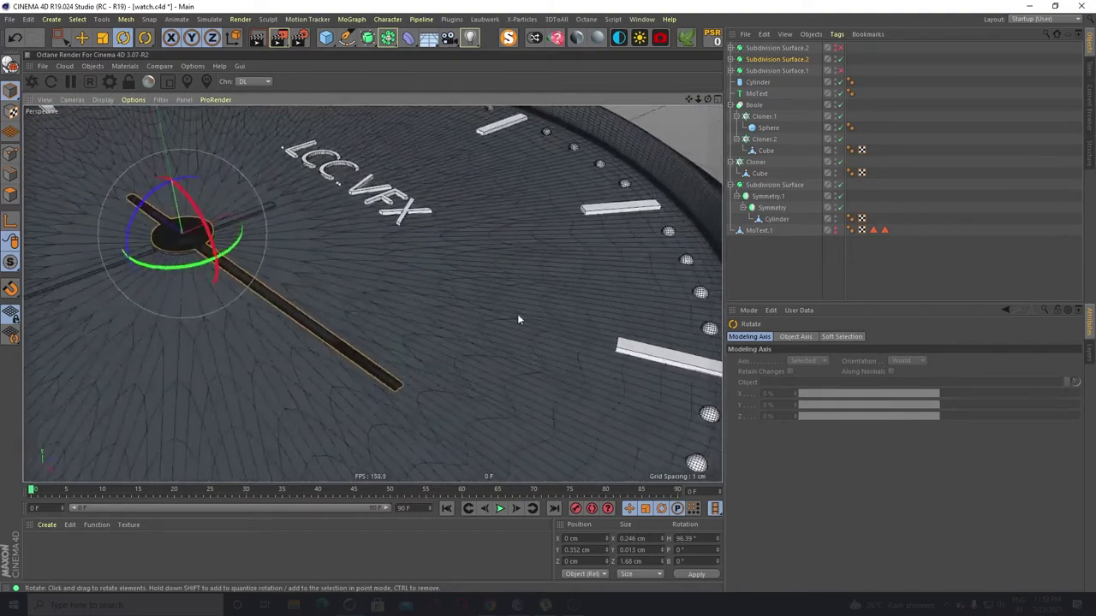
pyautogui.keyDown('alt'); pyautogui.moveTo(374, 295); pyautogui.dragTo(492, 270, button='middle'); pyautogui.keyUp('alt')
pyautogui.keyDown('alt'); pyautogui.moveTo(417, 263); pyautogui.dragTo(389, 287, button='right'); pyautogui.keyUp('alt')
pyautogui.hotkey('ctrl', 'shift', 'z')
pyautogui.hotkey('ctrl', 'shift', 'z')
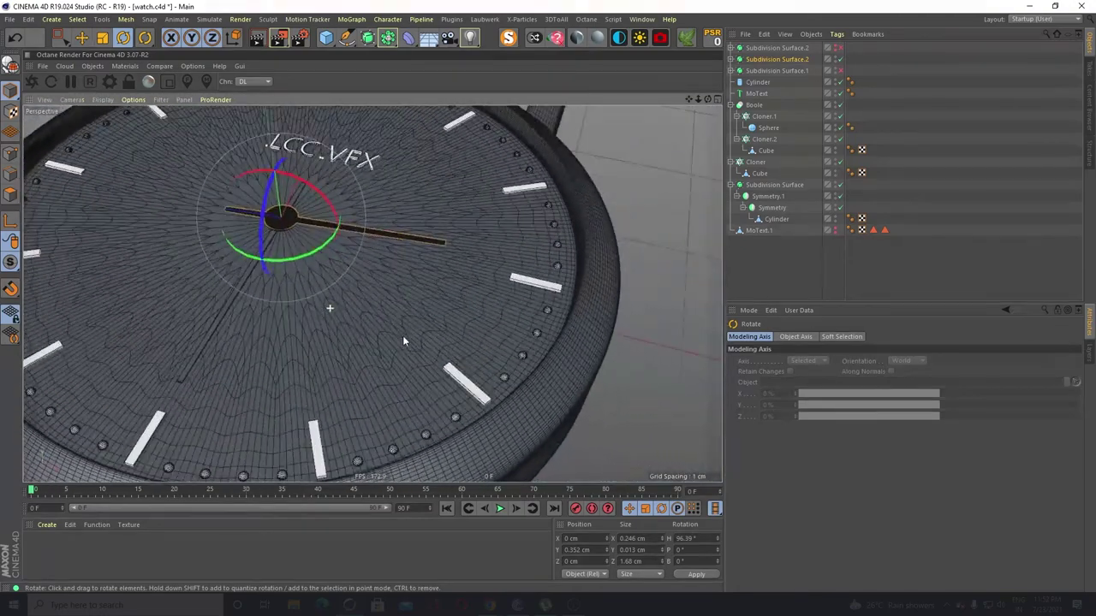
pyautogui.hotkey('ctrl', 'shift', 'z')
pyautogui.moveTo(299, 255); pyautogui.dragTo(320, 251)
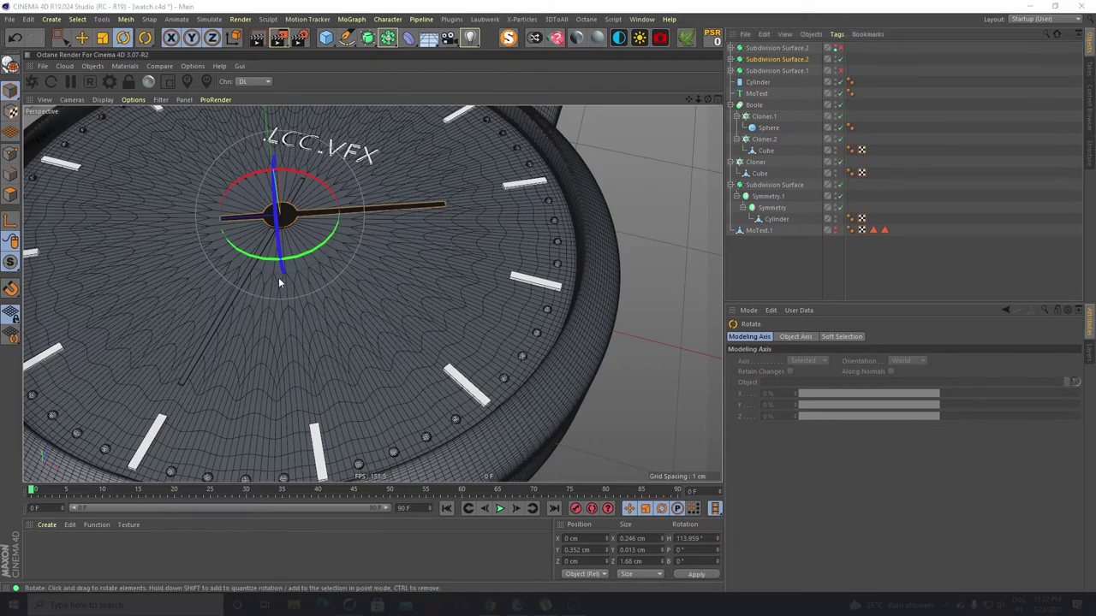
# Re-enable the first Subdivision Surface.2 so the lower hand is subdivided again
pyautogui.click(800, 49)
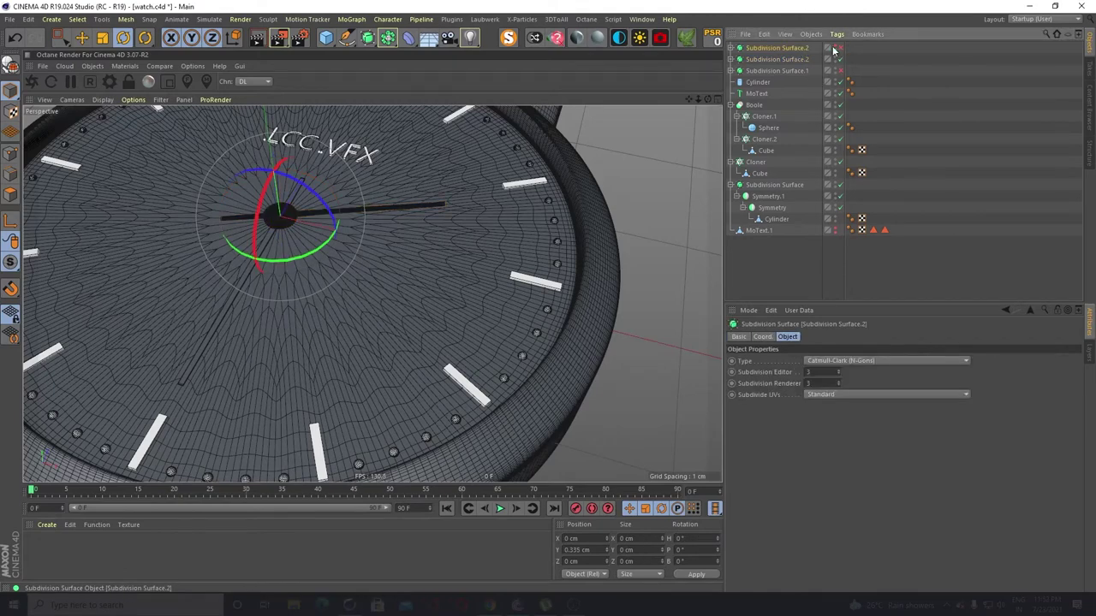
pyautogui.click(838, 49)
pyautogui.click(838, 50)
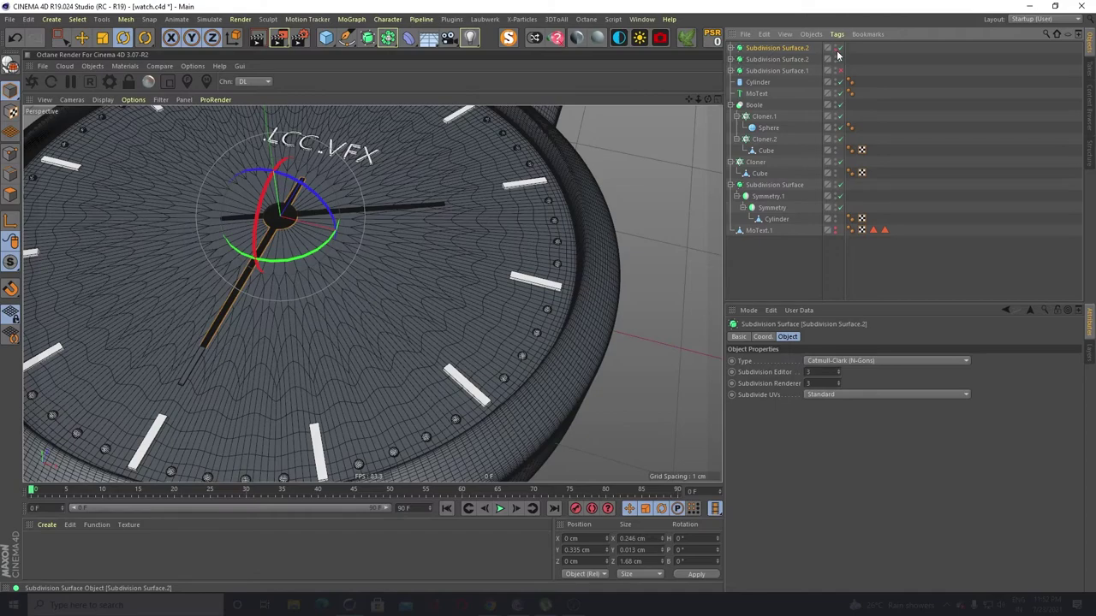
# Lengthen the lower hand's Cylinder.1 by moving its tip points outward along its length to Z -1.9 cm
pyautogui.click(730, 49)
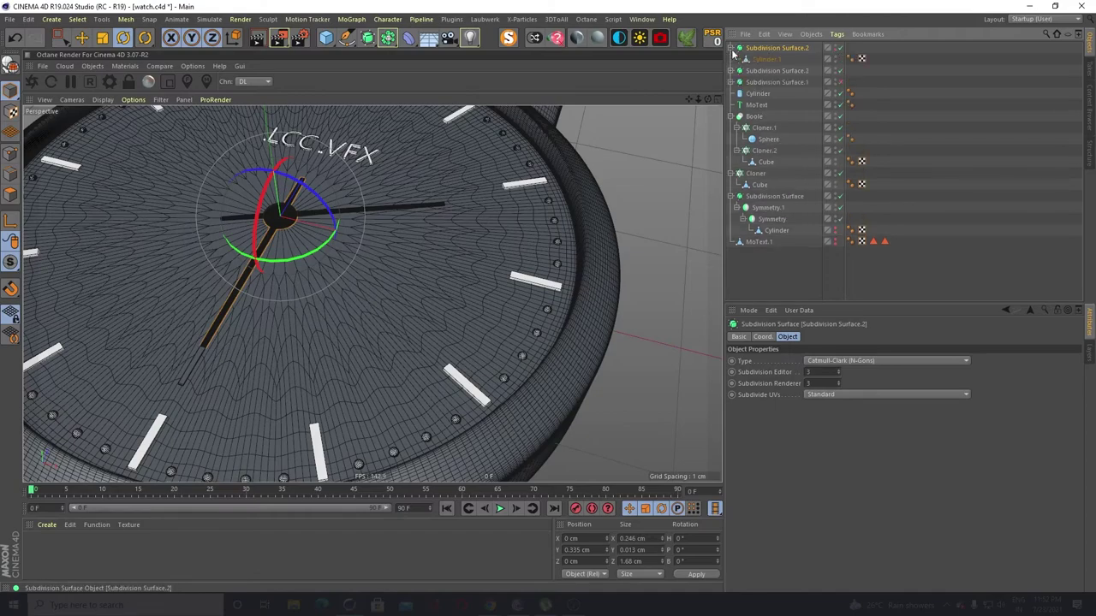
pyautogui.click(766, 60)
pyautogui.keyDown('alt'); pyautogui.moveTo(173, 444); pyautogui.dragTo(143, 151); pyautogui.keyUp('alt')
pyautogui.click(60, 37)
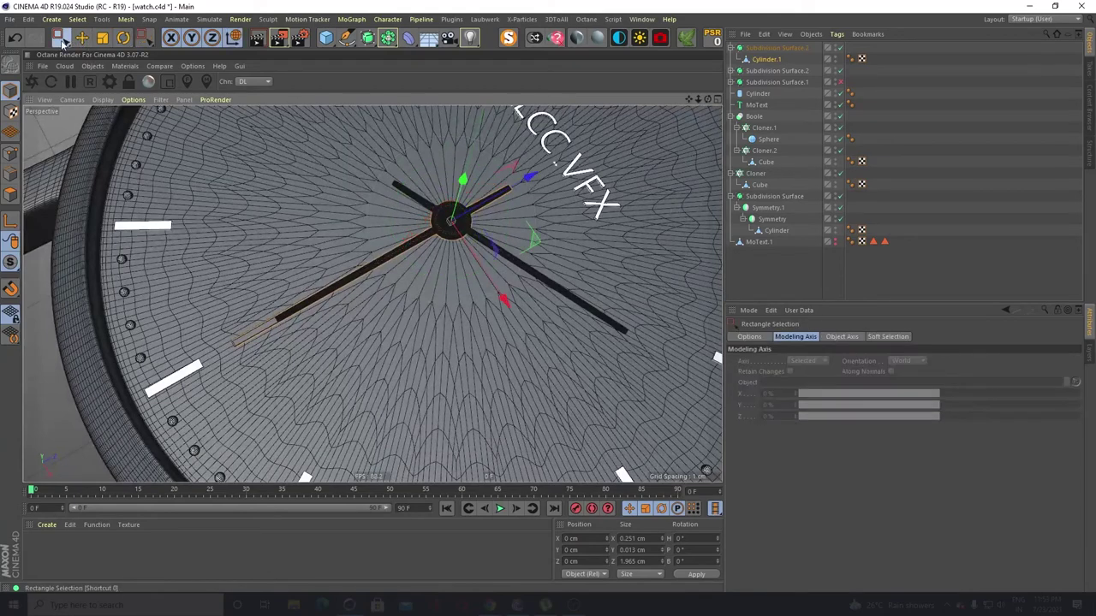
pyautogui.click(10, 153)
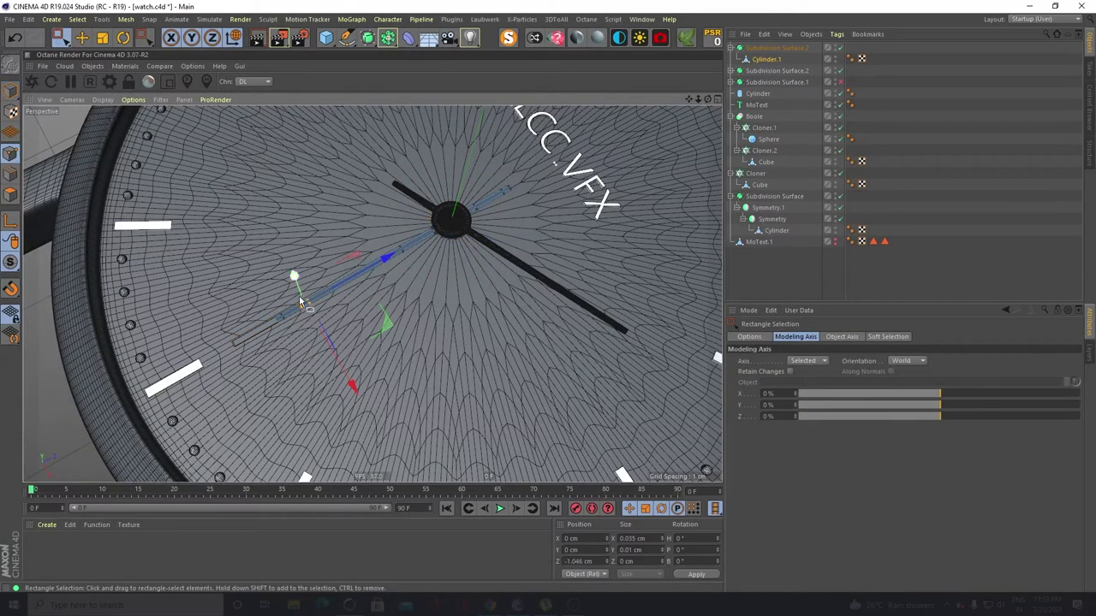
pyautogui.moveTo(391, 256); pyautogui.dragTo(251, 339)
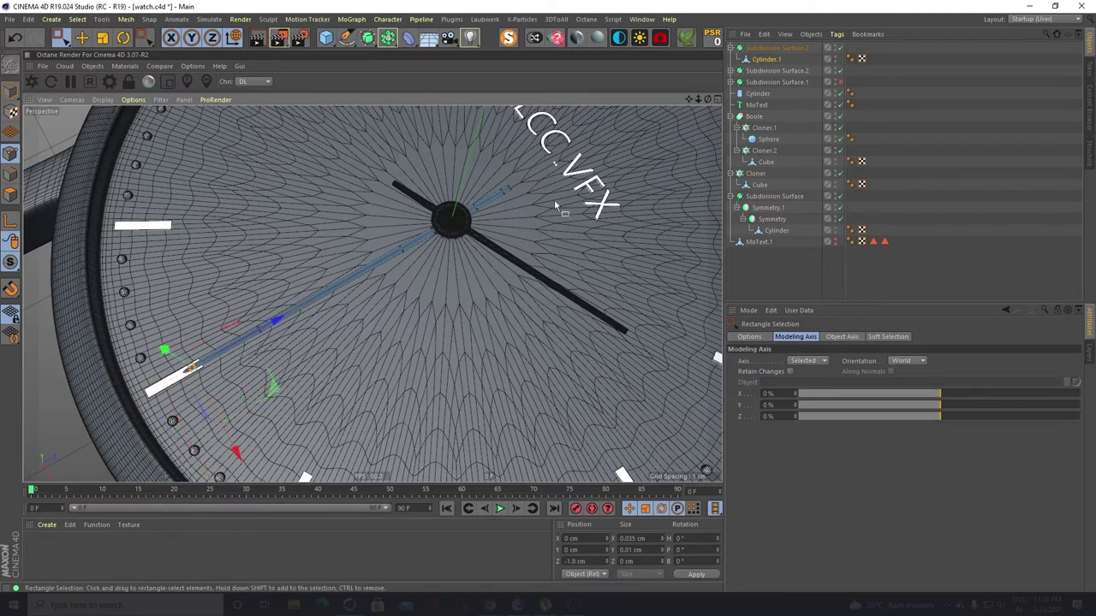
pyautogui.click(10, 91)
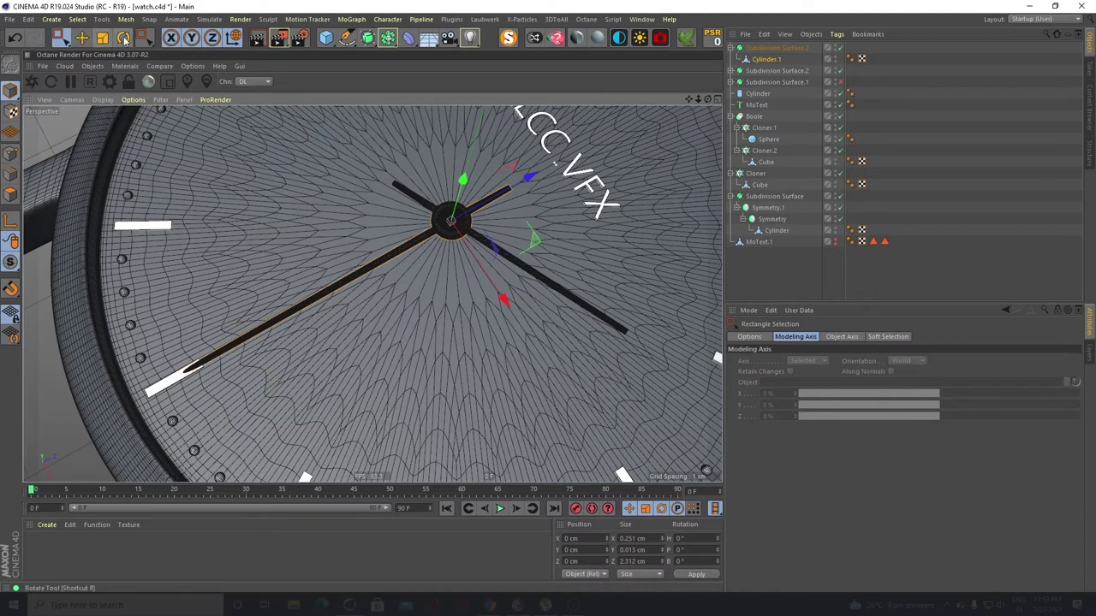
# Rotate the lengthened hand's Subdivision Surface.2 around the dial's centre to a heading of about -125.3°
pyautogui.click(765, 49)
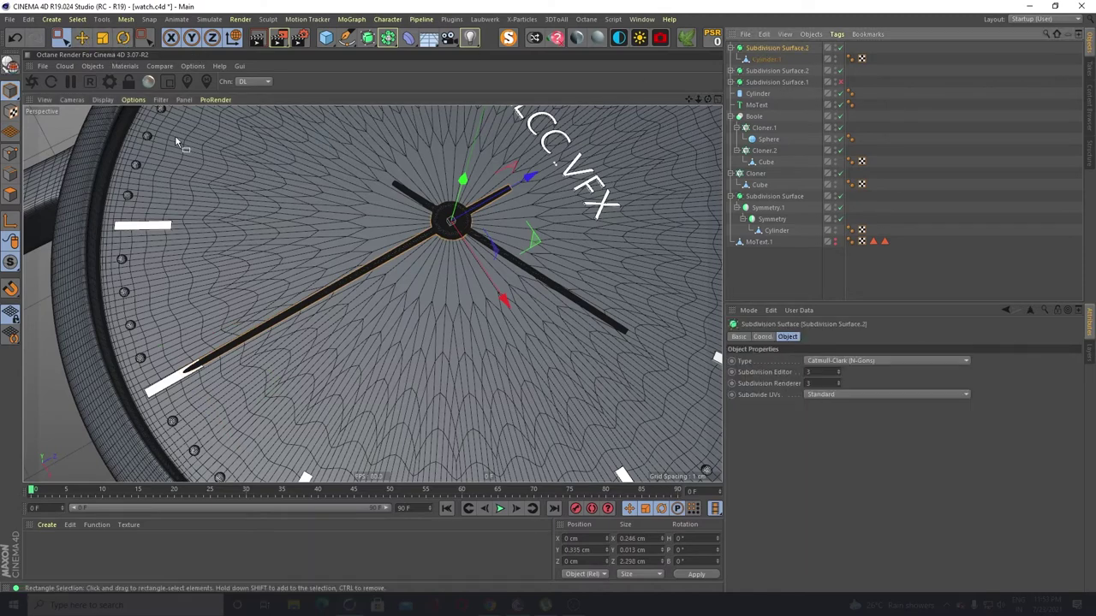
pyautogui.click(123, 37)
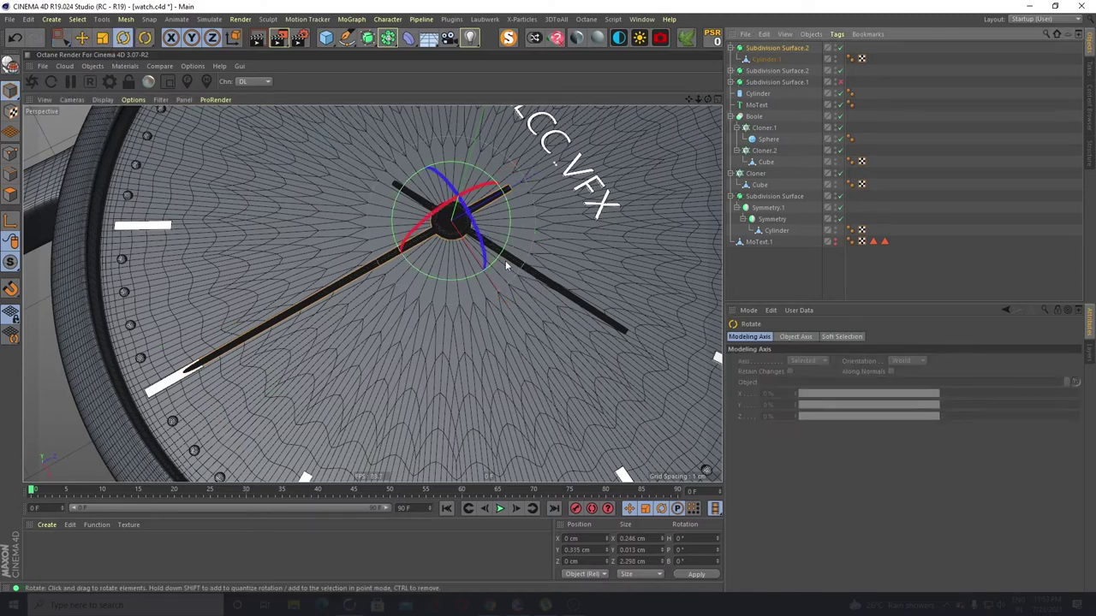
pyautogui.moveTo(503, 260); pyautogui.dragTo(17, 347)
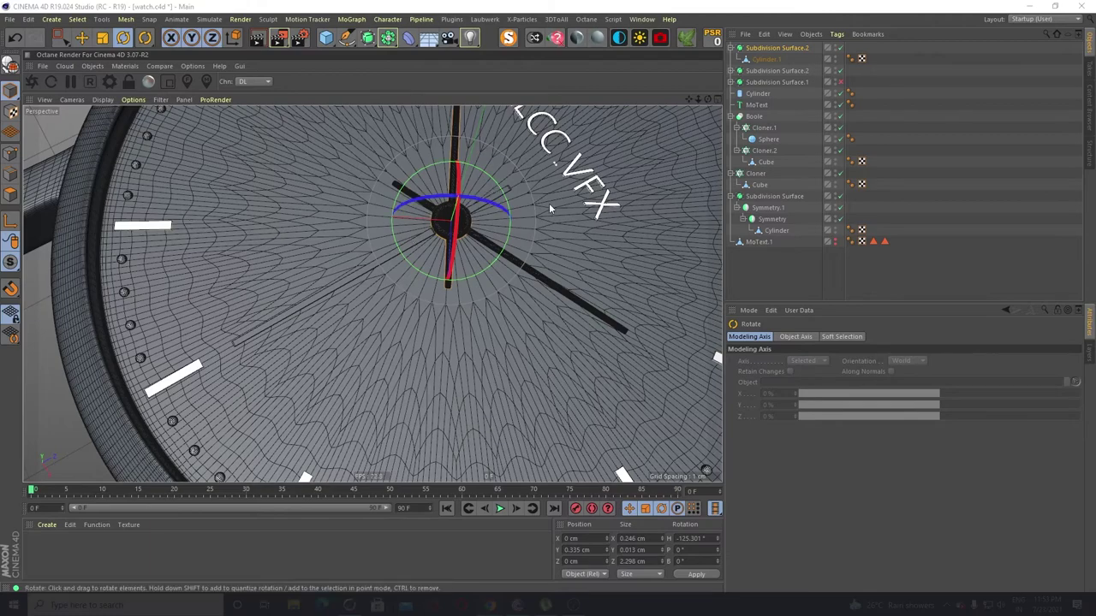
# Scale the long hand's Cylinder.1 down uniformly to about 0.223 × 0.011 × 2.058 cm
pyautogui.scroll(-5, 457, 200)
pyautogui.keyDown('alt'); pyautogui.moveTo(340, 243); pyautogui.dragTo(470, 206); pyautogui.keyUp('alt')
pyautogui.click(573, 127)
pyautogui.keyDown('alt'); pyautogui.moveTo(470, 160); pyautogui.dragTo(377, 347); pyautogui.keyUp('alt')
pyautogui.scroll(6, 380, 248)
pyautogui.keyDown('alt'); pyautogui.moveTo(452, 343); pyautogui.dragTo(370, 332); pyautogui.keyUp('alt')
pyautogui.scroll(2, 347, 334)
pyautogui.click(344, 351)
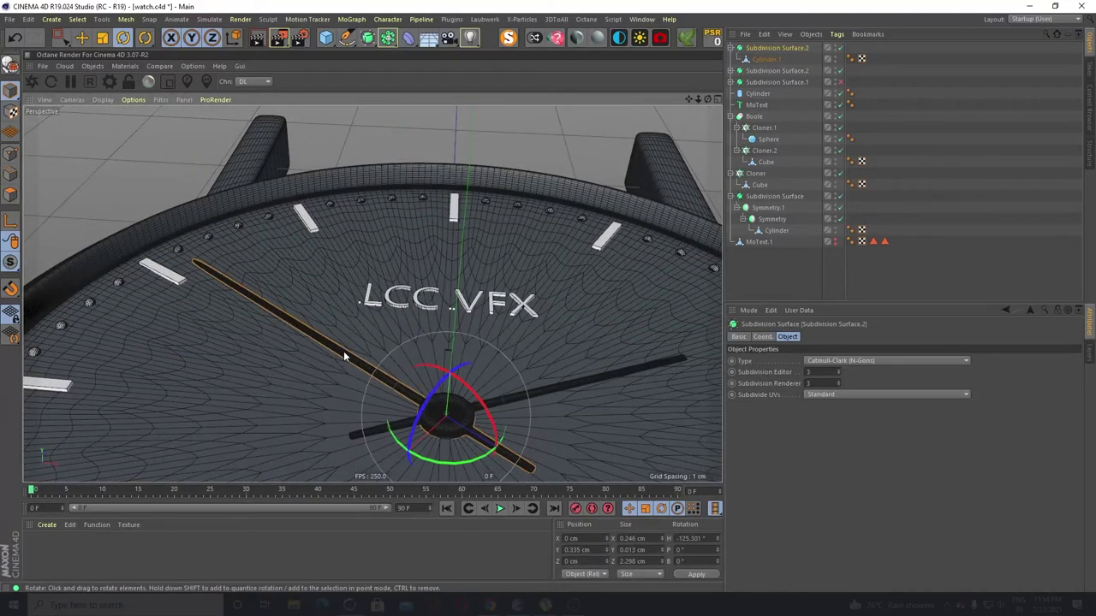
pyautogui.click(768, 60)
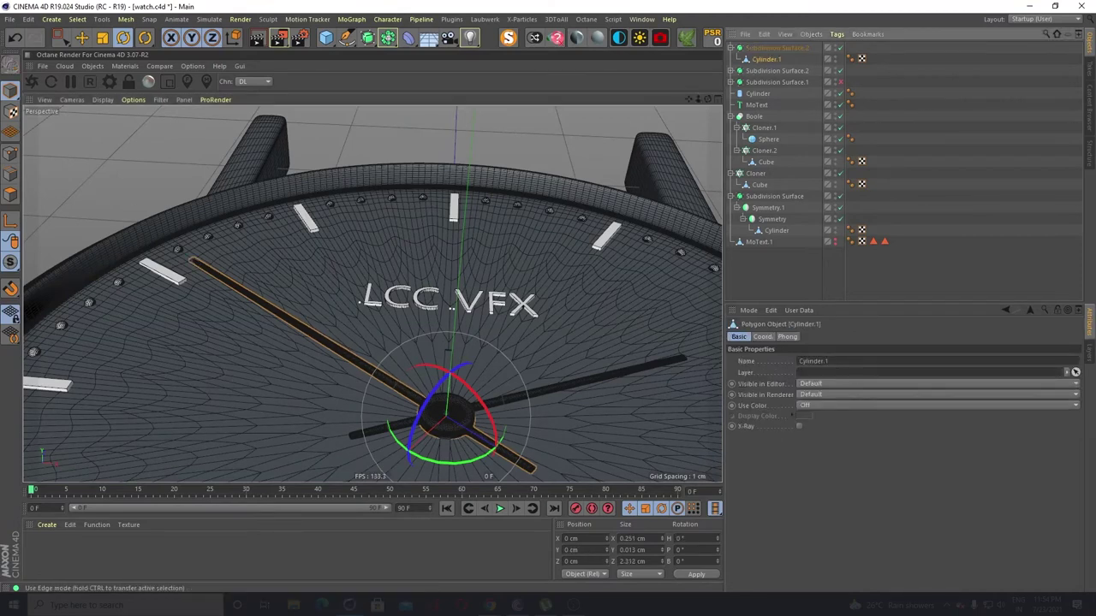
pyautogui.click(103, 39)
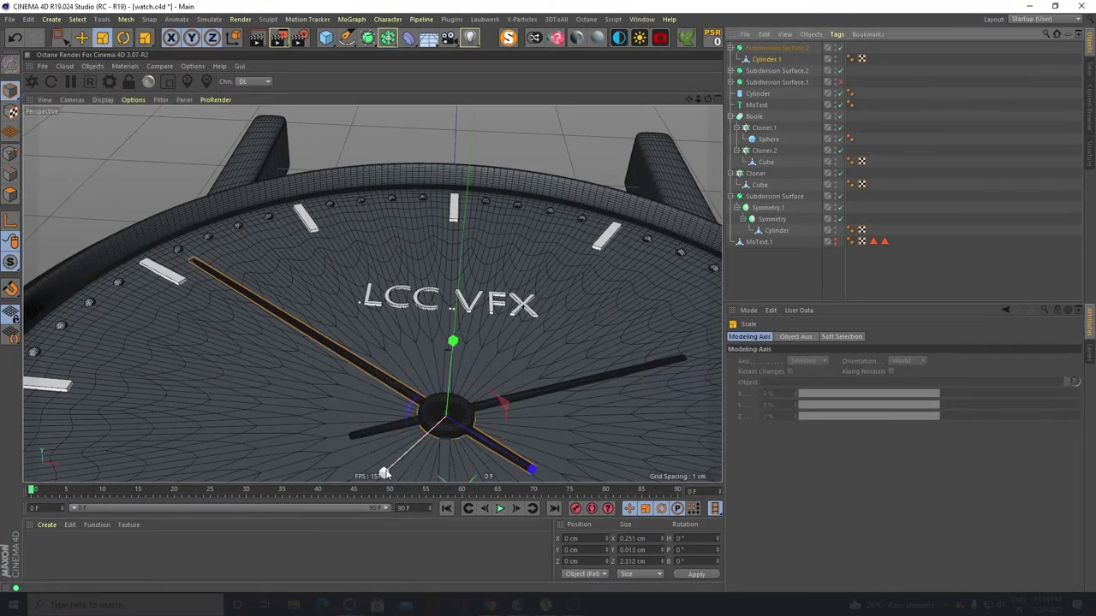
pyautogui.moveTo(570, 255); pyautogui.dragTo(557, 306)
# Raise the long hand's Cylinder.1 above the other hand on the centre pin to Y 0.03 cm
pyautogui.keyDown('alt'); pyautogui.moveTo(526, 403); pyautogui.dragTo(502, 324); pyautogui.keyUp('alt')
pyautogui.scroll(3, 502, 324)
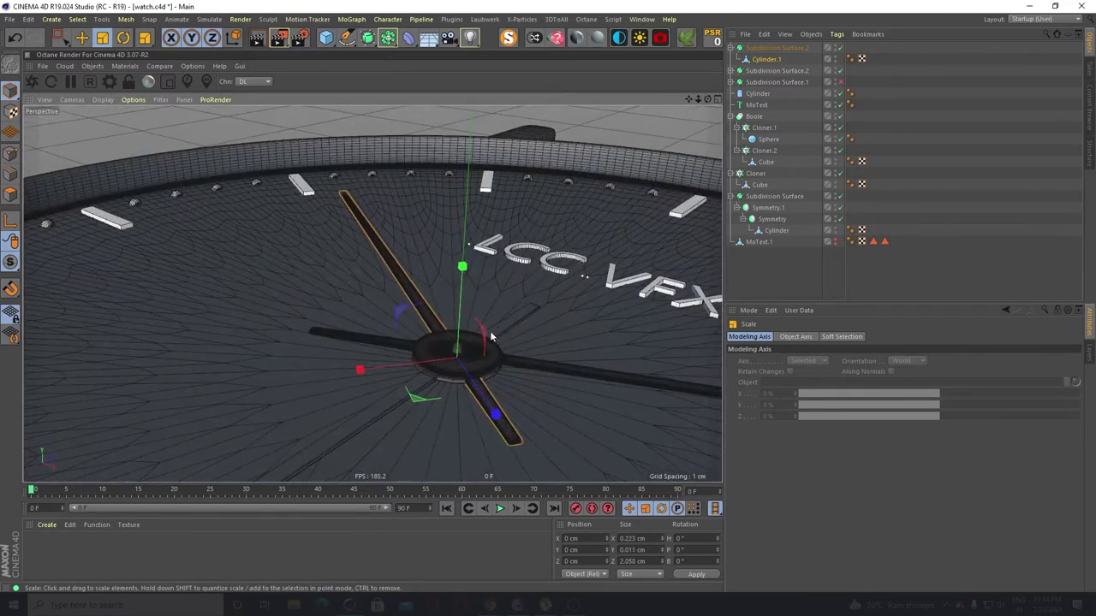
pyautogui.scroll(3, 452, 365)
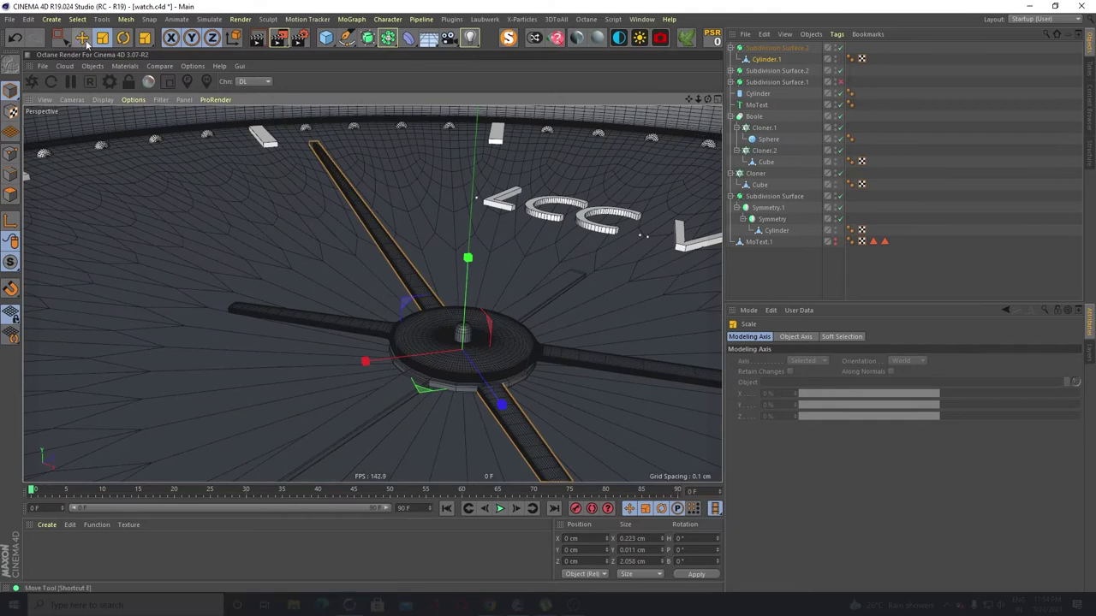
pyautogui.press('e')
pyautogui.moveTo(463, 261)
pyautogui.mouseDown()
pyautogui.moveTo(477, 237)
pyautogui.moveTo(478, 171)
pyautogui.moveTo(481, 218)
pyautogui.moveTo(538, 294)
pyautogui.mouseUp()
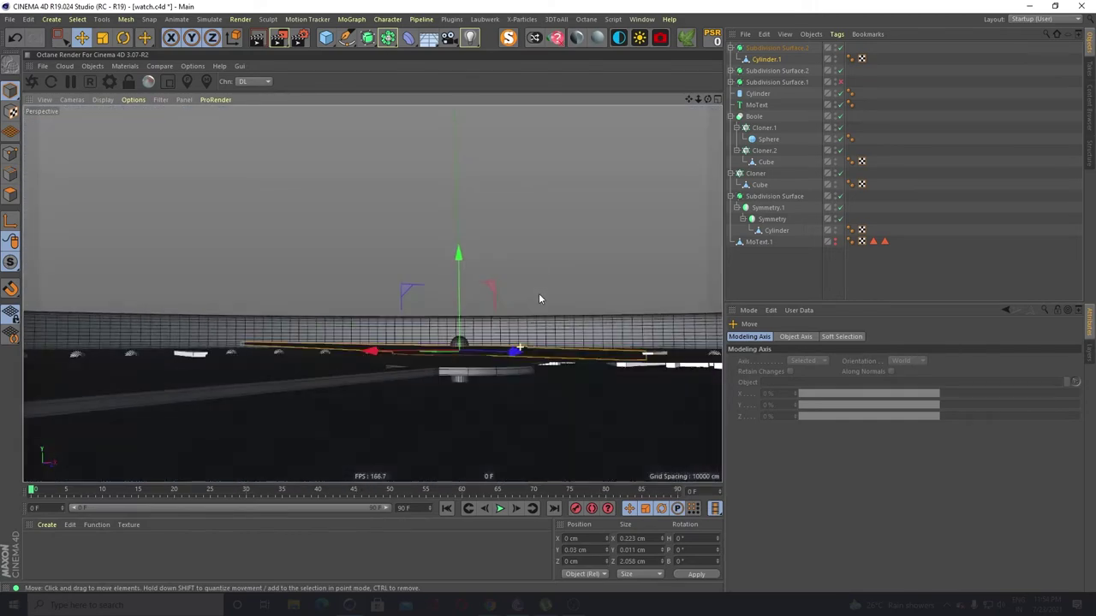
# Adjust the height of the long hand's Cylinder.1 to Y 0.033 cm, clear of the hand beneath it
pyautogui.scroll(5, 518, 331)
pyautogui.scroll(-5, 461, 356)
pyautogui.keyDown('alt'); pyautogui.moveTo(418, 405); pyautogui.dragTo(458, 380, button='middle'); pyautogui.keyUp('alt')
pyautogui.keyDown('alt'); pyautogui.moveTo(344, 332); pyautogui.dragTo(349, 349); pyautogui.keyUp('alt')
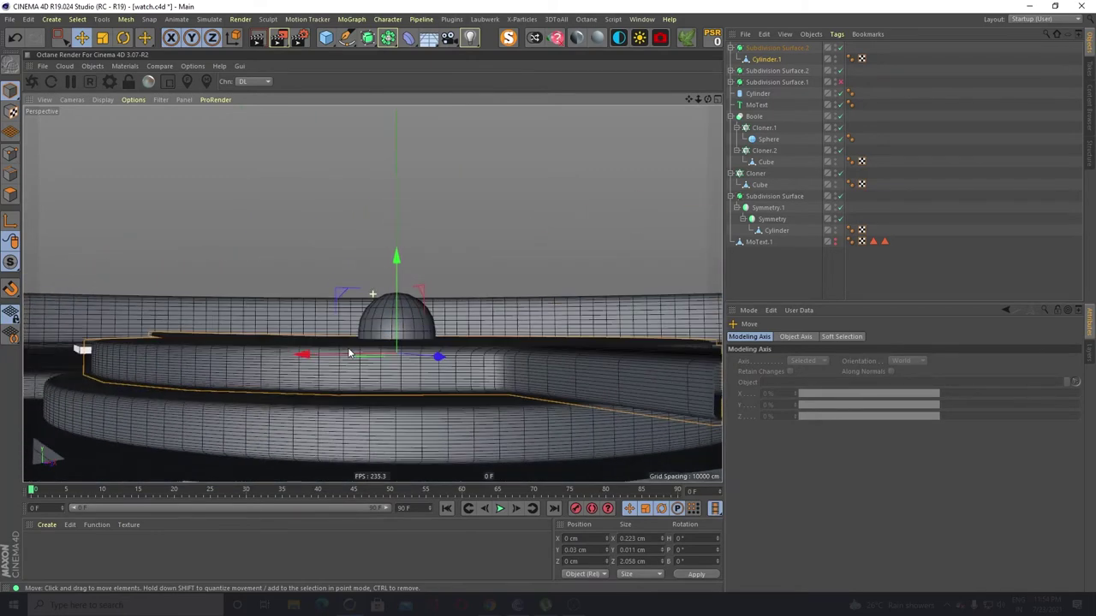
pyautogui.moveTo(397, 262); pyautogui.dragTo(397, 362)
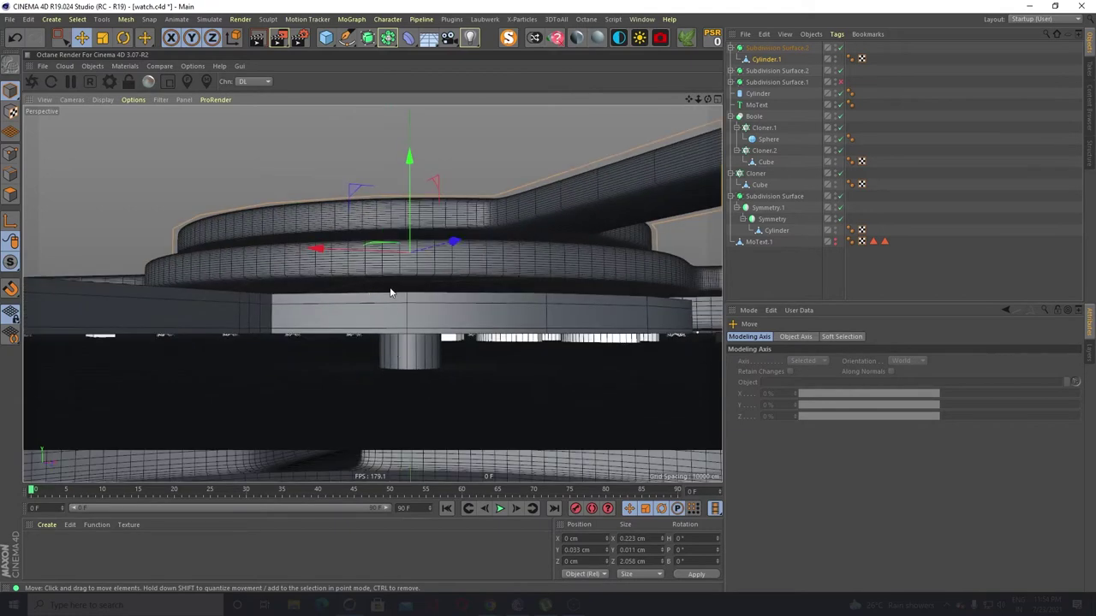
# Lower the centre pin Cylinder through the stacked hands to Y 0.324 cm
pyautogui.keyDown('alt'); pyautogui.moveTo(390, 292); pyautogui.dragTo(403, 267); pyautogui.keyUp('alt')
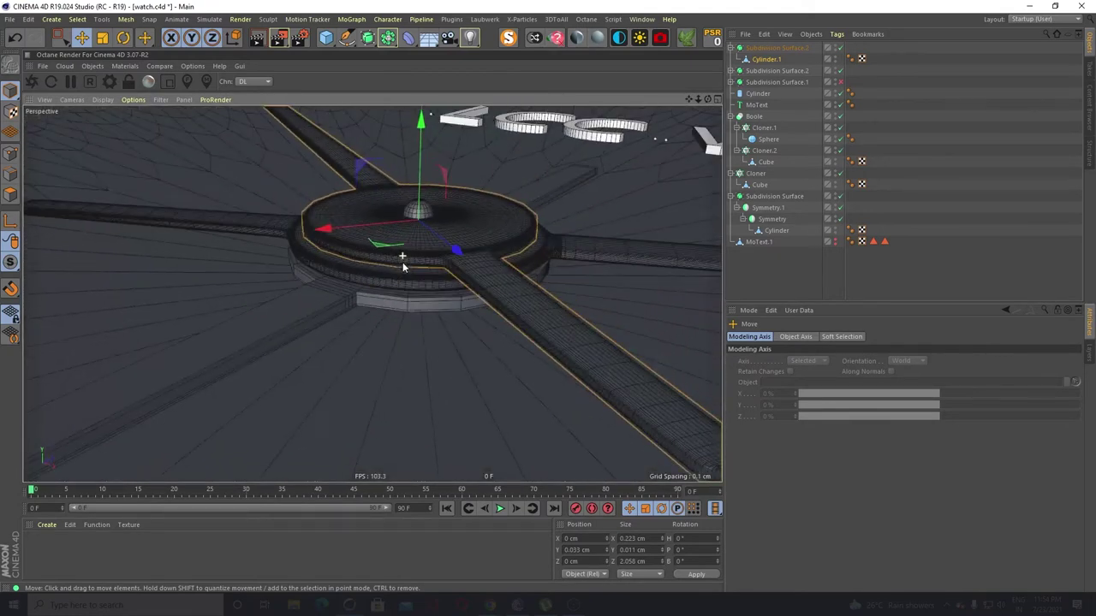
pyautogui.scroll(3, 420, 249)
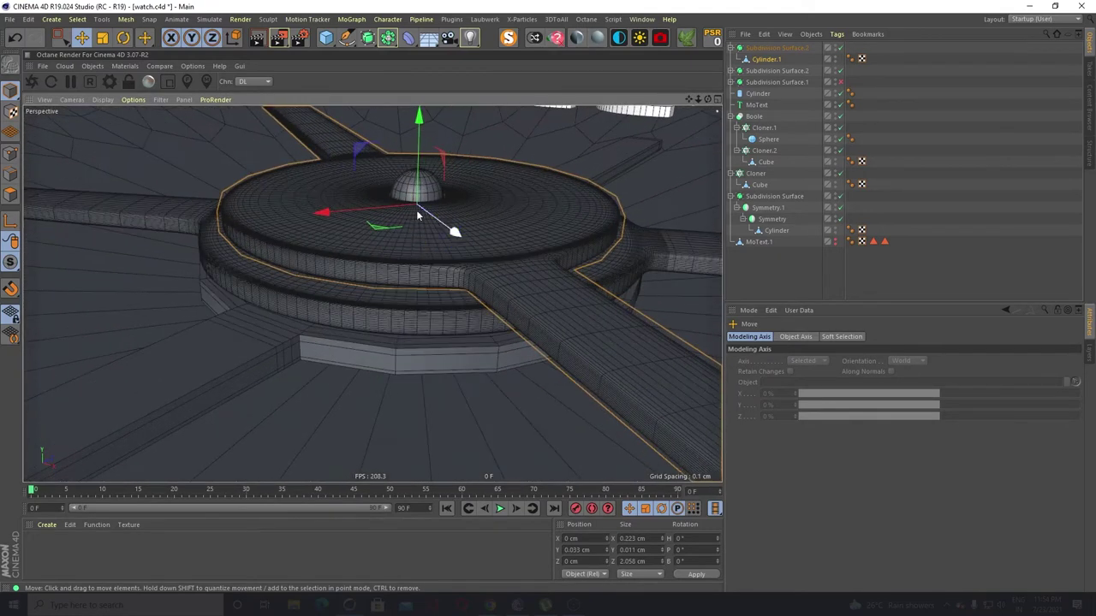
pyautogui.click(418, 176)
pyautogui.moveTo(417, 155); pyautogui.dragTo(419, 182)
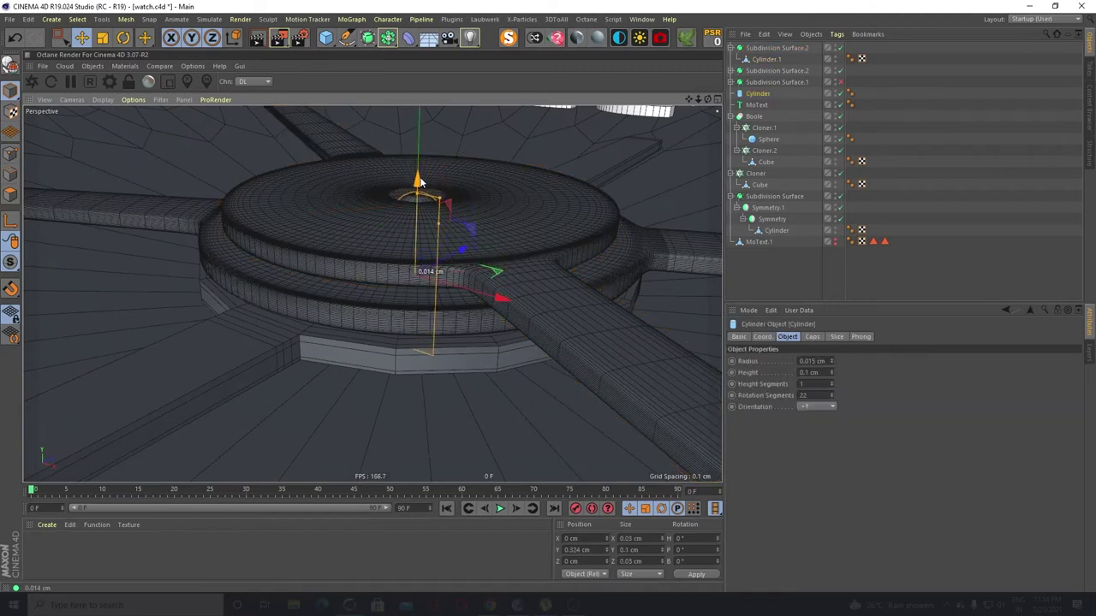
pyautogui.scroll(-3, 378, 179)
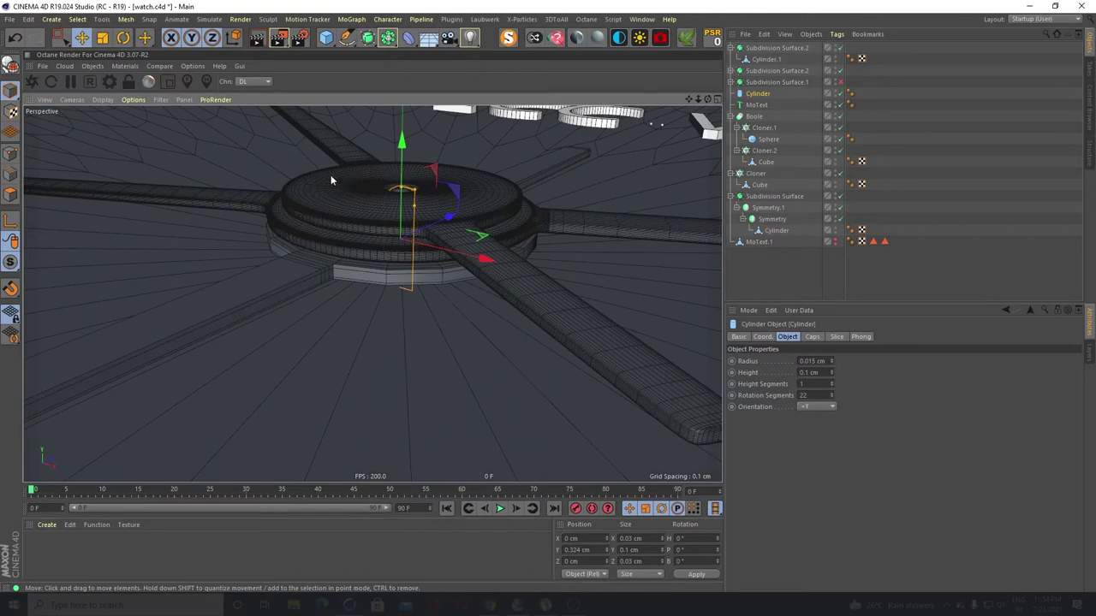
# Examine the stacked hubs and the centre pin from above and against the whole dial
pyautogui.scroll(-3, 137, 134)
pyautogui.keyDown('alt'); pyautogui.moveTo(202, 155); pyautogui.dragTo(255, 218); pyautogui.keyUp('alt')
pyautogui.keyDown('alt'); pyautogui.moveTo(237, 178); pyautogui.dragTo(234, 272, button='middle'); pyautogui.keyUp('alt')
pyautogui.scroll(6, 248, 238)
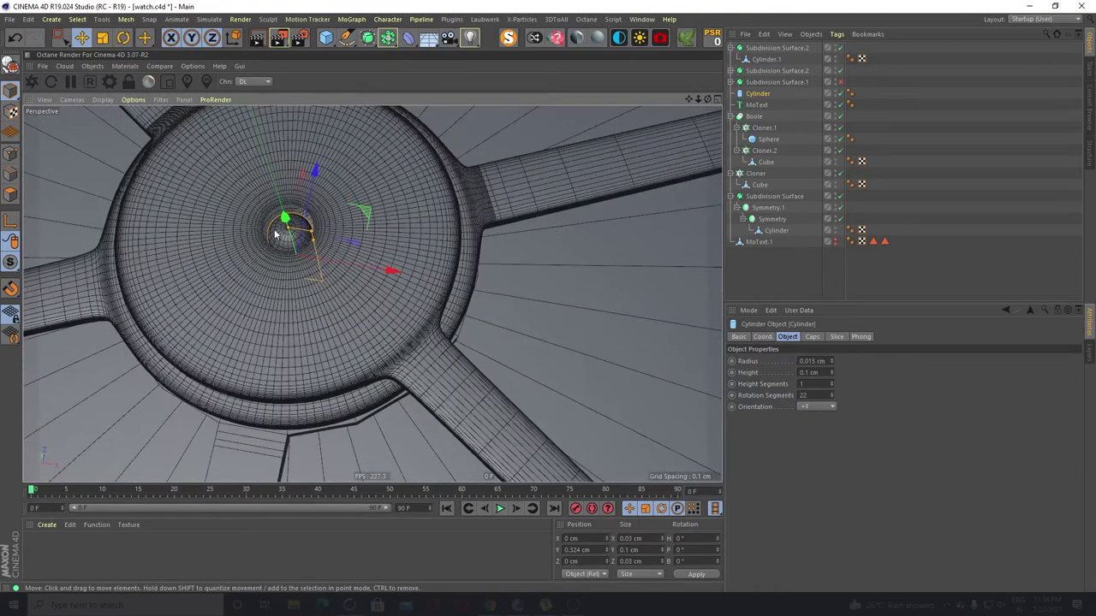
pyautogui.scroll(-4, 275, 233)
pyautogui.keyDown('alt'); pyautogui.moveTo(277, 237); pyautogui.dragTo(462, 365); pyautogui.keyUp('alt')
pyautogui.scroll(5, 462, 377)
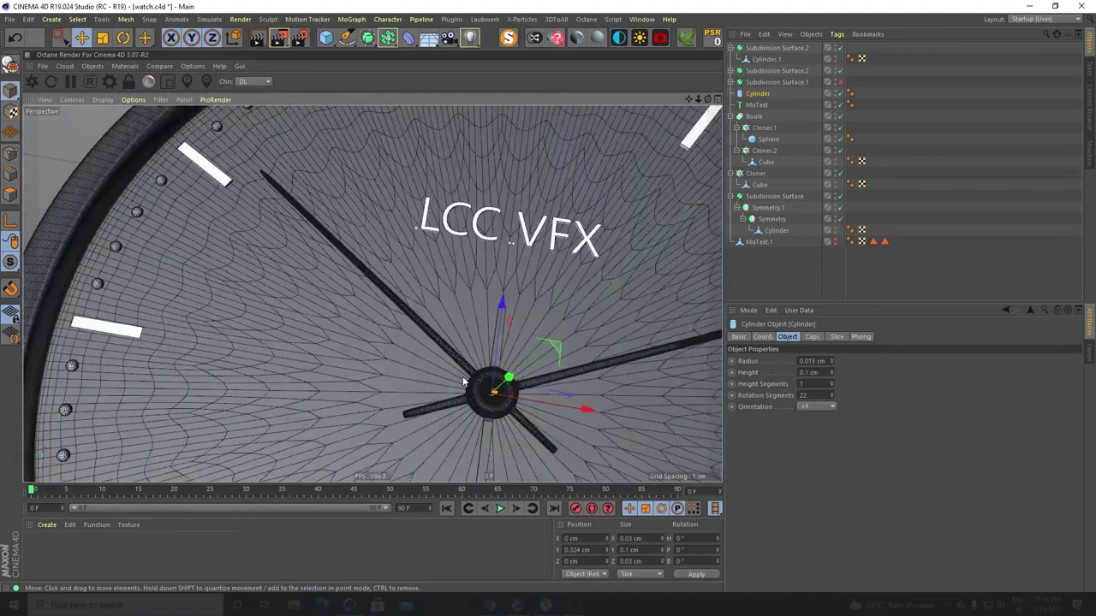
pyautogui.scroll(-3, 414, 315)
pyautogui.keyDown('alt'); pyautogui.moveTo(399, 391); pyautogui.dragTo(342, 322); pyautogui.keyUp('alt')
# Show the point selection of the long hand's Cylinder.1 and set the Move tool's modeling axis orientation to Axis
pyautogui.click(766, 59)
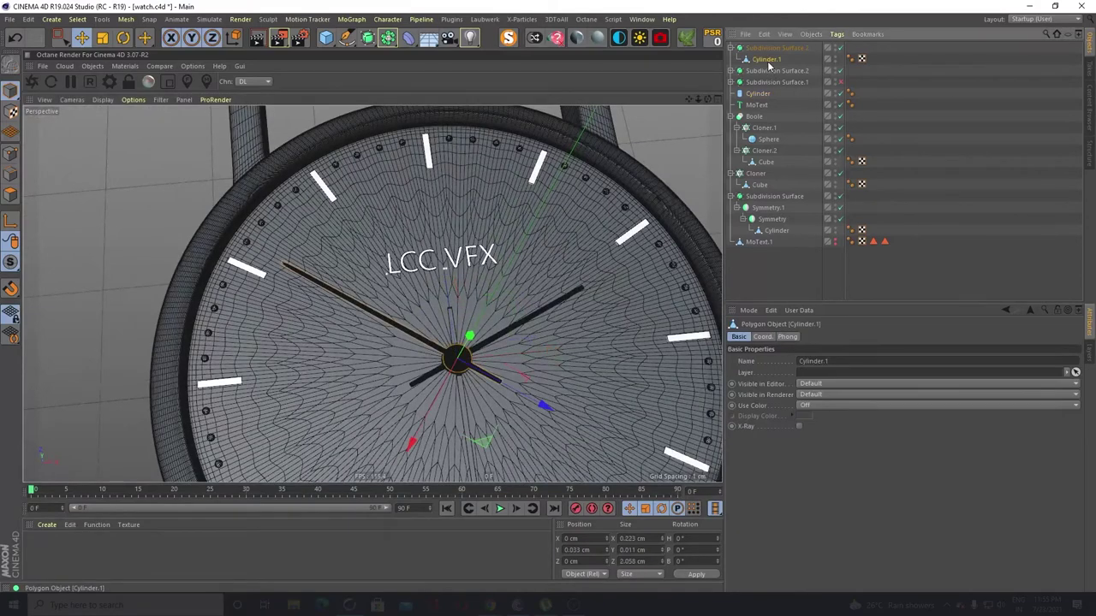
pyautogui.click(10, 153)
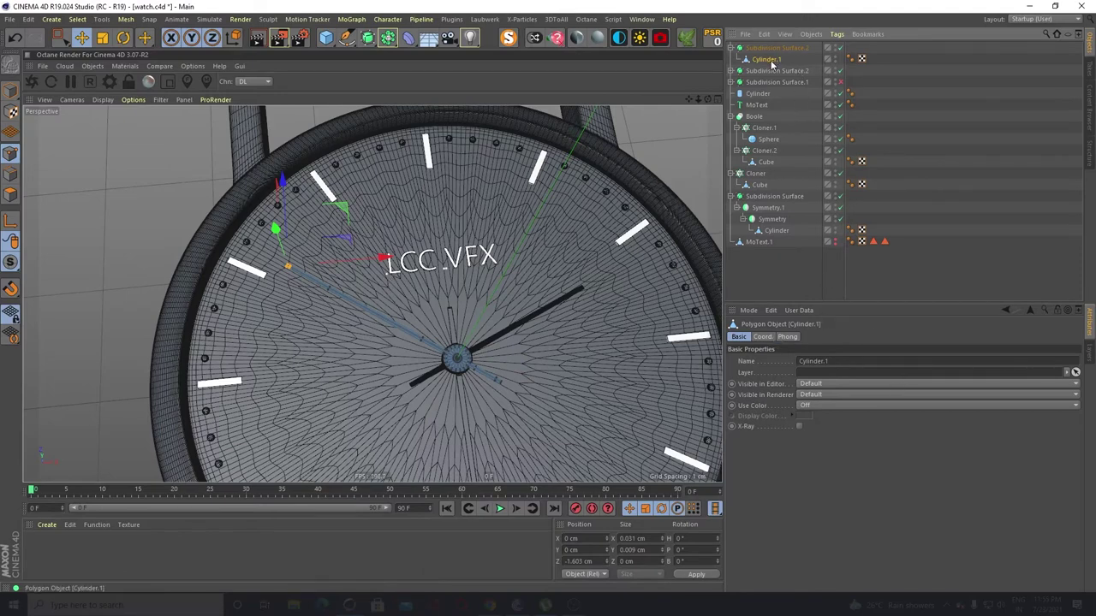
pyautogui.click(763, 337)
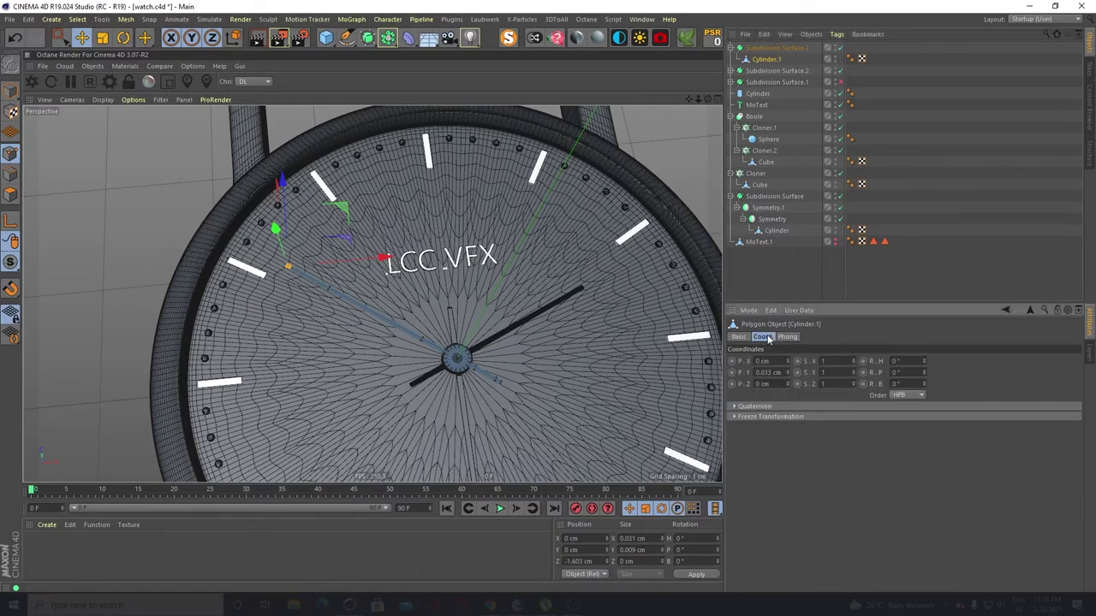
pyautogui.click(787, 336)
pyautogui.click(730, 337)
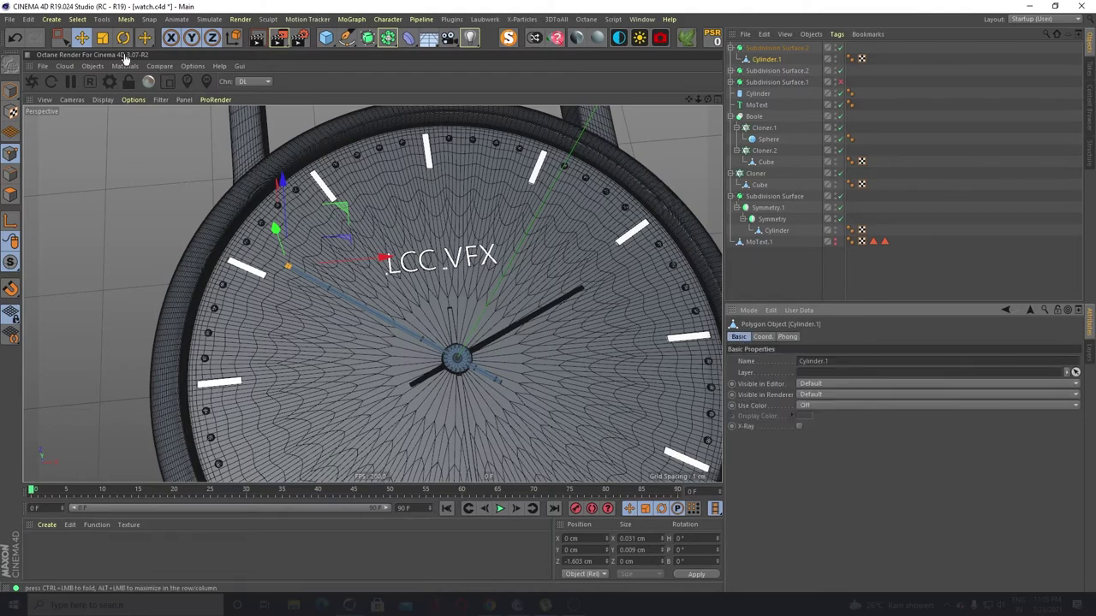
pyautogui.click(83, 38)
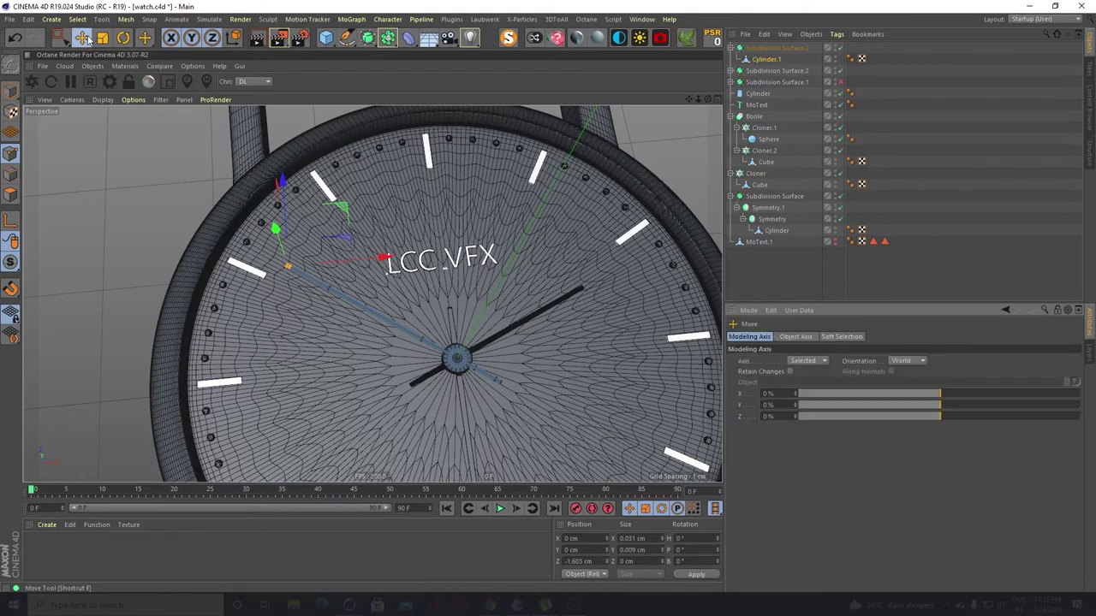
pyautogui.click(795, 337)
pyautogui.click(830, 341)
pyautogui.click(745, 338)
pyautogui.click(908, 362)
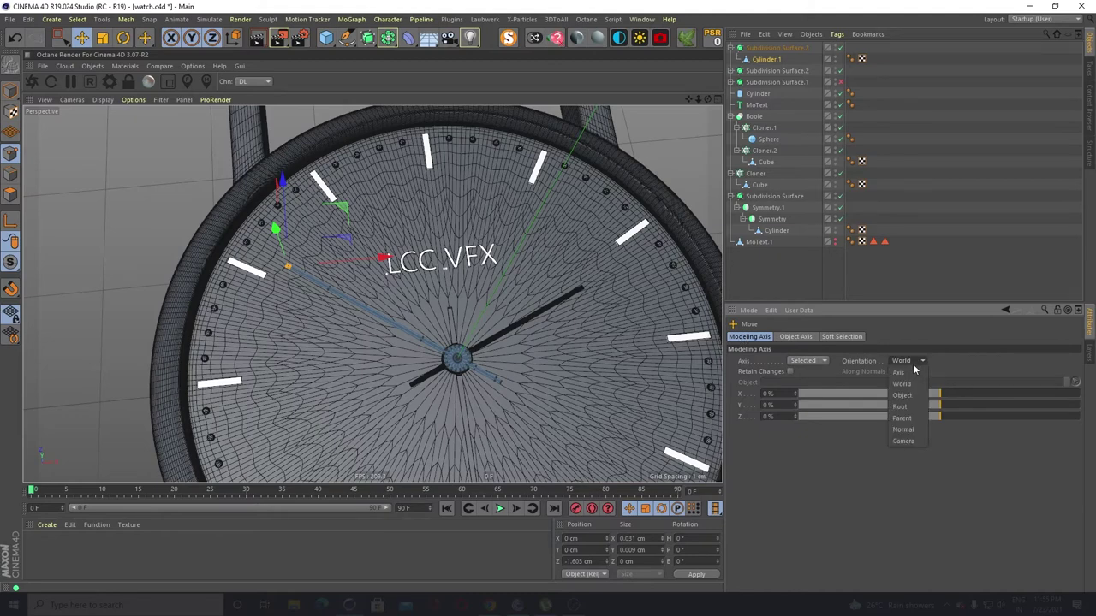
pyautogui.click(914, 374)
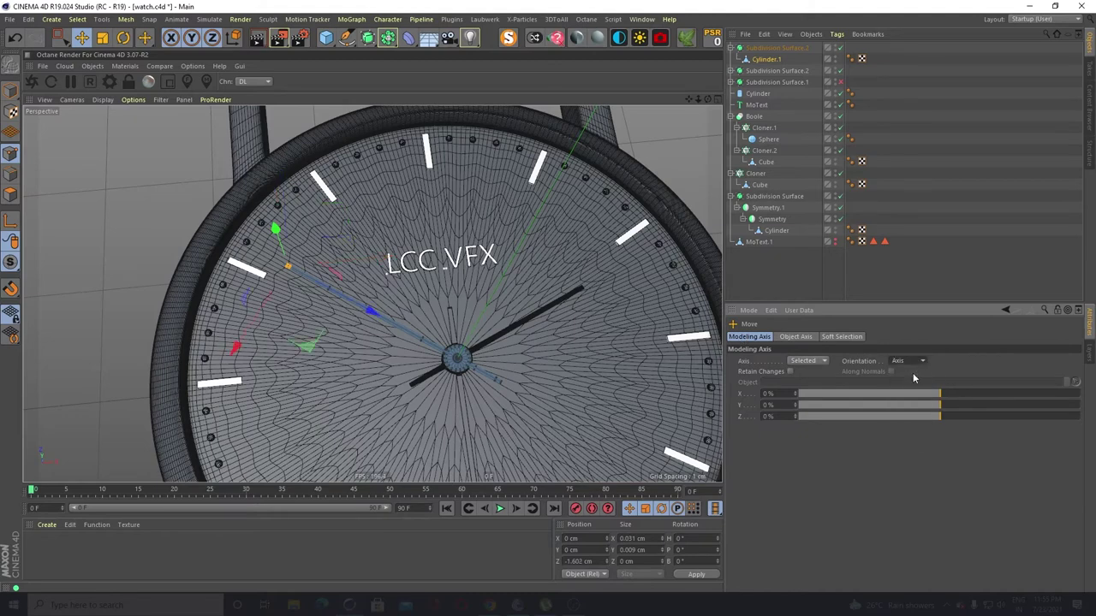
# Lengthen the long hand by moving its tip points outward to about Z -1.875 cm and return to object editing with nothing selected
pyautogui.moveTo(368, 311); pyautogui.dragTo(344, 299)
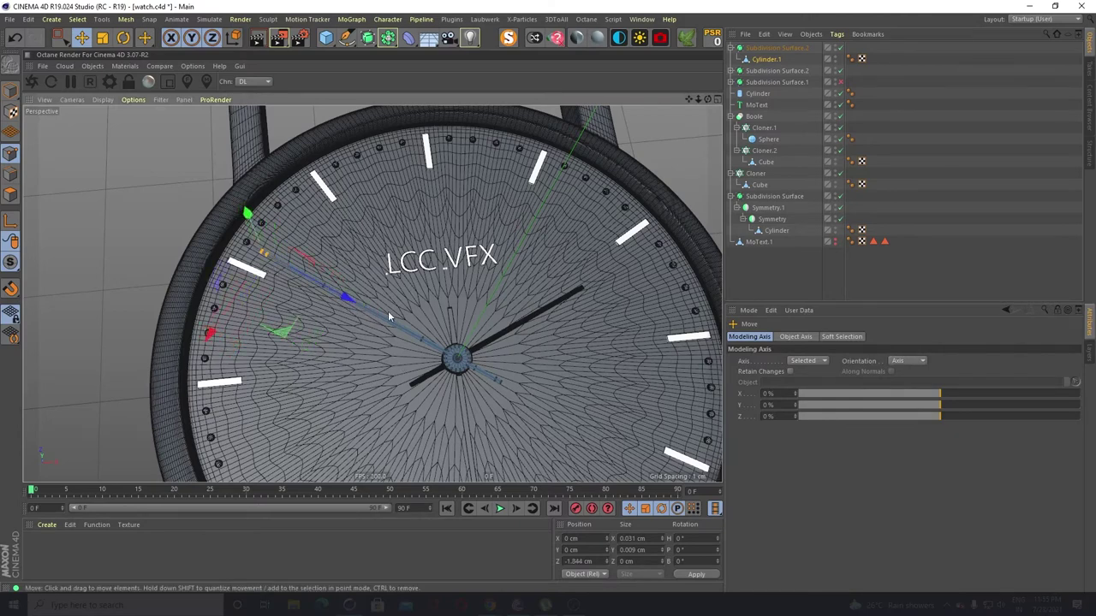
pyautogui.scroll(-5, 396, 298)
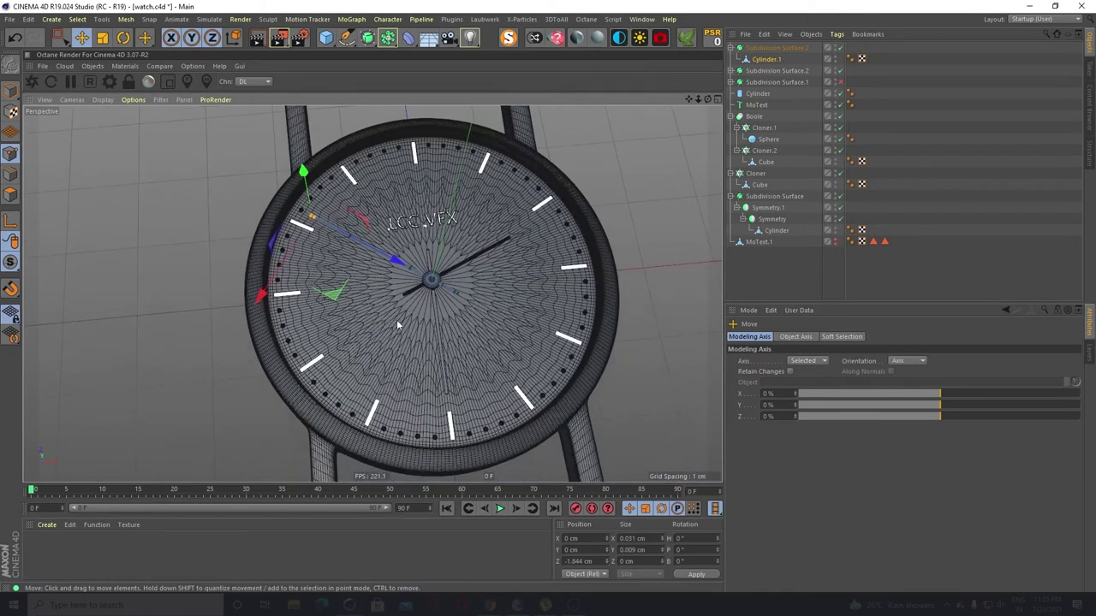
pyautogui.moveTo(394, 259); pyautogui.dragTo(395, 259)
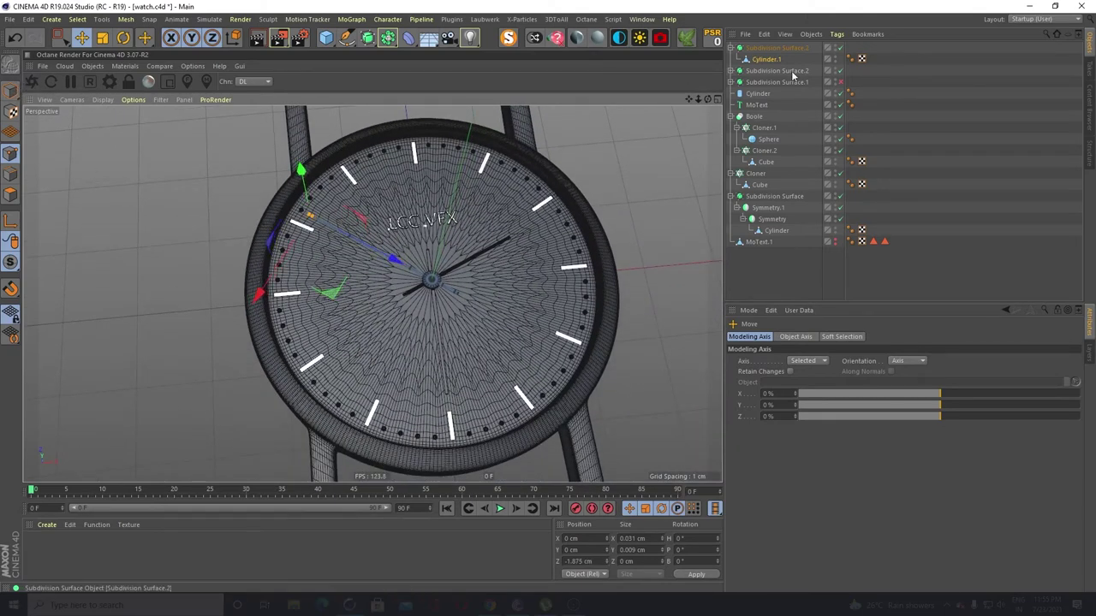
pyautogui.click(11, 91)
pyautogui.click(194, 214)
# Turn smoothing on for the lowest hand by enabling Subdivision Surface.1
pyautogui.keyDown('alt'); pyautogui.moveTo(315, 269); pyautogui.dragTo(218, 221); pyautogui.keyUp('alt')
pyautogui.scroll(5, 432, 379)
pyautogui.scroll(3, 466, 346)
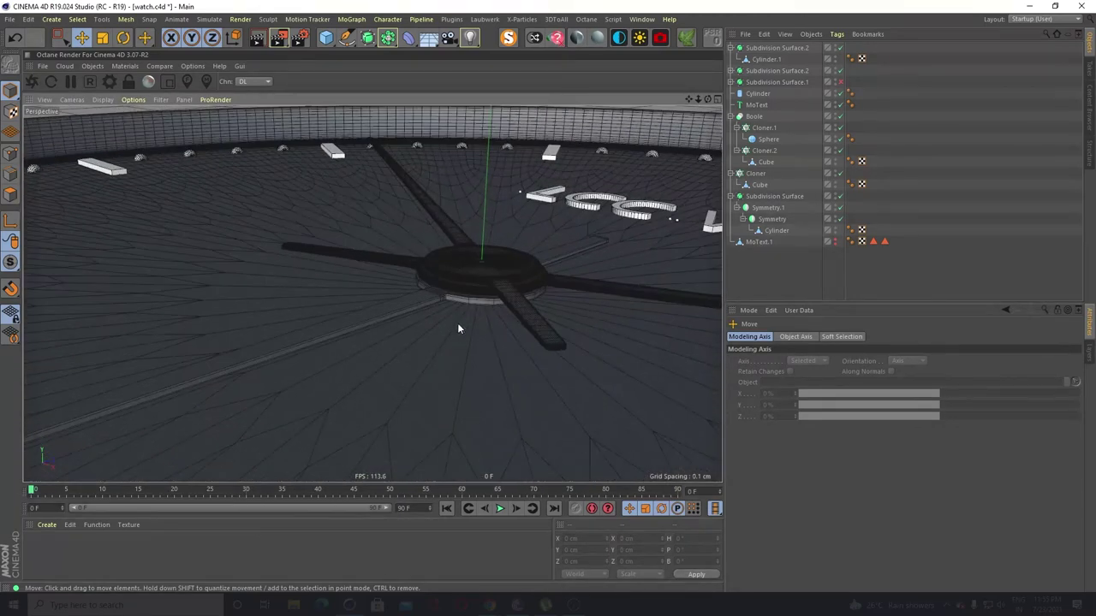
pyautogui.keyDown('alt'); pyautogui.moveTo(457, 349); pyautogui.dragTo(351, 405); pyautogui.keyUp('alt')
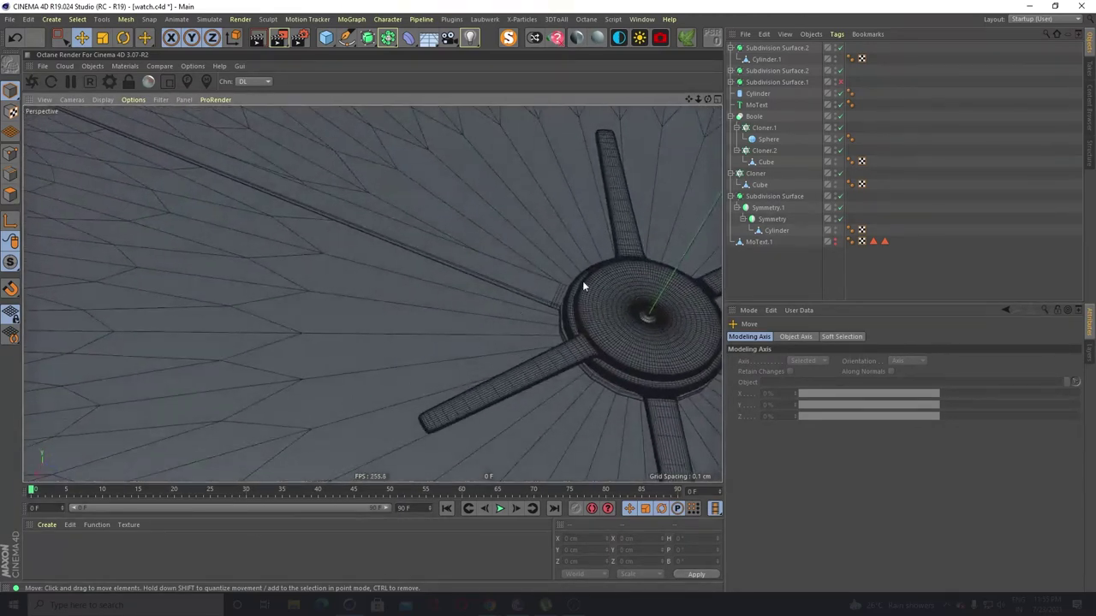
pyautogui.click(840, 82)
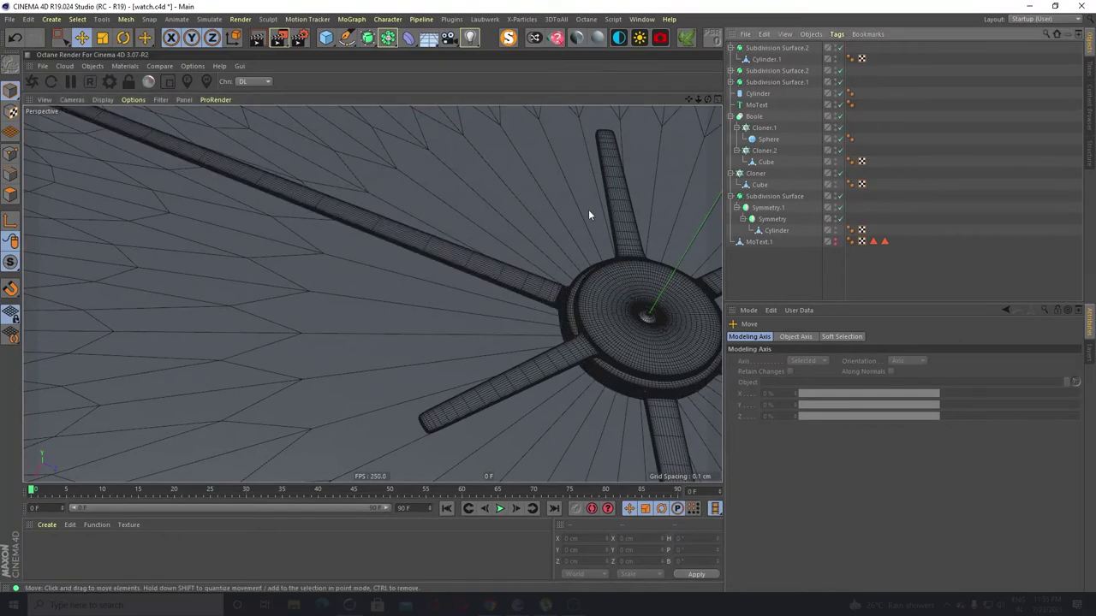
# Examine the lengths and positions of all three hands against the dial markers
pyautogui.scroll(-4, 572, 211)
pyautogui.keyDown('alt'); pyautogui.moveTo(422, 267); pyautogui.dragTo(557, 242); pyautogui.keyUp('alt')
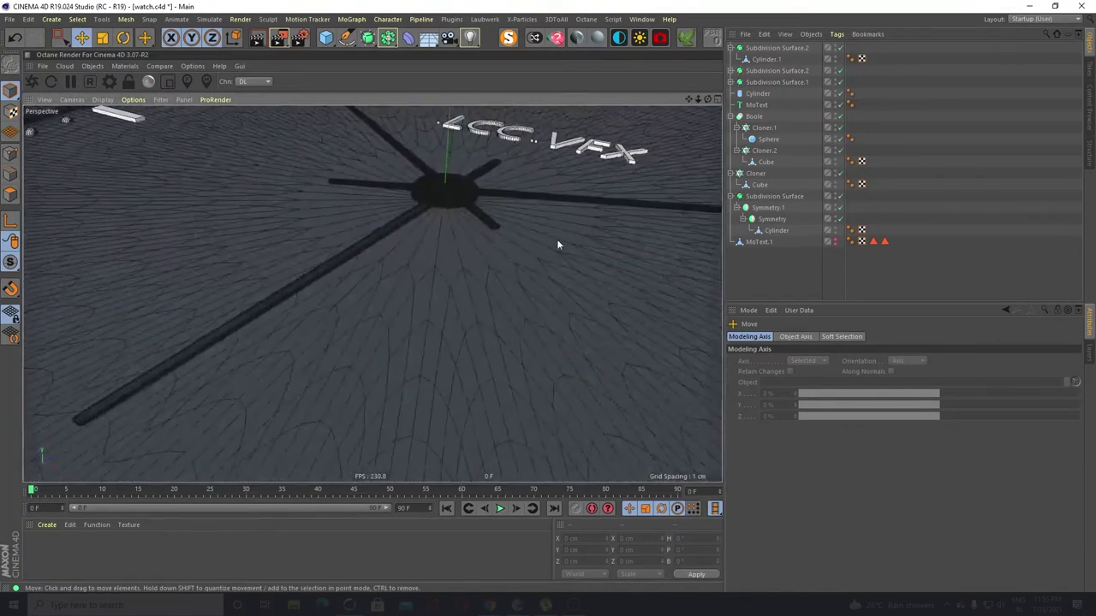
pyautogui.scroll(-5, 499, 229)
pyautogui.keyDown('alt'); pyautogui.moveTo(339, 290); pyautogui.dragTo(374, 325); pyautogui.keyUp('alt')
pyautogui.keyDown('alt'); pyautogui.moveTo(372, 293); pyautogui.dragTo(373, 377, button='middle'); pyautogui.keyUp('alt')
pyautogui.scroll(-4, 422, 339)
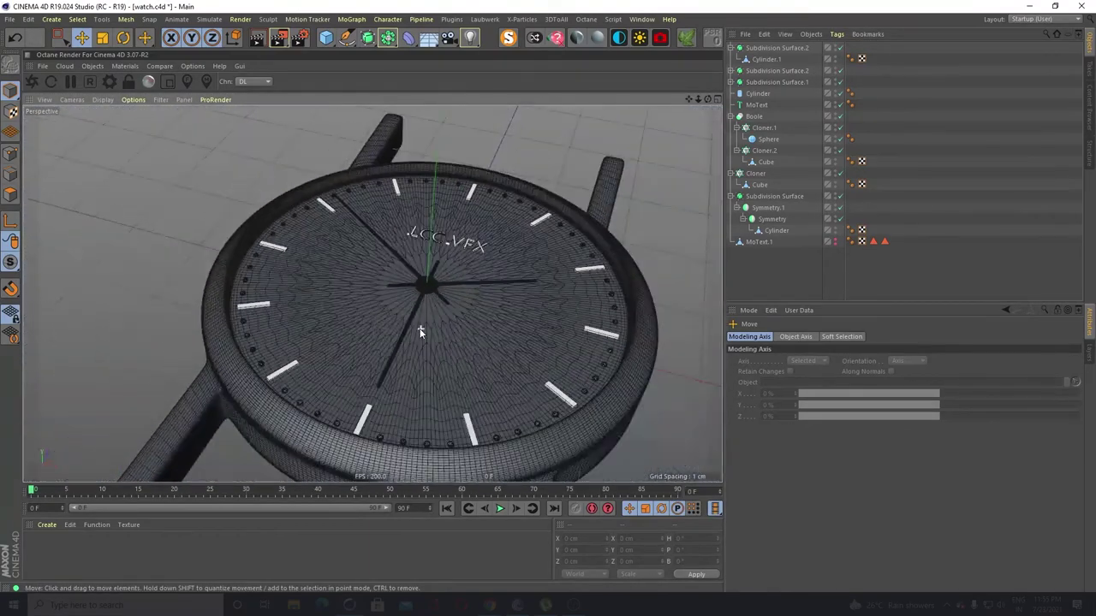
pyautogui.keyDown('alt'); pyautogui.moveTo(419, 330); pyautogui.dragTo(407, 380); pyautogui.keyUp('alt')
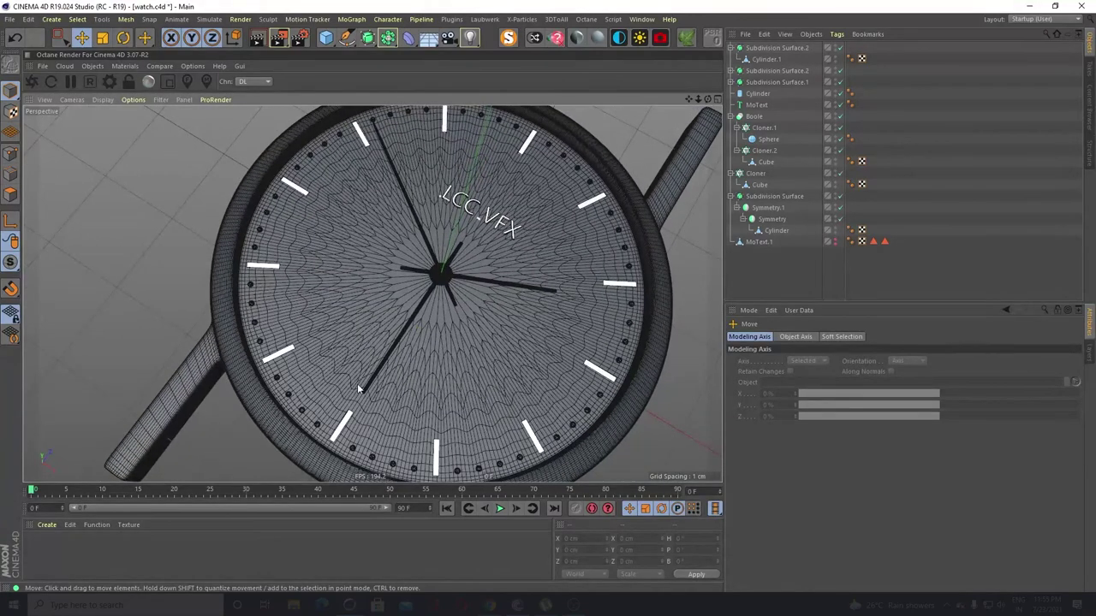
# Move the tip points of Subdivision Surface.1's Cylinder.1 along the hand to give it an overall length of 2.022 cm
pyautogui.click(733, 82)
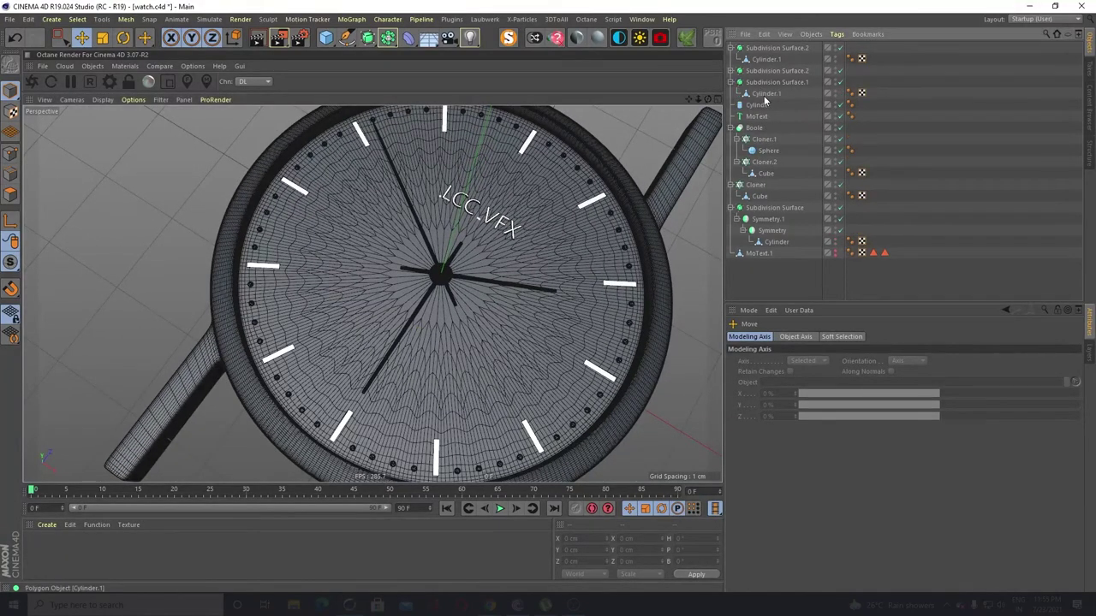
pyautogui.click(766, 93)
pyautogui.click(10, 154)
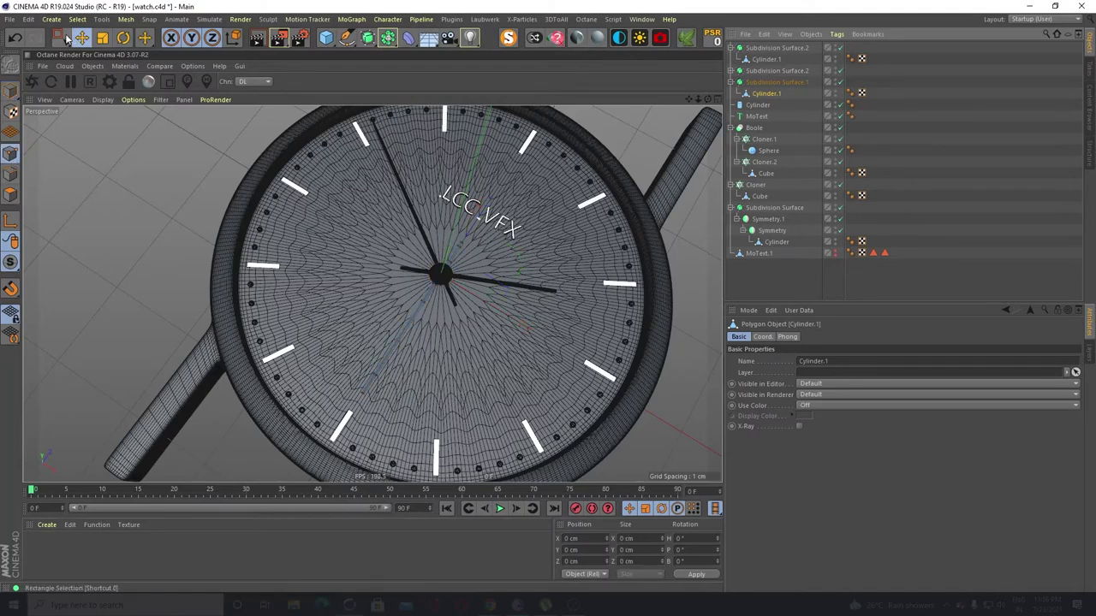
pyautogui.click(60, 38)
pyautogui.moveTo(370, 411); pyautogui.dragTo(371, 412)
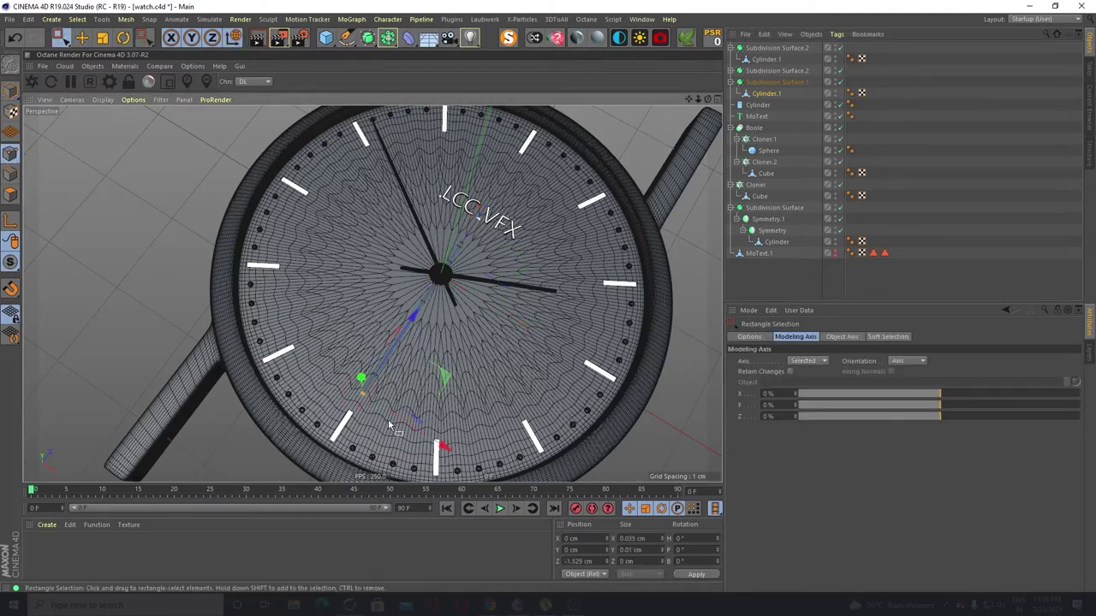
pyautogui.moveTo(410, 333); pyautogui.dragTo(411, 323)
pyautogui.click(11, 90)
# Select the short tail's points on the topmost hand's Cylinder.1 and scale them across the tail to a width of 0.025 cm
pyautogui.scroll(-3, 283, 213)
pyautogui.keyDown('alt'); pyautogui.moveTo(333, 320); pyautogui.dragTo(437, 385); pyautogui.keyUp('alt')
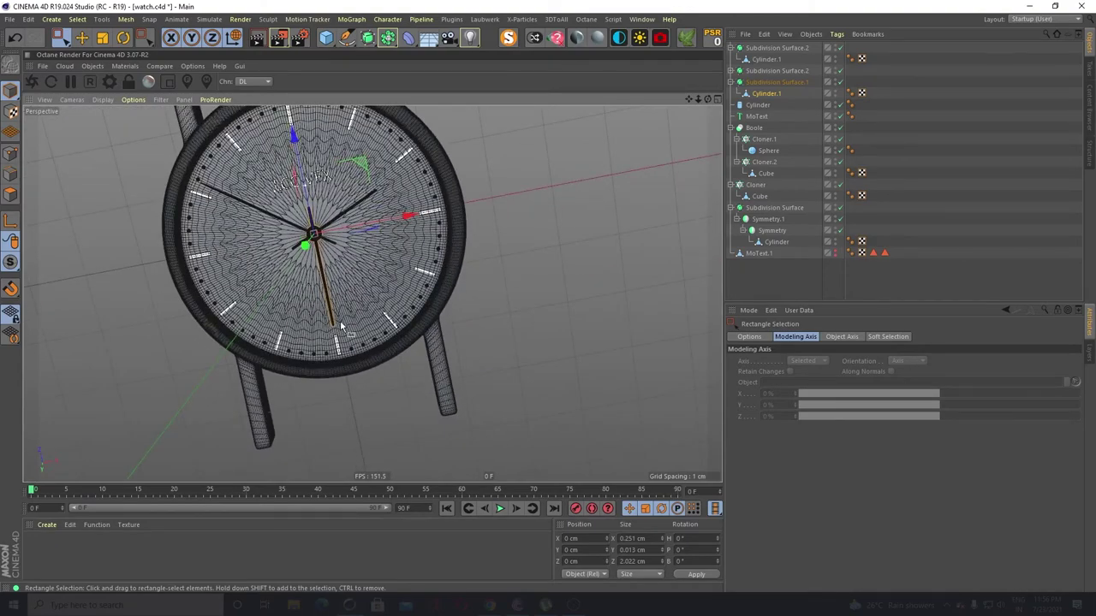
pyautogui.scroll(10, 333, 246)
pyautogui.scroll(-3, 343, 261)
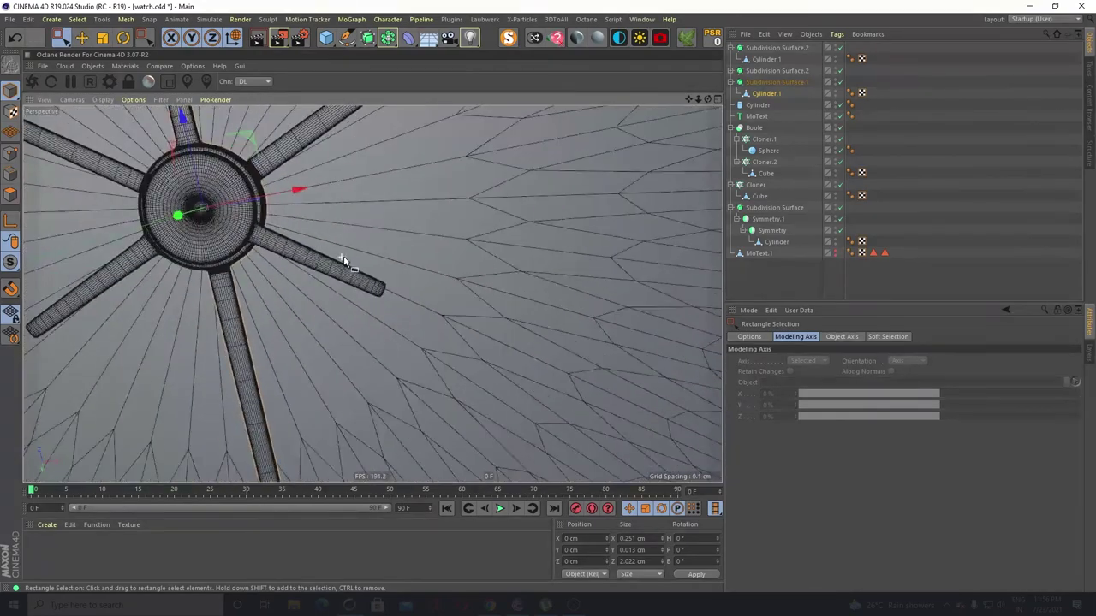
pyautogui.click(330, 324)
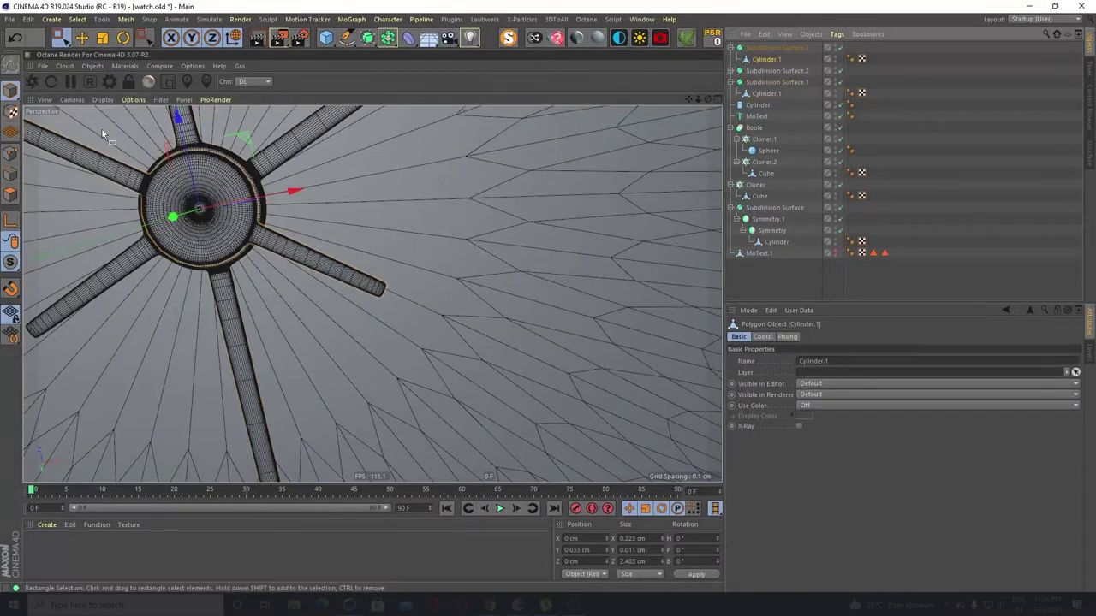
pyautogui.click(16, 196)
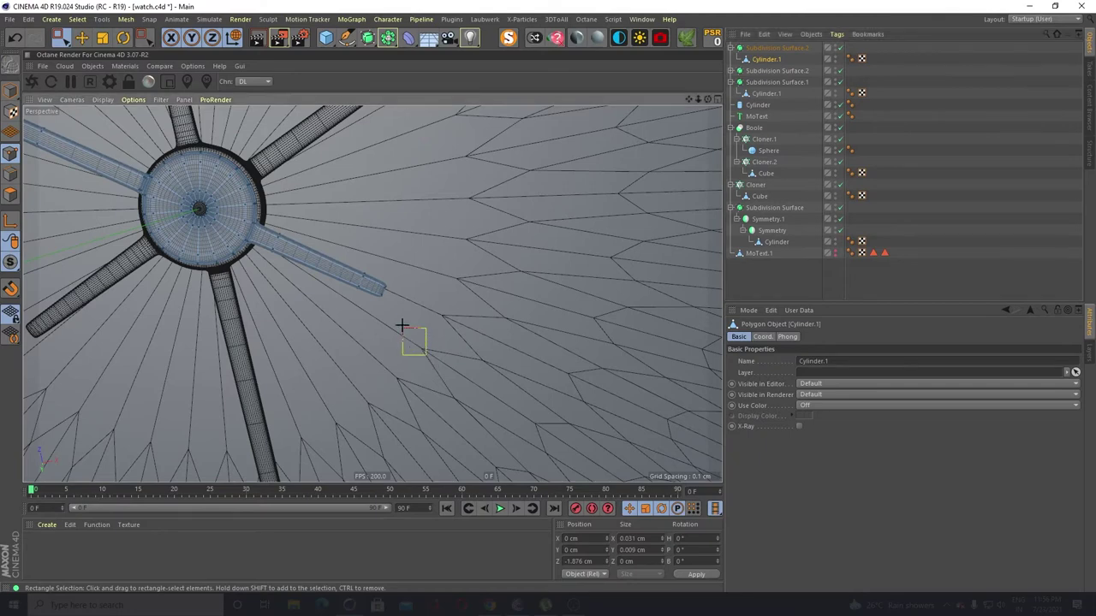
pyautogui.moveTo(425, 351); pyautogui.dragTo(341, 238)
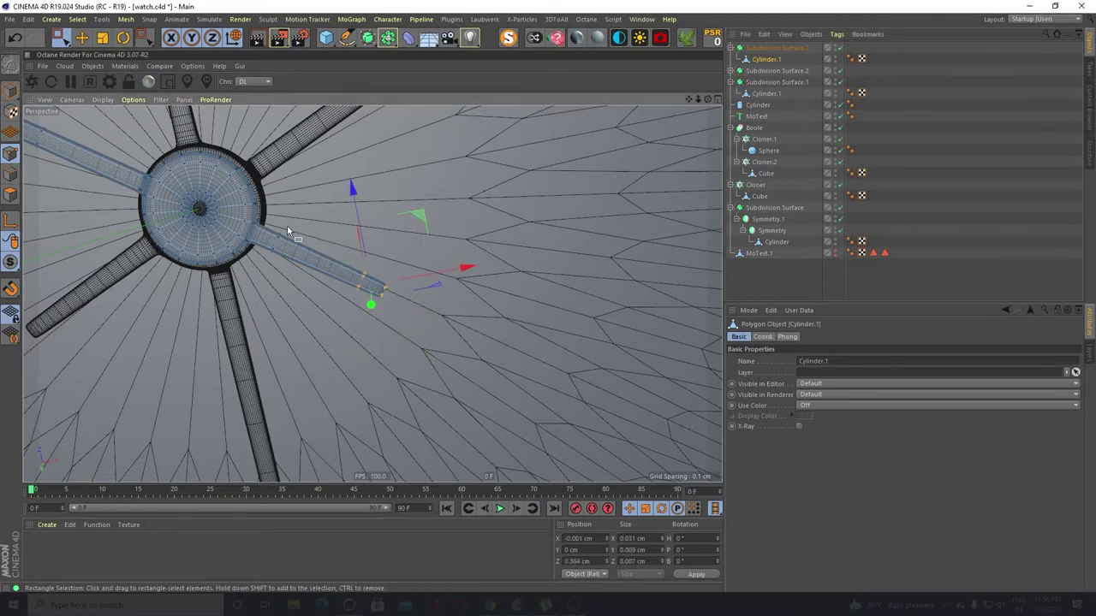
pyautogui.keyDown('alt'); pyautogui.moveTo(348, 331); pyautogui.dragTo(274, 322); pyautogui.keyUp('alt')
pyautogui.moveTo(215, 283); pyautogui.dragTo(476, 364)
pyautogui.keyDown('alt'); pyautogui.moveTo(407, 403); pyautogui.dragTo(402, 302); pyautogui.keyUp('alt')
pyautogui.press('t')
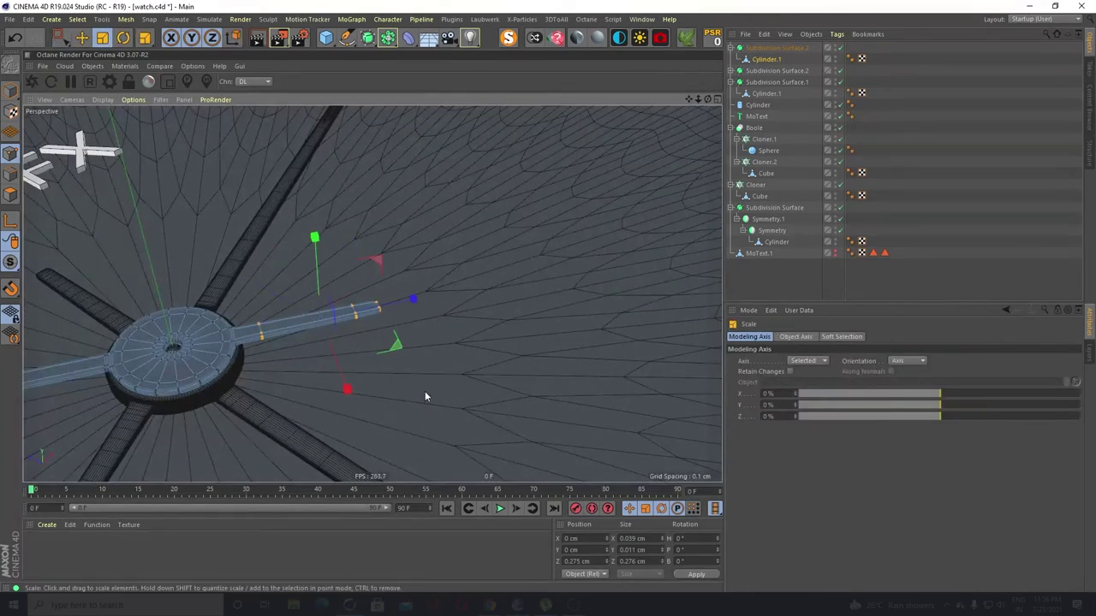
pyautogui.keyDown('alt'); pyautogui.moveTo(425, 396); pyautogui.dragTo(385, 359); pyautogui.keyUp('alt')
pyautogui.moveTo(428, 315); pyautogui.dragTo(462, 318)
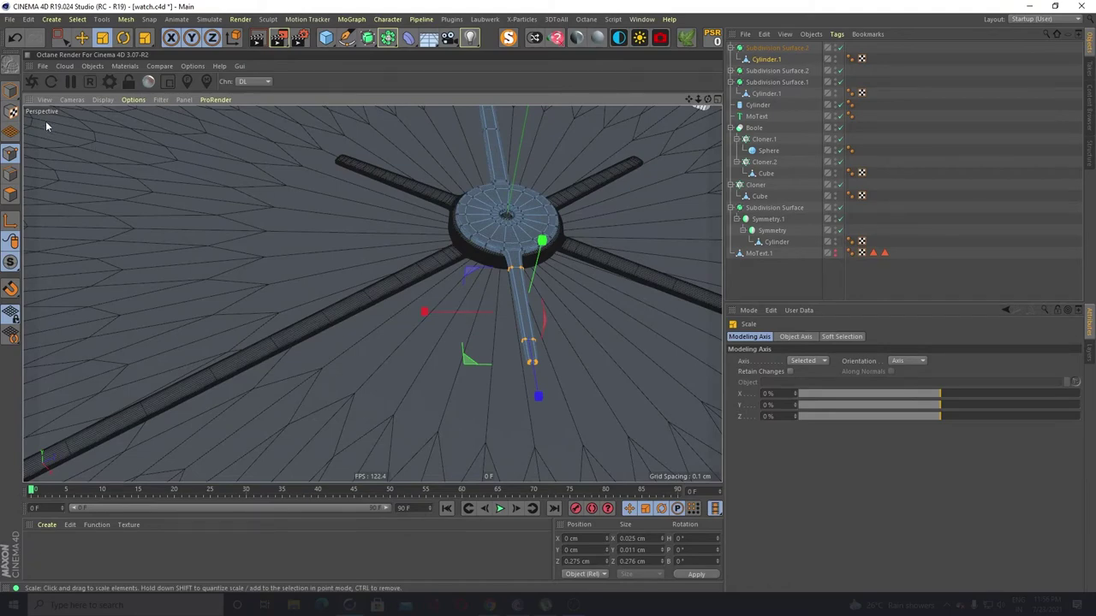
pyautogui.keyDown('alt'); pyautogui.moveTo(319, 208); pyautogui.dragTo(446, 265); pyautogui.keyUp('alt')
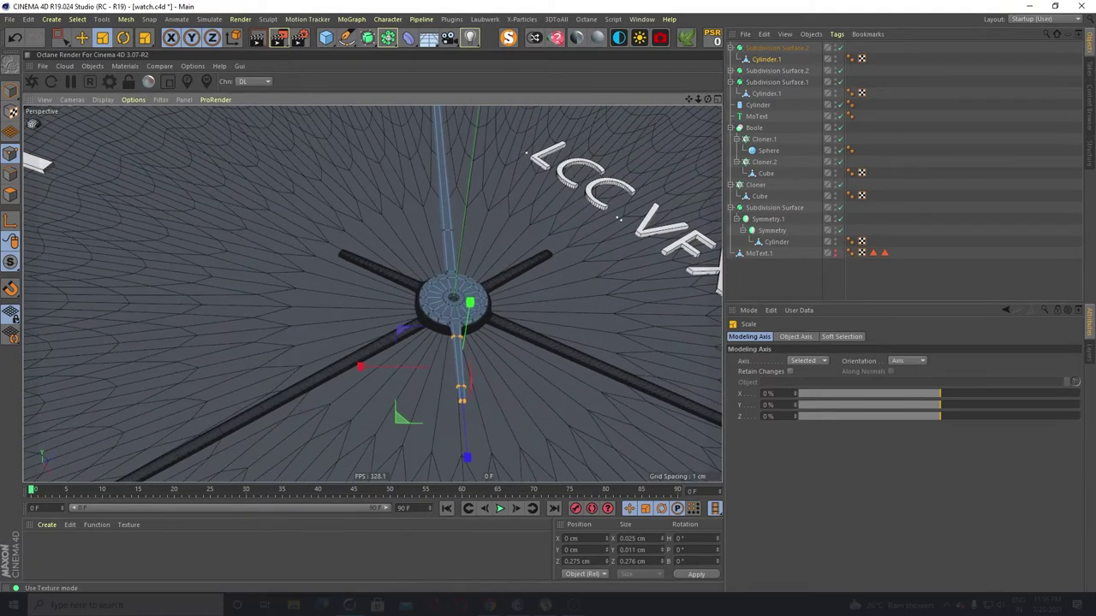
# Examine the topmost hand's tip and narrowed tail against the dial markers from several angles
pyautogui.click(12, 91)
pyautogui.keyDown('alt'); pyautogui.moveTo(283, 300); pyautogui.dragTo(402, 425); pyautogui.keyUp('alt')
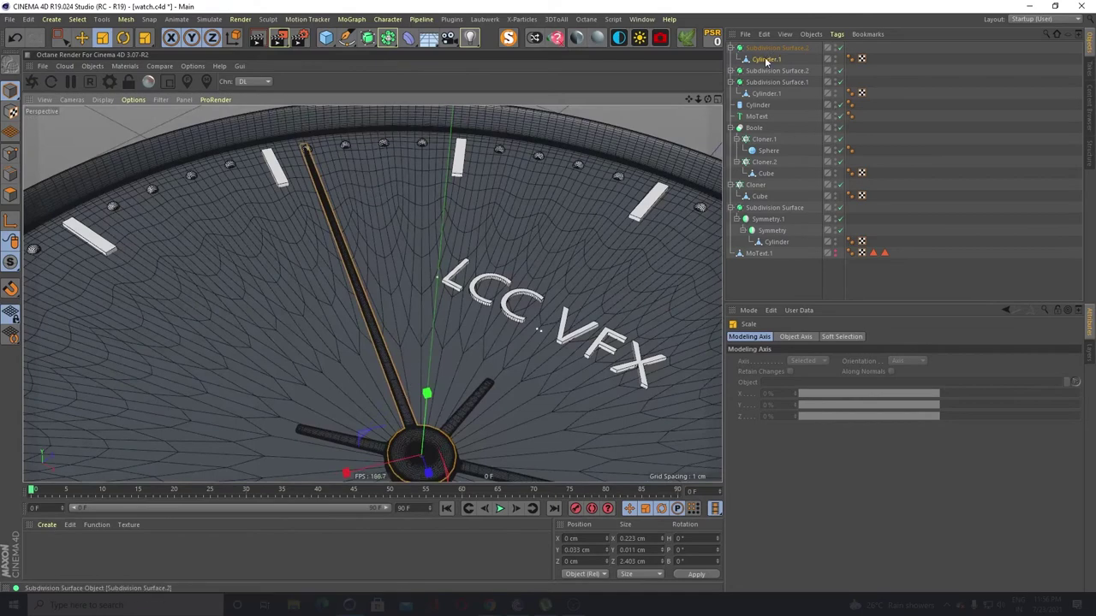
pyautogui.click(13, 156)
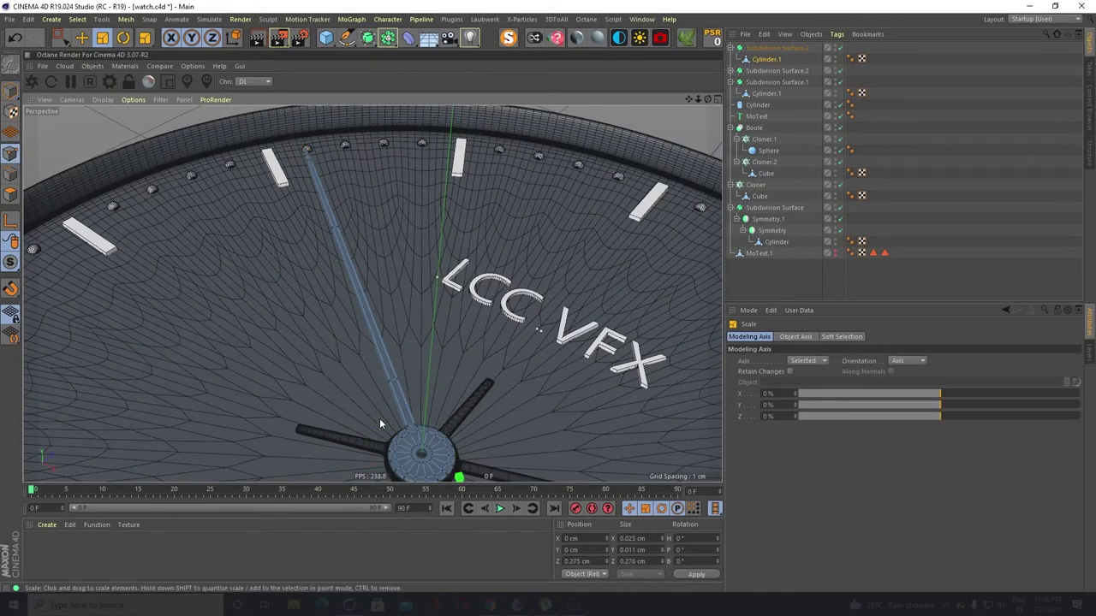
pyautogui.keyDown('alt'); pyautogui.moveTo(379, 418); pyautogui.dragTo(367, 441); pyautogui.keyUp('alt')
pyautogui.moveTo(399, 255); pyautogui.dragTo(418, 292)
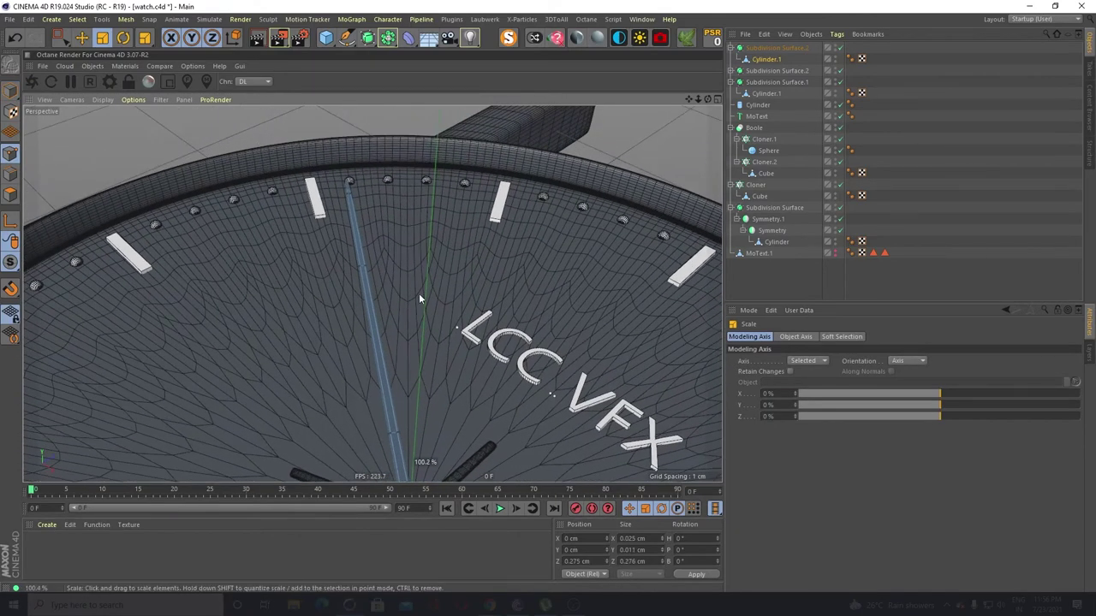
pyautogui.scroll(-5, 398, 238)
pyautogui.keyDown('alt'); pyautogui.moveTo(399, 434); pyautogui.dragTo(391, 442); pyautogui.keyUp('alt')
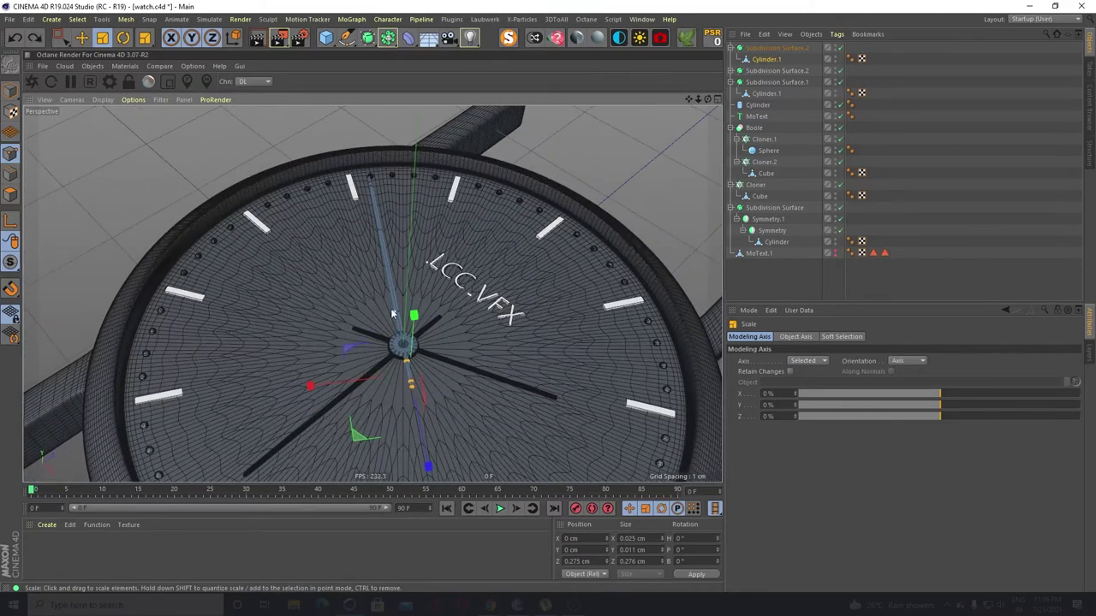
pyautogui.moveTo(387, 391)
pyautogui.keyDown('alt'); pyautogui.mouseDown()
pyautogui.moveTo(354, 415)
pyautogui.moveTo(389, 372)
pyautogui.mouseUp(); pyautogui.keyUp('alt')
pyautogui.scroll(-2, 256, 180)
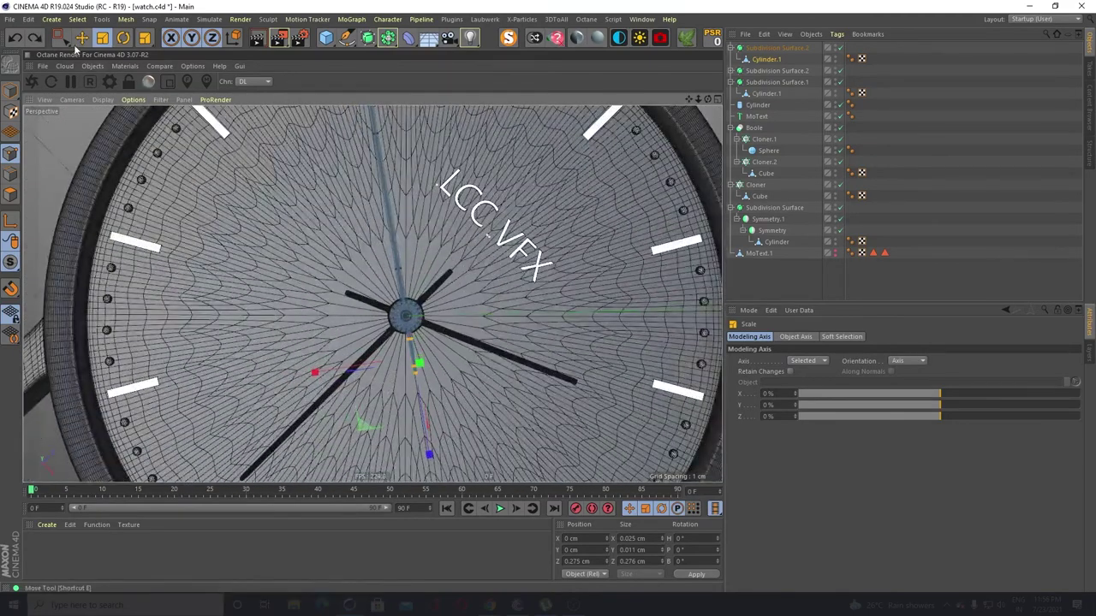
# Select the long arm's points on the topmost hand's Cylinder.1 and scale them across the arm to a width of 0.031 cm
pyautogui.press('0')
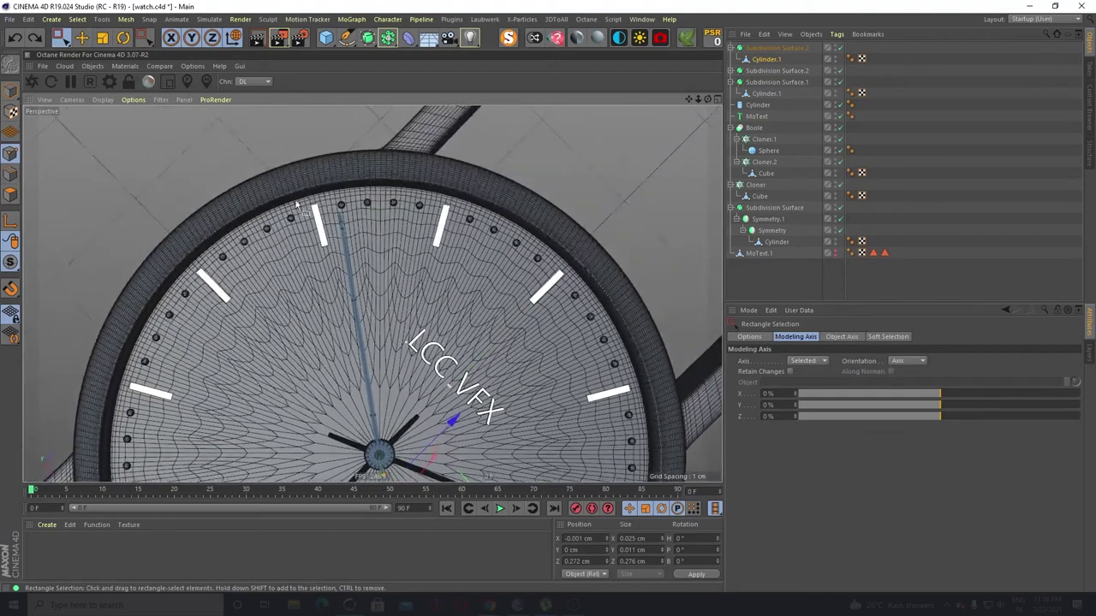
pyautogui.moveTo(295, 157); pyautogui.dragTo(394, 420)
pyautogui.click(103, 40)
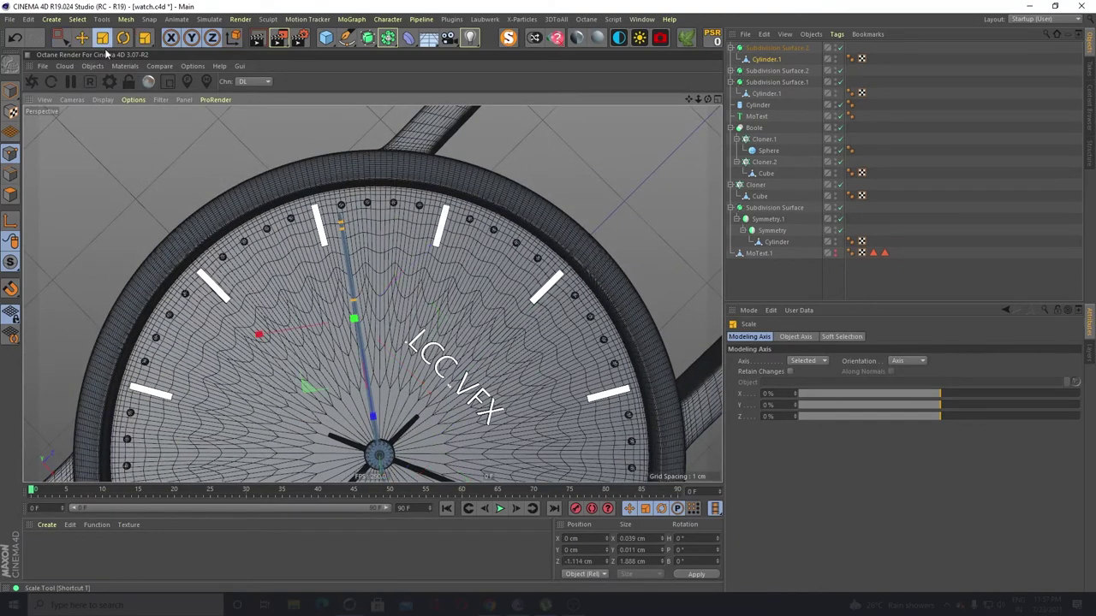
pyautogui.moveTo(259, 334); pyautogui.dragTo(289, 338)
pyautogui.scroll(5, 289, 337)
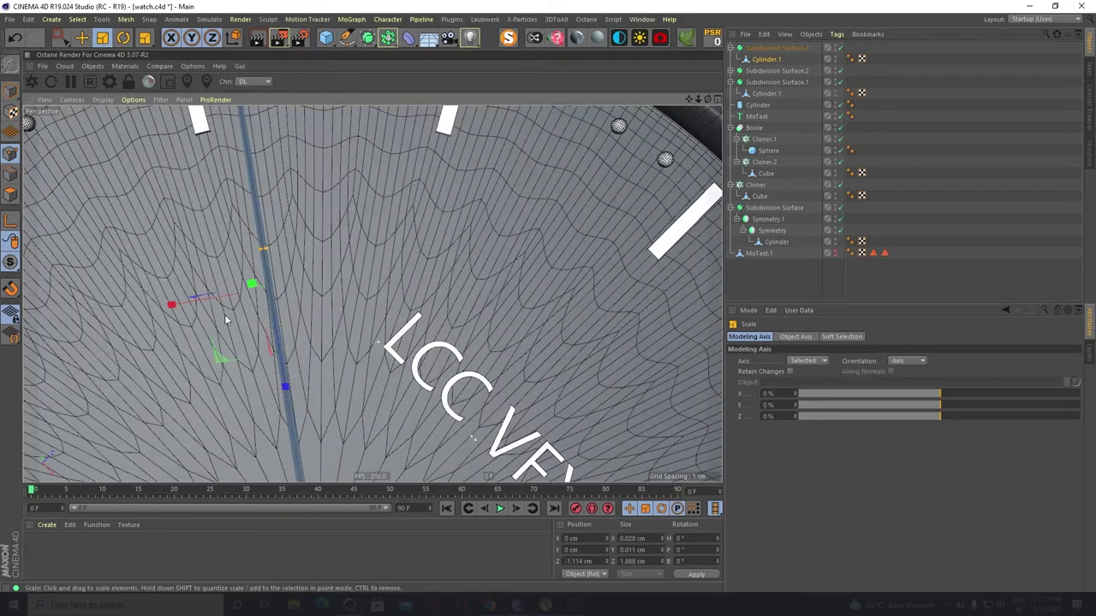
pyautogui.keyDown('alt'); pyautogui.moveTo(225, 317); pyautogui.dragTo(250, 277); pyautogui.keyUp('alt')
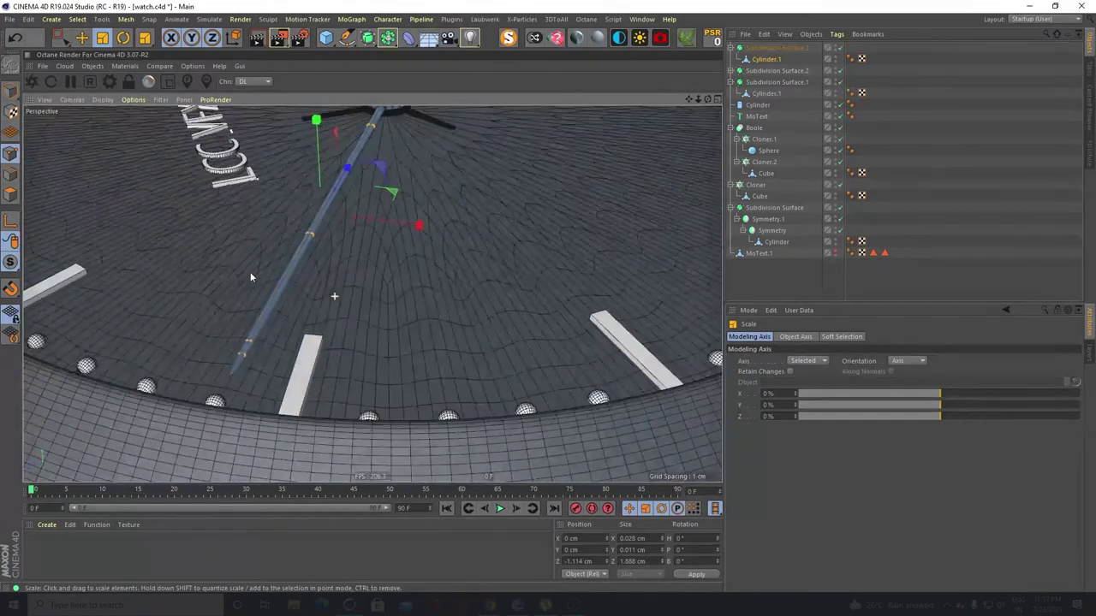
pyautogui.moveTo(416, 222)
pyautogui.mouseDown()
pyautogui.moveTo(439, 234)
pyautogui.moveTo(428, 233)
pyautogui.mouseUp()
# Return the topmost hand to whole-object editing, deselect it and examine all three hands on the dial
pyautogui.keyDown('alt'); pyautogui.moveTo(555, 183); pyautogui.dragTo(282, 318); pyautogui.keyUp('alt')
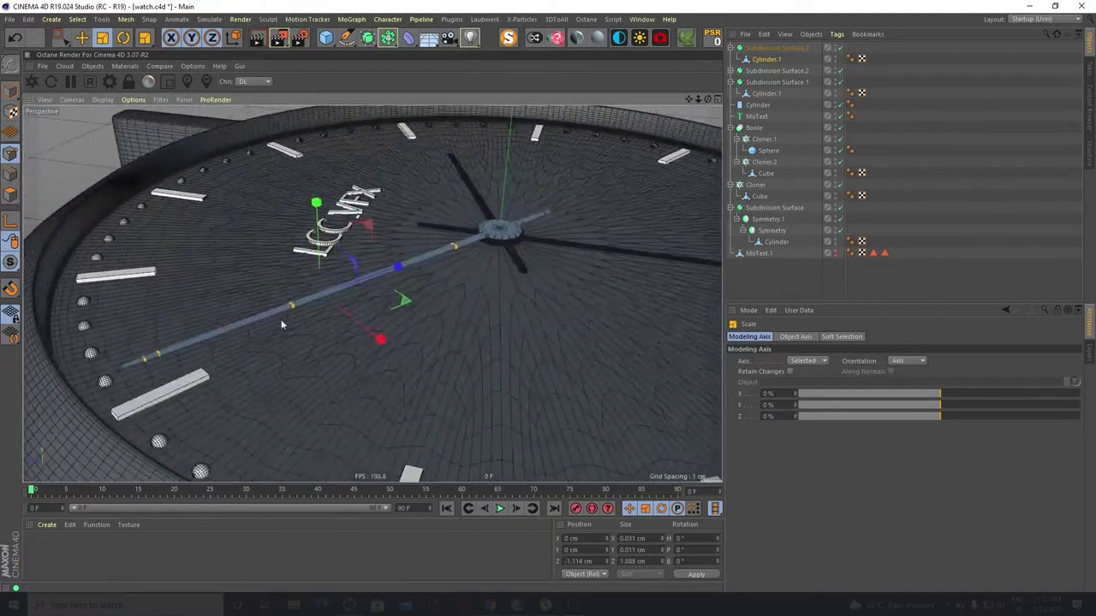
pyautogui.click(80, 39)
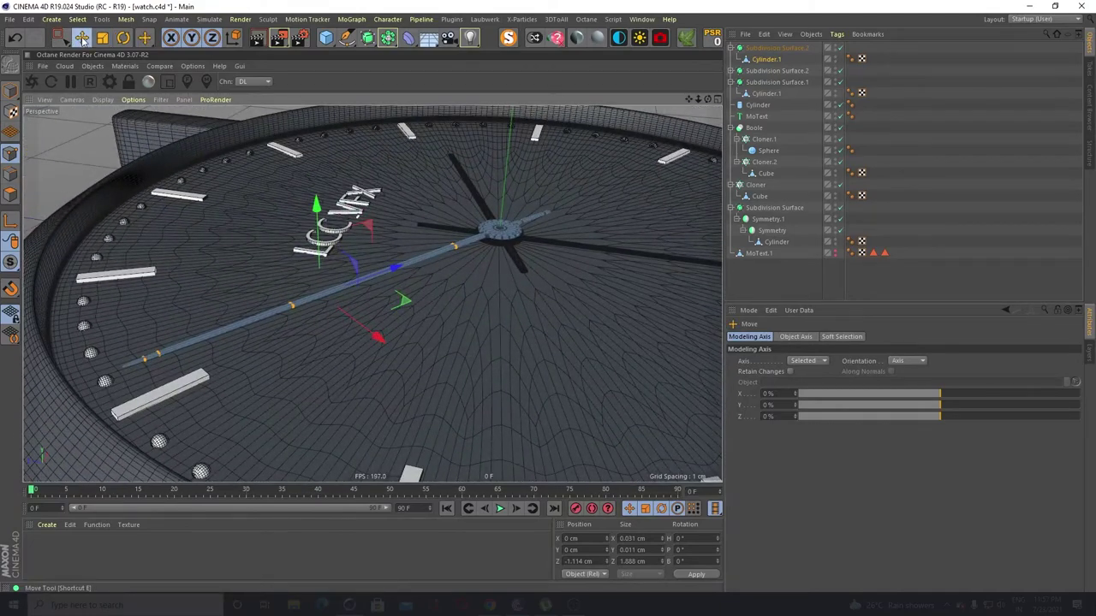
pyautogui.click(10, 90)
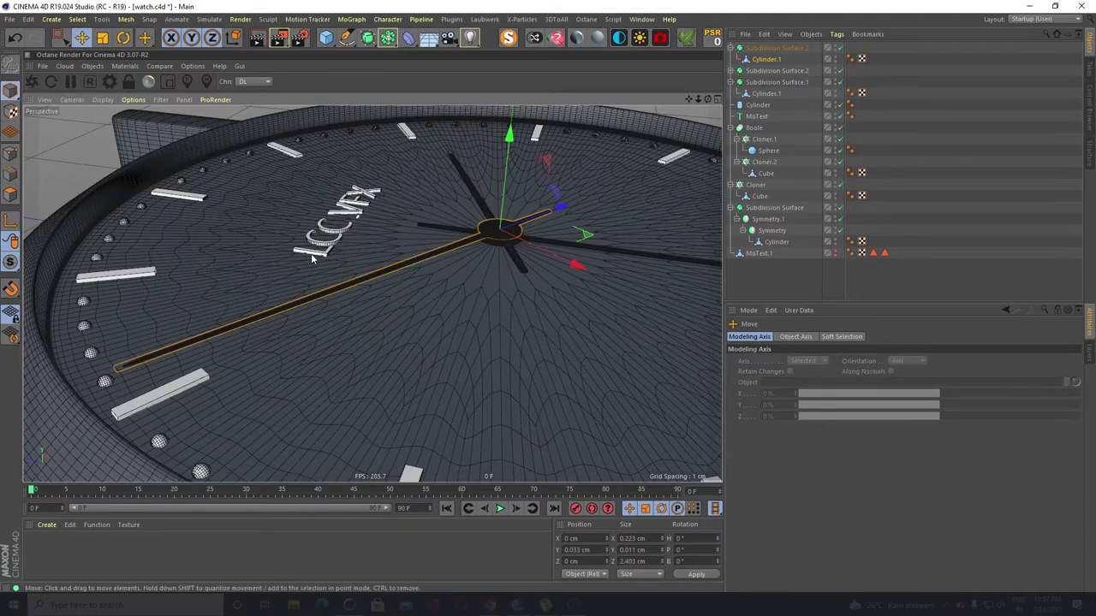
pyautogui.keyDown('alt'); pyautogui.moveTo(312, 259); pyautogui.dragTo(111, 184); pyautogui.keyUp('alt')
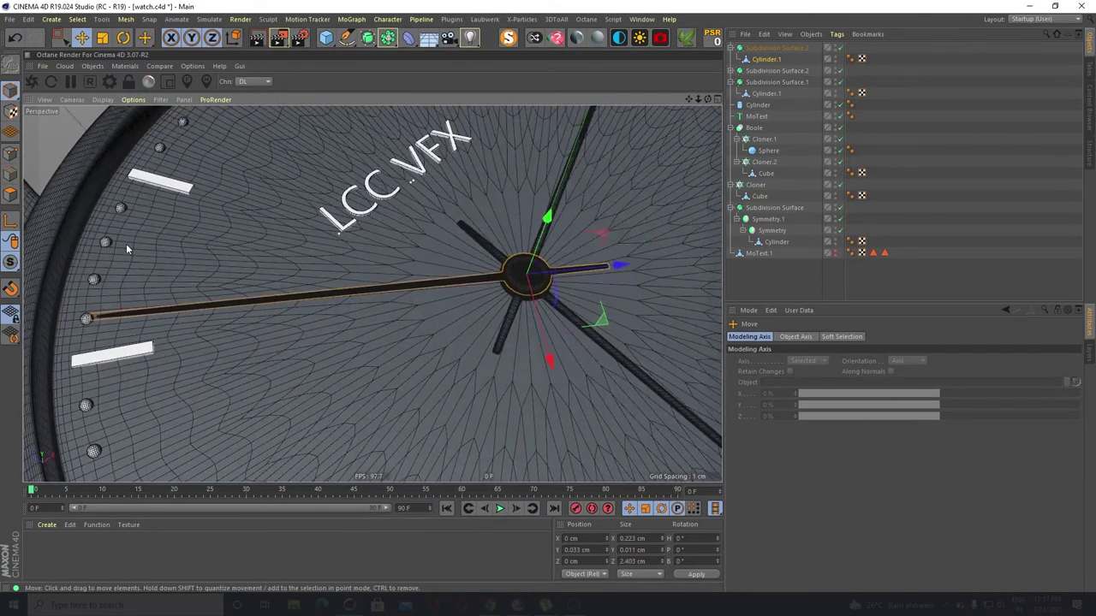
pyautogui.keyDown('alt'); pyautogui.moveTo(127, 249); pyautogui.dragTo(285, 204); pyautogui.keyUp('alt')
pyautogui.click(149, 151)
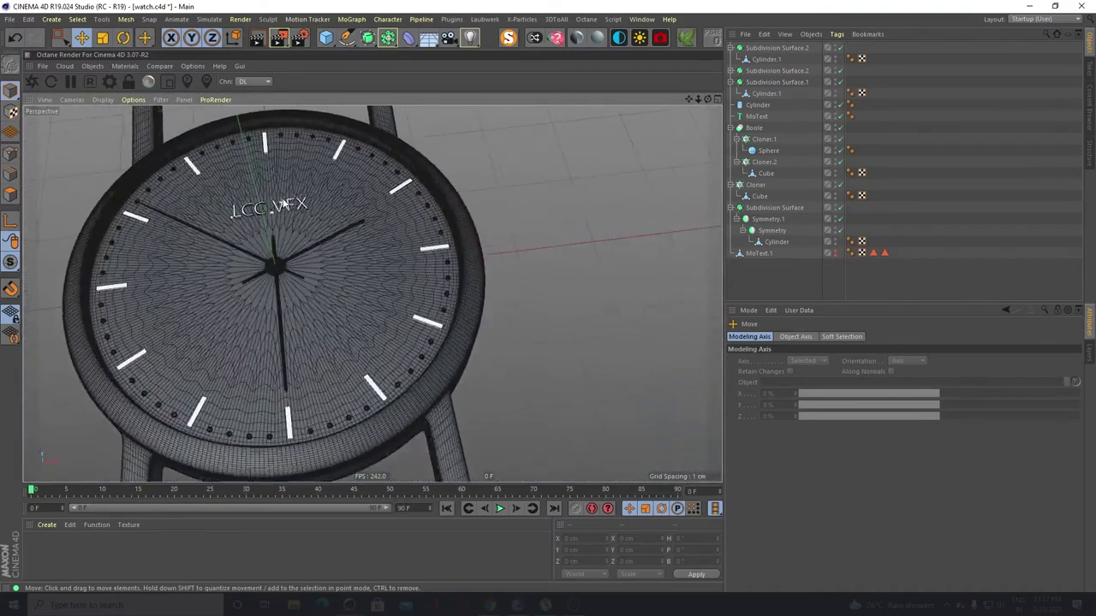
pyautogui.scroll(2, 285, 204)
pyautogui.keyDown('alt'); pyautogui.moveTo(255, 344); pyautogui.dragTo(267, 365); pyautogui.keyUp('alt')
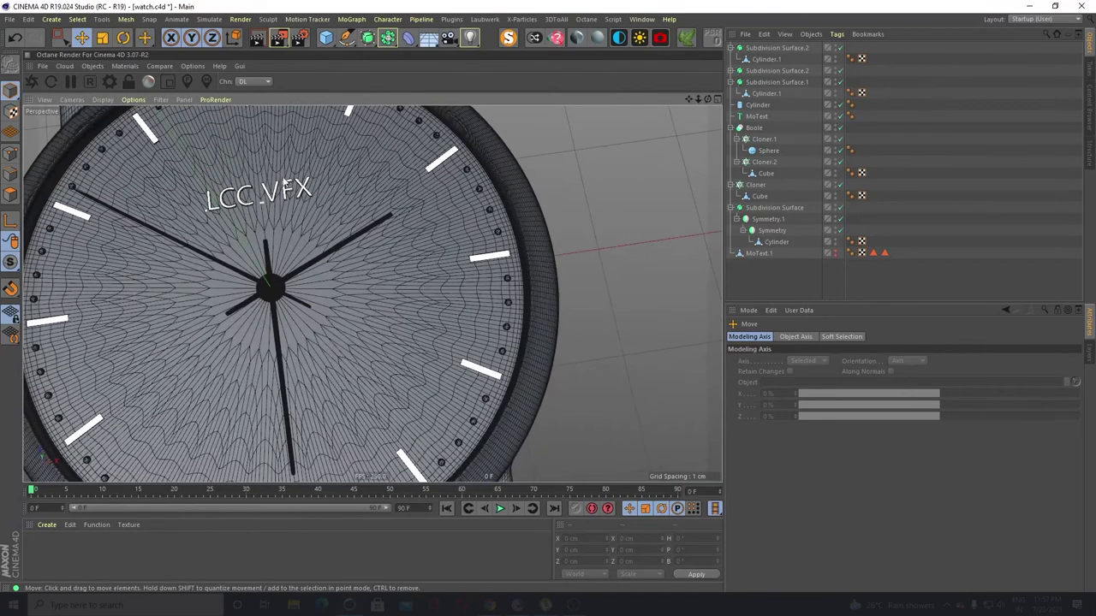
# Collapse the hands' Subdivision Surface groups and move the LCC VFX MoText outward from the dial's centre to about Z 0.947 cm
pyautogui.click(732, 48)
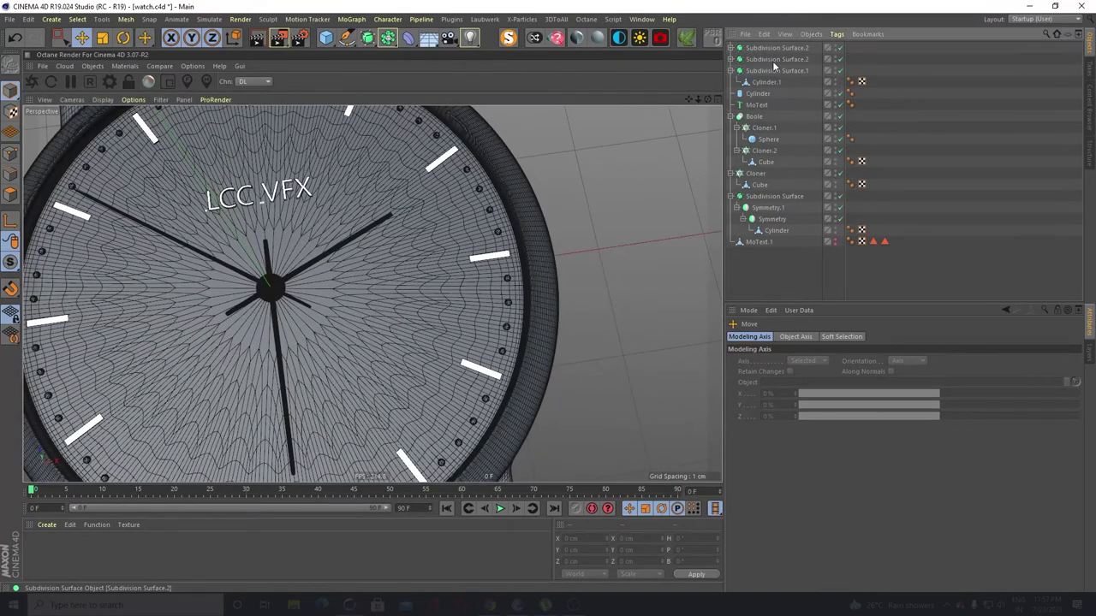
pyautogui.click(731, 71)
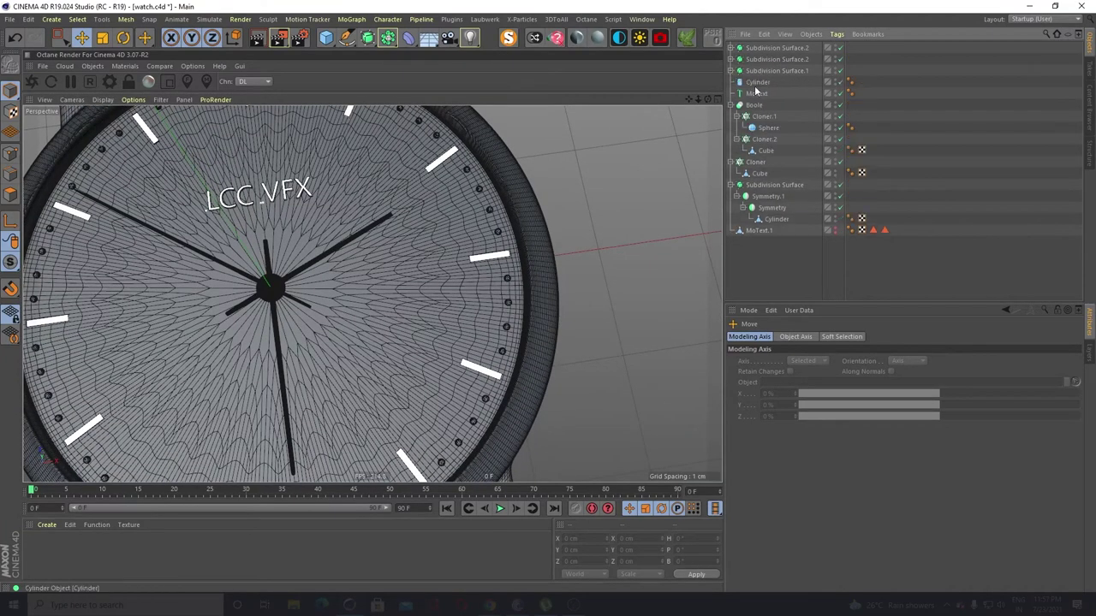
pyautogui.click(757, 81)
pyautogui.click(756, 93)
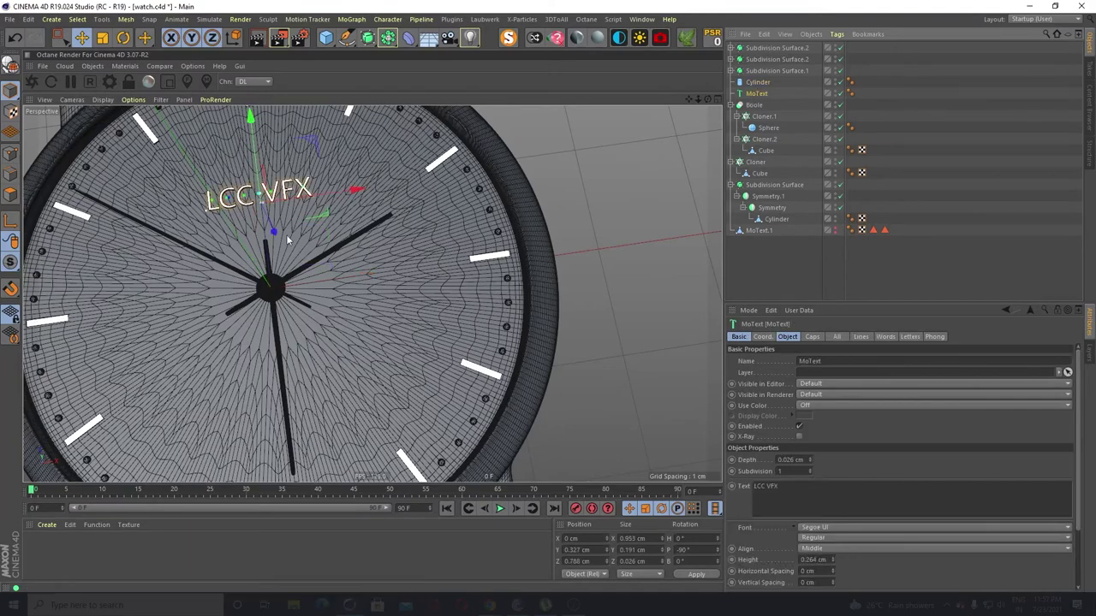
pyautogui.keyDown('alt'); pyautogui.moveTo(291, 243); pyautogui.dragTo(155, 185); pyautogui.keyUp('alt')
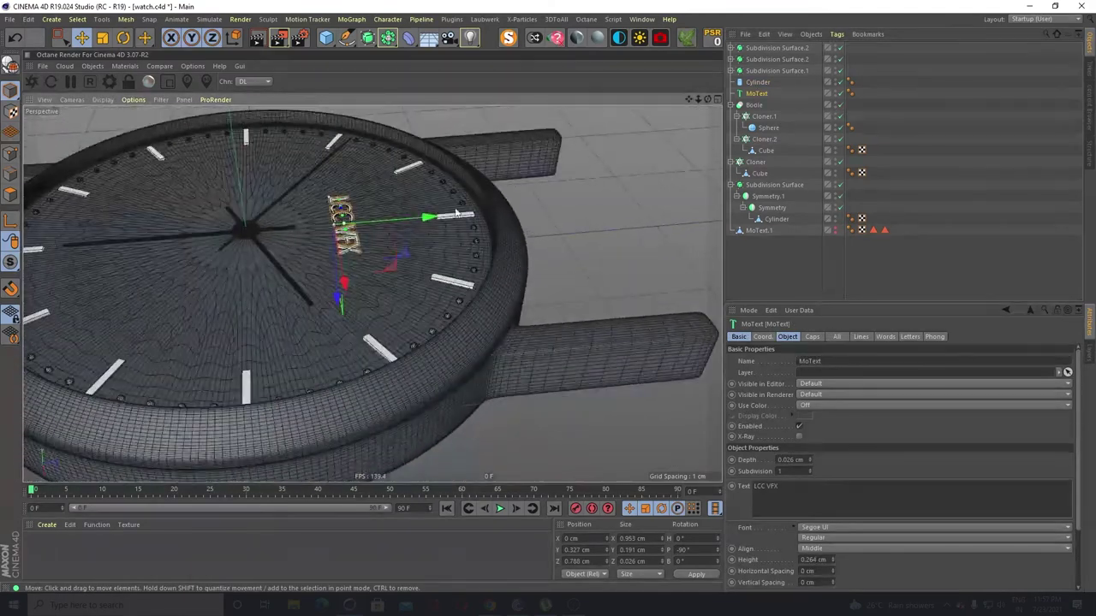
pyautogui.moveTo(456, 212); pyautogui.dragTo(441, 217)
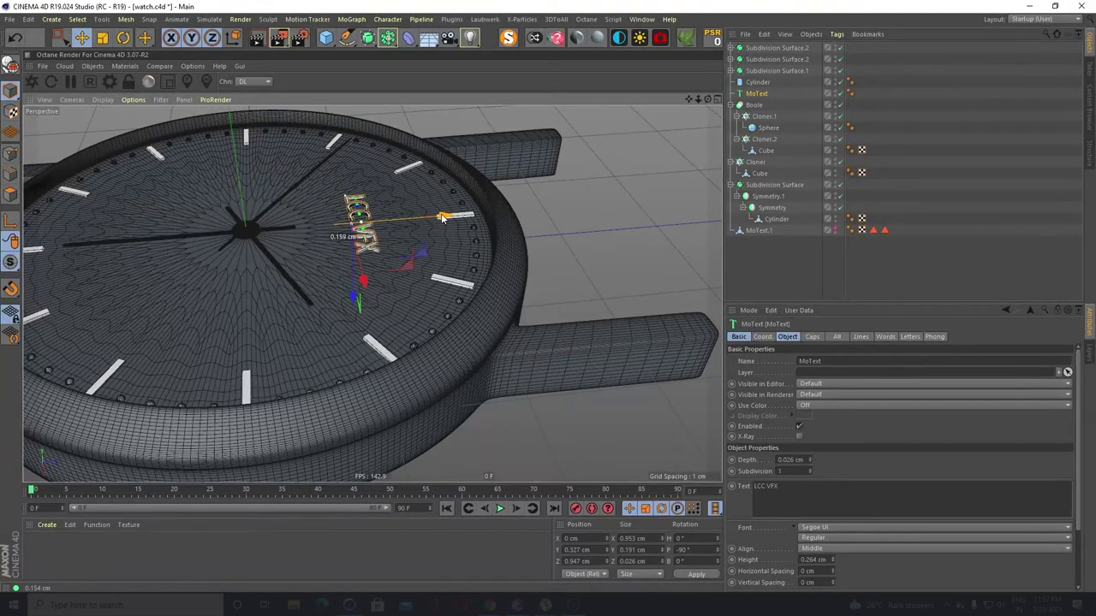
pyautogui.keyDown('alt'); pyautogui.moveTo(232, 286); pyautogui.dragTo(362, 259); pyautogui.keyUp('alt')
pyautogui.click(515, 207)
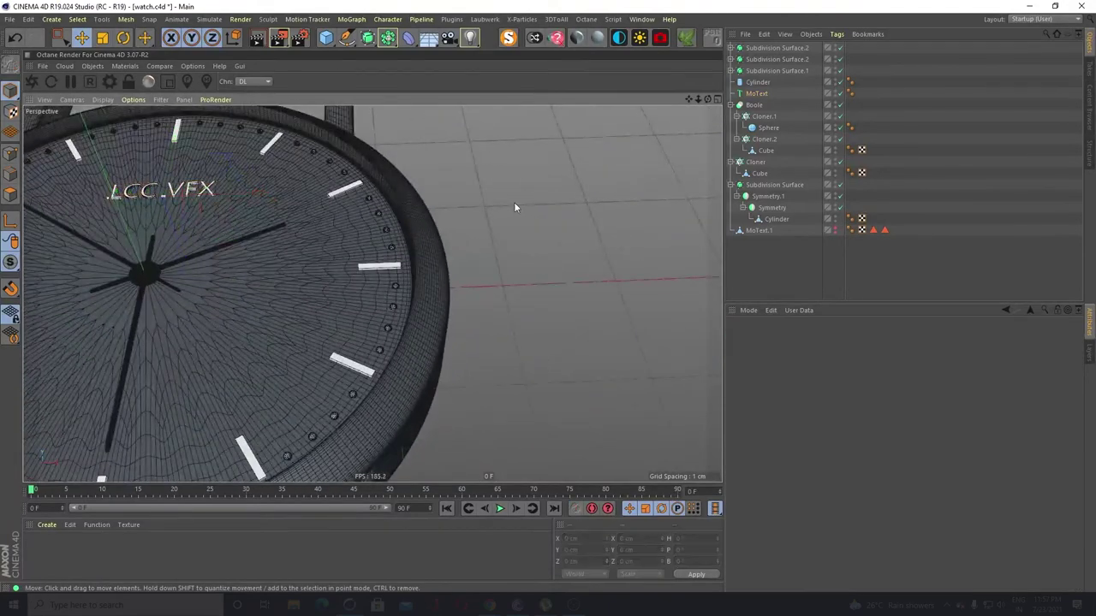
pyautogui.scroll(-3, 514, 206)
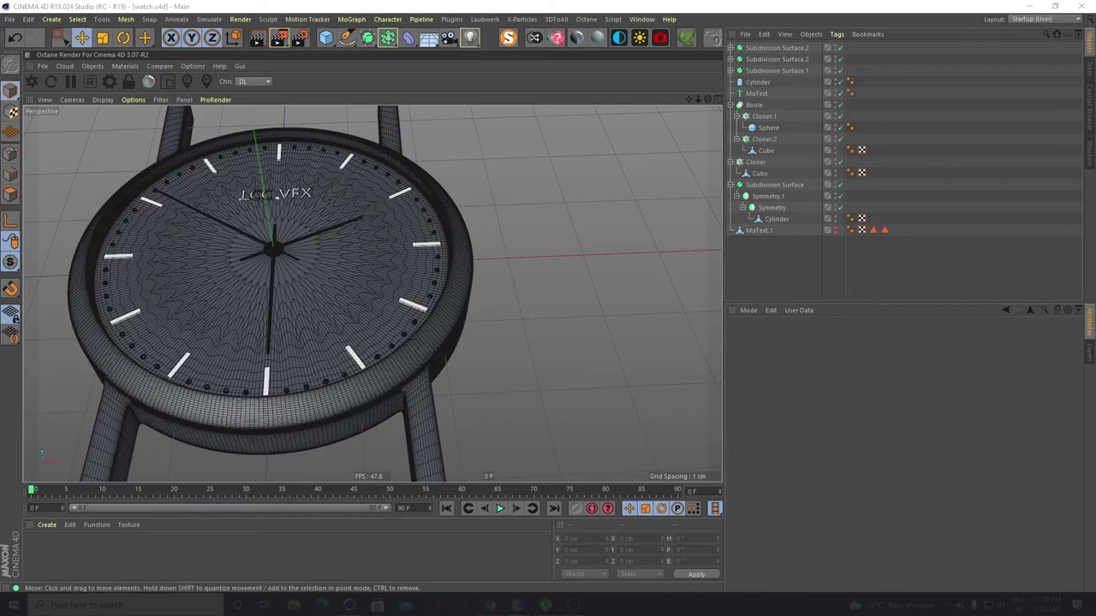
# Add a Cylinder primitive with a radius of 1 cm and a height of 1 cm
pyautogui.click(328, 38)
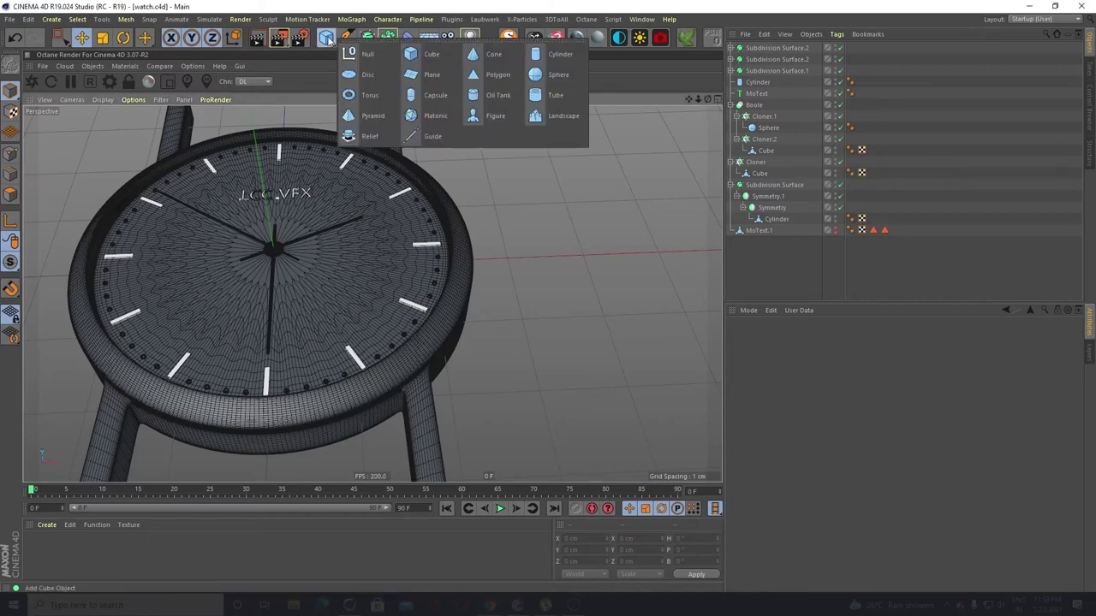
pyautogui.click(541, 56)
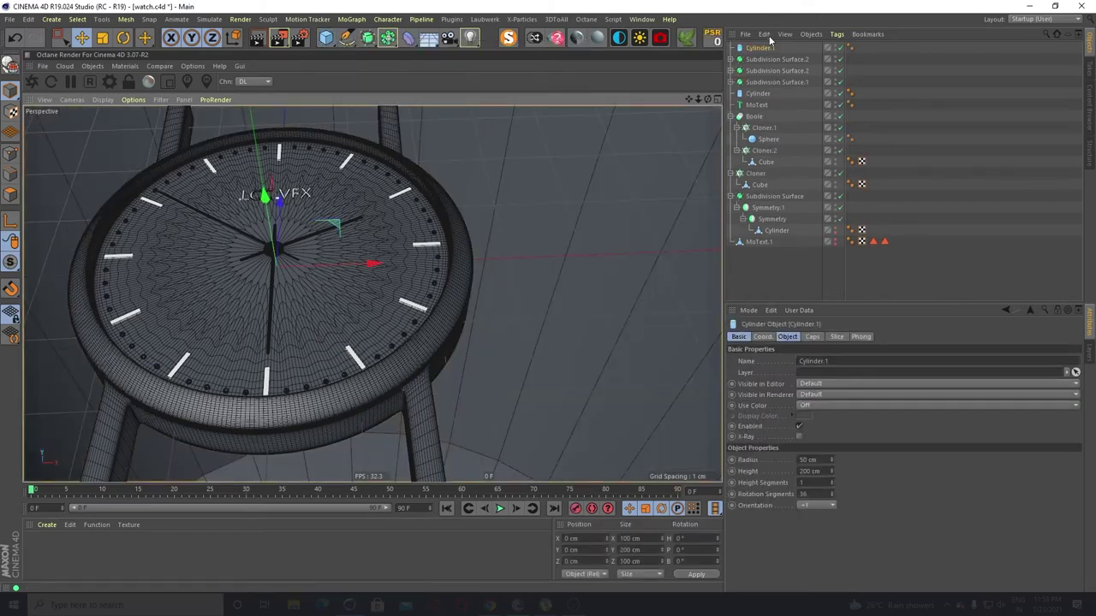
pyautogui.click(770, 339)
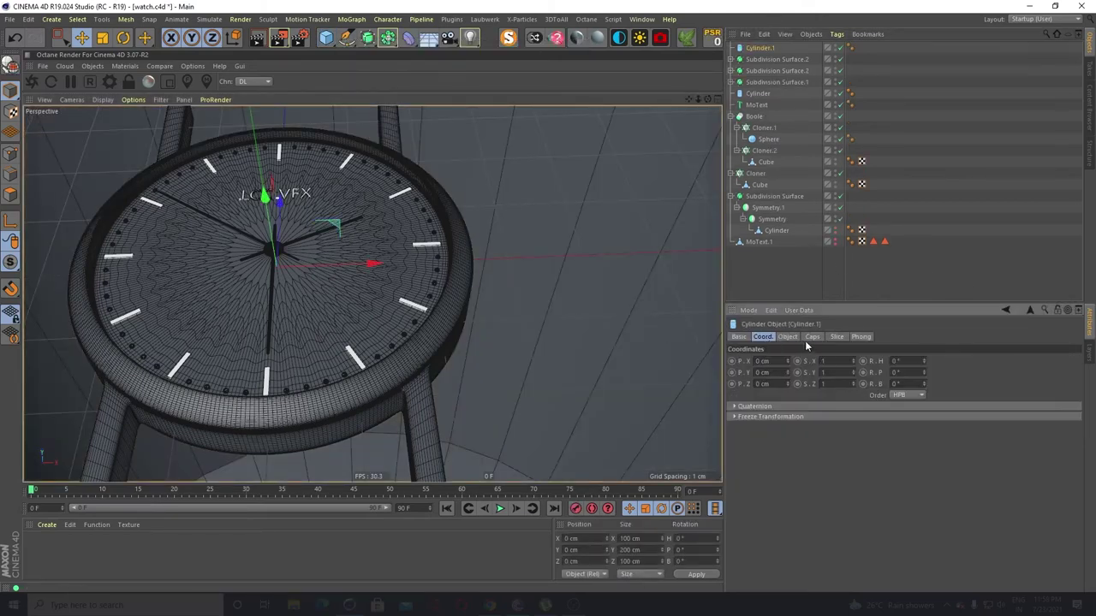
pyautogui.click(788, 337)
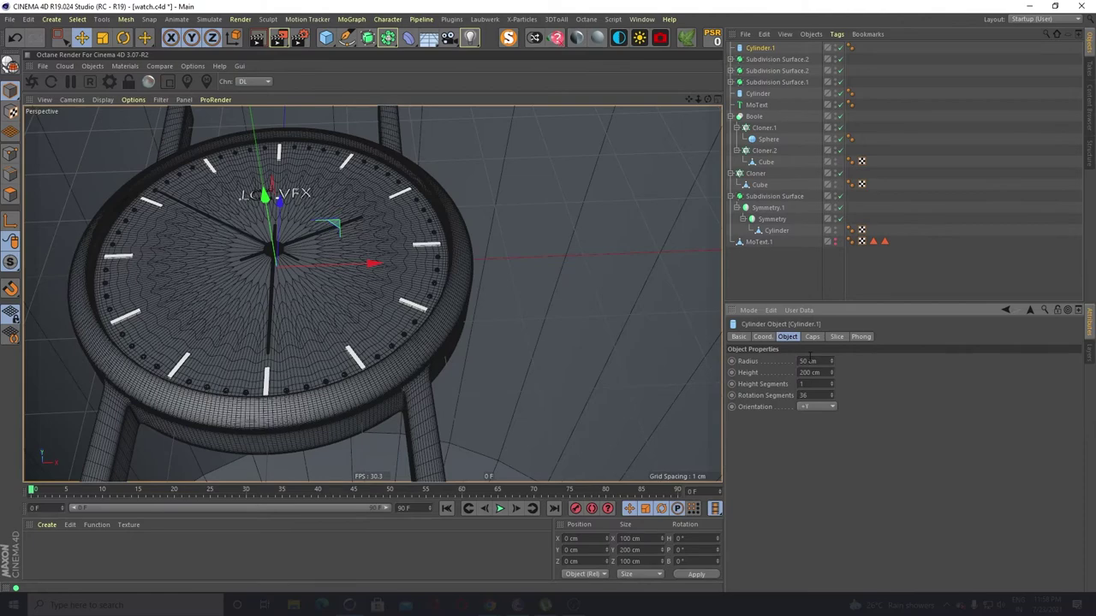
pyautogui.write('1')
pyautogui.click(804, 373)
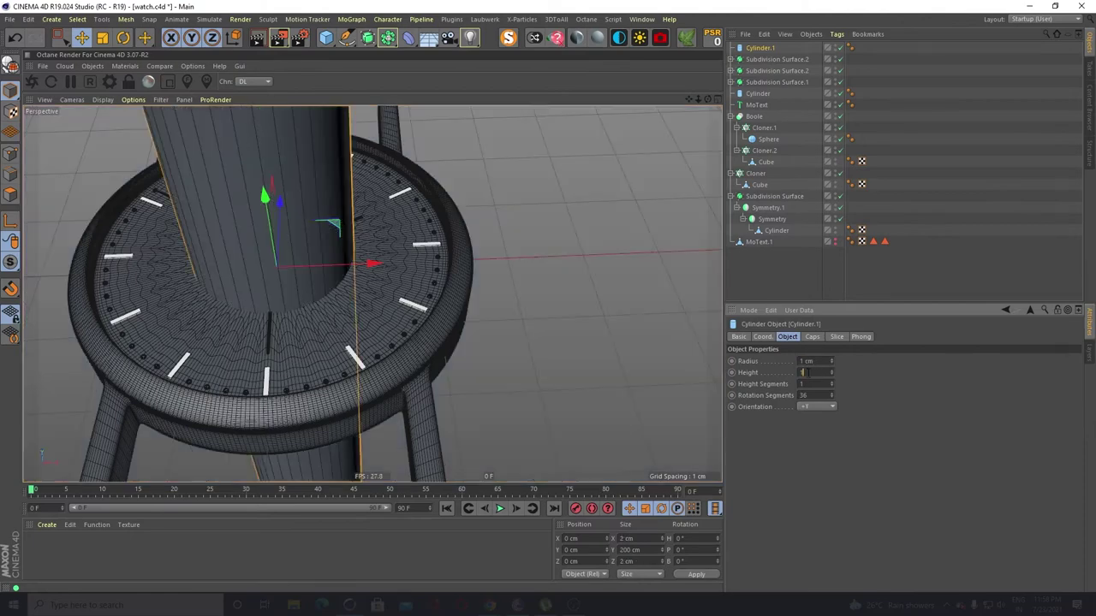
pyautogui.press('Return')
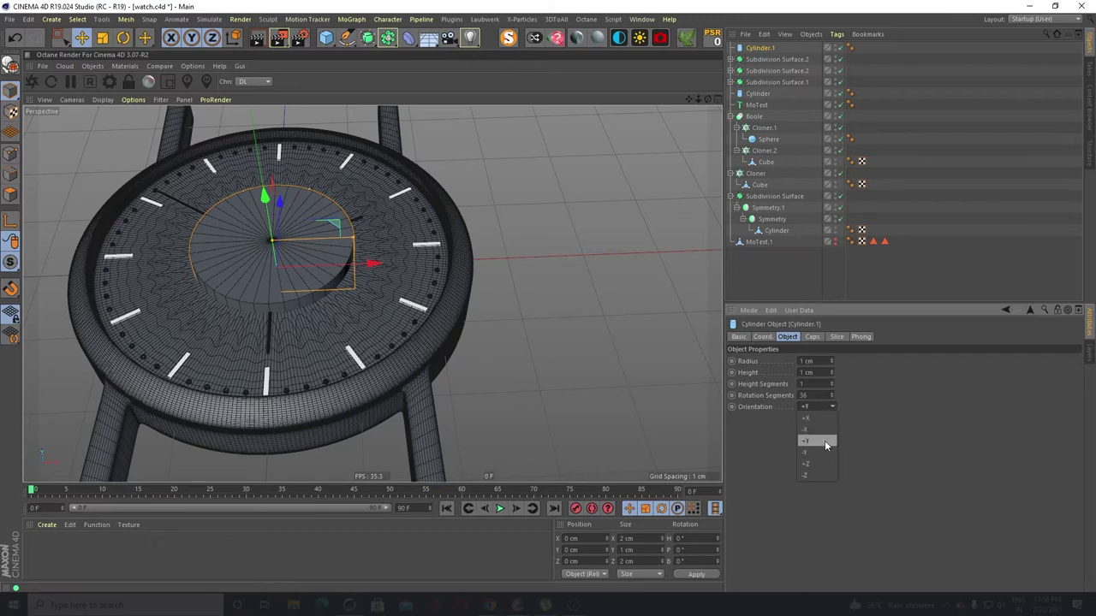
# Try the +Z and +Y orientations on the new cylinder and set its orientation to +X
pyautogui.click(819, 463)
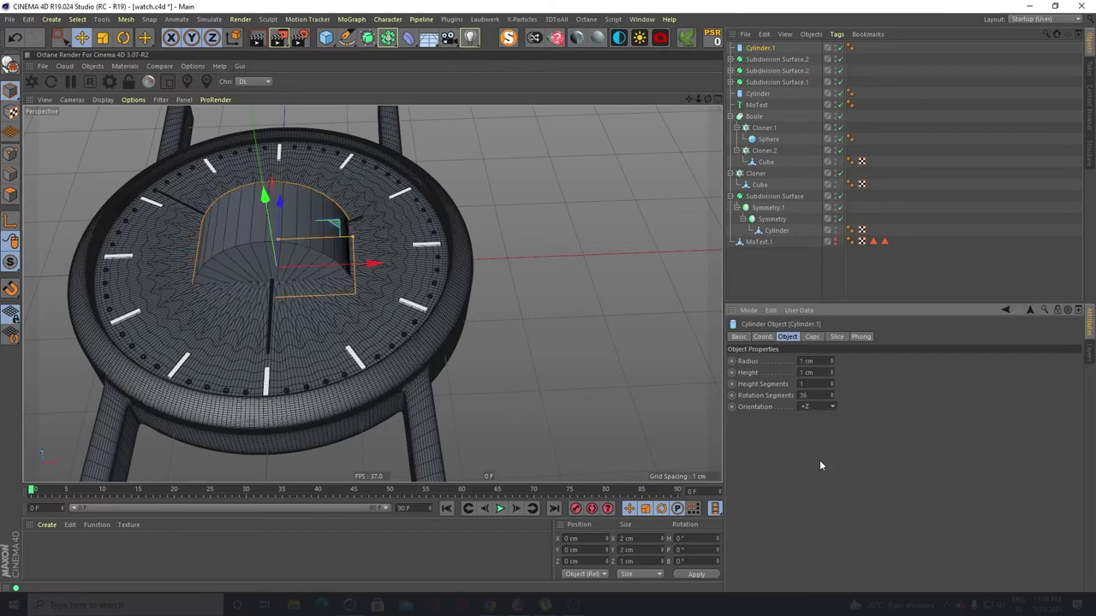
pyautogui.click(832, 406)
pyautogui.click(818, 441)
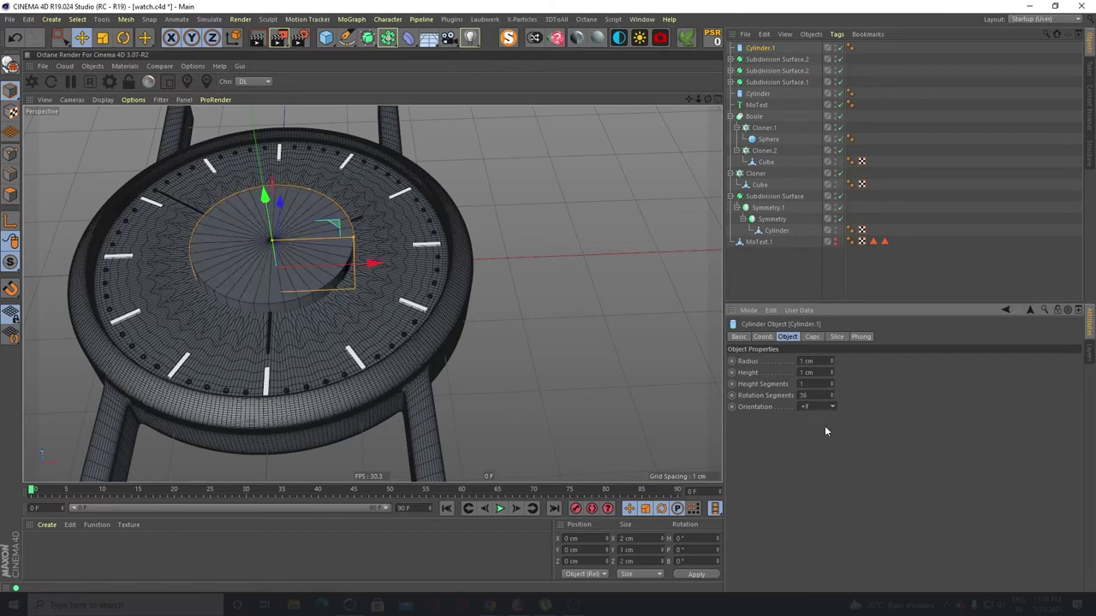
pyautogui.click(827, 407)
pyautogui.click(827, 419)
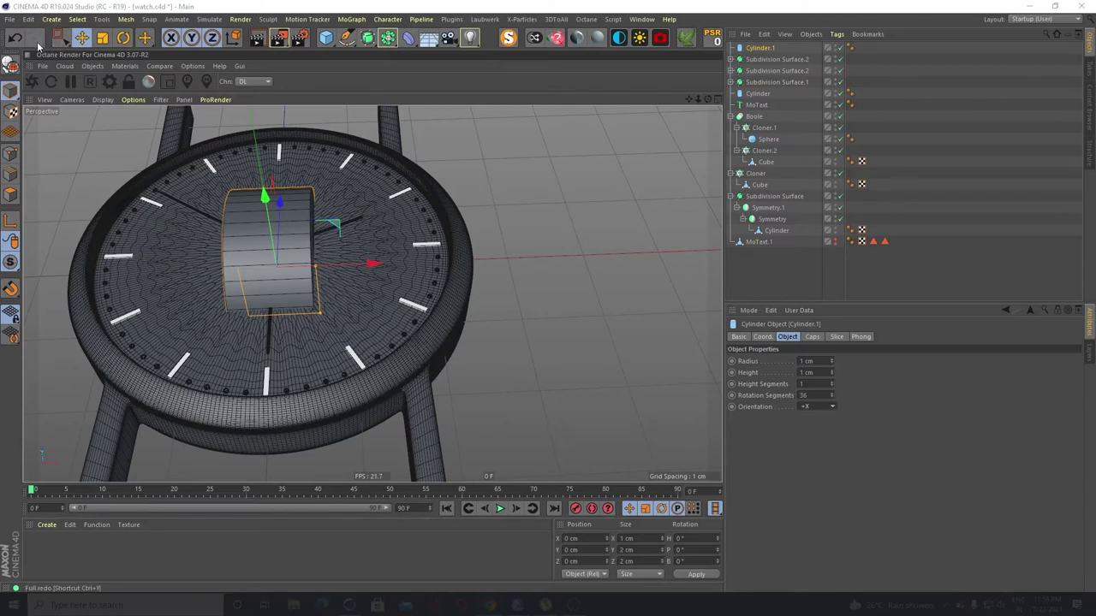
# Move the new cylinder along X to the side of the watch case, at about X 3.037 cm, and show its object properties
pyautogui.click(82, 38)
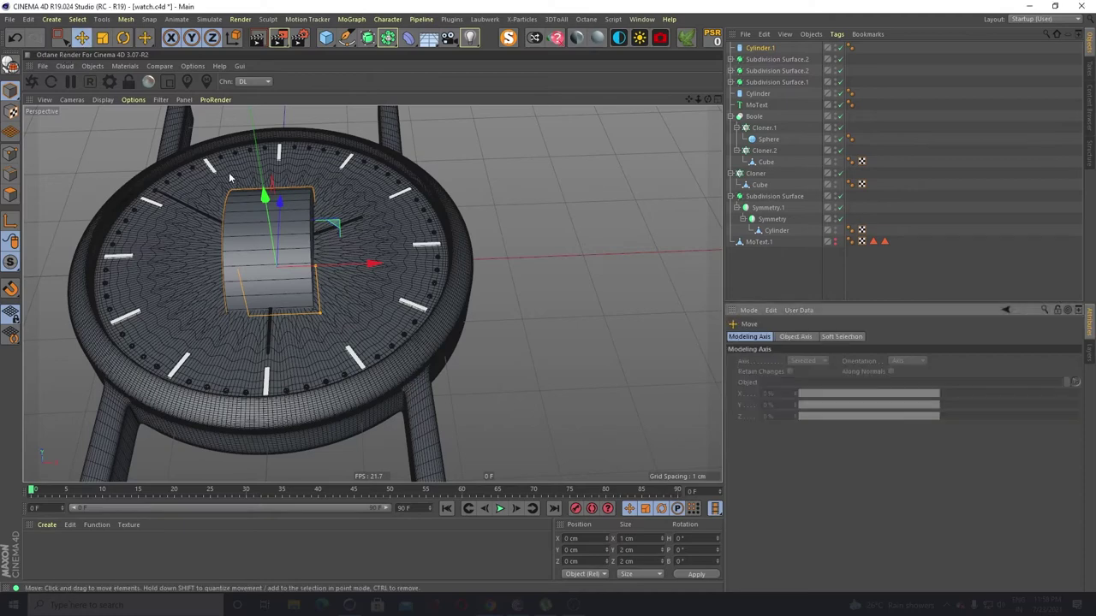
pyautogui.moveTo(282, 203); pyautogui.dragTo(274, 340)
pyautogui.scroll(-3, 348, 240)
pyautogui.hotkey('ctrl', 'z')
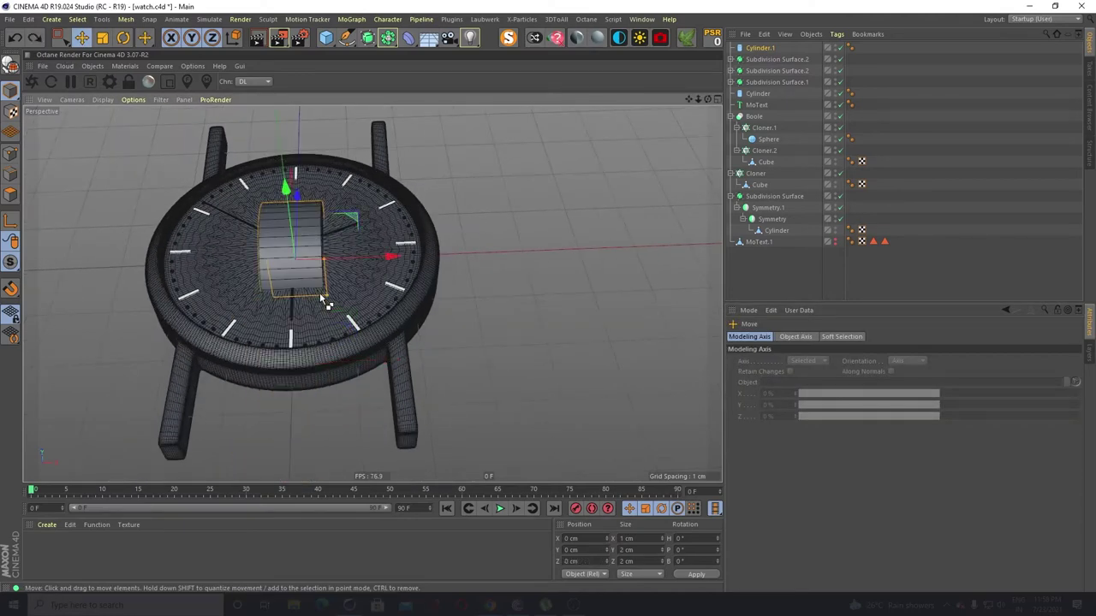
pyautogui.moveTo(389, 250); pyautogui.dragTo(578, 248)
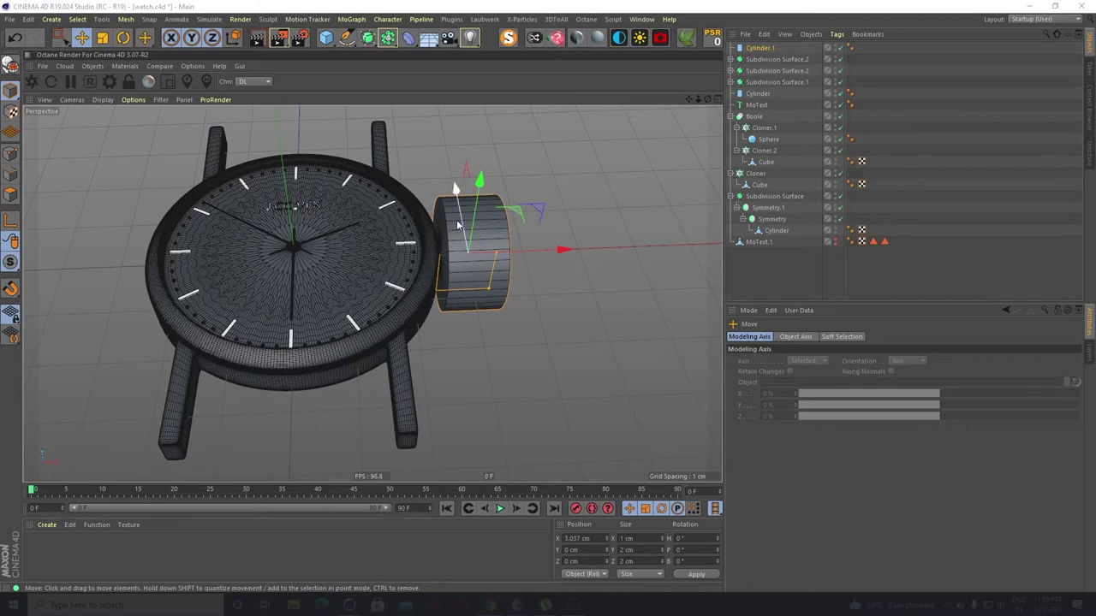
pyautogui.click(767, 51)
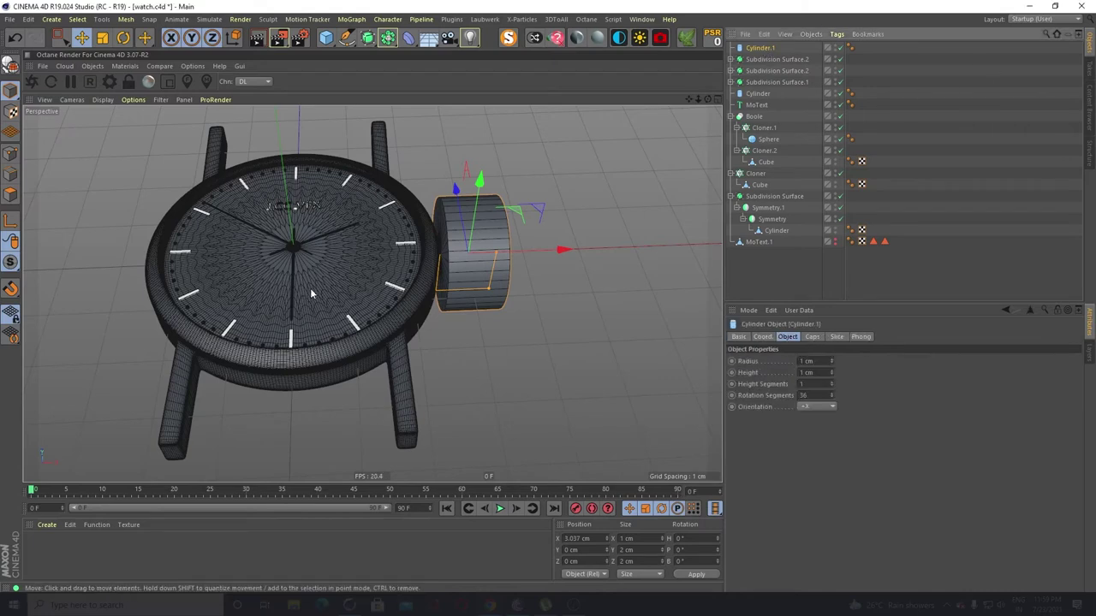
# Make the crown cylinder editable and scale it down uniformly to about 0.435 cm long and 0.87 cm in diameter
pyautogui.press('c')
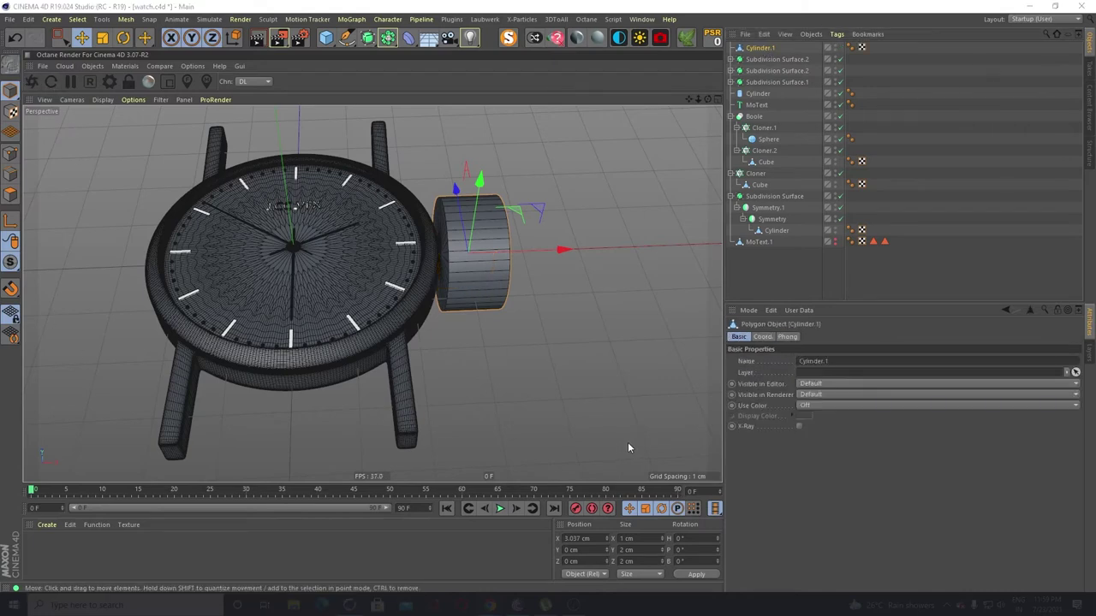
pyautogui.keyDown('alt'); pyautogui.moveTo(537, 169); pyautogui.dragTo(497, 307, button='right'); pyautogui.keyUp('alt')
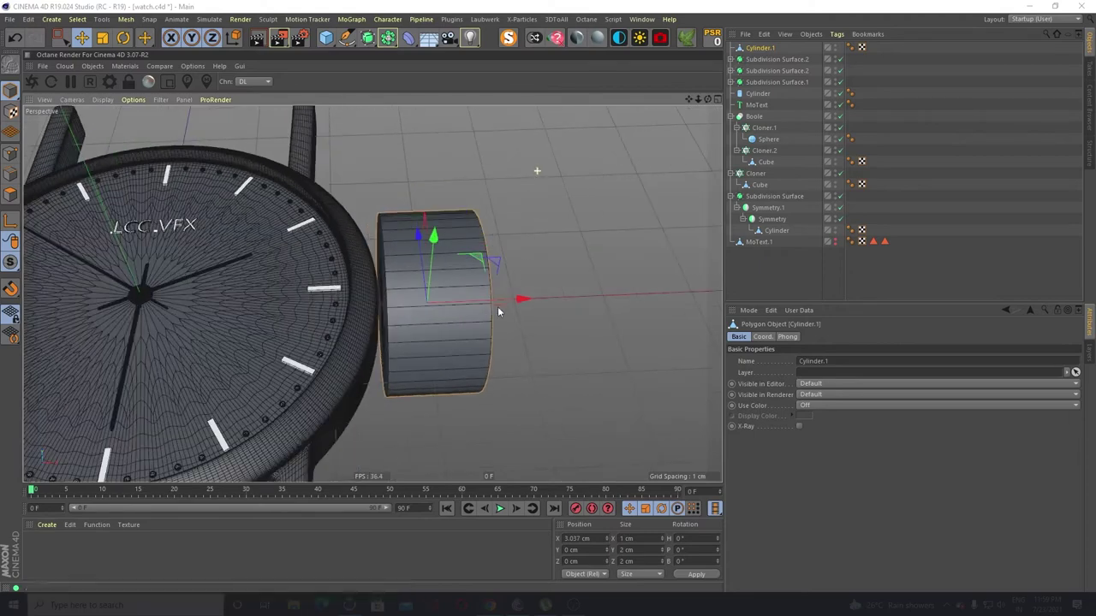
pyautogui.moveTo(492, 327)
pyautogui.keyDown('alt'); pyautogui.mouseDown()
pyautogui.moveTo(417, 329)
pyautogui.moveTo(405, 315)
pyautogui.moveTo(419, 327)
pyautogui.mouseUp(); pyautogui.keyUp('alt')
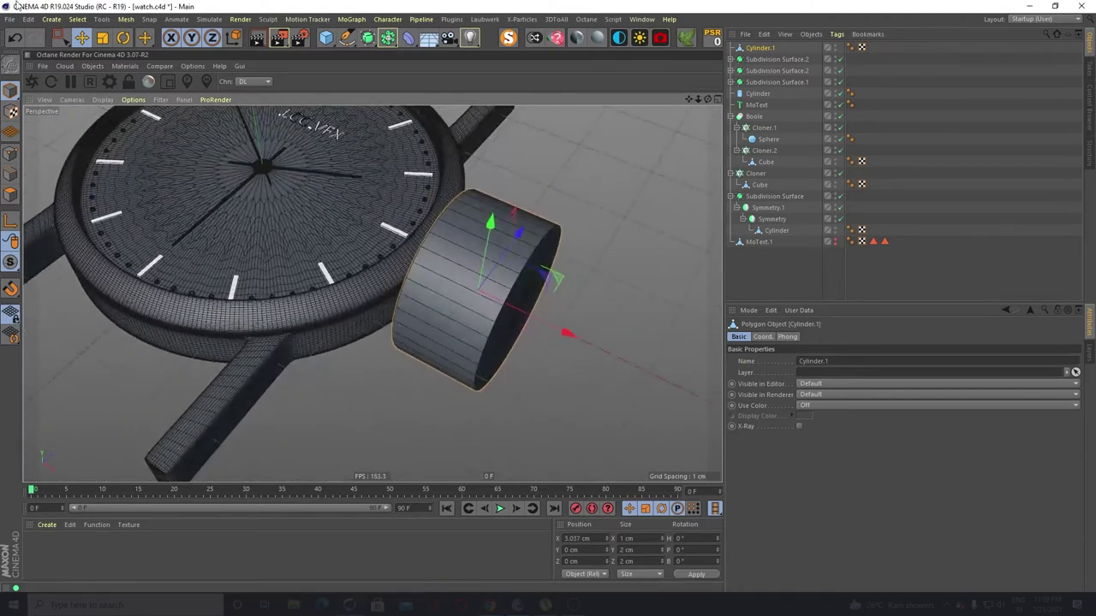
pyautogui.click(103, 38)
pyautogui.moveTo(645, 213); pyautogui.dragTo(522, 368)
pyautogui.press('e')
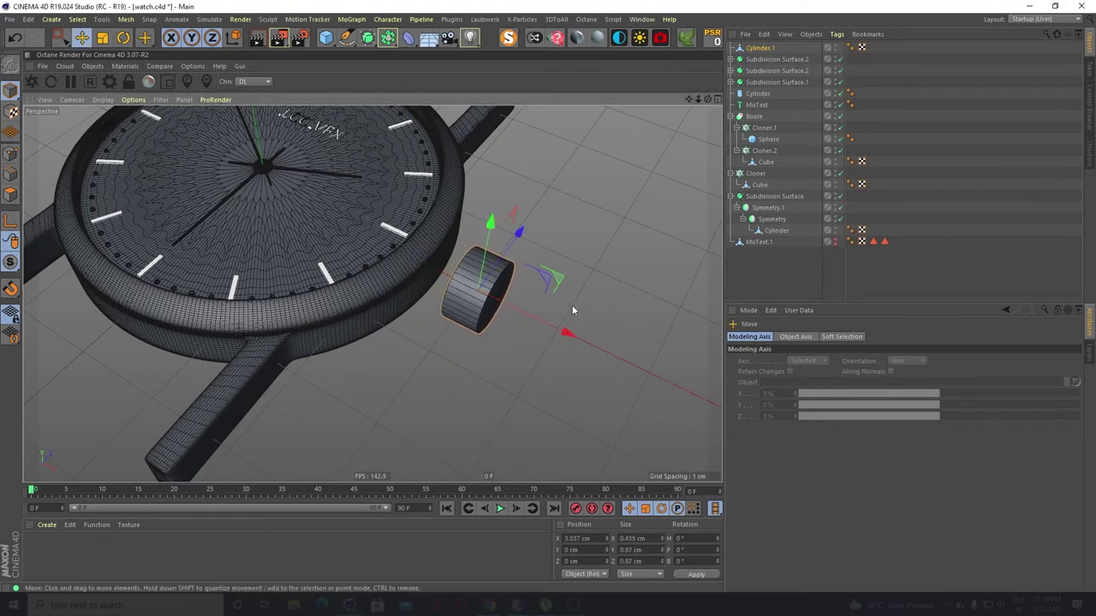
# Move the crown cylinder against the case at about X 2.583 cm and scale it uniformly to about 0.153 by 0.306 cm
pyautogui.moveTo(569, 334); pyautogui.dragTo(484, 325)
pyautogui.scroll(4, 433, 300)
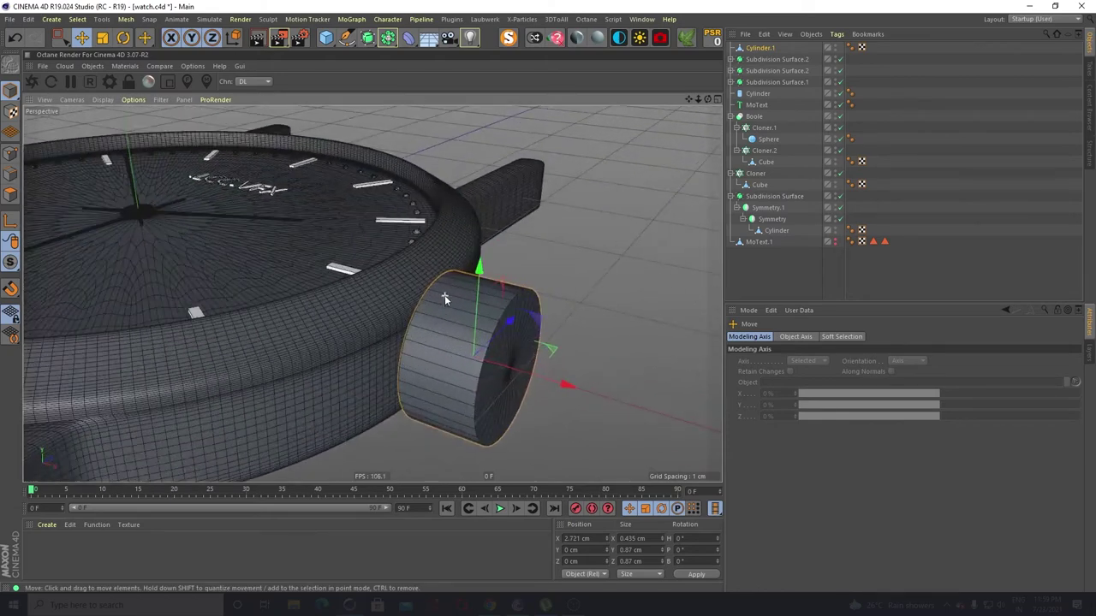
pyautogui.press('t')
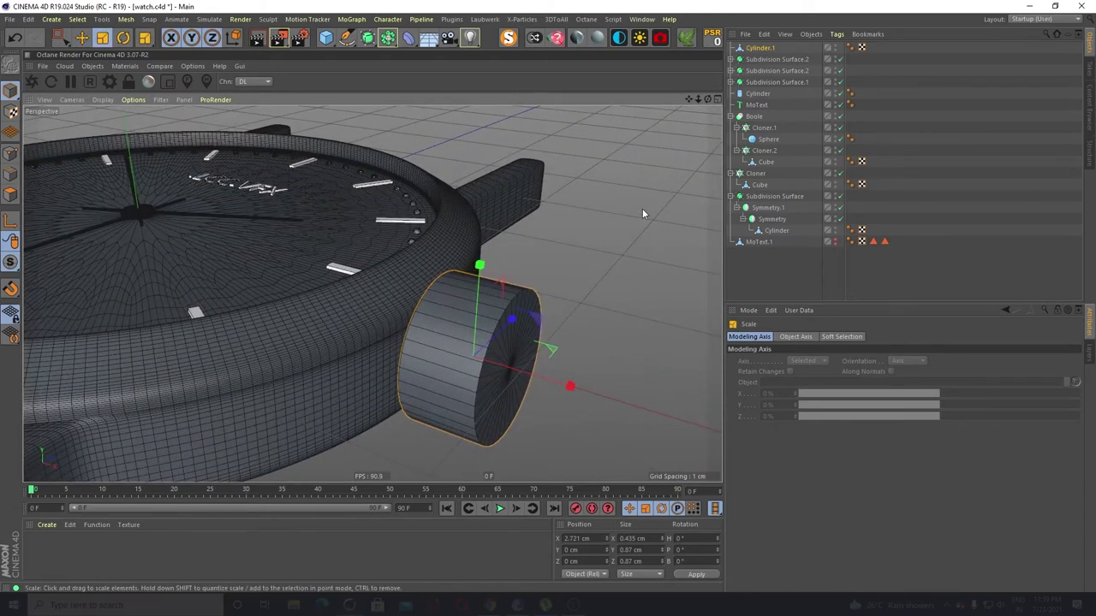
pyautogui.moveTo(644, 214); pyautogui.dragTo(548, 381)
pyautogui.press('e')
pyautogui.keyDown('alt'); pyautogui.moveTo(545, 377); pyautogui.dragTo(407, 408); pyautogui.keyUp('alt')
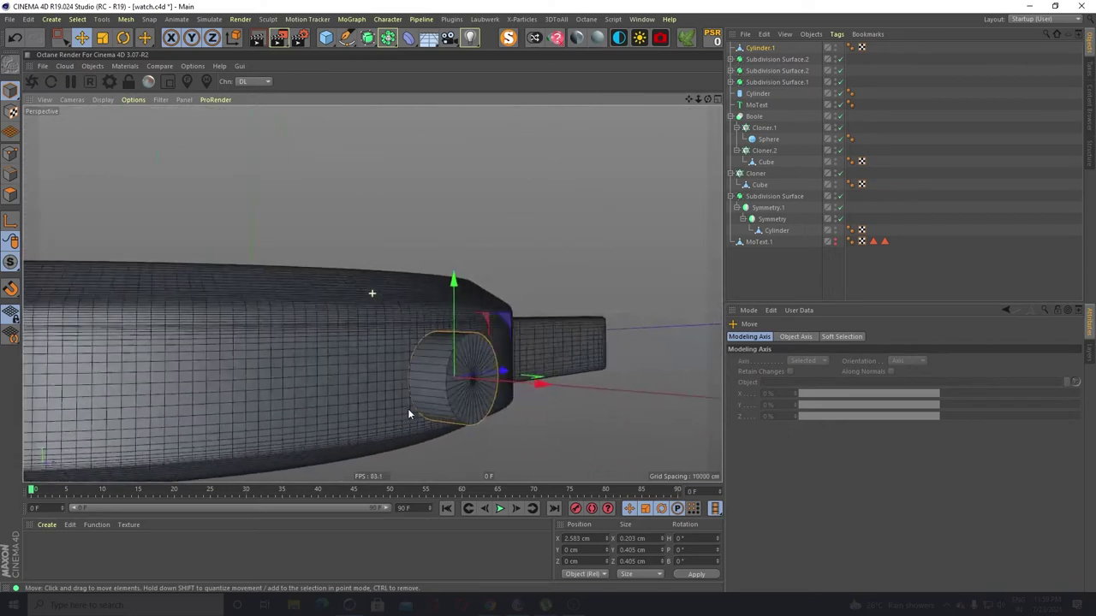
pyautogui.press('t')
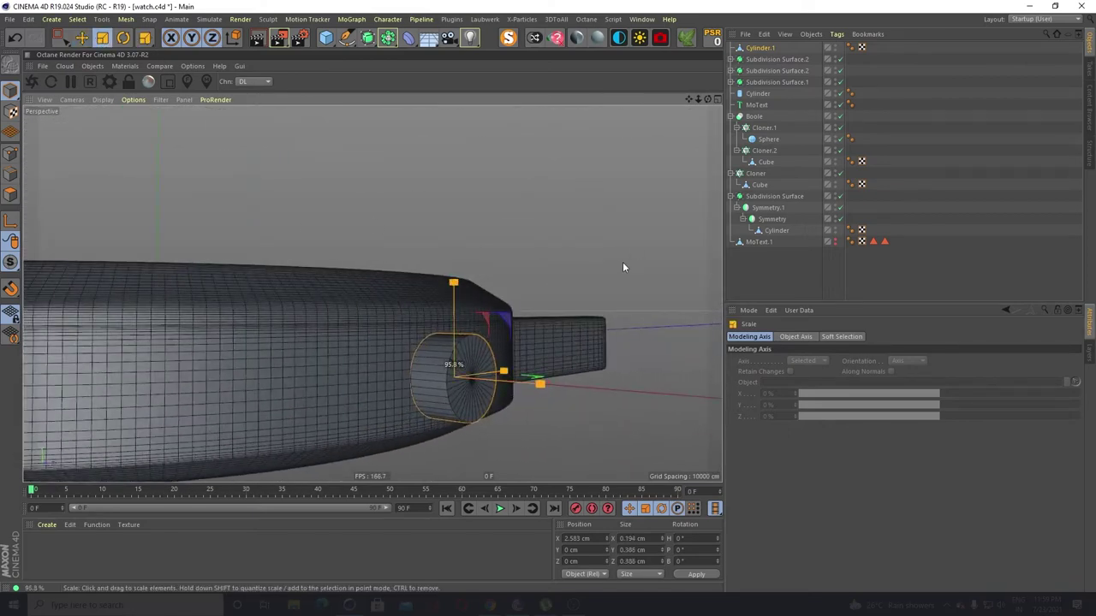
pyautogui.moveTo(623, 262); pyautogui.dragTo(409, 427)
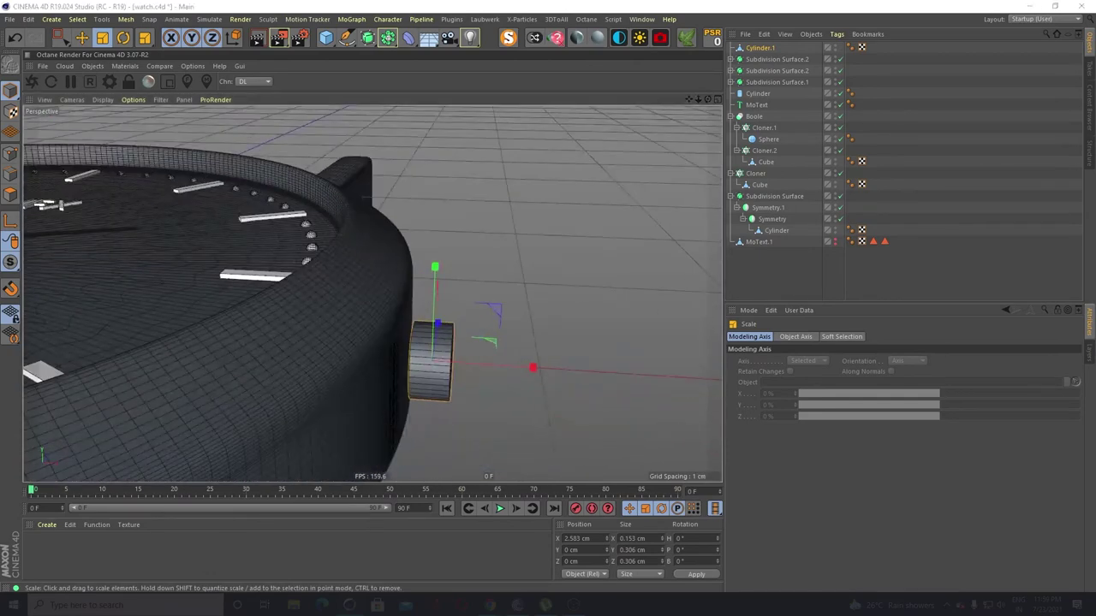
pyautogui.click(81, 37)
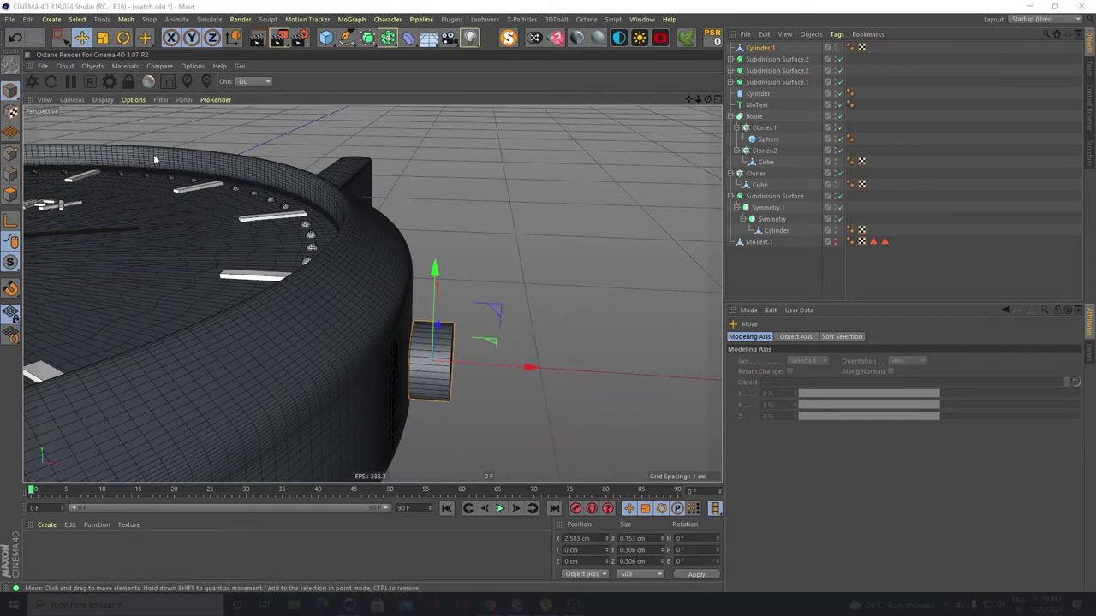
# Select all the polygons of the crown cylinder's outer end cap with Live Selection
pyautogui.click(10, 195)
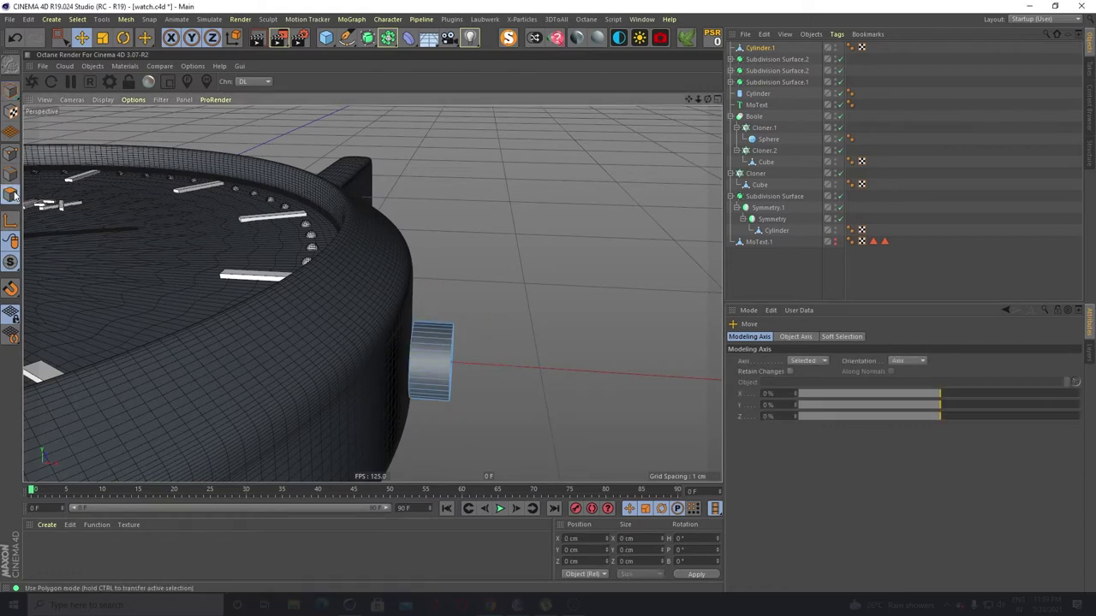
pyautogui.click(59, 40)
pyautogui.click(115, 54)
pyautogui.keyDown('alt'); pyautogui.moveTo(376, 403); pyautogui.dragTo(318, 384); pyautogui.keyUp('alt')
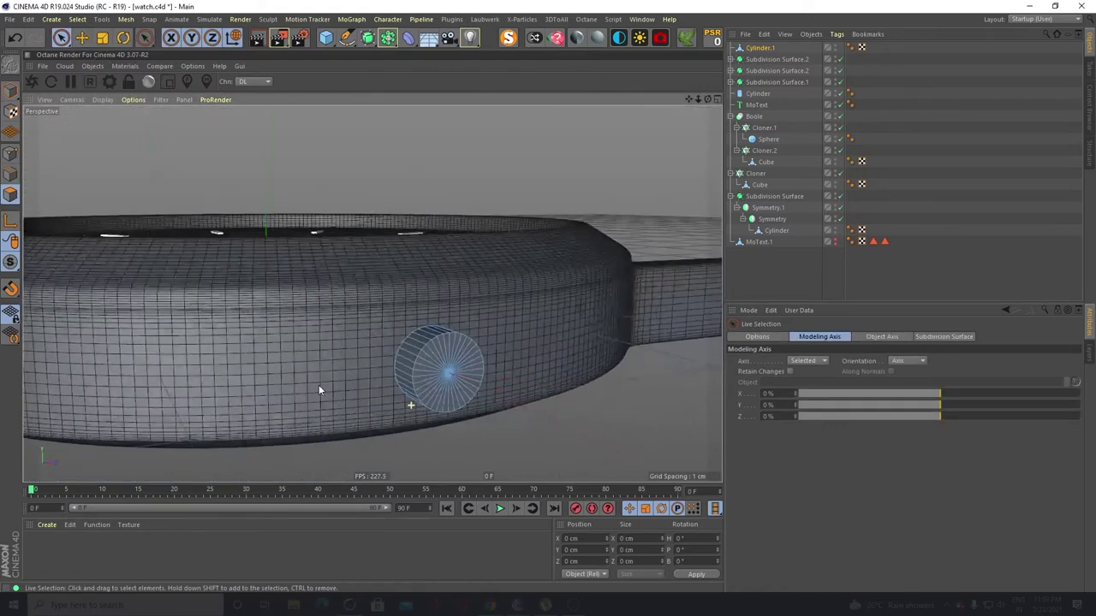
pyautogui.moveTo(445, 389)
pyautogui.mouseDown()
pyautogui.moveTo(440, 363)
pyautogui.moveTo(437, 378)
pyautogui.moveTo(447, 374)
pyautogui.mouseUp()
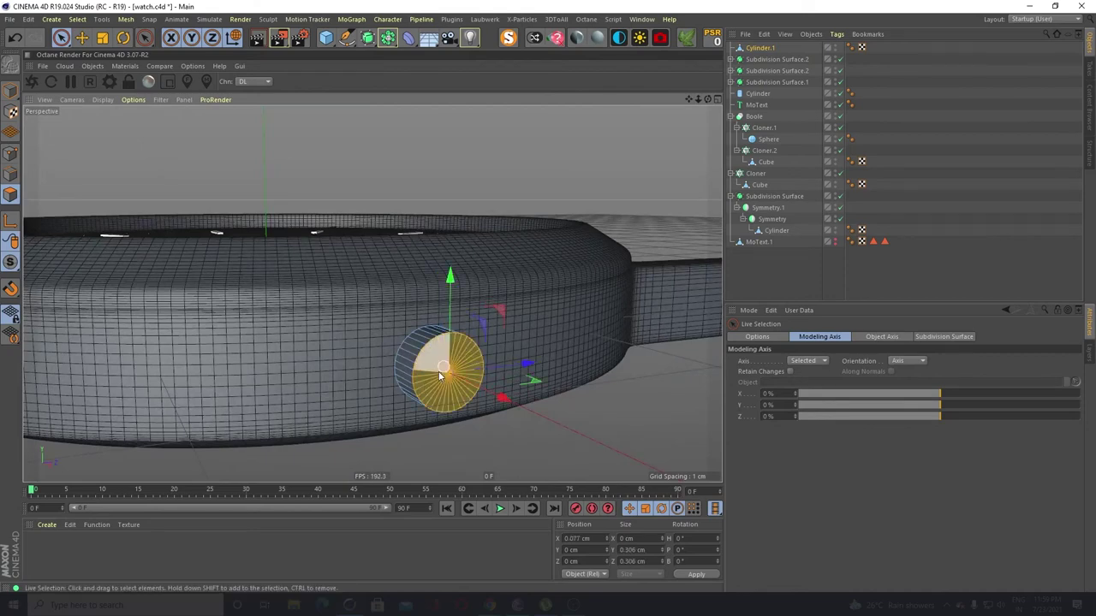
pyautogui.keyDown('alt'); pyautogui.moveTo(552, 430); pyautogui.dragTo(511, 415); pyautogui.keyUp('alt')
# Extrude the selected end cap by 0.04 cm and scale the extruded face down to about 0.173 cm
pyautogui.press('m')
pyautogui.press('t')
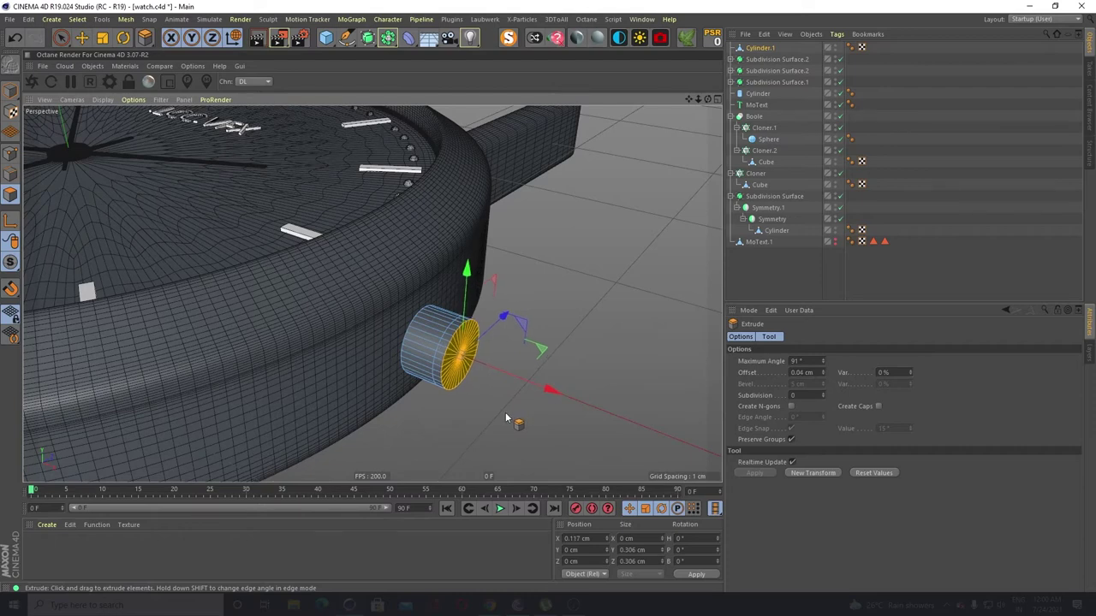
pyautogui.scroll(3, 517, 370)
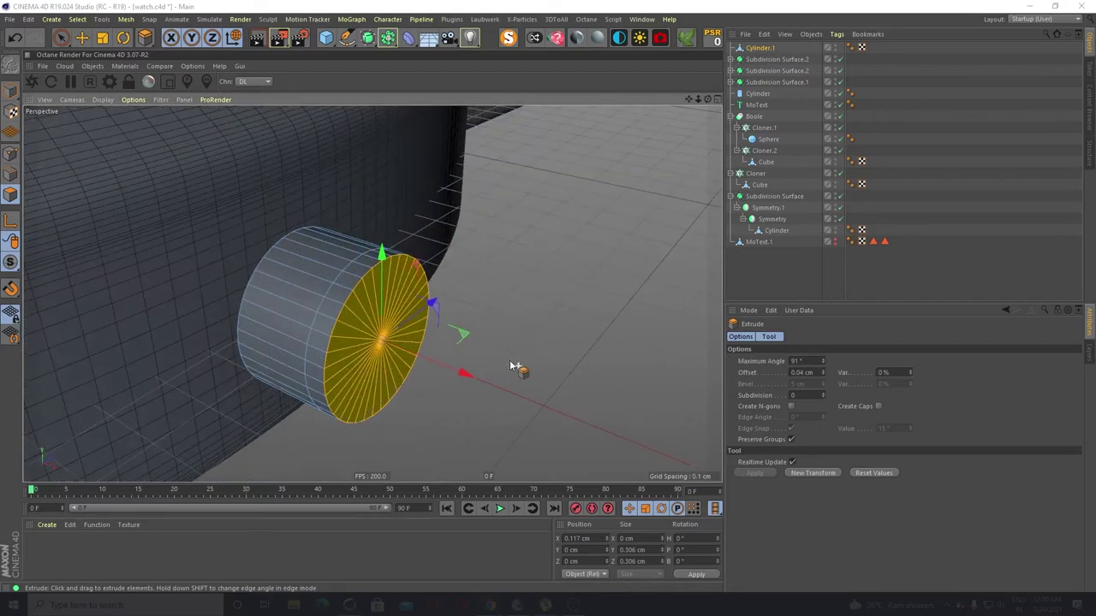
pyautogui.keyDown('alt'); pyautogui.moveTo(514, 362); pyautogui.dragTo(459, 375); pyautogui.keyUp('alt')
pyautogui.click(103, 38)
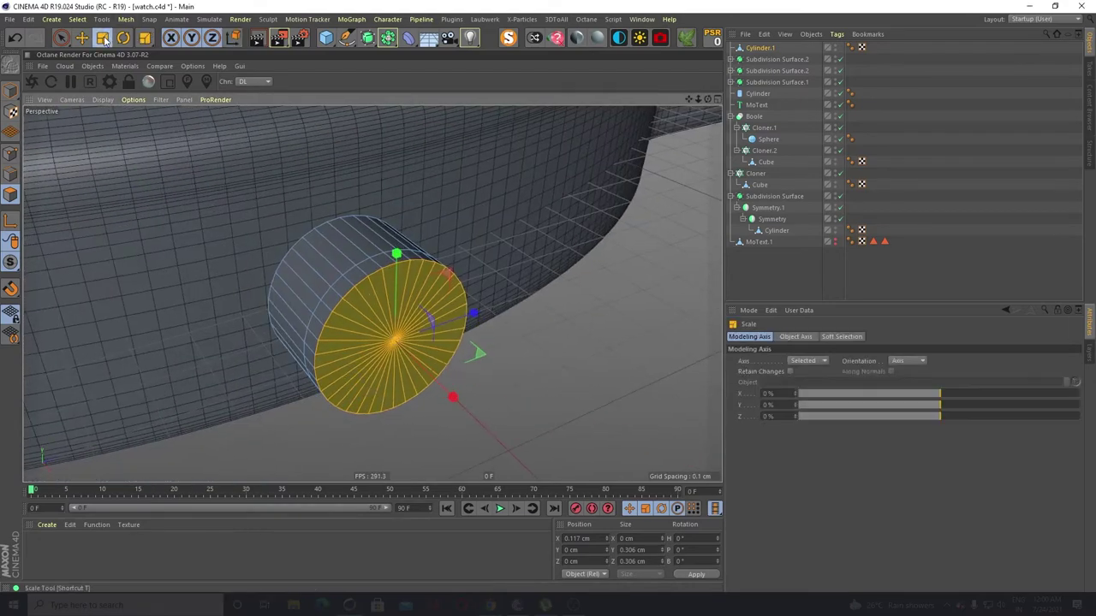
pyautogui.moveTo(628, 317); pyautogui.dragTo(499, 434)
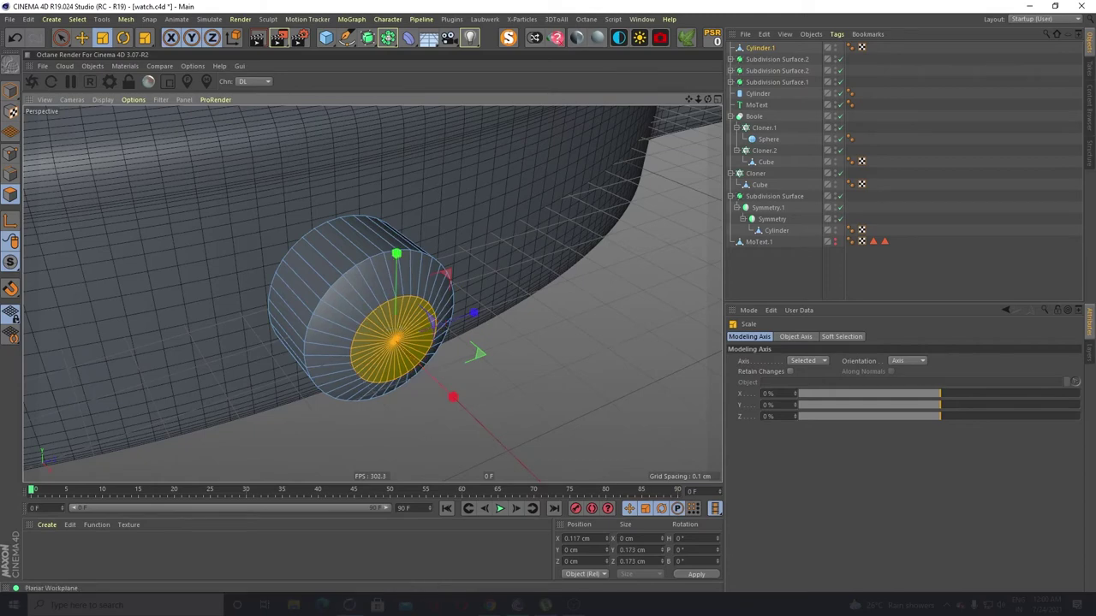
# Move the scaled end face slightly outward along X to about 0.126 cm
pyautogui.keyDown('alt'); pyautogui.moveTo(420, 408); pyautogui.dragTo(507, 396); pyautogui.keyUp('alt')
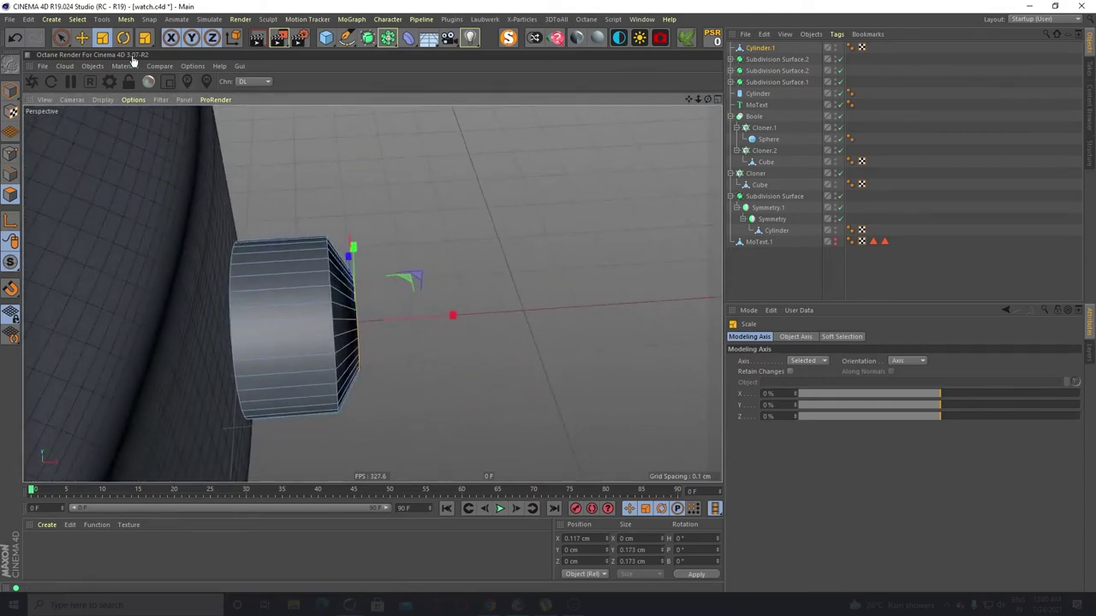
pyautogui.click(81, 39)
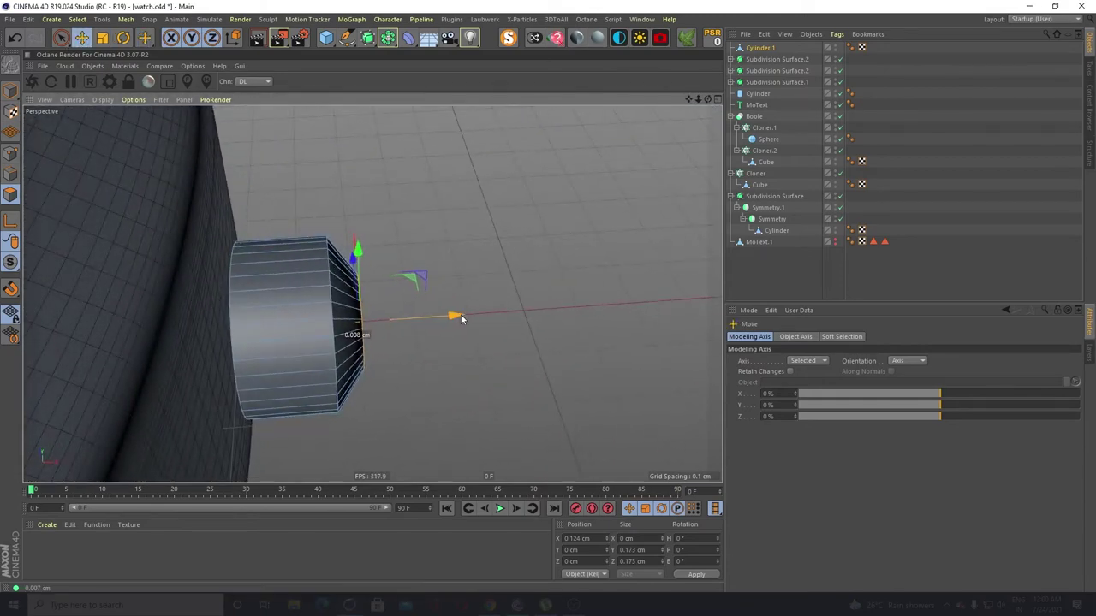
pyautogui.moveTo(460, 316); pyautogui.dragTo(461, 319)
pyautogui.keyDown('alt'); pyautogui.moveTo(216, 326); pyautogui.dragTo(251, 324); pyautogui.keyUp('alt')
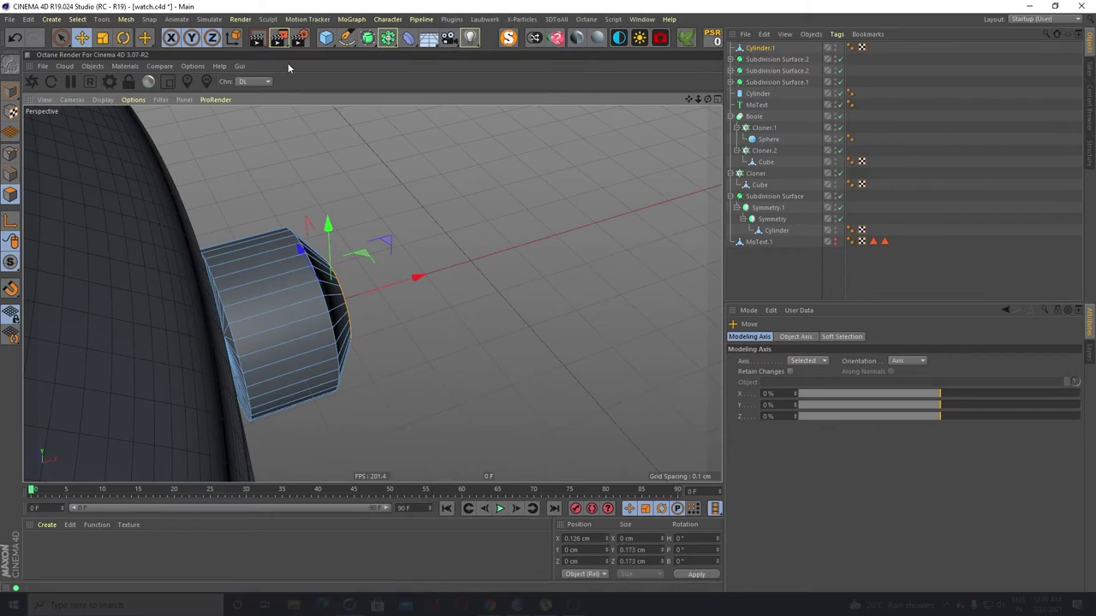
pyautogui.click(62, 38)
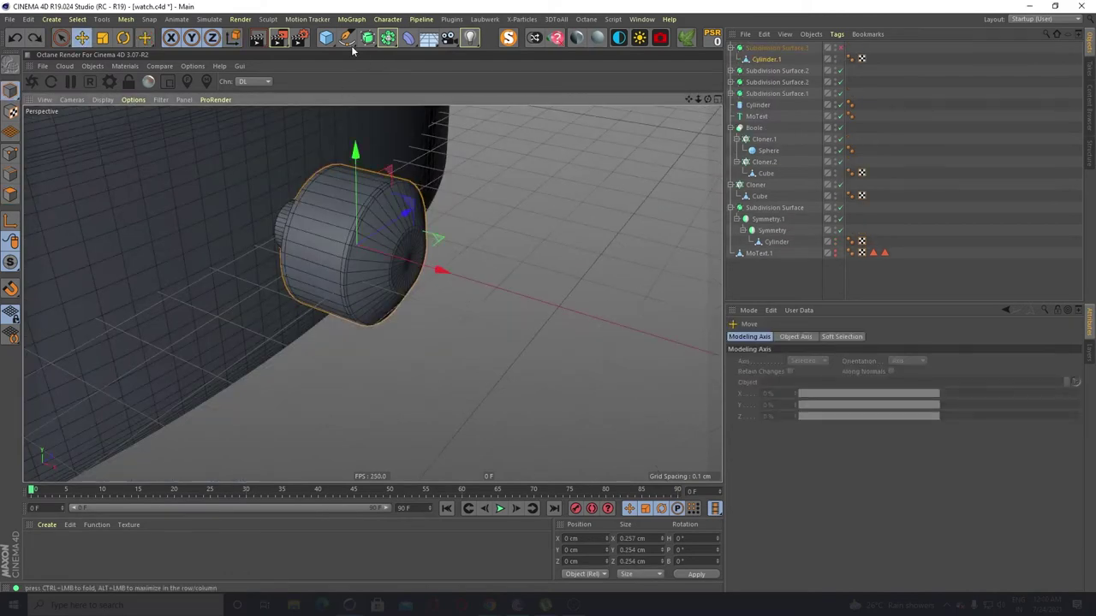
# Add another Cylinder primitive with a radius of 1 cm and a height of 1 cm
pyautogui.click(328, 38)
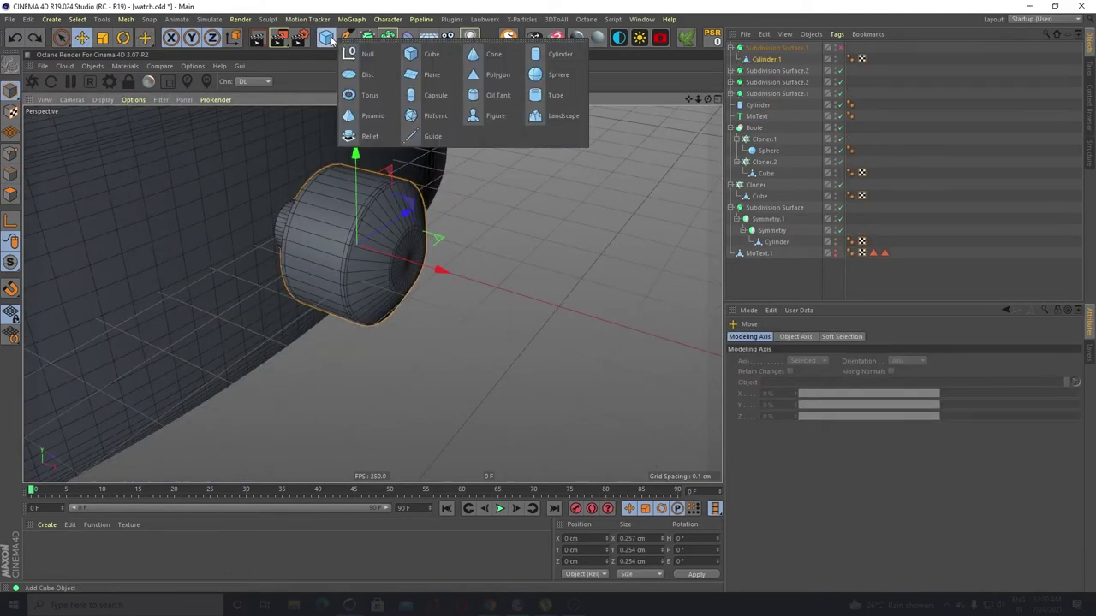
pyautogui.click(554, 55)
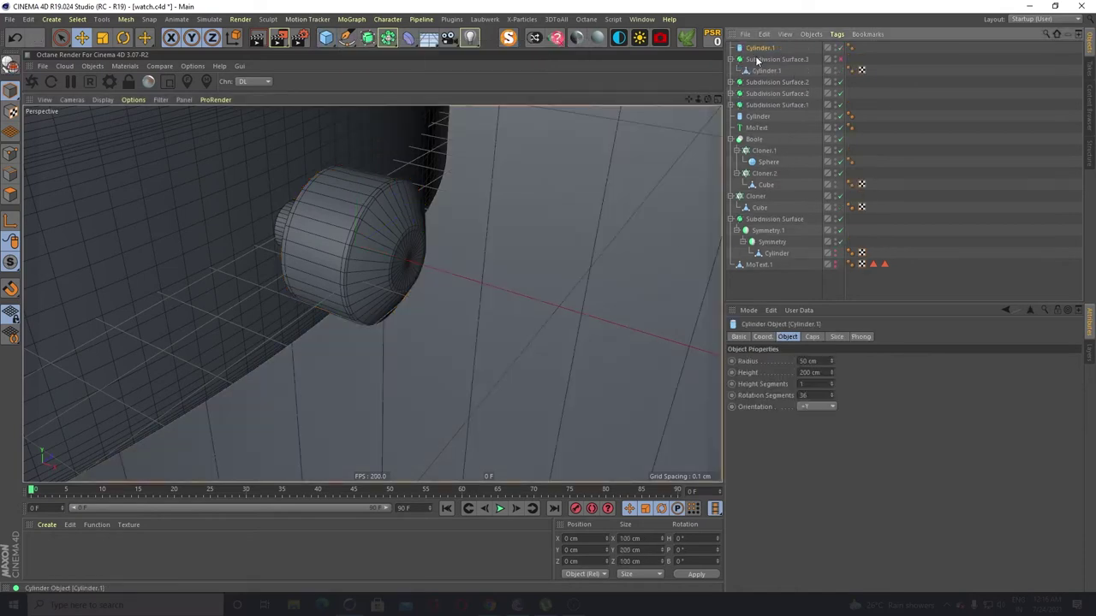
pyautogui.click(806, 361)
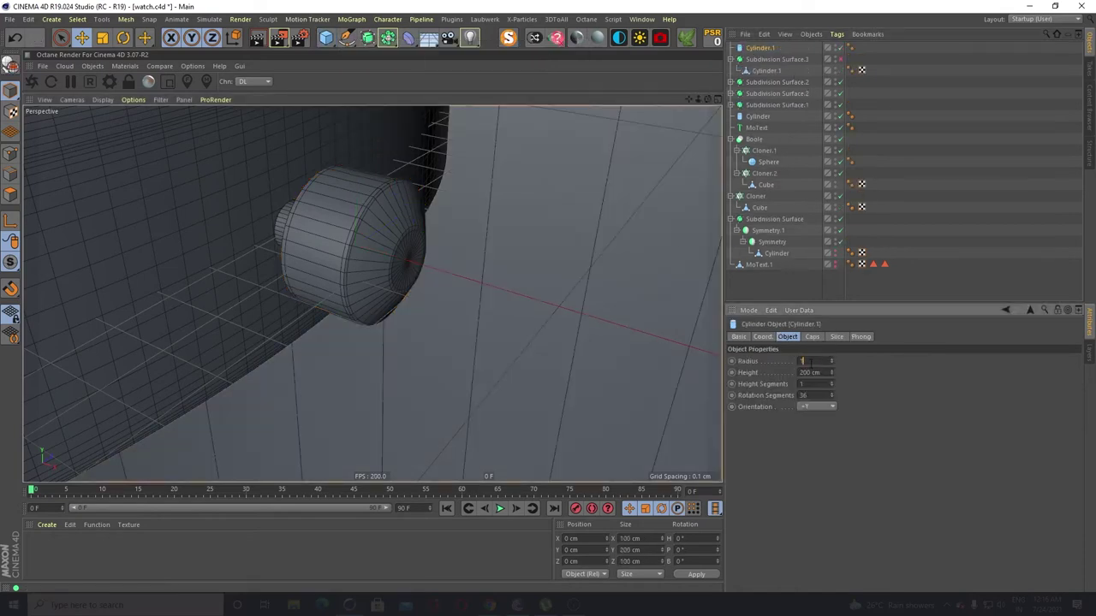
pyautogui.write('1')
pyautogui.press('Return')
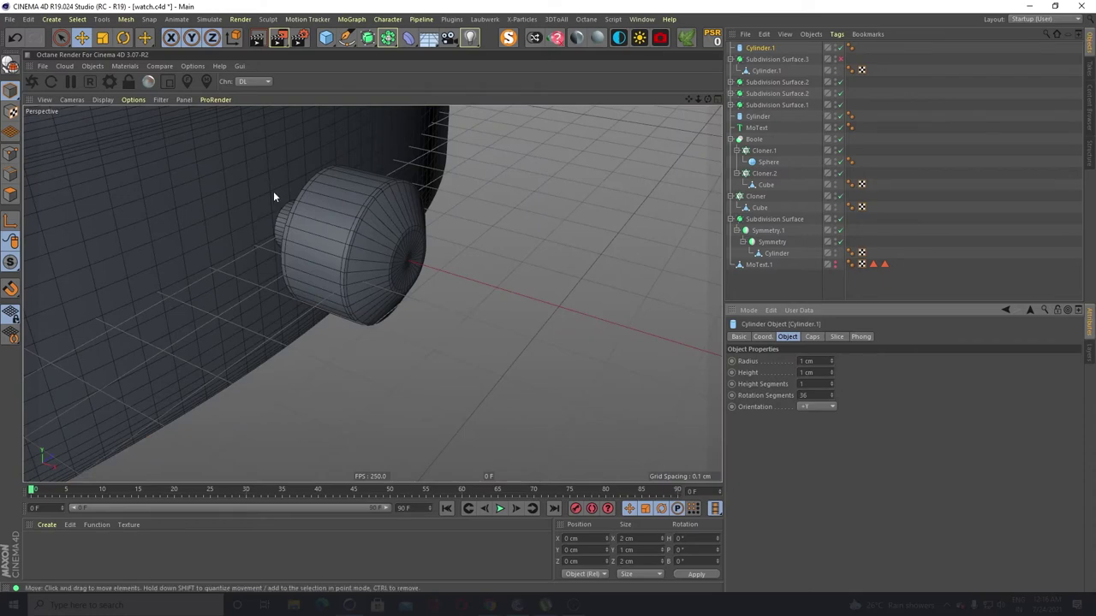
pyautogui.scroll(-5, 273, 191)
pyautogui.scroll(-5, 285, 187)
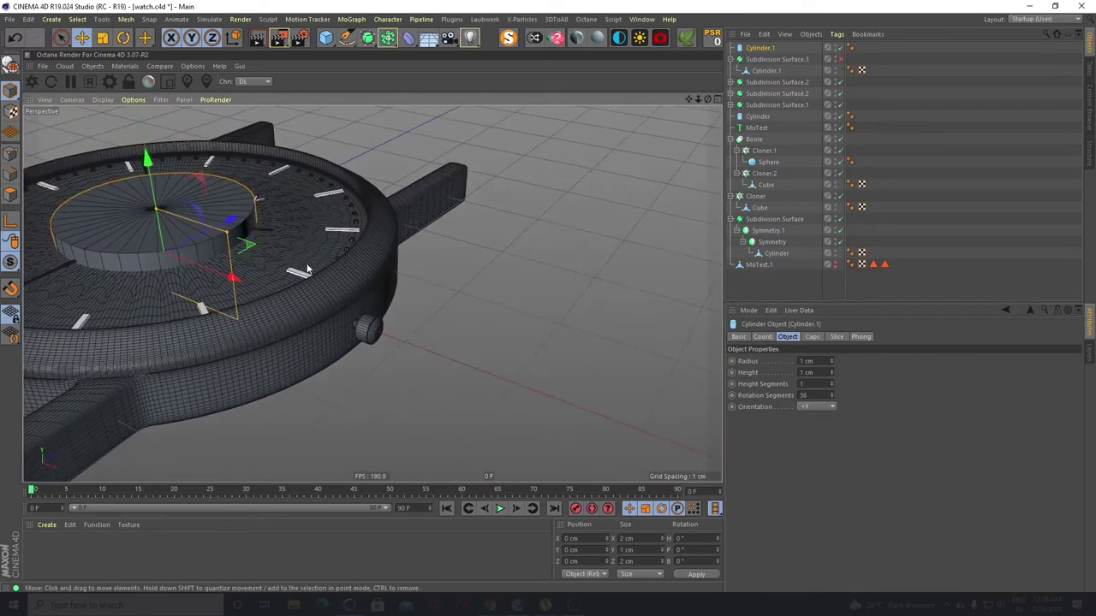
# Nest the new cylinder under a Connect object, set its Phong Mode to Average, and make the Connect object editable
pyautogui.click(387, 37)
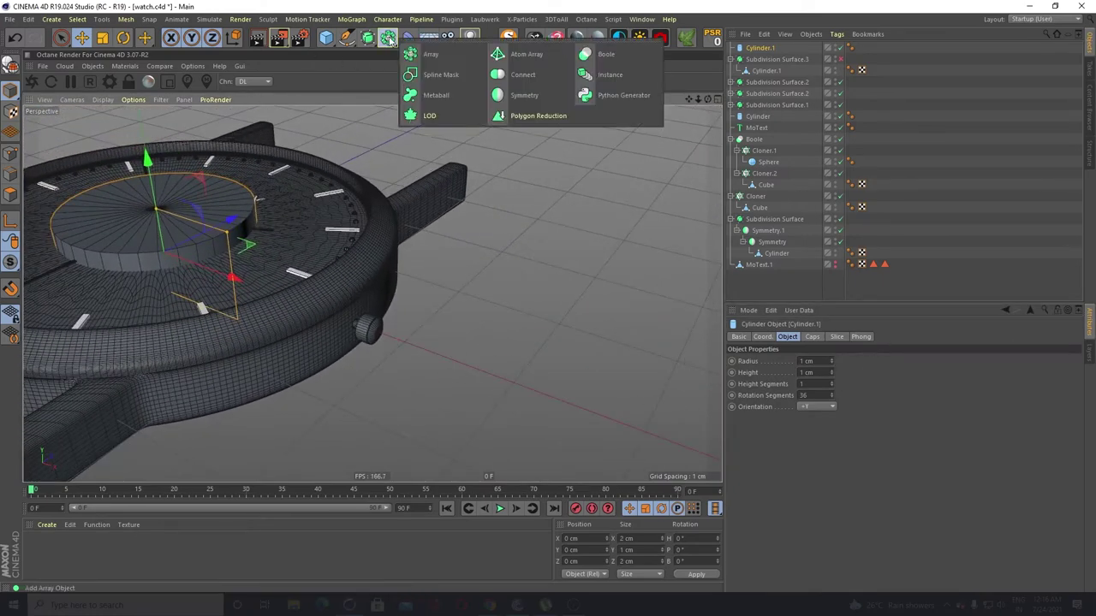
pyautogui.click(523, 74)
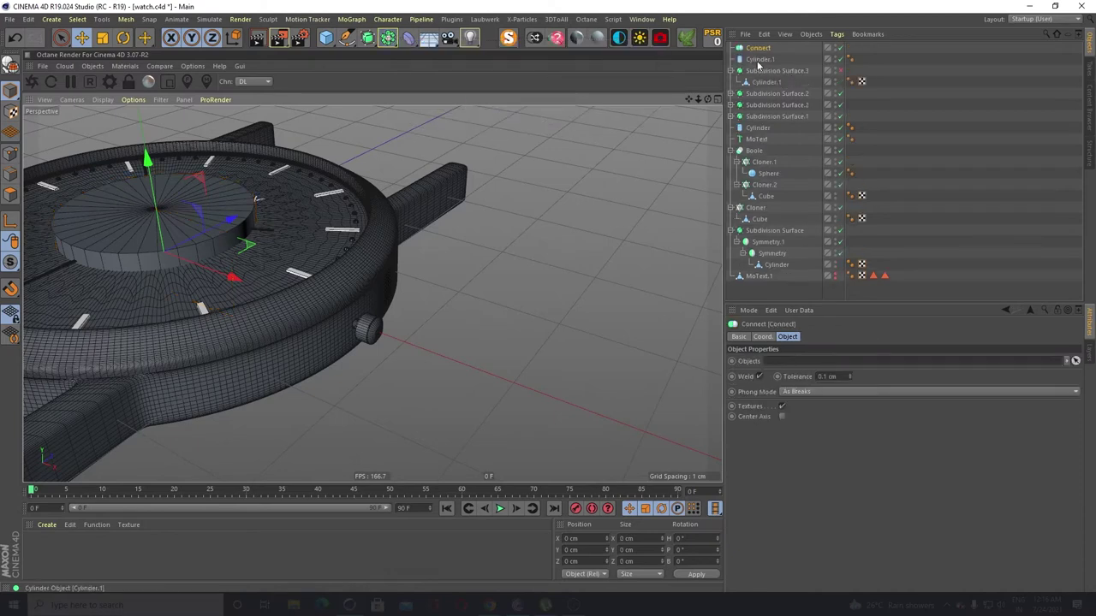
pyautogui.moveTo(764, 51); pyautogui.dragTo(760, 49)
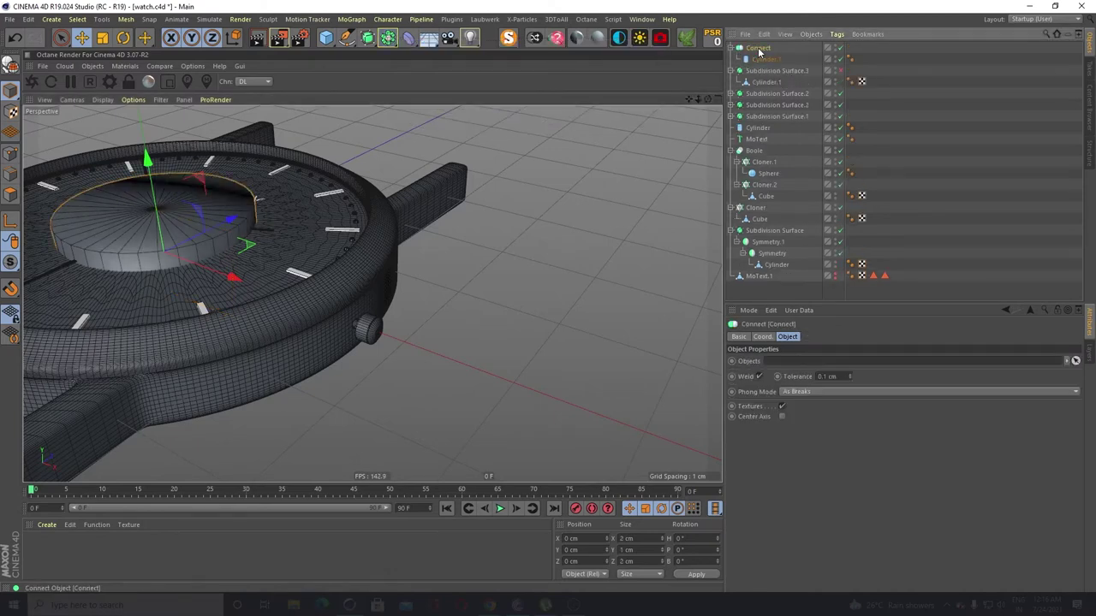
pyautogui.click(806, 392)
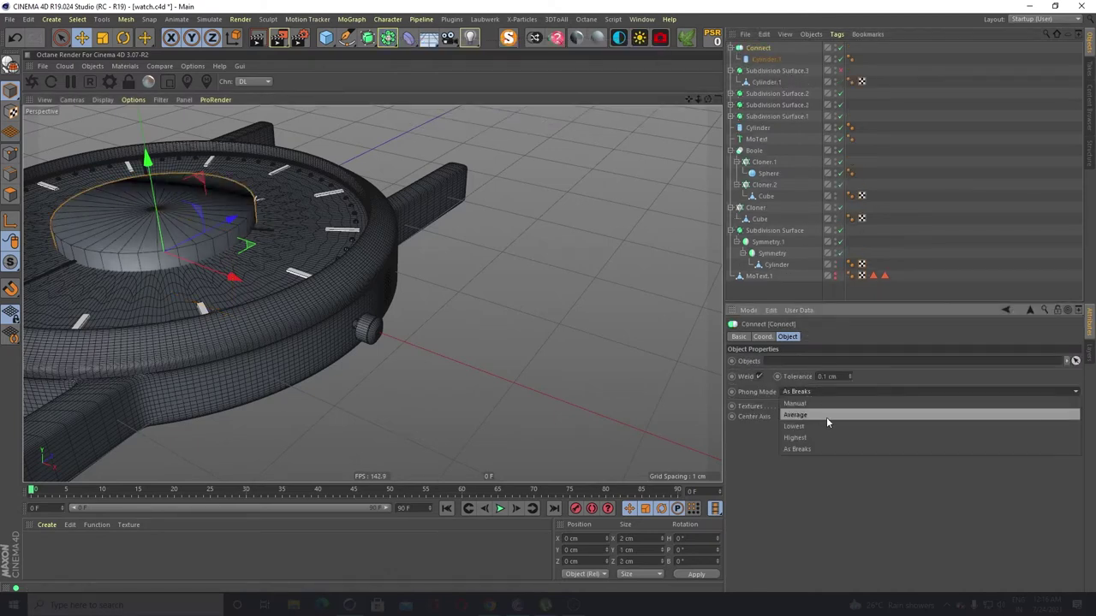
pyautogui.click(826, 414)
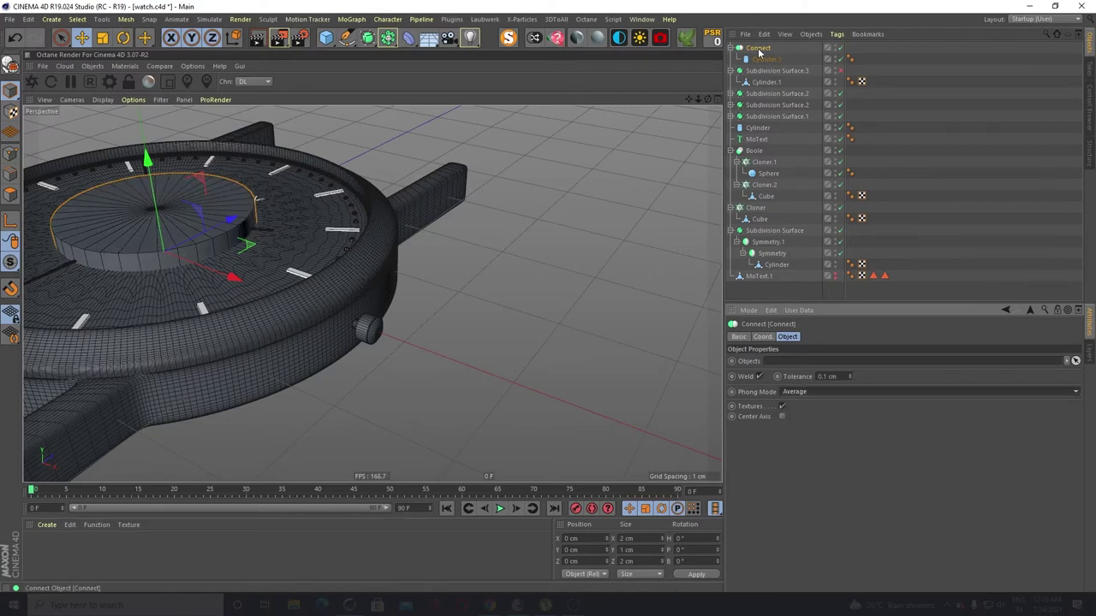
pyautogui.press('c')
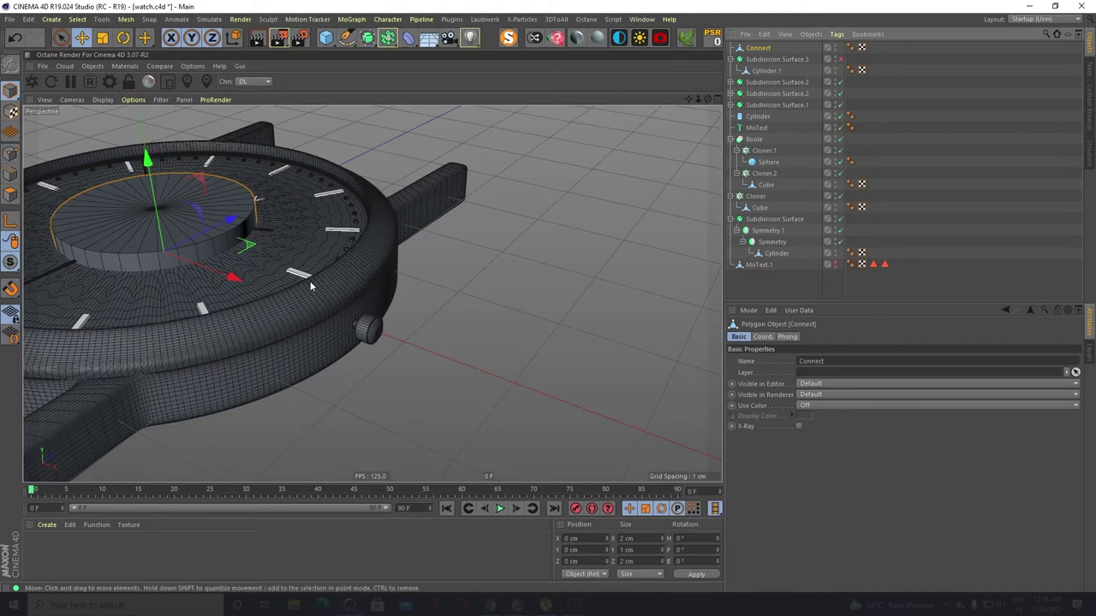
# Rotate the new Connect cylinder to a 90° bank and move it along X to about 2.96 cm, beside the watch case
pyautogui.press('r')
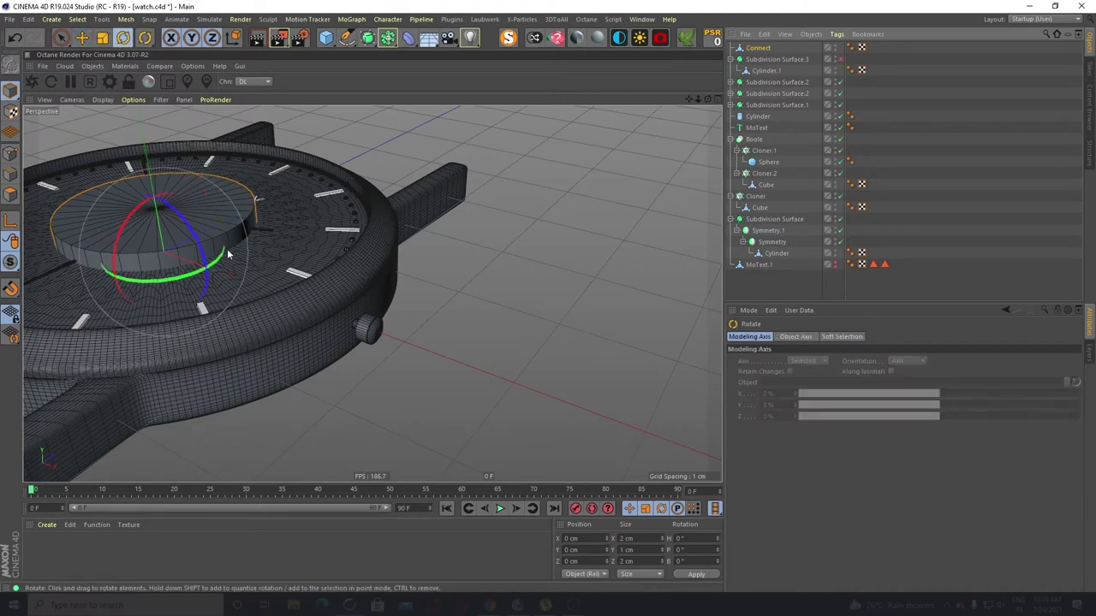
pyautogui.moveTo(181, 233); pyautogui.dragTo(252, 396)
pyautogui.click(81, 37)
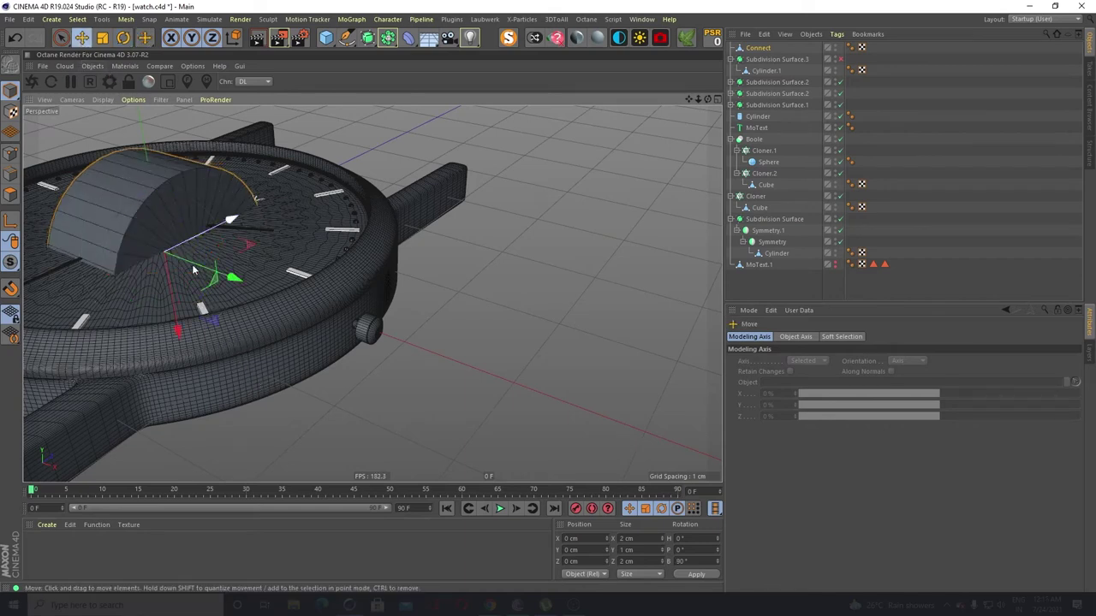
pyautogui.moveTo(237, 284); pyautogui.dragTo(497, 354)
# Scale the Connect cylinder uniformly to a diameter of about 0.311 cm and move it along X to about 2.601 cm, over the crown
pyautogui.press('t')
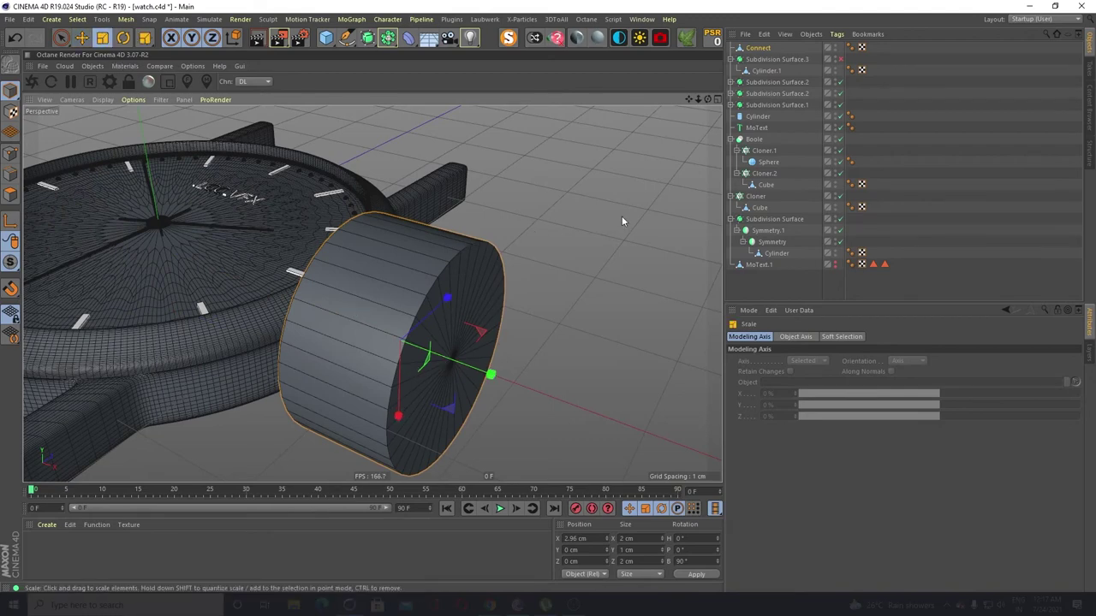
pyautogui.moveTo(622, 221); pyautogui.dragTo(403, 434)
pyautogui.scroll(3, 384, 321)
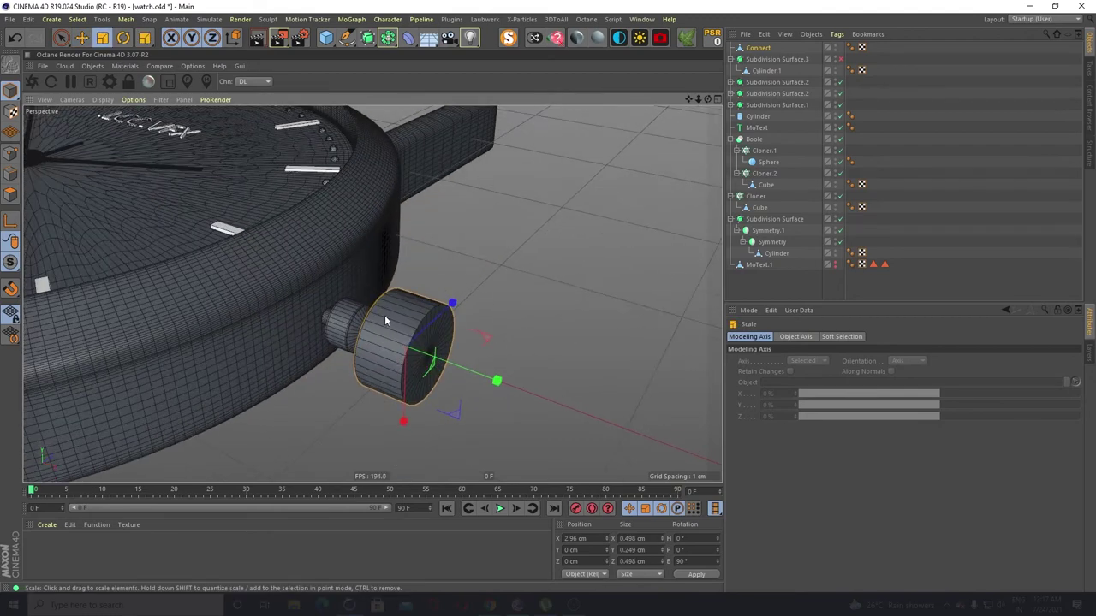
pyautogui.scroll(2, 385, 320)
pyautogui.moveTo(651, 322); pyautogui.dragTo(382, 383)
pyautogui.press('e')
pyautogui.scroll(2, 394, 402)
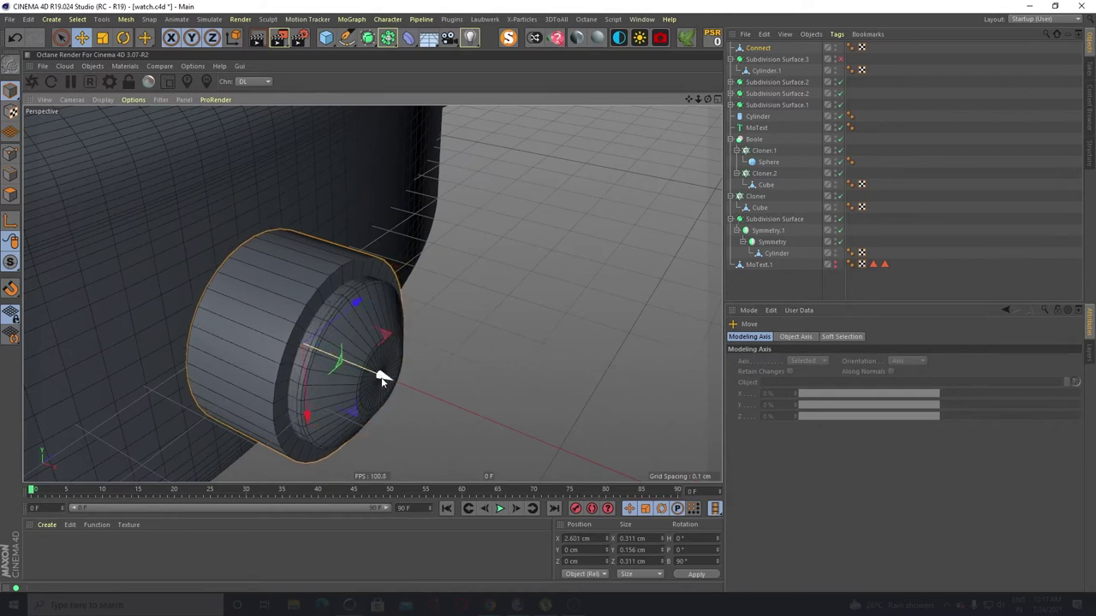
# Scale the Connect cylinder down to a diameter of about 0.259 cm and shift it outward along X to about 2.635 cm
pyautogui.click(102, 37)
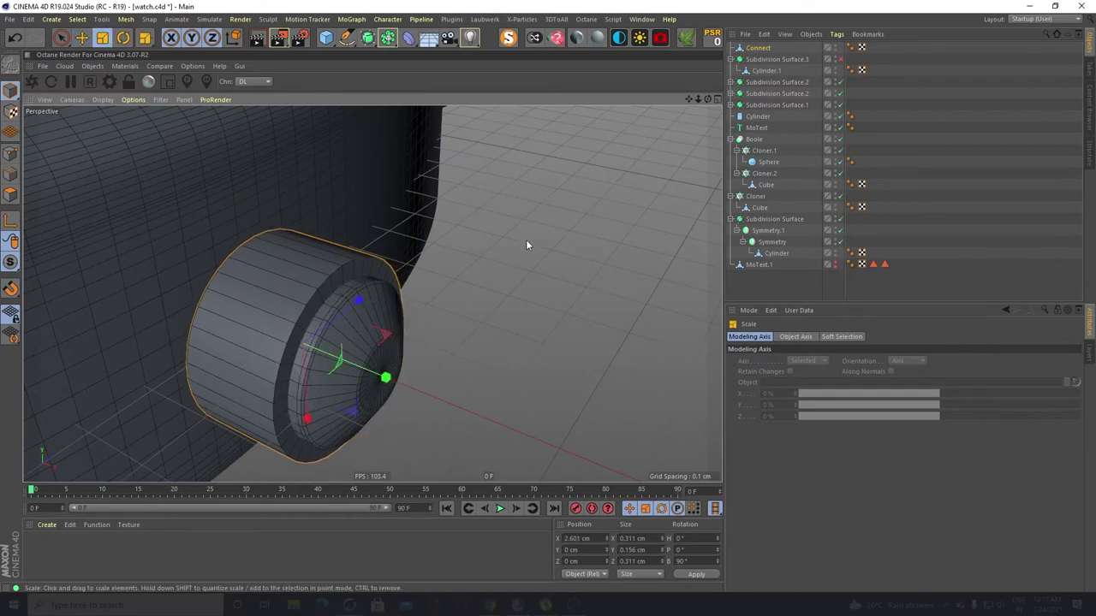
pyautogui.moveTo(526, 240); pyautogui.dragTo(495, 302)
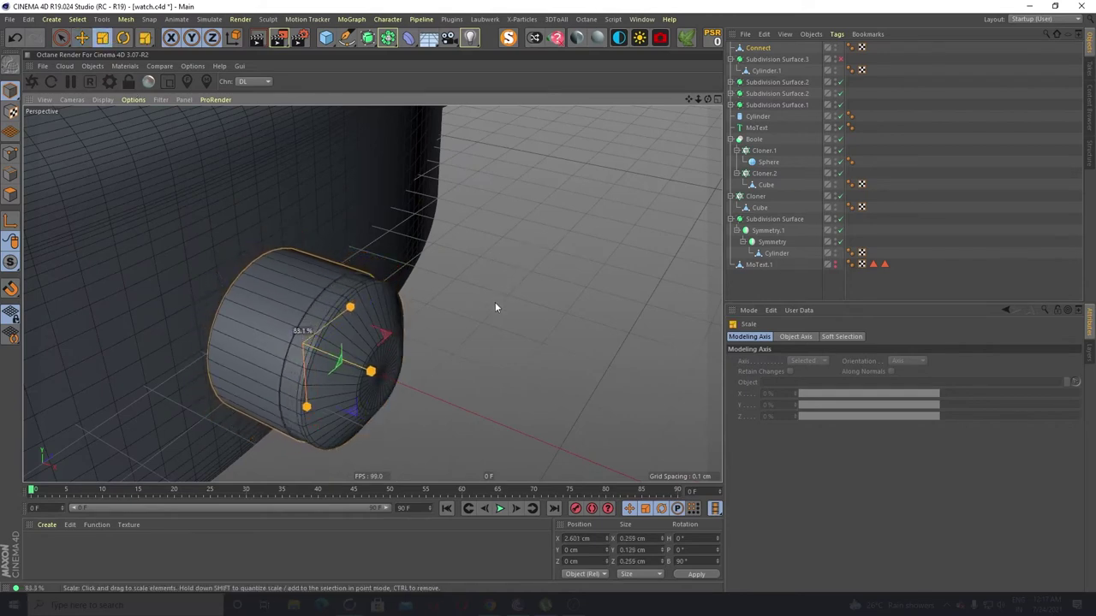
pyautogui.press('e')
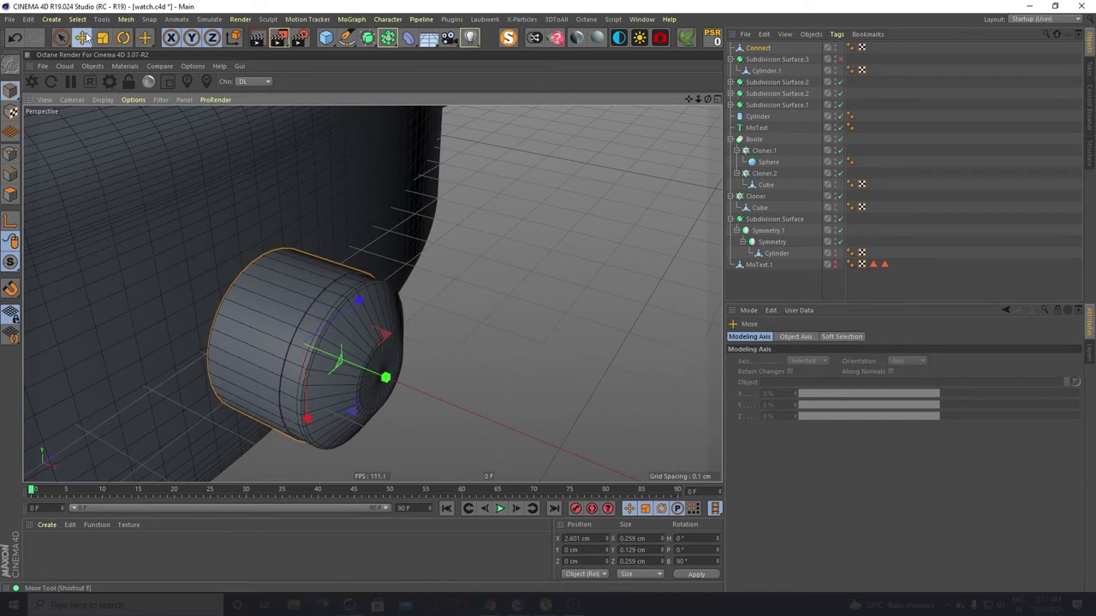
pyautogui.moveTo(384, 380)
pyautogui.mouseDown()
pyautogui.moveTo(435, 391)
pyautogui.moveTo(387, 378)
pyautogui.moveTo(400, 382)
pyautogui.mouseUp()
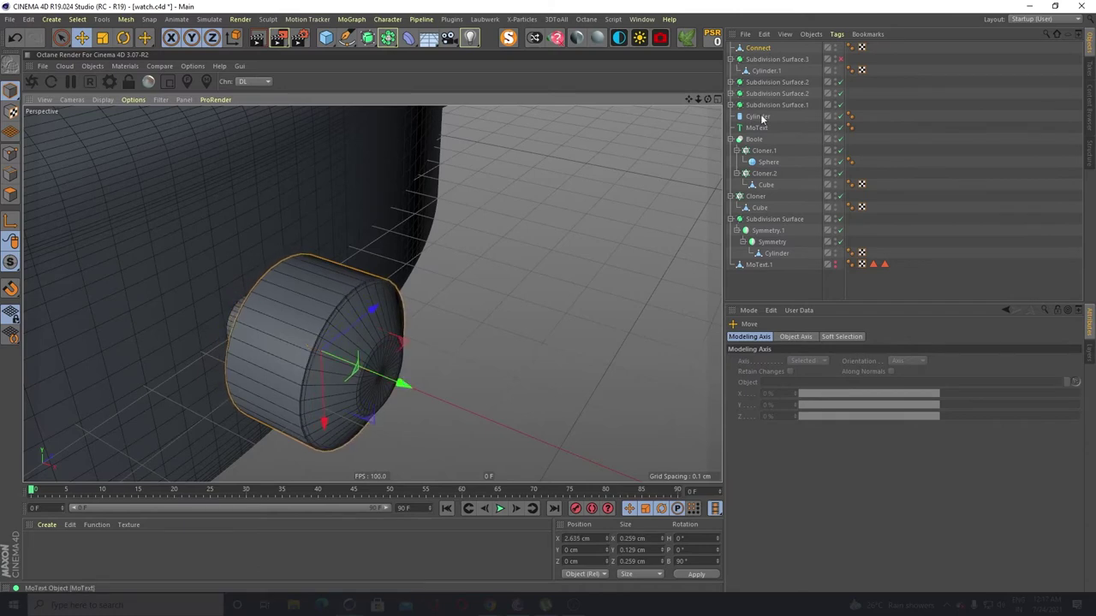
# Hide the old crown object Cylinder.1 under Subdivision Surface.3
pyautogui.click(733, 60)
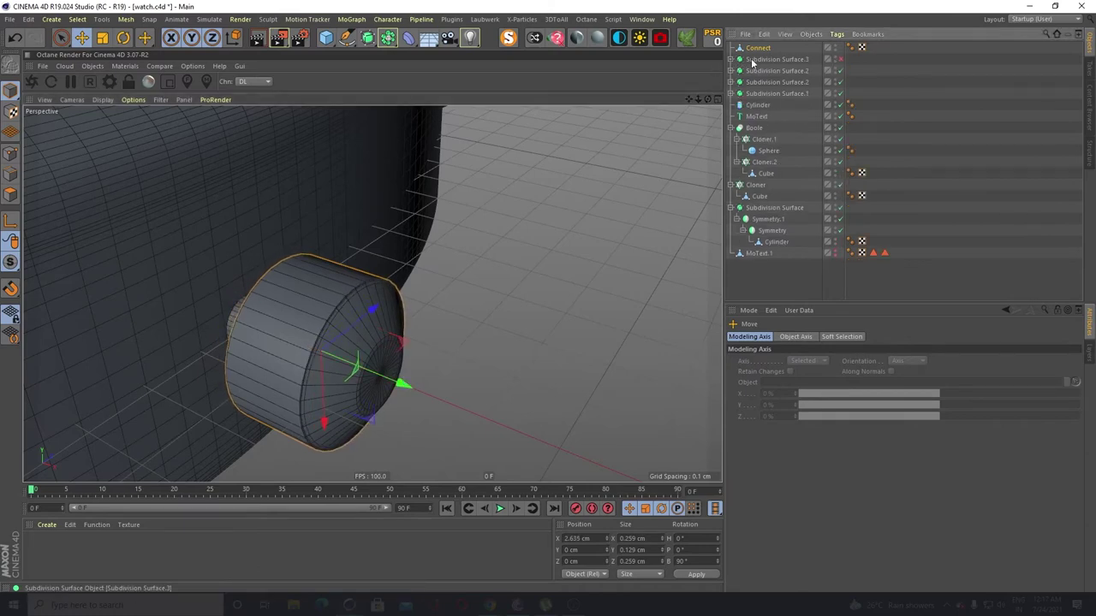
pyautogui.click(734, 60)
pyautogui.doubleClick(835, 69)
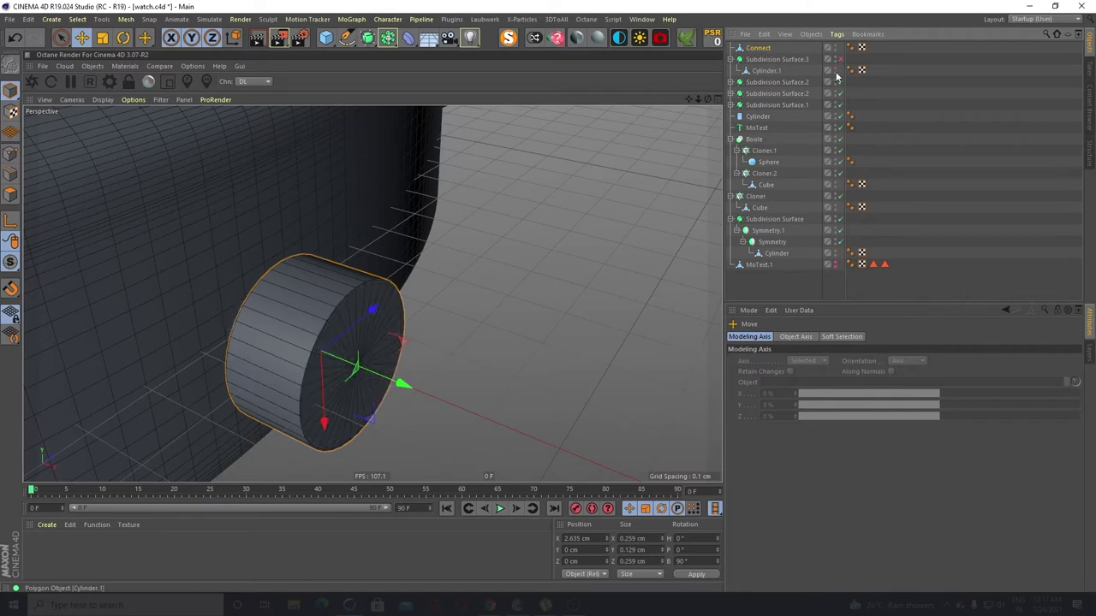
# Select all polygons of the Connect cylinder's outer end cap
pyautogui.click(769, 49)
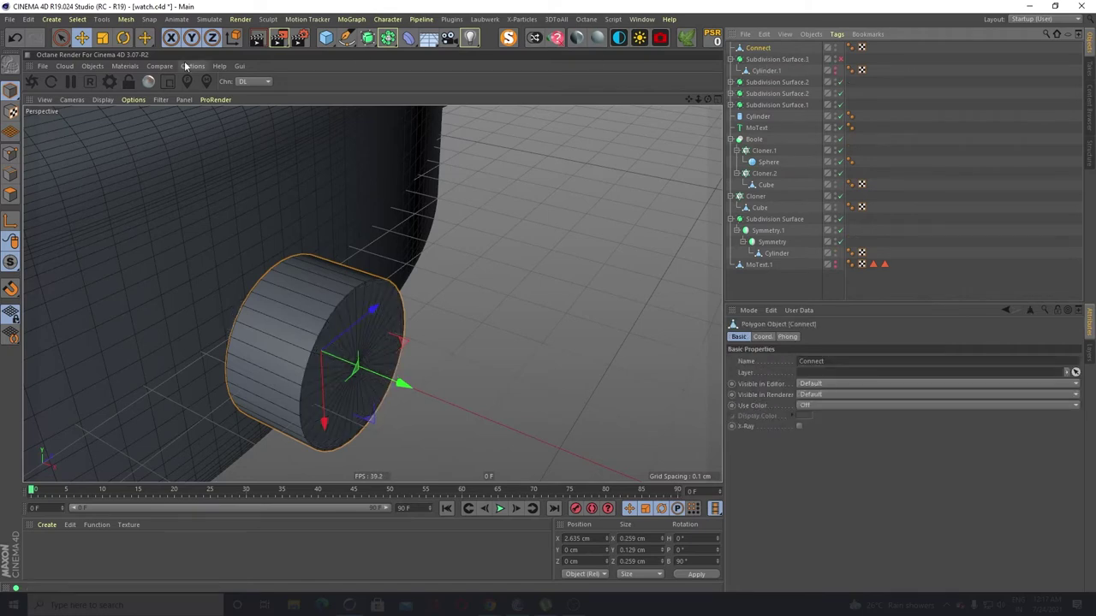
pyautogui.click(10, 195)
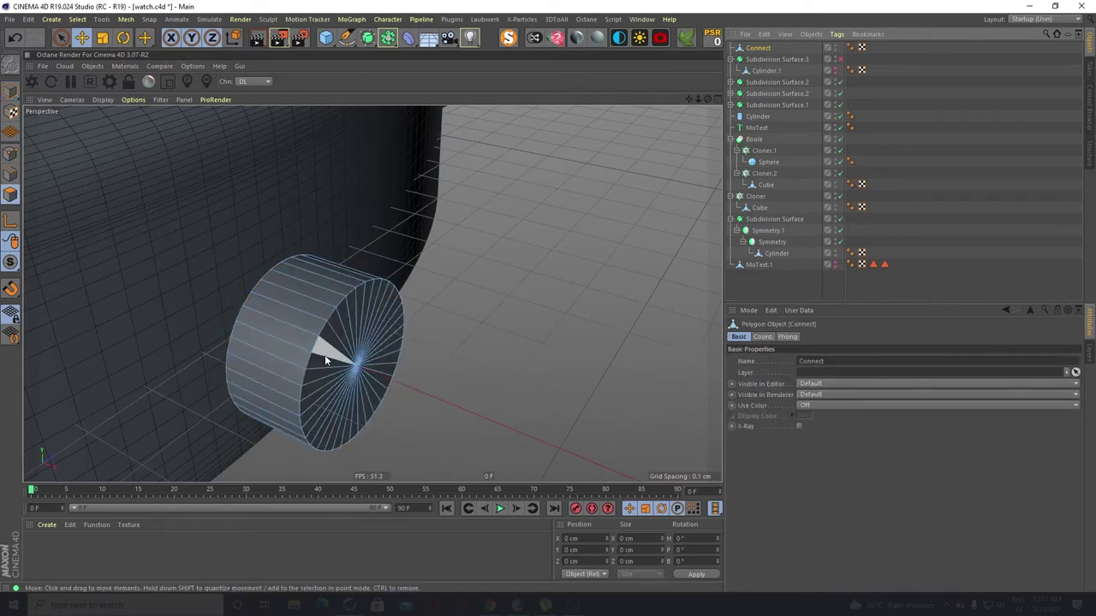
pyautogui.press('9')
pyautogui.click(358, 368)
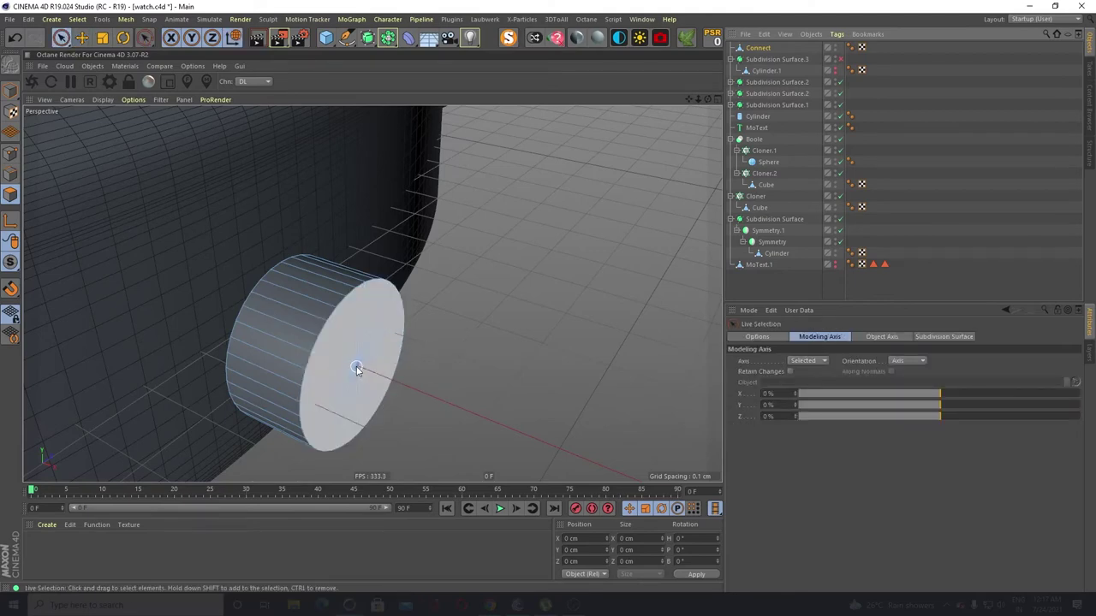
pyautogui.click(358, 368)
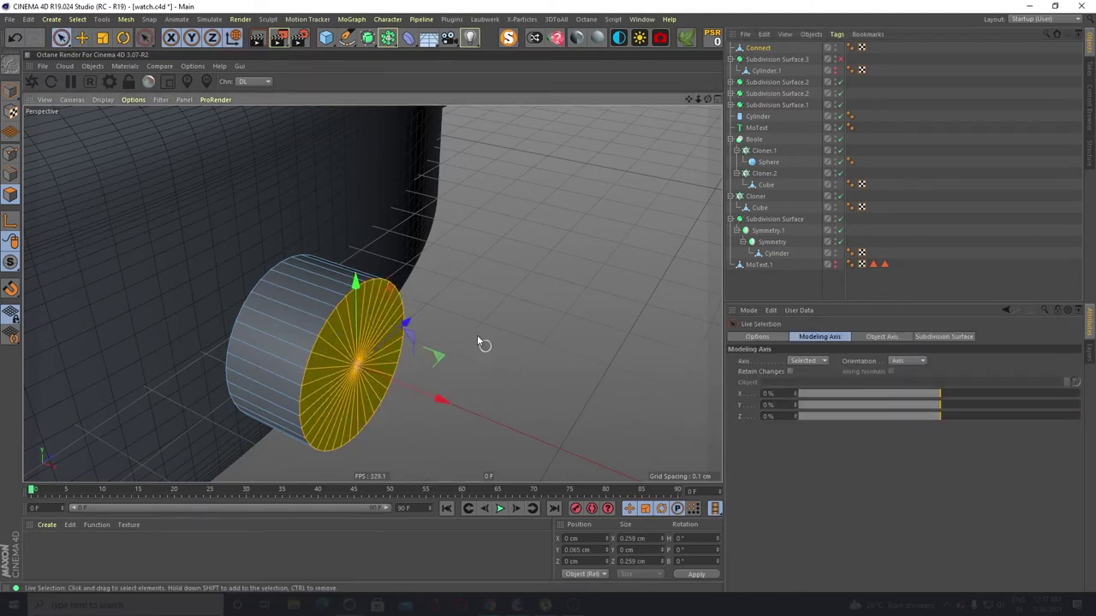
# Extrude the outer end cap by about 0.03 cm and scale the extruded face down to a diameter of about 0.113 cm
pyautogui.moveTo(510, 347)
pyautogui.keyDown('alt'); pyautogui.mouseDown()
pyautogui.moveTo(523, 308)
pyautogui.moveTo(395, 328)
pyautogui.moveTo(477, 352)
pyautogui.moveTo(510, 347)
pyautogui.mouseUp(); pyautogui.keyUp('alt')
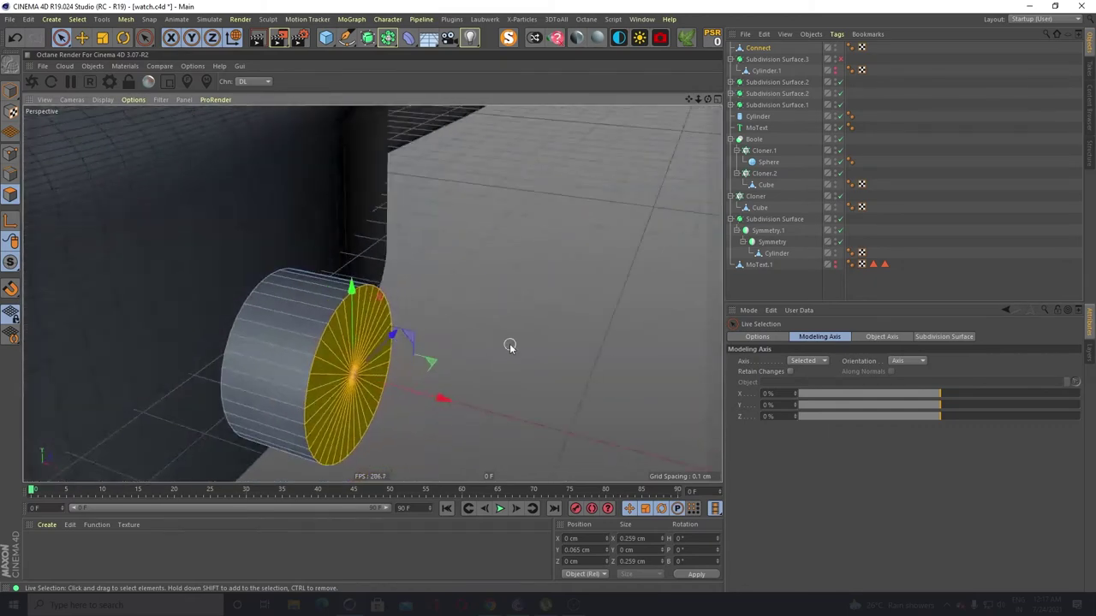
pyautogui.rightClick(399, 423)
pyautogui.click(400, 426)
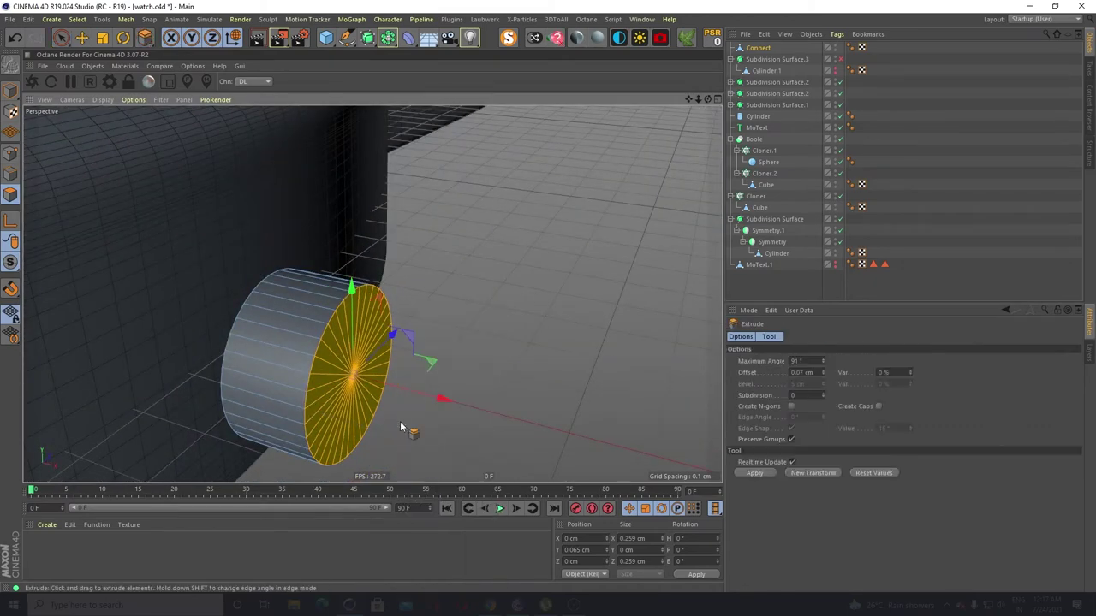
pyautogui.moveTo(409, 430); pyautogui.dragTo(467, 406)
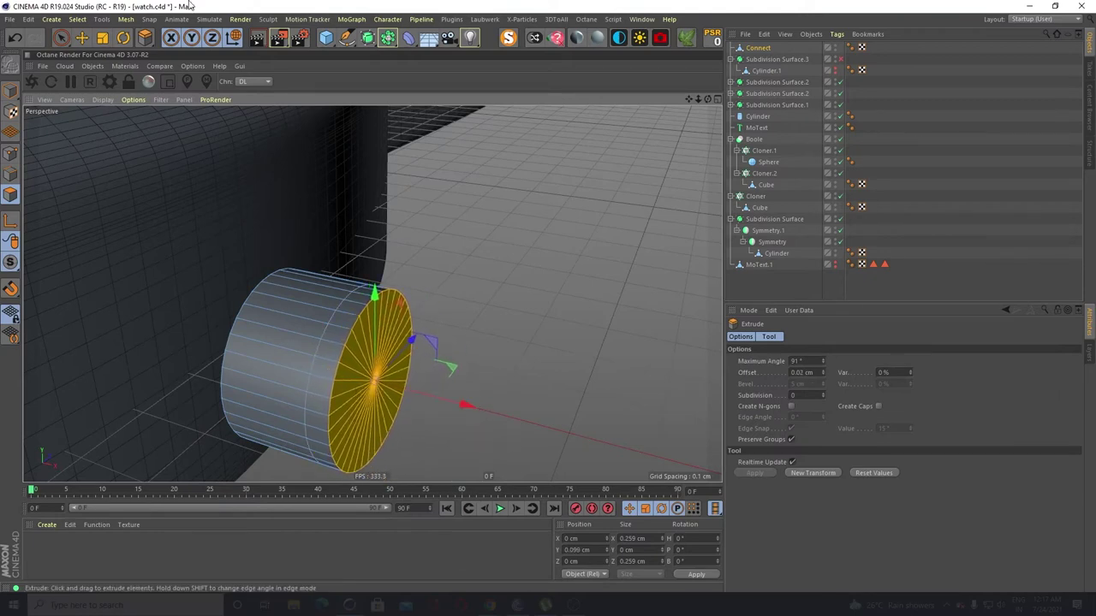
pyautogui.press('t')
pyautogui.moveTo(558, 342); pyautogui.dragTo(414, 488)
pyautogui.keyDown('alt'); pyautogui.moveTo(618, 320); pyautogui.dragTo(560, 342); pyautogui.keyUp('alt')
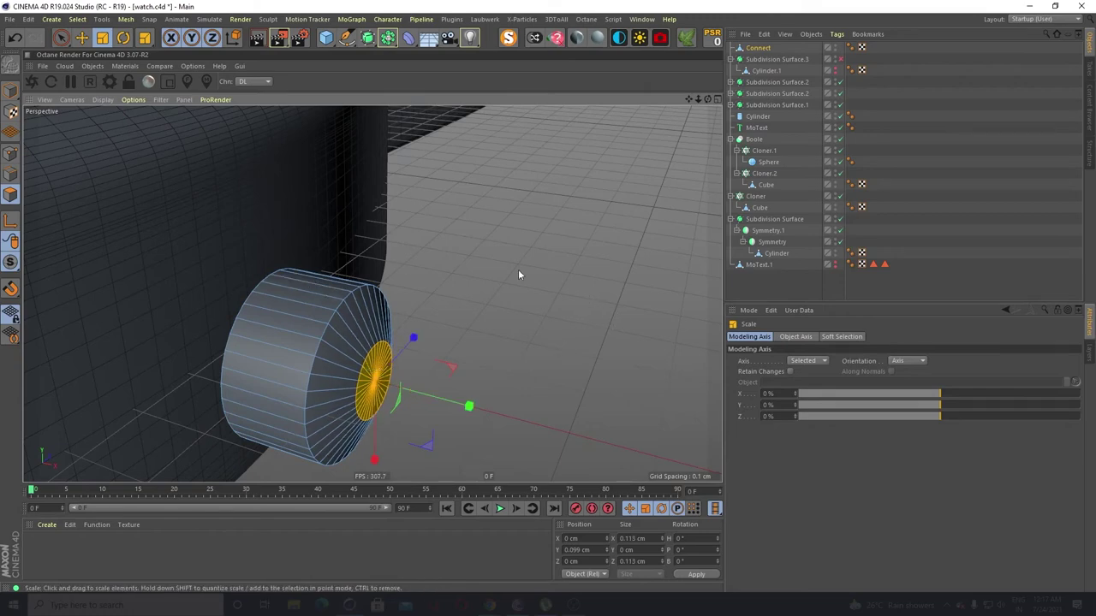
# Select all polygons of the cylinder's inner end cap, on the side facing the watch case
pyautogui.keyDown('alt'); pyautogui.moveTo(519, 274); pyautogui.dragTo(570, 247); pyautogui.keyUp('alt')
pyautogui.click(61, 37)
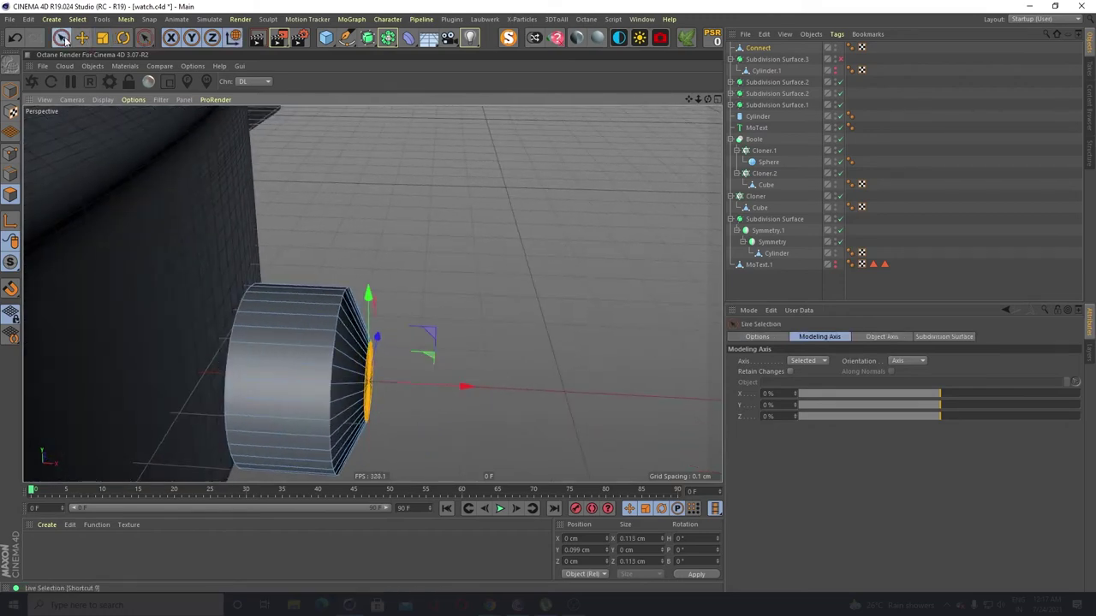
pyautogui.keyDown('alt'); pyautogui.moveTo(440, 327); pyautogui.dragTo(488, 304); pyautogui.keyUp('alt')
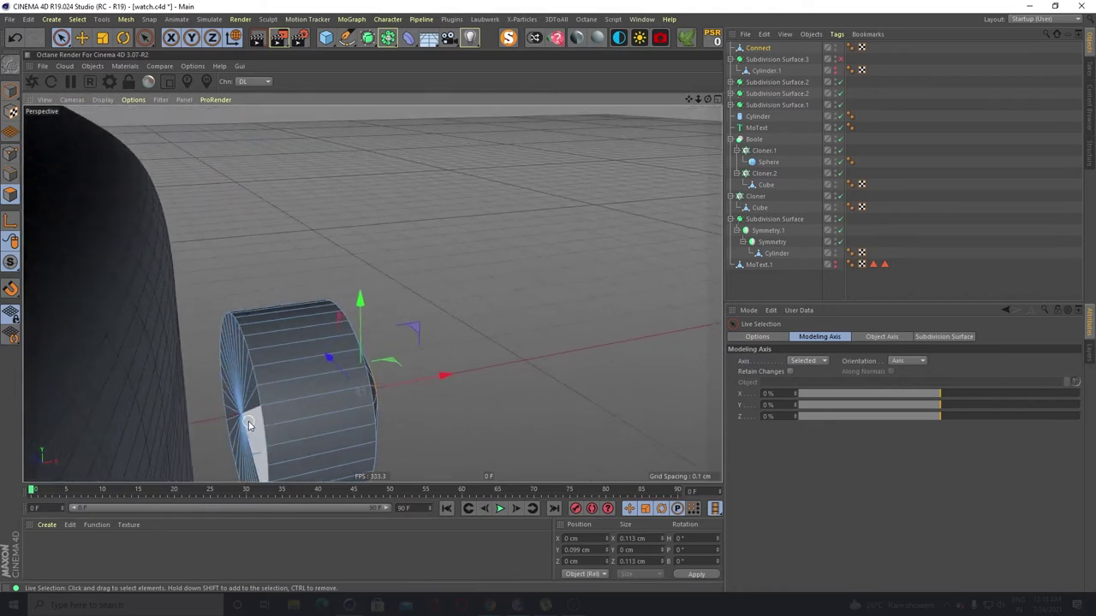
pyautogui.moveTo(249, 426)
pyautogui.mouseDown()
pyautogui.moveTo(224, 423)
pyautogui.moveTo(246, 463)
pyautogui.moveTo(264, 438)
pyautogui.moveTo(249, 465)
pyautogui.mouseUp()
pyautogui.moveTo(303, 359)
pyautogui.keyDown('ctrl'); pyautogui.mouseDown()
pyautogui.moveTo(308, 450)
pyautogui.moveTo(377, 377)
pyautogui.moveTo(80, 318)
pyautogui.moveTo(409, 413)
pyautogui.moveTo(320, 419)
pyautogui.moveTo(282, 367)
pyautogui.mouseUp(); pyautogui.keyUp('ctrl')
pyautogui.scroll(-2, 296, 366)
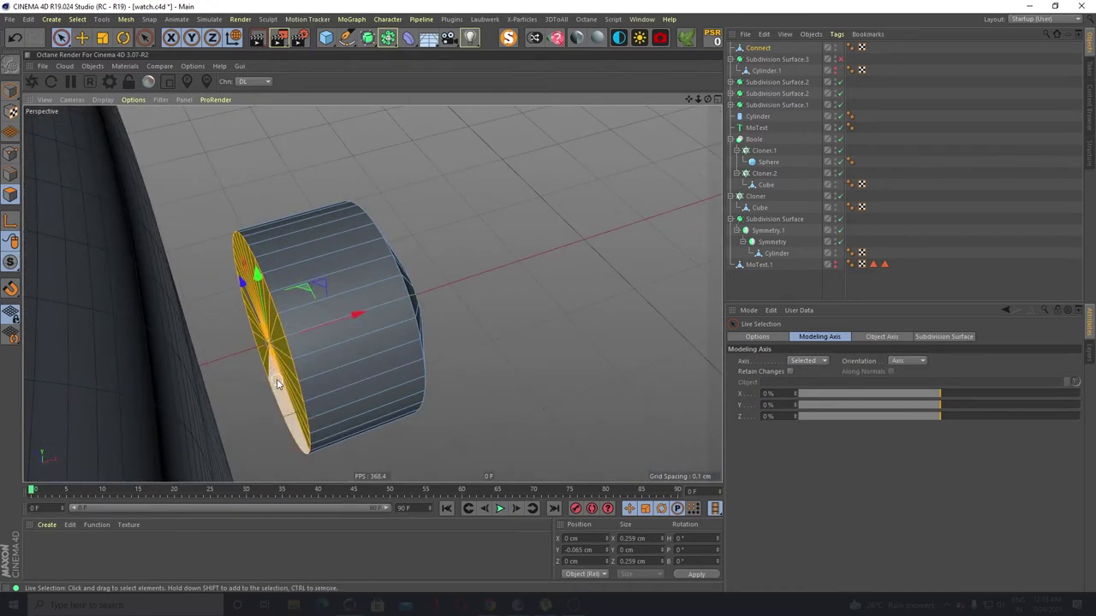
# Inset the inner end cap by 0.08 cm with Extrude Inner
pyautogui.press('i')
pyautogui.moveTo(548, 378); pyautogui.dragTo(501, 369)
pyautogui.moveTo(317, 415)
pyautogui.keyDown('alt'); pyautogui.mouseDown()
pyautogui.moveTo(358, 402)
pyautogui.moveTo(329, 405)
pyautogui.mouseUp(); pyautogui.keyUp('alt')
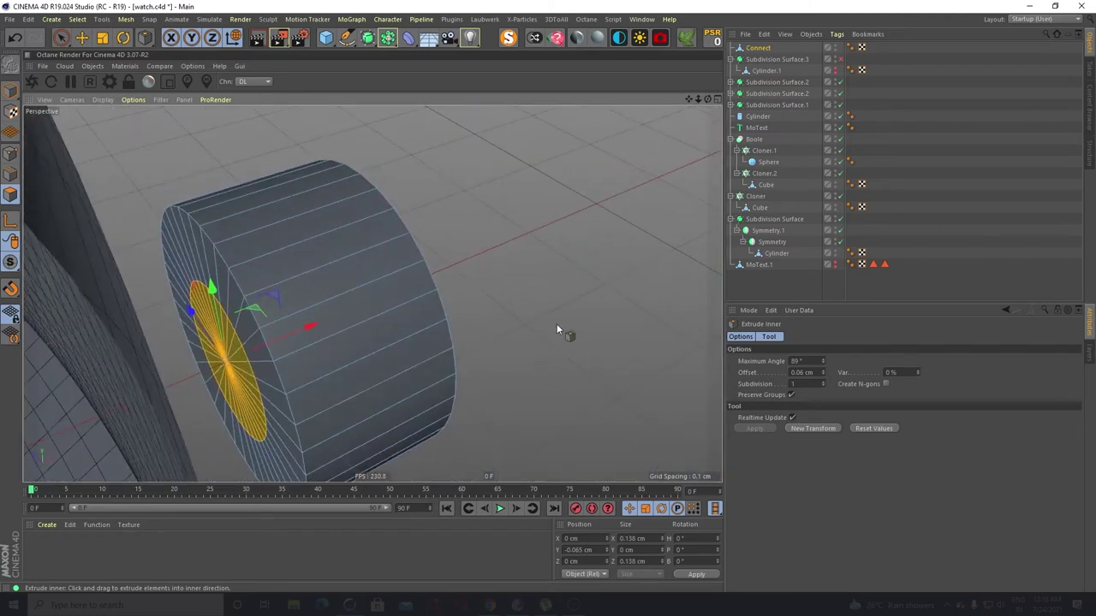
pyautogui.hotkey('ctrl', 'z')
pyautogui.moveTo(558, 325); pyautogui.dragTo(597, 325)
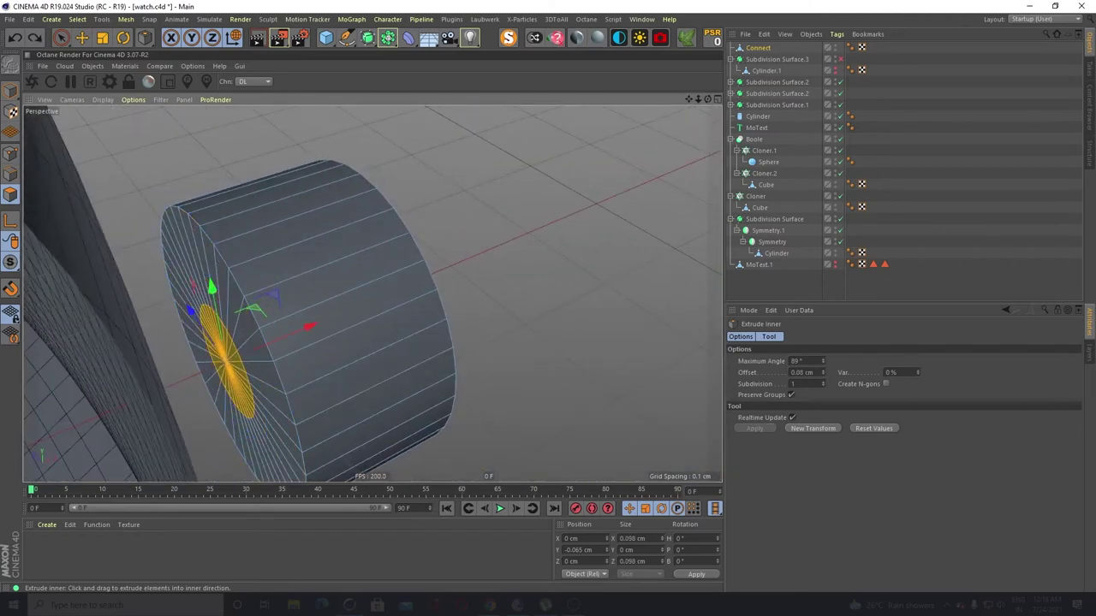
# Extrude the inset face by 0.05 cm toward the case and move it farther inward to about -0.174 cm to form the crown stem
pyautogui.rightClick(552, 322)
pyautogui.press('d')
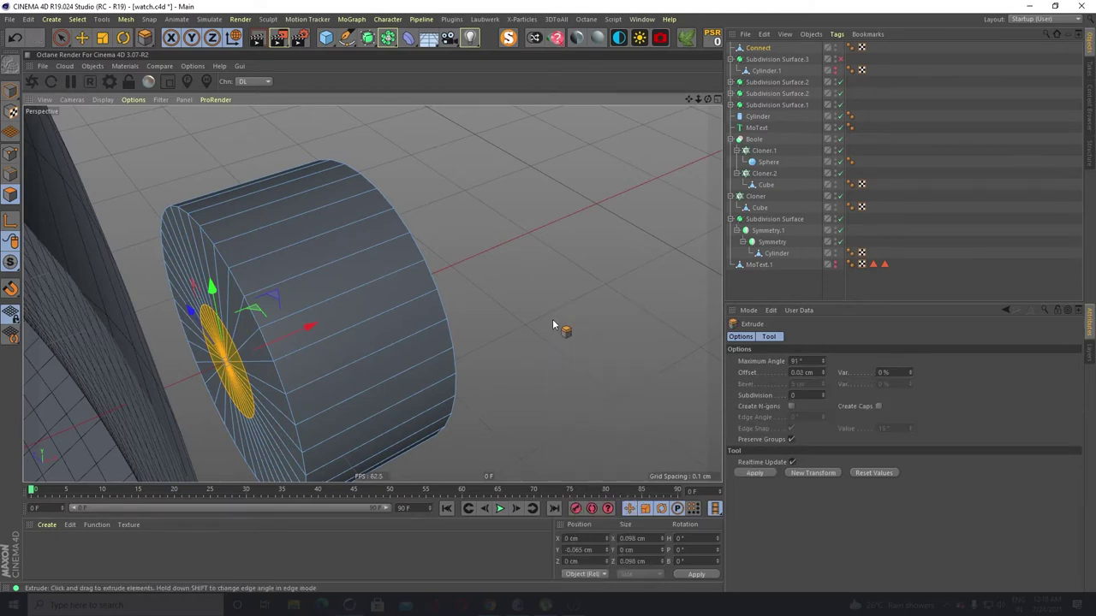
pyautogui.moveTo(552, 325)
pyautogui.mouseDown()
pyautogui.moveTo(599, 325)
pyautogui.moveTo(569, 325)
pyautogui.mouseUp()
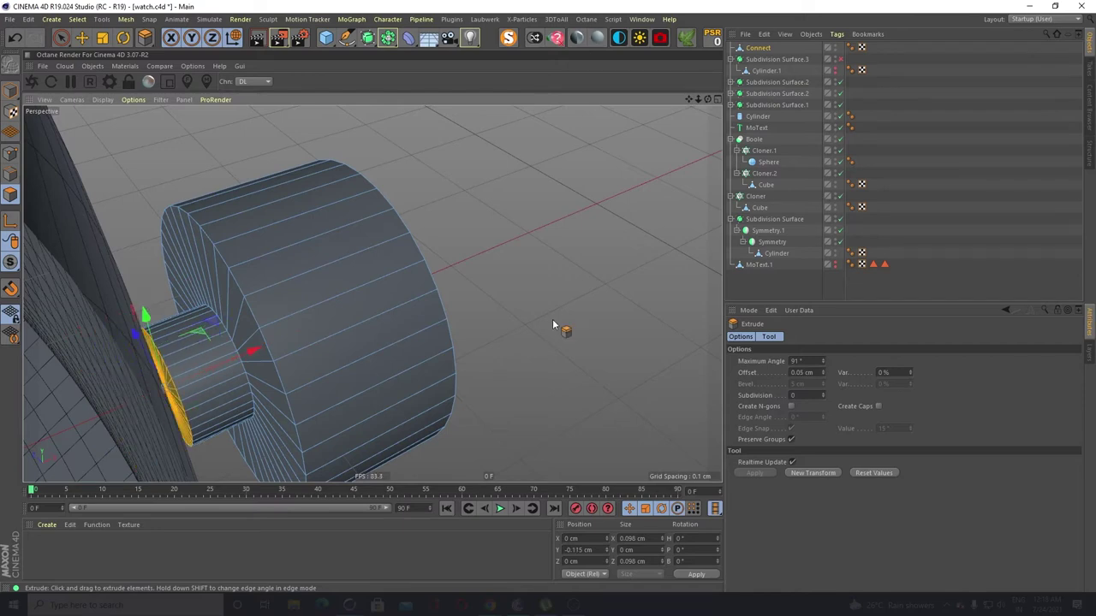
pyautogui.moveTo(255, 351); pyautogui.dragTo(220, 374)
pyautogui.scroll(-4, 195, 318)
pyautogui.moveTo(285, 316); pyautogui.dragTo(261, 321)
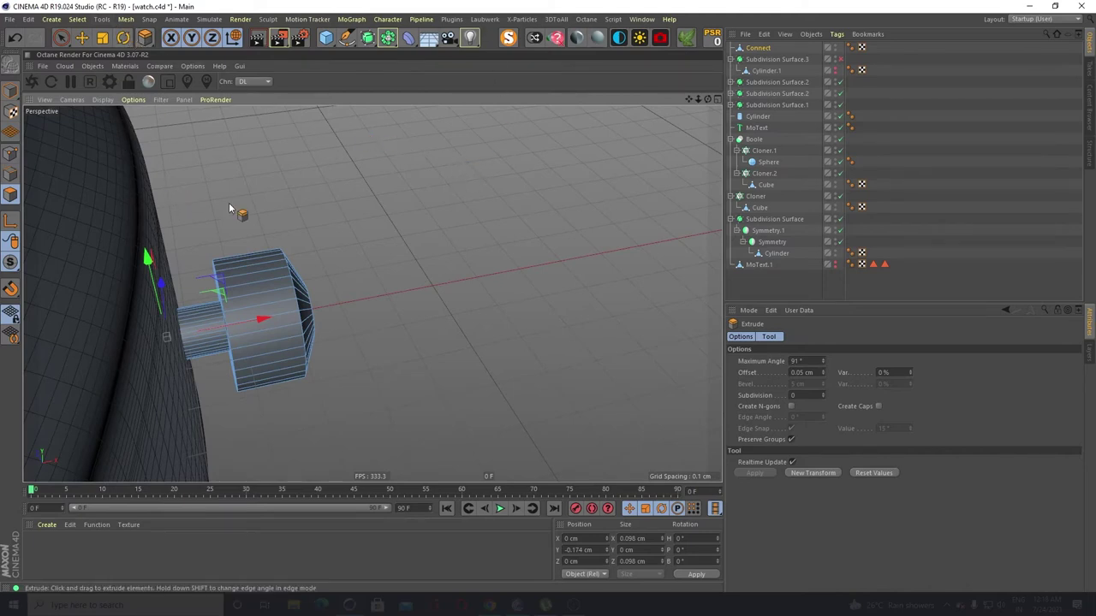
# Switch to the object coordinate system and activate the Move tool for the selected stem end face
pyautogui.click(243, 39)
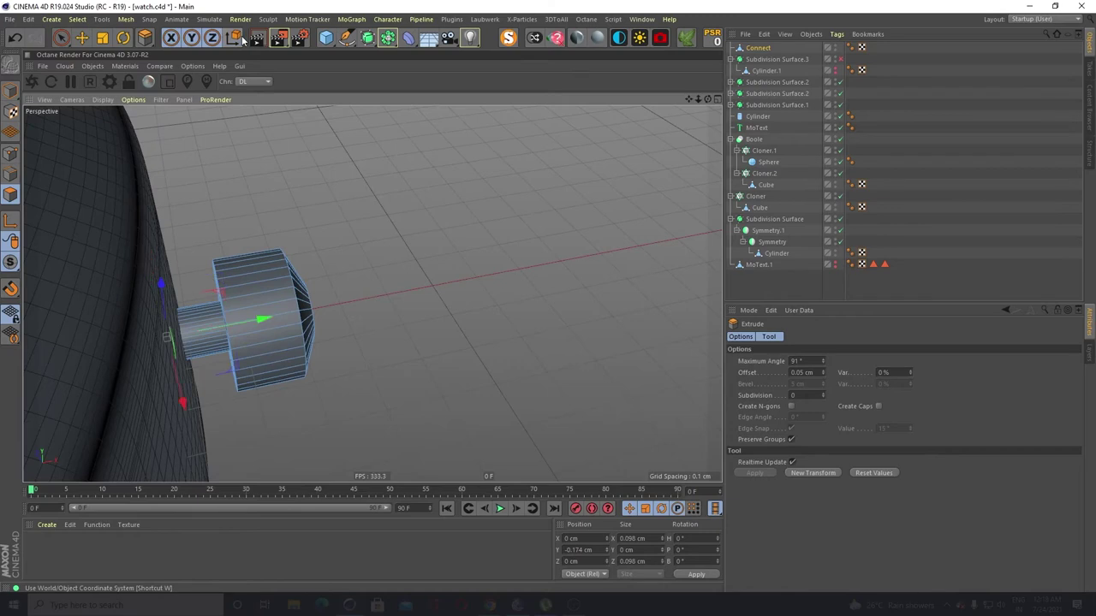
pyautogui.scroll(3, 261, 318)
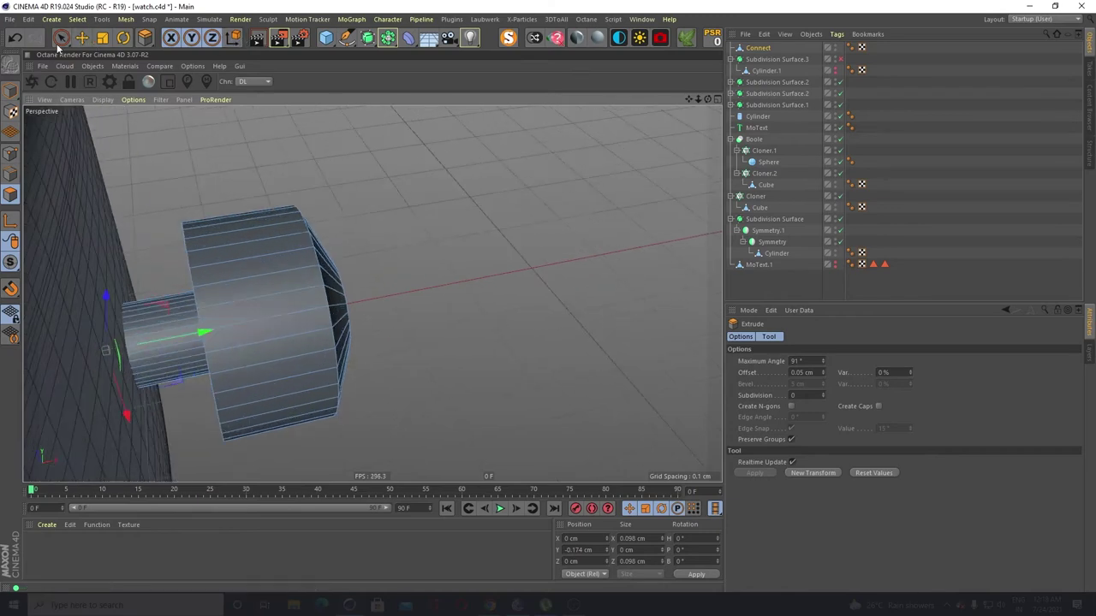
pyautogui.click(82, 38)
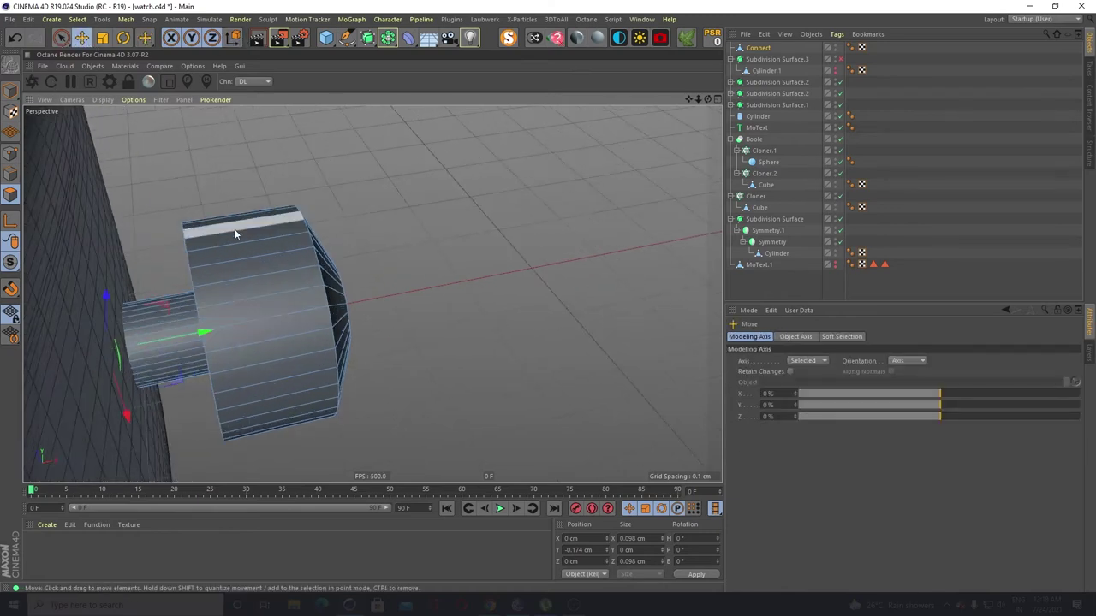
# Add a loop cut around the small outer face of the crown at an offset of about 18.841%
pyautogui.keyDown('alt'); pyautogui.moveTo(325, 365); pyautogui.dragTo(235, 363); pyautogui.keyUp('alt')
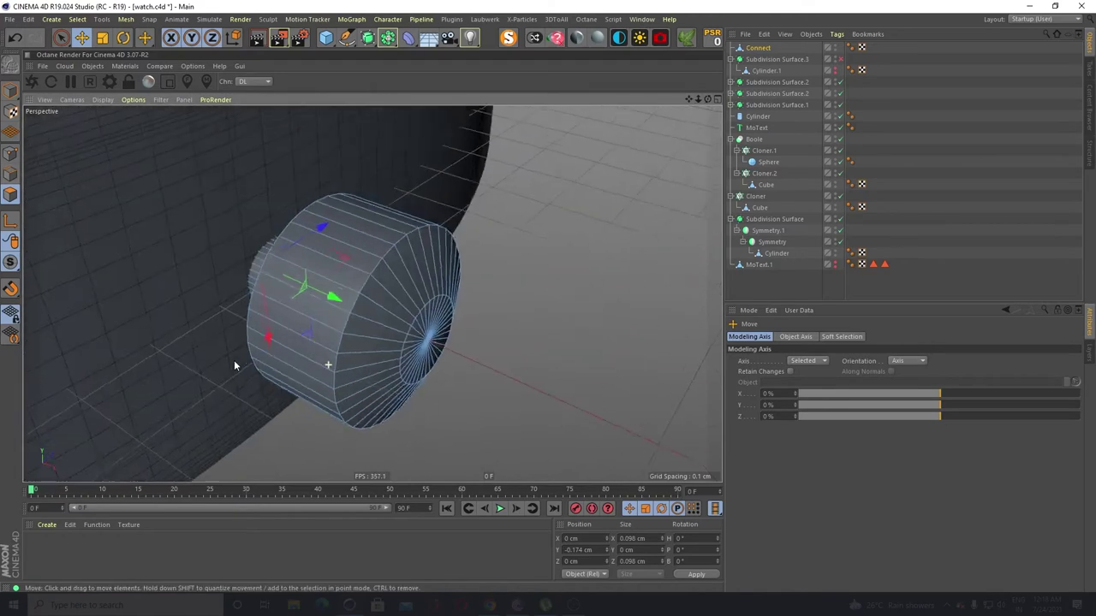
pyautogui.scroll(4, 365, 342)
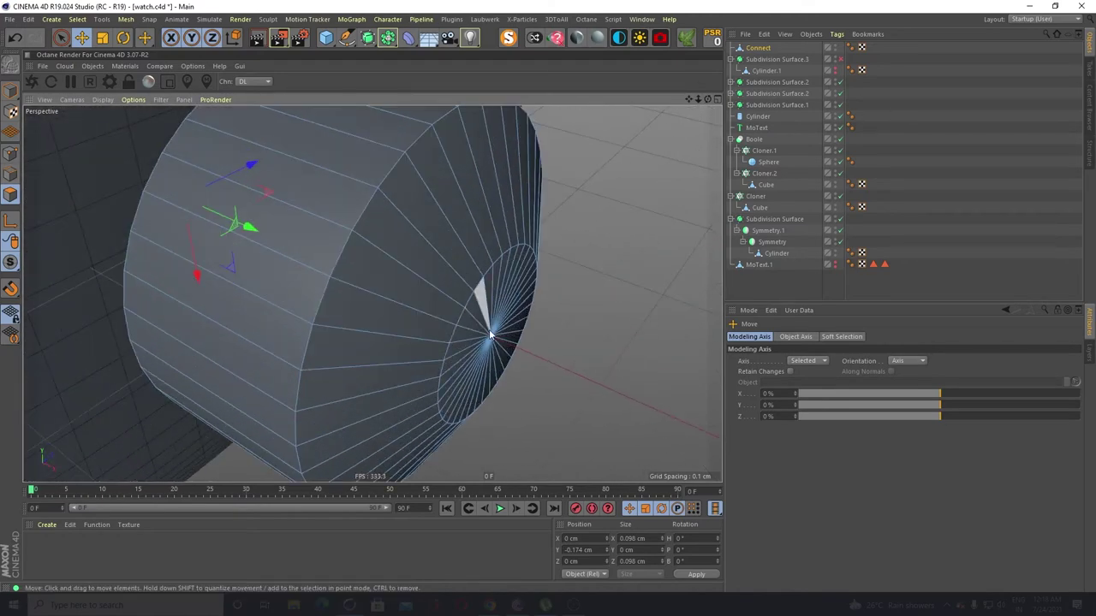
pyautogui.press('m')
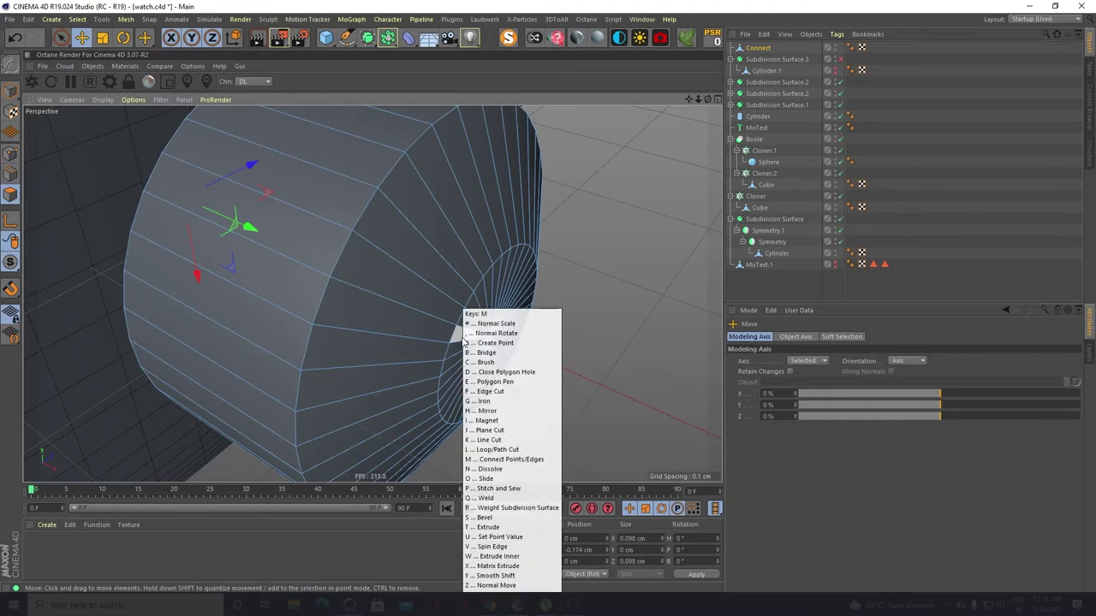
pyautogui.press('l')
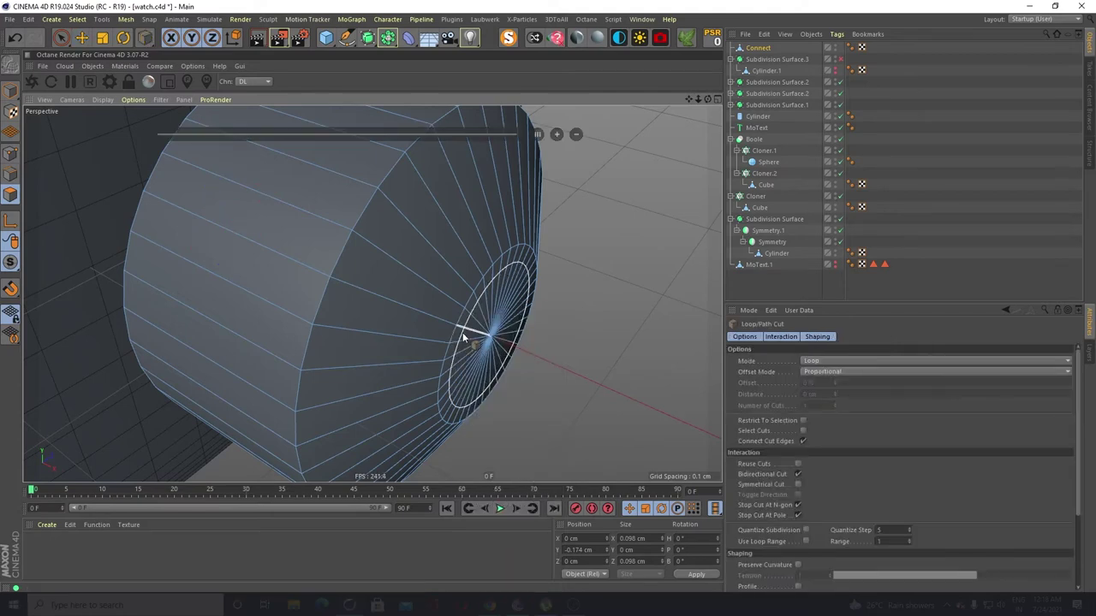
pyautogui.click(463, 339)
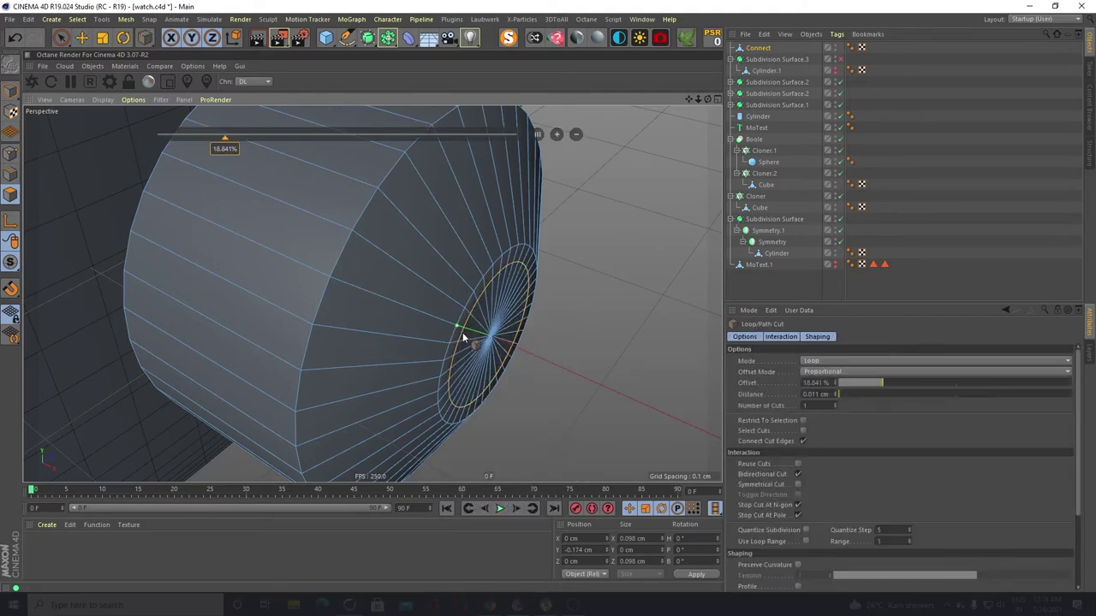
# Add loop cuts around the crown's barrel near its outer rim at about 6.149% and near its inner rim at about 94.463%
pyautogui.click(343, 225)
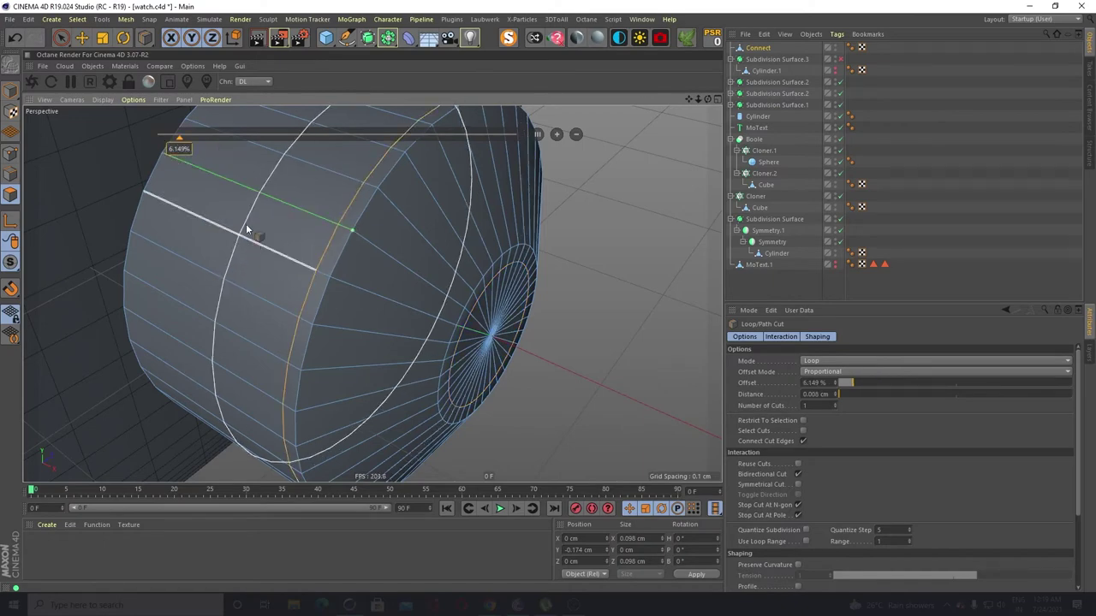
pyautogui.keyDown('alt'); pyautogui.moveTo(247, 230); pyautogui.dragTo(407, 318); pyautogui.keyUp('alt')
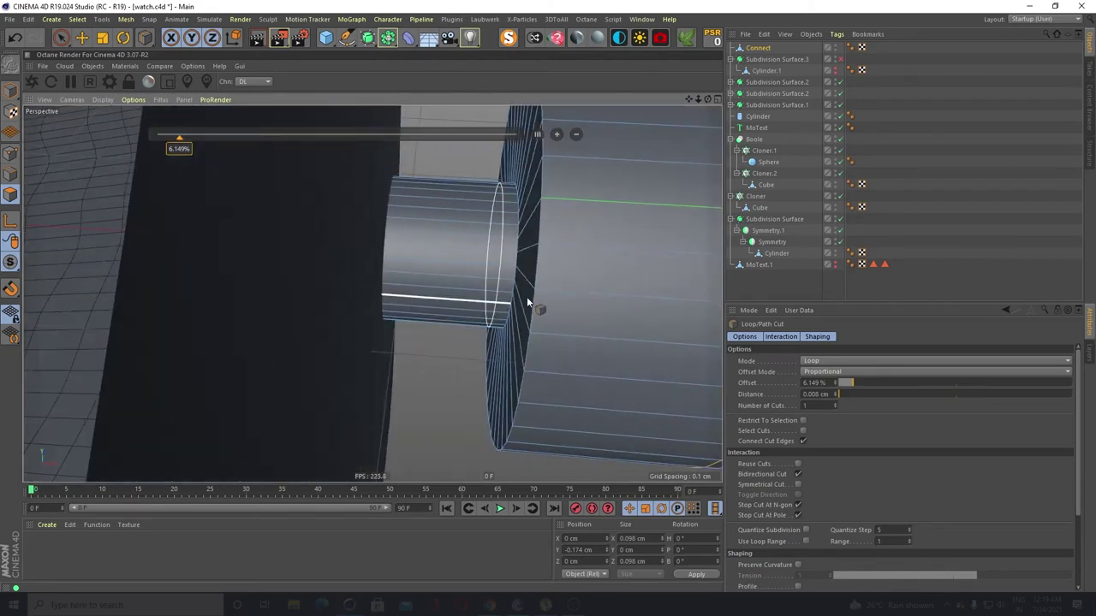
pyautogui.moveTo(560, 201)
pyautogui.keyDown('alt'); pyautogui.mouseDown()
pyautogui.moveTo(548, 204)
pyautogui.moveTo(547, 192)
pyautogui.mouseUp(); pyautogui.keyUp('alt')
pyautogui.click(558, 194)
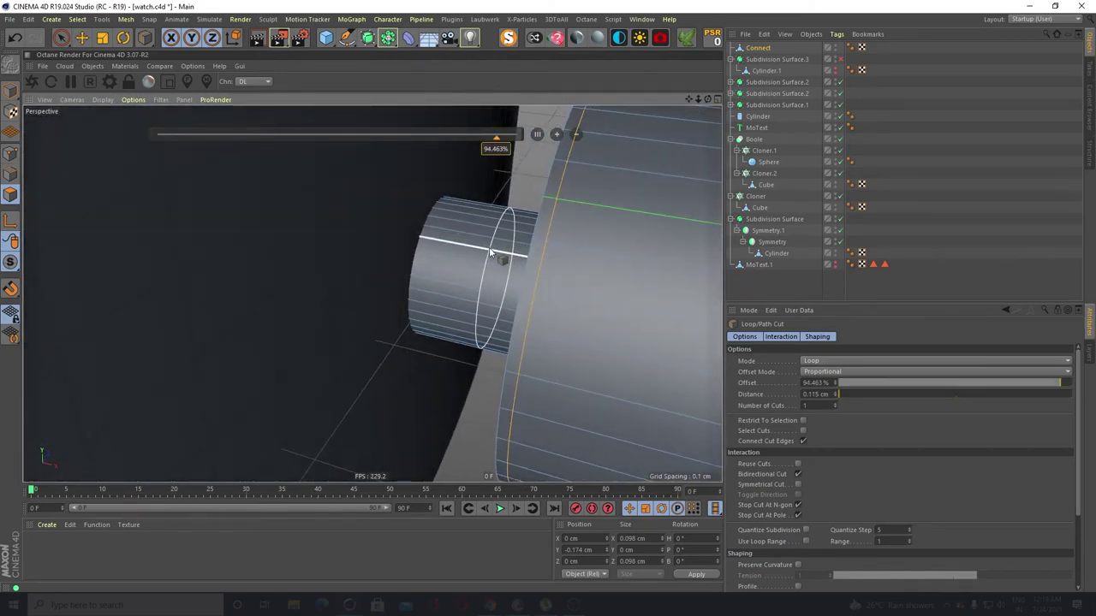
# Add supporting loop cuts on the crown's stem, with the one near its inner end at an offset of about 92.349%
pyautogui.keyDown('alt'); pyautogui.moveTo(488, 253); pyautogui.dragTo(569, 245); pyautogui.keyUp('alt')
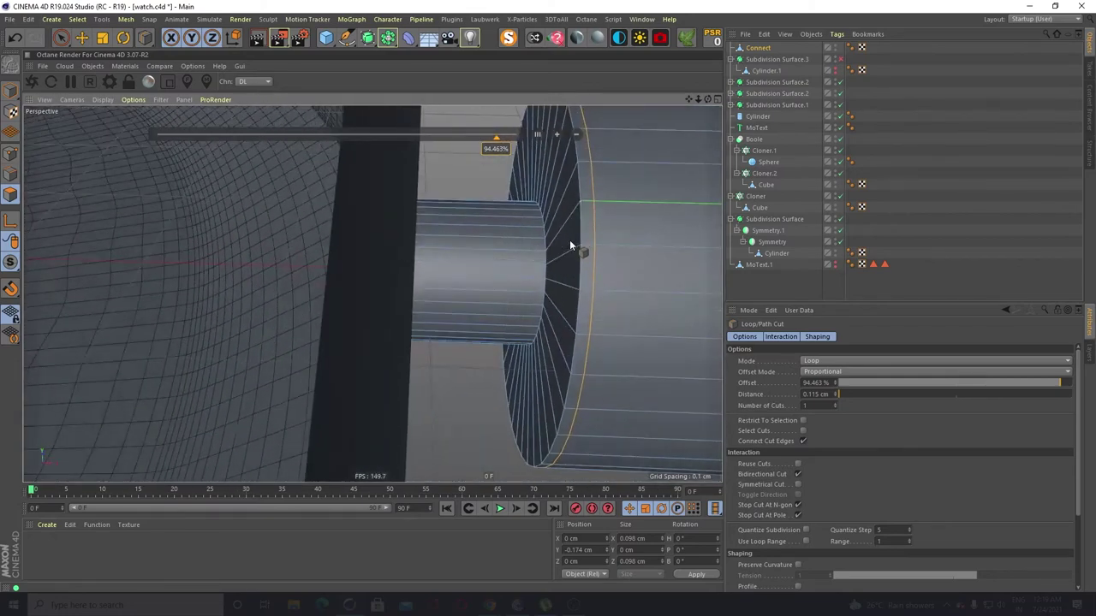
pyautogui.keyDown('alt'); pyautogui.moveTo(532, 285); pyautogui.dragTo(541, 285); pyautogui.keyUp('alt')
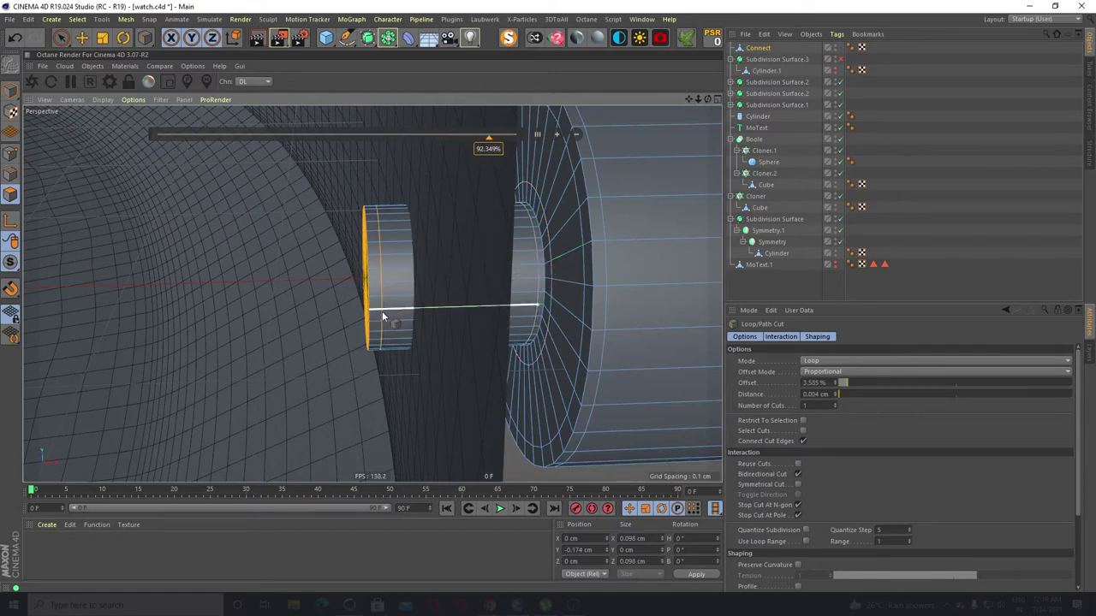
pyautogui.keyDown('alt'); pyautogui.moveTo(487, 337); pyautogui.dragTo(480, 320); pyautogui.keyUp('alt')
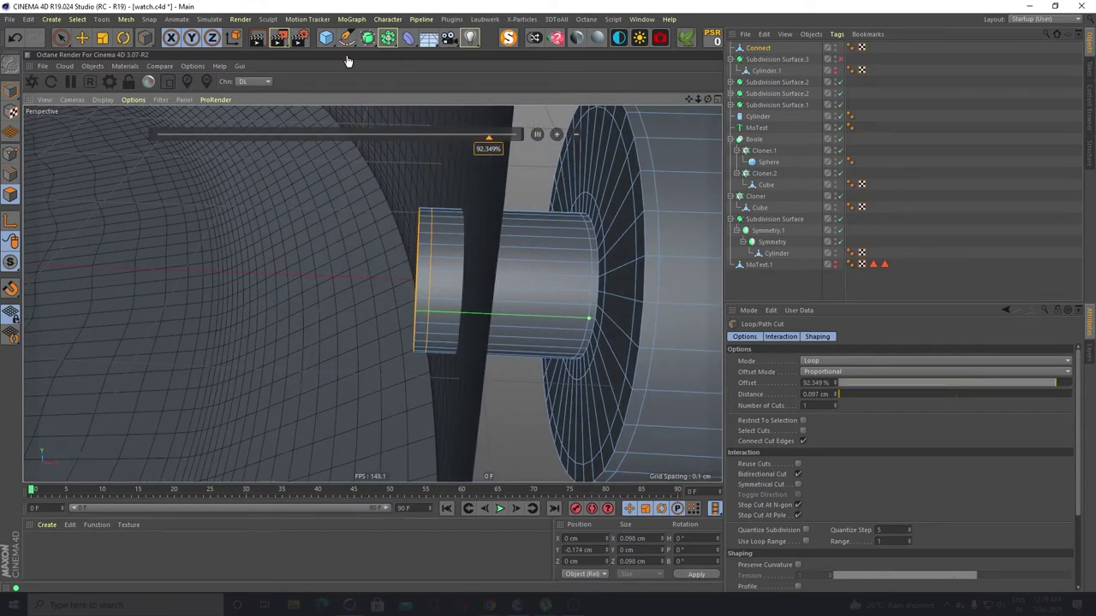
# Place the crown mesh in a Subdivision Surface and set its editor subdivision to 3
pyautogui.click(367, 36)
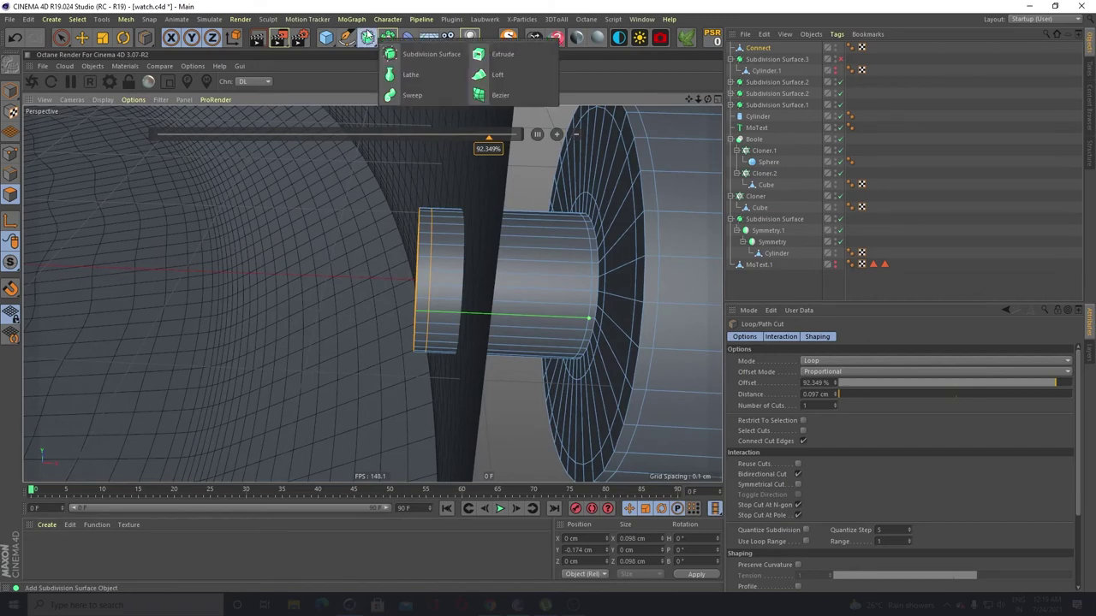
pyautogui.click(408, 54)
pyautogui.keyDown('alt'); pyautogui.moveTo(509, 229); pyautogui.dragTo(405, 274); pyautogui.keyUp('alt')
pyautogui.scroll(3, 490, 313)
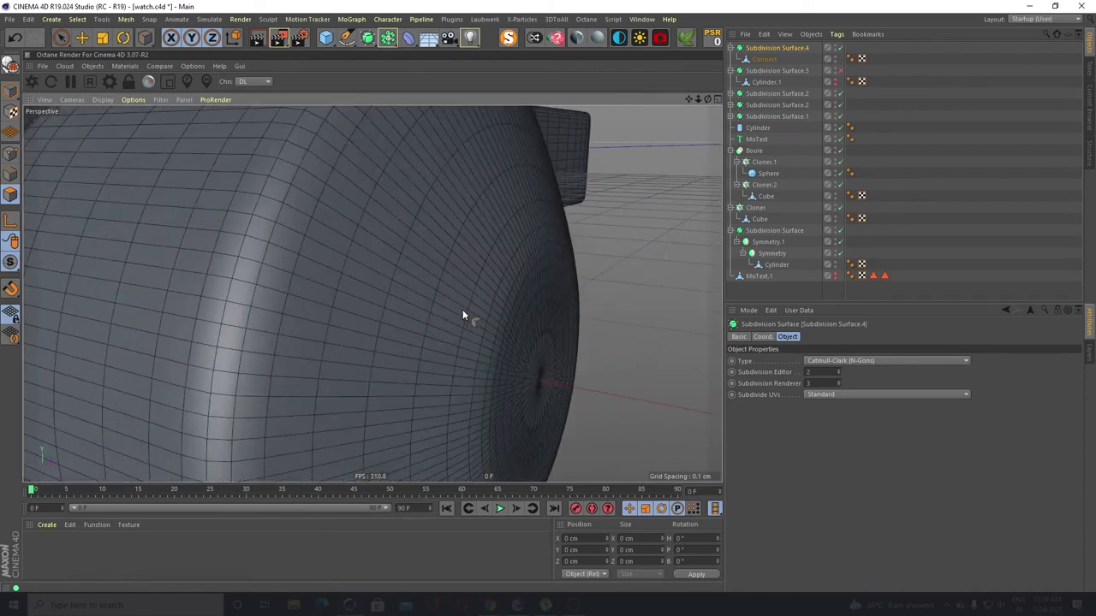
pyautogui.scroll(-6, 466, 310)
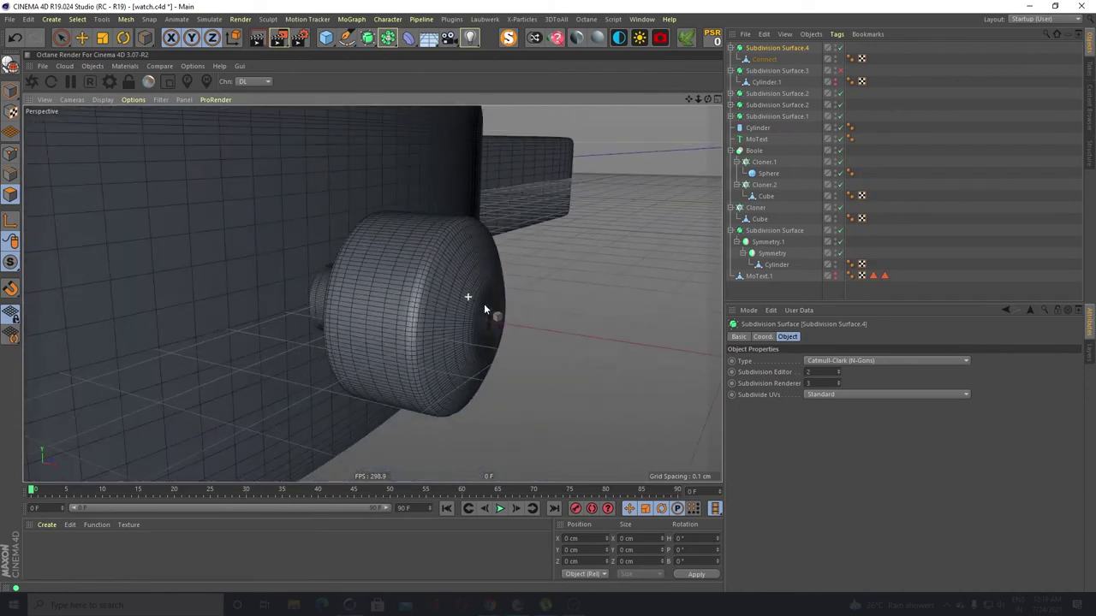
pyautogui.click(839, 369)
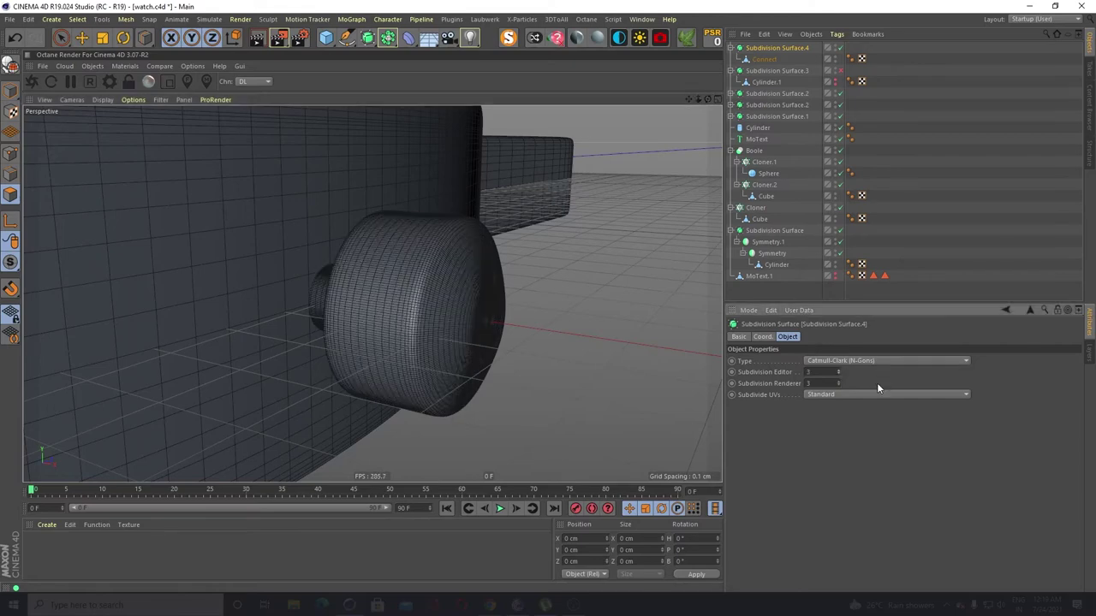
pyautogui.scroll(5, 563, 270)
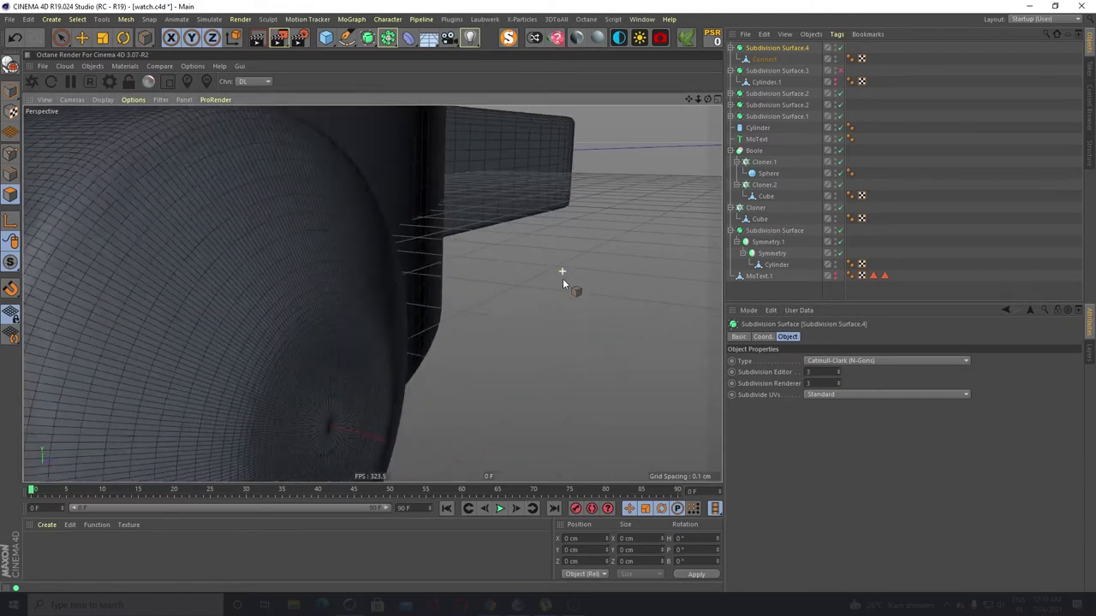
pyautogui.scroll(5, 363, 425)
pyautogui.scroll(-10, 428, 376)
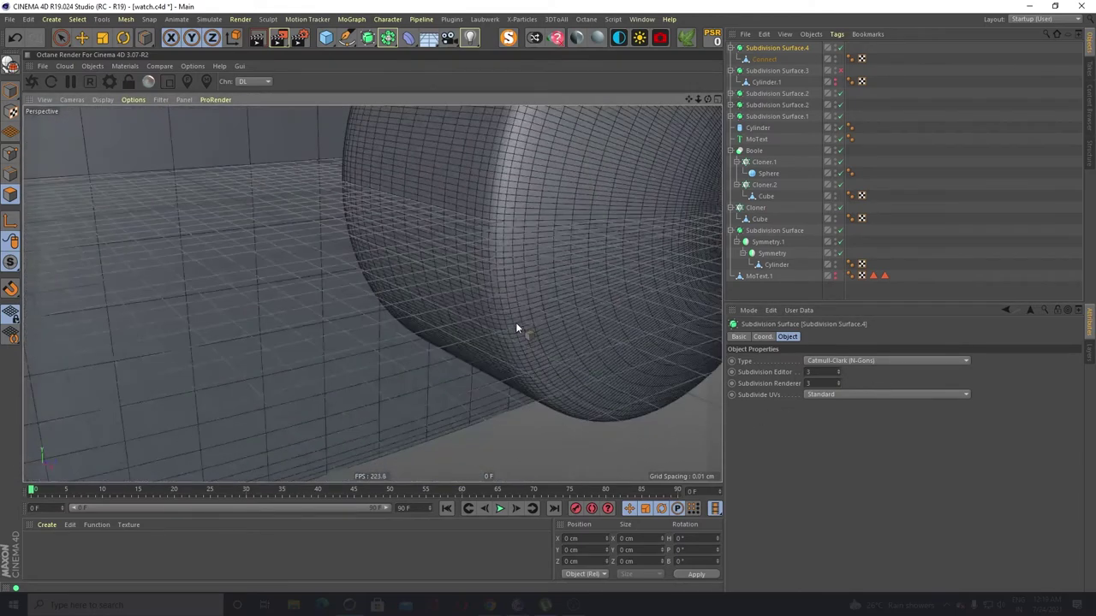
# Turn off the crown's Subdivision Surface and add a loop cut around the centre of its outer cap at about 72.611%
pyautogui.click(839, 47)
pyautogui.keyDown('alt'); pyautogui.moveTo(574, 212); pyautogui.dragTo(365, 208); pyautogui.keyUp('alt')
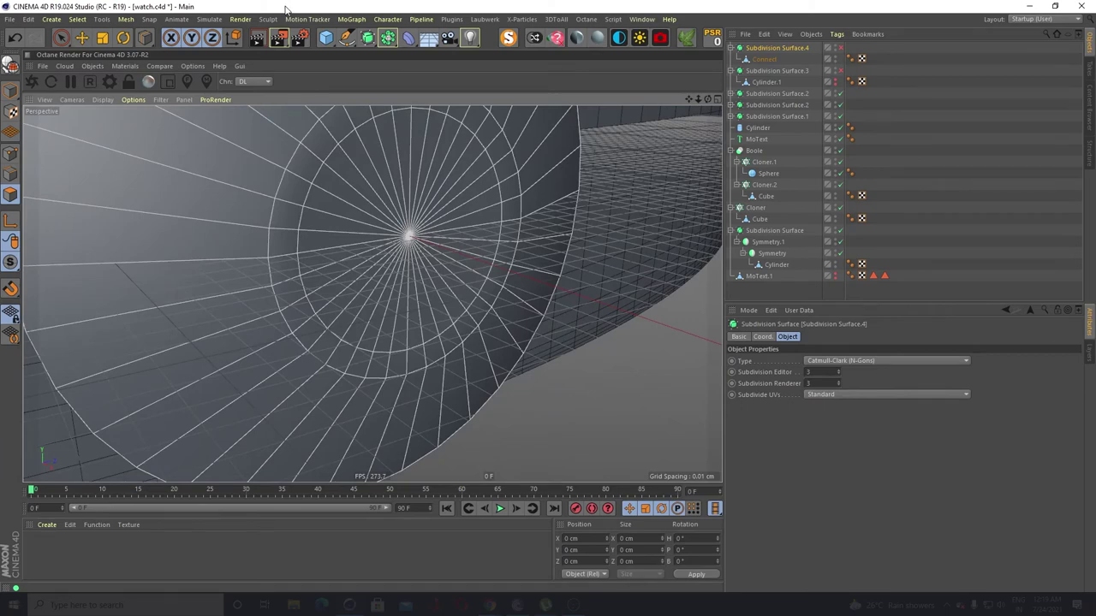
pyautogui.click(773, 62)
pyautogui.press('k')
pyautogui.press('l')
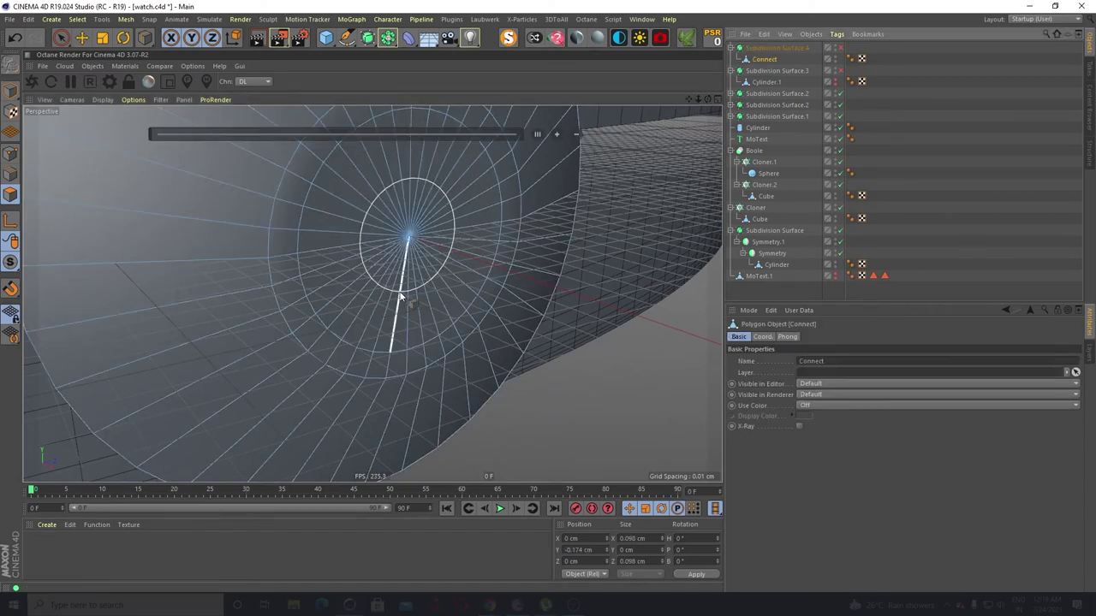
pyautogui.click(417, 270)
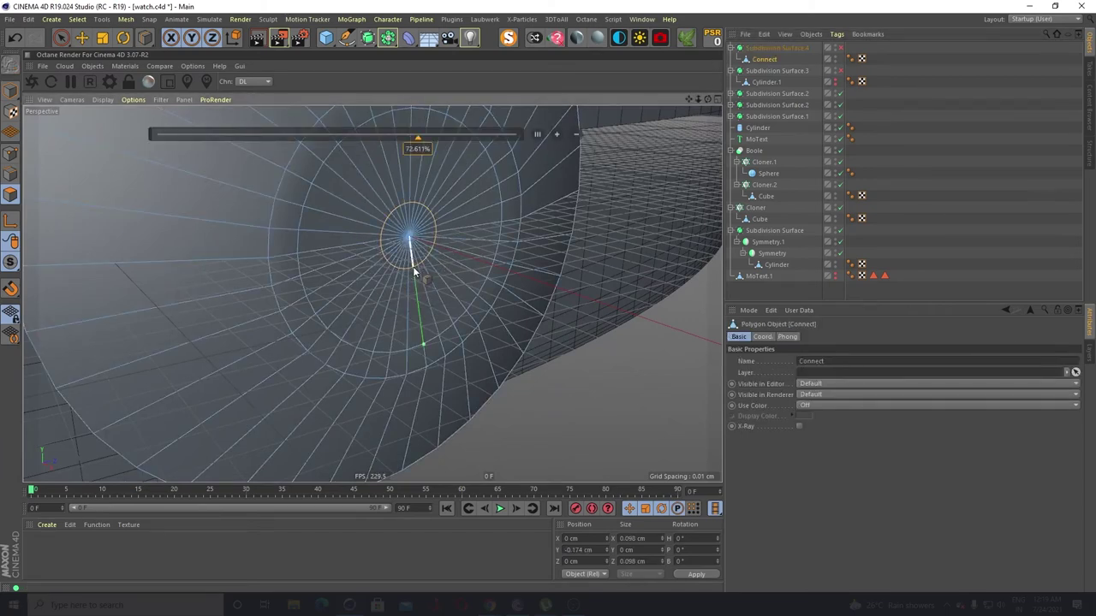
# Turn the crown's Subdivision Surface back on, activate the Move tool and clear the polygon selection
pyautogui.click(841, 48)
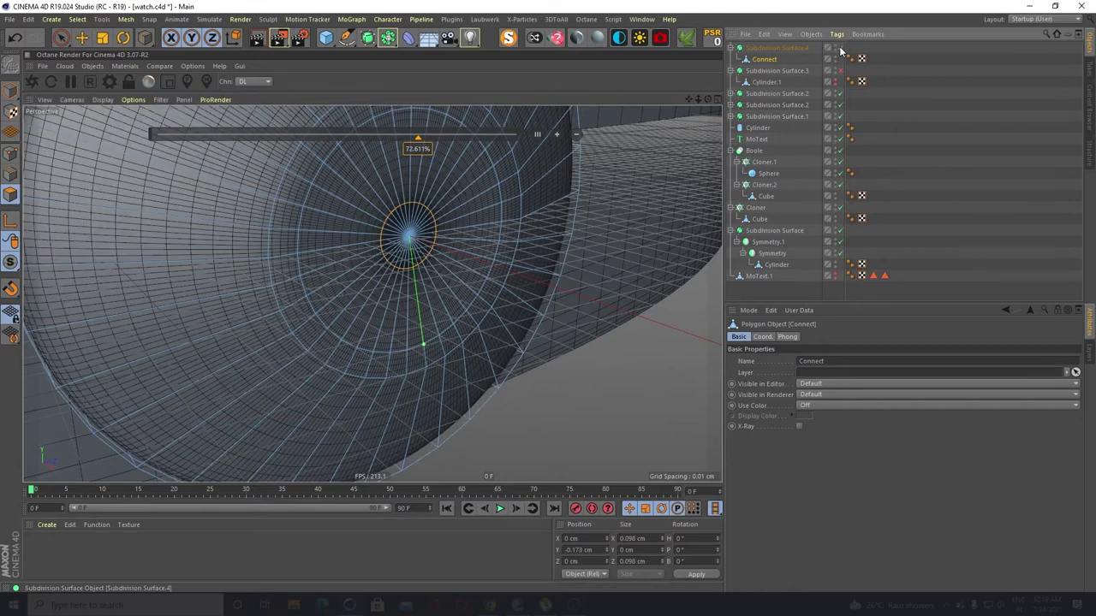
pyautogui.scroll(-5, 589, 202)
pyautogui.keyDown('alt'); pyautogui.moveTo(594, 203); pyautogui.dragTo(252, 202); pyautogui.keyUp('alt')
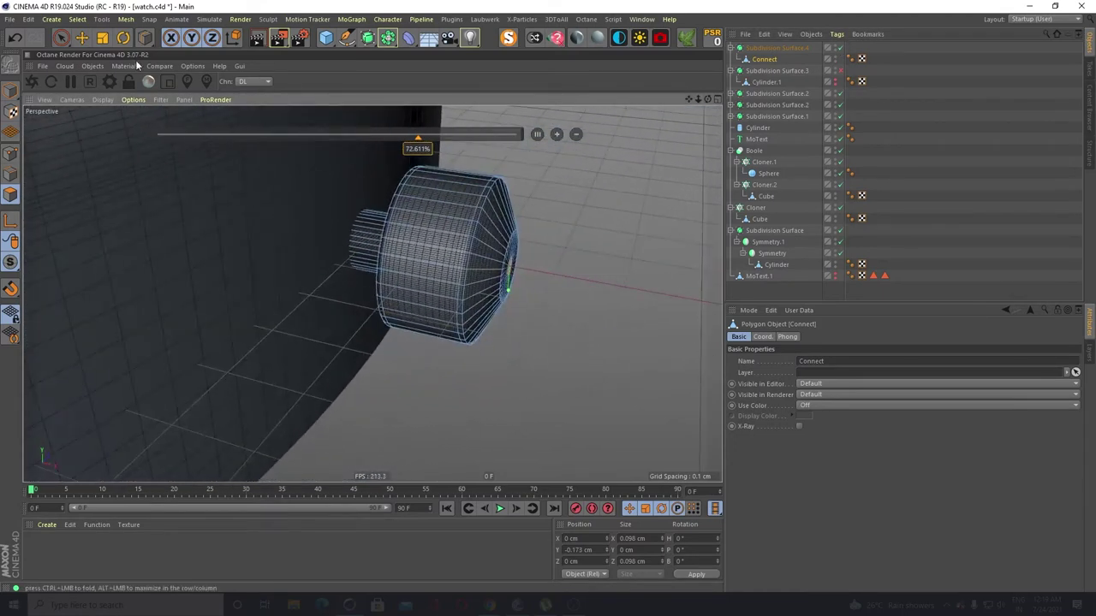
pyautogui.press('e')
pyautogui.scroll(3, 484, 279)
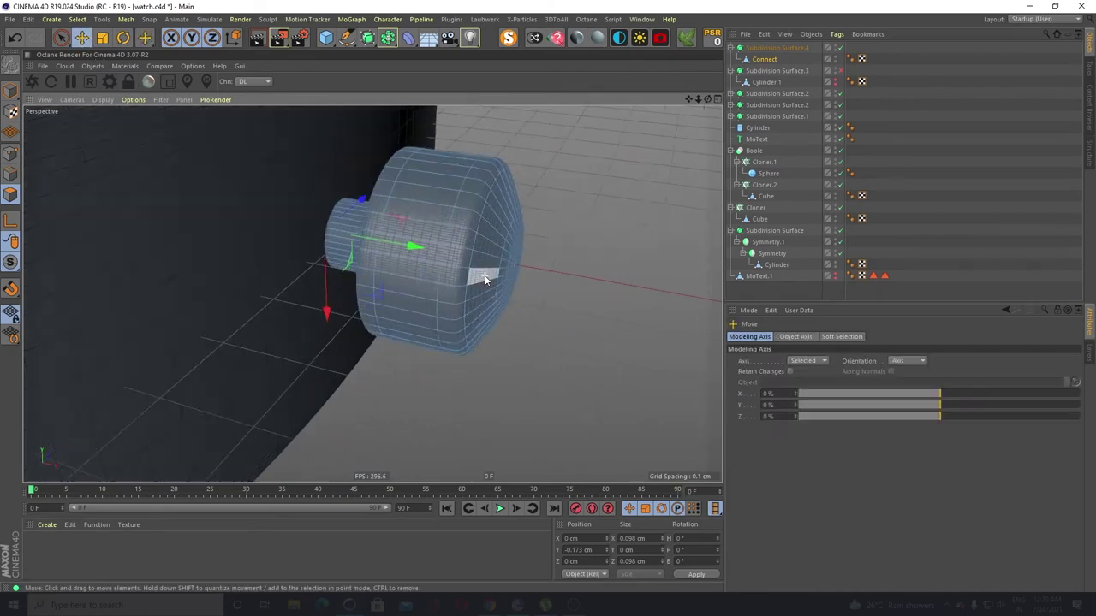
pyautogui.click(578, 355)
pyautogui.keyDown('alt'); pyautogui.moveTo(599, 359); pyautogui.dragTo(501, 400); pyautogui.keyUp('alt')
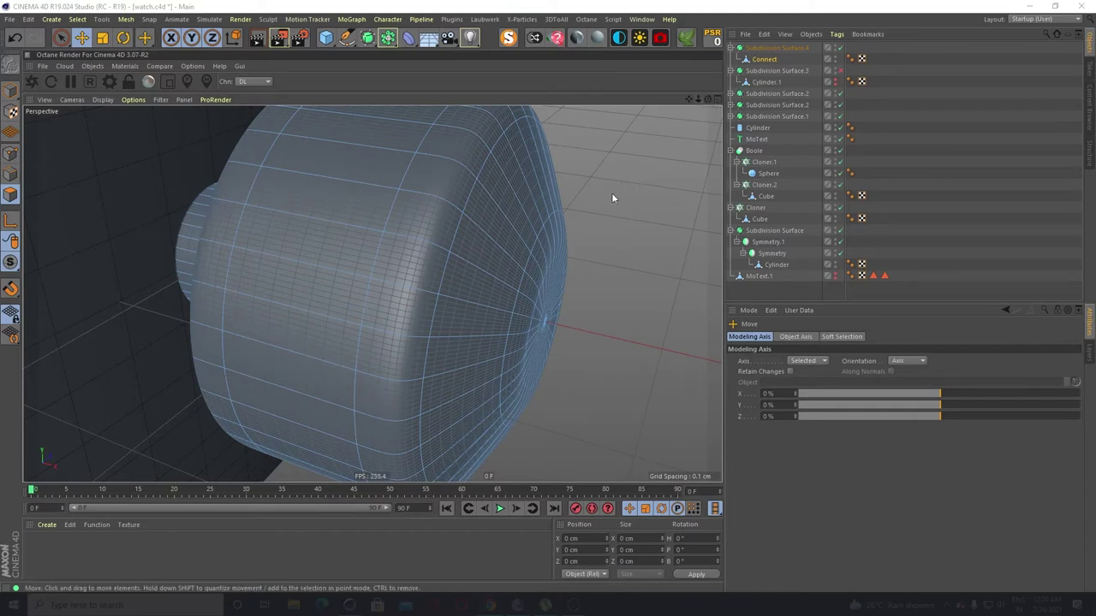
# Disable the crown's Subdivision Surface and select four alternating long polygons on the near side of its barrel
pyautogui.click(840, 48)
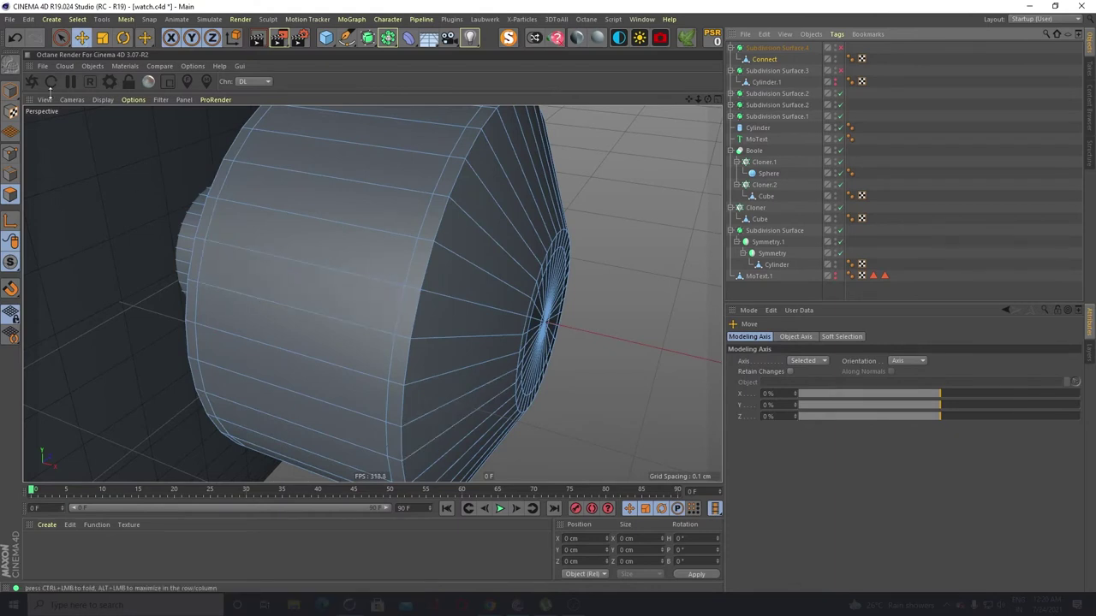
pyautogui.click(281, 199)
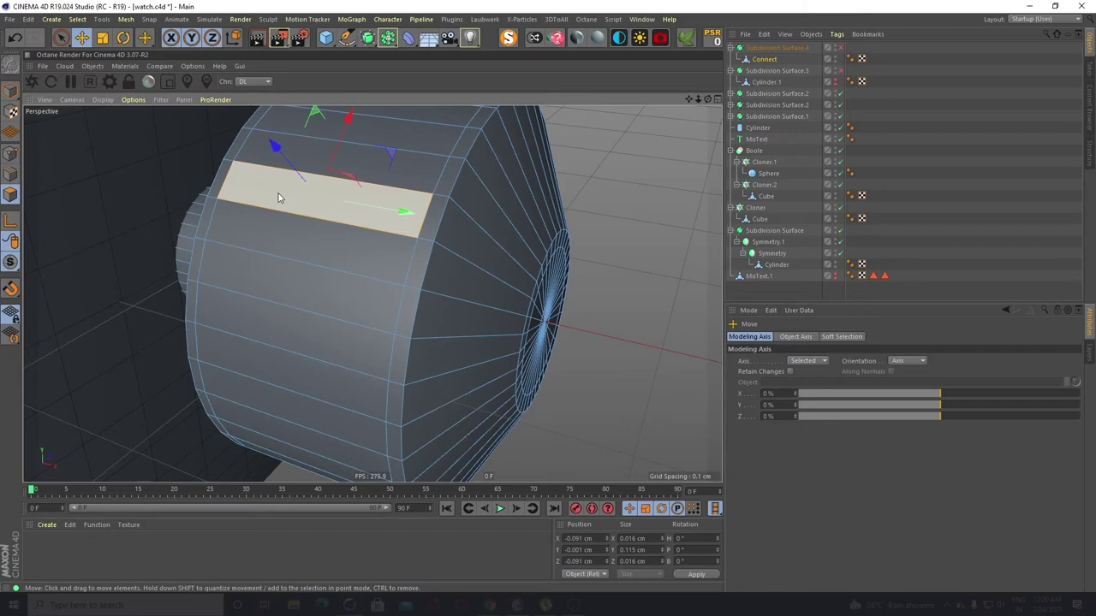
pyautogui.keyDown('shift'); pyautogui.click(284, 261); pyautogui.keyUp('shift')
pyautogui.keyDown('shift'); pyautogui.click(274, 358); pyautogui.keyUp('shift')
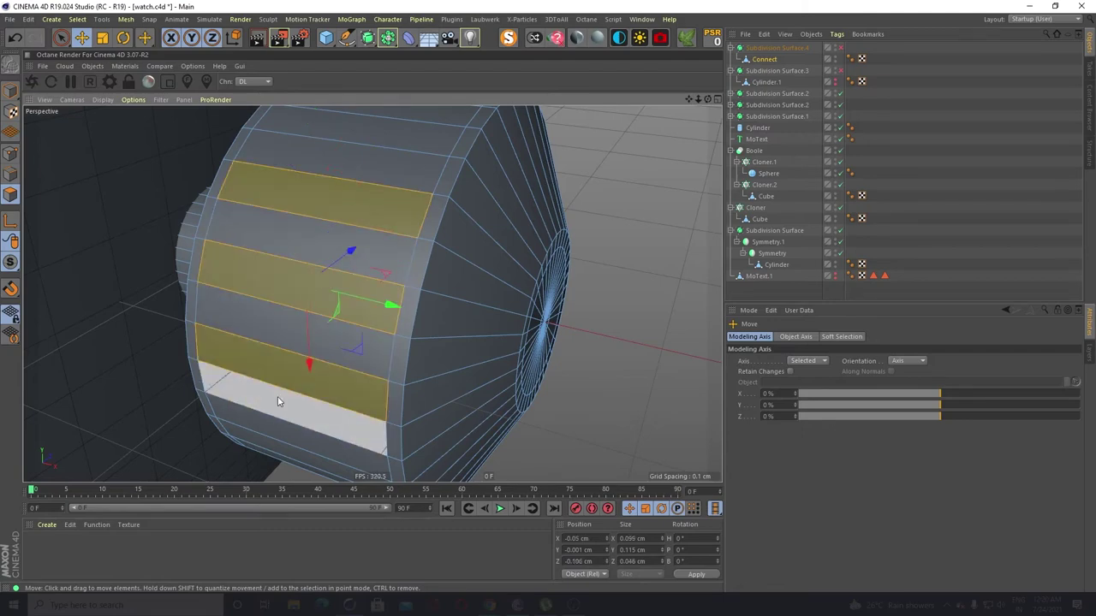
pyautogui.keyDown('shift'); pyautogui.click(278, 425); pyautogui.keyUp('shift')
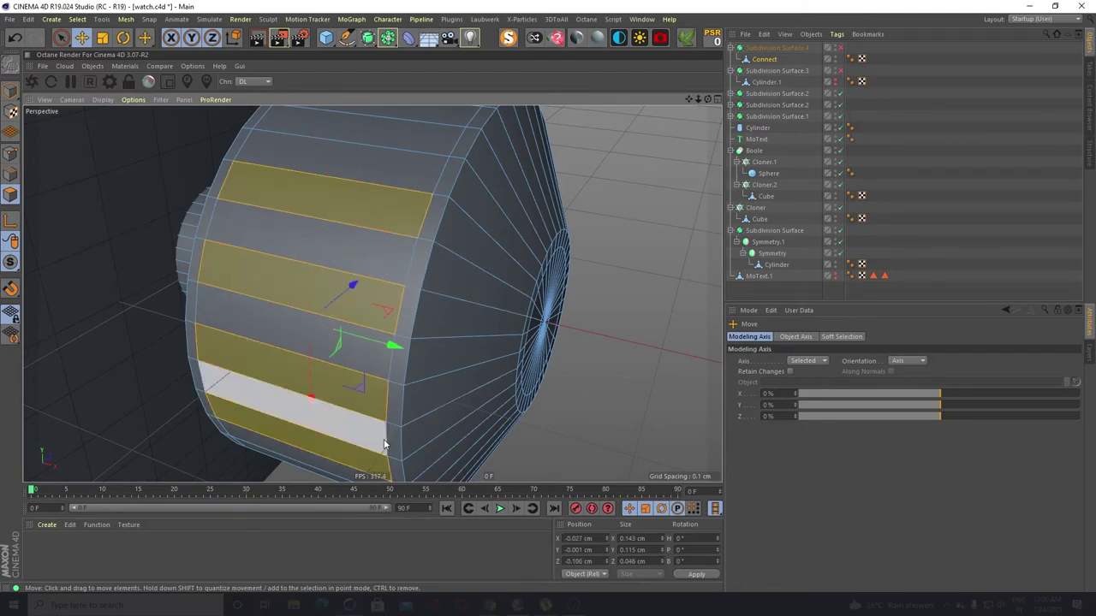
# Extend the selection with every second long polygon around the underside of the crown's barrel
pyautogui.scroll(-3, 372, 433)
pyautogui.keyDown('alt'); pyautogui.moveTo(357, 421); pyautogui.dragTo(389, 303); pyautogui.keyUp('alt')
pyautogui.keyDown('shift'); pyautogui.click(332, 461); pyautogui.keyUp('shift')
pyautogui.scroll(6, 347, 351)
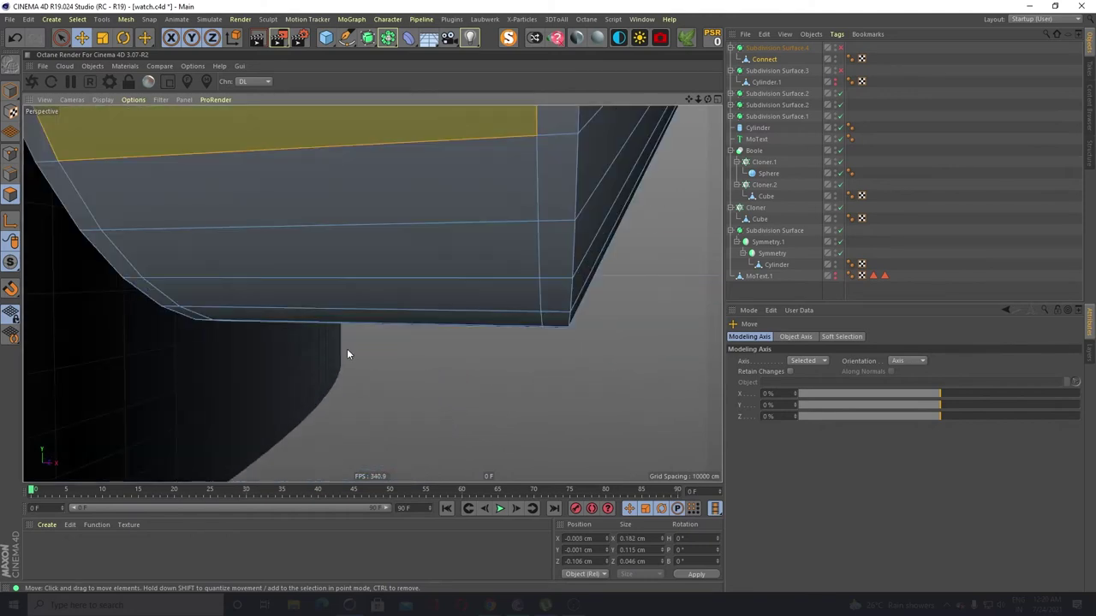
pyautogui.keyDown('shift'); pyautogui.click(286, 257); pyautogui.keyUp('shift')
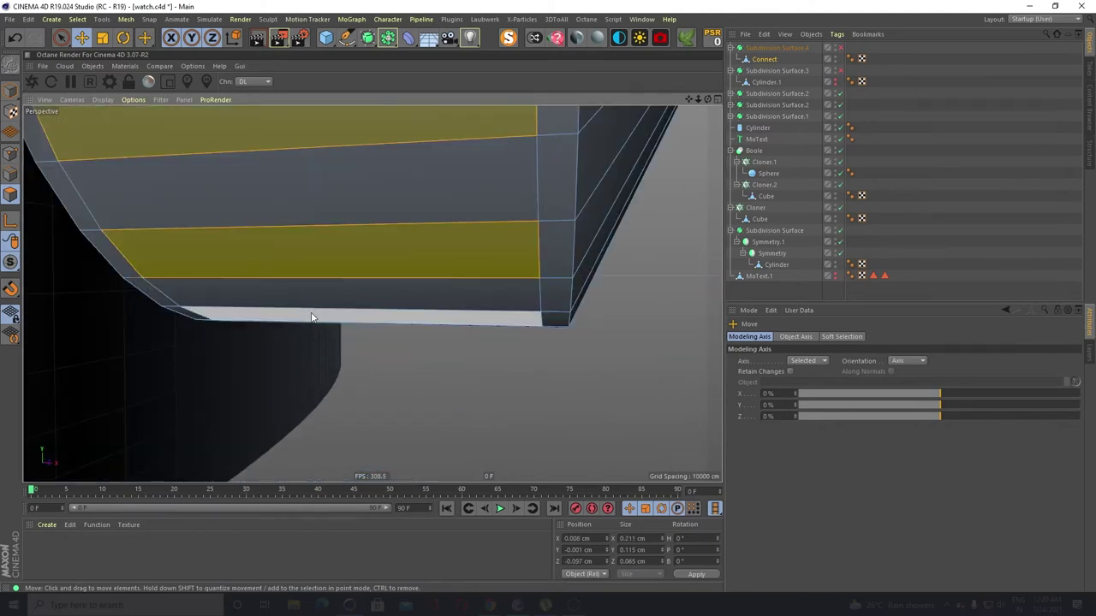
pyautogui.keyDown('shift'); pyautogui.click(310, 313); pyautogui.keyUp('shift')
pyautogui.scroll(-3, 311, 303)
pyautogui.keyDown('alt'); pyautogui.moveTo(329, 323); pyautogui.dragTo(338, 264); pyautogui.keyUp('alt')
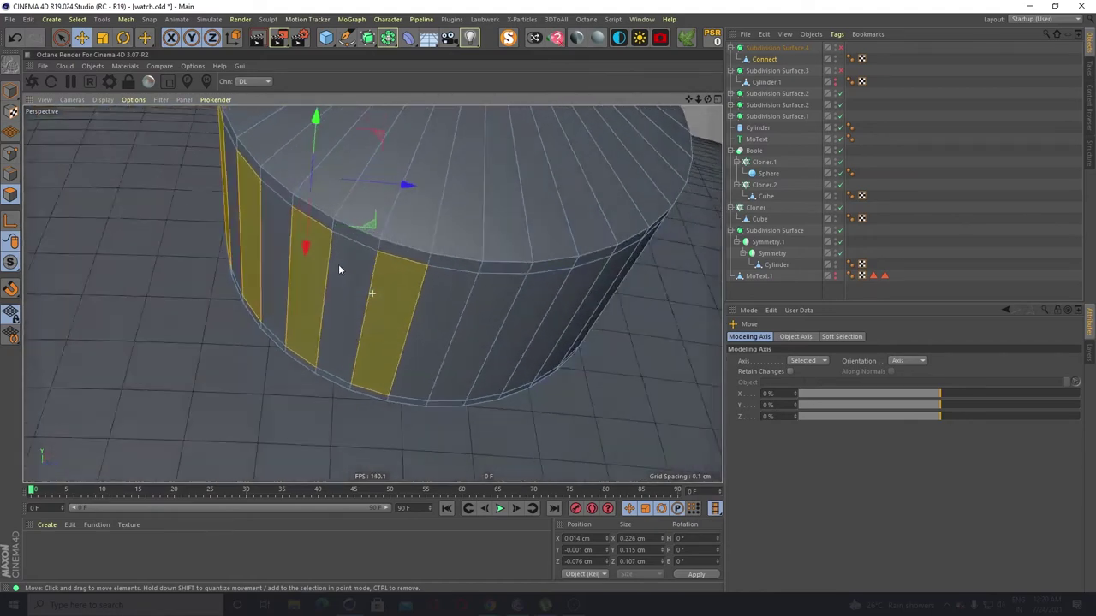
pyautogui.keyDown('shift'); pyautogui.click(552, 330); pyautogui.keyUp('shift')
# Add the next alternating long polygons on the lower far side of the barrel to the selection
pyautogui.keyDown('alt'); pyautogui.moveTo(475, 334); pyautogui.dragTo(353, 329); pyautogui.keyUp('alt')
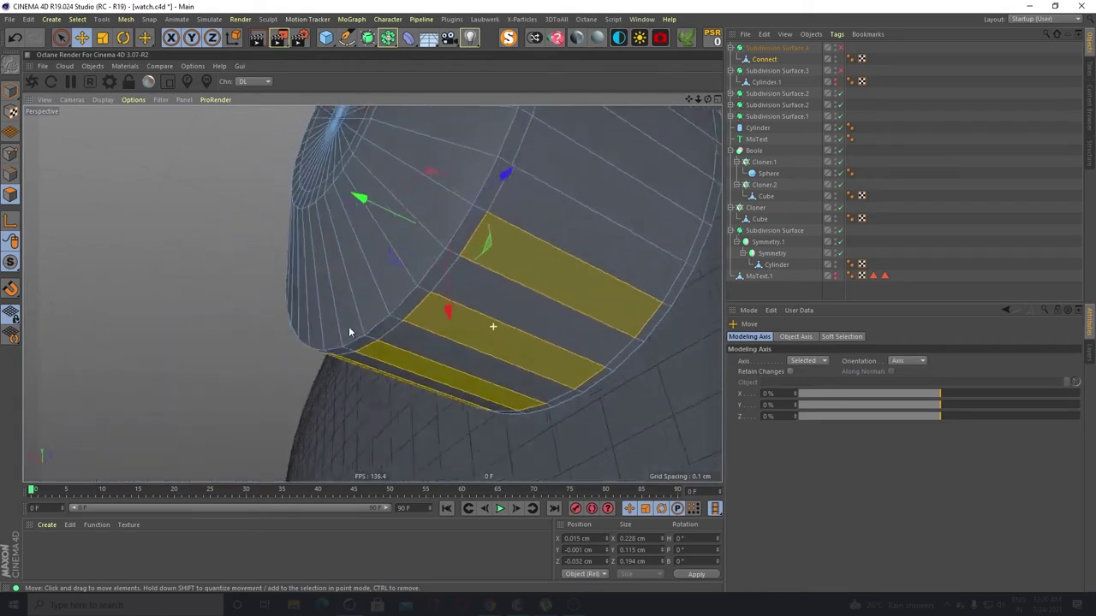
pyautogui.keyDown('alt'); pyautogui.moveTo(589, 171); pyautogui.dragTo(465, 283); pyautogui.keyUp('alt')
pyautogui.keyDown('shift'); pyautogui.click(472, 327); pyautogui.keyUp('shift')
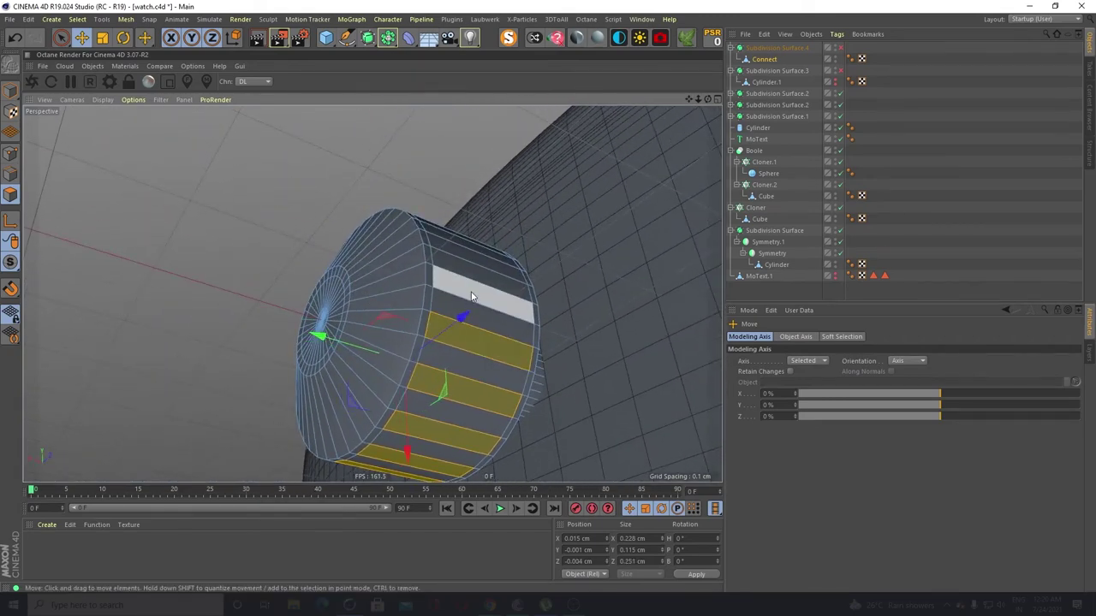
pyautogui.keyDown('shift'); pyautogui.click(473, 298); pyautogui.keyUp('shift')
pyautogui.keyDown('alt'); pyautogui.moveTo(376, 300); pyautogui.dragTo(329, 396); pyautogui.keyUp('alt')
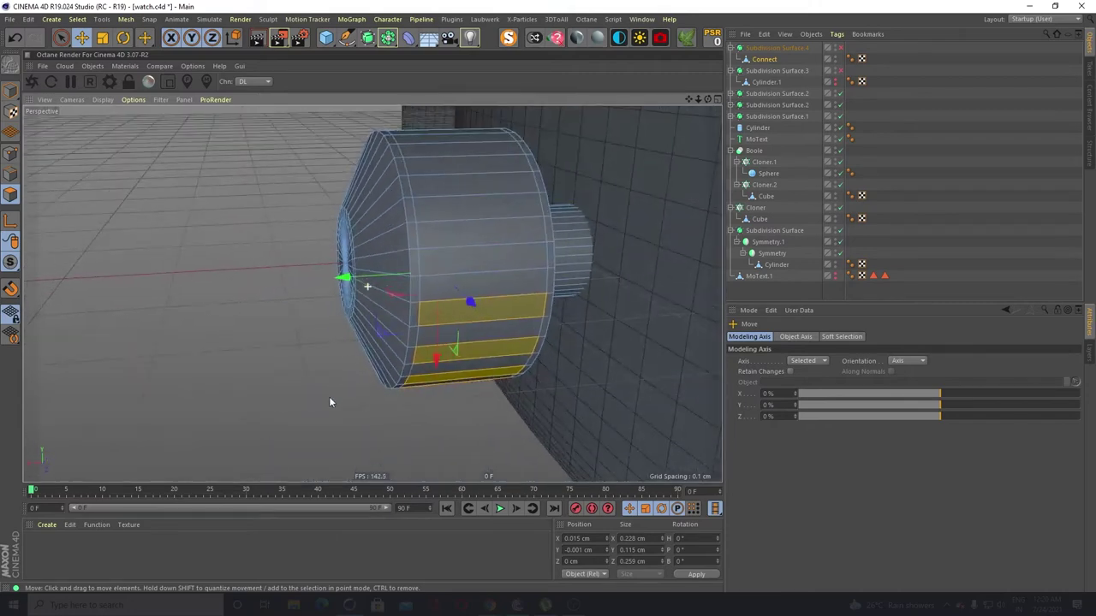
# Complete the selection of every second barrel polygon up the far side and across the top of the crown
pyautogui.keyDown('shift'); pyautogui.click(479, 257); pyautogui.keyUp('shift')
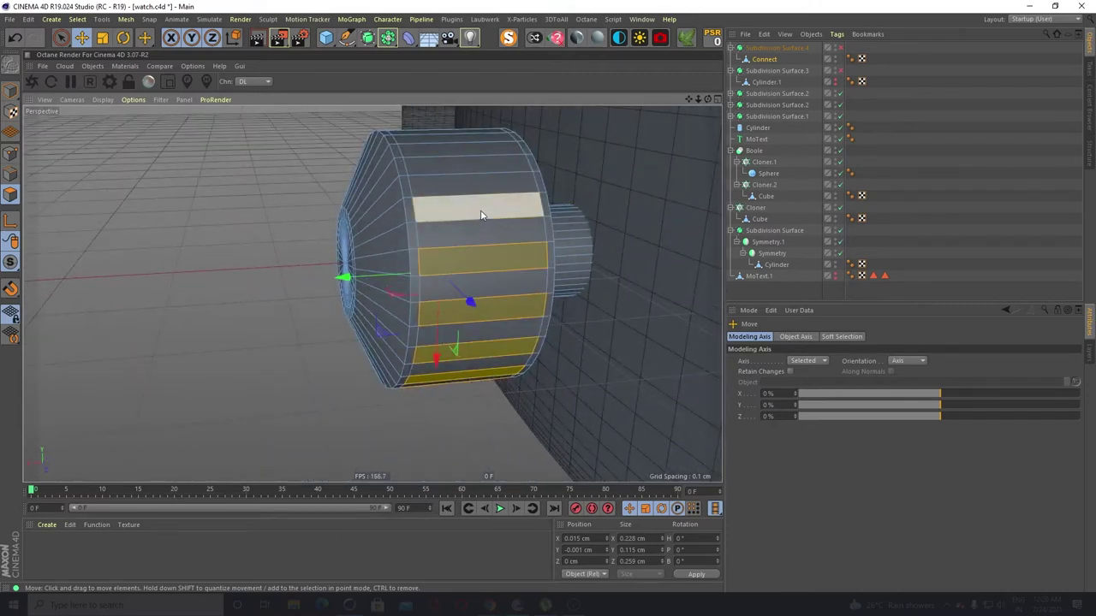
pyautogui.keyDown('shift'); pyautogui.click(480, 215); pyautogui.keyUp('shift')
pyautogui.keyDown('shift'); pyautogui.click(476, 173); pyautogui.keyUp('shift')
pyautogui.keyDown('alt'); pyautogui.moveTo(458, 196); pyautogui.dragTo(432, 382); pyautogui.keyUp('alt')
pyautogui.keyDown('shift'); pyautogui.click(429, 278); pyautogui.keyUp('shift')
pyautogui.keyDown('shift'); pyautogui.click(428, 238); pyautogui.keyUp('shift')
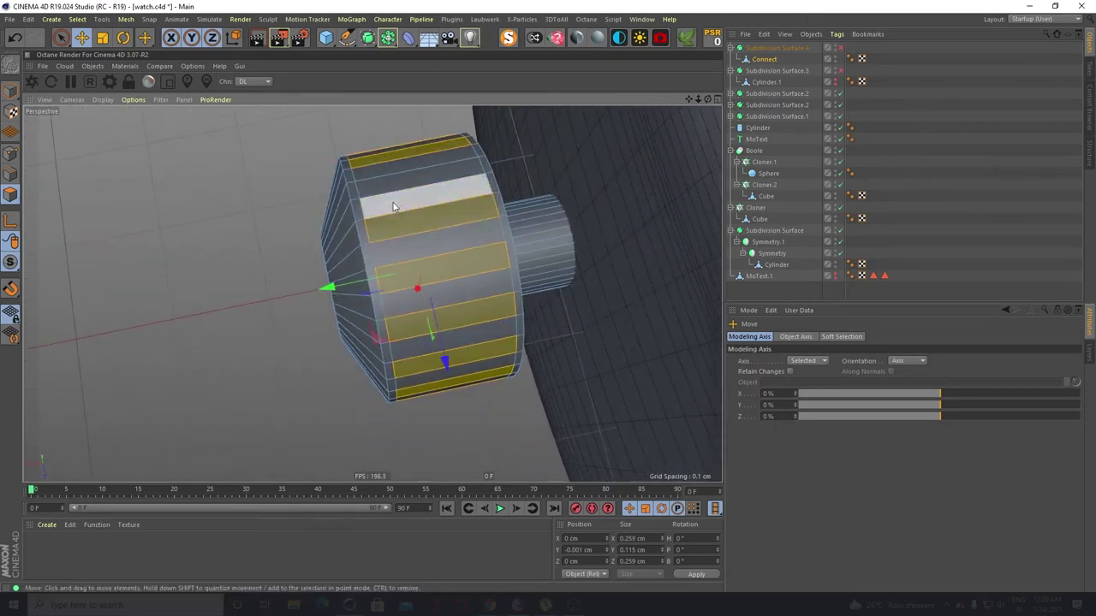
pyautogui.keyDown('shift'); pyautogui.click(391, 181); pyautogui.keyUp('shift')
# Extrude the selected alternating barrel polygons of the crown outward by about 0.03 cm to form grip ridges
pyautogui.keyDown('alt'); pyautogui.moveTo(373, 215); pyautogui.dragTo(460, 198); pyautogui.keyUp('alt')
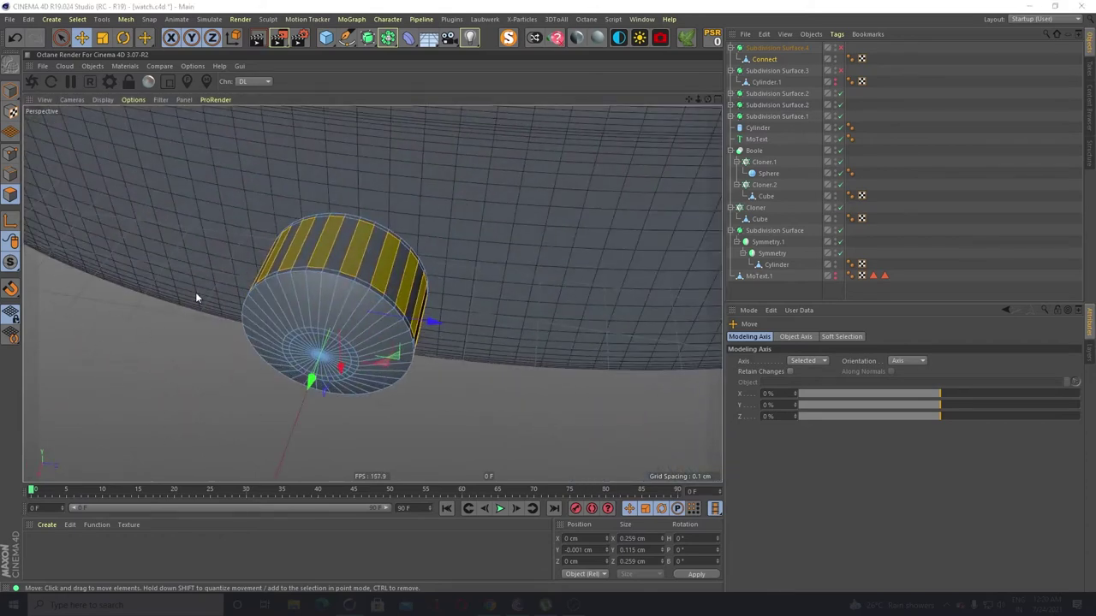
pyautogui.scroll(4, 195, 297)
pyautogui.keyDown('alt'); pyautogui.moveTo(261, 364); pyautogui.dragTo(294, 352); pyautogui.keyUp('alt')
pyautogui.keyDown('alt'); pyautogui.moveTo(312, 351); pyautogui.dragTo(263, 356, button='middle'); pyautogui.keyUp('alt')
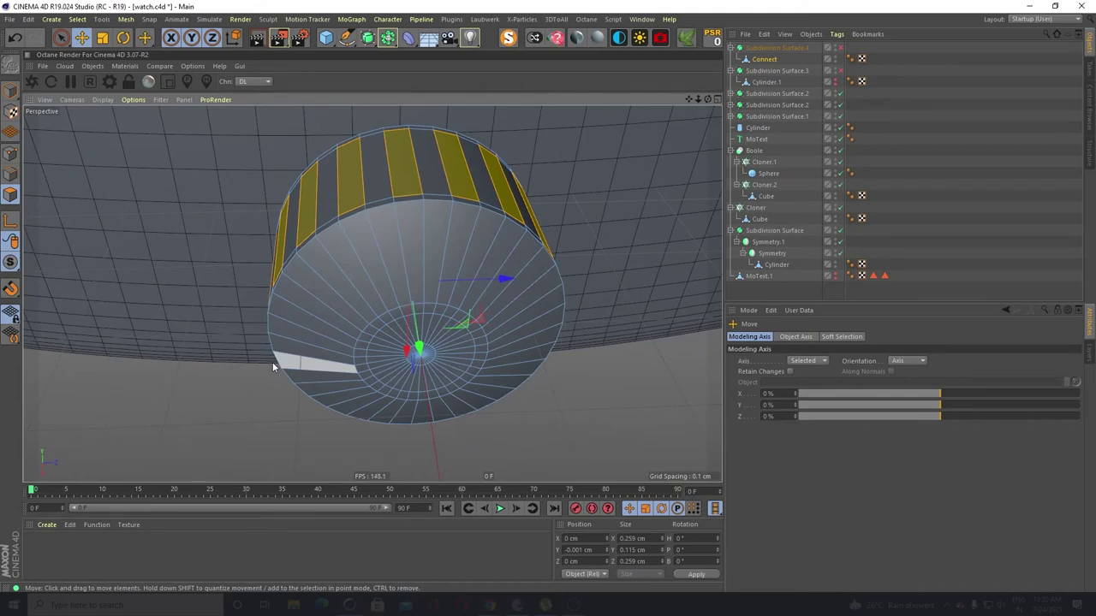
pyautogui.keyDown('alt'); pyautogui.moveTo(297, 419); pyautogui.dragTo(400, 443); pyautogui.keyUp('alt')
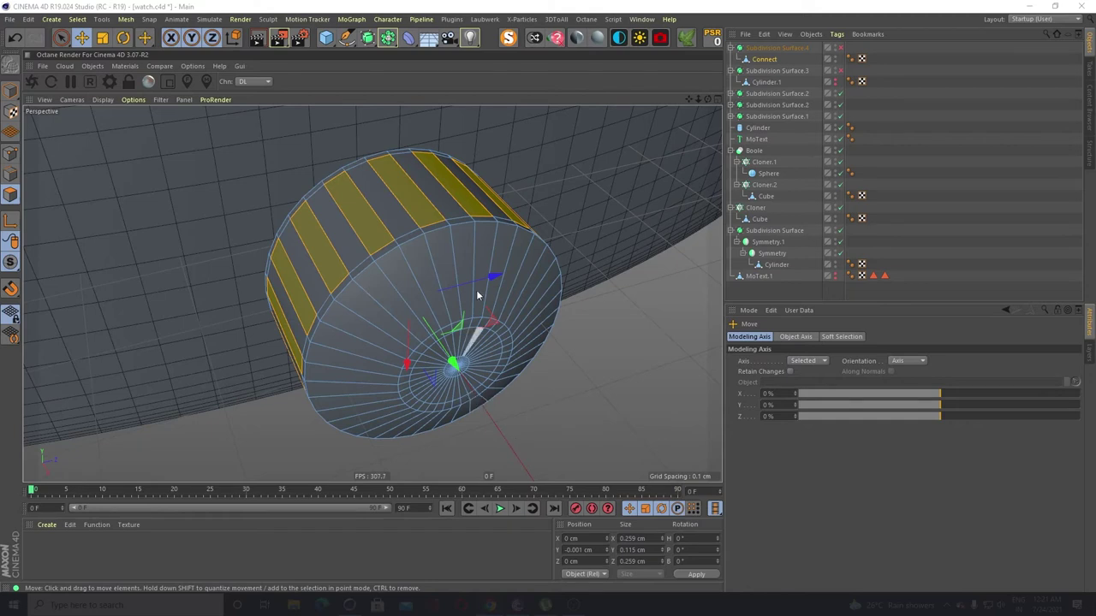
pyautogui.rightClick(543, 398)
pyautogui.click(553, 403)
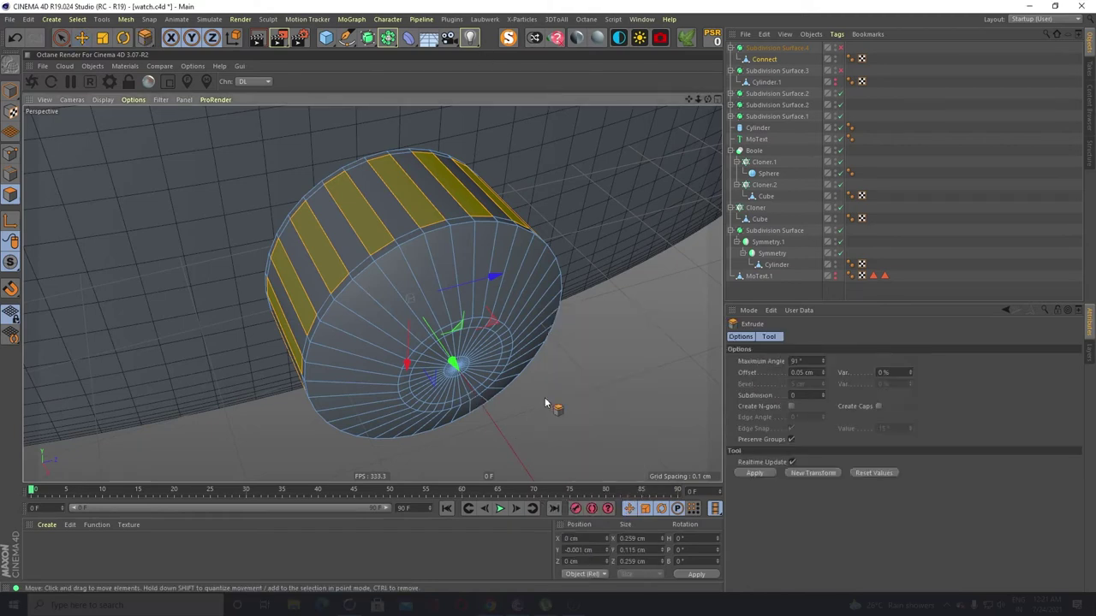
pyautogui.moveTo(553, 403); pyautogui.dragTo(591, 403)
pyautogui.moveTo(410, 297)
pyautogui.mouseDown()
pyautogui.moveTo(381, 298)
pyautogui.moveTo(410, 298)
pyautogui.mouseUp()
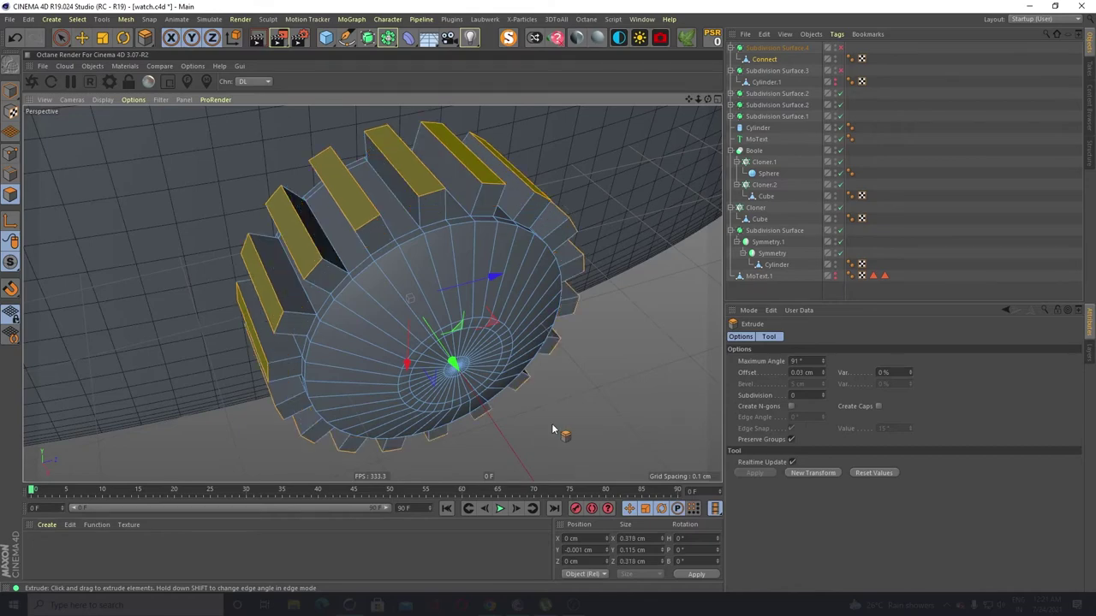
# Re-enable the crown's Subdivision Surface and scale the ridge-top polygons down uniformly to about 0.296 cm across
pyautogui.click(838, 49)
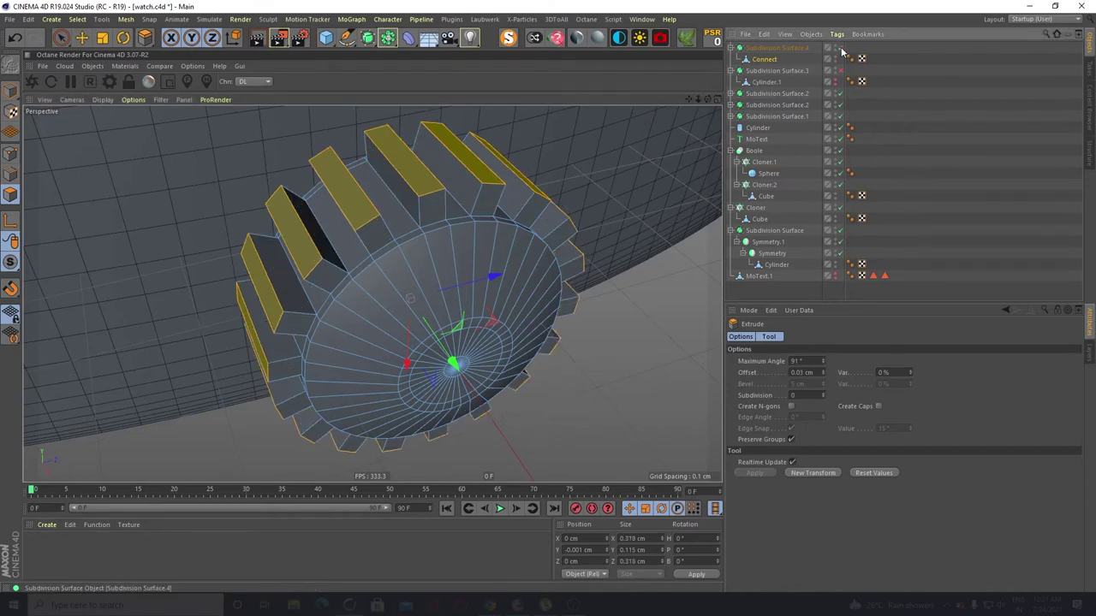
pyautogui.keyDown('alt'); pyautogui.moveTo(571, 343); pyautogui.dragTo(562, 327); pyautogui.keyUp('alt')
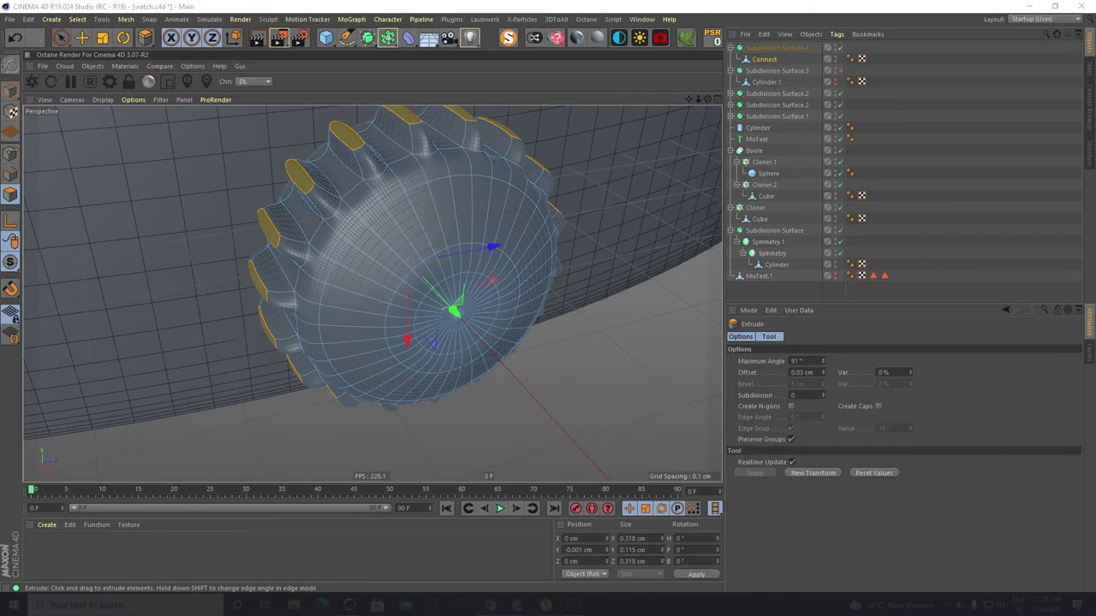
pyautogui.click(102, 36)
pyautogui.moveTo(630, 341); pyautogui.dragTo(610, 356)
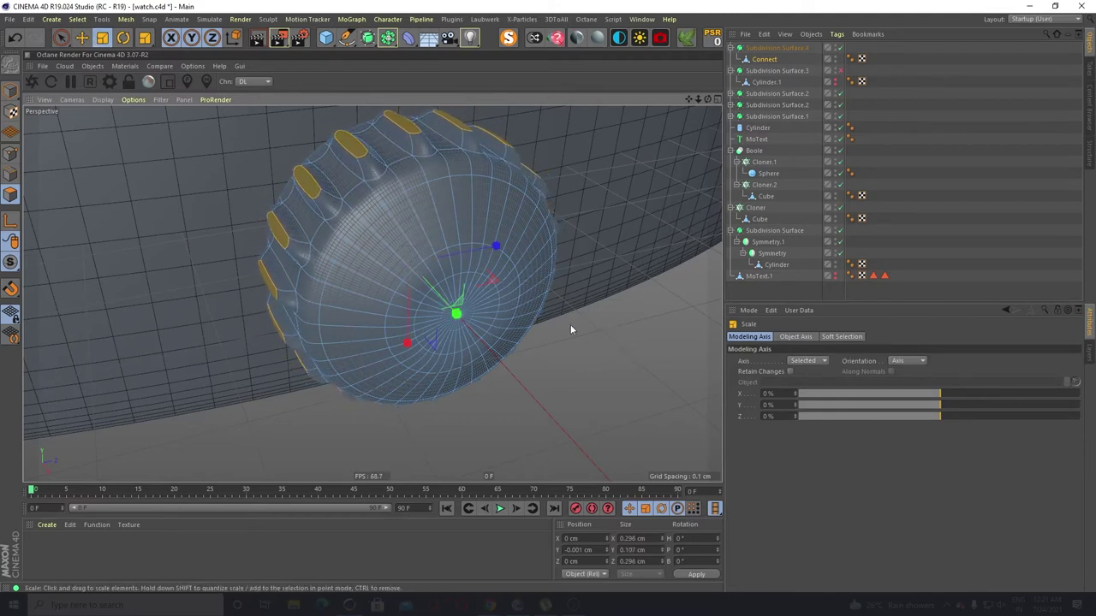
pyautogui.keyDown('alt'); pyautogui.moveTo(291, 224); pyautogui.dragTo(122, 245); pyautogui.keyUp('alt')
pyautogui.click(12, 92)
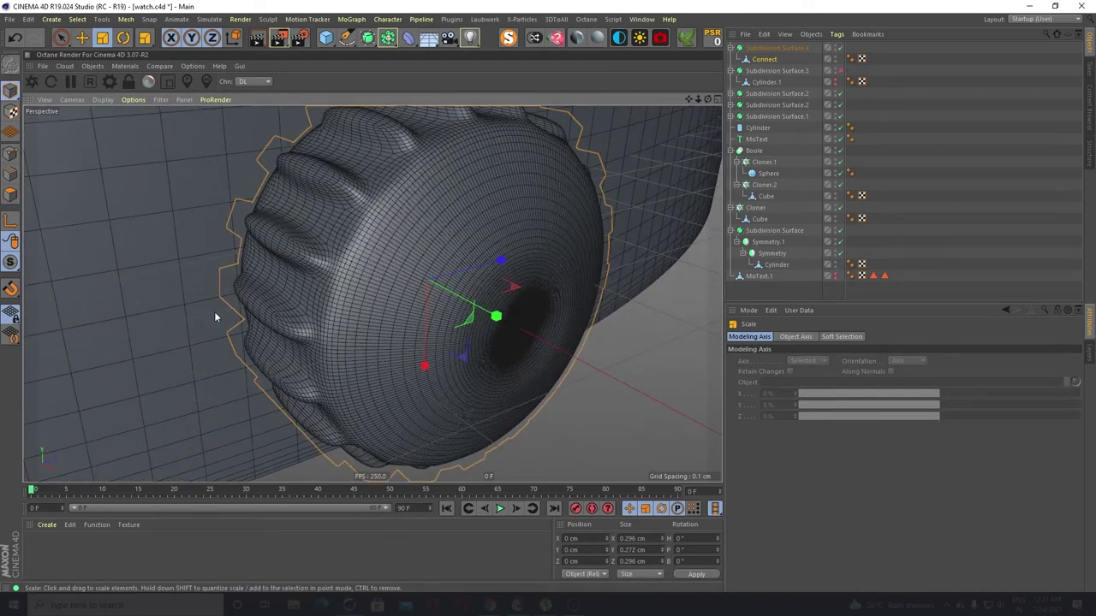
pyautogui.keyDown('alt'); pyautogui.moveTo(374, 397); pyautogui.dragTo(374, 365); pyautogui.keyUp('alt')
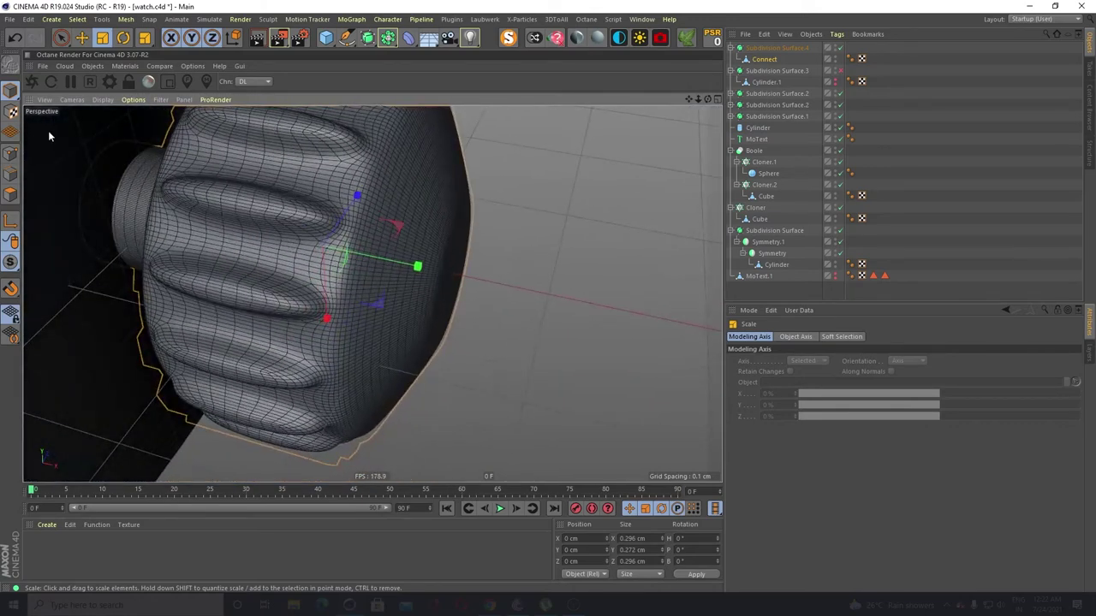
# Shorten the ridge-top polygons slightly along the crown's axis, then scale them uniformly to about 0.29 cm across and check the smoothed crown
pyautogui.click(10, 195)
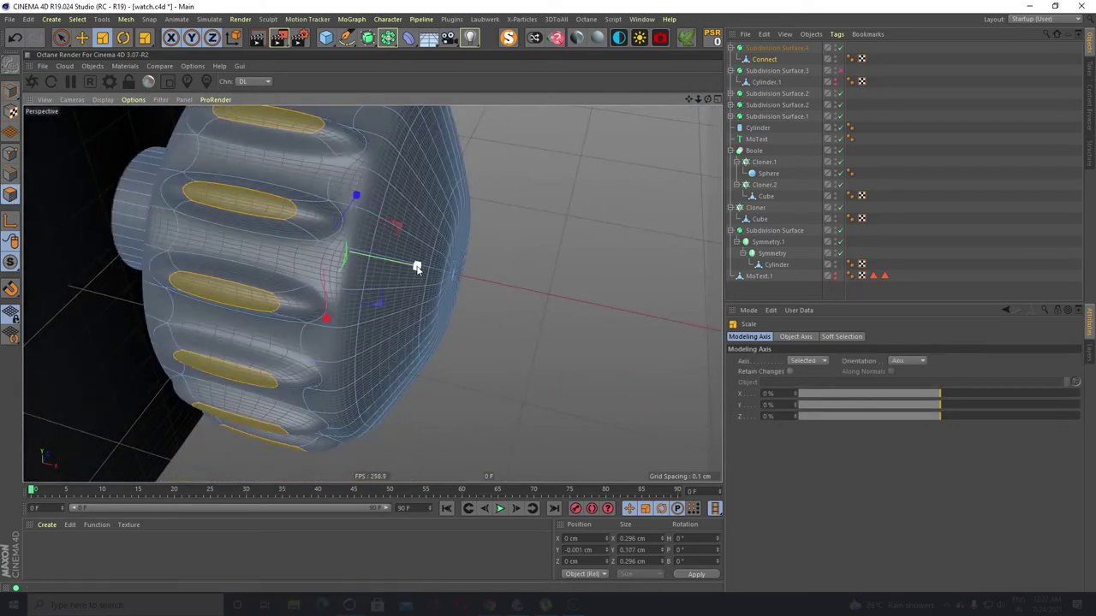
pyautogui.moveTo(416, 267)
pyautogui.mouseDown()
pyautogui.moveTo(385, 272)
pyautogui.moveTo(411, 263)
pyautogui.moveTo(452, 280)
pyautogui.moveTo(411, 266)
pyautogui.moveTo(412, 282)
pyautogui.mouseUp()
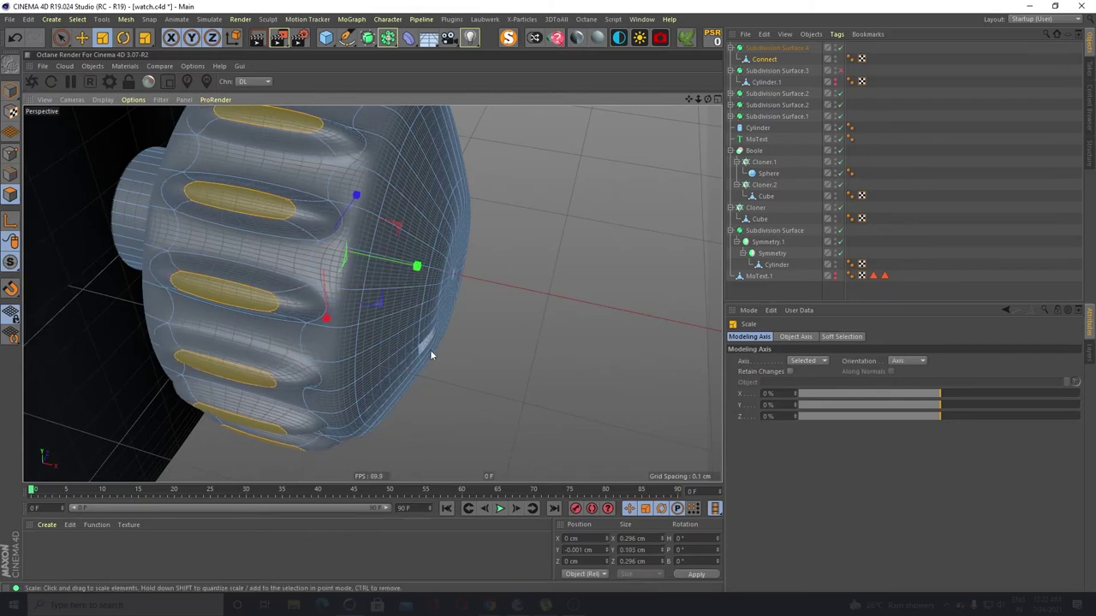
pyautogui.keyDown('alt'); pyautogui.moveTo(431, 351); pyautogui.dragTo(385, 343); pyautogui.keyUp('alt')
pyautogui.moveTo(588, 302); pyautogui.dragTo(581, 306)
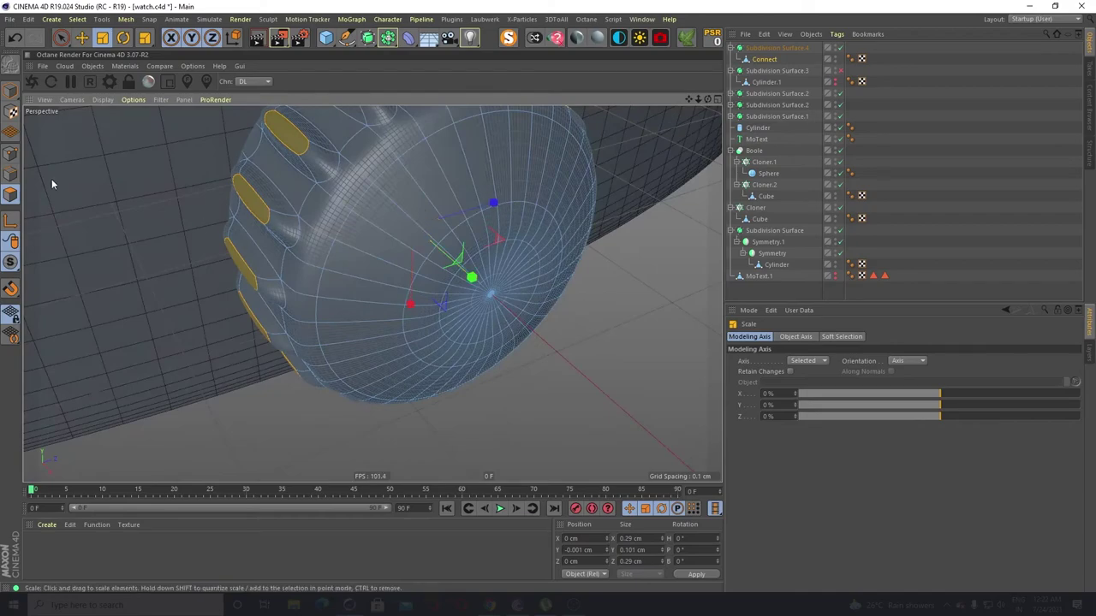
pyautogui.click(11, 92)
pyautogui.keyDown('alt'); pyautogui.moveTo(247, 282); pyautogui.dragTo(238, 329); pyautogui.keyUp('alt')
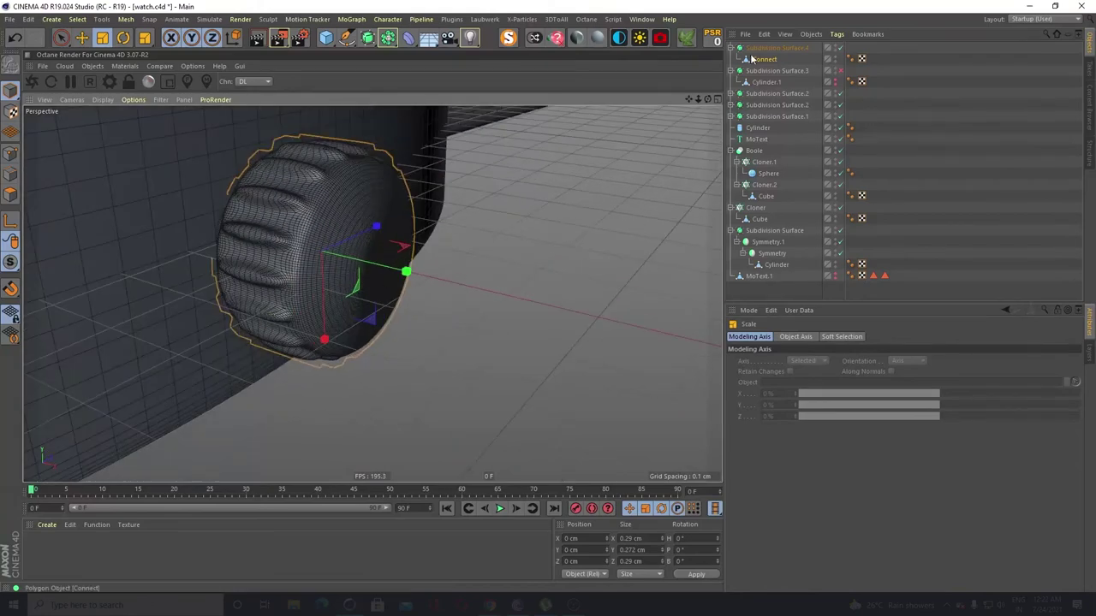
pyautogui.click(776, 48)
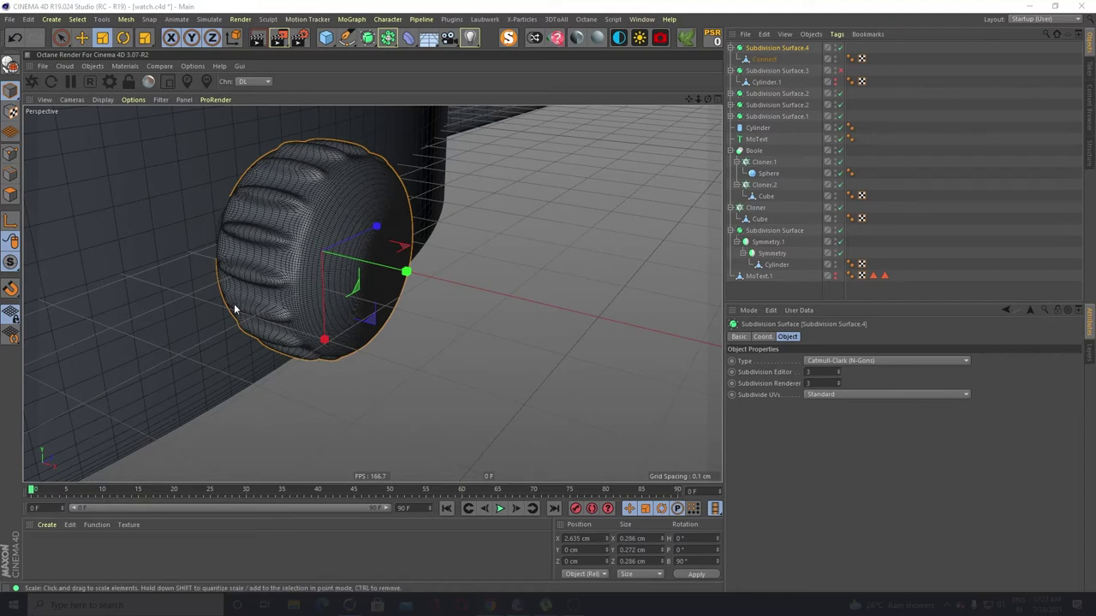
pyautogui.keyDown('alt'); pyautogui.moveTo(329, 304); pyautogui.dragTo(347, 301); pyautogui.keyUp('alt')
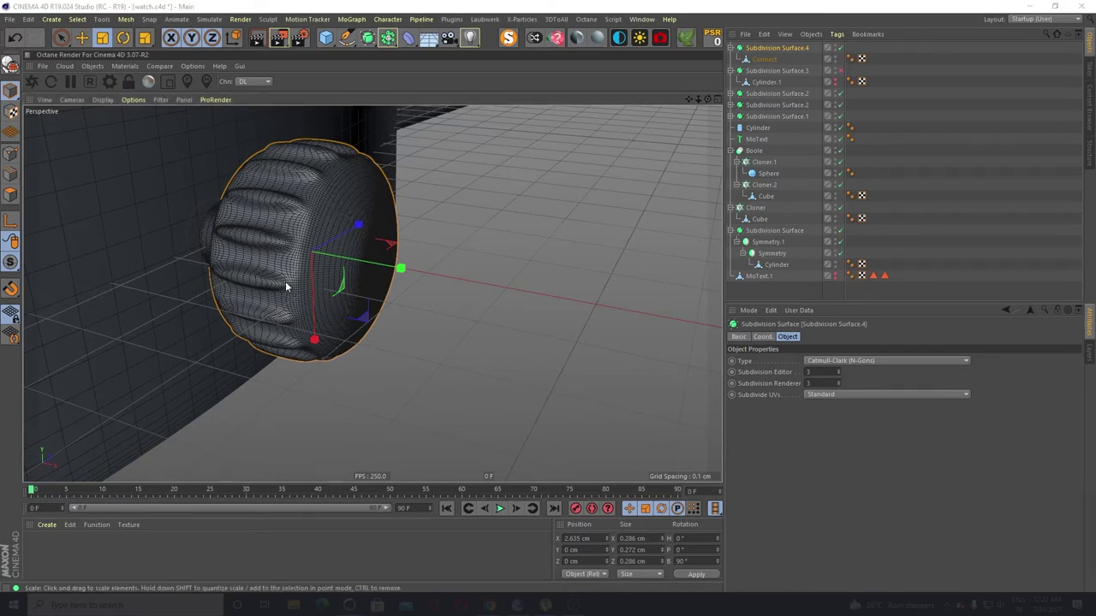
pyautogui.scroll(5, 269, 237)
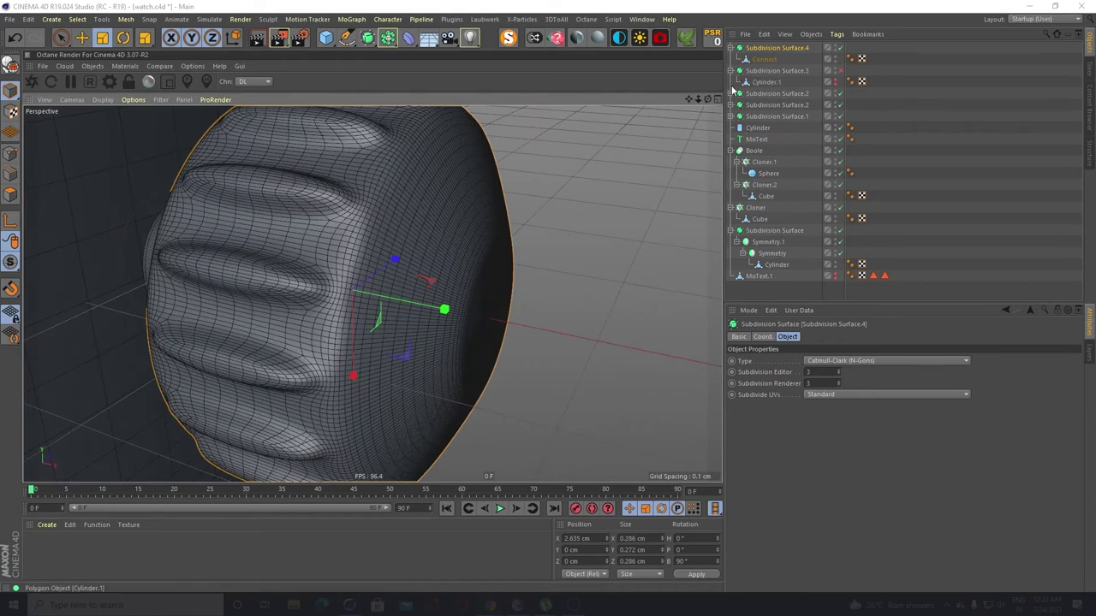
# With the Subdivision Surface temporarily disabled, scale the crown's ridge-top polygons along the Y axis to about 0.085 cm
pyautogui.click(759, 59)
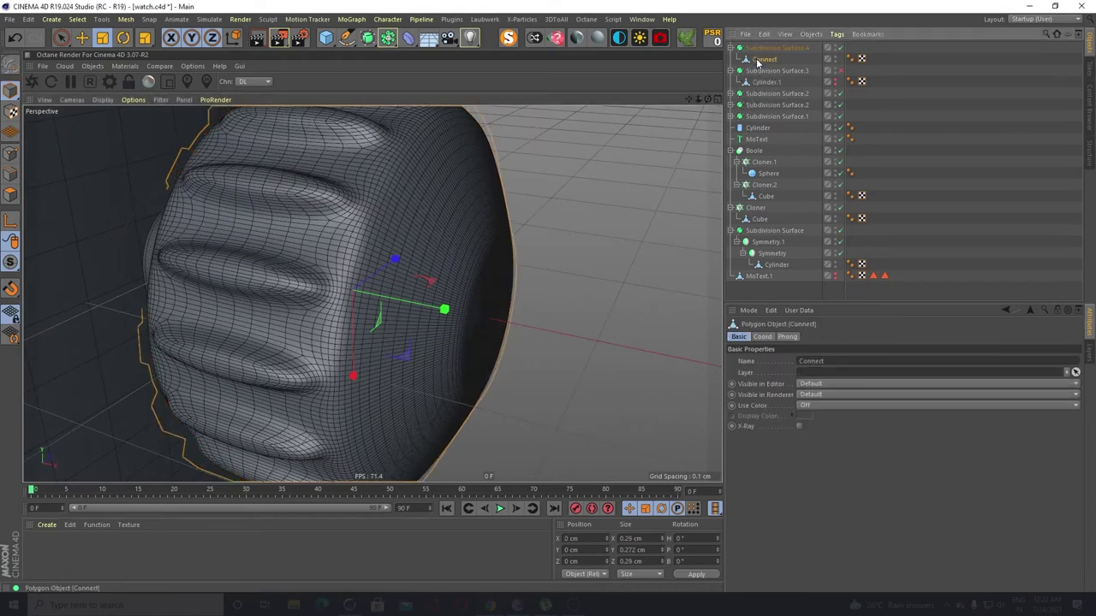
pyautogui.click(10, 195)
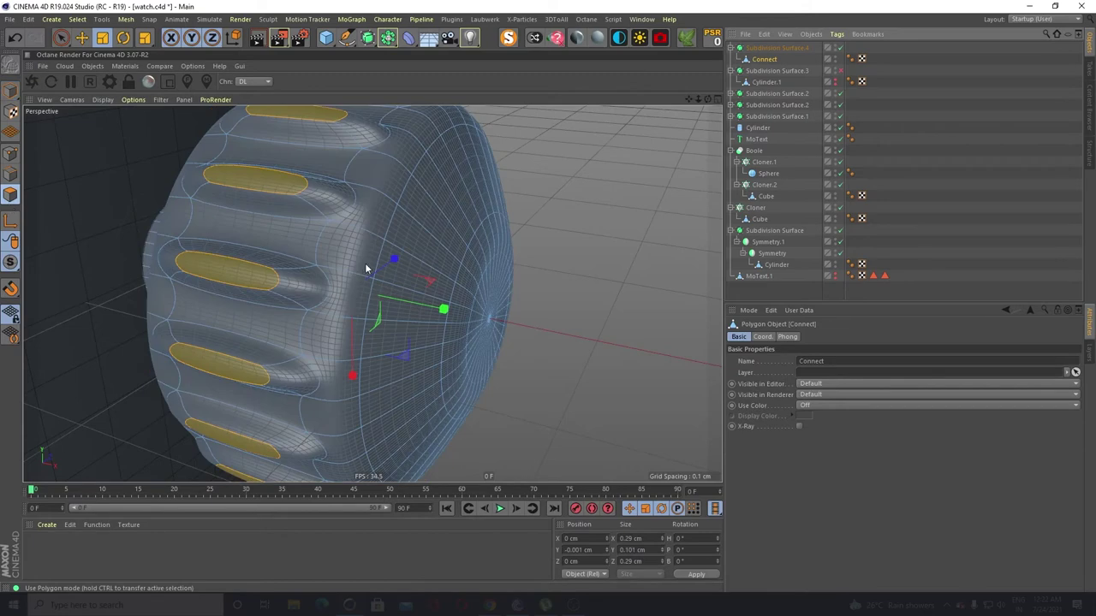
pyautogui.click(770, 48)
pyautogui.click(770, 60)
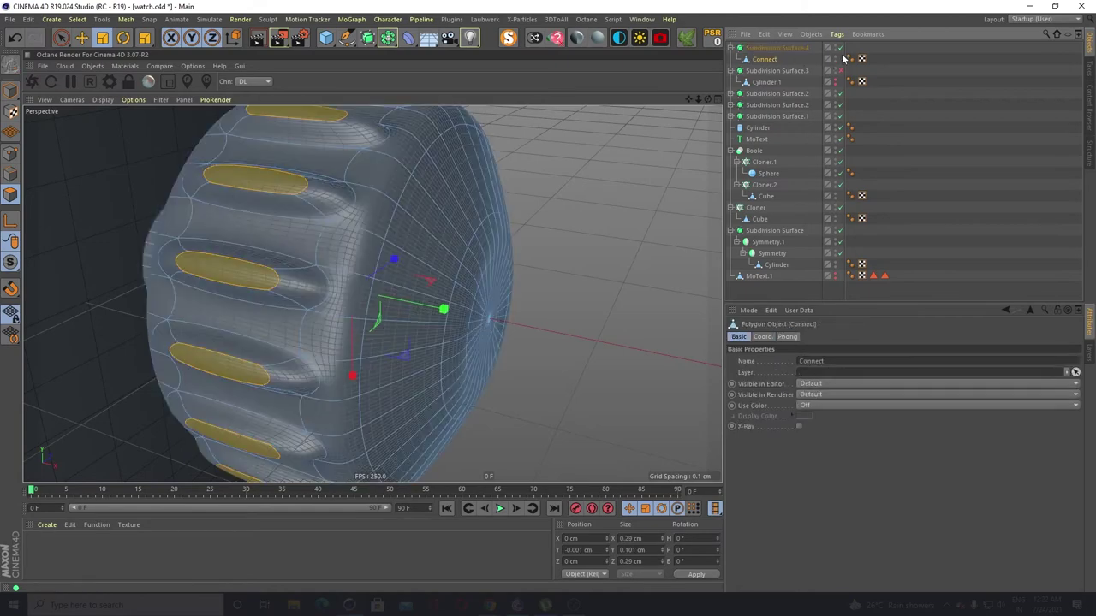
pyautogui.keyDown('alt'); pyautogui.moveTo(270, 217); pyautogui.dragTo(300, 254); pyautogui.keyUp('alt')
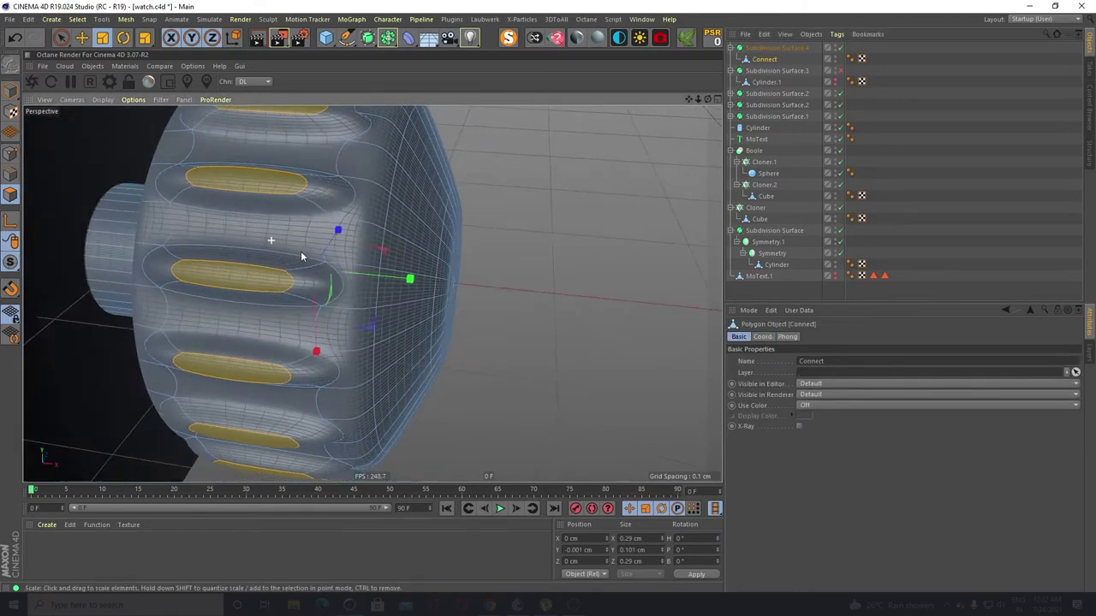
pyautogui.click(839, 49)
pyautogui.click(839, 49)
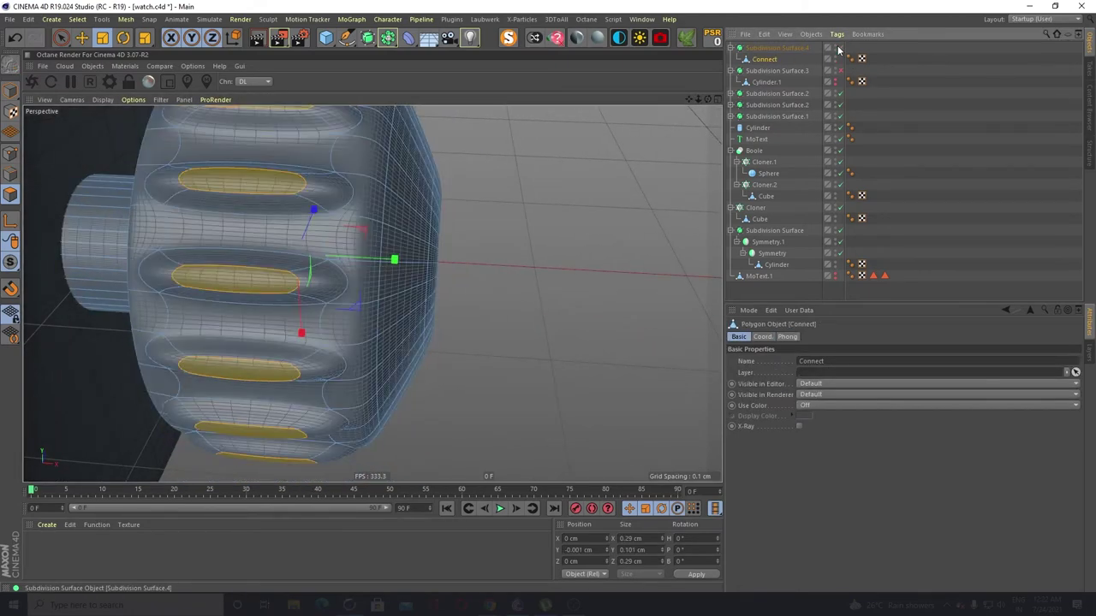
pyautogui.click(839, 49)
pyautogui.moveTo(394, 261)
pyautogui.mouseDown()
pyautogui.moveTo(376, 263)
pyautogui.moveTo(394, 260)
pyautogui.mouseUp()
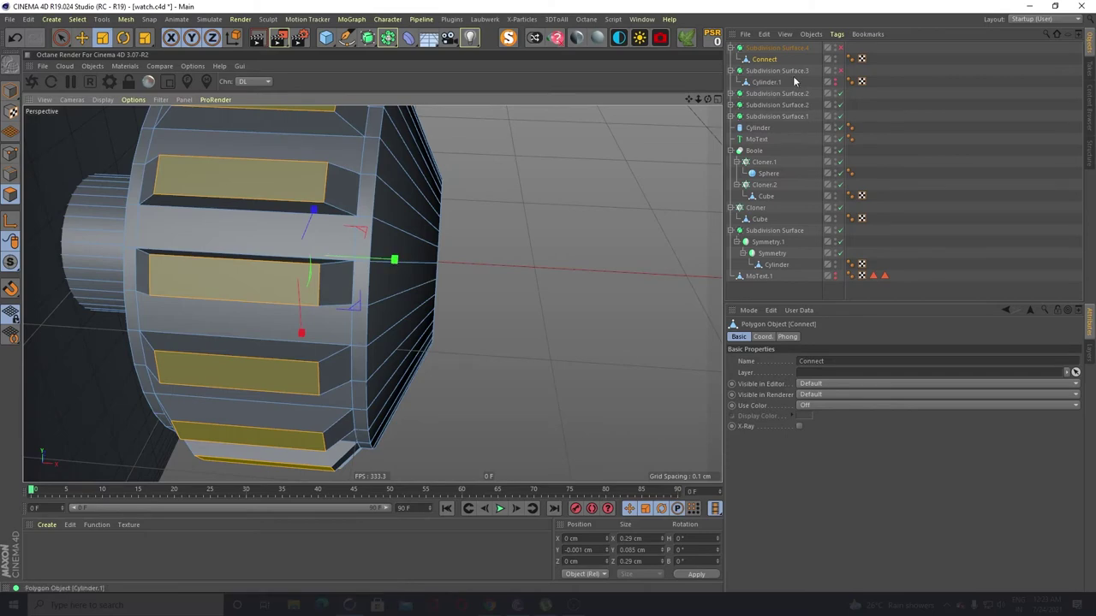
pyautogui.click(839, 48)
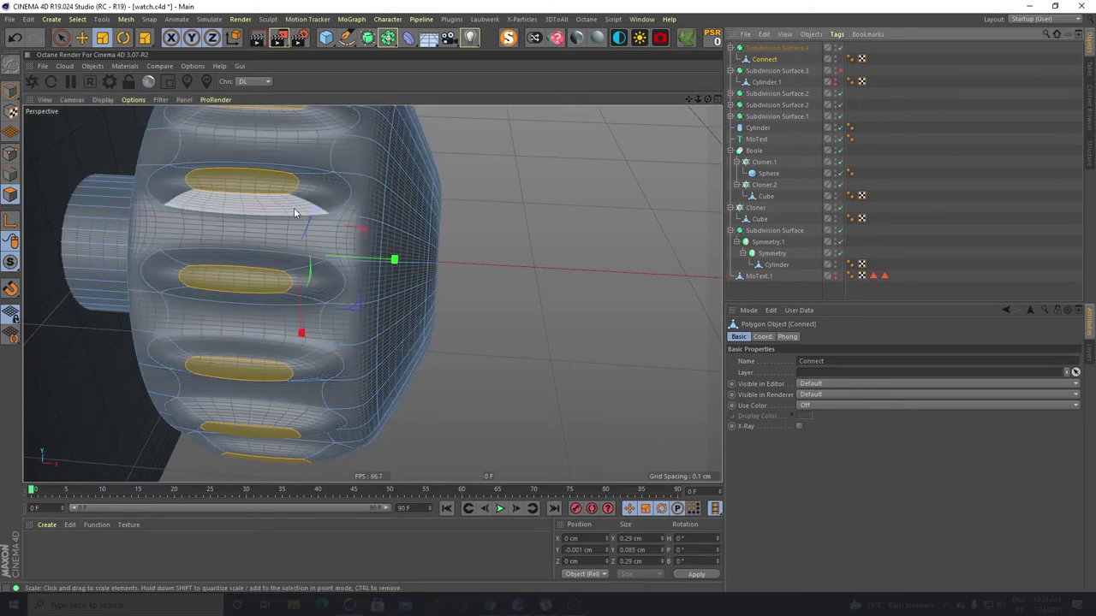
# Try a Loop/Path Cut with two cuts around the crown's grip ridges, sliding one cut to a 22% offset
pyautogui.press('m')
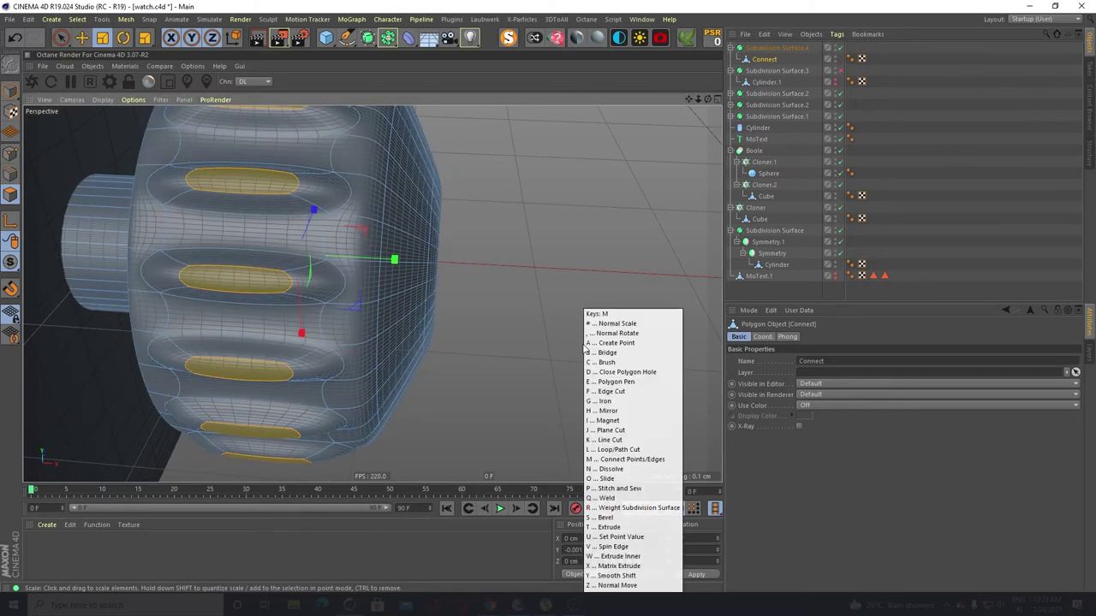
pyautogui.press('l')
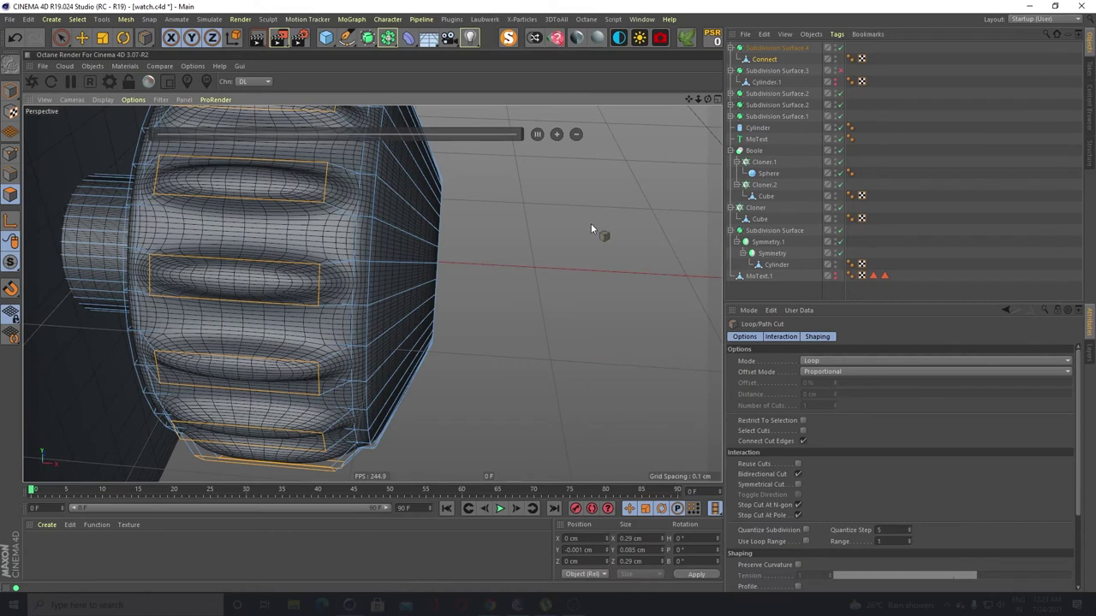
pyautogui.click(311, 166)
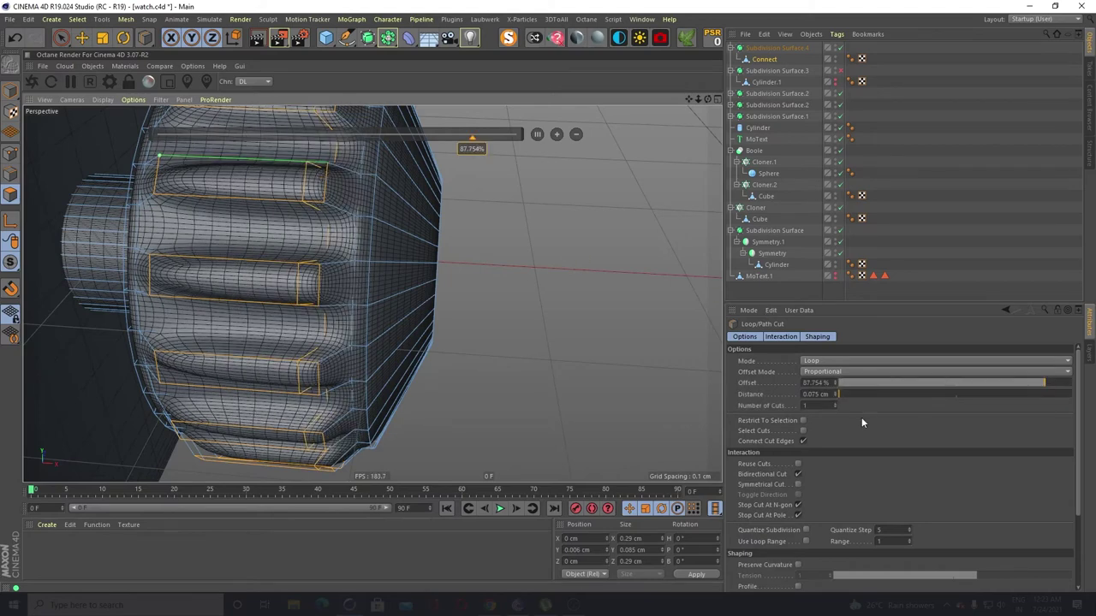
pyautogui.click(834, 403)
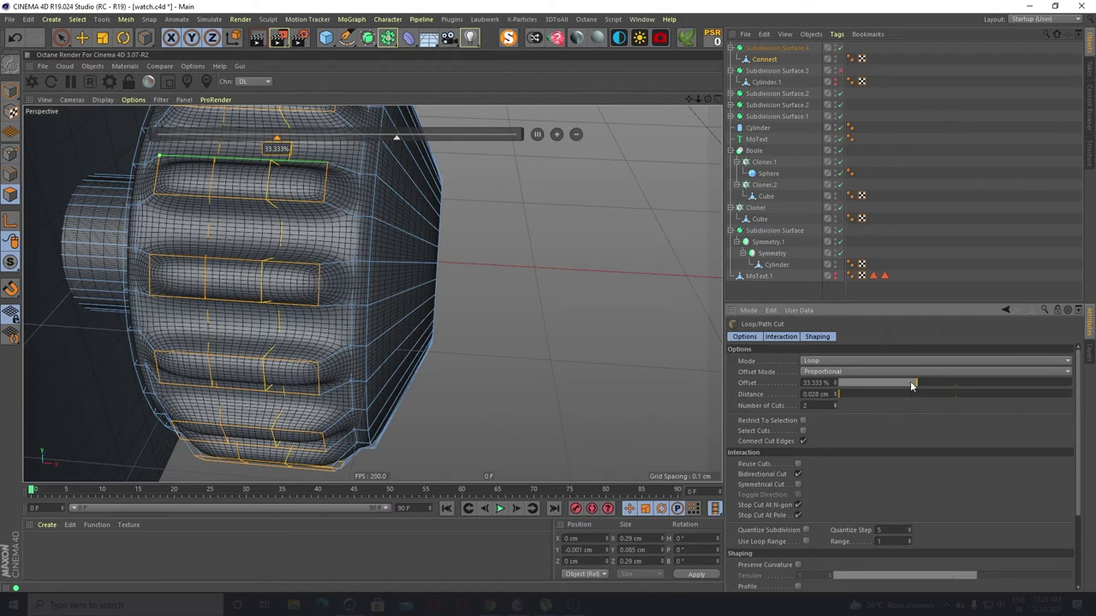
pyautogui.moveTo(911, 384); pyautogui.dragTo(889, 384)
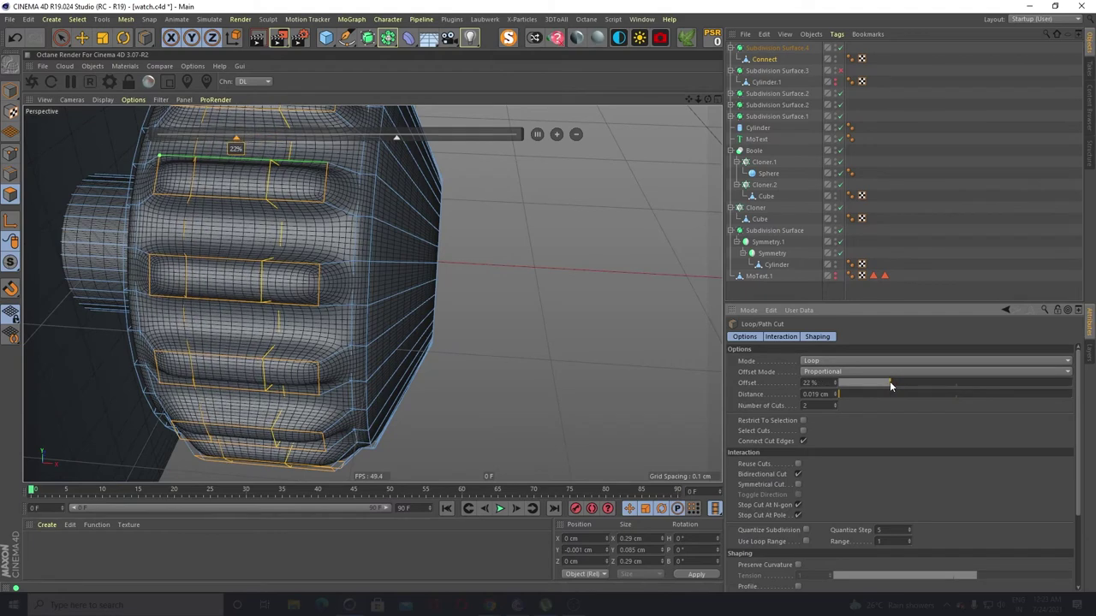
# Try another two-cut loop around the grip ridges, shifting one cut's offset to 0% and 100%, and undo the cuts
pyautogui.click(292, 313)
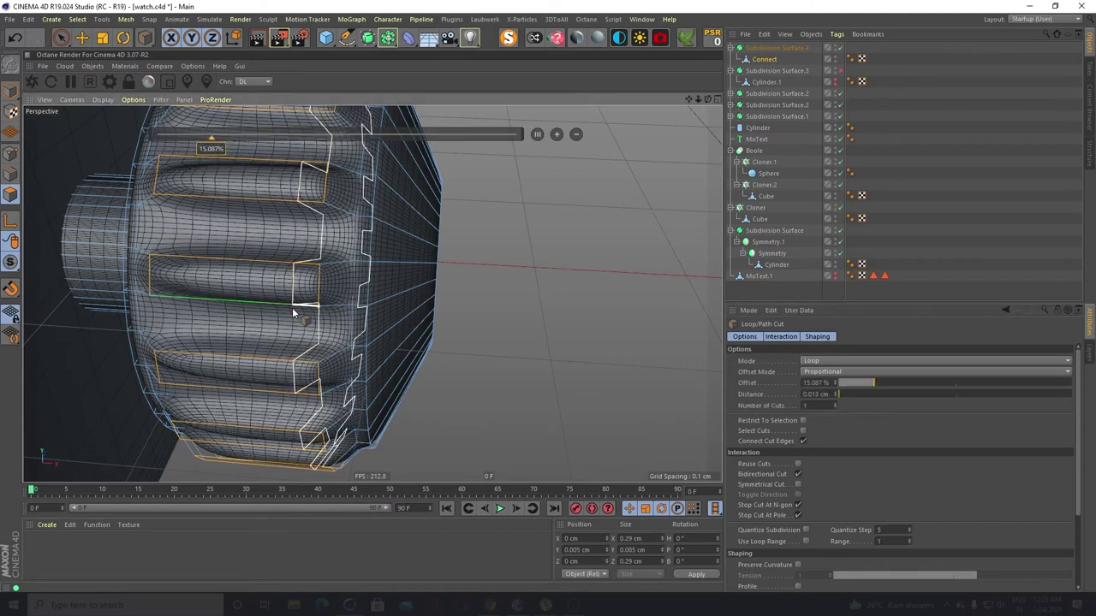
pyautogui.click(833, 402)
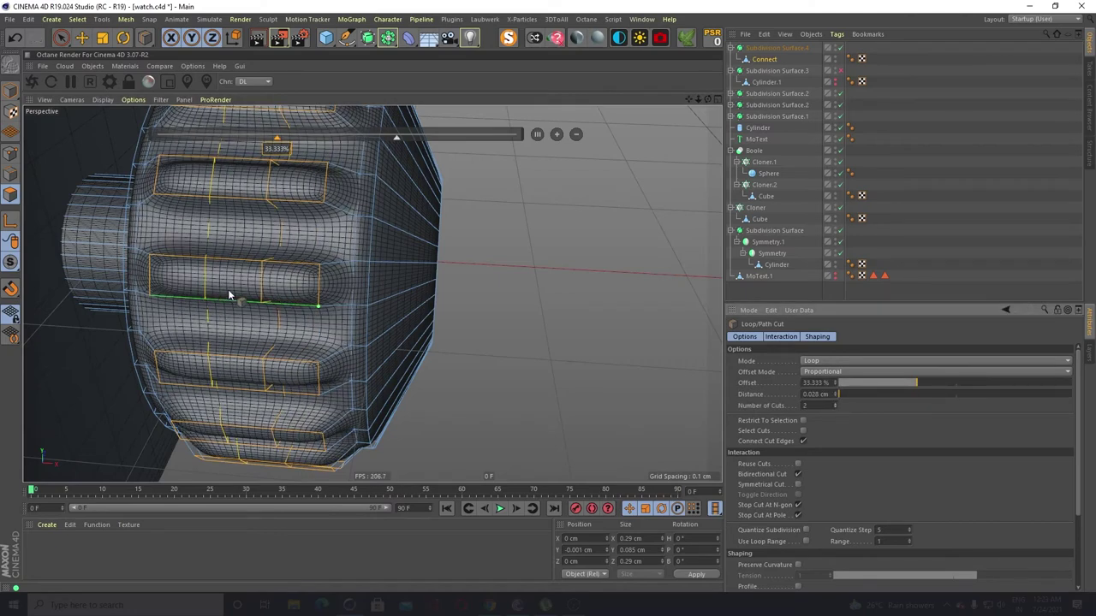
pyautogui.scroll(-3, 196, 277)
pyautogui.keyDown('alt'); pyautogui.moveTo(256, 349); pyautogui.dragTo(274, 366); pyautogui.keyUp('alt')
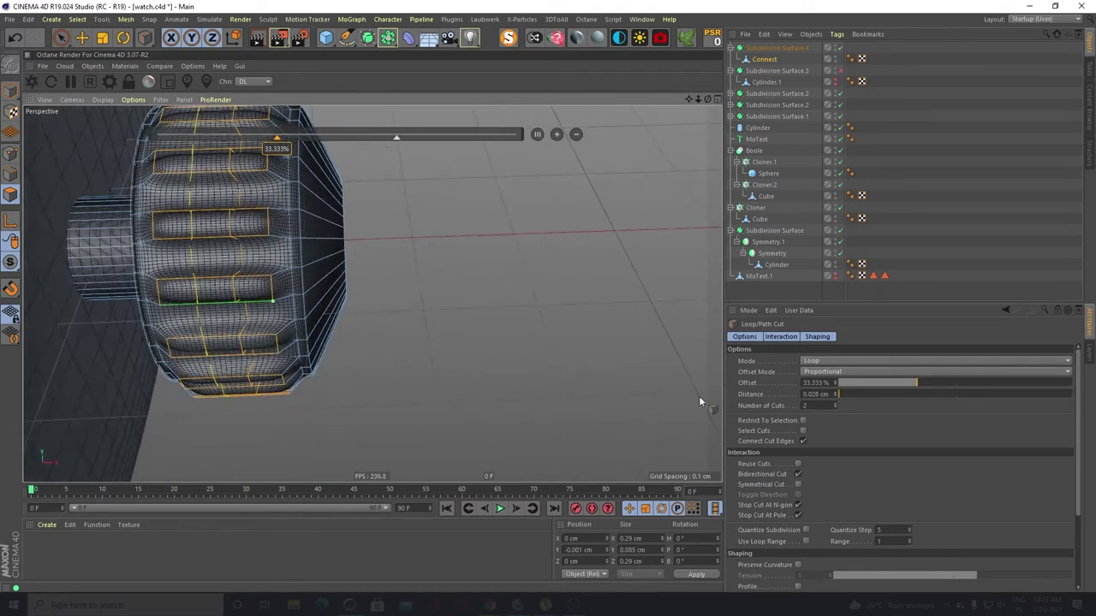
pyautogui.moveTo(835, 396); pyautogui.dragTo(835, 403)
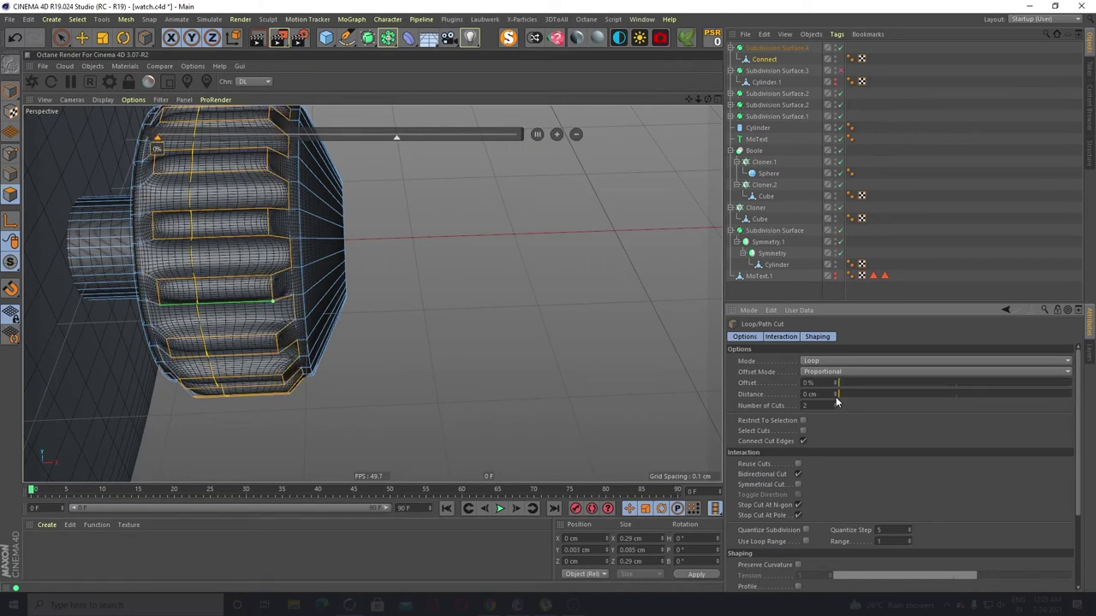
pyautogui.moveTo(836, 400); pyautogui.dragTo(836, 395)
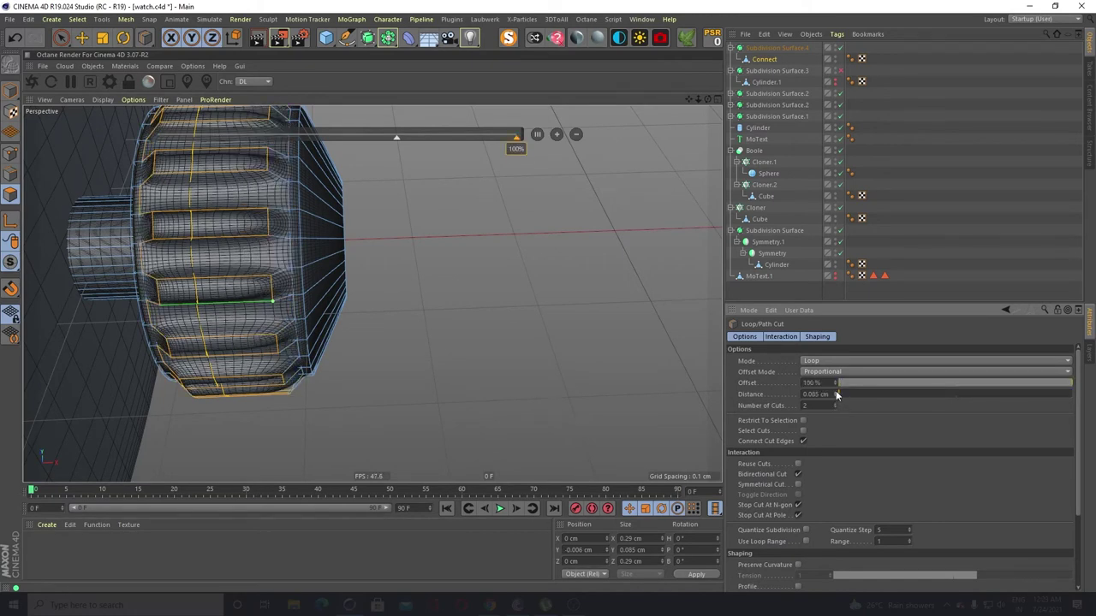
pyautogui.hotkey('ctrl', 'z')
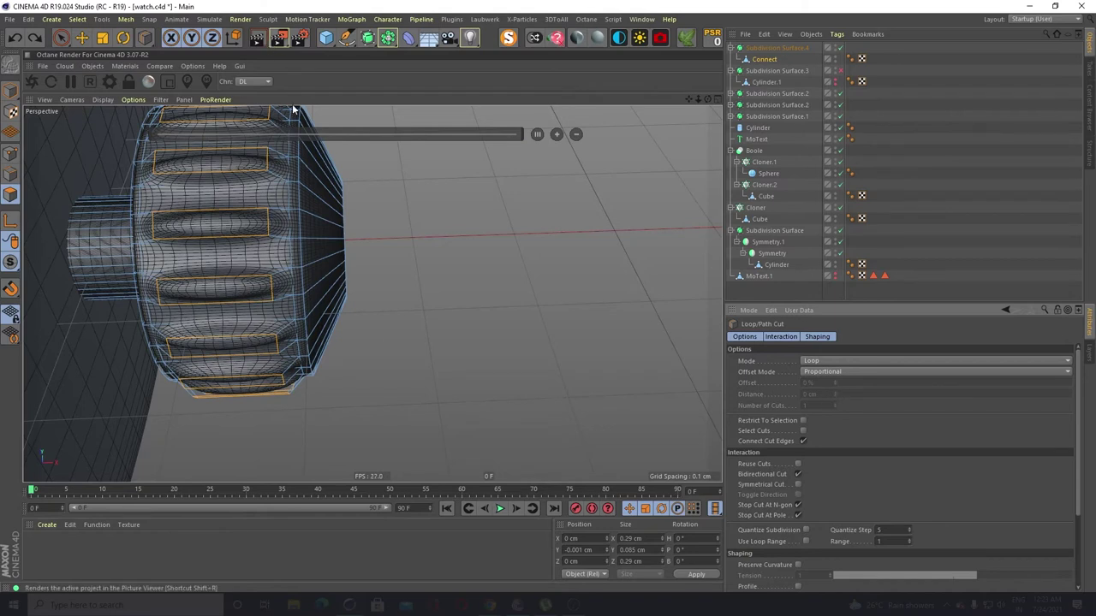
# Add a two-cut Loop/Path Cut around the crown's grip ridges with offsets of about 27.7% and 76.2%
pyautogui.rightClick(231, 248)
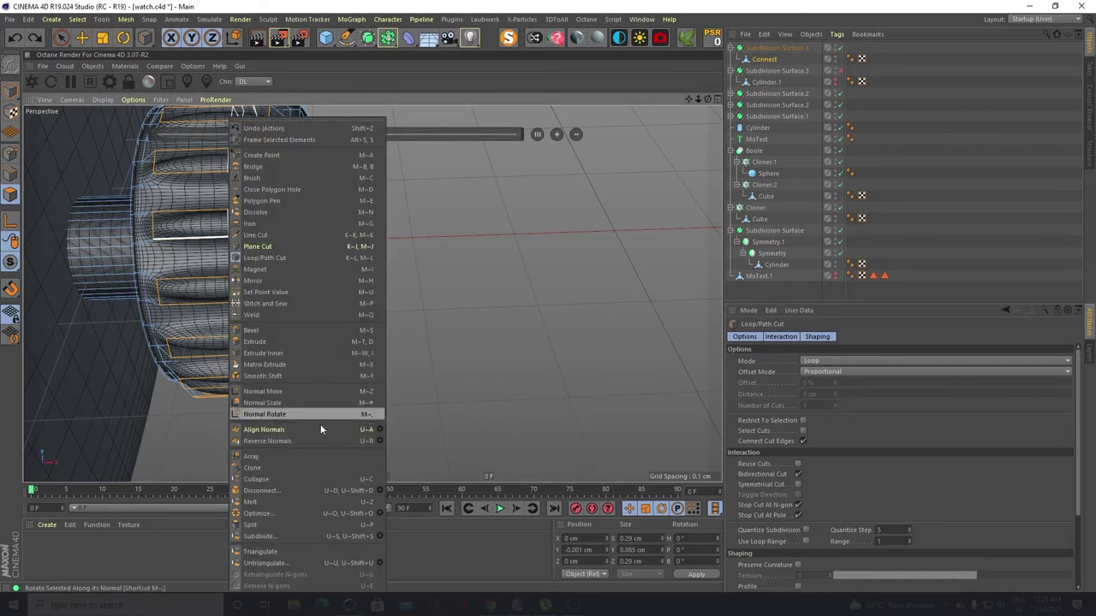
pyautogui.click(261, 258)
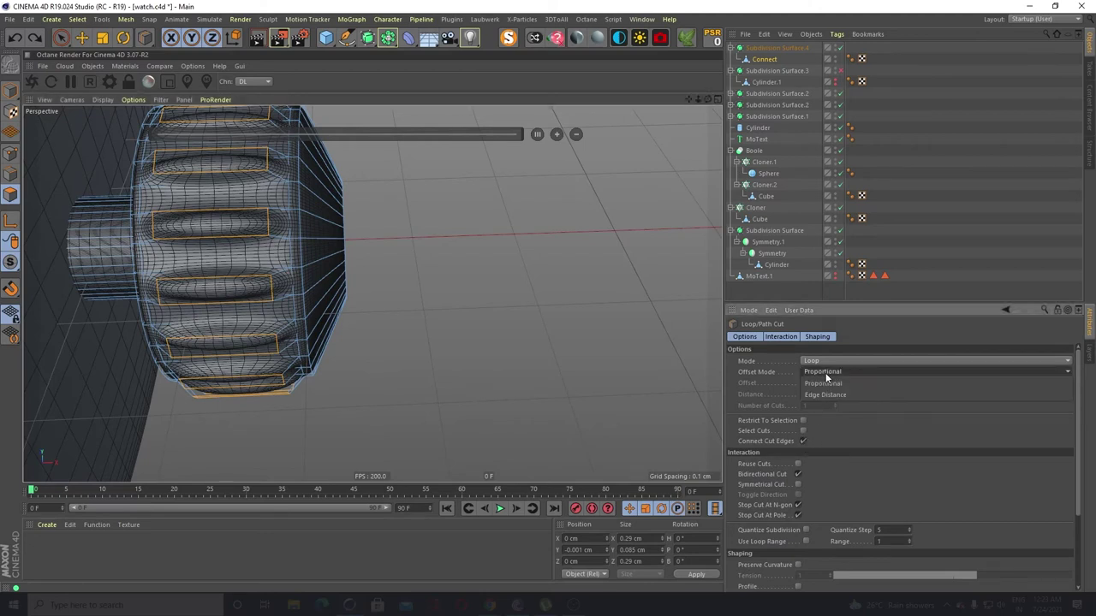
pyautogui.click(253, 311)
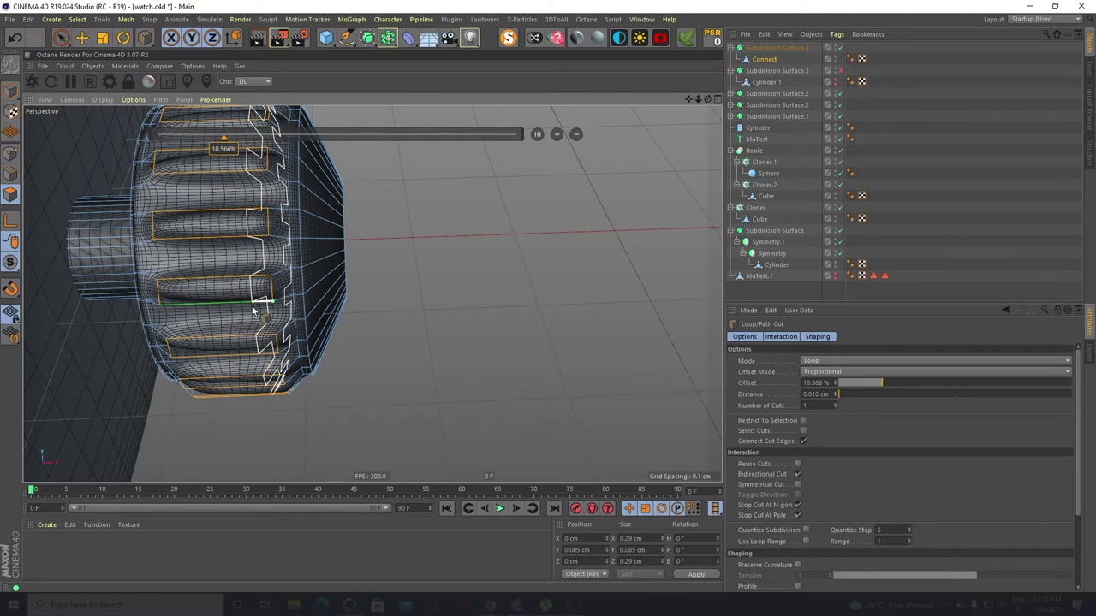
pyautogui.click(835, 404)
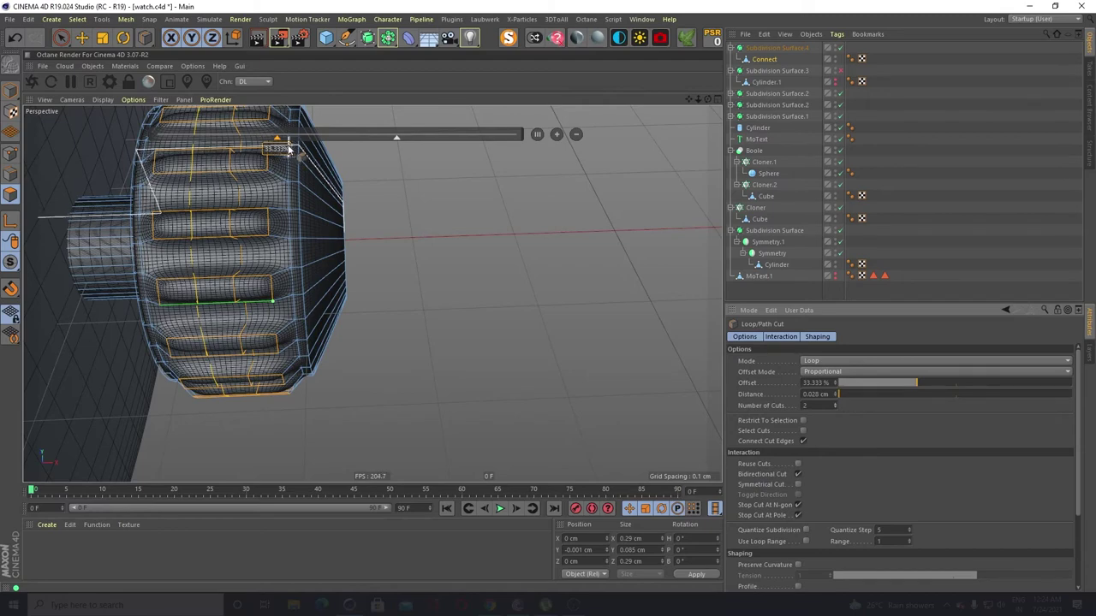
pyautogui.scroll(3, 276, 137)
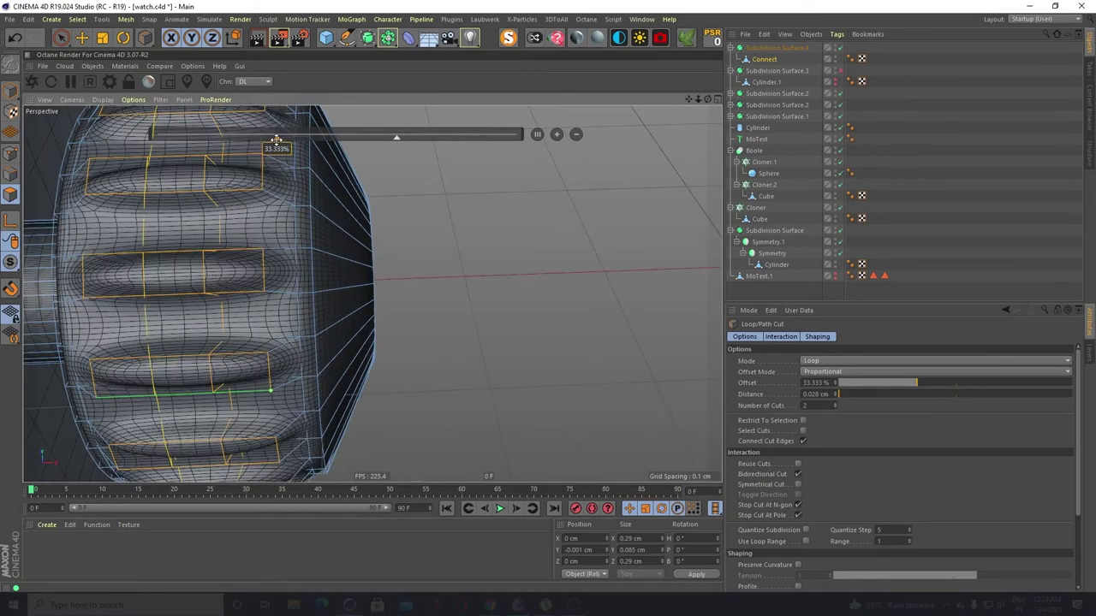
pyautogui.moveTo(277, 139)
pyautogui.mouseDown()
pyautogui.moveTo(303, 143)
pyautogui.moveTo(257, 147)
pyautogui.mouseUp()
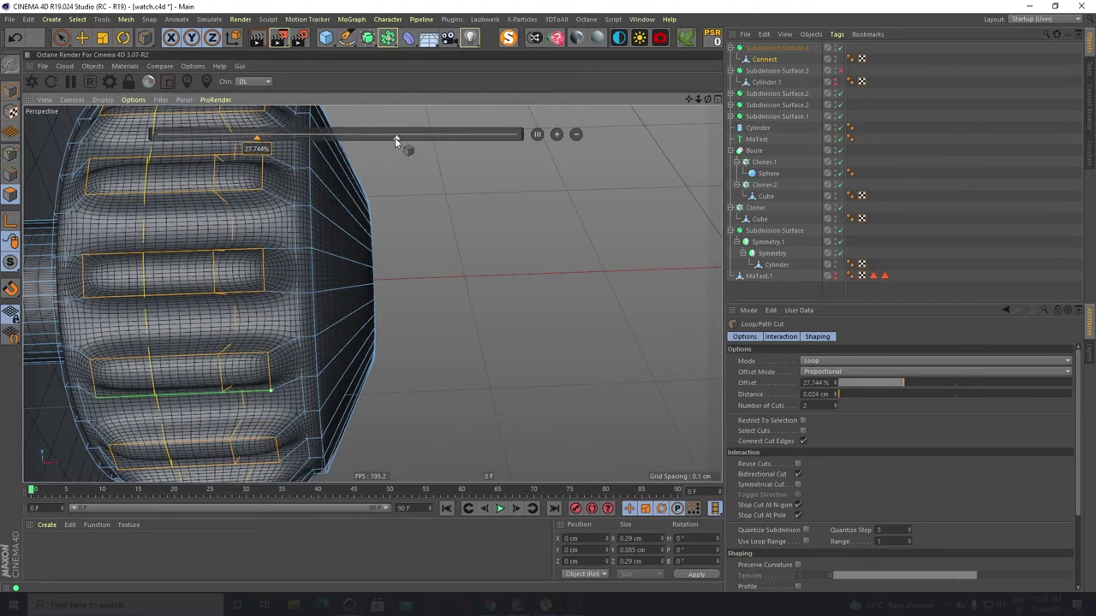
pyautogui.moveTo(395, 139); pyautogui.dragTo(431, 144)
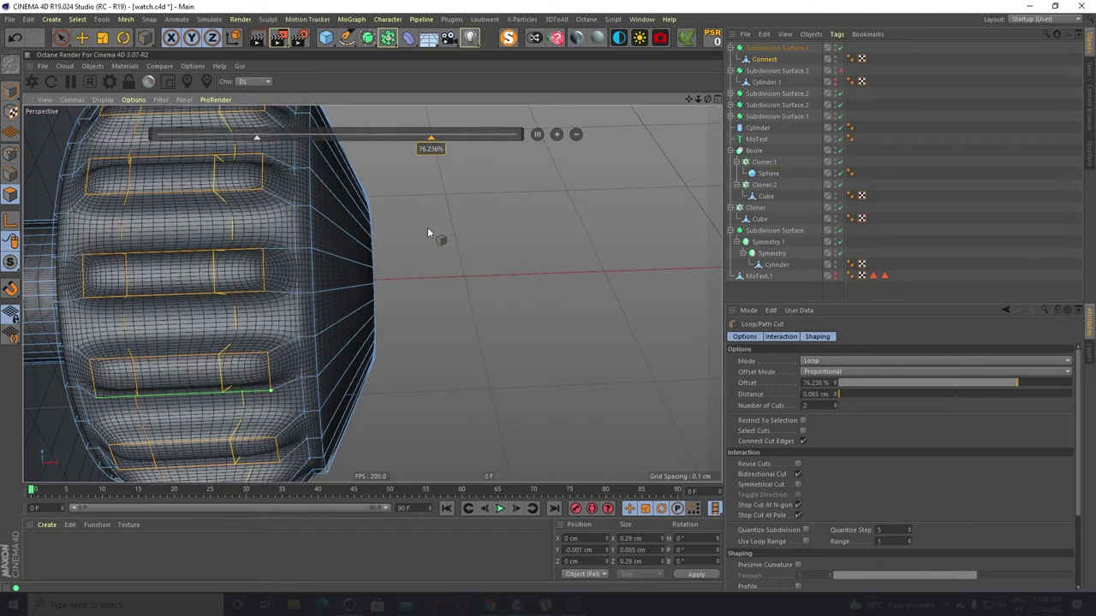
pyautogui.click(10, 92)
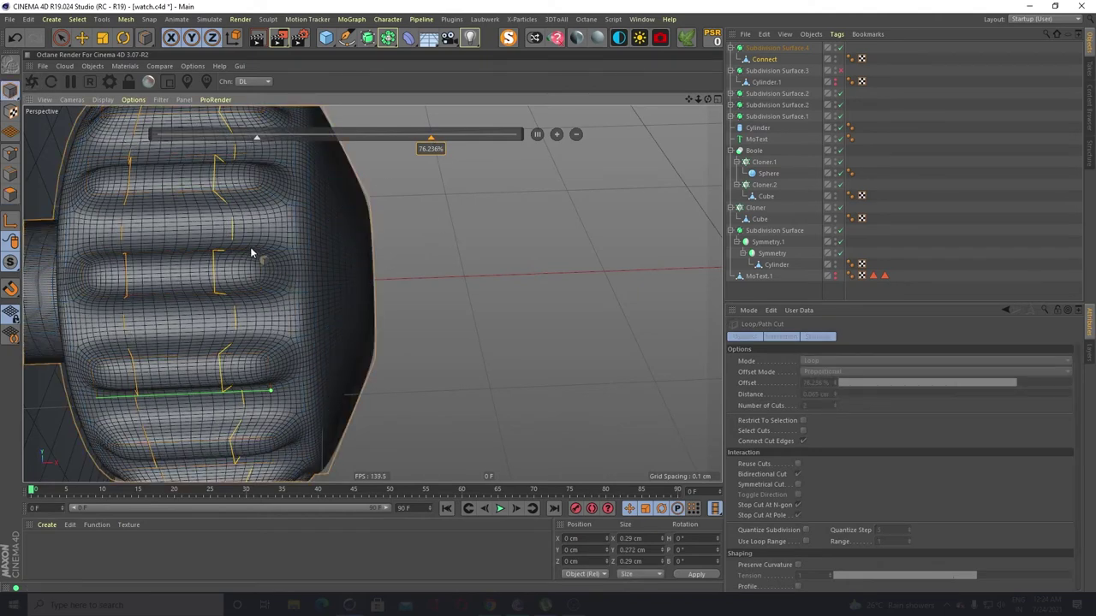
pyautogui.keyDown('alt'); pyautogui.moveTo(251, 254); pyautogui.dragTo(330, 317); pyautogui.keyUp('alt')
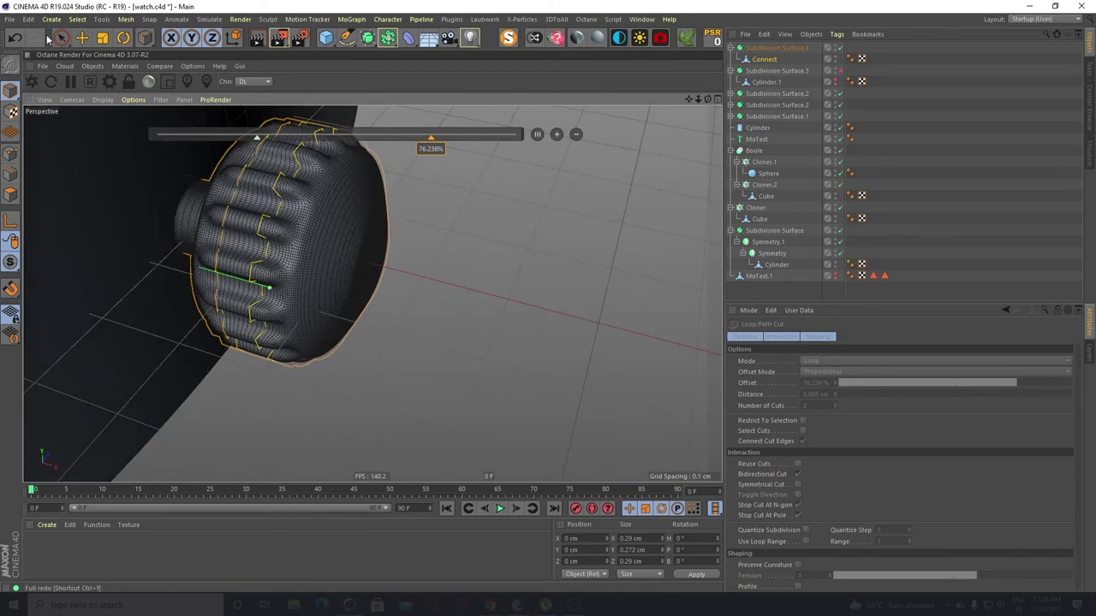
pyautogui.click(82, 36)
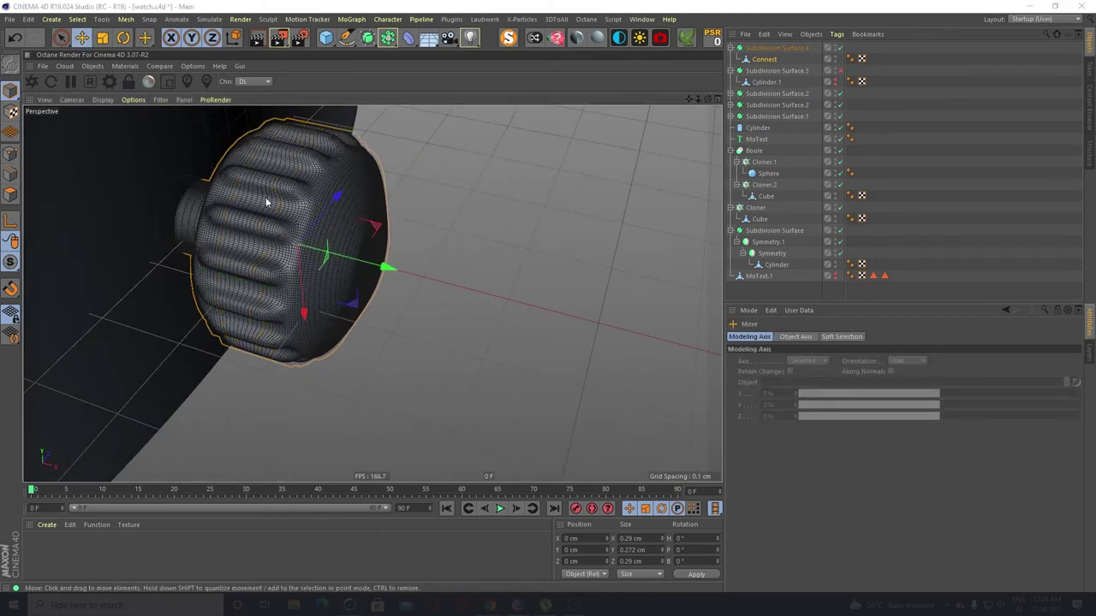
pyautogui.scroll(3, 266, 202)
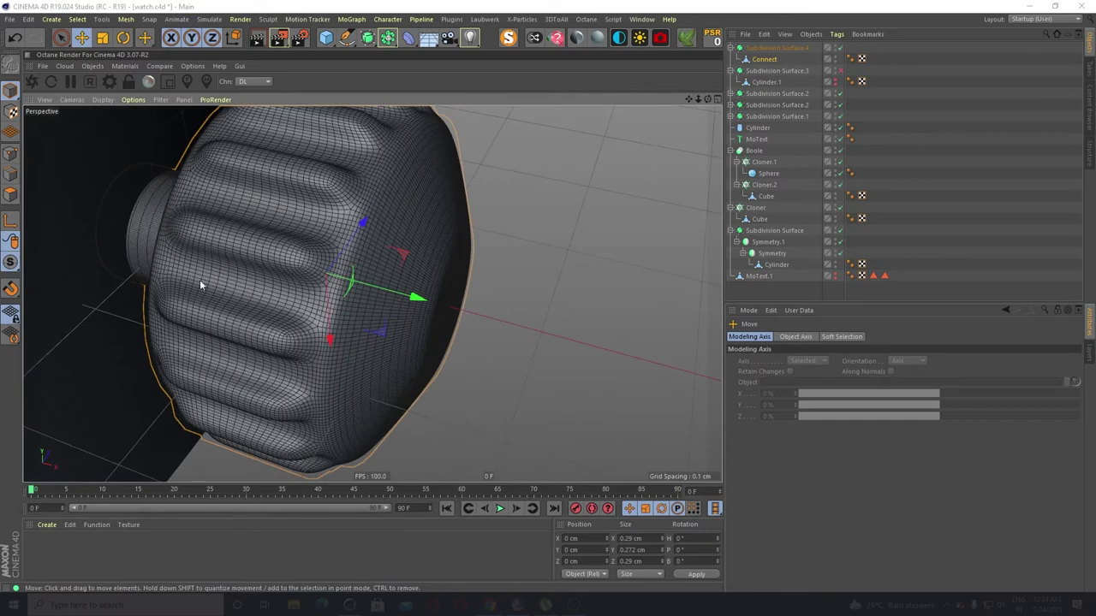
# Scale the crown's ridge-top polygons along the Y axis to about 0.062 cm and check the smoothed shape
pyautogui.click(102, 37)
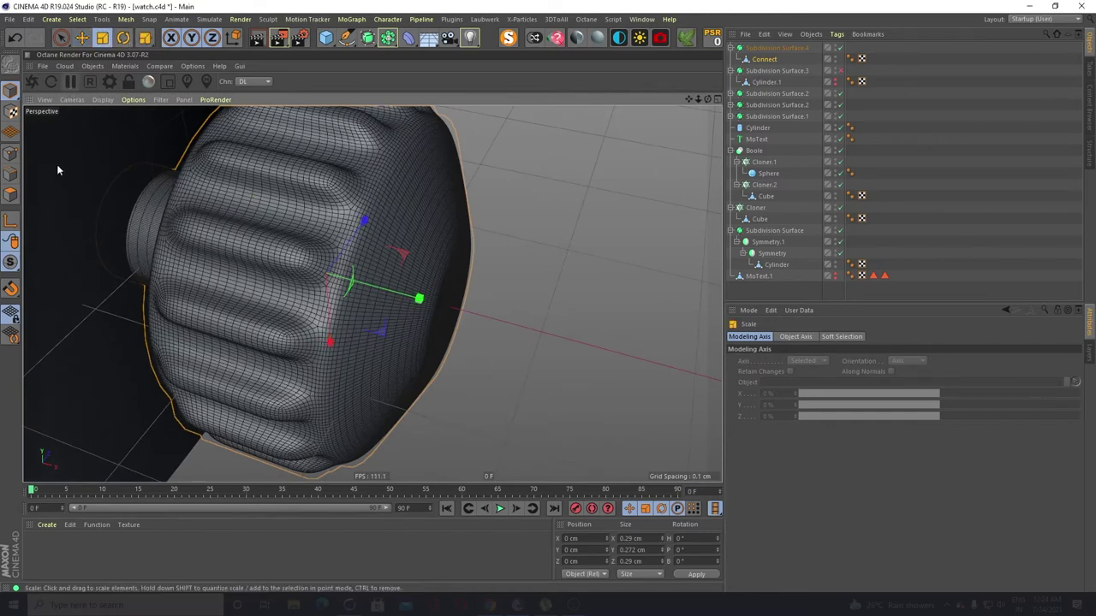
pyautogui.click(10, 194)
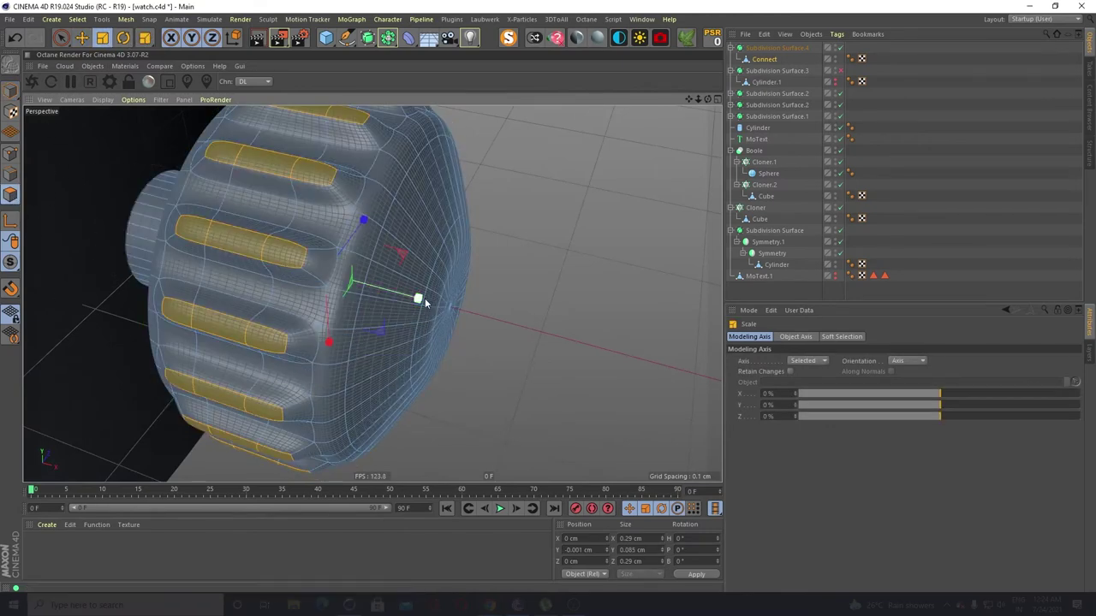
pyautogui.moveTo(426, 302); pyautogui.dragTo(494, 272)
pyautogui.click(12, 91)
pyautogui.click(607, 244)
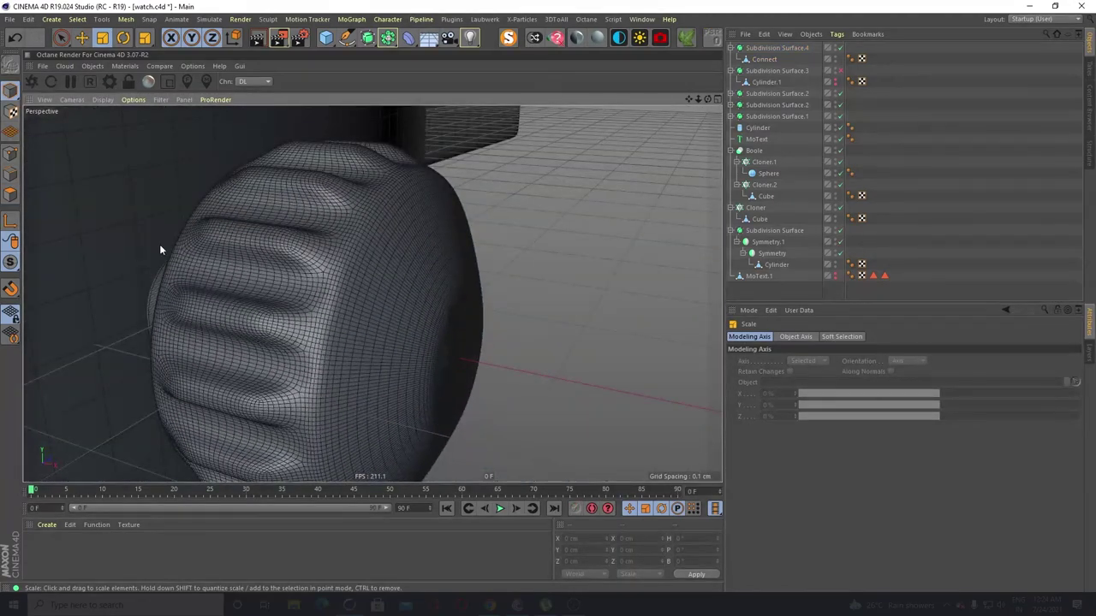
pyautogui.scroll(4, 273, 286)
pyautogui.scroll(-3, 273, 286)
pyautogui.keyDown('alt'); pyautogui.moveTo(353, 328); pyautogui.dragTo(281, 238); pyautogui.keyUp('alt')
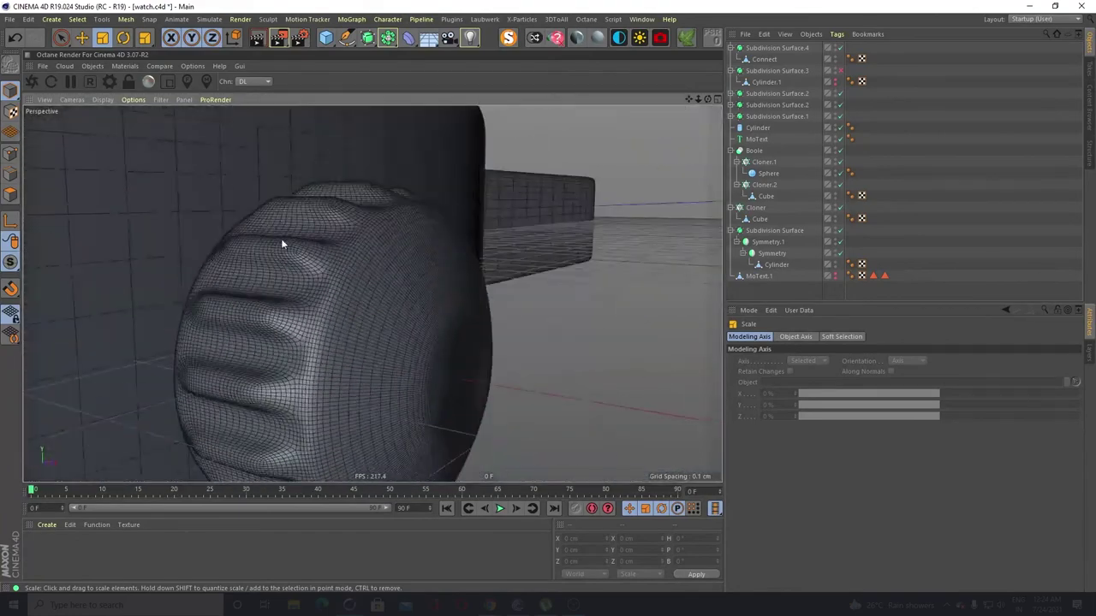
# Reselect the Connect mesh's ridge-top polygons, scale them outward to about 0.298 cm across and inspect the smoothed ridges
pyautogui.click(83, 38)
pyautogui.click(101, 39)
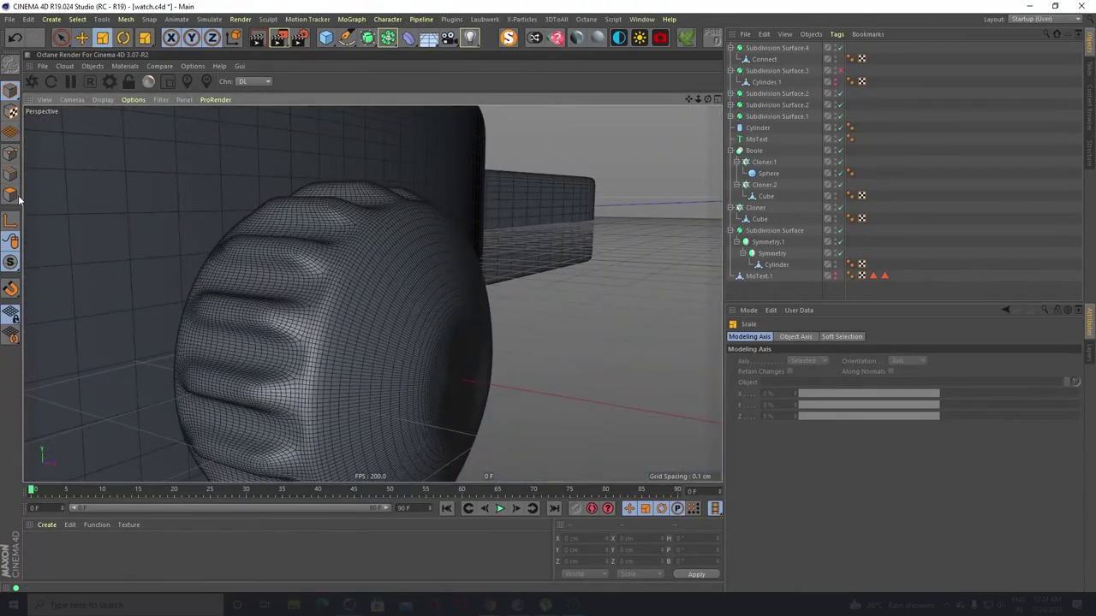
pyautogui.click(764, 59)
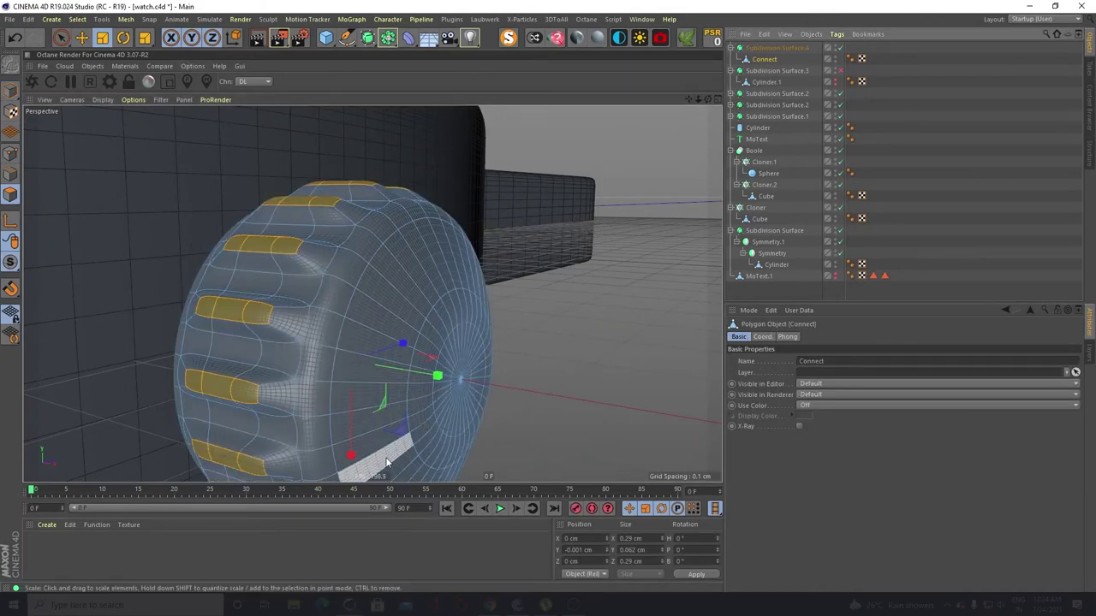
pyautogui.keyDown('alt'); pyautogui.moveTo(403, 421); pyautogui.dragTo(379, 425); pyautogui.keyUp('alt')
pyautogui.moveTo(615, 335); pyautogui.dragTo(628, 334)
pyautogui.click(11, 91)
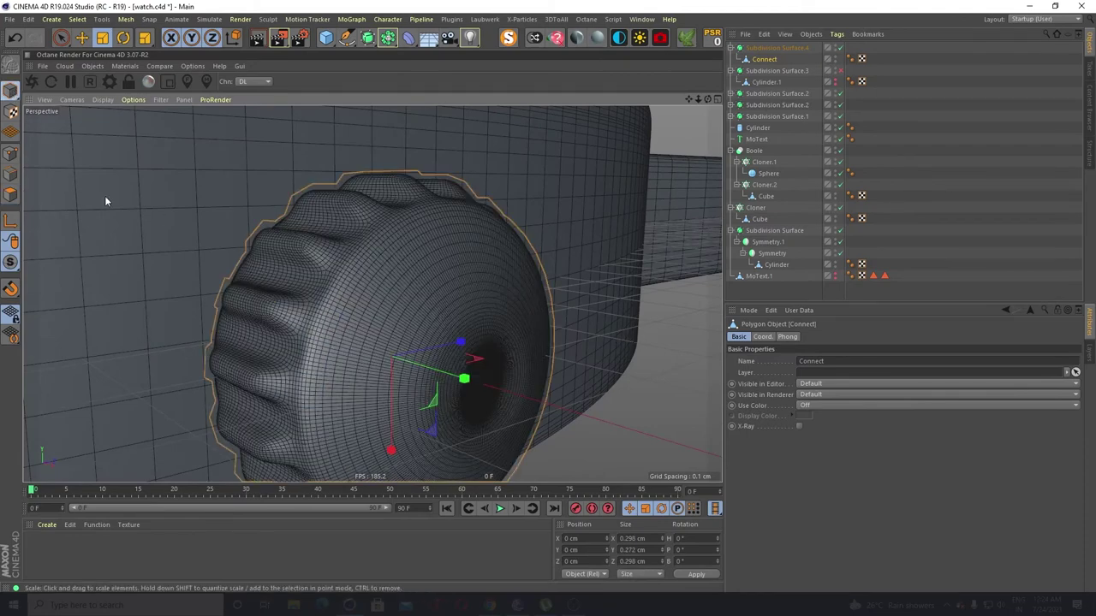
pyautogui.moveTo(106, 201)
pyautogui.keyDown('alt'); pyautogui.mouseDown()
pyautogui.moveTo(286, 330)
pyautogui.moveTo(206, 350)
pyautogui.moveTo(339, 345)
pyautogui.moveTo(87, 207)
pyautogui.mouseUp(); pyautogui.keyUp('alt')
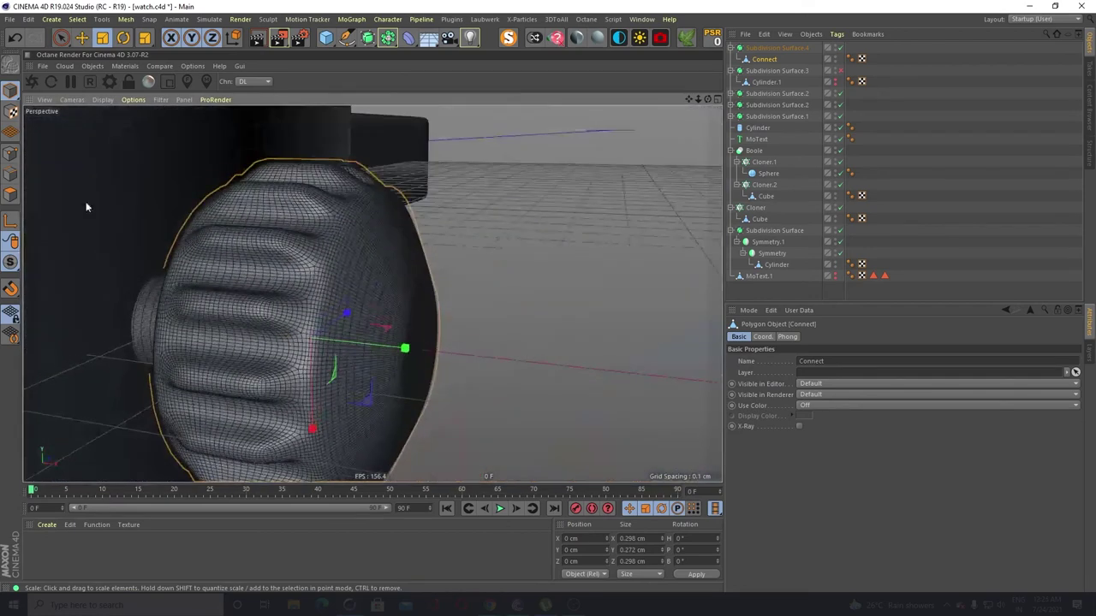
pyautogui.click(554, 237)
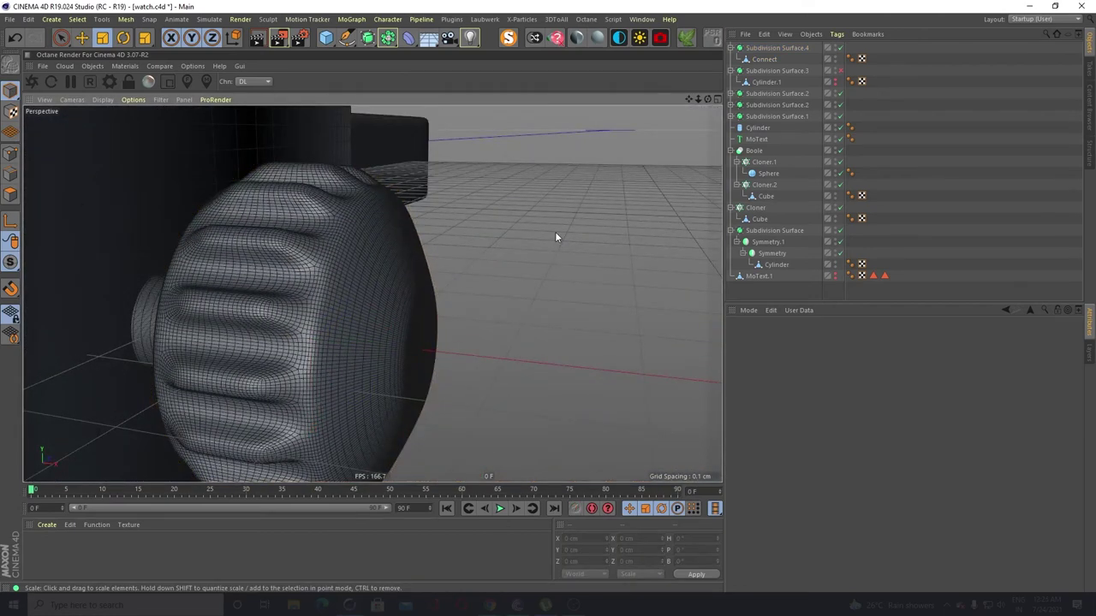
# Scale the ridge-top polygons along Y to about 0.059 cm and enlarge them to about 0.304 cm across
pyautogui.click(8, 196)
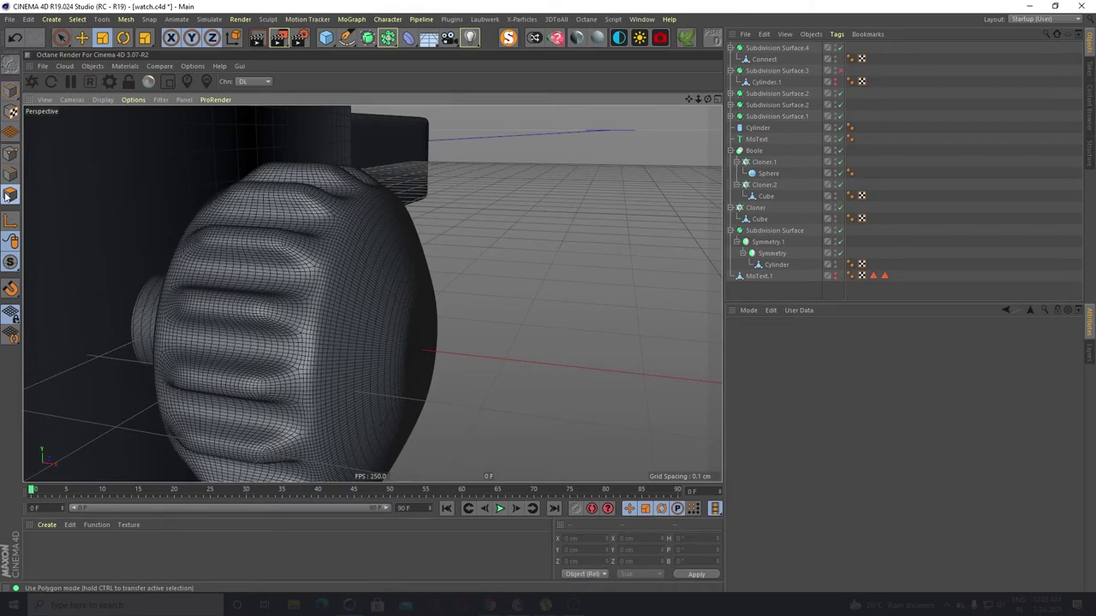
pyautogui.click(763, 60)
pyautogui.moveTo(404, 349); pyautogui.dragTo(305, 417)
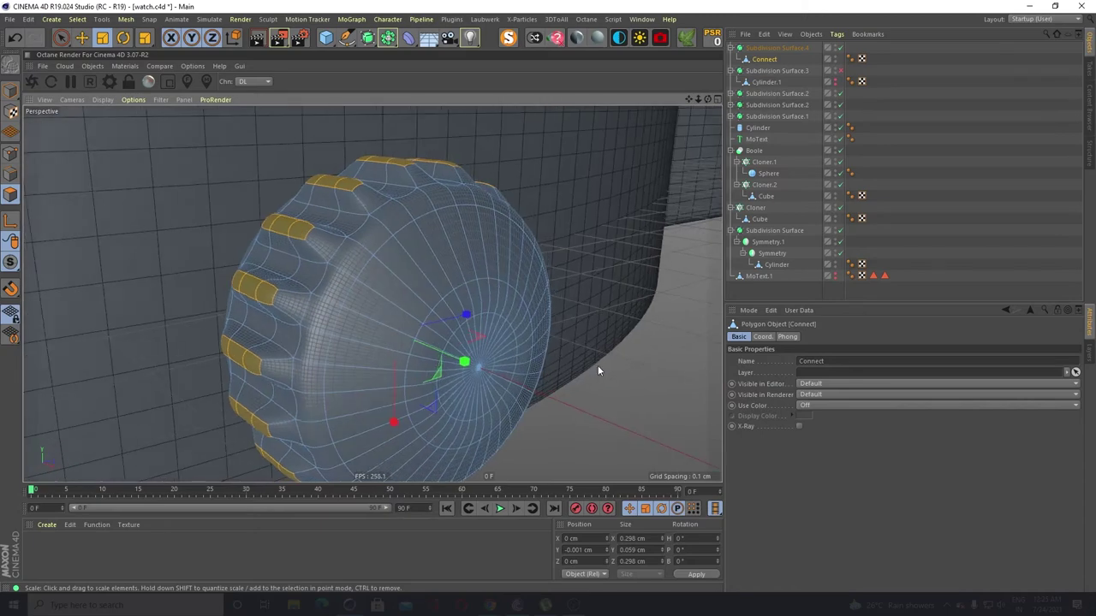
pyautogui.click(10, 93)
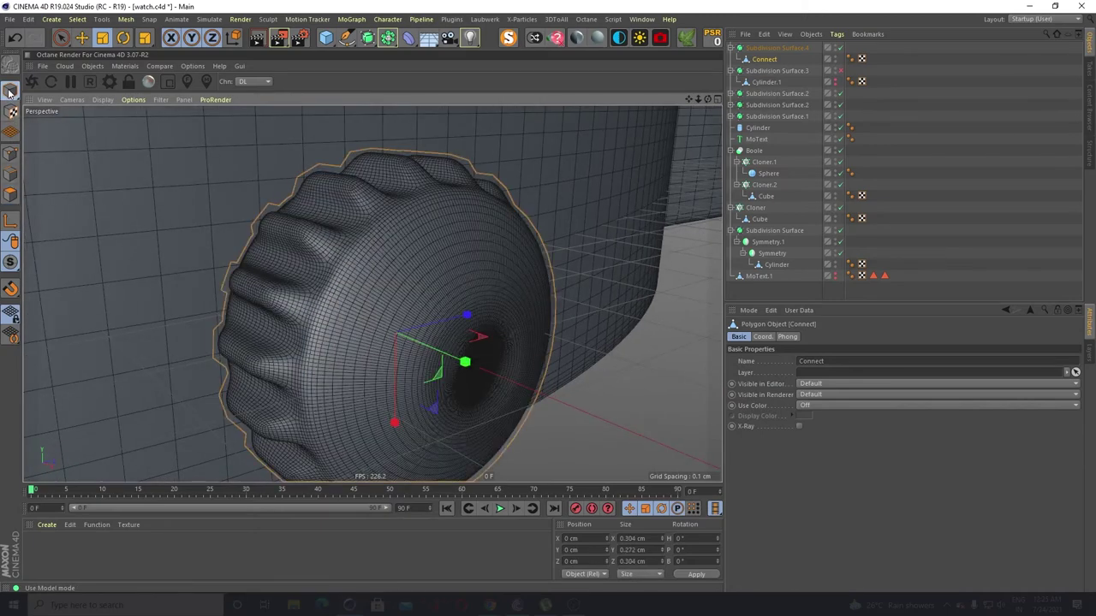
pyautogui.keyDown('alt'); pyautogui.moveTo(222, 347); pyautogui.dragTo(406, 300); pyautogui.keyUp('alt')
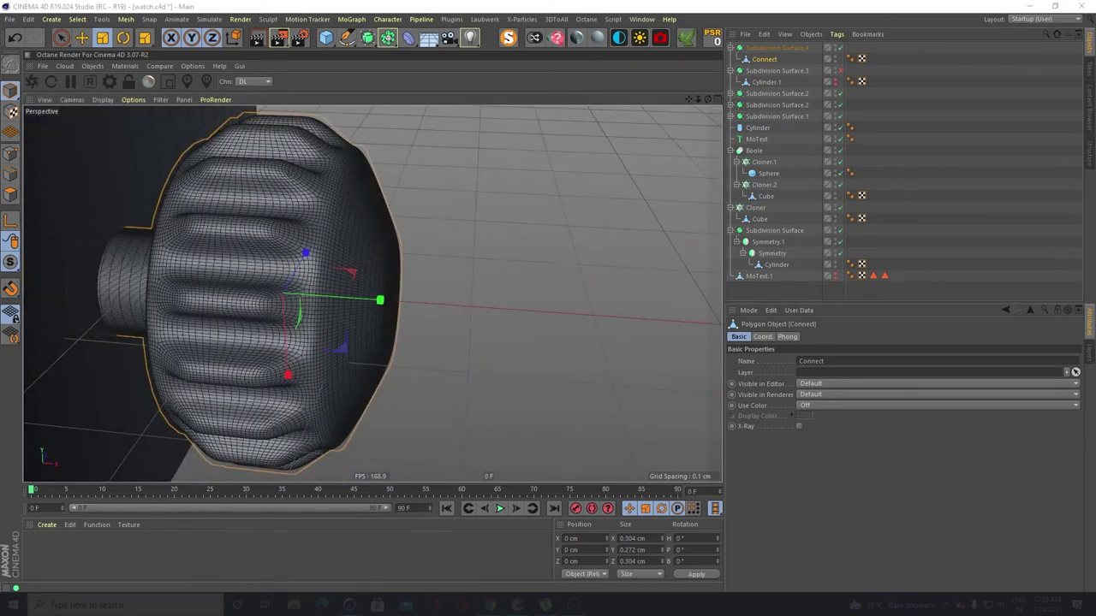
# Move the whole crown's Subdivision Surface along its axis toward the watch case, to X about 2.562 cm
pyautogui.click(777, 48)
pyautogui.click(82, 38)
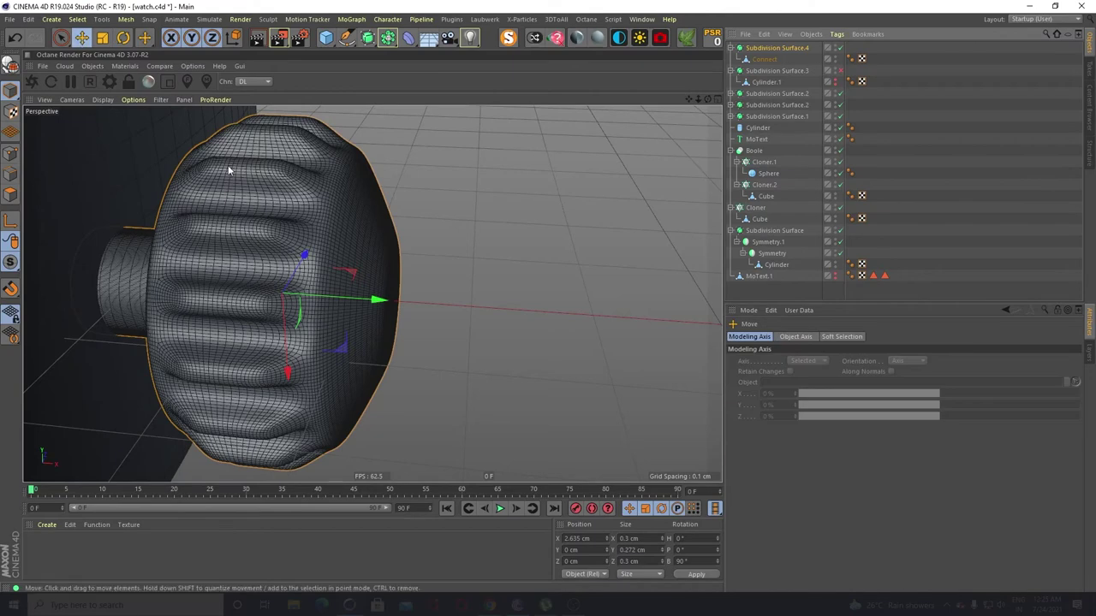
pyautogui.keyDown('alt'); pyautogui.moveTo(379, 342); pyautogui.dragTo(144, 342); pyautogui.keyUp('alt')
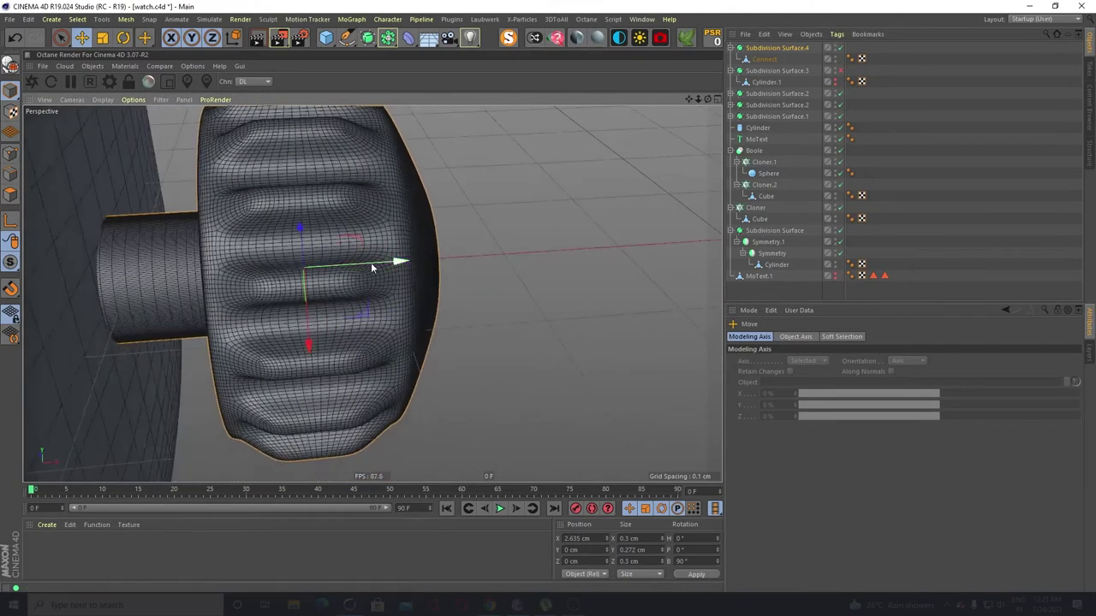
pyautogui.moveTo(400, 261); pyautogui.dragTo(326, 264)
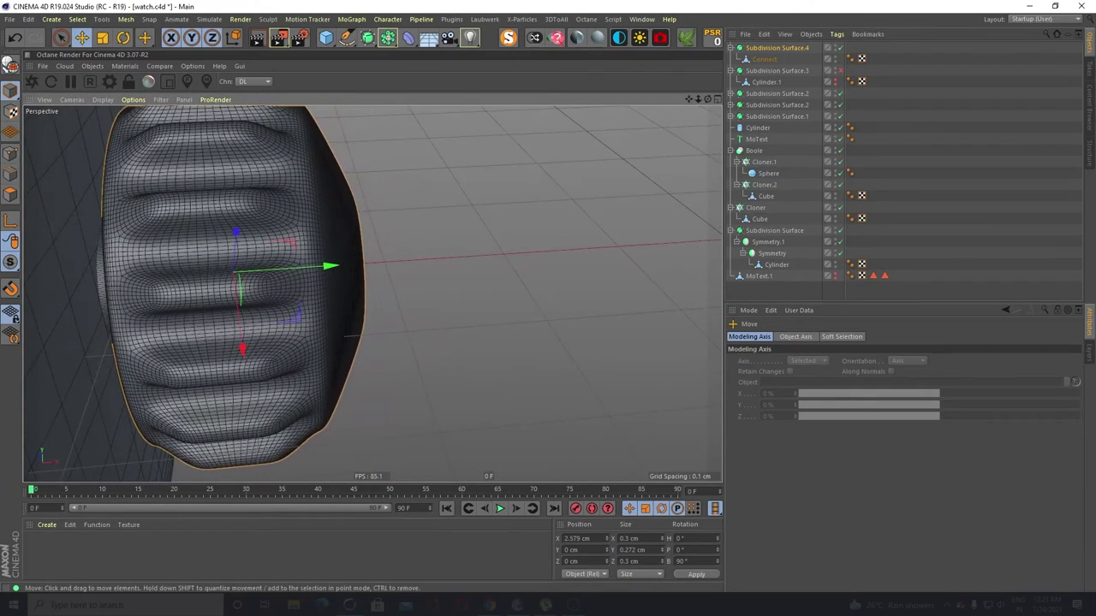
pyautogui.keyDown('alt'); pyautogui.moveTo(244, 261); pyautogui.dragTo(418, 335); pyautogui.keyUp('alt')
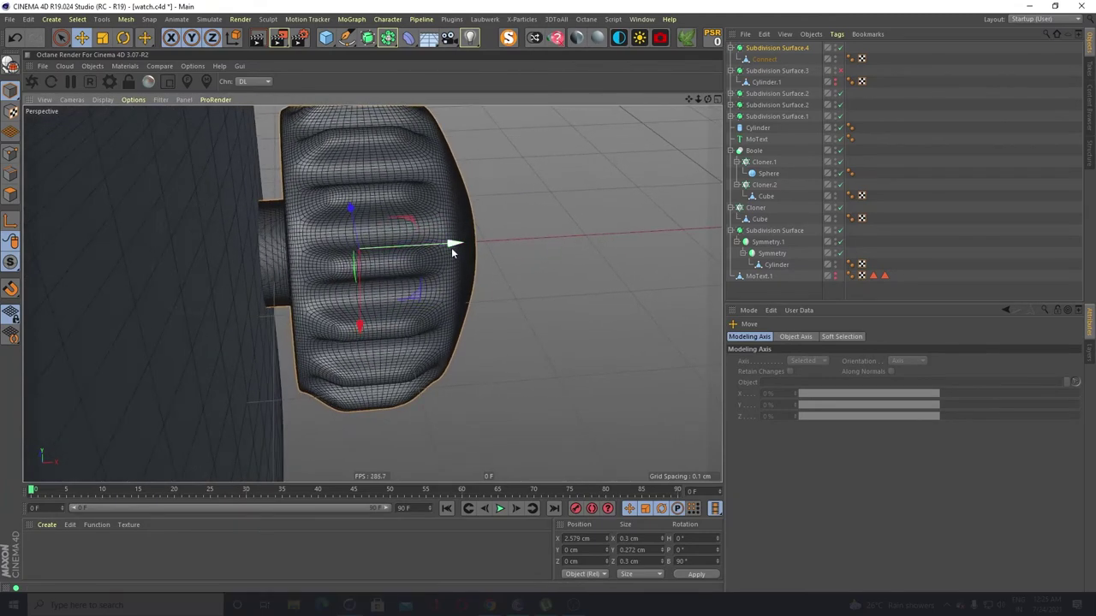
pyautogui.moveTo(455, 245); pyautogui.dragTo(436, 247)
pyautogui.scroll(-3, 306, 230)
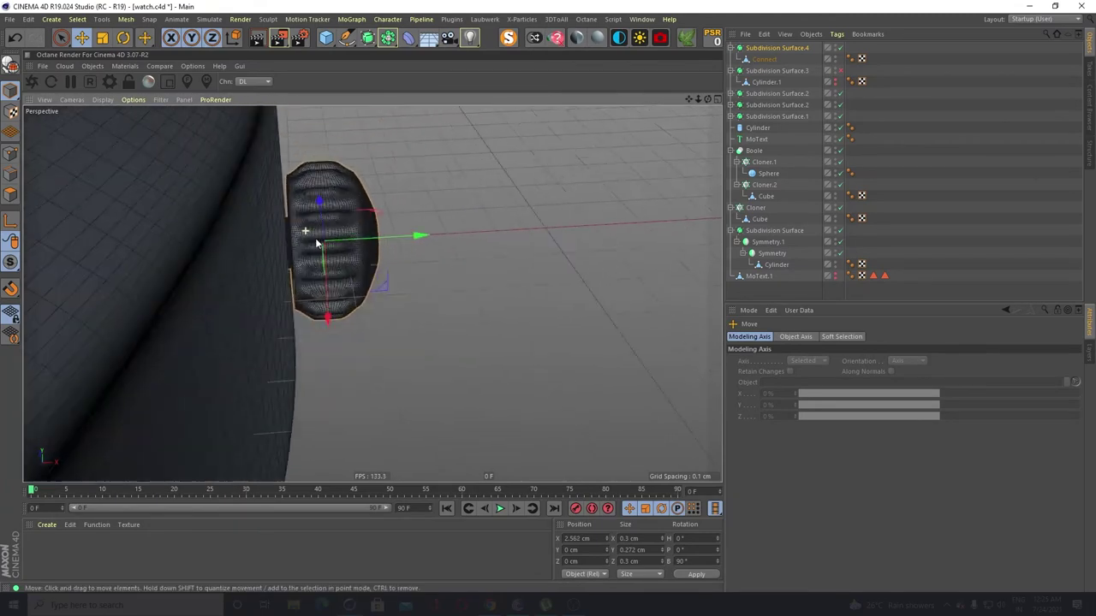
# Check the crown's proportions against the whole watch and move it outward from the case to X about 2.603 cm
pyautogui.keyDown('alt'); pyautogui.moveTo(304, 315); pyautogui.dragTo(358, 377); pyautogui.keyUp('alt')
pyautogui.scroll(-8, 250, 244)
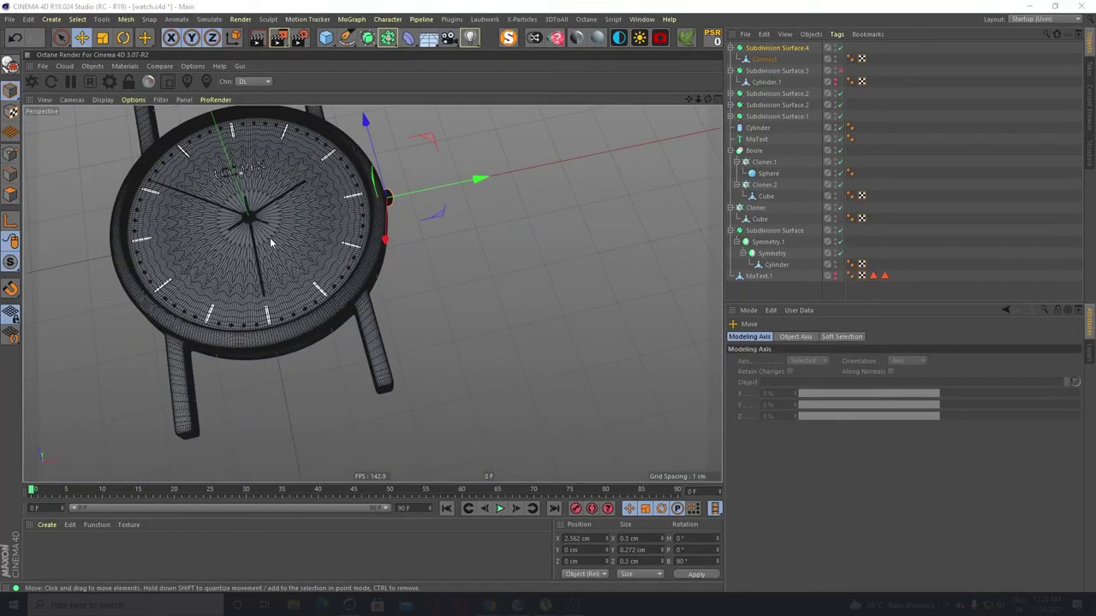
pyautogui.scroll(3, 272, 243)
pyautogui.keyDown('alt'); pyautogui.moveTo(349, 301); pyautogui.dragTo(288, 274); pyautogui.keyUp('alt')
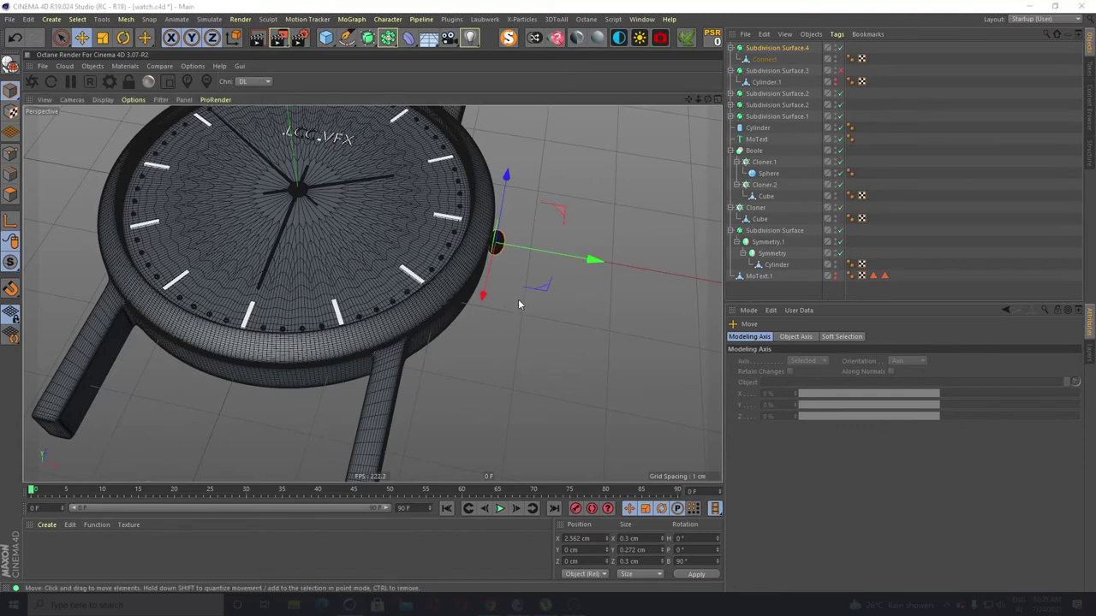
pyautogui.keyDown('alt'); pyautogui.moveTo(518, 299); pyautogui.dragTo(550, 282); pyautogui.keyUp('alt')
pyautogui.keyDown('alt'); pyautogui.moveTo(551, 281); pyautogui.dragTo(472, 300, button='middle'); pyautogui.keyUp('alt')
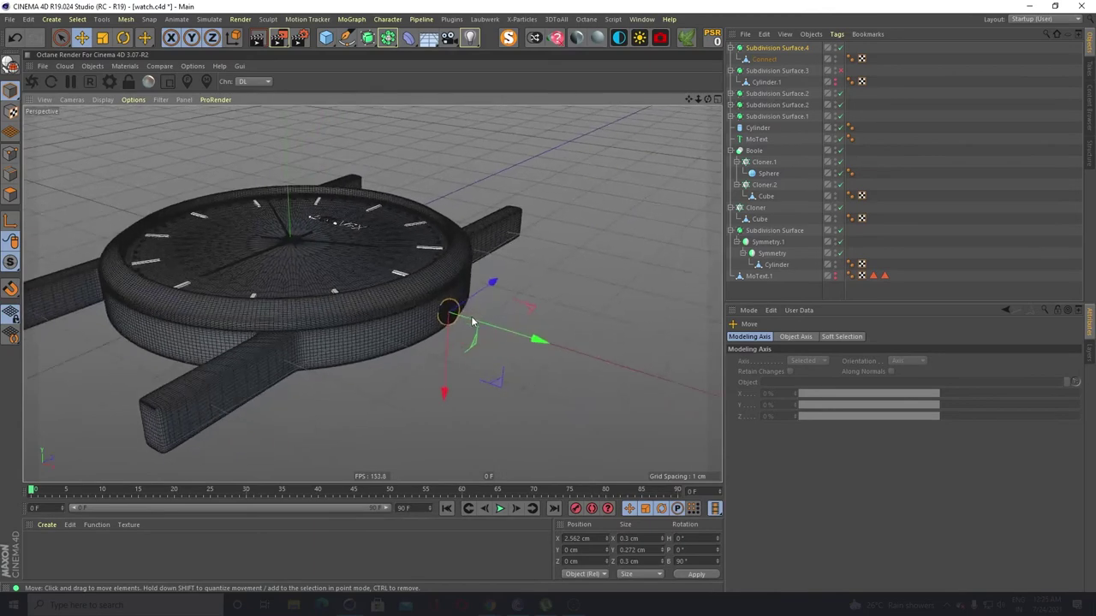
pyautogui.scroll(5, 463, 294)
pyautogui.keyDown('alt'); pyautogui.moveTo(417, 371); pyautogui.dragTo(442, 373); pyautogui.keyUp('alt')
pyautogui.scroll(3, 462, 343)
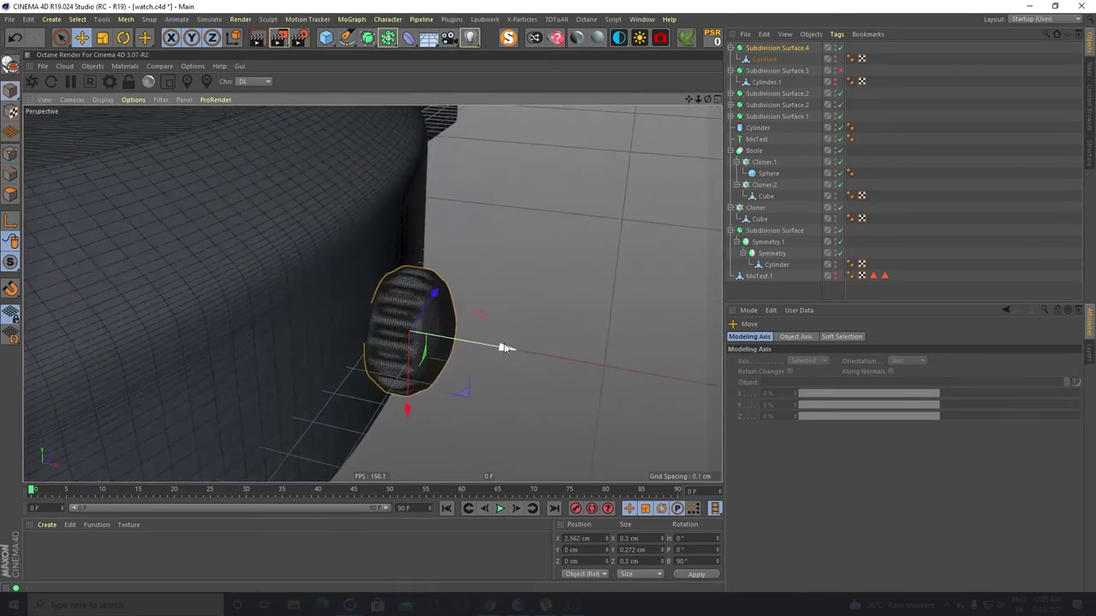
pyautogui.moveTo(505, 347); pyautogui.dragTo(522, 349)
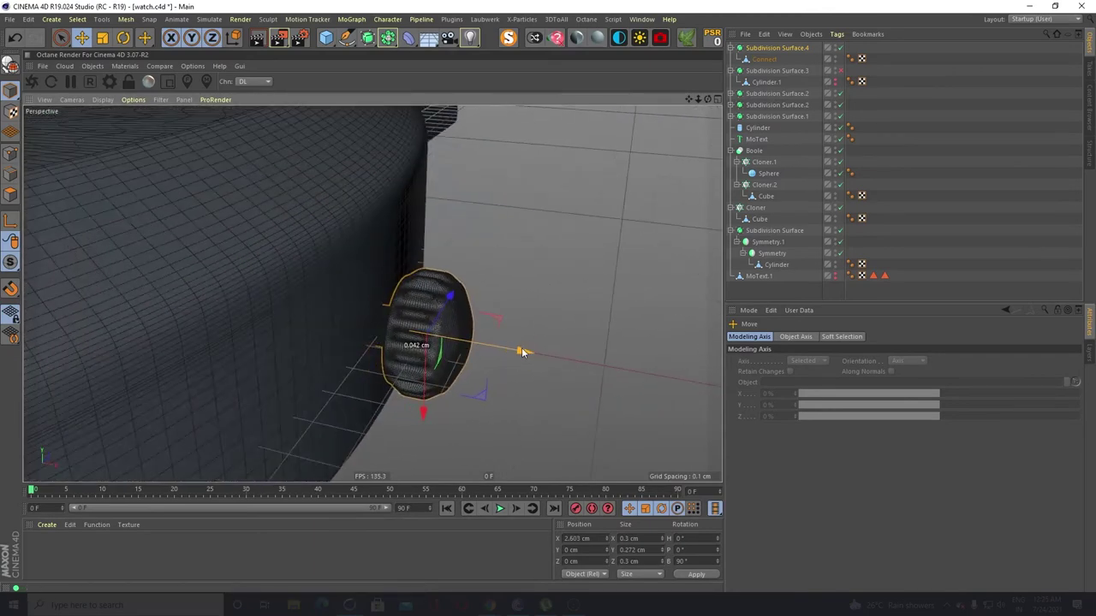
# Enlarge the crown uniformly to about 0.532 cm across and 0.476 cm along its axis
pyautogui.click(103, 37)
pyautogui.moveTo(639, 308)
pyautogui.mouseDown()
pyautogui.moveTo(628, 316)
pyautogui.moveTo(737, 261)
pyautogui.moveTo(624, 320)
pyautogui.mouseUp()
pyautogui.scroll(-4, 433, 274)
pyautogui.keyDown('alt'); pyautogui.moveTo(354, 334); pyautogui.dragTo(385, 323); pyautogui.keyUp('alt')
pyautogui.press('e')
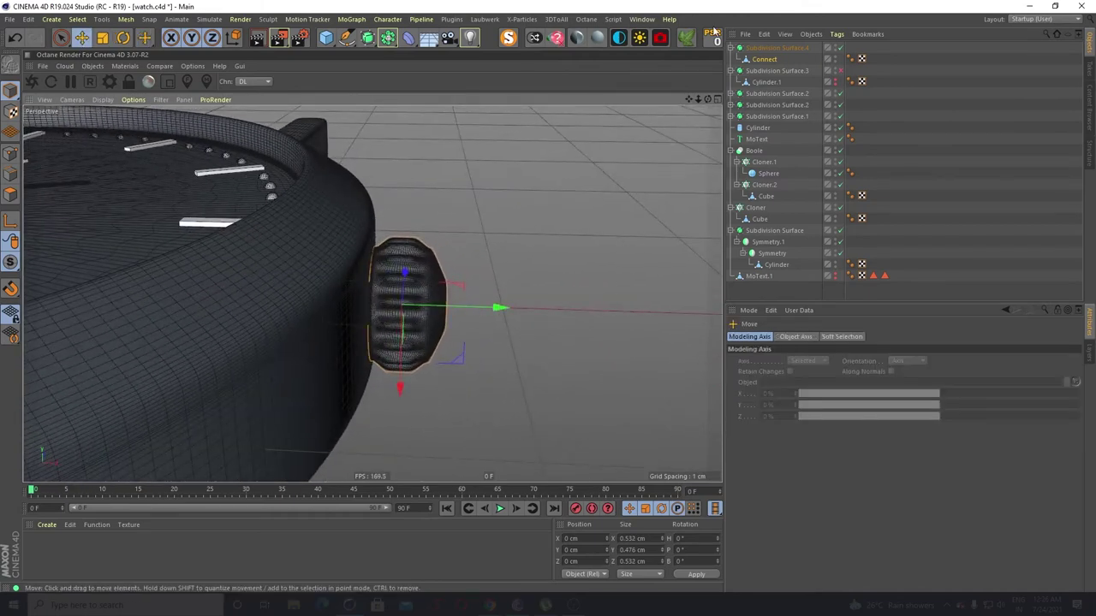
# Change the viewport display from wireframe to plain Gouraud Shading, without lines, to view the whole watch
pyautogui.click(767, 49)
pyautogui.keyDown('alt'); pyautogui.moveTo(443, 267); pyautogui.dragTo(356, 264); pyautogui.keyUp('alt')
pyautogui.click(103, 100)
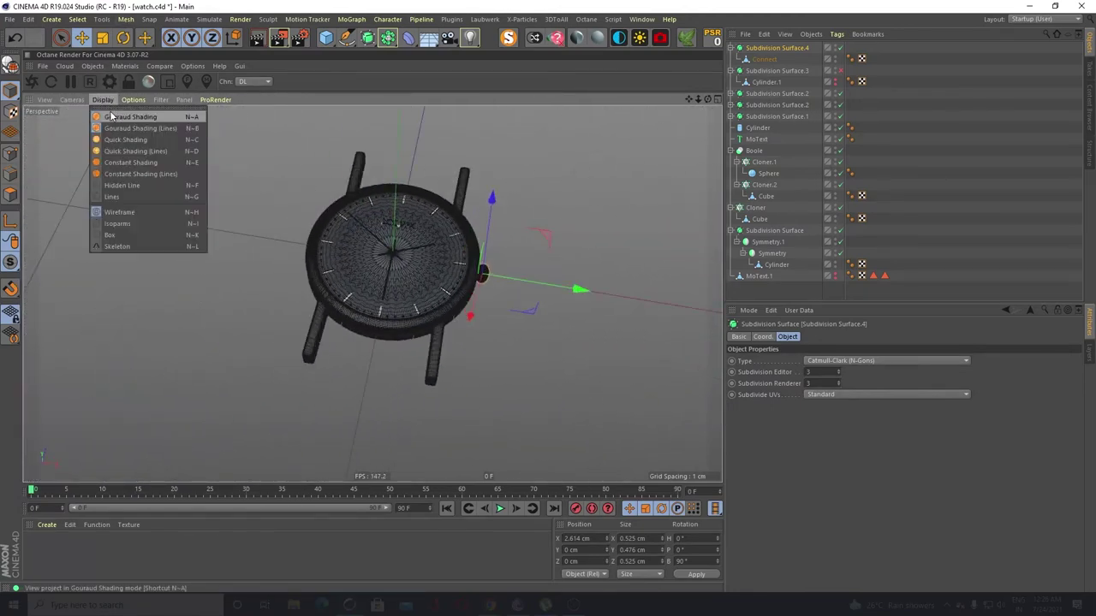
pyautogui.click(130, 116)
pyautogui.scroll(5, 533, 322)
pyautogui.click(545, 322)
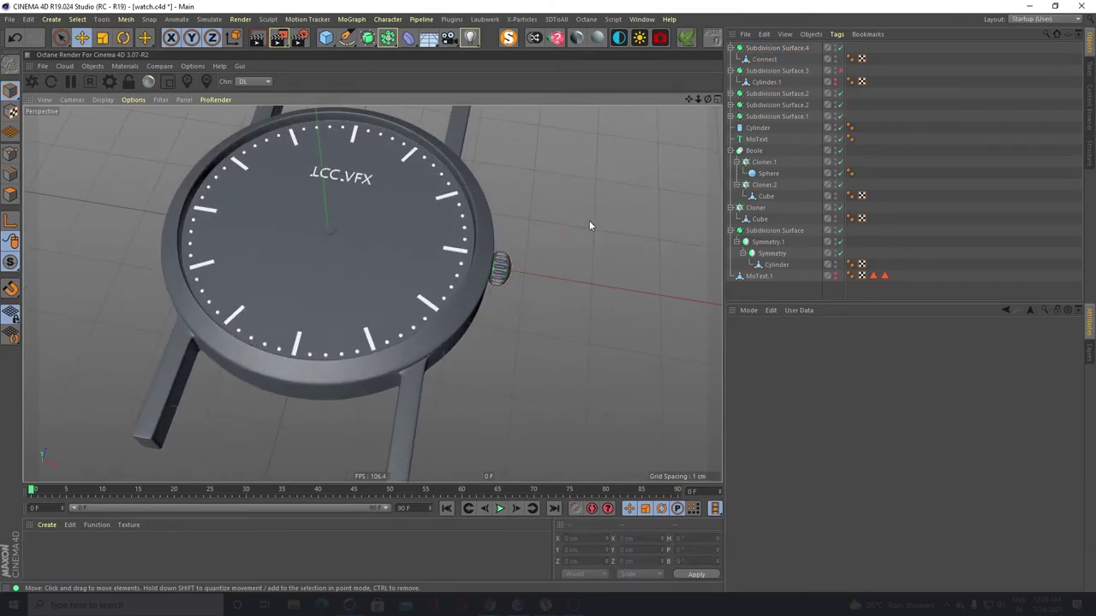
# Move the crown slightly along its axis toward the watch case, to X about 2.609 cm
pyautogui.keyDown('alt'); pyautogui.moveTo(502, 220); pyautogui.dragTo(520, 313); pyautogui.keyUp('alt')
pyautogui.scroll(6, 526, 310)
pyautogui.keyDown('alt'); pyautogui.moveTo(468, 367); pyautogui.dragTo(509, 320); pyautogui.keyUp('alt')
pyautogui.click(509, 320)
pyautogui.moveTo(591, 374); pyautogui.dragTo(583, 377)
pyautogui.click(561, 241)
pyautogui.scroll(-6, 508, 240)
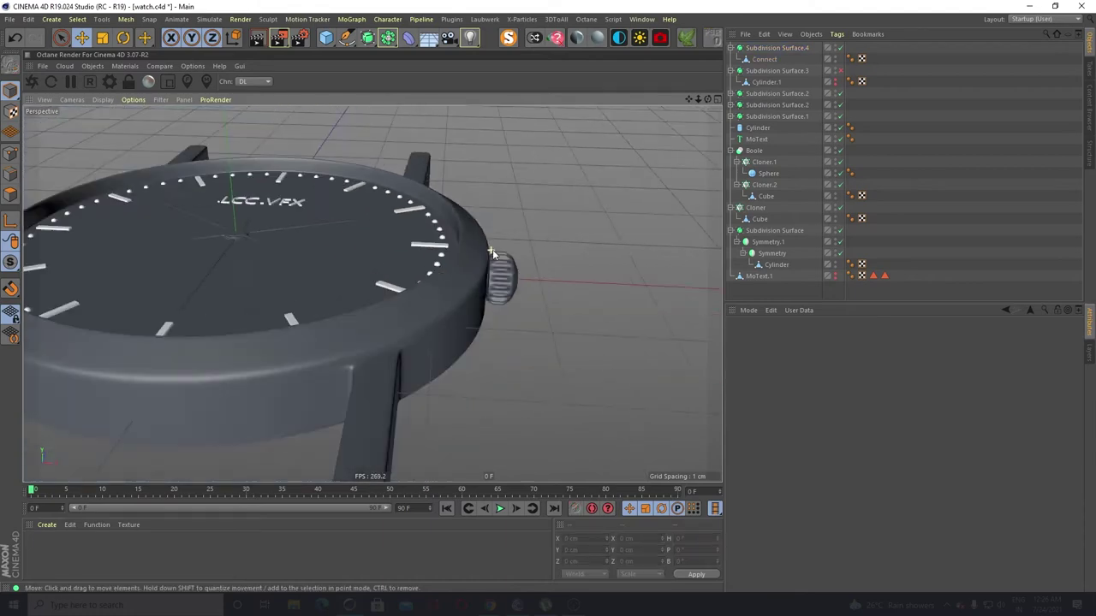
# Shorten the crown along its own axis to about 0.405 cm and move it against the case at X about 2.601 cm
pyautogui.keyDown('alt'); pyautogui.moveTo(492, 253); pyautogui.dragTo(387, 332); pyautogui.keyUp('alt')
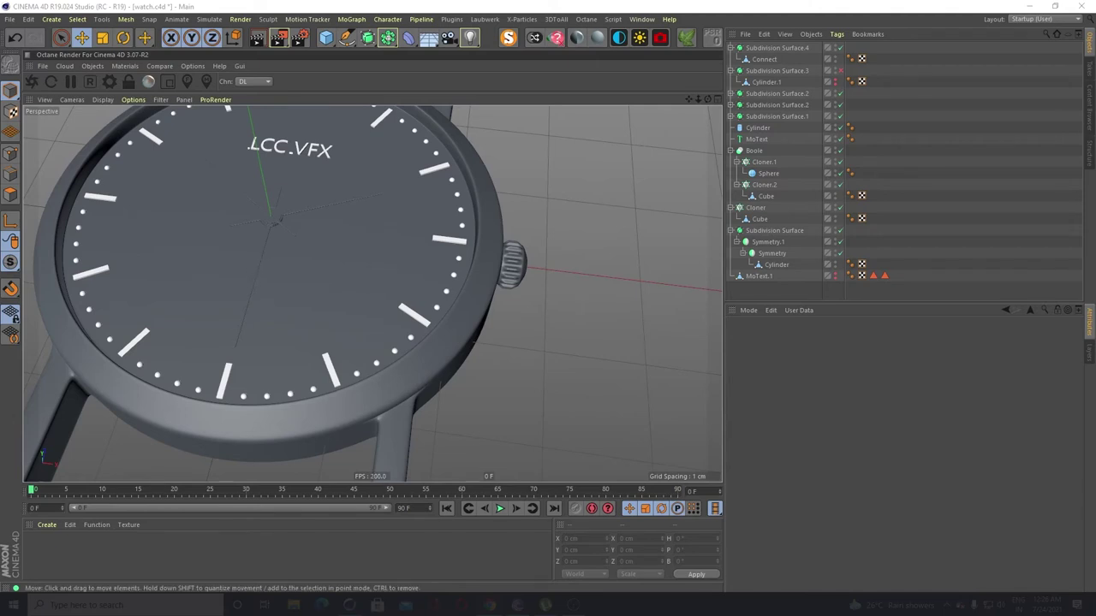
pyautogui.scroll(3, 586, 351)
pyautogui.click(462, 243)
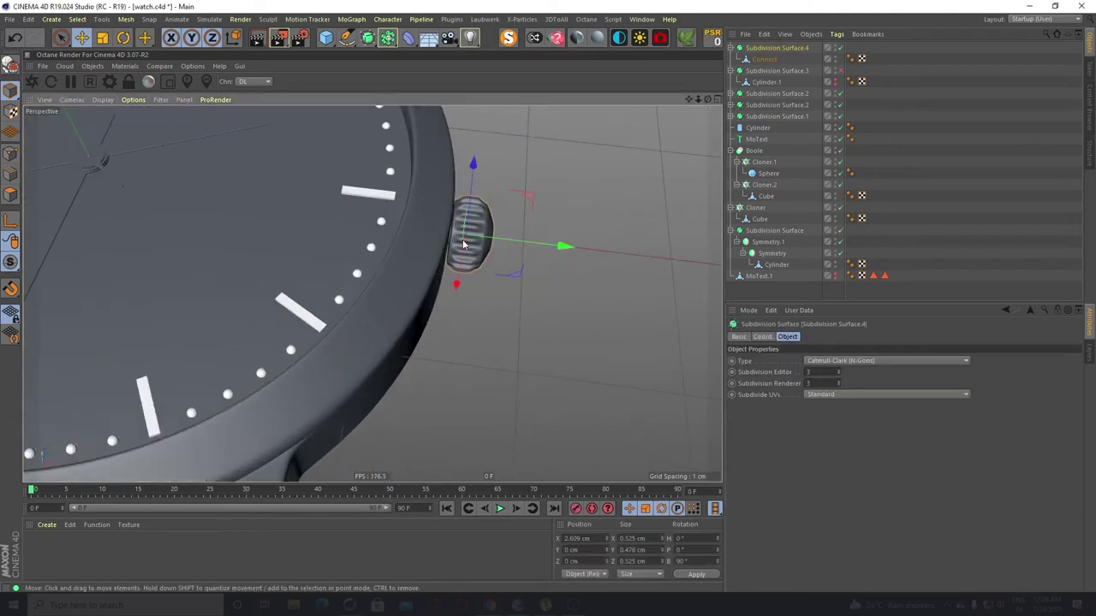
pyautogui.click(101, 38)
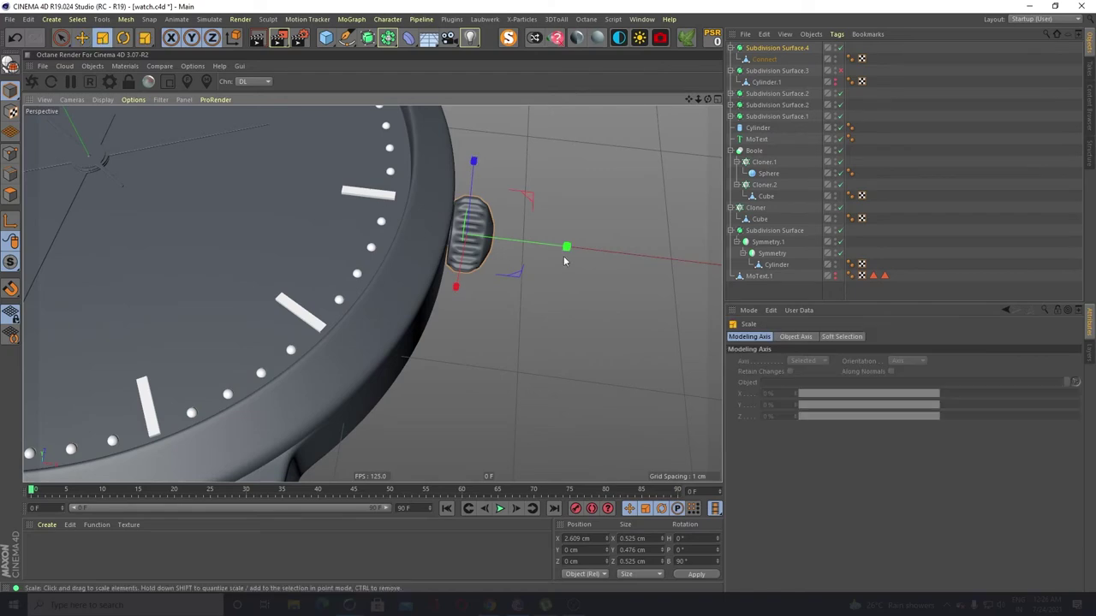
pyautogui.moveTo(564, 246); pyautogui.dragTo(526, 245)
pyautogui.click(89, 38)
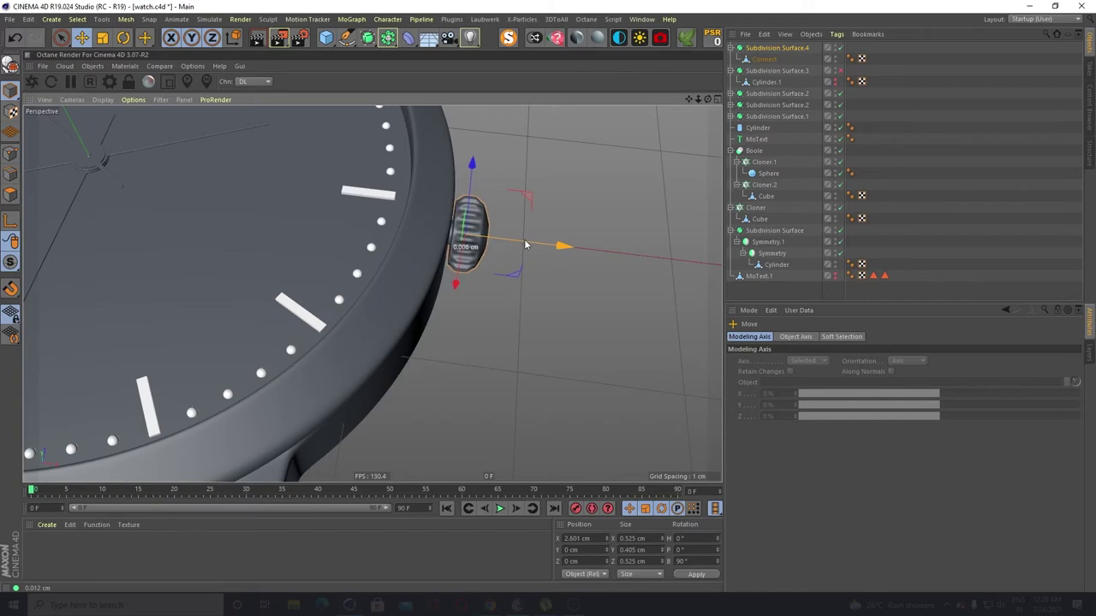
pyautogui.click(526, 188)
# Check the flattened crown against the whole watch and save the project
pyautogui.scroll(-4, 523, 186)
pyautogui.keyDown('alt'); pyautogui.moveTo(430, 293); pyautogui.dragTo(439, 310); pyautogui.keyUp('alt')
pyautogui.keyDown('alt'); pyautogui.moveTo(438, 305); pyautogui.dragTo(474, 363, button='middle'); pyautogui.keyUp('alt')
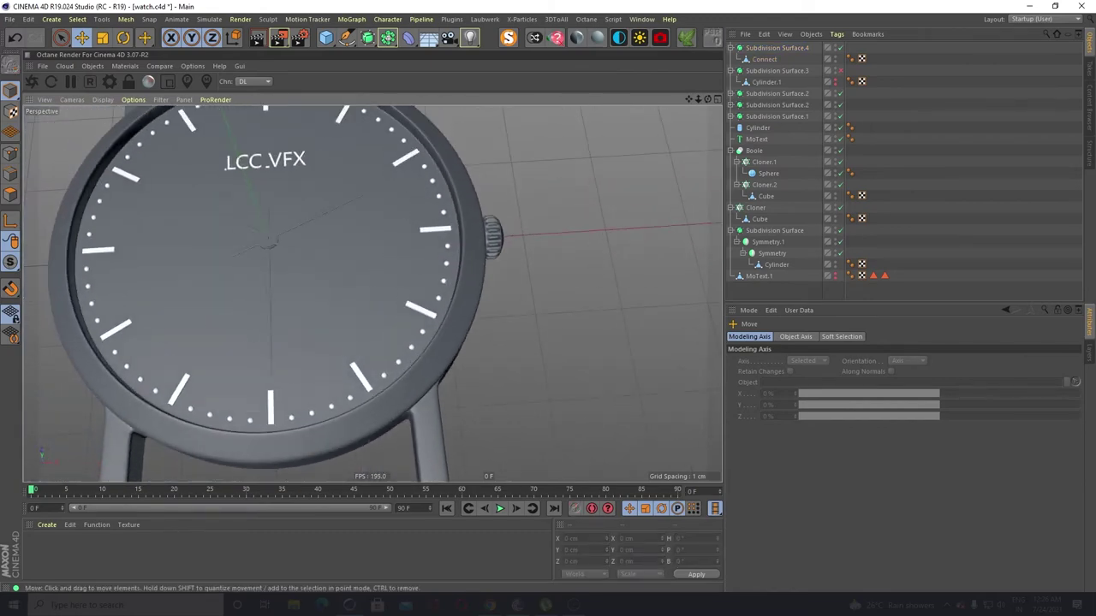
pyautogui.scroll(-5, 384, 257)
pyautogui.keyDown('alt'); pyautogui.moveTo(372, 294); pyautogui.dragTo(373, 390); pyautogui.keyUp('alt')
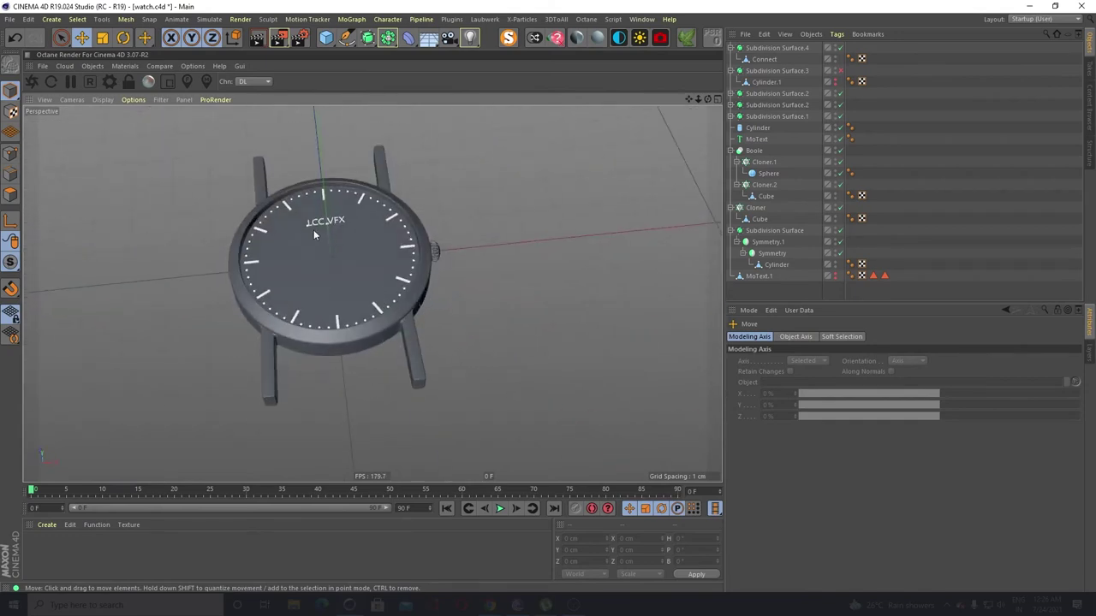
pyautogui.hotkey('ctrl', 's')
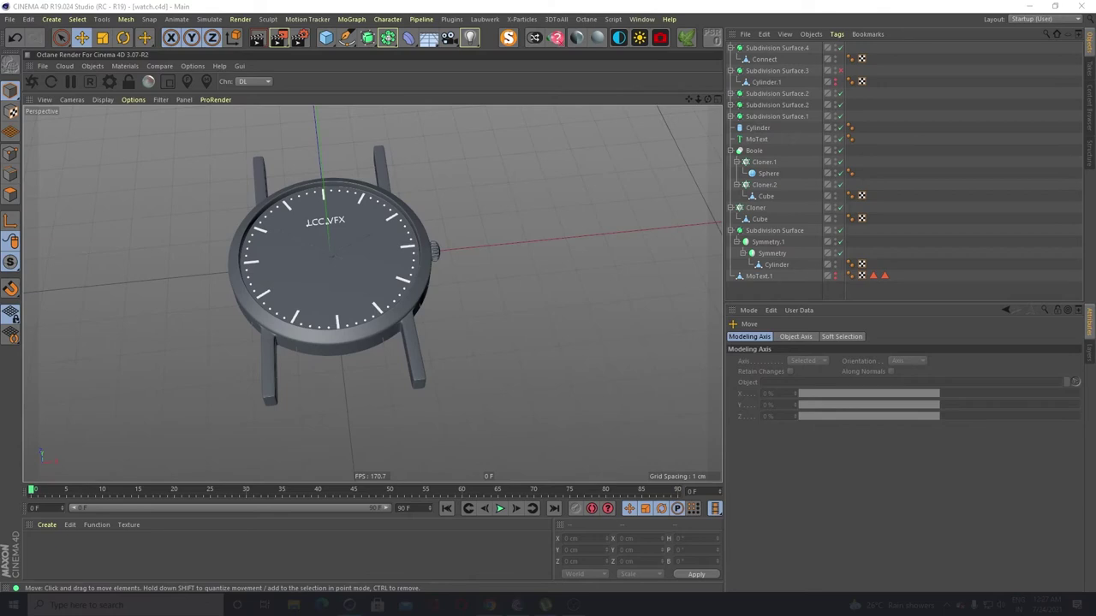
# Add a cylinder primitive with a radius of 0.1 cm and a height of 1 cm
pyautogui.click(325, 38)
pyautogui.click(569, 55)
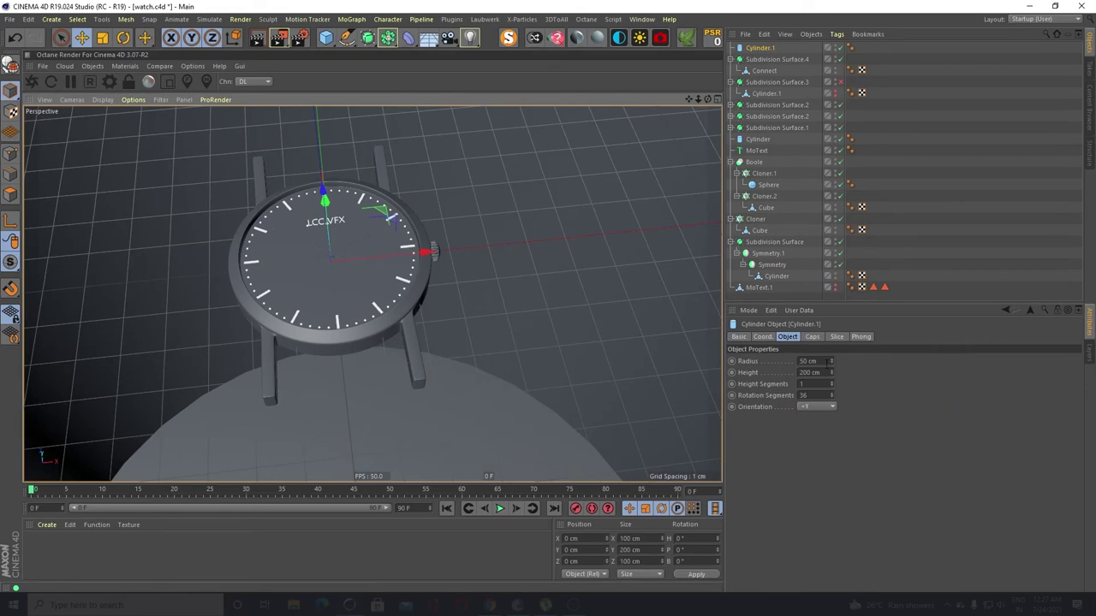
pyautogui.doubleClick(826, 364)
pyautogui.write('1')
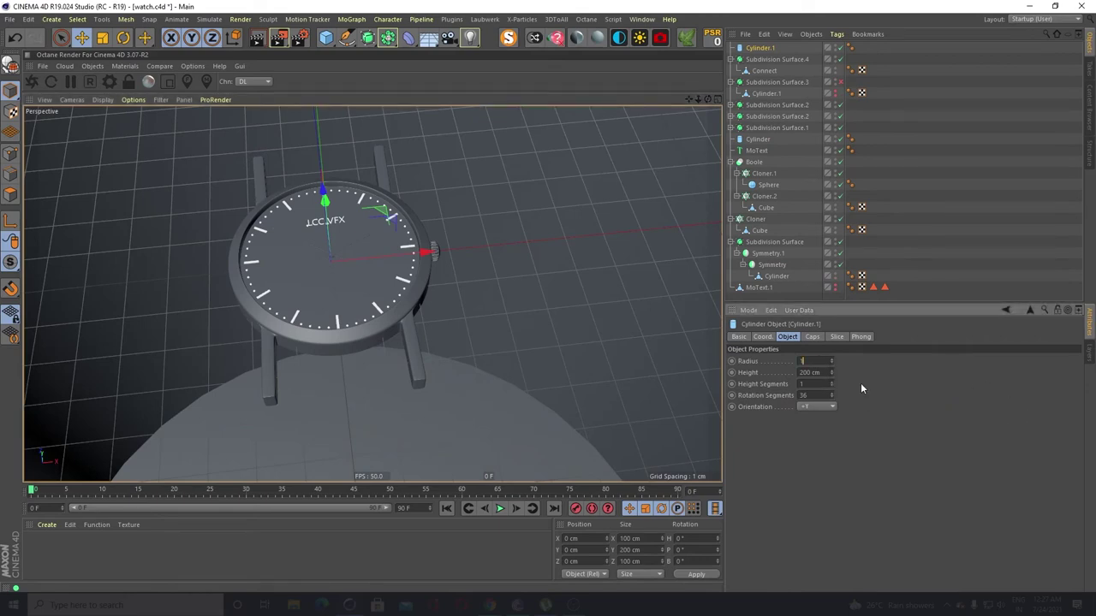
pyautogui.press('Return')
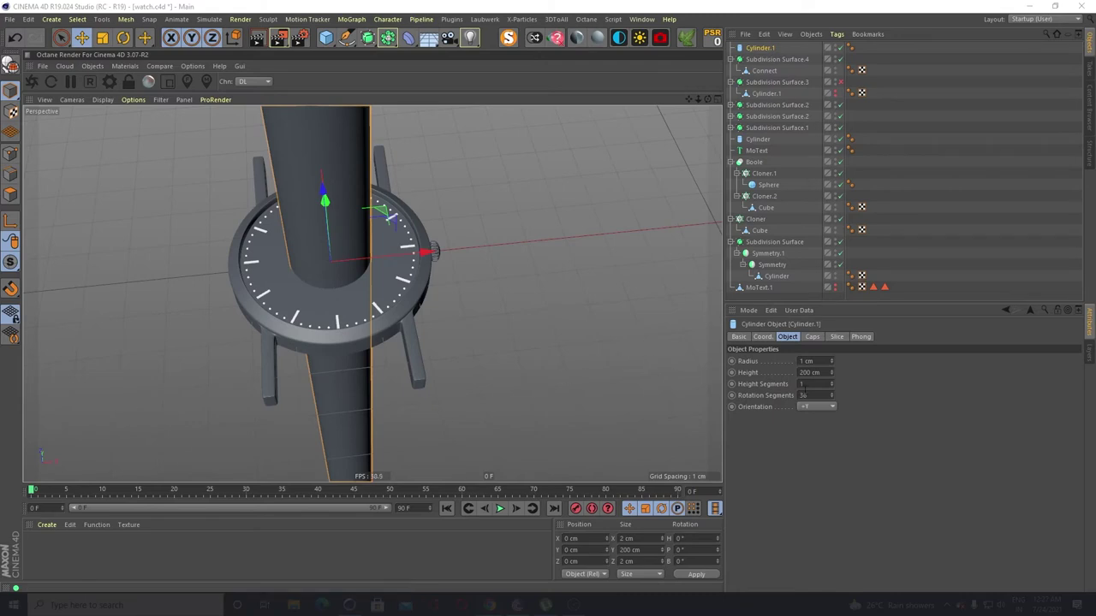
pyautogui.doubleClick(811, 360)
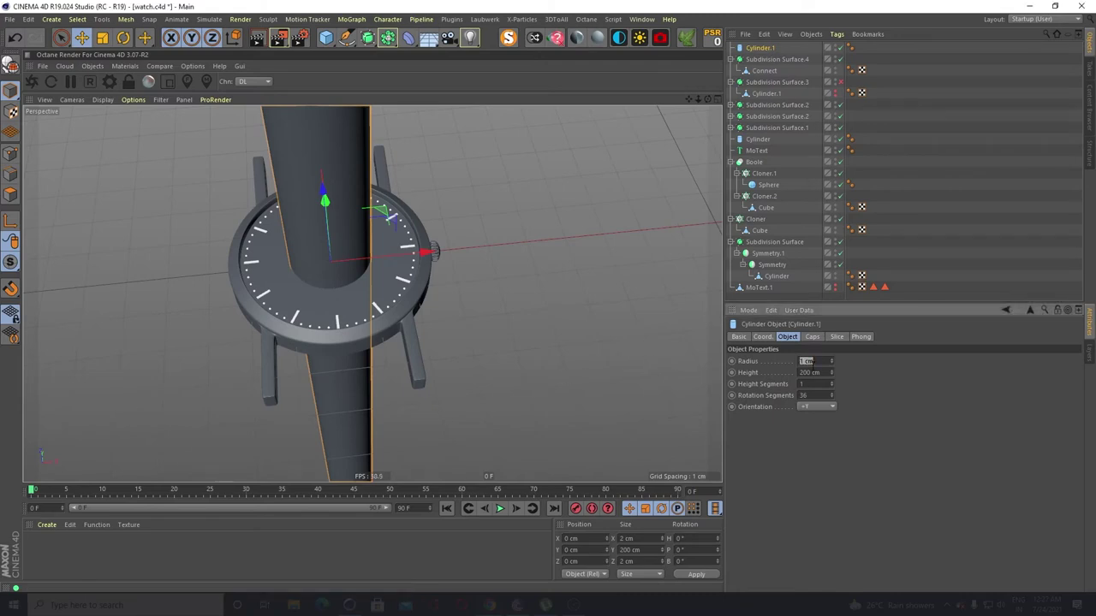
pyautogui.write('0.1')
pyautogui.press('Return')
pyautogui.doubleClick(811, 372)
pyautogui.write('1')
pyautogui.press('Return')
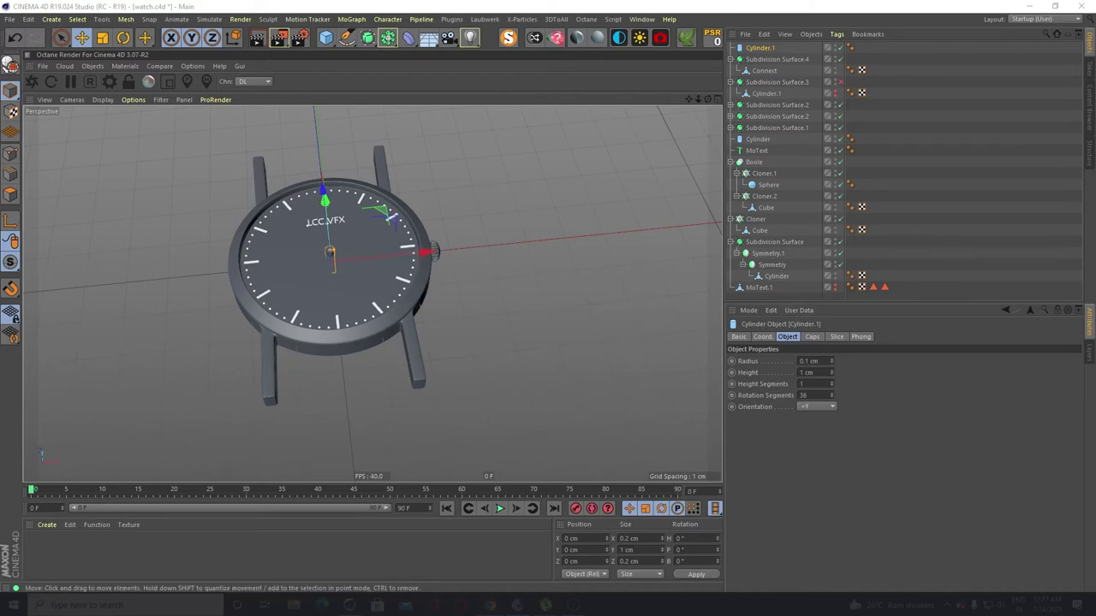
# Move the new cylinder along Z to about 3.226 cm, between the two lugs on one side of the case
pyautogui.moveTo(326, 196); pyautogui.dragTo(329, 245)
pyautogui.hotkey('ctrl', 'z')
pyautogui.keyDown('alt'); pyautogui.moveTo(417, 345); pyautogui.dragTo(221, 341); pyautogui.keyUp('alt')
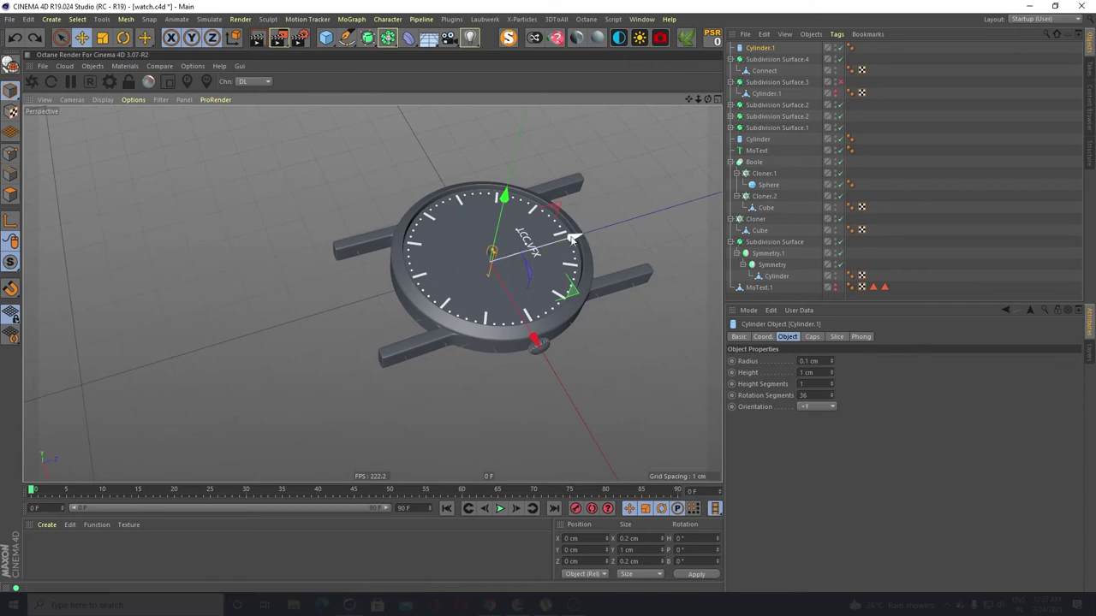
pyautogui.moveTo(571, 239); pyautogui.dragTo(682, 208)
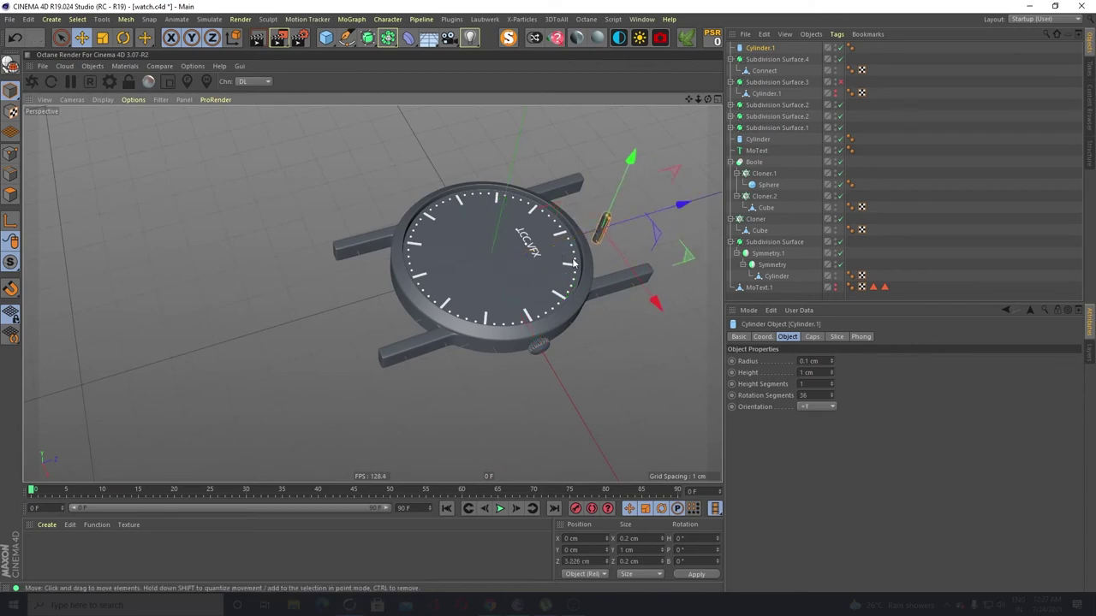
# Rotate the cylinder -90° in bank so that it lies crosswise between the two lugs
pyautogui.scroll(3, 574, 259)
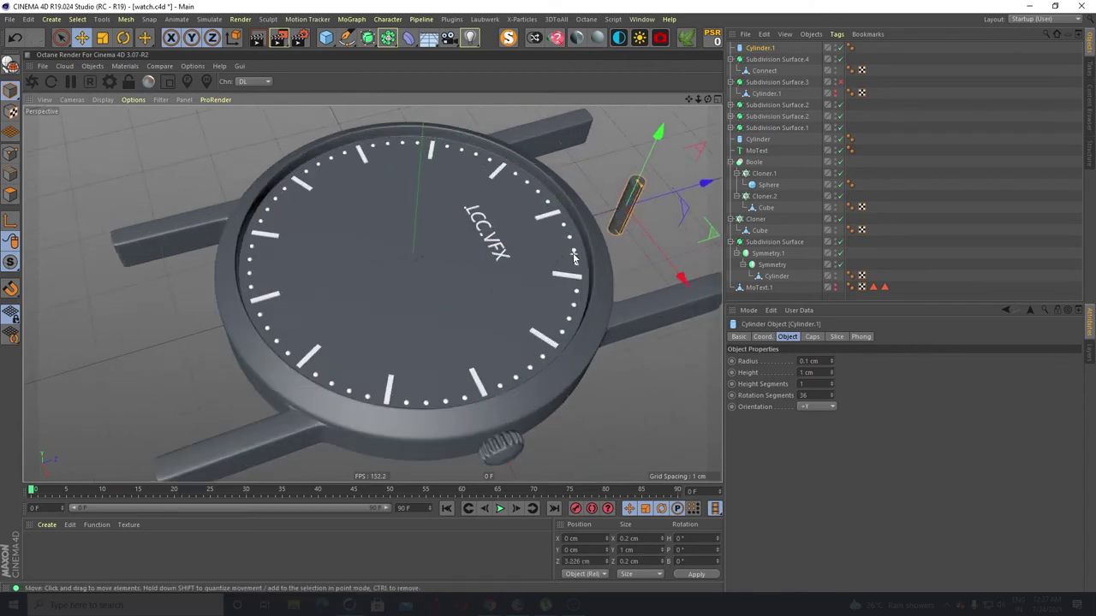
pyautogui.keyDown('alt'); pyautogui.moveTo(574, 257); pyautogui.dragTo(395, 320, button='middle'); pyautogui.keyUp('alt')
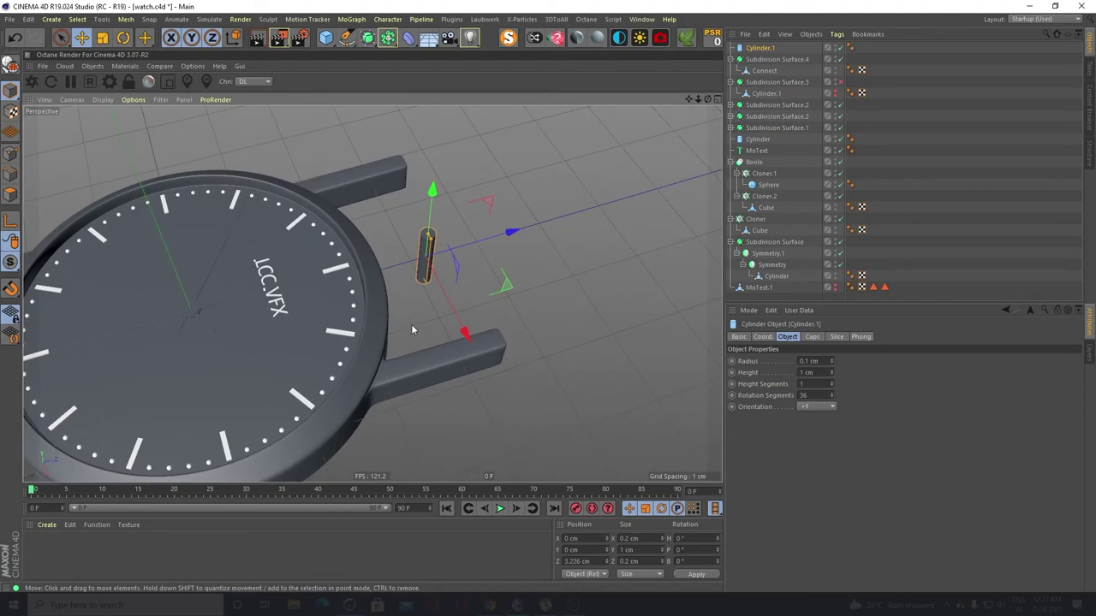
pyautogui.click(122, 38)
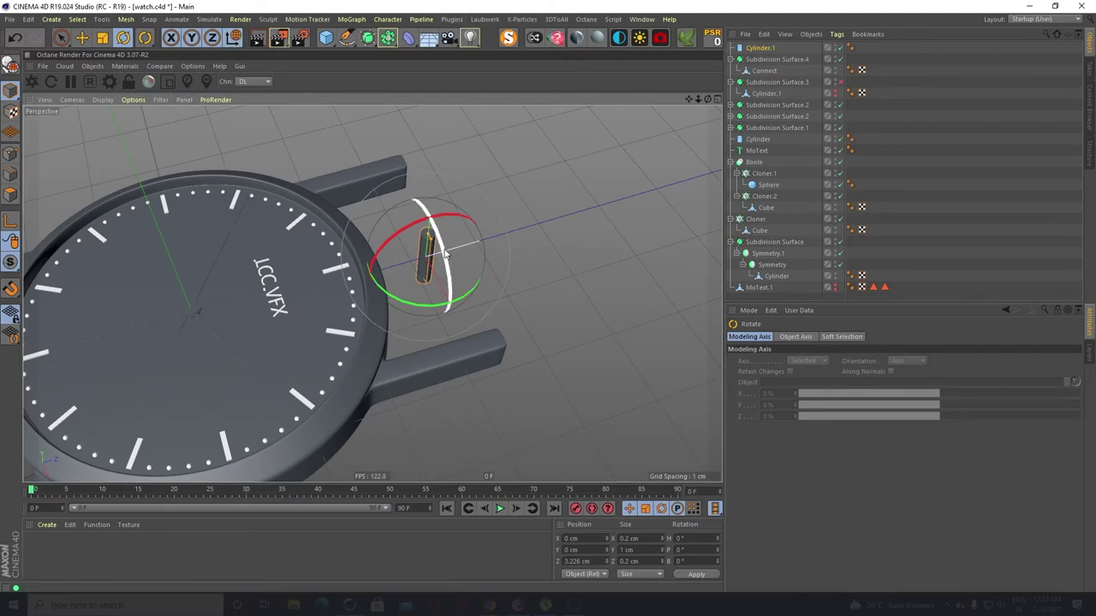
pyautogui.keyDown('alt'); pyautogui.moveTo(426, 343); pyautogui.dragTo(633, 368); pyautogui.keyUp('alt')
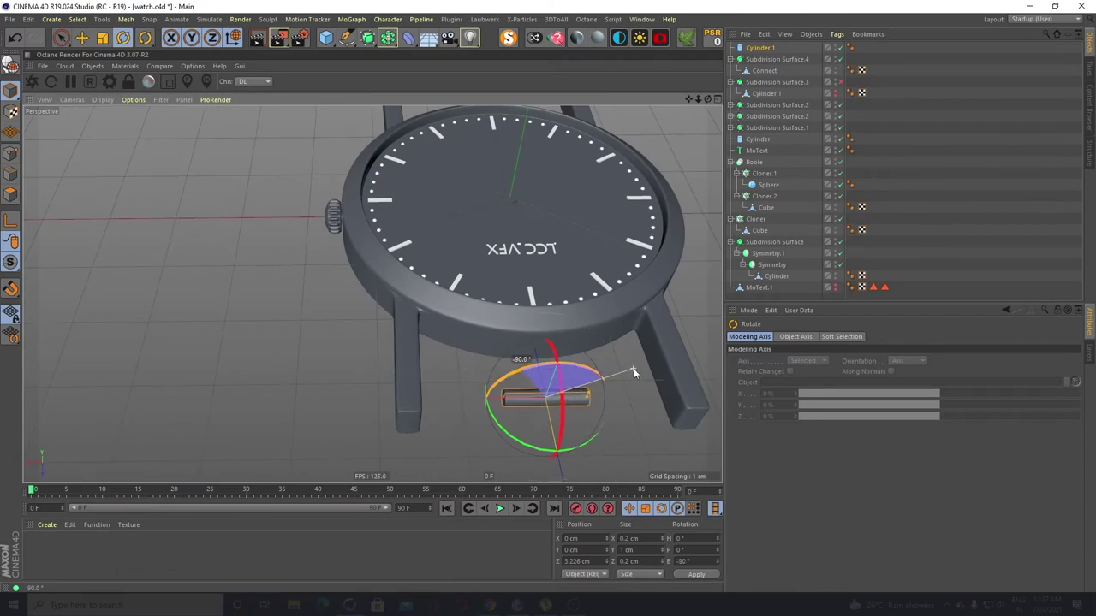
pyautogui.scroll(3, 506, 409)
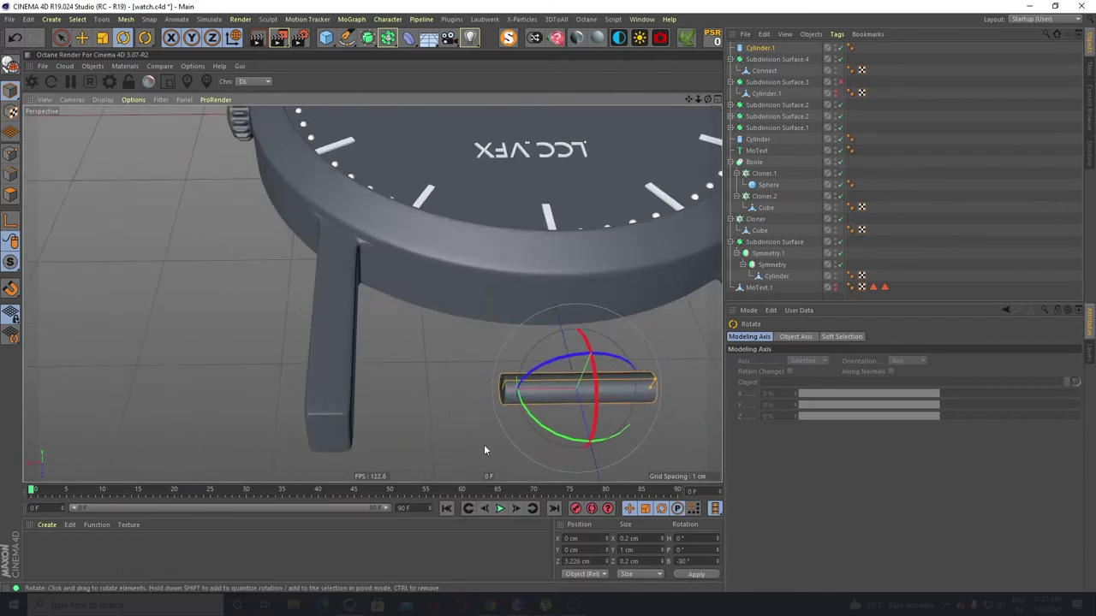
pyautogui.keyDown('alt'); pyautogui.moveTo(483, 450); pyautogui.dragTo(489, 370); pyautogui.keyUp('alt')
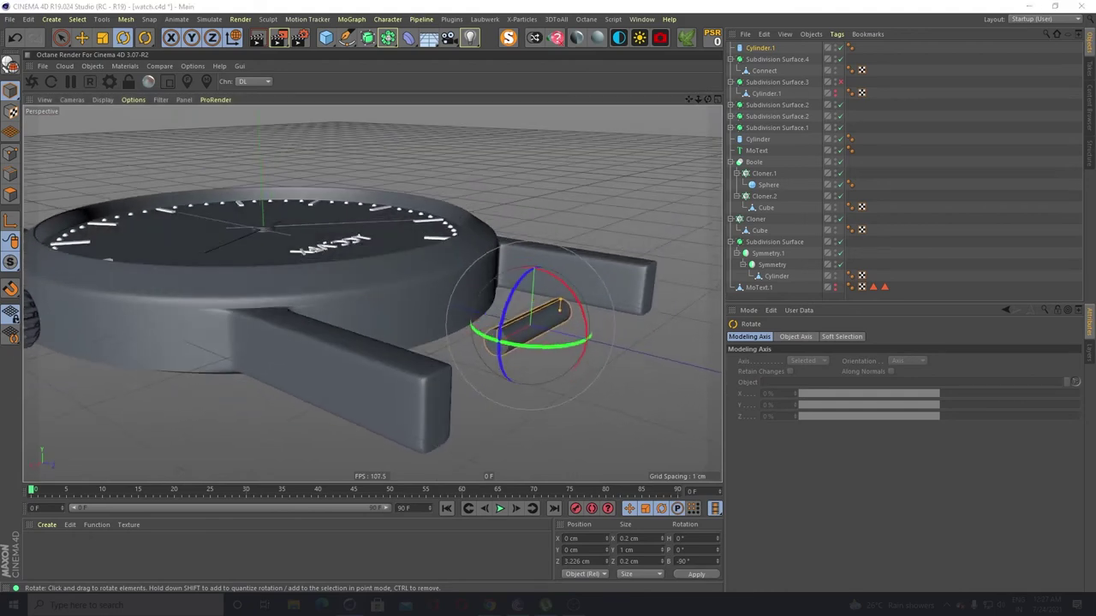
# Set the cylinder's height to 3 cm so that it spans the gap between the lugs
pyautogui.click(102, 38)
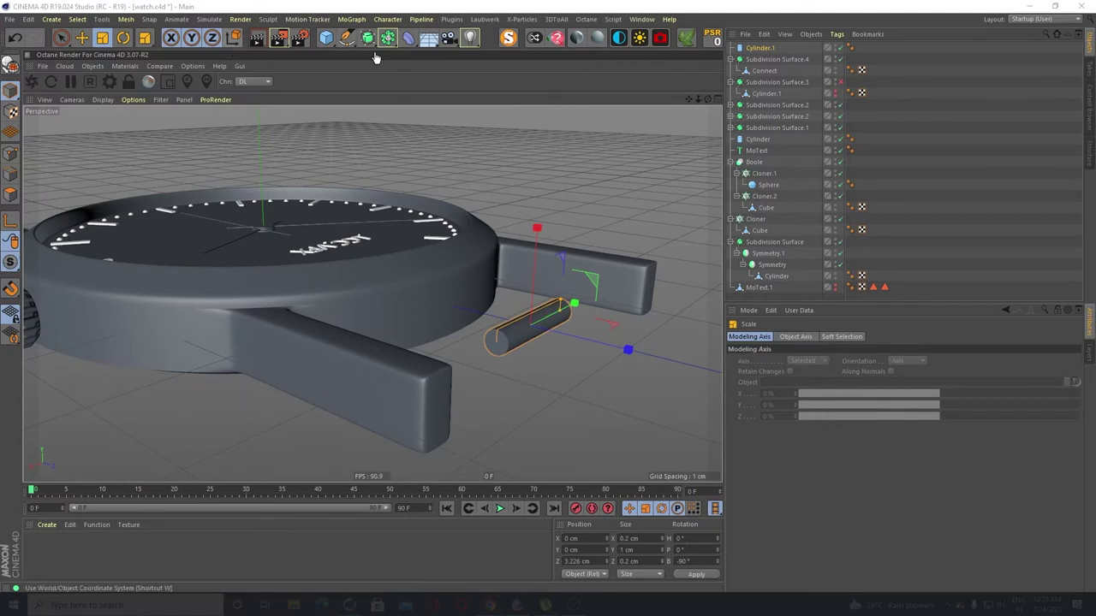
pyautogui.click(762, 49)
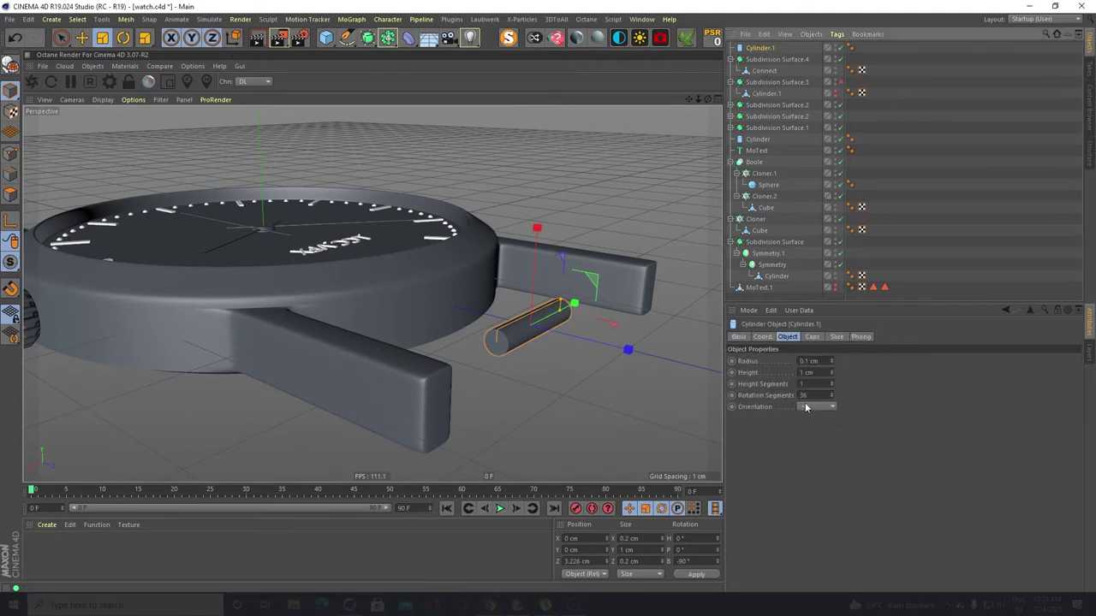
pyautogui.doubleClick(820, 372)
pyautogui.write('3')
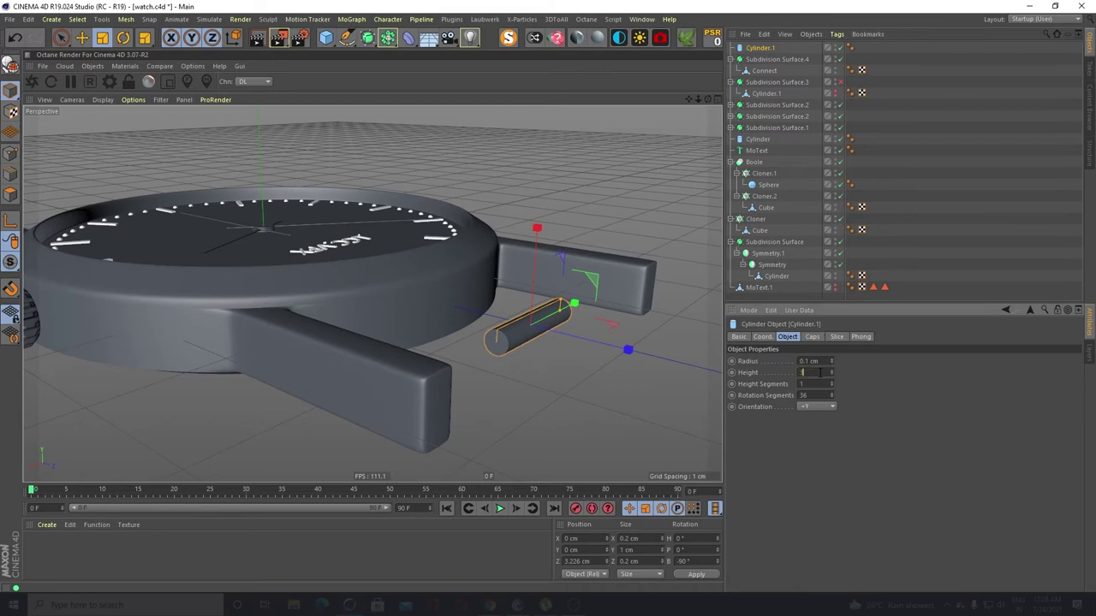
pyautogui.press('Return')
pyautogui.moveTo(570, 463)
pyautogui.keyDown('alt'); pyautogui.mouseDown()
pyautogui.moveTo(480, 385)
pyautogui.moveTo(574, 365)
pyautogui.moveTo(564, 401)
pyautogui.mouseUp(); pyautogui.keyUp('alt')
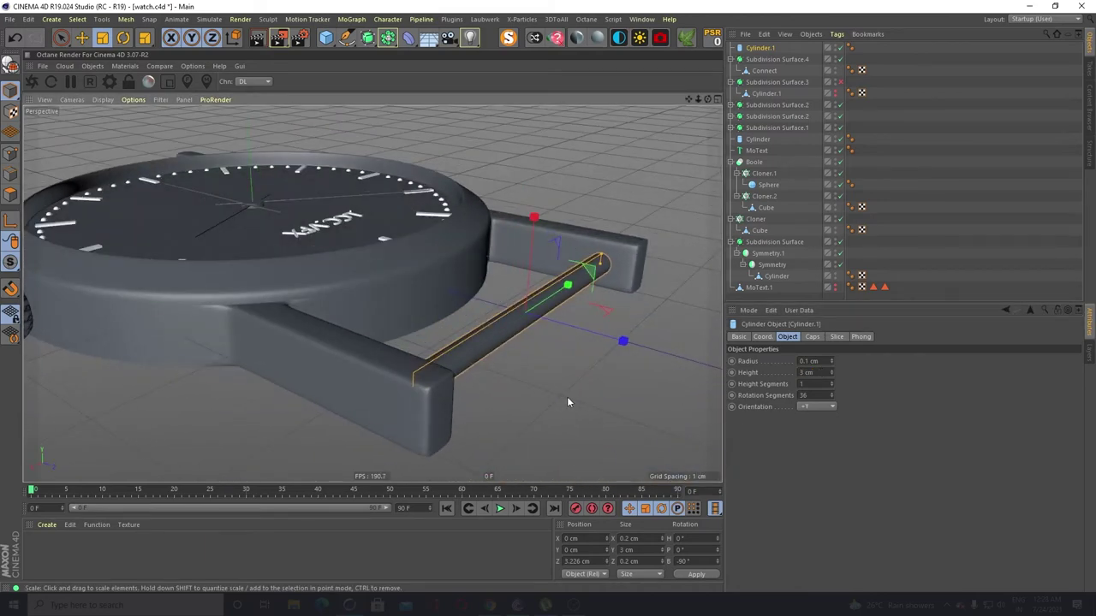
# Set the lug bar cylinder's radius to 0.15 cm and move it outward along Z to about 3.323 cm
pyautogui.doubleClick(809, 361)
pyautogui.write('0')
pyautogui.press('Return')
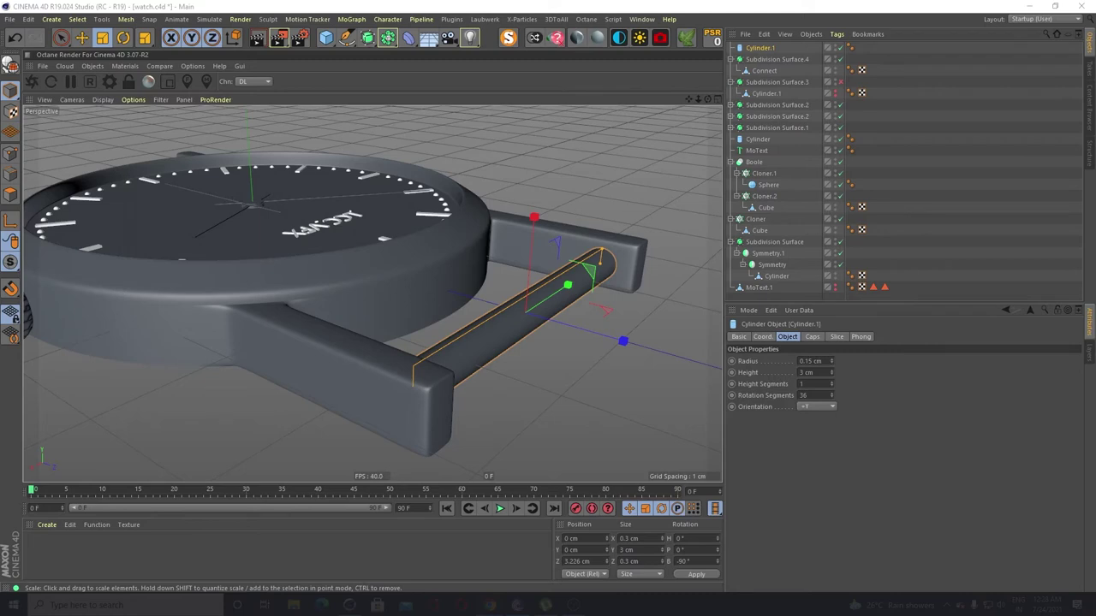
pyautogui.scroll(5, 341, 322)
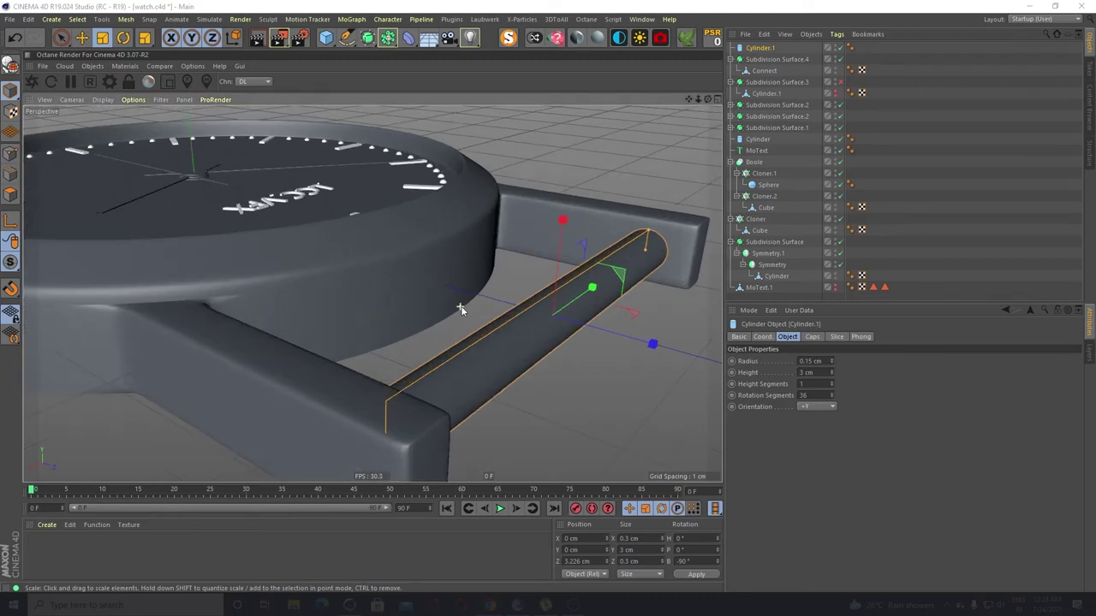
pyautogui.click(82, 38)
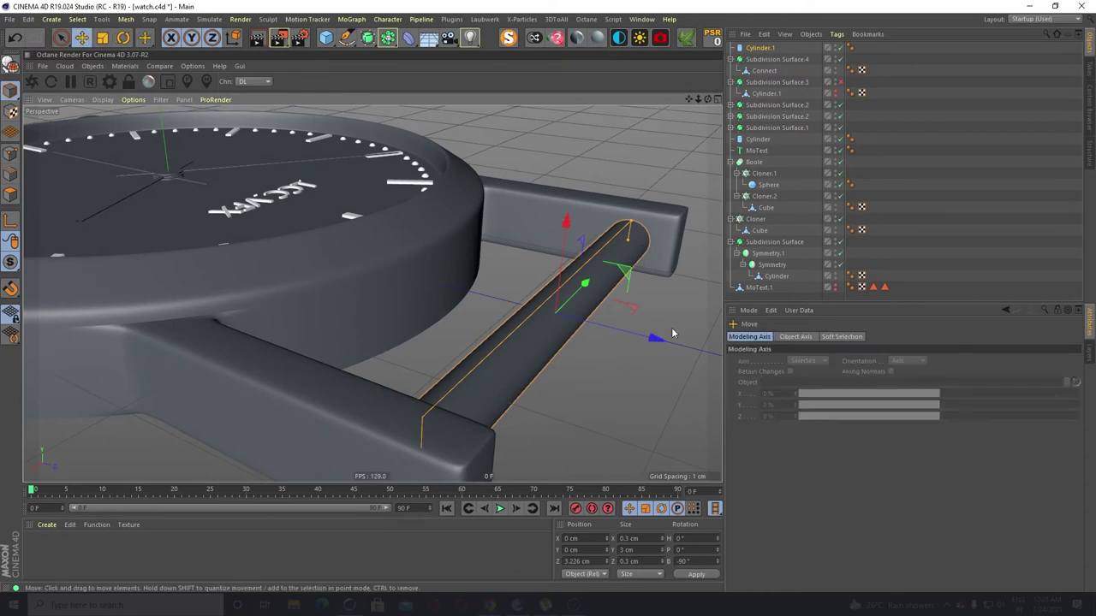
pyautogui.moveTo(656, 338)
pyautogui.mouseDown()
pyautogui.moveTo(685, 353)
pyautogui.moveTo(668, 346)
pyautogui.mouseUp()
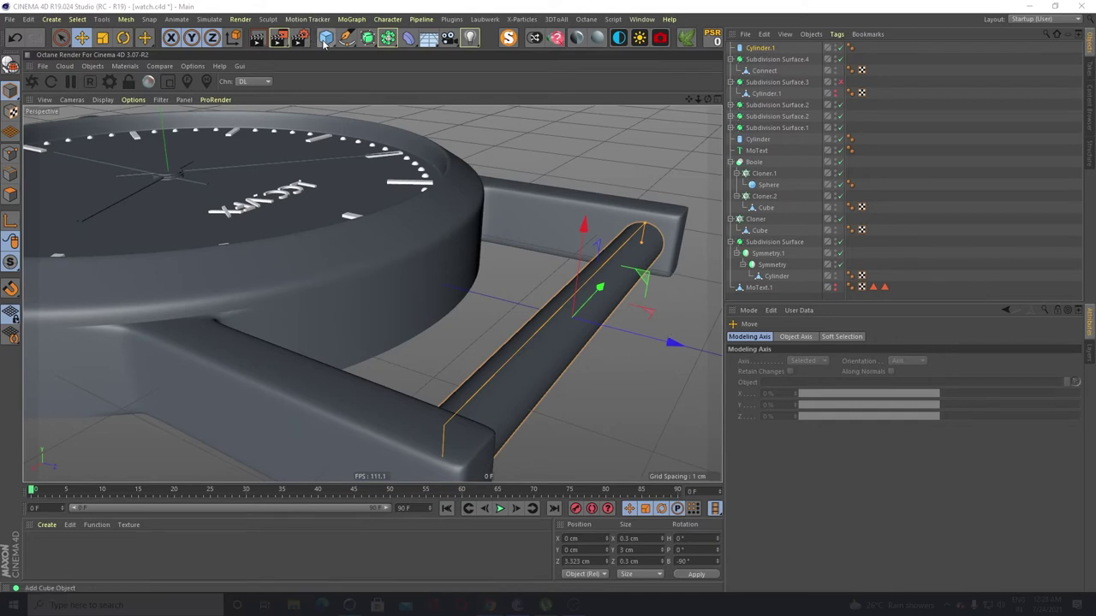
# Add a cube primitive measuring 0.1 cm in X, Y and Z
pyautogui.click(327, 41)
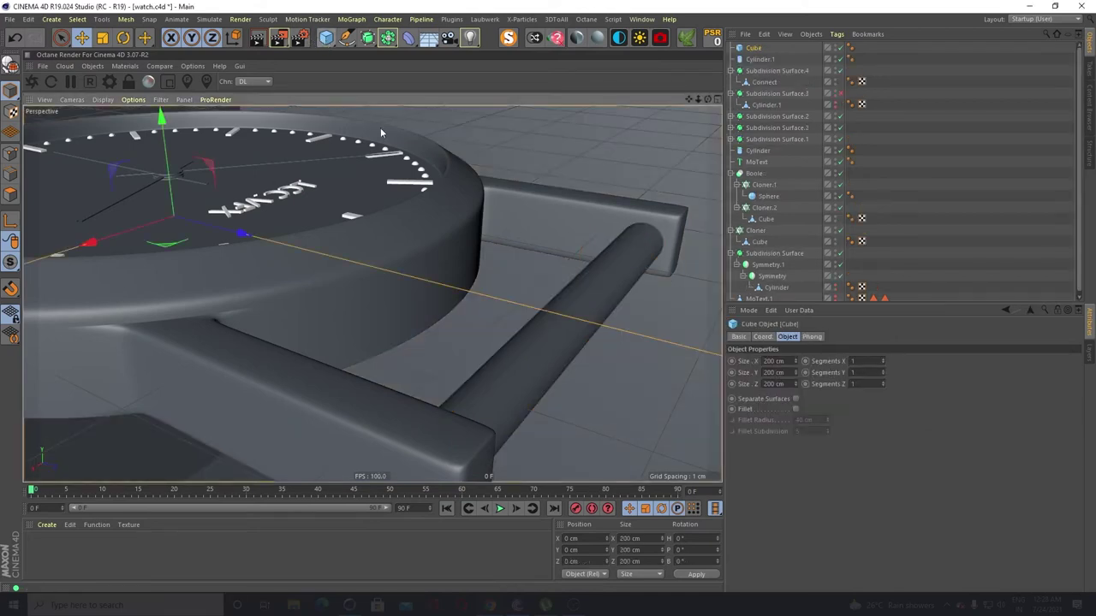
pyautogui.click(766, 360)
pyautogui.press('BackSpace')
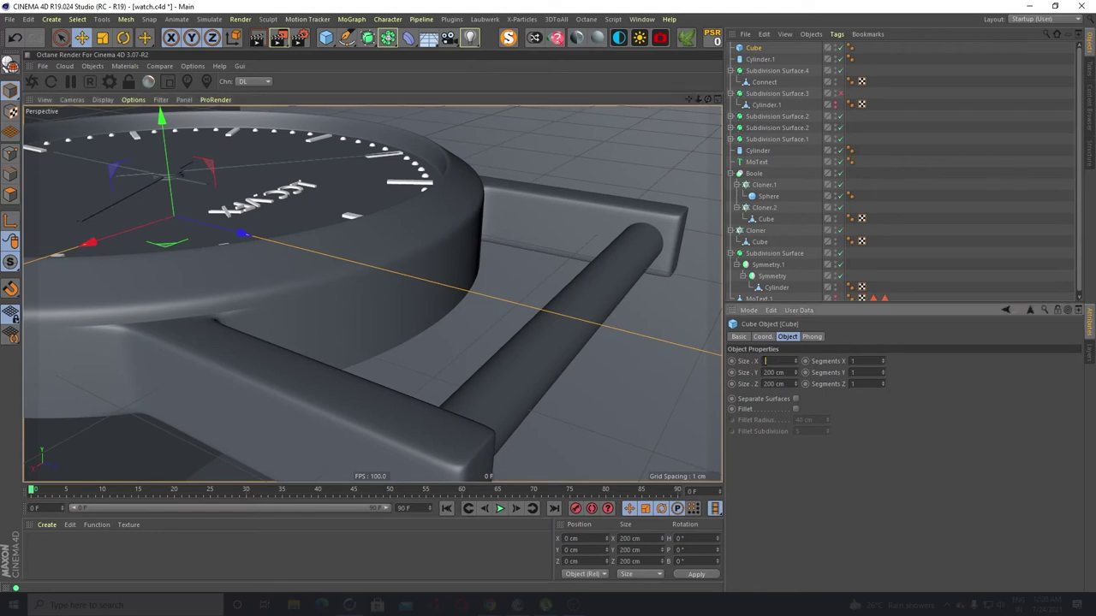
pyautogui.write('.1')
pyautogui.press('Tab')
pyautogui.write('.1')
pyautogui.press('Tab')
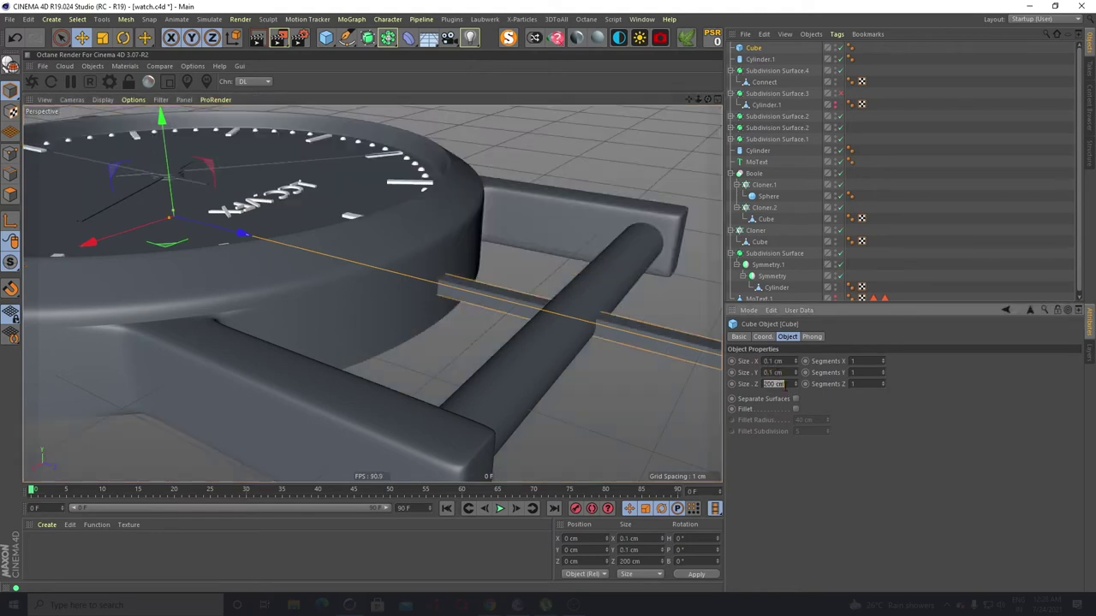
pyautogui.write('1')
pyautogui.press('Return')
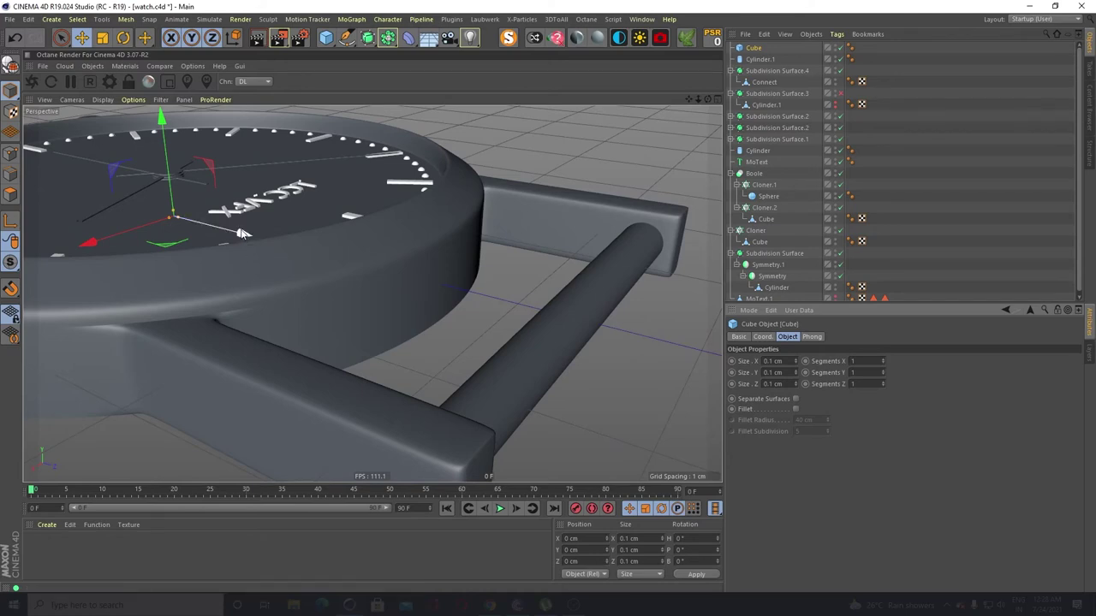
# Move the cube outward along Z to about 3.657 cm and set its size to 0.5 cm in Z and 0.2 cm in X
pyautogui.moveTo(243, 233); pyautogui.dragTo(721, 393)
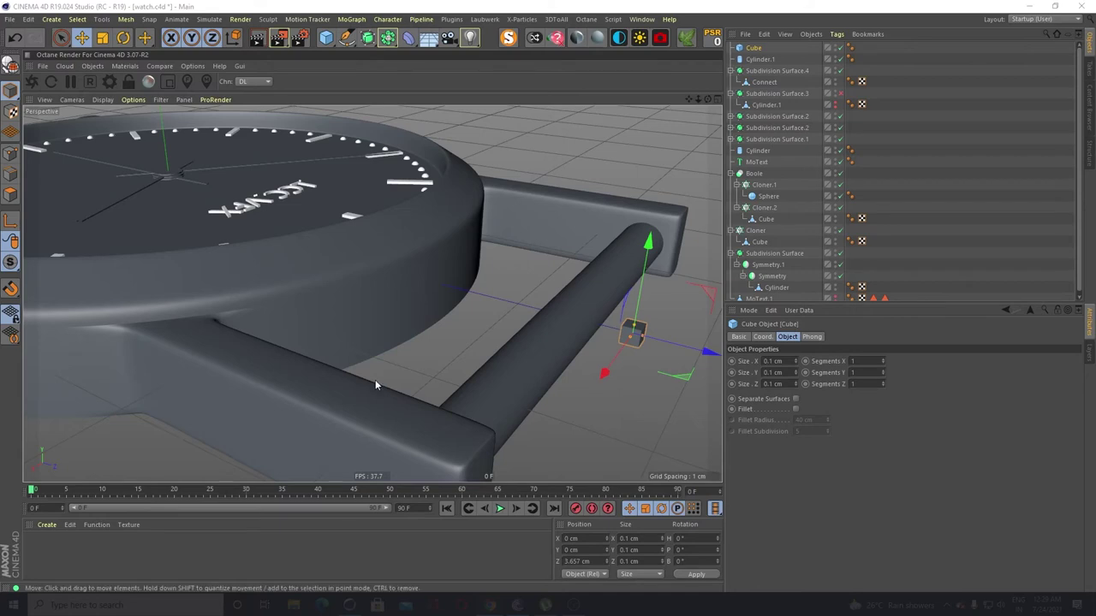
pyautogui.click(773, 384)
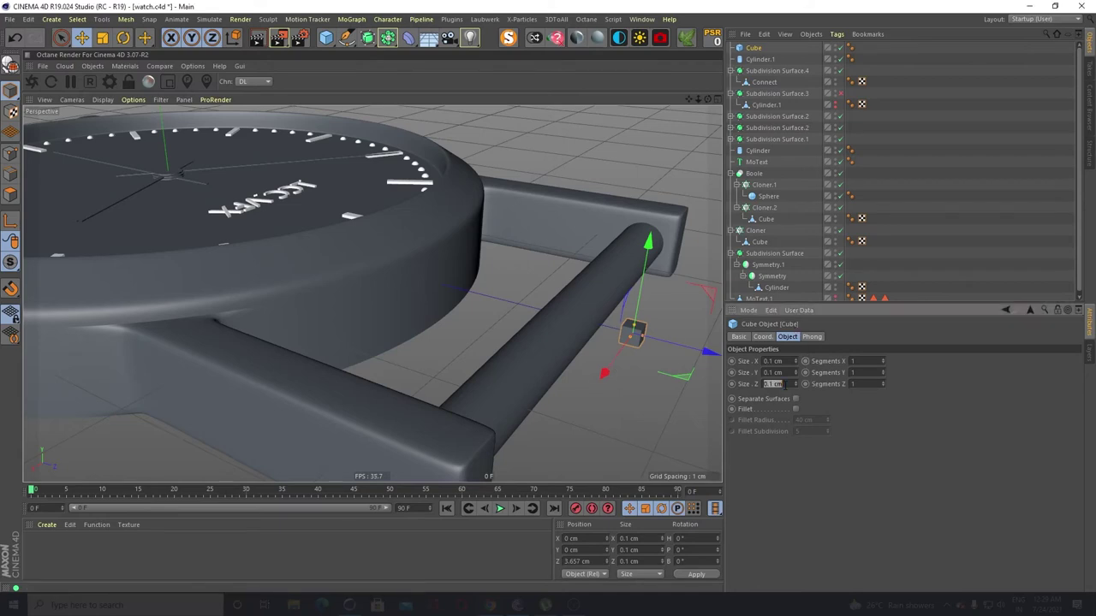
pyautogui.write('0.5')
pyautogui.press('Return')
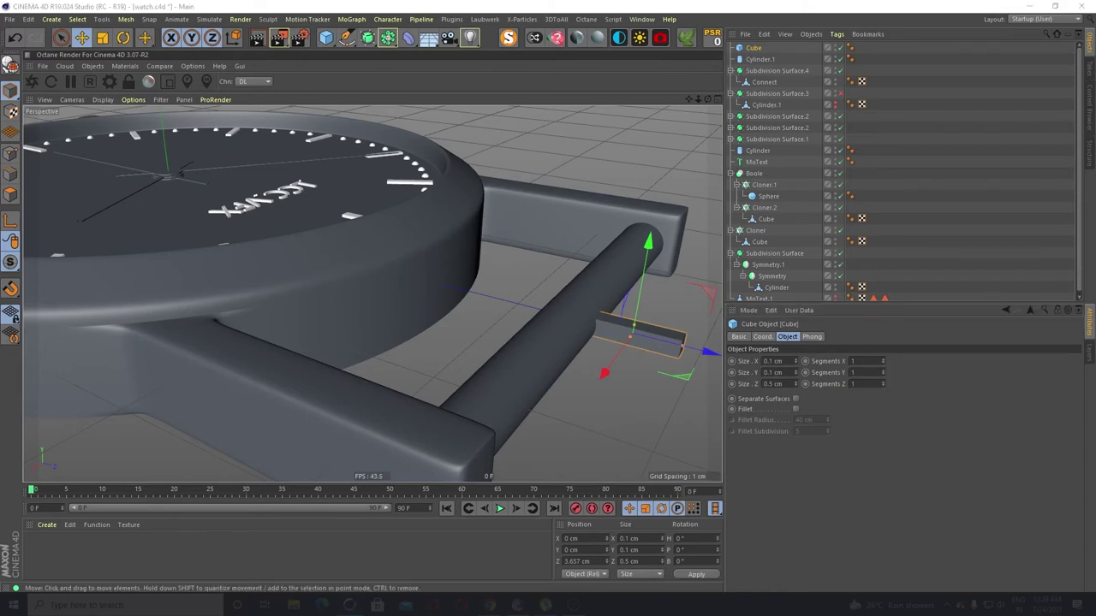
pyautogui.click(775, 361)
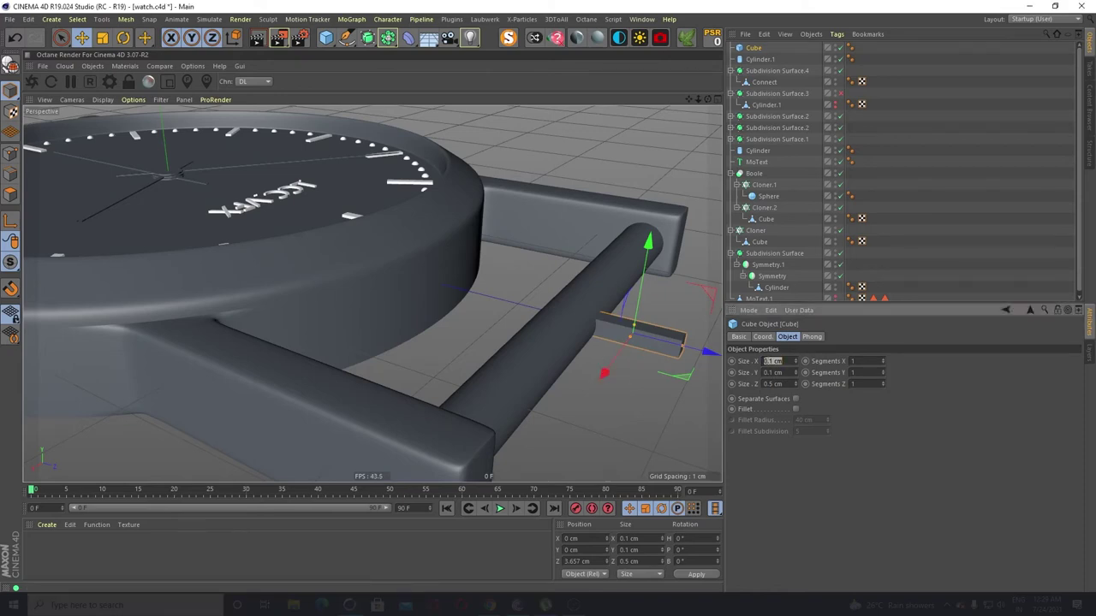
pyautogui.write('0.2')
pyautogui.press('Return')
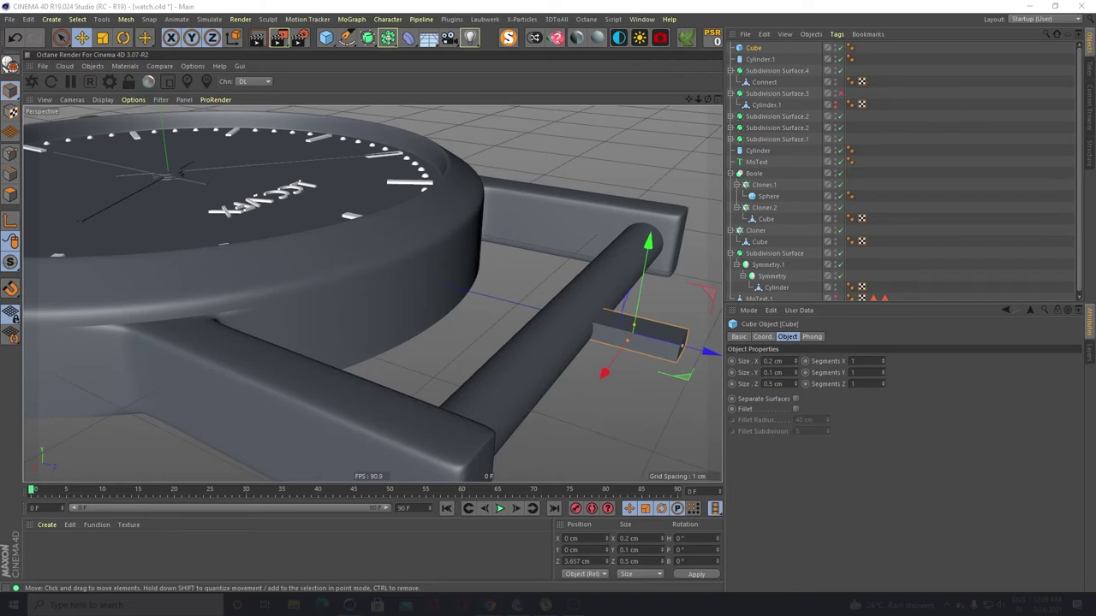
# Move the cube clear of the lug bar to about 3.959 cm in Z and set its Y size to 0.15 cm
pyautogui.moveTo(695, 346)
pyautogui.mouseDown()
pyautogui.moveTo(728, 360)
pyautogui.moveTo(715, 353)
pyautogui.mouseUp()
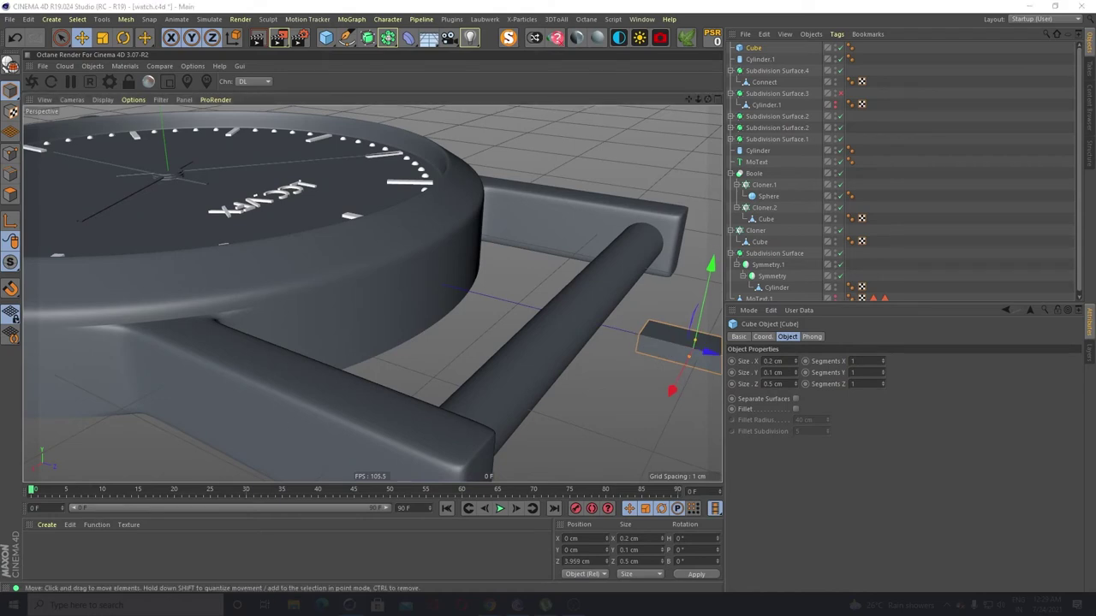
pyautogui.click(774, 372)
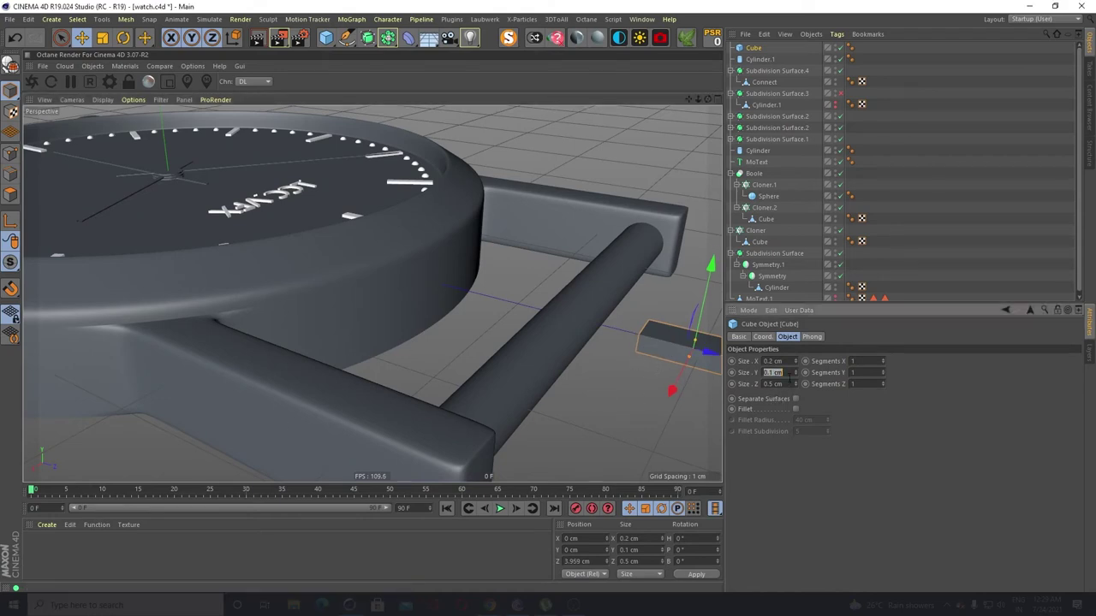
pyautogui.write('0.15')
pyautogui.press('Return')
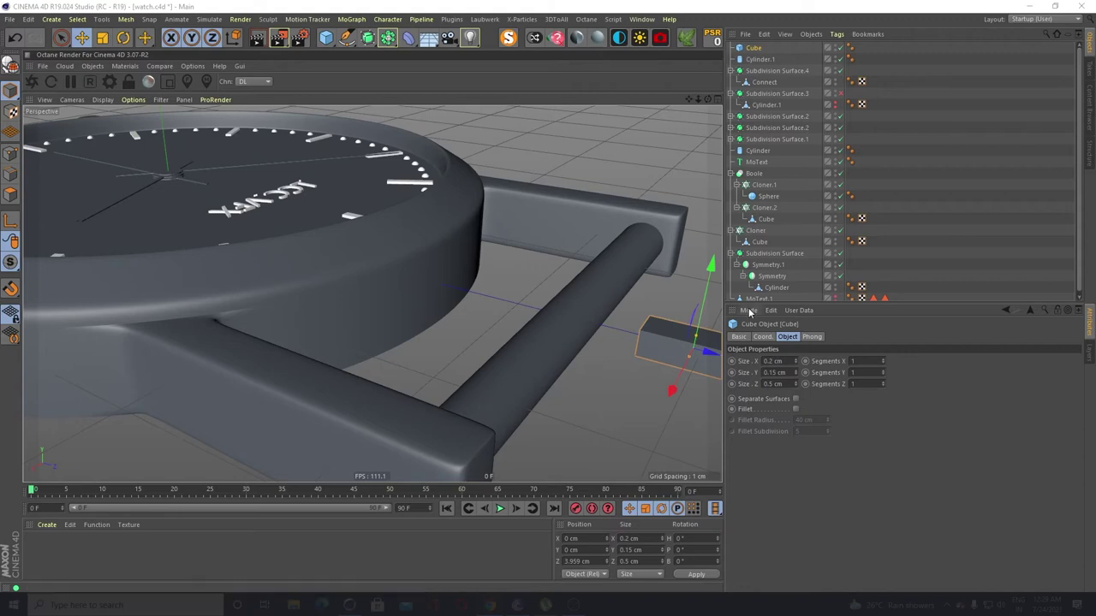
# Move the cube farther from the lug bar, to about 4.168 cm in Z, and save the watch file
pyautogui.scroll(-5, 507, 312)
pyautogui.keyDown('alt'); pyautogui.moveTo(476, 372); pyautogui.dragTo(447, 387); pyautogui.keyUp('alt')
pyautogui.keyDown('alt'); pyautogui.moveTo(373, 294); pyautogui.dragTo(467, 370); pyautogui.keyUp('alt')
pyautogui.keyDown('alt'); pyautogui.moveTo(467, 370); pyautogui.dragTo(272, 353, button='middle'); pyautogui.keyUp('alt')
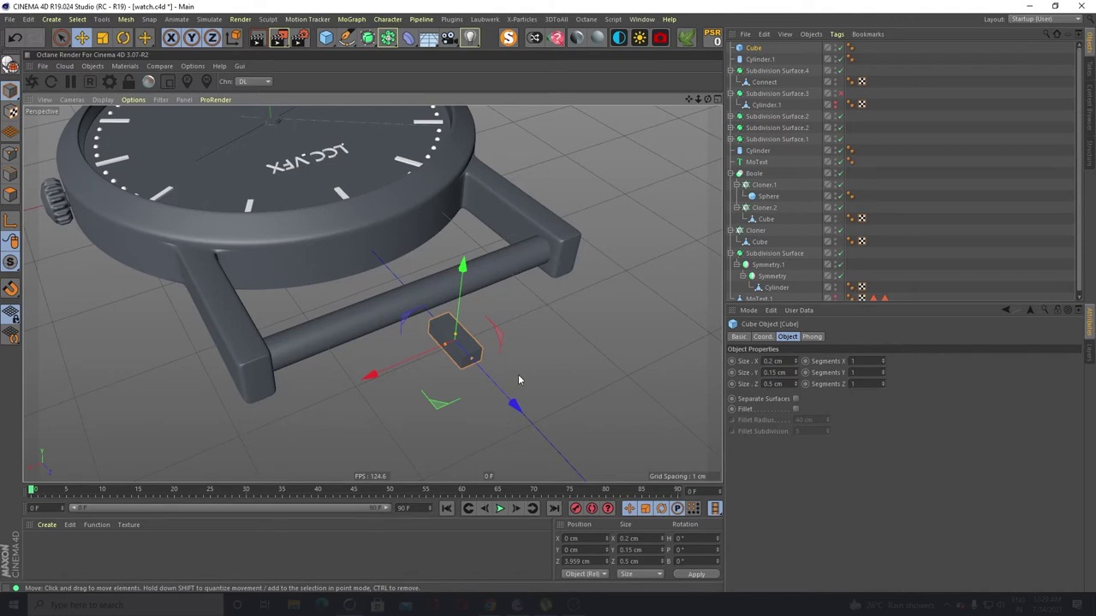
pyautogui.moveTo(510, 401); pyautogui.dragTo(538, 424)
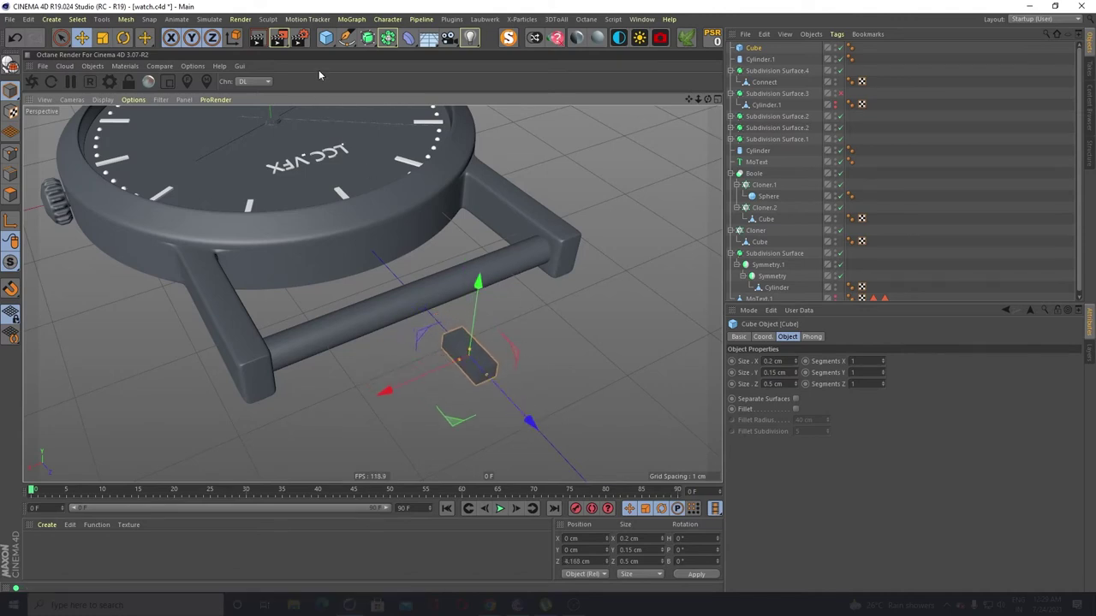
pyautogui.hotkey('ctrl', 's')
# Add a MoGraph Cloner and make the small strap-link cube its child
pyautogui.click(324, 19)
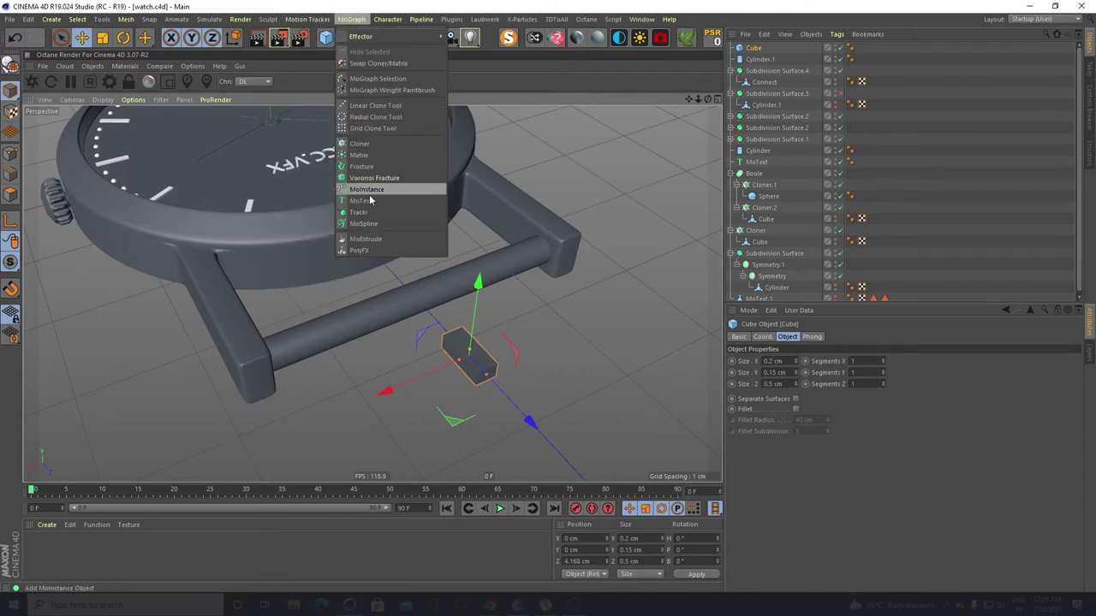
pyautogui.click(359, 143)
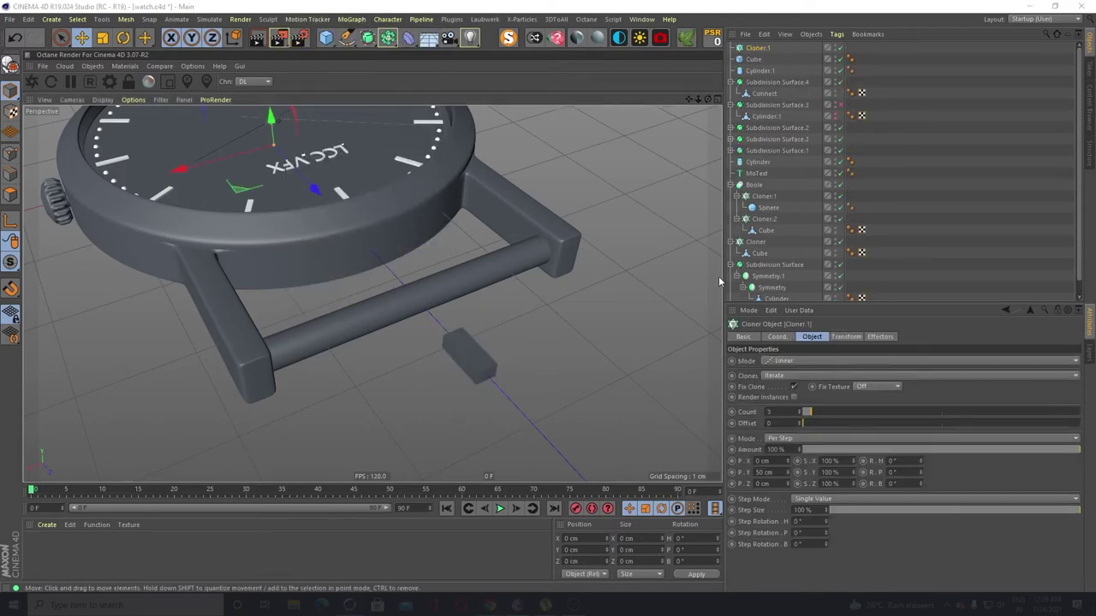
pyautogui.moveTo(754, 64); pyautogui.dragTo(757, 53)
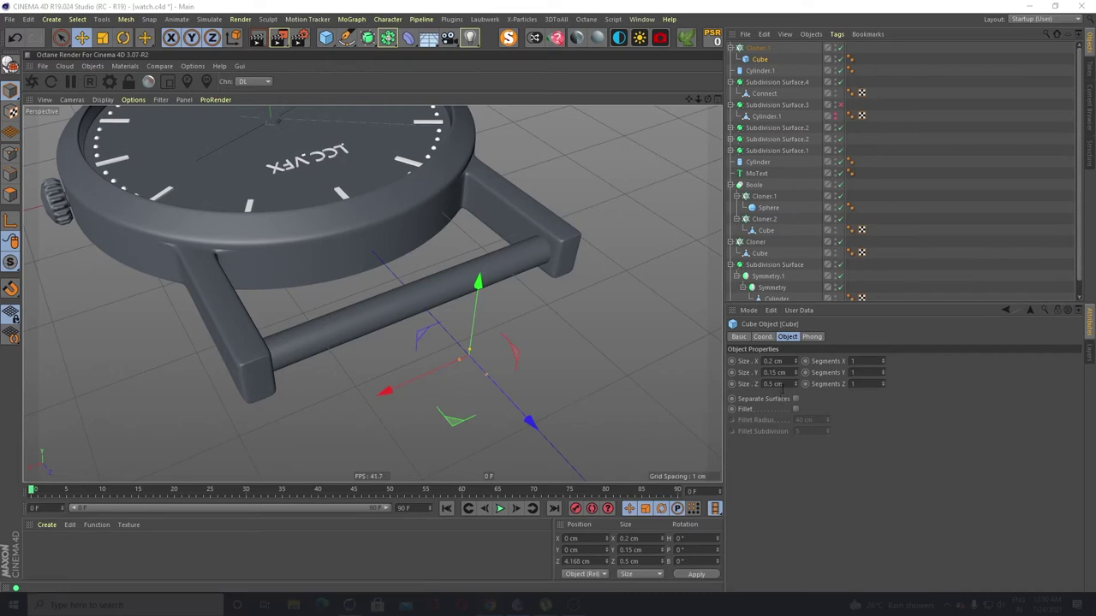
# Set the linear cloner's per-step offset to 0 cm in Y and 0.6 cm in Z
pyautogui.click(756, 49)
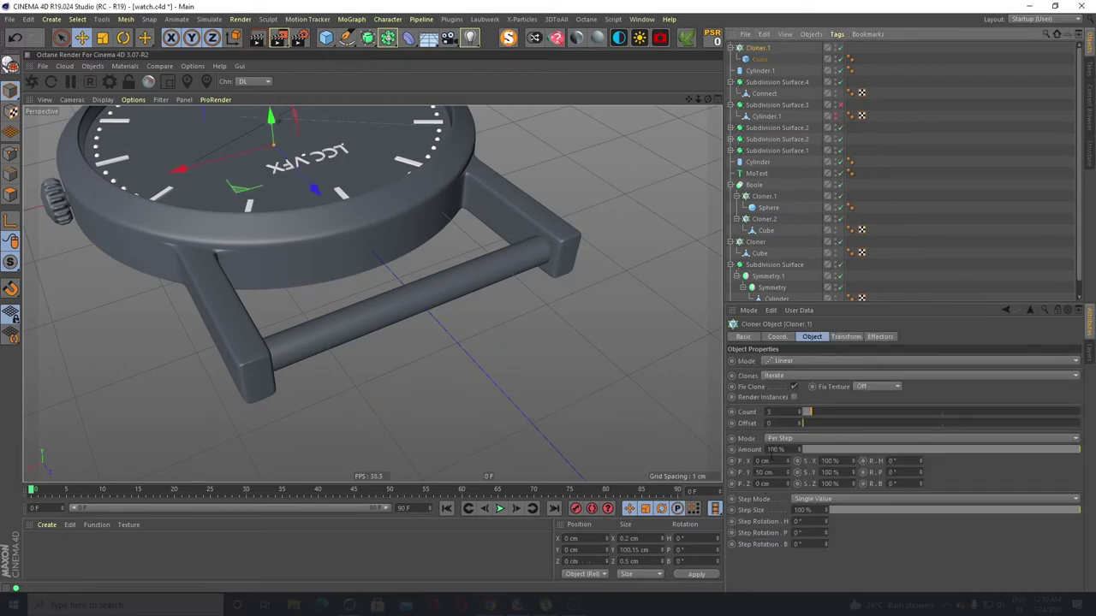
pyautogui.doubleClick(774, 472)
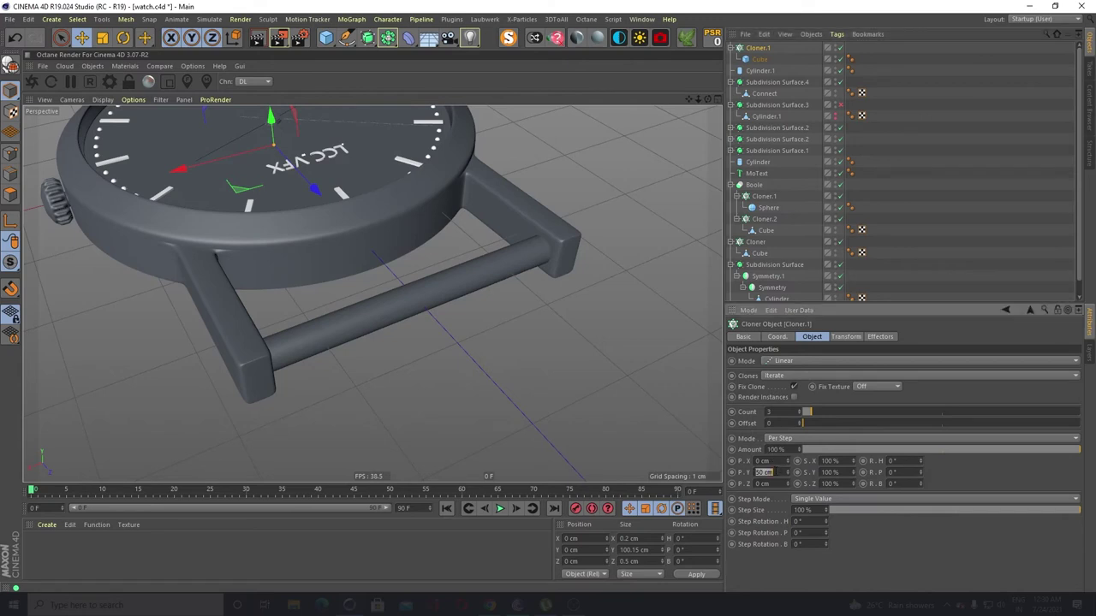
pyautogui.write('0')
pyautogui.press('Return')
pyautogui.doubleClick(762, 484)
pyautogui.press('BackSpace')
pyautogui.write('0.6')
pyautogui.press('Return')
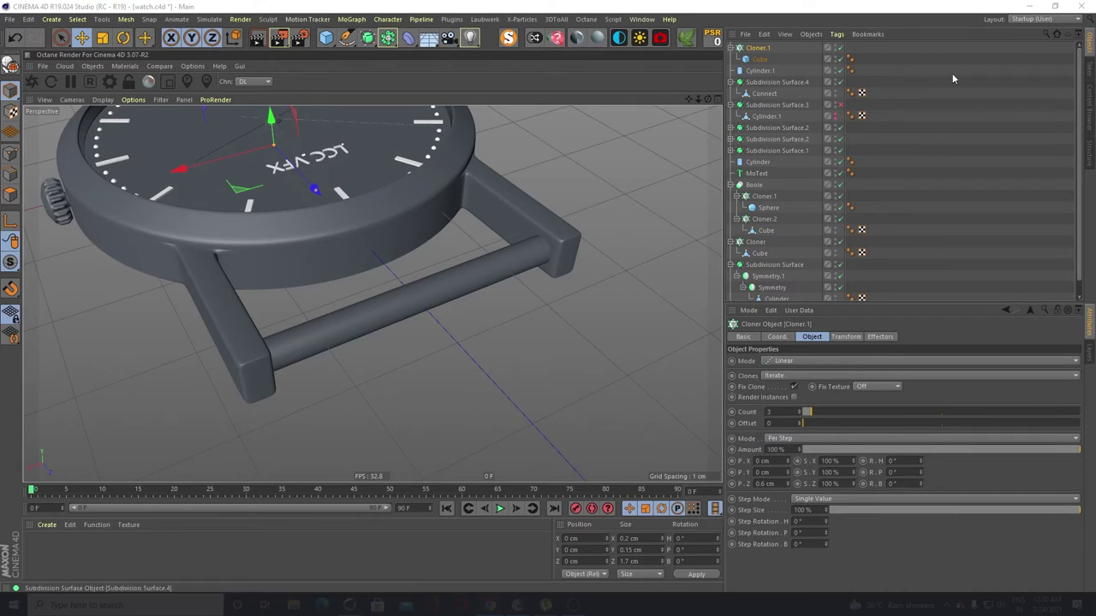
pyautogui.click(759, 49)
pyautogui.scroll(-4, 374, 254)
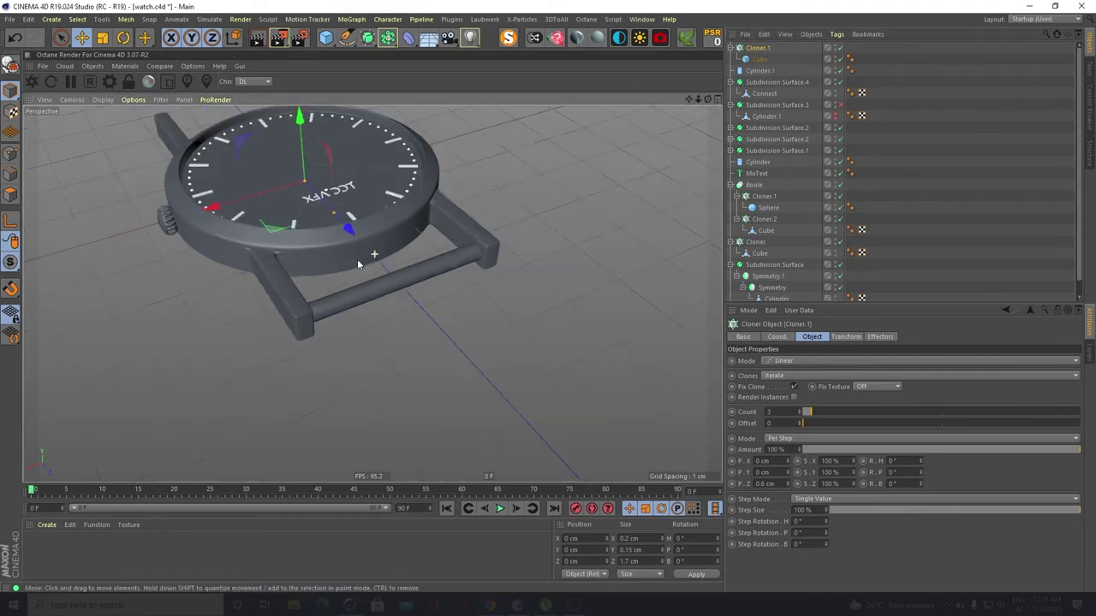
pyautogui.scroll(-6, 358, 264)
pyautogui.scroll(2, 340, 262)
pyautogui.scroll(5, 334, 207)
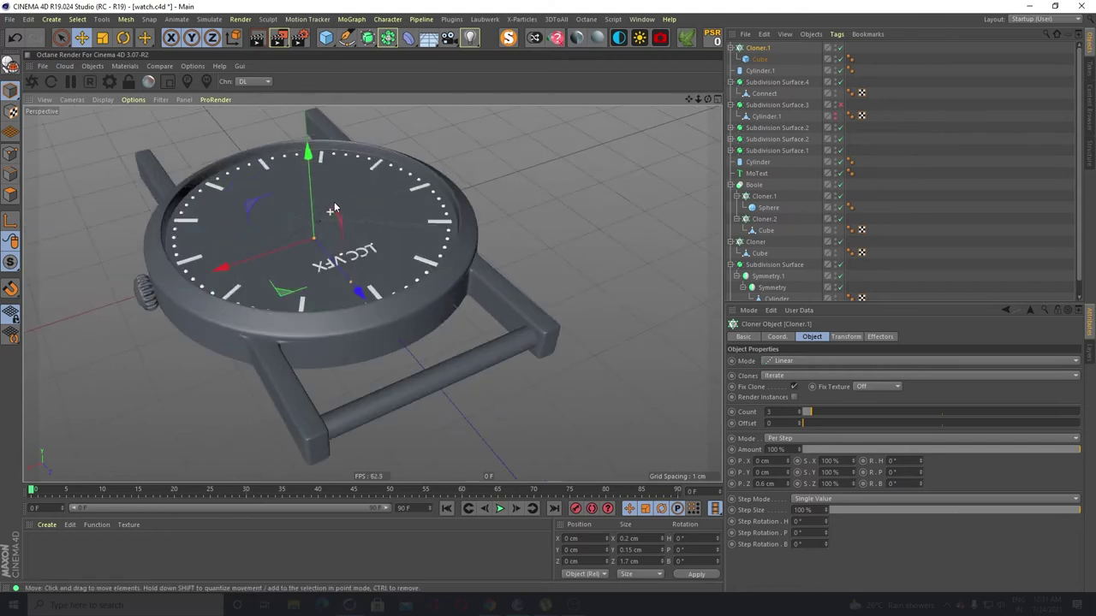
pyautogui.scroll(2, 334, 209)
pyautogui.scroll(-4, 338, 209)
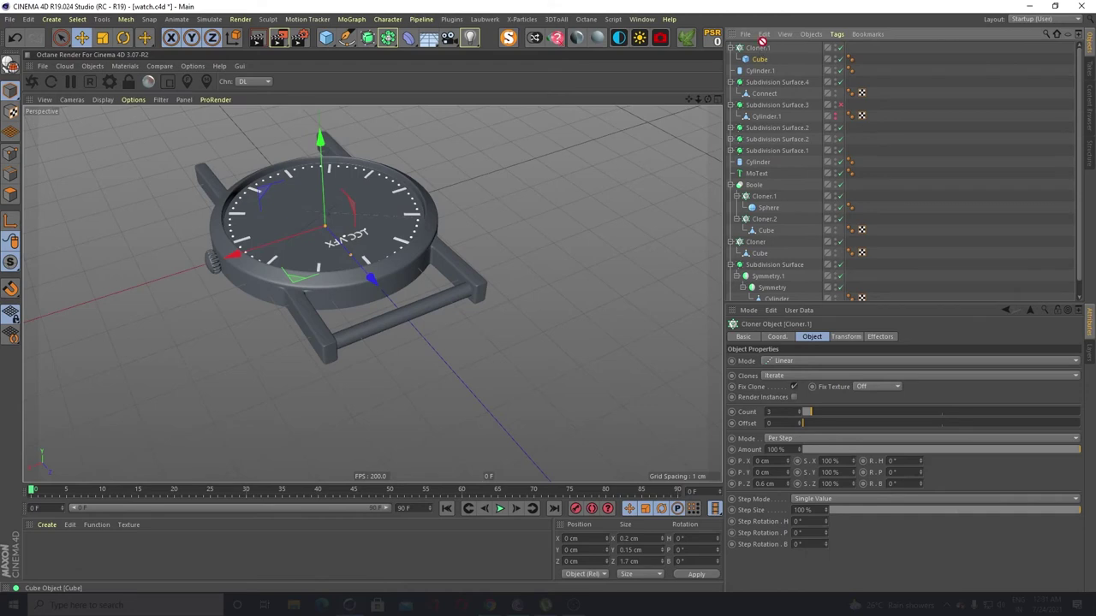
# Move the small link cube out of its cloner and delete the emptied cloner
pyautogui.moveTo(760, 60); pyautogui.dragTo(758, 45)
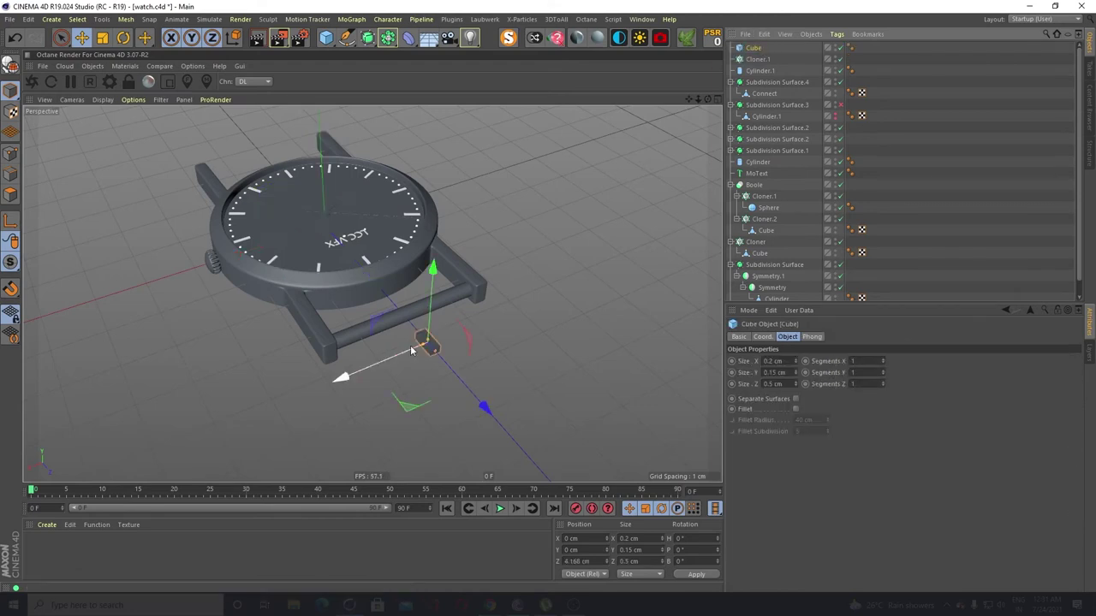
pyautogui.click(522, 353)
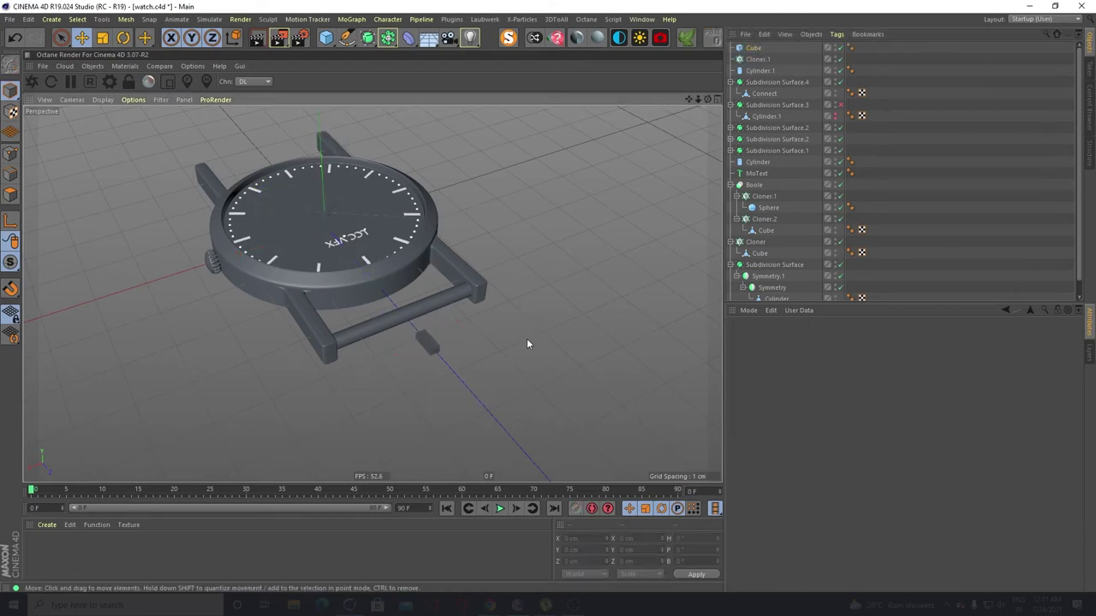
pyautogui.click(758, 60)
pyautogui.click(756, 48)
pyautogui.click(755, 60)
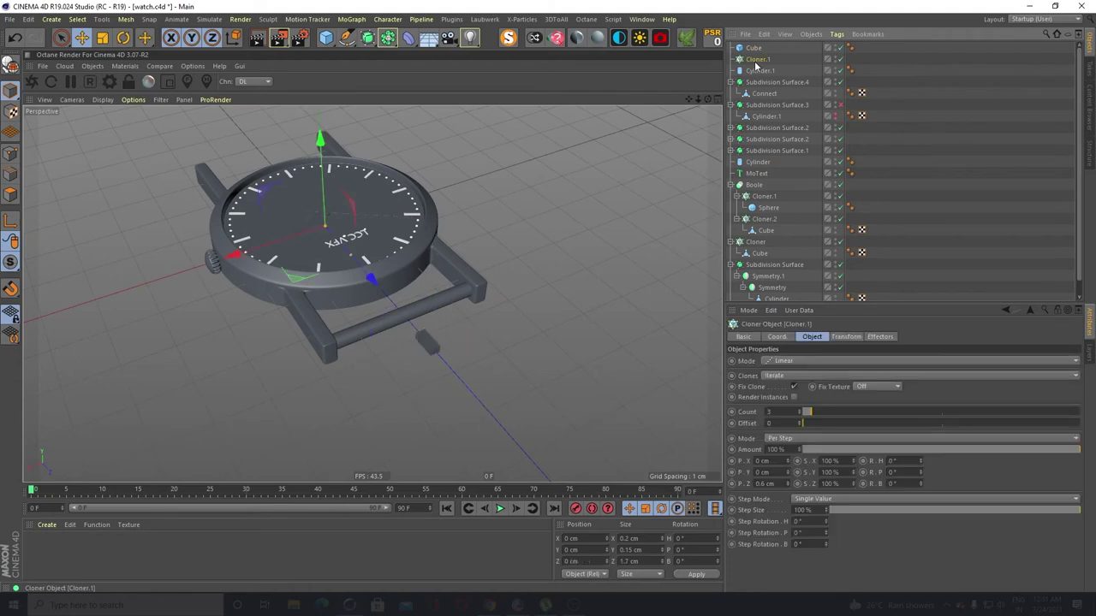
pyautogui.press('Delete')
# Add a new MoGraph Cloner as the parent of the link cube, placed at the cube's position
pyautogui.click(755, 48)
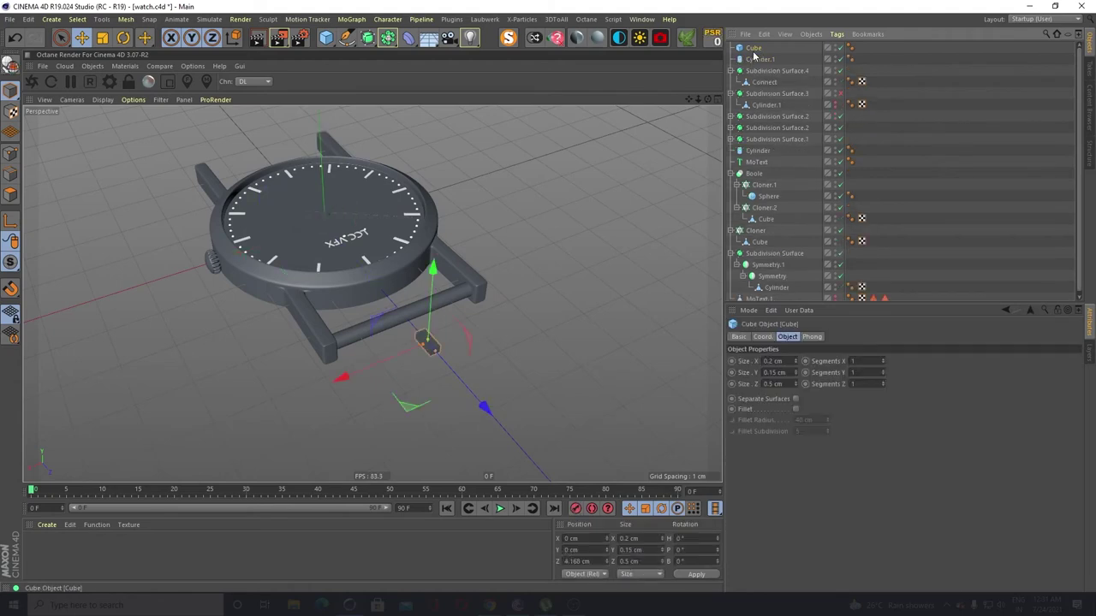
pyautogui.click(346, 22)
pyautogui.keyDown('alt'); pyautogui.click(374, 144); pyautogui.keyUp('alt')
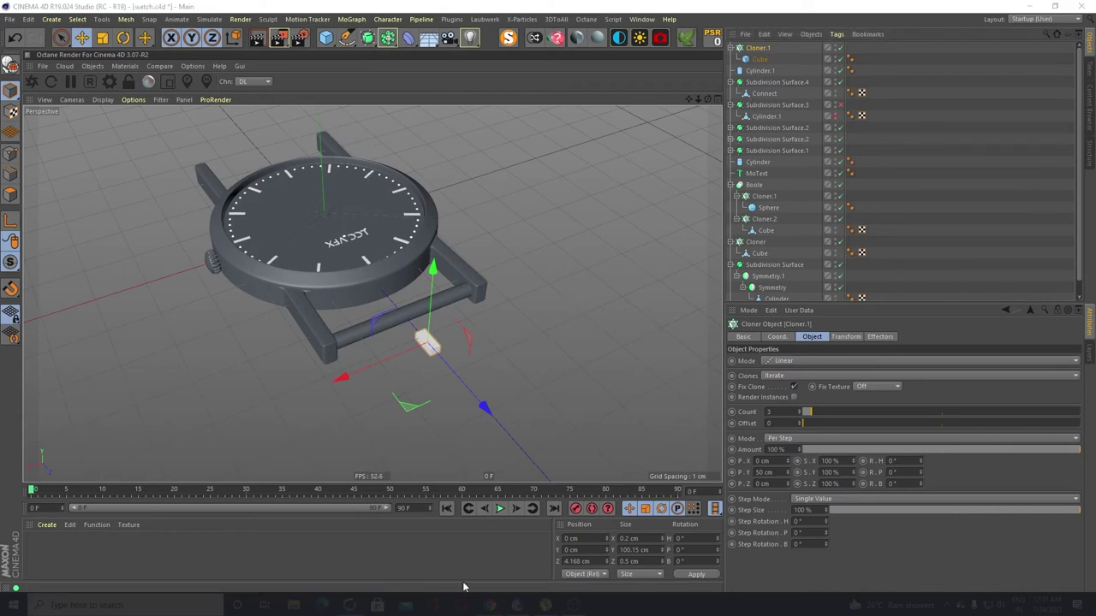
# Set the cloner's per-step position offset to 0 cm in Y and 0.6 cm in Z
pyautogui.doubleClick(760, 472)
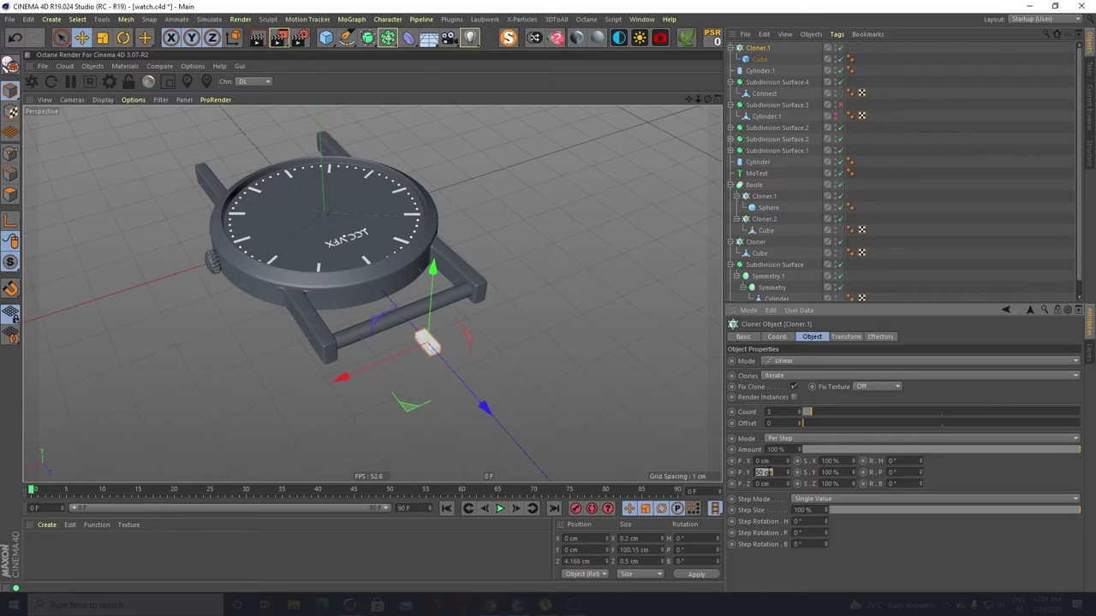
pyautogui.write('0')
pyautogui.press('Return')
pyautogui.doubleClick(761, 484)
pyautogui.write('0.6')
pyautogui.press('Return')
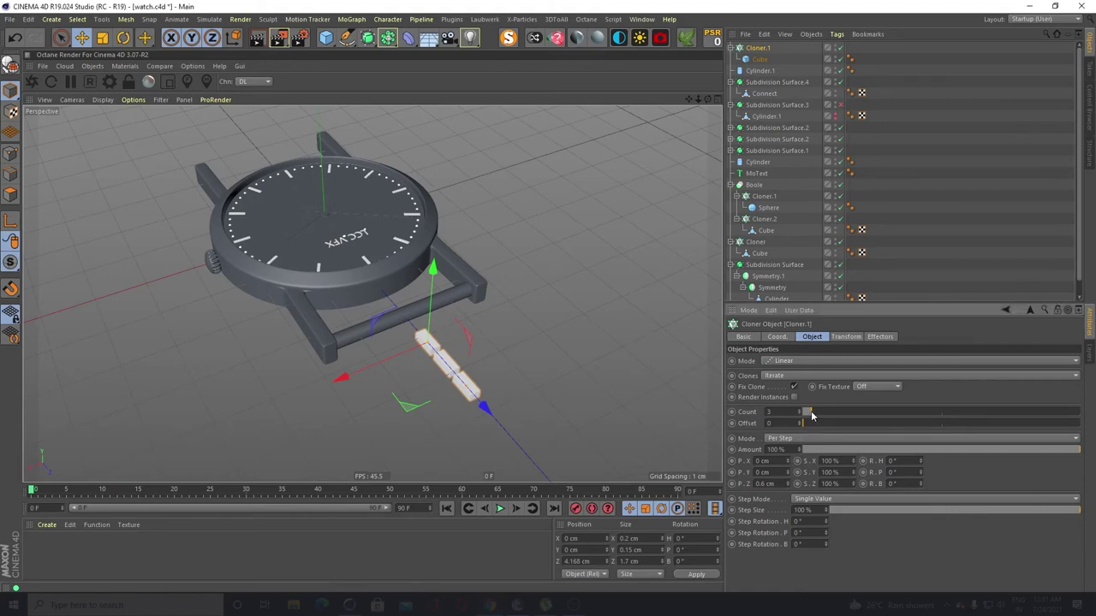
# Set the cloner's count to 29 to lengthen the row of strap links
pyautogui.moveTo(812, 415); pyautogui.dragTo(832, 415)
pyautogui.doubleClick(782, 411)
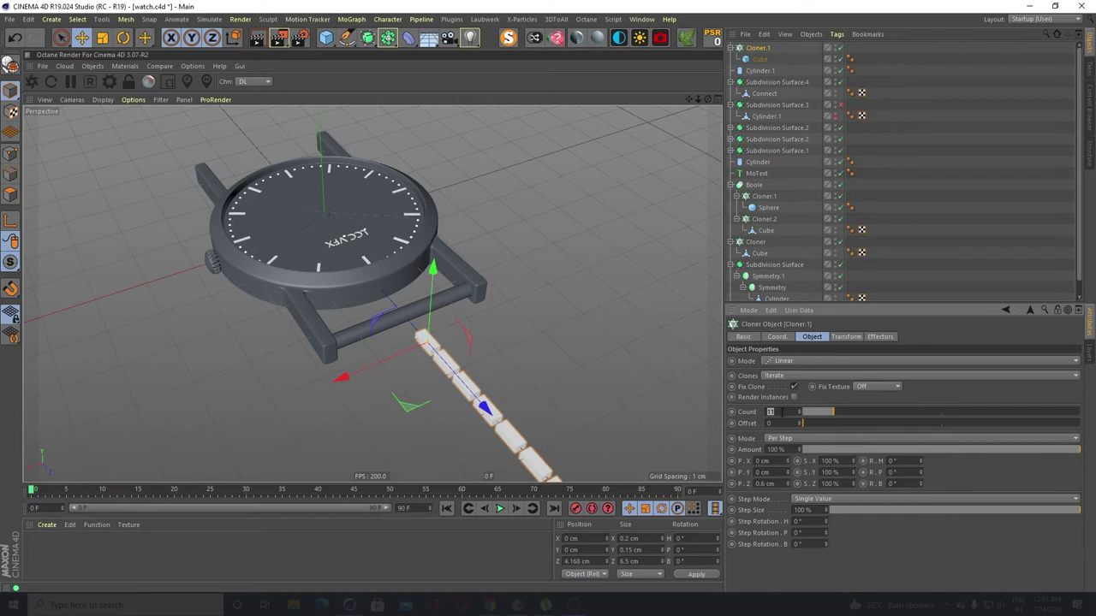
pyautogui.write('29')
pyautogui.press('Return')
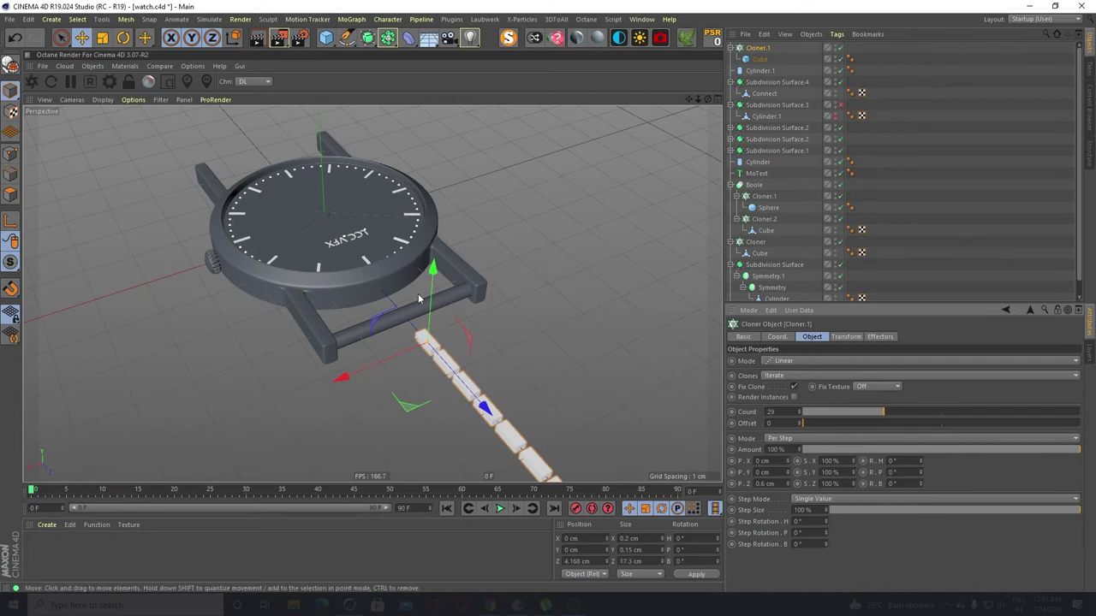
# Move the link cloner beside the lug at the end of the strap bar, to about X 1.18 cm and Z 3.68 cm
pyautogui.scroll(-3, 296, 250)
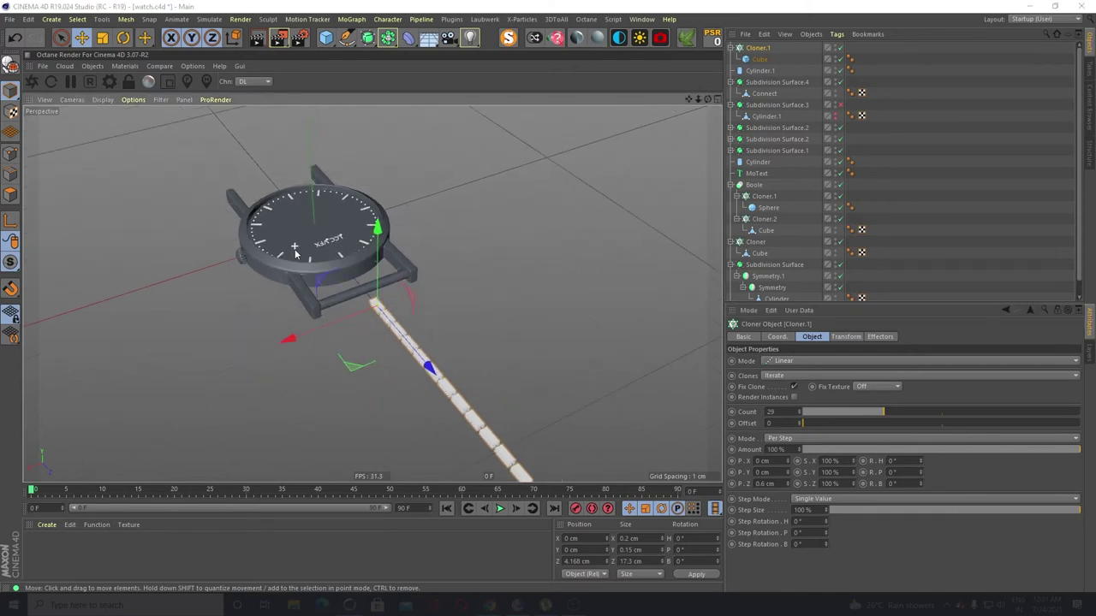
pyautogui.keyDown('alt'); pyautogui.moveTo(305, 340); pyautogui.dragTo(266, 312, button='middle'); pyautogui.keyUp('alt')
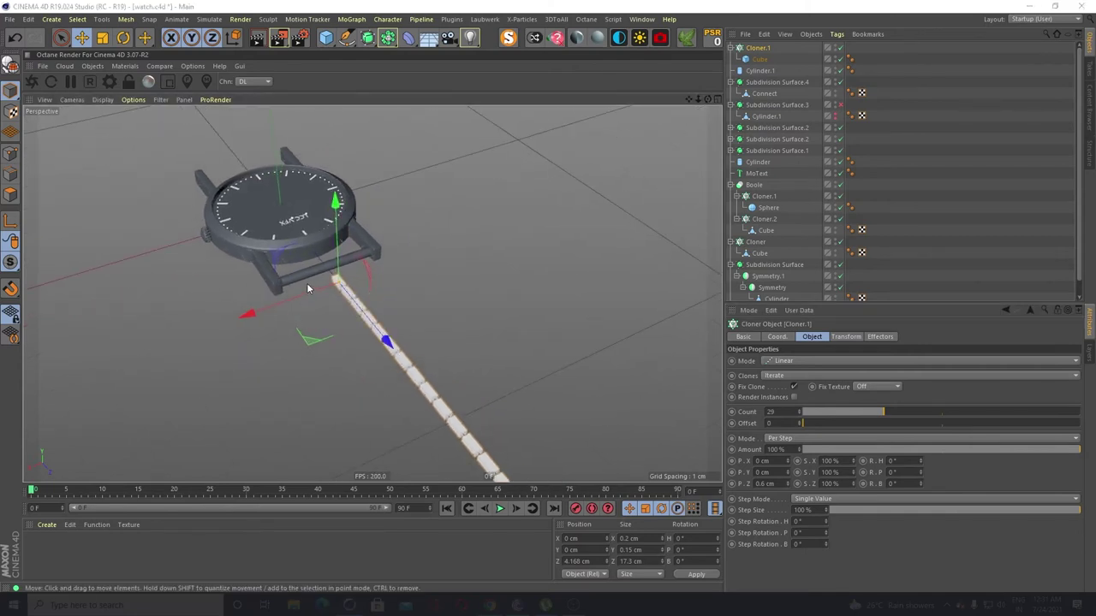
pyautogui.scroll(6, 306, 283)
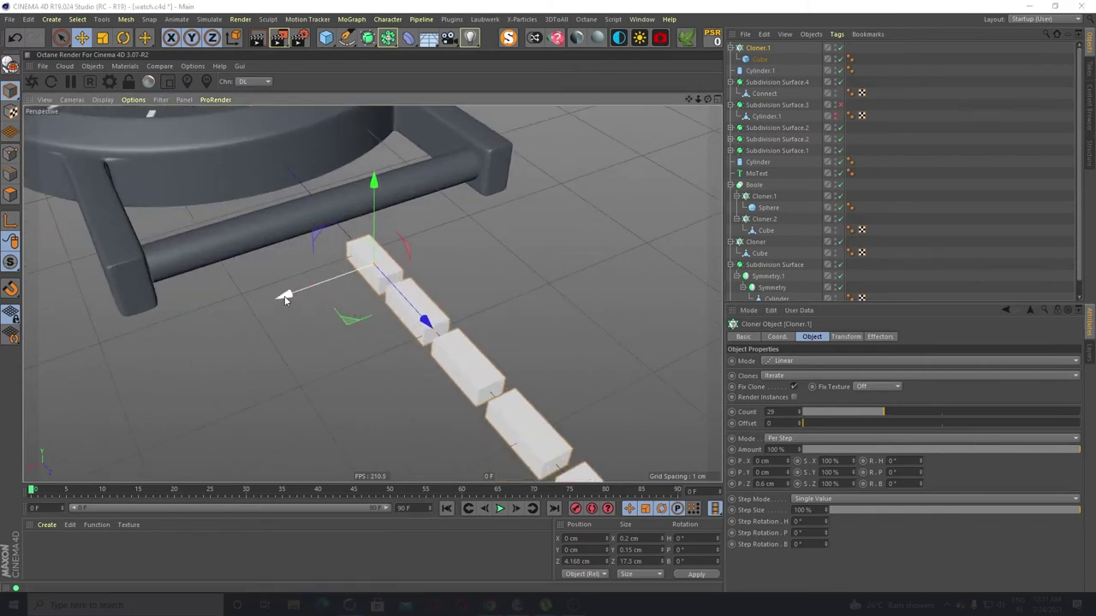
pyautogui.moveTo(284, 297); pyautogui.dragTo(142, 353)
pyautogui.moveTo(264, 382); pyautogui.dragTo(233, 341)
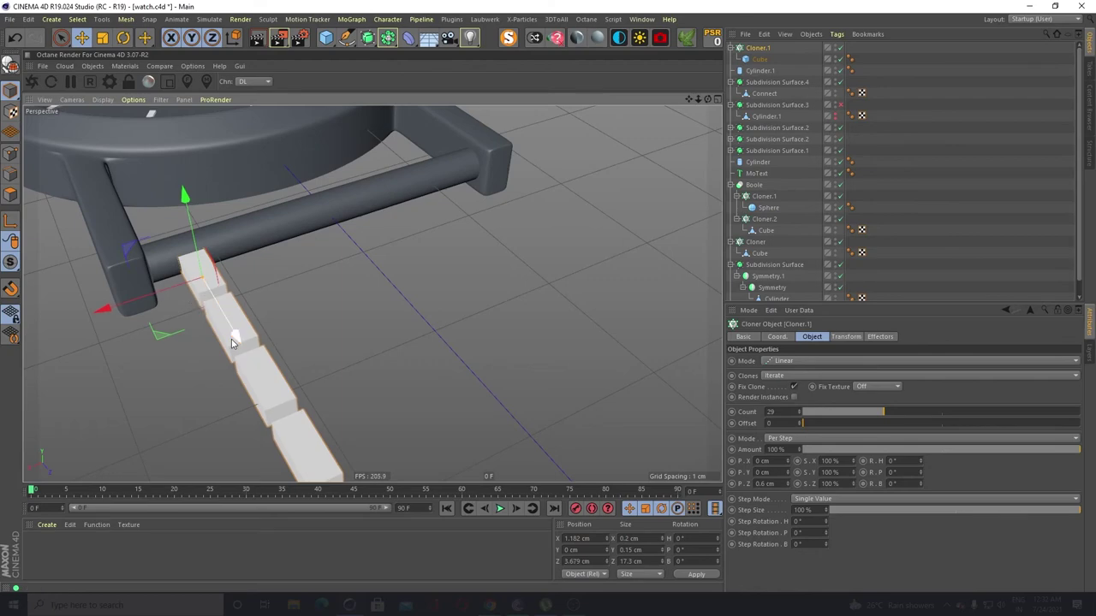
# Convert the cloned cube to an editable polygon object and place it under a Subdivision Surface
pyautogui.scroll(4, 145, 255)
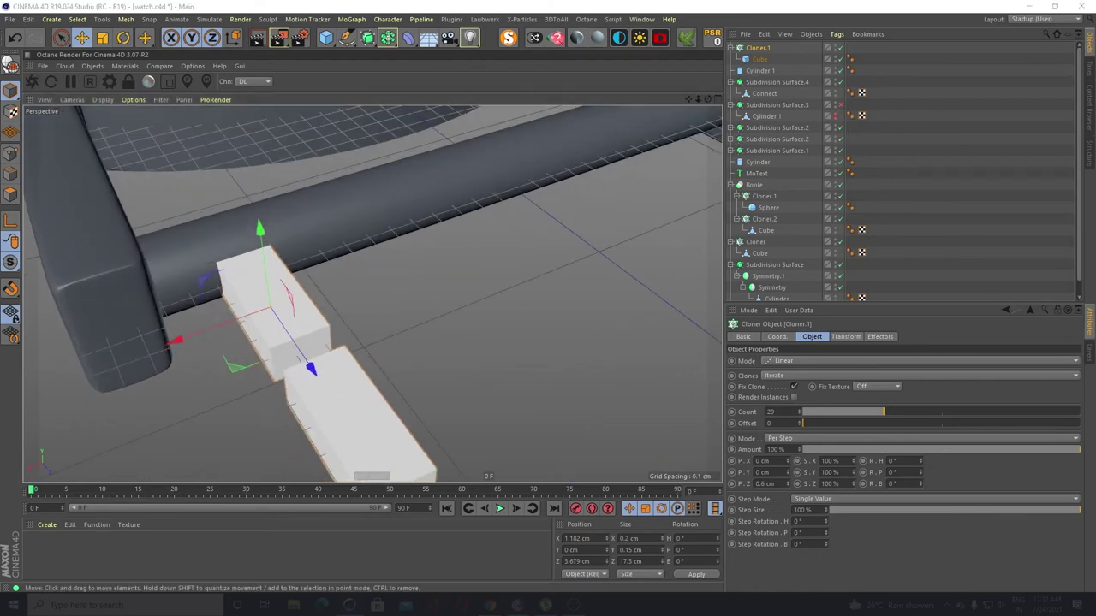
pyautogui.scroll(-3, 262, 307)
pyautogui.keyDown('alt'); pyautogui.moveTo(261, 307); pyautogui.dragTo(310, 411); pyautogui.keyUp('alt')
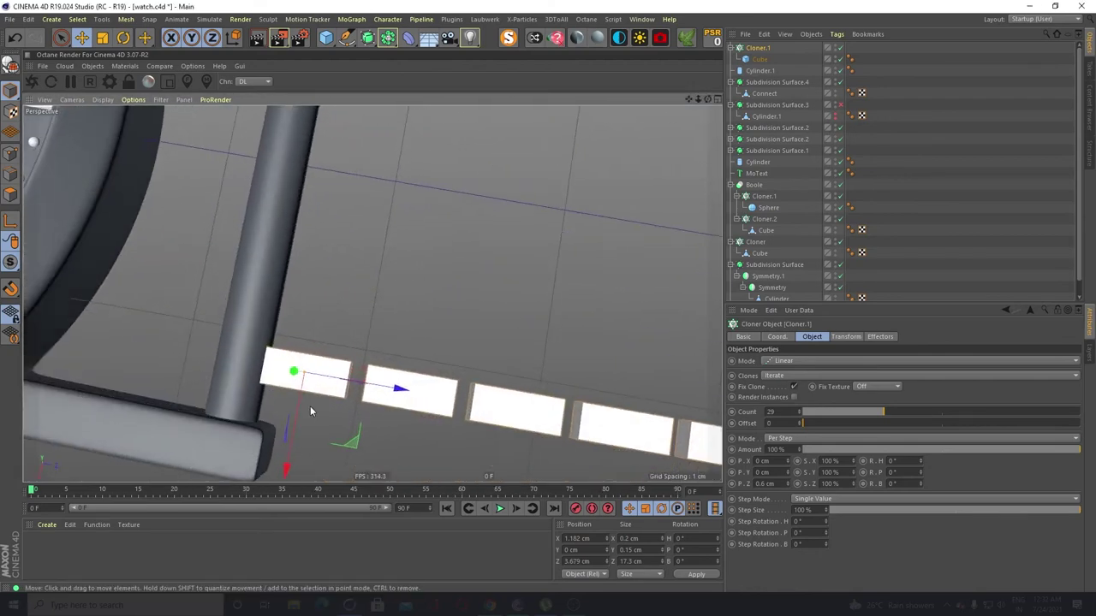
pyautogui.keyDown('alt'); pyautogui.moveTo(310, 411); pyautogui.dragTo(245, 360, button='middle'); pyautogui.keyUp('alt')
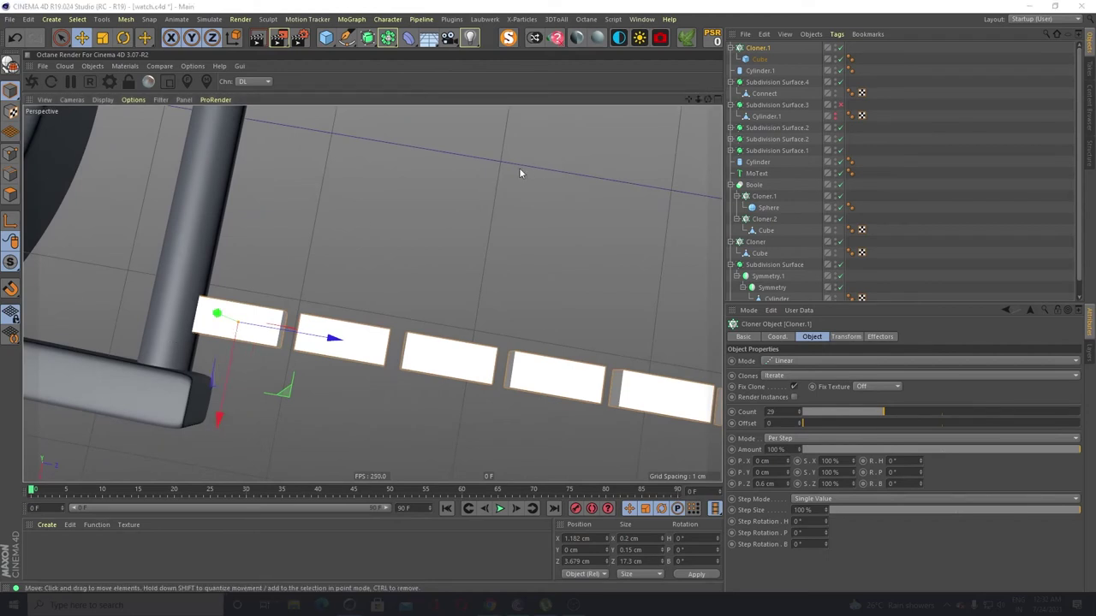
pyautogui.click(757, 60)
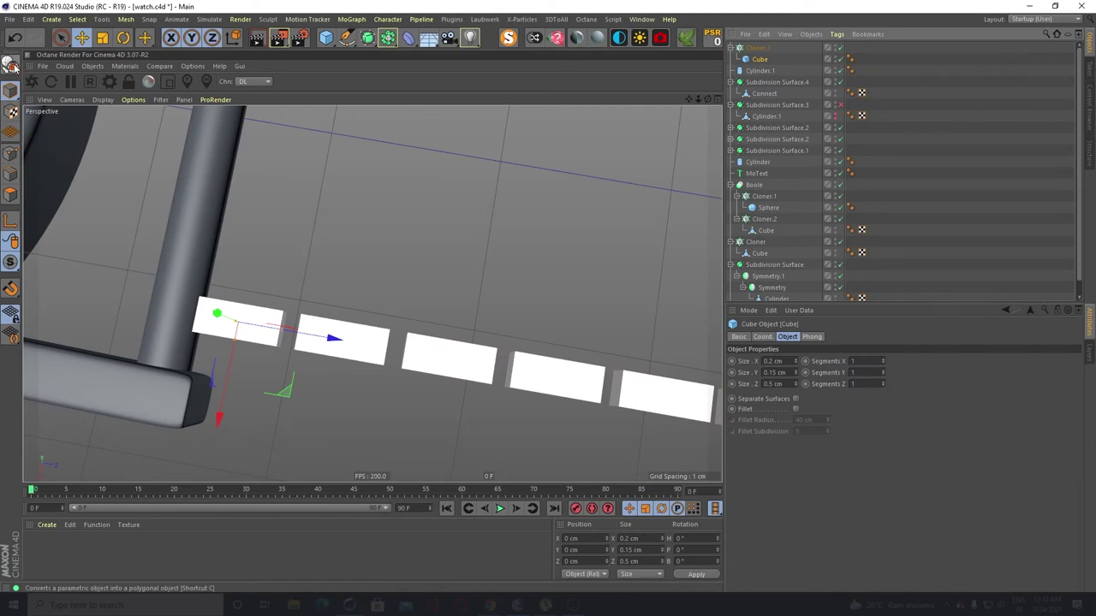
pyautogui.click(12, 68)
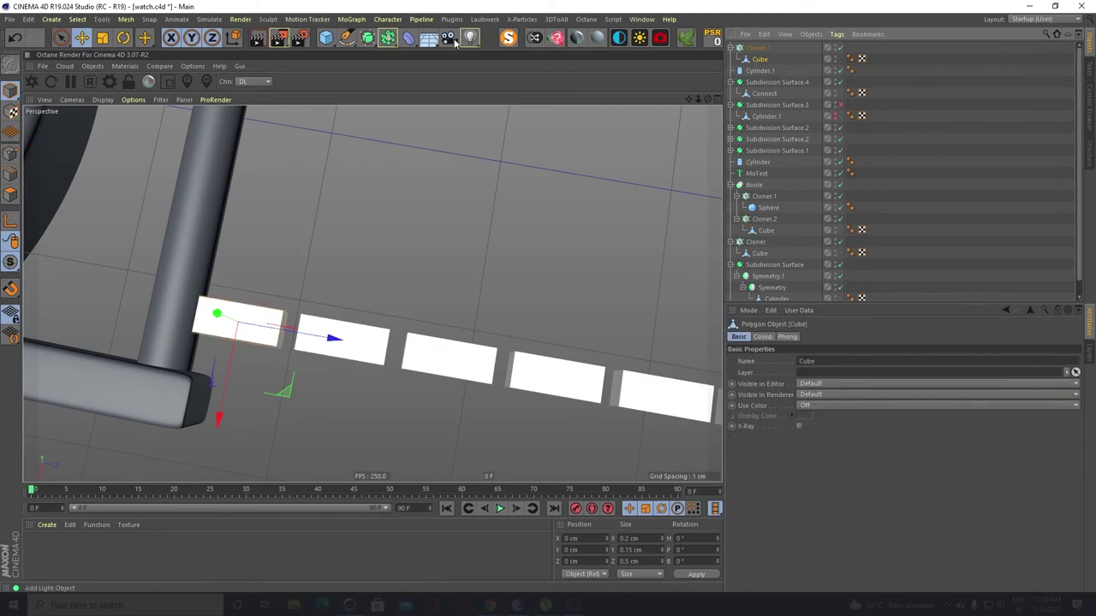
pyautogui.keyDown('alt'); pyautogui.moveTo(367, 37); pyautogui.dragTo(428, 61); pyautogui.keyUp('alt')
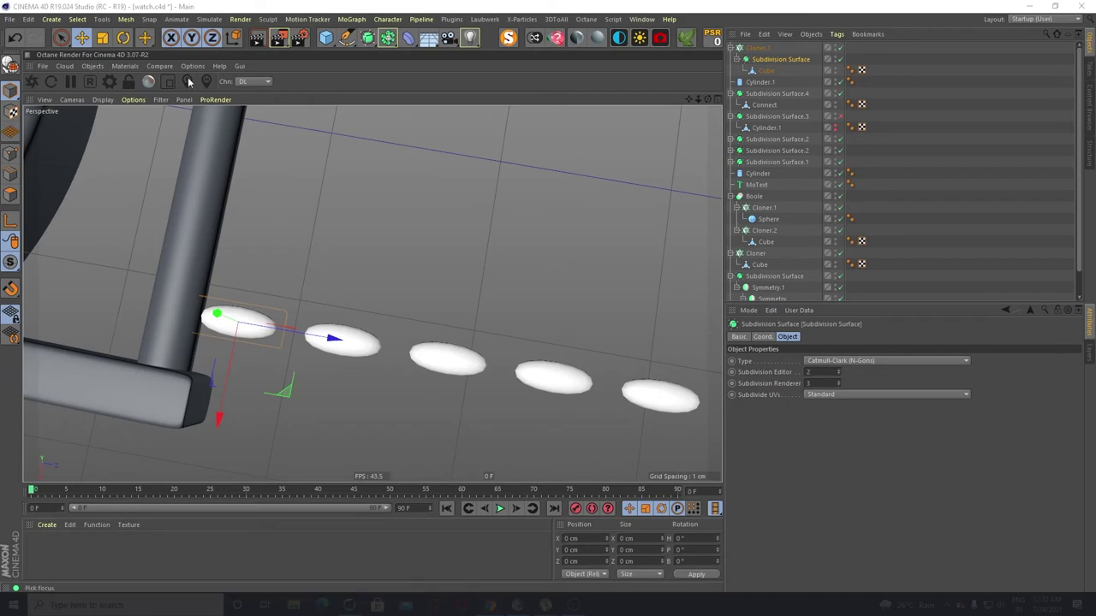
# Shift the link cloner slightly away from the strap bar, to about Z 3.71 cm
pyautogui.click(765, 71)
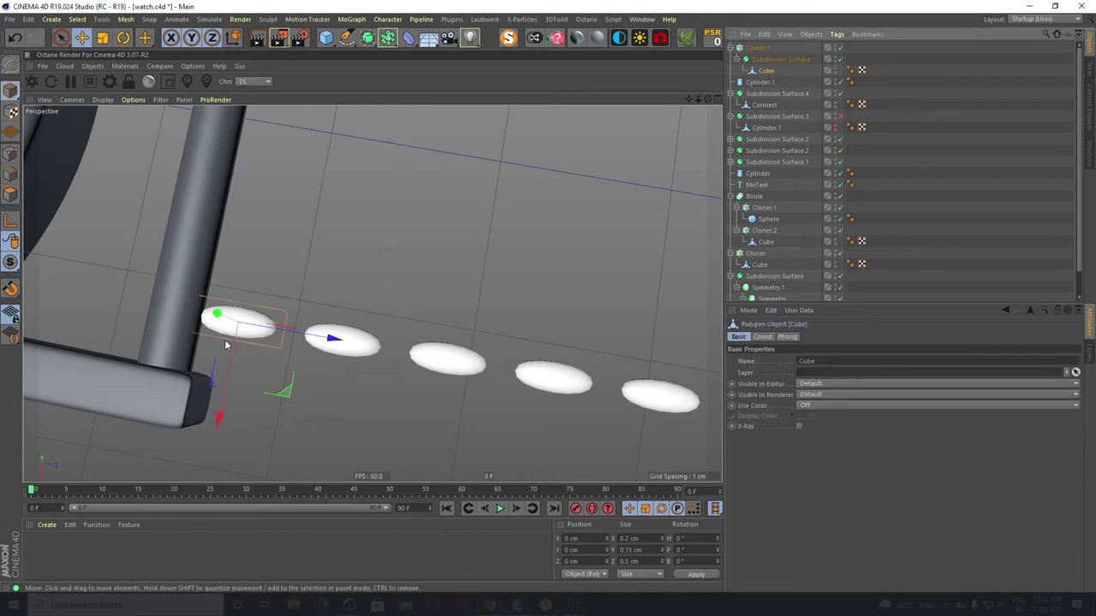
pyautogui.scroll(2, 233, 343)
pyautogui.scroll(3, 267, 334)
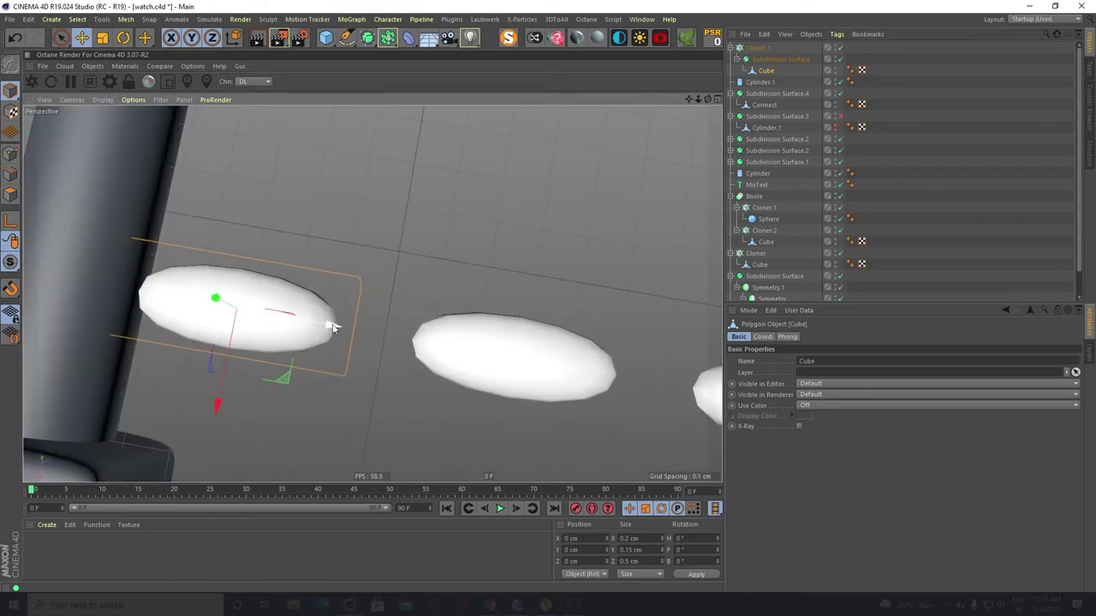
pyautogui.click(762, 49)
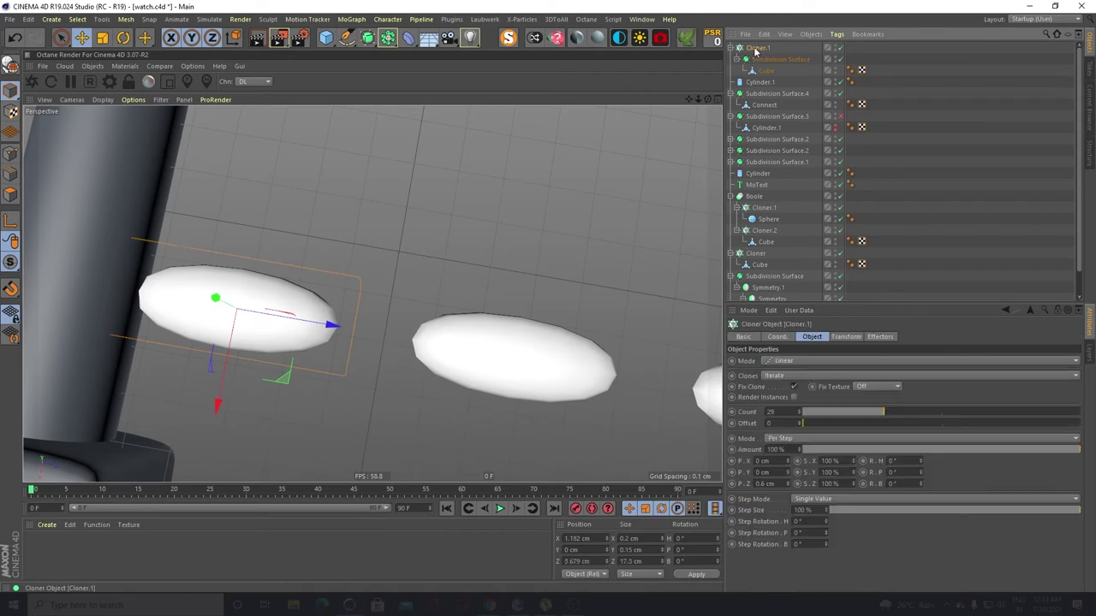
pyautogui.moveTo(331, 334); pyautogui.dragTo(350, 331)
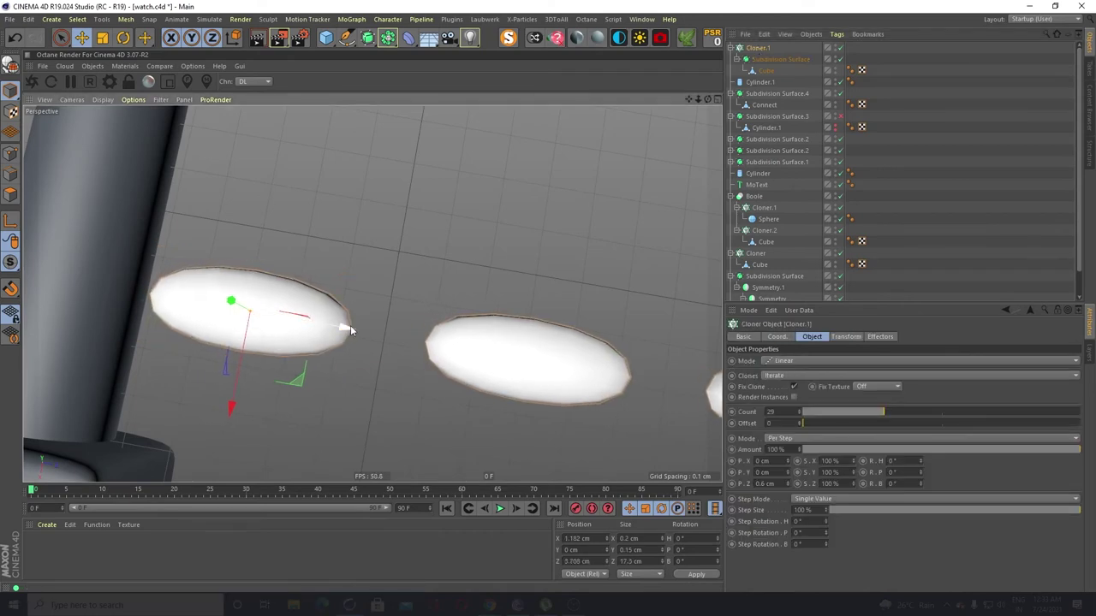
# In polygon mode, add symmetrical loop cuts near both ends of the link cube at about 95.3% offset
pyautogui.click(771, 72)
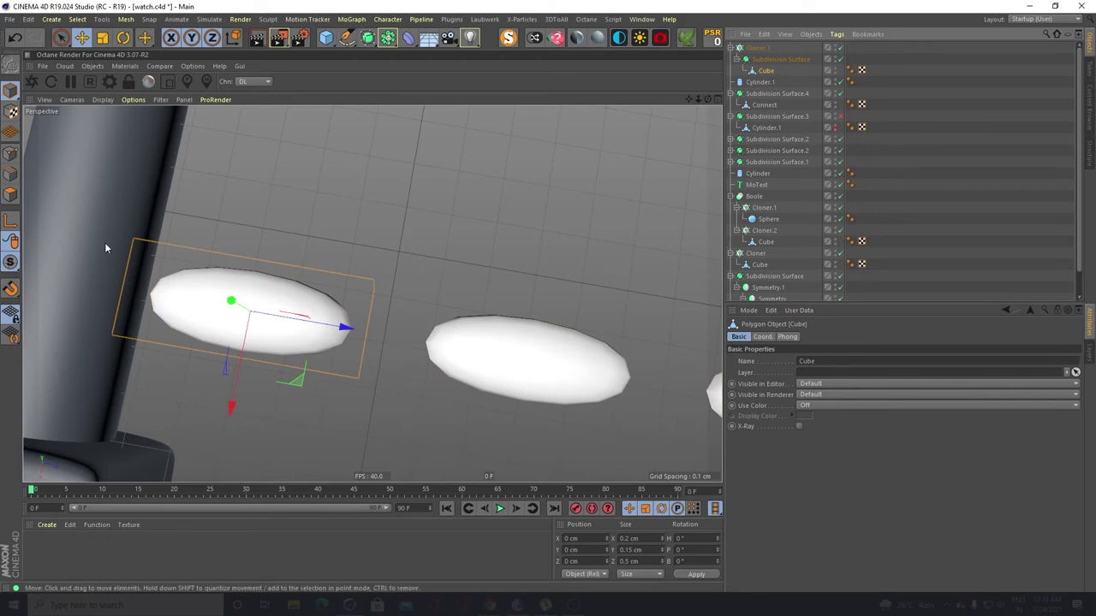
pyautogui.scroll(3, 184, 291)
pyautogui.scroll(-4, 188, 299)
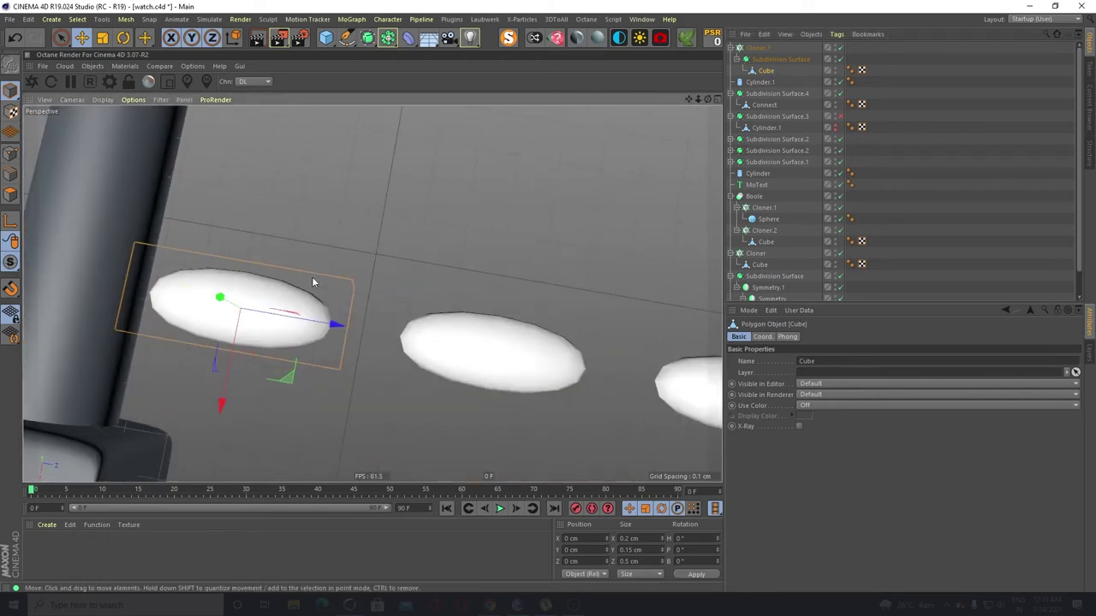
pyautogui.rightClick(276, 279)
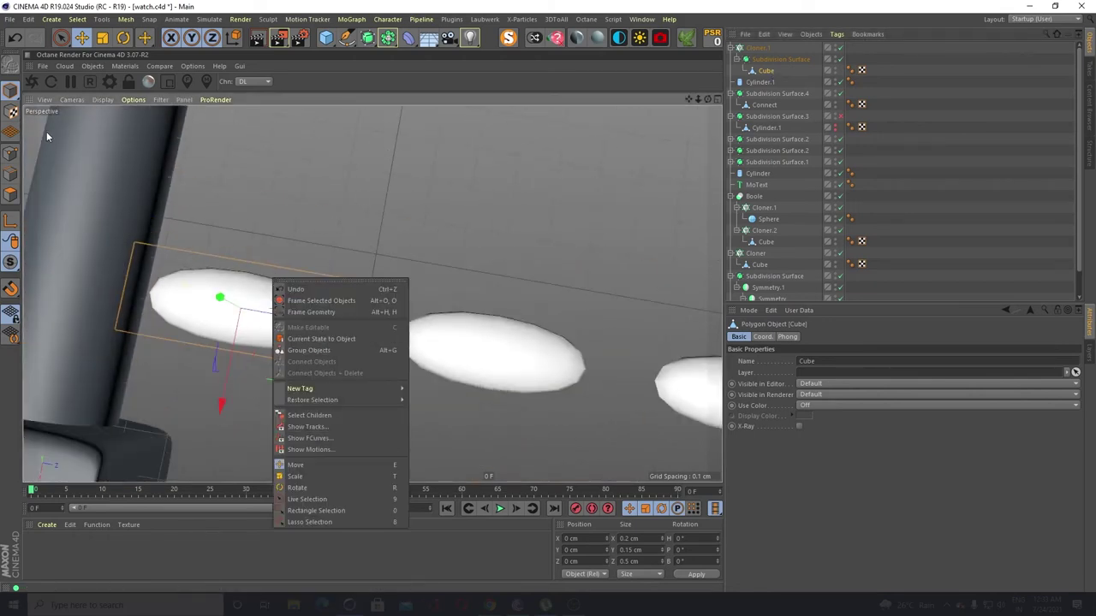
pyautogui.click(10, 195)
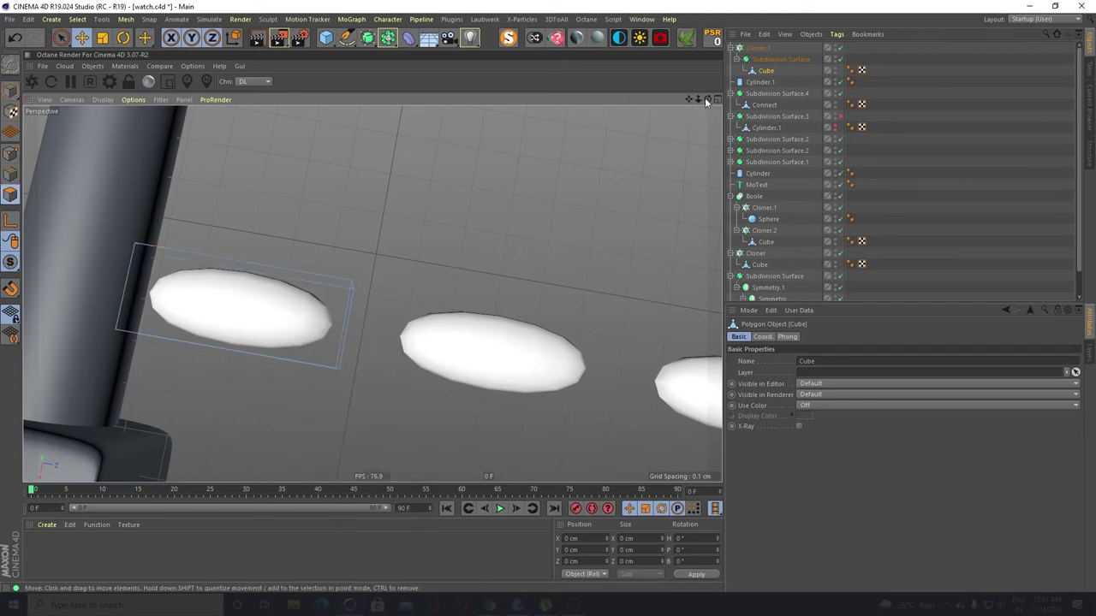
pyautogui.click(265, 303)
pyautogui.rightClick(265, 303)
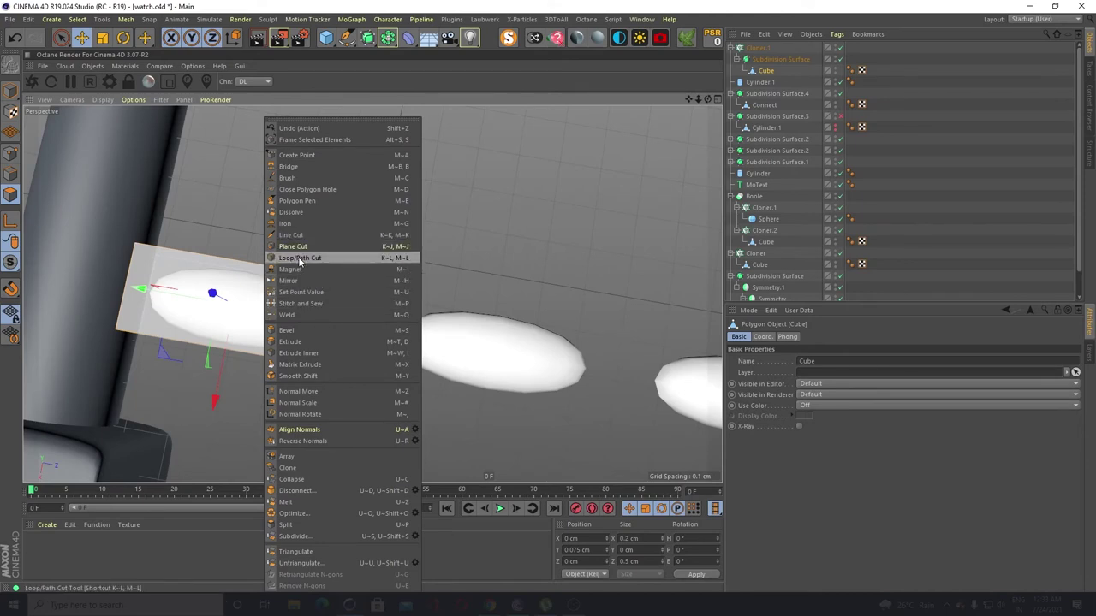
pyautogui.click(298, 260)
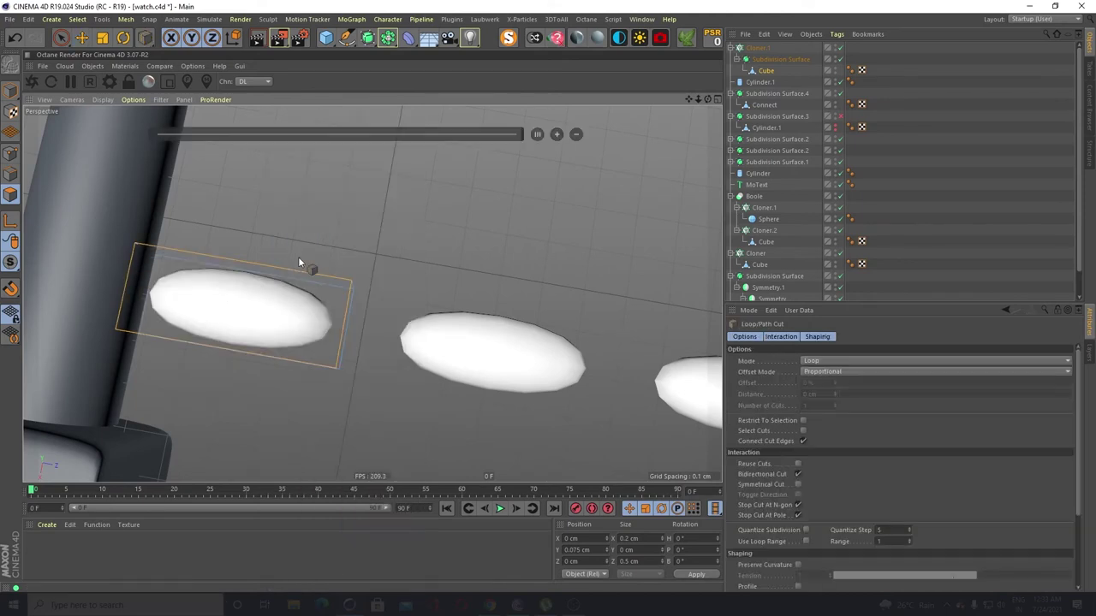
pyautogui.click(798, 485)
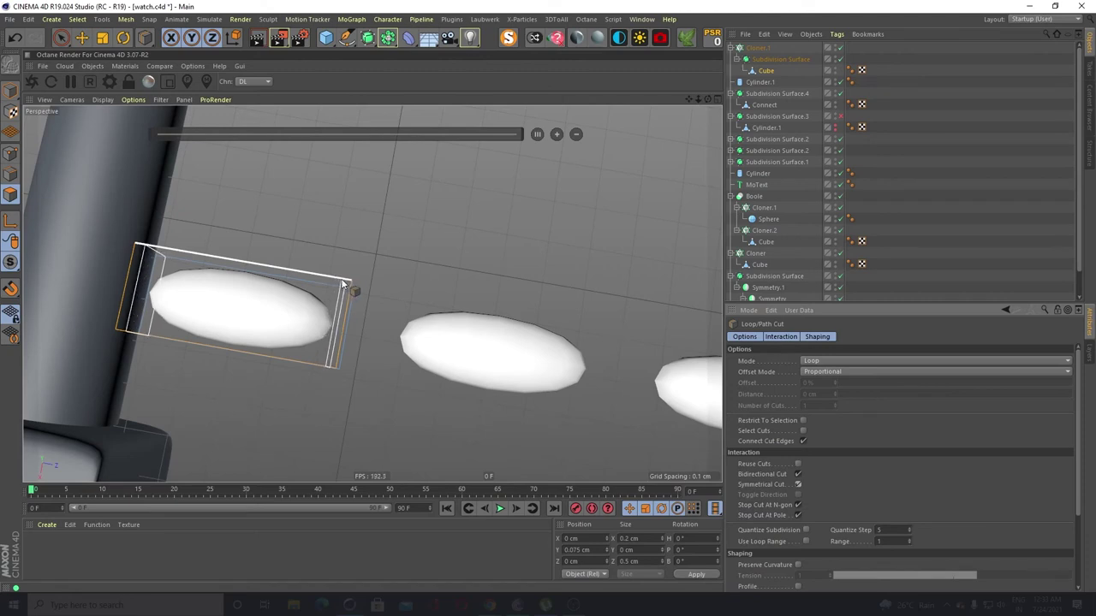
pyautogui.click(343, 284)
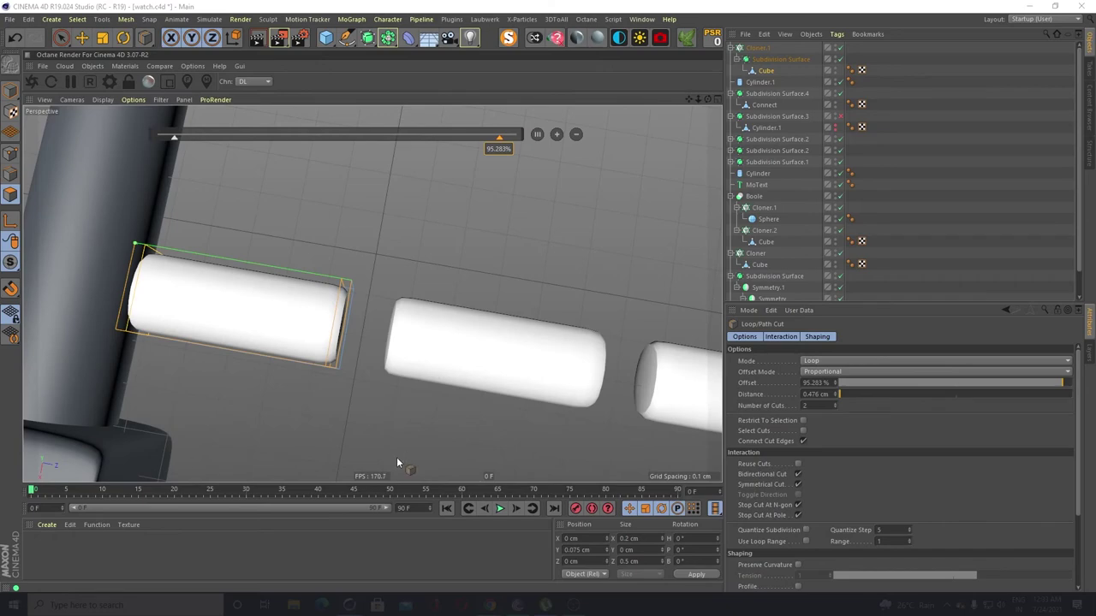
pyautogui.scroll(2, 300, 347)
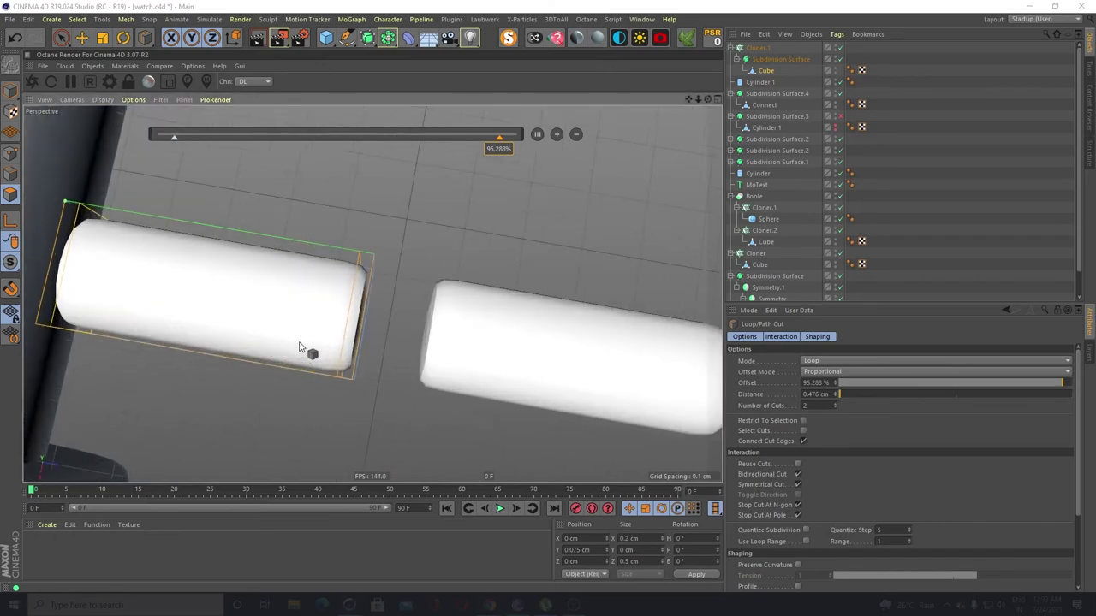
# Undo the latest loop cuts on the link cube, back to its uncut shape
pyautogui.keyDown('alt'); pyautogui.moveTo(300, 349); pyautogui.dragTo(207, 271); pyautogui.keyUp('alt')
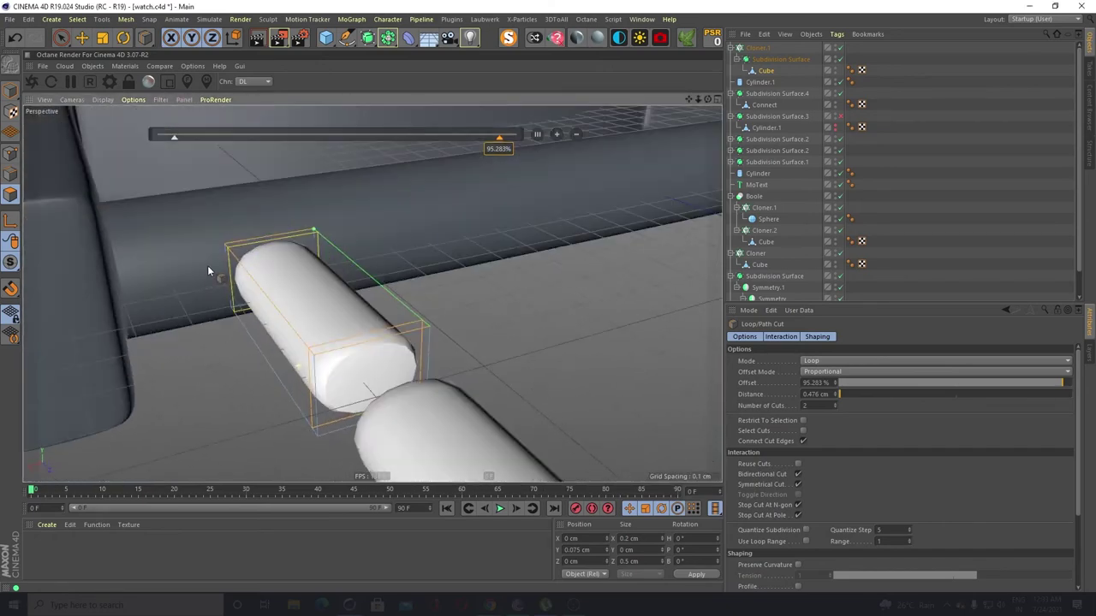
pyautogui.click(321, 357)
pyautogui.keyDown('alt'); pyautogui.moveTo(322, 361); pyautogui.dragTo(264, 425); pyautogui.keyUp('alt')
pyautogui.hotkey('ctrl', 'z')
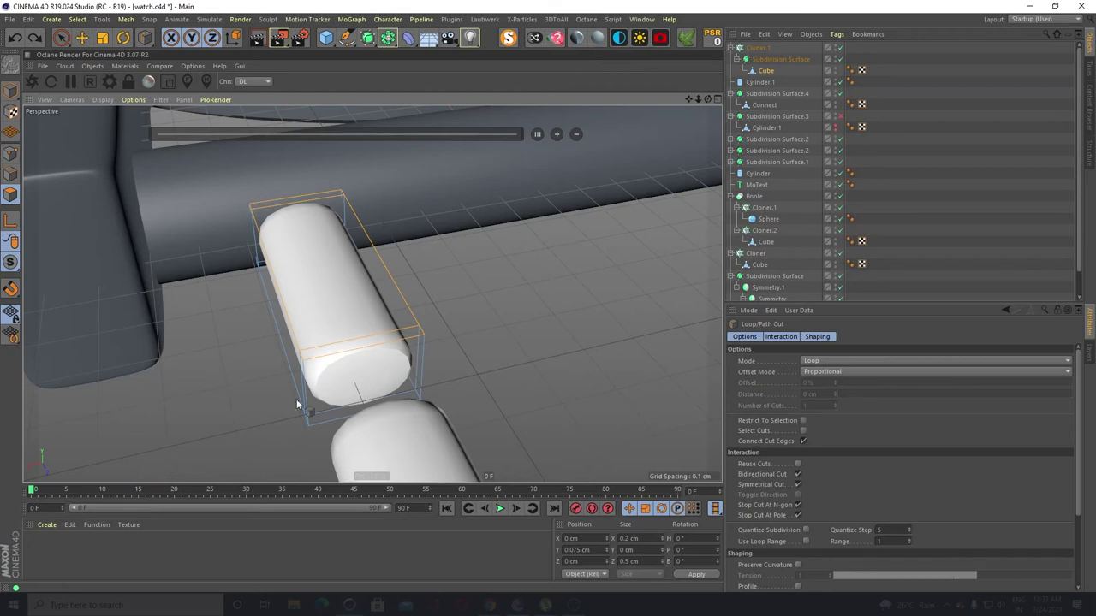
pyautogui.hotkey('ctrl', 'z')
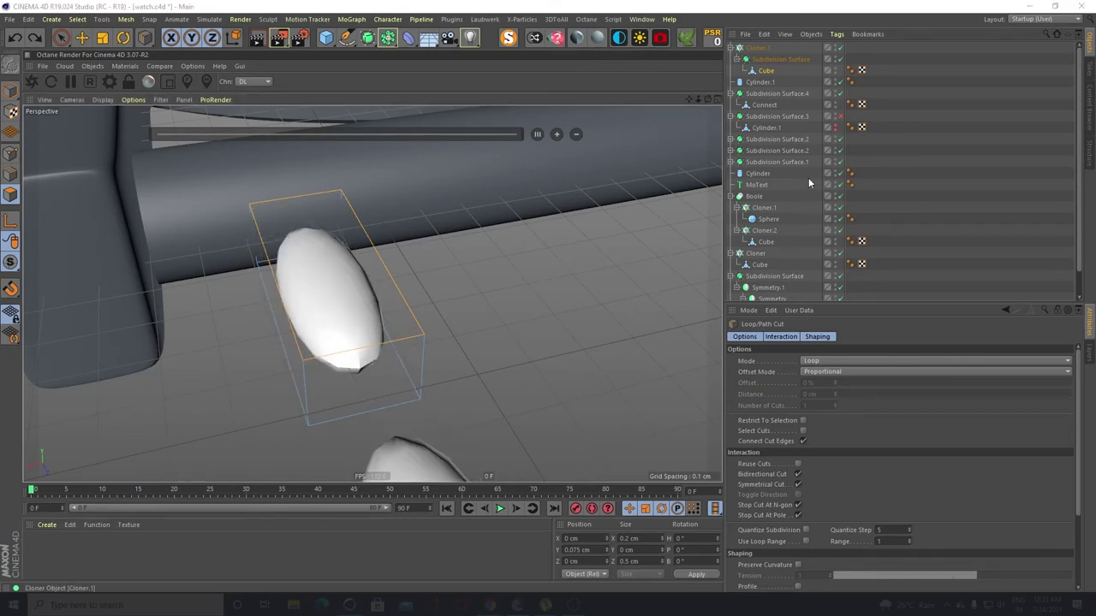
# Set the editor subdivision level of the link's Subdivision Surface to 3
pyautogui.click(777, 60)
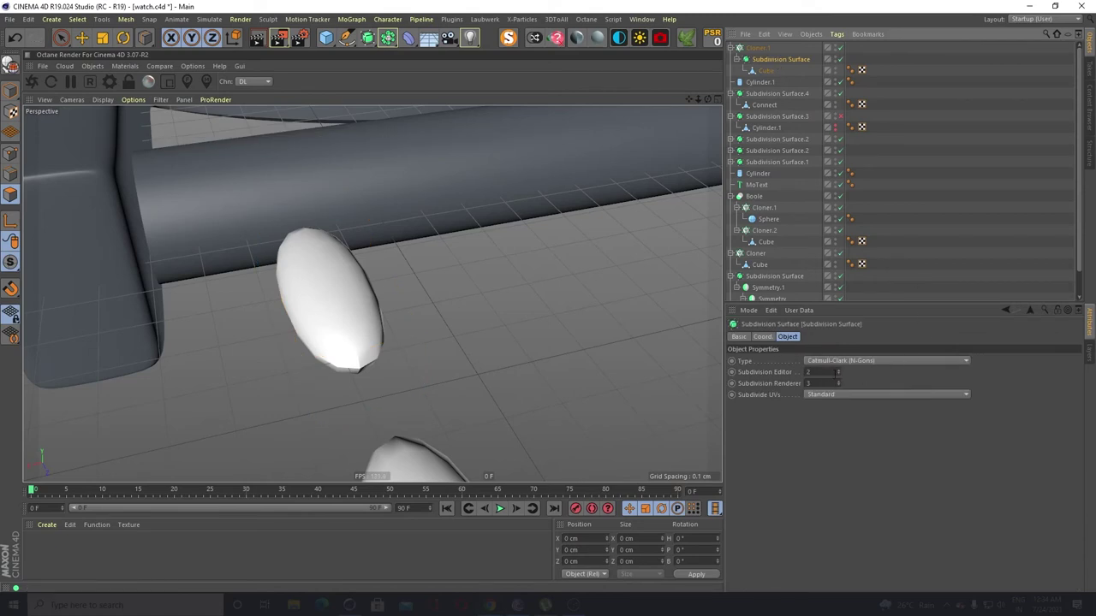
pyautogui.click(838, 377)
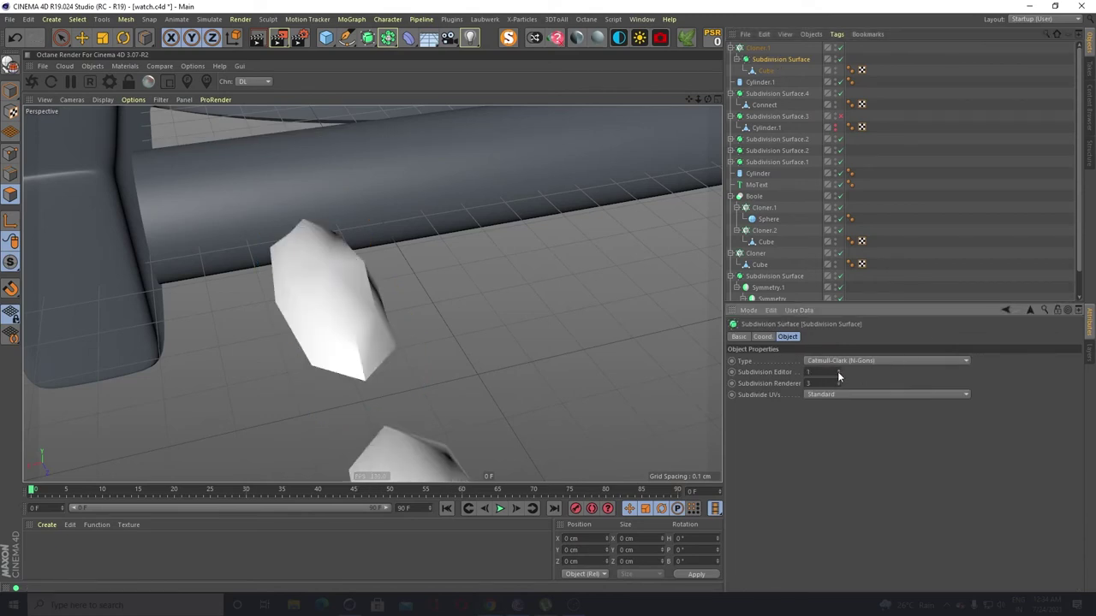
pyautogui.click(838, 376)
pyautogui.click(839, 373)
pyautogui.click(840, 373)
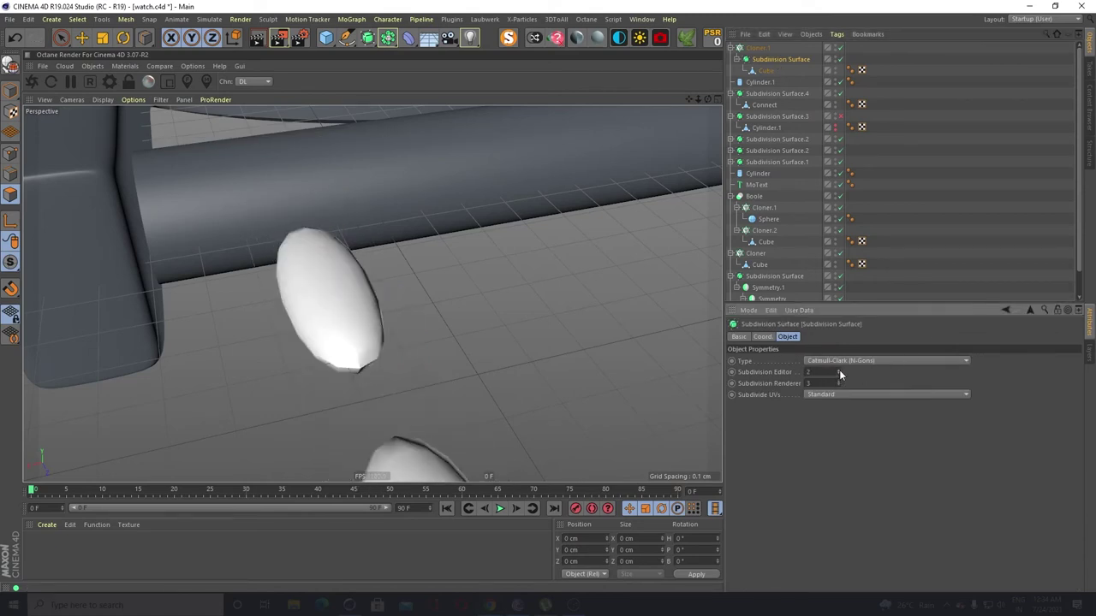
pyautogui.click(841, 372)
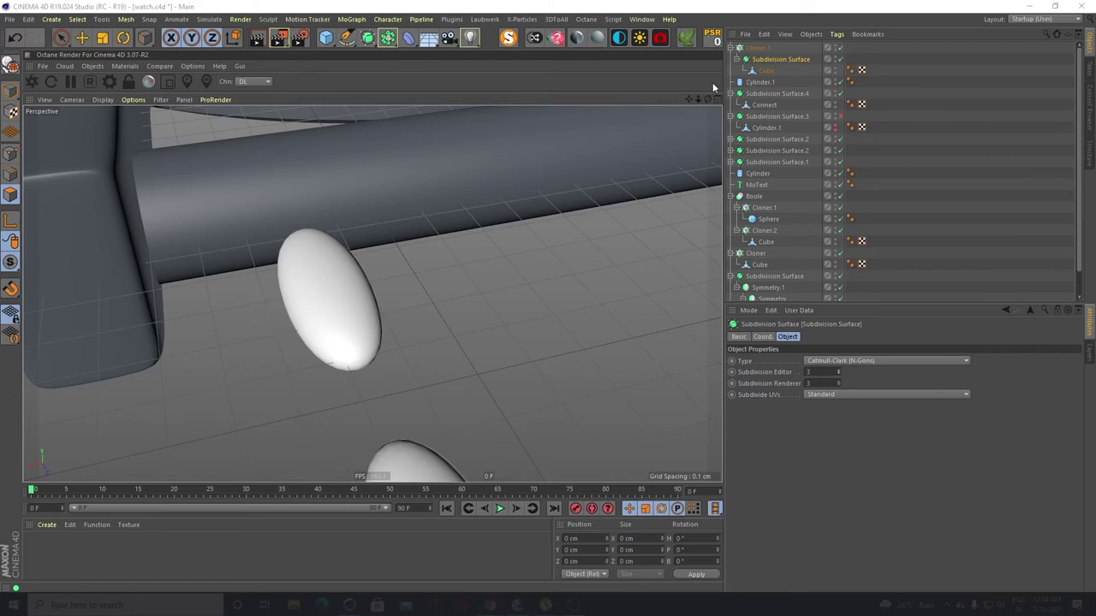
# Add symmetrical loop cuts along both long sides of the link cube at about 90.1% offset
pyautogui.click(764, 70)
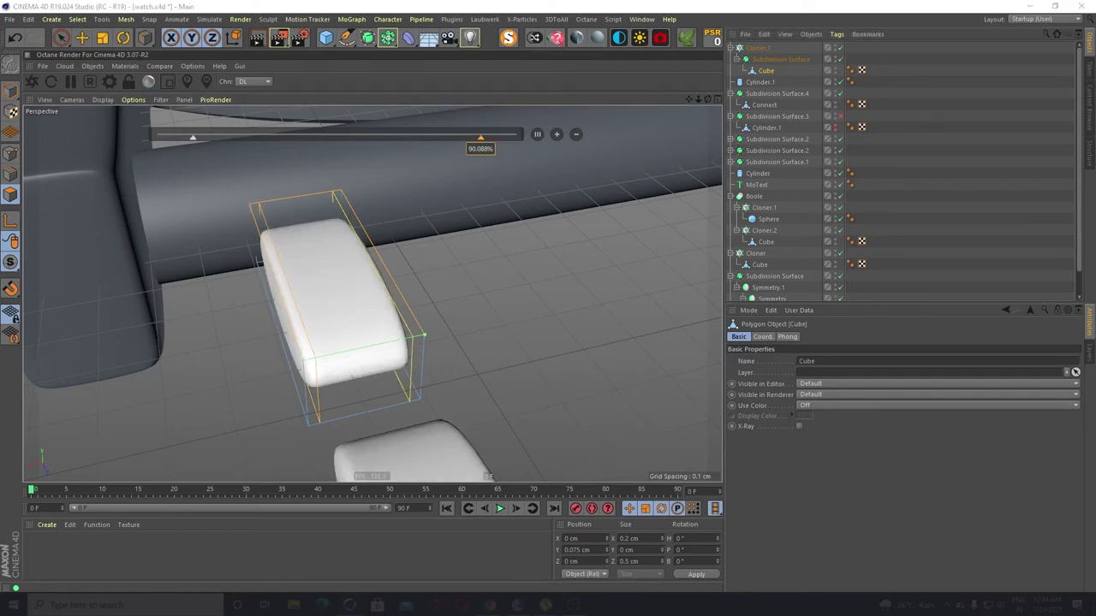
pyautogui.scroll(-1, 259, 293)
pyautogui.scroll(4, 279, 311)
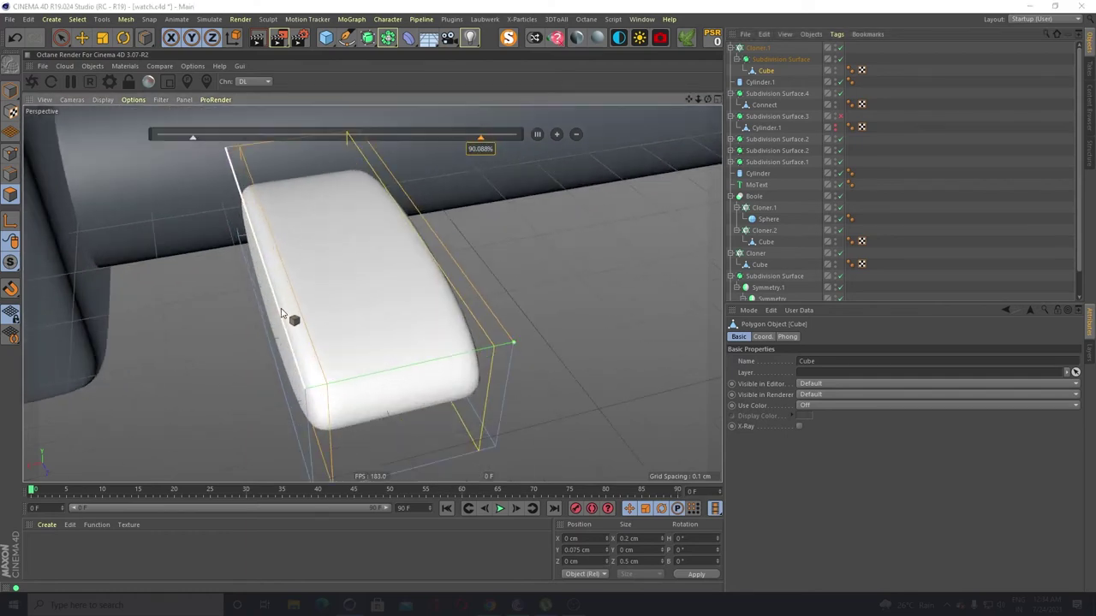
pyautogui.keyDown('alt'); pyautogui.moveTo(255, 331); pyautogui.dragTo(289, 323); pyautogui.keyUp('alt')
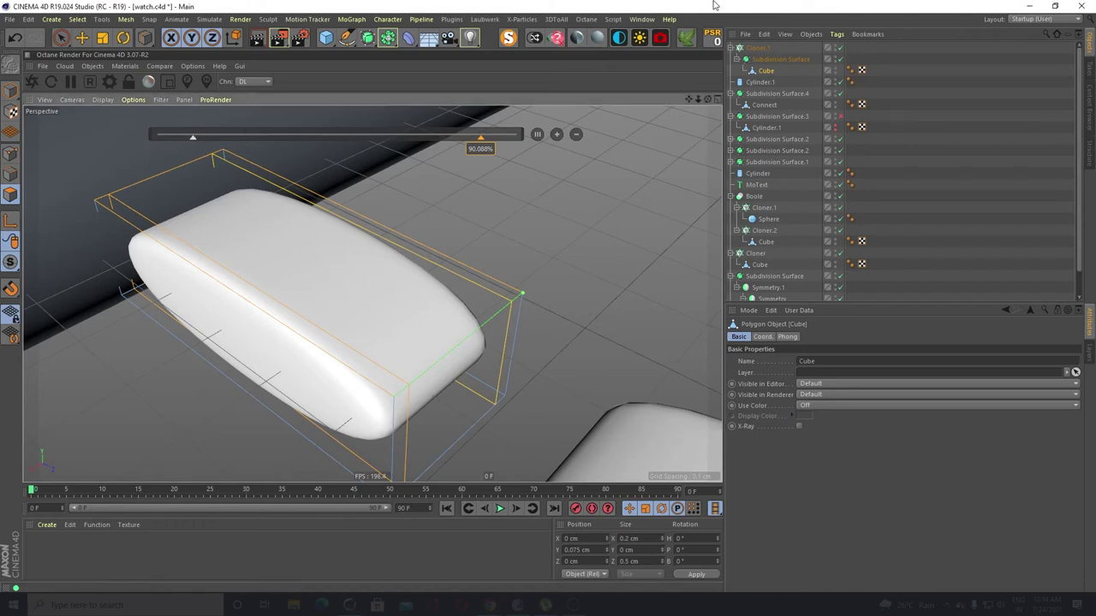
# With Symmetrical Cut turned off, add one loop cut across the middle of the link cube at 50% offset
pyautogui.rightClick(296, 301)
pyautogui.click(331, 426)
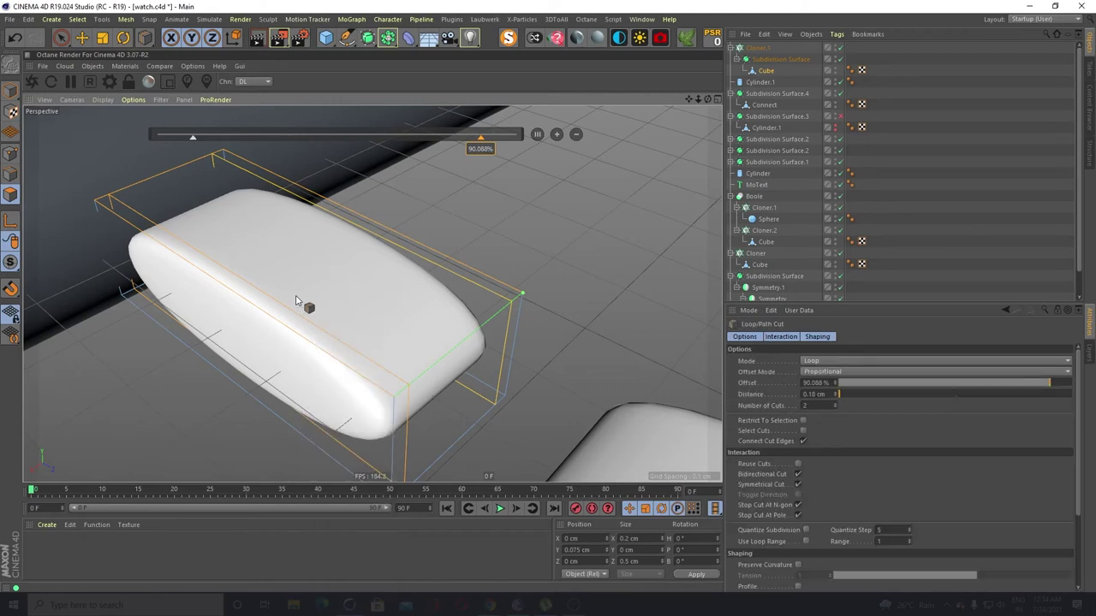
pyautogui.click(798, 485)
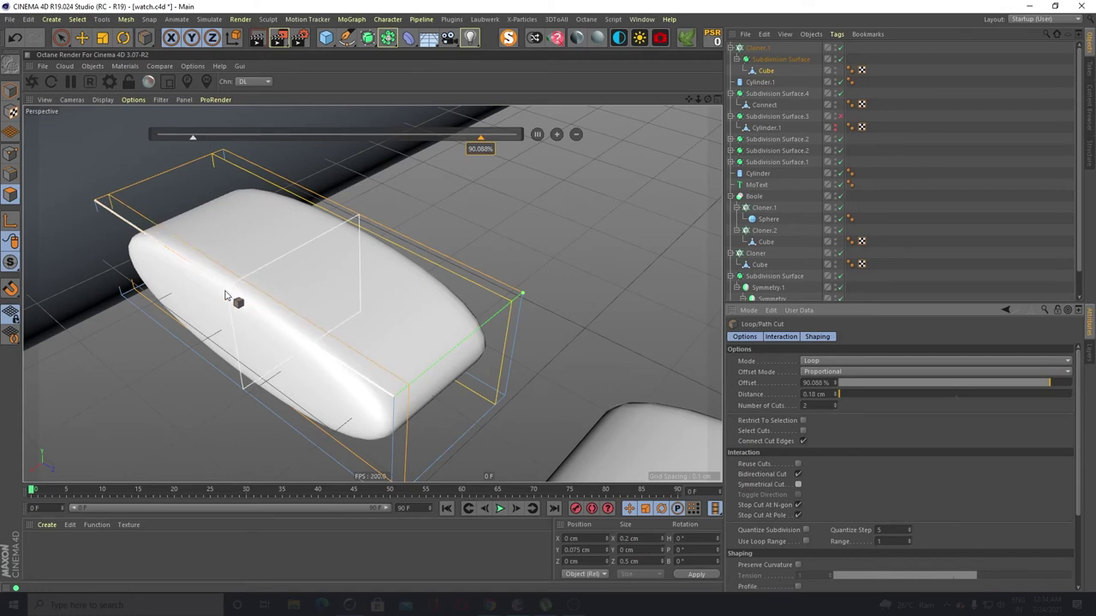
pyautogui.click(235, 299)
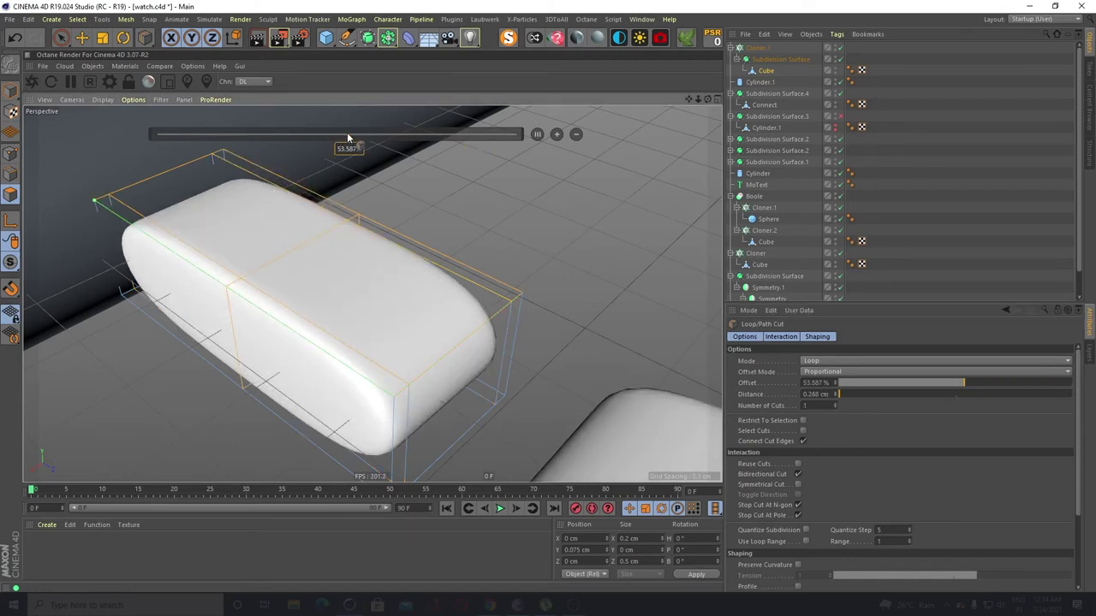
pyautogui.moveTo(352, 143)
pyautogui.mouseDown()
pyautogui.moveTo(334, 164)
pyautogui.moveTo(339, 149)
pyautogui.mouseUp()
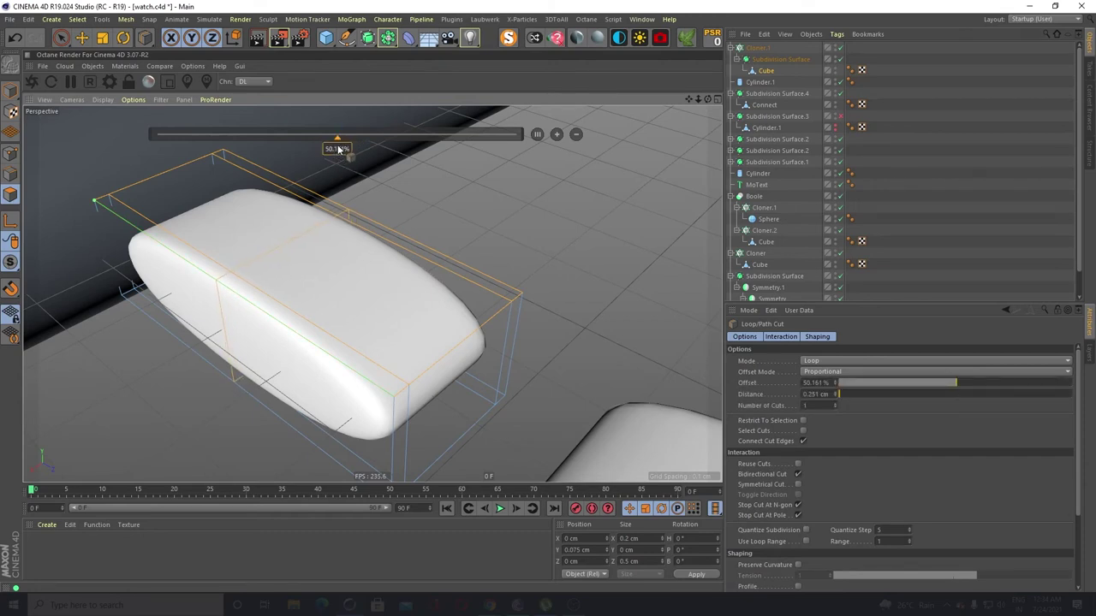
pyautogui.moveTo(339, 149); pyautogui.dragTo(339, 146)
pyautogui.doubleClick(818, 383)
pyautogui.write('50')
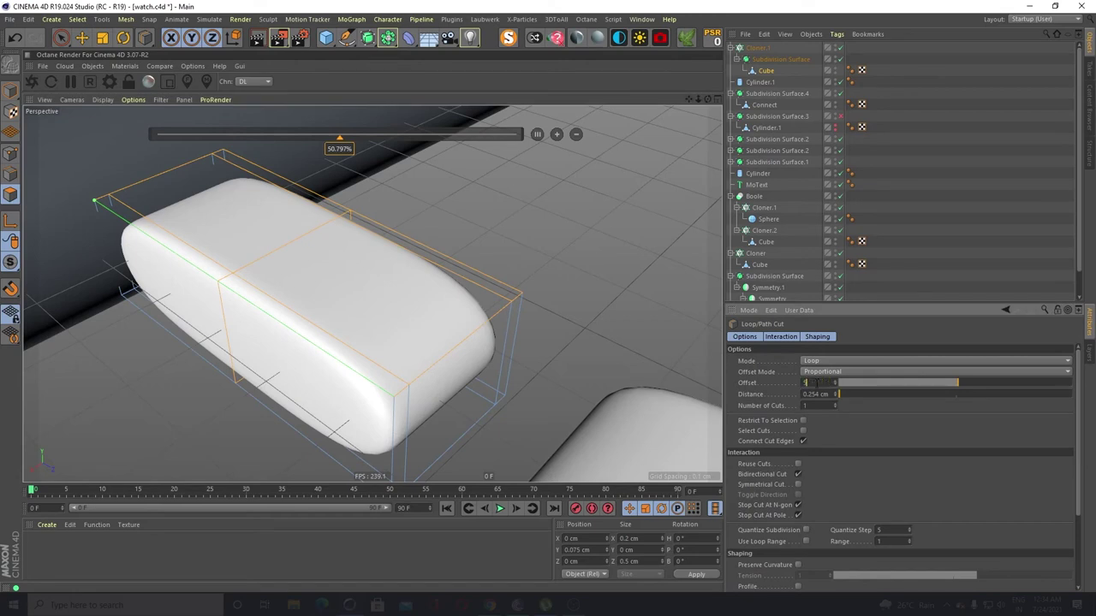
pyautogui.press('Return')
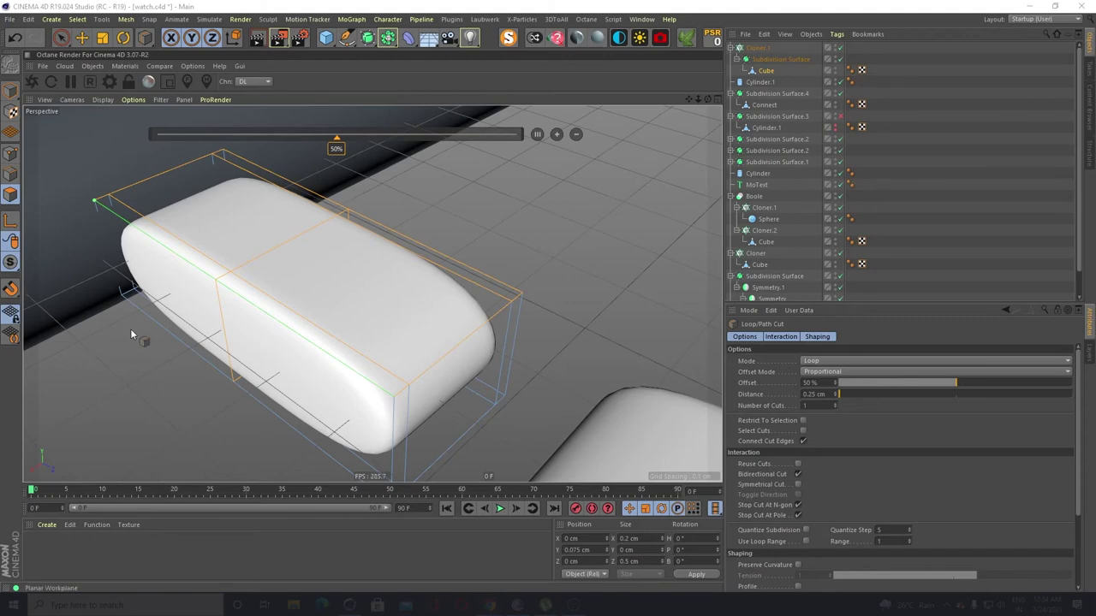
# In edge mode, select the link's middle edge loop and raise it to about Y 0.04 cm, arching the link
pyautogui.click(10, 177)
pyautogui.keyDown('alt'); pyautogui.moveTo(118, 385); pyautogui.dragTo(176, 367); pyautogui.keyUp('alt')
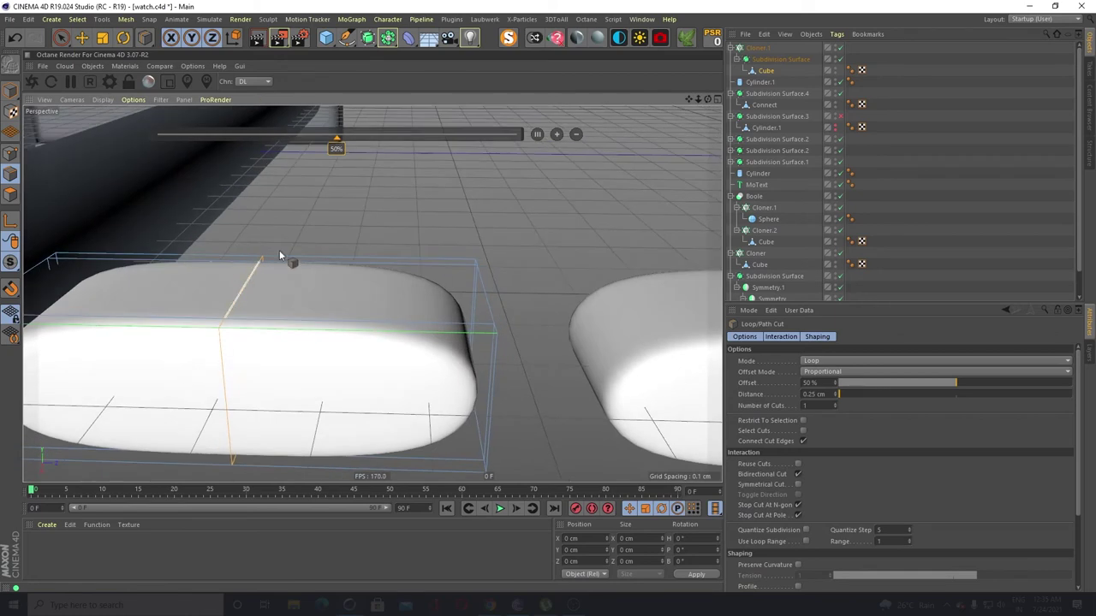
pyautogui.click(279, 254)
pyautogui.press('e')
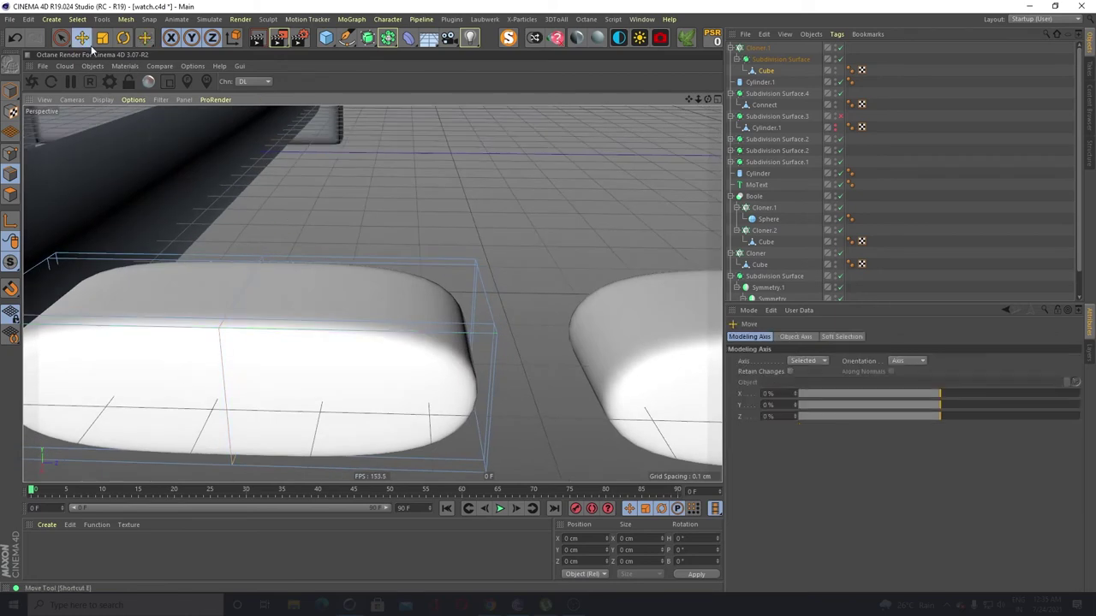
pyautogui.doubleClick(229, 381)
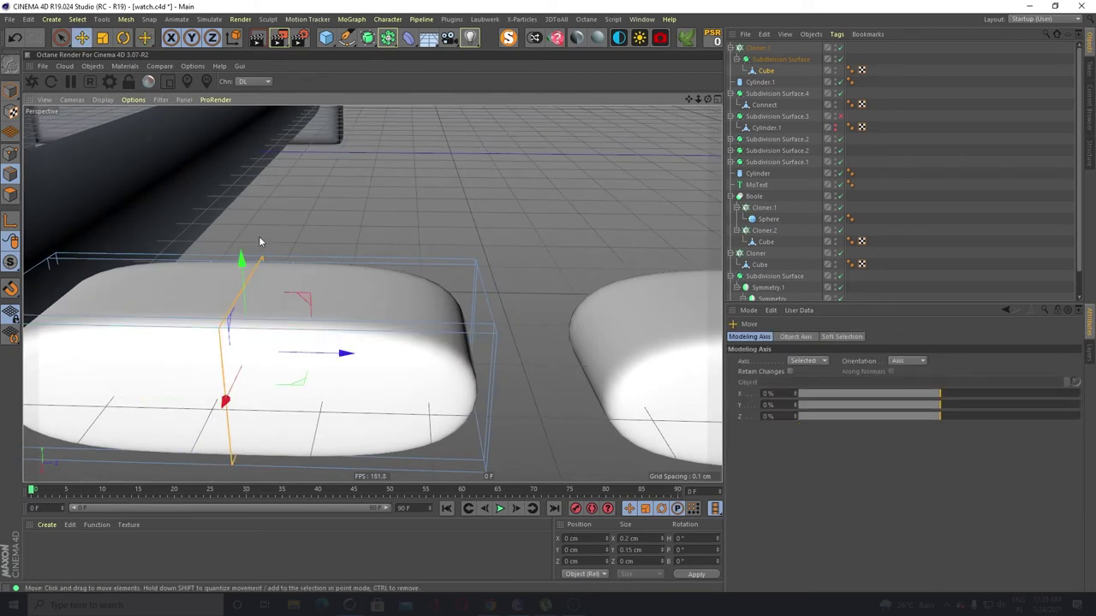
pyautogui.moveTo(241, 256); pyautogui.dragTo(244, 243)
pyautogui.scroll(-4, 260, 245)
pyautogui.keyDown('alt'); pyautogui.moveTo(343, 342); pyautogui.dragTo(388, 370, button='middle'); pyautogui.keyUp('alt')
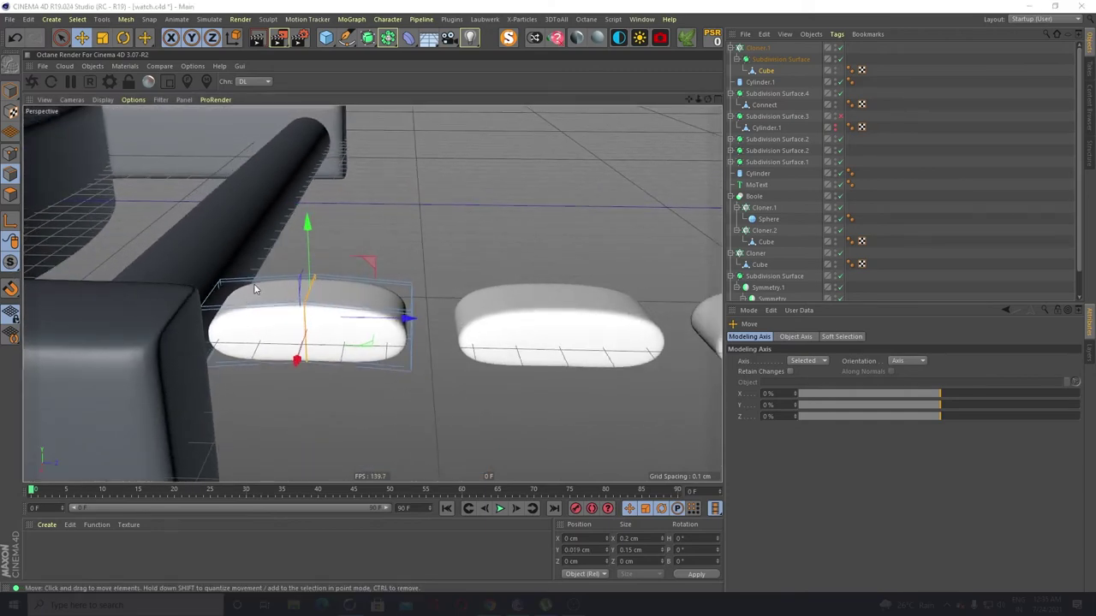
pyautogui.keyDown('alt'); pyautogui.moveTo(262, 410); pyautogui.dragTo(293, 207); pyautogui.keyUp('alt')
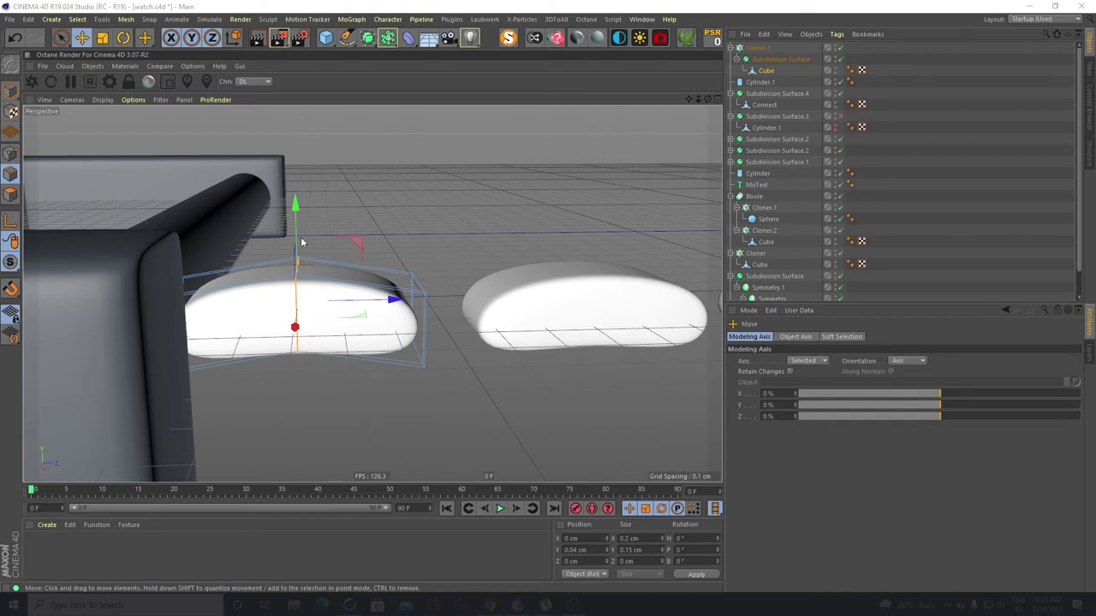
pyautogui.moveTo(295, 207); pyautogui.dragTo(299, 212)
pyautogui.keyDown('alt'); pyautogui.moveTo(446, 340); pyautogui.dragTo(462, 295); pyautogui.keyUp('alt')
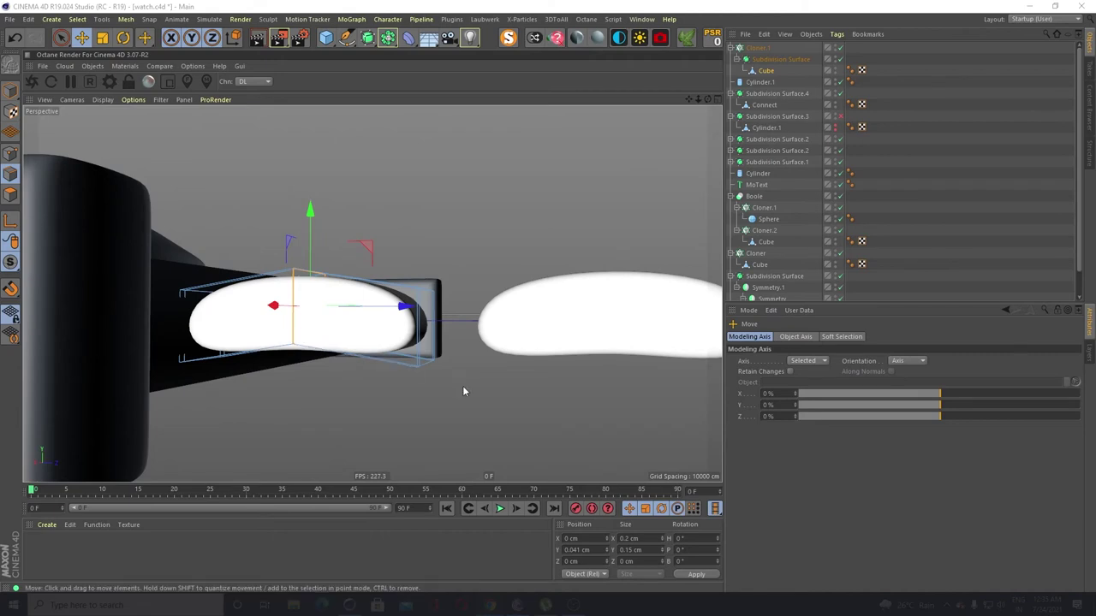
pyautogui.keyDown('alt'); pyautogui.moveTo(467, 324); pyautogui.dragTo(505, 398); pyautogui.keyUp('alt')
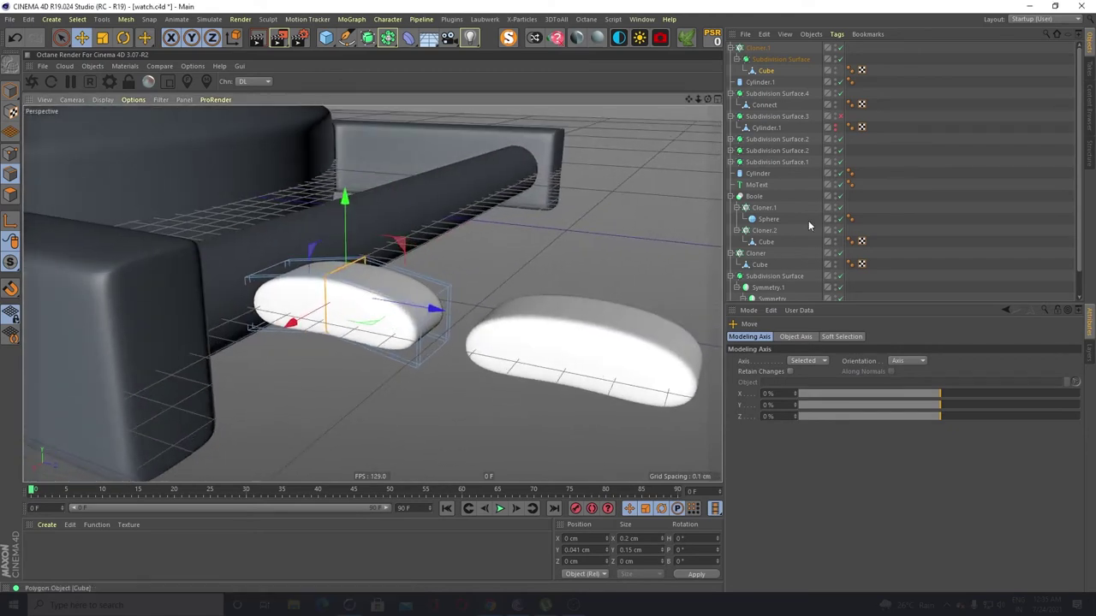
# Tighten the link cloner's per-step Z spacing to 0.48 cm
pyautogui.click(757, 48)
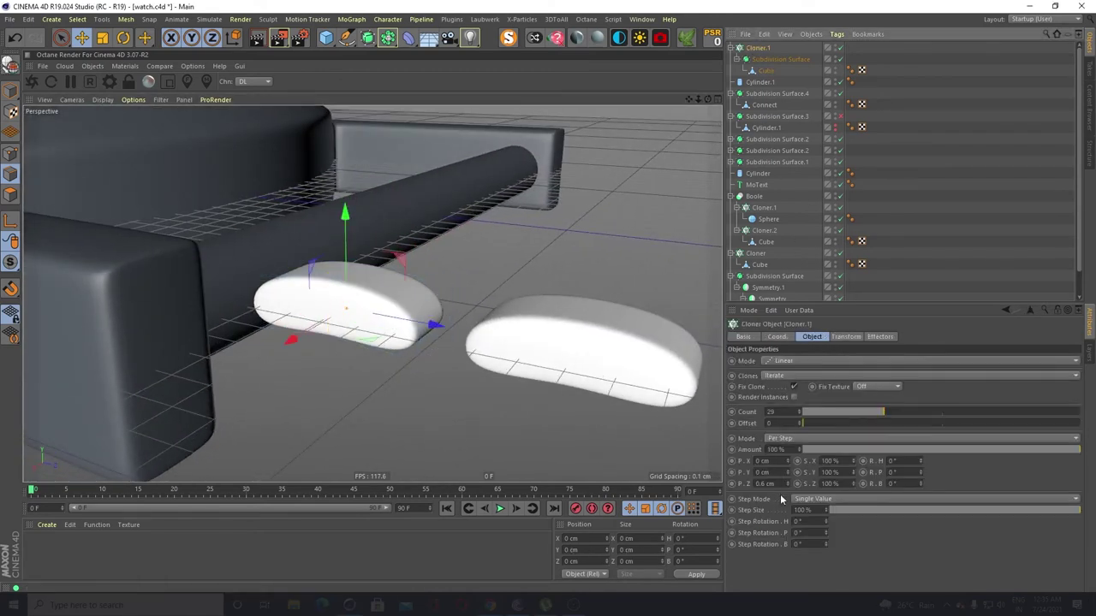
pyautogui.doubleClick(774, 484)
pyautogui.write('0.49')
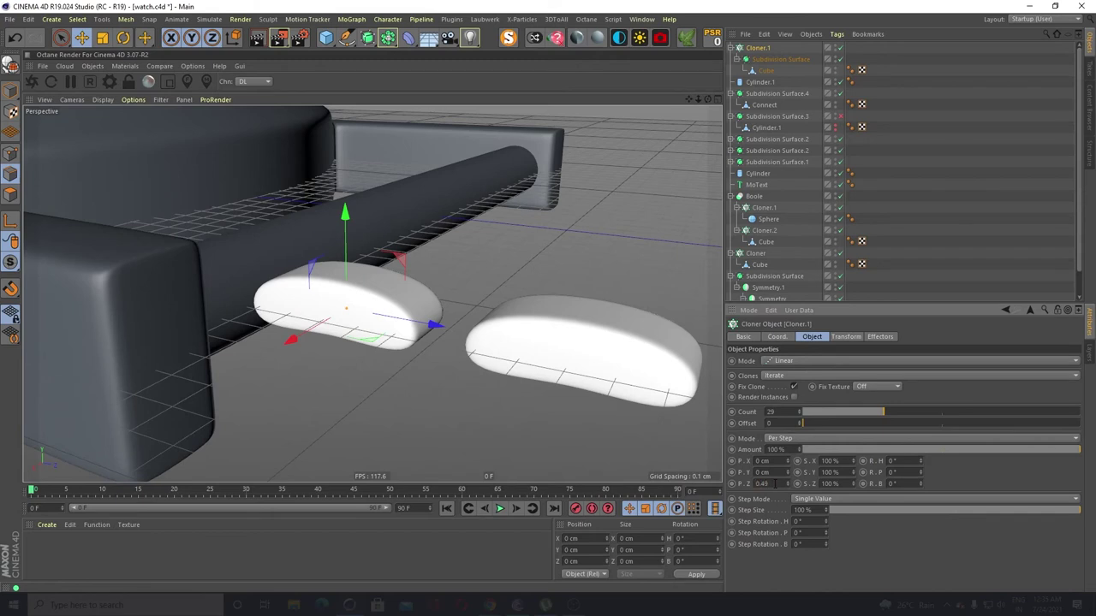
pyautogui.press('Return')
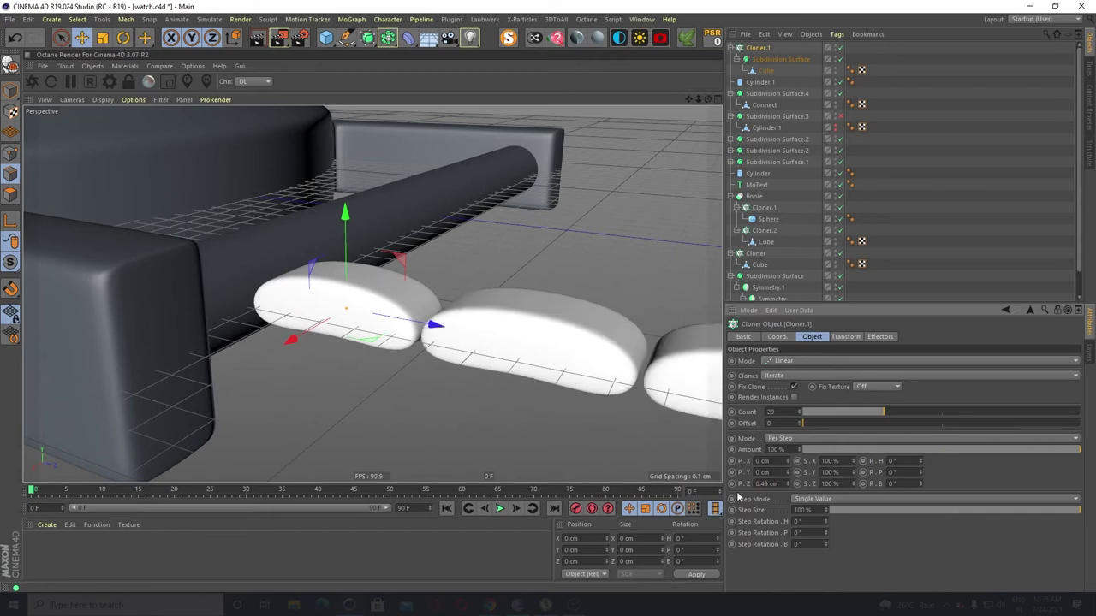
pyautogui.doubleClick(769, 484)
pyautogui.write('0.48')
pyautogui.press('Return')
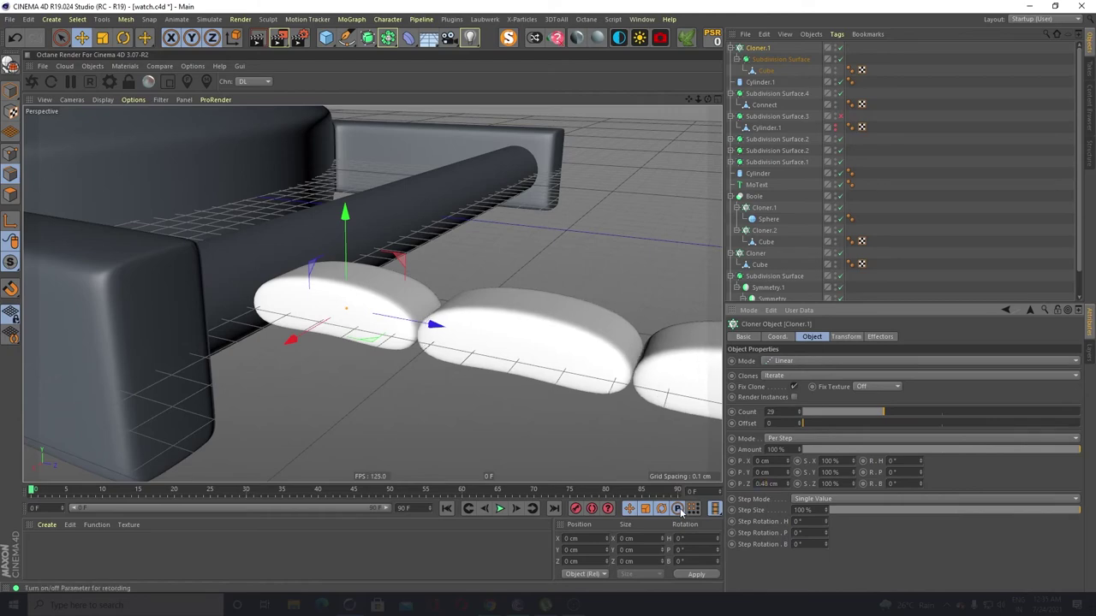
# Inspect the spacing between neighbouring links up close and along the whole row beside the watch
pyautogui.keyDown('alt'); pyautogui.moveTo(405, 329); pyautogui.dragTo(448, 396); pyautogui.keyUp('alt')
pyautogui.scroll(4, 420, 309)
pyautogui.scroll(2, 428, 305)
pyautogui.scroll(-5, 433, 308)
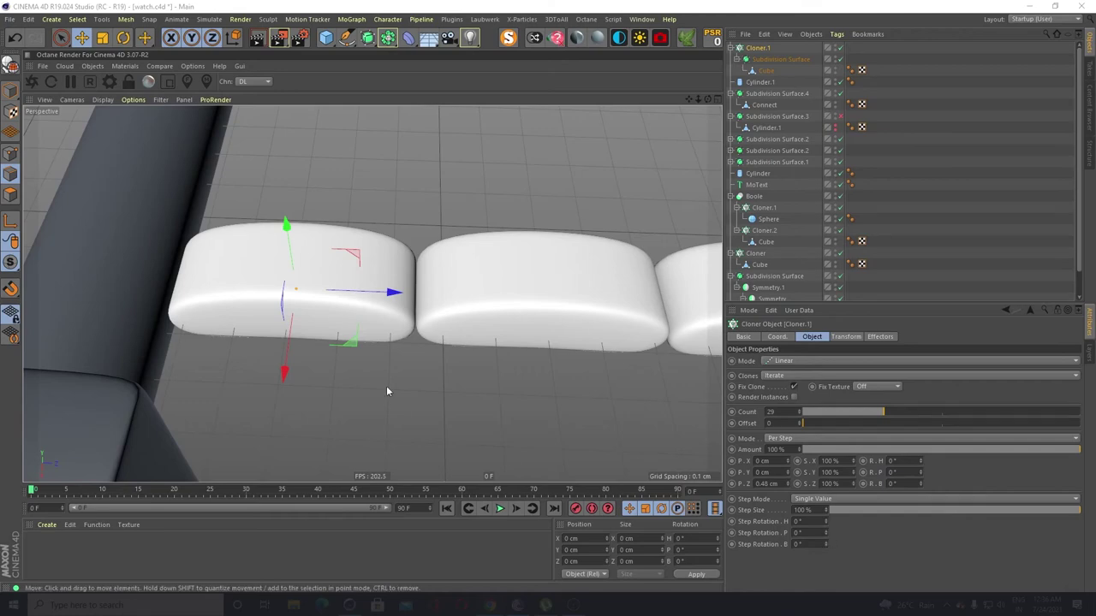
pyautogui.scroll(-6, 389, 385)
pyautogui.keyDown('alt'); pyautogui.moveTo(386, 384); pyautogui.dragTo(319, 295, button='middle'); pyautogui.keyUp('alt')
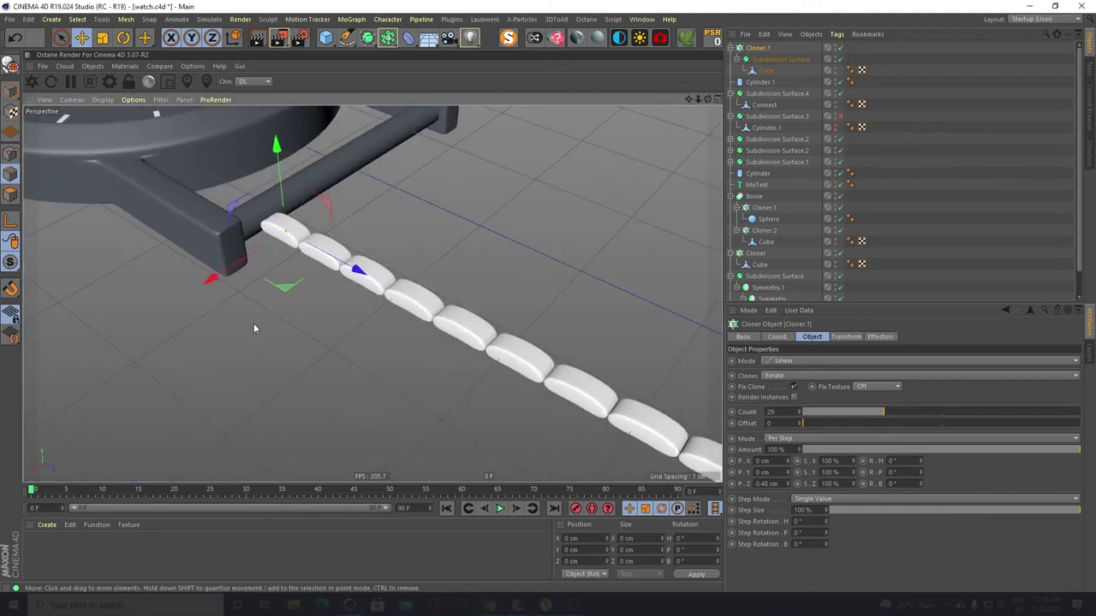
pyautogui.keyDown('alt'); pyautogui.moveTo(337, 255); pyautogui.dragTo(251, 311, button='right'); pyautogui.keyUp('alt')
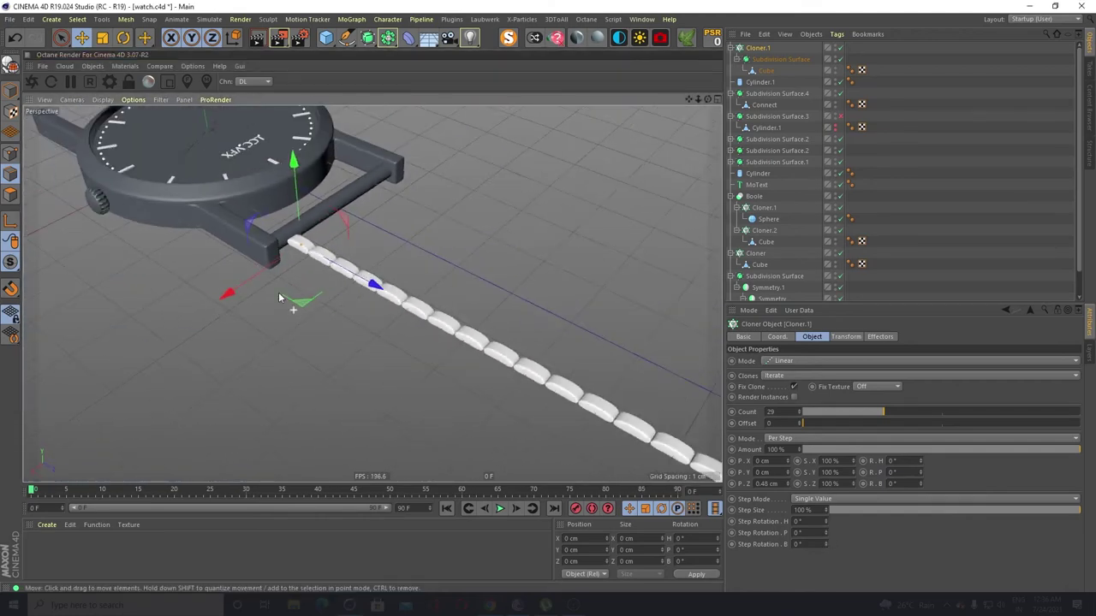
pyautogui.keyDown('alt'); pyautogui.moveTo(351, 297); pyautogui.dragTo(403, 300); pyautogui.keyUp('alt')
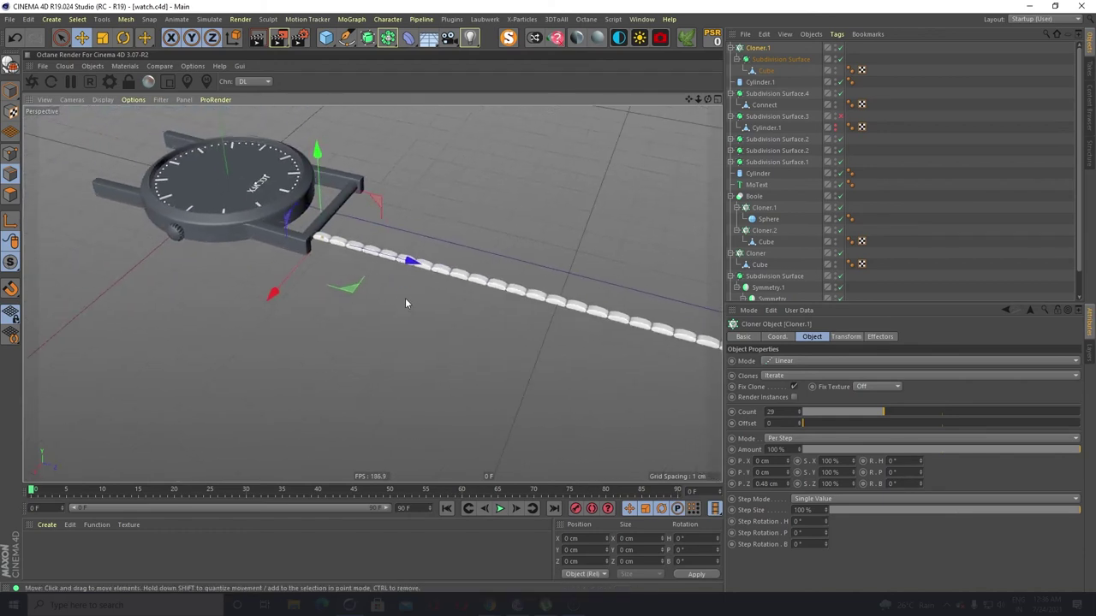
pyautogui.moveTo(382, 332)
pyautogui.keyDown('alt'); pyautogui.mouseDown()
pyautogui.moveTo(450, 385)
pyautogui.moveTo(389, 340)
pyautogui.mouseUp(); pyautogui.keyUp('alt')
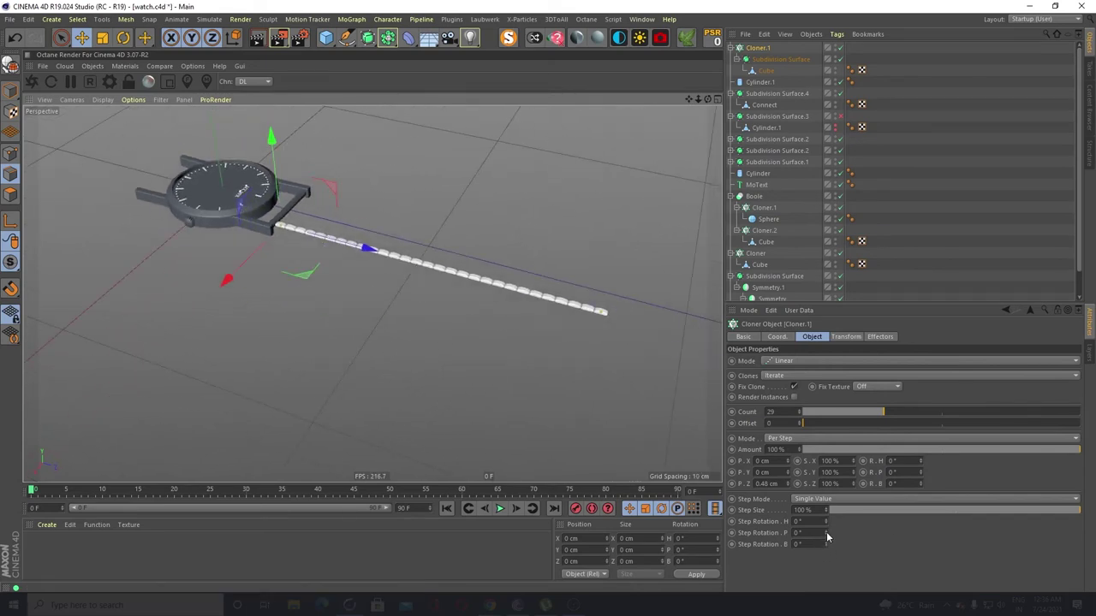
# Curl the link row downward with a pitch step rotation of -9.1° and set the clone count to 22
pyautogui.moveTo(825, 533); pyautogui.dragTo(817, 580)
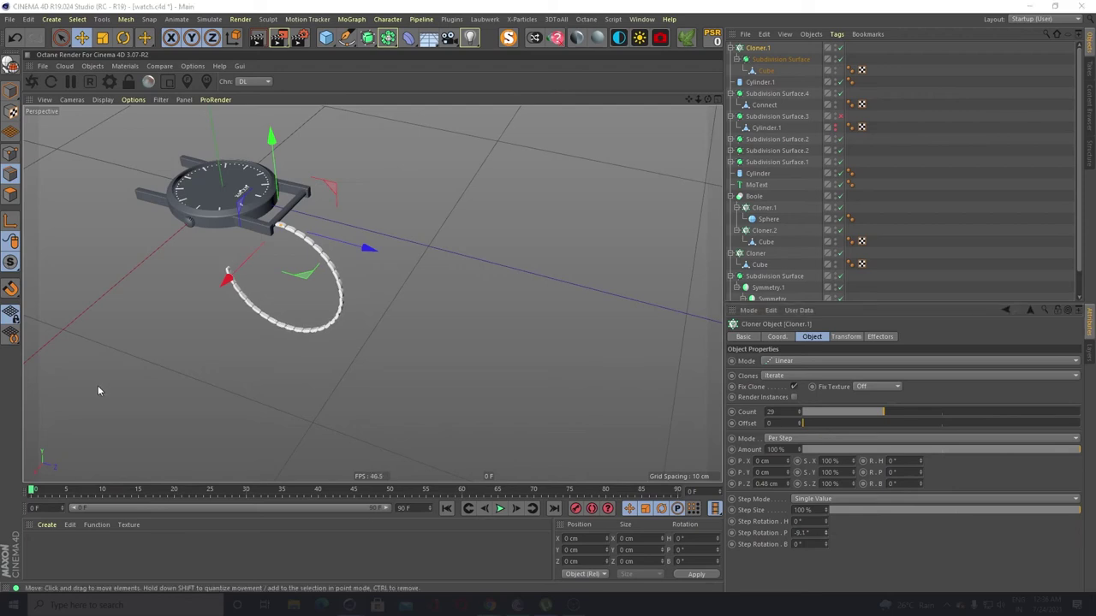
pyautogui.click(785, 412)
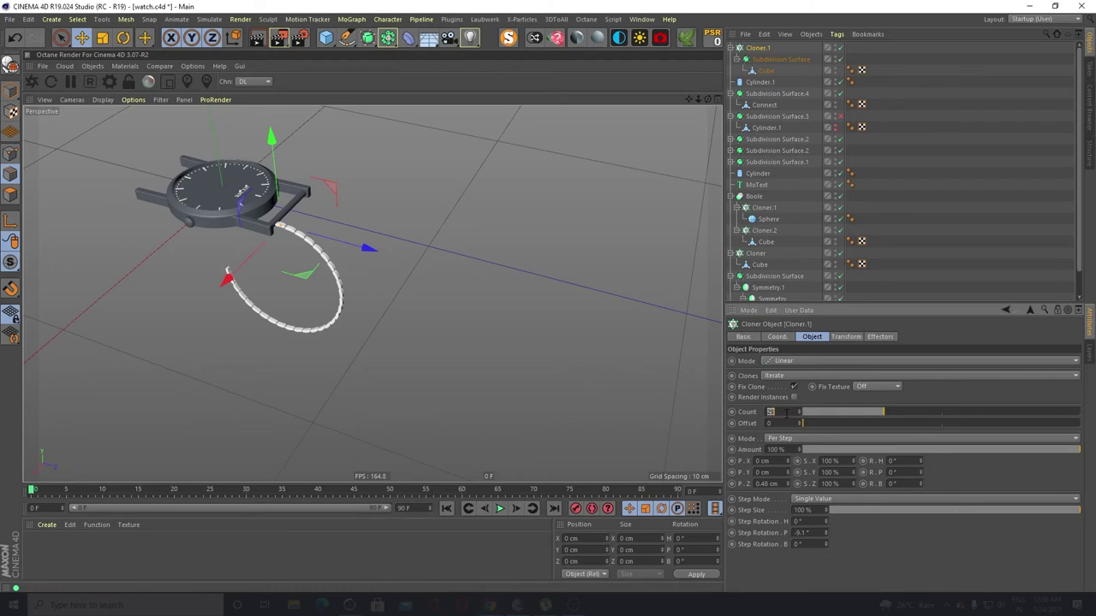
pyautogui.write('22')
pyautogui.press('Return')
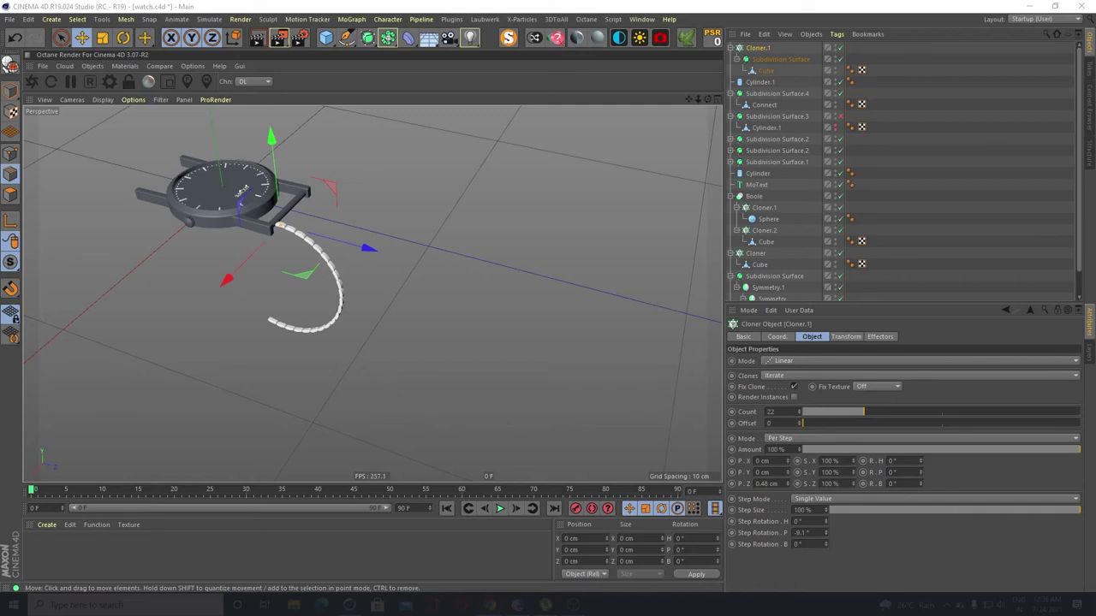
# Slide the link row along its X axis so its first link sits close to the lug at the end of the bar
pyautogui.scroll(10, 262, 340)
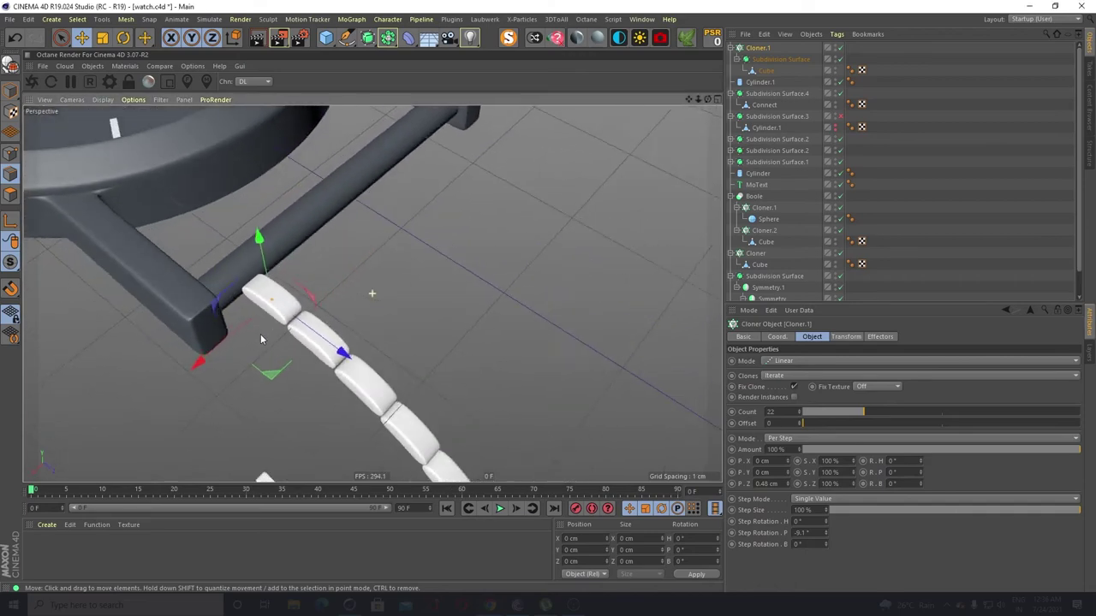
pyautogui.keyDown('alt'); pyautogui.moveTo(261, 340); pyautogui.dragTo(215, 385); pyautogui.keyUp('alt')
pyautogui.scroll(6, 224, 343)
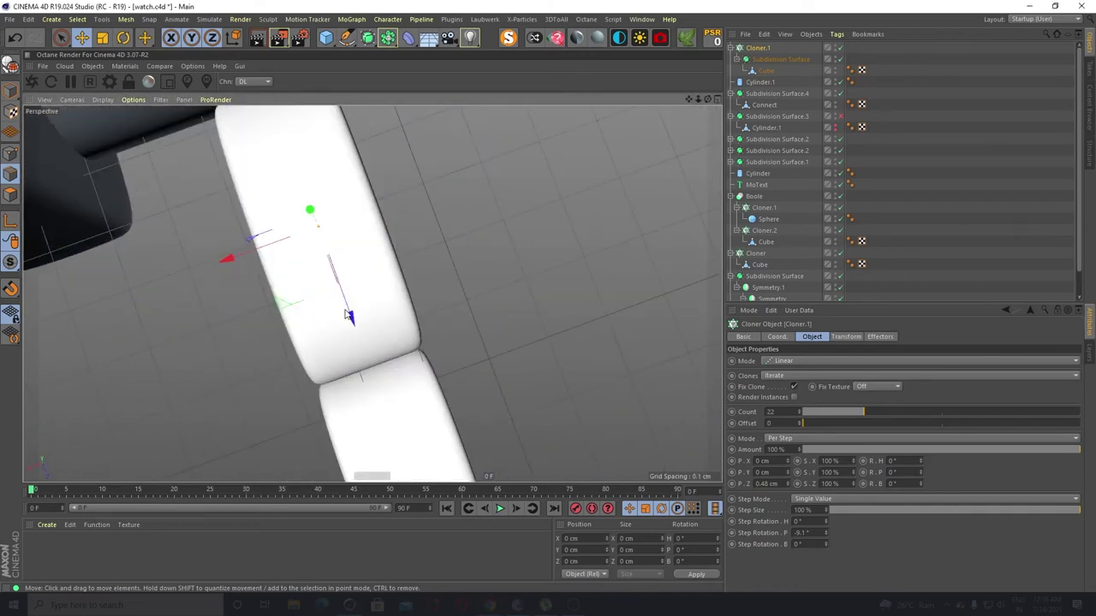
pyautogui.scroll(-5, 347, 316)
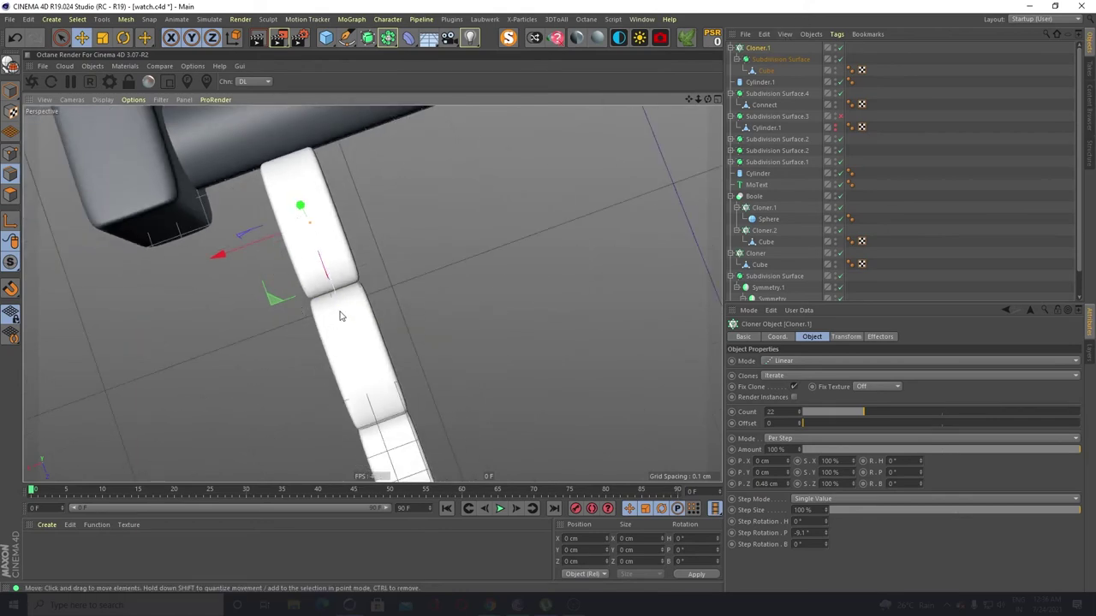
pyautogui.moveTo(340, 316); pyautogui.dragTo(342, 315)
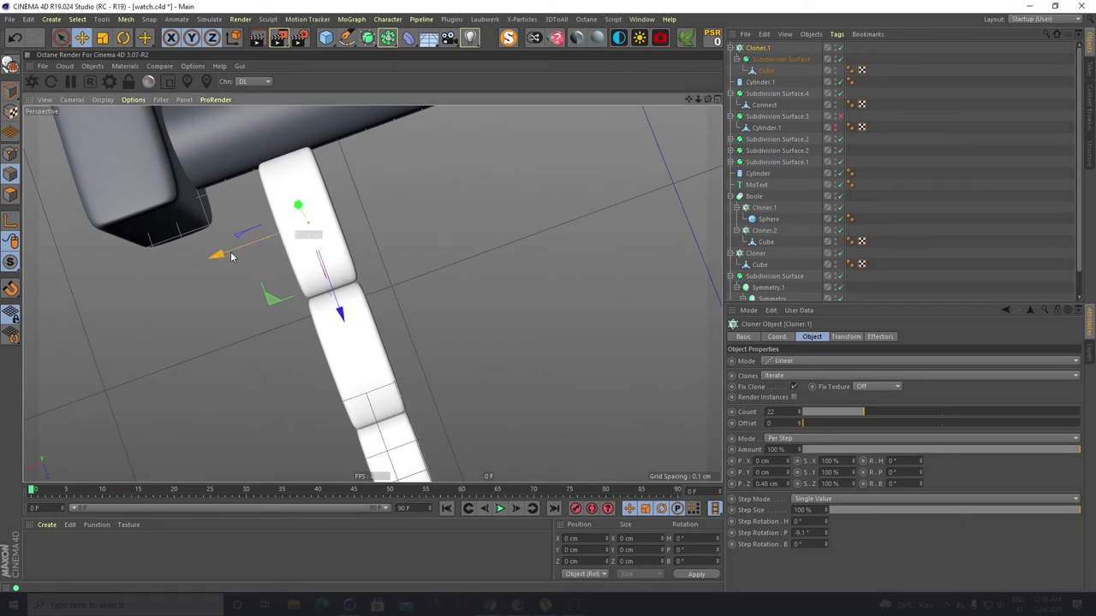
pyautogui.moveTo(221, 256); pyautogui.dragTo(171, 274)
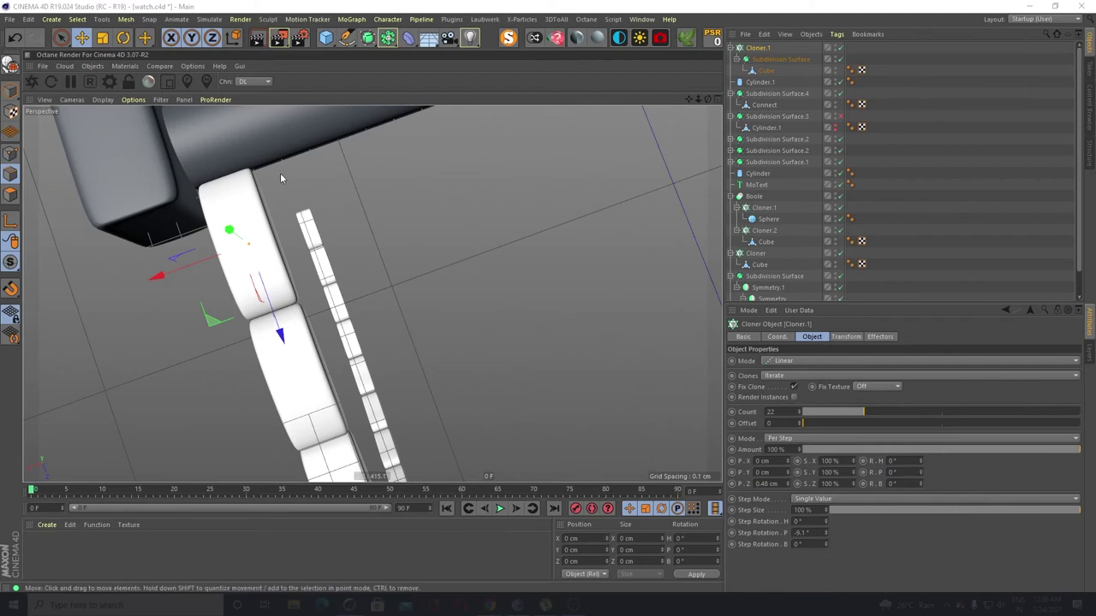
# Add a second MoGraph cloner and nest the curled link-row cloner inside it
pyautogui.keyDown('alt'); pyautogui.moveTo(280, 173); pyautogui.dragTo(237, 191); pyautogui.keyUp('alt')
pyautogui.scroll(3, 237, 191)
pyautogui.scroll(4, 248, 276)
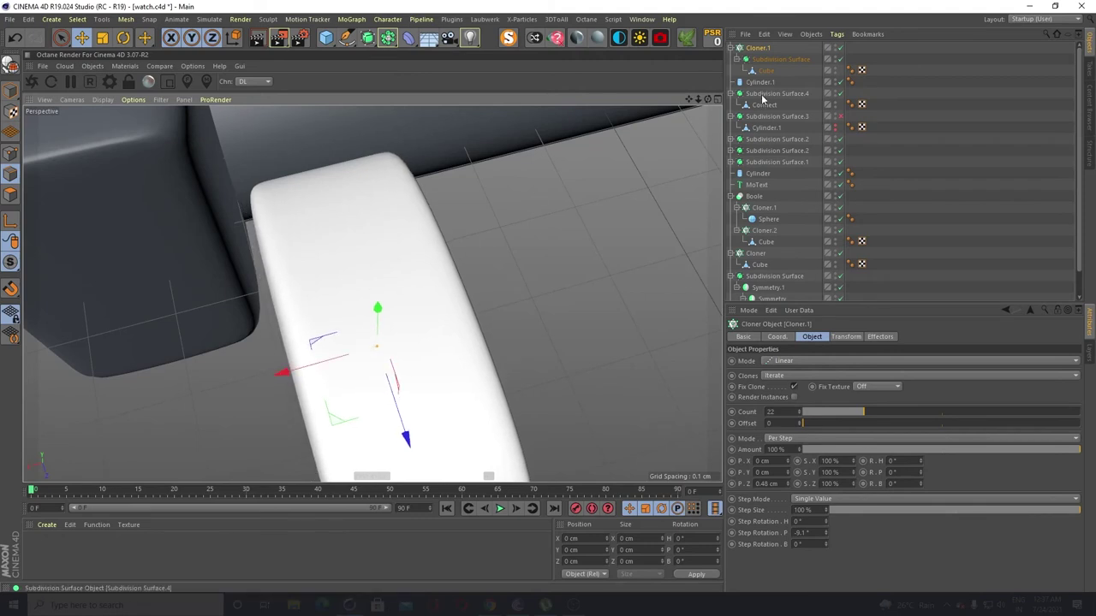
pyautogui.click(387, 19)
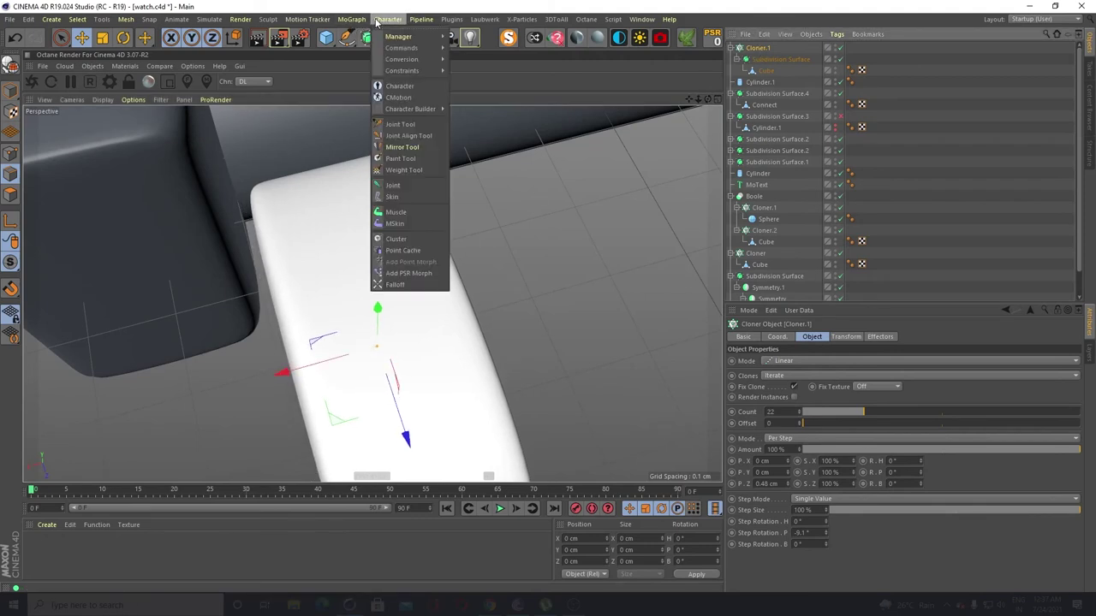
pyautogui.click(373, 143)
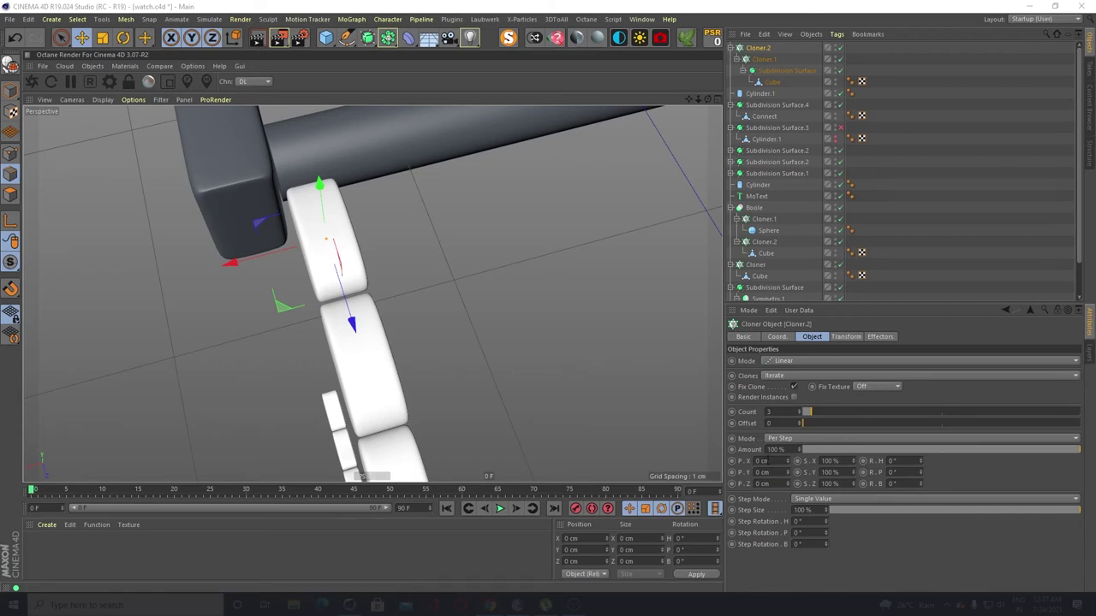
# Set the outer cloner's per-step X spacing to -0.39 cm so the link rows repeat across the bar
pyautogui.moveTo(767, 460); pyautogui.dragTo(753, 462)
pyautogui.write('-4')
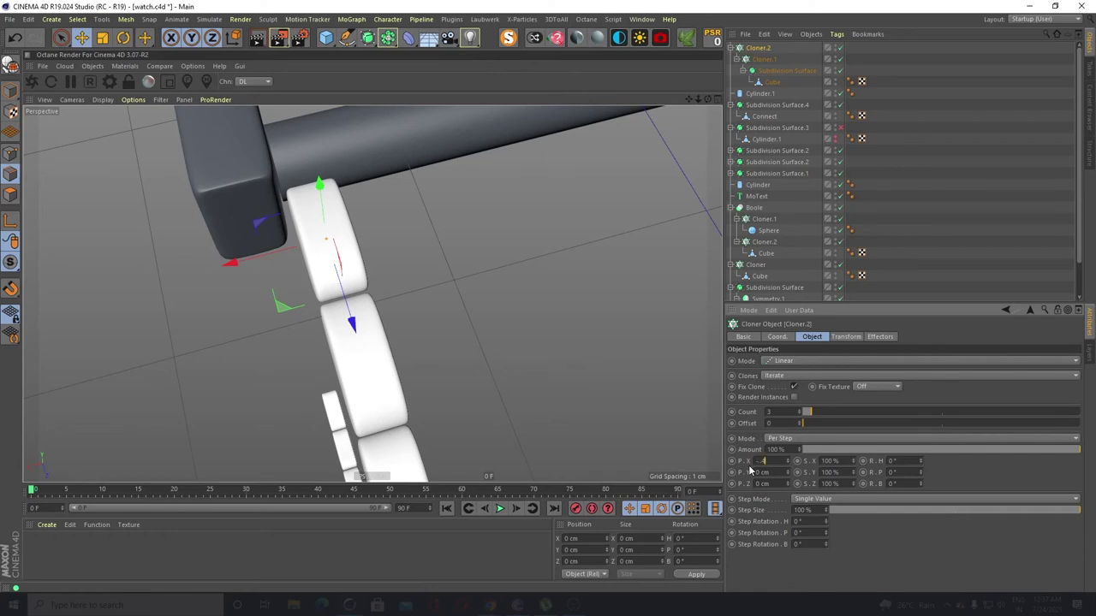
pyautogui.press('Escape')
pyautogui.doubleClick(764, 462)
pyautogui.write('-0.4')
pyautogui.press('Return')
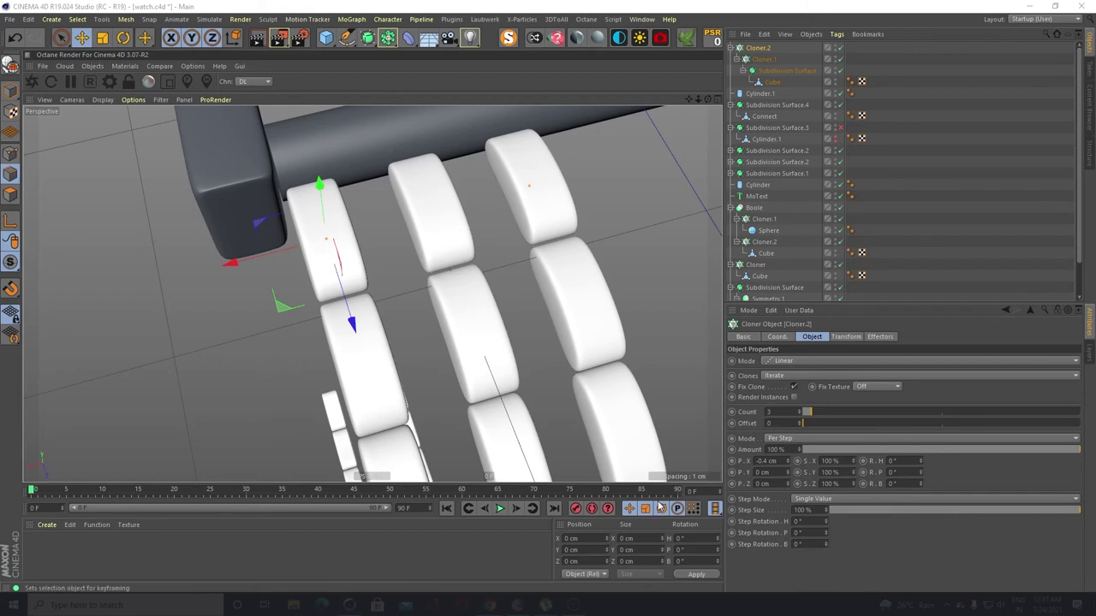
pyautogui.click(767, 461)
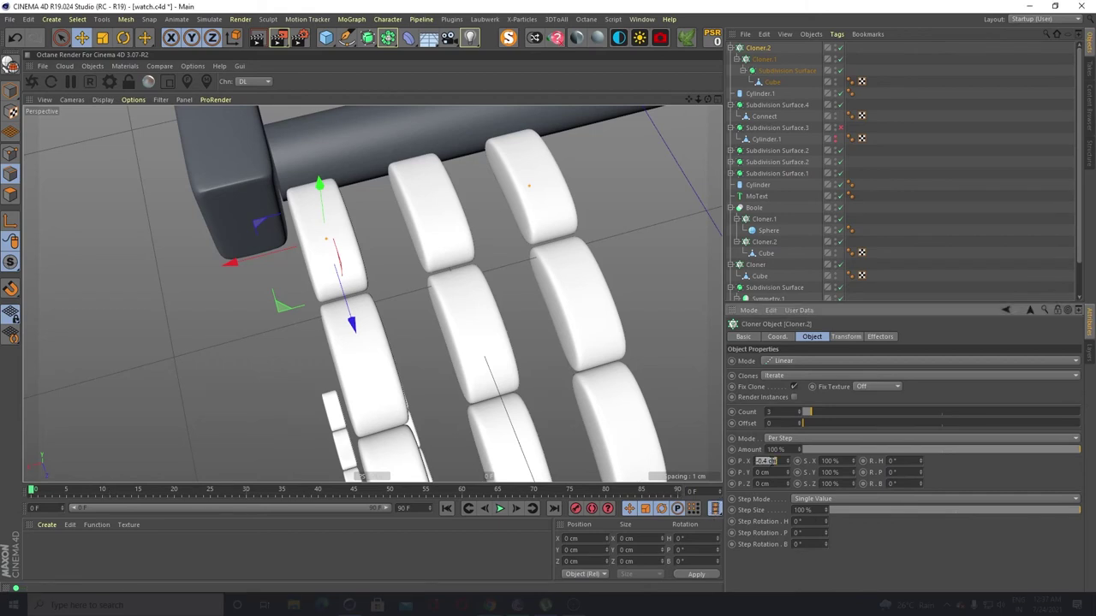
pyautogui.write('-.39')
pyautogui.press('Return')
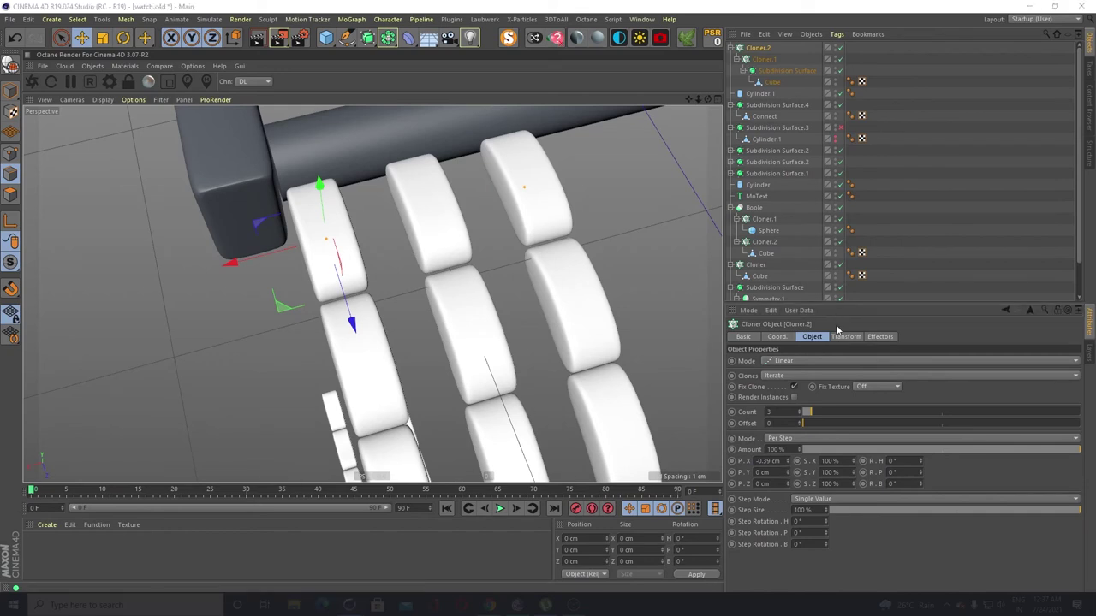
# Raise the outer cloner's count to 8 and check that the rows span the bar between the lugs
pyautogui.click(815, 414)
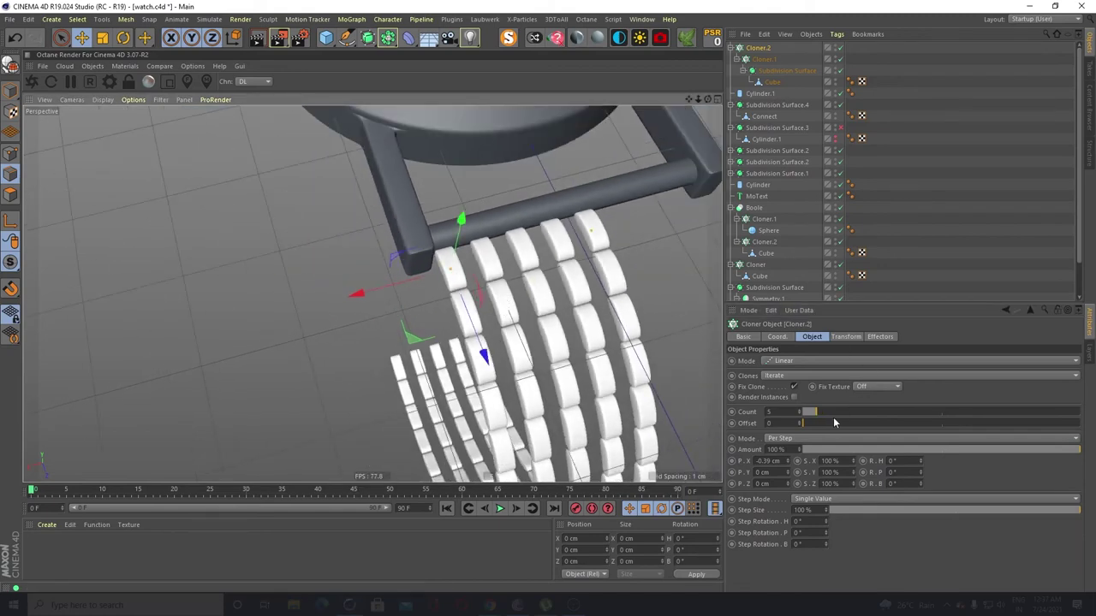
pyautogui.click(820, 415)
pyautogui.moveTo(820, 414); pyautogui.dragTo(825, 414)
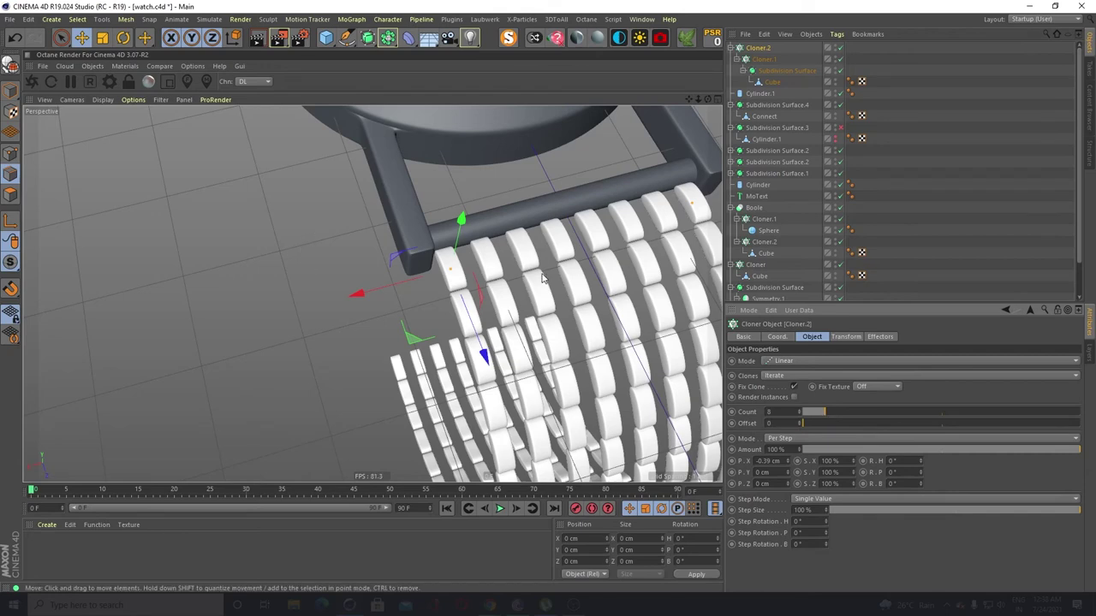
pyautogui.keyDown('alt'); pyautogui.moveTo(577, 299); pyautogui.dragTo(363, 253); pyautogui.keyUp('alt')
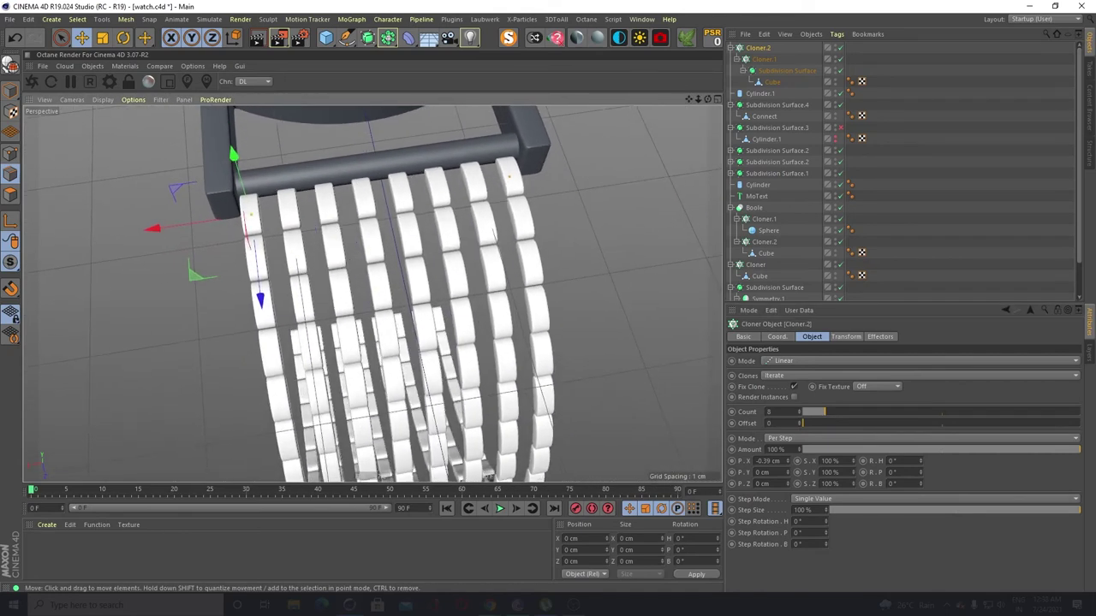
pyautogui.scroll(3, 463, 212)
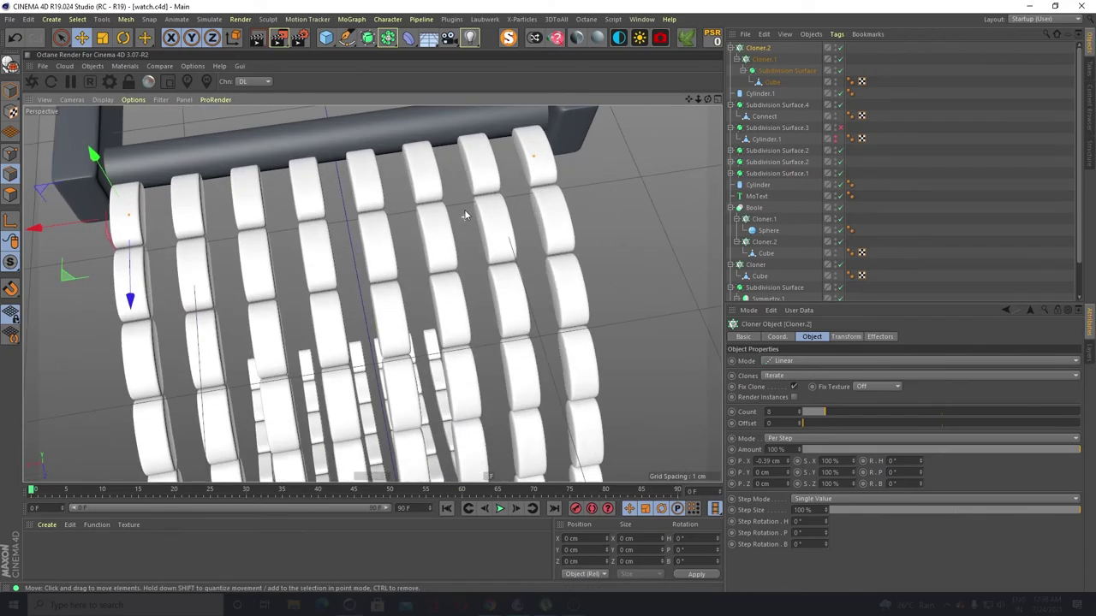
pyautogui.keyDown('alt'); pyautogui.moveTo(464, 214); pyautogui.dragTo(425, 261); pyautogui.keyUp('alt')
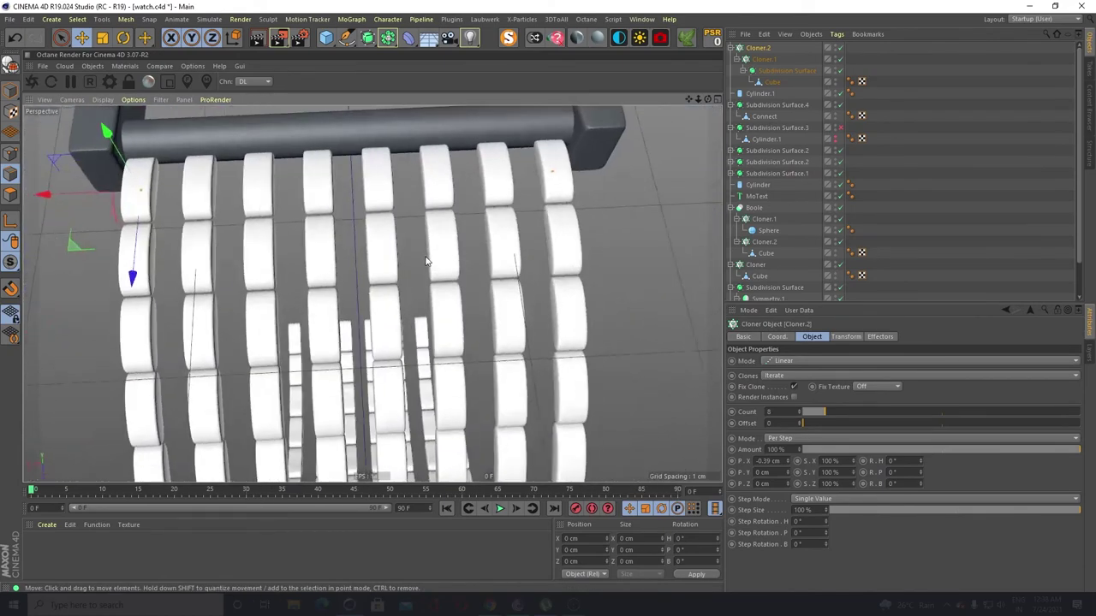
pyautogui.scroll(-2, 524, 217)
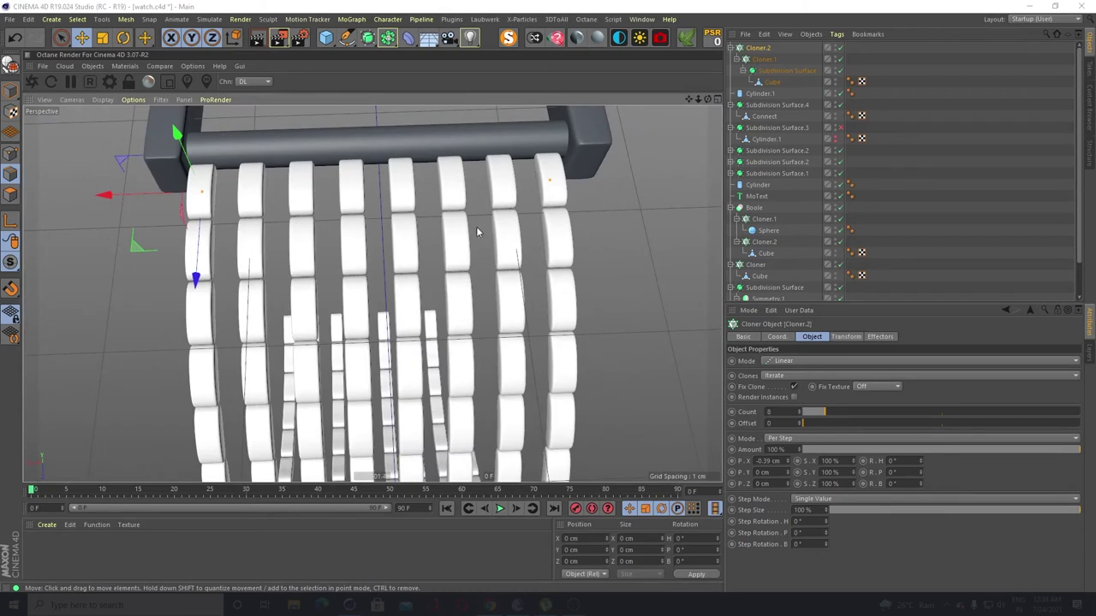
pyautogui.keyDown('alt'); pyautogui.moveTo(478, 231); pyautogui.dragTo(303, 293); pyautogui.keyUp('alt')
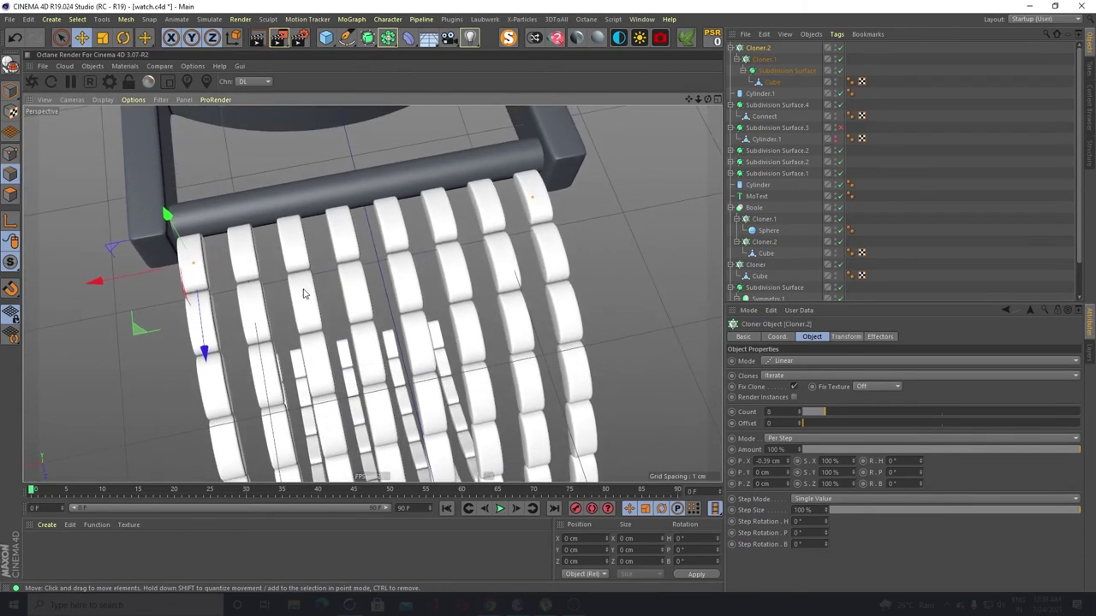
# Duplicate the link-row cloner, Cloner.1, inside the outer cloner
pyautogui.click(764, 60)
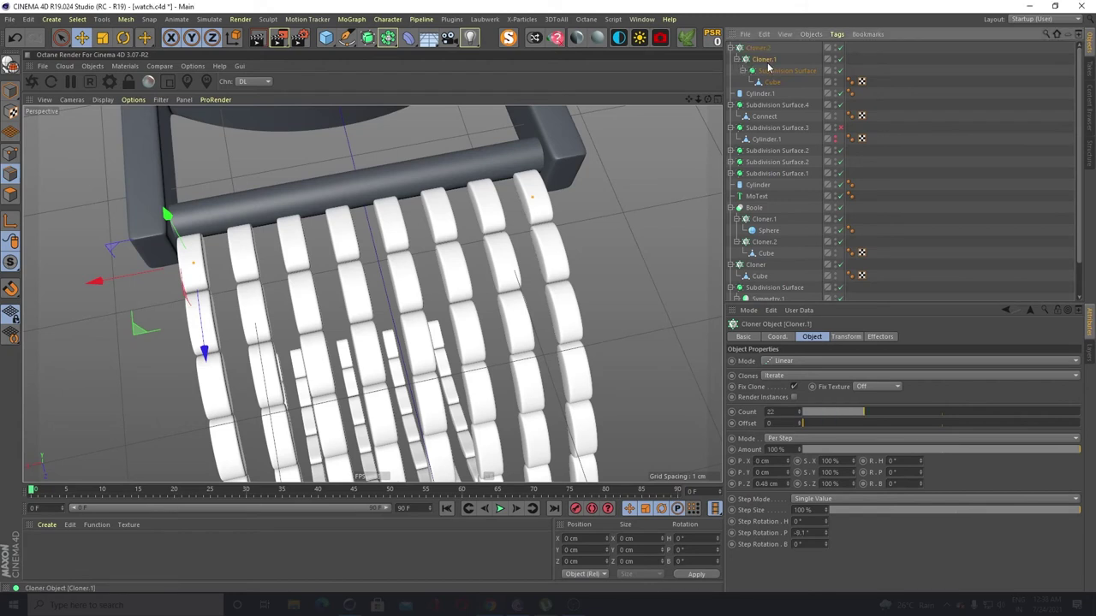
pyautogui.keyDown('ctrl'); pyautogui.moveTo(762, 60); pyautogui.dragTo(770, 58); pyautogui.keyUp('ctrl')
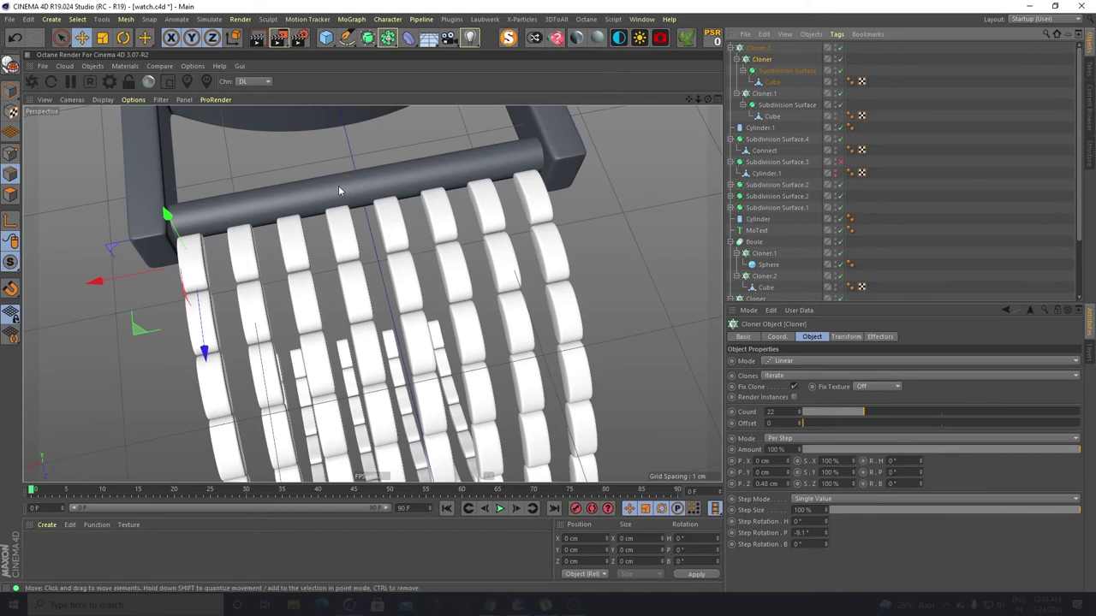
pyautogui.moveTo(98, 279); pyautogui.dragTo(147, 273)
pyautogui.hotkey('ctrl', 'z')
# Try a transform offset of -0.2 cm in X on the duplicated link-row cloner
pyautogui.click(851, 343)
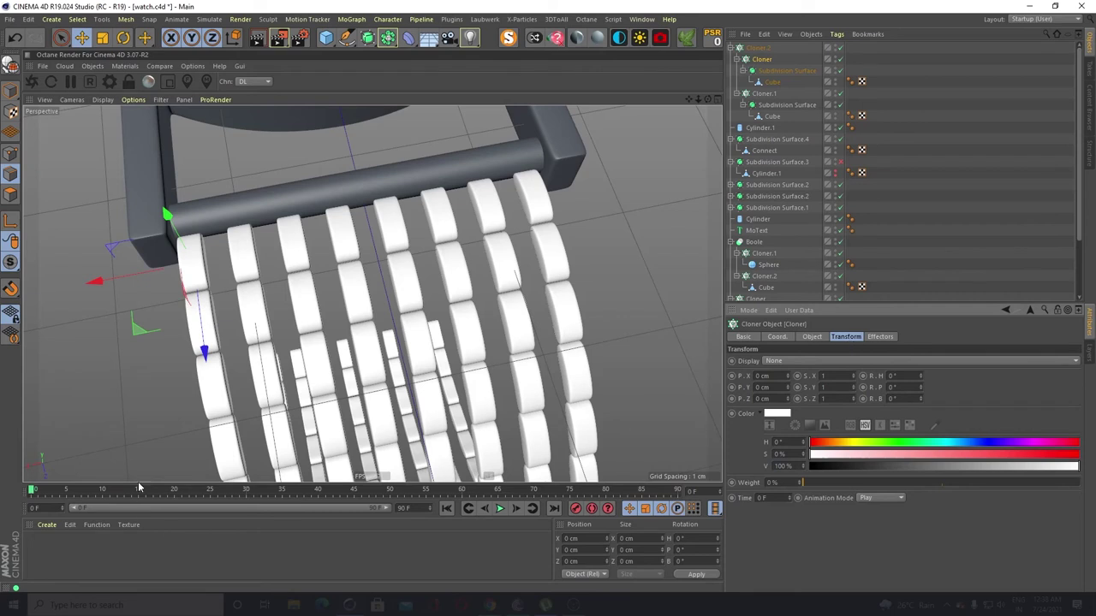
pyautogui.doubleClick(761, 375)
pyautogui.press('BackSpace')
pyautogui.write('-.2')
pyautogui.press('Return')
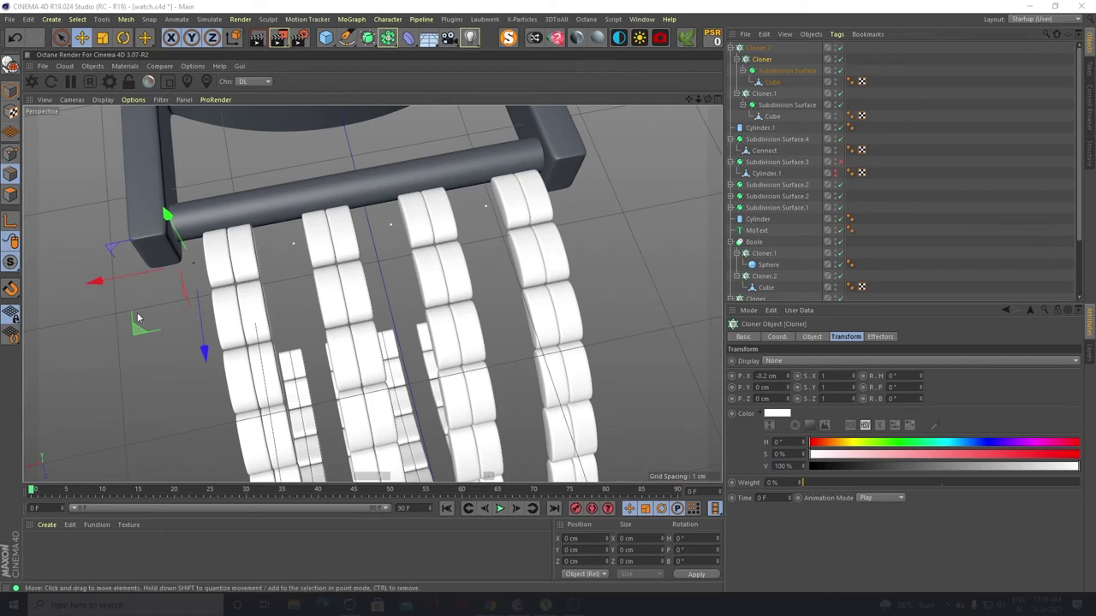
pyautogui.click(534, 8)
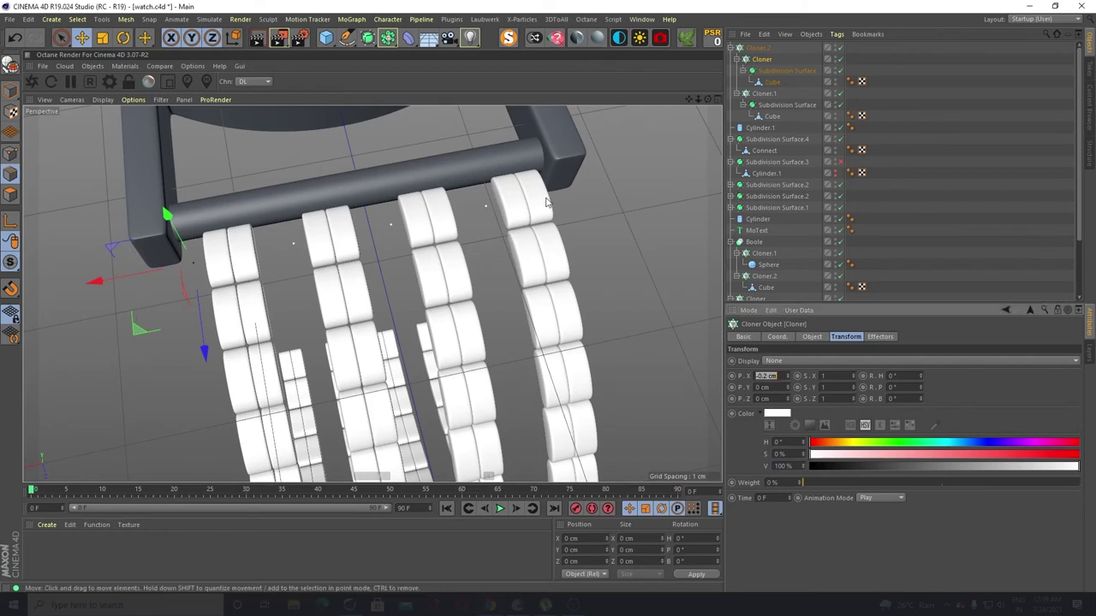
pyautogui.hotkey('ctrl', 'z')
# Try a per-step X spacing of 0.1 cm on the outer cloner and inspect the rows against the bar
pyautogui.click(752, 51)
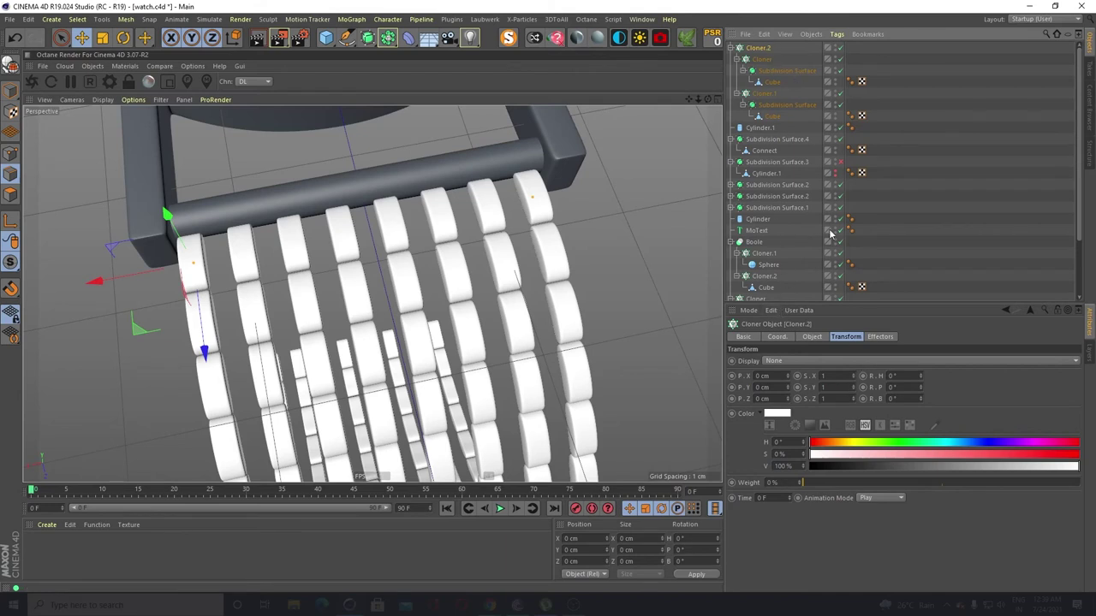
pyautogui.click(812, 336)
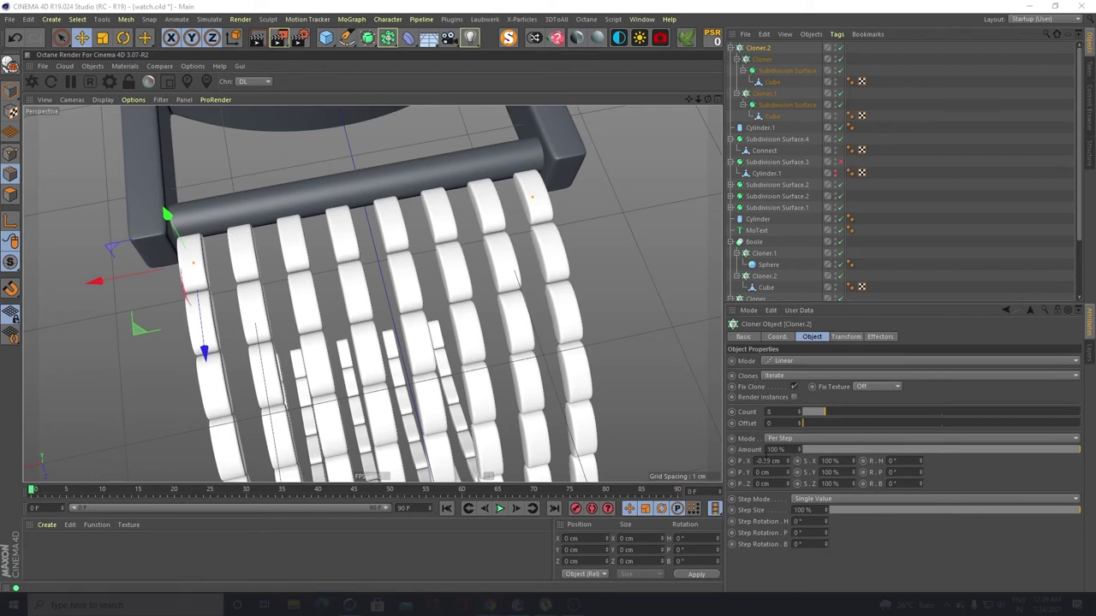
pyautogui.doubleClick(766, 460)
pyautogui.press('BackSpace')
pyautogui.write('0.1')
pyautogui.press('Return')
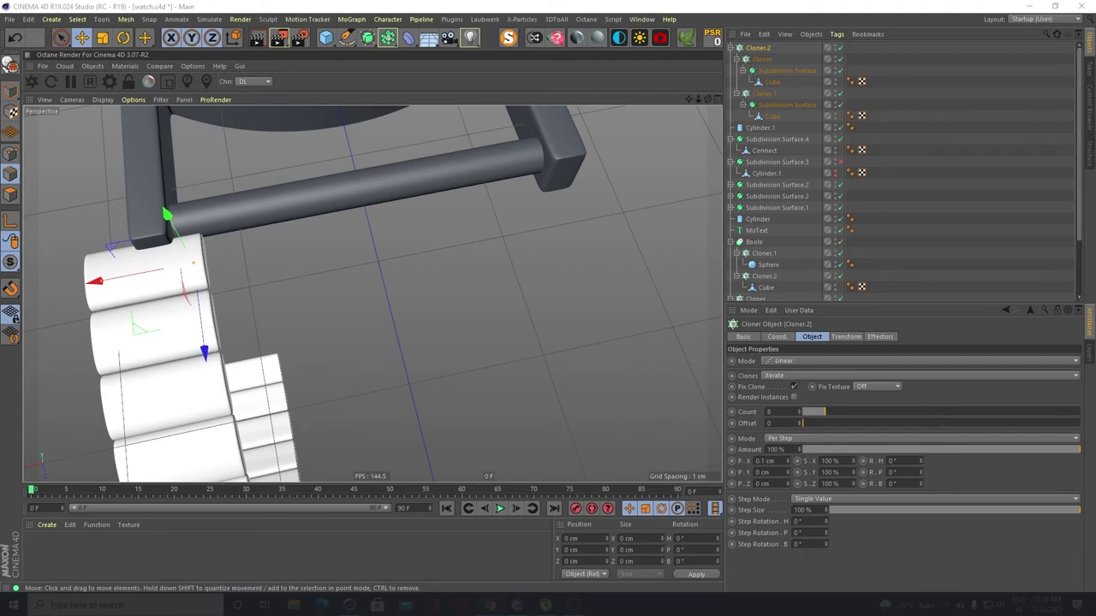
pyautogui.scroll(-5, 337, 300)
pyautogui.keyDown('alt'); pyautogui.moveTo(228, 366); pyautogui.dragTo(190, 351); pyautogui.keyUp('alt')
pyautogui.keyDown('alt'); pyautogui.moveTo(276, 370); pyautogui.dragTo(308, 311, button='middle'); pyautogui.keyUp('alt')
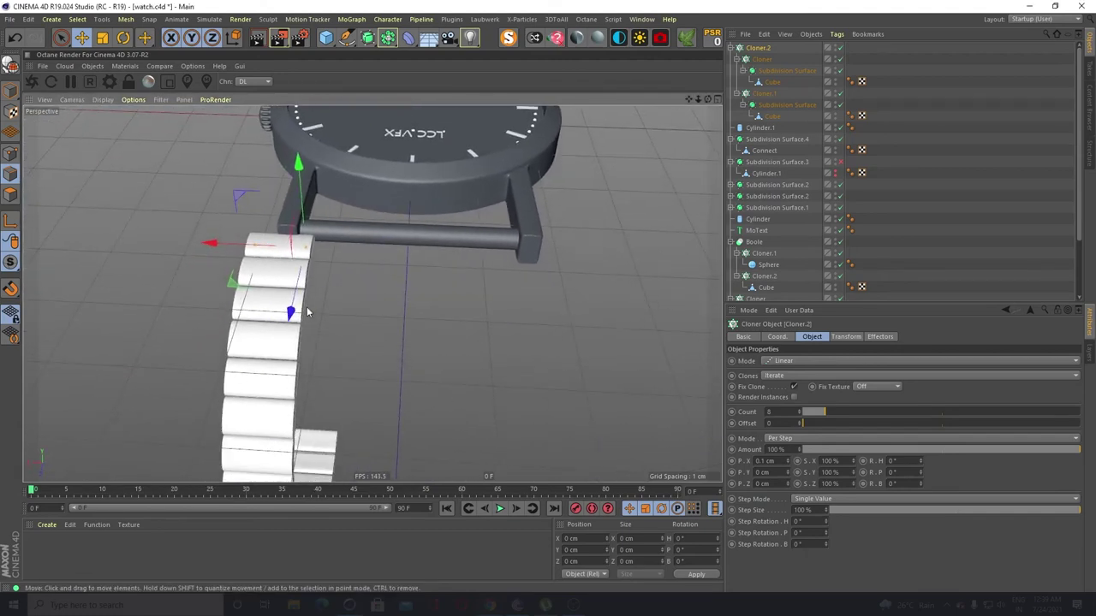
pyautogui.scroll(5, 308, 312)
pyautogui.scroll(-4, 307, 312)
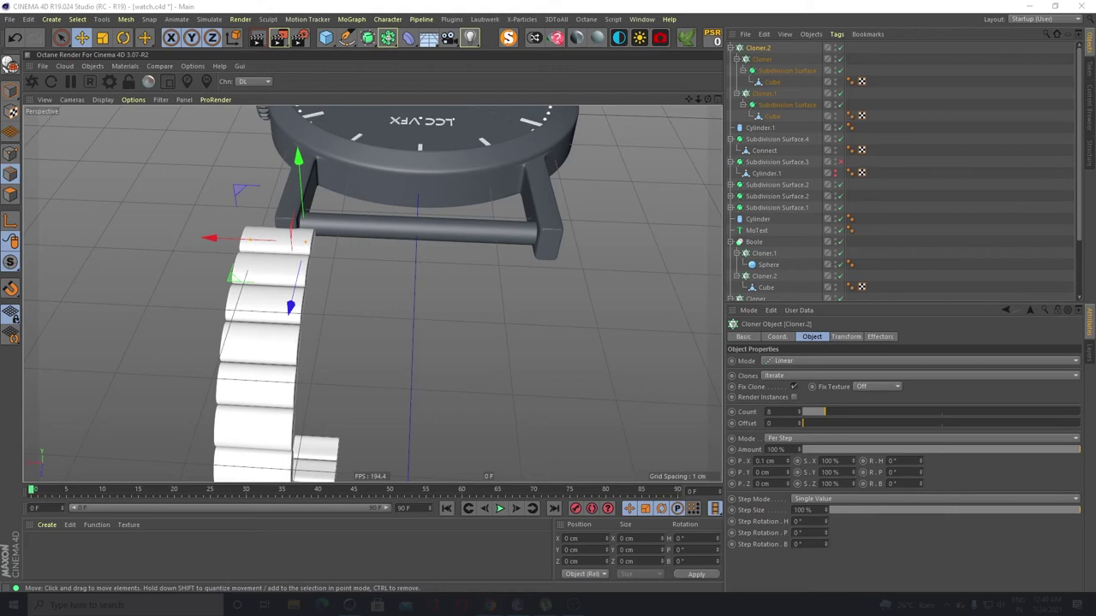
# Set the outer cloner's per-step X spacing to -0.4 cm after trying -0.3 cm
pyautogui.click(764, 460)
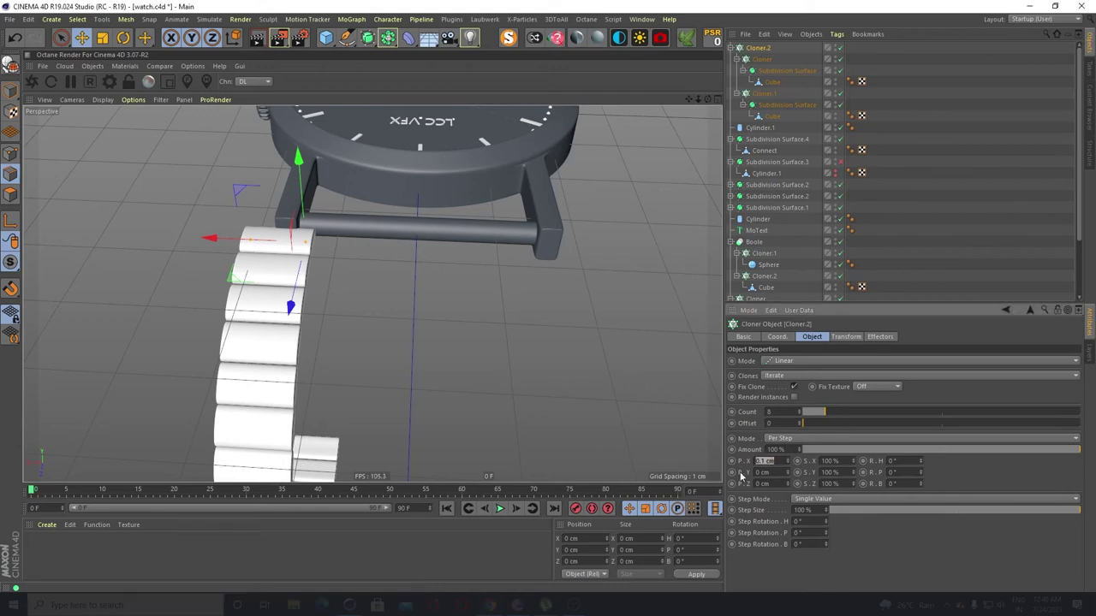
pyautogui.press('BackSpace')
pyautogui.write('-0.3')
pyautogui.press('Return')
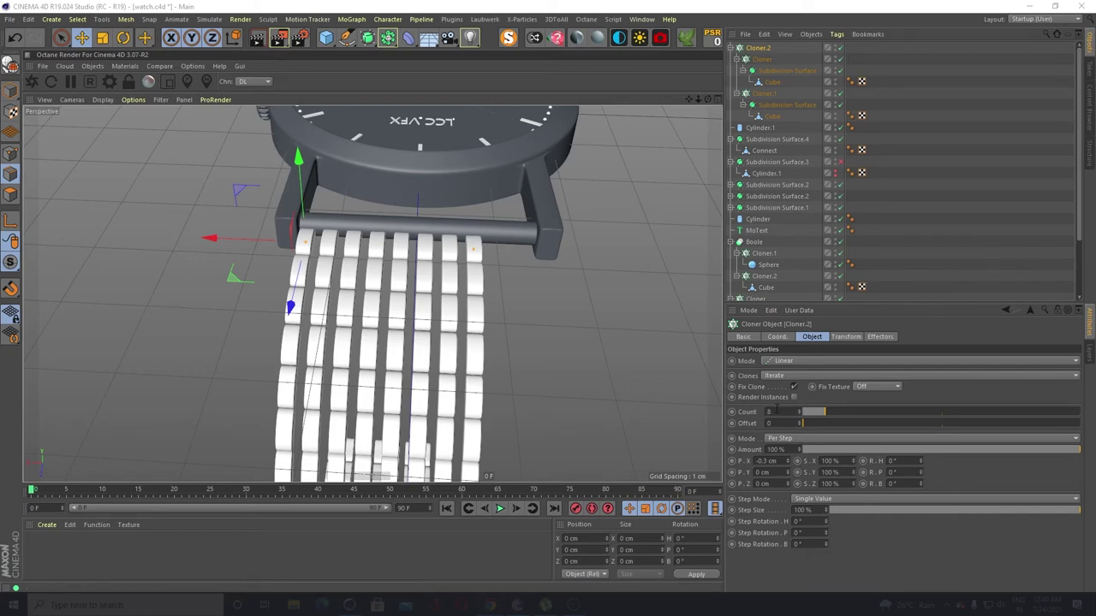
pyautogui.doubleClick(776, 461)
pyautogui.press('BackSpace')
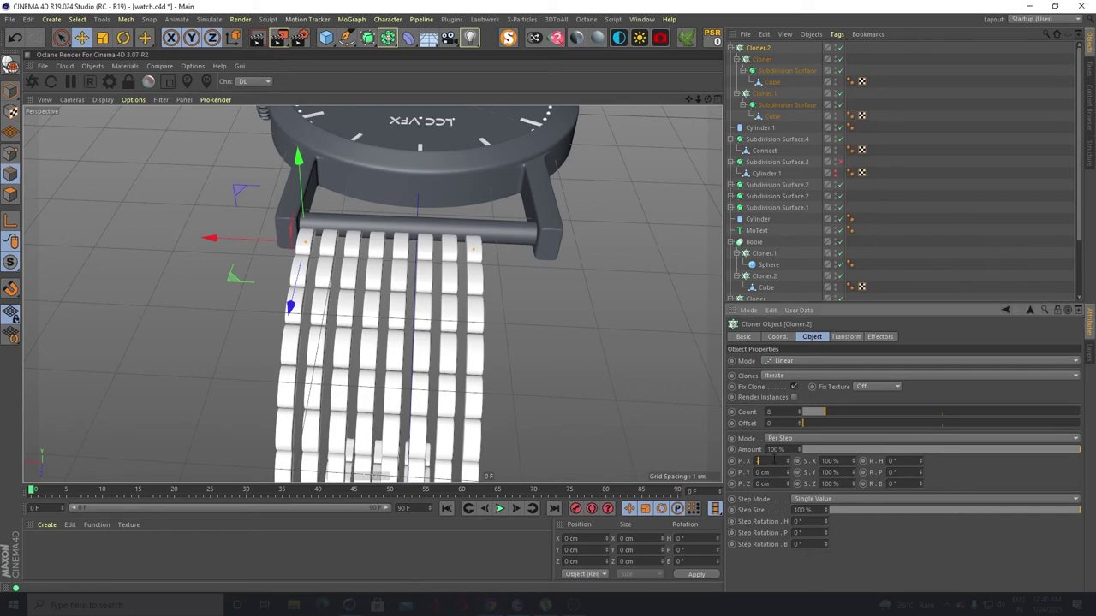
pyautogui.write('-.4')
pyautogui.press('Return')
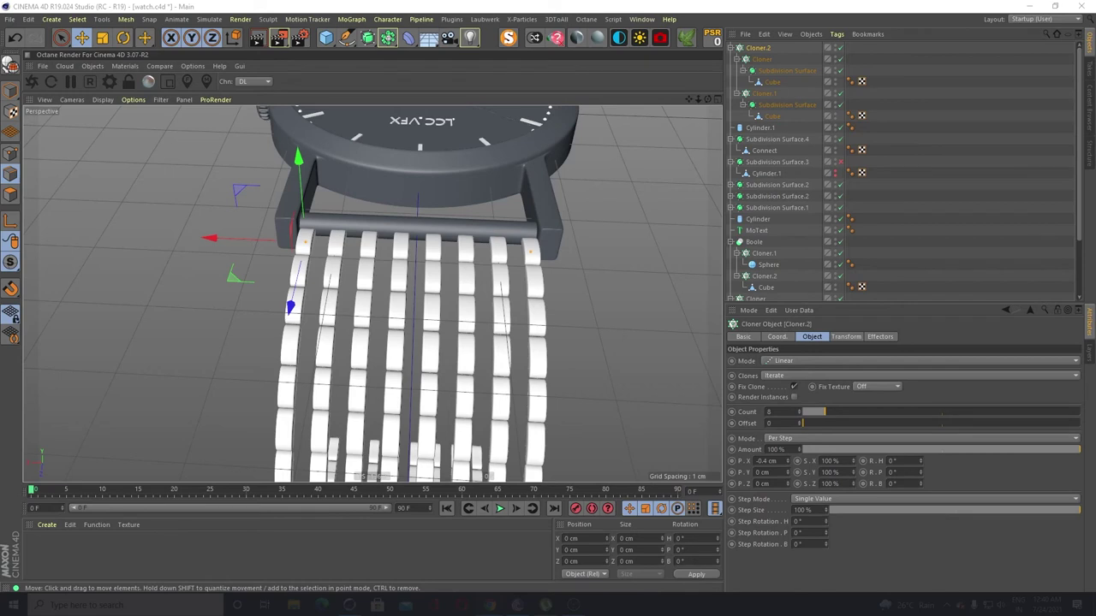
# Collapse both inner link-row cloners and move Cloner.1 out of the outer cloner to the top of the object hierarchy
pyautogui.click(736, 59)
pyautogui.click(736, 70)
pyautogui.click(763, 71)
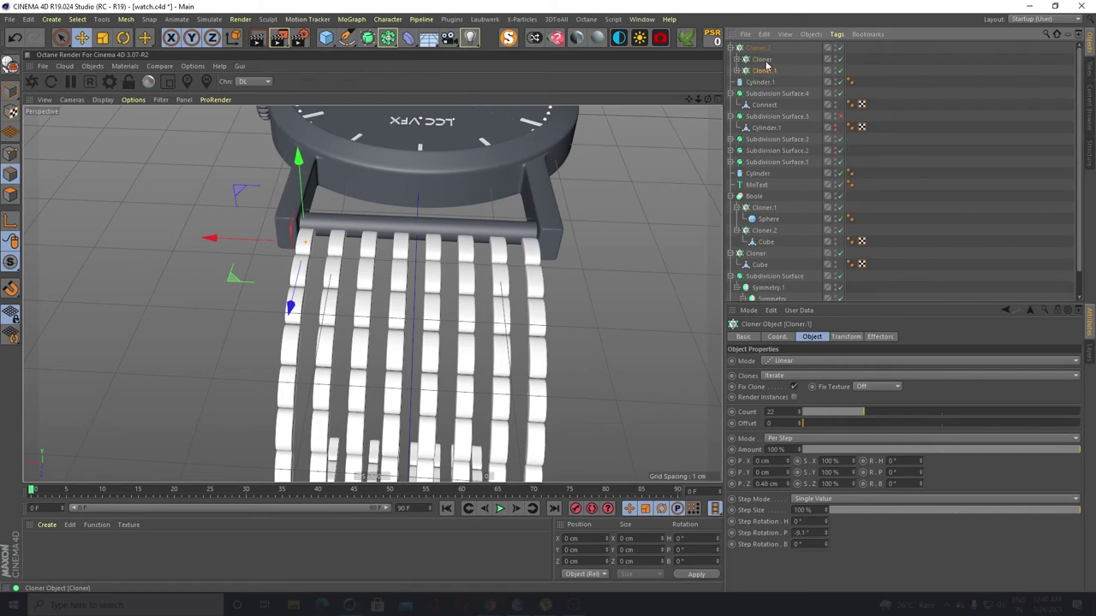
pyautogui.click(762, 60)
pyautogui.moveTo(756, 73); pyautogui.dragTo(759, 48)
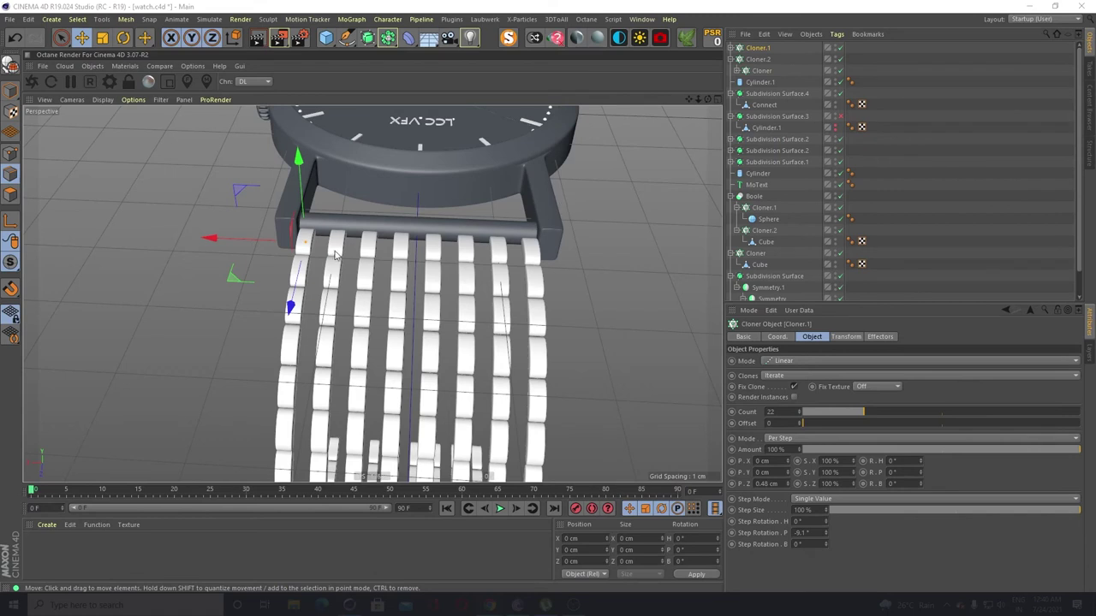
# With Cloner.1 turned off, duplicate the outer Cloner.2 and delete the inner cloner from the copy
pyautogui.click(840, 47)
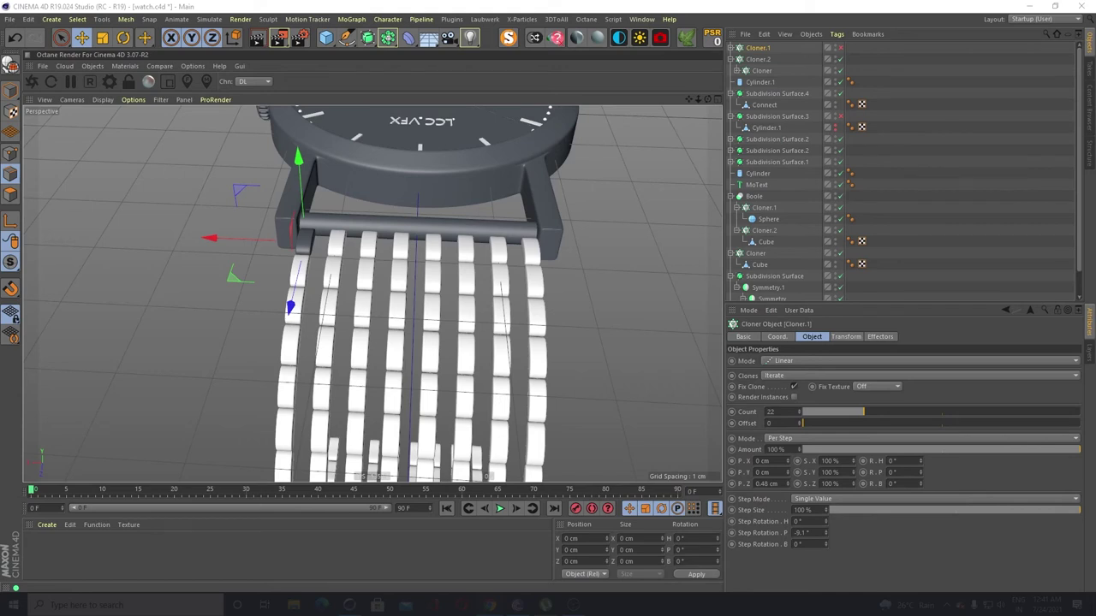
pyautogui.click(757, 62)
pyautogui.keyDown('ctrl'); pyautogui.moveTo(757, 63); pyautogui.dragTo(758, 54); pyautogui.keyUp('ctrl')
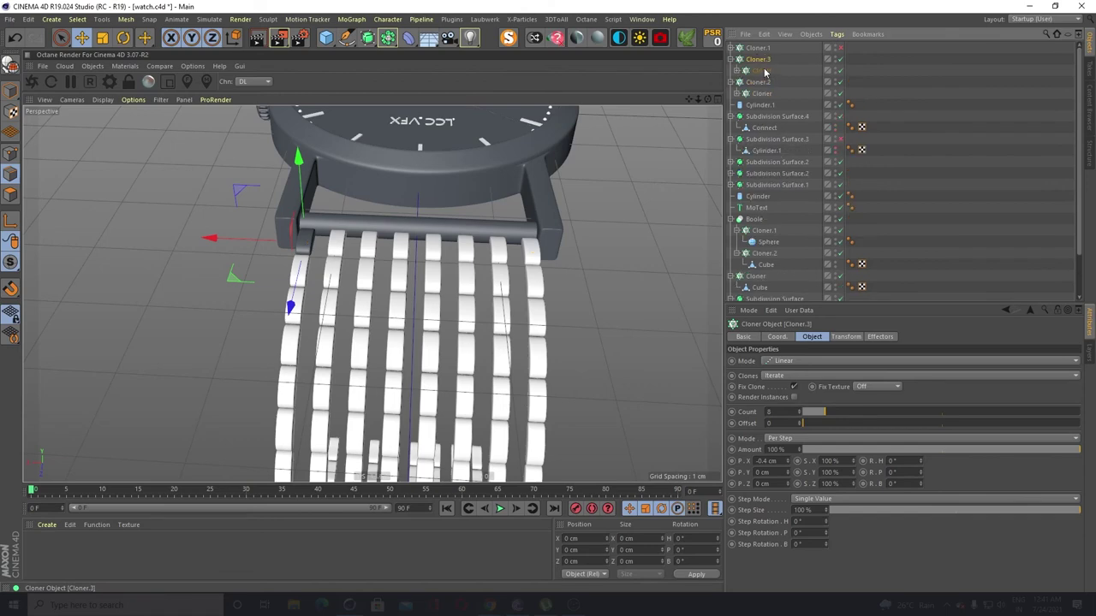
pyautogui.click(759, 72)
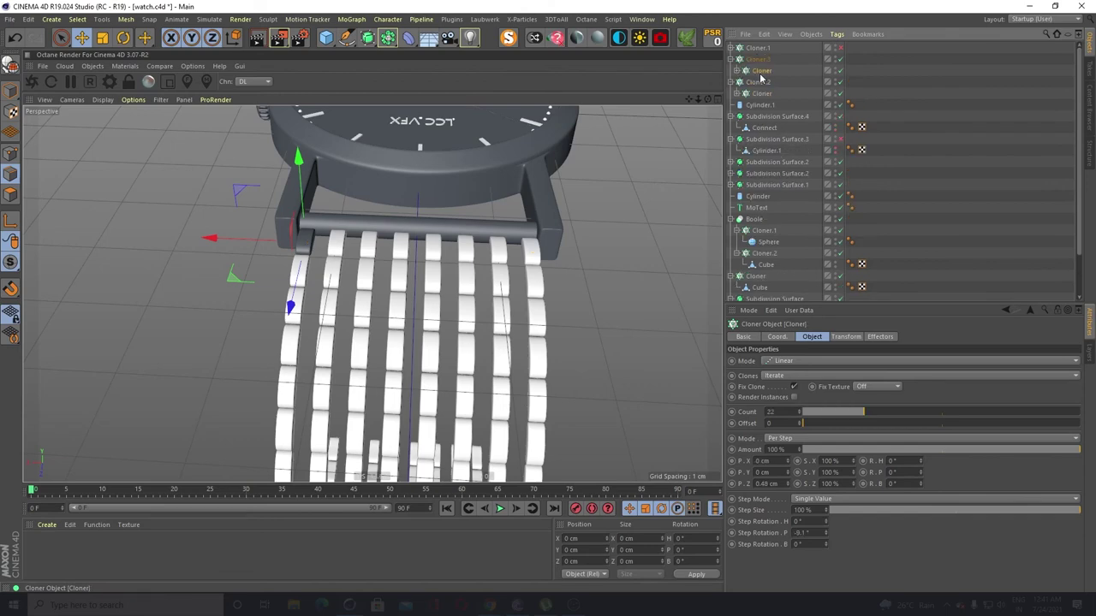
pyautogui.press('Delete')
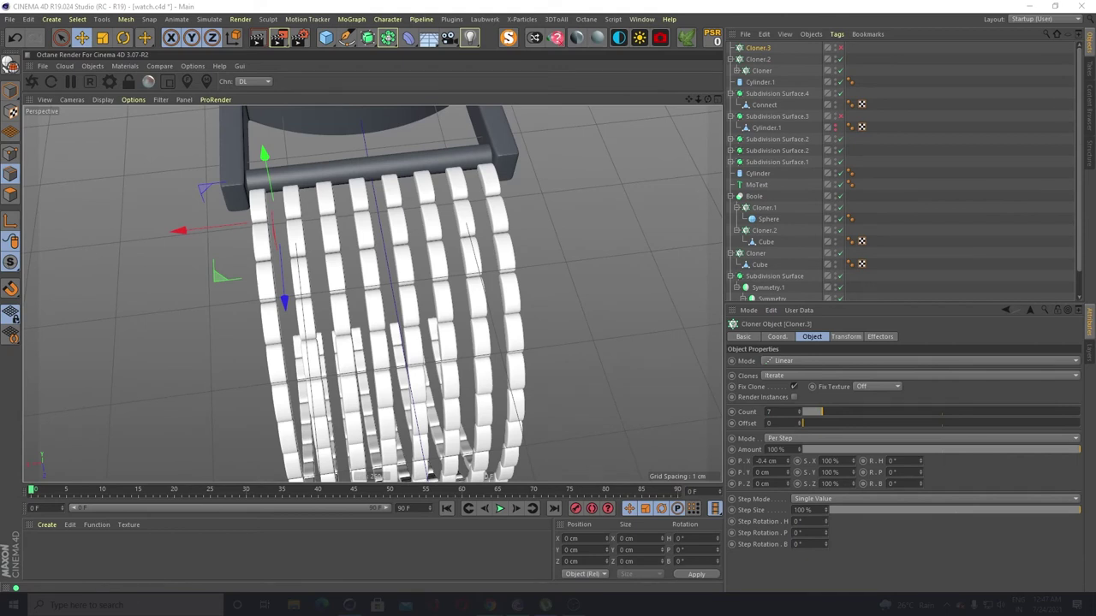
pyautogui.click(759, 71)
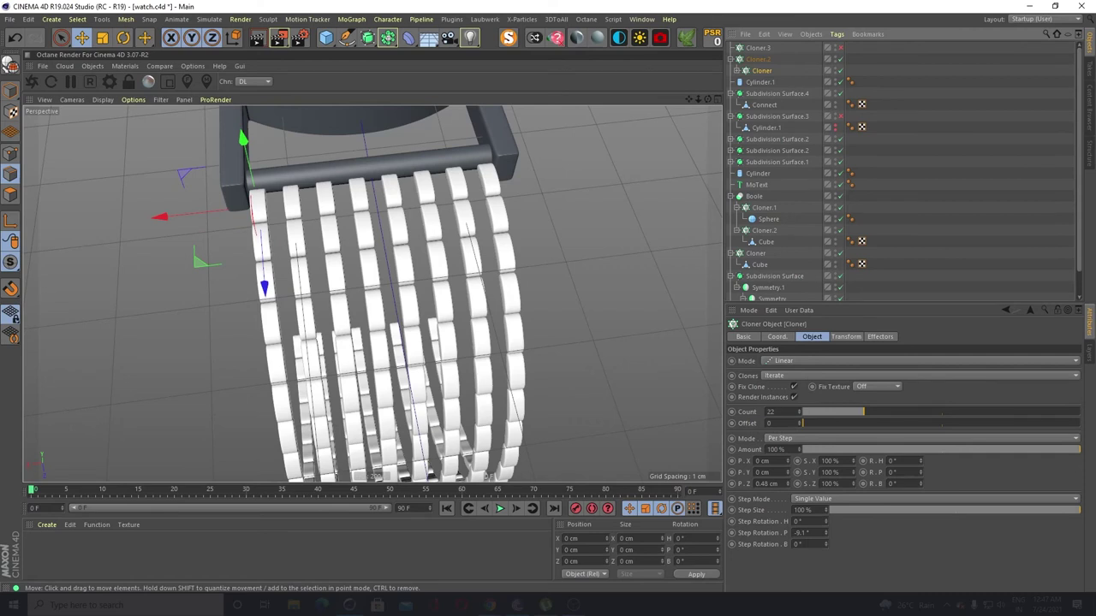
pyautogui.click(761, 49)
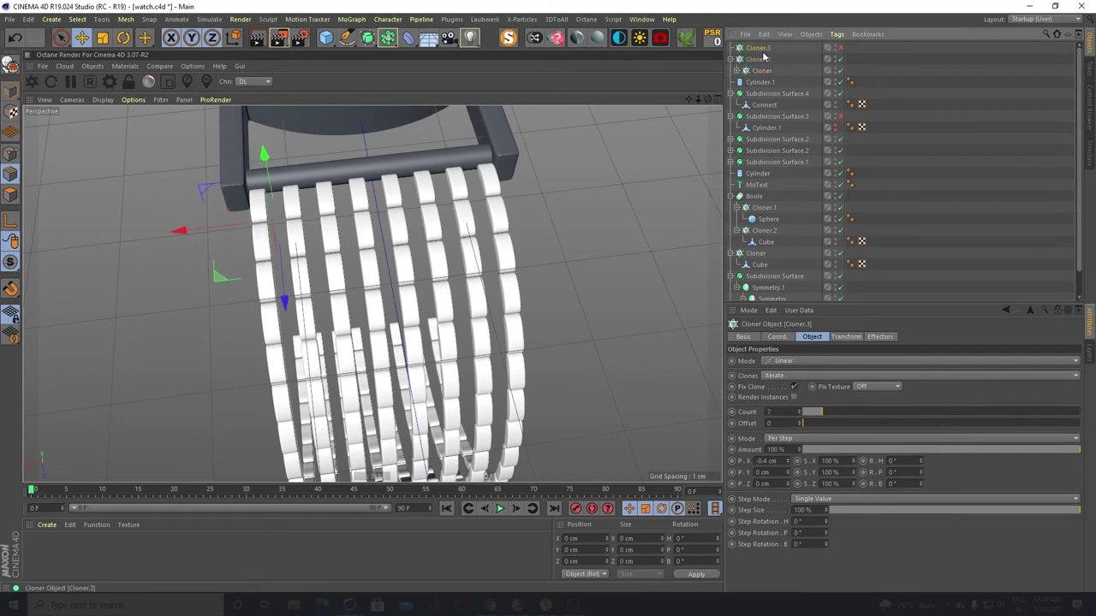
pyautogui.click(757, 60)
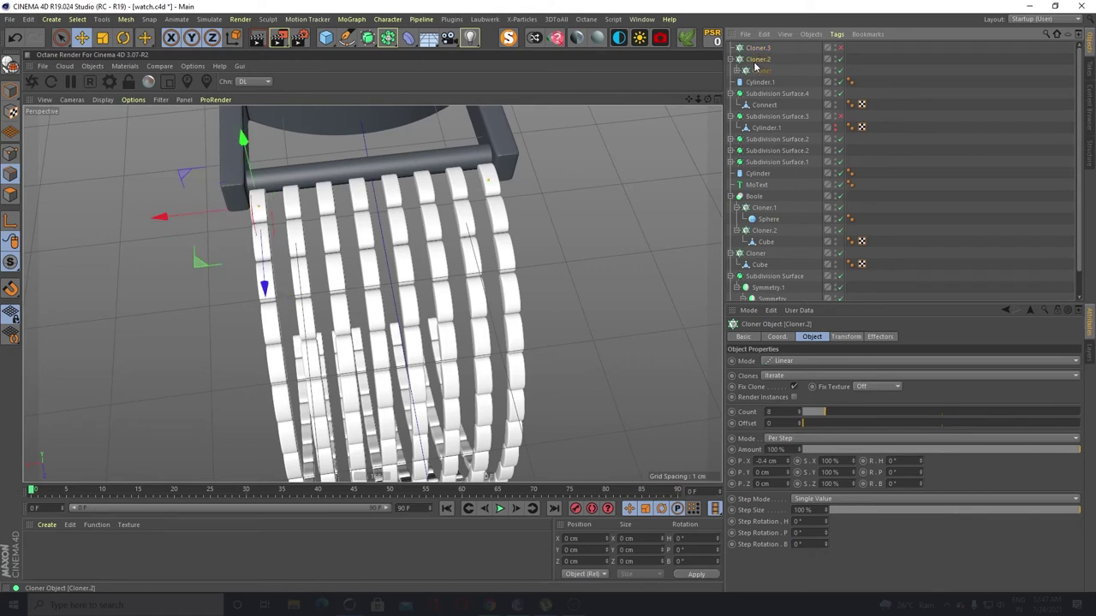
pyautogui.hotkey('ctrl', 'c')
pyautogui.hotkey('ctrl', 'v')
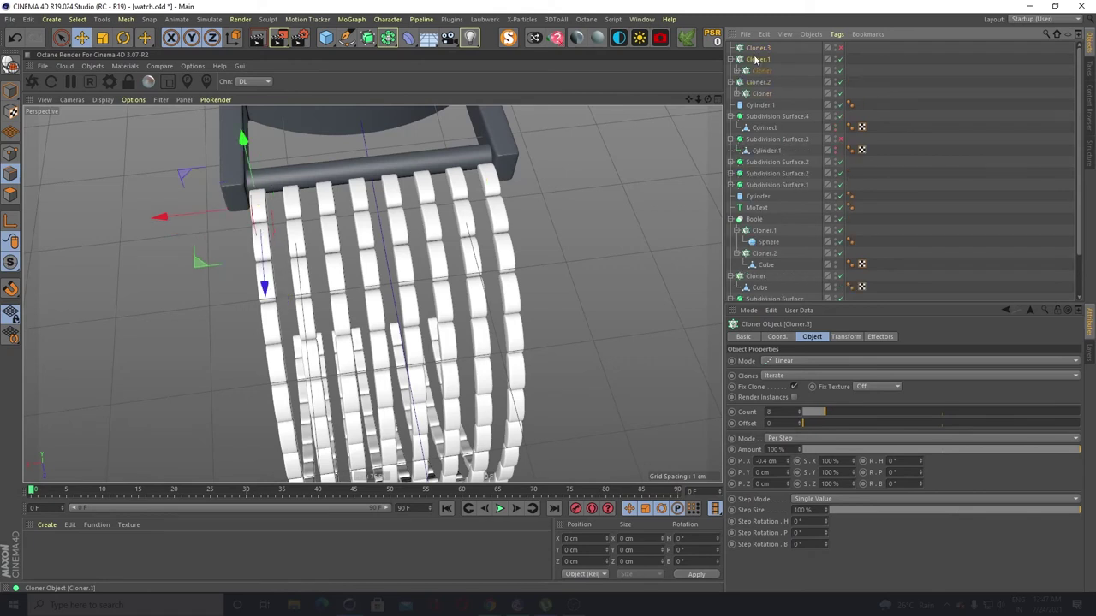
pyautogui.click(841, 61)
pyautogui.press('Delete')
# Try nesting Cloner.3 inside a fresh duplicate of Cloner.2 emptied of its inner cloner
pyautogui.click(762, 59)
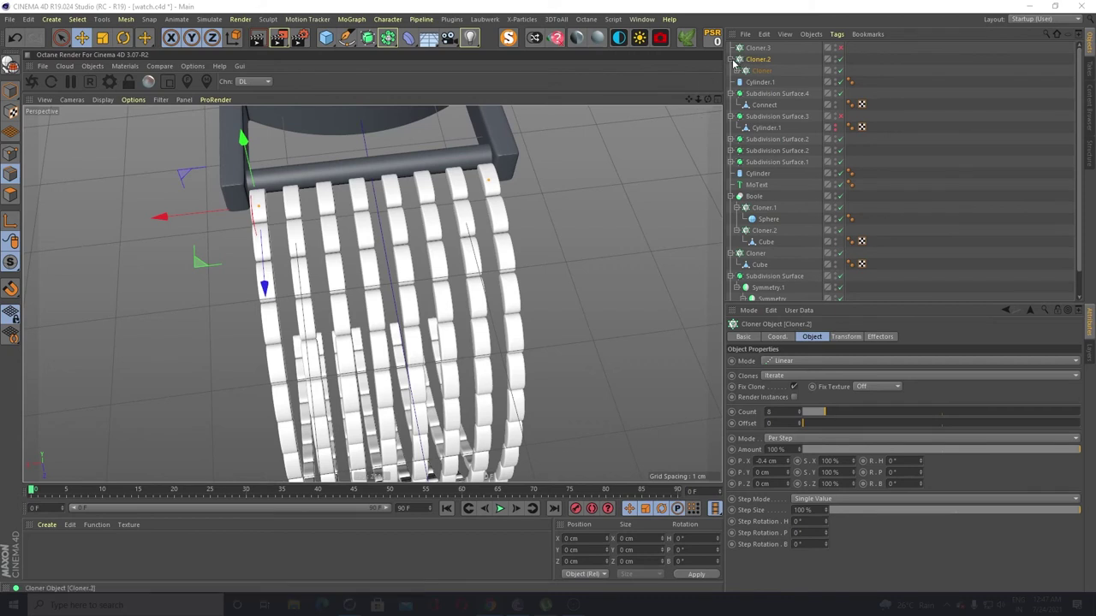
pyautogui.keyDown('ctrl'); pyautogui.moveTo(761, 61); pyautogui.dragTo(767, 58); pyautogui.keyUp('ctrl')
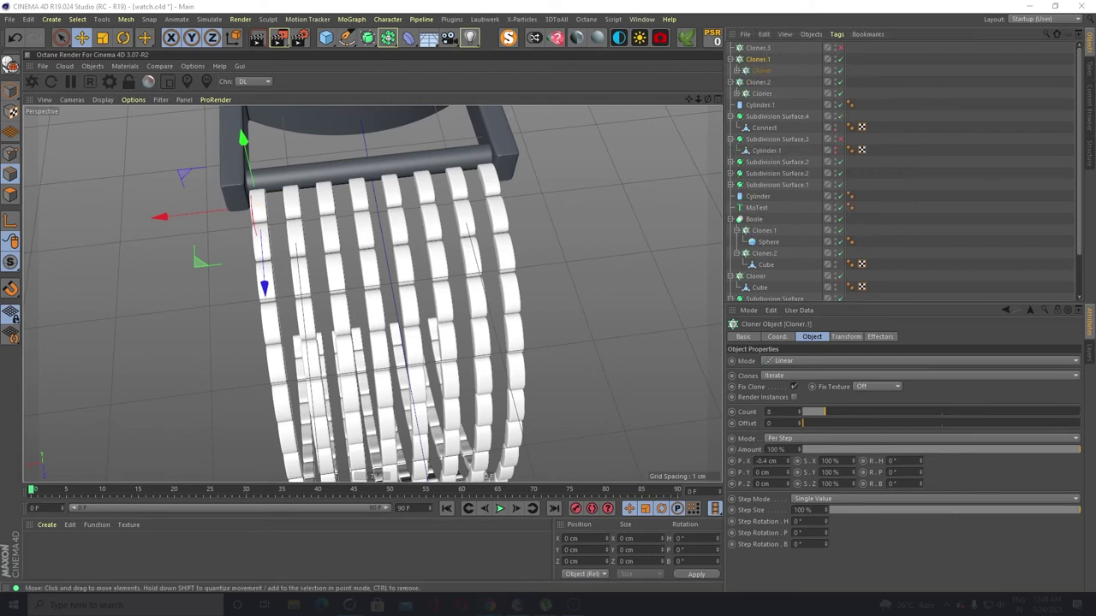
pyautogui.click(763, 72)
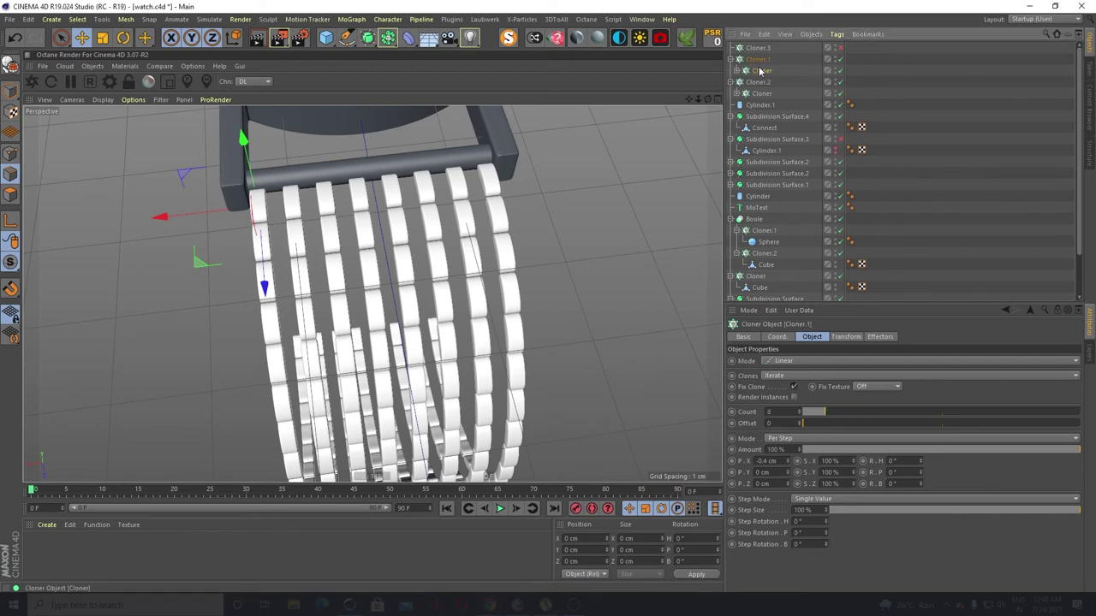
pyautogui.press('Delete')
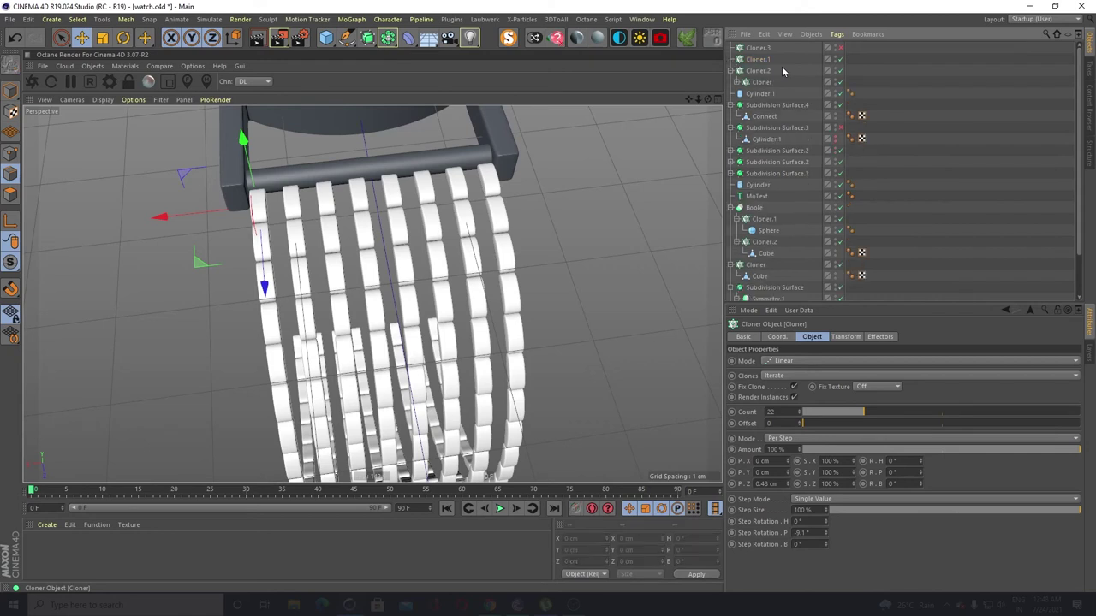
pyautogui.moveTo(760, 58); pyautogui.dragTo(761, 59)
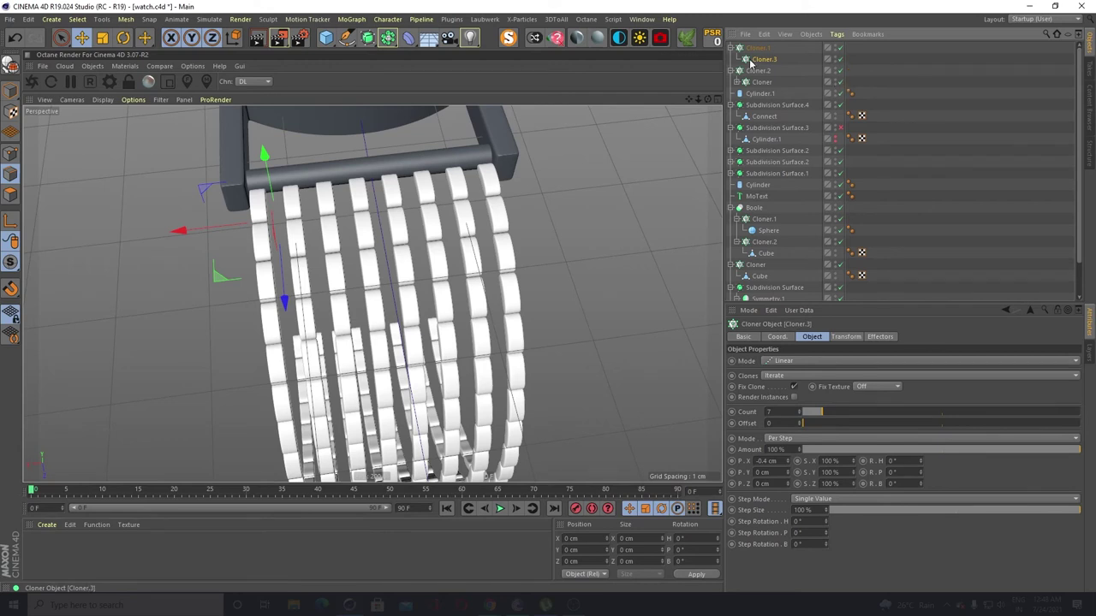
pyautogui.moveTo(181, 230); pyautogui.dragTo(191, 230)
pyautogui.click(266, 253)
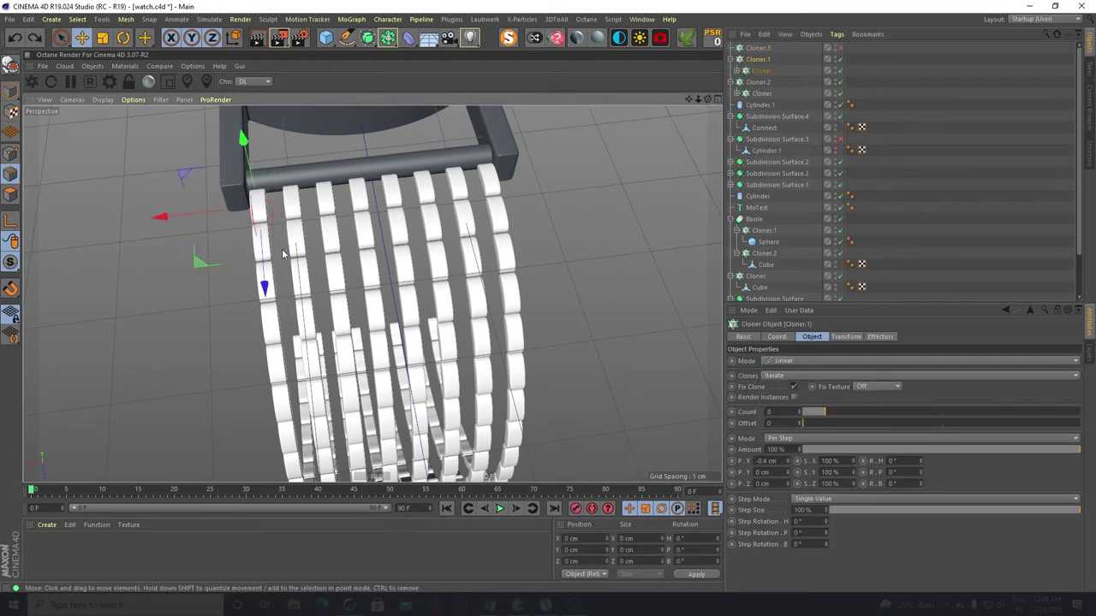
# Undo the recent cloner edits back to Cloner.1 nested in the enabled Cloner.3
pyautogui.hotkey('ctrl', 'z')
pyautogui.hotkey('ctrl', 'z')
pyautogui.hotkey('ctrl', 'z')
pyautogui.hotkey('ctrl', 'z')
pyautogui.hotkey('ctrl', 'z')
pyautogui.hotkey('ctrl', 'z')
pyautogui.hotkey('ctrl', 'z')
pyautogui.hotkey('ctrl', 'z')
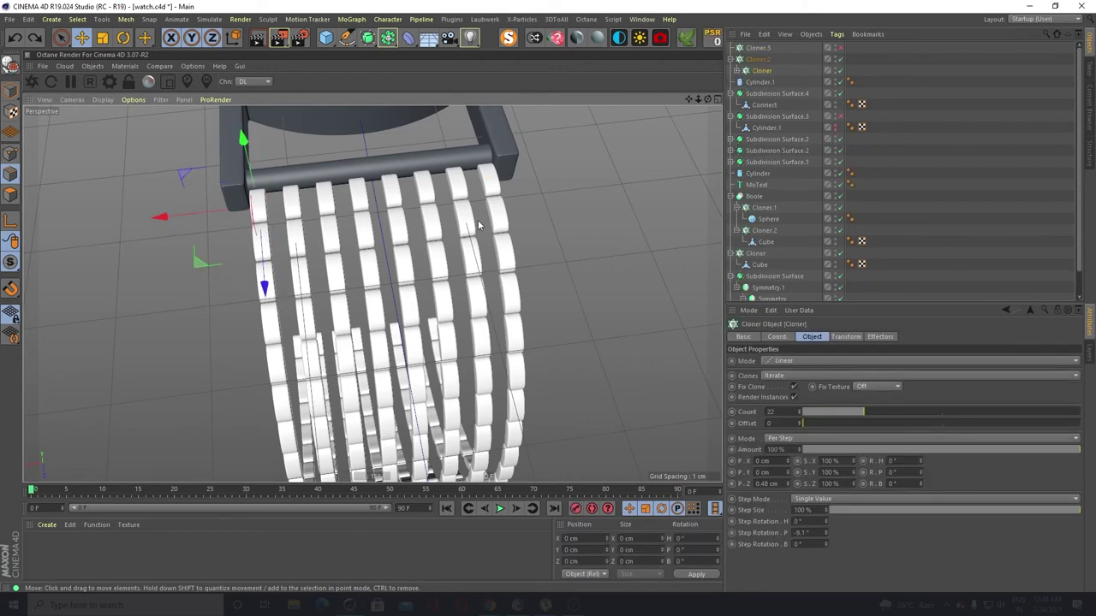
pyautogui.hotkey('ctrl', 'z')
pyautogui.hotkey('ctrl', 'z')
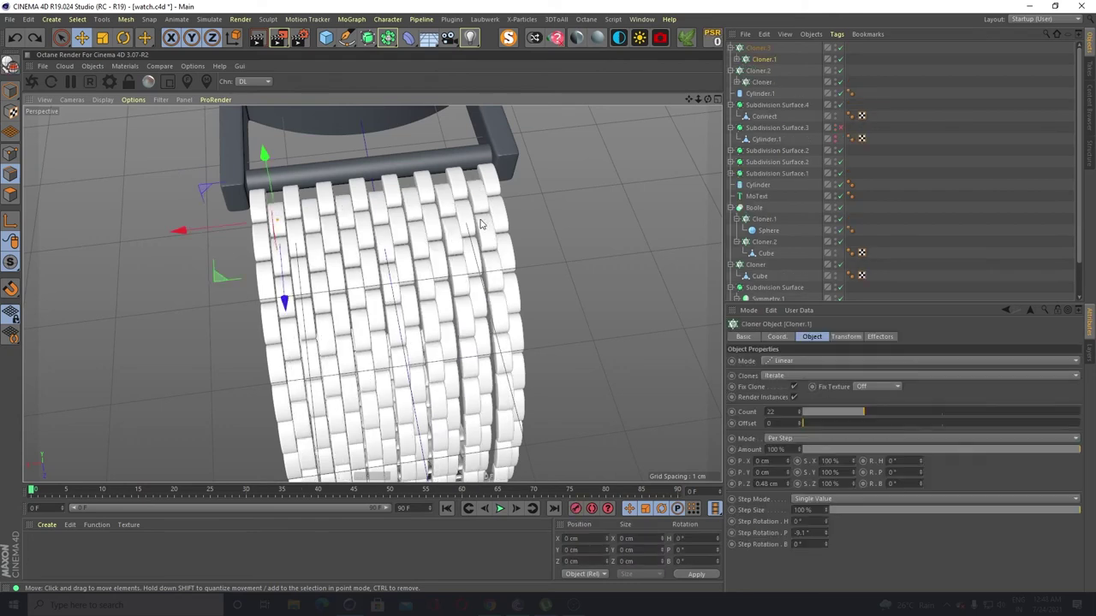
# Turn off Cloner.3 and collapse the Cloner.3 and Cloner.2 hierarchies
pyautogui.click(730, 48)
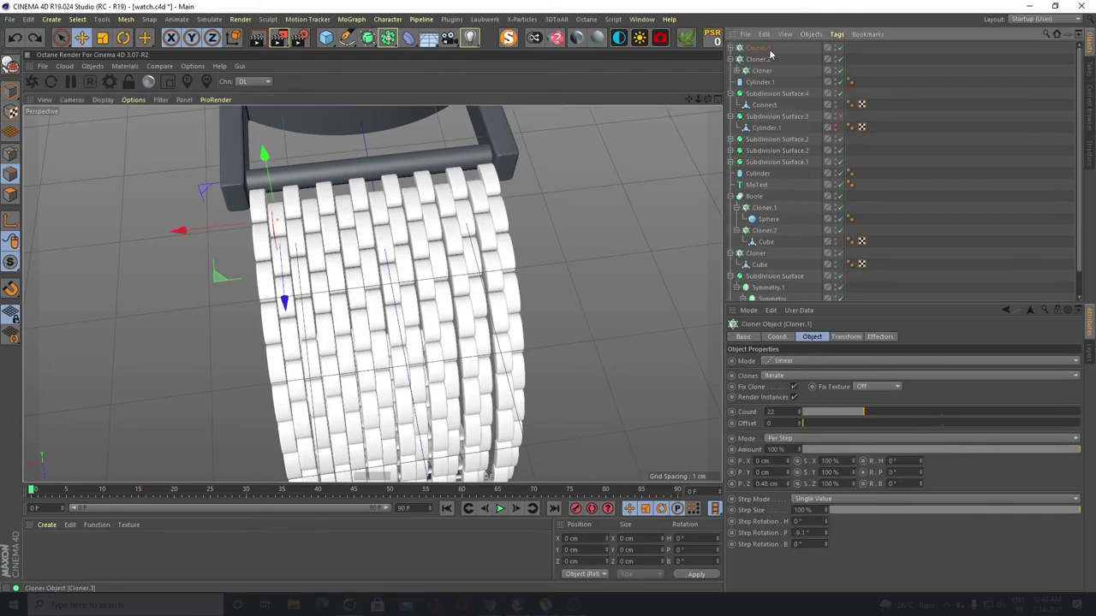
pyautogui.click(840, 50)
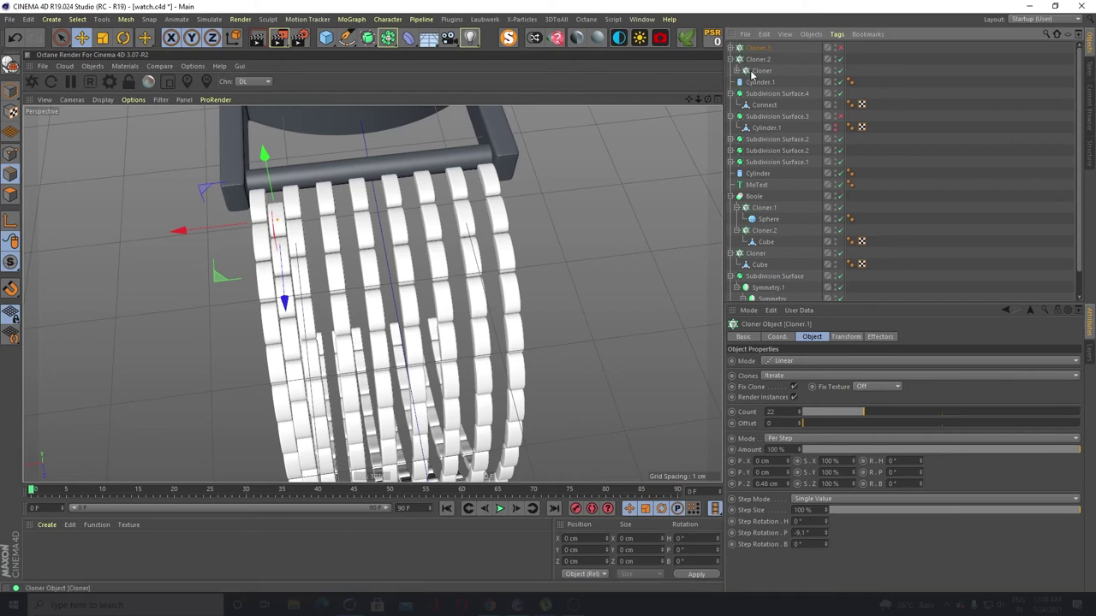
pyautogui.click(731, 59)
pyautogui.click(758, 49)
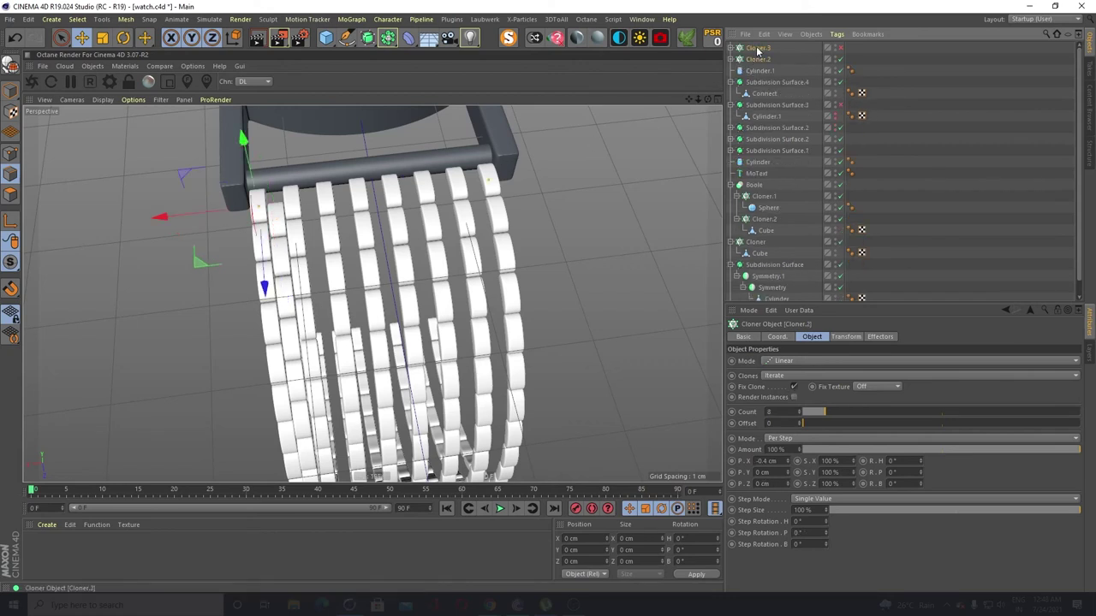
pyautogui.click(731, 49)
pyautogui.click(731, 48)
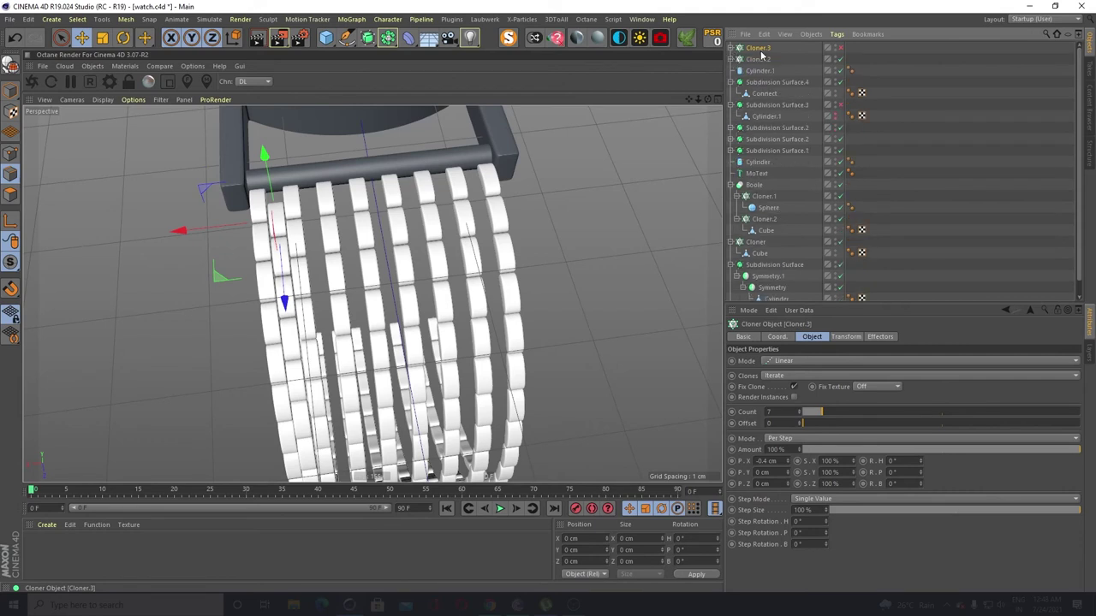
# Expand Cloner.3 and Cloner.2 and compare the object settings of both outer cloners and their inner link-row cloners
pyautogui.click(732, 48)
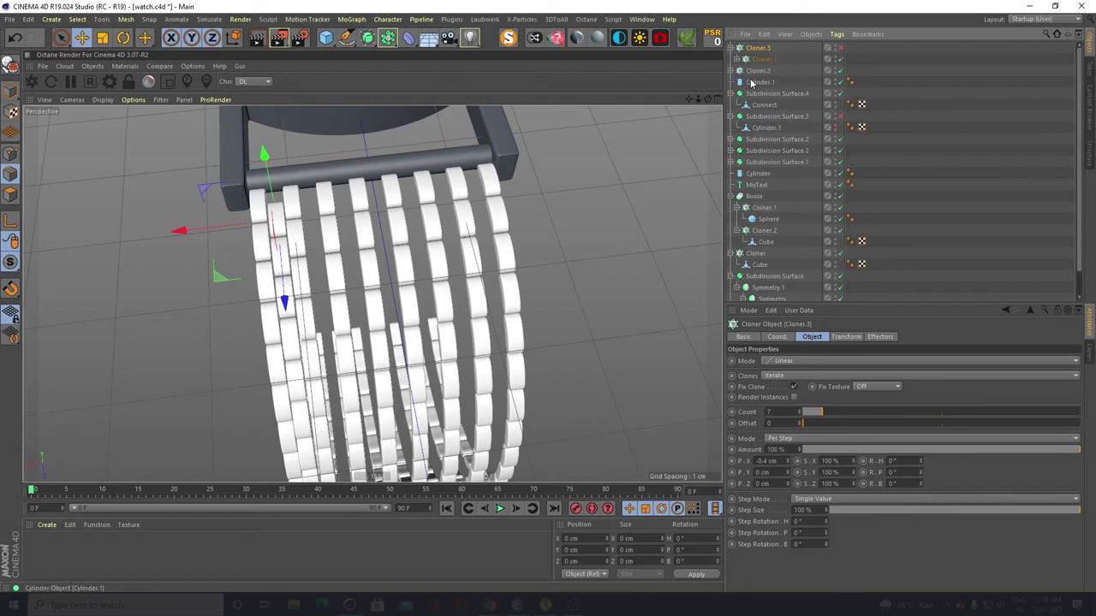
pyautogui.click(735, 71)
pyautogui.click(764, 85)
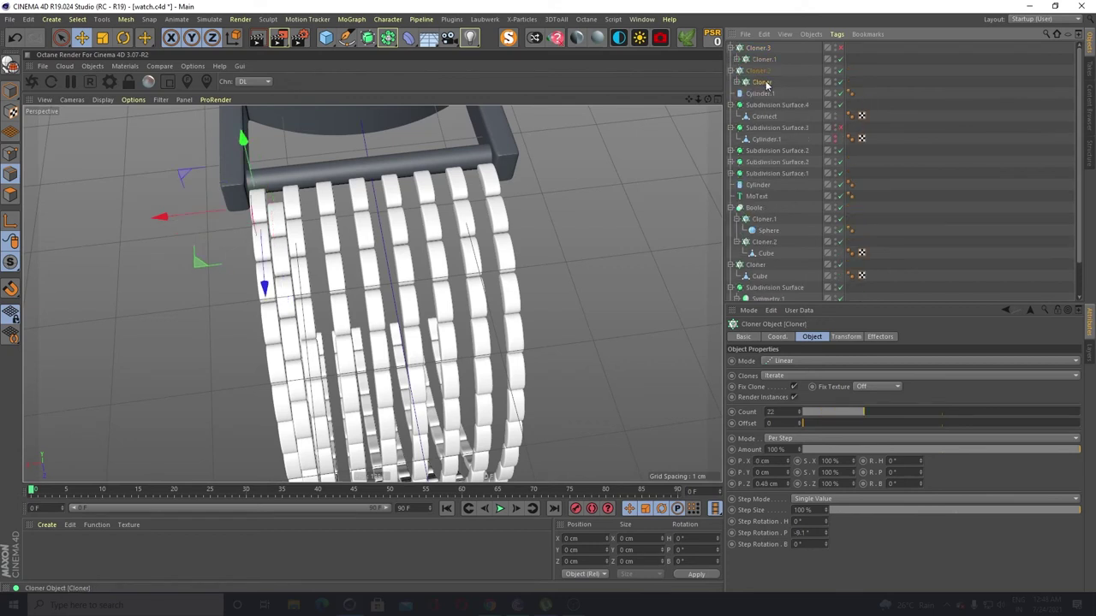
pyautogui.click(768, 62)
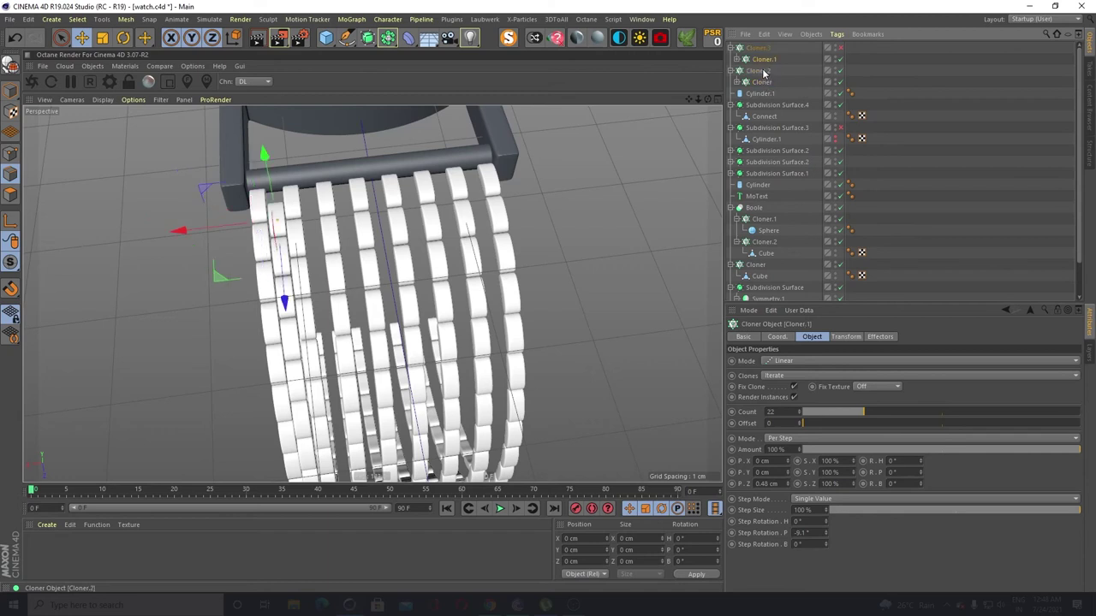
pyautogui.click(762, 82)
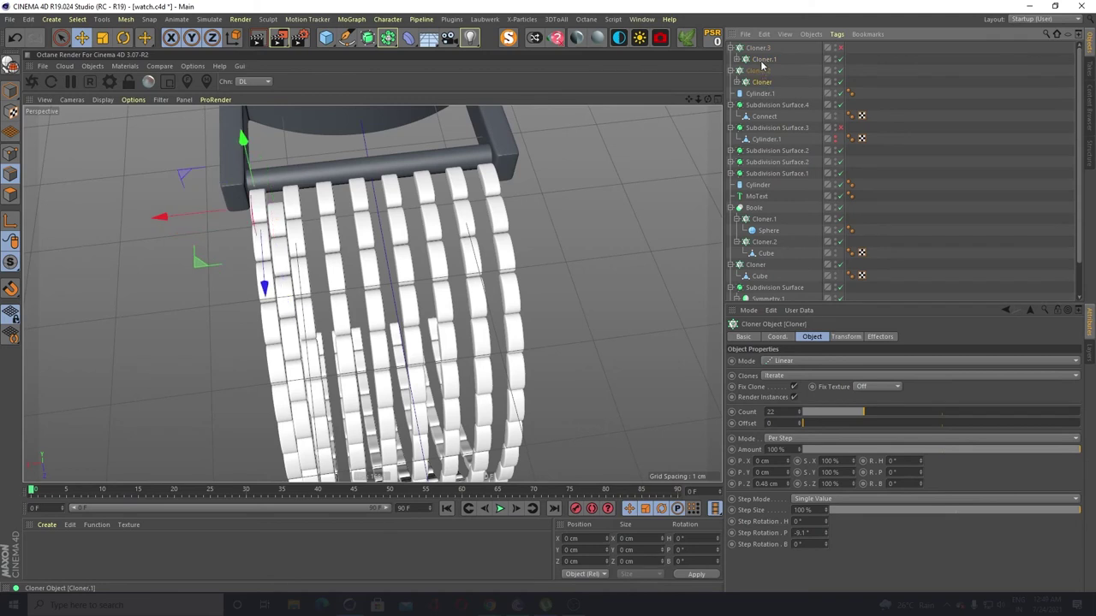
pyautogui.click(761, 61)
pyautogui.click(764, 82)
pyautogui.click(757, 70)
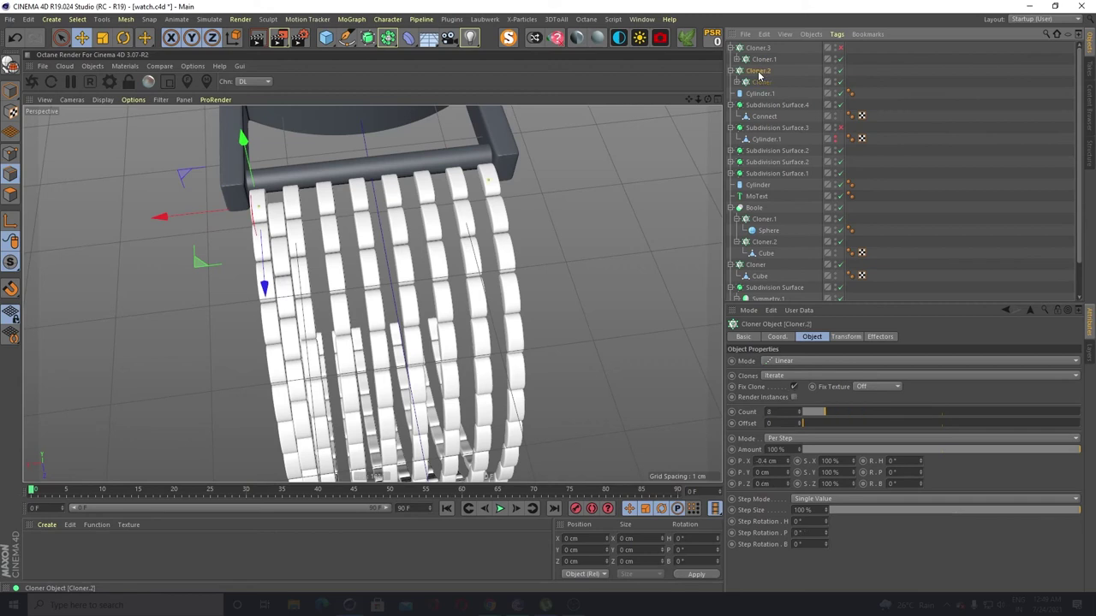
pyautogui.click(759, 50)
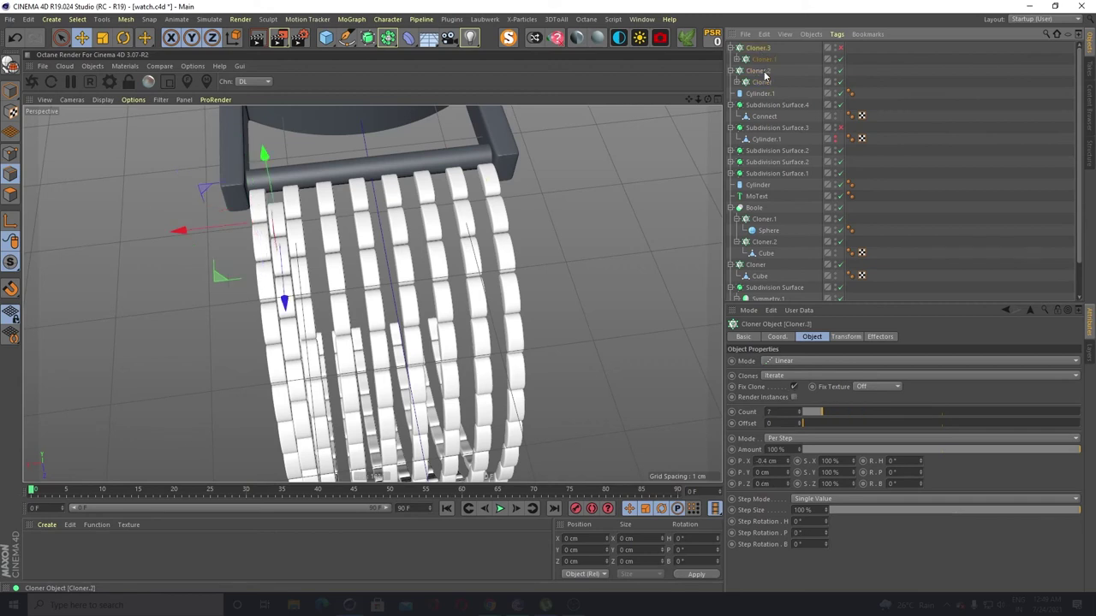
pyautogui.click(764, 81)
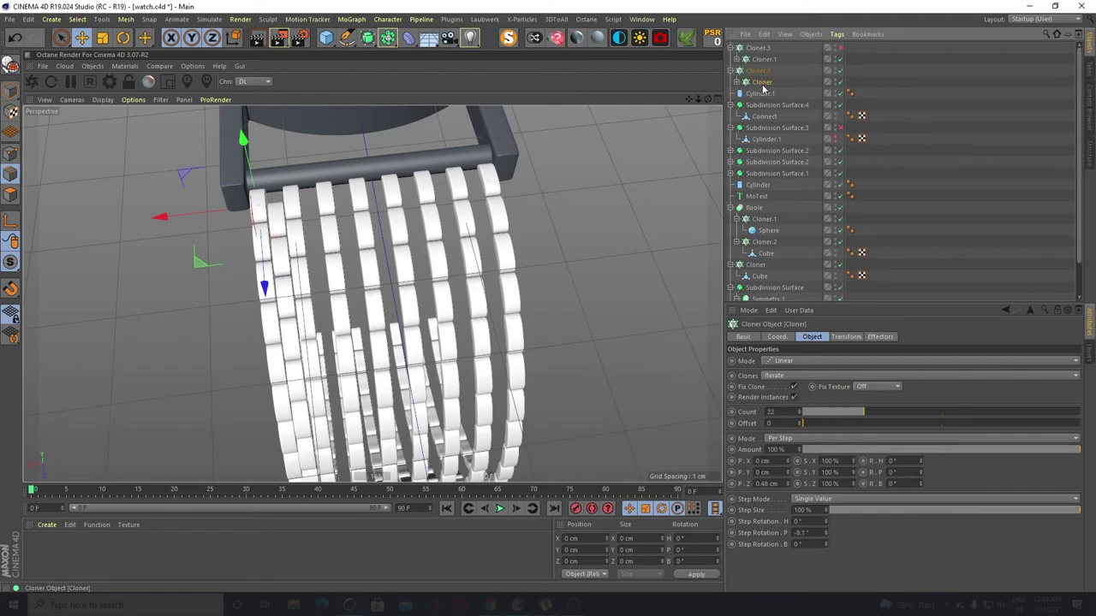
pyautogui.click(763, 60)
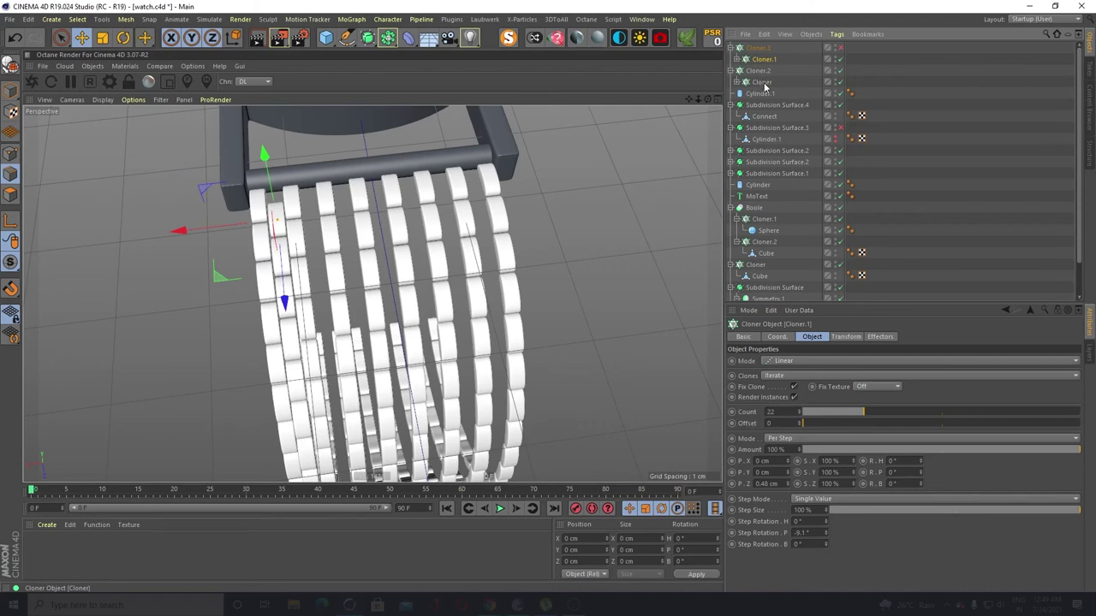
pyautogui.click(764, 83)
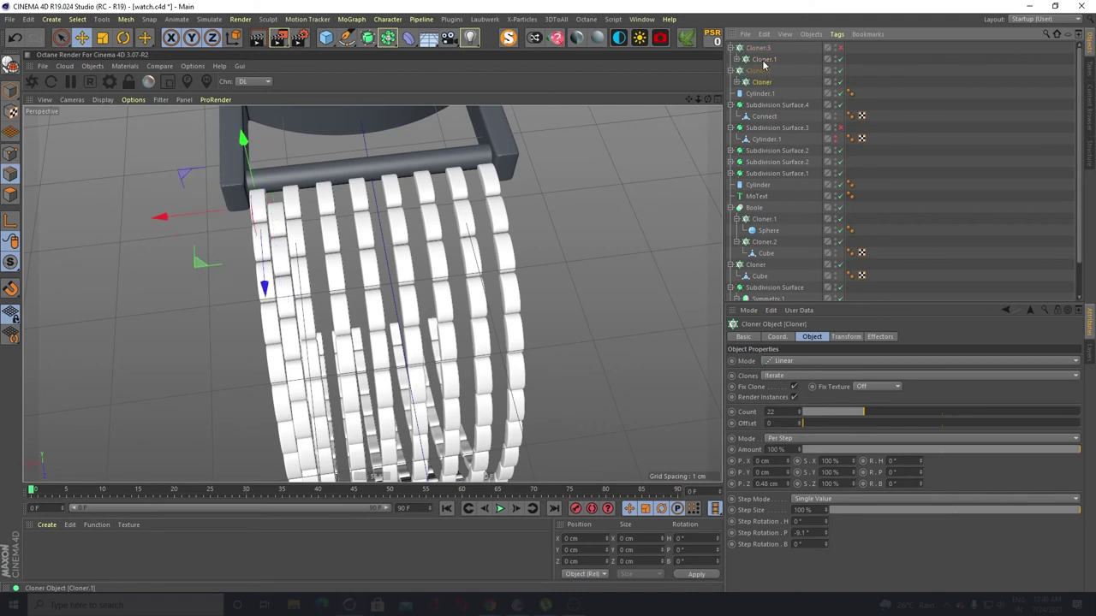
pyautogui.click(764, 62)
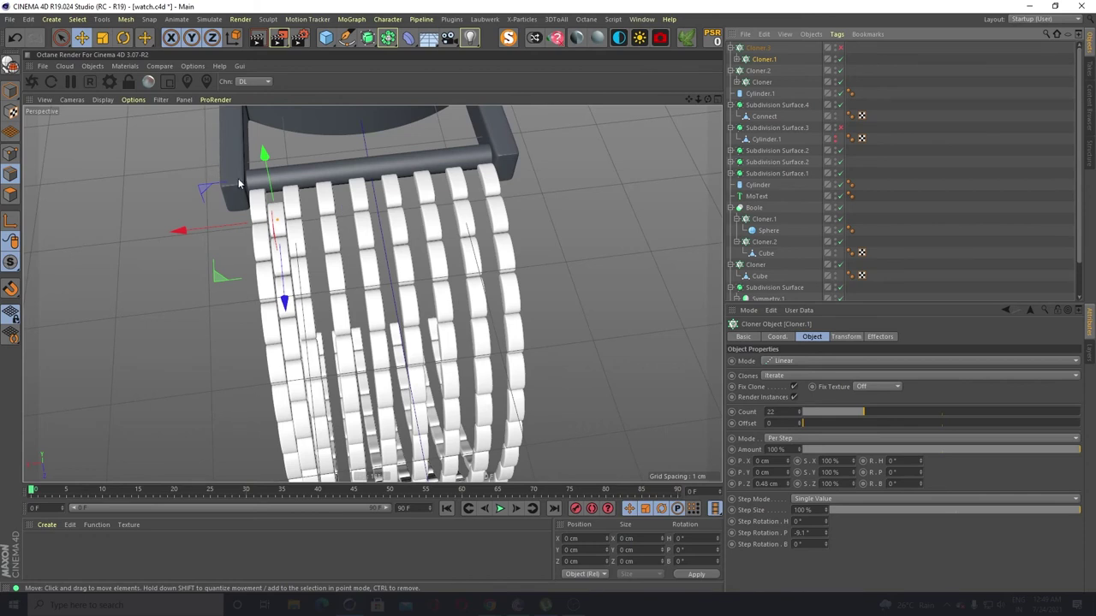
# Delete Cloner.3 with its nested link row and duplicate Cloner.2 with its inner cloner at the top of the hierarchy
pyautogui.click(764, 49)
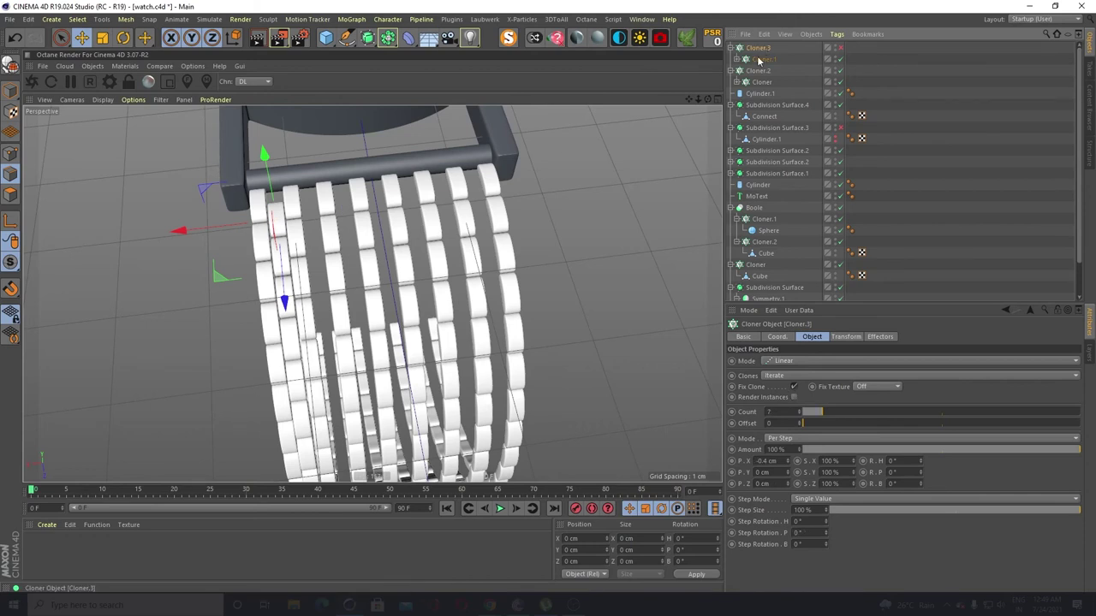
pyautogui.press('Delete')
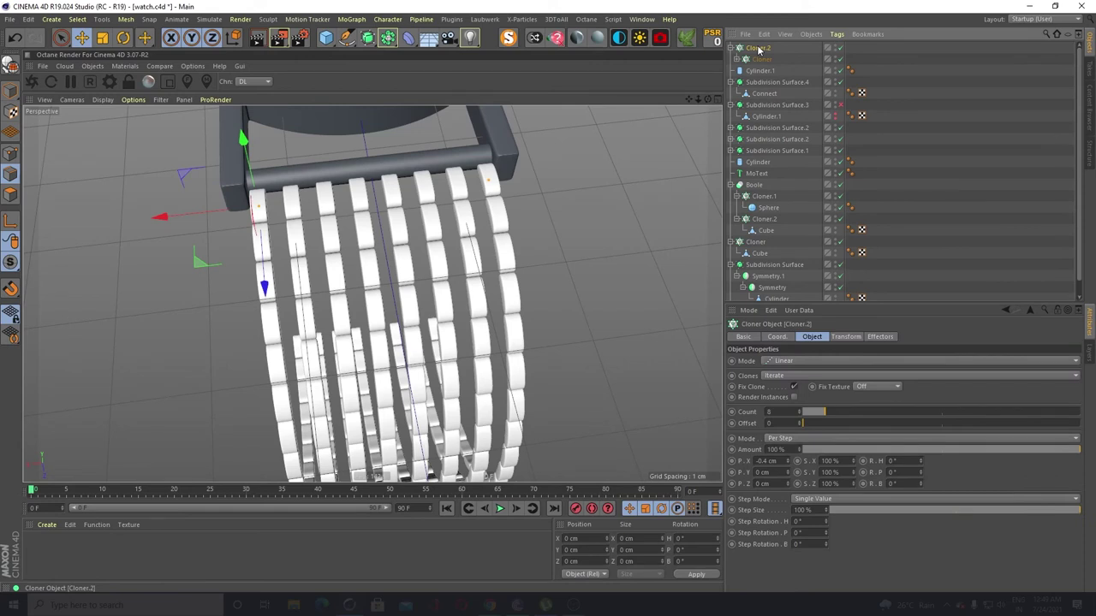
pyautogui.keyDown('ctrl'); pyautogui.moveTo(759, 49); pyautogui.dragTo(758, 44); pyautogui.keyUp('ctrl')
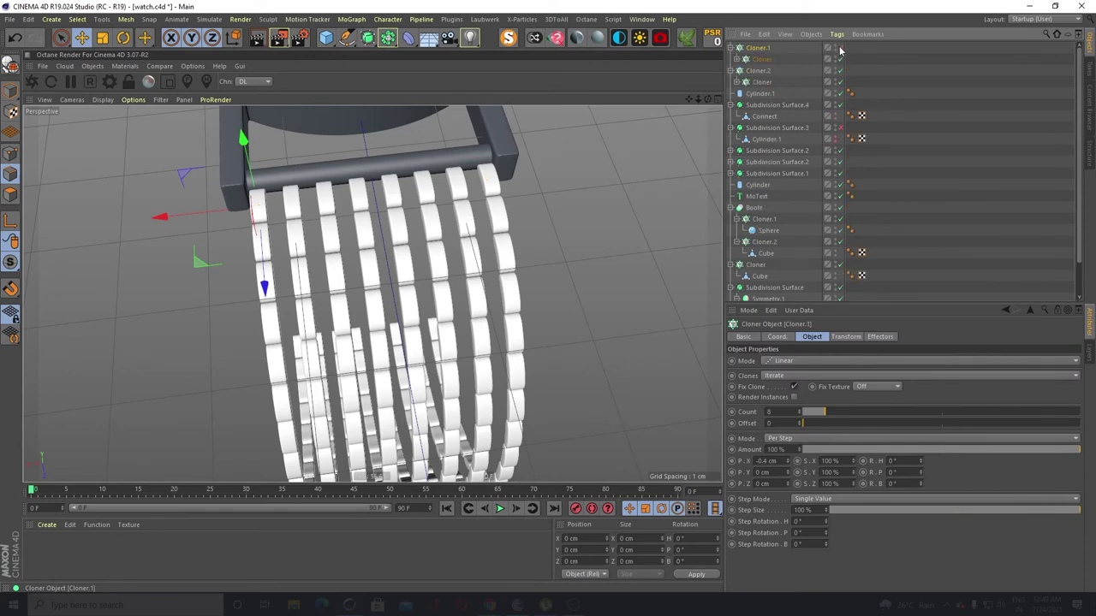
pyautogui.click(767, 70)
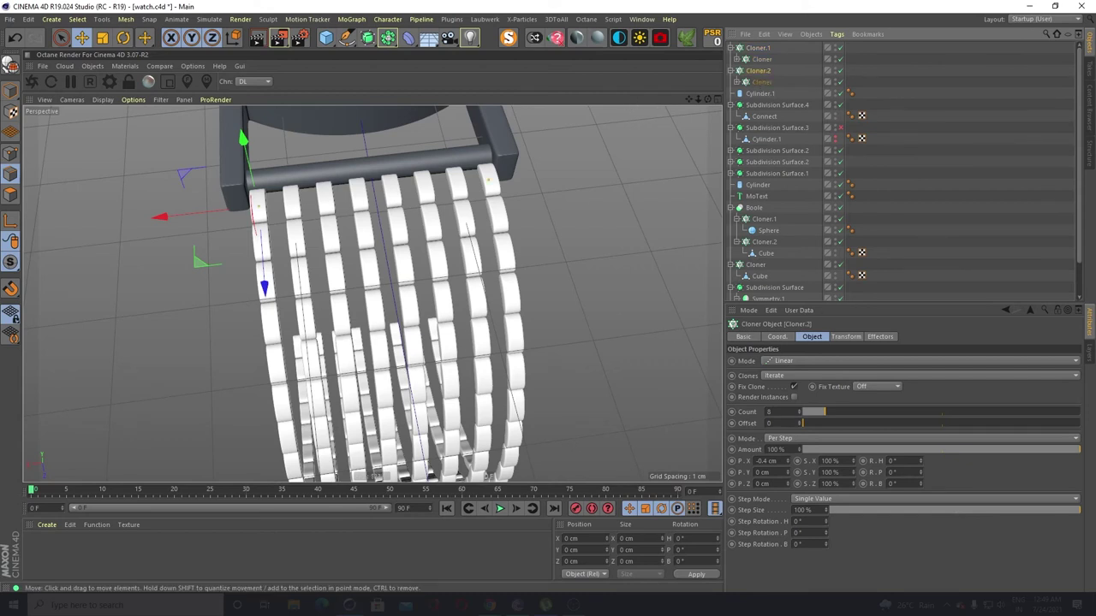
pyautogui.click(762, 84)
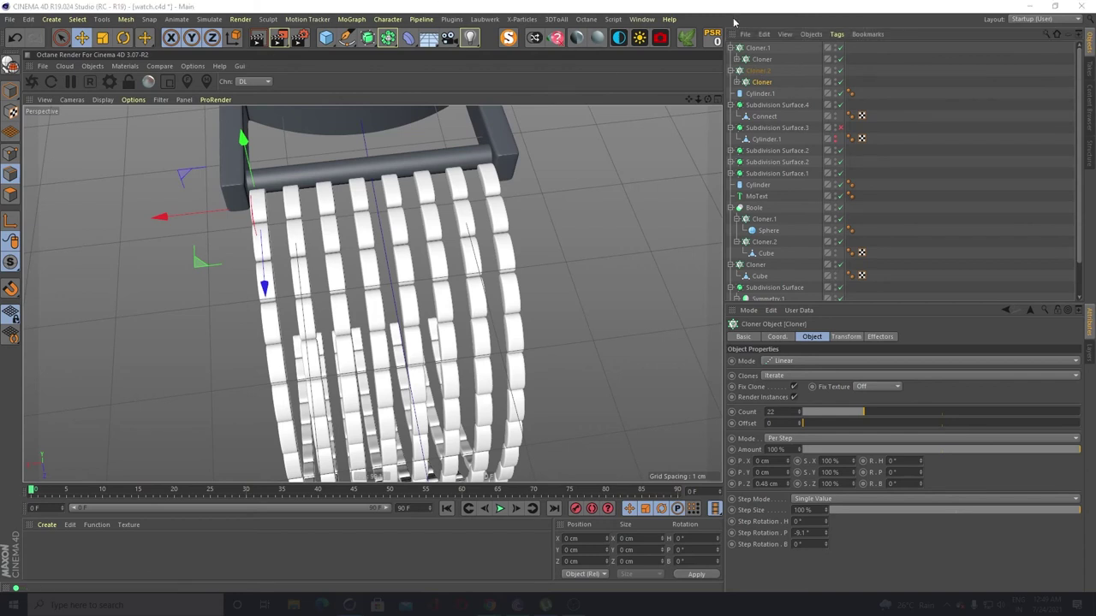
# Toggle Cloner.1's inner cloner, Cloner.2 and Cloner.2's inner cloner to compare their rows, leaving only Cloner.1's inner cloner off
pyautogui.click(840, 59)
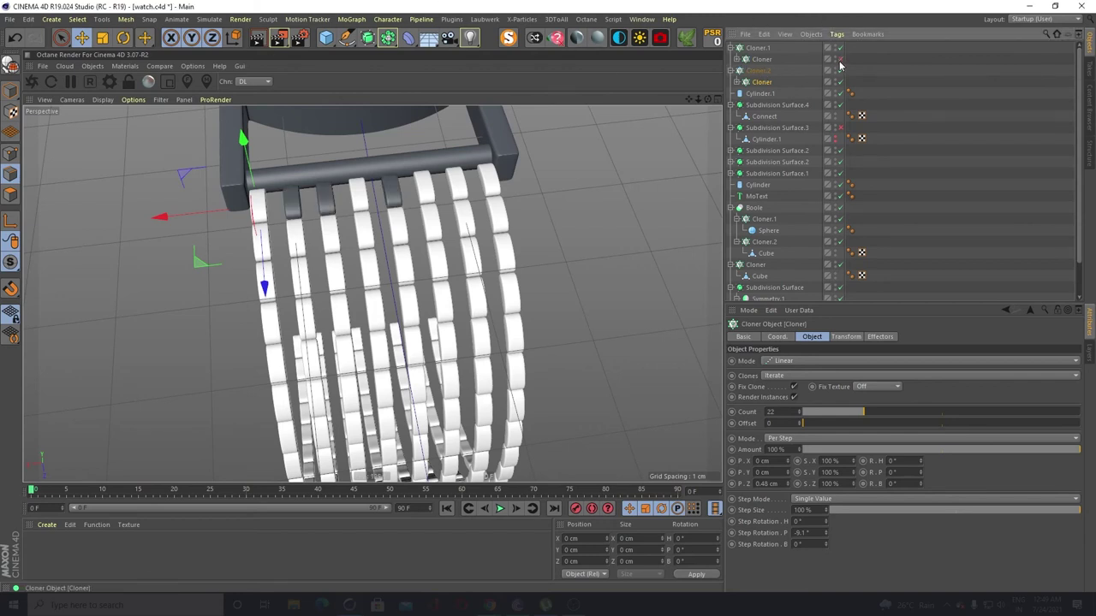
pyautogui.click(840, 59)
pyautogui.click(839, 58)
pyautogui.click(758, 71)
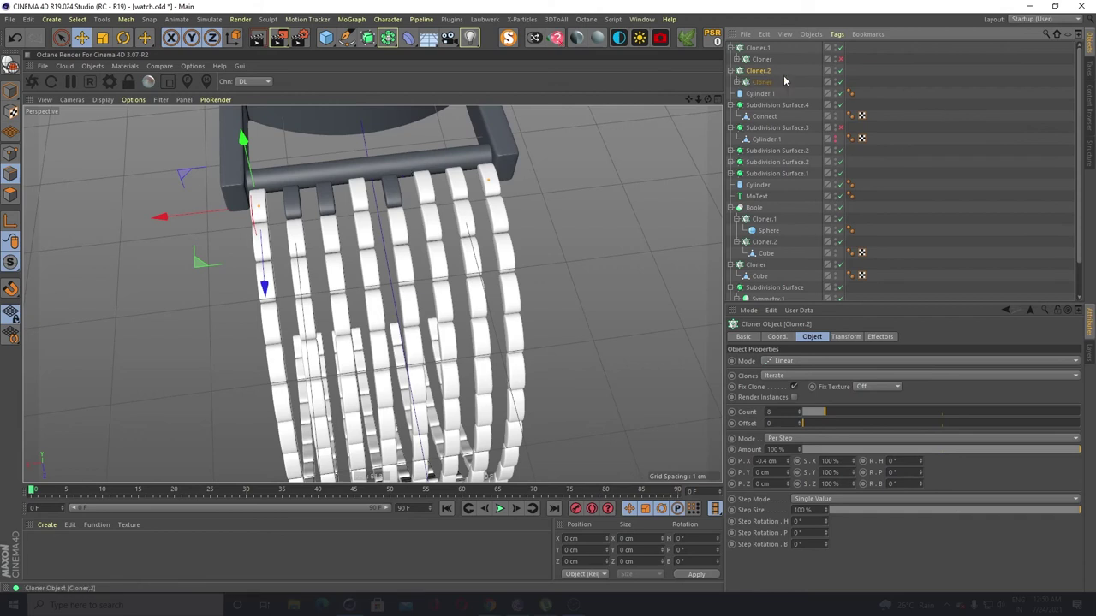
pyautogui.click(840, 78)
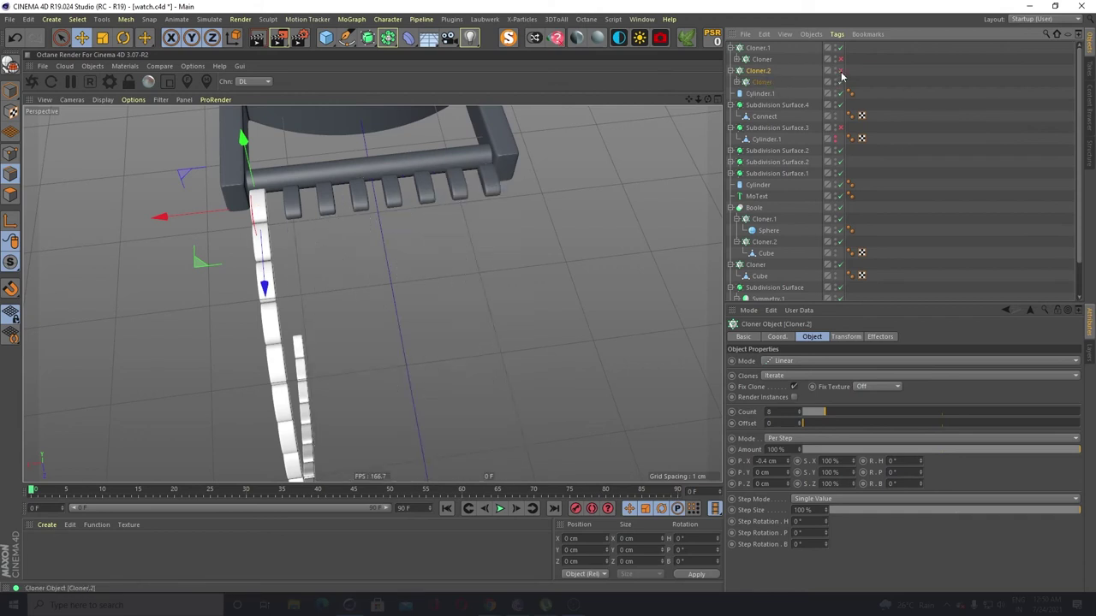
pyautogui.click(840, 78)
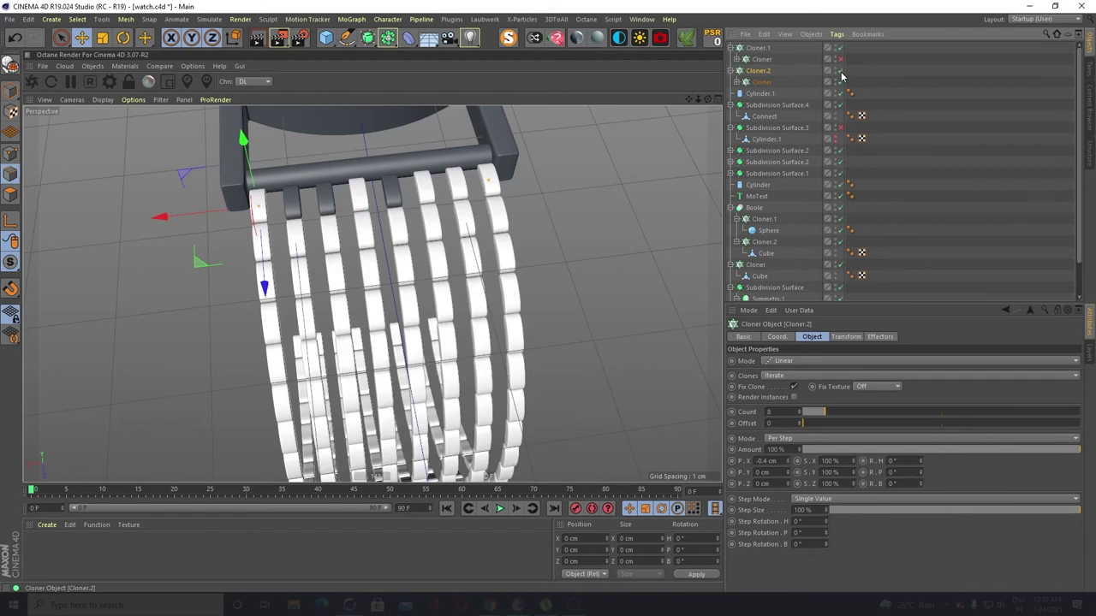
pyautogui.click(841, 85)
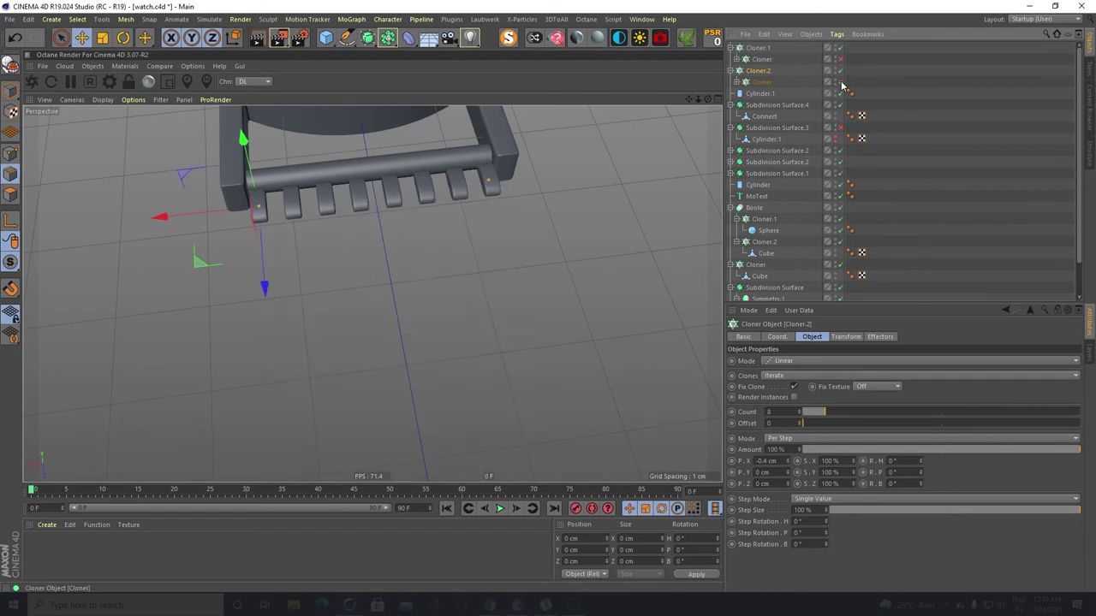
pyautogui.click(842, 85)
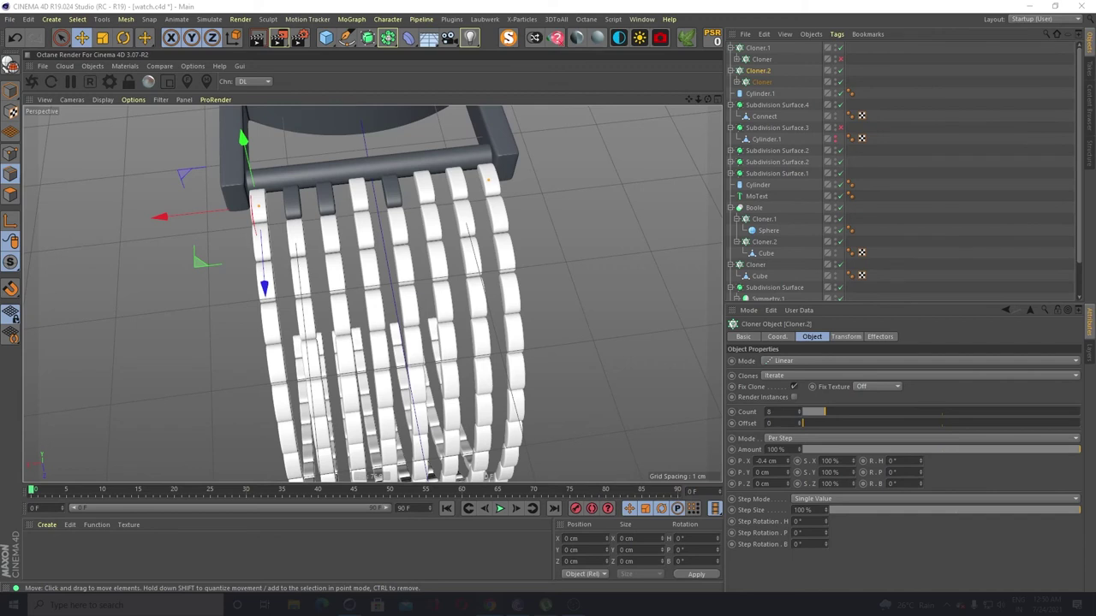
# Move the disabled link-row Cloner out of Cloner.1 to the top level of the object hierarchy
pyautogui.click(760, 60)
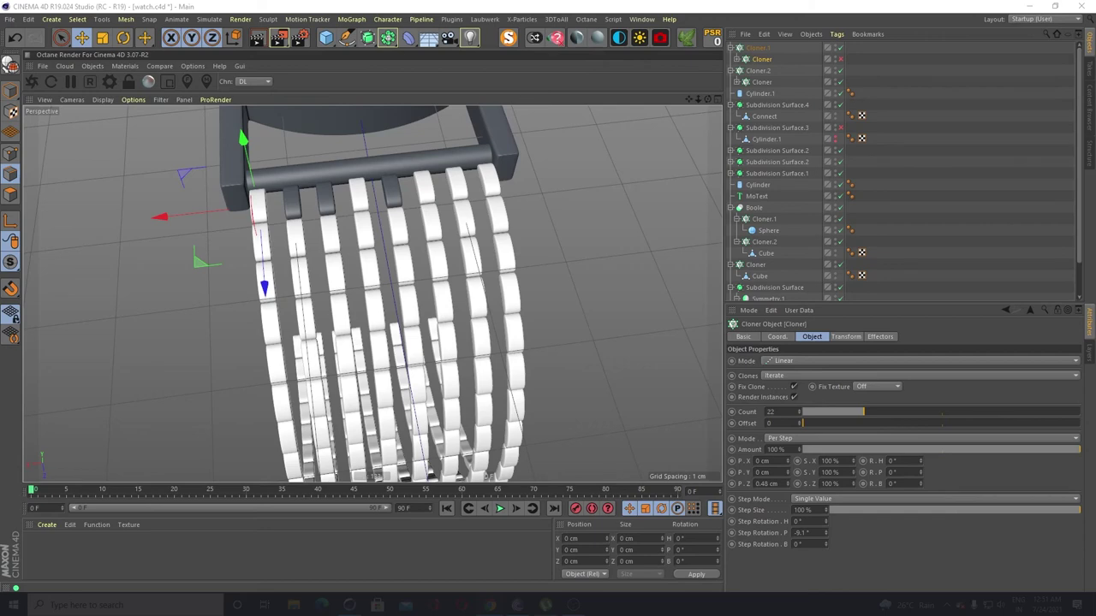
pyautogui.scroll(-4, 425, 240)
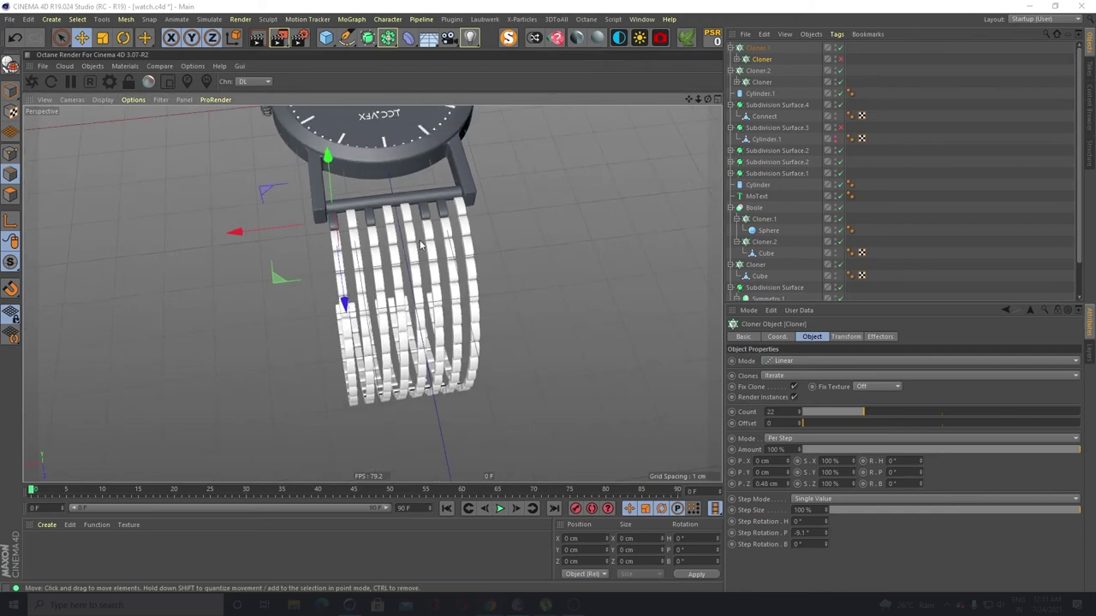
pyautogui.scroll(2, 424, 239)
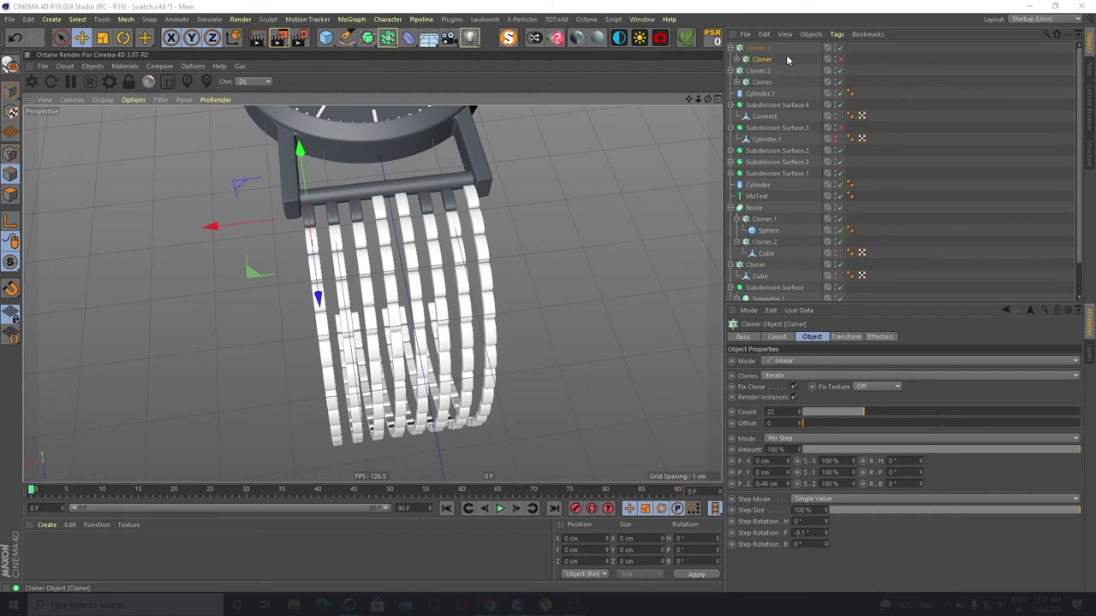
pyautogui.moveTo(773, 64); pyautogui.dragTo(764, 48)
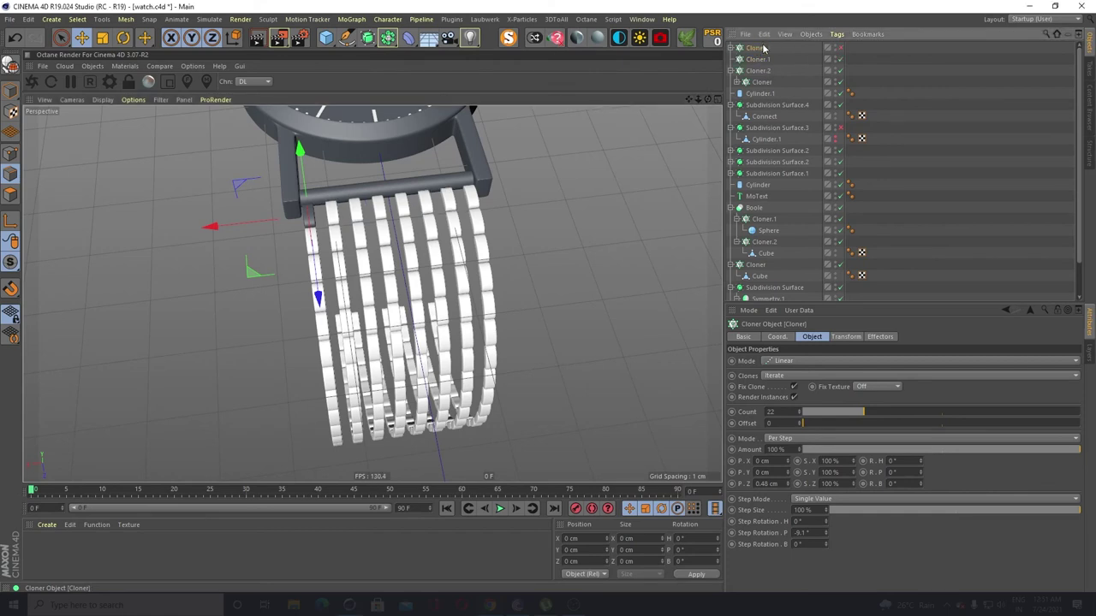
pyautogui.click(764, 48)
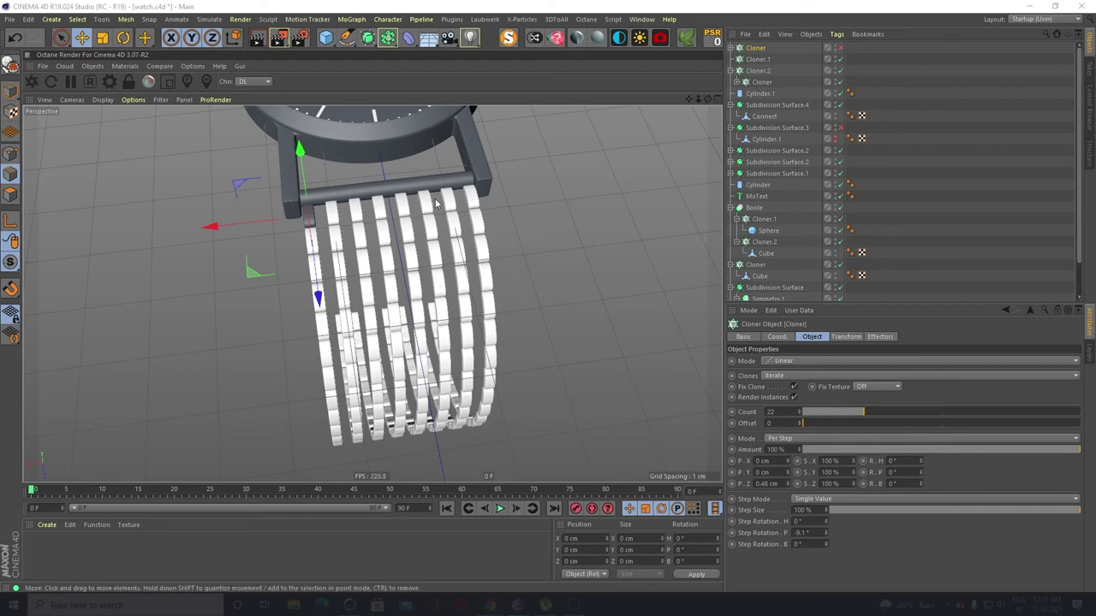
# Delete the empty Cloner.1 and duplicate Cloner.2 with its inner cloner directly below the separate link-row Cloner
pyautogui.click(761, 60)
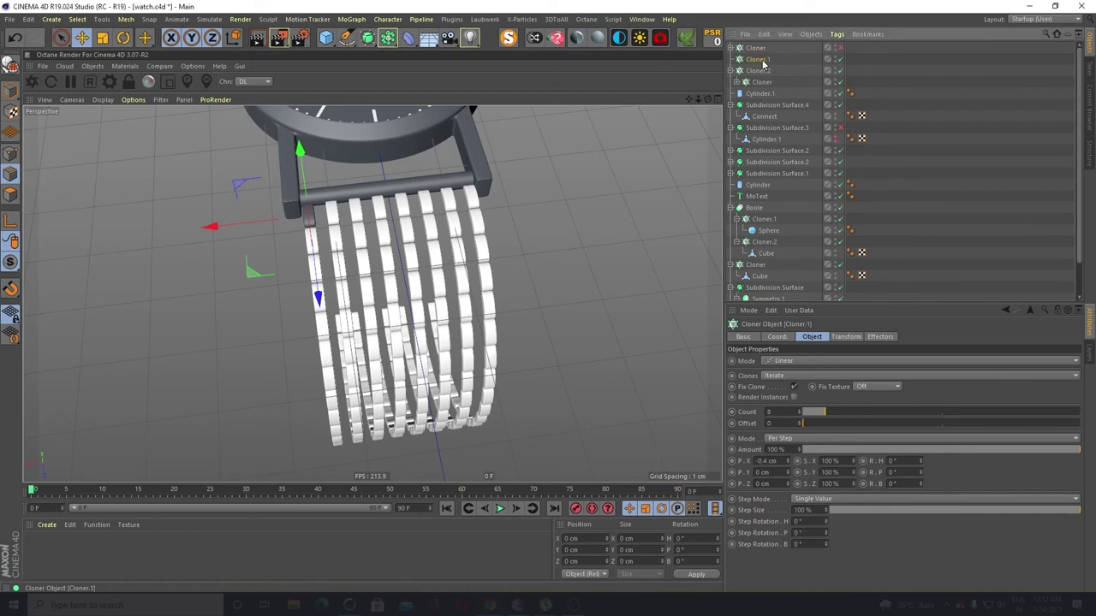
pyautogui.press('Delete')
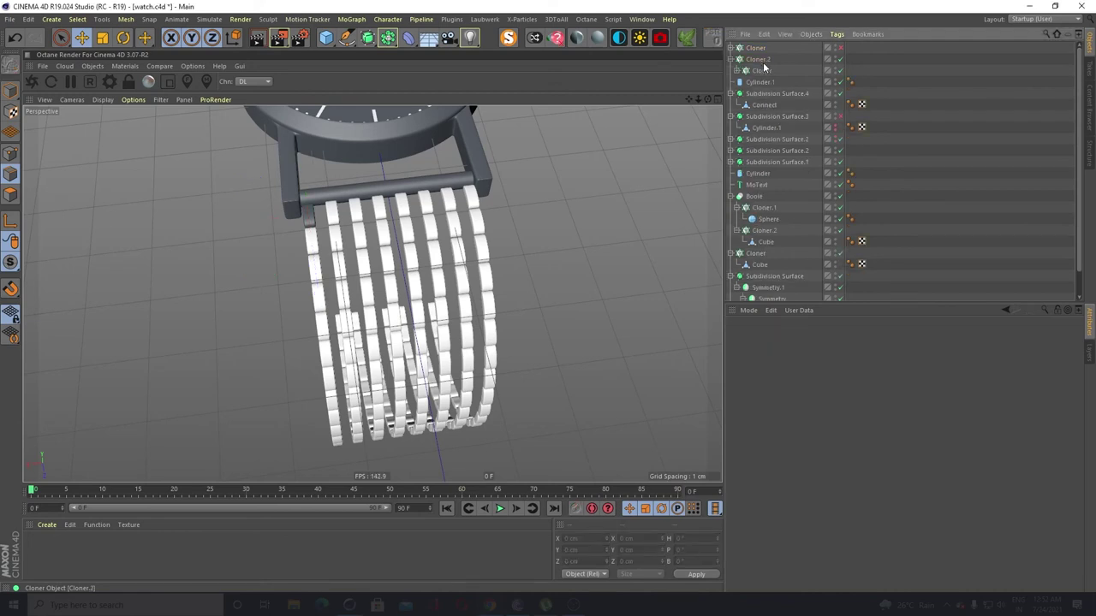
pyautogui.click(731, 60)
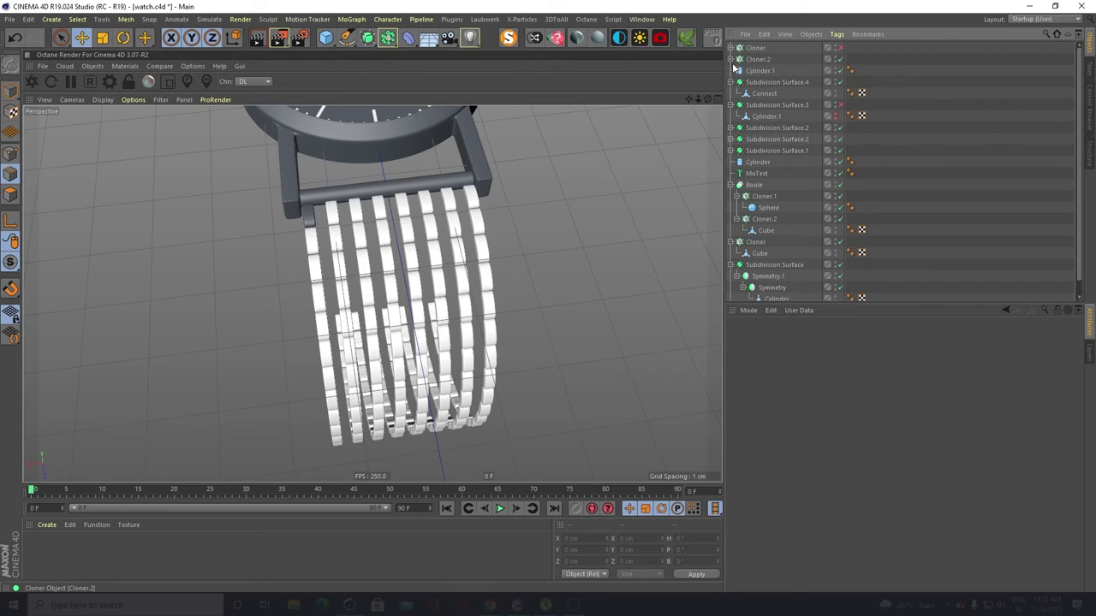
pyautogui.click(732, 60)
pyautogui.click(757, 60)
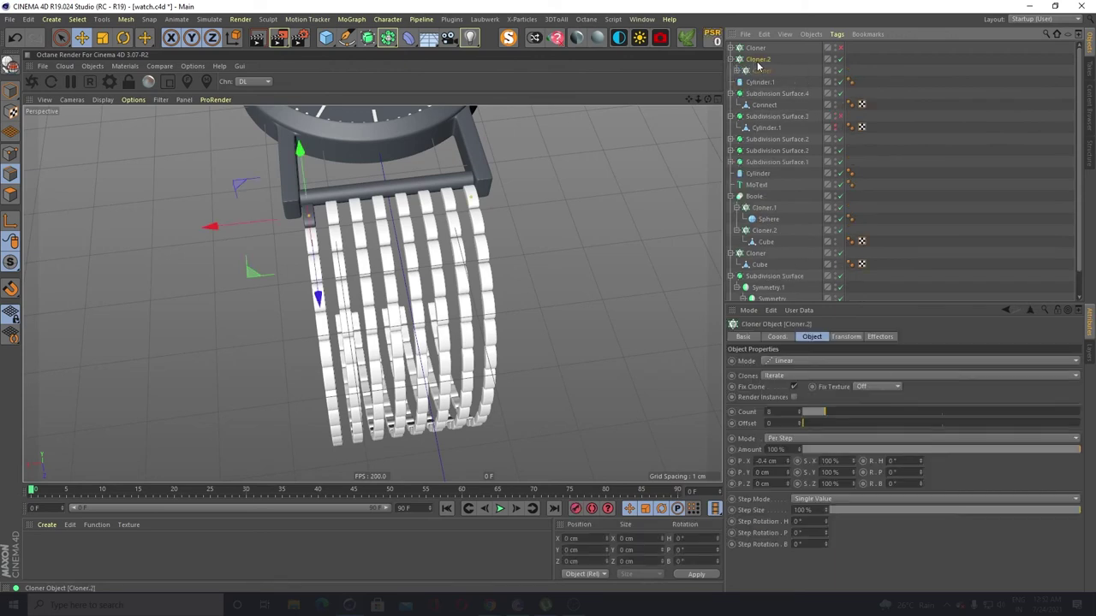
pyautogui.moveTo(758, 66); pyautogui.dragTo(764, 58)
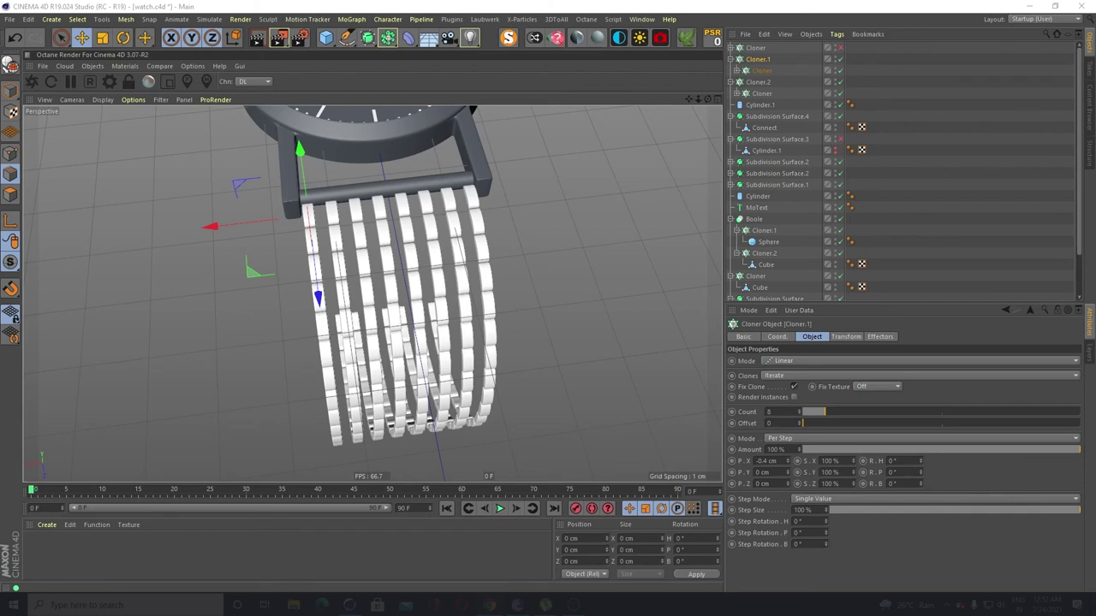
# Replace the inner cloner of the new Cloner.1 with the separate link-row Cloner and leave it enabled
pyautogui.click(763, 71)
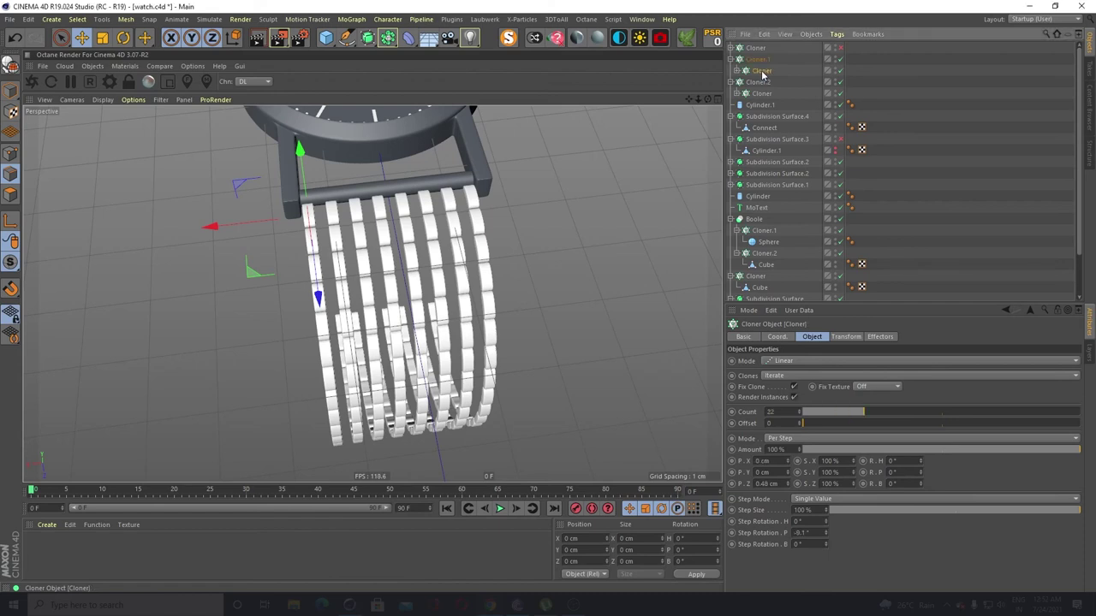
pyautogui.press('Delete')
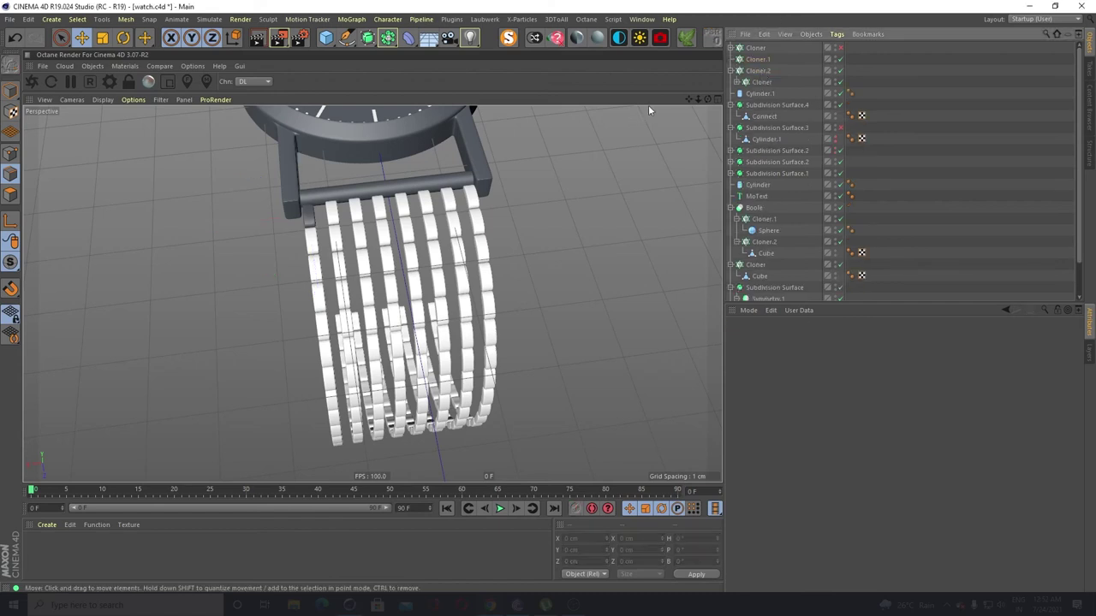
pyautogui.moveTo(755, 49); pyautogui.dragTo(759, 64)
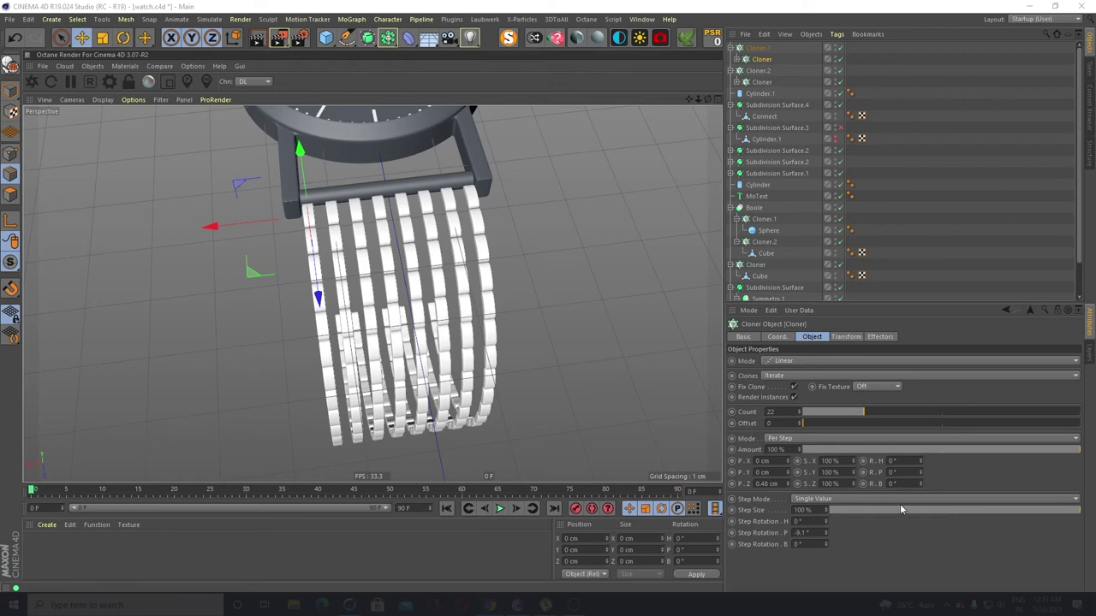
# Set the pitch step rotation of Cloner.1's inner link-row cloner to -9.9°
pyautogui.click(804, 532)
pyautogui.click(808, 532)
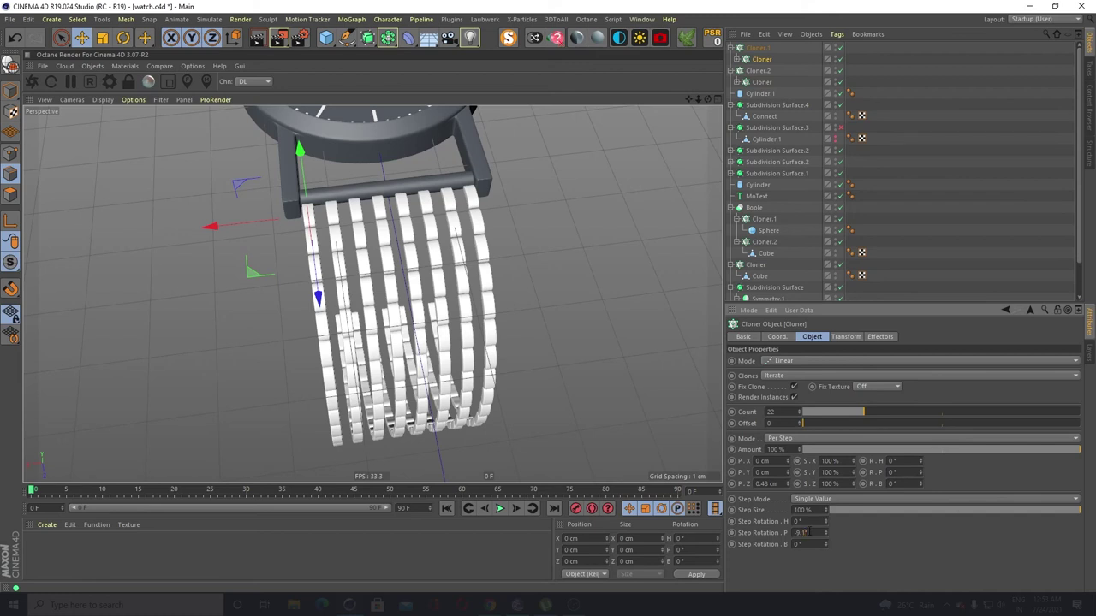
pyautogui.press('BackSpace')
pyautogui.write('9')
pyautogui.press('Return')
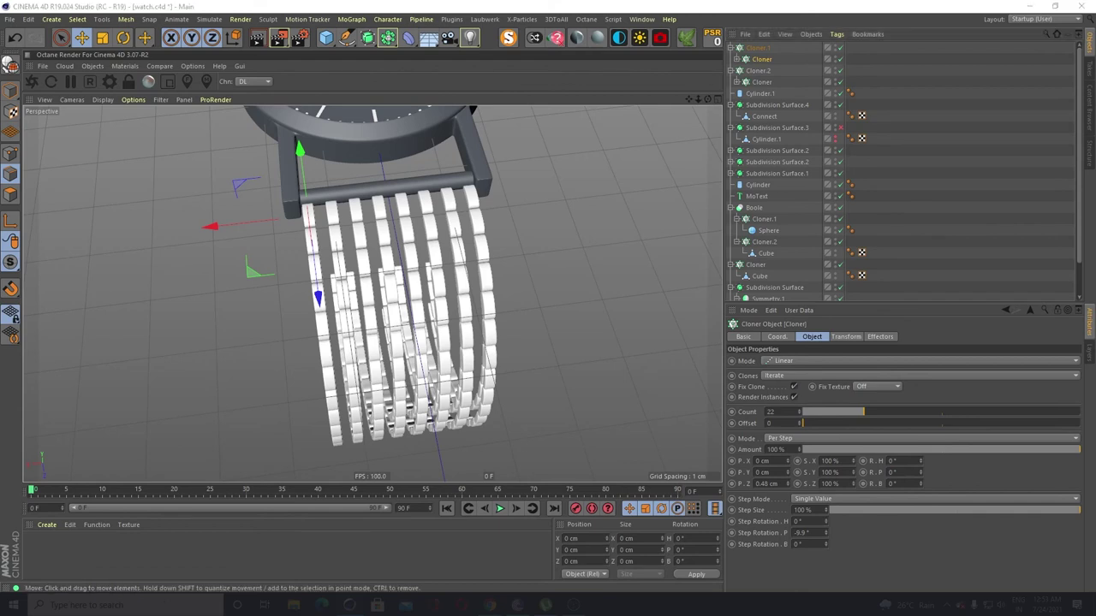
# Shift the whole Cloner.1 along X into the gaps between the rows and offset it along Z to stagger the links
pyautogui.moveTo(213, 228); pyautogui.dragTo(216, 228)
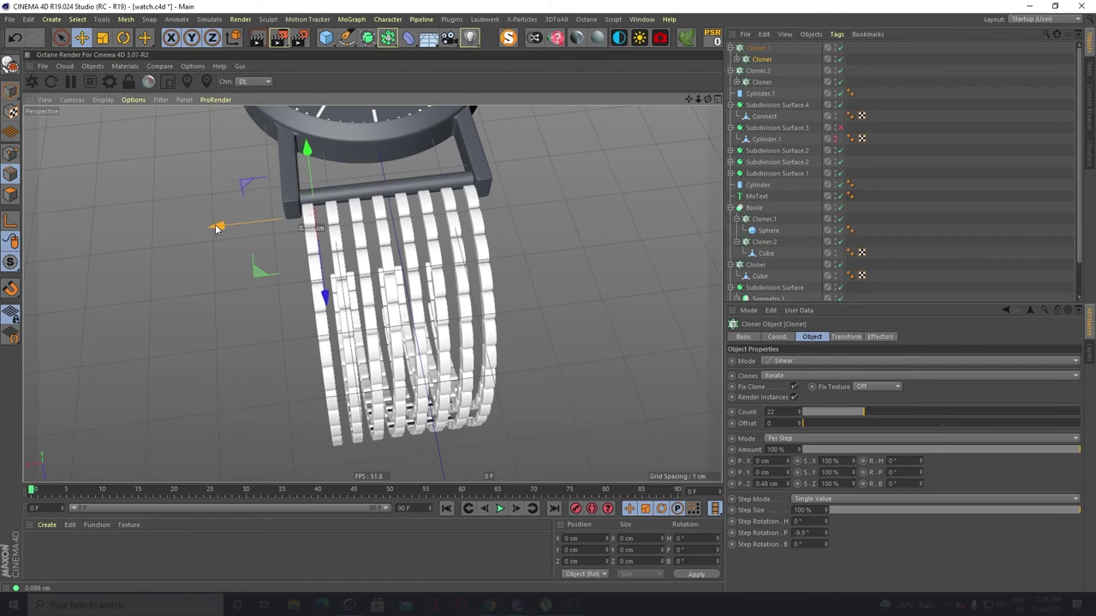
pyautogui.hotkey('ctrl', 'z')
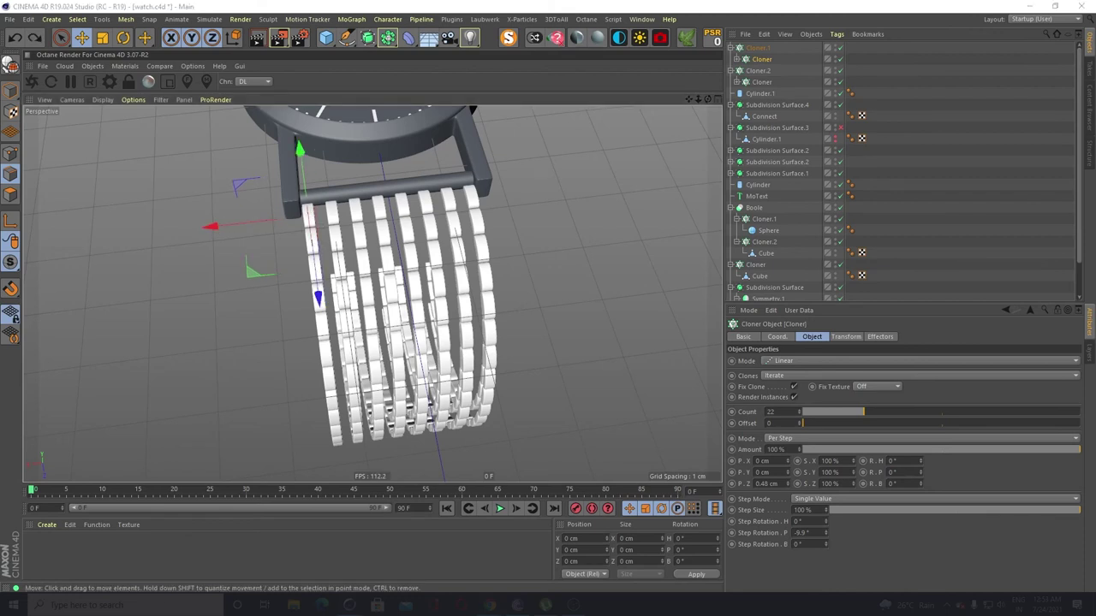
pyautogui.click(757, 48)
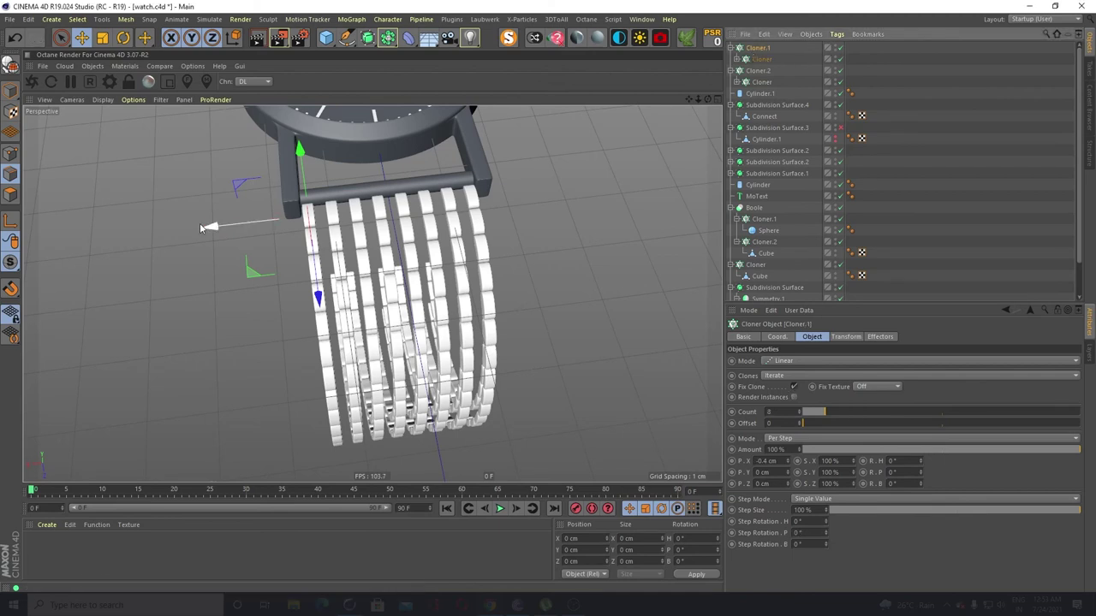
pyautogui.moveTo(208, 229); pyautogui.dragTo(220, 229)
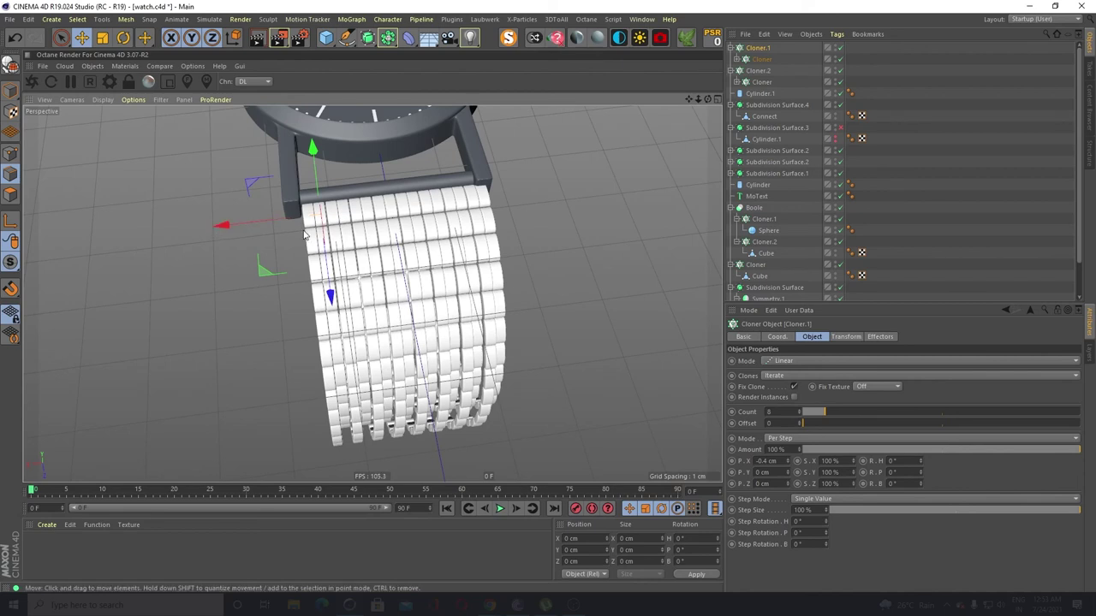
pyautogui.moveTo(333, 296); pyautogui.dragTo(335, 312)
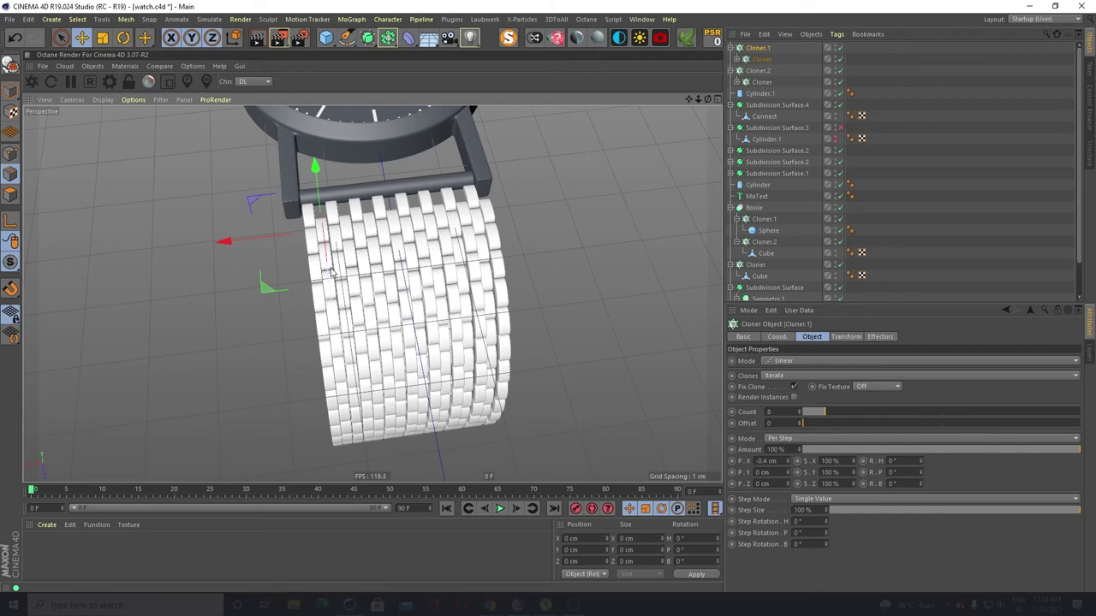
# Fine-tune Cloner.1 slightly along Z and X so its links sit evenly between the neighbouring rows near the bar
pyautogui.scroll(8, 332, 274)
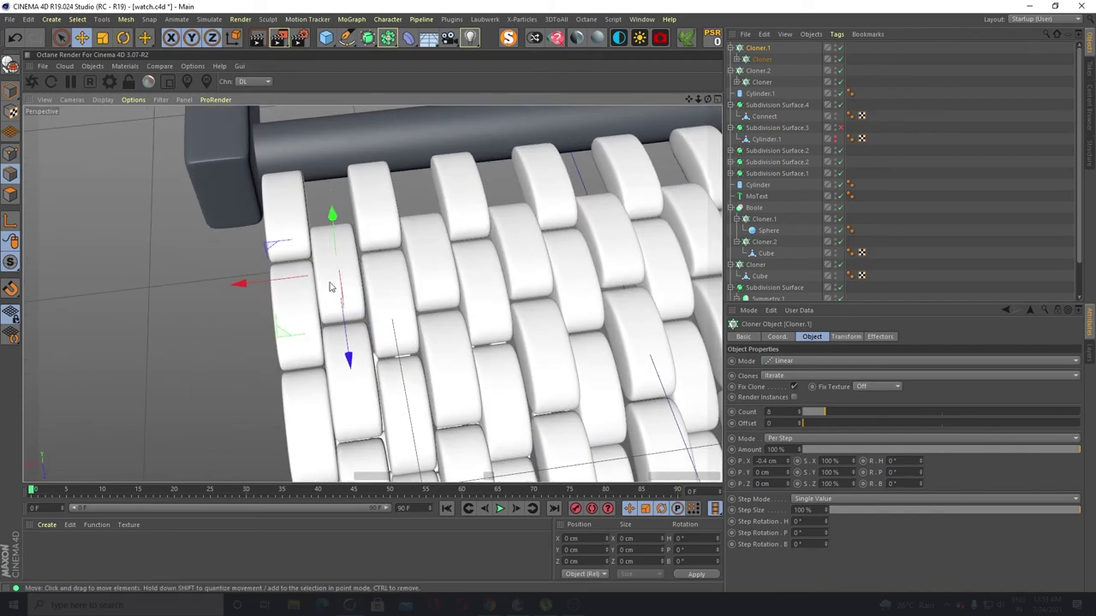
pyautogui.moveTo(349, 357); pyautogui.dragTo(345, 351)
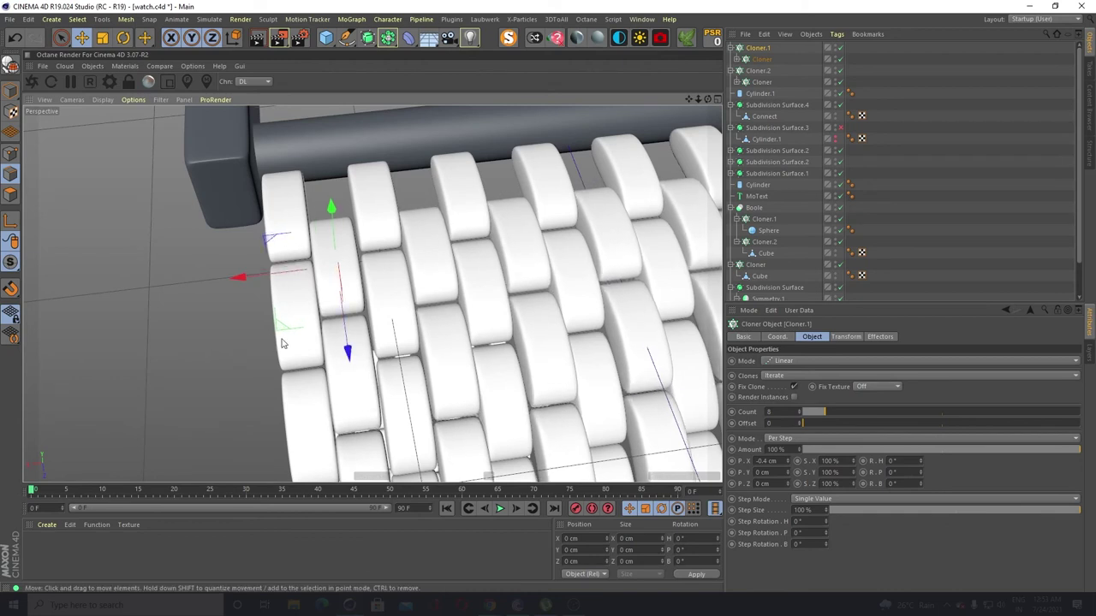
pyautogui.moveTo(239, 277); pyautogui.dragTo(241, 280)
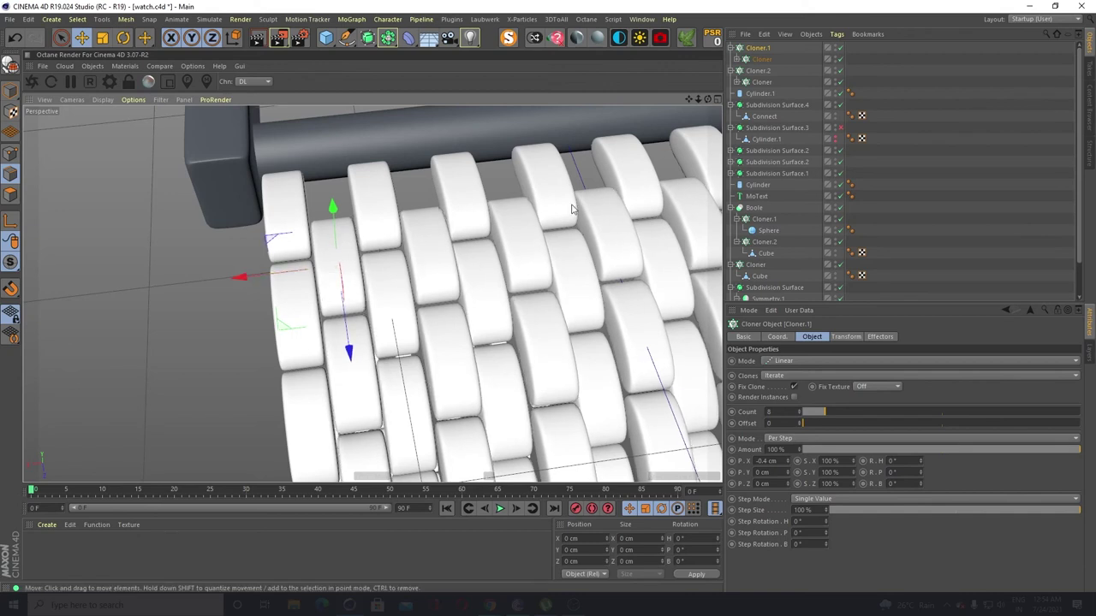
# Set Cloner.1's count to 7 so it has one row fewer than Cloner.2
pyautogui.click(762, 60)
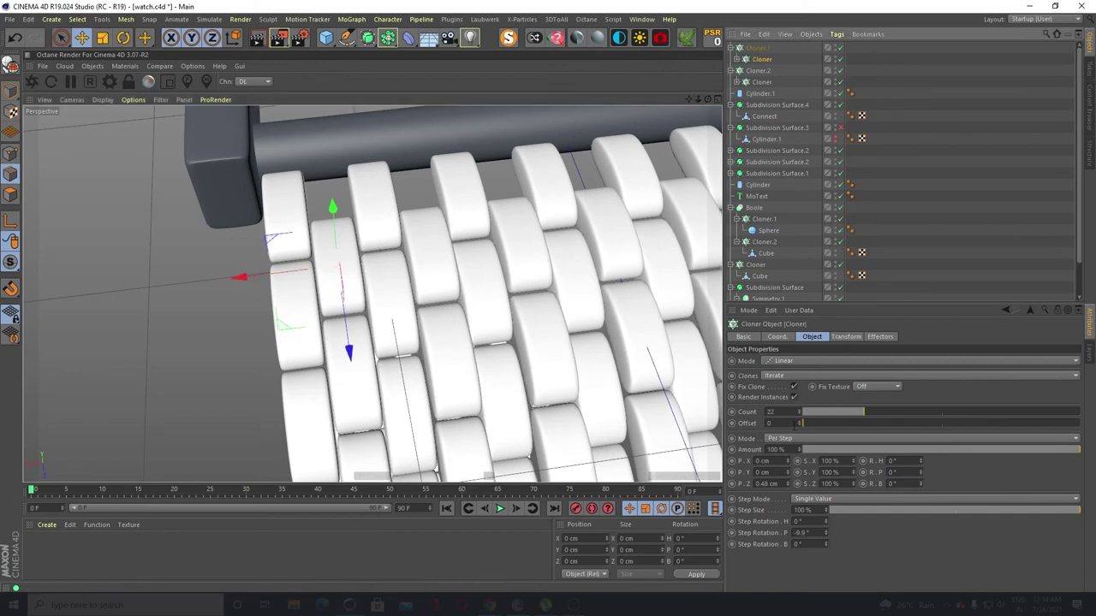
pyautogui.click(757, 48)
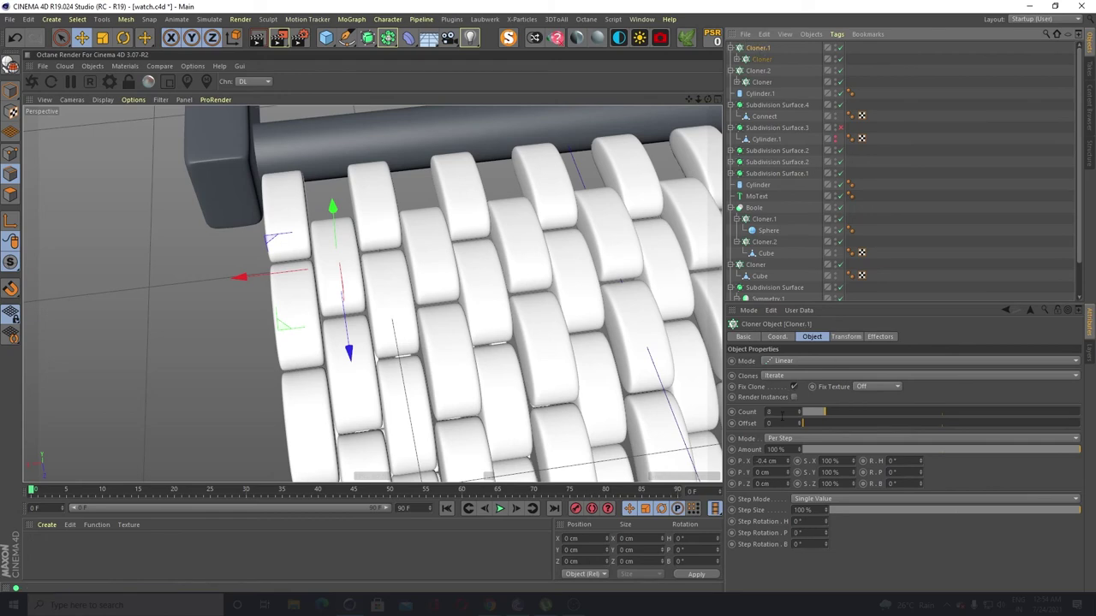
pyautogui.click(801, 415)
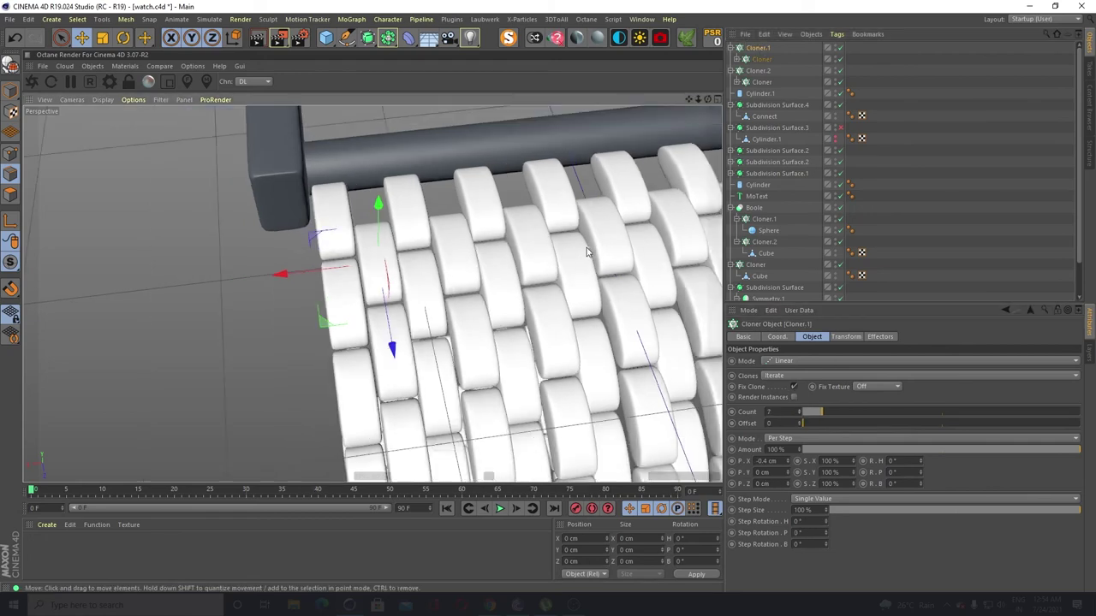
# Examine from the side how the two sets of link rows align along the curl and at the strap's free end
pyautogui.scroll(-5, 586, 251)
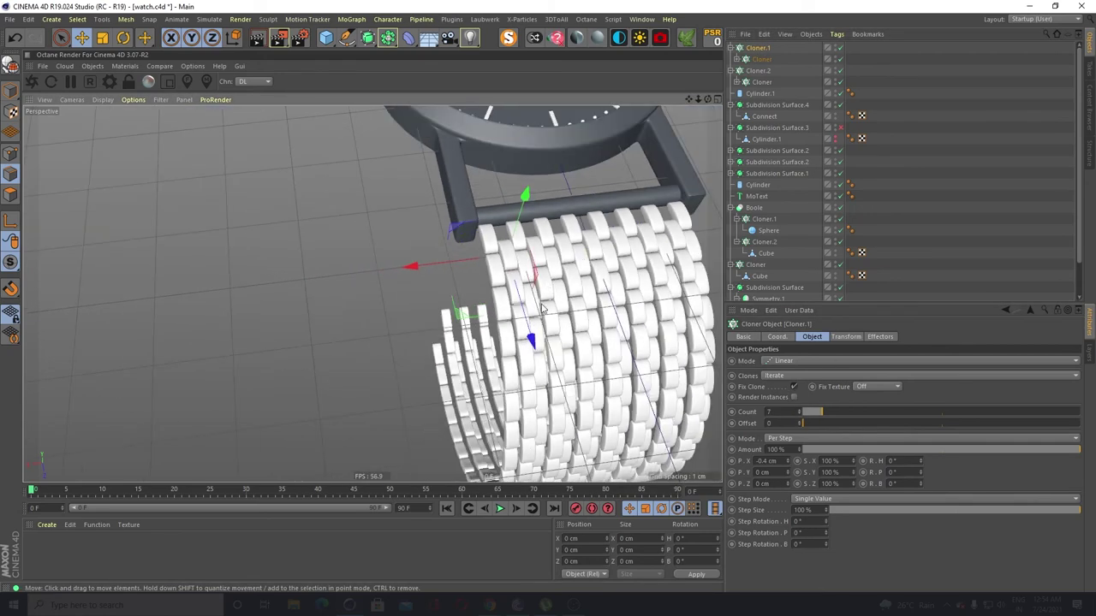
pyautogui.keyDown('alt'); pyautogui.moveTo(386, 295); pyautogui.dragTo(518, 291); pyautogui.keyUp('alt')
pyautogui.keyDown('alt'); pyautogui.moveTo(528, 321); pyautogui.dragTo(473, 196, button='middle'); pyautogui.keyUp('alt')
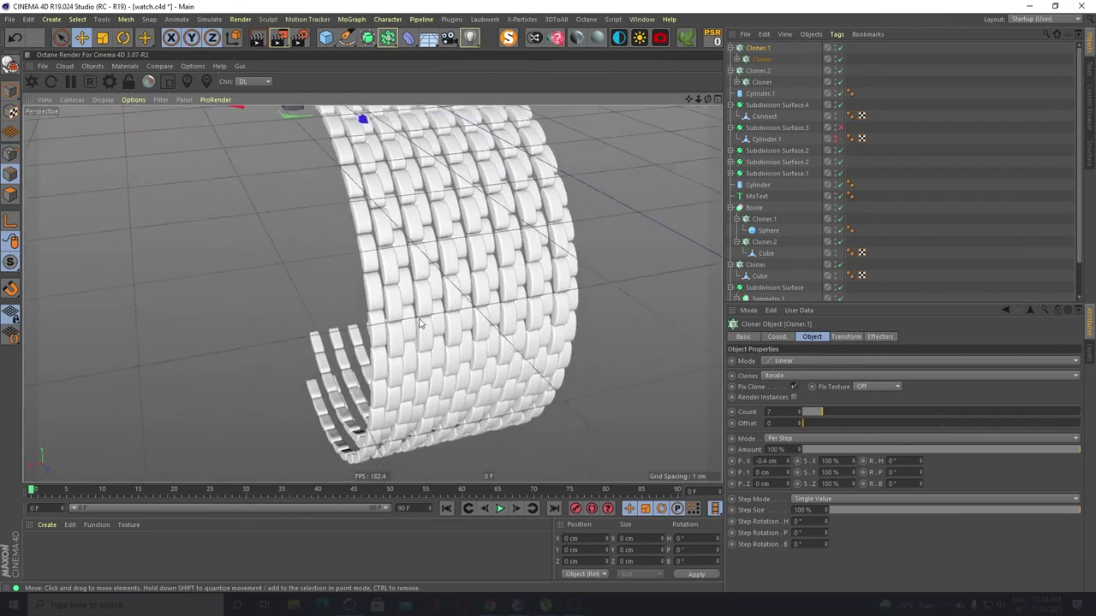
pyautogui.scroll(4, 418, 316)
pyautogui.keyDown('alt'); pyautogui.moveTo(394, 357); pyautogui.dragTo(304, 297); pyautogui.keyUp('alt')
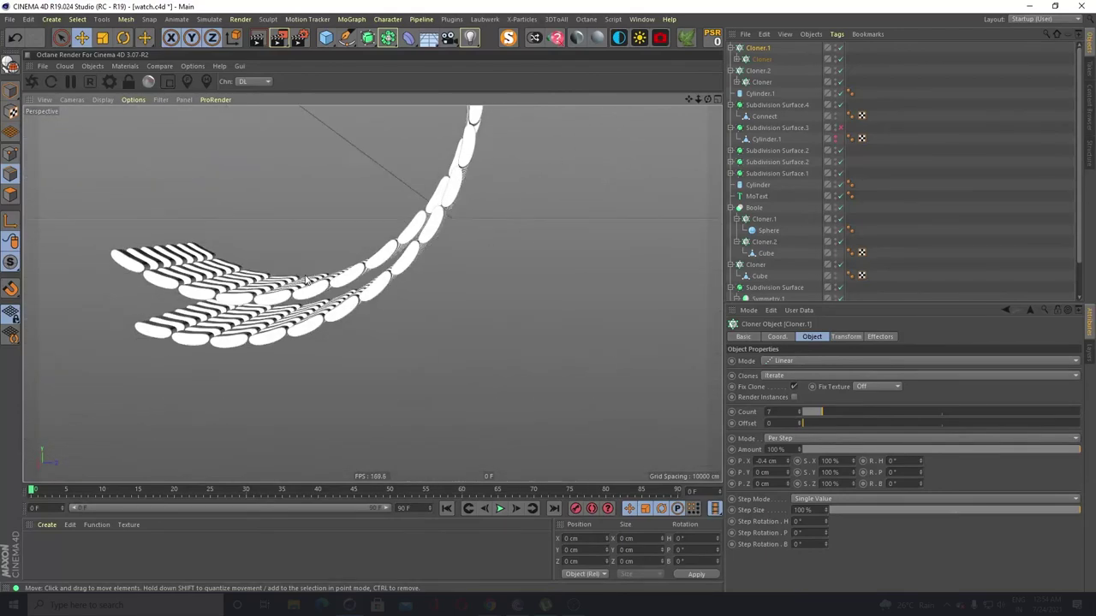
# Set Step Rotation P of the cloner nested in Cloner.2 to -9.9° so both sets of rows curl equally
pyautogui.keyDown('alt'); pyautogui.moveTo(304, 296); pyautogui.dragTo(308, 390, button='middle'); pyautogui.keyUp('alt')
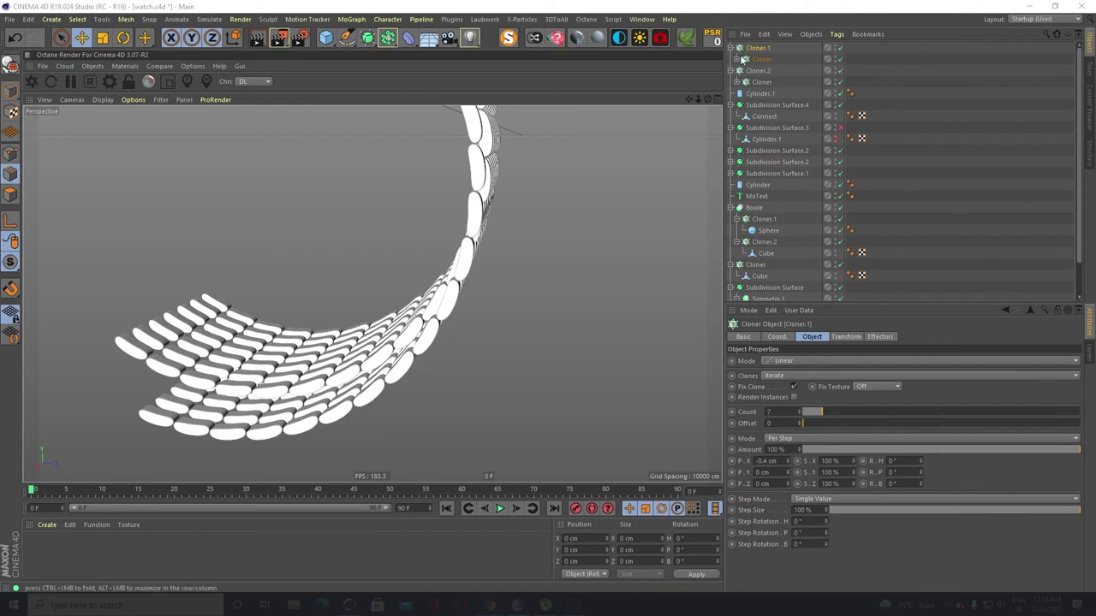
pyautogui.click(762, 59)
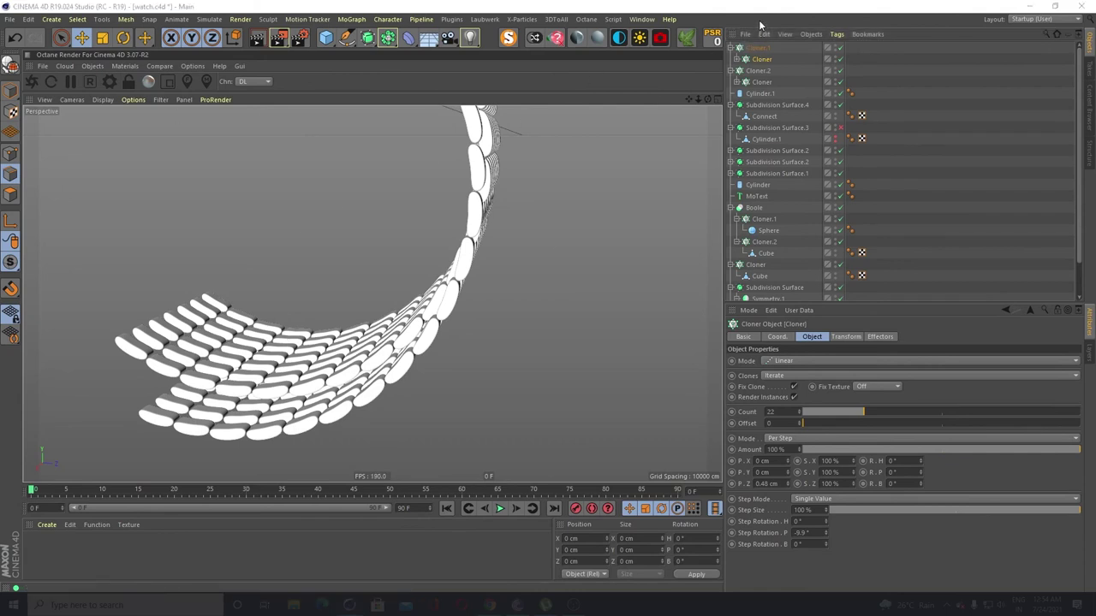
pyautogui.click(763, 83)
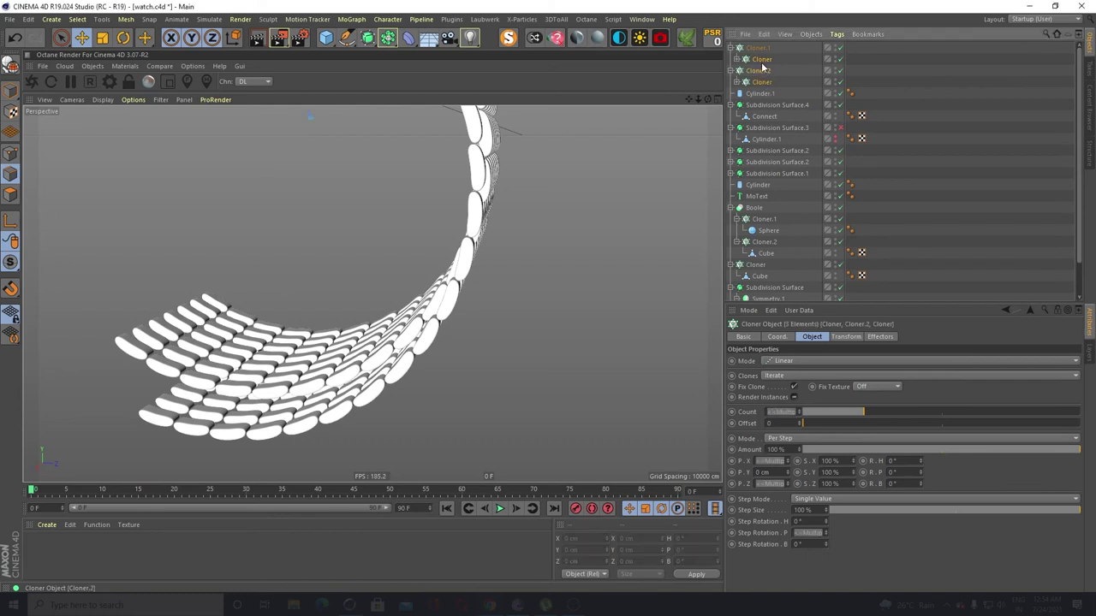
pyautogui.click(762, 63)
pyautogui.keyDown('ctrl'); pyautogui.click(761, 85); pyautogui.keyUp('ctrl')
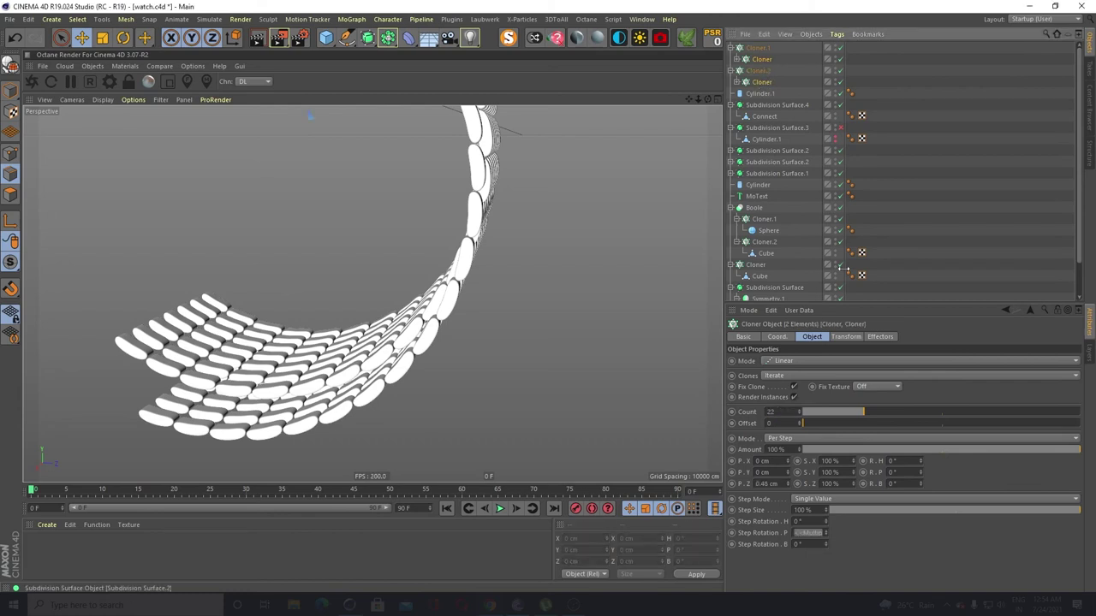
pyautogui.click(794, 398)
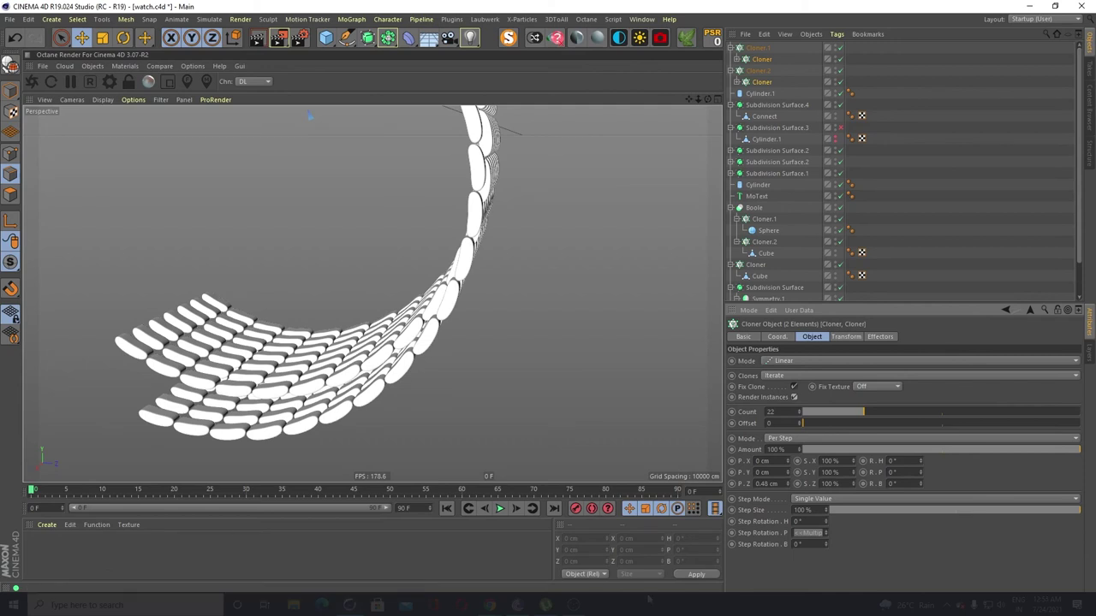
pyautogui.click(764, 83)
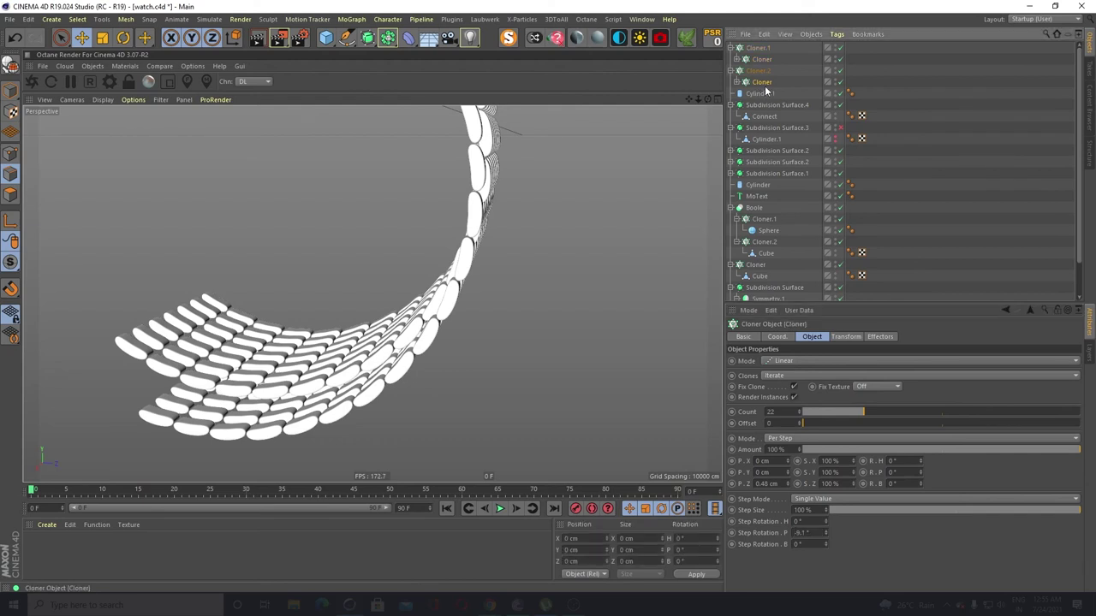
pyautogui.doubleClick(805, 533)
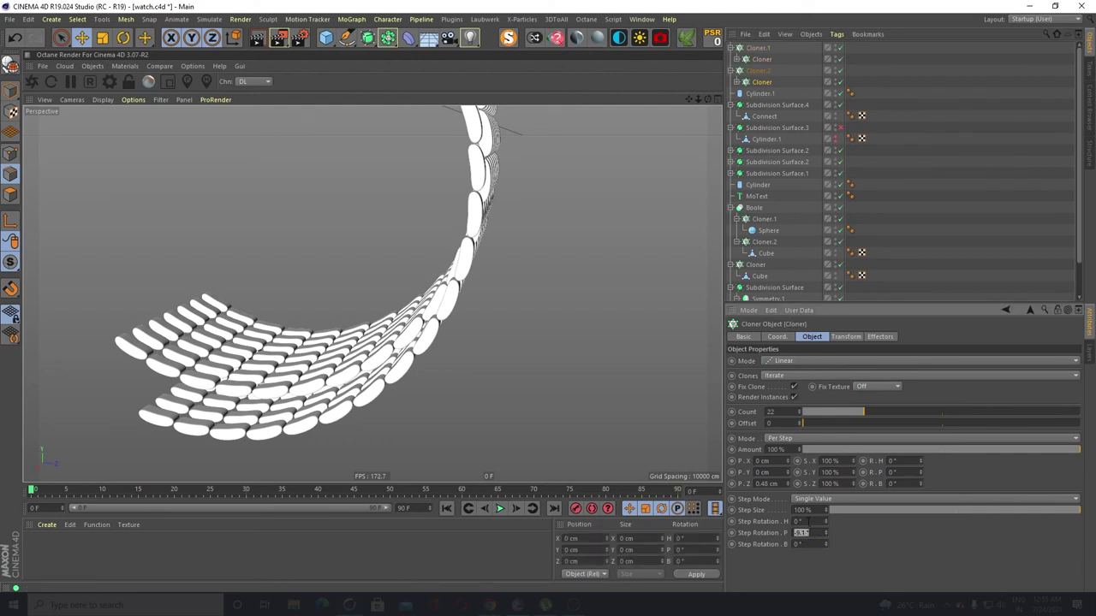
pyautogui.press('BackSpace')
pyautogui.write('-9.9')
pyautogui.press('Return')
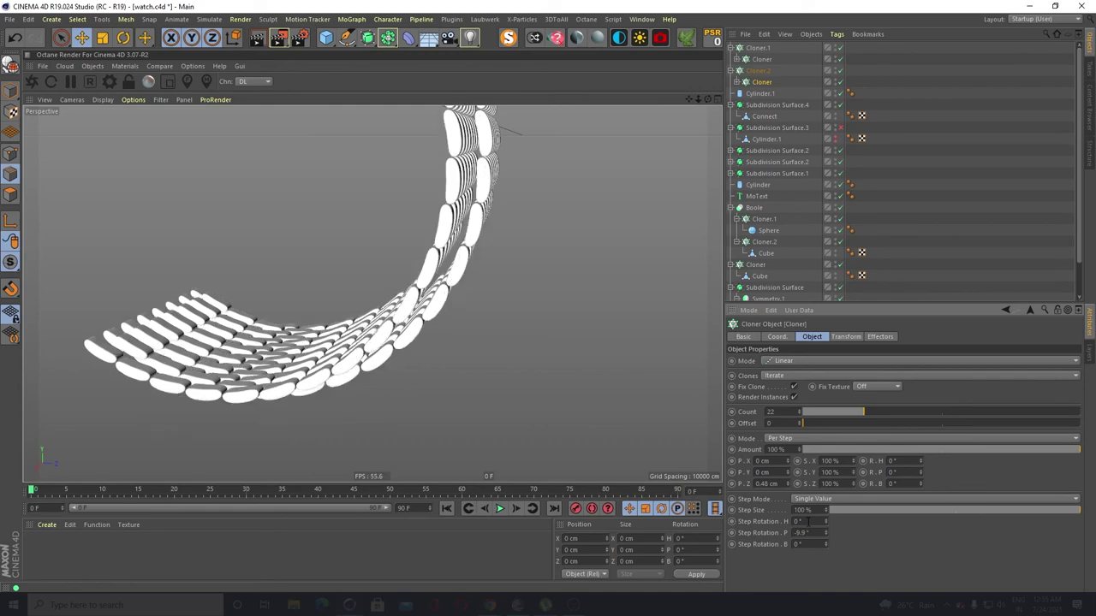
# Move the whole Cloner.1 slightly along Y so its links sit level with the neighbouring rows near the bar
pyautogui.keyDown('alt'); pyautogui.moveTo(508, 232); pyautogui.dragTo(350, 407); pyautogui.keyUp('alt')
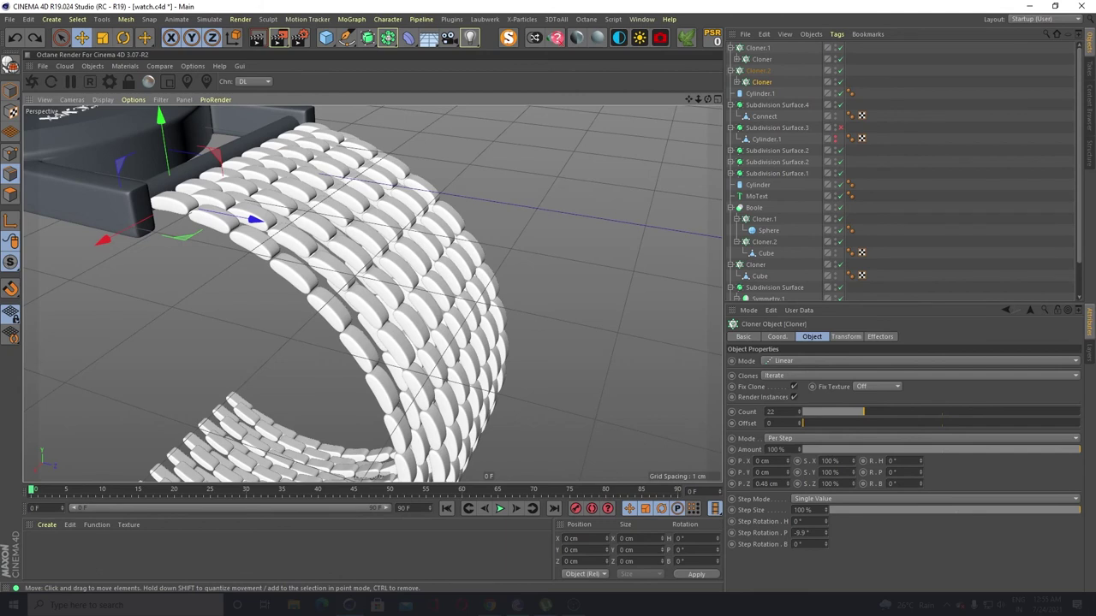
pyautogui.click(757, 71)
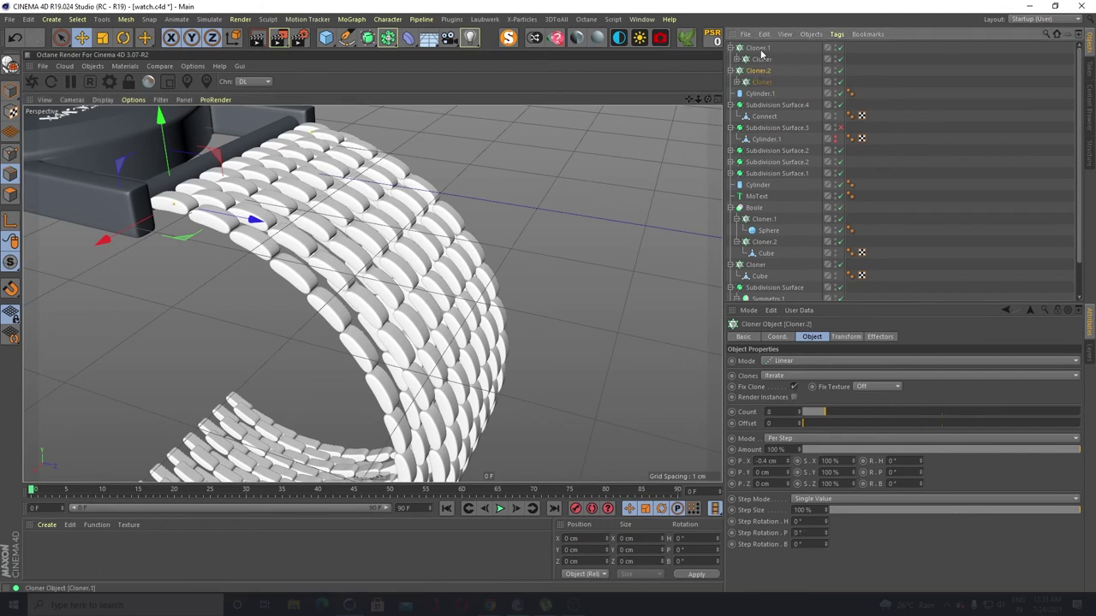
pyautogui.click(760, 49)
pyautogui.moveTo(203, 118); pyautogui.dragTo(203, 124)
pyautogui.moveTo(200, 120)
pyautogui.mouseDown()
pyautogui.moveTo(200, 135)
pyautogui.moveTo(200, 123)
pyautogui.mouseUp()
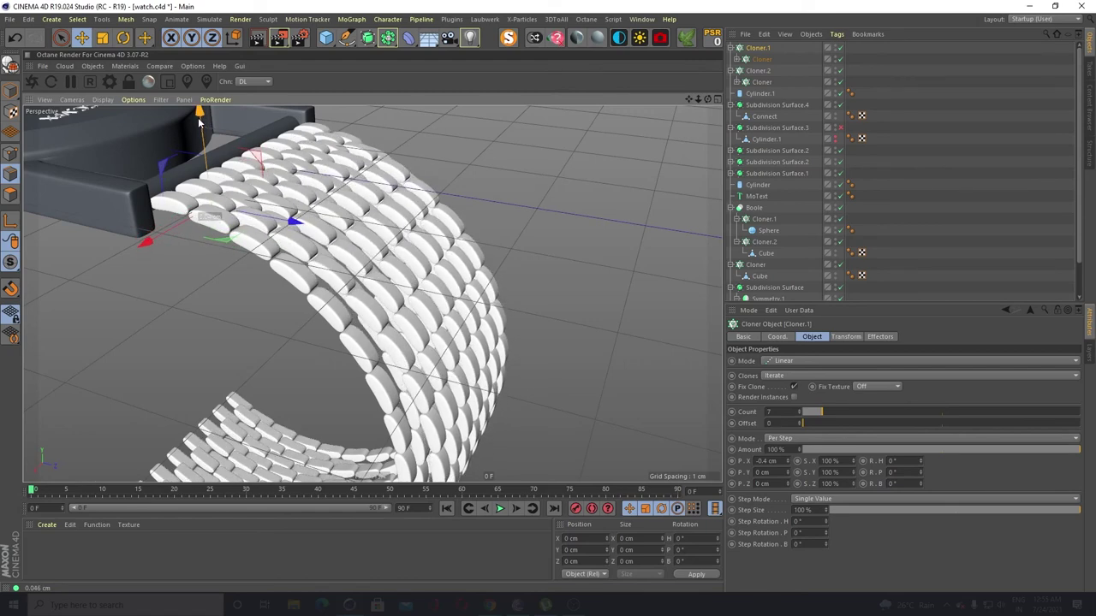
pyautogui.scroll(-3, 395, 278)
pyautogui.keyDown('alt'); pyautogui.moveTo(395, 278); pyautogui.dragTo(400, 333); pyautogui.keyUp('alt')
pyautogui.scroll(-3, 298, 354)
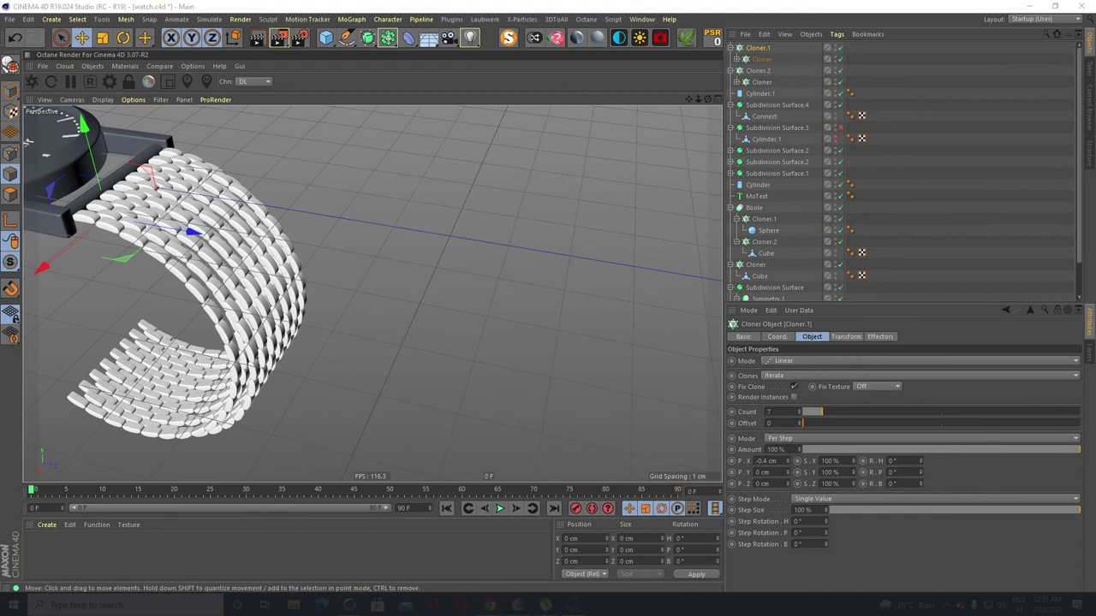
# Turn on Render Instances for Cloner.1 and select the nested cloners of both row sets
pyautogui.click(794, 397)
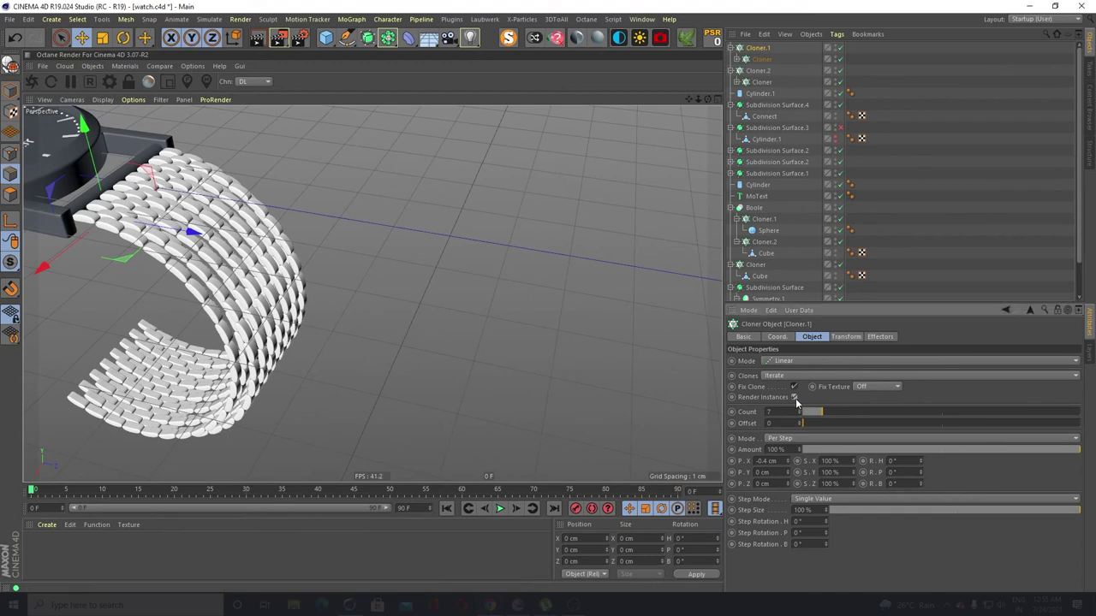
pyautogui.click(766, 69)
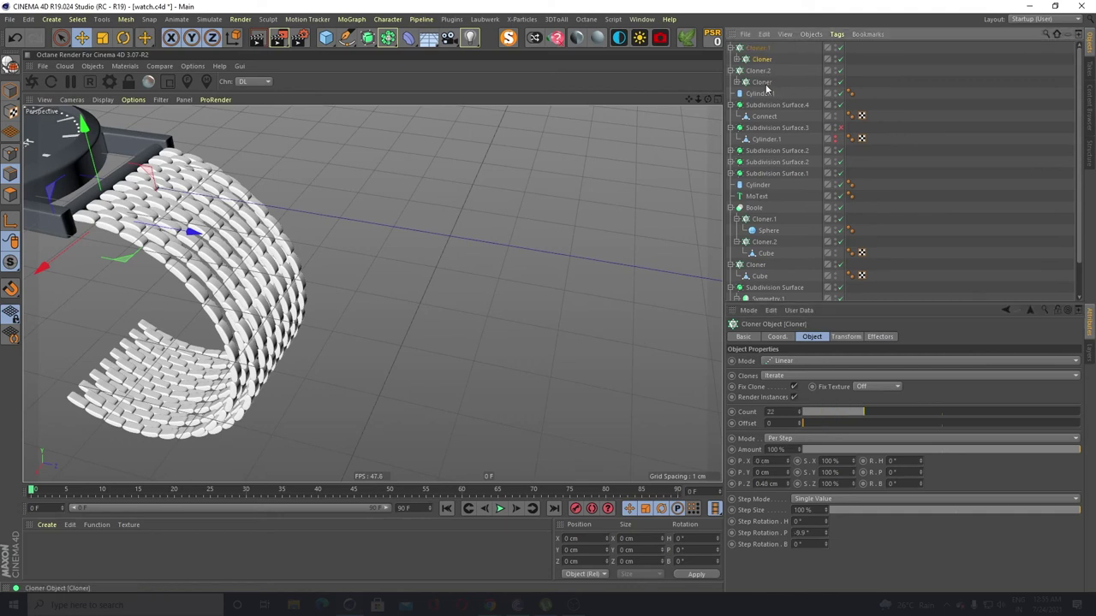
pyautogui.keyDown('ctrl'); pyautogui.click(766, 85); pyautogui.keyUp('ctrl')
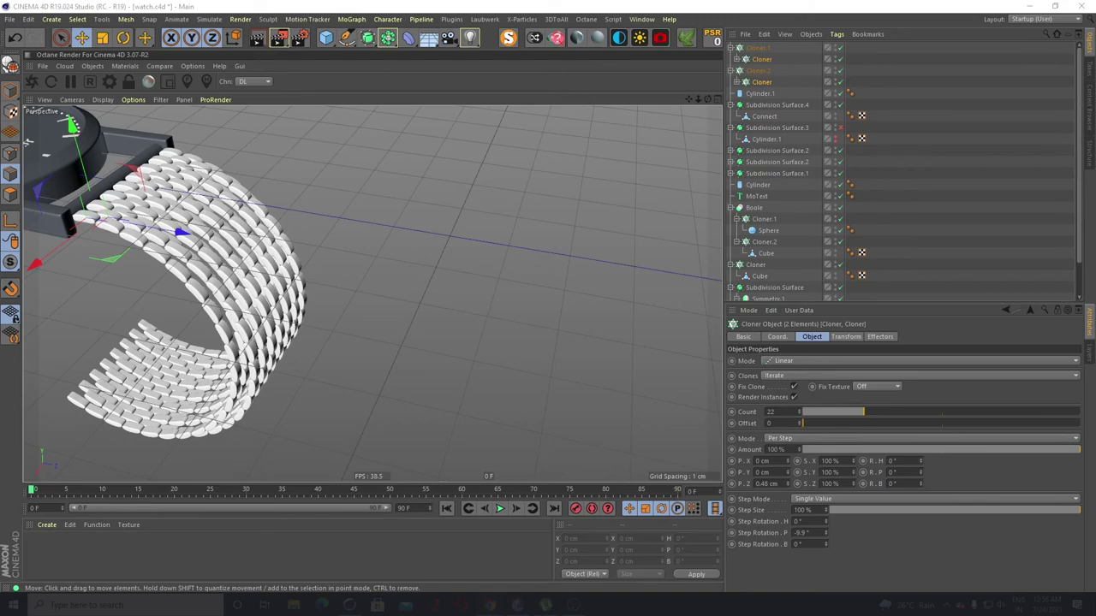
# Shift Cloner.1 slightly along Z toward the watch's bar to adjust the stagger between the rows
pyautogui.scroll(2, 199, 300)
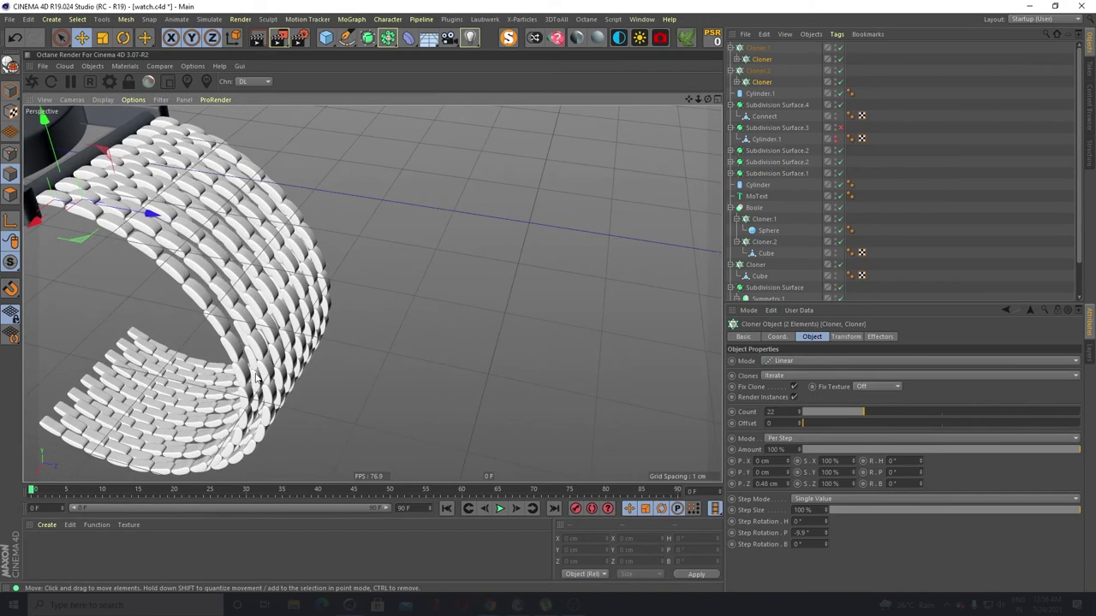
pyautogui.keyDown('alt'); pyautogui.moveTo(255, 375); pyautogui.dragTo(373, 299); pyautogui.keyUp('alt')
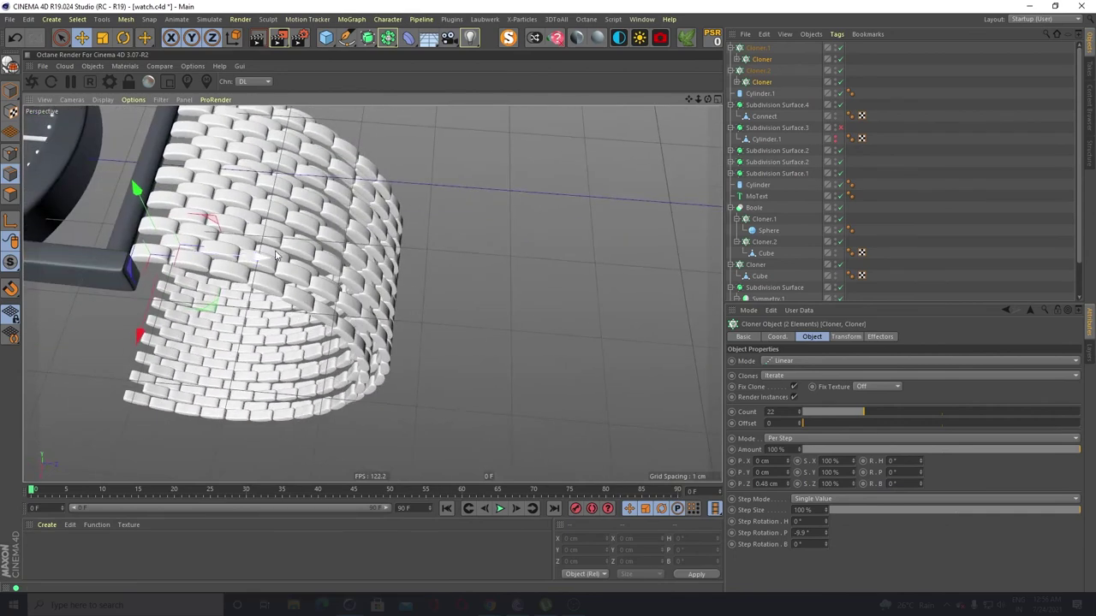
pyautogui.moveTo(263, 257); pyautogui.dragTo(254, 261)
pyautogui.click(758, 48)
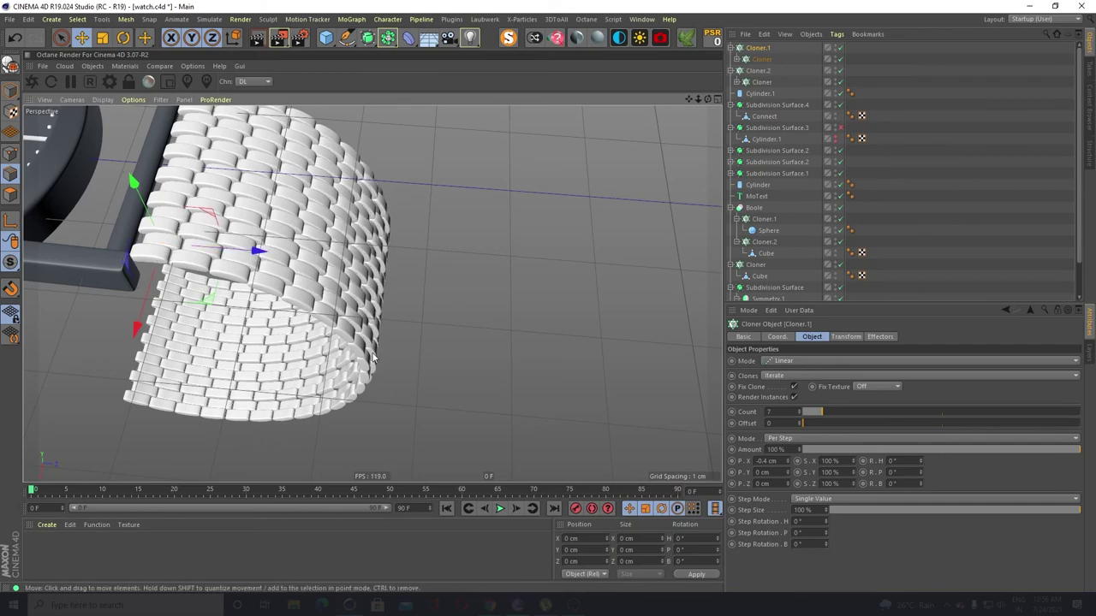
# Rotate Cloner.1 very slightly about its X axis to bring its curl in line with the neighbouring rows
pyautogui.keyDown('alt'); pyautogui.moveTo(371, 357); pyautogui.dragTo(345, 334); pyautogui.keyUp('alt')
pyautogui.click(123, 37)
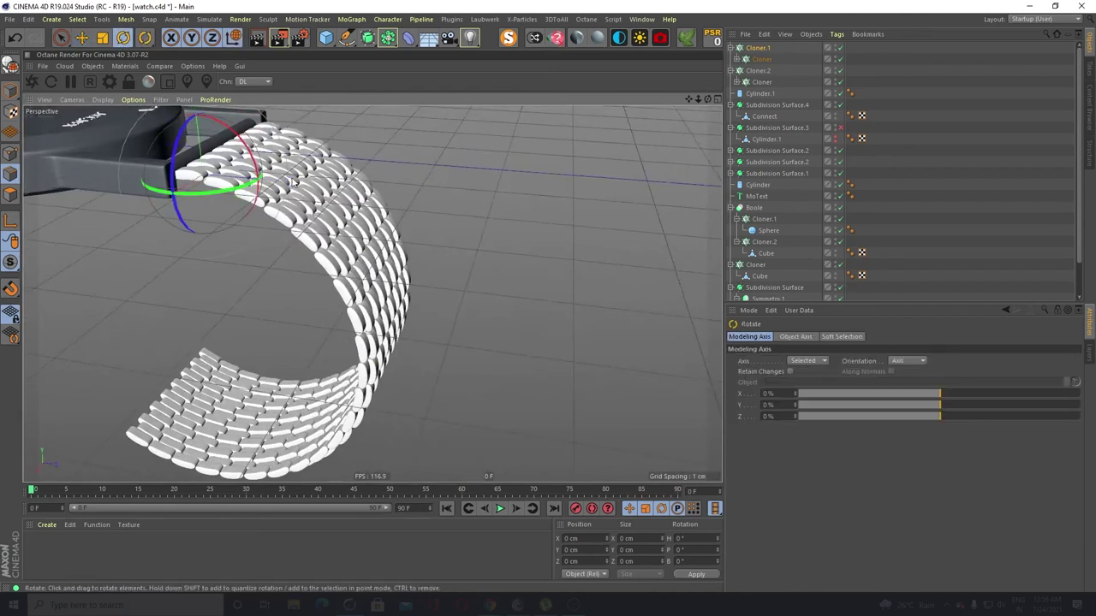
pyautogui.moveTo(257, 169); pyautogui.dragTo(257, 170)
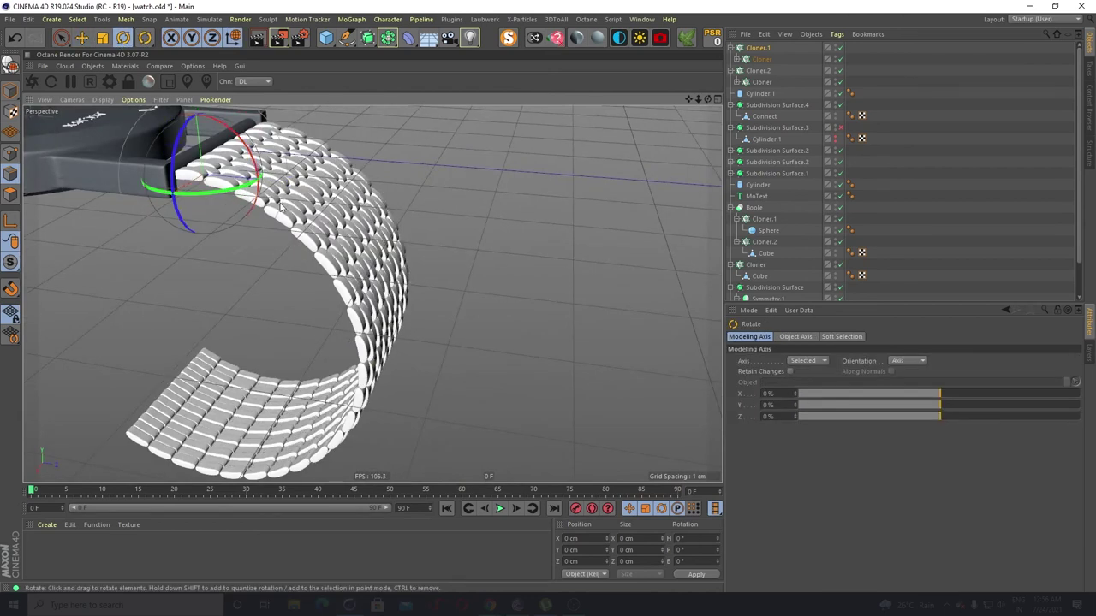
# Move Cloner.1 slightly along Z away from the bar so its links start behind the neighbouring rows
pyautogui.click(82, 39)
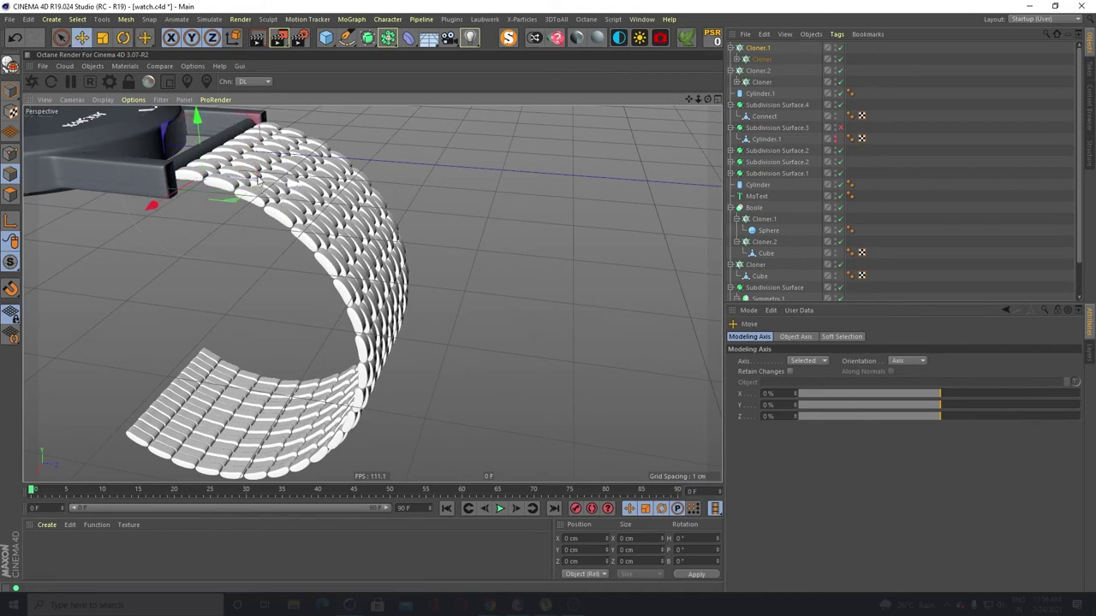
pyautogui.keyDown('alt'); pyautogui.moveTo(418, 289); pyautogui.dragTo(361, 306); pyautogui.keyUp('alt')
pyautogui.scroll(3, 255, 205)
pyautogui.scroll(-4, 301, 219)
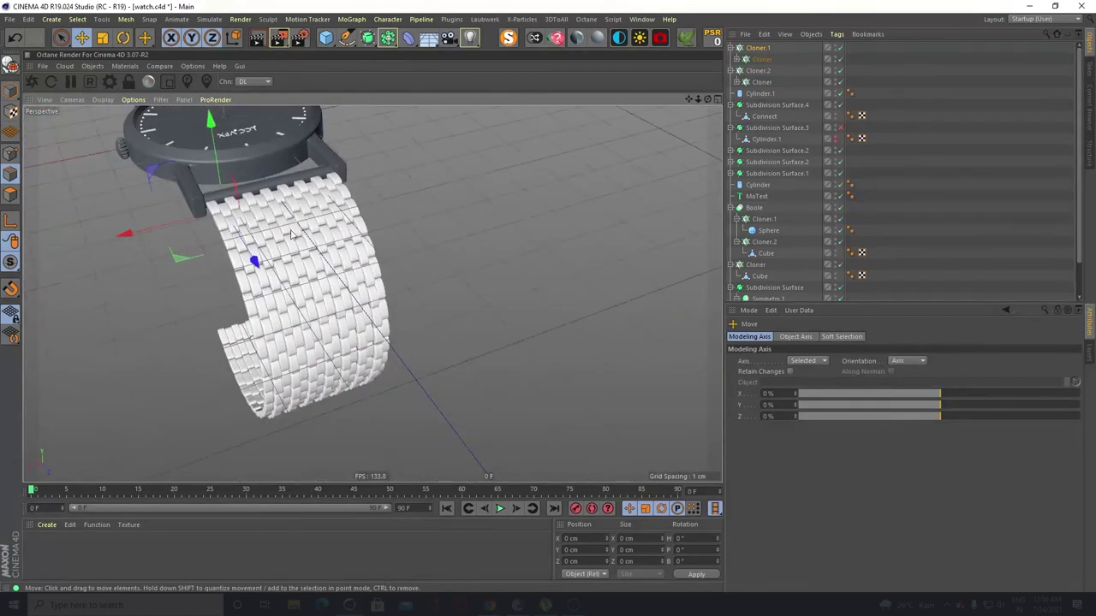
pyautogui.keyDown('alt'); pyautogui.moveTo(299, 218); pyautogui.dragTo(231, 155); pyautogui.keyUp('alt')
pyautogui.scroll(5, 231, 154)
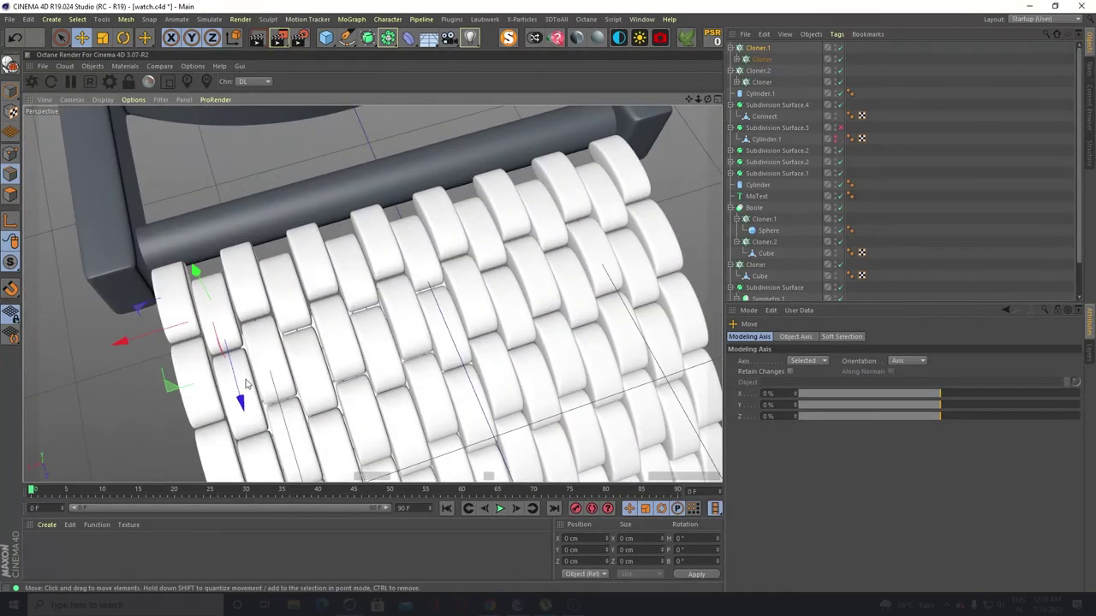
pyautogui.moveTo(246, 384); pyautogui.dragTo(246, 400)
pyautogui.scroll(-6, 278, 248)
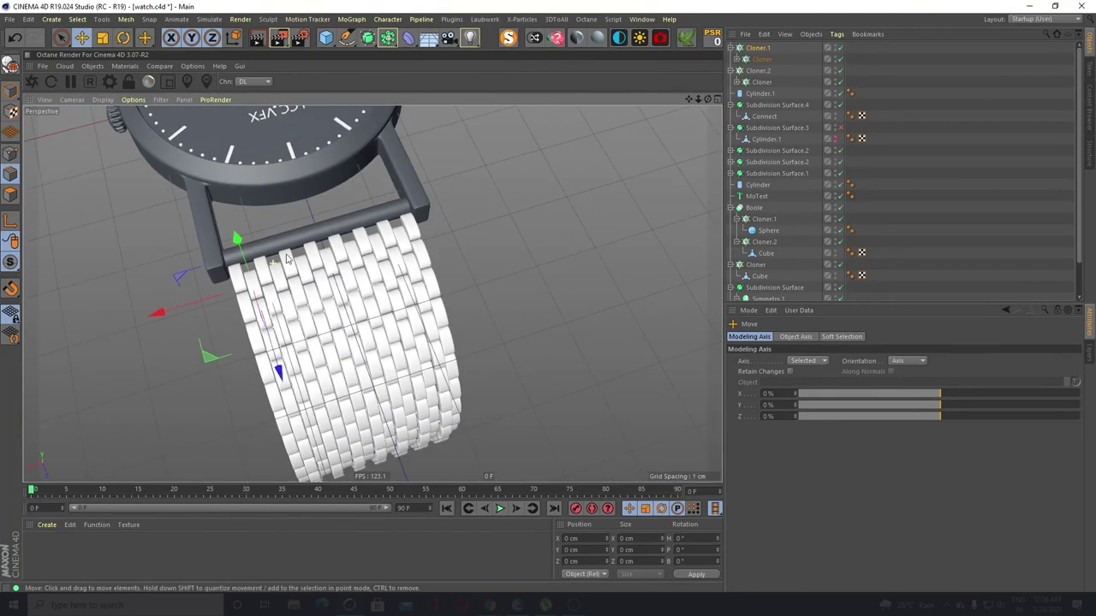
# Offset Cloner.1 farther along Z so its links overlap the joints of the neighbouring rows around the curl
pyautogui.keyDown('alt'); pyautogui.moveTo(282, 214); pyautogui.dragTo(440, 271); pyautogui.keyUp('alt')
pyautogui.scroll(4, 261, 386)
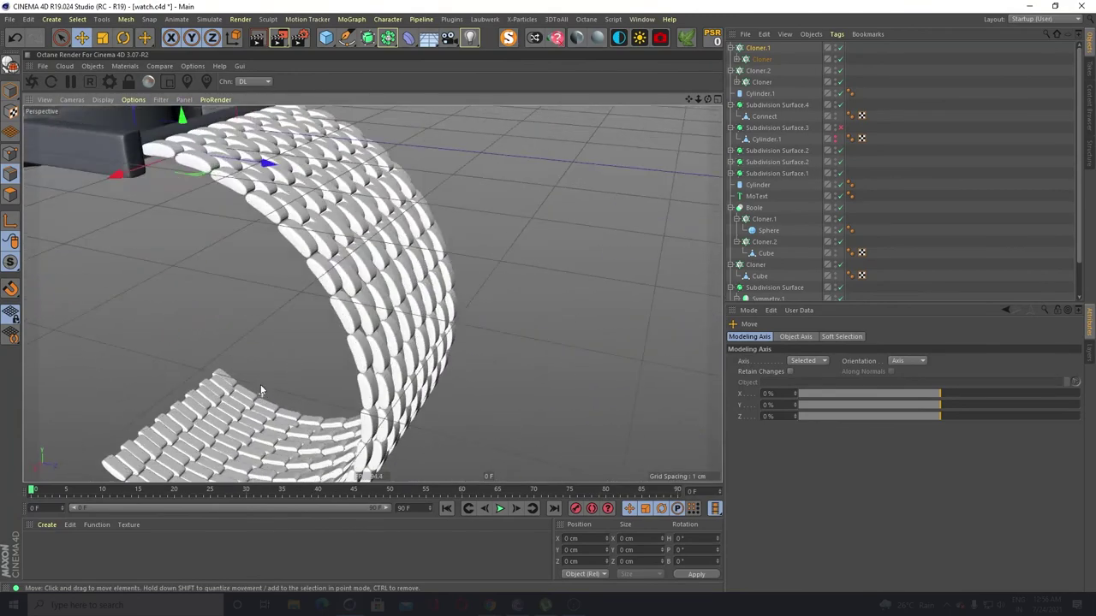
pyautogui.keyDown('alt'); pyautogui.moveTo(323, 405); pyautogui.dragTo(386, 341); pyautogui.keyUp('alt')
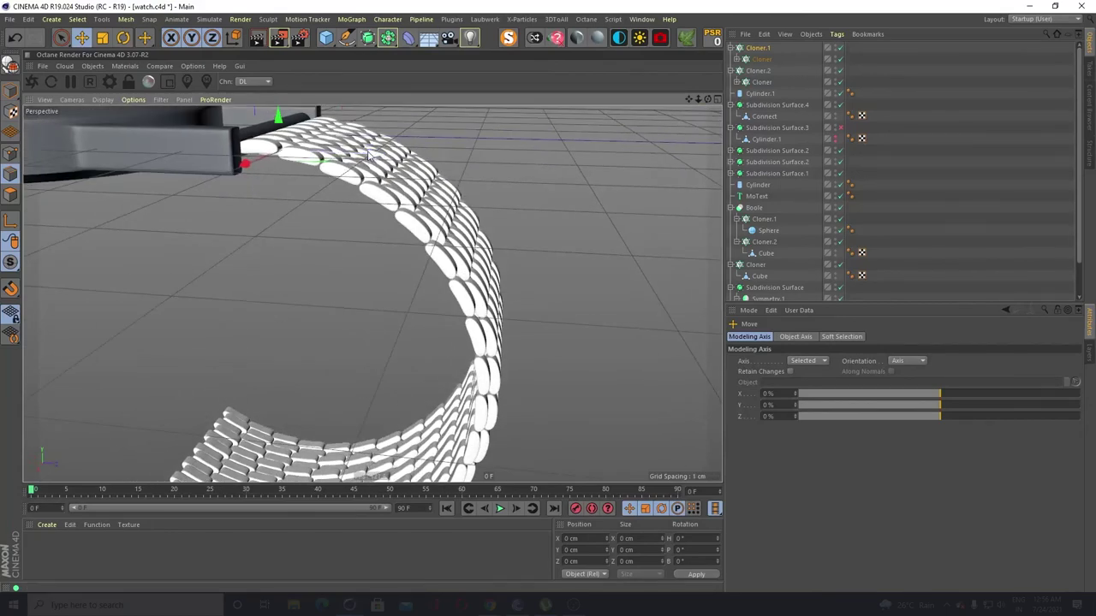
pyautogui.moveTo(369, 155)
pyautogui.mouseDown()
pyautogui.moveTo(255, 366)
pyautogui.moveTo(213, 335)
pyautogui.moveTo(353, 392)
pyautogui.mouseUp()
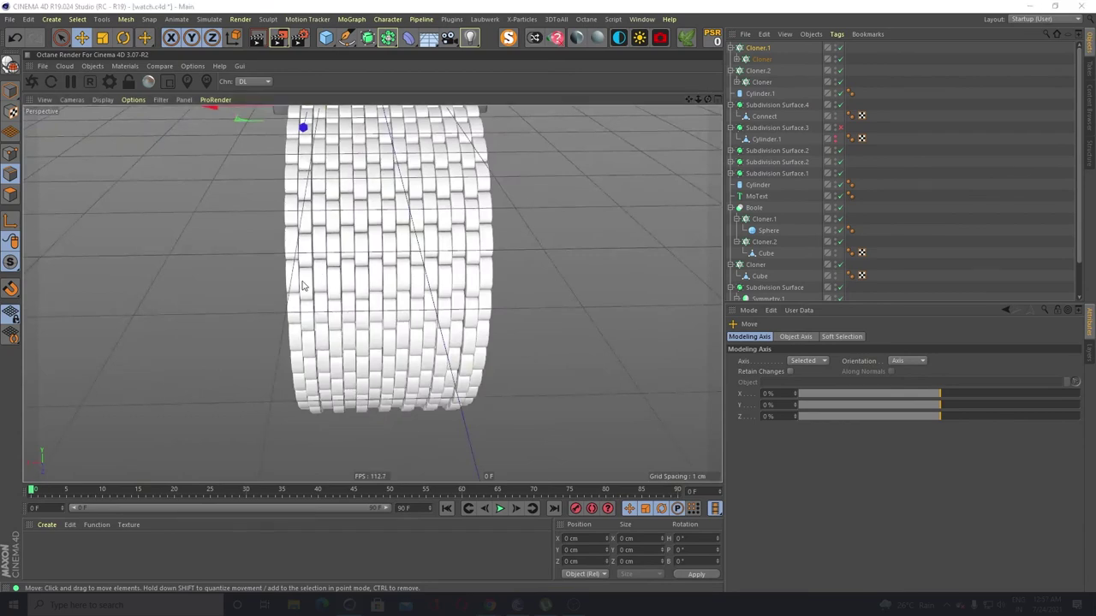
pyautogui.keyDown('alt'); pyautogui.moveTo(370, 287); pyautogui.dragTo(265, 399); pyautogui.keyUp('alt')
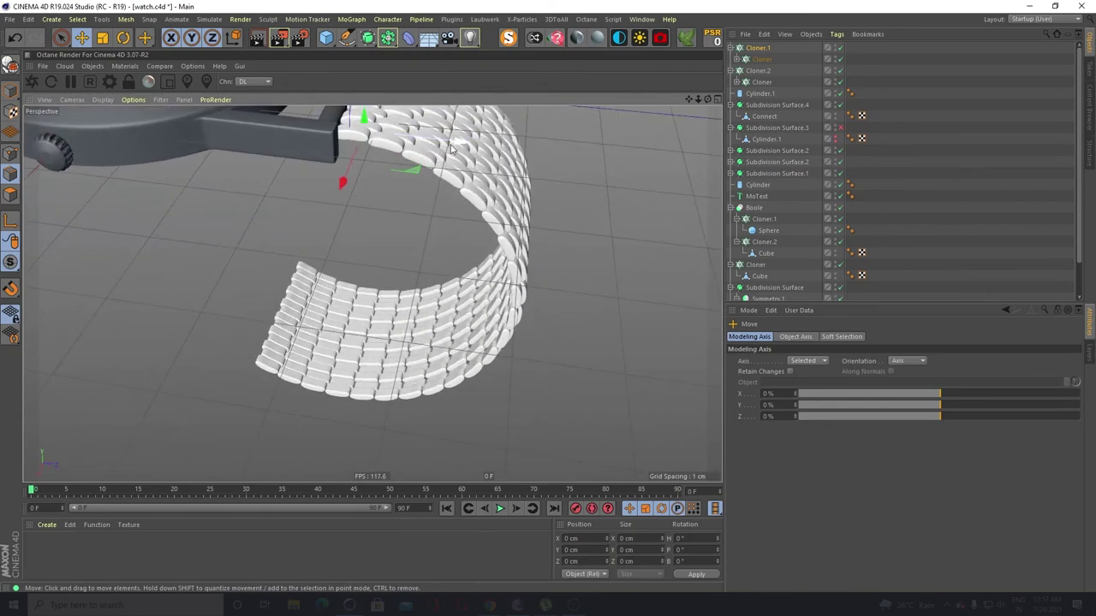
pyautogui.moveTo(460, 146); pyautogui.dragTo(468, 148)
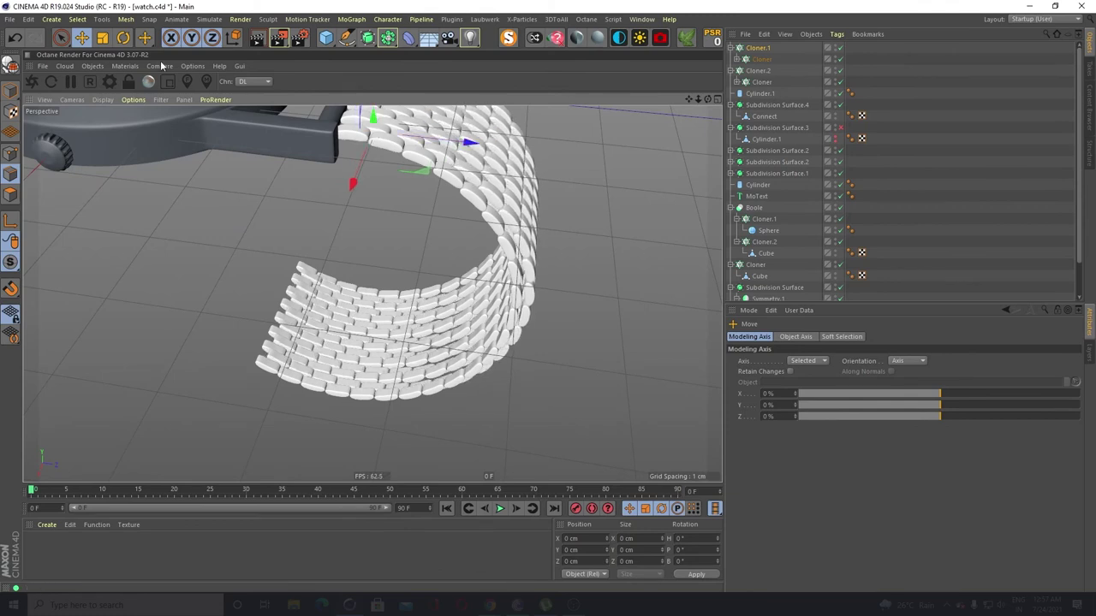
# Rotate Cloner.1 slightly about X again to even out its links at the strap's free end
pyautogui.press('r')
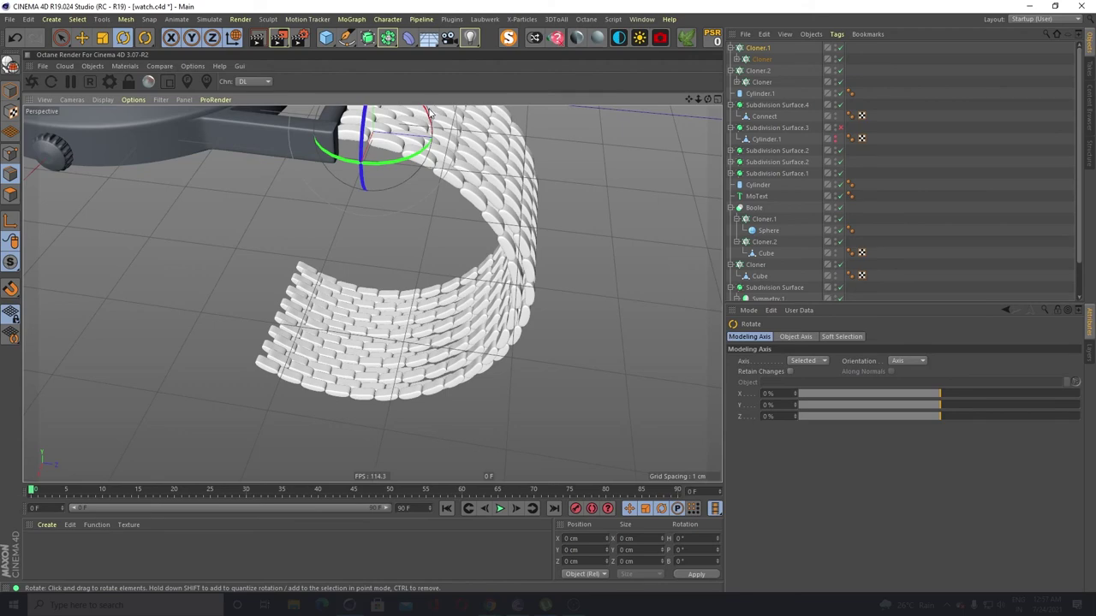
pyautogui.moveTo(429, 114); pyautogui.dragTo(426, 112)
pyautogui.scroll(4, 319, 355)
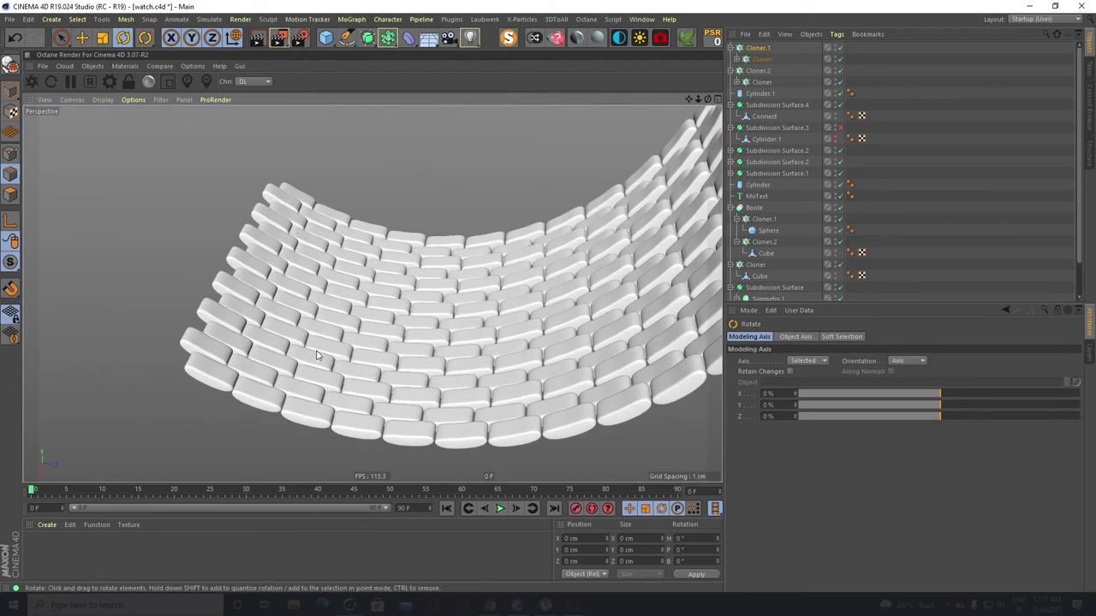
# Nudge Cloner.1 back along Z toward the bar and check the stagger along the whole strap
pyautogui.keyDown('alt'); pyautogui.moveTo(374, 389); pyautogui.dragTo(369, 195); pyautogui.keyUp('alt')
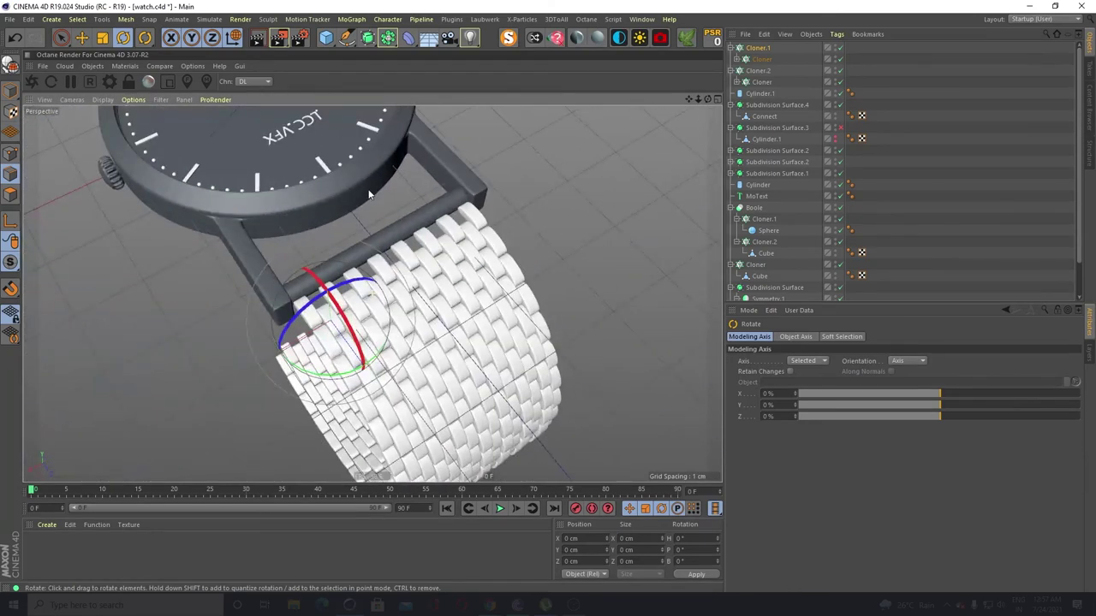
pyautogui.click(82, 37)
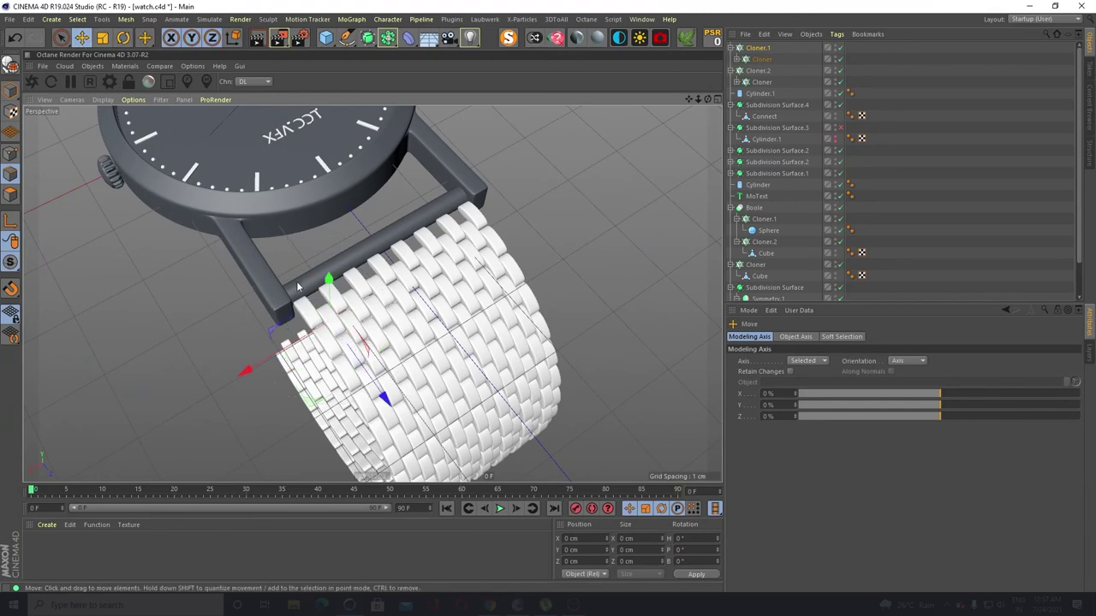
pyautogui.moveTo(385, 396); pyautogui.dragTo(379, 391)
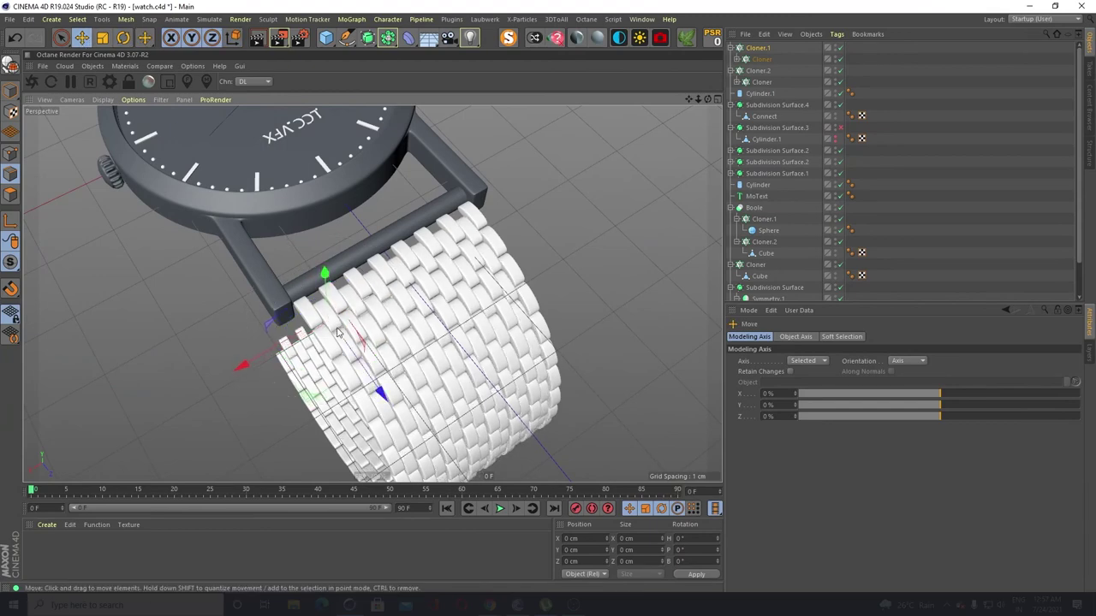
pyautogui.keyDown('alt'); pyautogui.moveTo(393, 276); pyautogui.dragTo(418, 407); pyautogui.keyUp('alt')
pyautogui.keyDown('alt'); pyautogui.moveTo(418, 408); pyautogui.dragTo(408, 127, button='middle'); pyautogui.keyUp('alt')
pyautogui.keyDown('alt'); pyautogui.moveTo(408, 127); pyautogui.dragTo(308, 390); pyautogui.keyUp('alt')
pyautogui.keyDown('alt'); pyautogui.moveTo(405, 232); pyautogui.dragTo(418, 349, button='middle'); pyautogui.keyUp('alt')
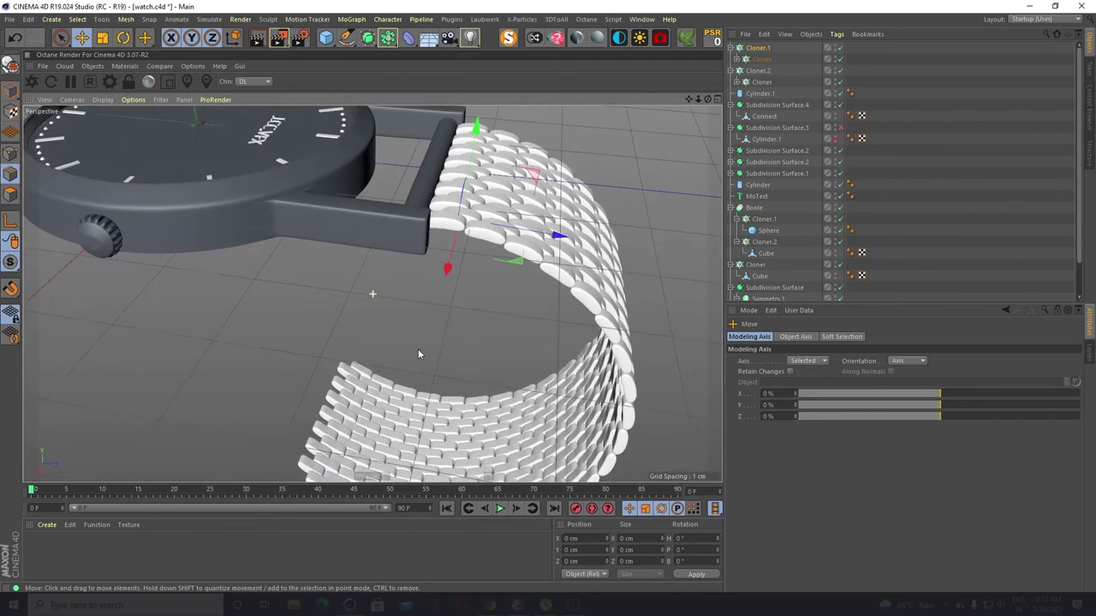
# Add a Null object and group the strap's Cloner.1 and Cloner.2 under it
pyautogui.scroll(-4, 418, 300)
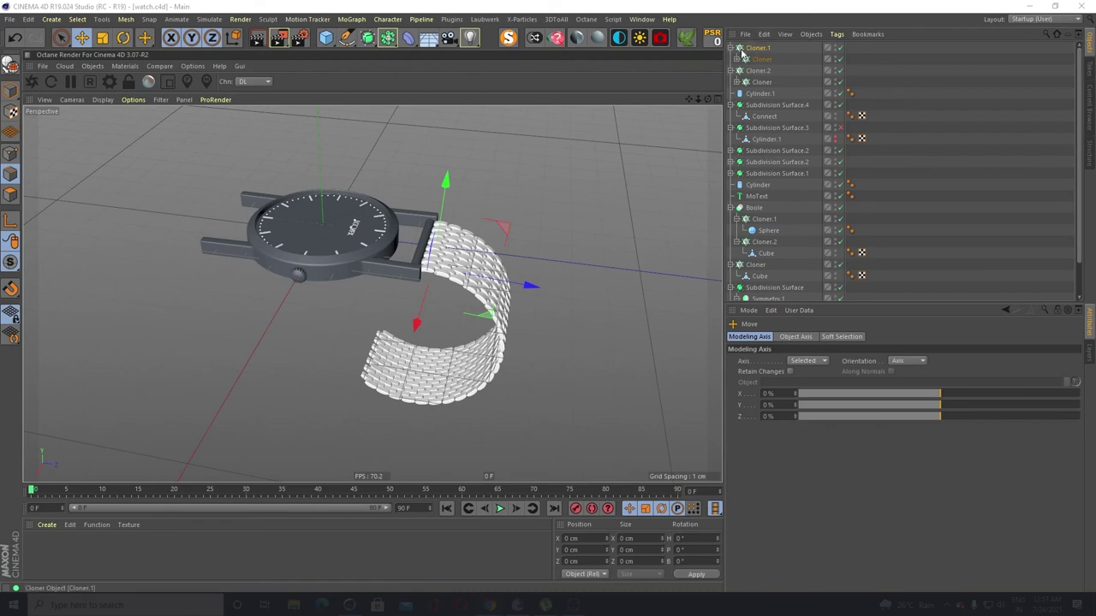
pyautogui.click(730, 48)
pyautogui.click(730, 59)
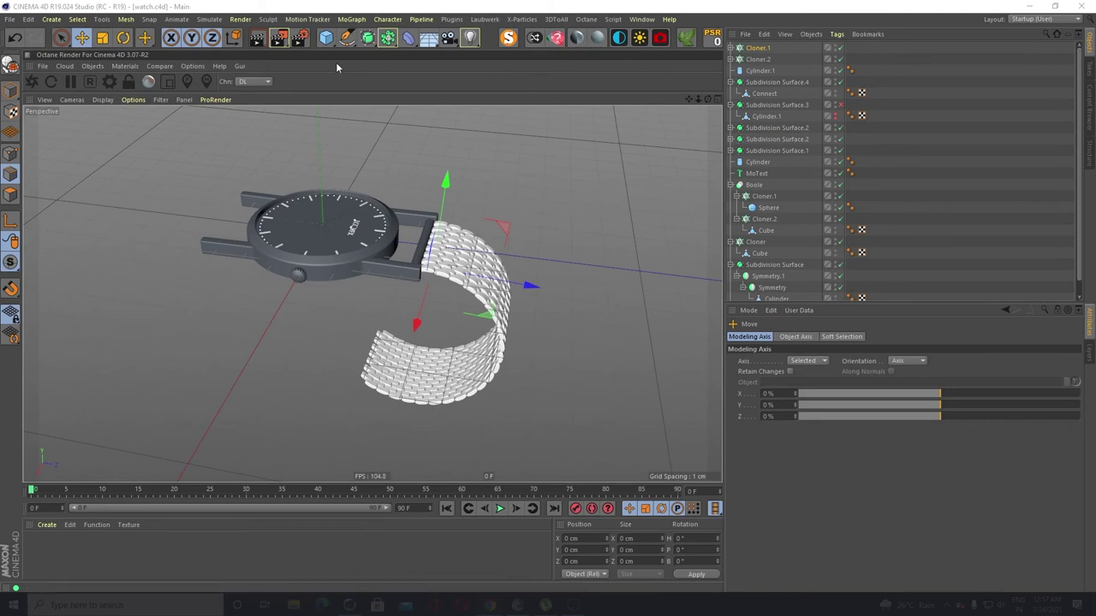
pyautogui.click(324, 40)
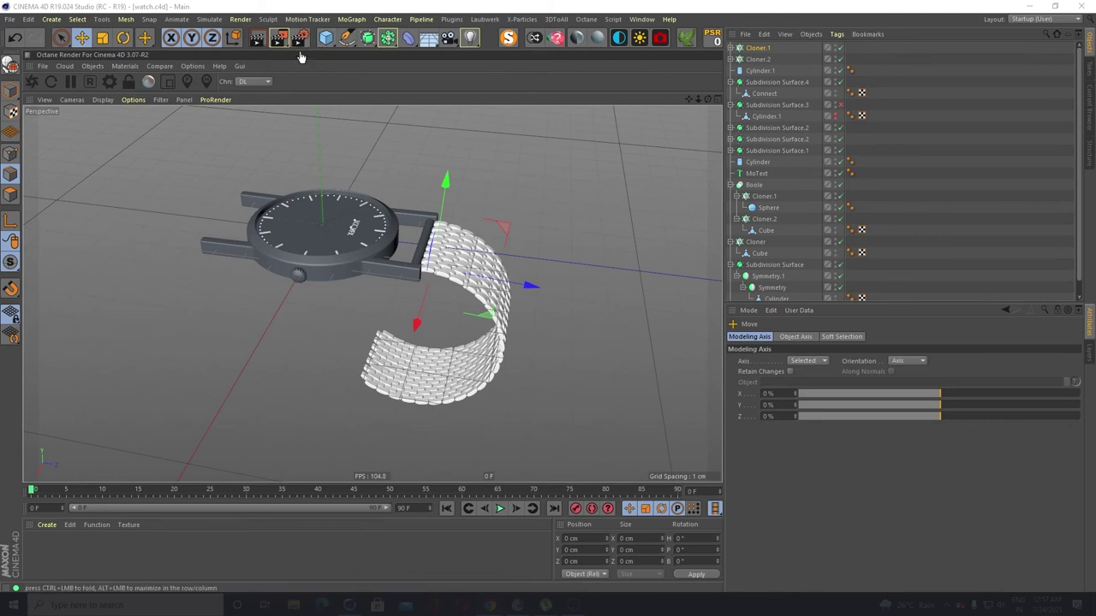
pyautogui.click(367, 54)
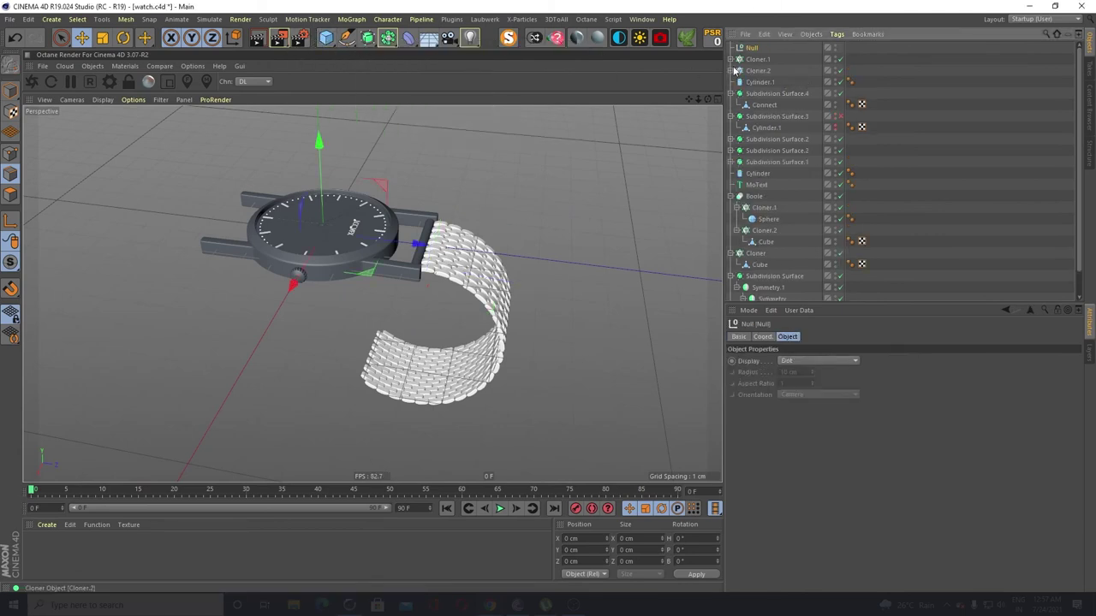
pyautogui.click(751, 60)
pyautogui.keyDown('shift'); pyautogui.click(759, 71); pyautogui.keyUp('shift')
pyautogui.moveTo(756, 64); pyautogui.dragTo(754, 49)
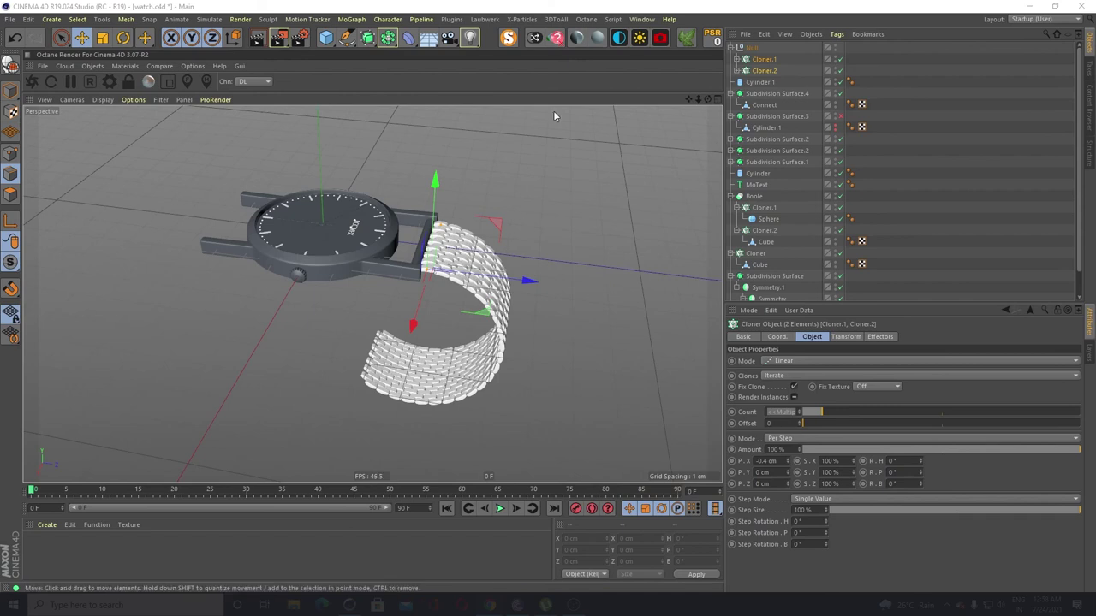
# Add a Symmetry object as the parent of the Null holding both strap cloners
pyautogui.click(747, 47)
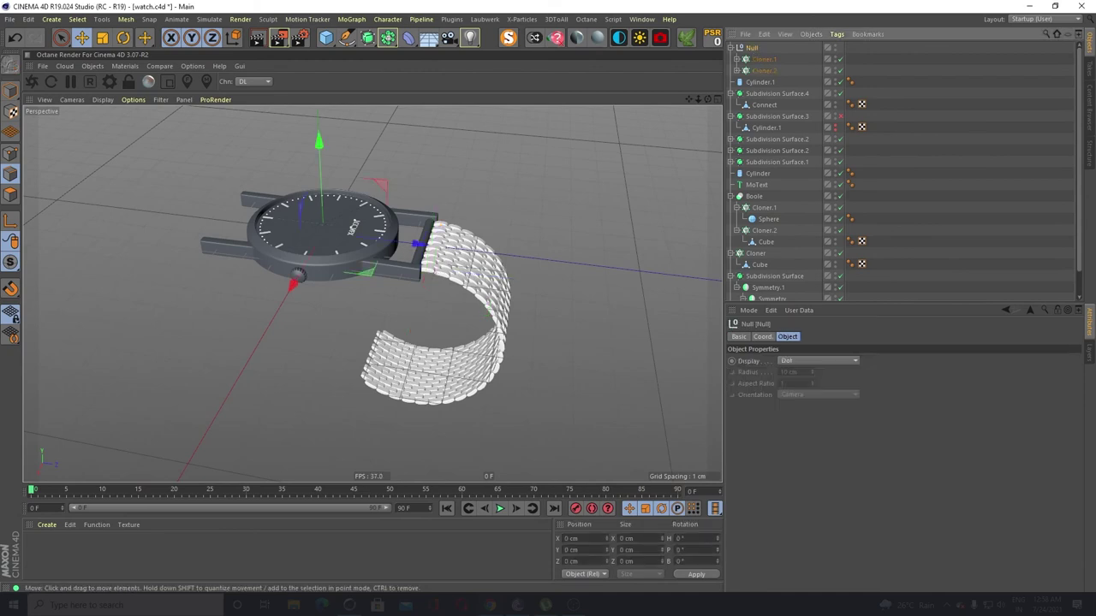
pyautogui.click(388, 37)
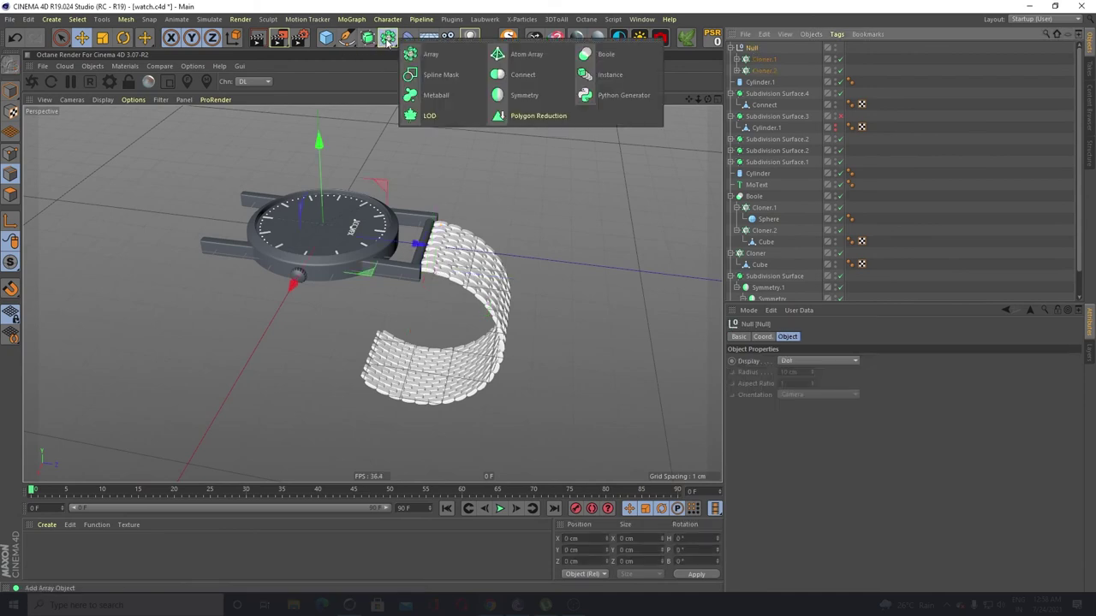
pyautogui.click(517, 96)
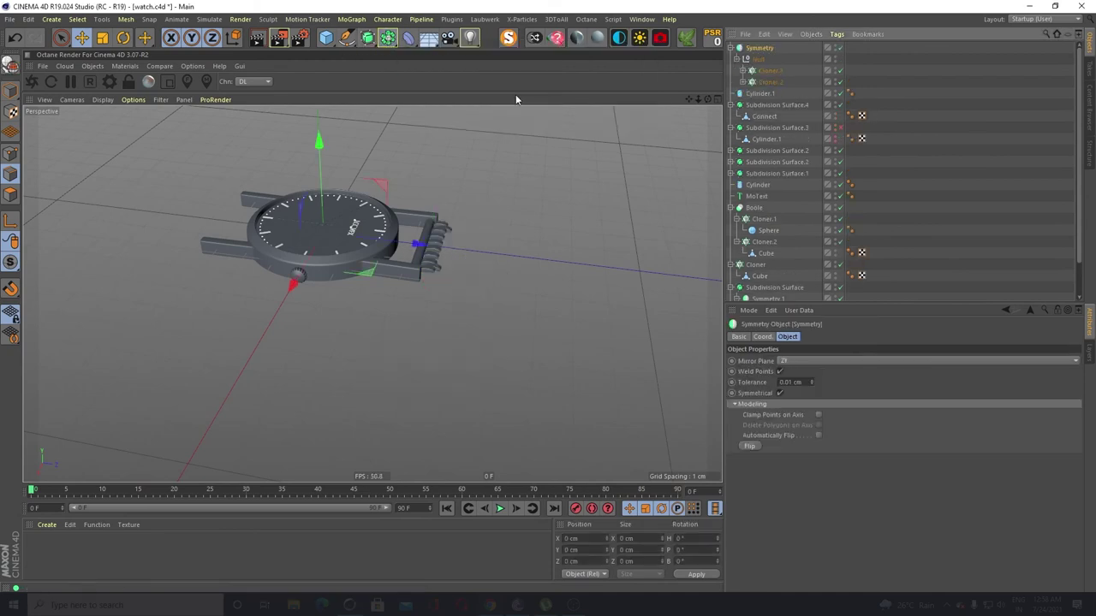
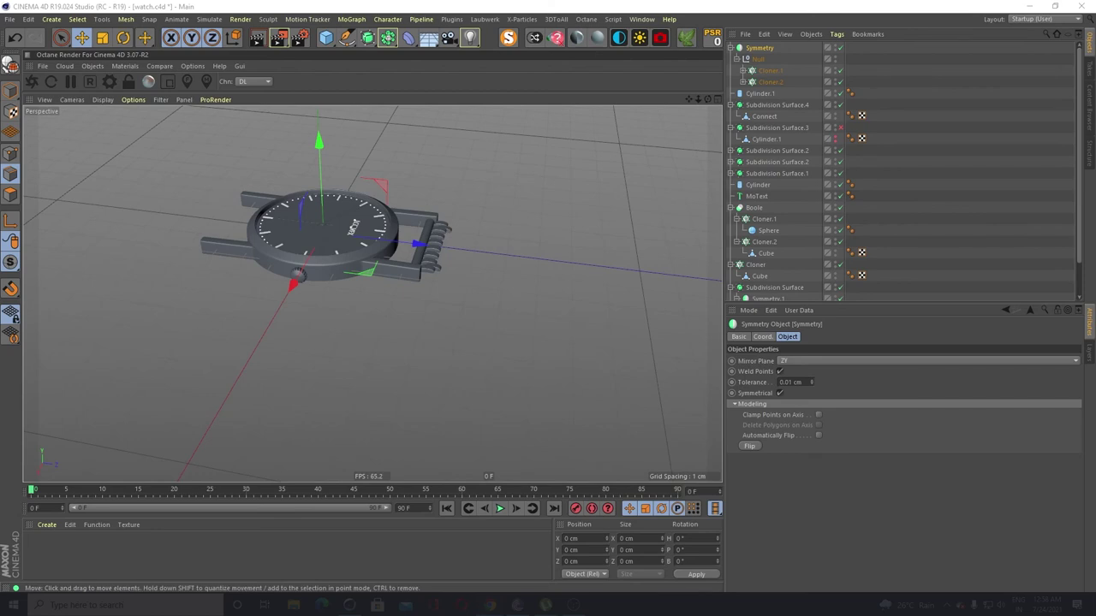
pyautogui.click(758, 72)
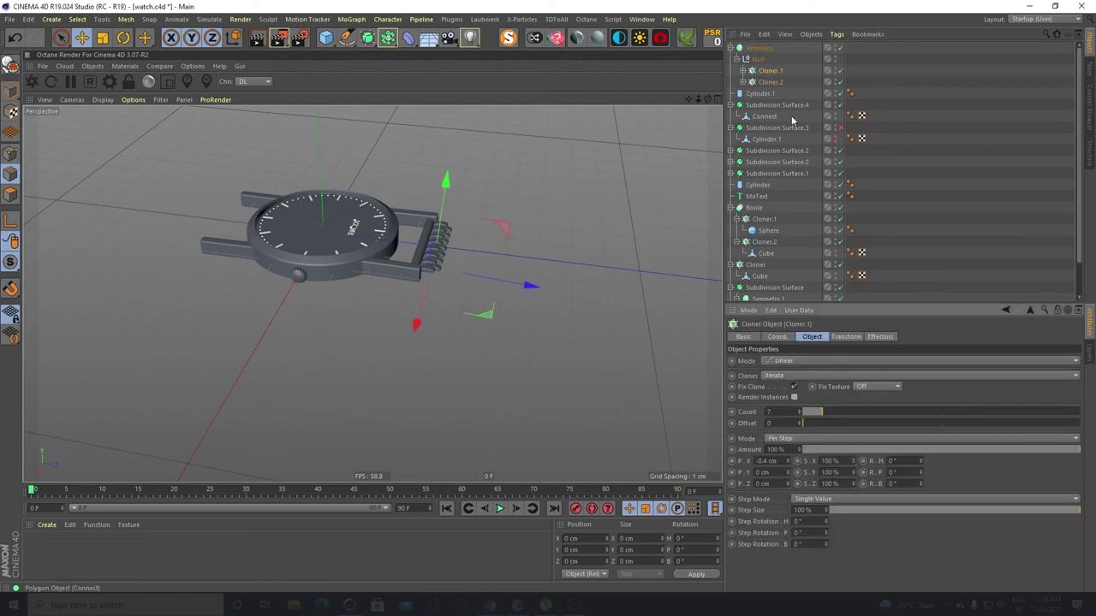
pyautogui.click(771, 82)
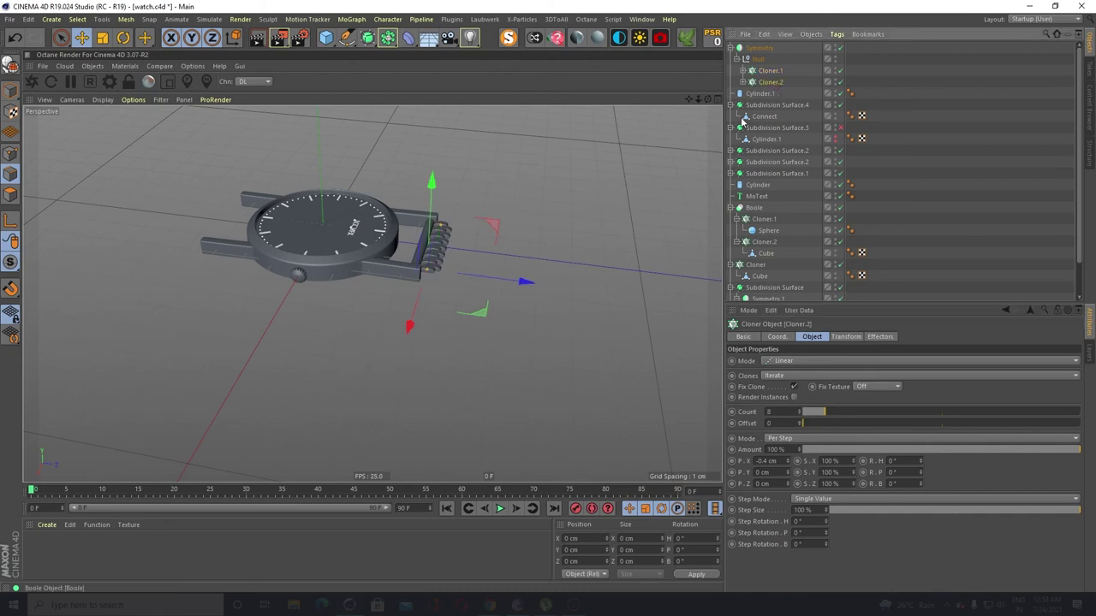
pyautogui.click(771, 72)
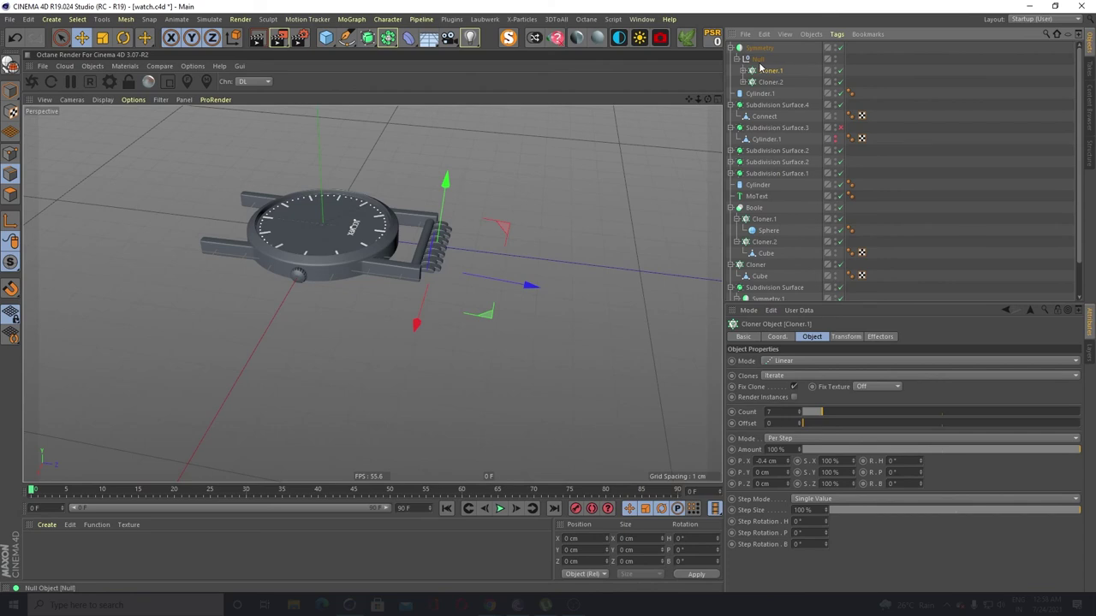
# Set the strap Symmetry's mirror plane to XY so the strap repeats on the opposite side of the watch
pyautogui.click(758, 48)
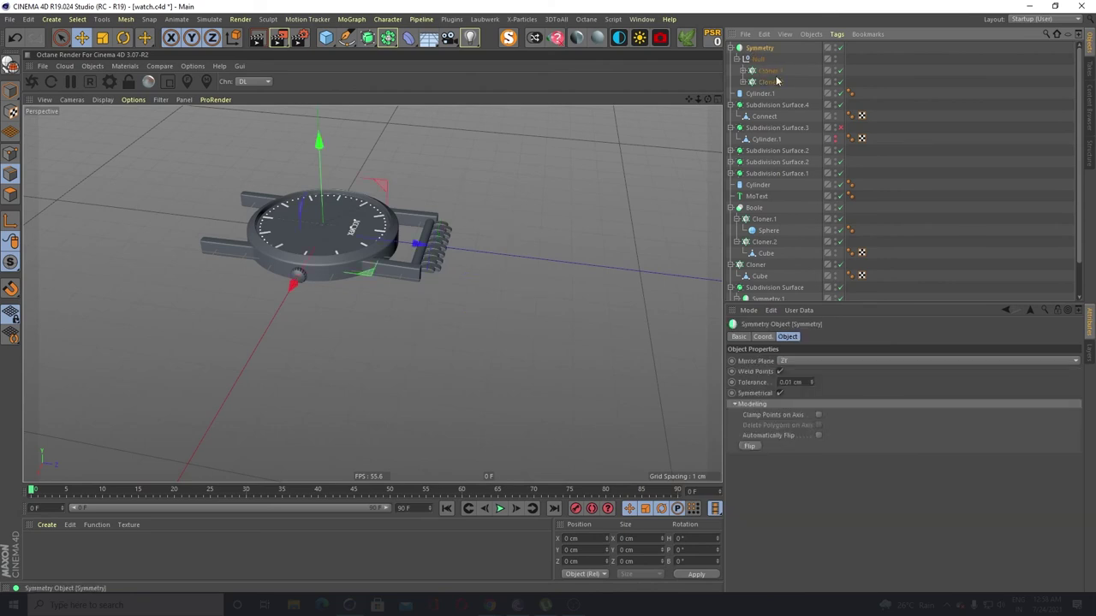
pyautogui.click(803, 361)
pyautogui.click(798, 386)
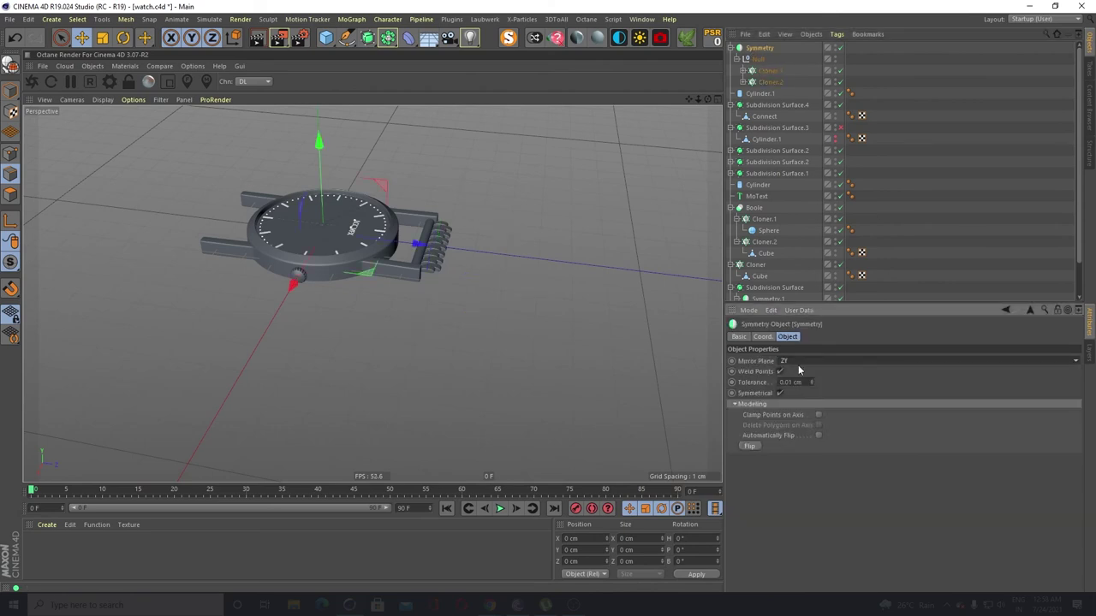
pyautogui.click(800, 361)
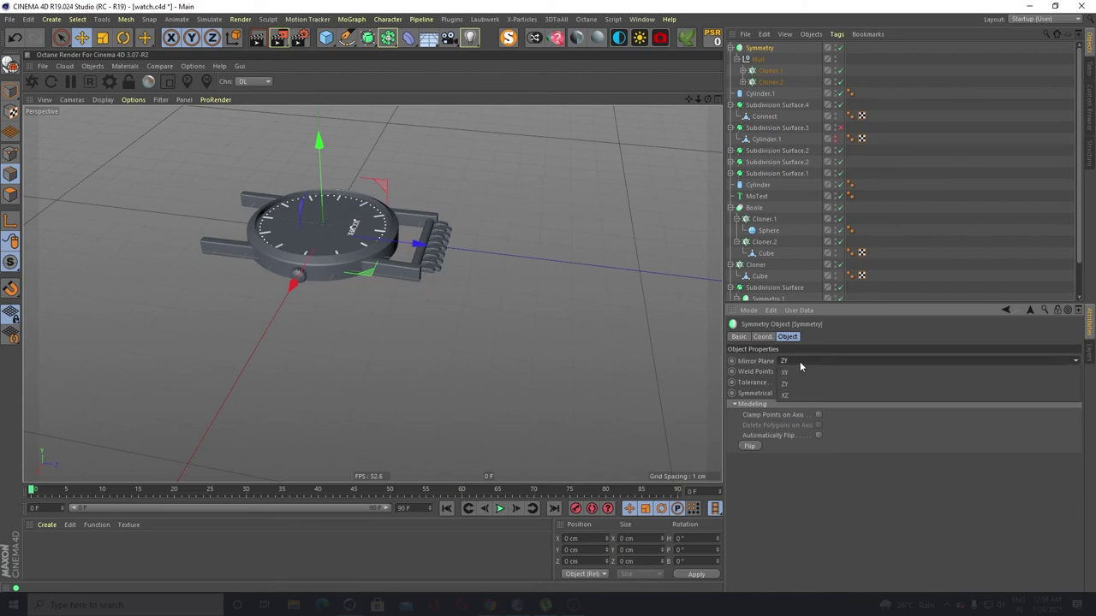
pyautogui.click(795, 400)
pyautogui.click(793, 366)
pyautogui.click(794, 374)
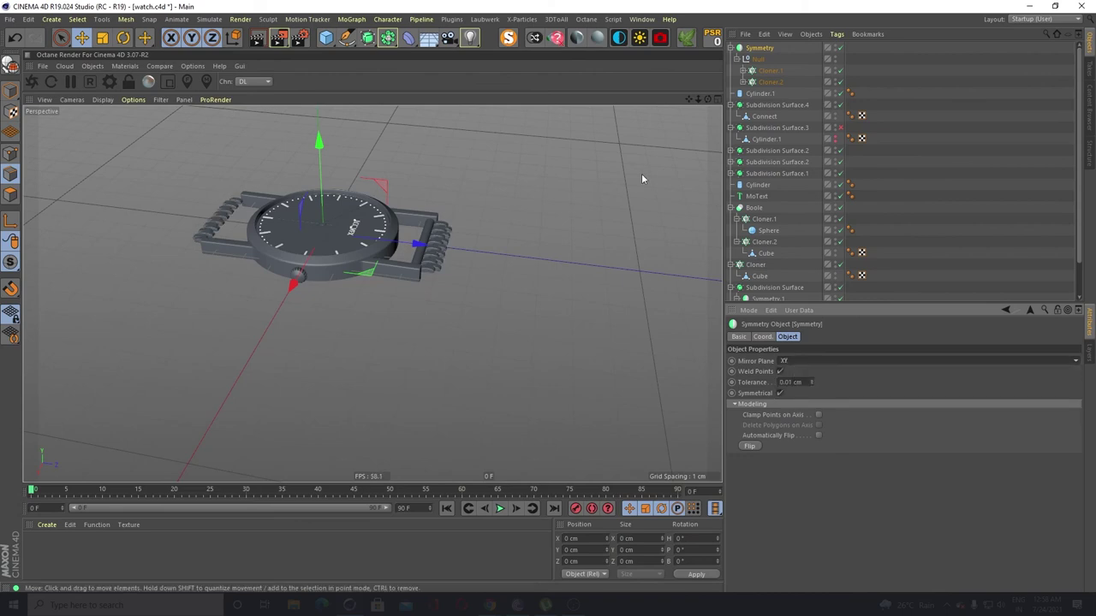
# Turn off Render Instances on the inner Cloner nested in both Cloner.1 and Cloner.2 of the strap
pyautogui.click(741, 70)
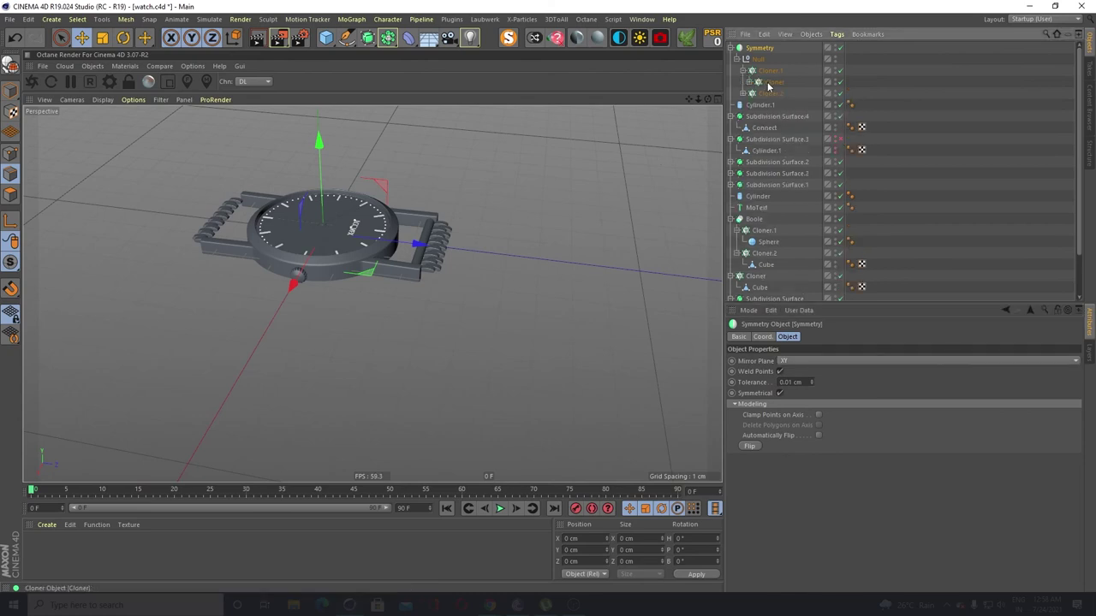
pyautogui.click(768, 83)
pyautogui.click(793, 397)
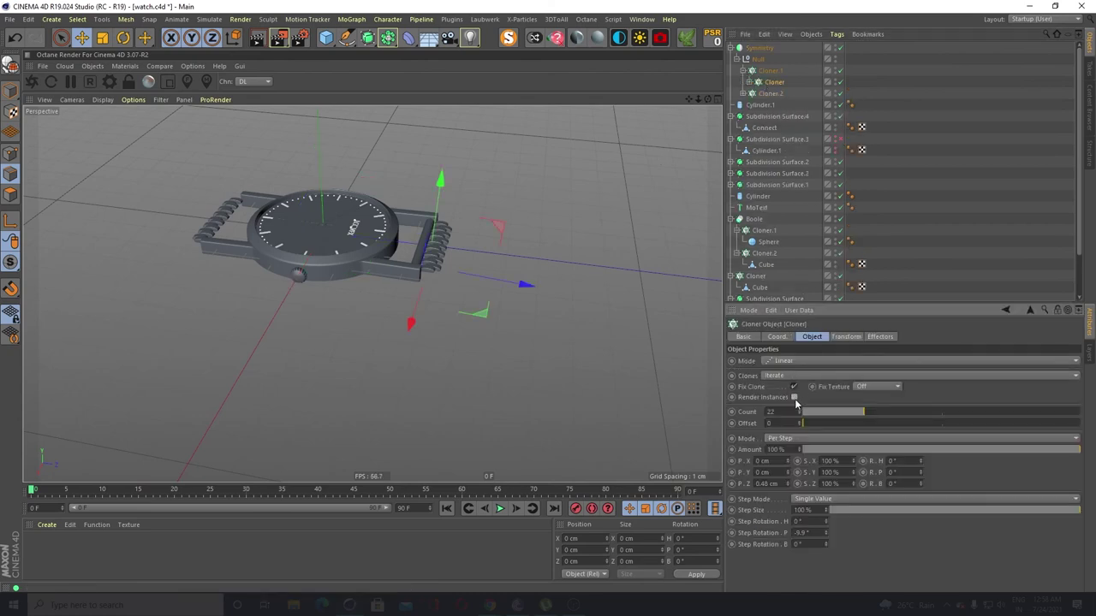
pyautogui.click(743, 93)
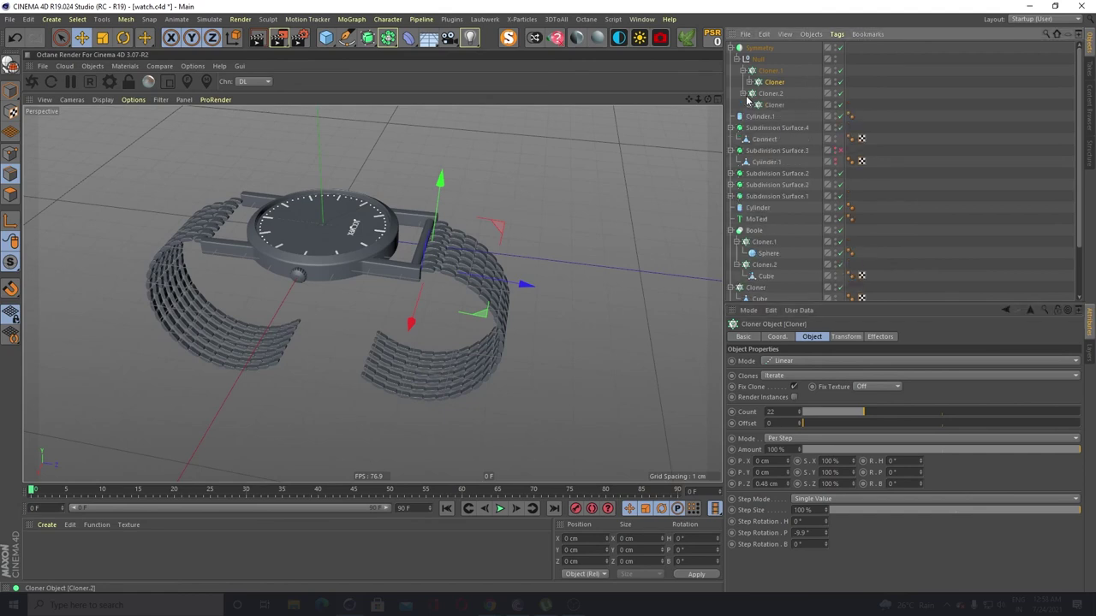
pyautogui.click(776, 105)
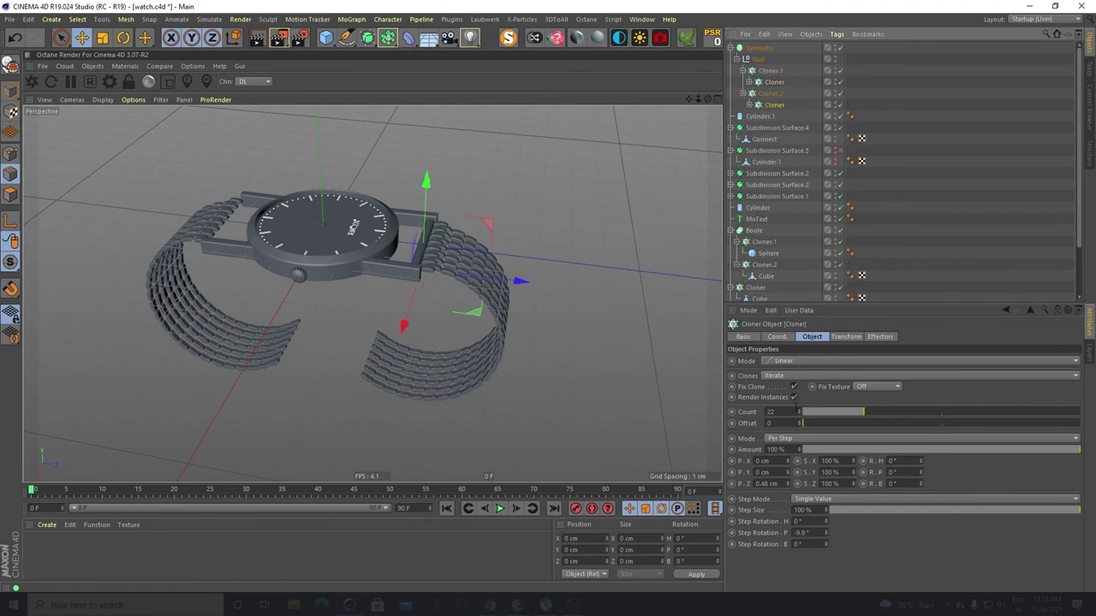
pyautogui.click(793, 398)
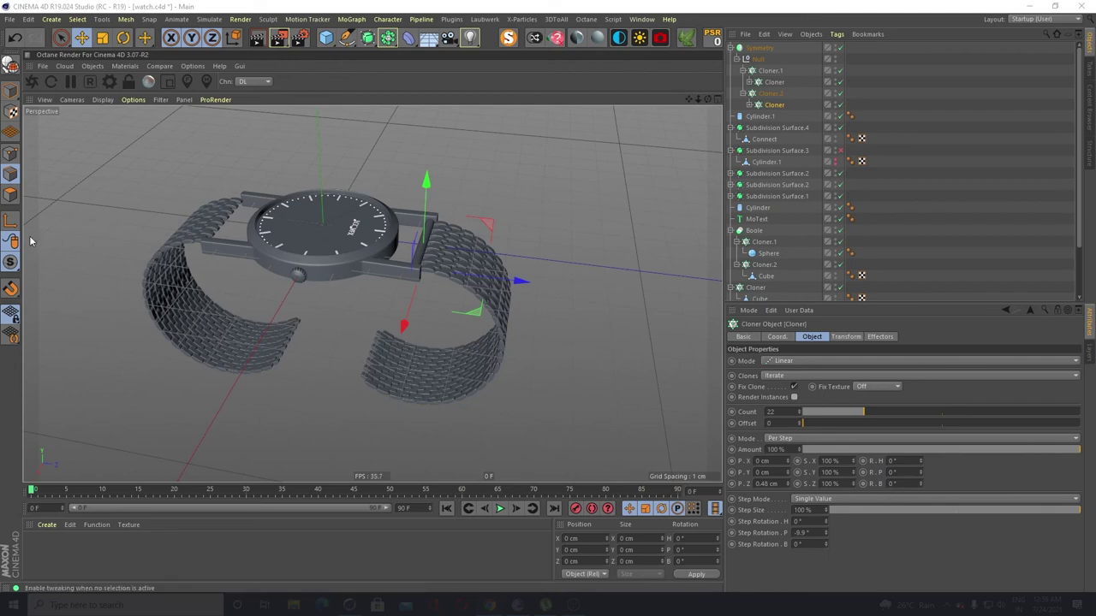
# Select the watch case's Cylinder mesh nested under the Symmetry objects of its Subdivision Surface
pyautogui.scroll(4, 387, 366)
pyautogui.keyDown('alt'); pyautogui.moveTo(387, 365); pyautogui.dragTo(410, 385); pyautogui.keyUp('alt')
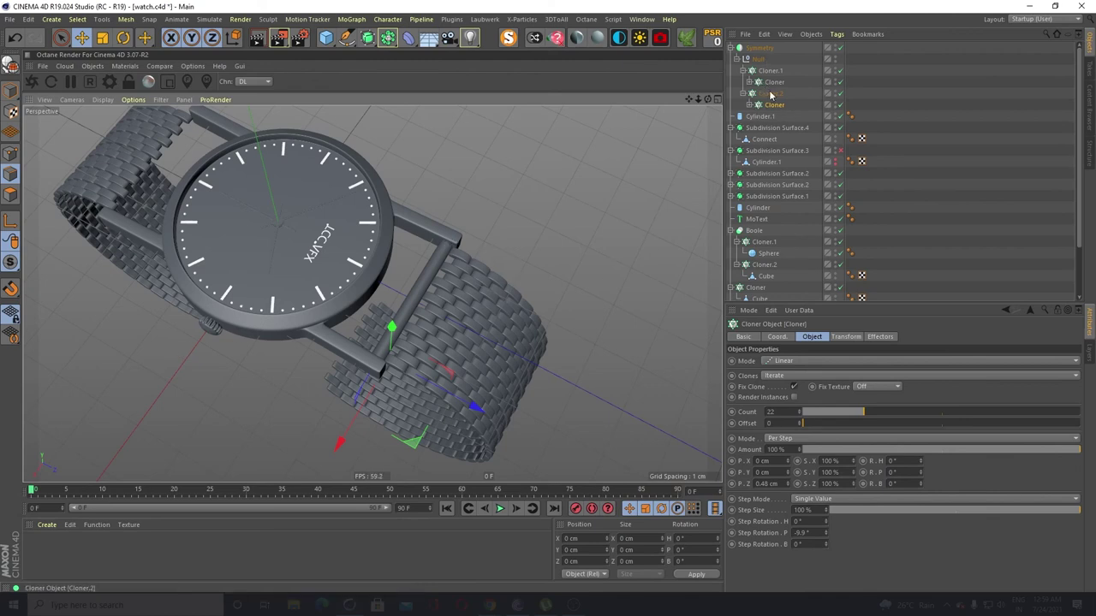
pyautogui.click(761, 116)
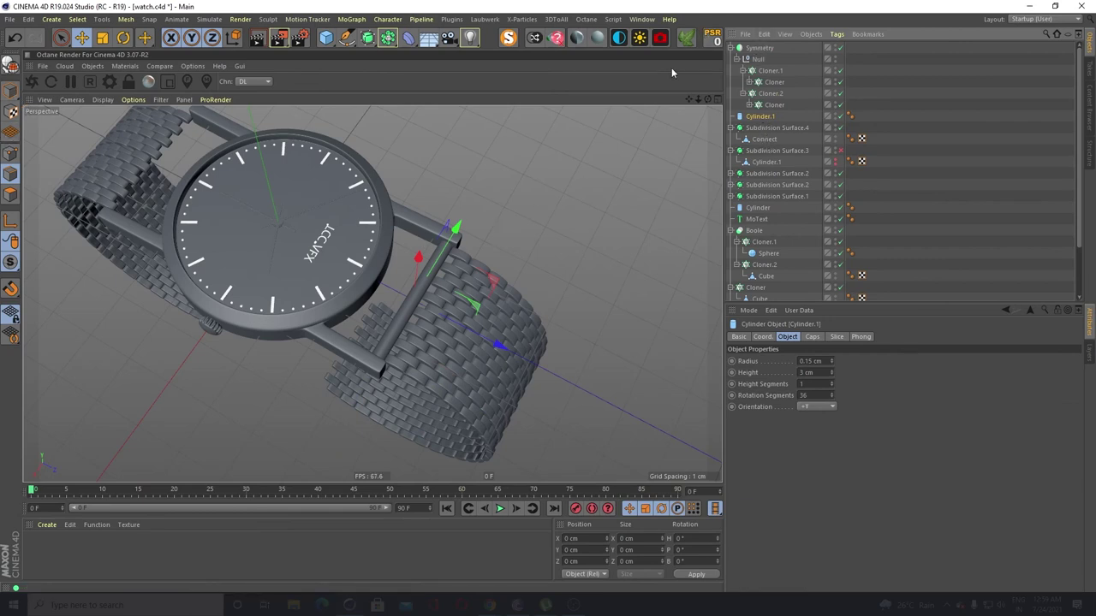
pyautogui.click(359, 357)
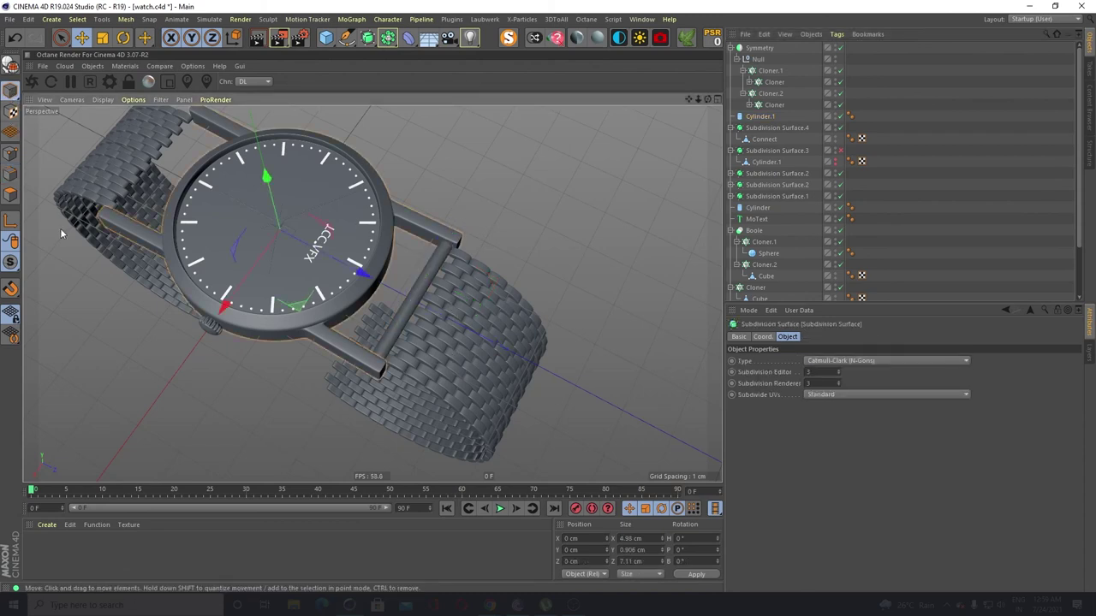
pyautogui.click(12, 196)
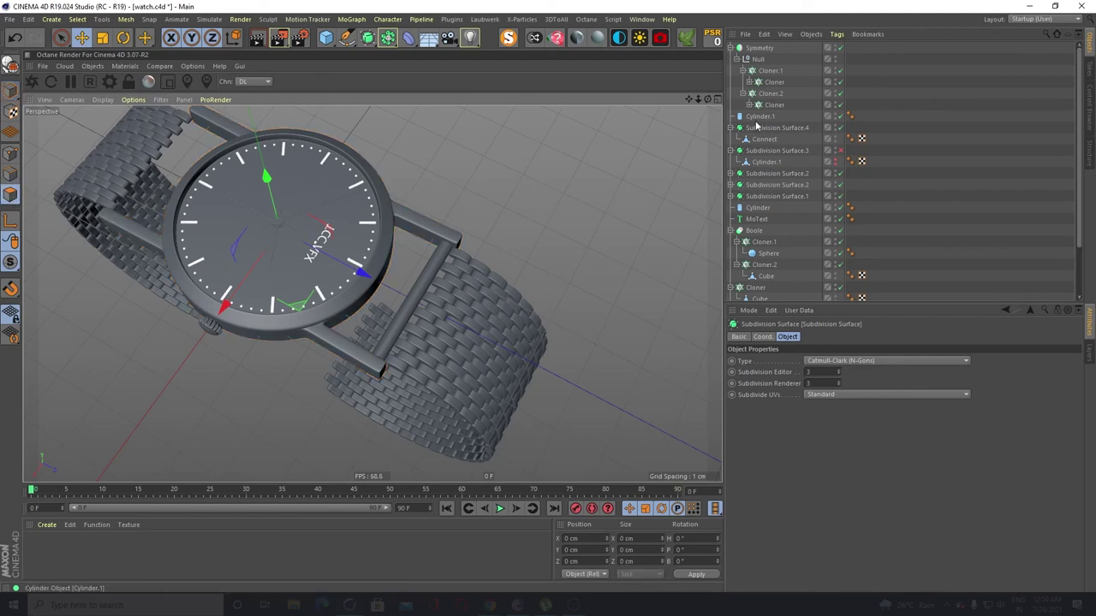
pyautogui.click(11, 92)
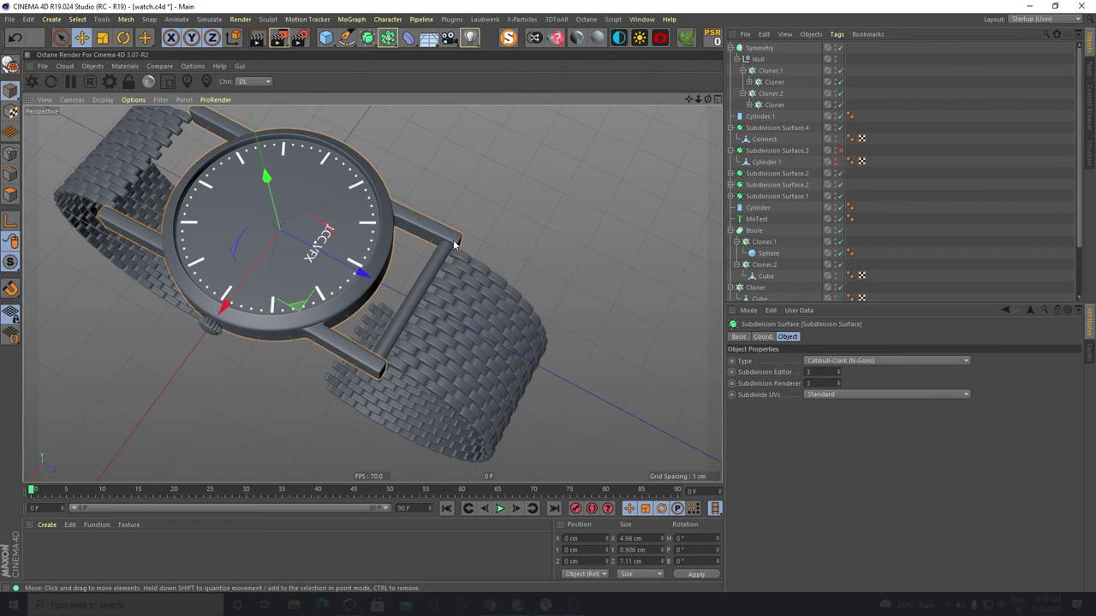
pyautogui.scroll(-2, 780, 207)
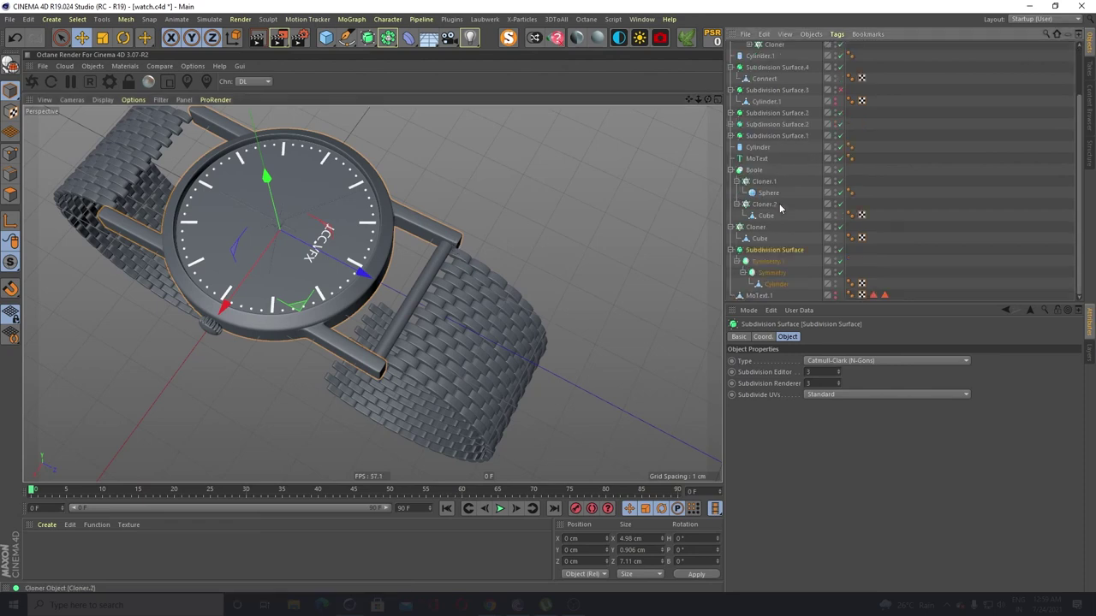
pyautogui.click(775, 284)
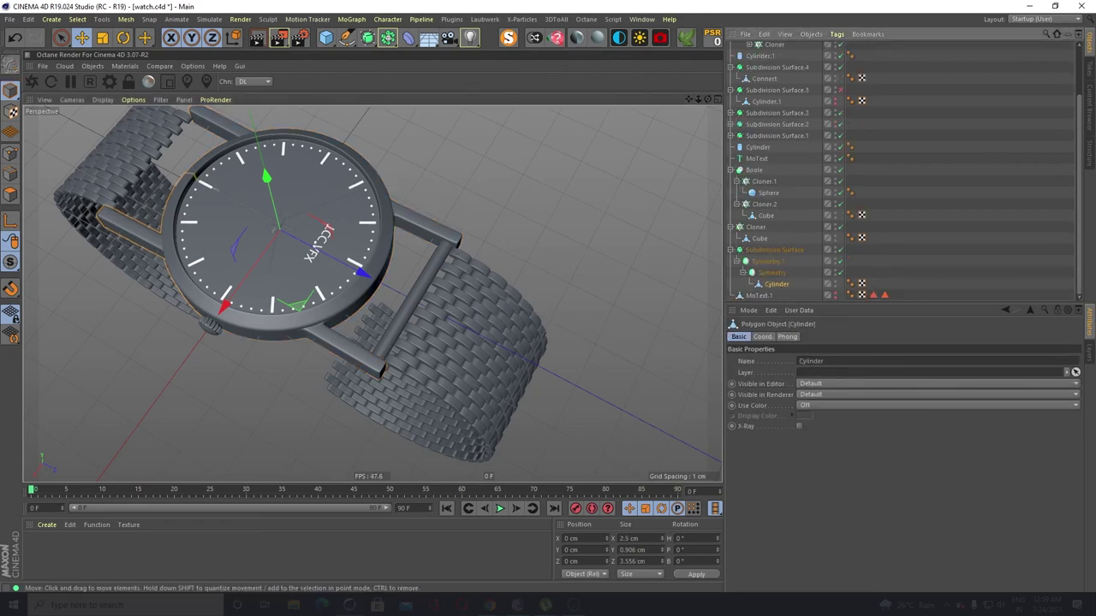
# Select the end points of the case lug on the crown side with a rectangle selection in point mode
pyautogui.keyDown('alt'); pyautogui.moveTo(149, 264); pyautogui.dragTo(177, 253); pyautogui.keyUp('alt')
pyautogui.keyDown('alt'); pyautogui.moveTo(186, 213); pyautogui.dragTo(252, 254, button='middle'); pyautogui.keyUp('alt')
pyautogui.scroll(3, 215, 213)
pyautogui.keyDown('alt'); pyautogui.moveTo(197, 251); pyautogui.dragTo(214, 214); pyautogui.keyUp('alt')
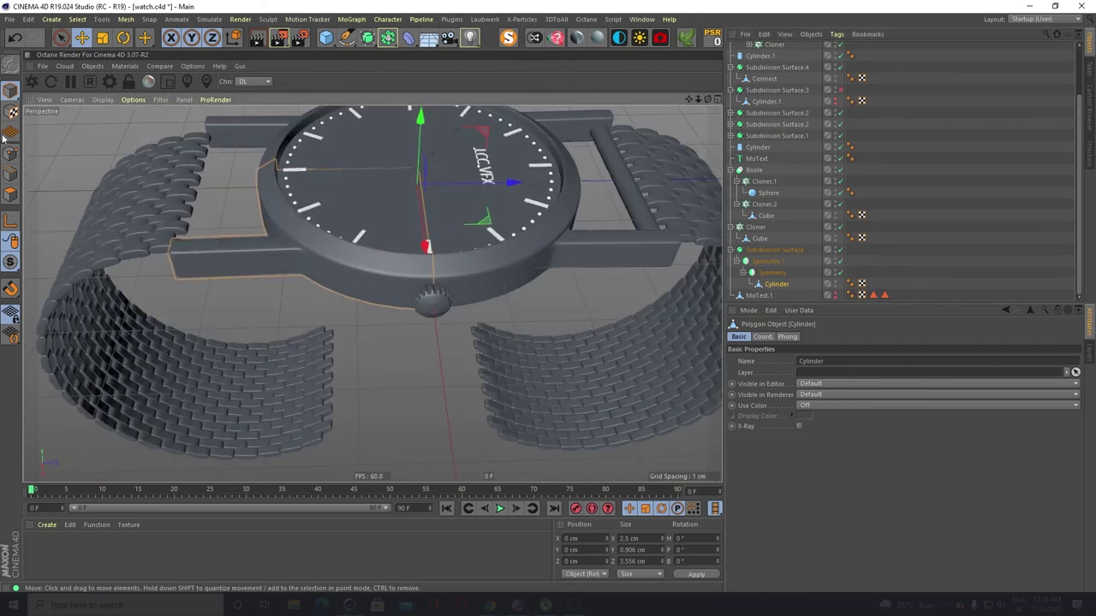
pyautogui.click(10, 195)
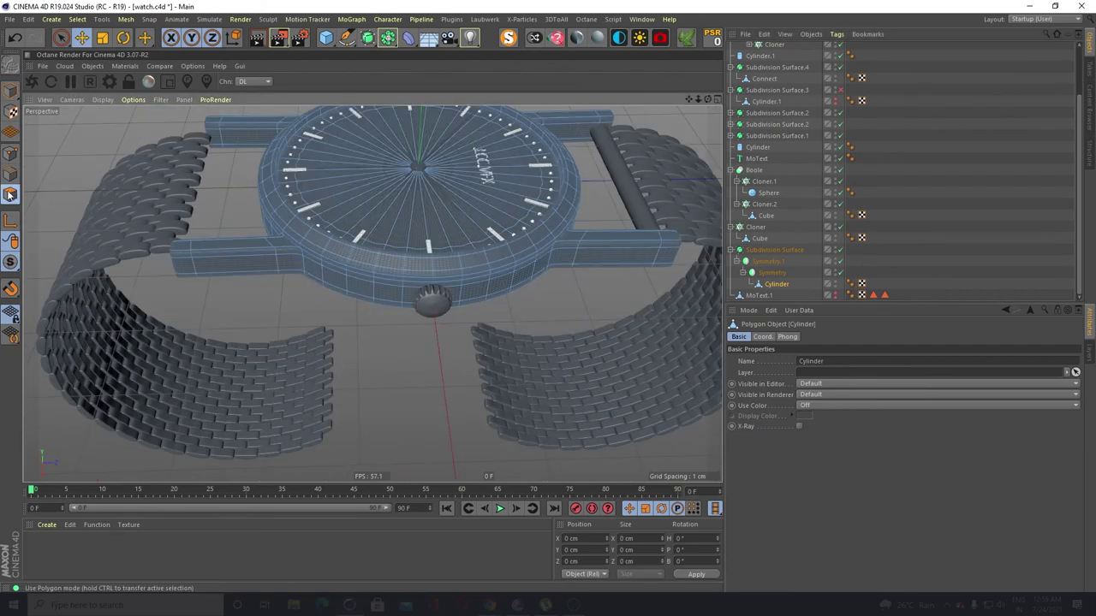
pyautogui.click(11, 154)
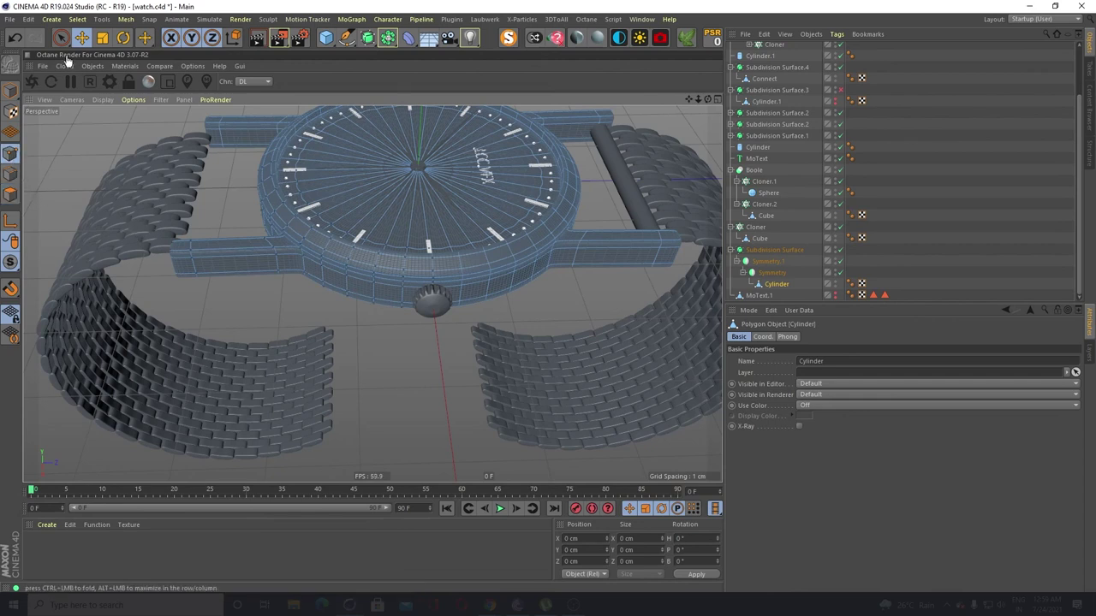
pyautogui.moveTo(60, 37); pyautogui.dragTo(85, 81)
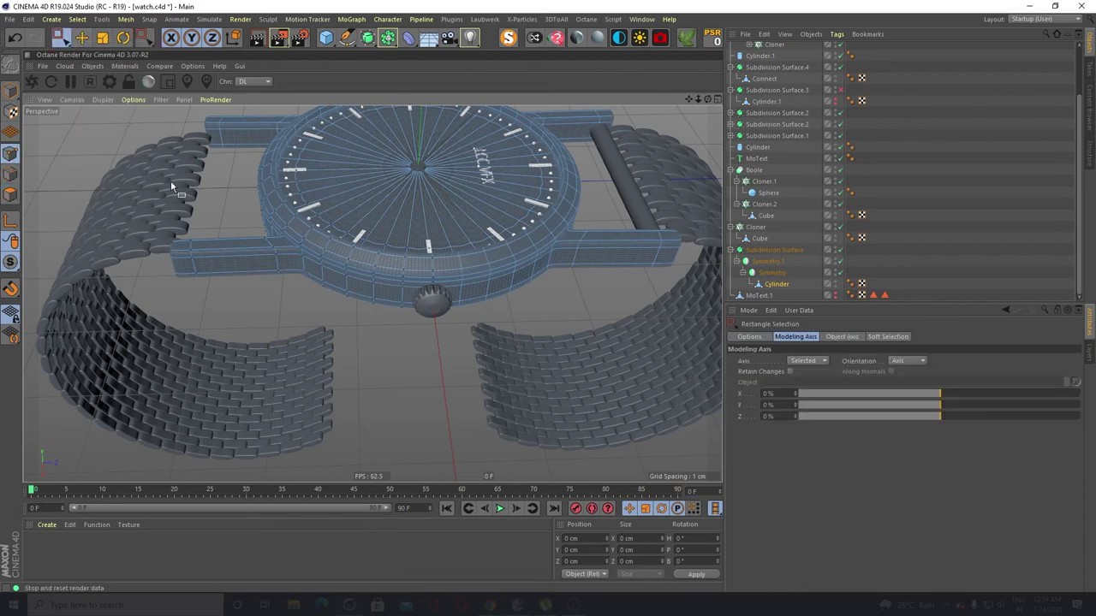
pyautogui.moveTo(139, 241); pyautogui.dragTo(190, 313)
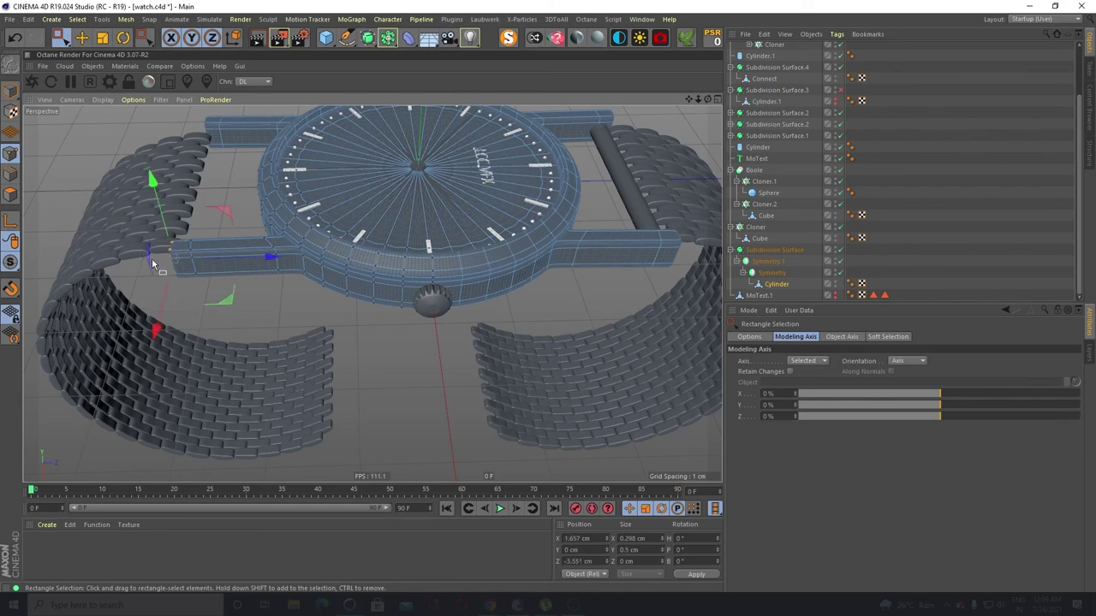
# Shorten the case lugs by moving all of the lug's end points inward along Z to about -2.65 cm
pyautogui.keyDown('alt'); pyautogui.moveTo(153, 264); pyautogui.dragTo(171, 325); pyautogui.keyUp('alt')
pyautogui.moveTo(257, 275)
pyautogui.mouseDown()
pyautogui.moveTo(281, 277)
pyautogui.moveTo(256, 274)
pyautogui.mouseUp()
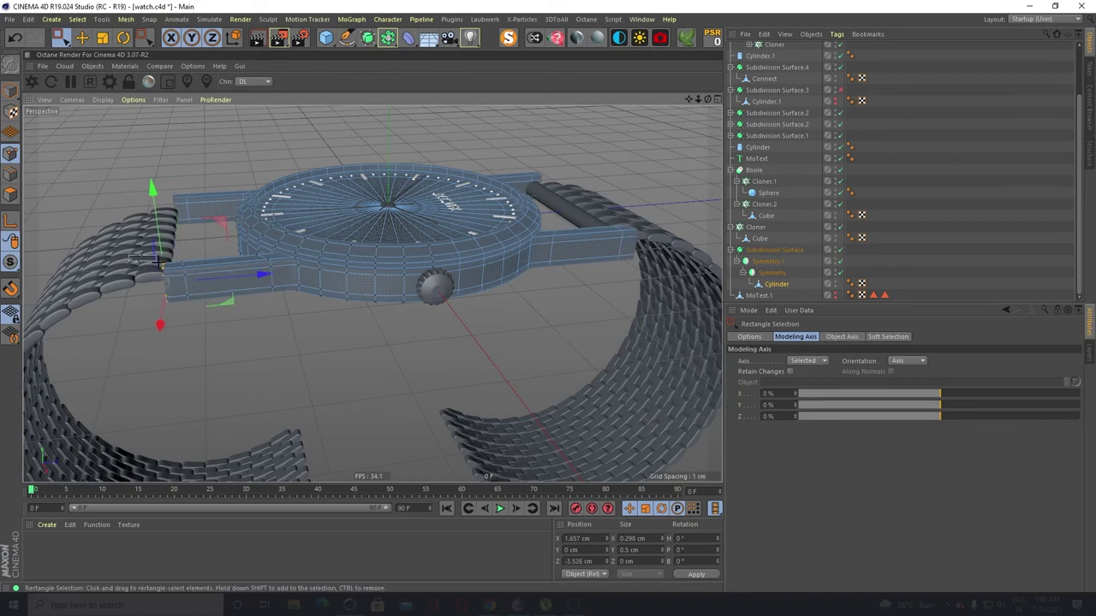
pyautogui.moveTo(159, 260); pyautogui.dragTo(205, 325)
pyautogui.moveTo(275, 276); pyautogui.dragTo(326, 285)
pyautogui.keyDown('alt'); pyautogui.moveTo(293, 343); pyautogui.dragTo(262, 356); pyautogui.keyUp('alt')
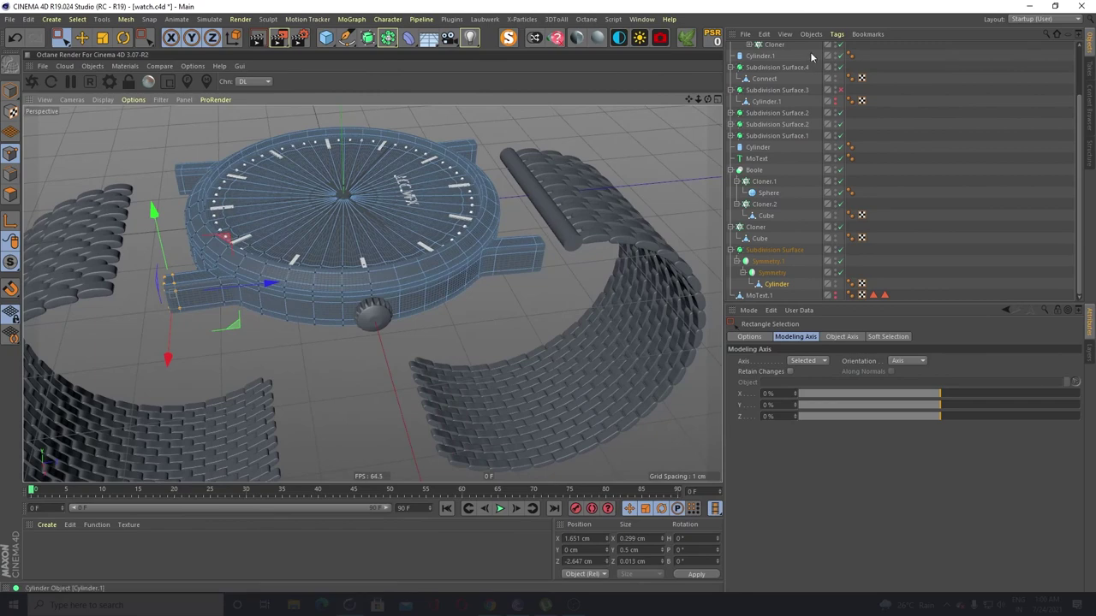
# Nest the strap's pin, Cylinder.1, inside the Null under the Symmetry, above Cloner.1, to mirror it onto both strap halves
pyautogui.click(12, 90)
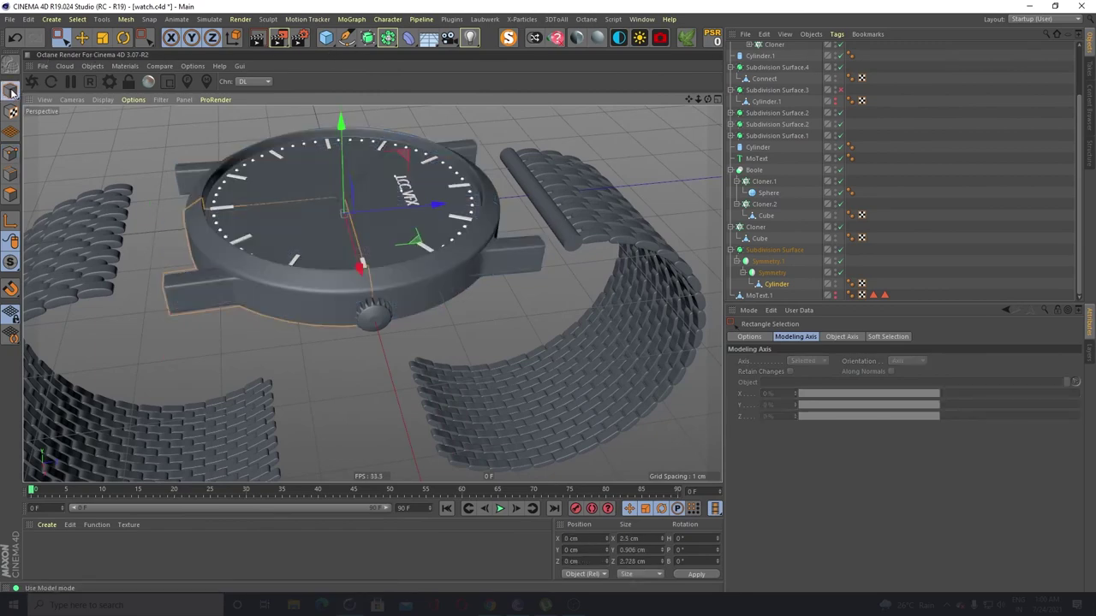
pyautogui.keyDown('alt'); pyautogui.moveTo(365, 242); pyautogui.dragTo(341, 247); pyautogui.keyUp('alt')
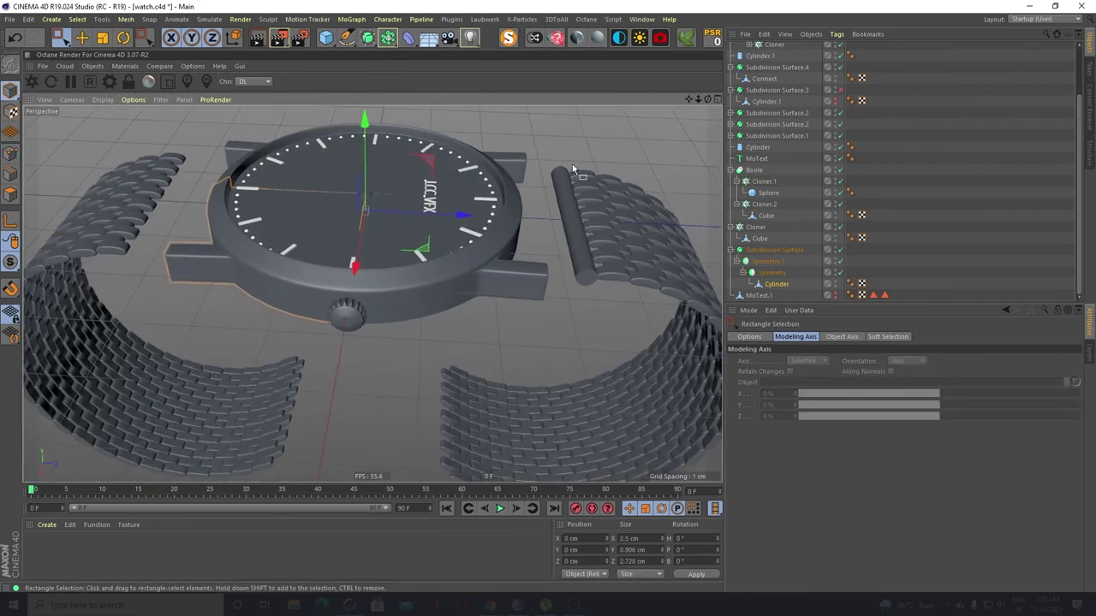
pyautogui.click(571, 224)
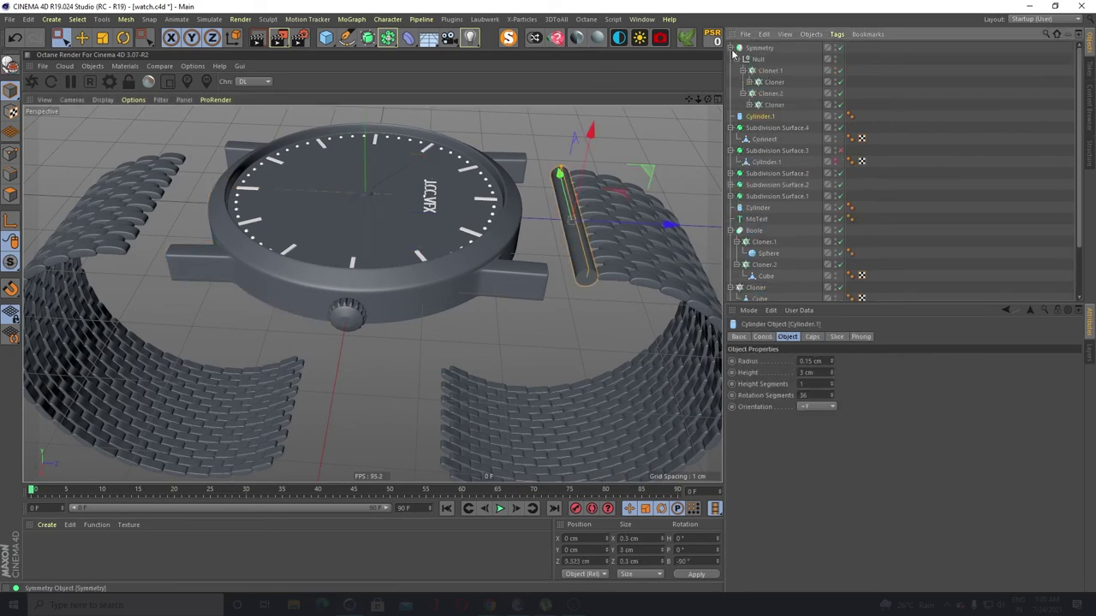
pyautogui.scroll(1, 761, 66)
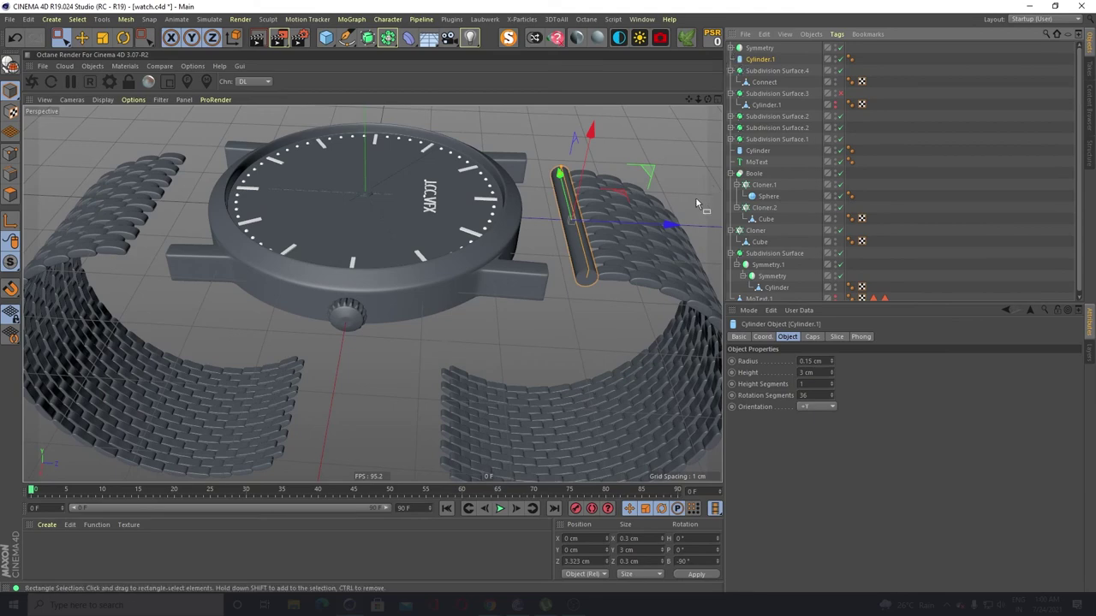
pyautogui.keyDown('alt'); pyautogui.moveTo(592, 257); pyautogui.dragTo(456, 282); pyautogui.keyUp('alt')
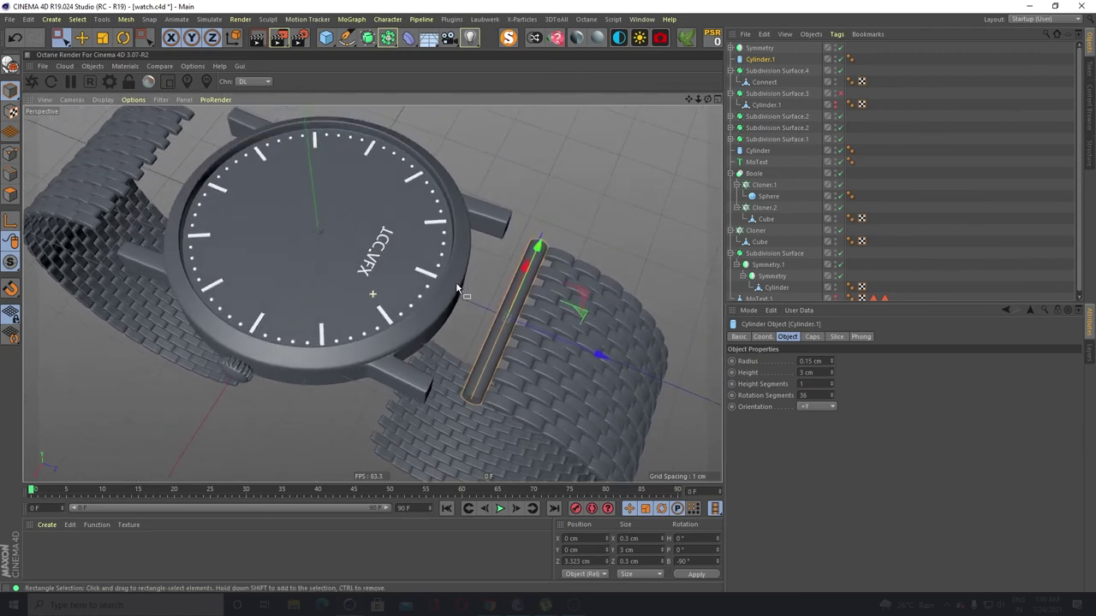
pyautogui.click(731, 49)
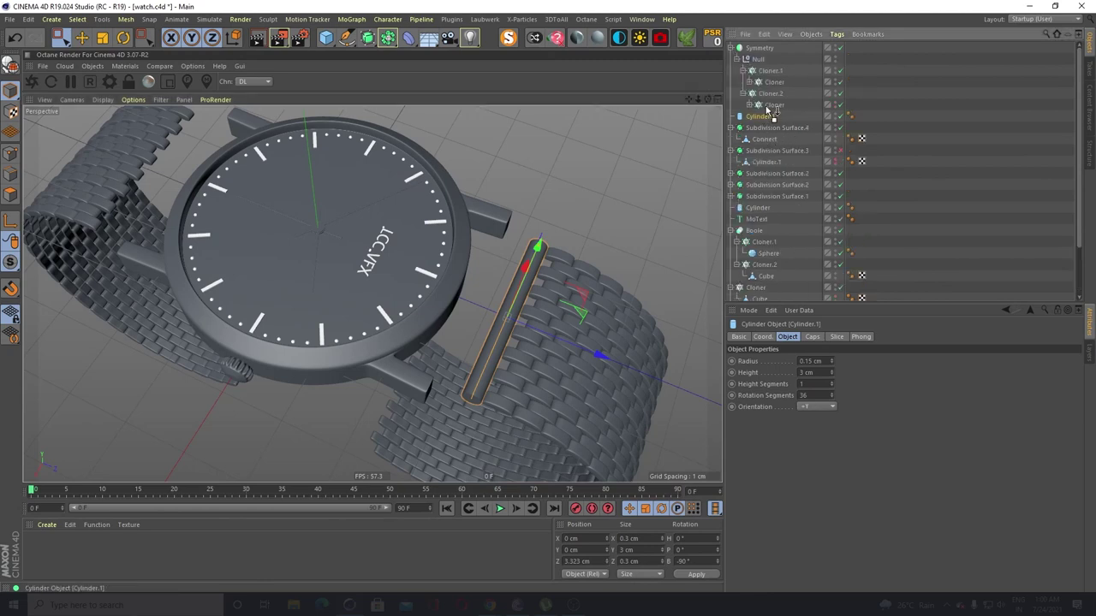
pyautogui.moveTo(770, 111); pyautogui.dragTo(767, 107)
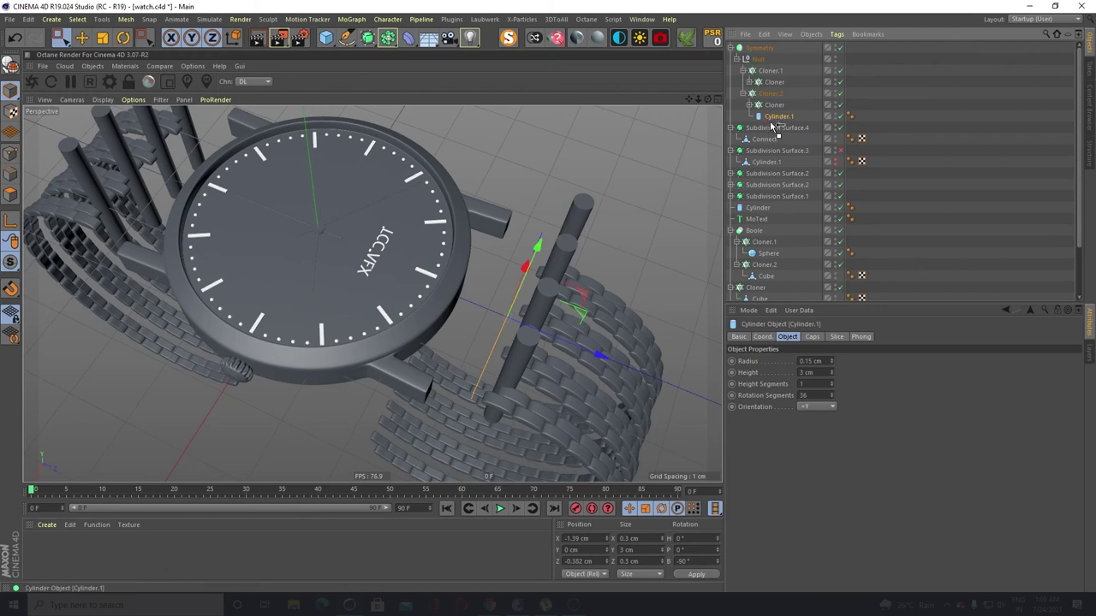
pyautogui.moveTo(772, 126); pyautogui.dragTo(757, 58)
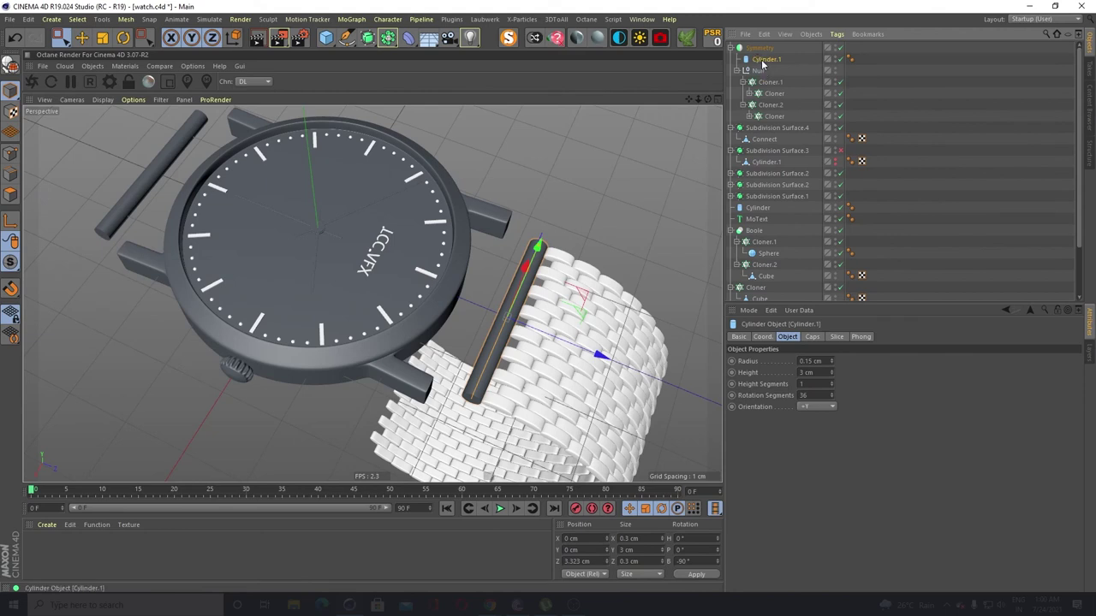
pyautogui.moveTo(758, 79); pyautogui.dragTo(756, 78)
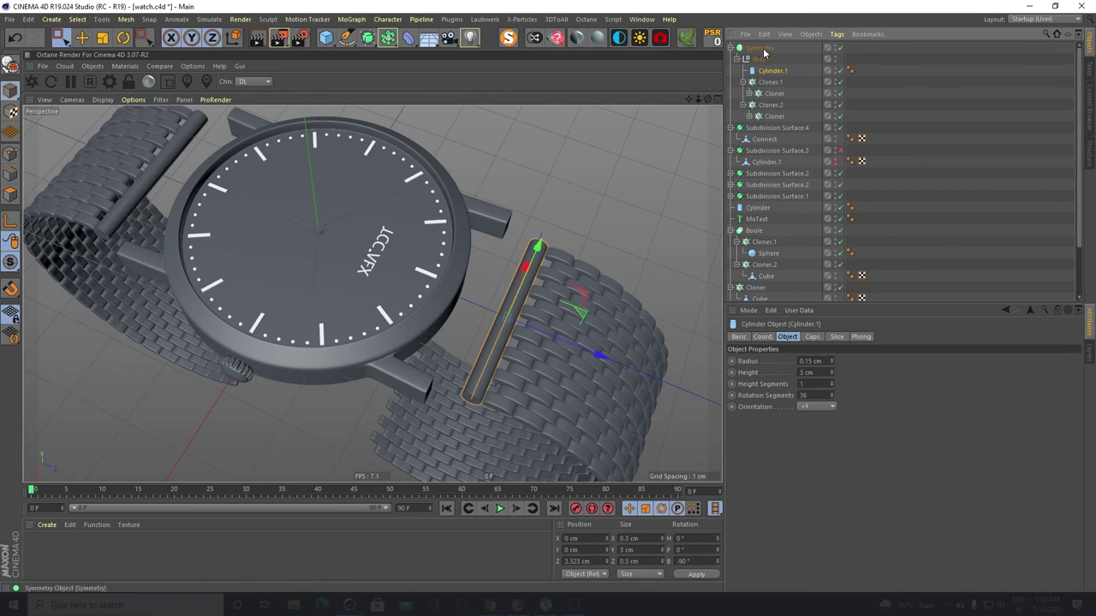
# Move the Null holding the pin and strap links toward the case along Z to about -0.62 cm
pyautogui.click(758, 58)
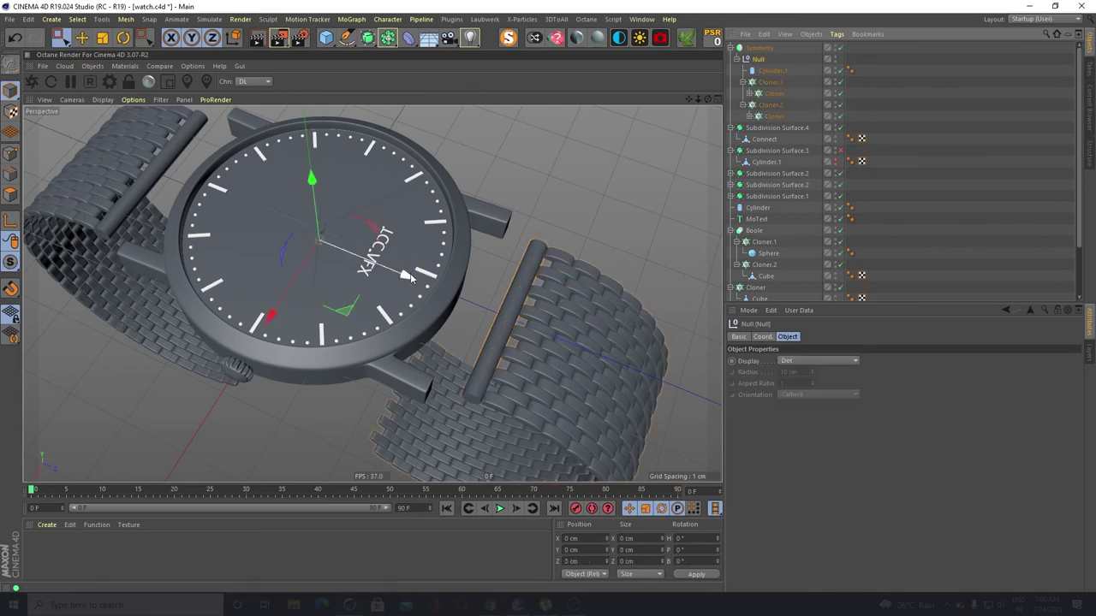
pyautogui.moveTo(407, 272); pyautogui.dragTo(376, 273)
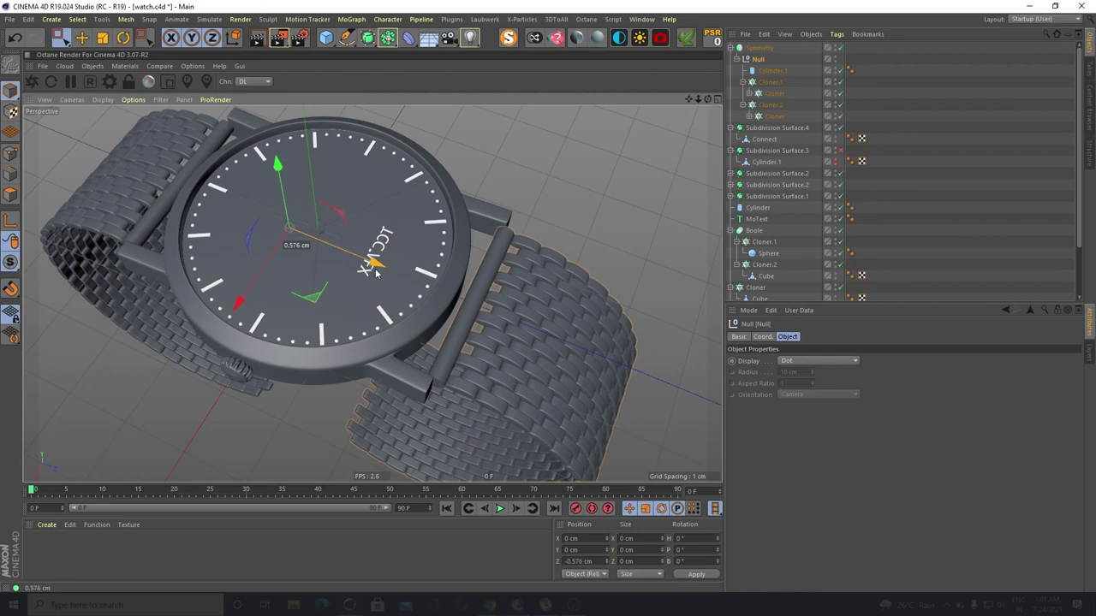
pyautogui.moveTo(377, 272); pyautogui.dragTo(375, 273)
pyautogui.keyDown('alt'); pyautogui.moveTo(563, 326); pyautogui.dragTo(529, 311, button='middle'); pyautogui.keyUp('alt')
pyautogui.scroll(3, 436, 342)
pyautogui.keyDown('alt'); pyautogui.moveTo(436, 356); pyautogui.dragTo(411, 331); pyautogui.keyUp('alt')
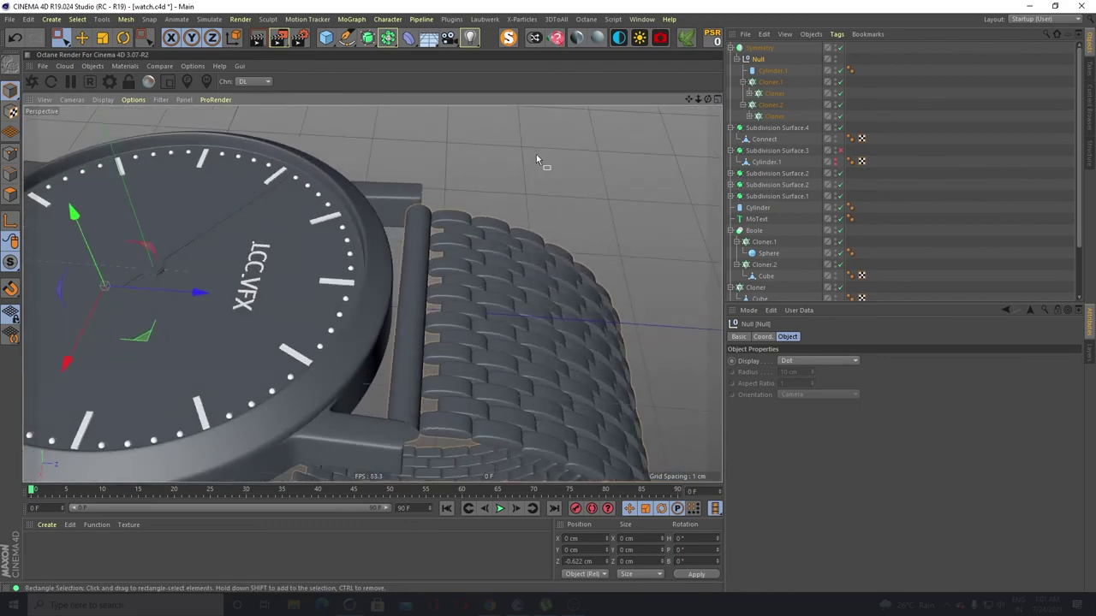
pyautogui.scroll(-2, 536, 159)
pyautogui.keyDown('alt'); pyautogui.moveTo(542, 176); pyautogui.dragTo(562, 171, button='middle'); pyautogui.keyUp('alt')
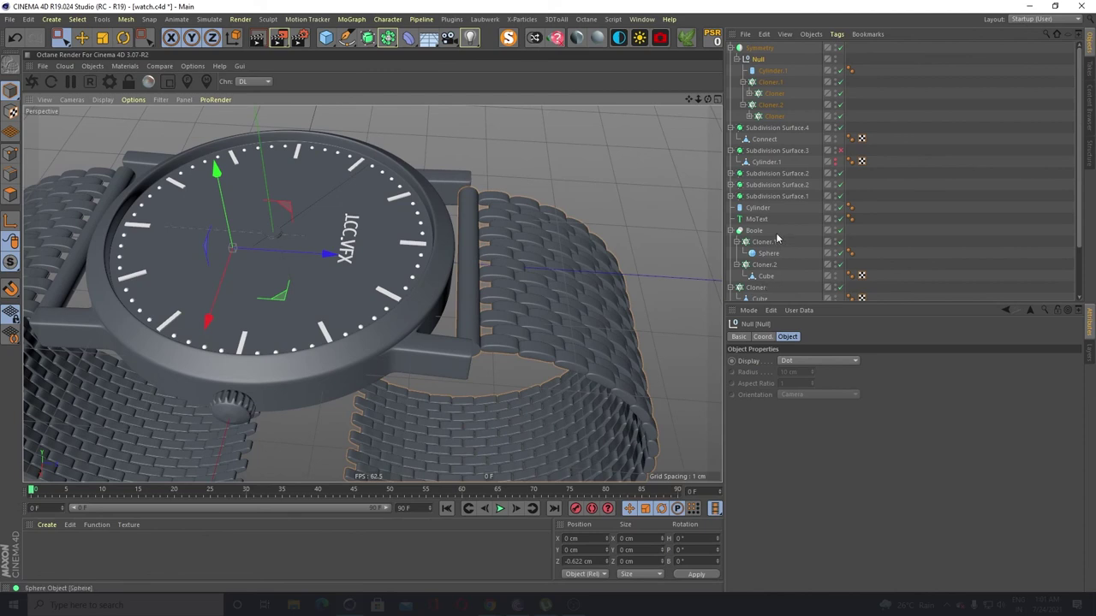
# Select the case's Cylinder mesh nested under the Subdivision Surface's Symmetry objects and switch to point editing
pyautogui.click(757, 211)
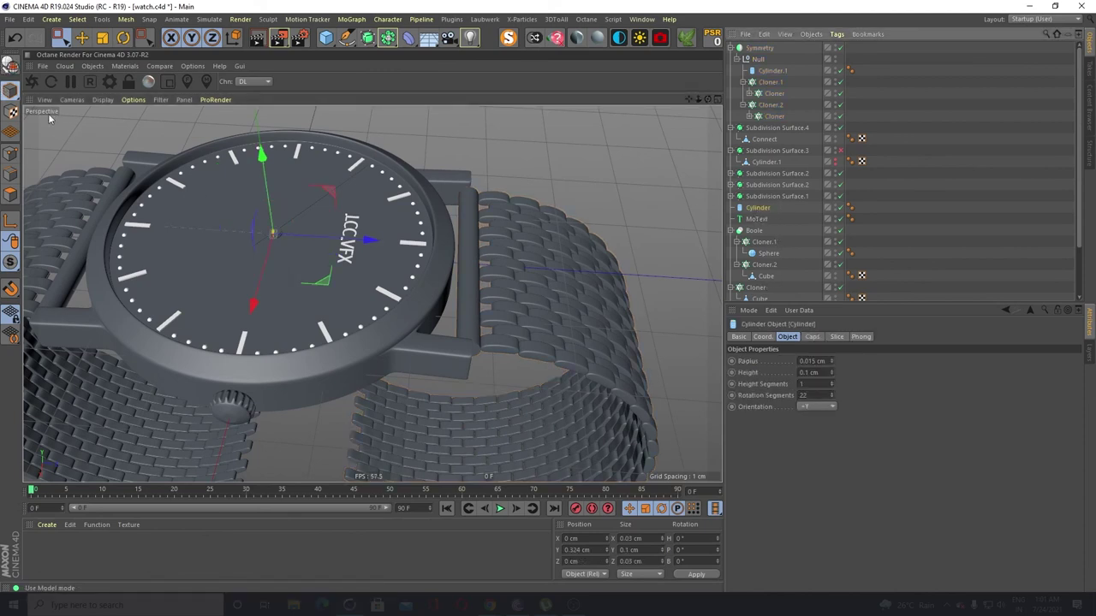
pyautogui.click(298, 374)
pyautogui.scroll(-2, 803, 248)
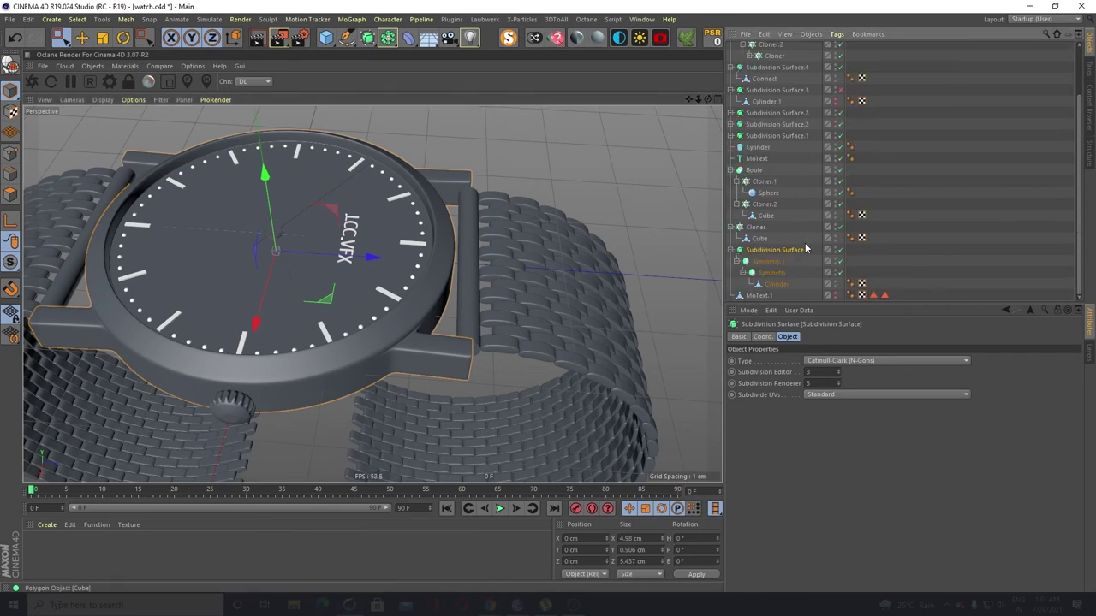
pyautogui.click(776, 283)
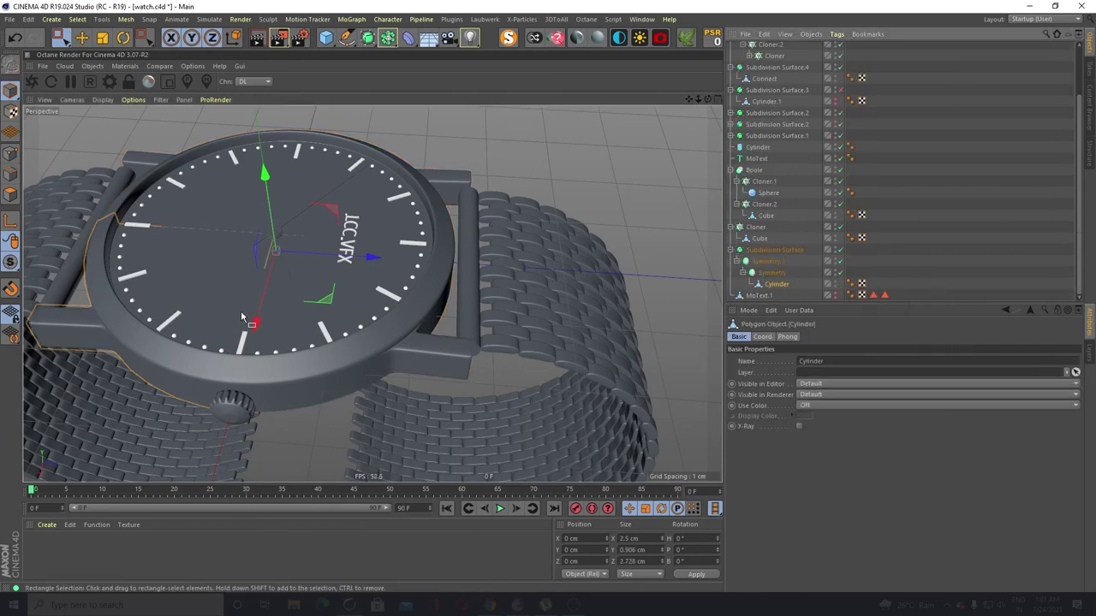
pyautogui.keyDown('alt'); pyautogui.moveTo(241, 316); pyautogui.dragTo(344, 317); pyautogui.keyUp('alt')
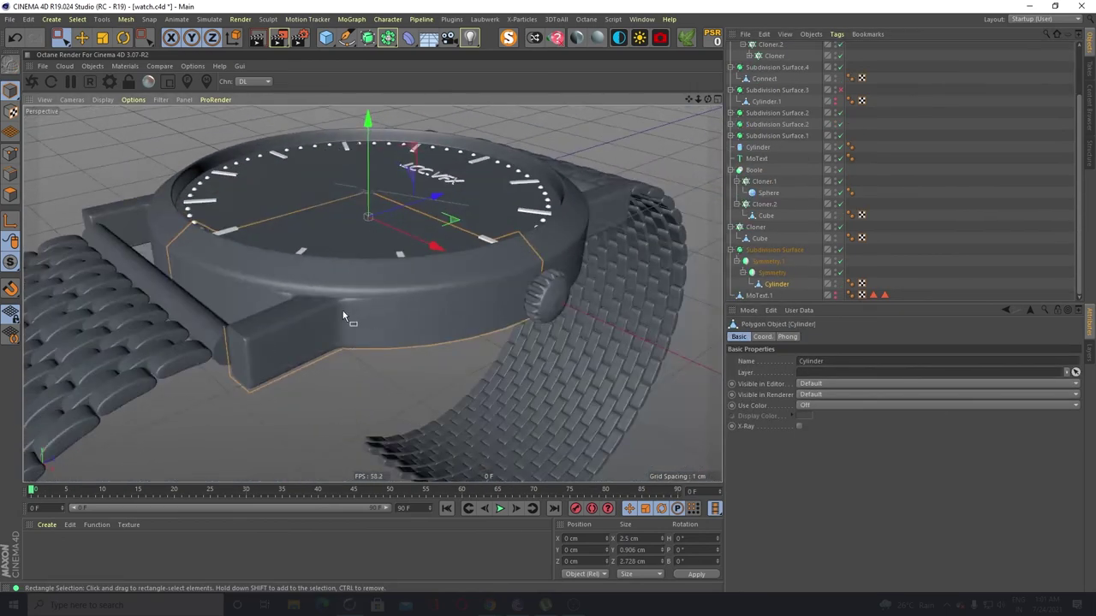
pyautogui.click(11, 194)
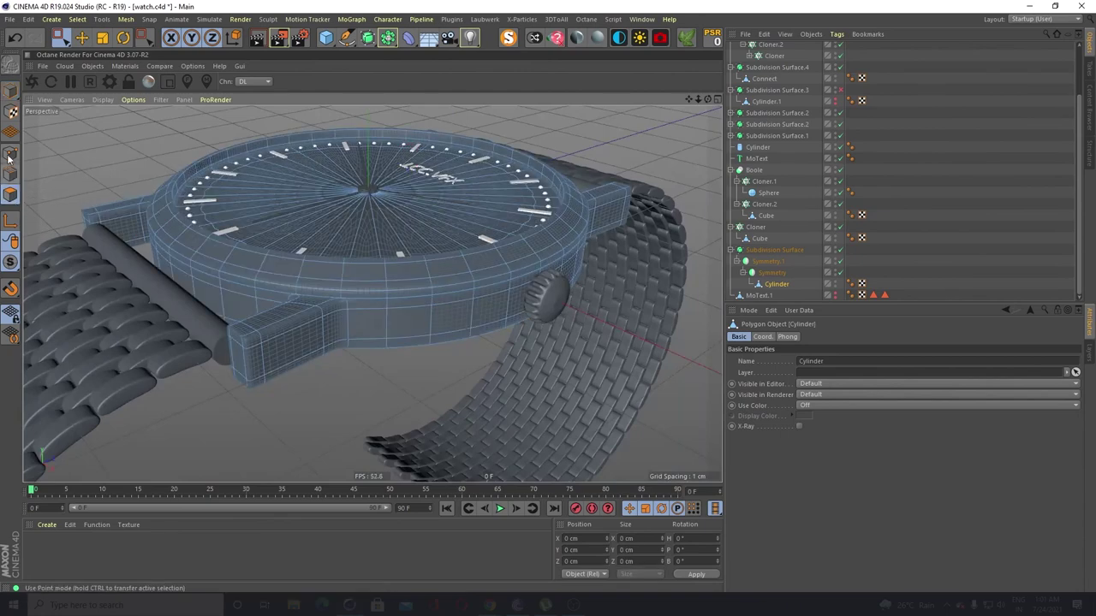
pyautogui.click(10, 155)
# Lengthen the case lugs slightly by moving the selected end points outward along Z to about -2.81 cm, then return to model mode
pyautogui.keyDown('alt'); pyautogui.moveTo(103, 428); pyautogui.dragTo(306, 371); pyautogui.keyUp('alt')
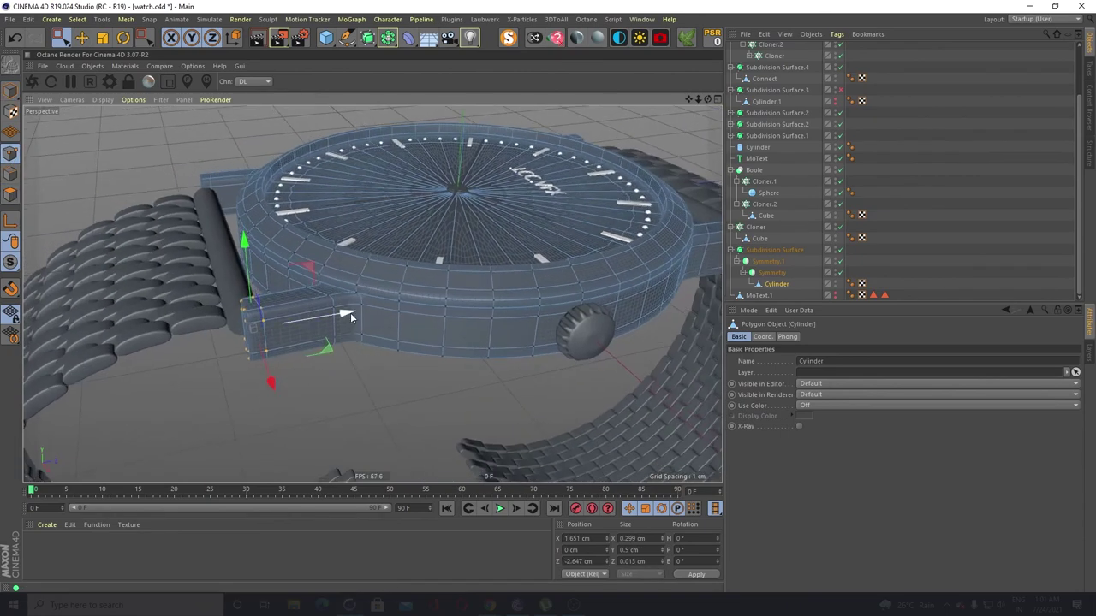
pyautogui.moveTo(351, 321); pyautogui.dragTo(376, 163)
pyautogui.scroll(3, 351, 203)
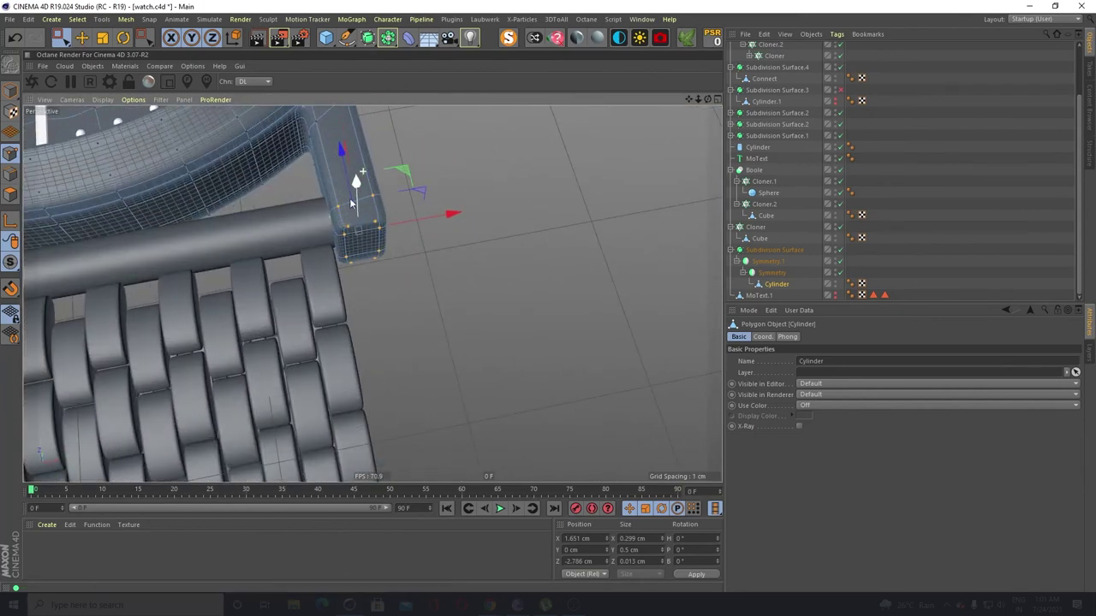
pyautogui.keyDown('alt'); pyautogui.moveTo(351, 203); pyautogui.dragTo(415, 220); pyautogui.keyUp('alt')
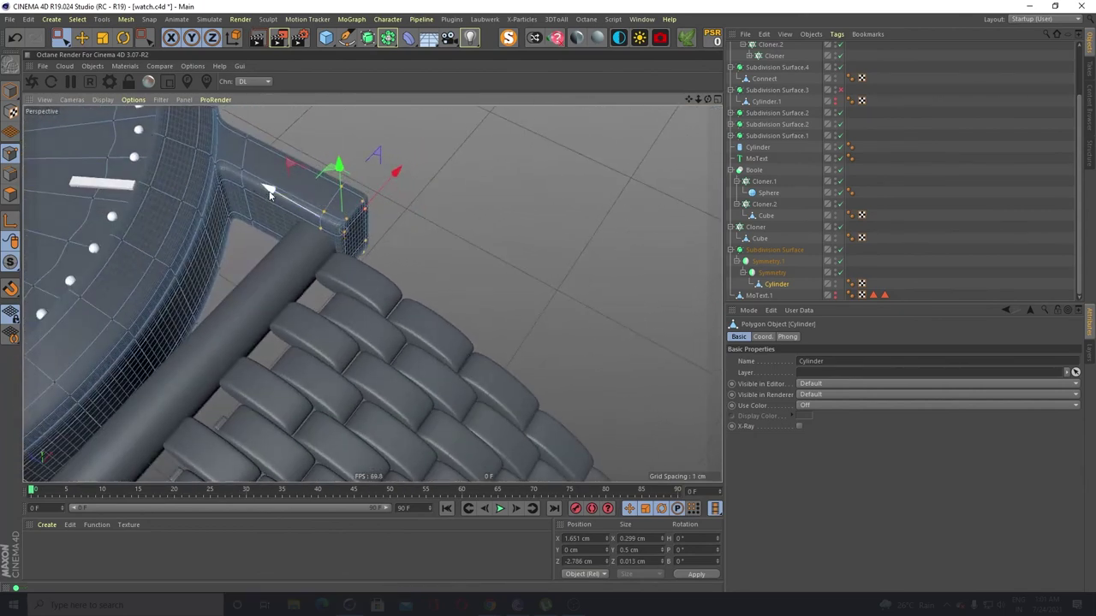
pyautogui.moveTo(268, 195)
pyautogui.mouseDown()
pyautogui.moveTo(280, 198)
pyautogui.moveTo(273, 195)
pyautogui.mouseUp()
pyautogui.scroll(3, 309, 212)
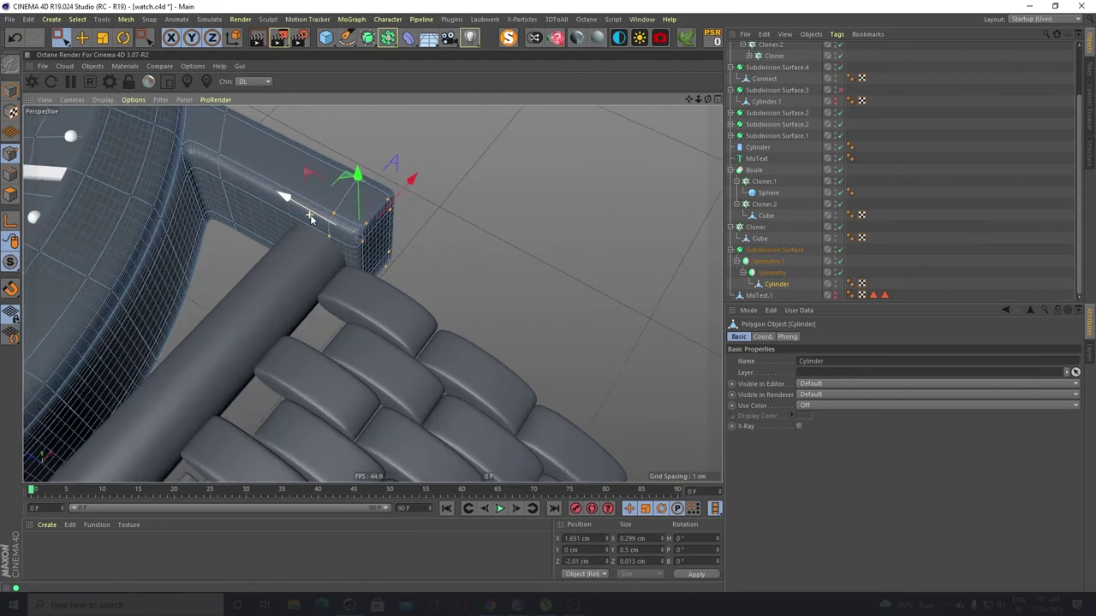
pyautogui.keyDown('alt'); pyautogui.moveTo(333, 291); pyautogui.dragTo(331, 242); pyautogui.keyUp('alt')
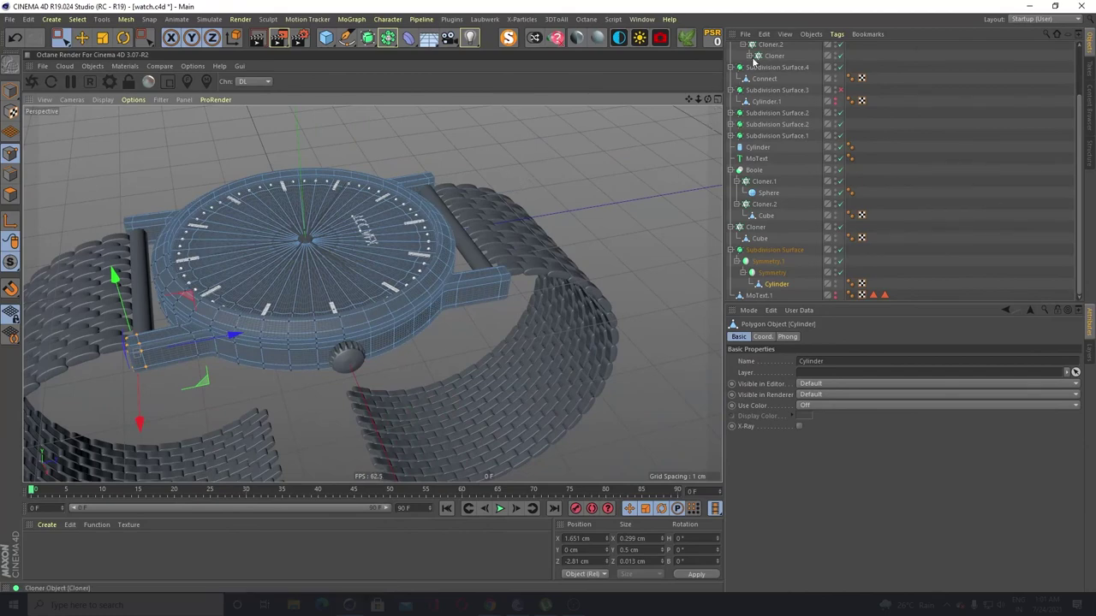
pyautogui.click(10, 90)
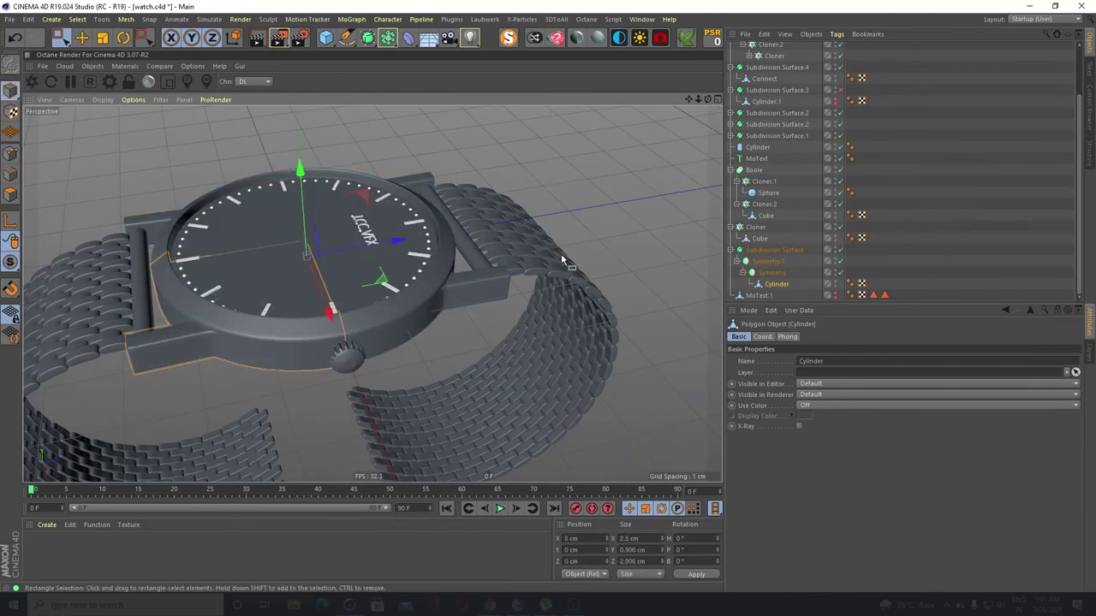
# Collapse Subdivision Surface.4 and Subdivision Surface.3 in the object hierarchy and expand the Cloner inside Cloner.2
pyautogui.keyDown('alt'); pyautogui.moveTo(409, 296); pyautogui.dragTo(417, 207); pyautogui.keyUp('alt')
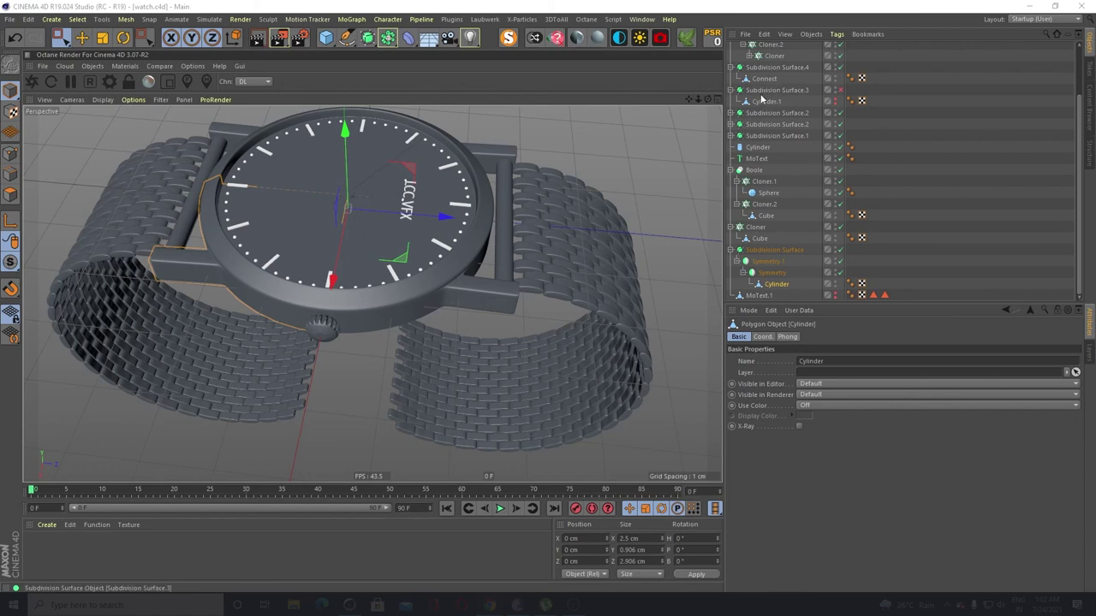
pyautogui.scroll(3, 756, 81)
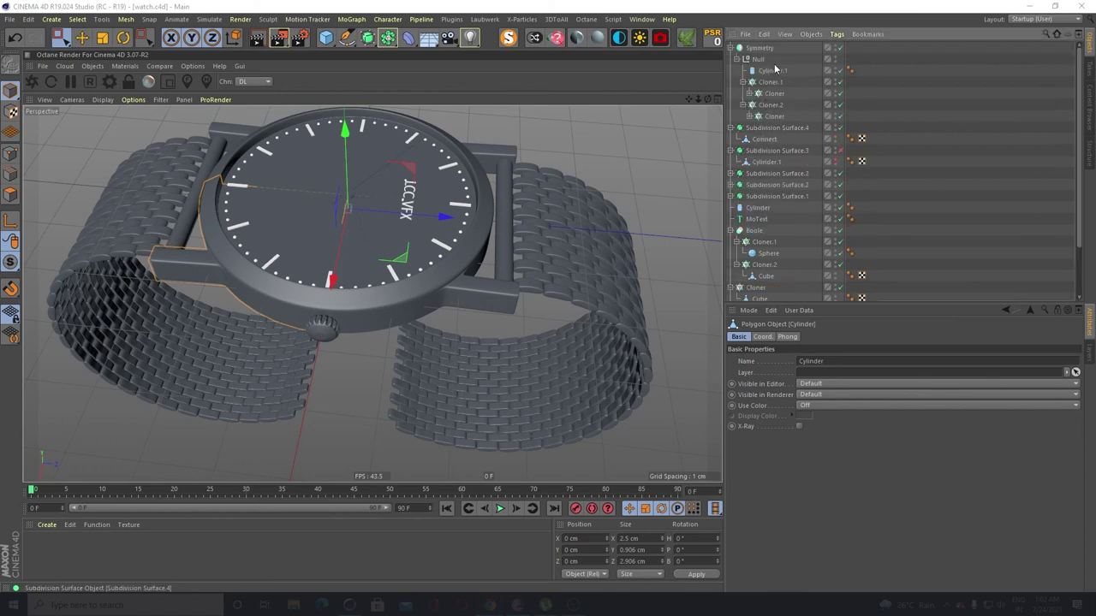
pyautogui.click(731, 128)
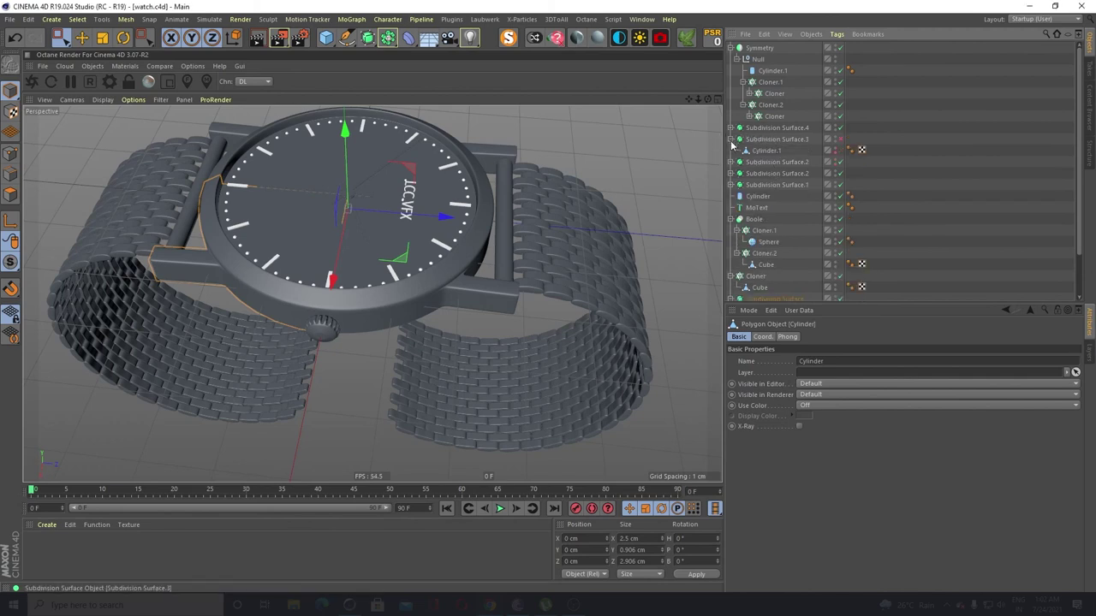
pyautogui.click(731, 139)
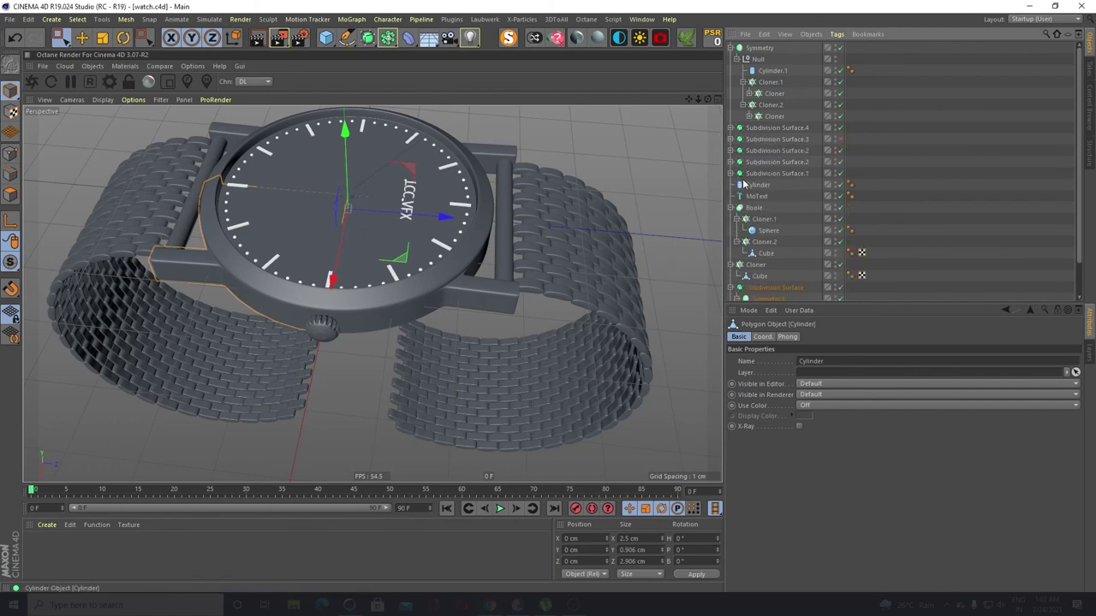
pyautogui.click(749, 117)
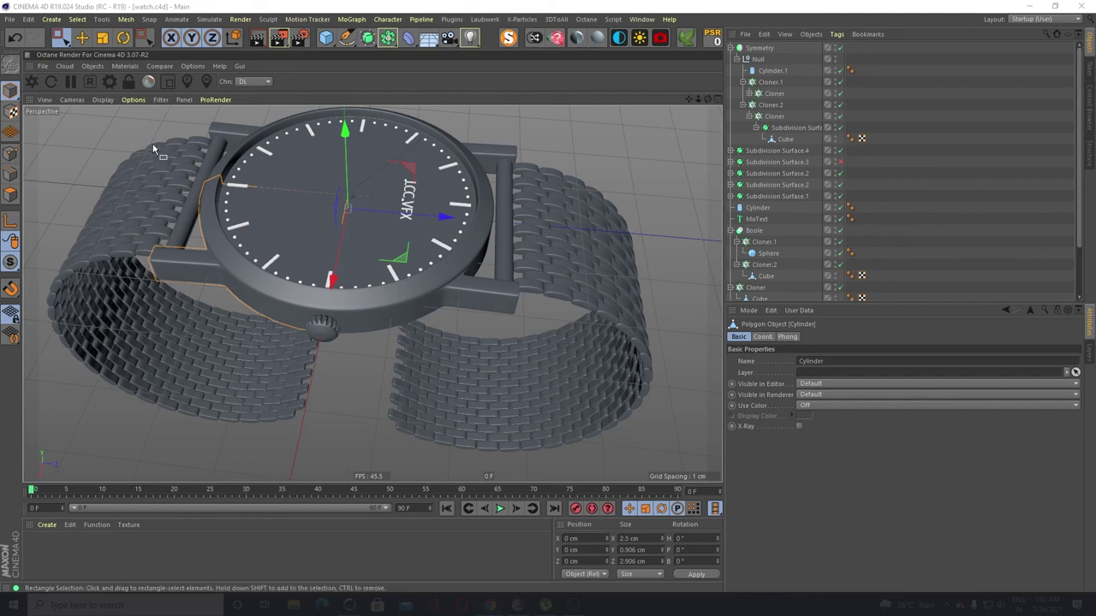
pyautogui.scroll(-1, 408, 195)
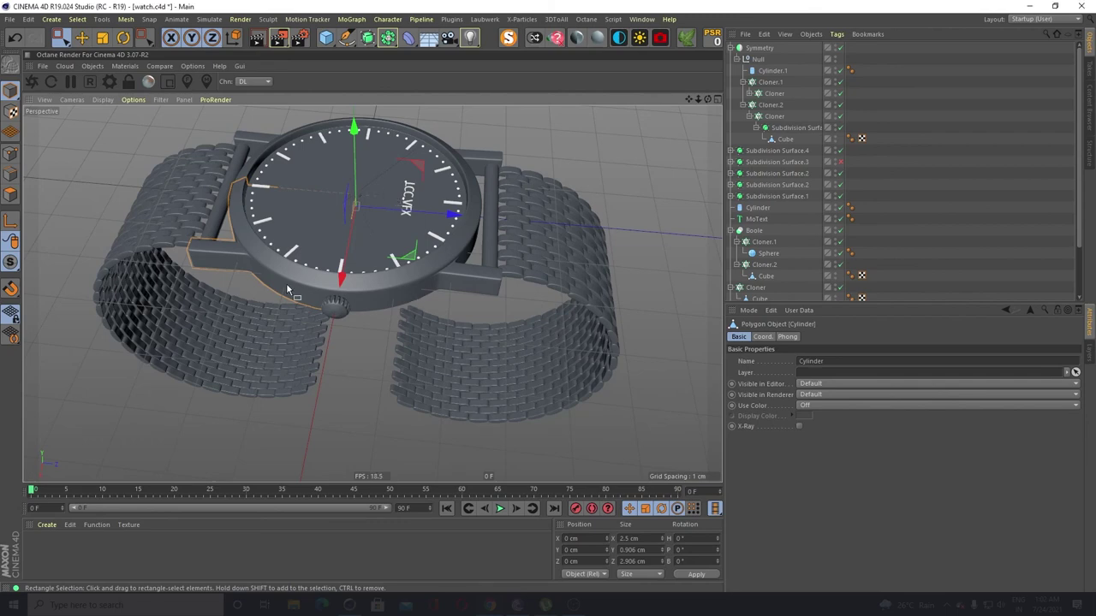
pyautogui.keyDown('alt'); pyautogui.moveTo(287, 291); pyautogui.dragTo(314, 281); pyautogui.keyUp('alt')
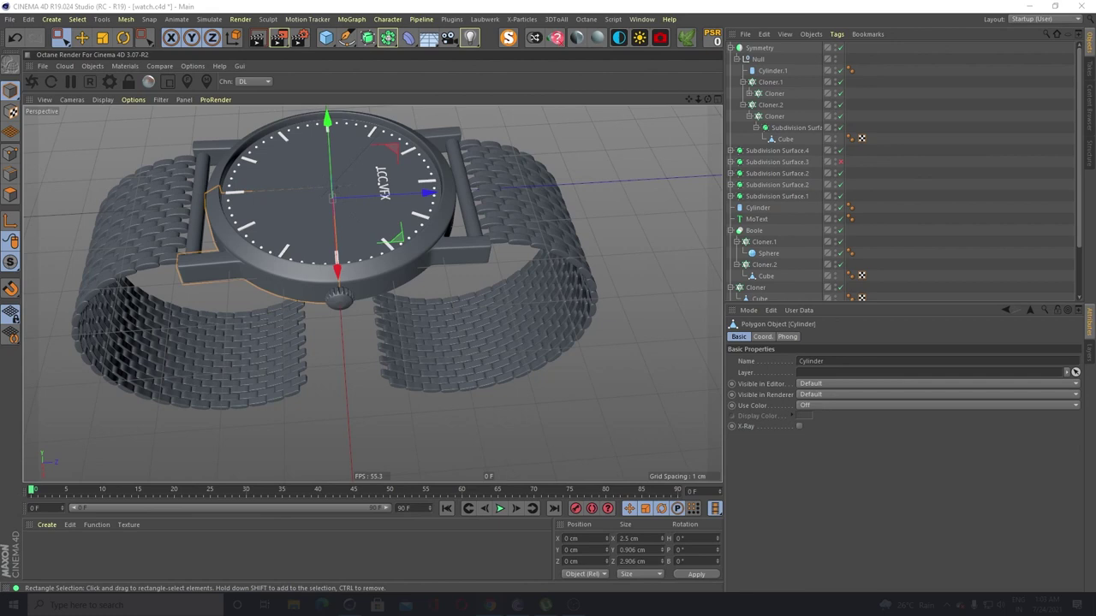
# Add an Octane camera, look through it, and set its heading rotation to 0°
pyautogui.click(661, 41)
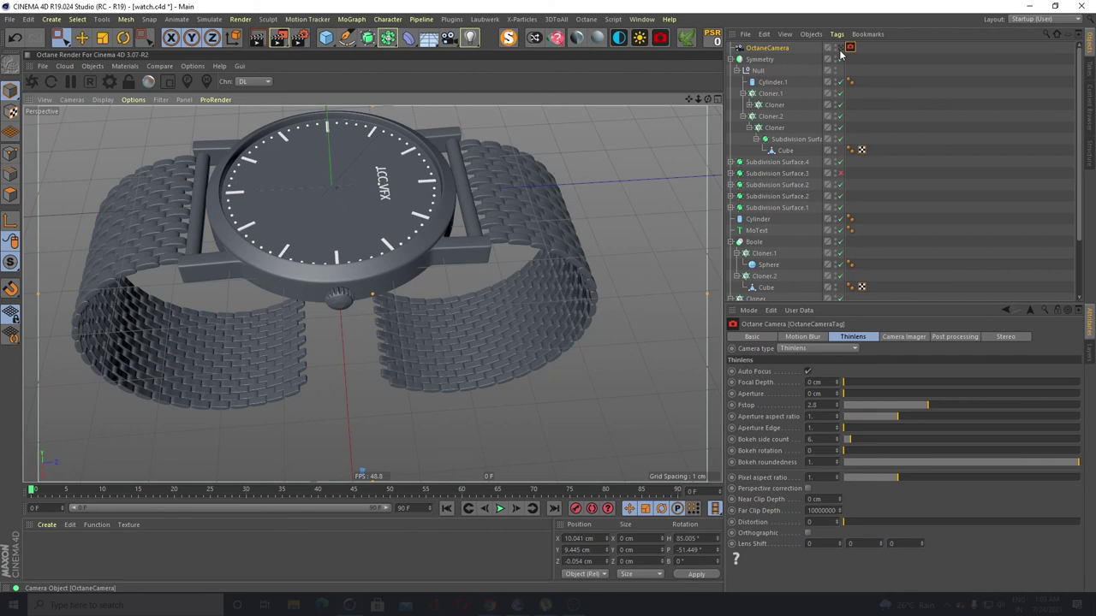
pyautogui.click(786, 50)
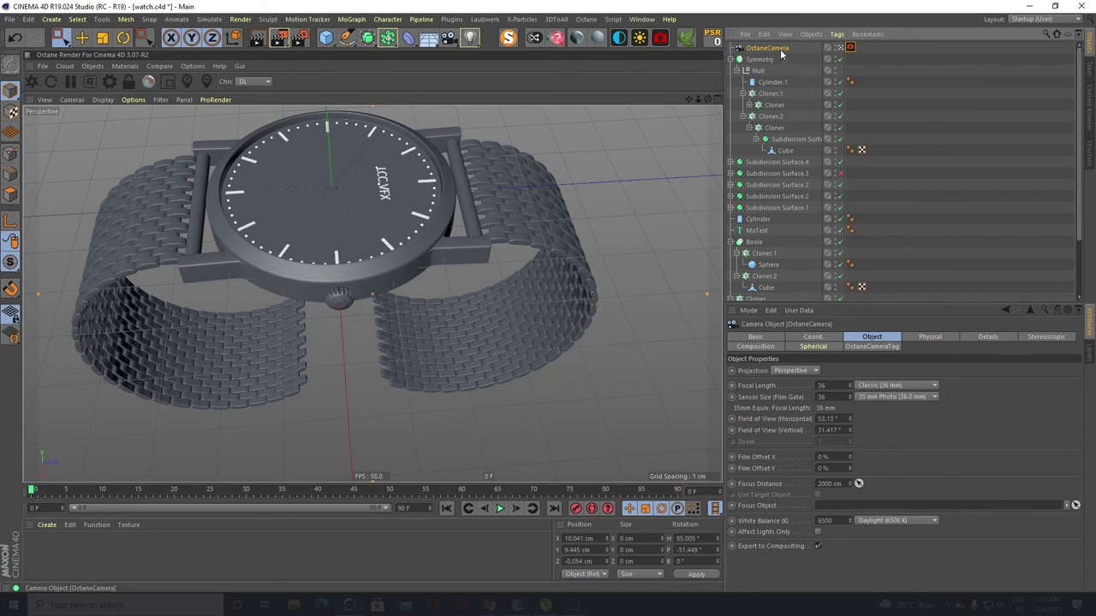
pyautogui.click(829, 338)
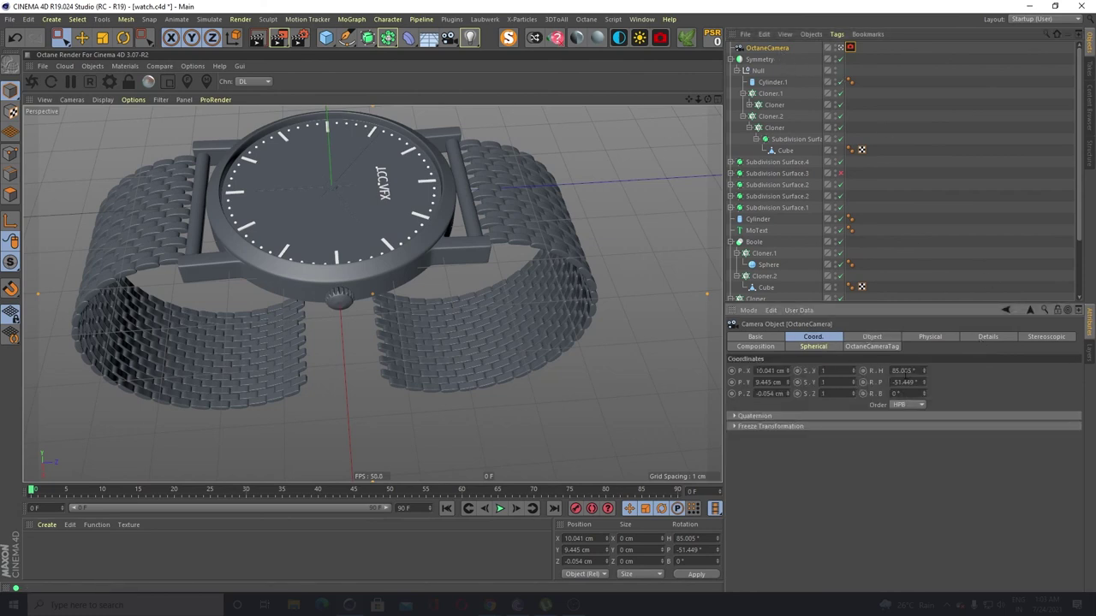
pyautogui.write('0')
pyautogui.press('Return')
# Try a camera pitch of 90° with the X position at 0 cm, pulling the camera back until the watch is in view
pyautogui.doubleClick(906, 381)
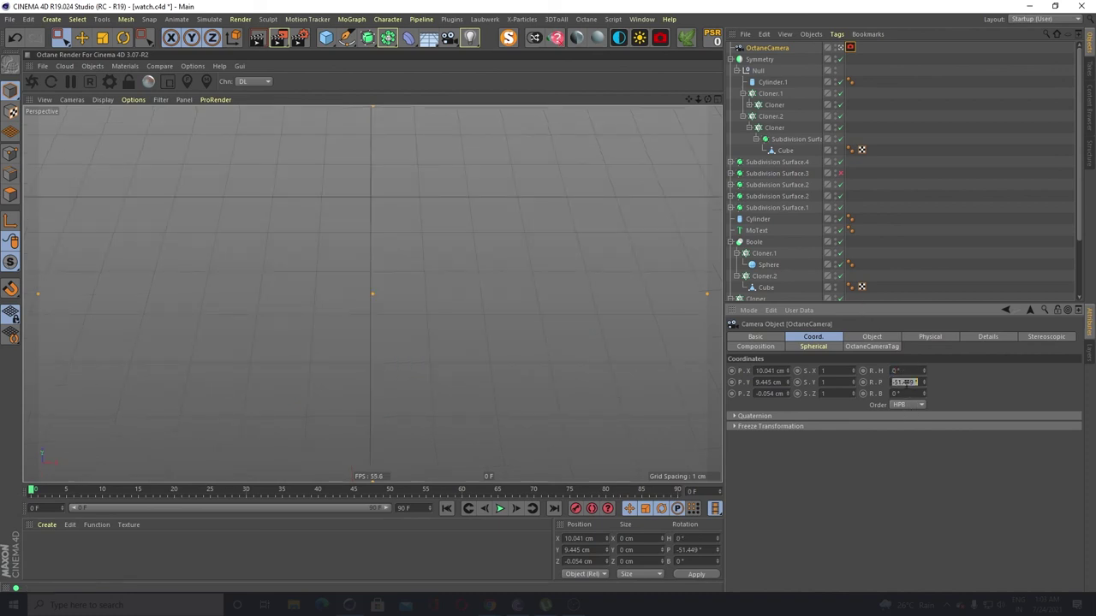
pyautogui.write('90')
pyautogui.press('Return')
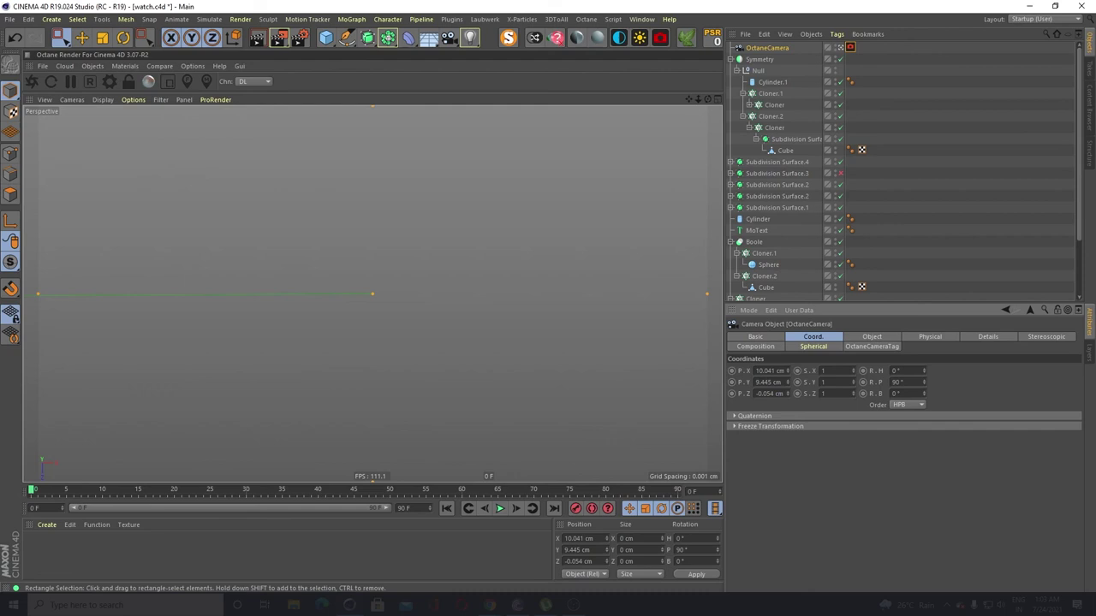
pyautogui.doubleClick(771, 371)
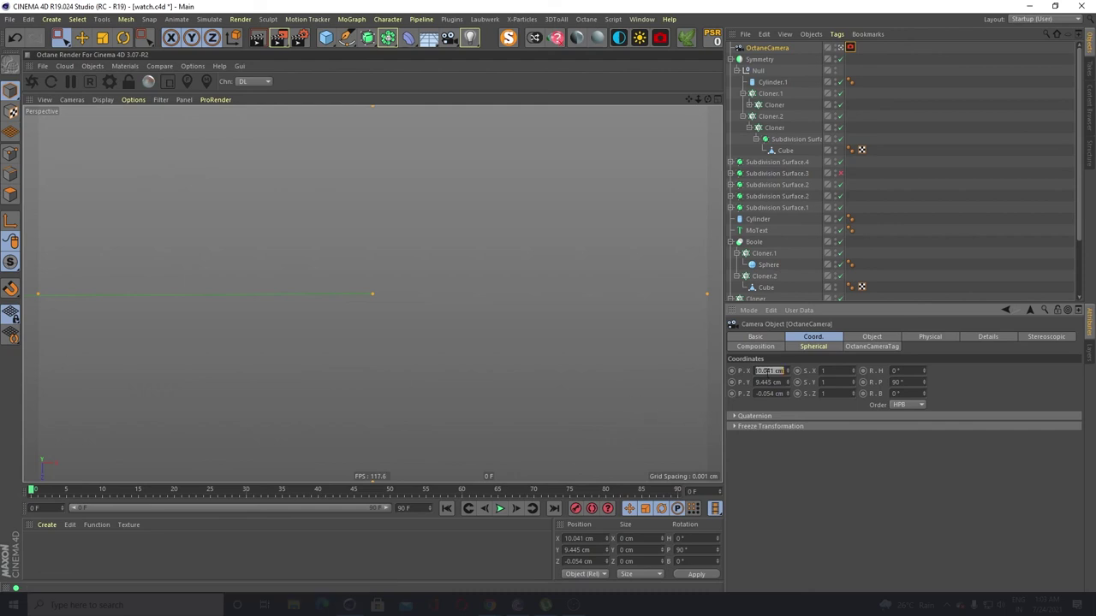
pyautogui.write('0')
pyautogui.press('Return')
pyautogui.scroll(-3, 378, 281)
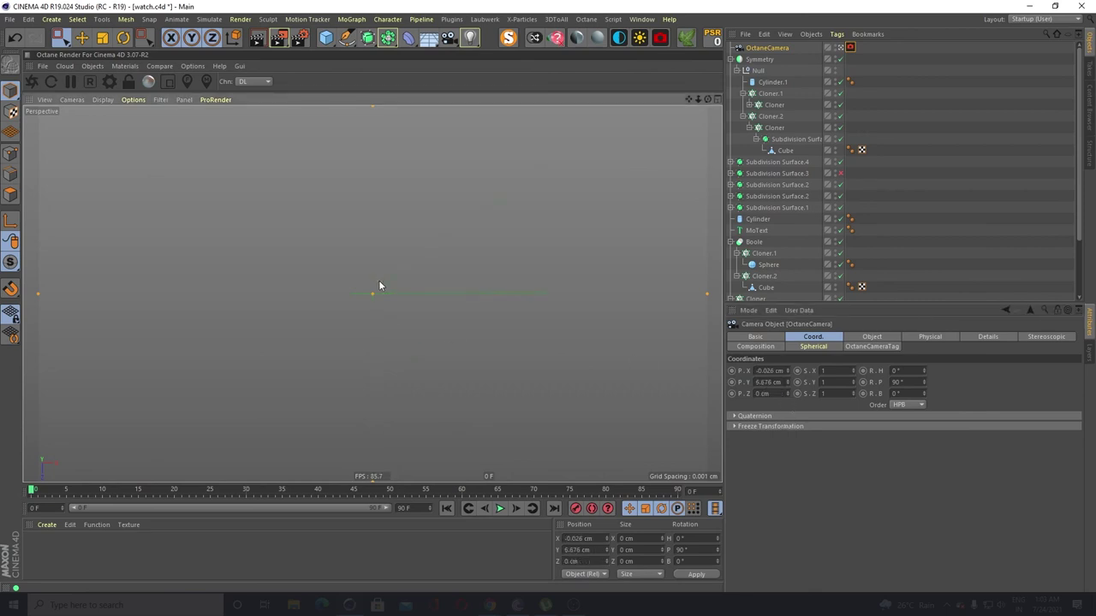
pyautogui.moveTo(379, 286)
pyautogui.keyDown('alt'); pyautogui.mouseDown(button='right')
pyautogui.moveTo(369, 293)
pyautogui.moveTo(387, 299)
pyautogui.mouseUp(button='right'); pyautogui.keyUp('alt')
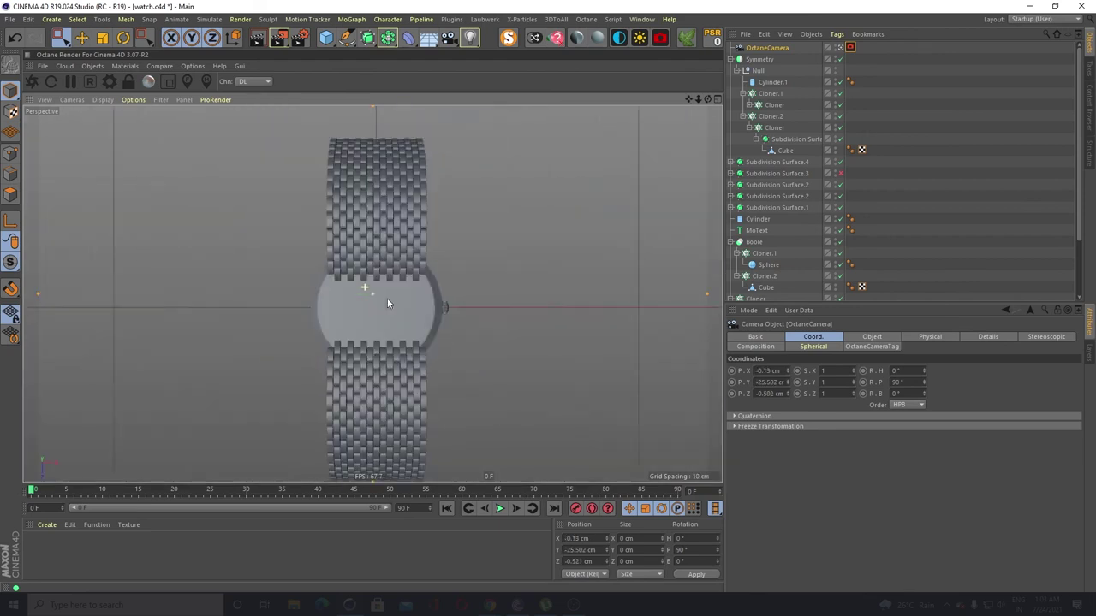
pyautogui.scroll(3, 387, 300)
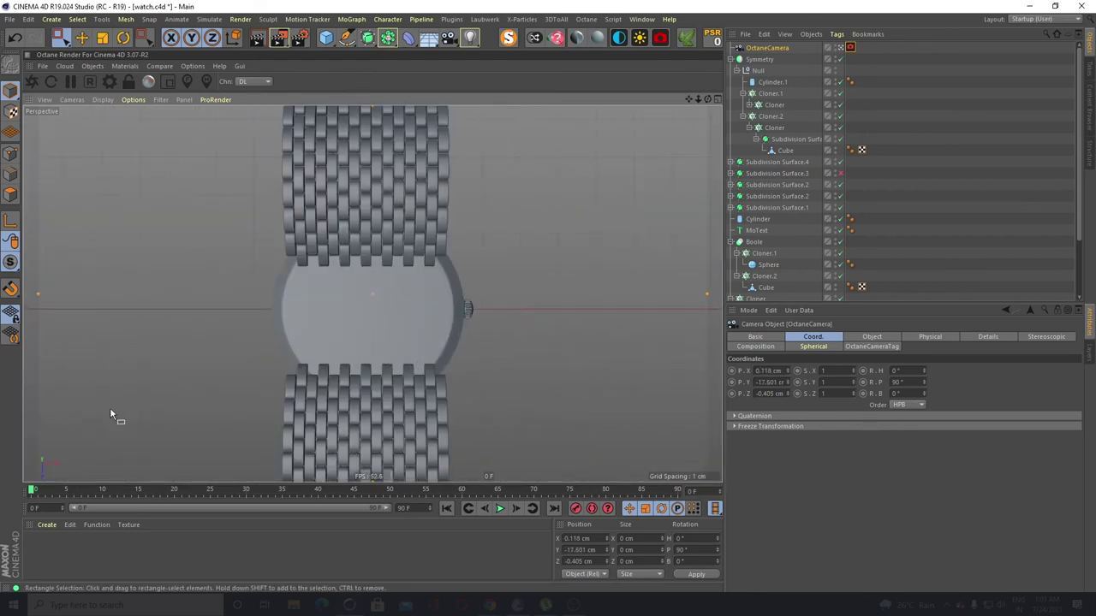
# Set the camera pitch to -90° and pull it back above the dial to about 18.4 cm on Y
pyautogui.click(896, 382)
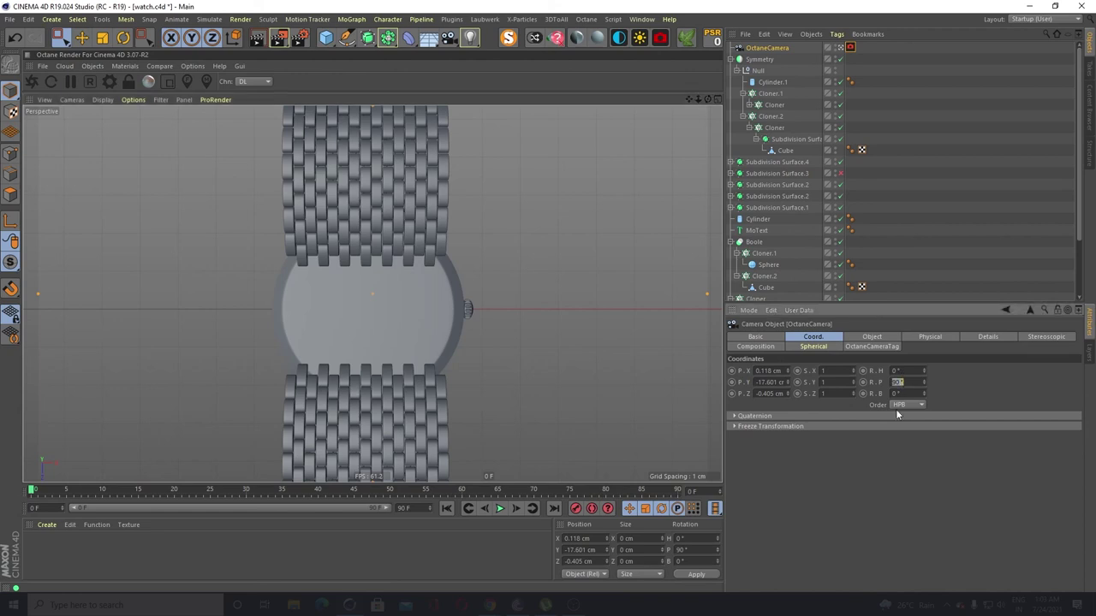
pyautogui.press('BackSpace')
pyautogui.write('-90')
pyautogui.press('Return')
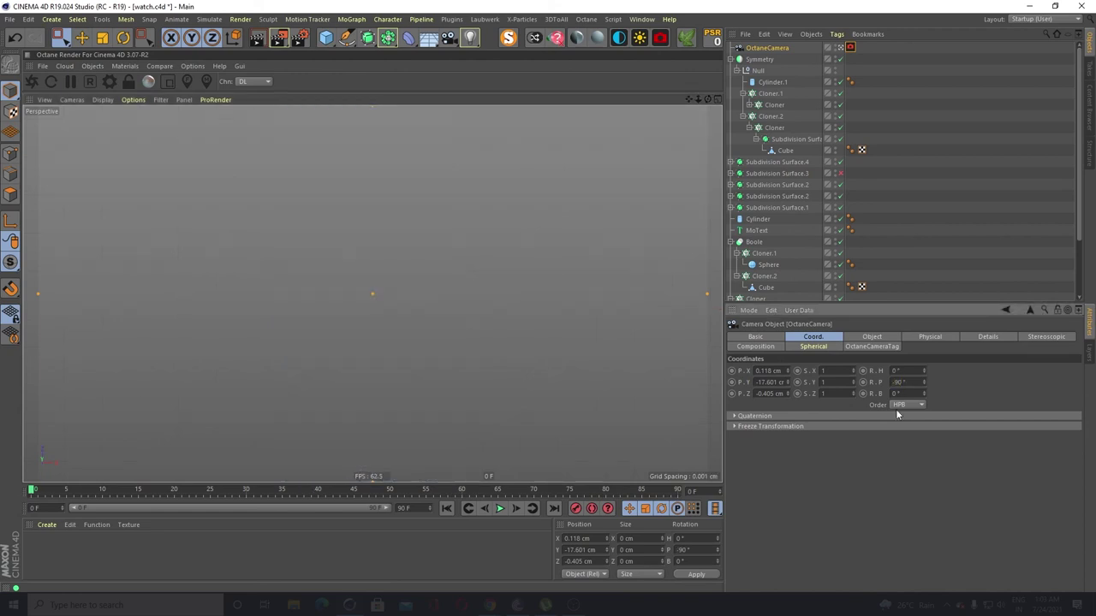
pyautogui.scroll(5, 349, 312)
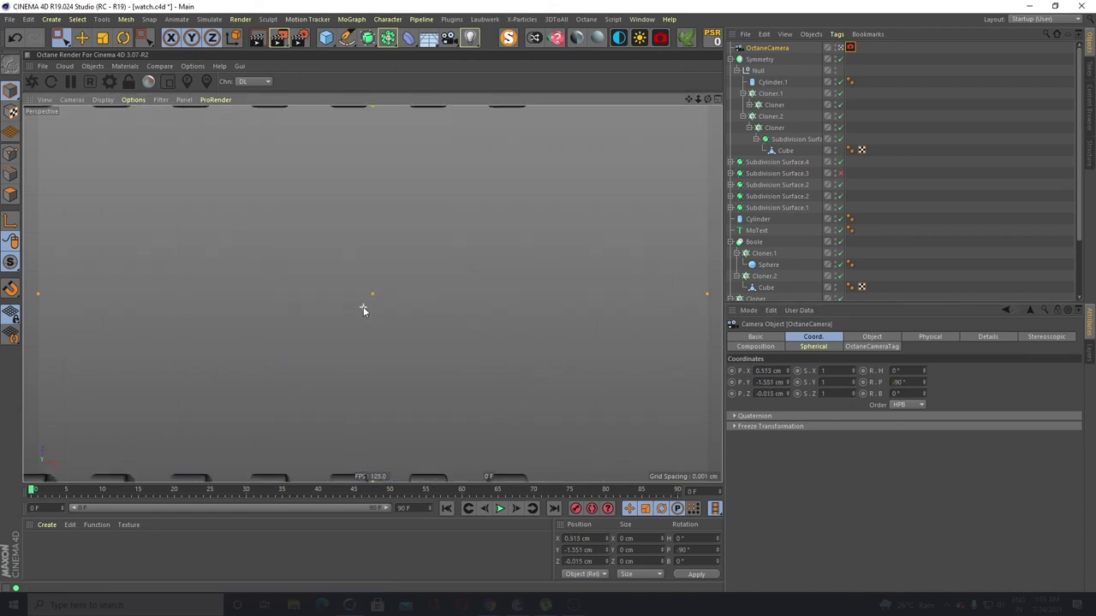
pyautogui.scroll(-5, 363, 306)
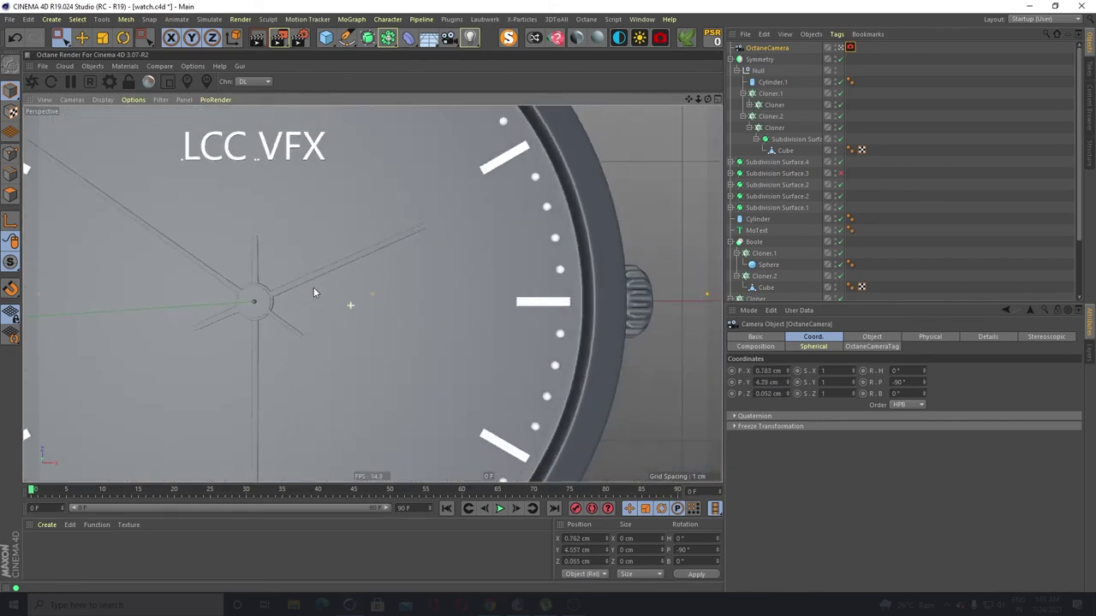
pyautogui.scroll(-5, 314, 293)
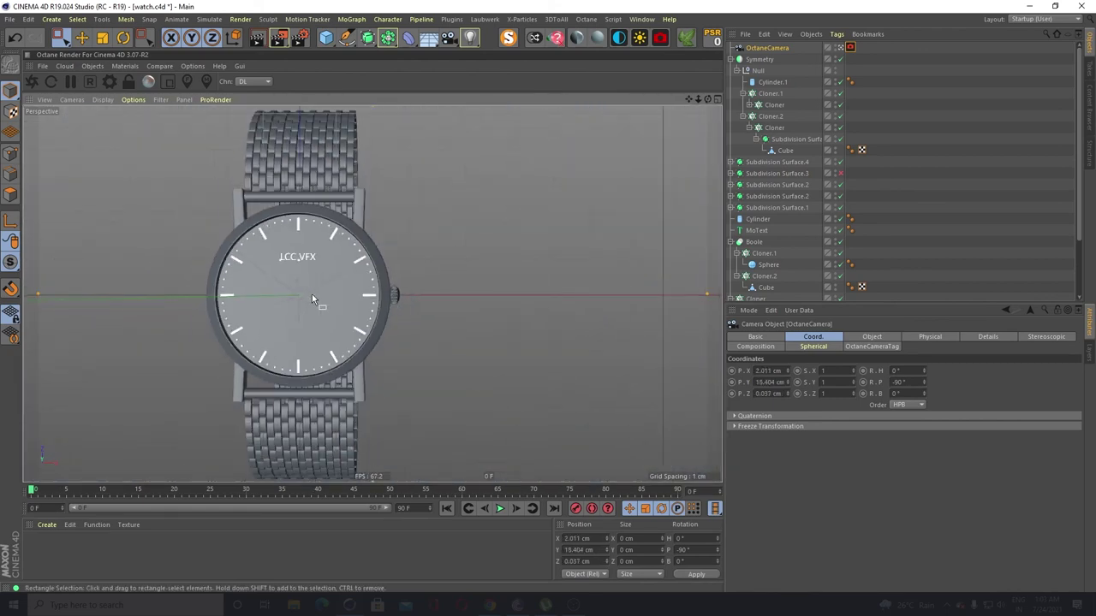
pyautogui.scroll(-2, 312, 298)
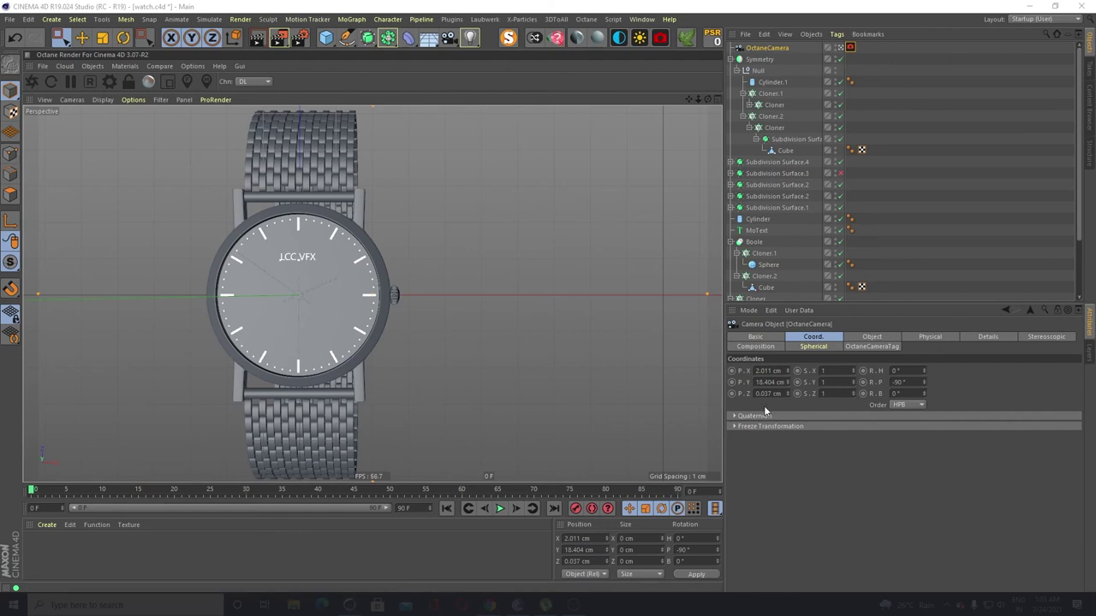
# Center the camera over the watch at 0 cm on X and Z, and set its Y position to 15 cm
pyautogui.doubleClick(768, 371)
pyautogui.write('0')
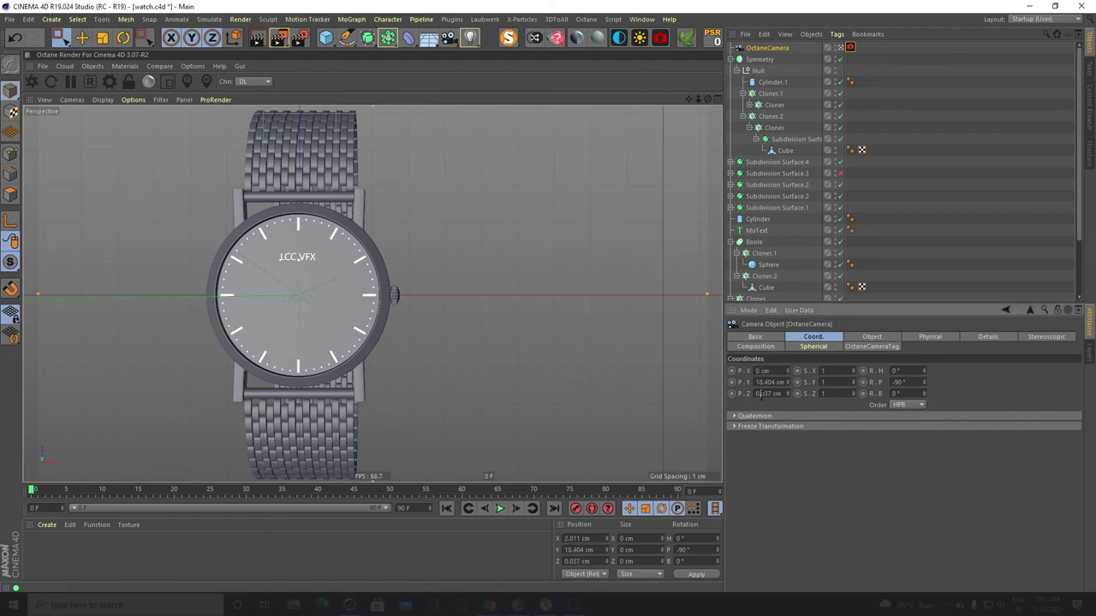
pyautogui.press('Tab')
pyautogui.press('Tab')
pyautogui.write('0')
pyautogui.click(800, 475)
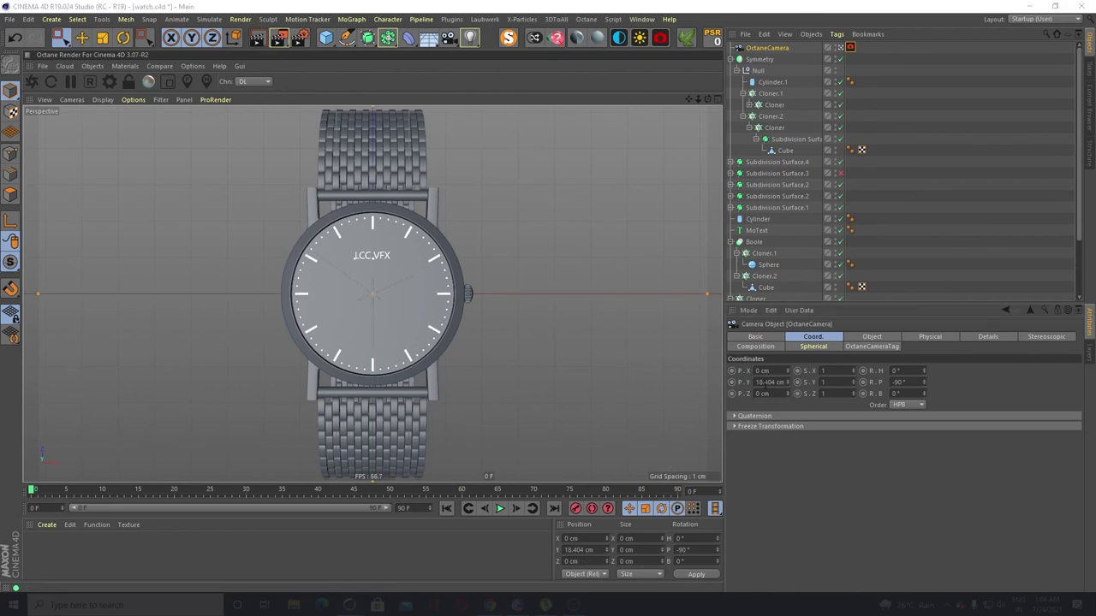
pyautogui.click(768, 381)
pyautogui.write('15')
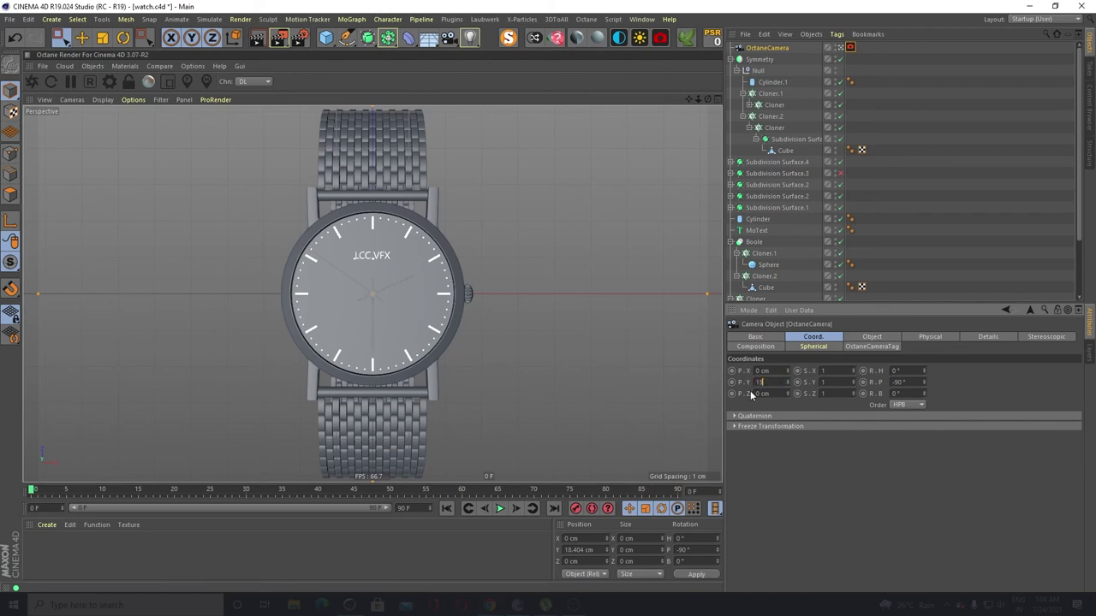
pyautogui.press('Return')
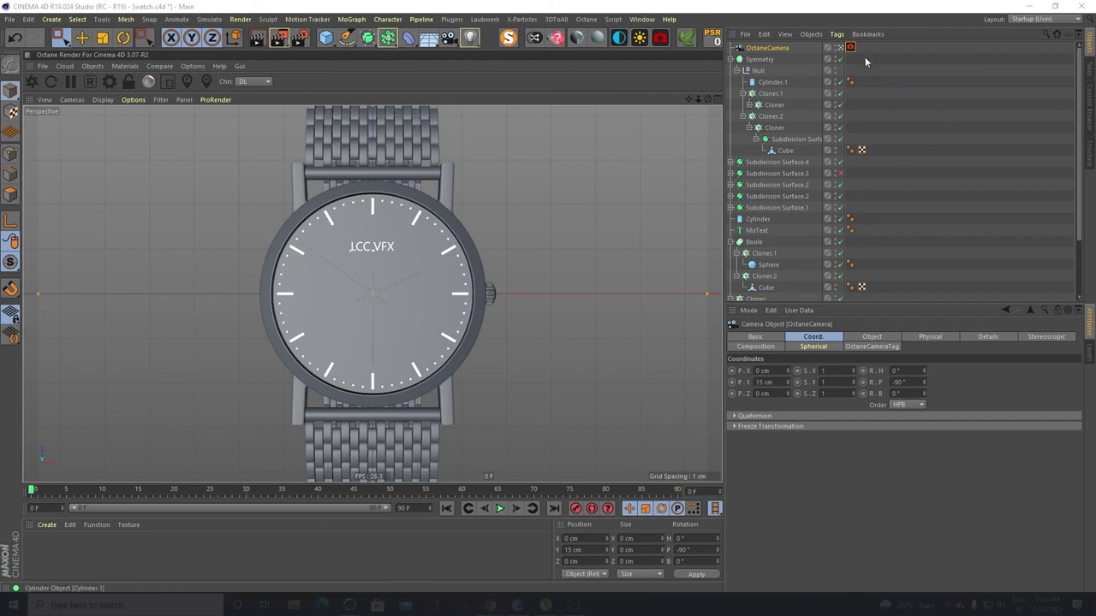
# Set the camera's focal length to Portrait (80 mm) and pull it back to about 47.4 cm on Y to frame the whole watch
pyautogui.click(873, 338)
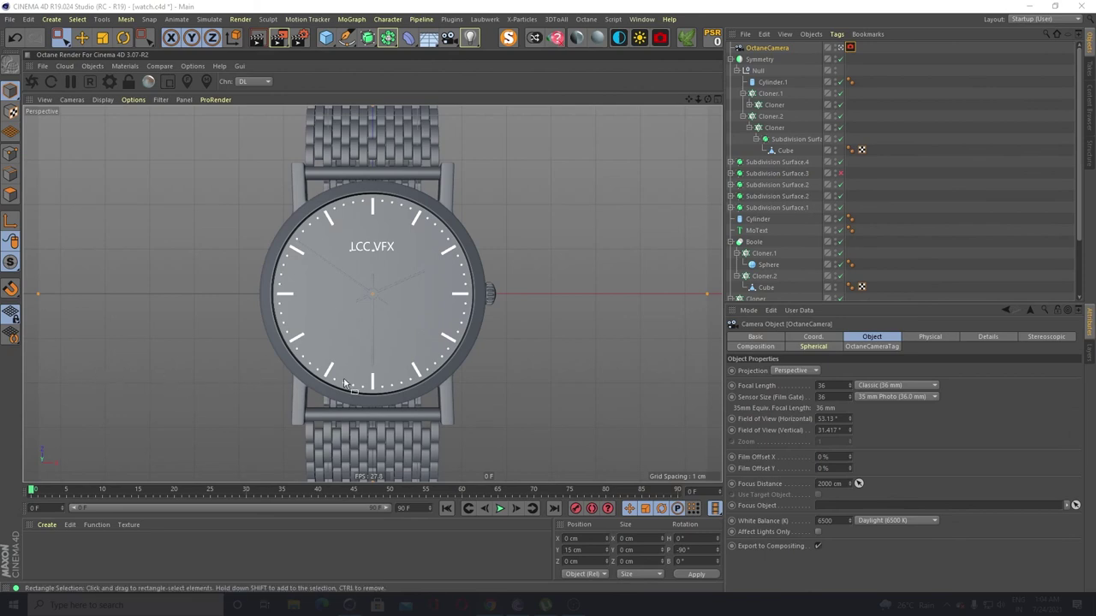
pyautogui.click(895, 387)
pyautogui.click(891, 454)
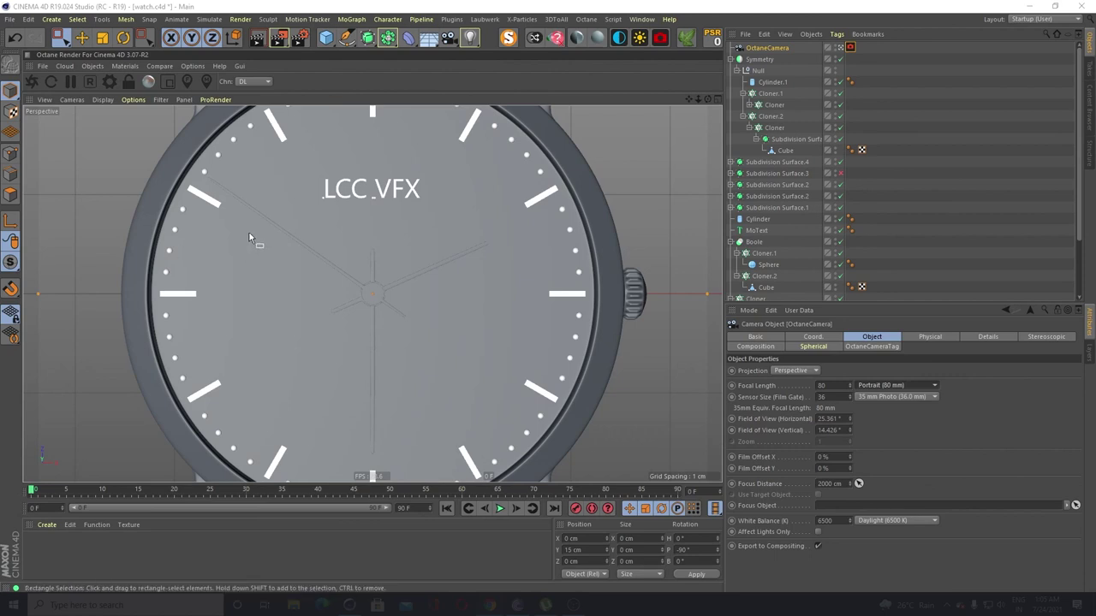
pyautogui.scroll(-3, 397, 279)
pyautogui.scroll(-6, 398, 287)
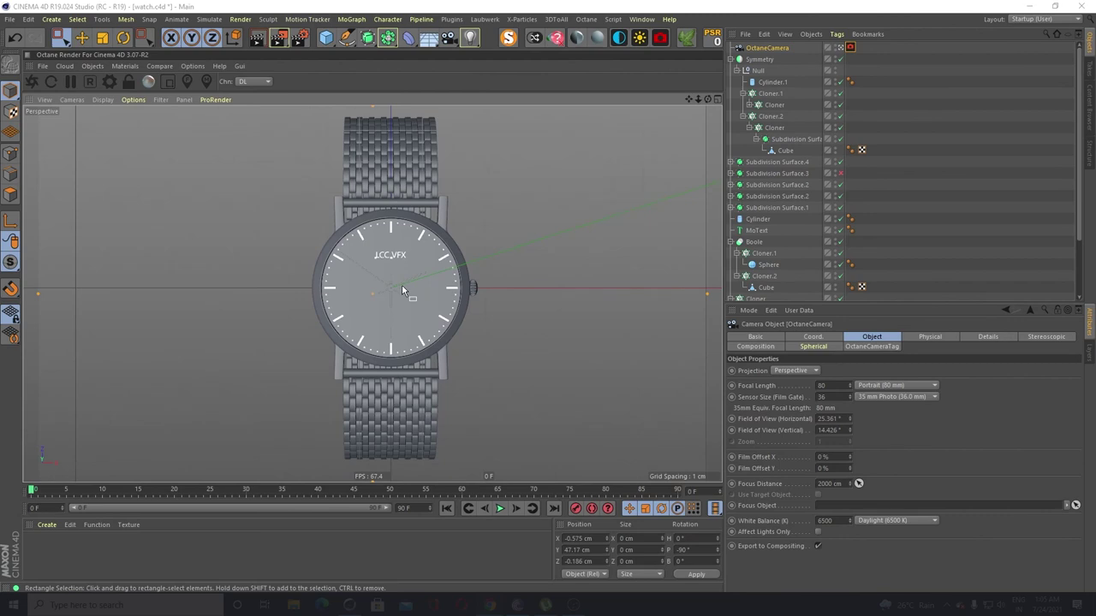
pyautogui.scroll(-1, 402, 290)
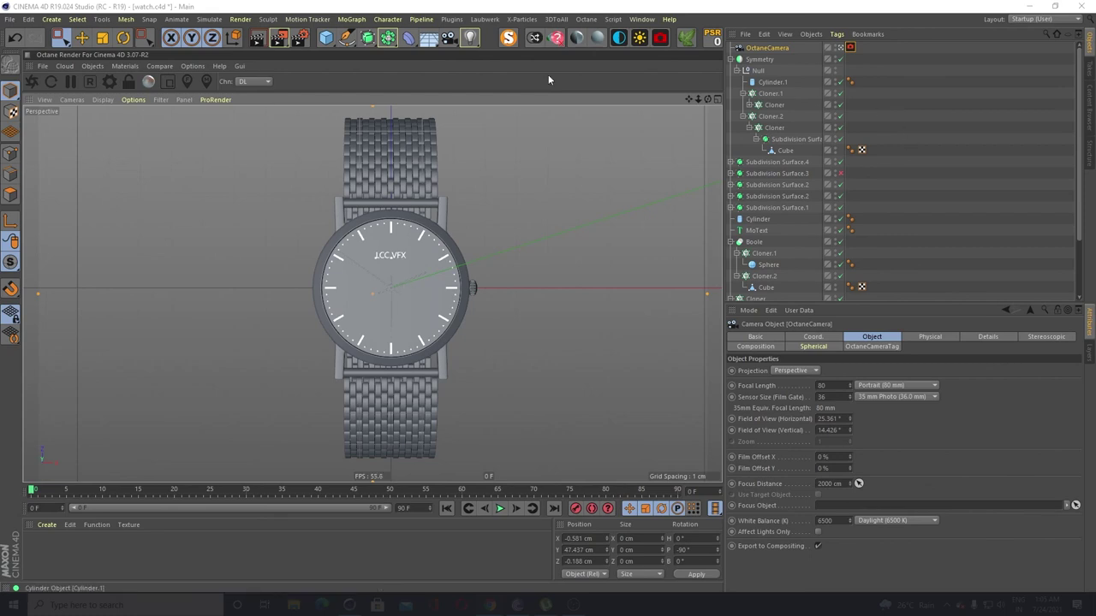
# Lock the Octane camera with a Protection tag and return to the default perspective view
pyautogui.rightClick(775, 49)
pyautogui.moveTo(813, 54)
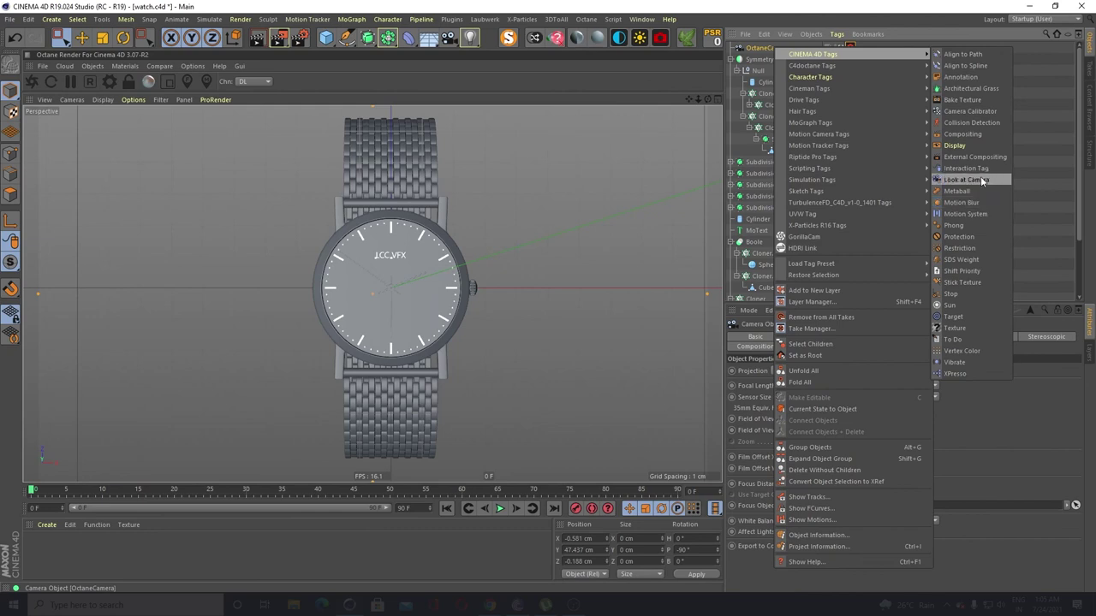
pyautogui.click(971, 235)
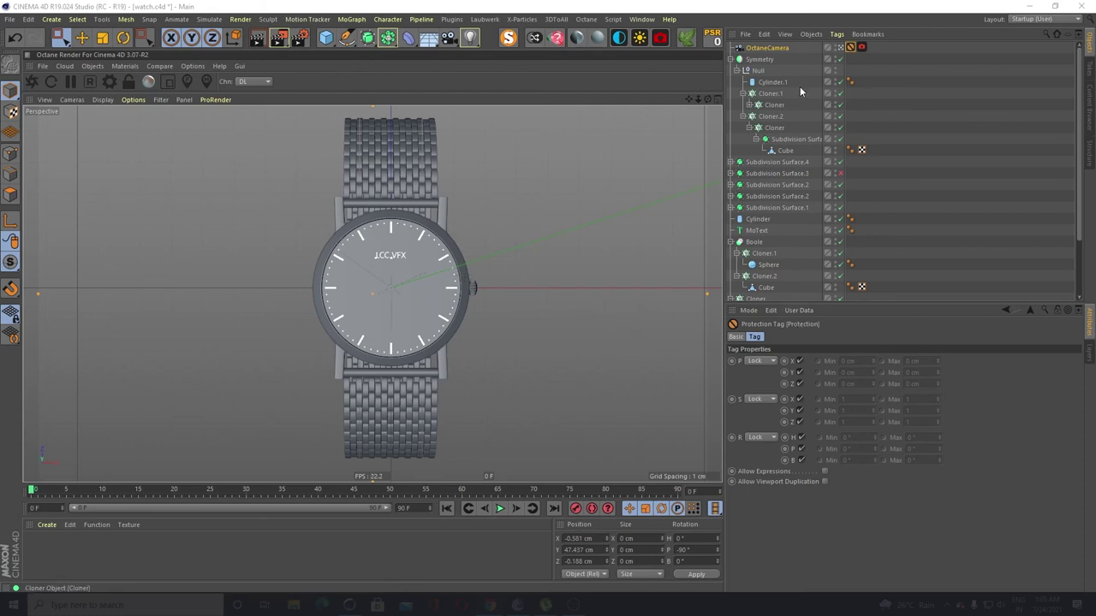
pyautogui.click(848, 47)
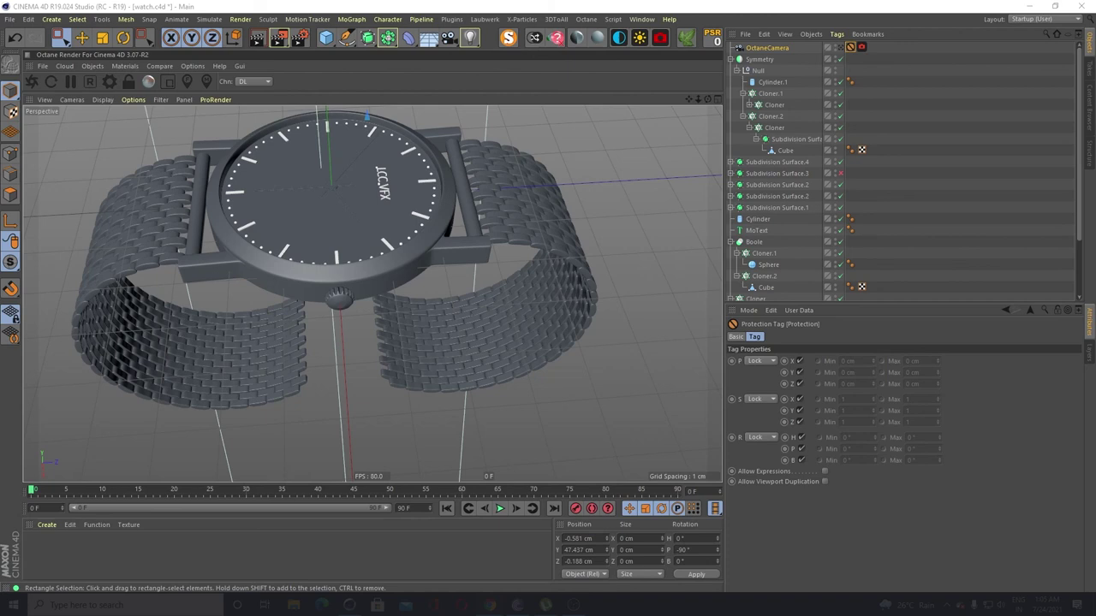
# Disable the strap's Symmetry and set the count of the Cloner inside Cloner.1 to 16
pyautogui.click(766, 83)
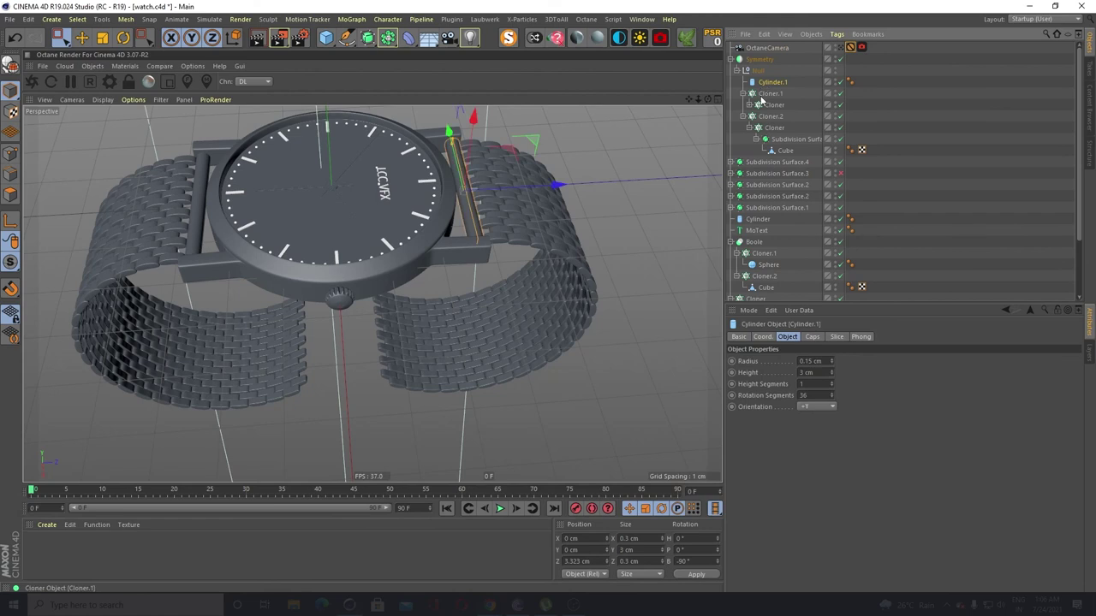
pyautogui.click(761, 96)
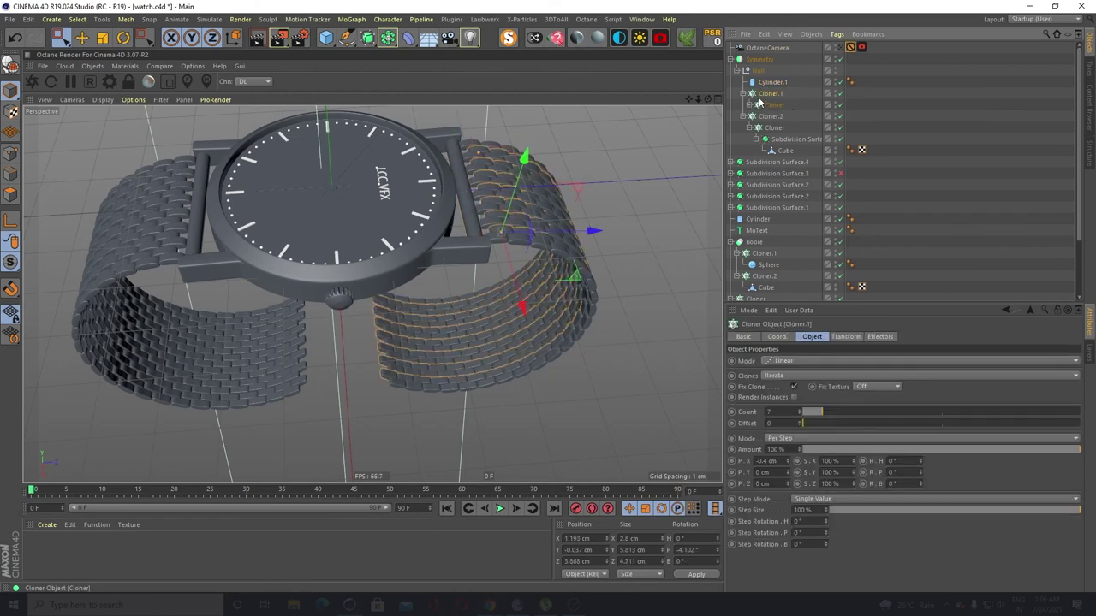
pyautogui.click(843, 64)
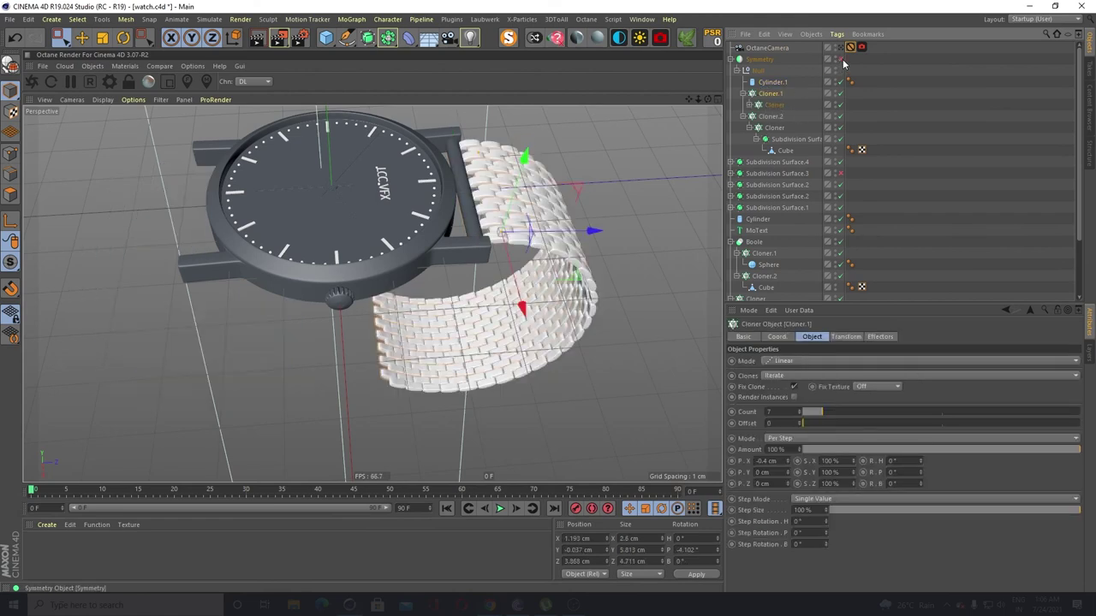
pyautogui.click(773, 104)
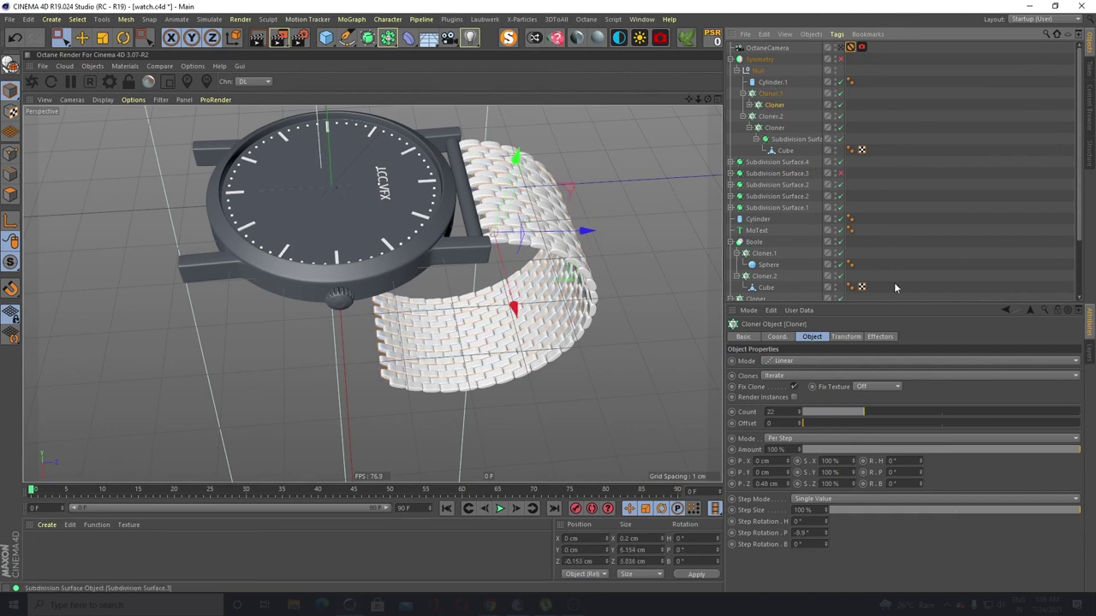
pyautogui.doubleClick(789, 411)
pyautogui.write('16')
pyautogui.press('Return')
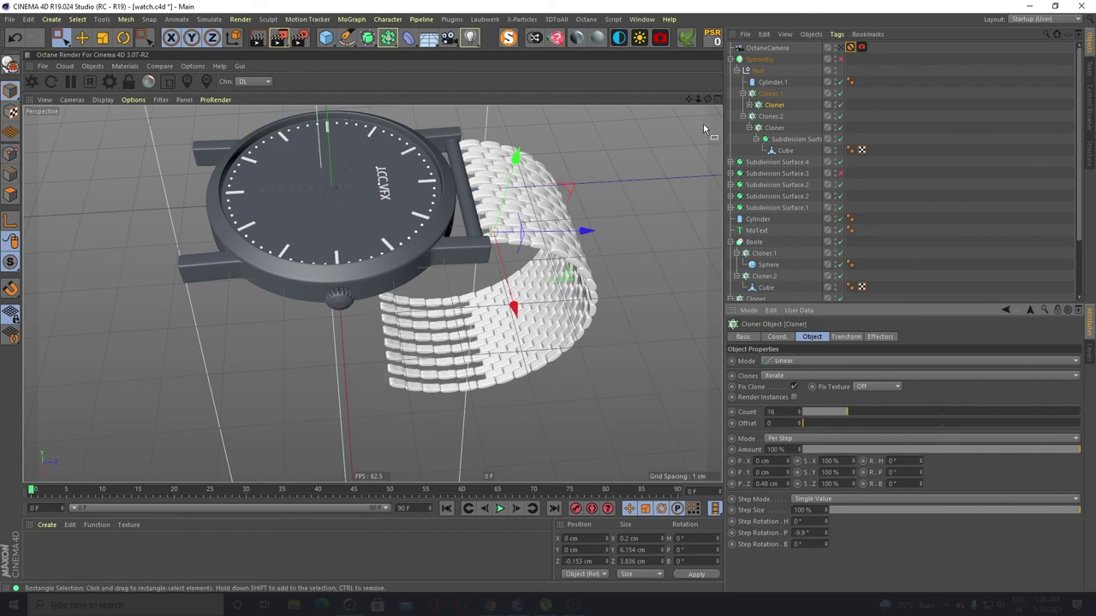
# Set the count of the Cloner inside Cloner.2 to 16 and select the Null holding the strap
pyautogui.click(773, 128)
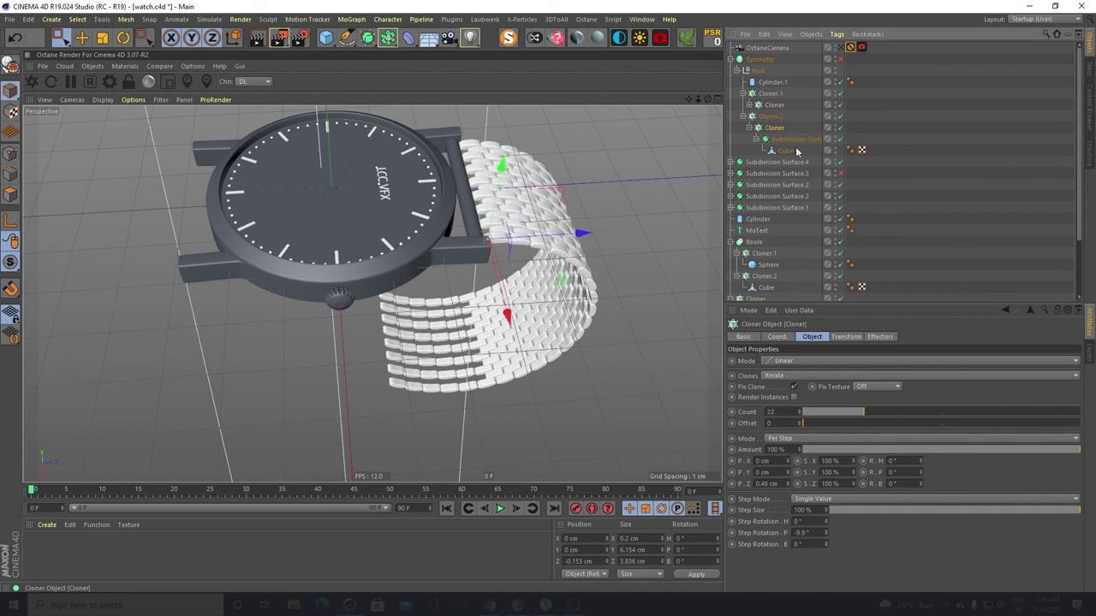
pyautogui.click(772, 412)
pyautogui.write('16')
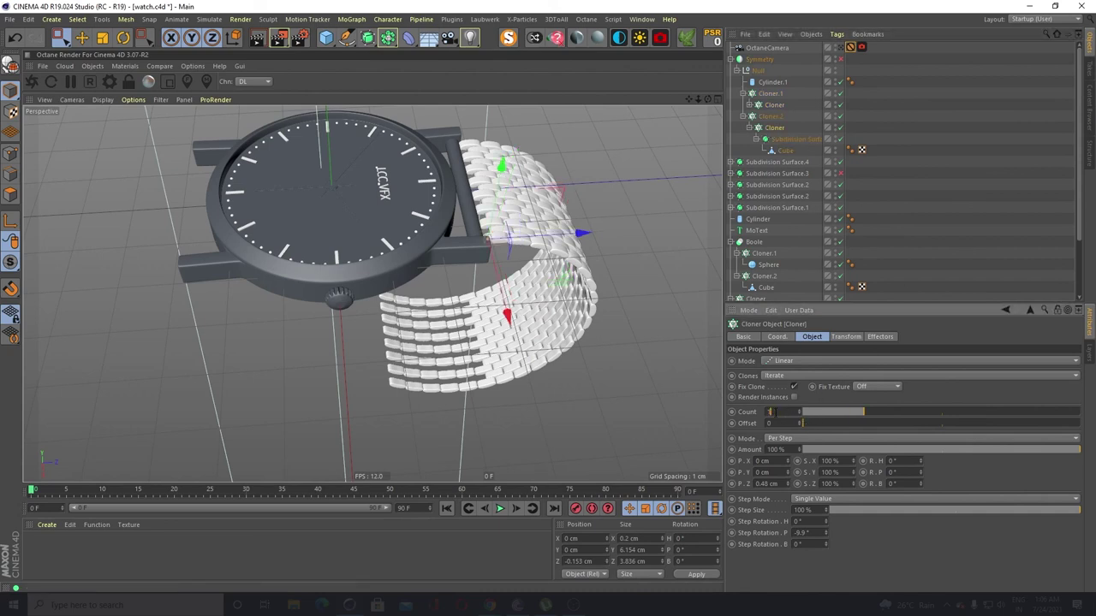
pyautogui.press('Return')
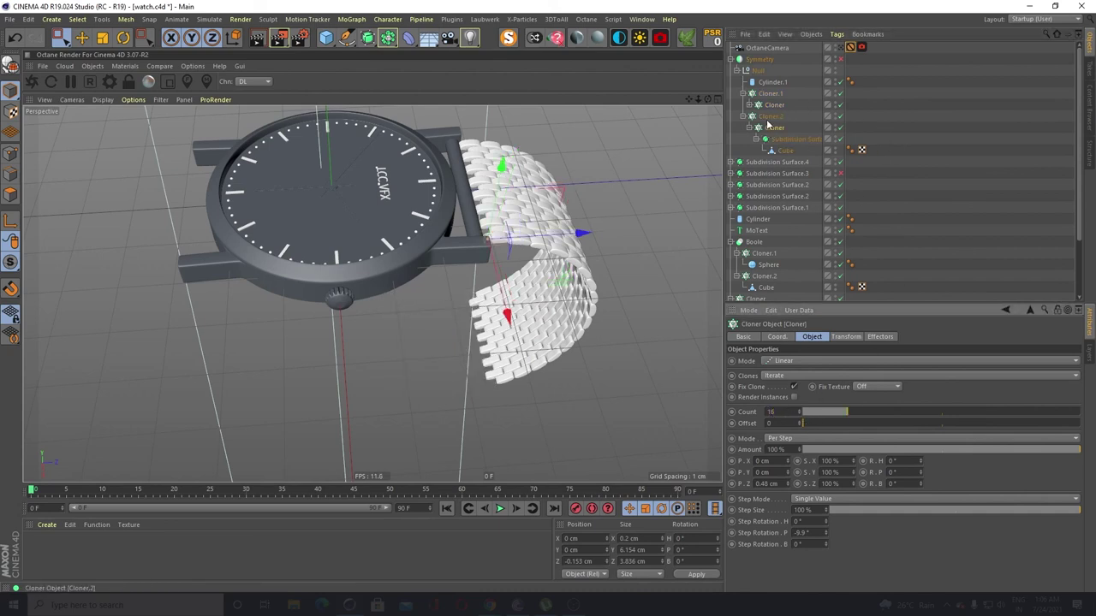
pyautogui.click(757, 70)
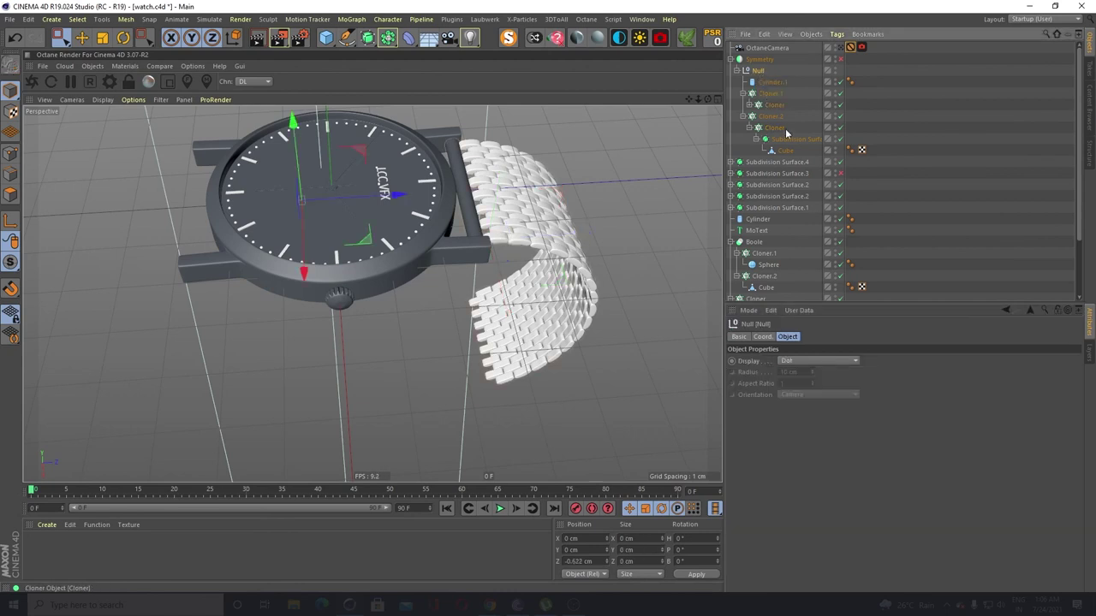
# Select the strap's cloners from Cloner.1 through Cloner.2 and rotate them to a pitch of about -22.5°
pyautogui.scroll(3, 473, 183)
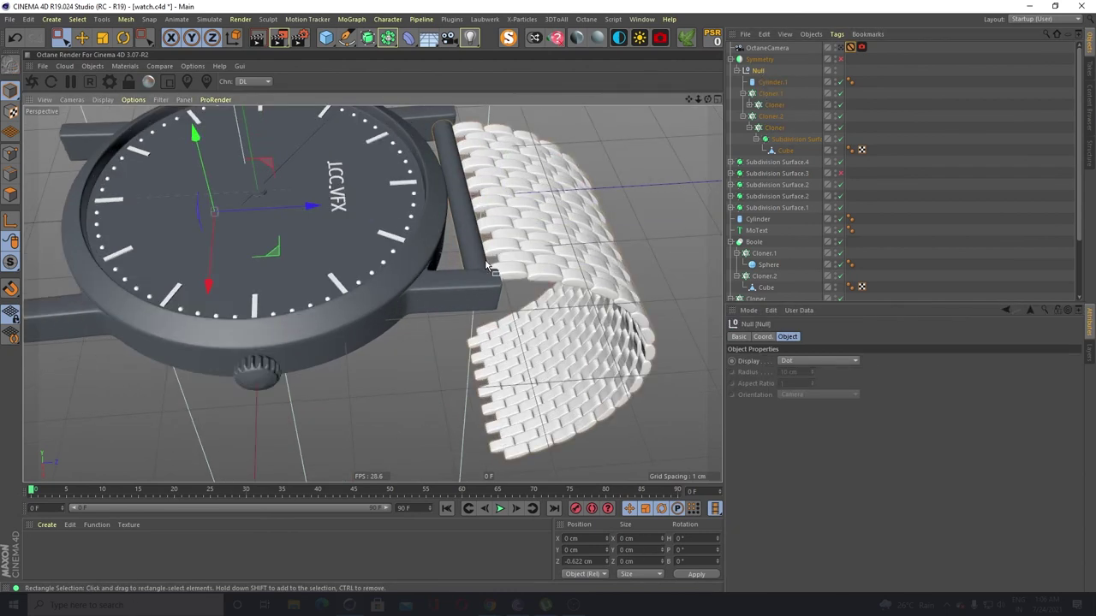
pyautogui.keyDown('alt'); pyautogui.moveTo(489, 266); pyautogui.dragTo(417, 245); pyautogui.keyUp('alt')
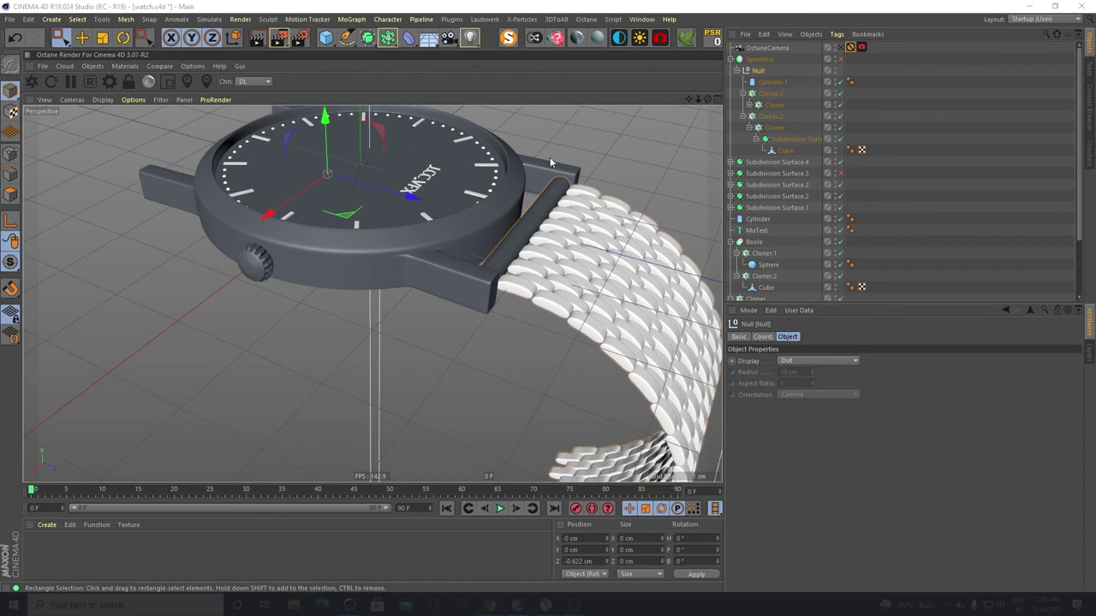
pyautogui.click(772, 116)
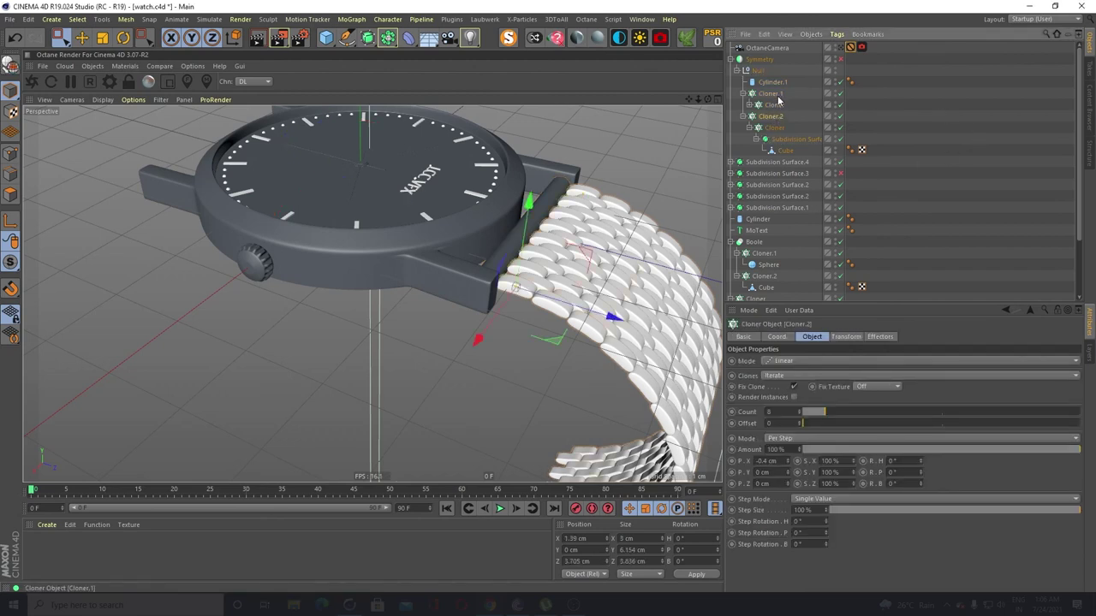
pyautogui.keyDown('shift'); pyautogui.click(777, 96); pyautogui.keyUp('shift')
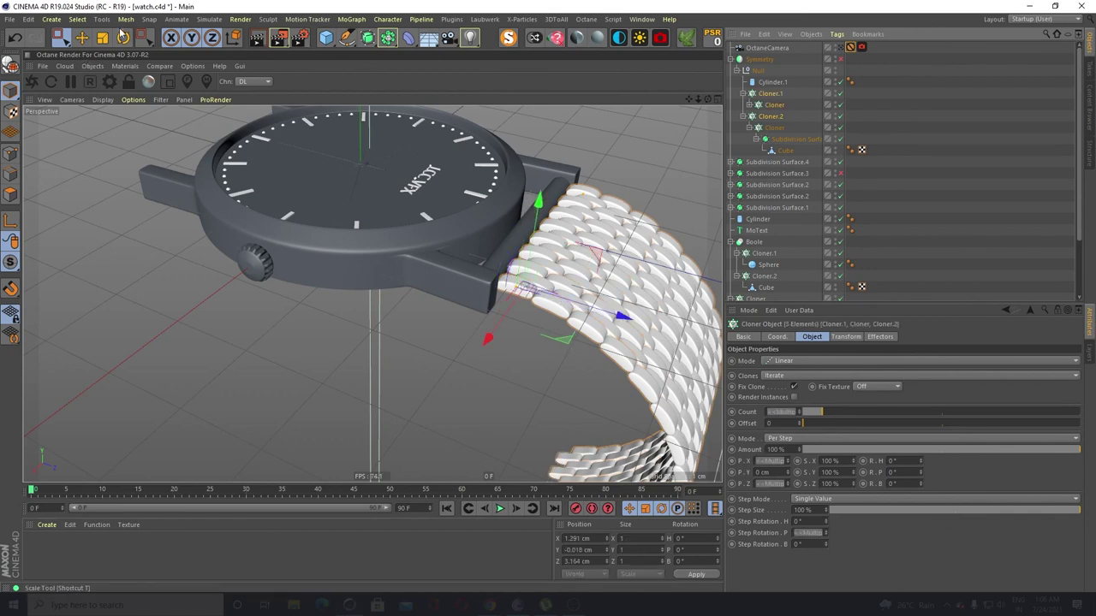
pyautogui.press('r')
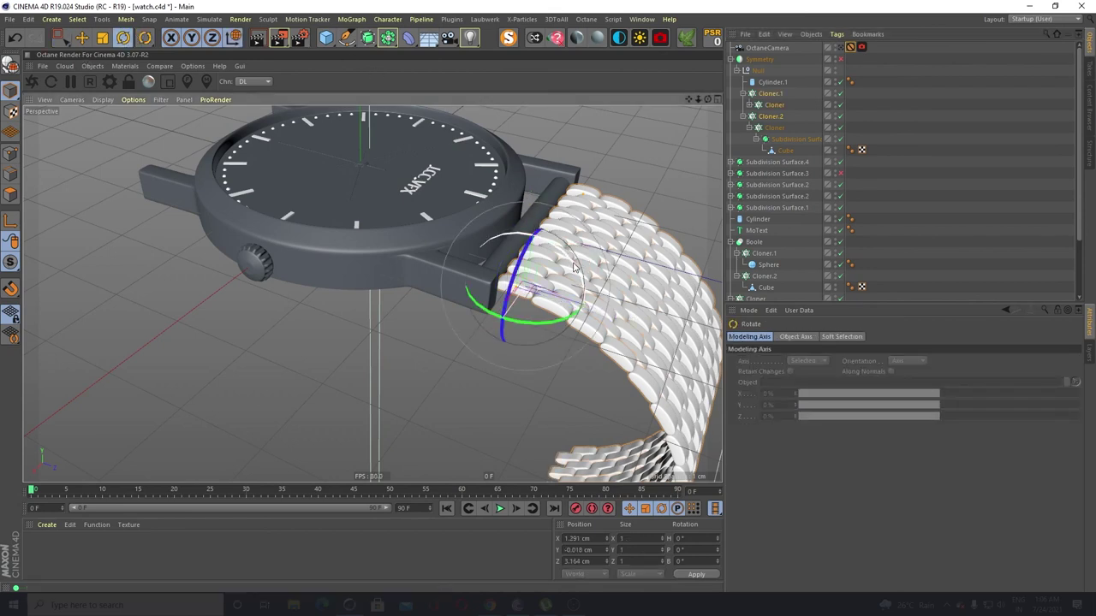
pyautogui.moveTo(587, 279); pyautogui.dragTo(596, 283)
# Lower the selected strap cloners by about 0.11 cm along the world Y axis, to about -0.132 cm
pyautogui.keyDown('alt'); pyautogui.moveTo(381, 228); pyautogui.dragTo(282, 130); pyautogui.keyUp('alt')
pyautogui.click(82, 38)
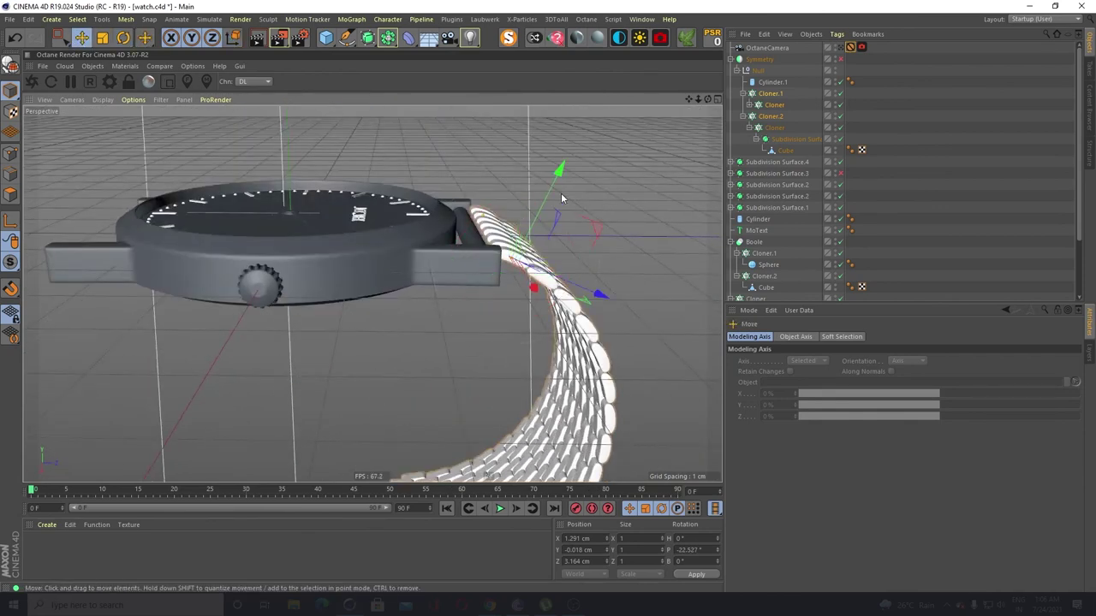
pyautogui.click(232, 38)
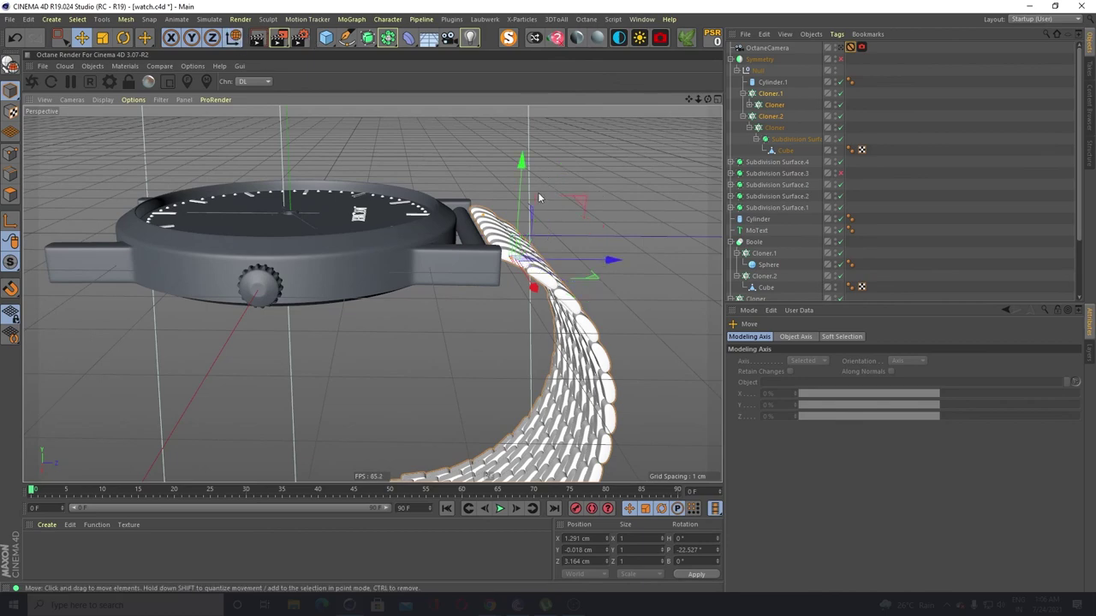
pyautogui.moveTo(524, 166); pyautogui.dragTo(525, 179)
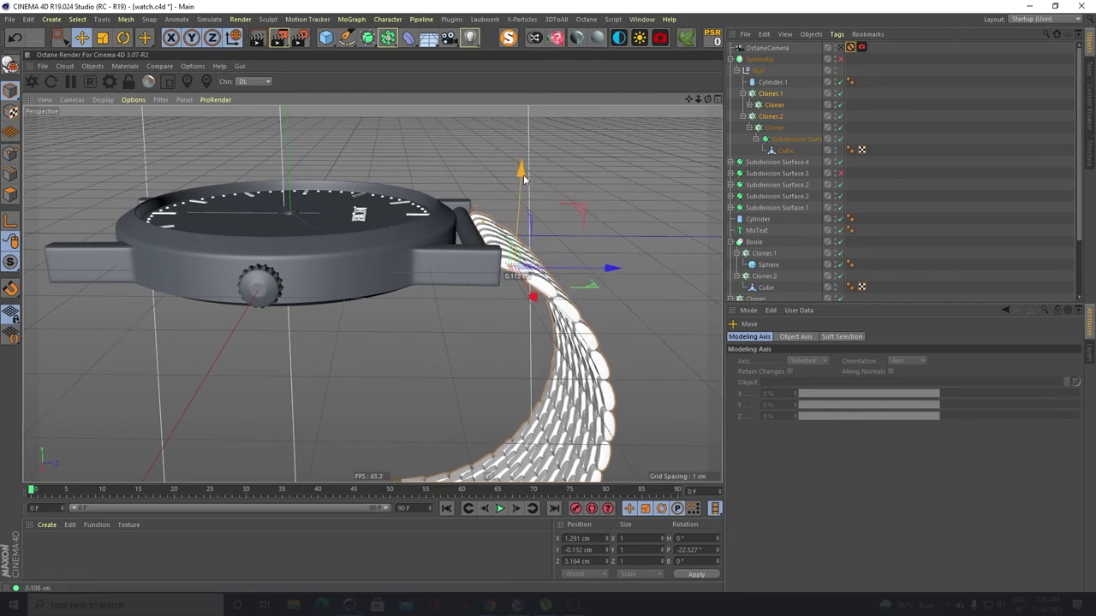
pyautogui.keyDown('alt'); pyautogui.moveTo(449, 256); pyautogui.dragTo(265, 175); pyautogui.keyUp('alt')
# Re-enable the strap's Symmetry to mirror the adjusted links onto the other side of the watch
pyautogui.click(840, 59)
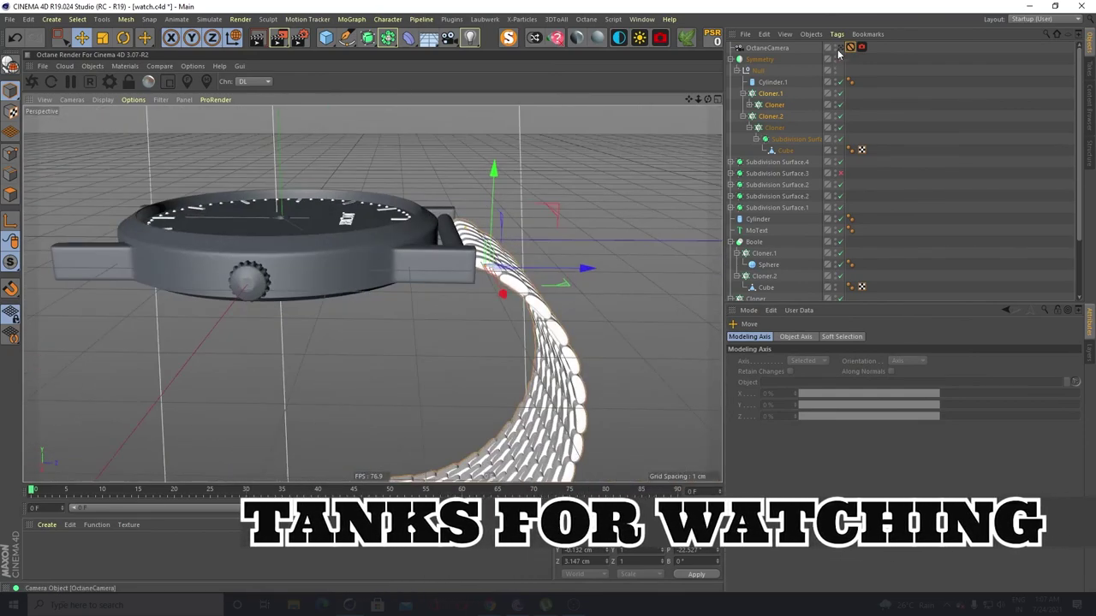
pyautogui.scroll(-6, 429, 208)
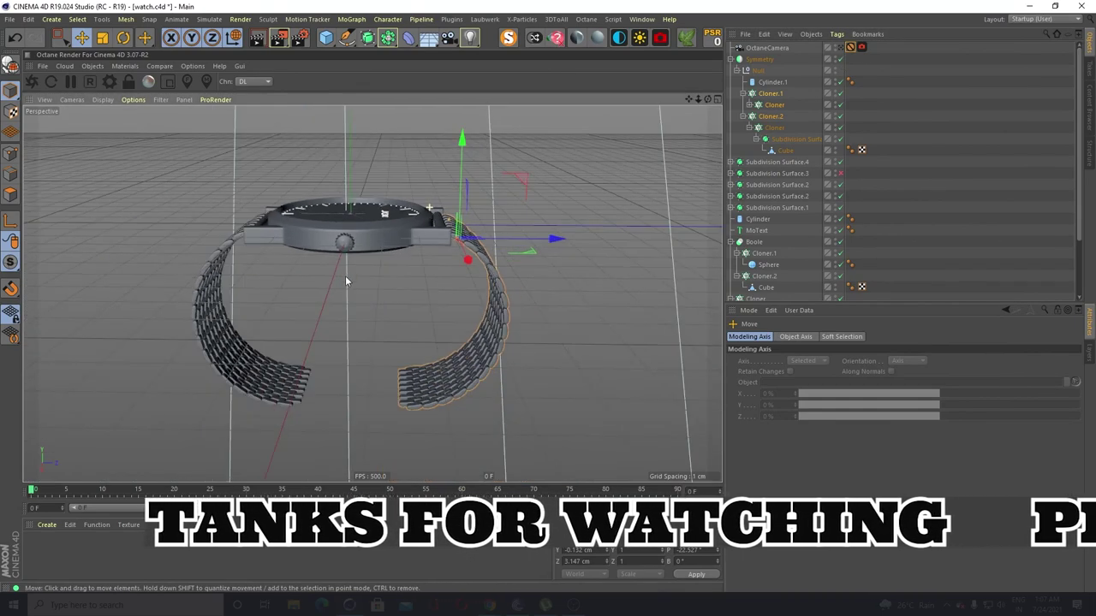
pyautogui.keyDown('alt'); pyautogui.moveTo(324, 280); pyautogui.dragTo(452, 377); pyautogui.keyUp('alt')
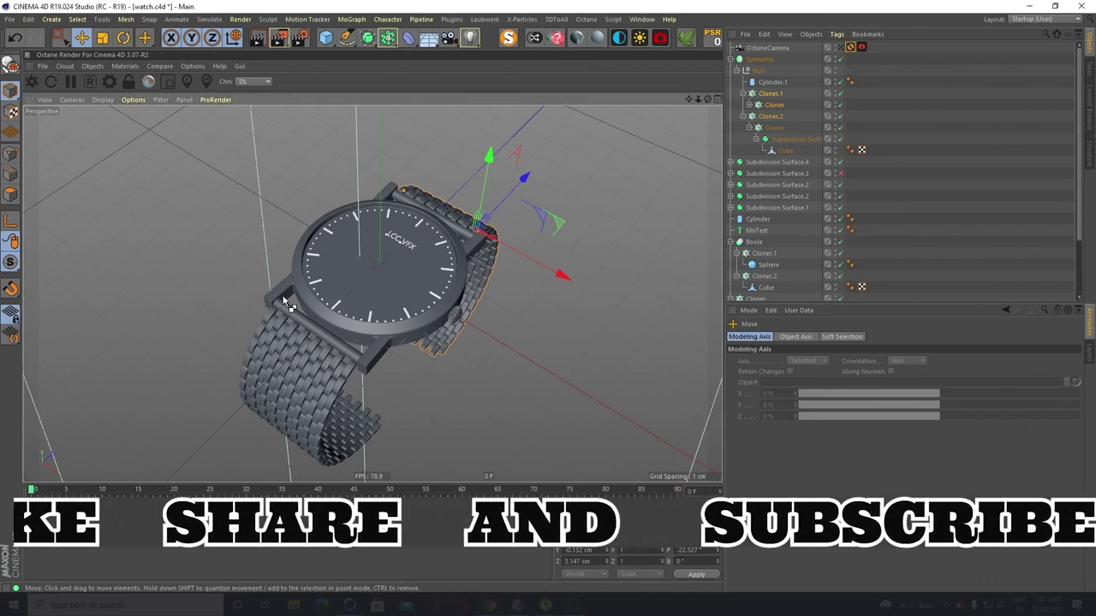
# Save the watch scene and switch the viewport to look through the Octane camera
pyautogui.hotkey('ctrl', 's')
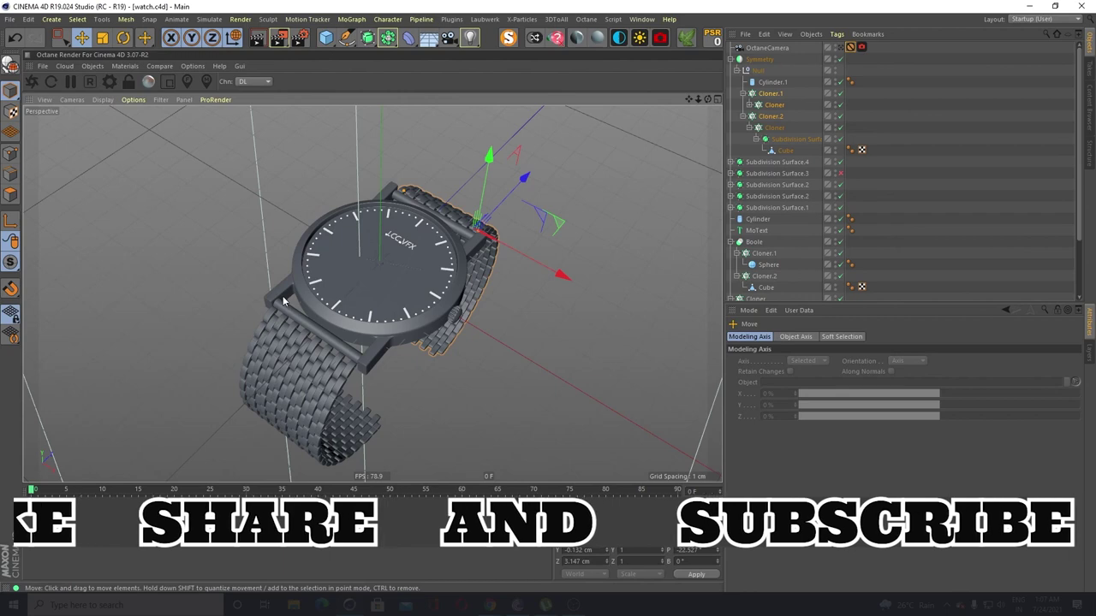
pyautogui.click(847, 48)
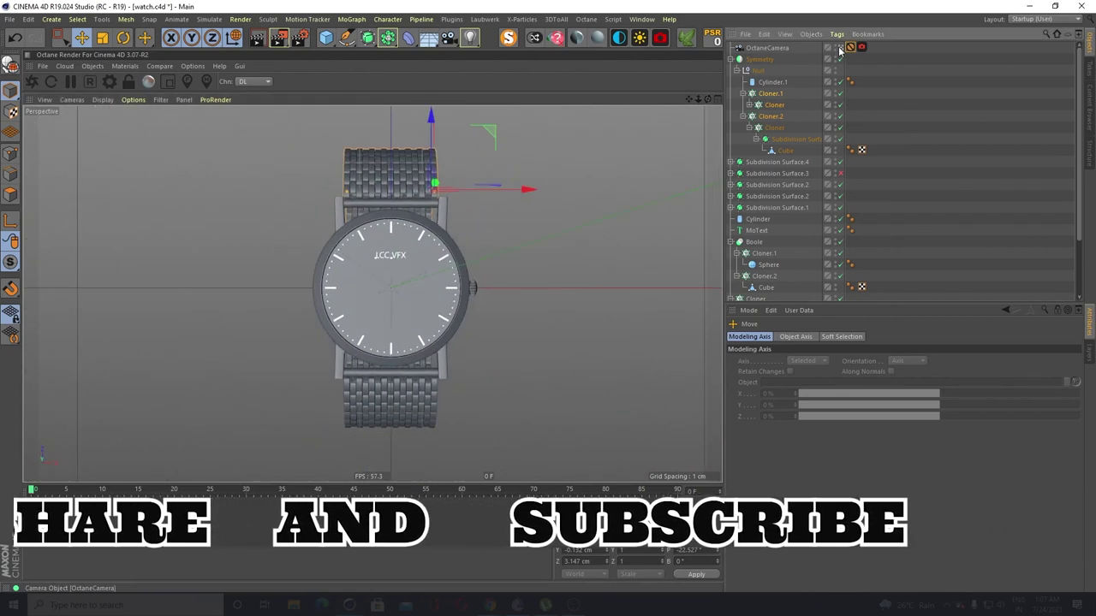